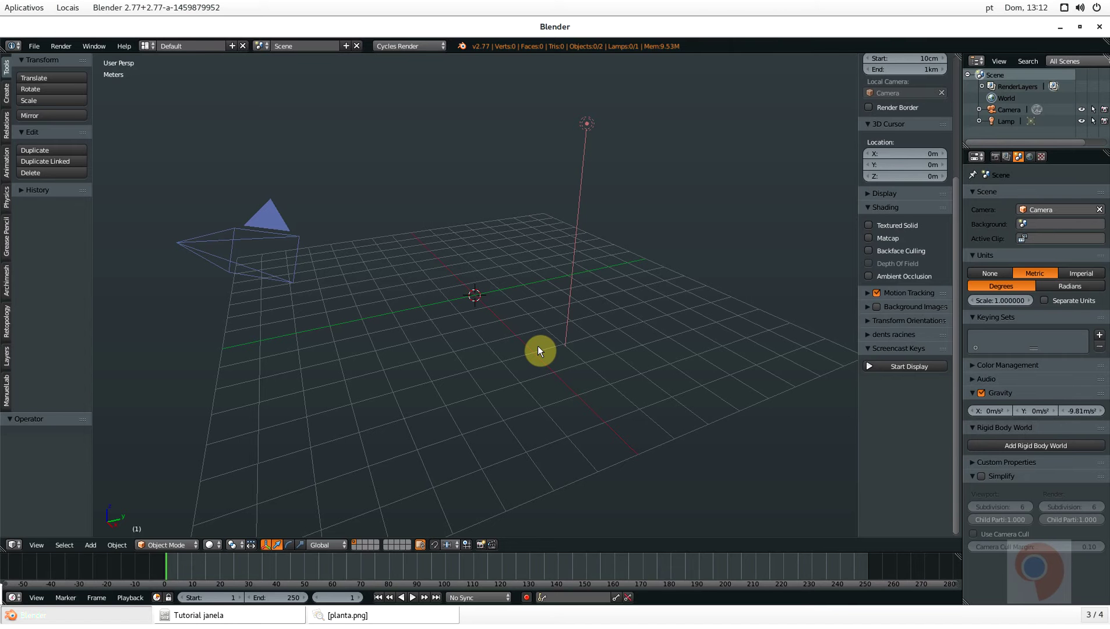
Examine the reference render planta.png of the potted plant, and close the image viewer
key("alt+Tab")
key("alt+Tab")
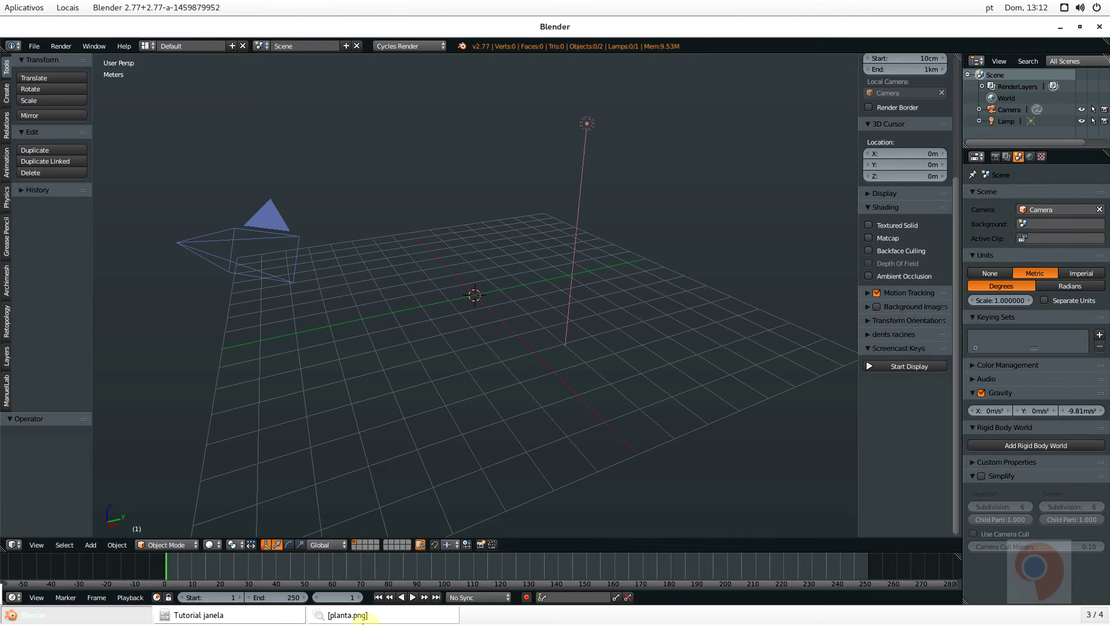
left_click(355, 617)
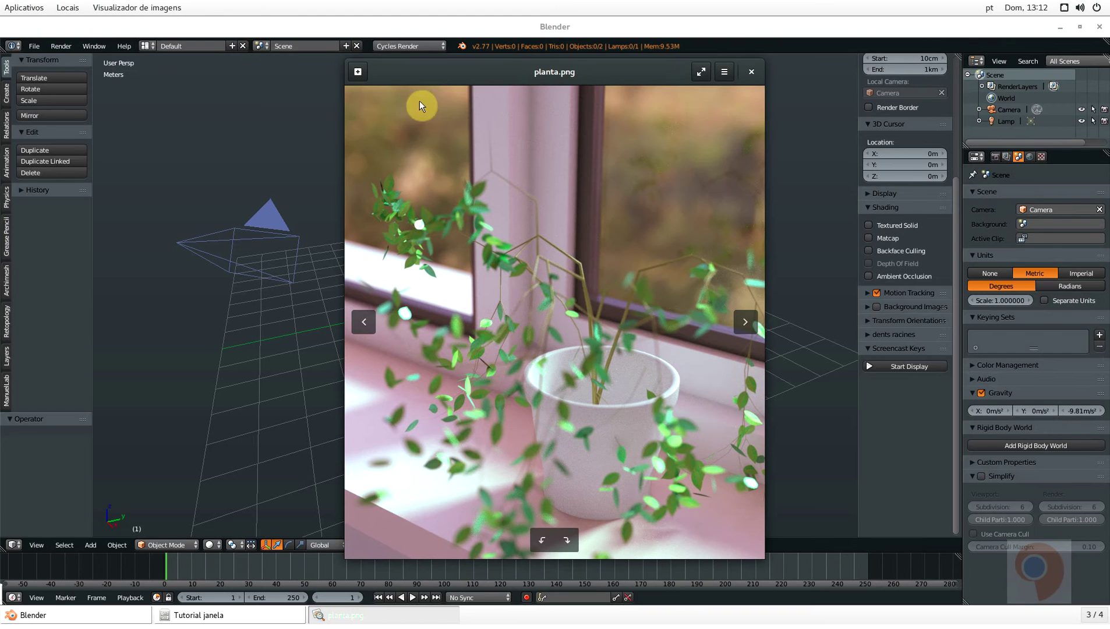
left_click(751, 72)
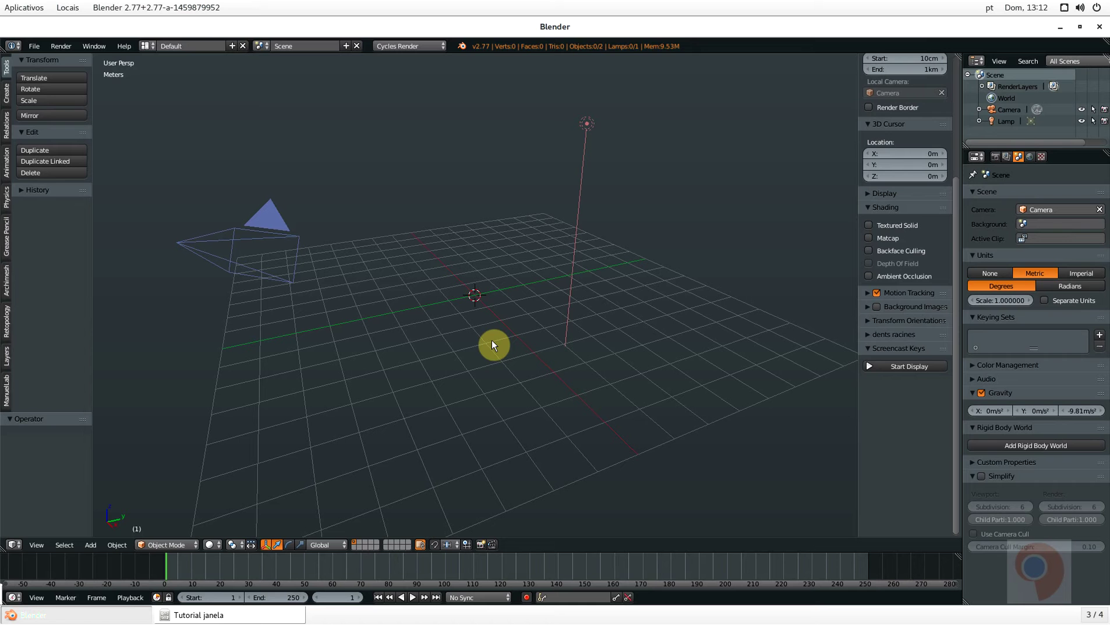
Add a Sapling tree curve to the scene at the 3D cursor
left_click(92, 545)
mouse_move(106, 529)
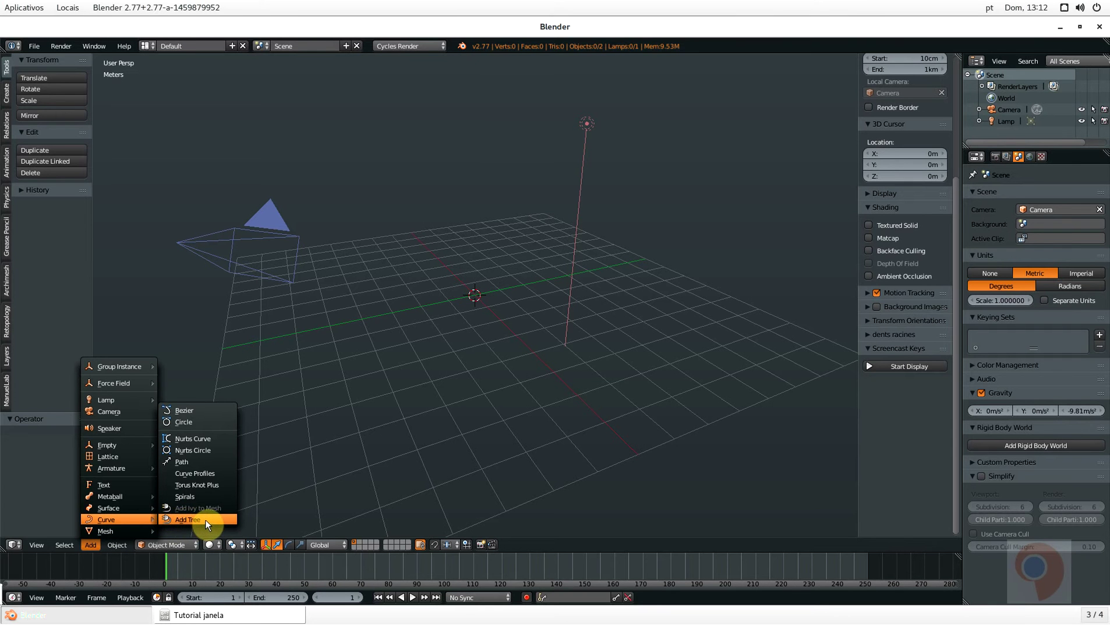
left_click(205, 518)
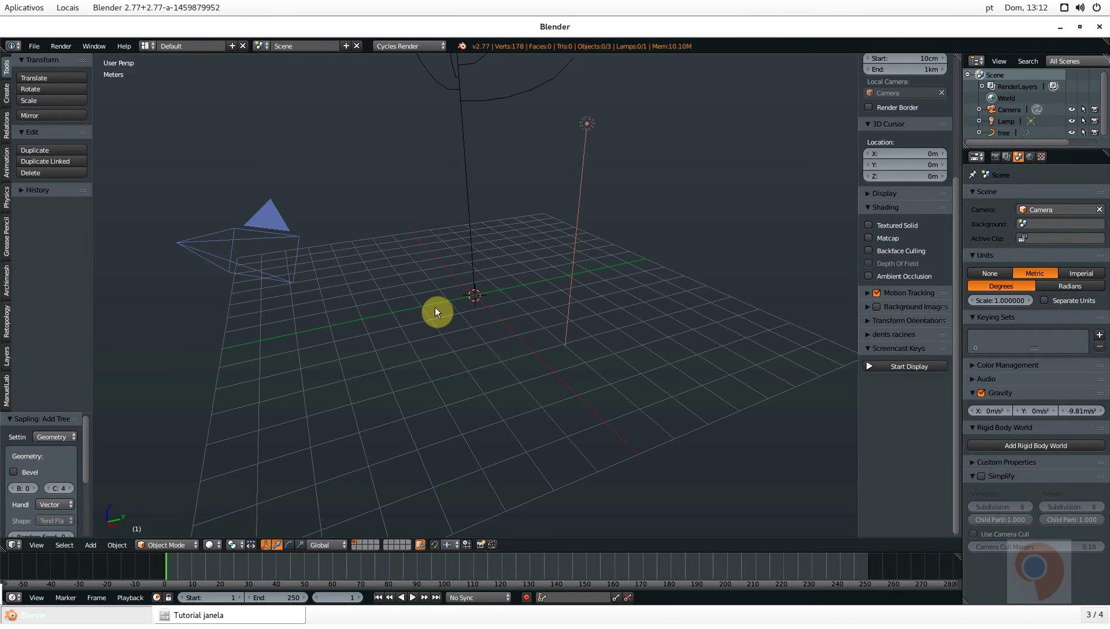
scroll(436, 307, "down", 6)
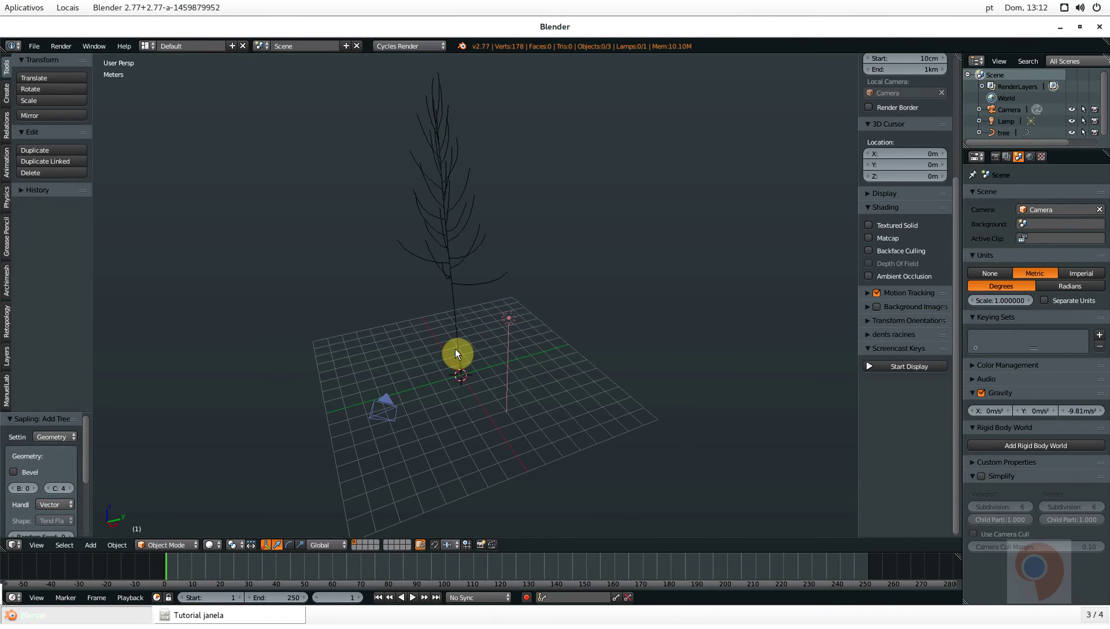
Check in the user preferences that the Sapling add-on in the Add Curve category is enabled
left_click(34, 45)
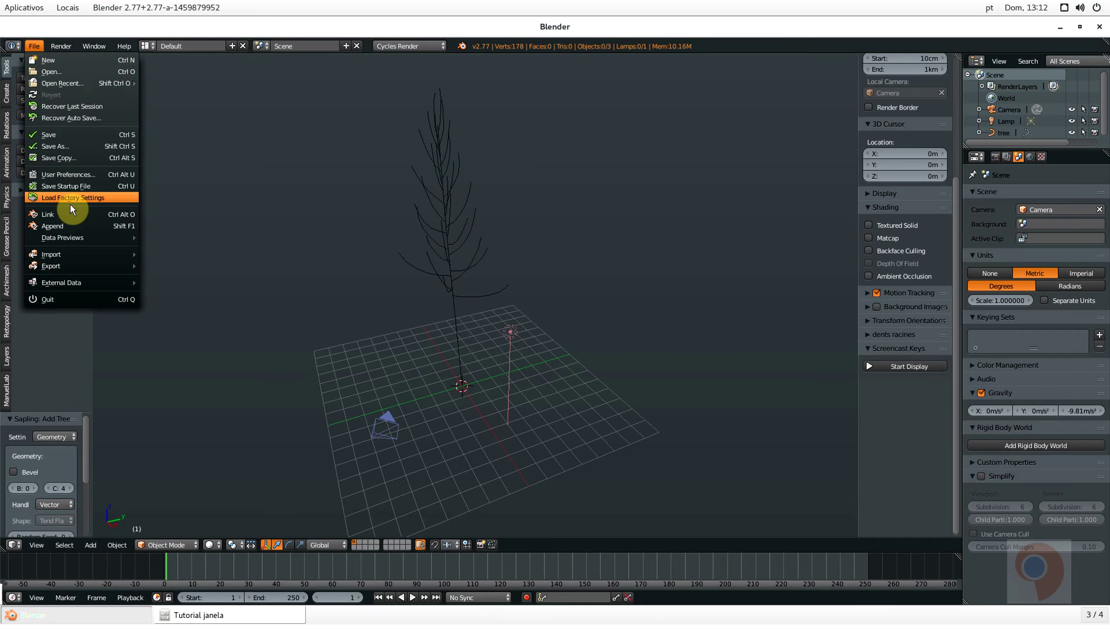
left_click(99, 174)
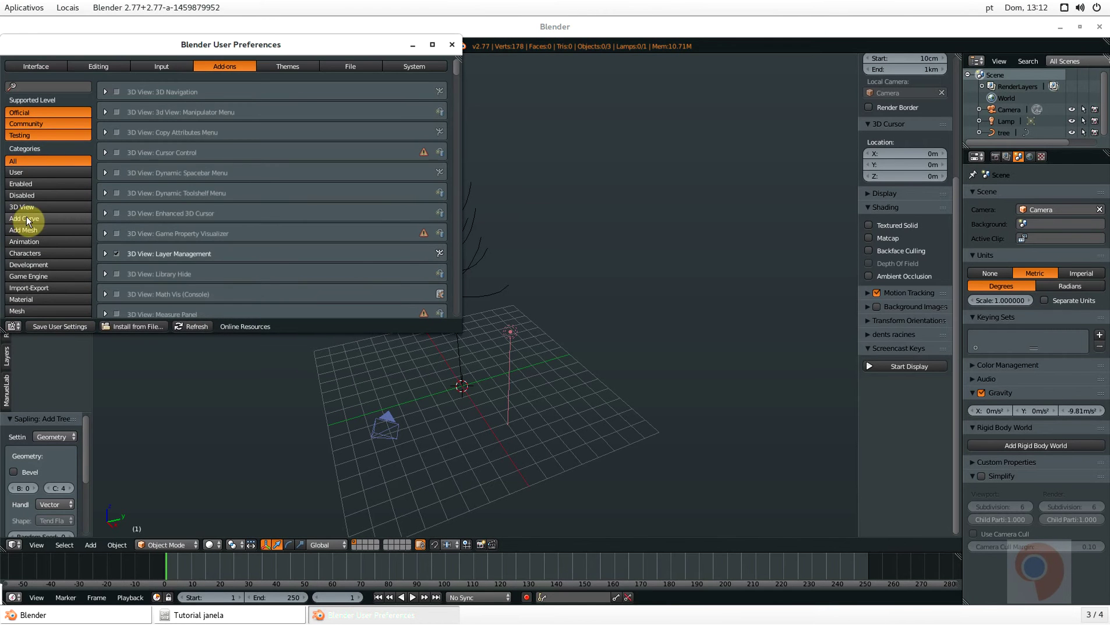
left_click(26, 217)
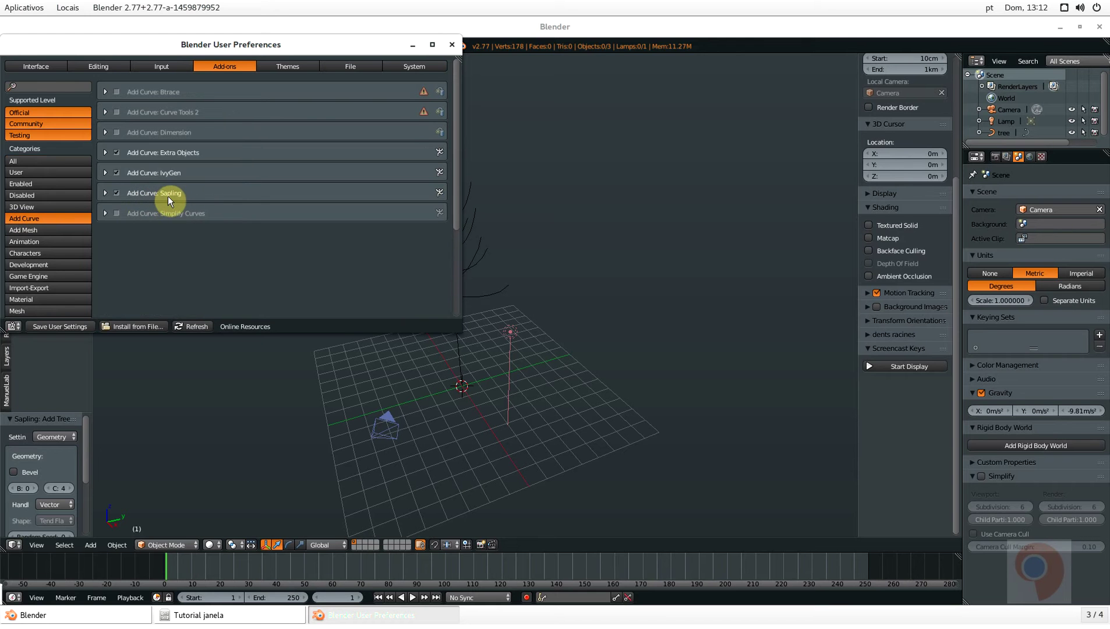
left_click(451, 44)
scroll(460, 428, "down", 1)
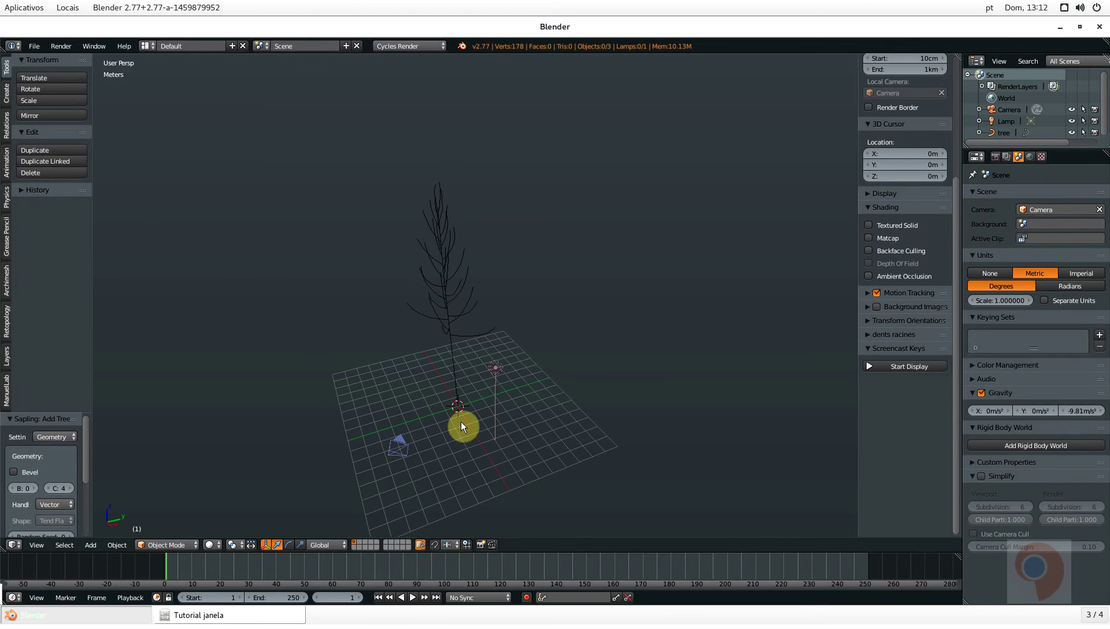
Start the Screencast Keys display and enlarge the area showing the Sapling: Add Tree settings
left_click(890, 366)
left_click(872, 349)
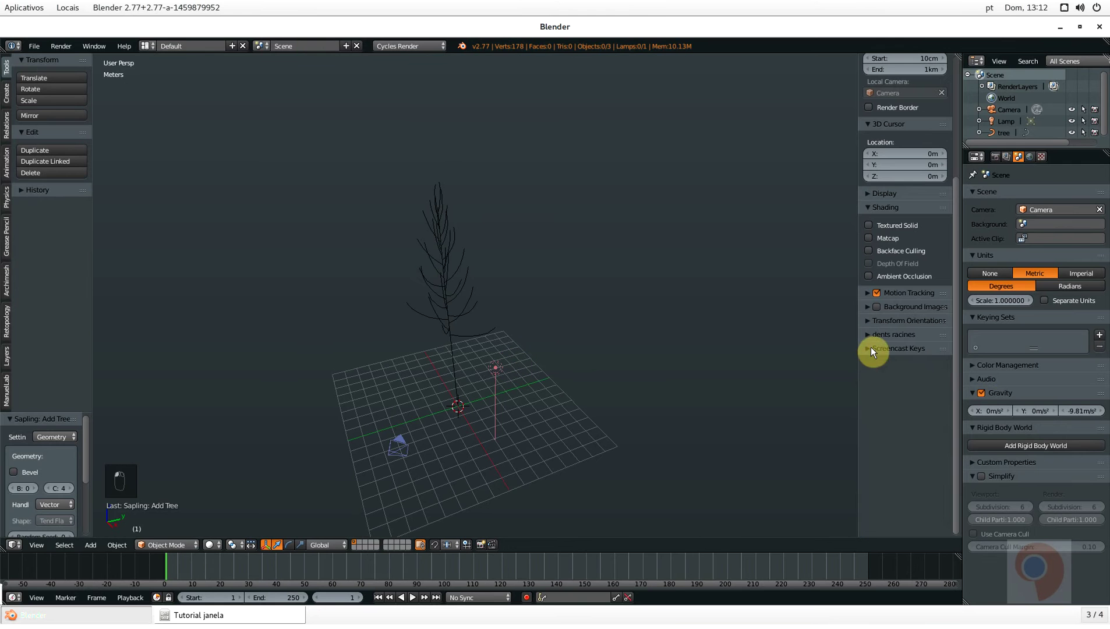
middle_click_drag(420, 443, 453, 369)
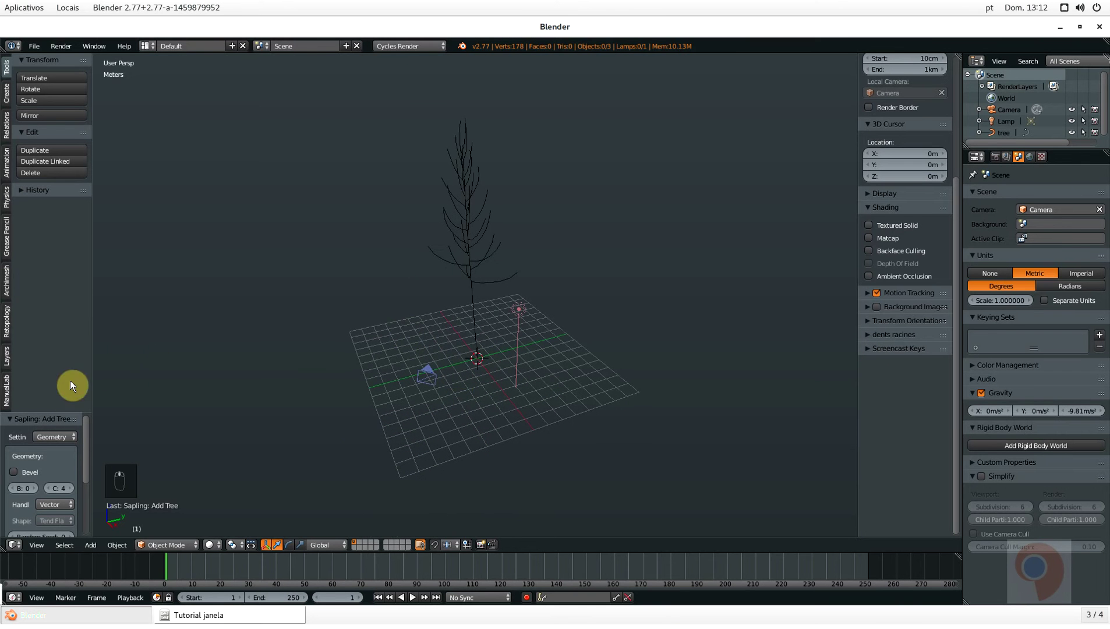
left_click_drag(73, 412, 83, 235)
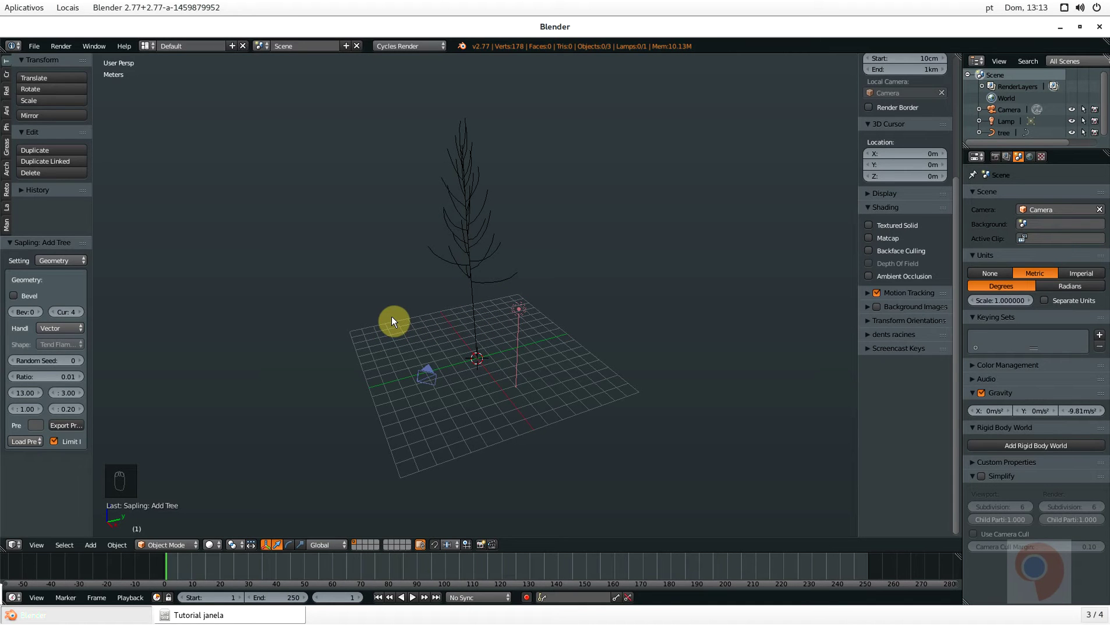
left_click_drag(93, 284, 131, 290)
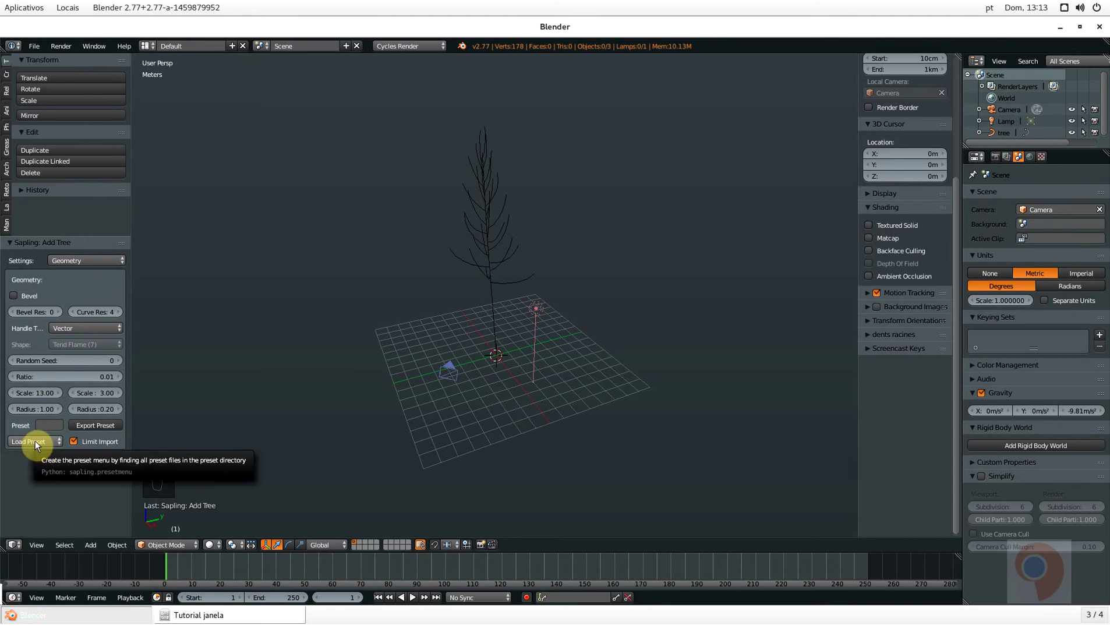
Load the ca_black_oak preset for the tree and set both its Scale and Scale Variation to 0.30
left_click(35, 441)
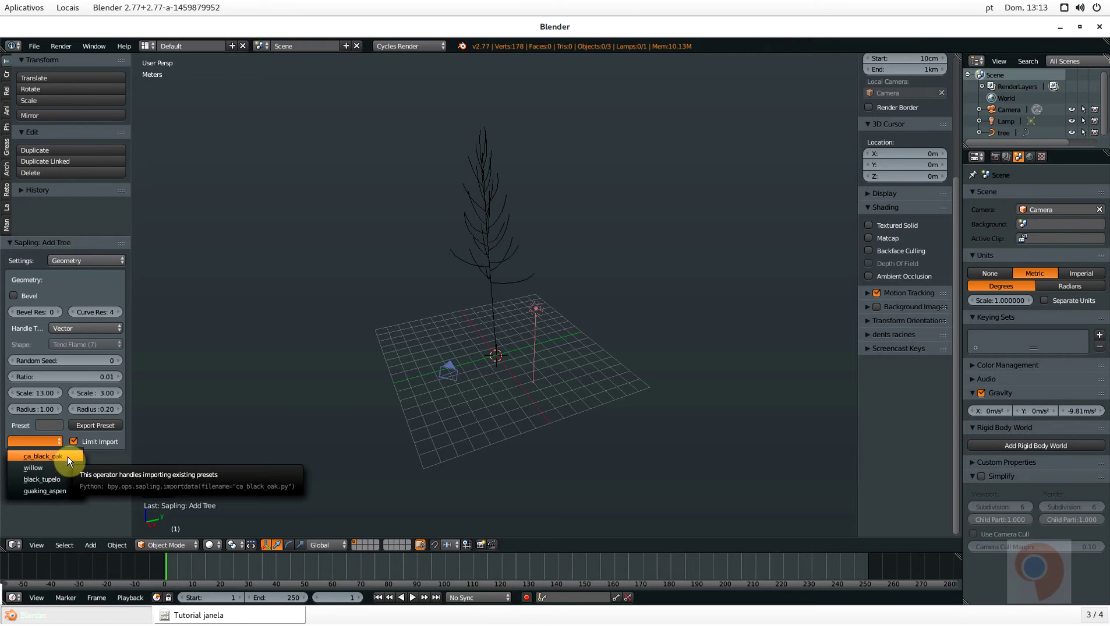
left_click(67, 456)
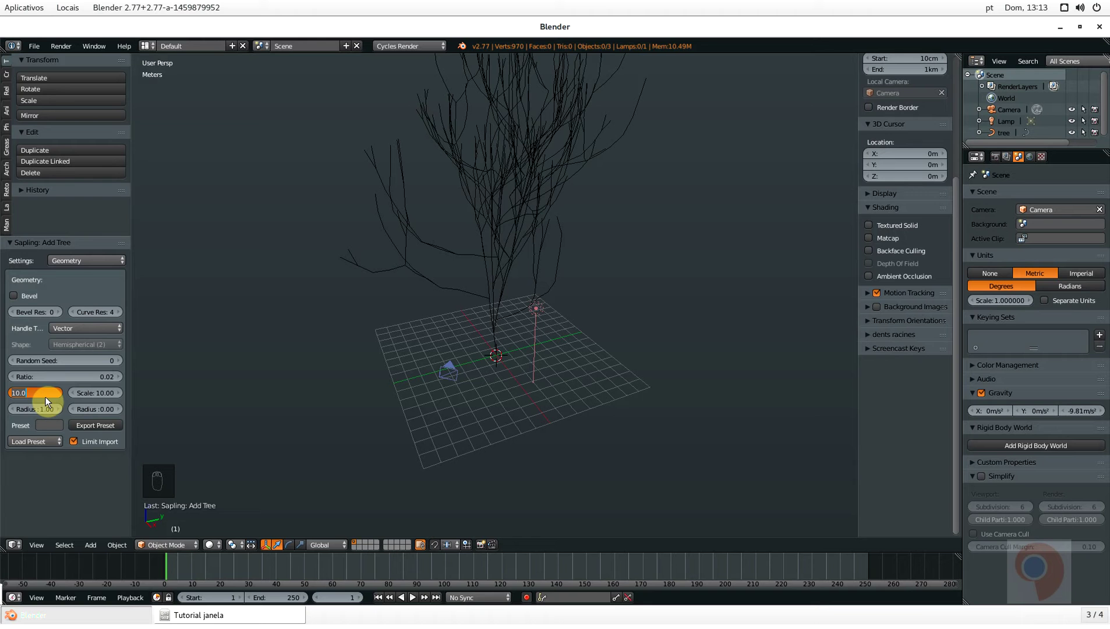
key("Return")
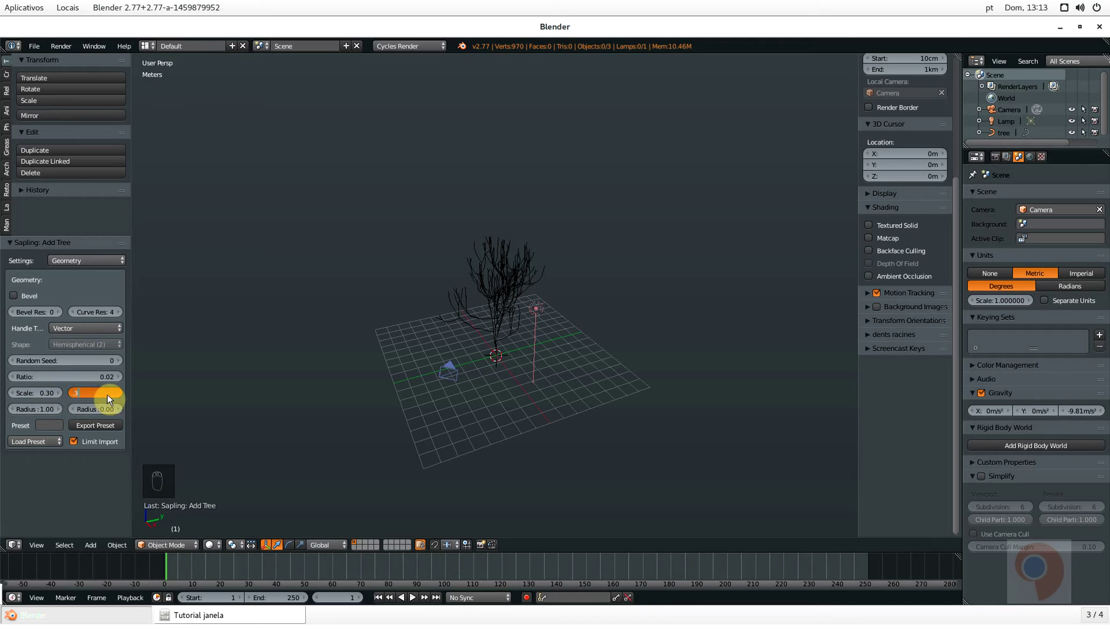
key("Return")
Switch the viewport to orthographic projection and enable Bevel on the tree with a Bevel Resolution of 1
middle_click_drag(513, 288, 553, 346)
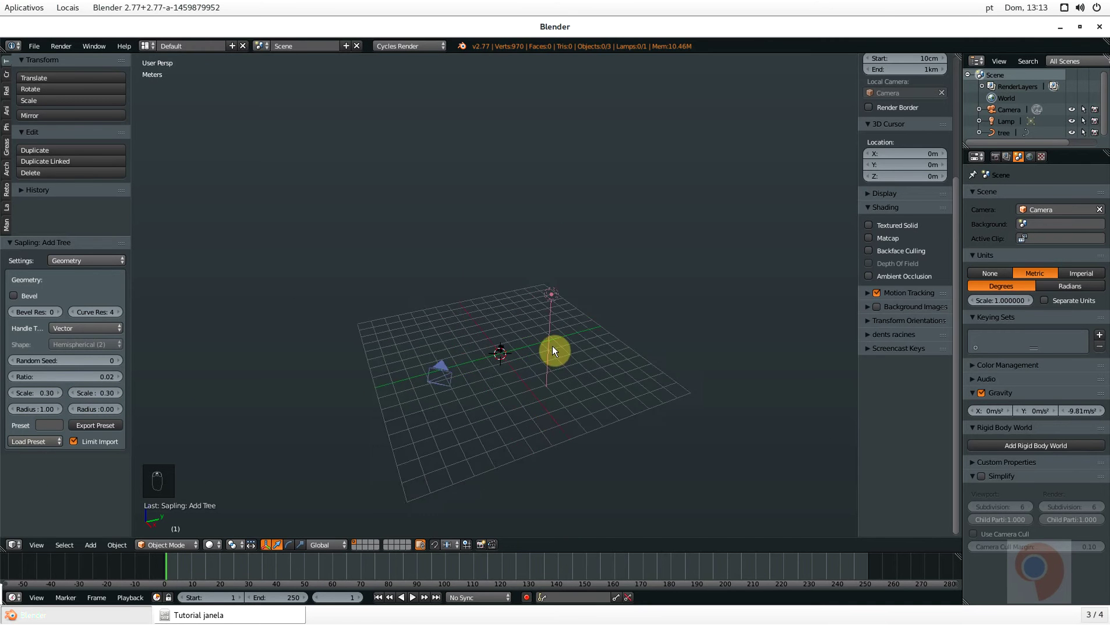
scroll(553, 351, "up", 7)
scroll(335, 359, "up", 6)
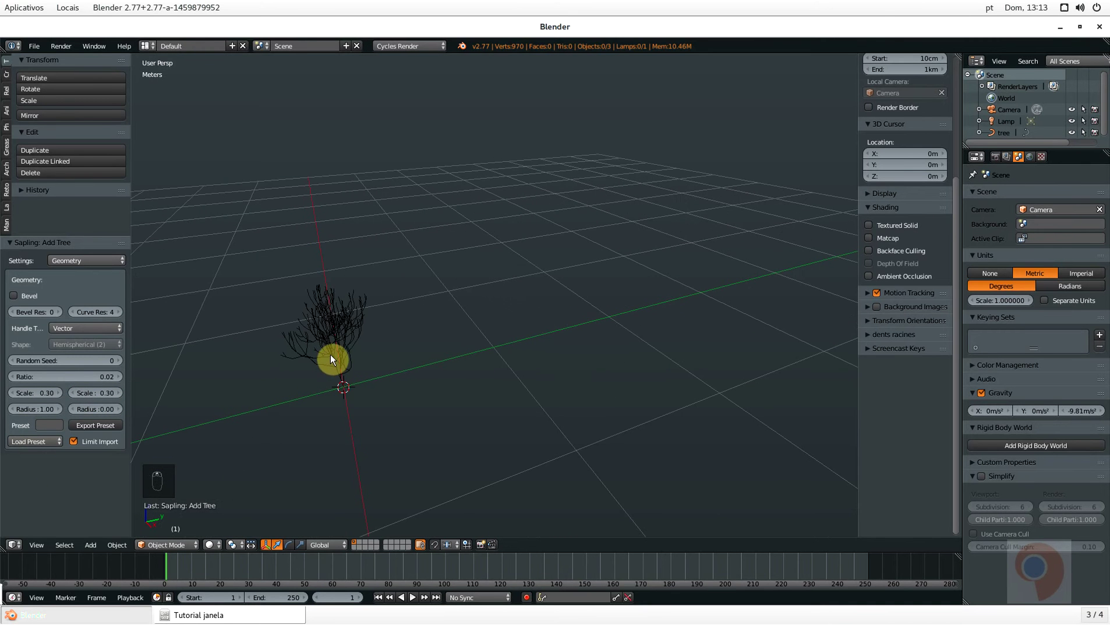
scroll(330, 354, "up", 4)
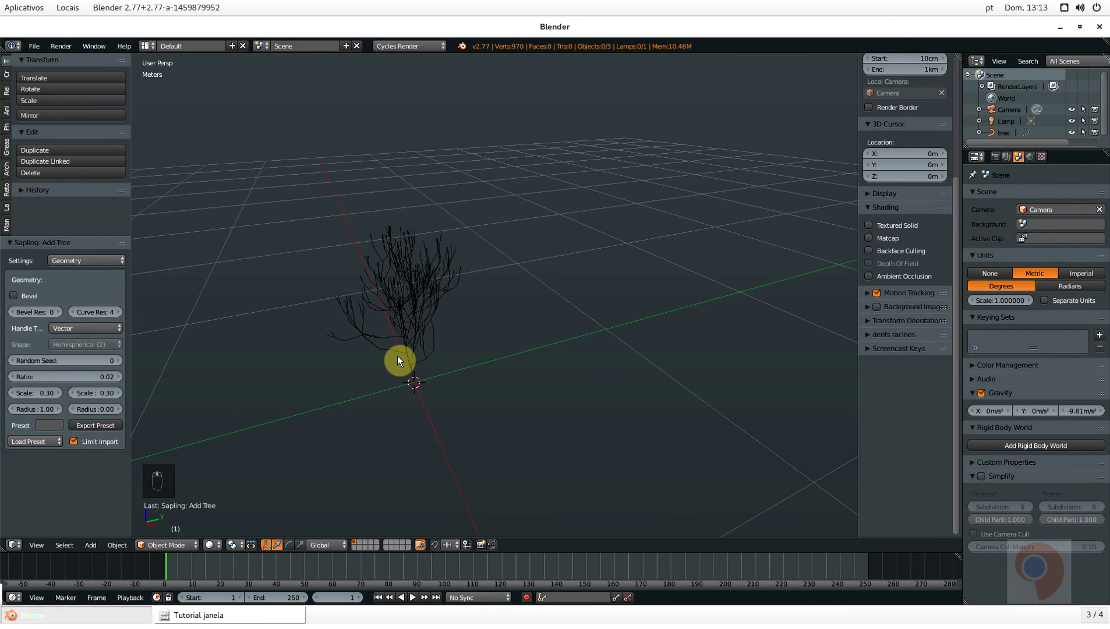
key("KP_5")
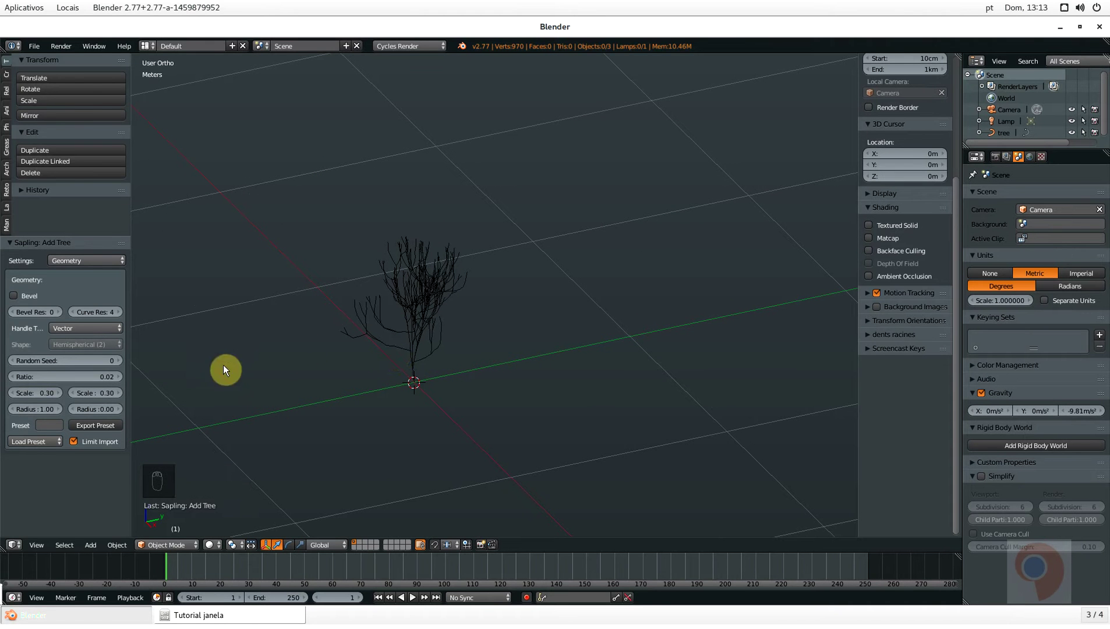
left_click(14, 295)
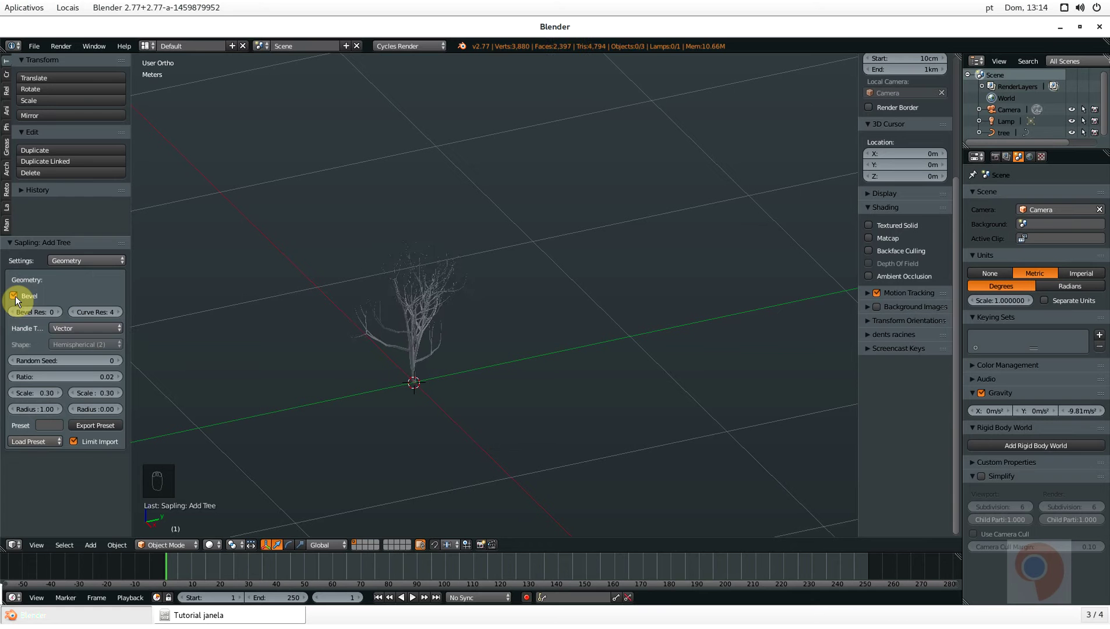
scroll(393, 351, "up", 6)
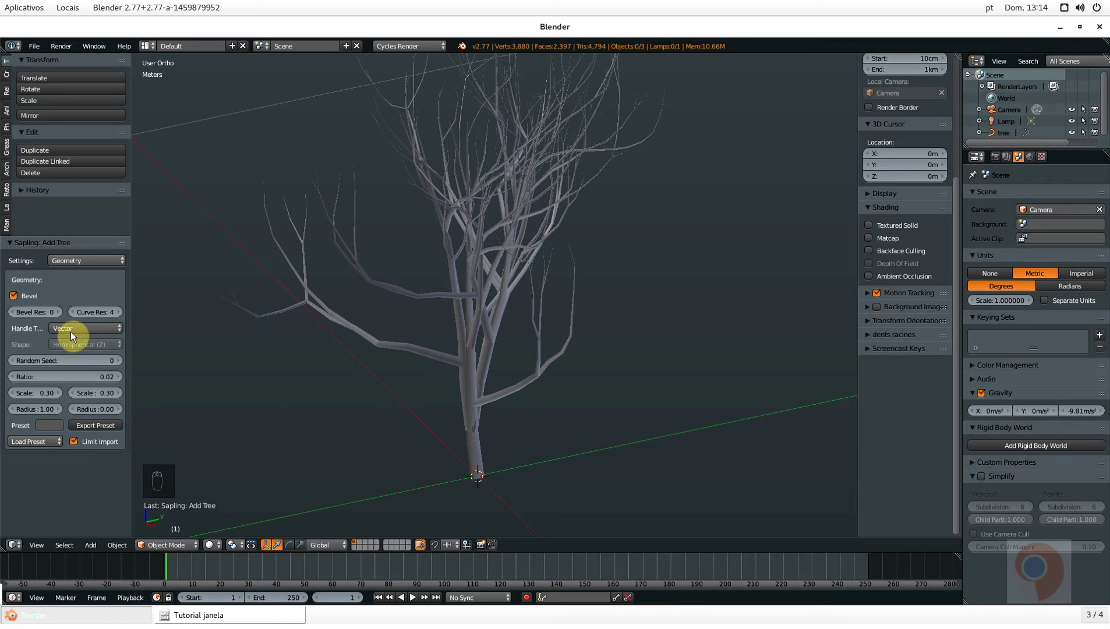
left_click(58, 311)
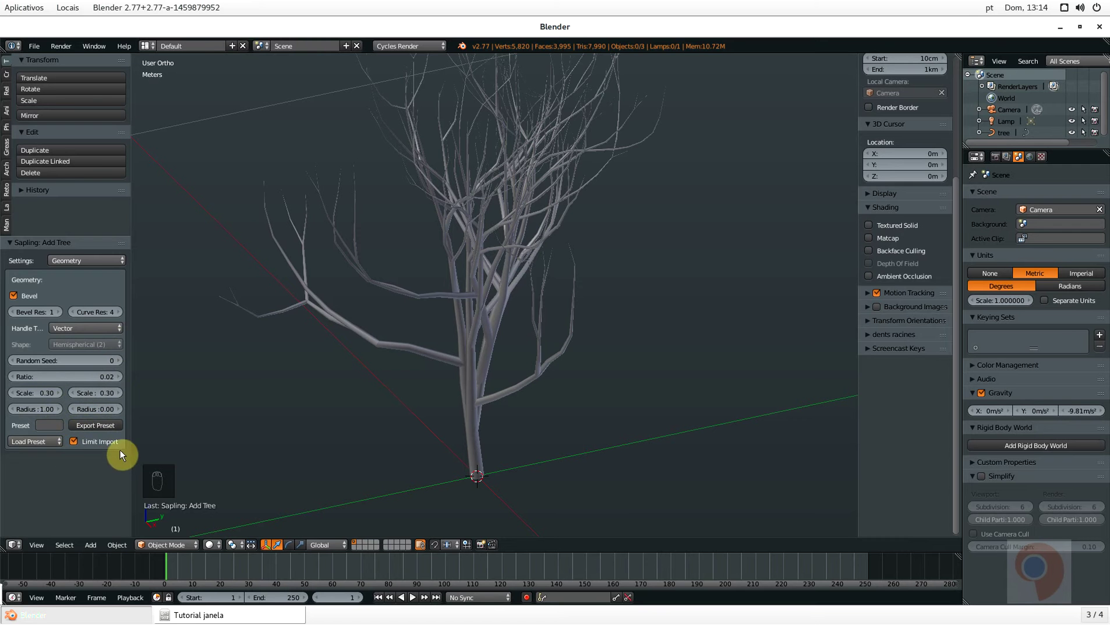
Widen the tree settings area and set the Radius Scale to 0.37
left_click_drag(133, 446, 176, 451)
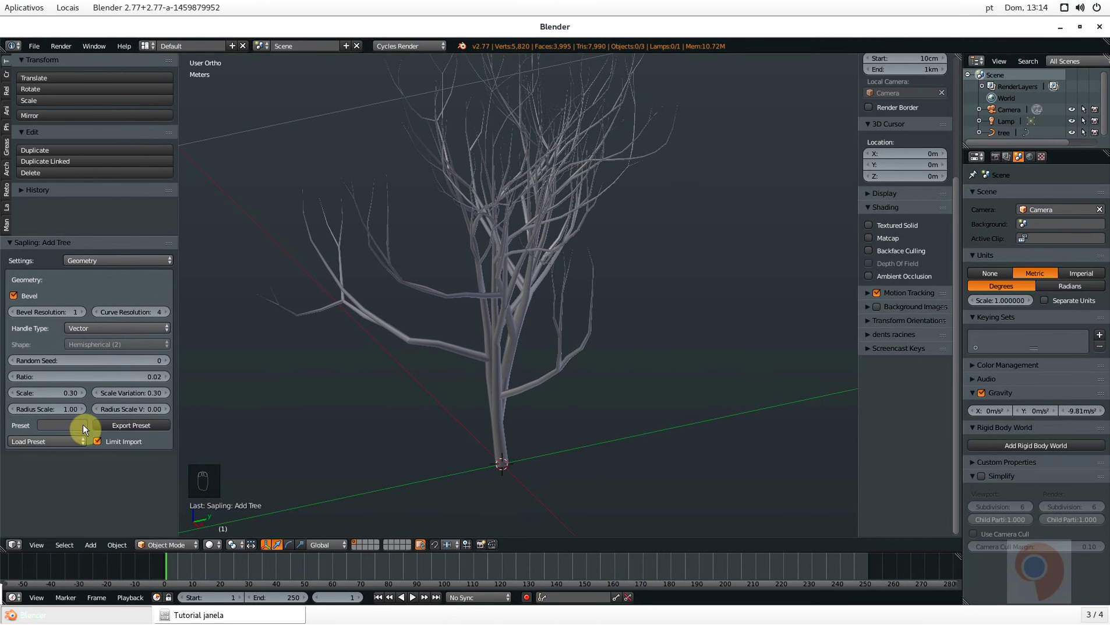
left_click(39, 409)
key("BackSpace")
type(".37")
key("Return")
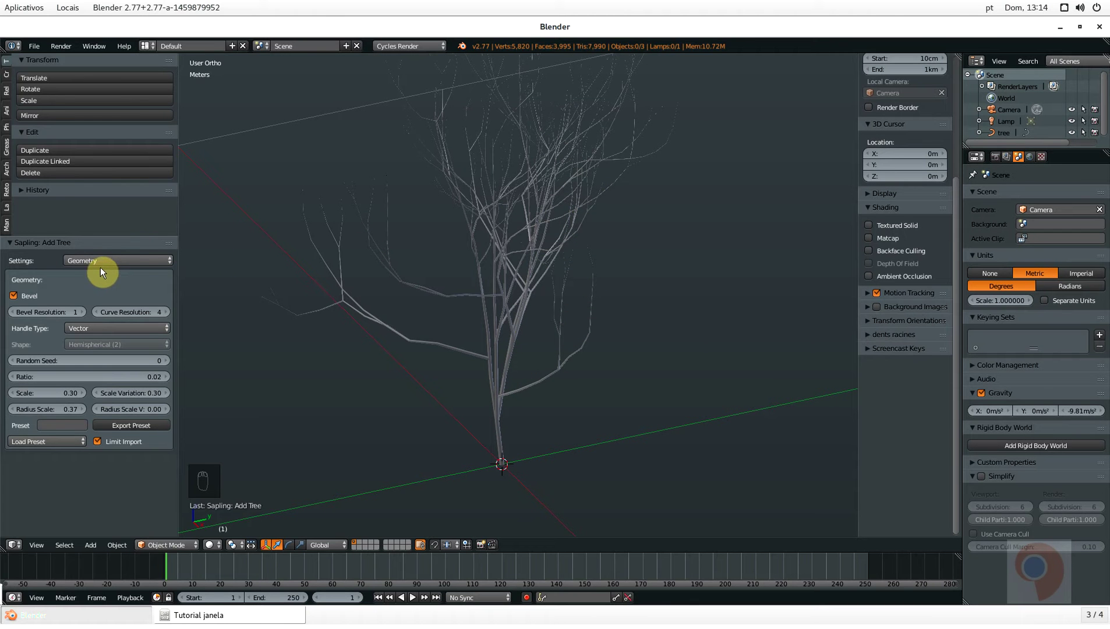
Open the Branch Splitting settings, try 3 Levels on the tree, and set Levels back to 2
left_click(66, 263)
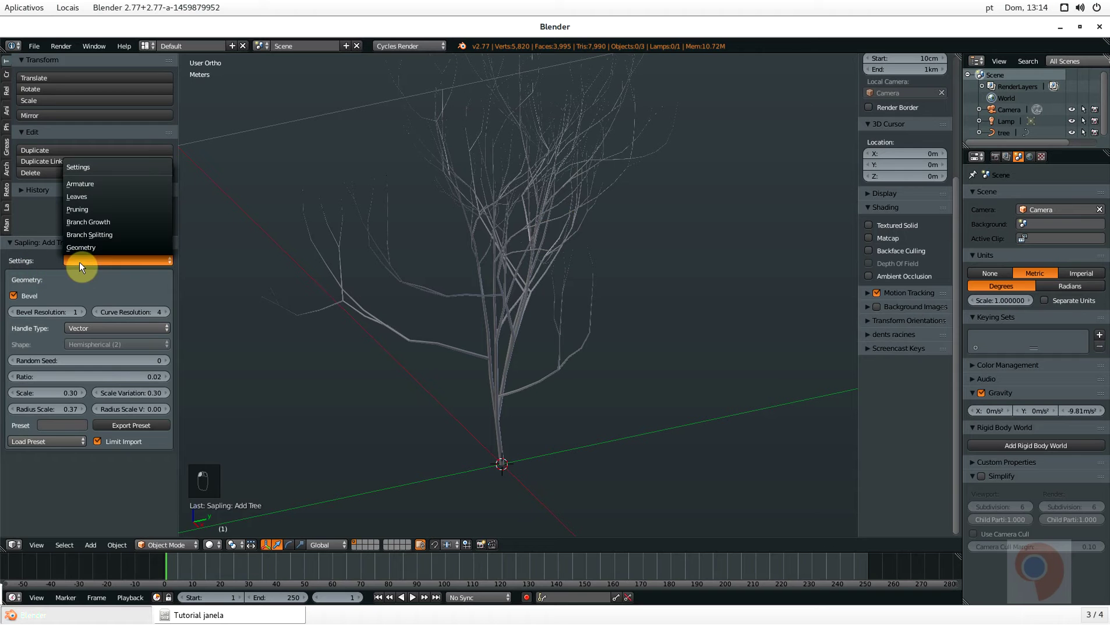
left_click(113, 235)
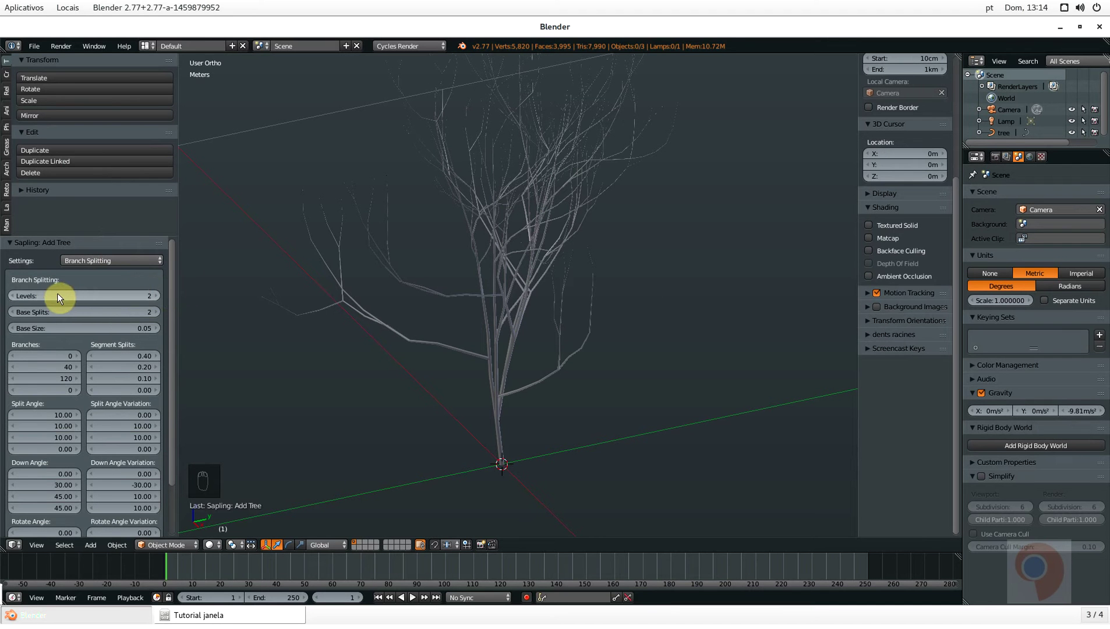
left_click(158, 296)
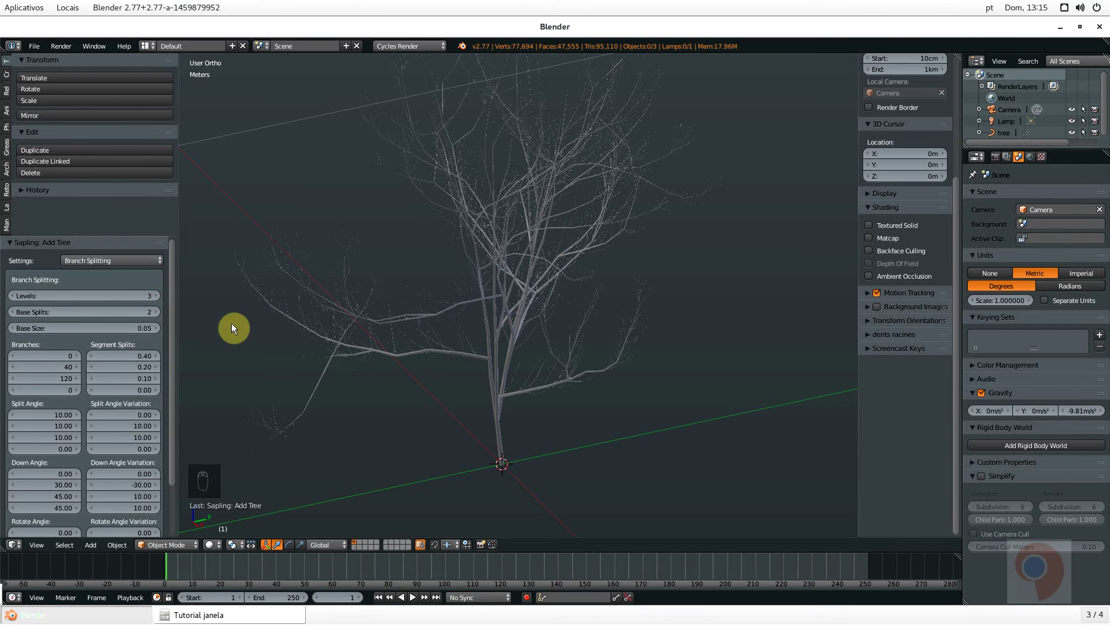
left_click(13, 296)
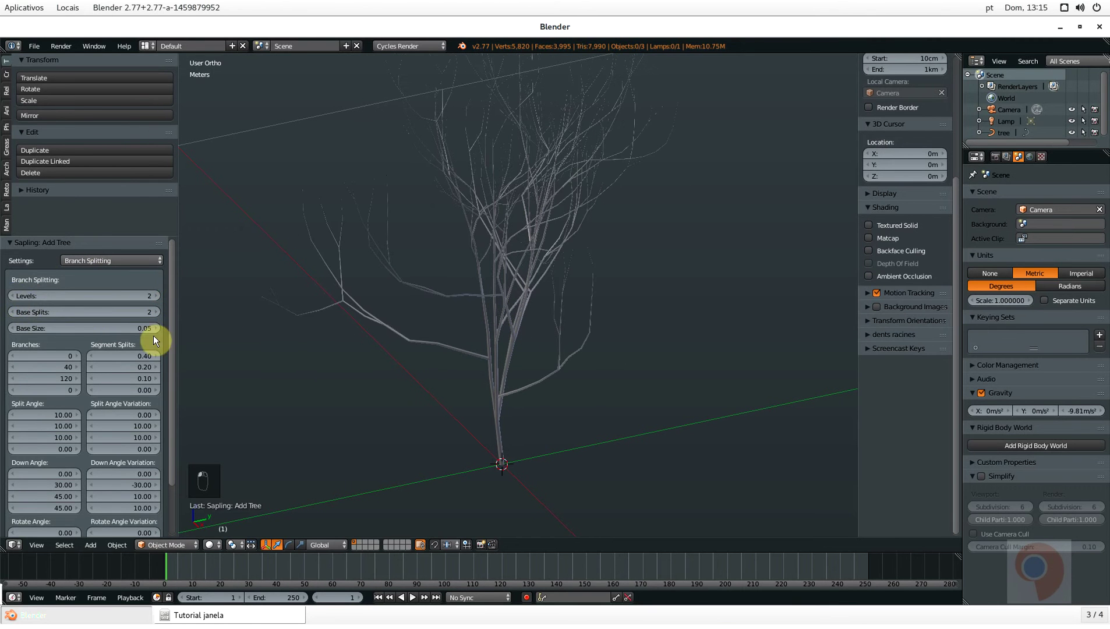
Set the tree's Base Size to 0.47
left_click(93, 327)
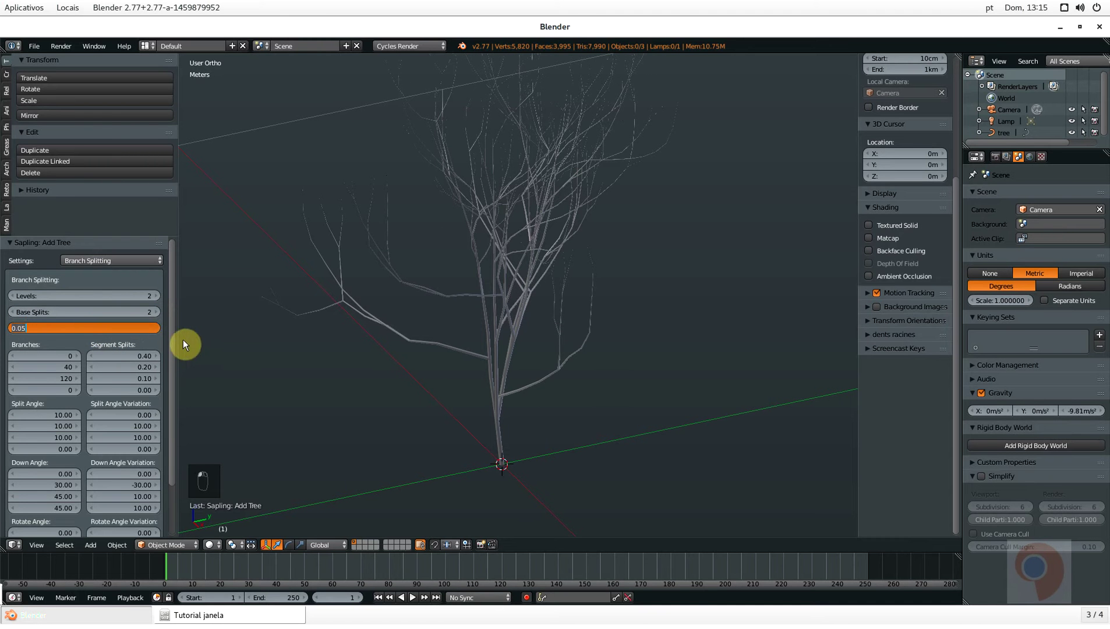
key("BackSpace")
type(".47")
key("Return")
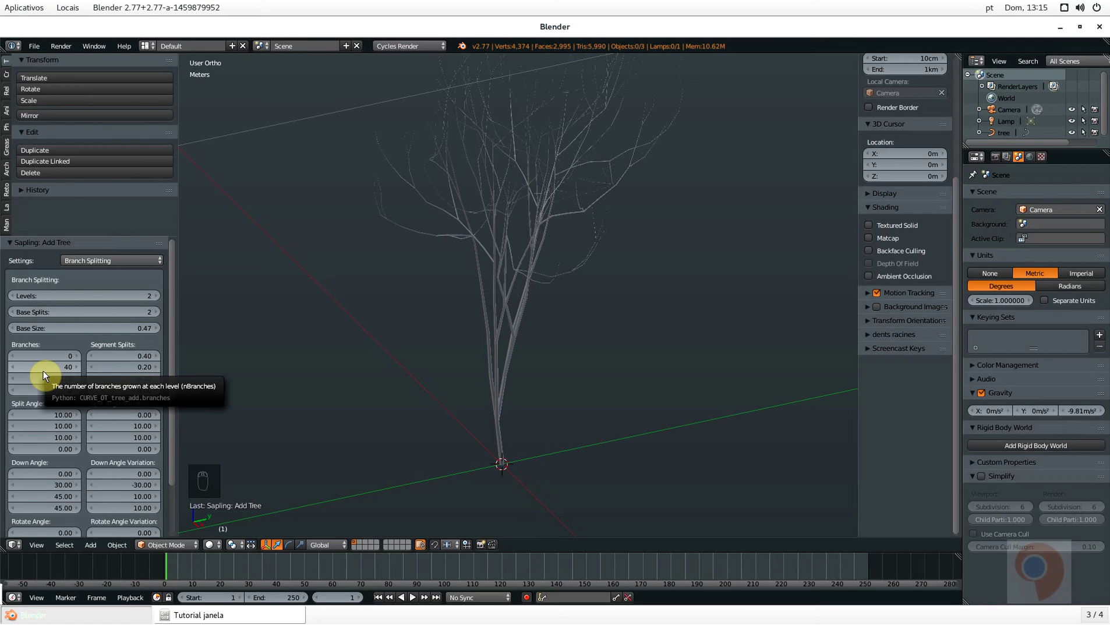
Set the number of Branches at the second level to 20
left_click_drag(42, 371, 43, 367)
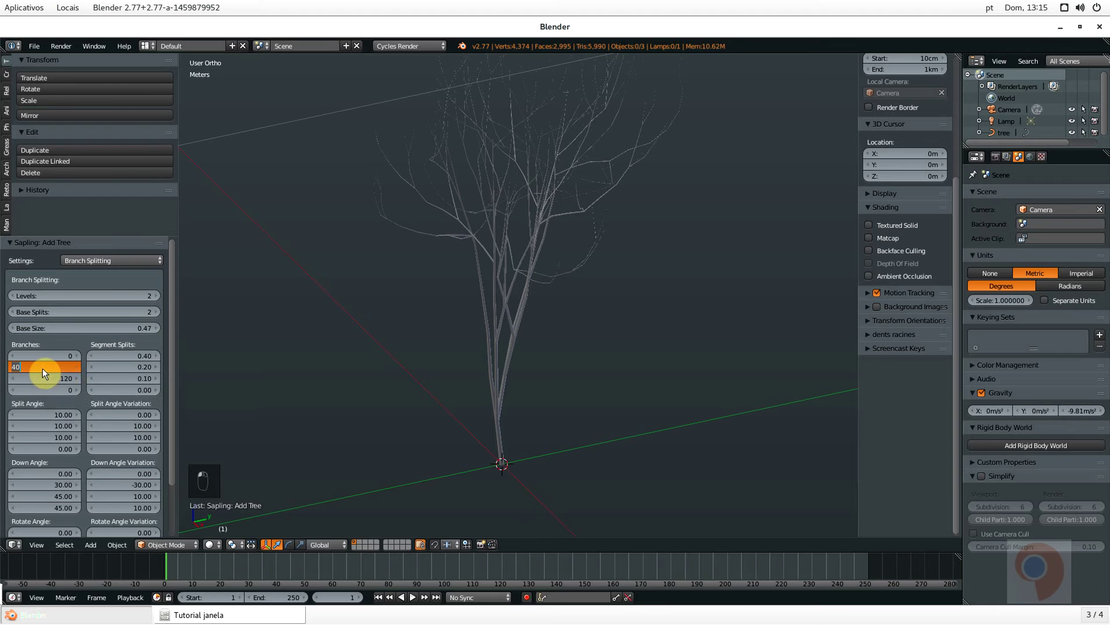
type("20")
key("Return")
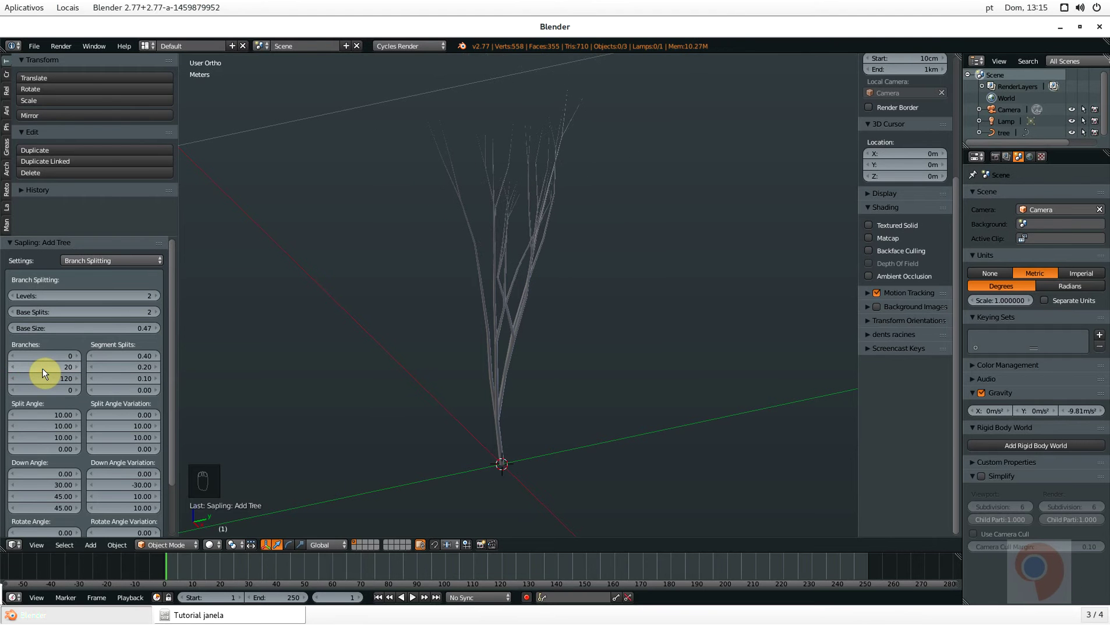
scroll(507, 128, "up", 5)
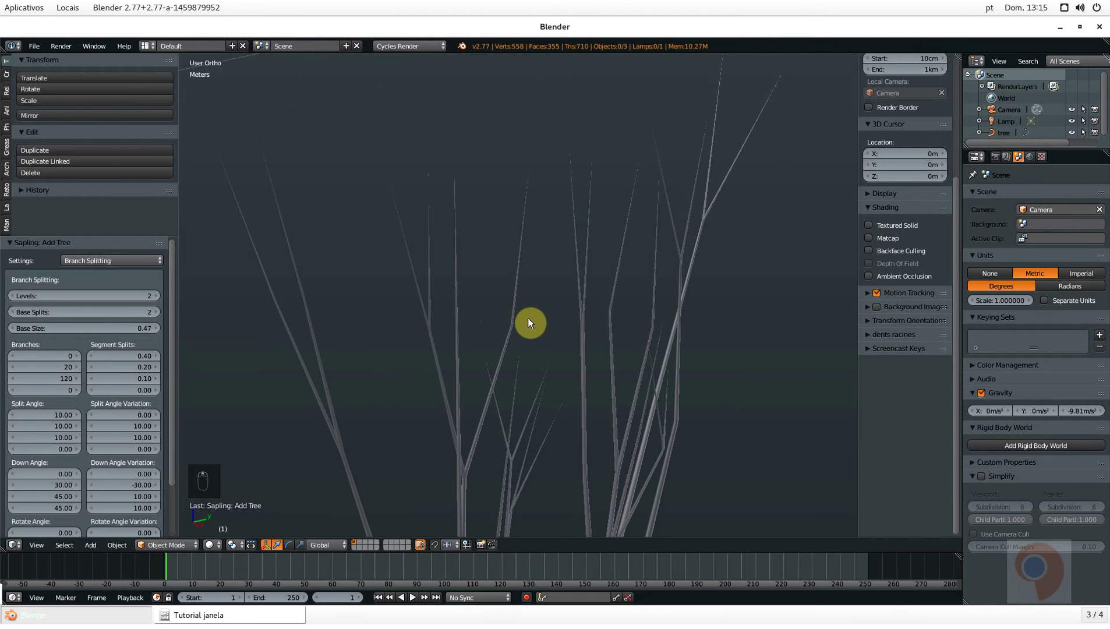
Set the number of Branches at the second level to 40
scroll(525, 320, "down", 5)
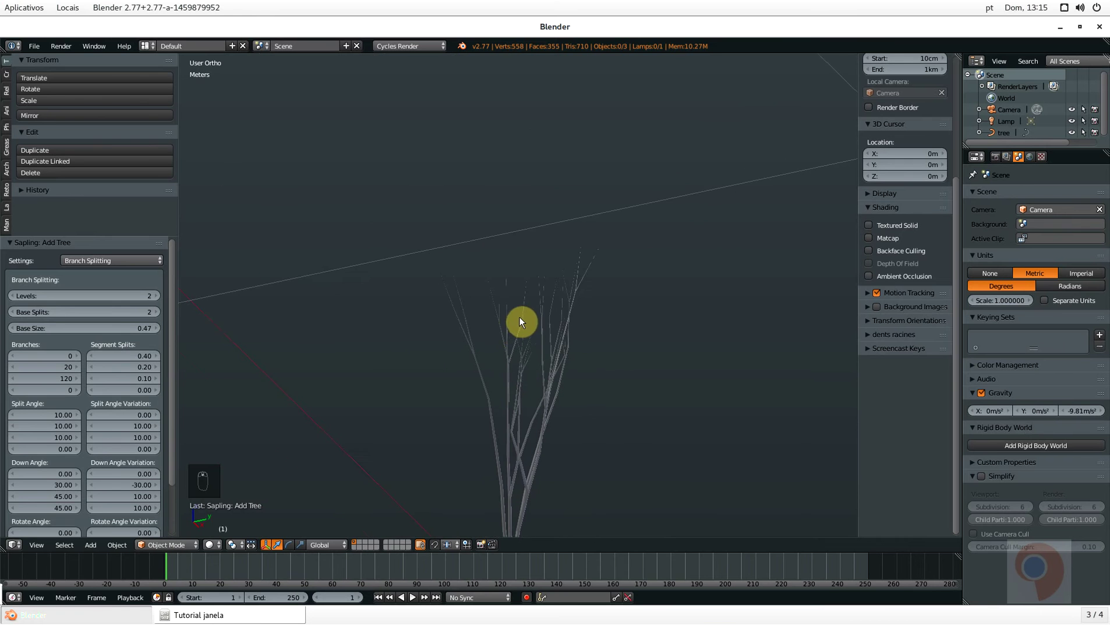
middle_click_drag(507, 345, 503, 239, "shift")
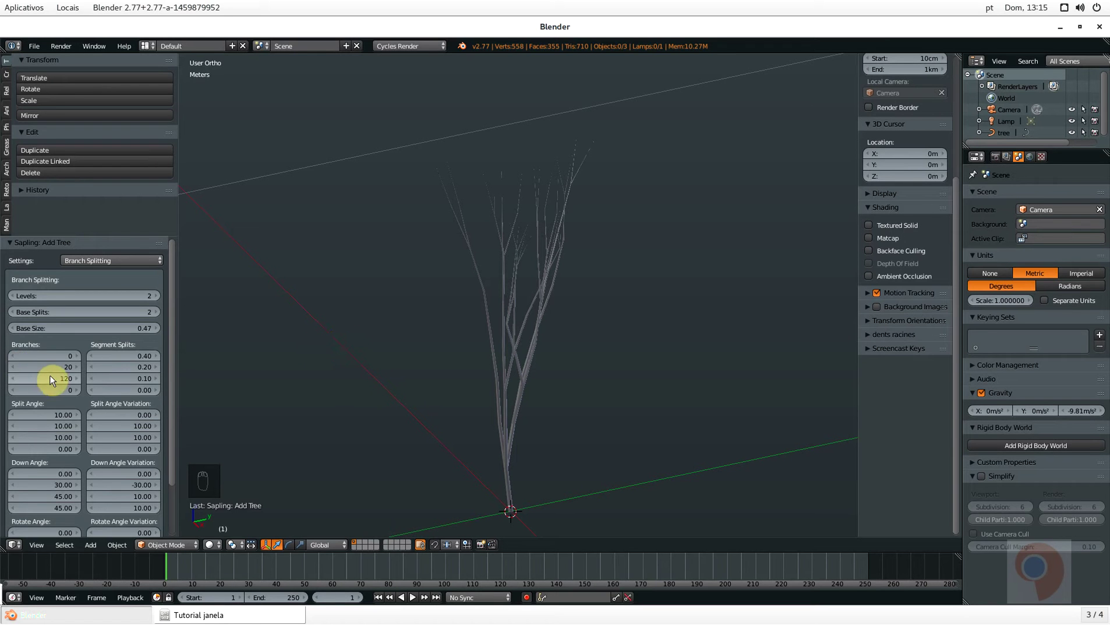
type("40")
key("Return")
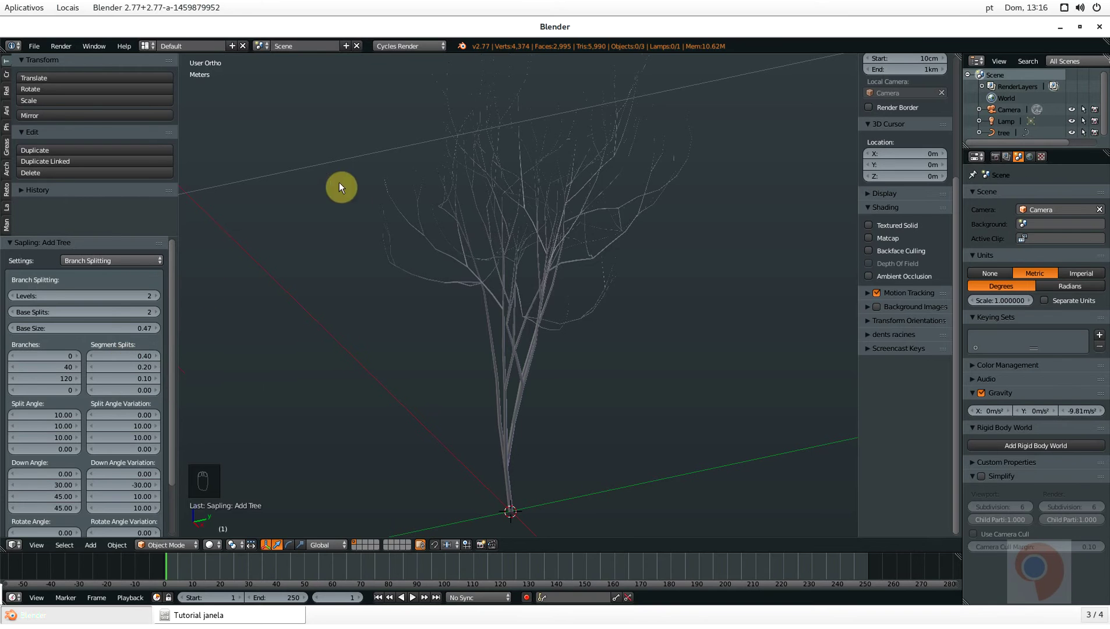
Try a first-level Segment Splits value of 0.15 on the tree and set it back to 0.4
scroll(408, 223, "up", 6)
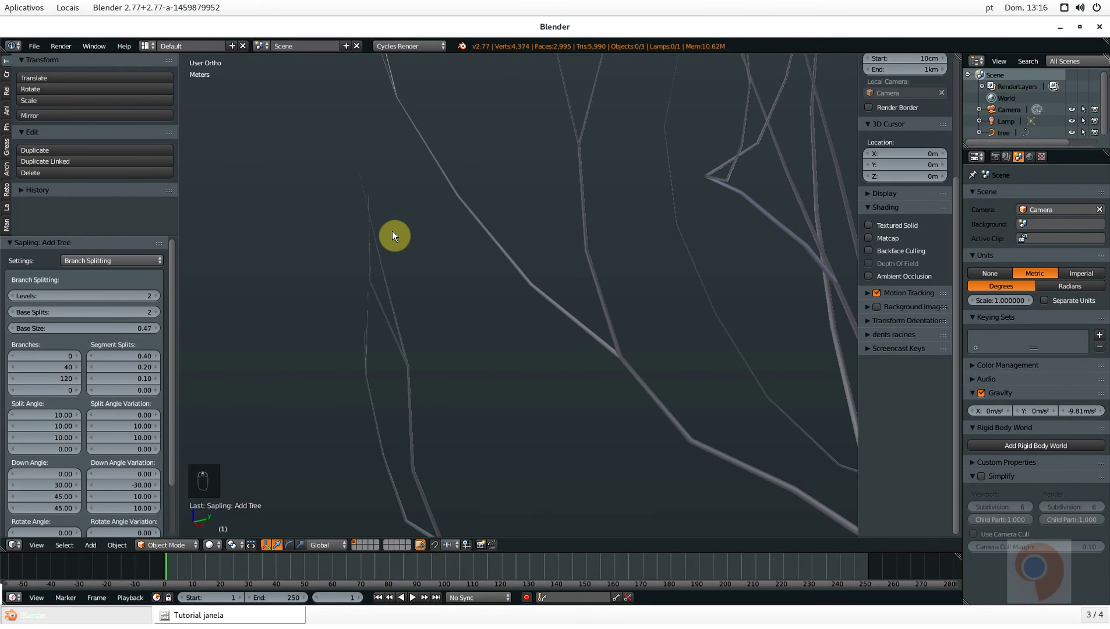
left_click(128, 355)
type(".15")
key("Return")
scroll(544, 352, "down", 3)
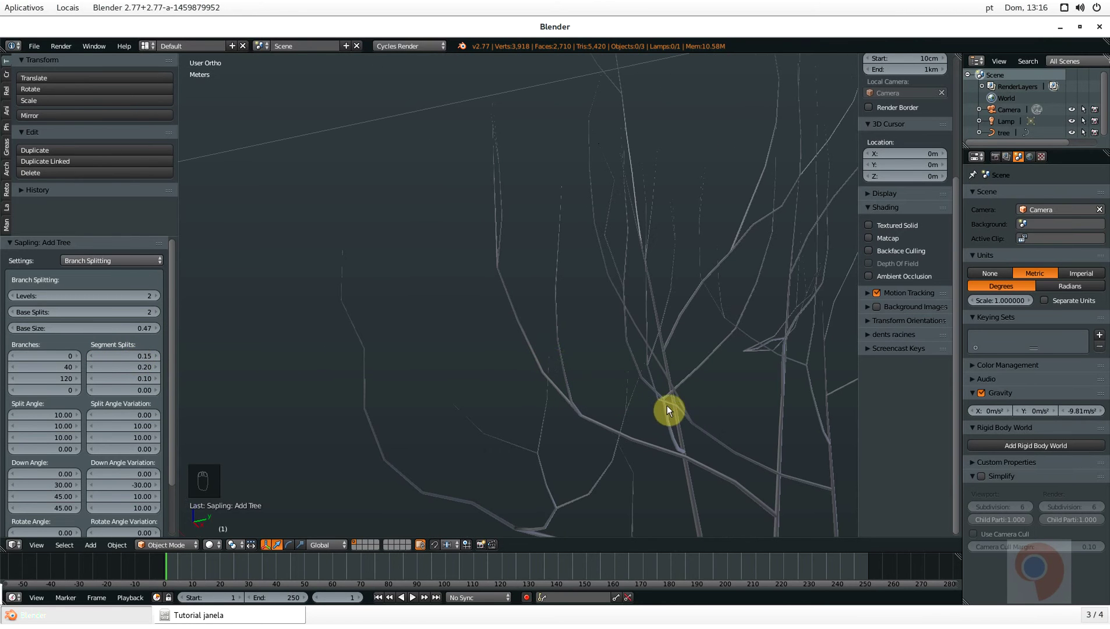
middle_click_drag(643, 371, 530, 265, "shift")
scroll(585, 235, "up", 2)
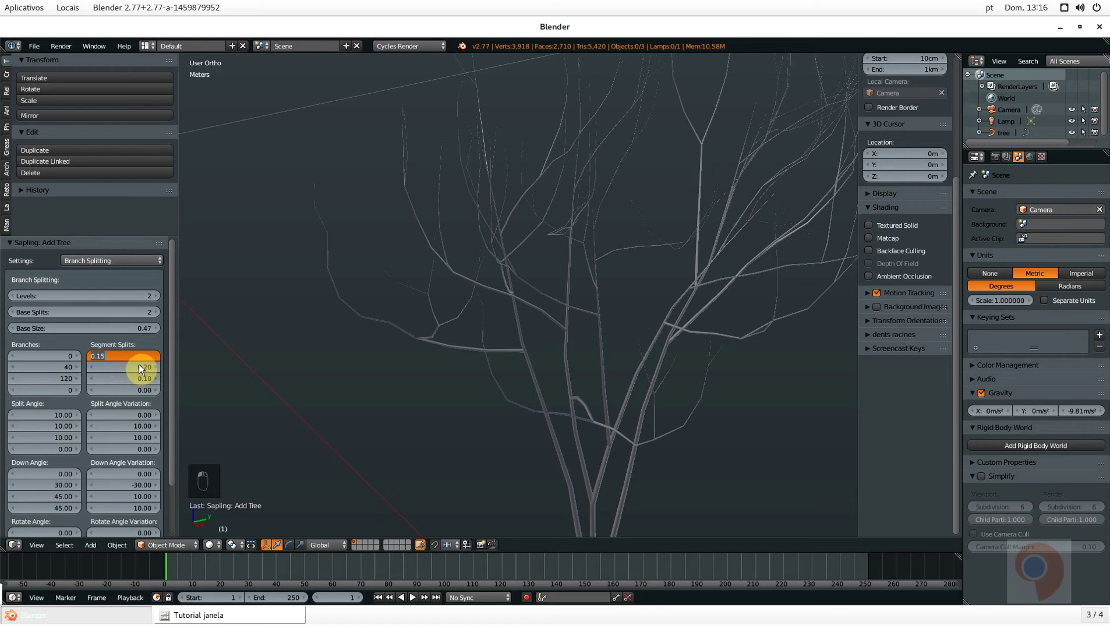
type("0.4")
key("Return")
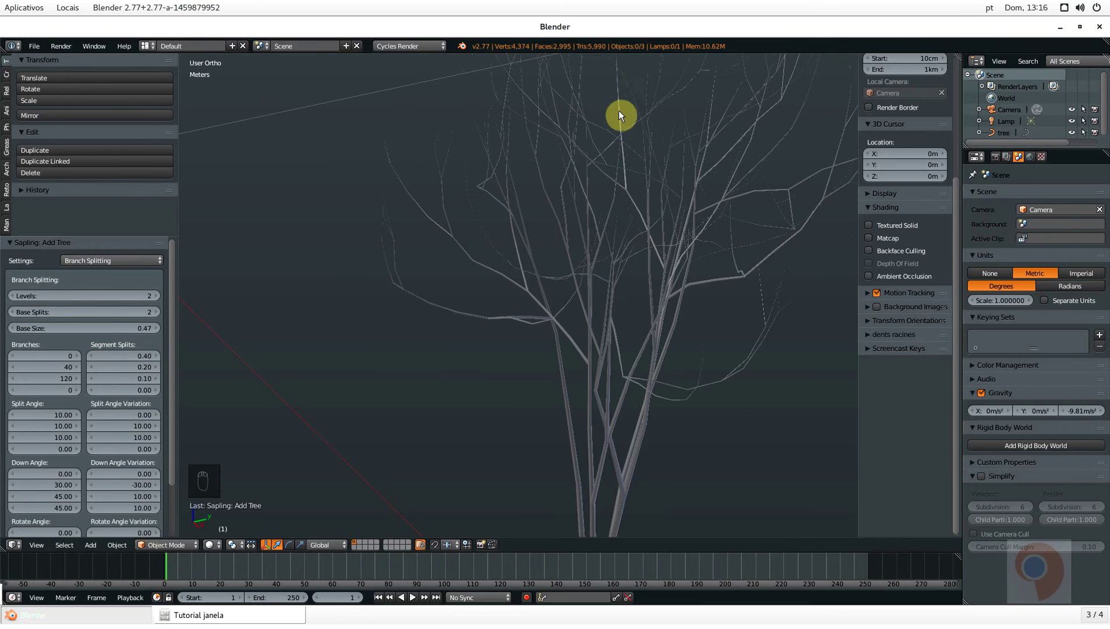
Set the first-level Split Angle of the tree to 12.58
scroll(620, 154, "down", 3)
scroll(665, 322, "up", 3)
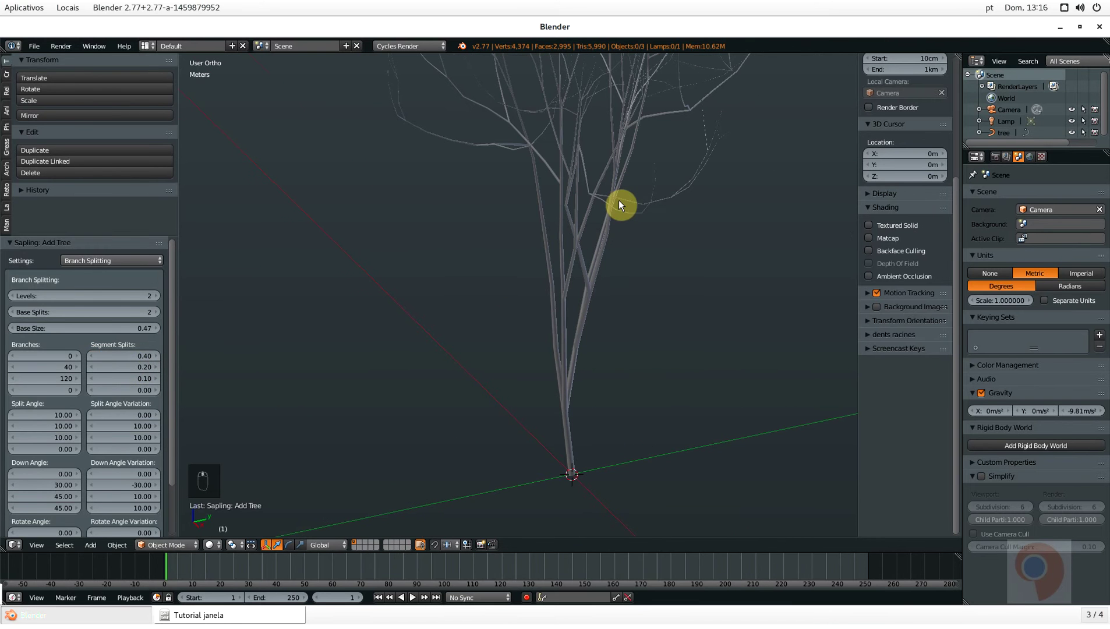
scroll(615, 198, "up", 2)
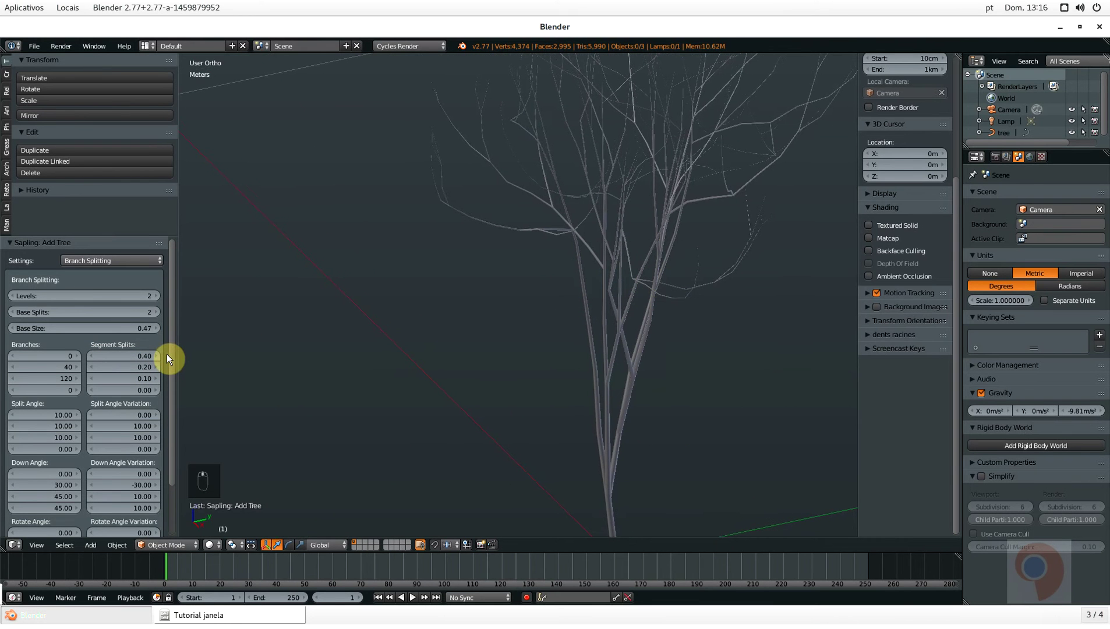
left_click(34, 416)
key("Return")
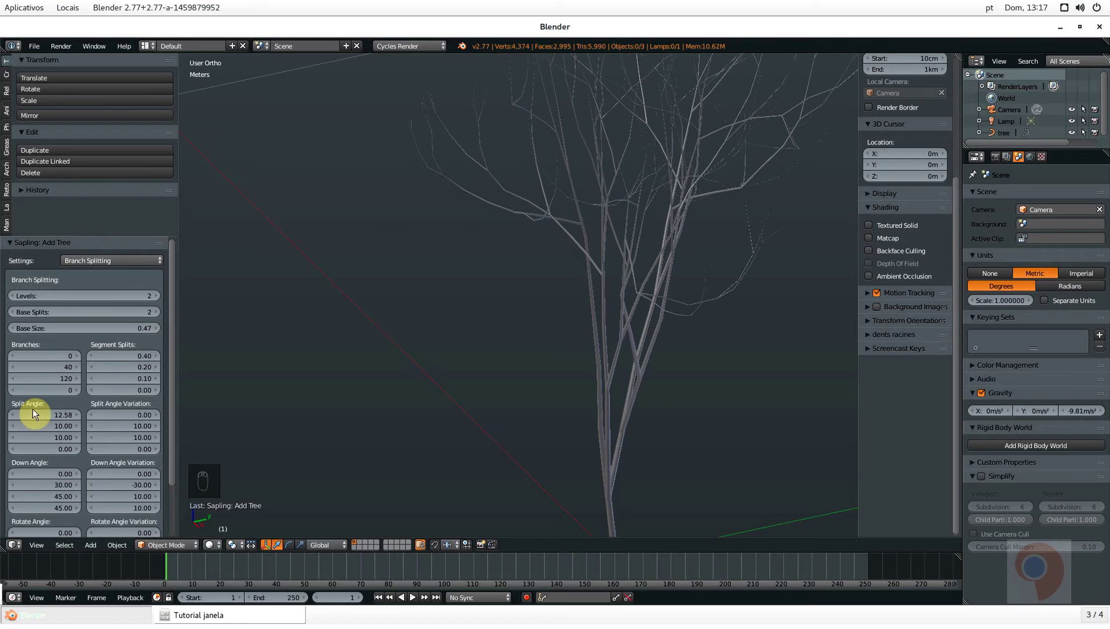
scroll(641, 320, "down", 5)
scroll(642, 320, "up", 3)
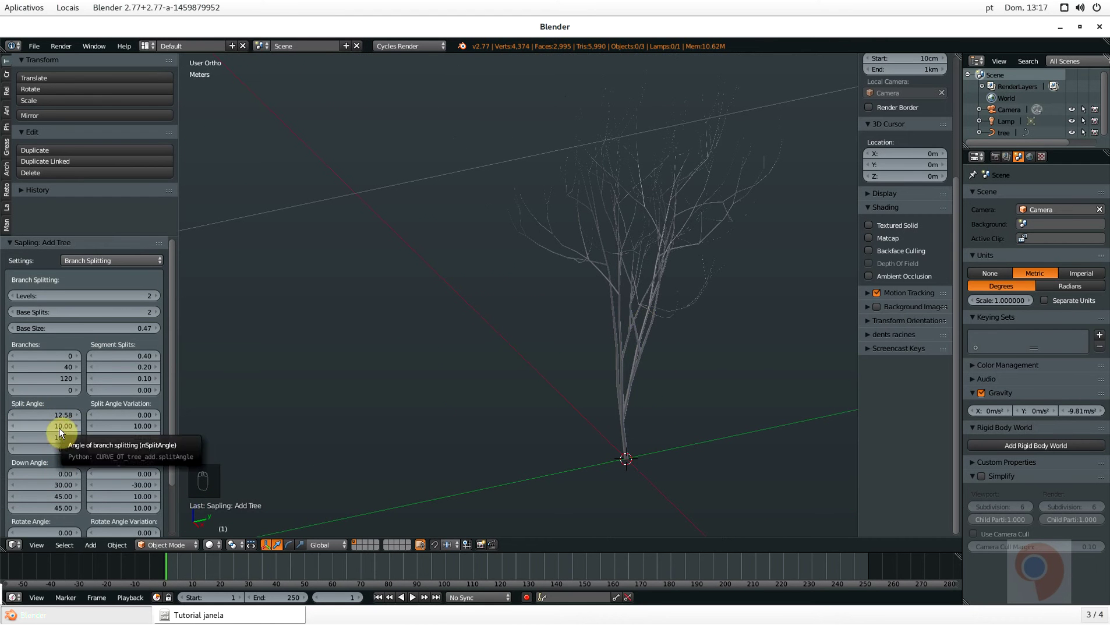
Set the first-level Split Angle Variation to -1.23
left_click(124, 416)
key("BackSpace")
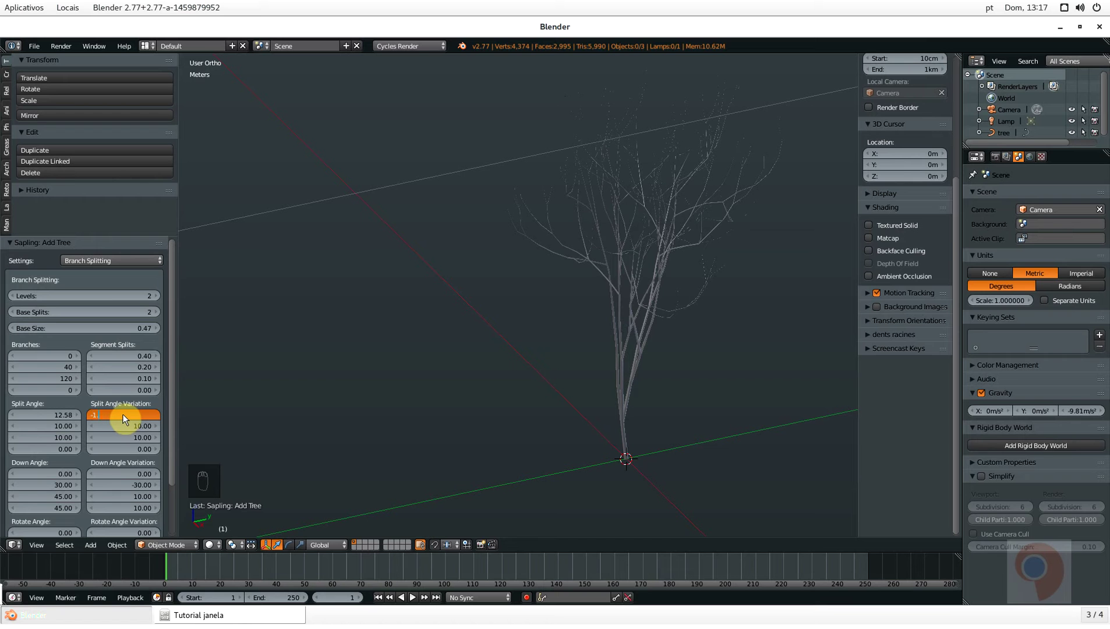
key("Return")
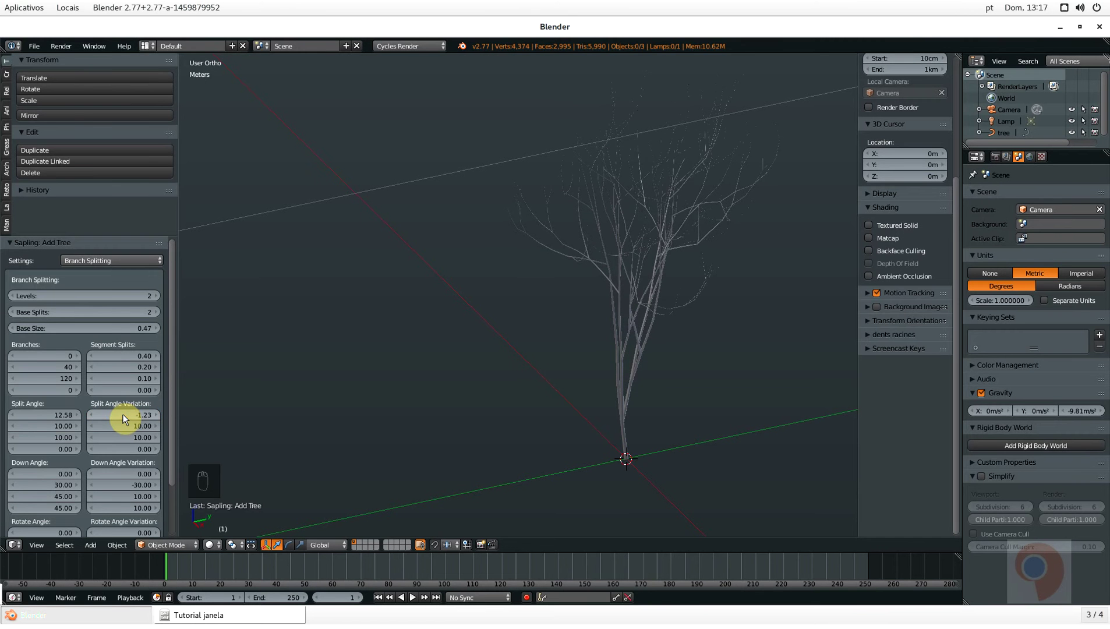
scroll(660, 182, "up", 6)
scroll(658, 182, "down", 7)
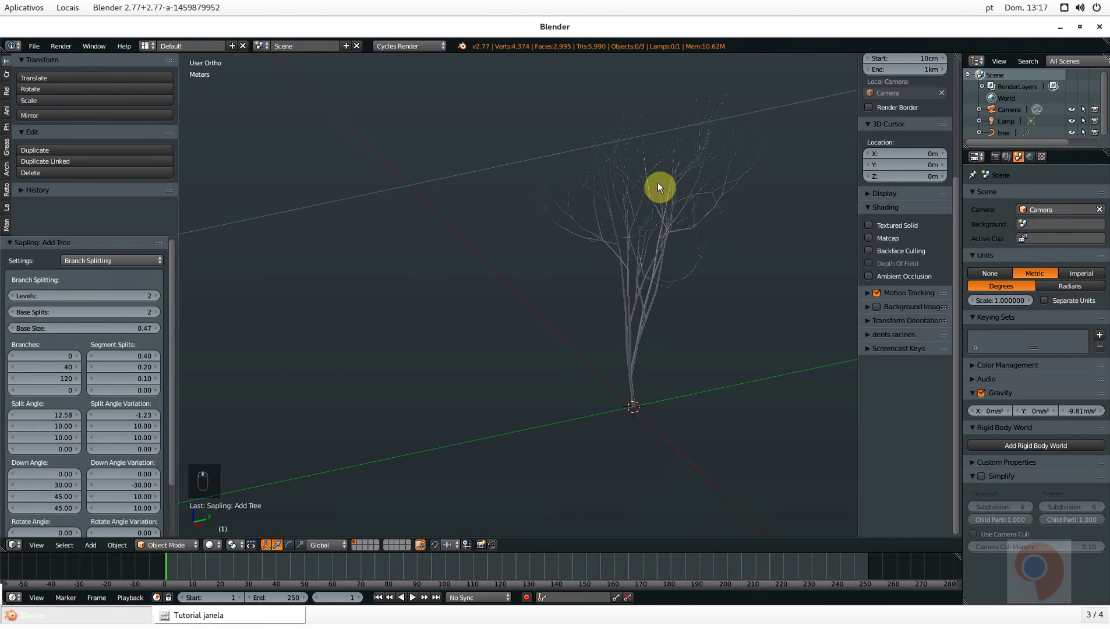
Set the second-level Down Angle of the branches to 45
scroll(169, 443, "down", 3)
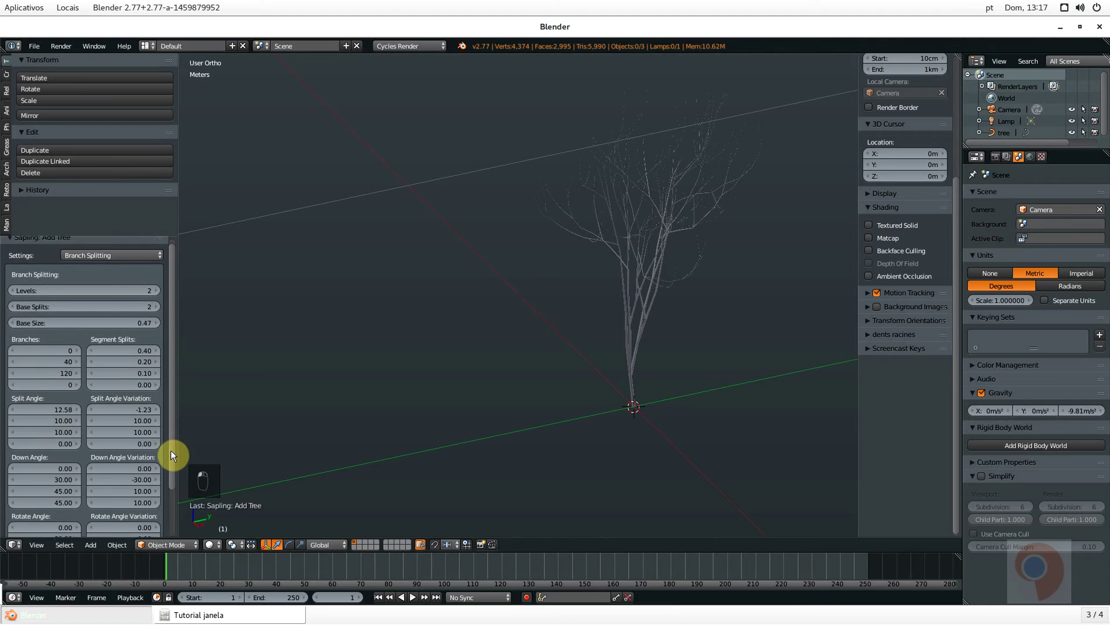
scroll(173, 488, "down", 2)
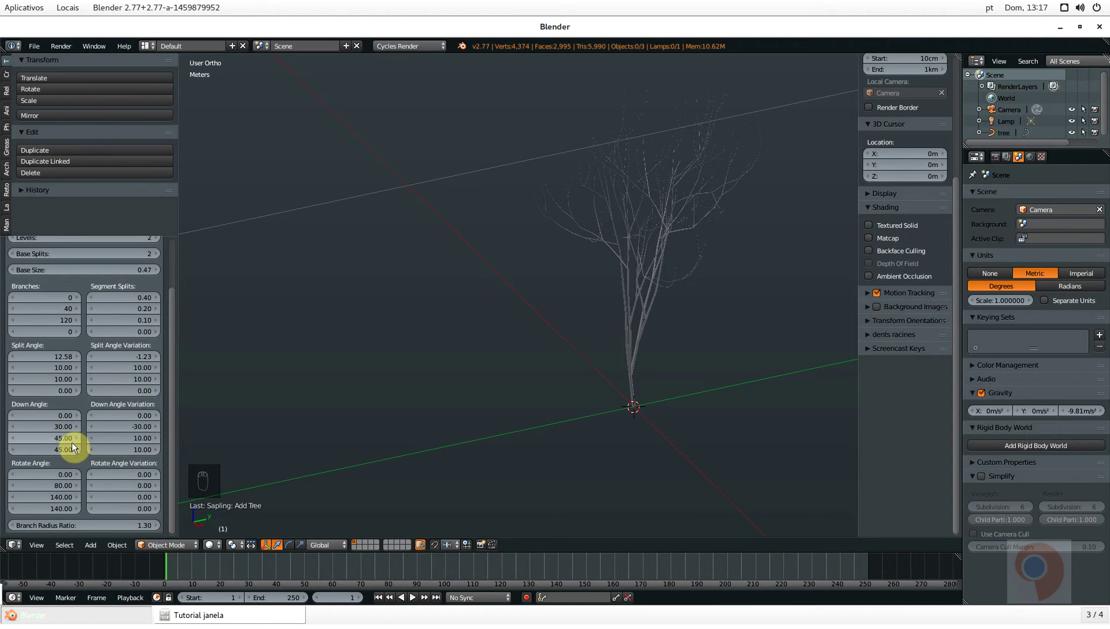
scroll(640, 252, "up", 5)
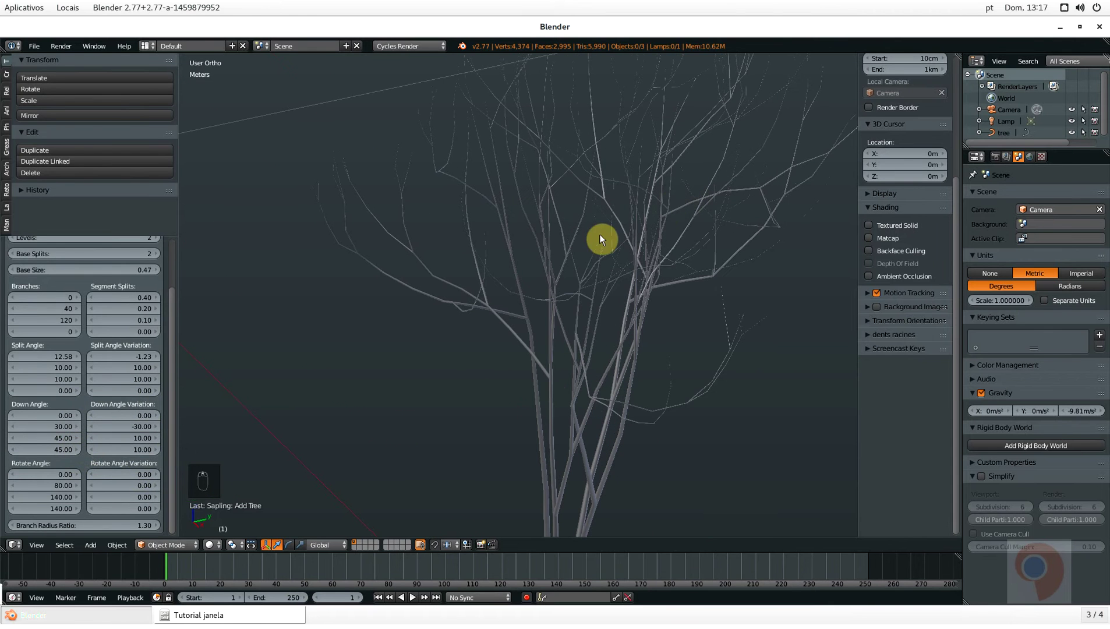
left_click(45, 427)
type("45")
key("Return")
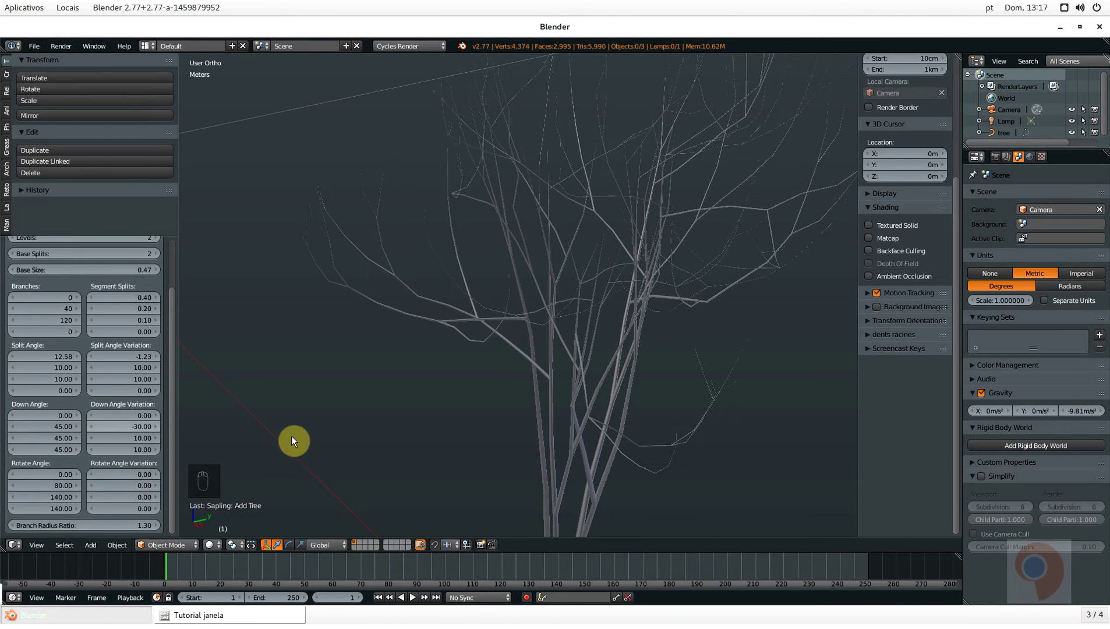
scroll(578, 159, "down", 2)
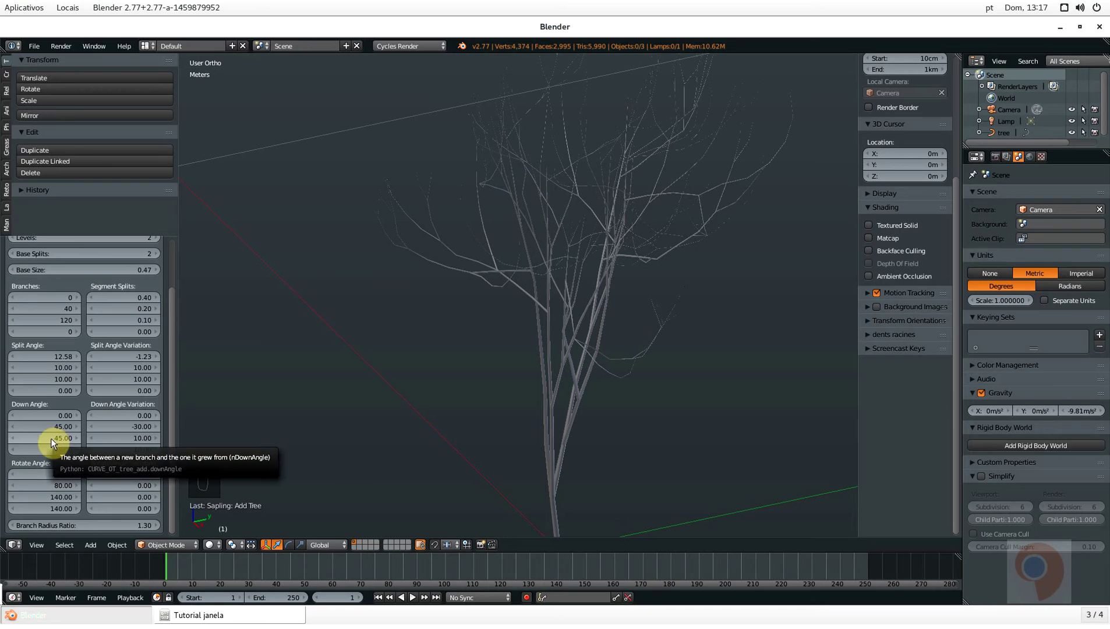
Try a third-level Down Angle of 46.65 and set it back to 45
left_click_drag(50, 438, 48, 438)
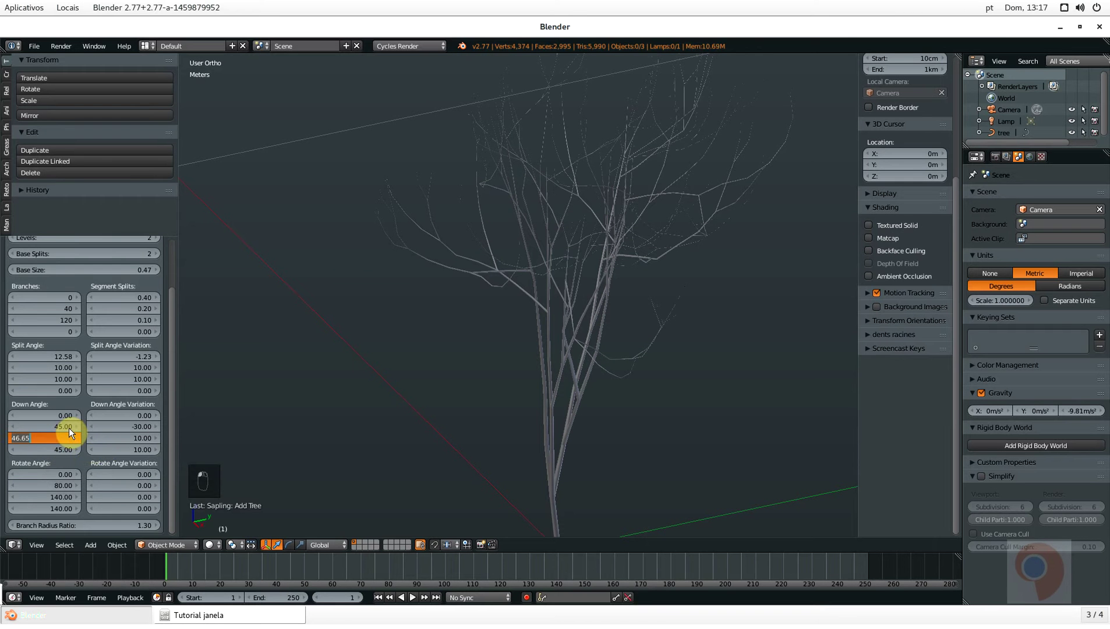
type("45")
key("Return")
Set the second-level Down Angle to 60 and check the branch shape around the tree
left_click(53, 427)
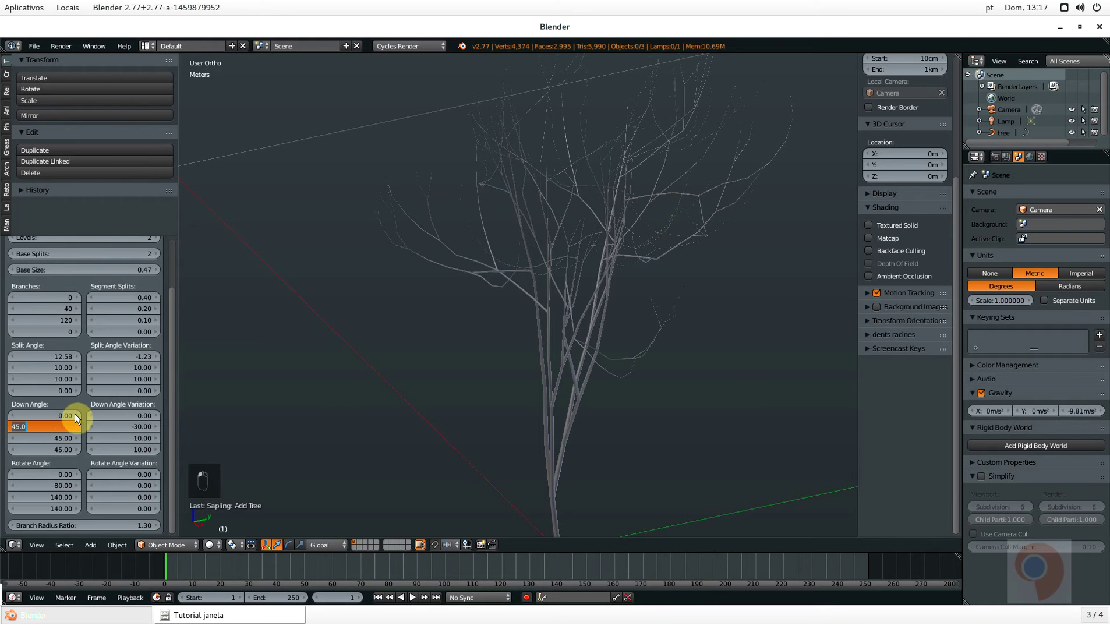
type("60")
key("Return")
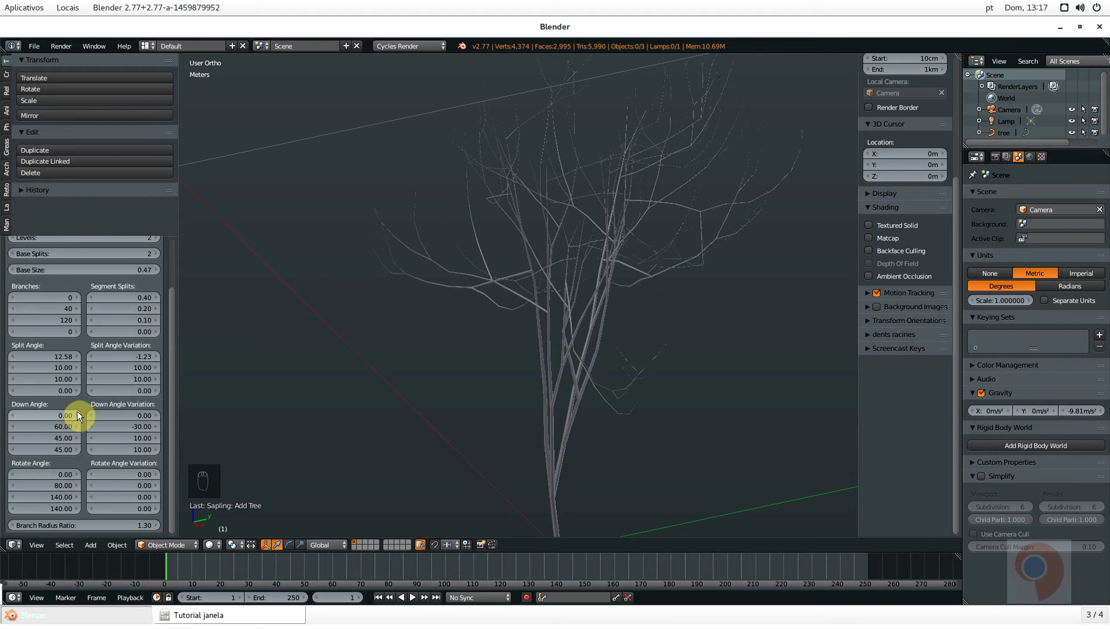
mouse_move(475, 327)
middle_mouse_down()
mouse_move(427, 354)
mouse_move(473, 335)
middle_mouse_up()
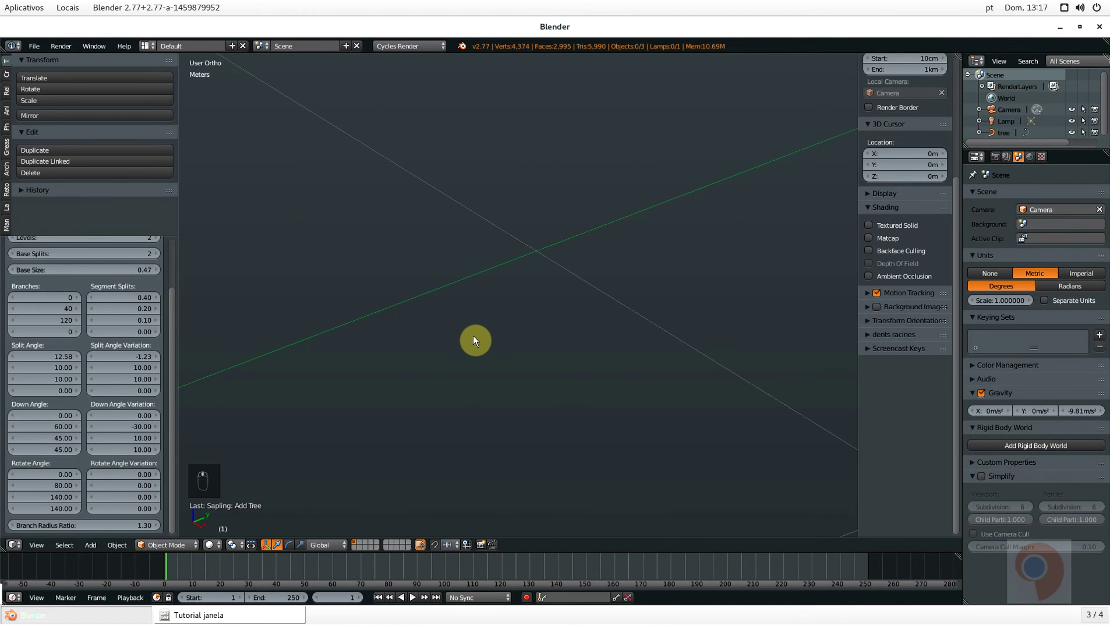
scroll(473, 336, "down", 5)
scroll(277, 271, "up", 6)
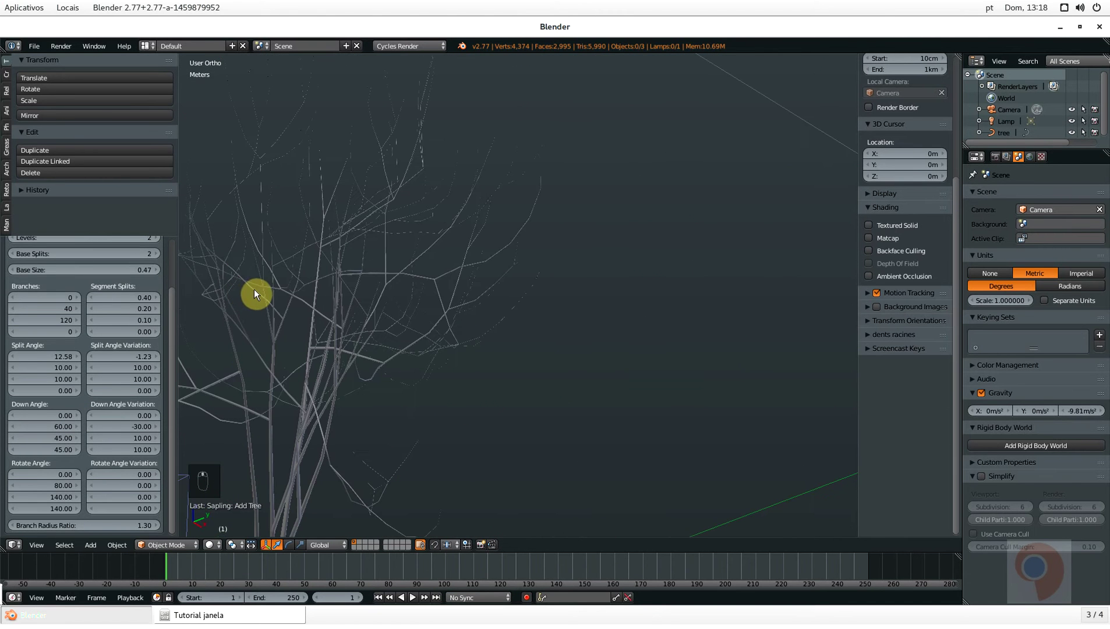
middle_click_drag(297, 283, 487, 274, "shift")
scroll(488, 274, "down", 3)
scroll(487, 275, "up", 5)
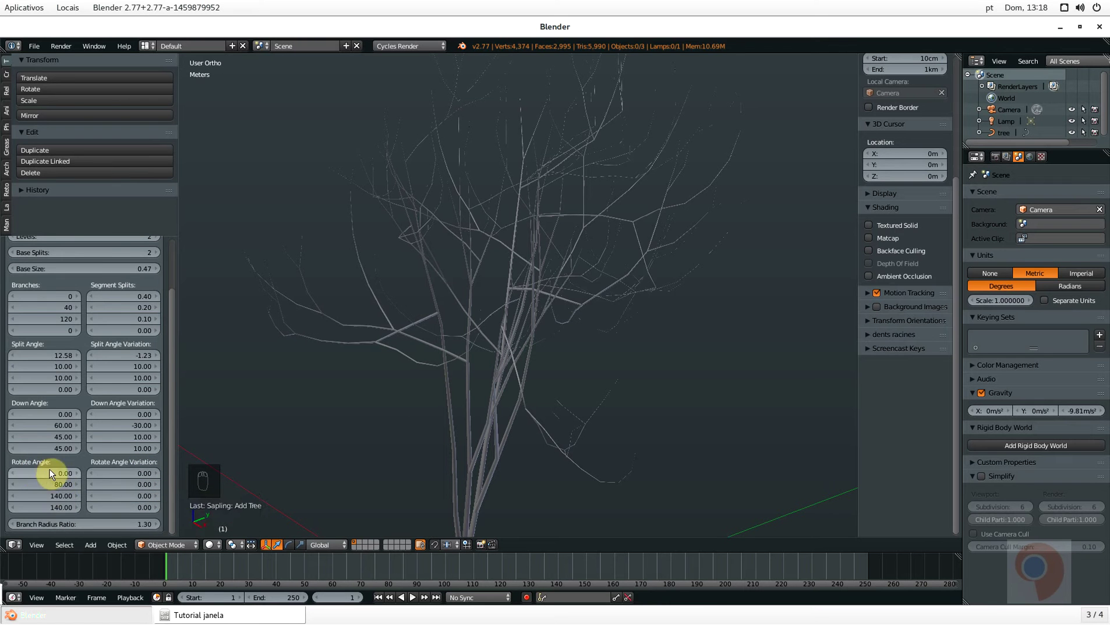
Set the second-level Rotate Angle of the branches to 88
scroll(466, 408, "down", 2)
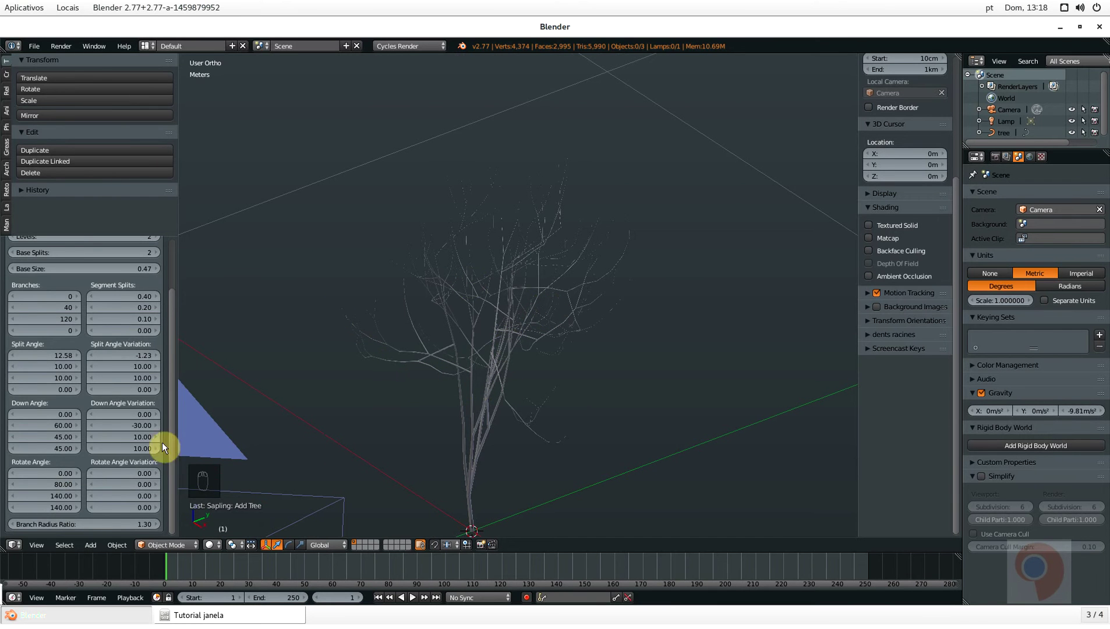
left_click(50, 485)
type("88")
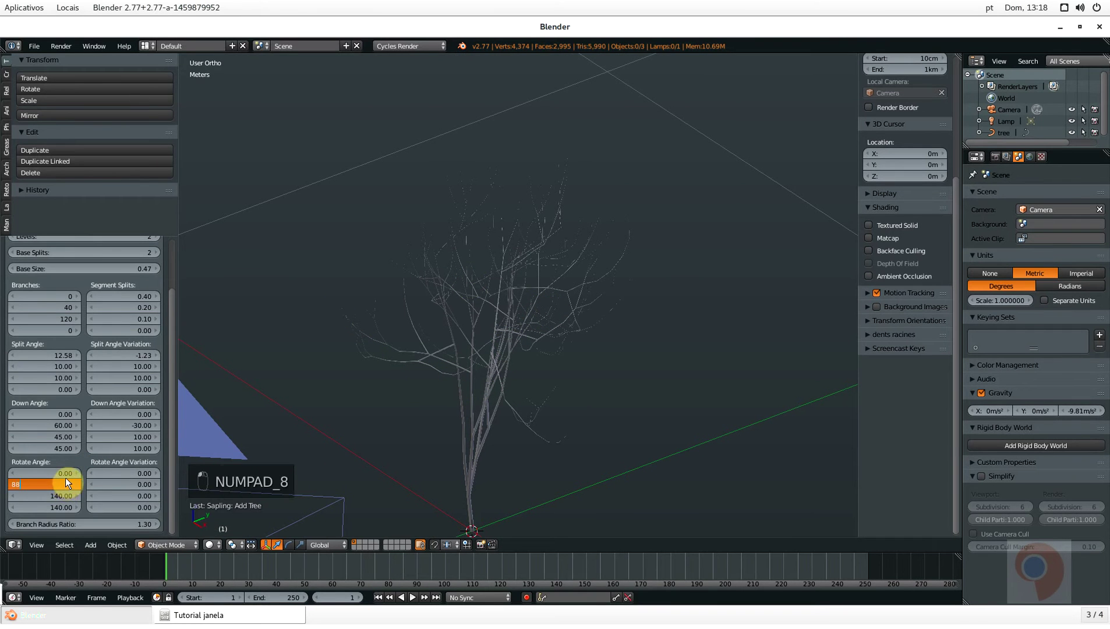
key("Return")
scroll(553, 264, "up", 5)
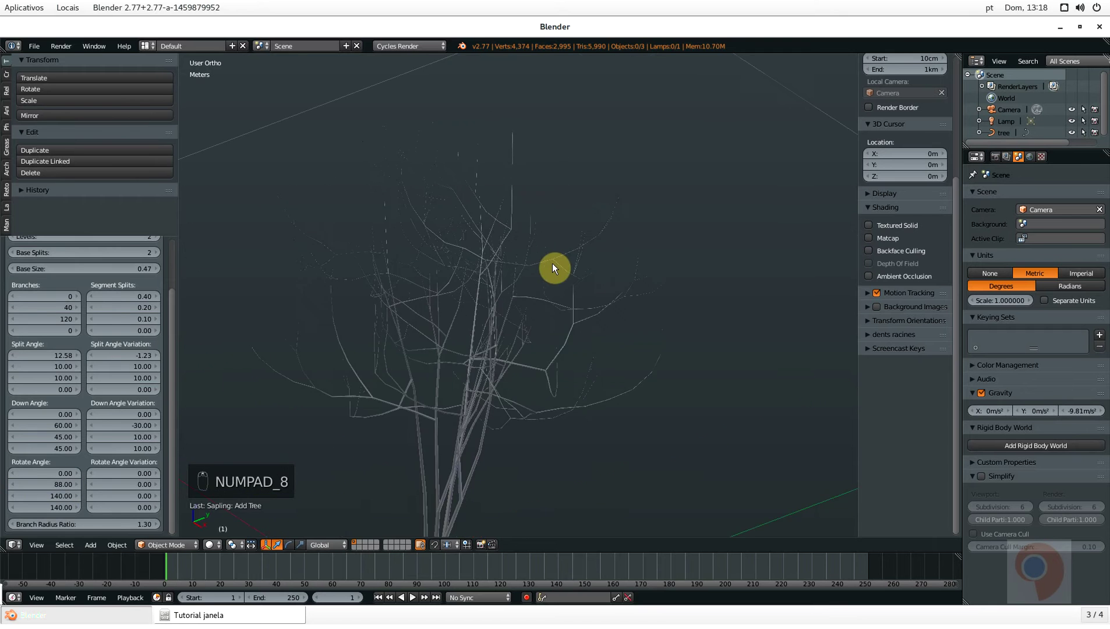
scroll(501, 372, "down", 3)
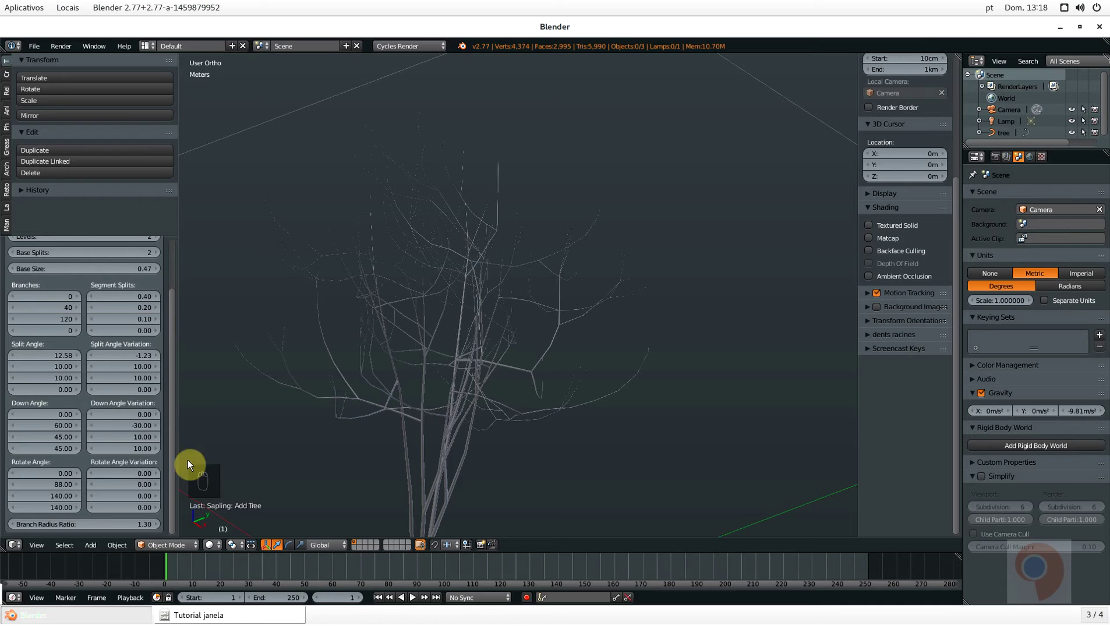
Open the third-level Rotate Angle for editing and re-enter 140
left_click(50, 496)
type("4")
type("140")
key("Return")
Switch to the Branch Growth settings, set Vertical Attraction to 0.1 and check the tree's branches
scroll(125, 425, "up", 3)
left_click(92, 261)
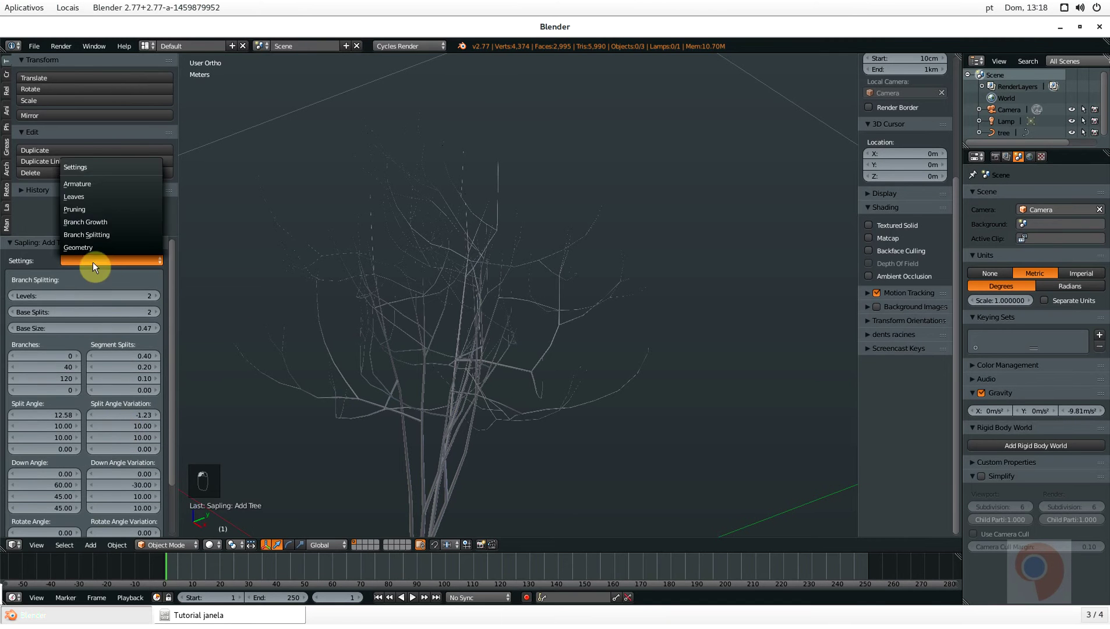
left_click(101, 221)
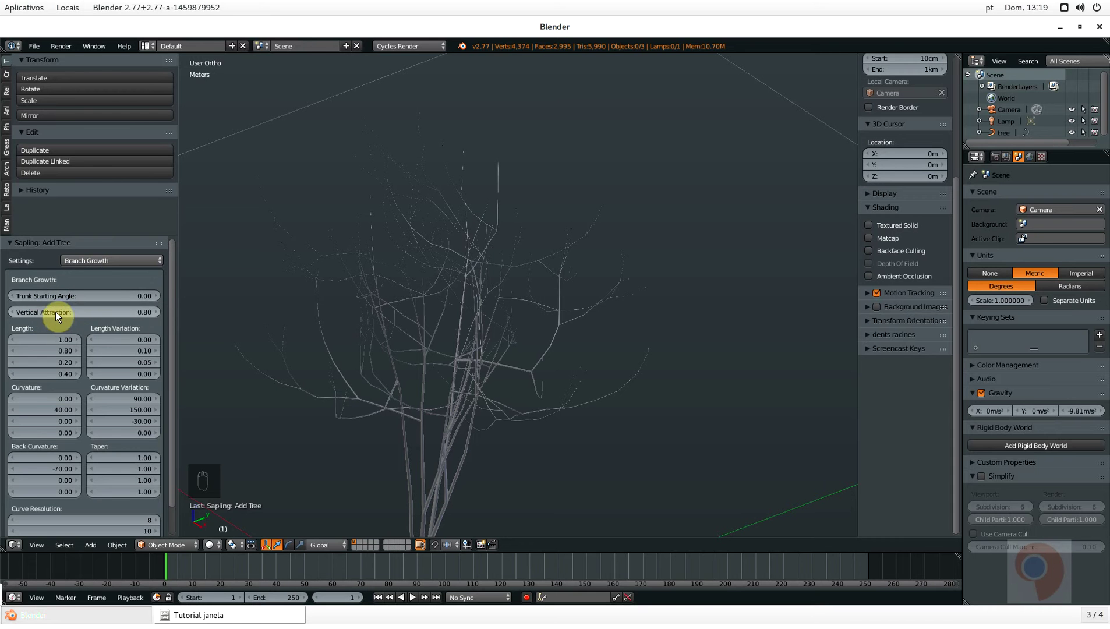
left_click_drag(52, 312, 38, 310)
left_click(75, 310)
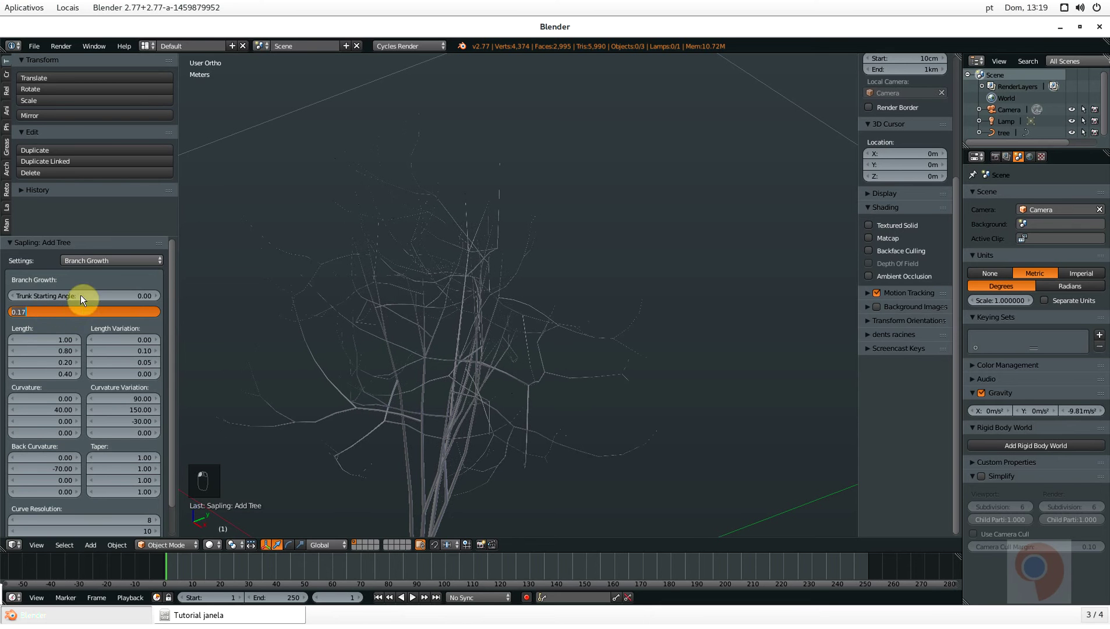
type("0.1")
key("Return")
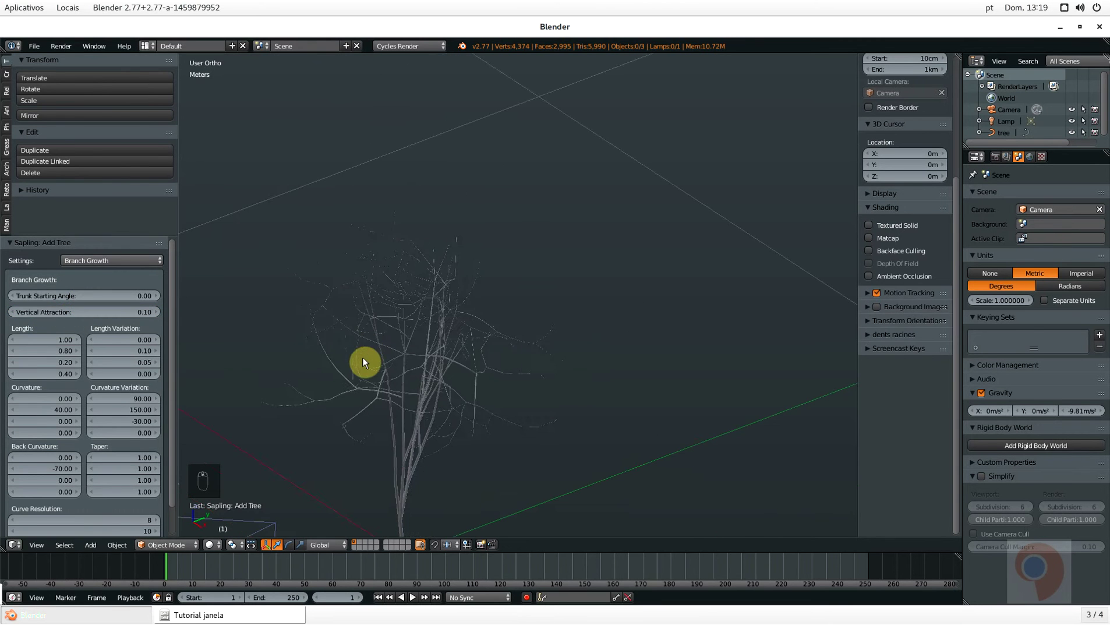
mouse_move(362, 357)
middle_mouse_down()
mouse_move(371, 338)
mouse_move(362, 346)
middle_mouse_up()
scroll(509, 284, "up", 4)
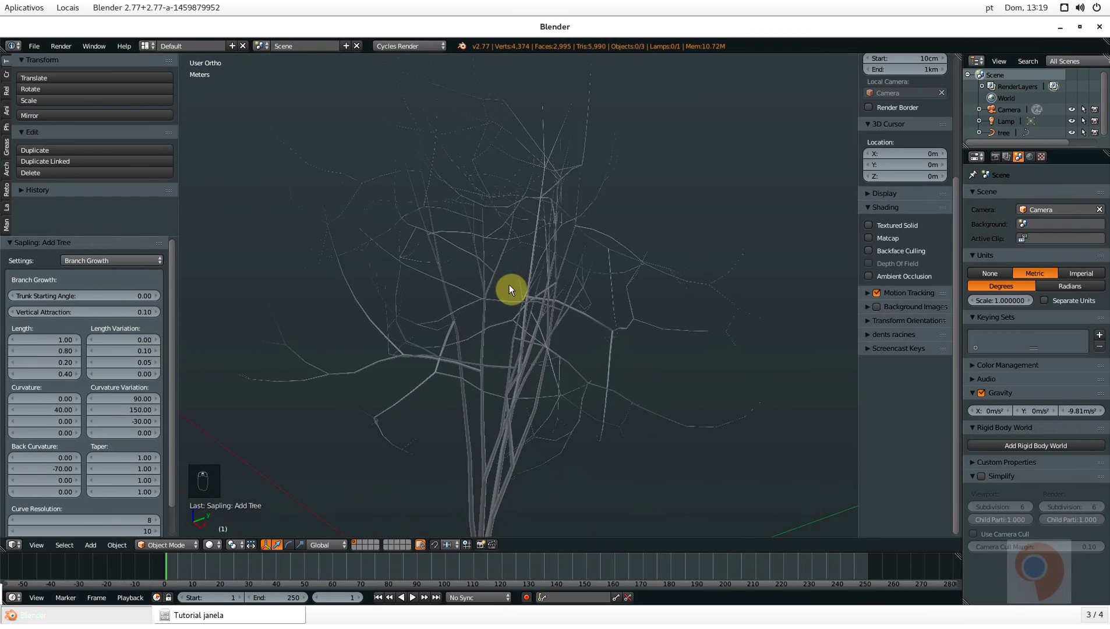
scroll(509, 284, "up", 2)
middle_click_drag(665, 453, 675, 435)
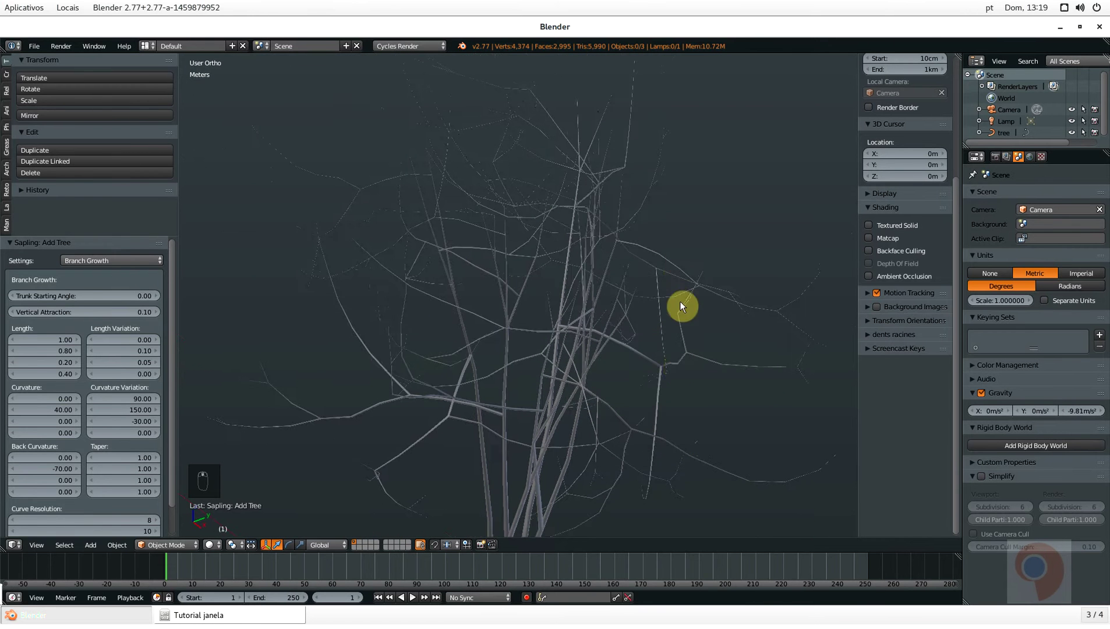
Lower the tree's Vertical Attraction to 0.01 in the Branch Growth settings
middle_click_drag(680, 301, 676, 345)
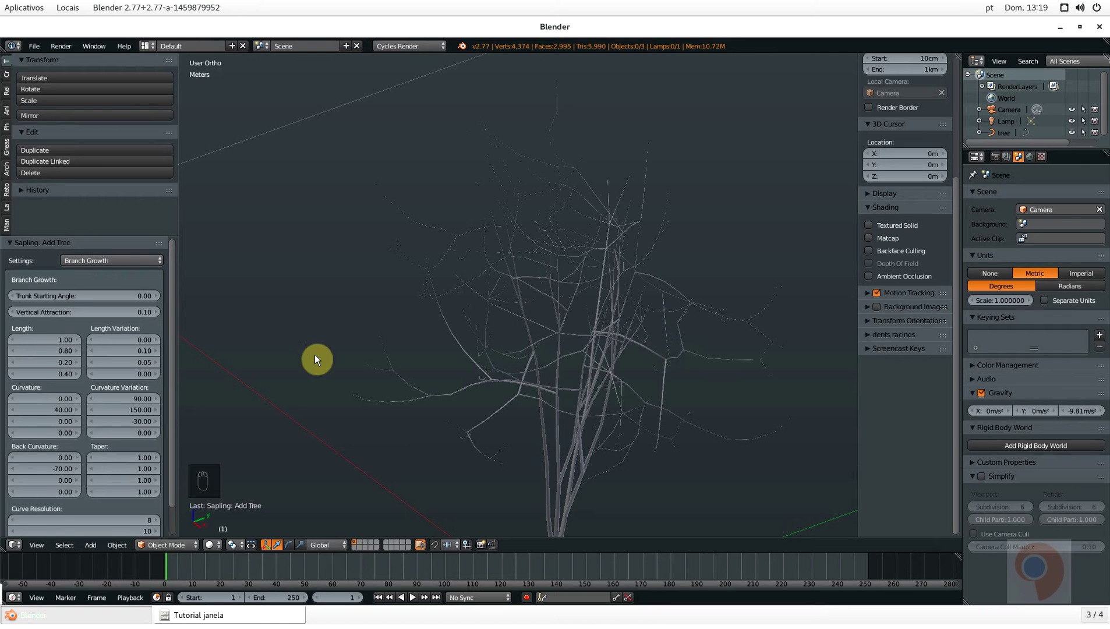
left_click(13, 312)
left_click(14, 314)
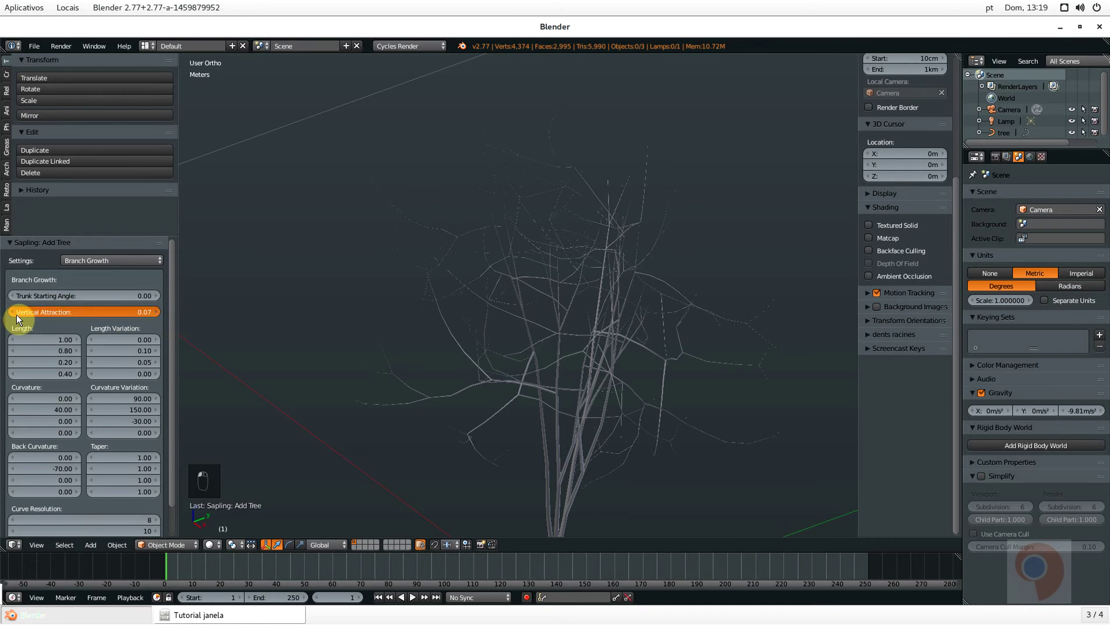
left_click(16, 315)
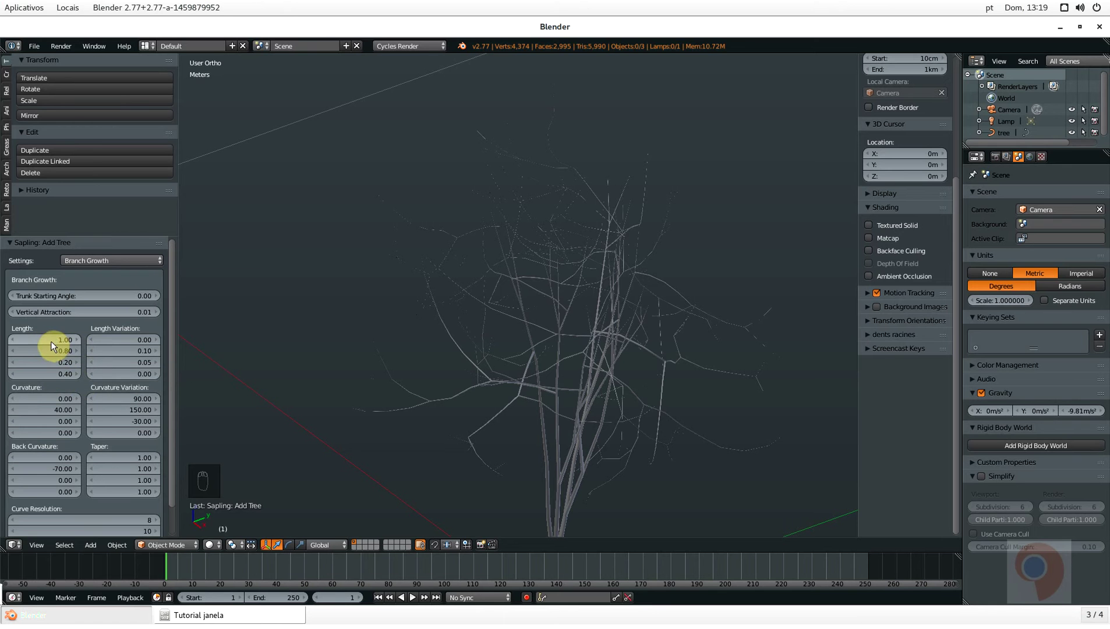
Set the first-level Length of the tree to 0.7 and check its overall shape
left_click_drag(50, 341, 49, 342)
type("0.7")
key("Return")
scroll(513, 383, "down", 2)
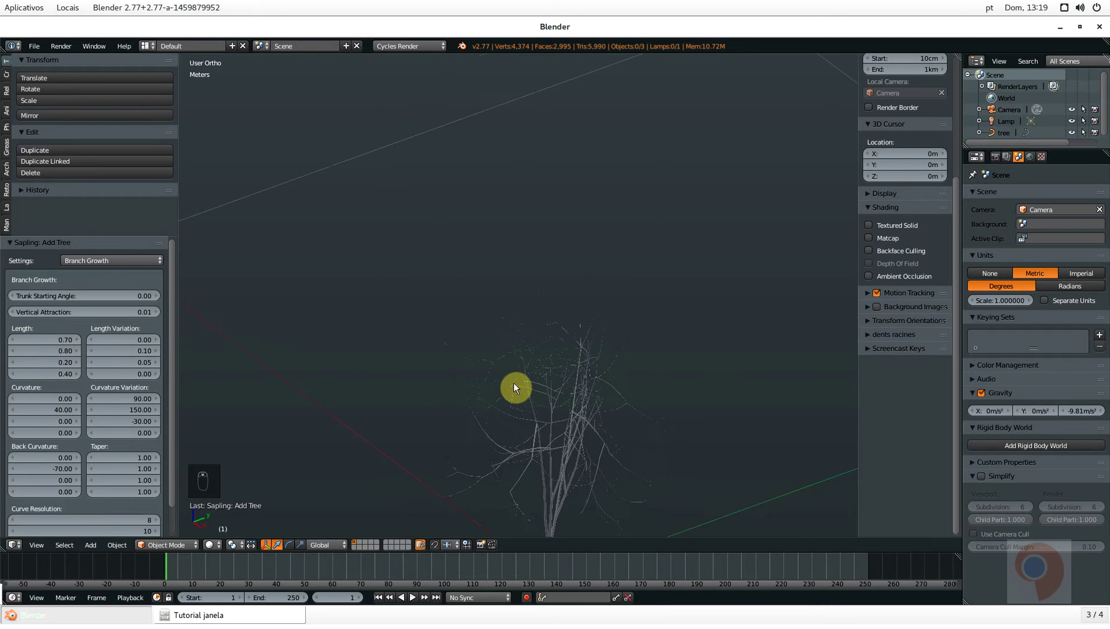
scroll(522, 443, "up", 5)
scroll(555, 446, "down", 3)
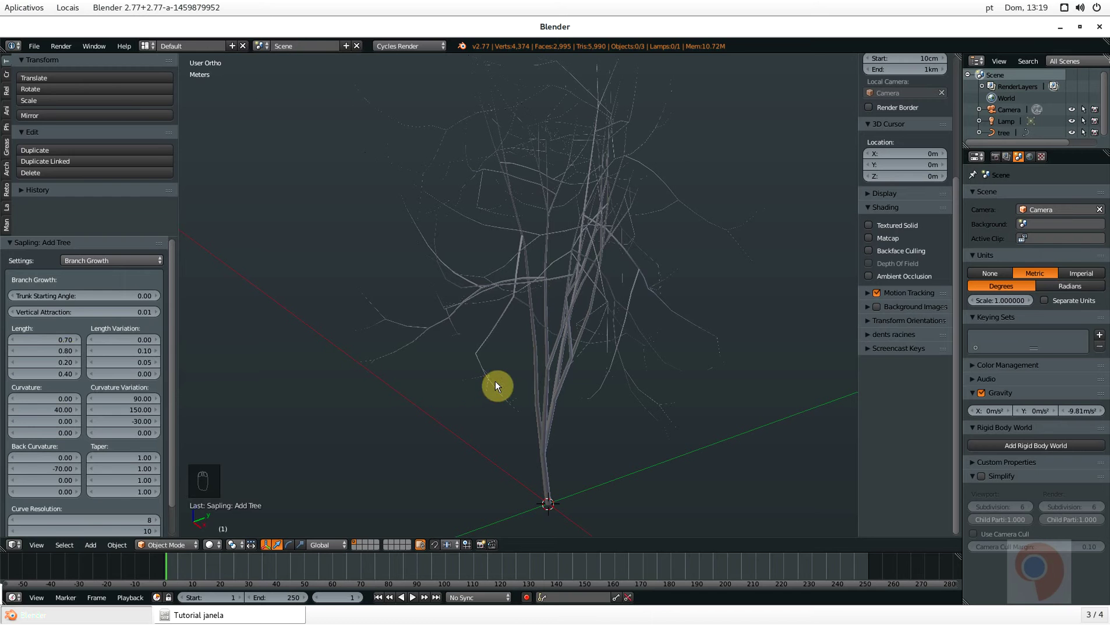
Try a second-level Length of 0.7 and examine the branches up close
left_click(45, 353)
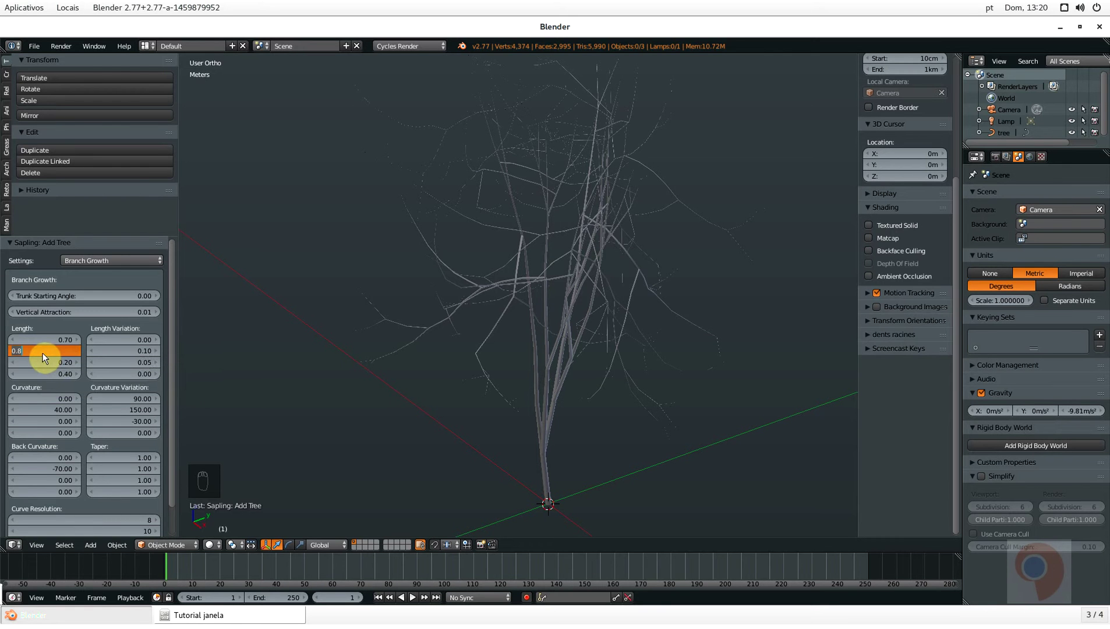
key("Return")
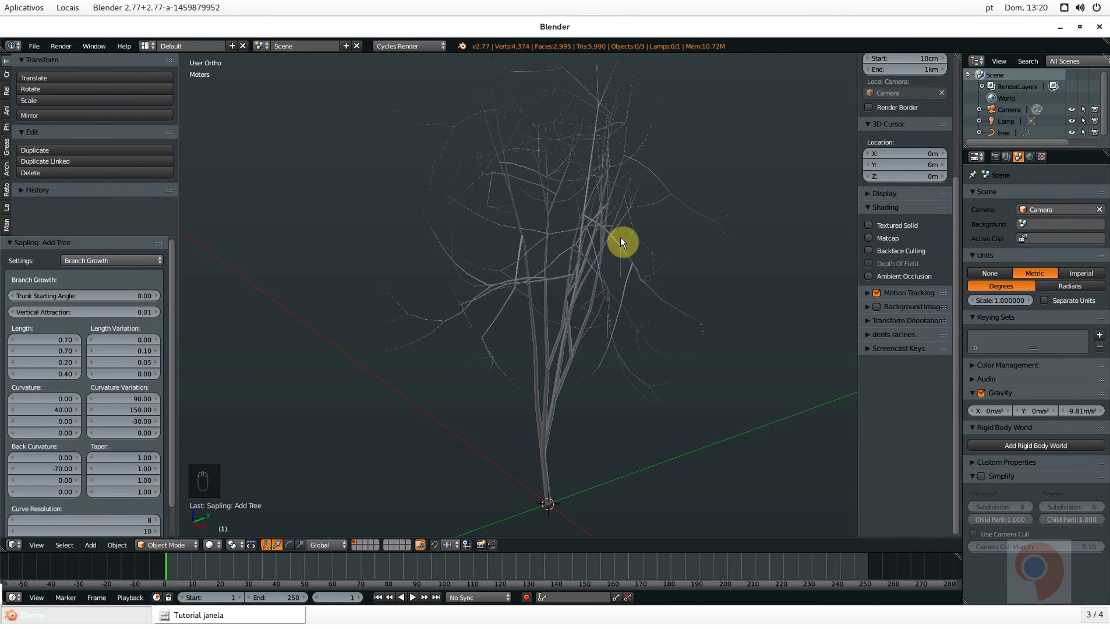
middle_click_drag(620, 237, 605, 249)
scroll(599, 252, "up", 5)
scroll(599, 252, "down", 5)
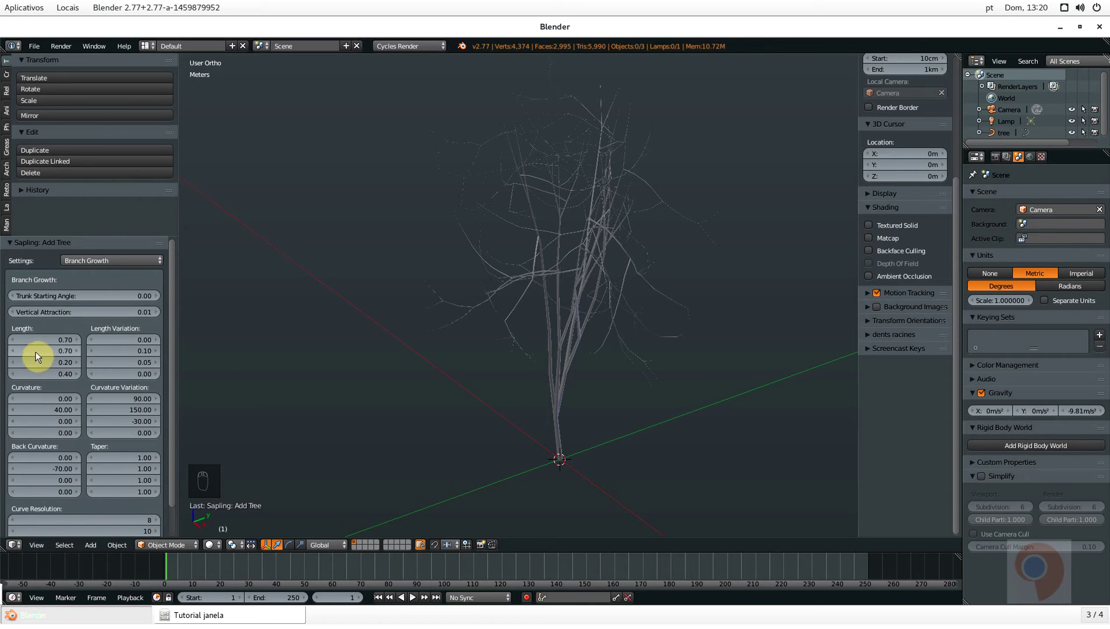
Set the second-level Length to 1 and check the branches from near and far
left_click_drag(37, 352, 63, 344)
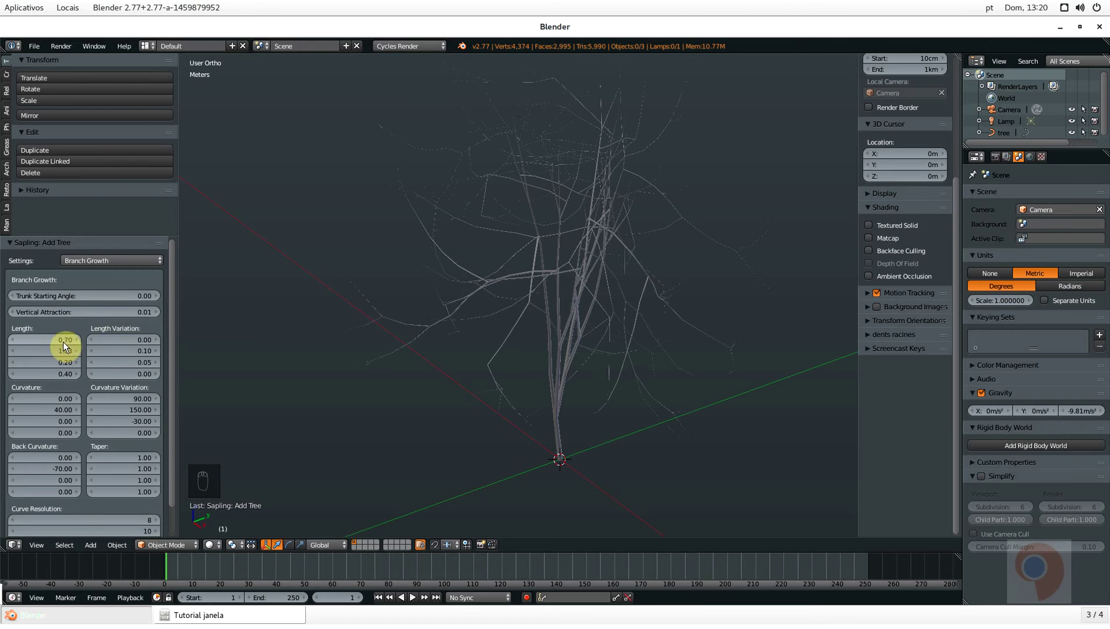
type("1")
key("Return")
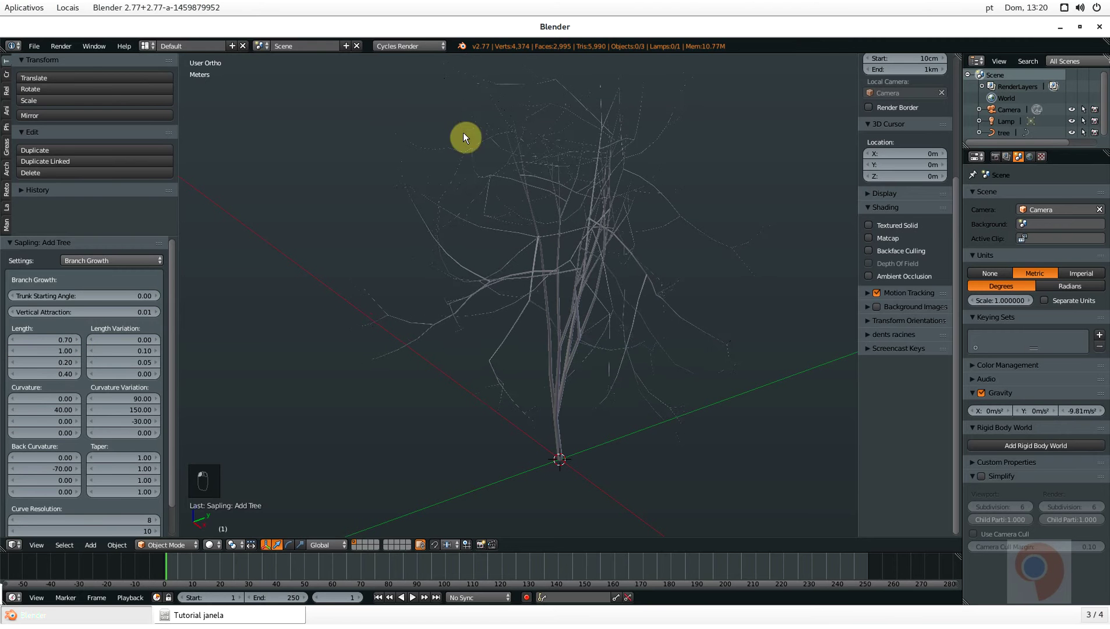
scroll(523, 226, "down", 6)
scroll(505, 221, "up", 12)
scroll(539, 219, "down", 10)
middle_click_drag(505, 221, 437, 266)
scroll(518, 234, "up", 3)
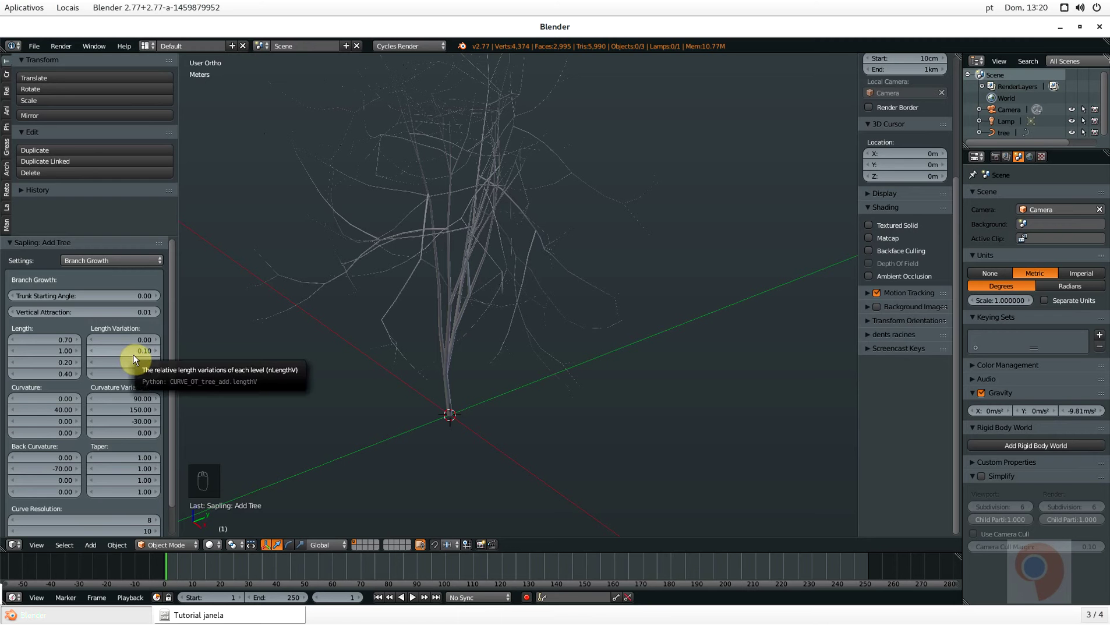
Set the second-level Length Variation to 0.13 and the first- and second-level Curvature to about 1.41 and 46.09
mouse_move(125, 352)
left_mouse_down()
mouse_move(141, 351)
mouse_move(129, 353)
left_mouse_up()
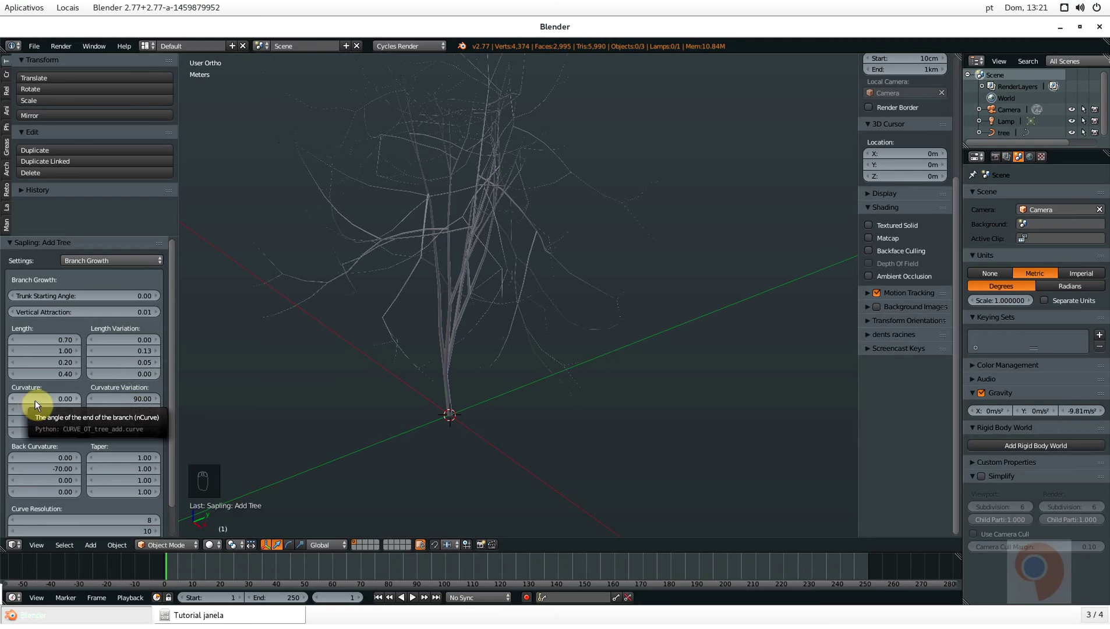
left_click_drag(40, 398, 71, 400)
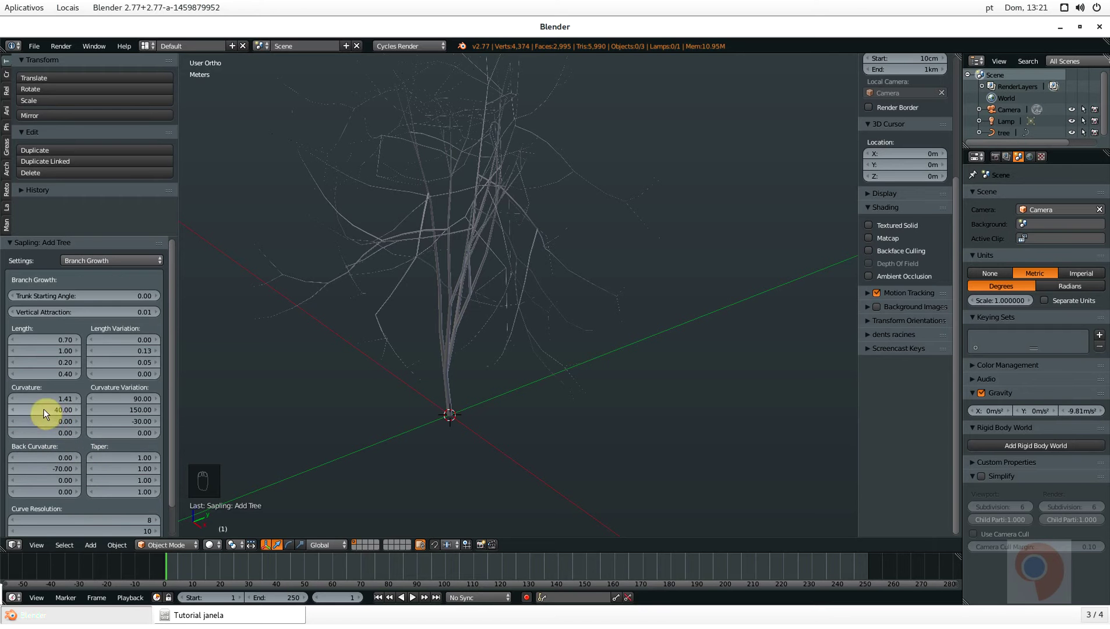
left_click_drag(44, 409, 170, 381)
scroll(401, 283, "down", 4)
middle_click_drag(402, 284, 405, 284)
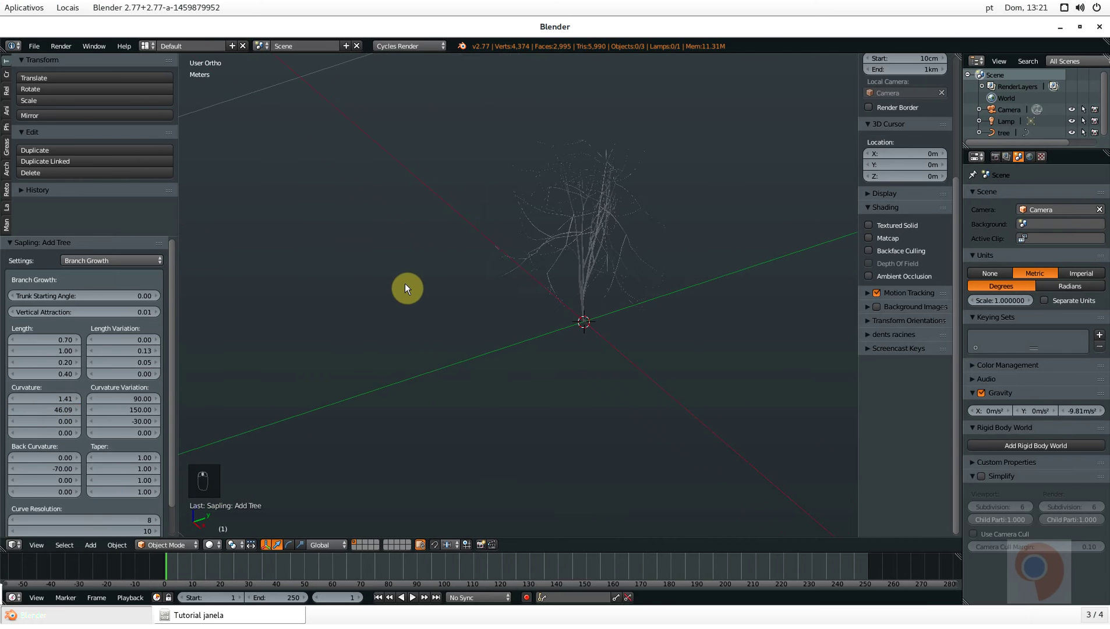
scroll(558, 204, "up", 5)
scroll(550, 211, "down", 1)
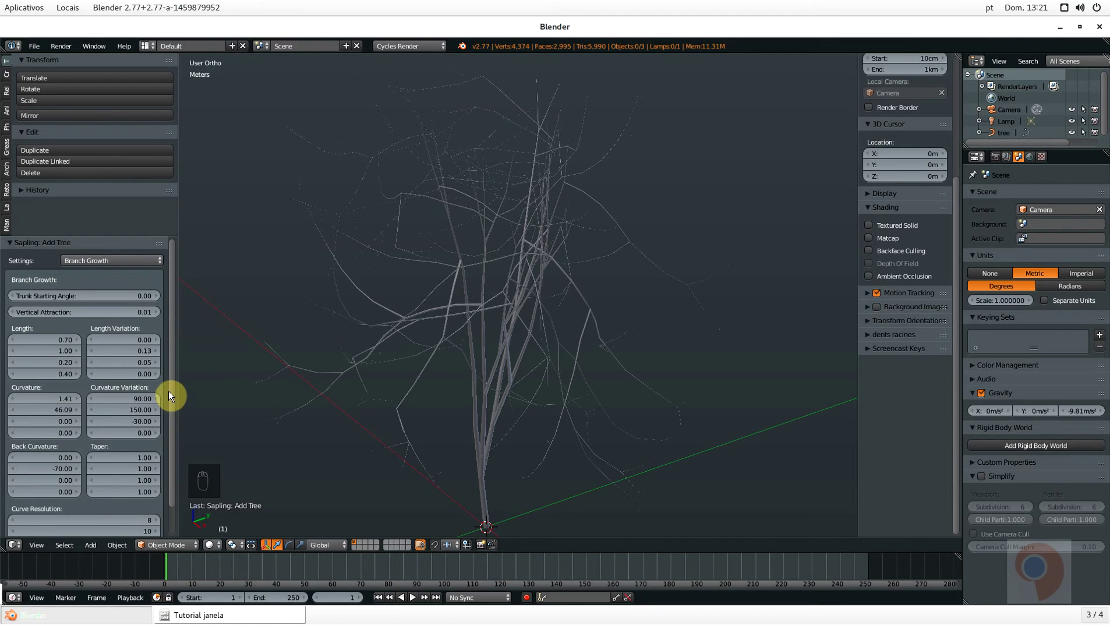
Switch to the Leaves settings, choose the Rectangular leaf shape and show the leaves on the tree
left_click(92, 261)
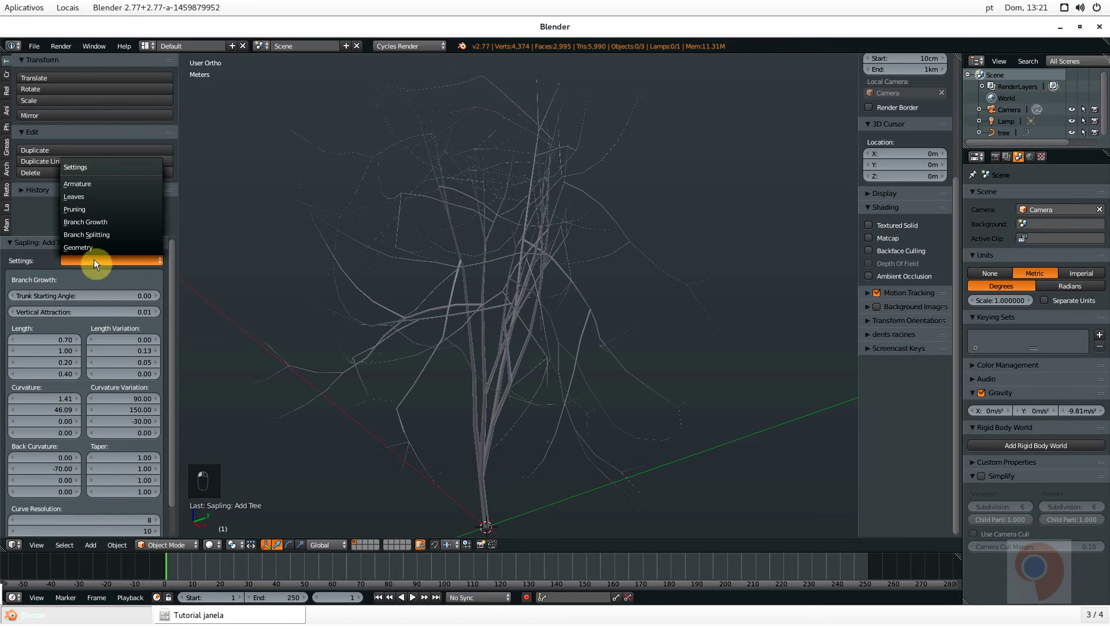
left_click(105, 198)
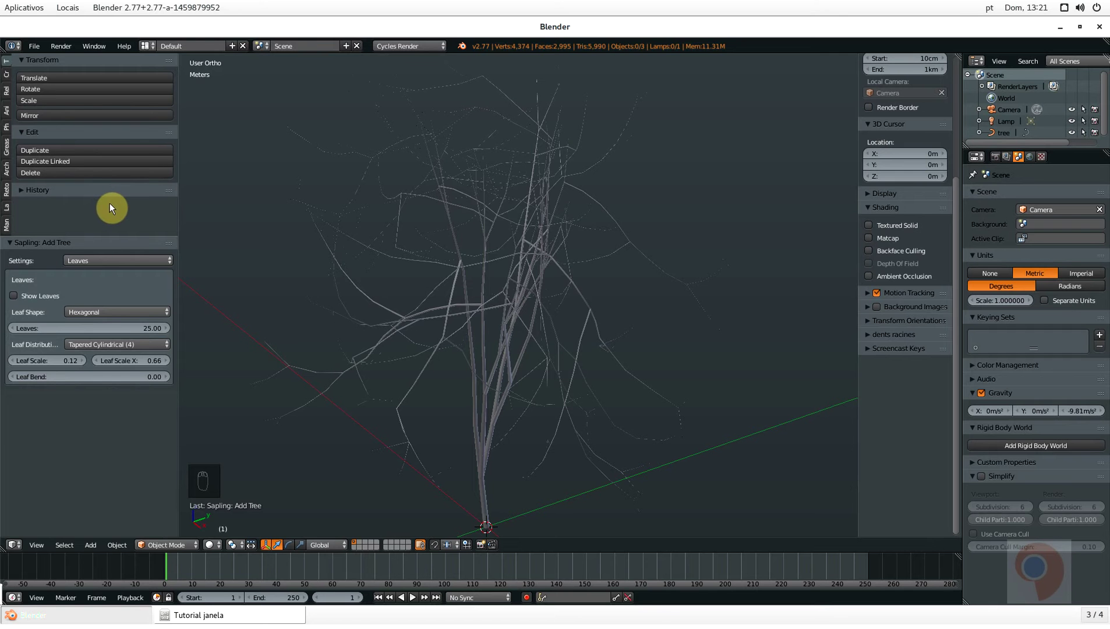
scroll(354, 344, "down", 3)
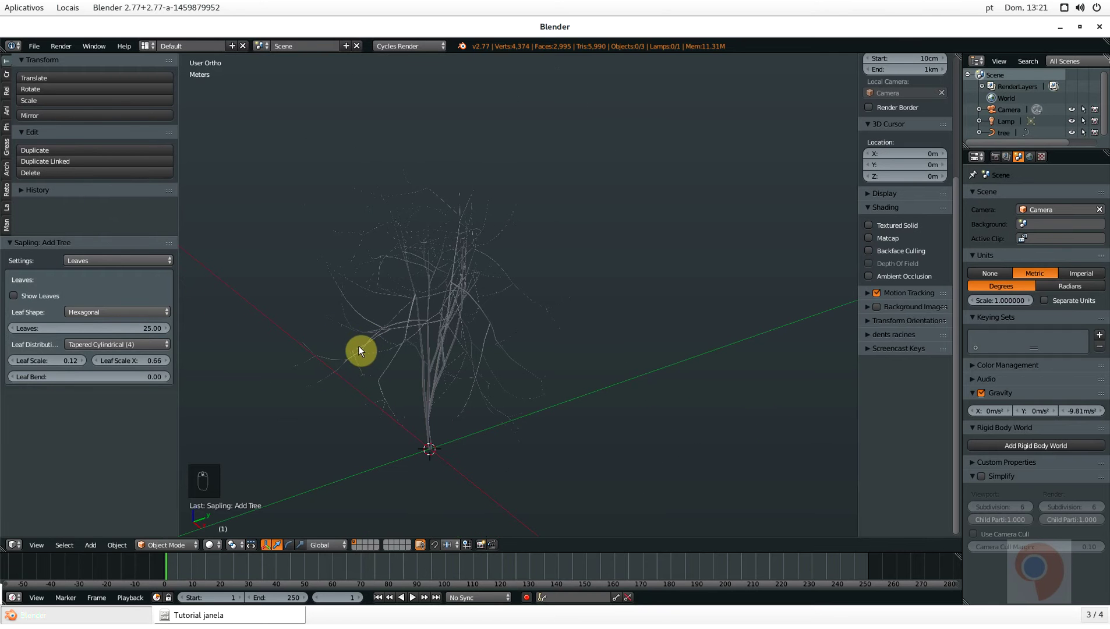
middle_click_drag(359, 346, 464, 290)
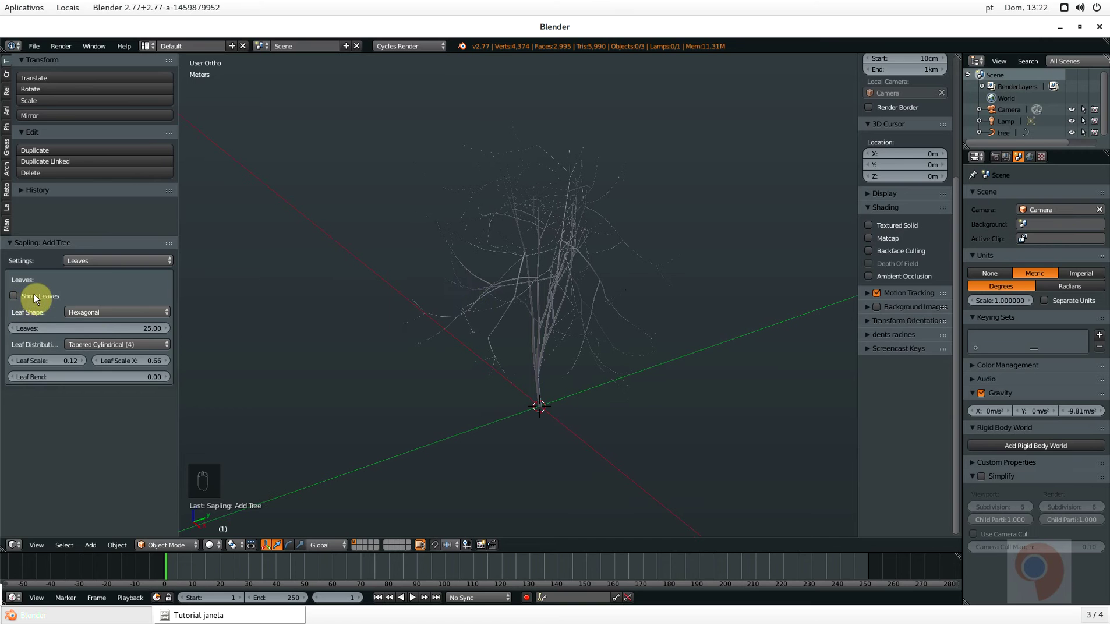
left_click(78, 312)
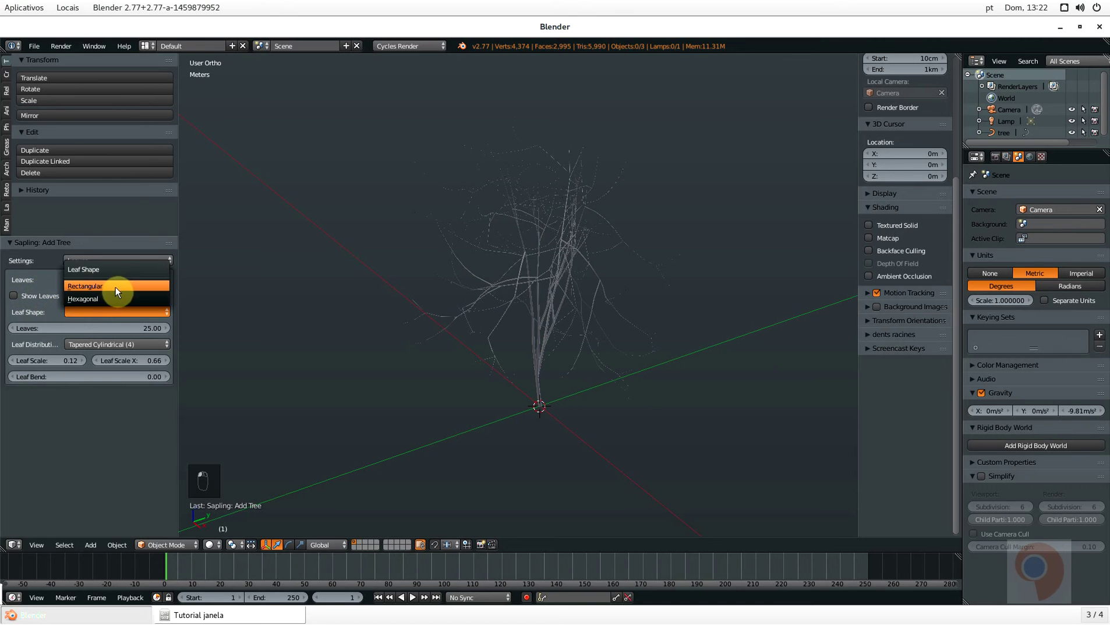
left_click(116, 287)
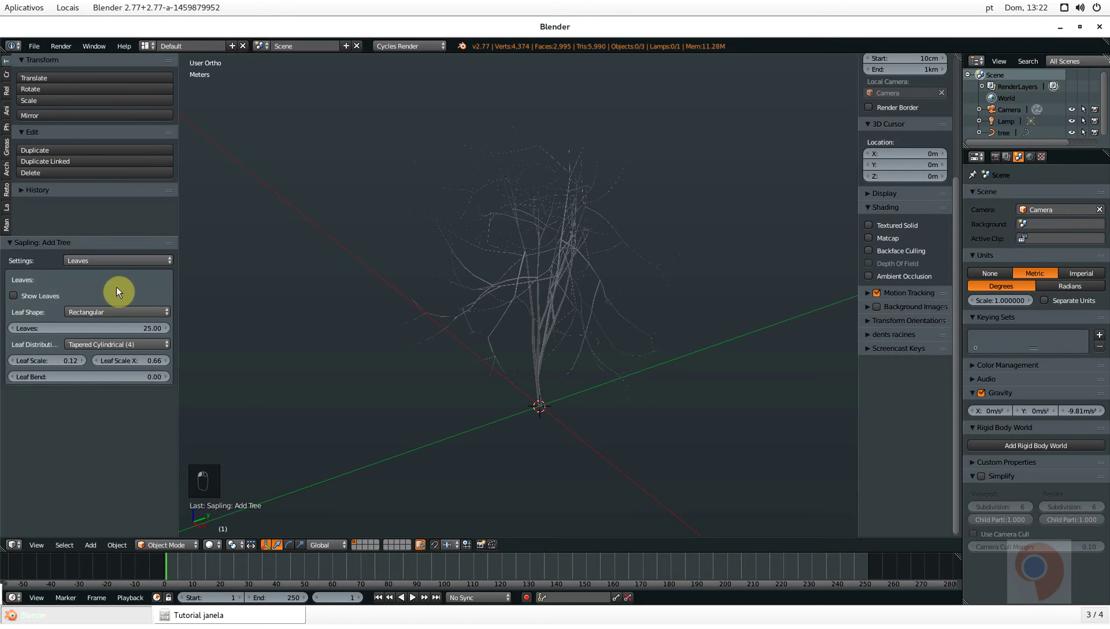
left_click(14, 296)
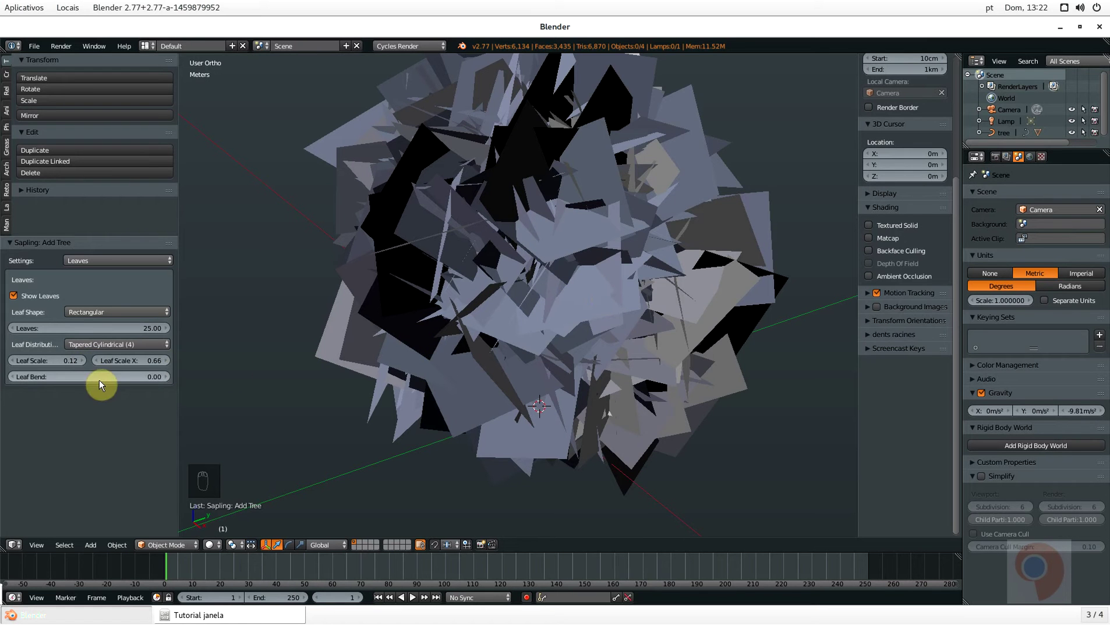
Reduce the Leaf Scale to 0.01 and inspect the leaf size on the branches
left_click(55, 360)
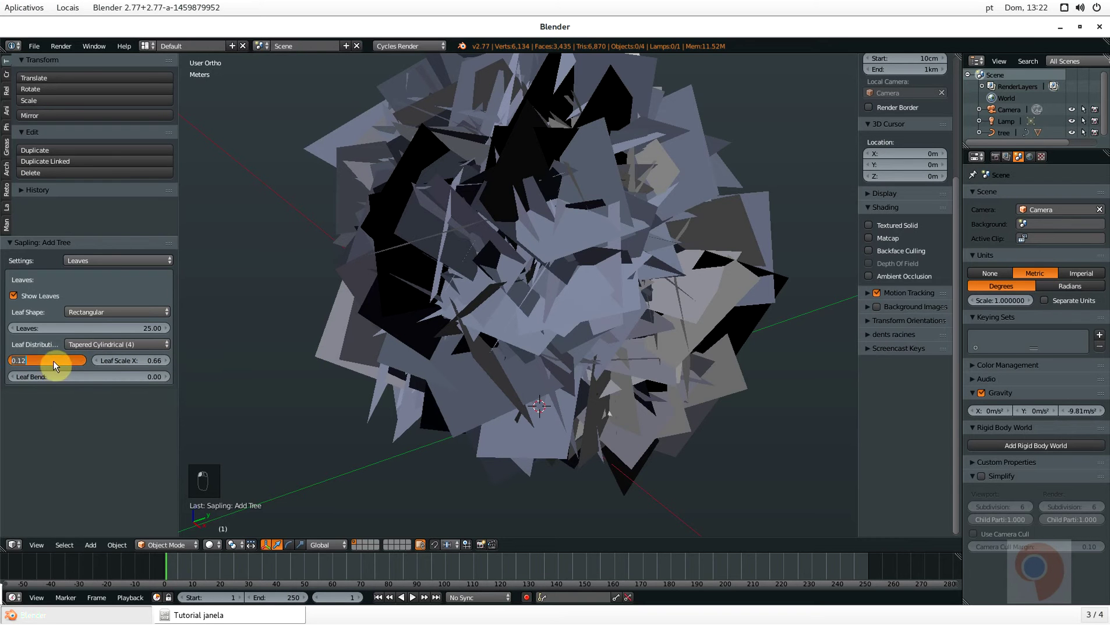
left_click(54, 487)
left_click(12, 362)
left_click(12, 361)
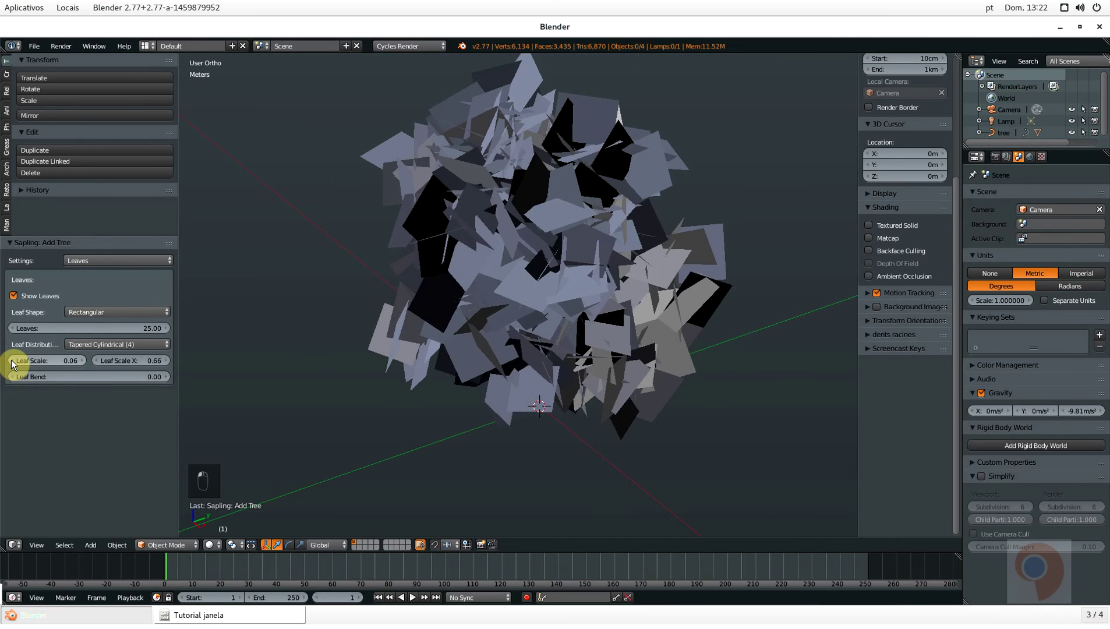
left_click(12, 361)
left_click(12, 361)
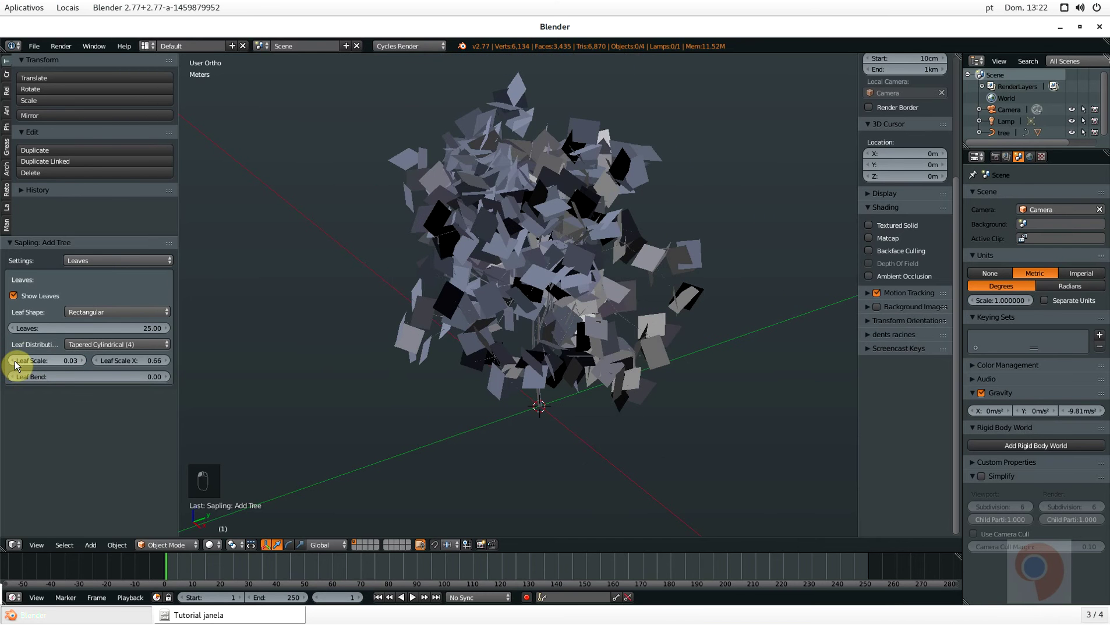
left_click(55, 360)
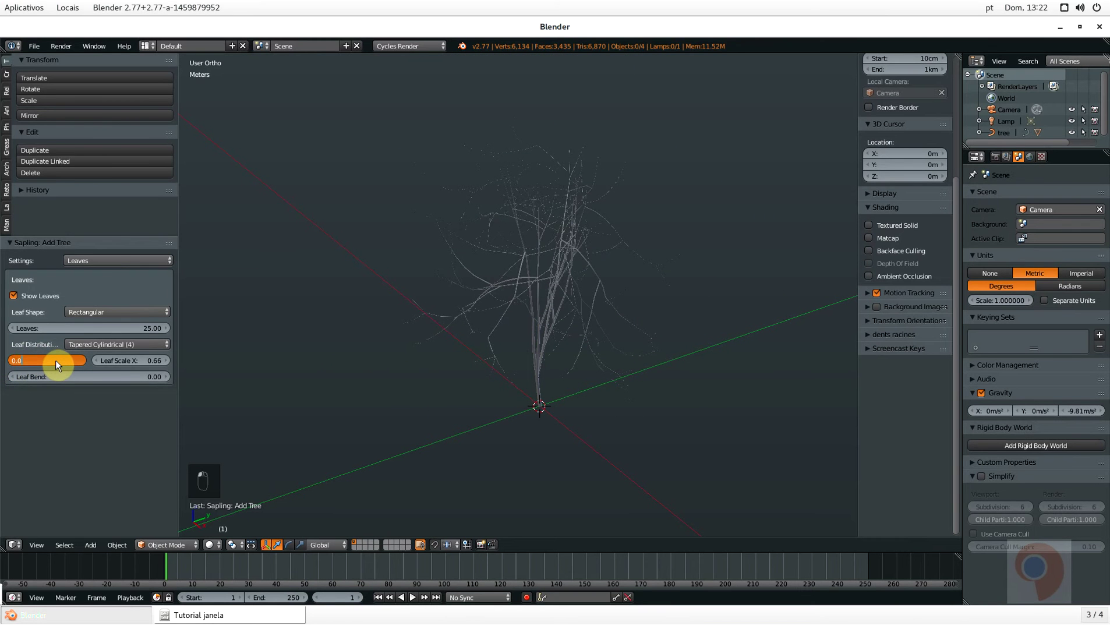
type("1")
key("Return")
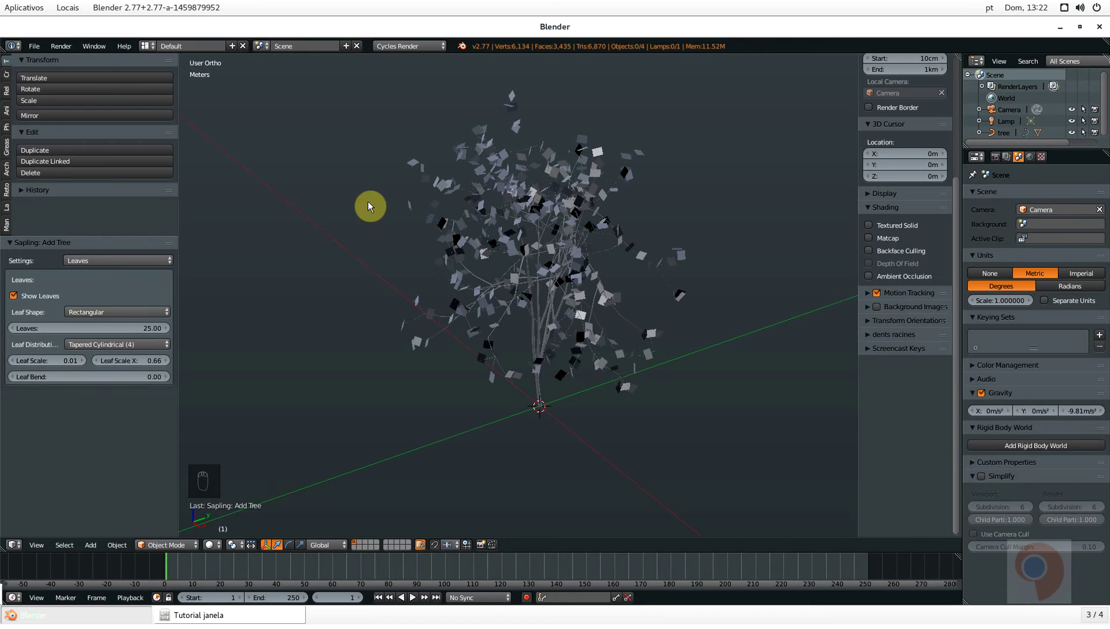
scroll(466, 259, "up", 6)
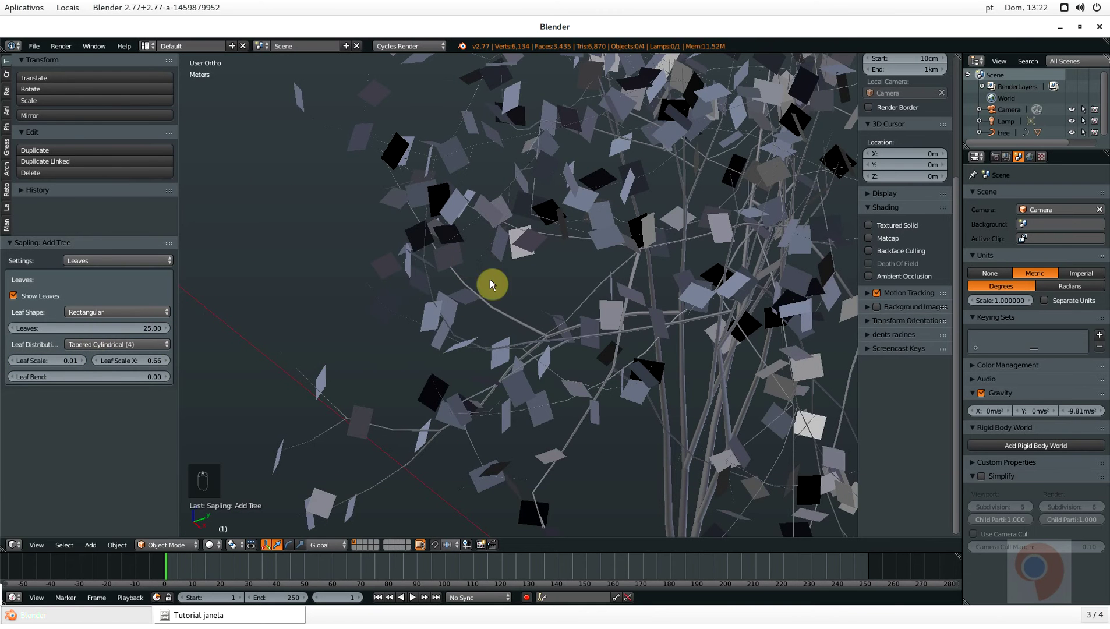
scroll(512, 268, "down", 6)
scroll(633, 300, "up", 2)
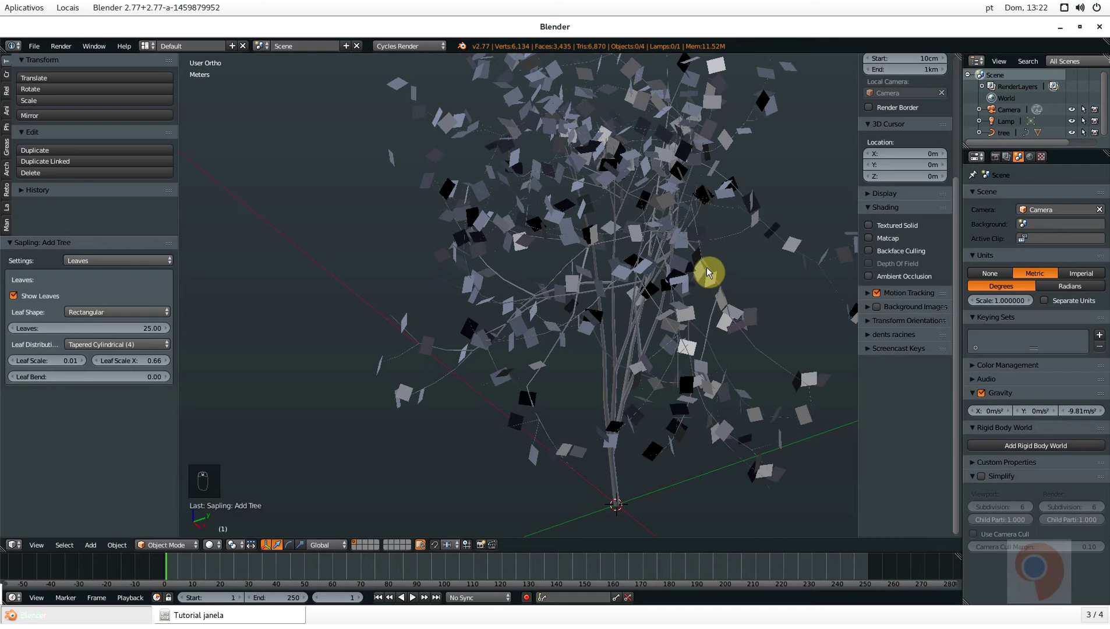
Try a lower Leaf Scale X and return it to 0.66
left_click(97, 362)
left_click(99, 362)
left_click(166, 361)
left_click(167, 361)
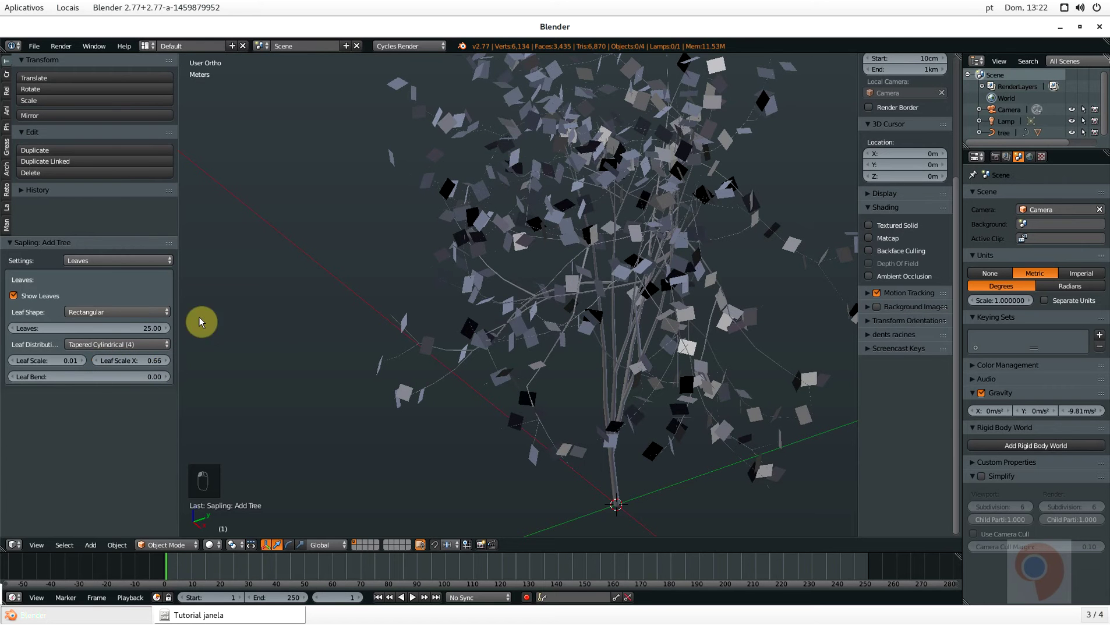
Change the Leaf Distribution to Flame (5) and inspect how the leaves spread over the tree
scroll(616, 239, "up", 4)
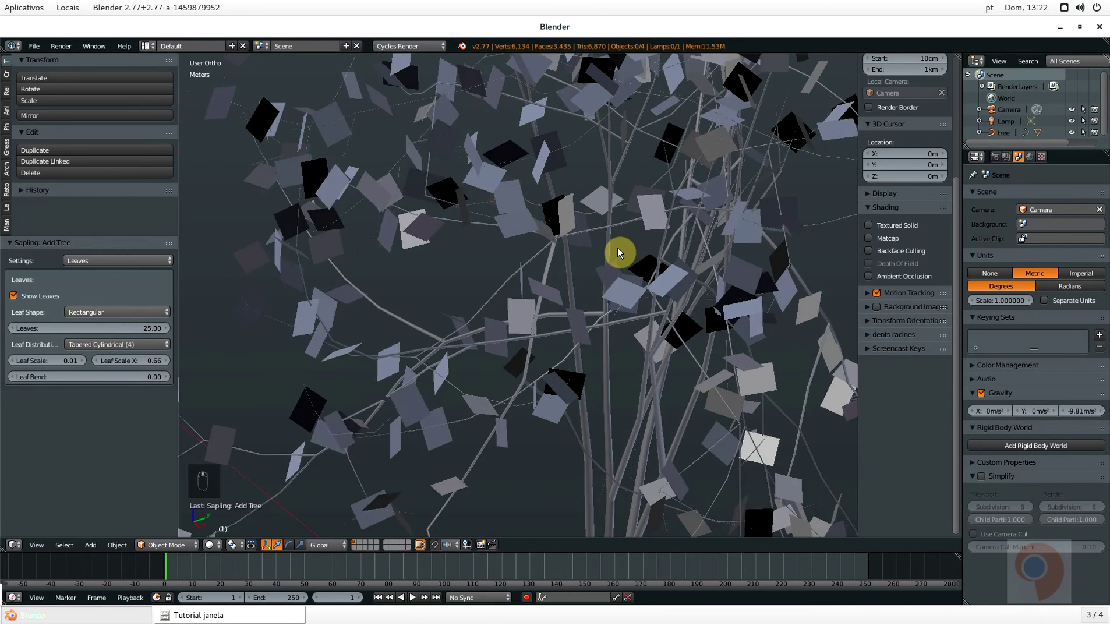
left_click(102, 345)
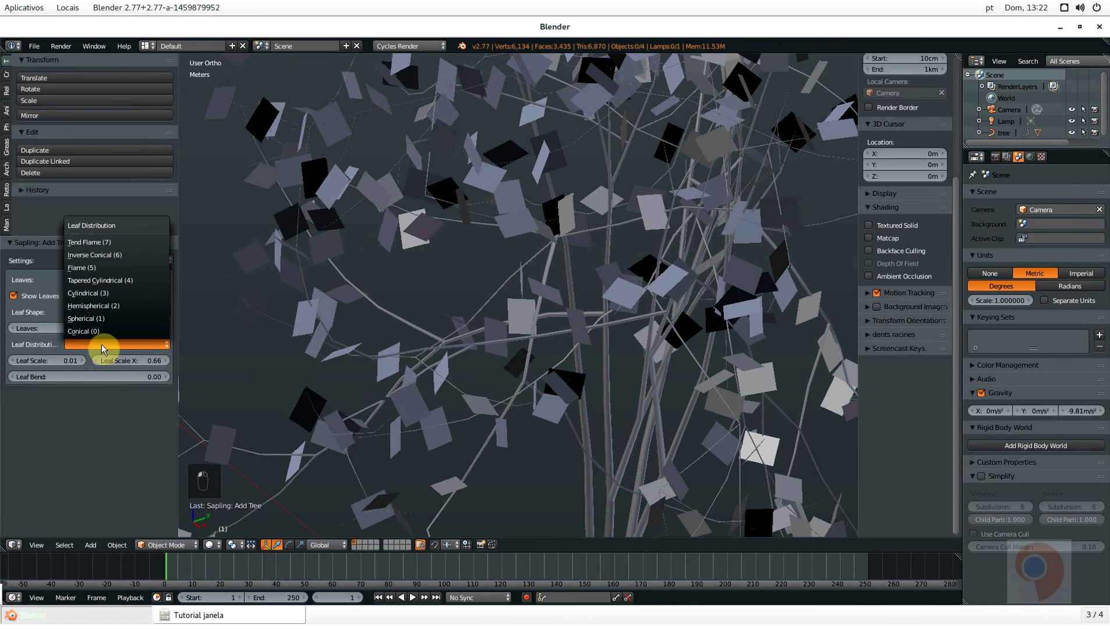
left_click(106, 269)
scroll(587, 229, "down", 5)
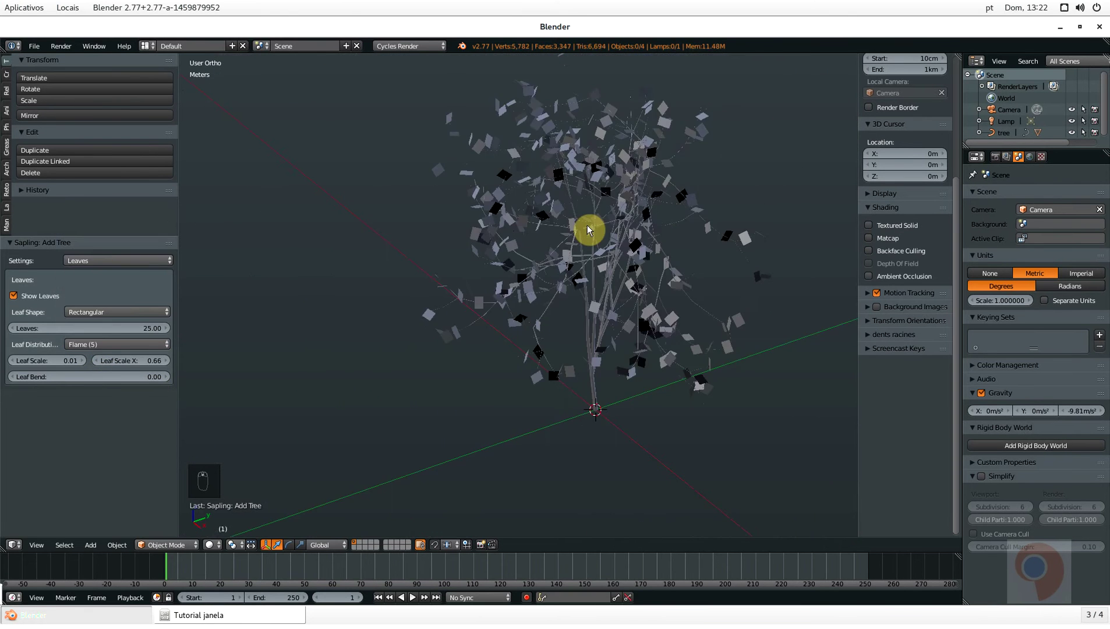
scroll(587, 229, "up", 5)
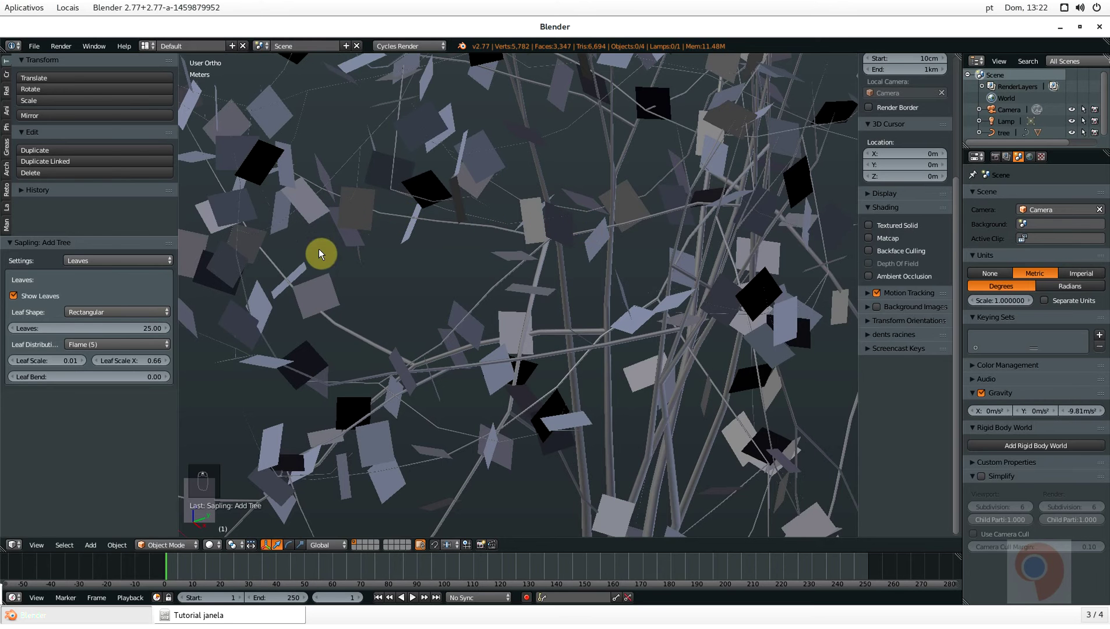
scroll(288, 327, "down", 4)
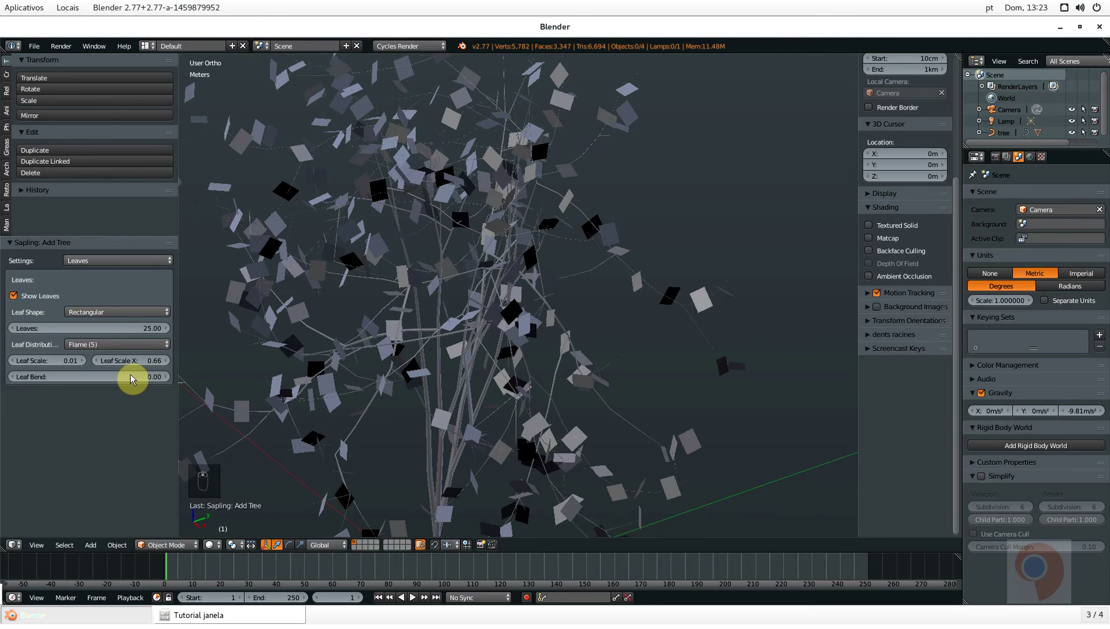
Try the Conical (0) Leaf Distribution and check how it spreads the leaves over the whole tree
left_click(104, 345)
left_click(102, 332)
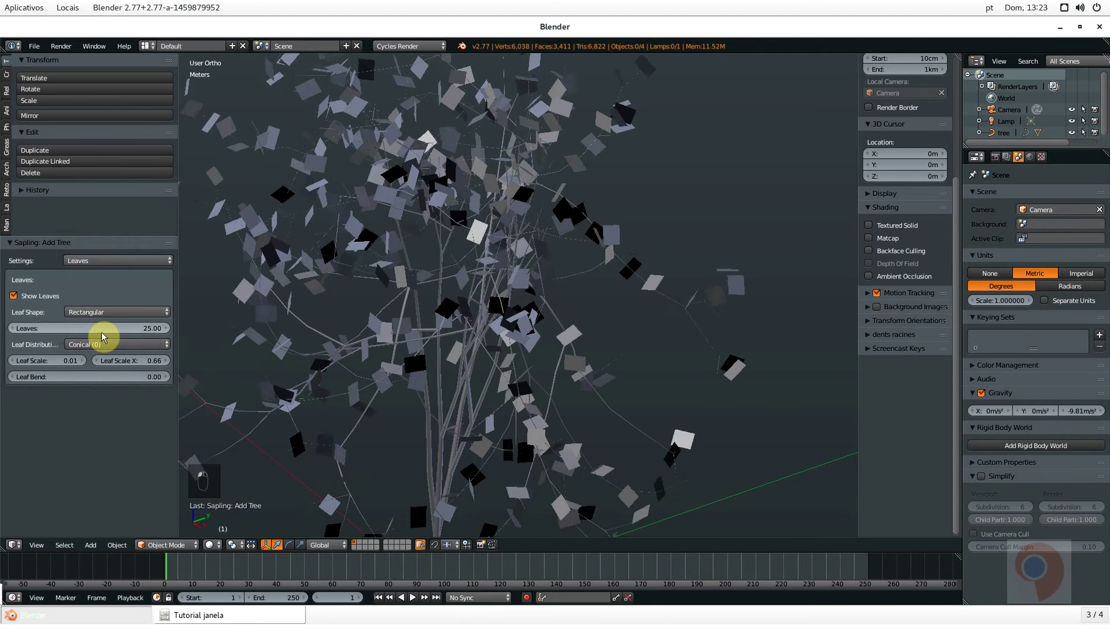
scroll(482, 208, "down", 3)
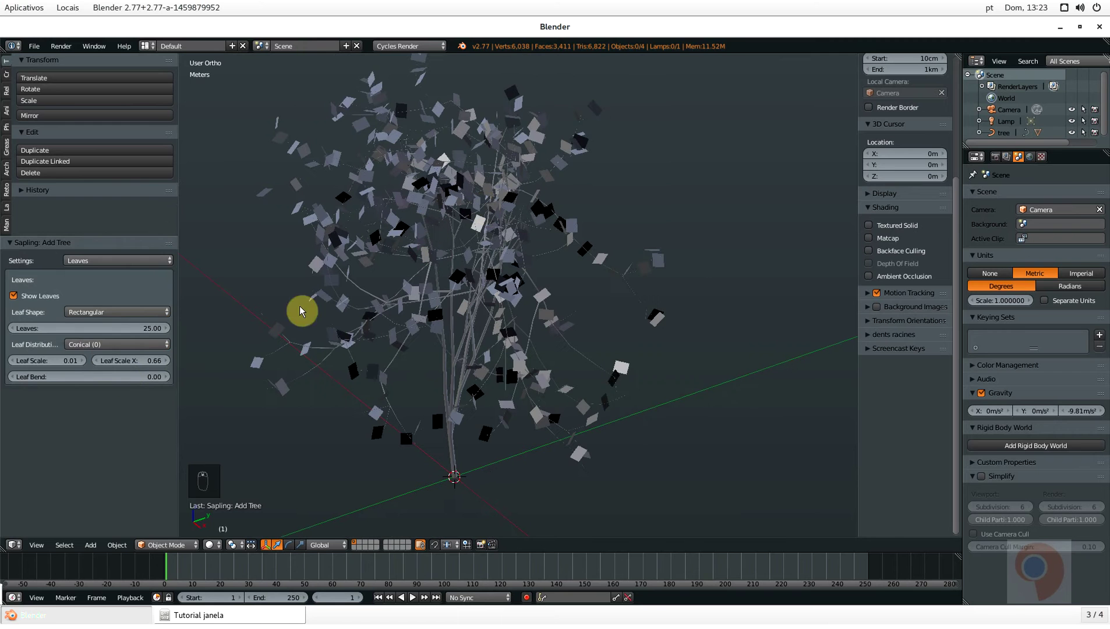
Set the Leaf Distribution to Tend Flame (7) and inspect the foliage up close and as a whole
left_click(94, 343)
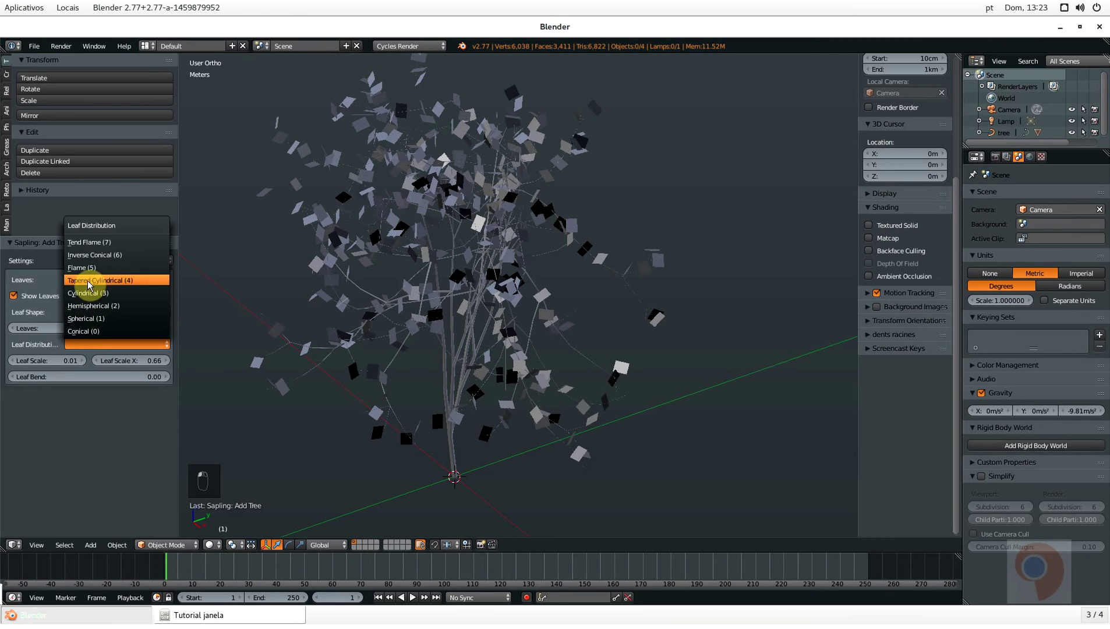
left_click(109, 242)
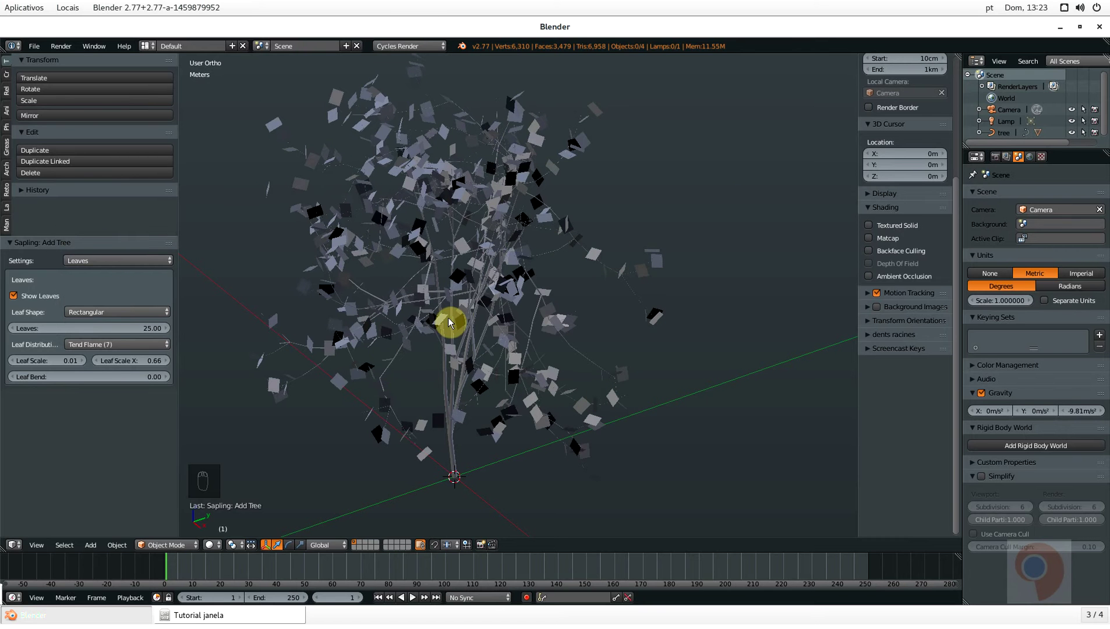
scroll(488, 195, "up", 4)
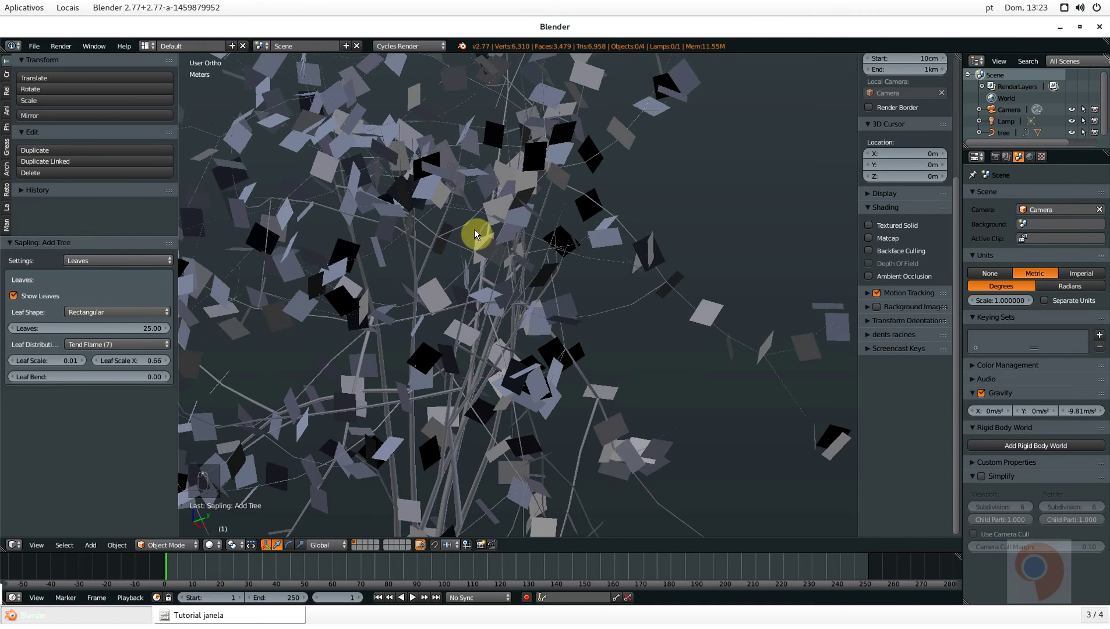
scroll(473, 234, "down", 2)
scroll(466, 298, "down", 3)
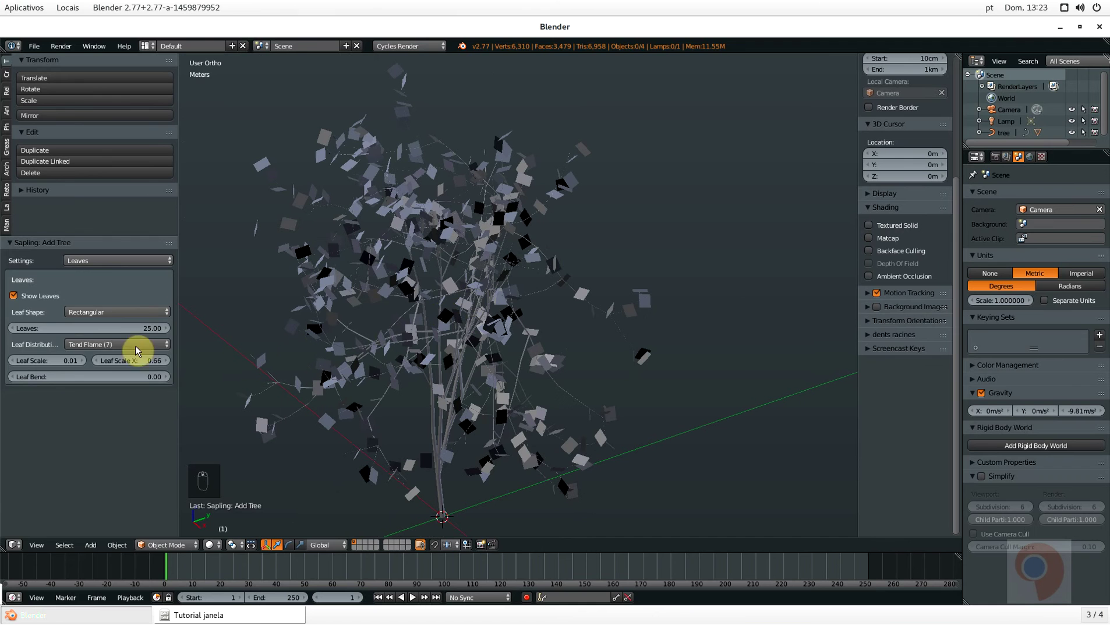
Set the number of Leaves to 40 and inspect the density of the foliage along the branches
left_click(21, 329)
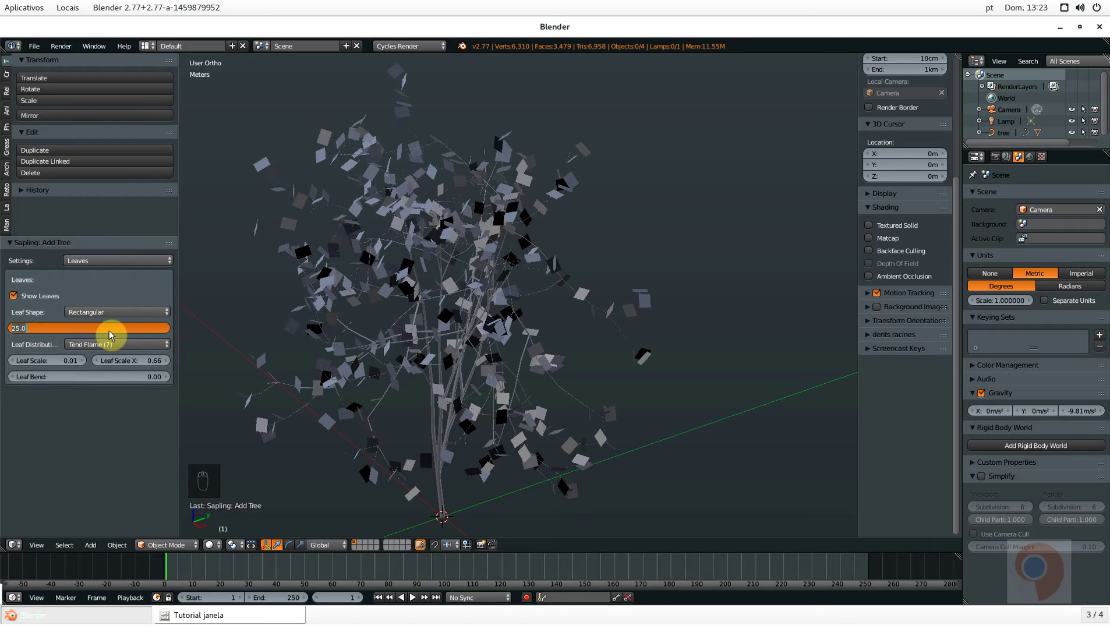
type("40")
key("Return")
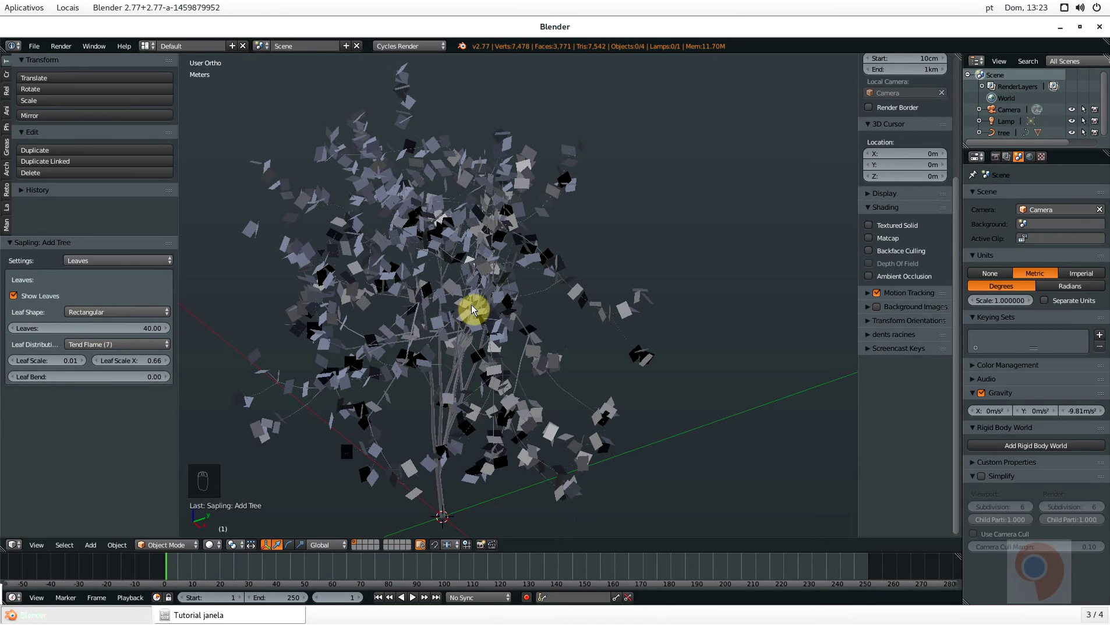
scroll(333, 348, "down", 3)
middle_click_drag(336, 350, 421, 320, "shift")
scroll(514, 325, "up", 4)
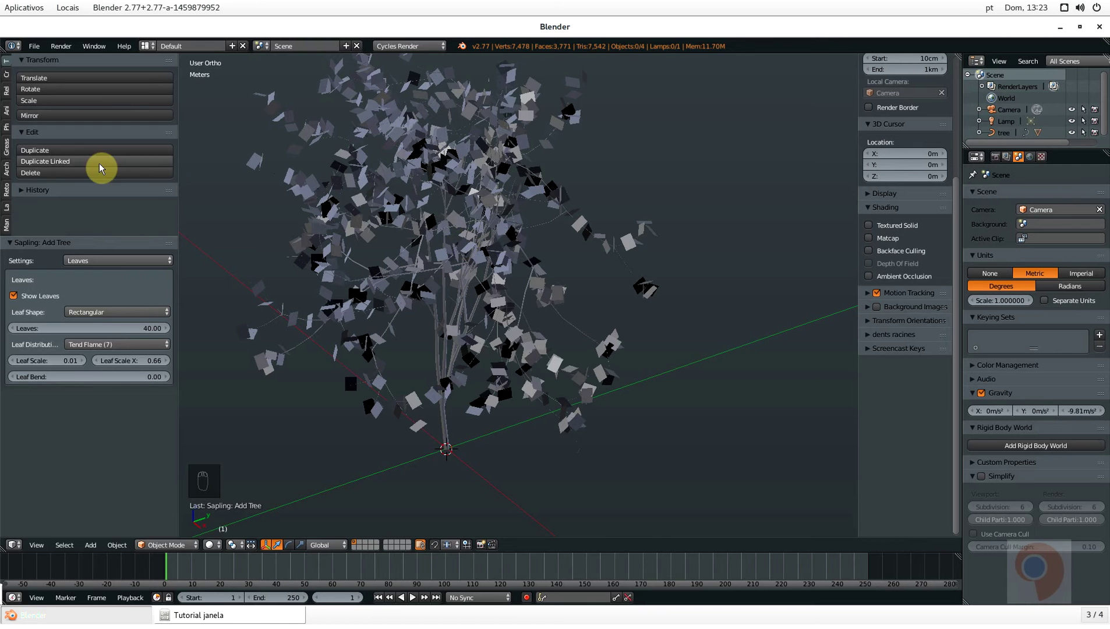
scroll(429, 185, "up", 3)
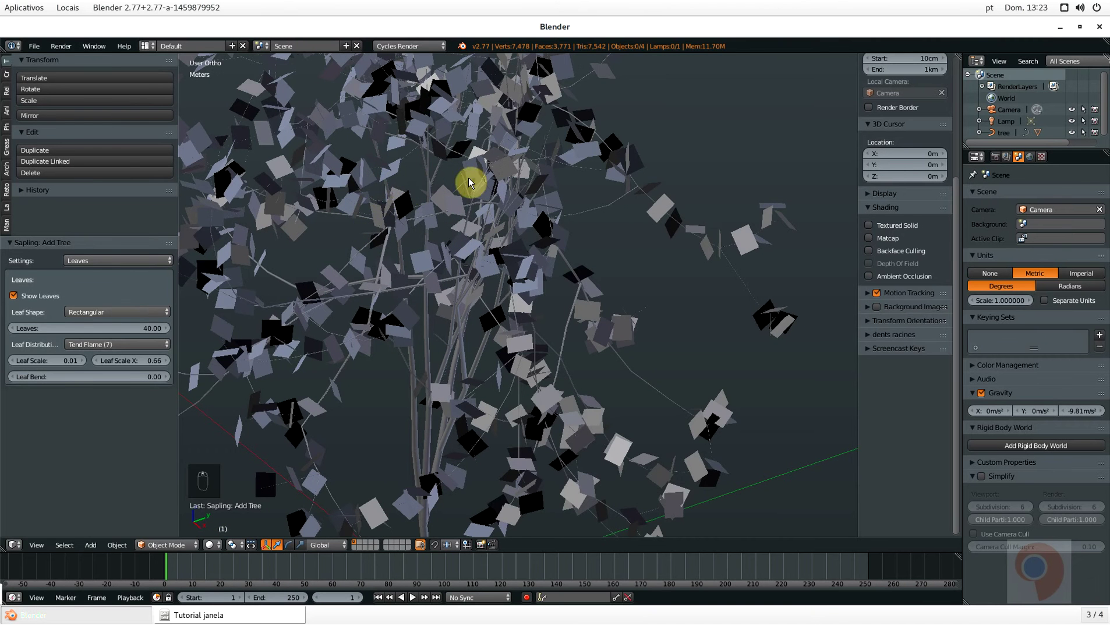
scroll(597, 388, "down", 5)
scroll(589, 365, "up", 4)
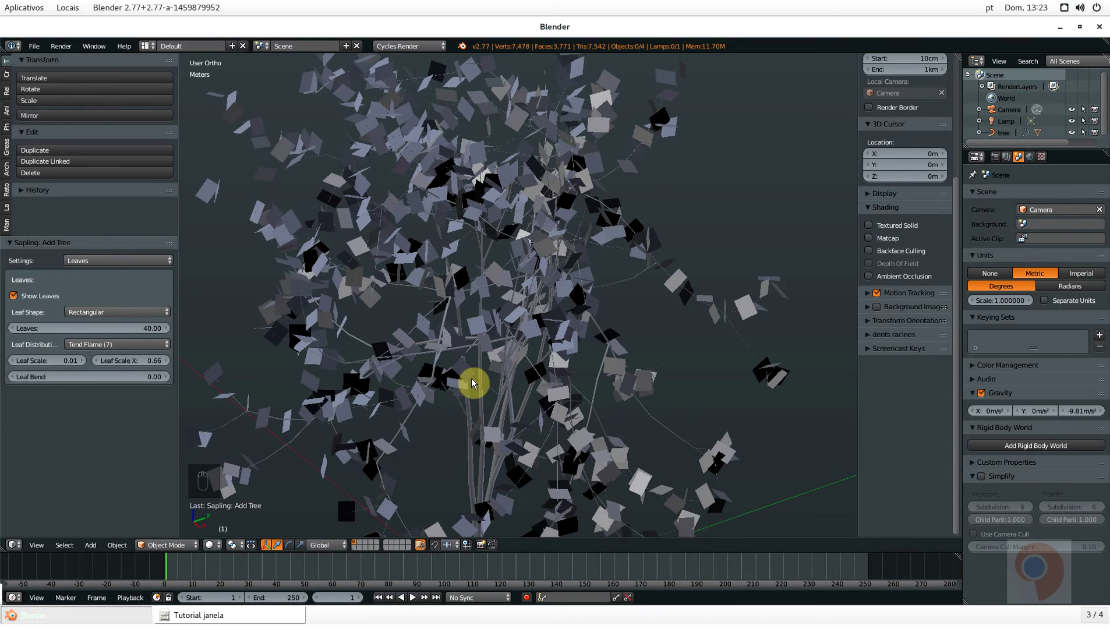
scroll(475, 374, "down", 3)
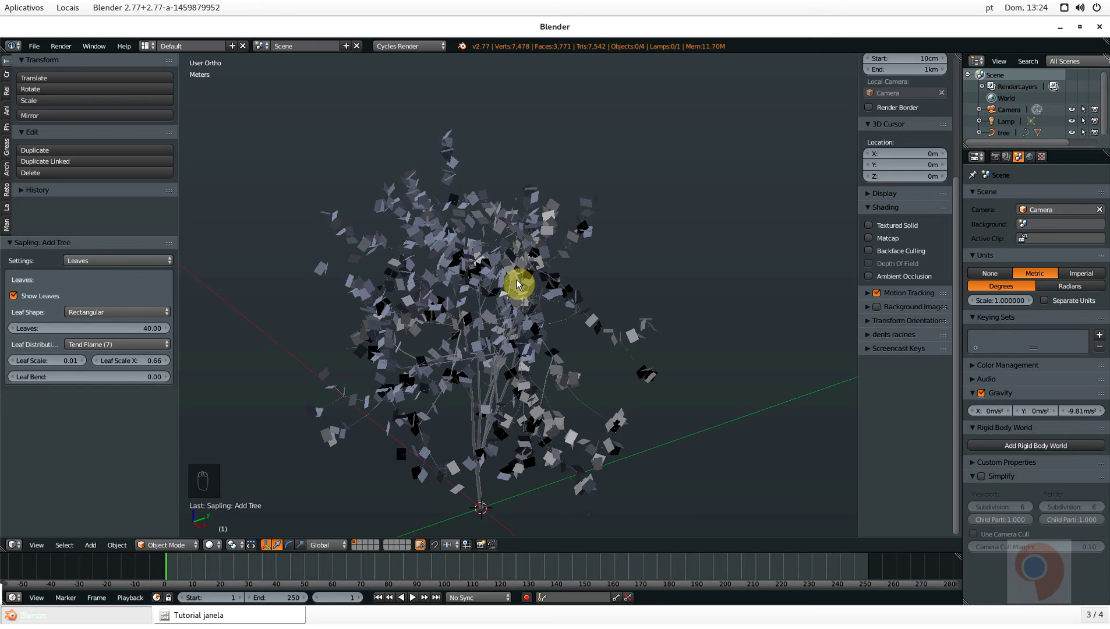
Save the file as tutorial_planta in the Tutorial janela folder, then save it again over itself
key("ctrl+s")
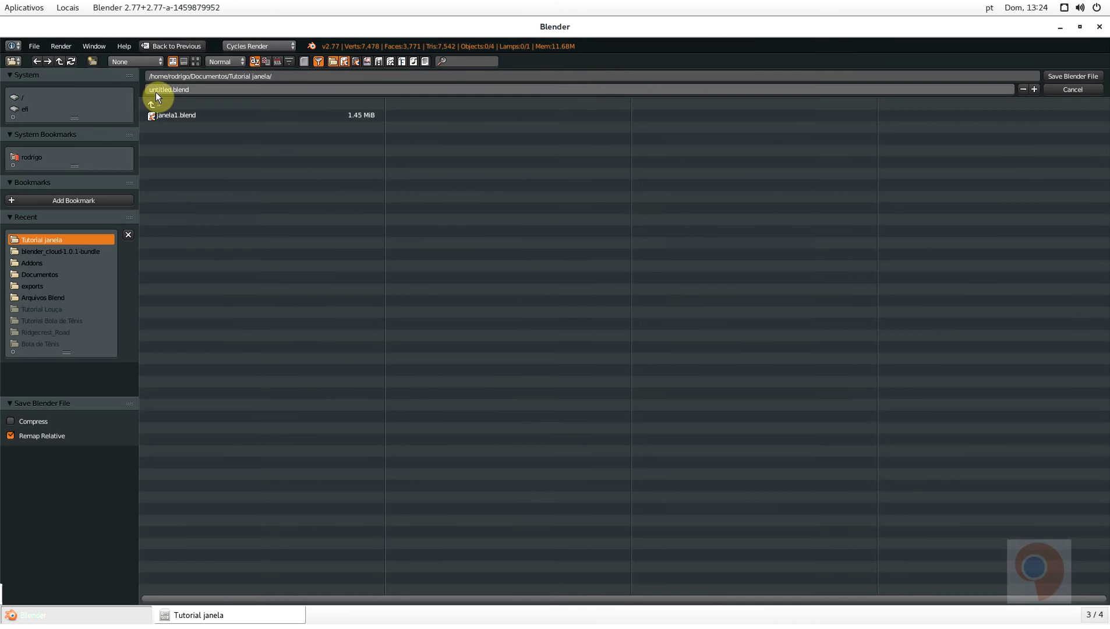
left_click(158, 91)
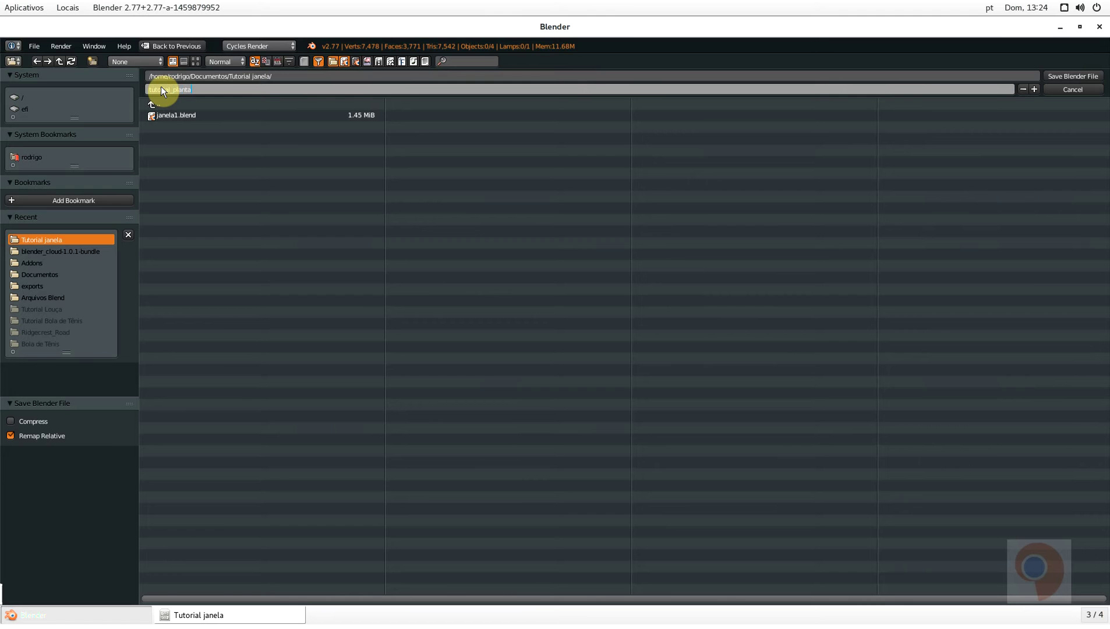
key("Return")
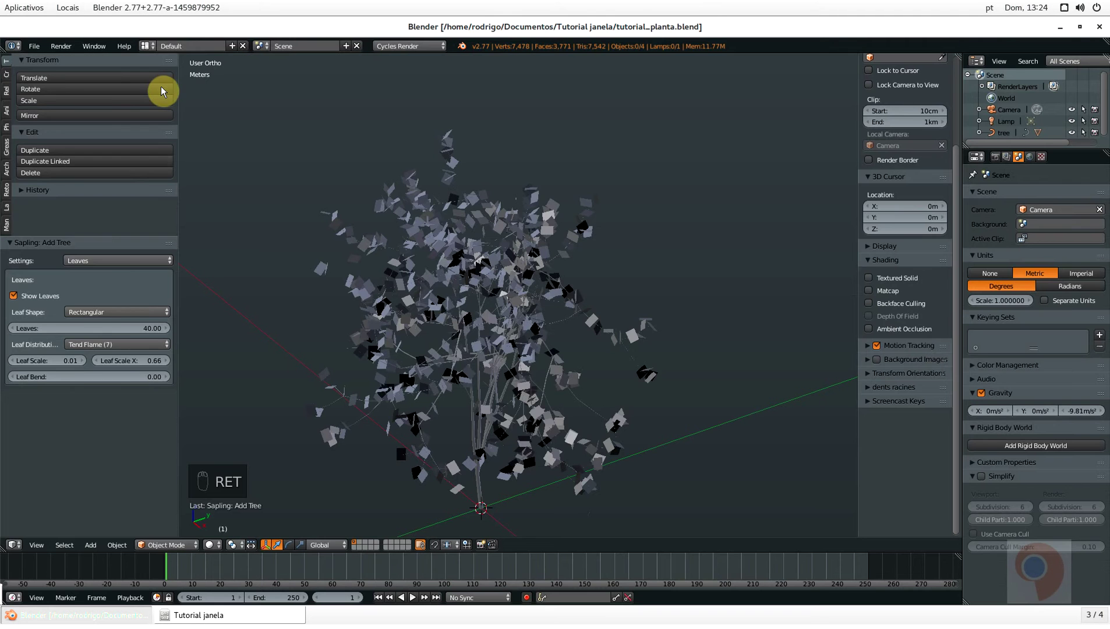
key("ctrl+s")
left_click(425, 254)
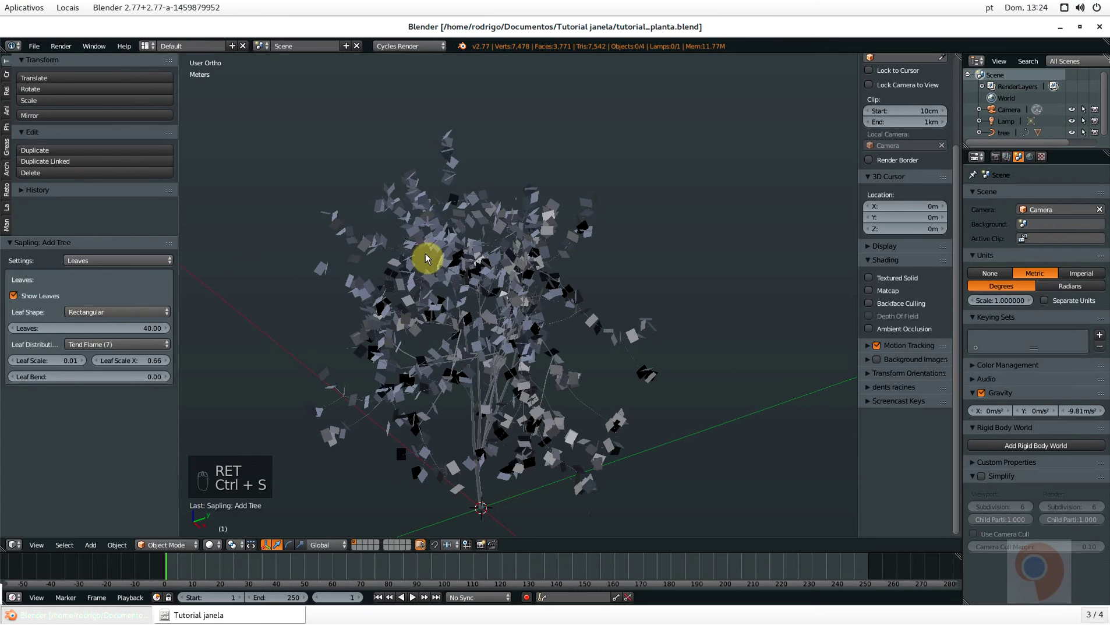
Add a mesh cylinder at the base of the tree as the start of the pot
scroll(458, 354, "down", 2)
scroll(452, 414, "up", 1)
scroll(453, 415, "up", 2)
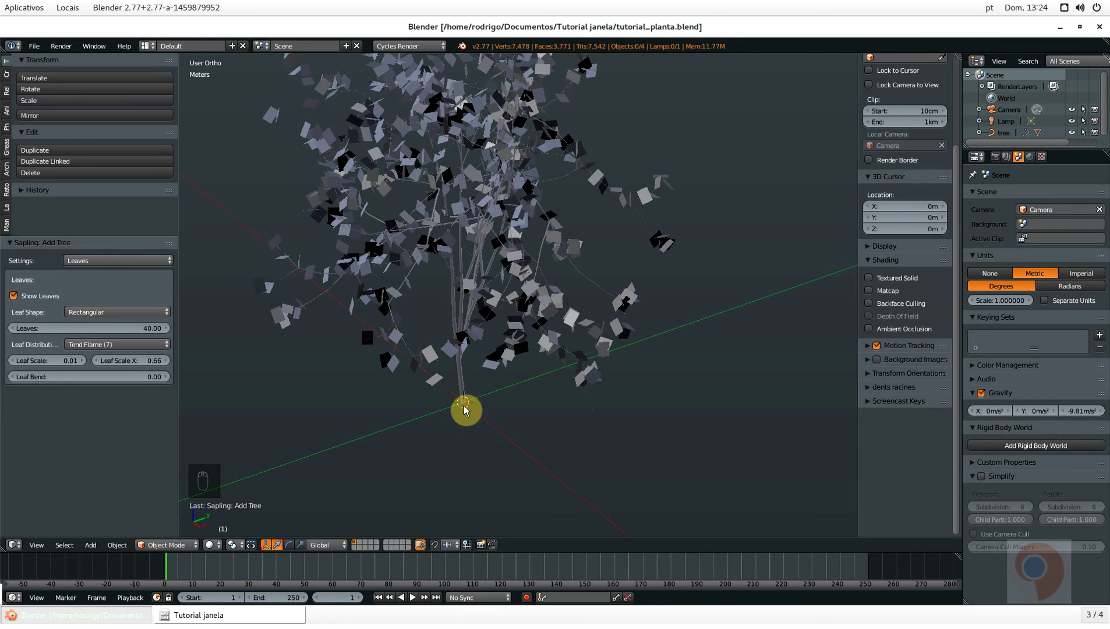
scroll(466, 410, "down", 3)
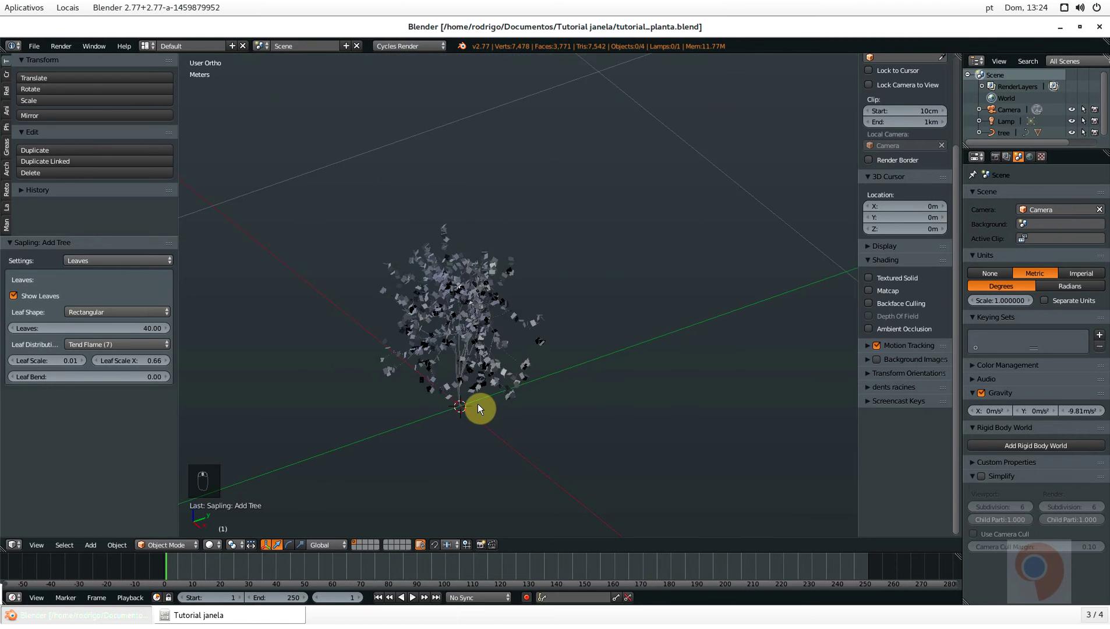
scroll(478, 409, "up", 1)
key("shift+a")
mouse_move(463, 415)
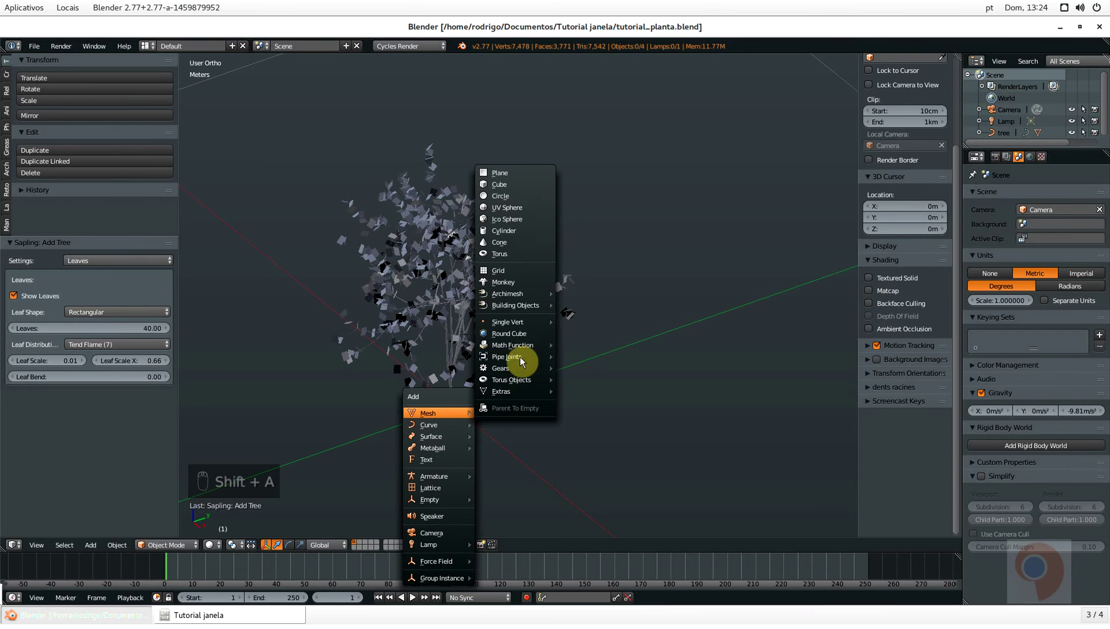
left_click(504, 231)
key("KP_Decimal")
scroll(410, 329, "down", 3)
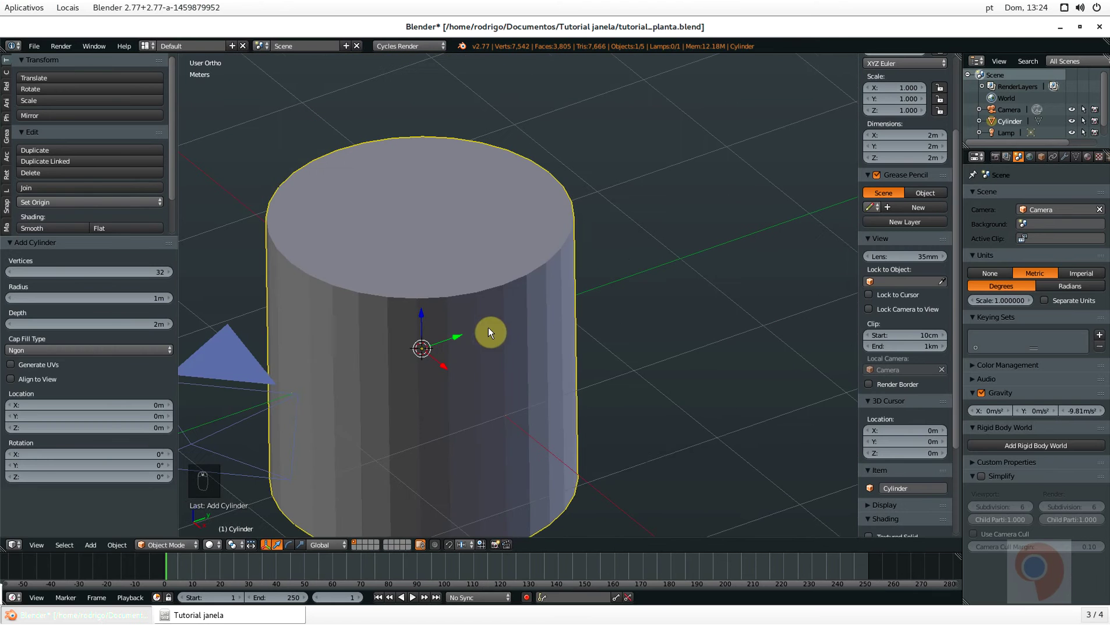
Scale the cylinder uniformly down to about 0.068, roughly 13.7 cm across, to suit the plant
key("s")
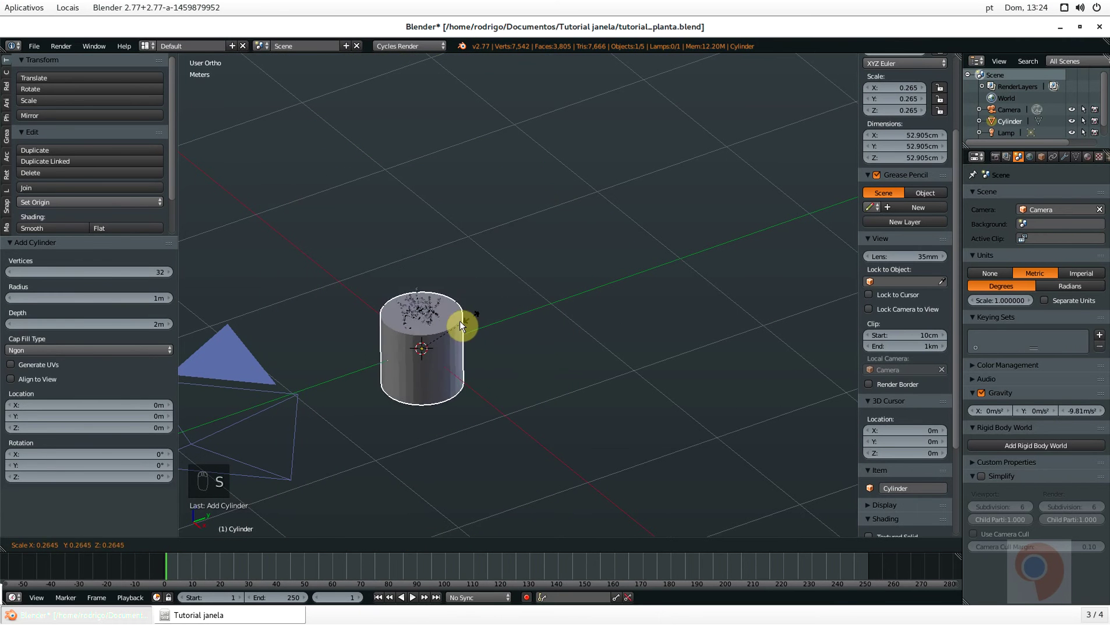
left_click(428, 334)
scroll(417, 318, "up", 2)
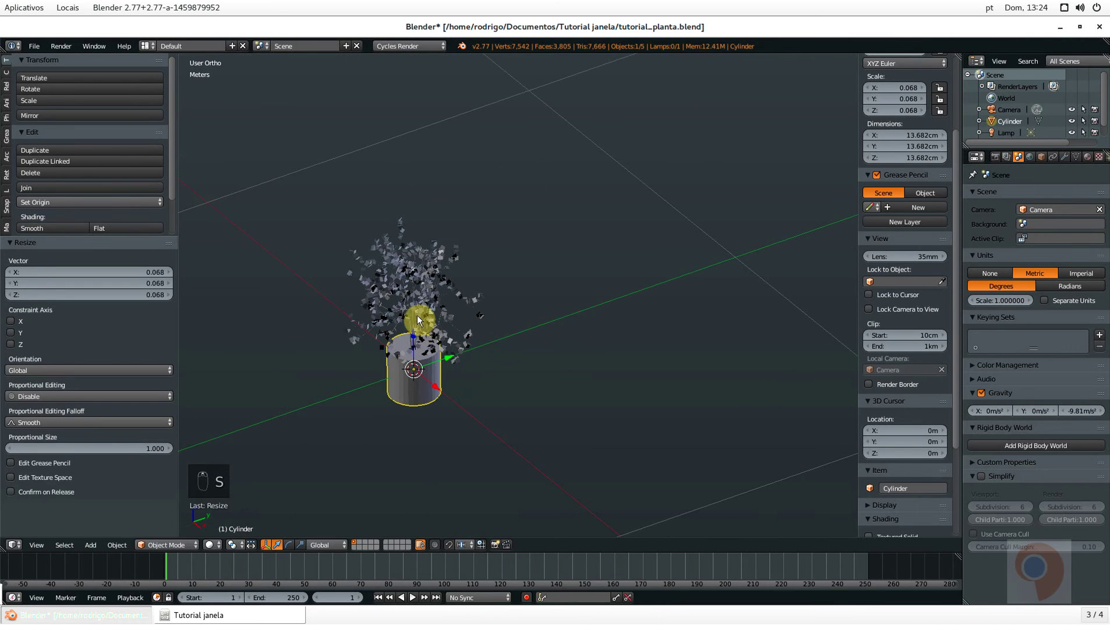
Move the cylinder down about 1.6 cm along Z and check how the stems meet its top
left_click_drag(414, 336, 414, 342)
scroll(420, 351, "up", 7)
scroll(433, 368, "down", 4)
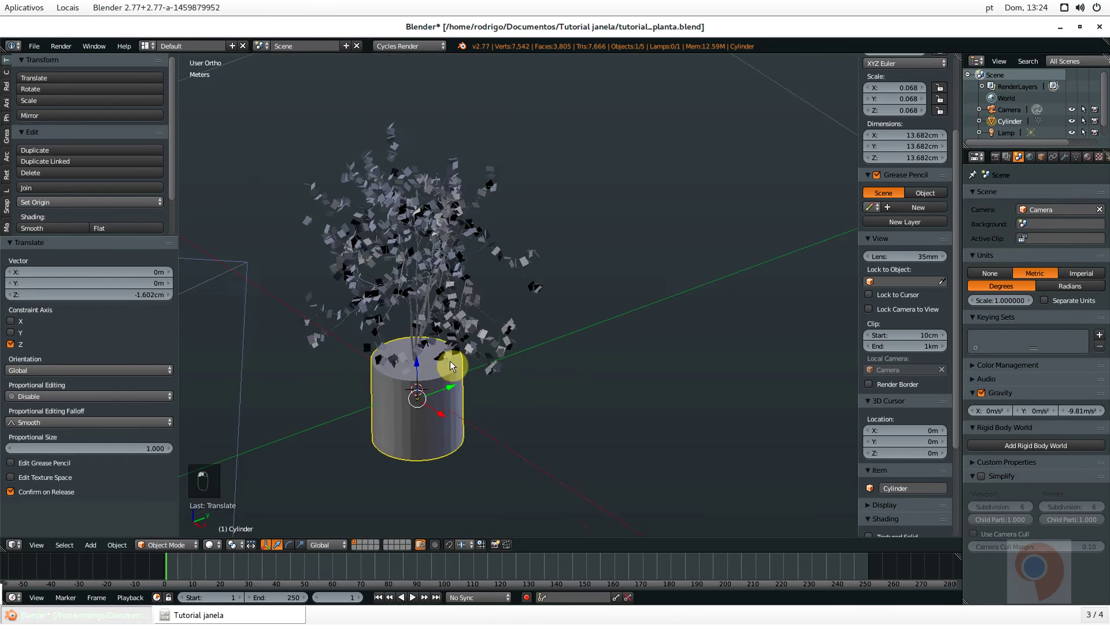
middle_click_drag(449, 360, 400, 378)
scroll(437, 340, "up", 3)
scroll(423, 380, "down", 2)
scroll(404, 396, "up", 2)
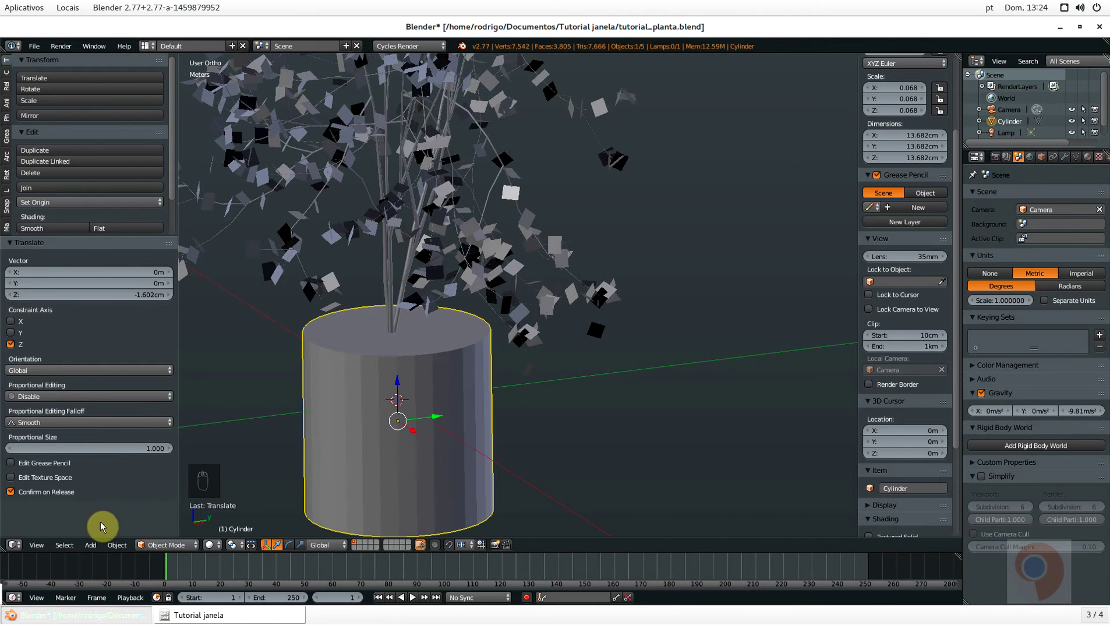
In Edit Mode, extrude the cylinder's top face in place and scale it to about 0.827 in X and Y to form a rim
key("Tab")
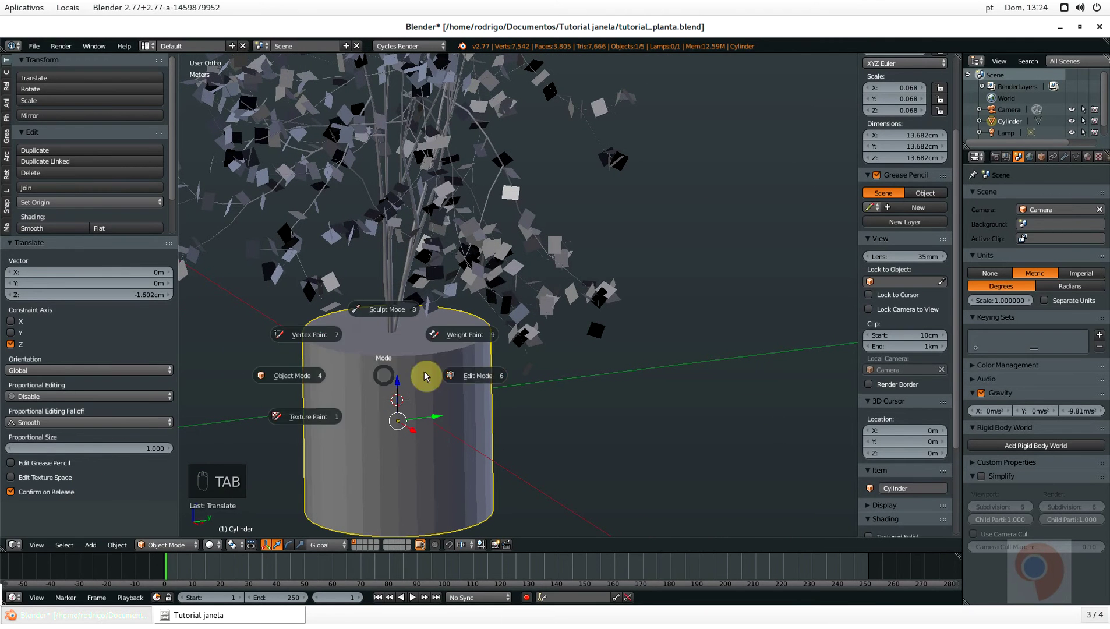
scroll(398, 422, "up", 3)
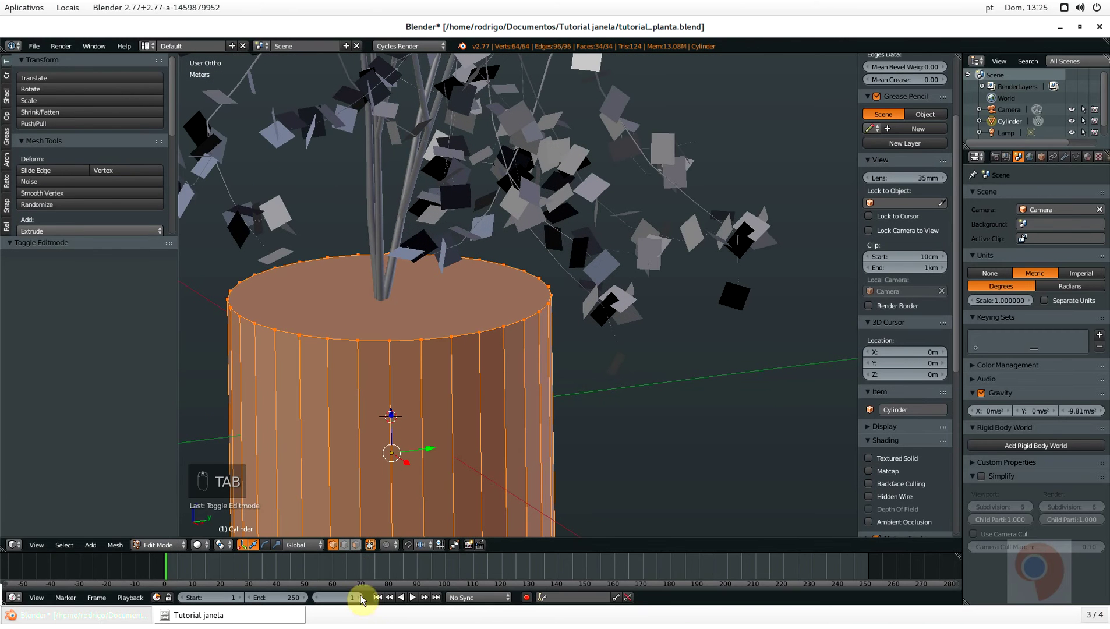
left_click(356, 545)
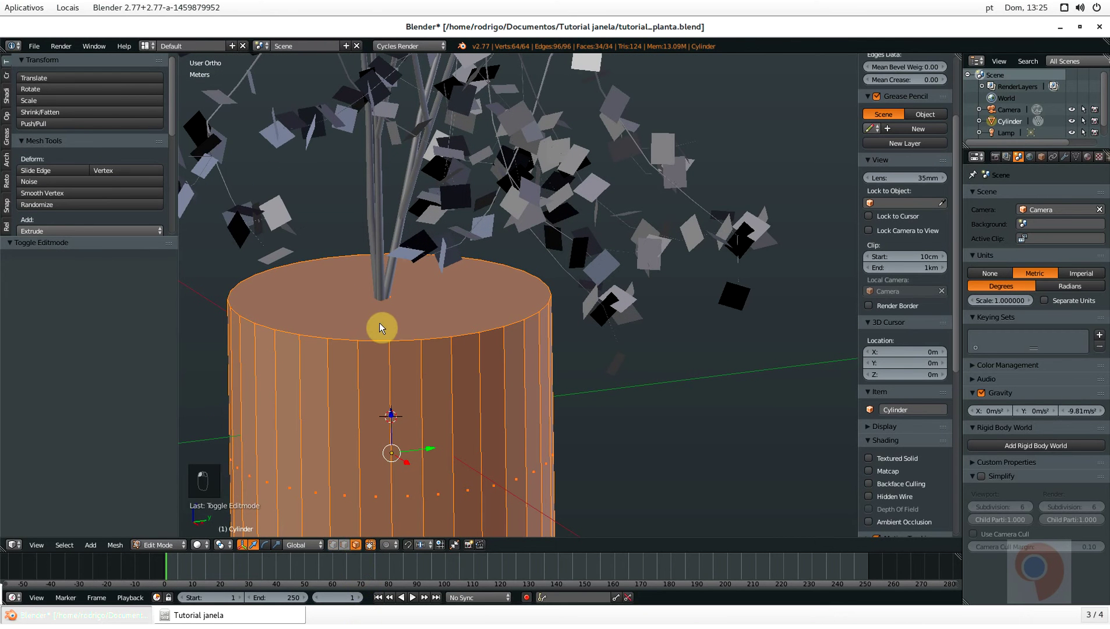
right_click(390, 306)
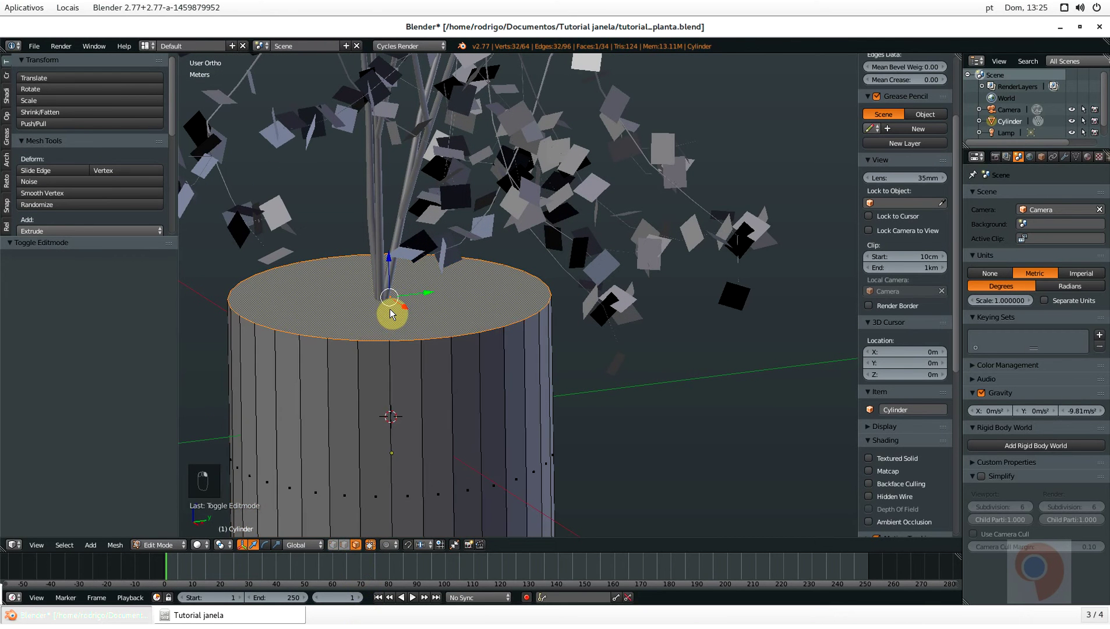
key("e")
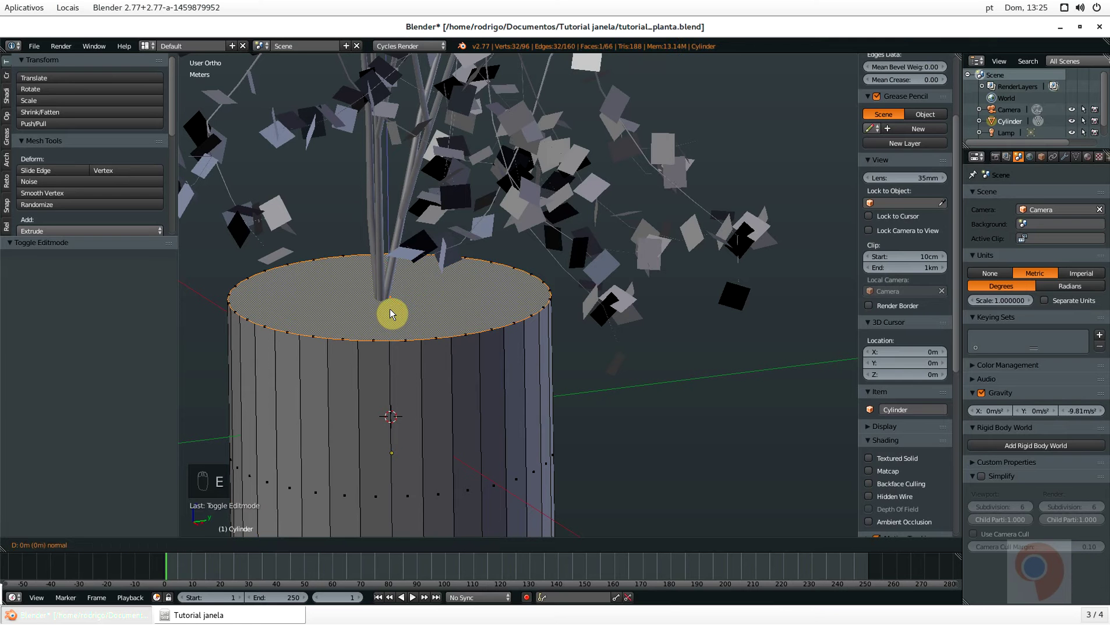
left_click(389, 309)
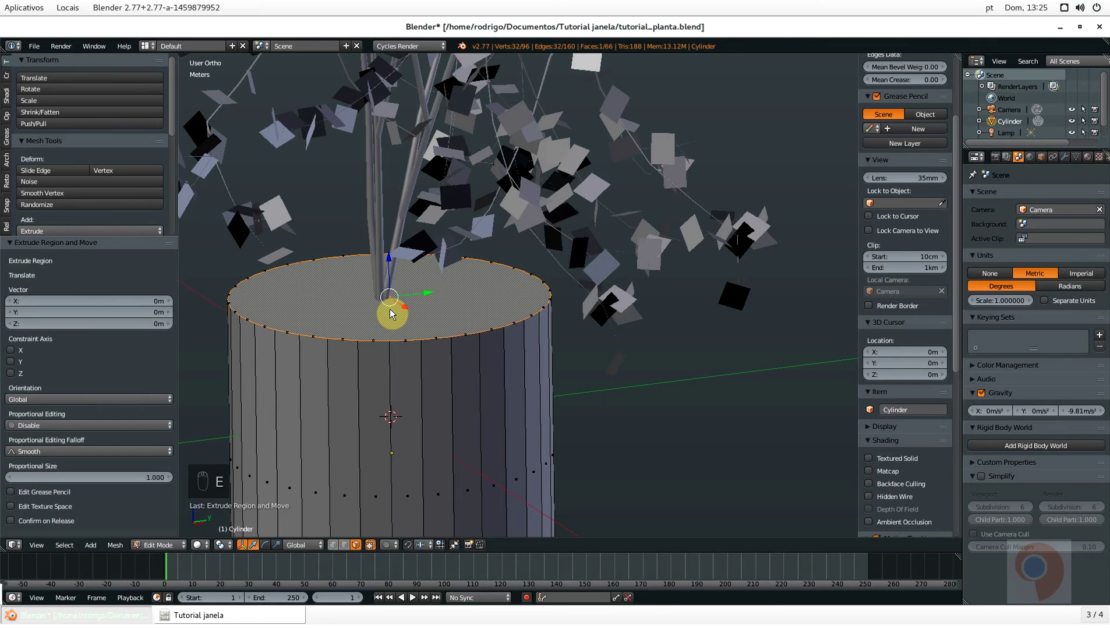
key("s")
key("shift+z")
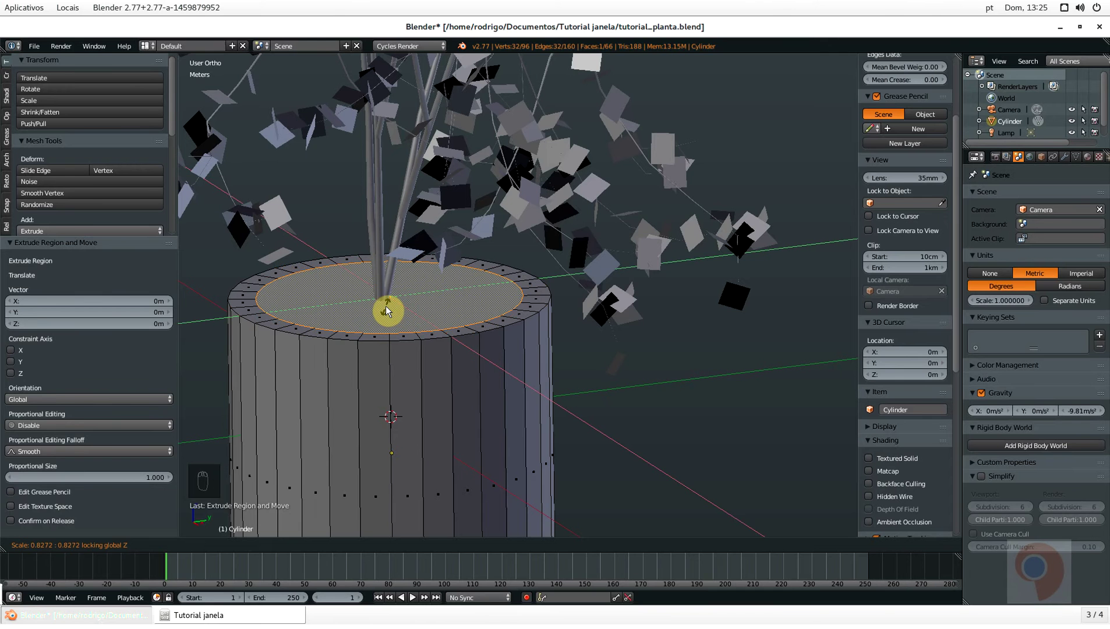
left_click(387, 311)
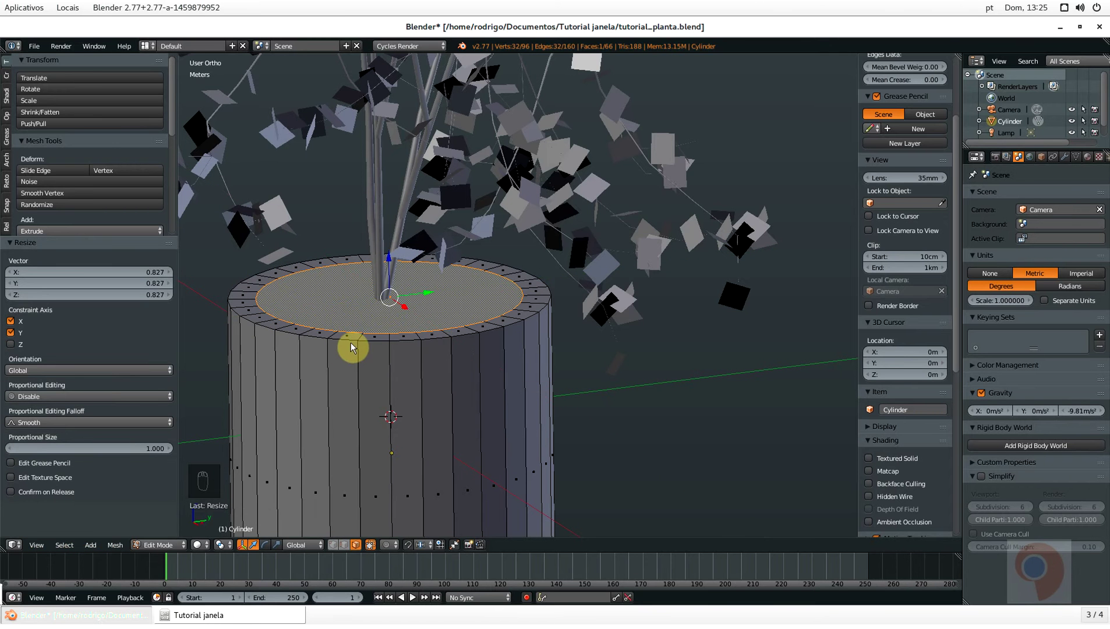
Extrude the inner top face about 4.4 cm downward to hollow out the pot
scroll(356, 379, "down", 2)
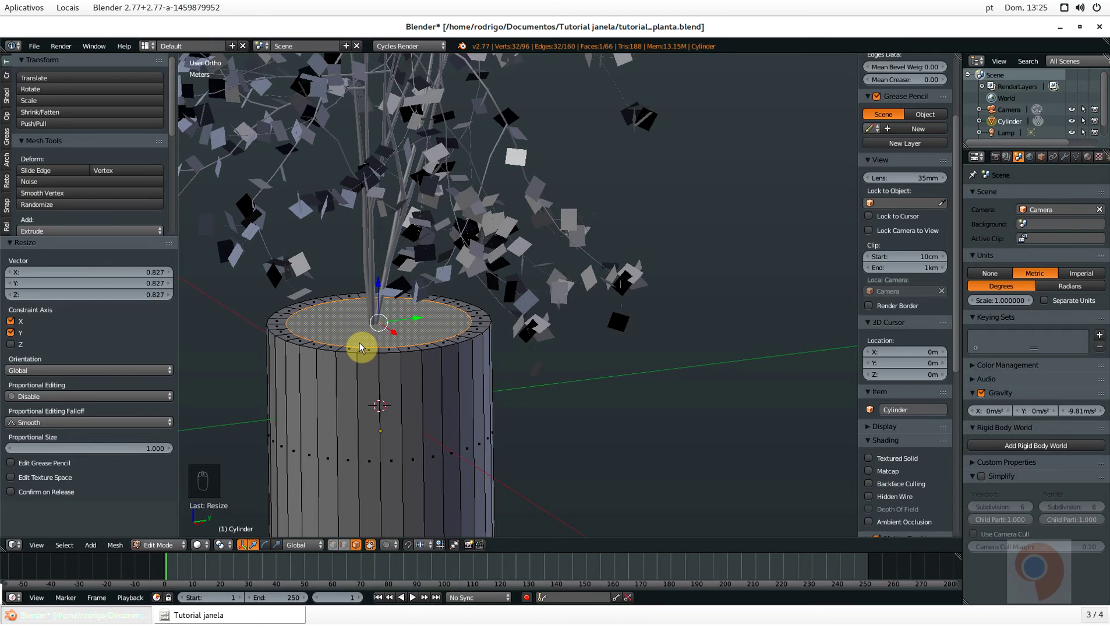
key("e")
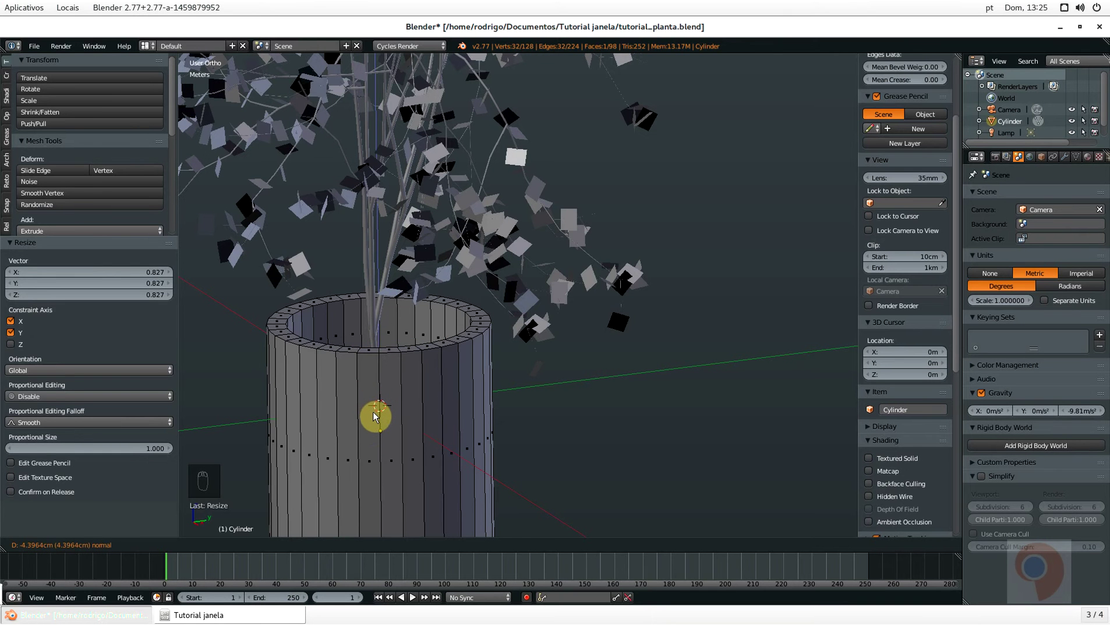
left_click(375, 416)
scroll(375, 417, "up", 5)
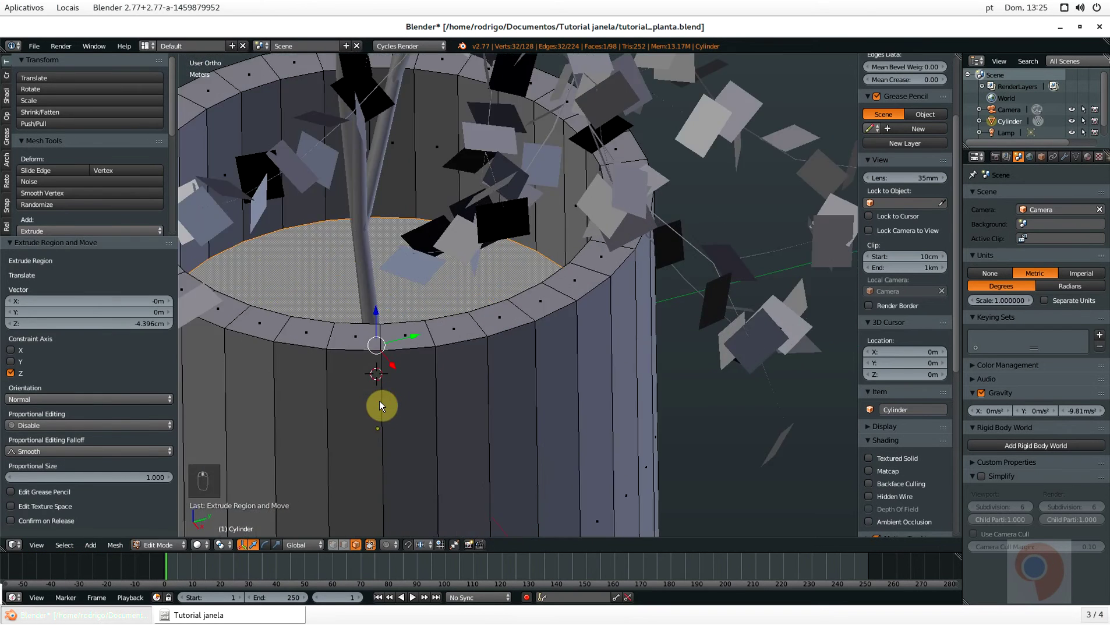
Scale the pot's inner floor face down uniformly to about 0.797 to taper the cavity
key("s")
left_click(432, 343)
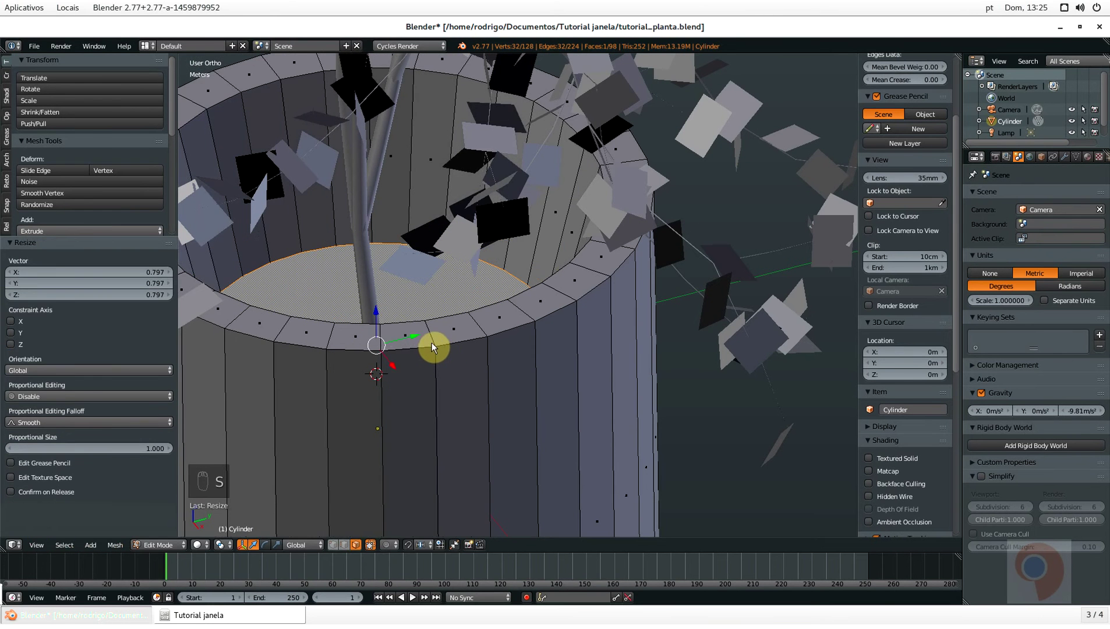
middle_click_drag(431, 344, 373, 305)
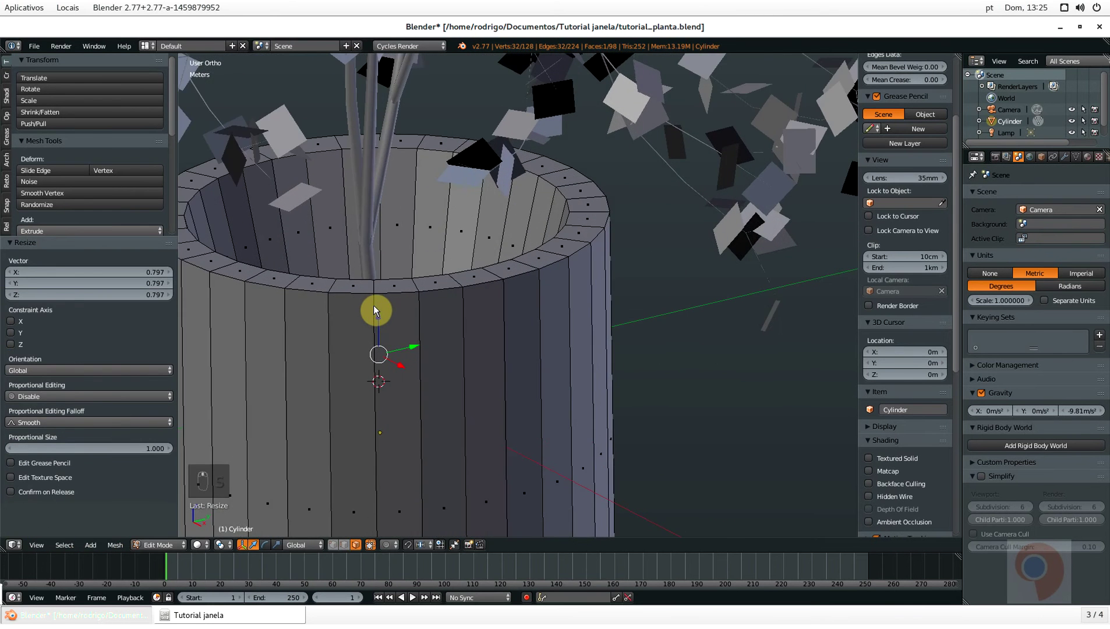
Add two loop cuts around the pot's outer wall, one near the base with a slide factor of about 0.653 and one around mid-height
scroll(373, 308, "down", 4)
middle_click_drag(379, 351, 379, 318)
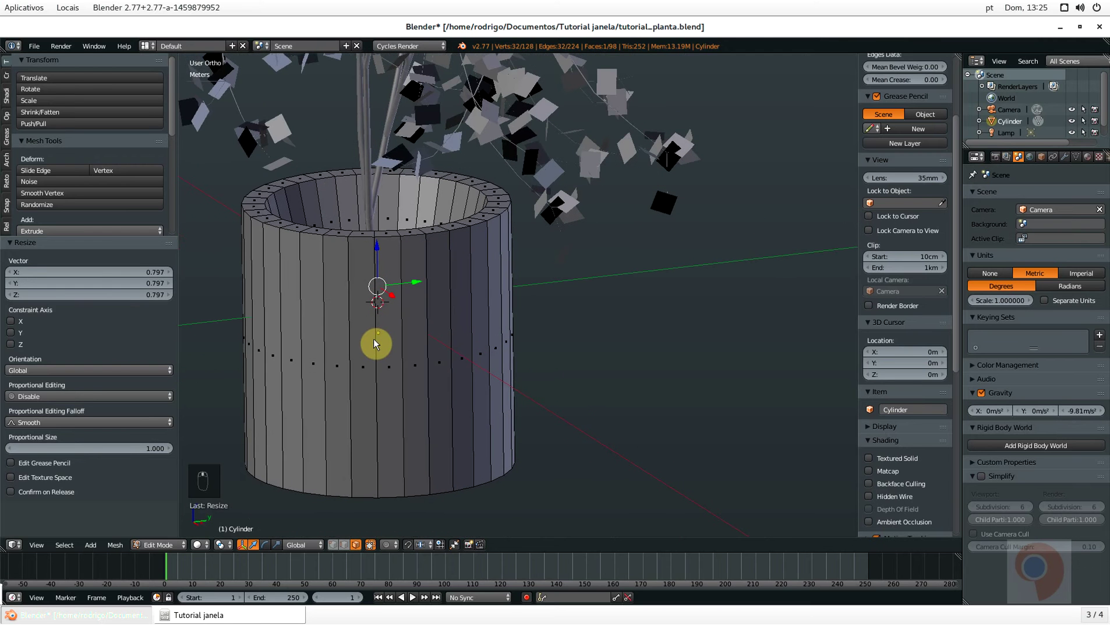
key("ctrl+r")
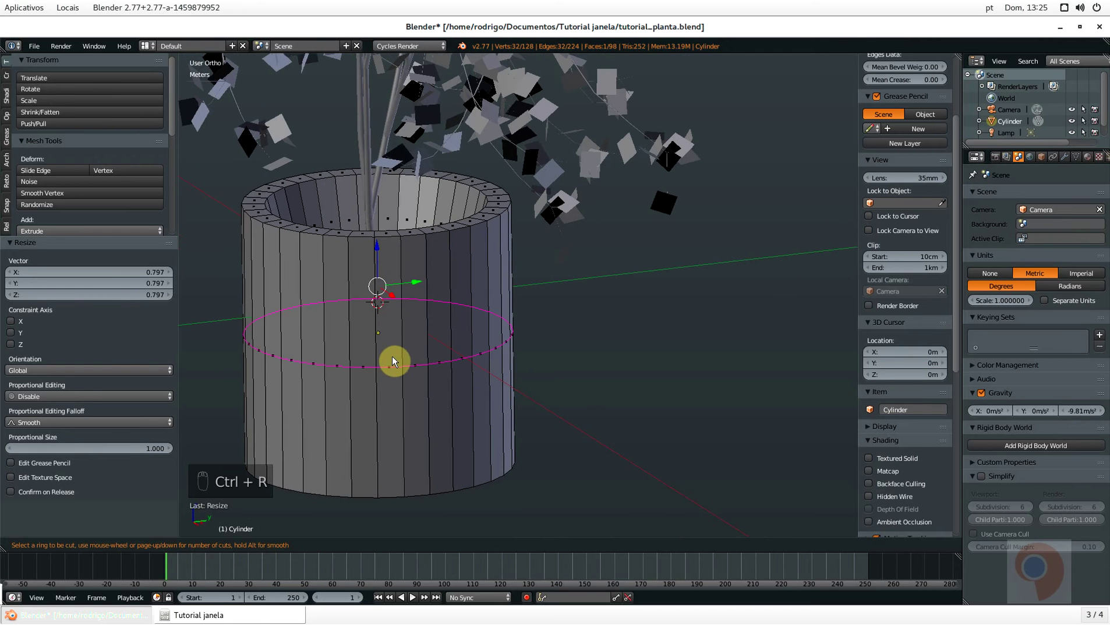
left_click(392, 356)
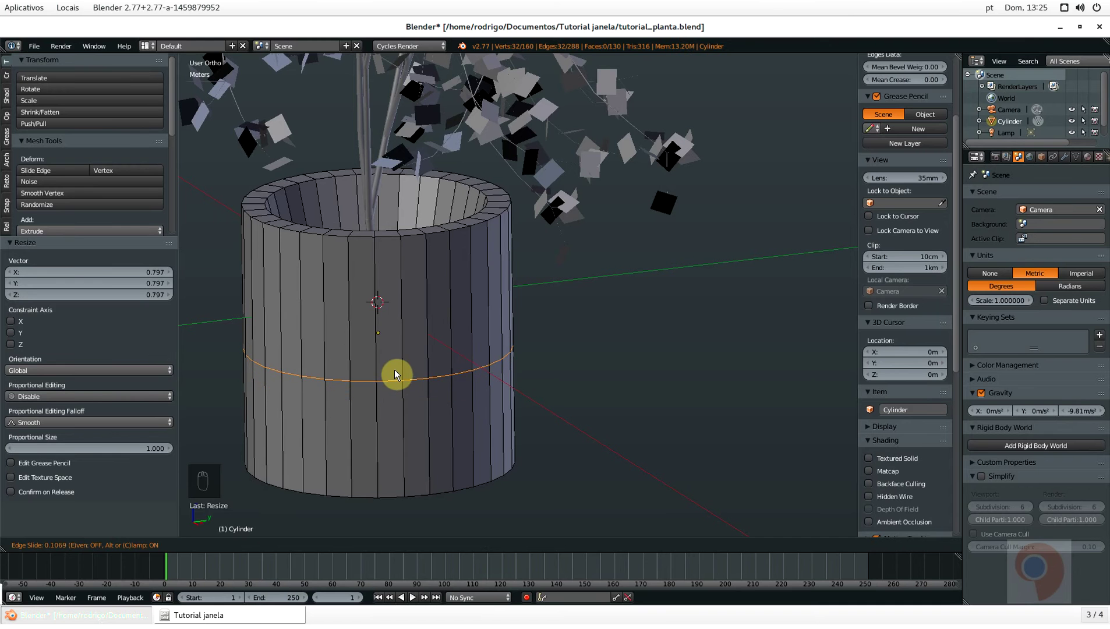
left_click(393, 440)
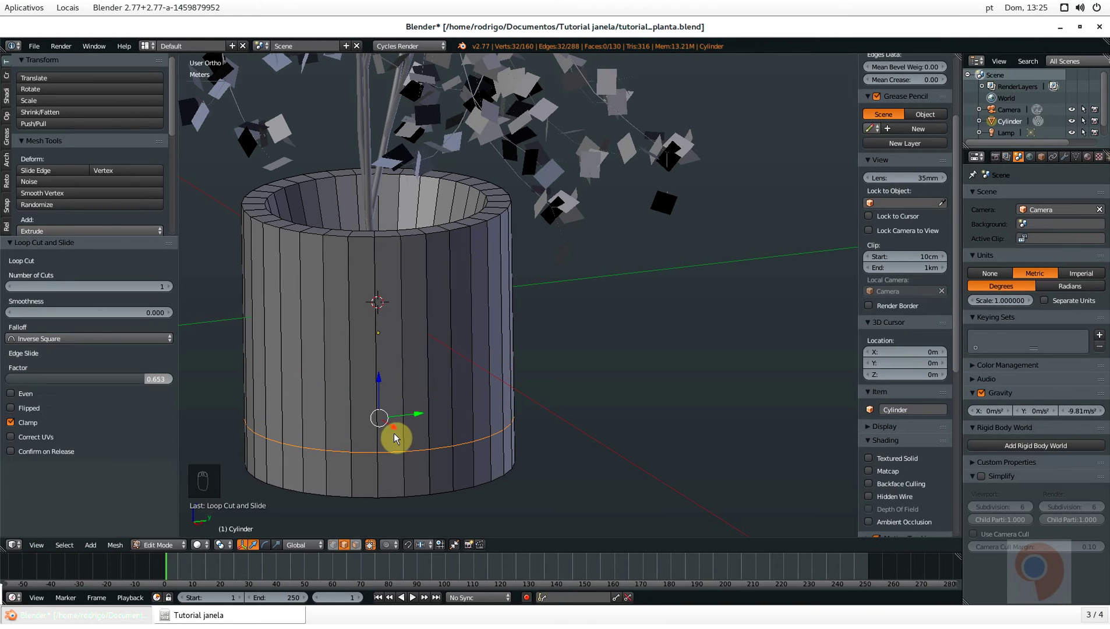
key("ctrl+r")
left_click(399, 367)
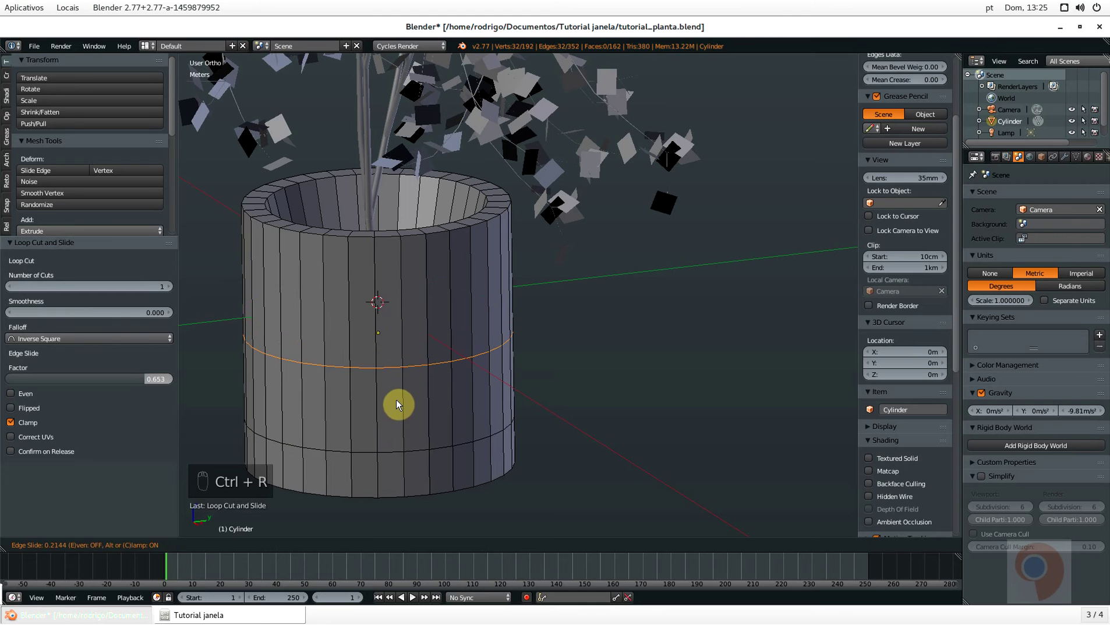
left_click(395, 409)
Select the edge loop near the pot's base and scale it down uniformly to about 0.965
key("a")
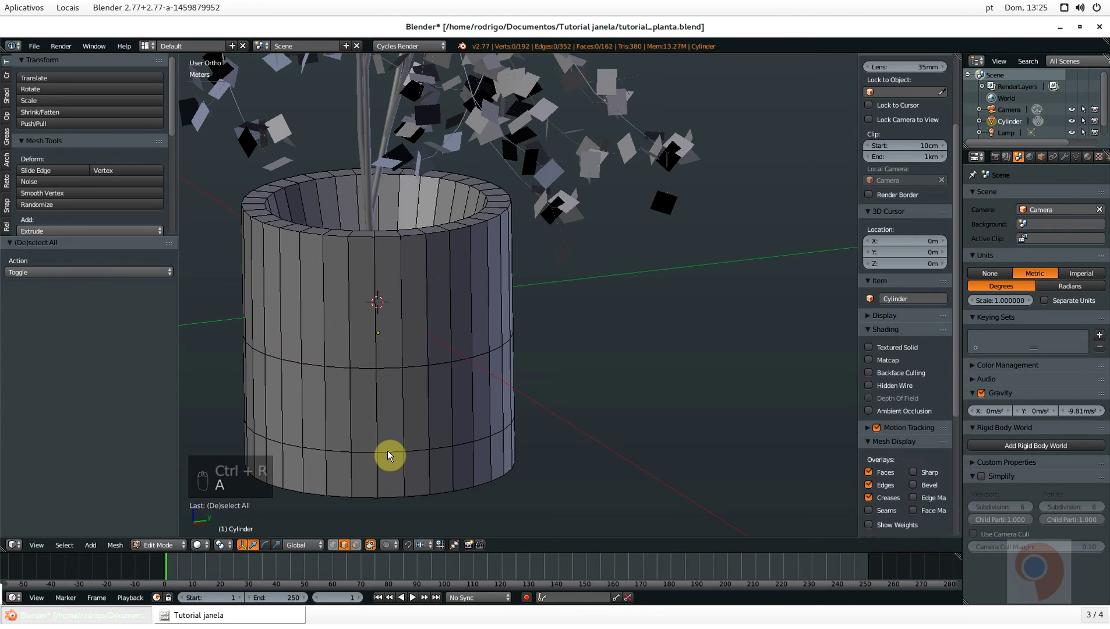
right_click(388, 450, "alt")
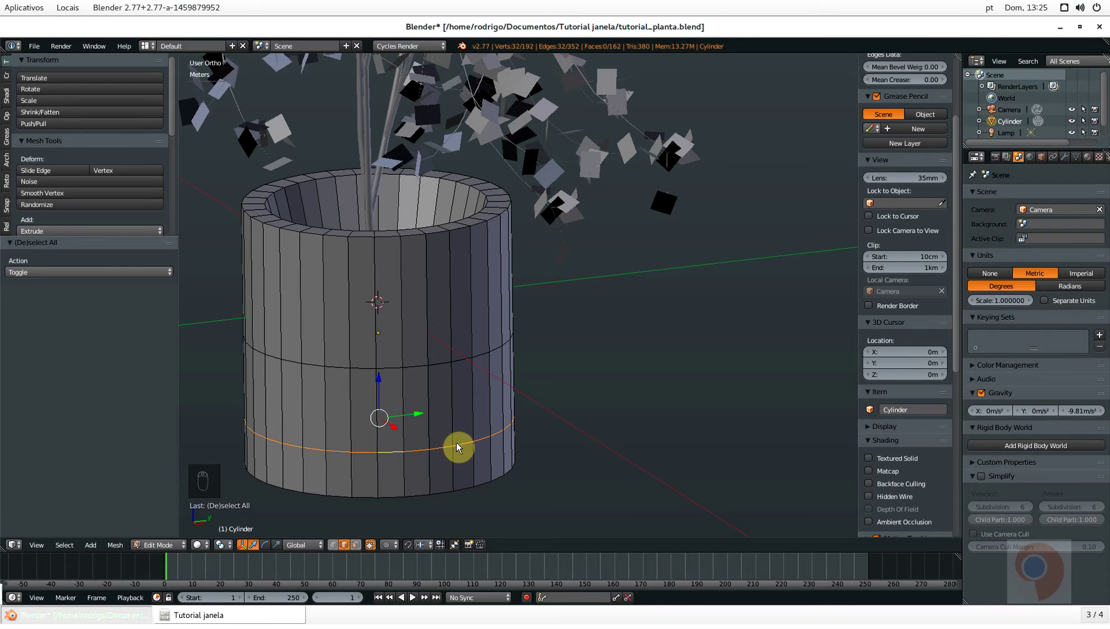
key("s")
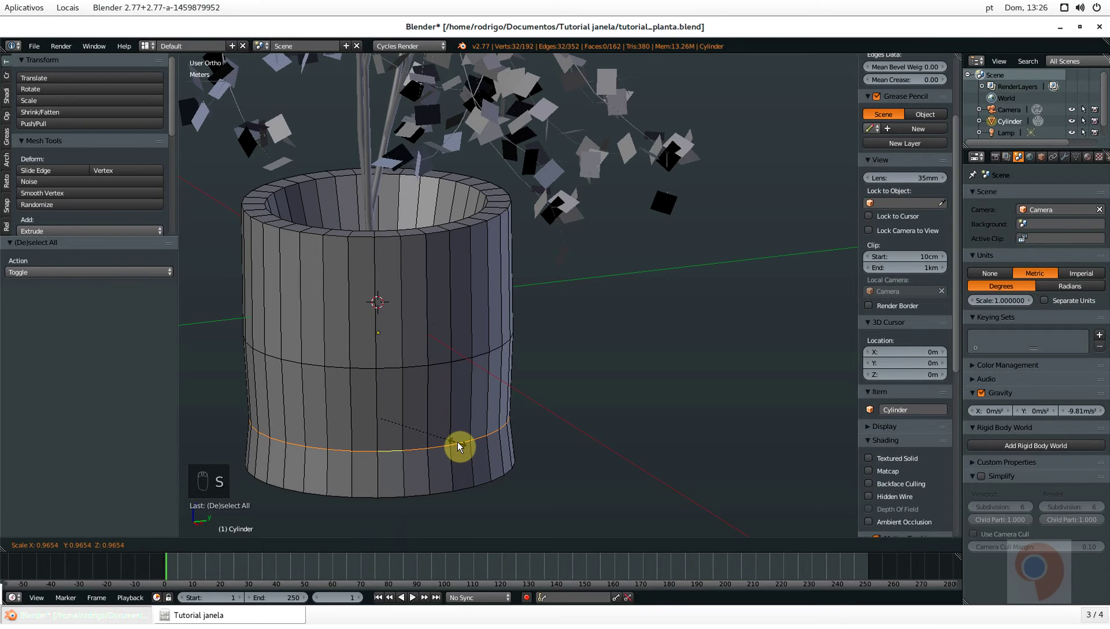
left_click(457, 441)
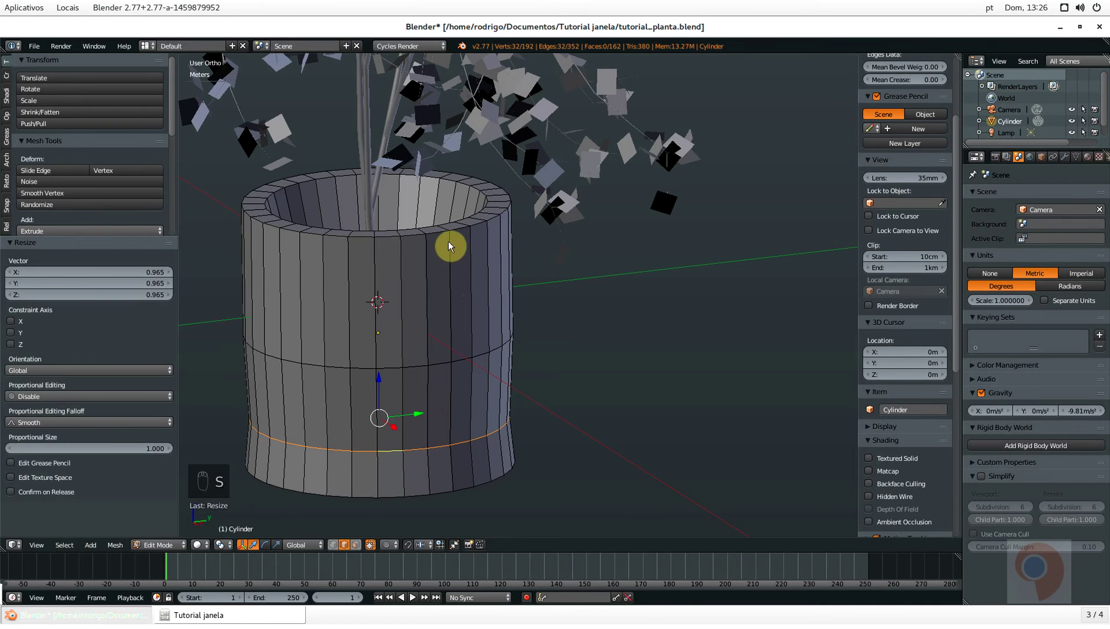
In face select mode, select the ring of faces on the pot's rim and scale it up uniformly to about 1.127
scroll(443, 240, "up", 3)
scroll(438, 240, "down", 3)
key("a")
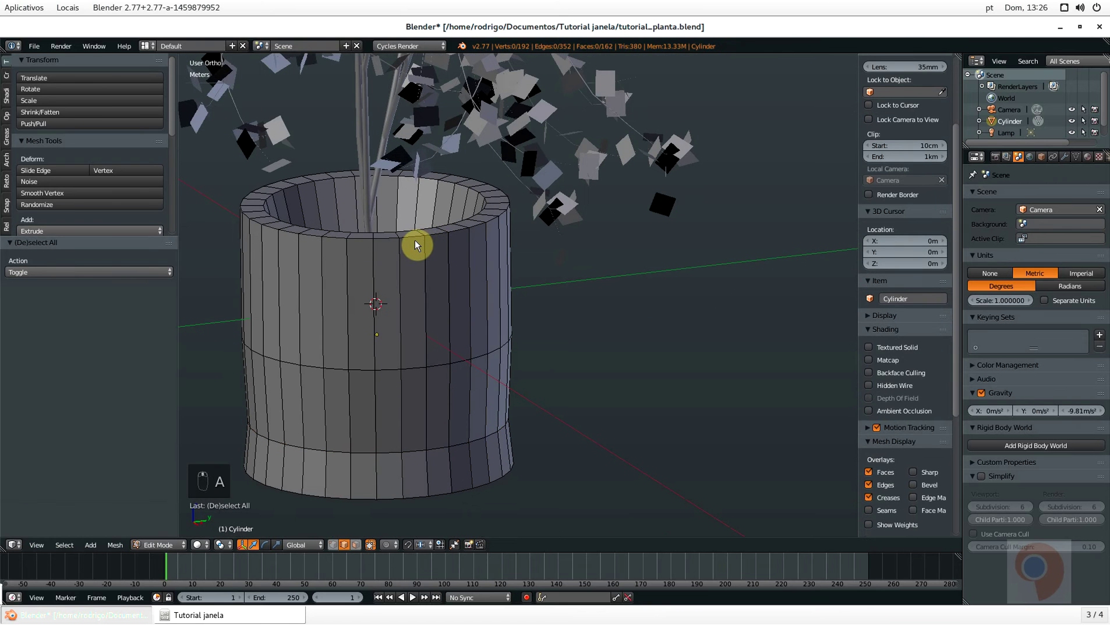
right_click(415, 237, "alt")
right_click(415, 231, "alt+shift")
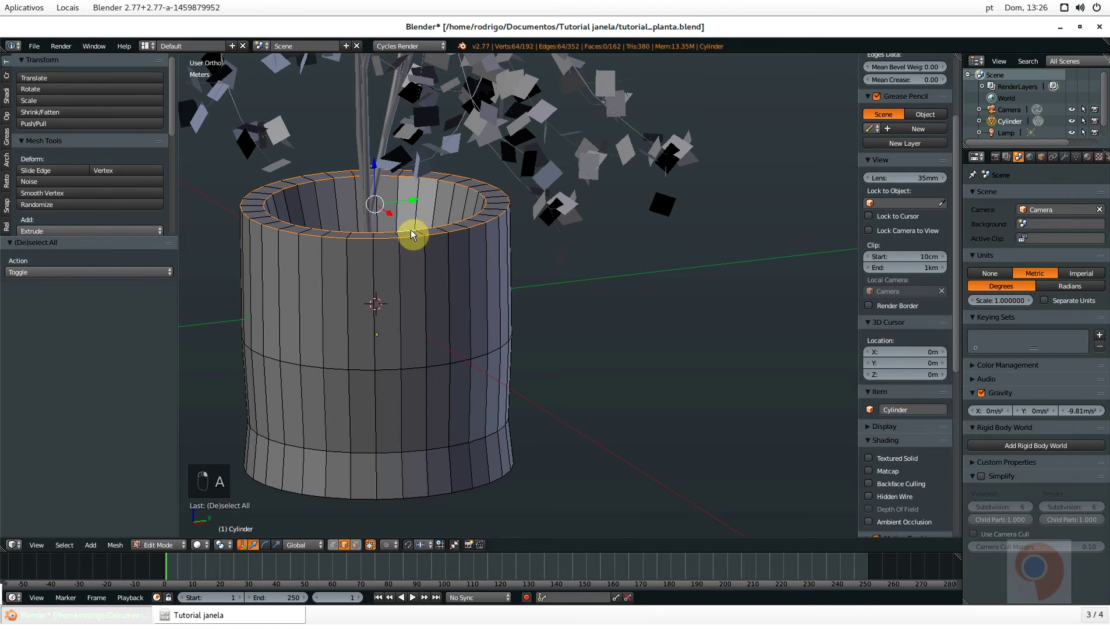
scroll(341, 499, "up", 1)
left_click(356, 544)
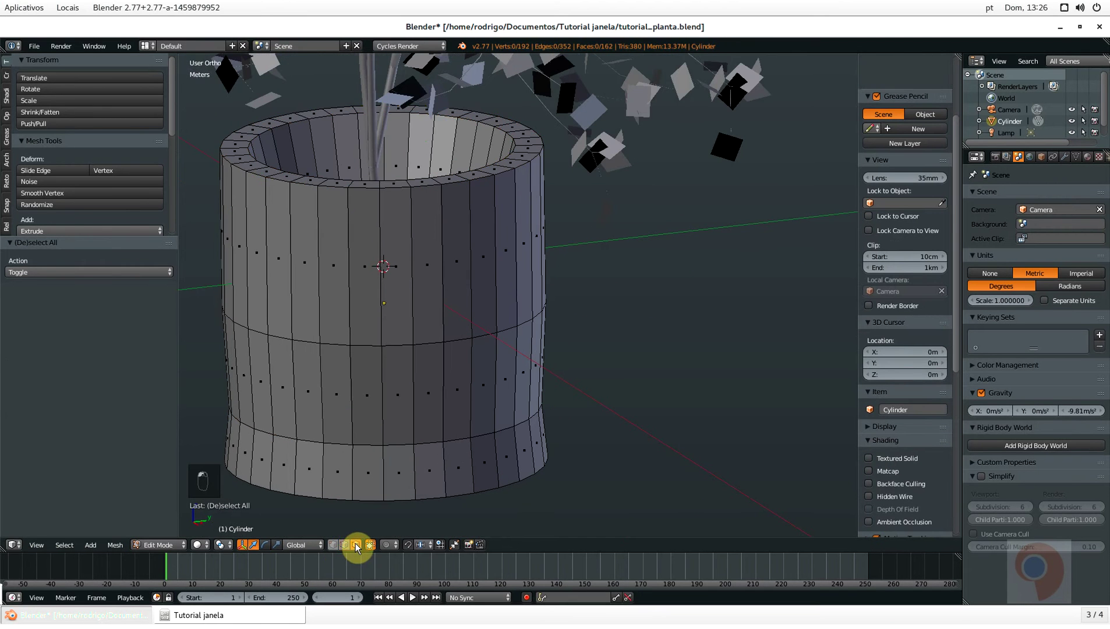
right_click(350, 185, "alt")
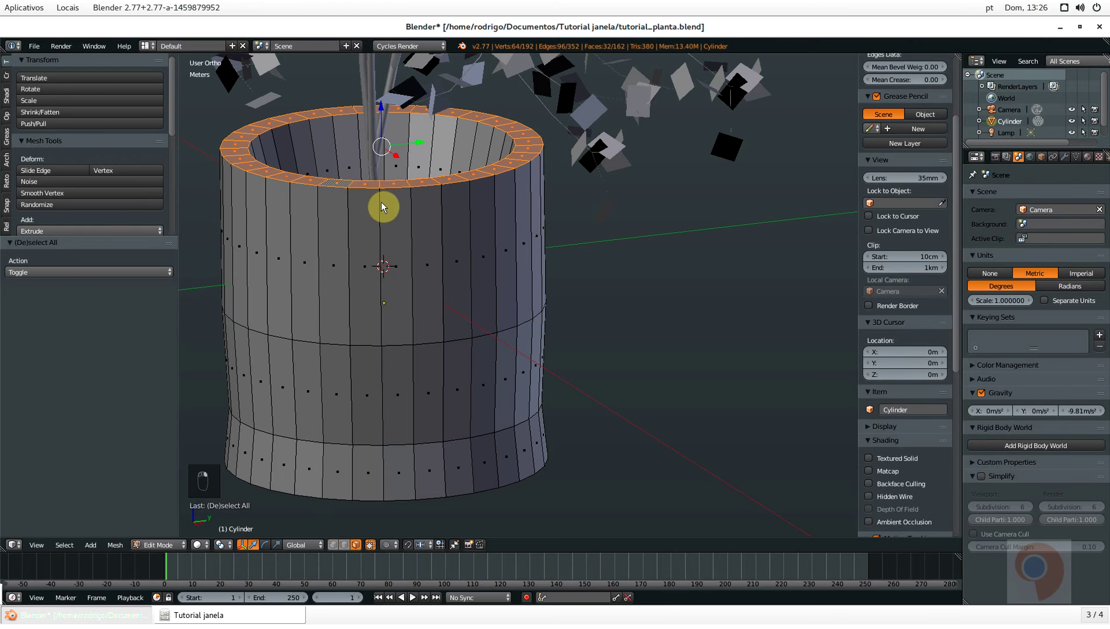
key("s")
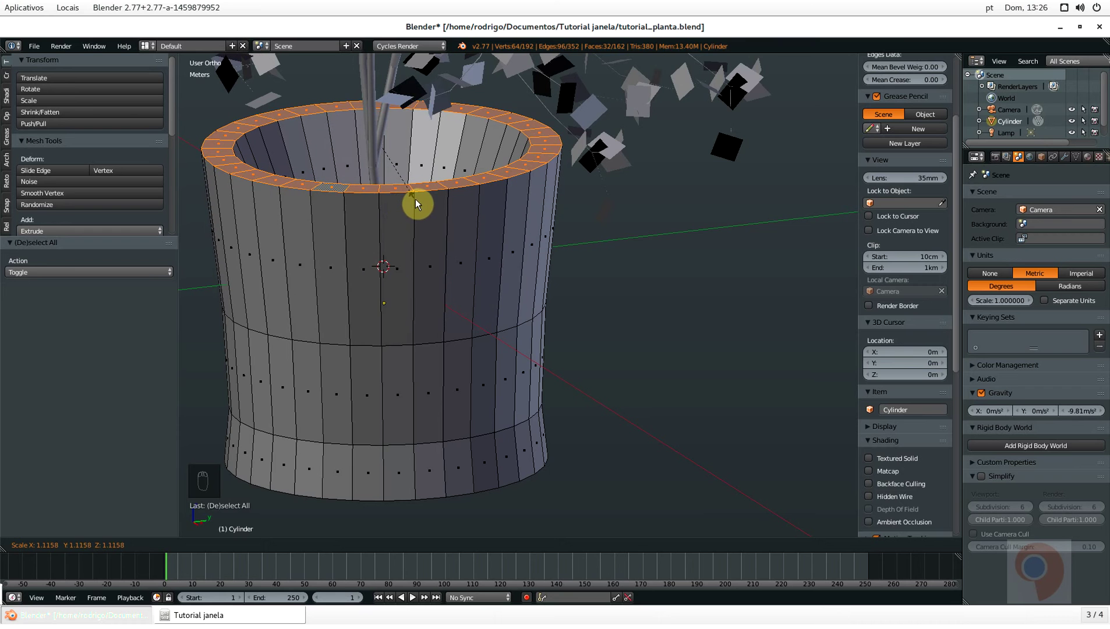
left_click(415, 199)
Return the pot to Object Mode and apply smooth shading to it
scroll(416, 199, "down", 7)
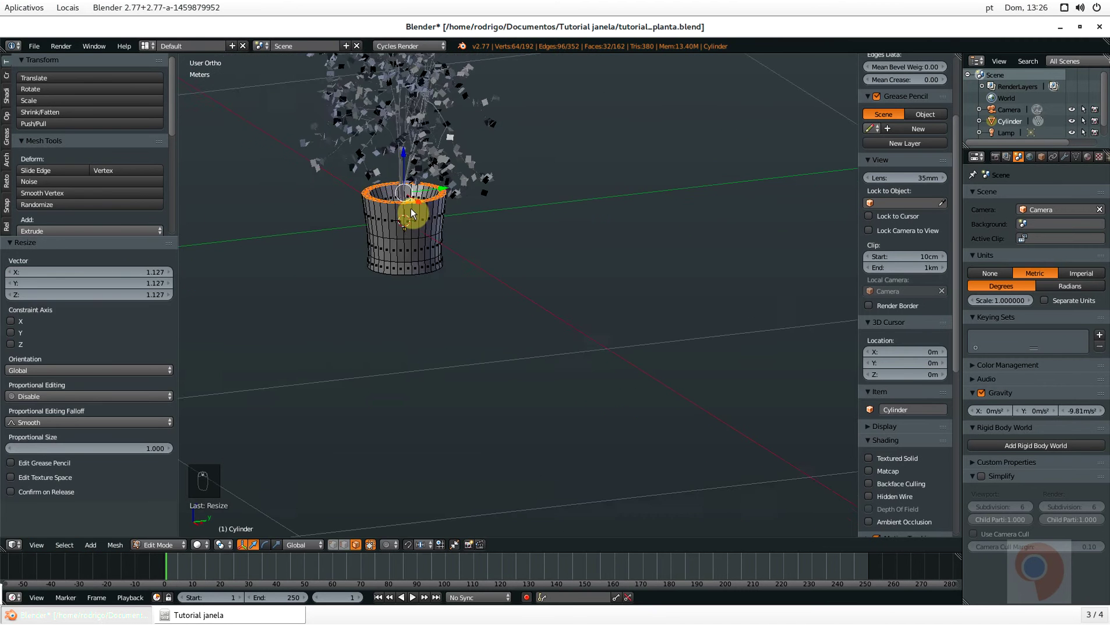
middle_click_drag(417, 202, 404, 266, "shift")
scroll(408, 270, "up", 4)
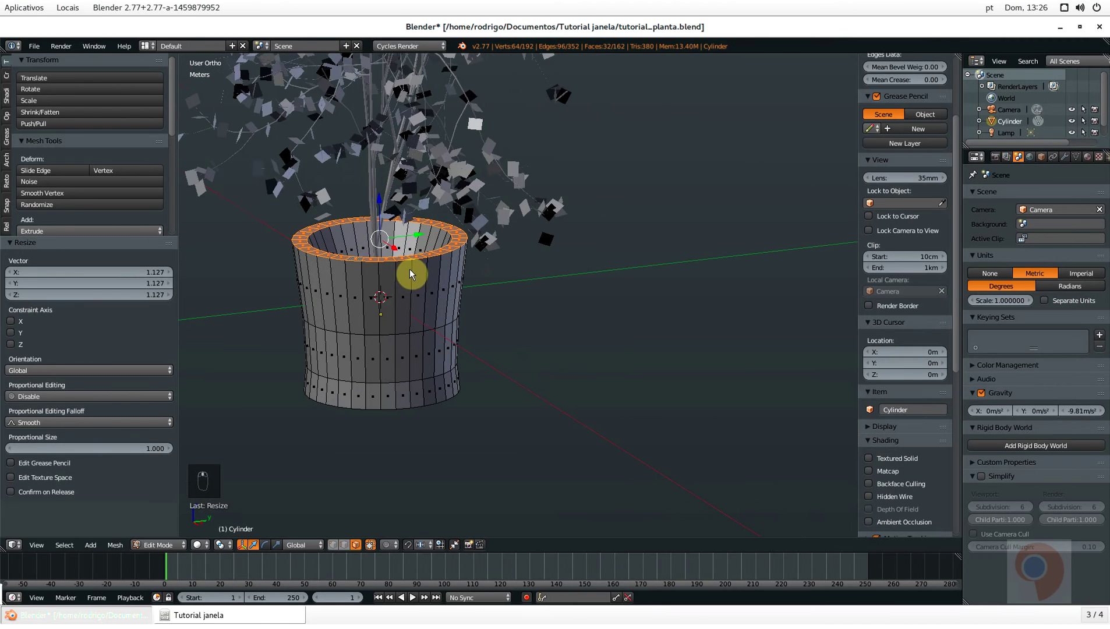
scroll(398, 289, "down", 1)
scroll(396, 295, "up", 3)
key("Tab")
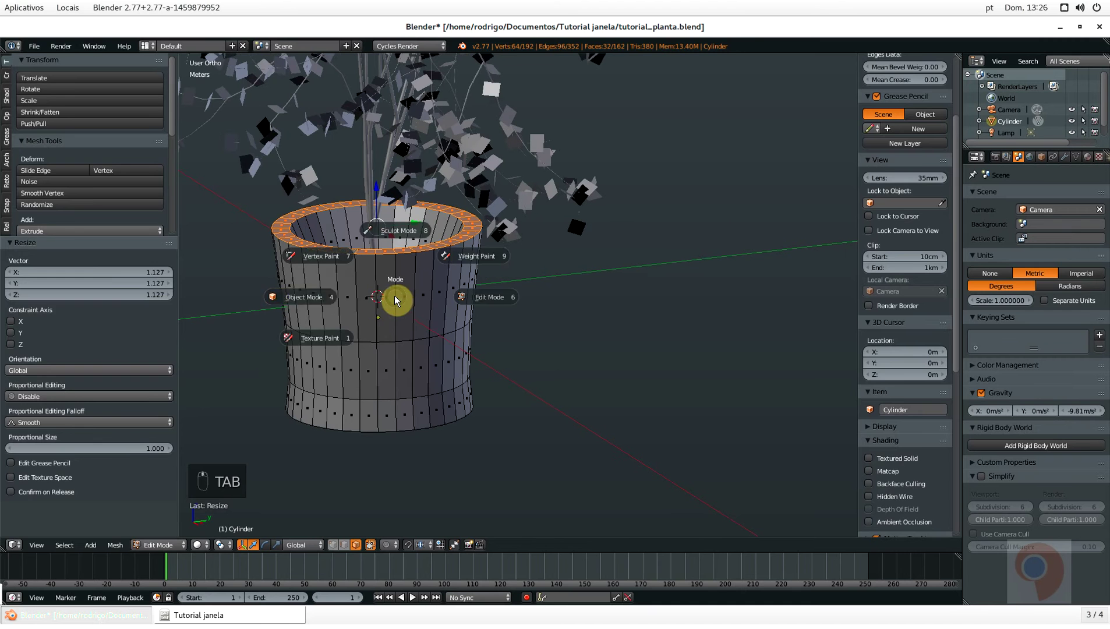
left_click(329, 297)
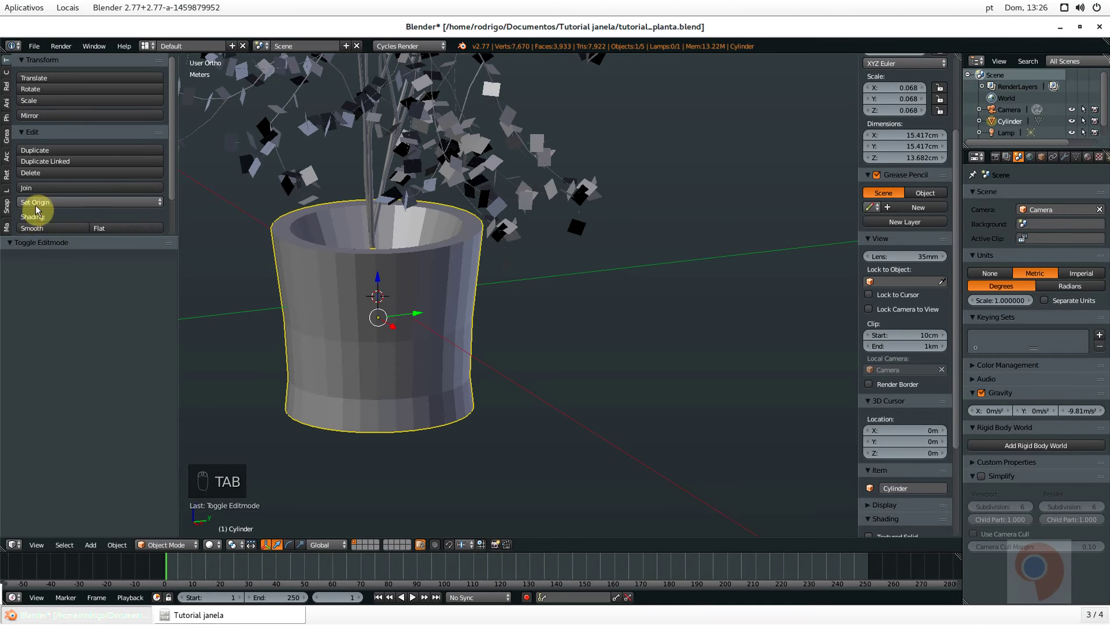
left_click(50, 227)
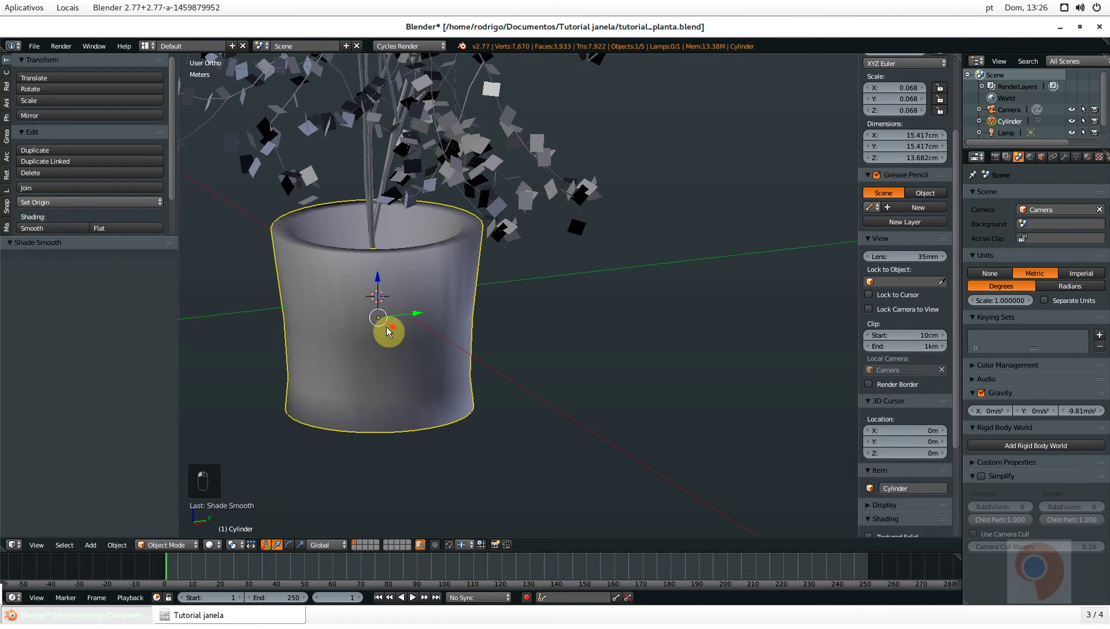
Add a Subdivision Surface modifier to the pot and, in Edit Mode, make the editing cage follow the modifier result
left_click(1064, 156)
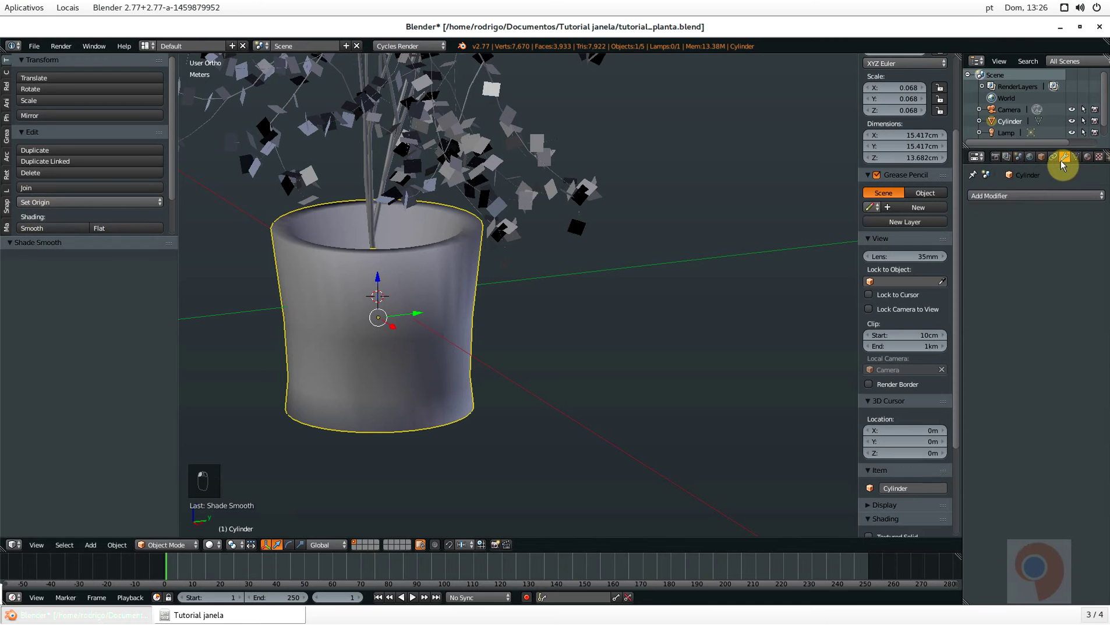
left_click(1006, 197)
left_click(891, 388)
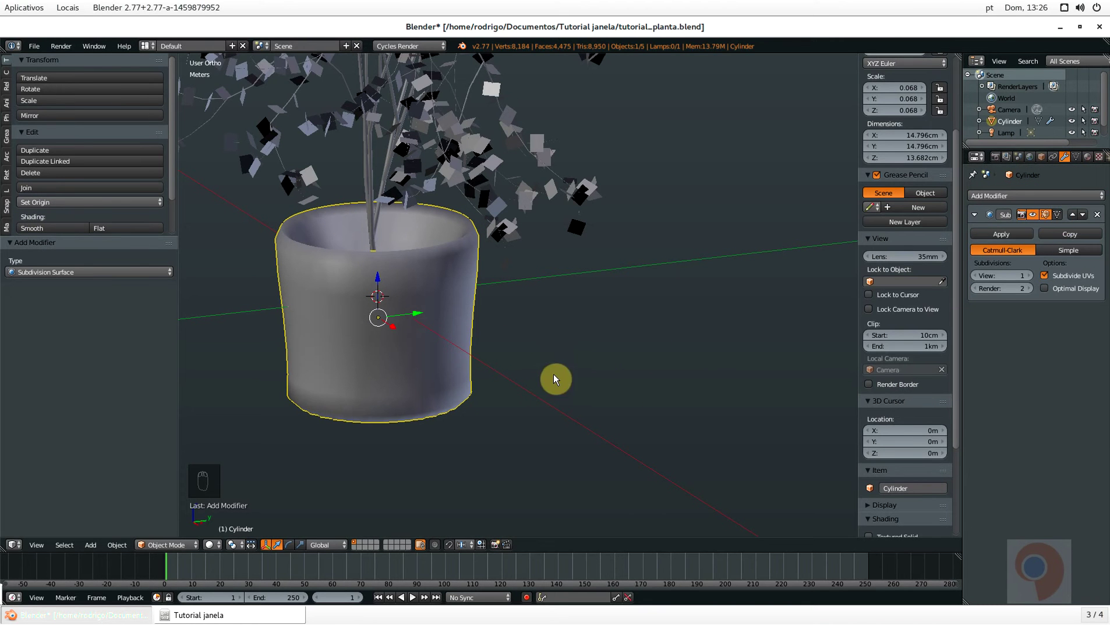
key("Tab")
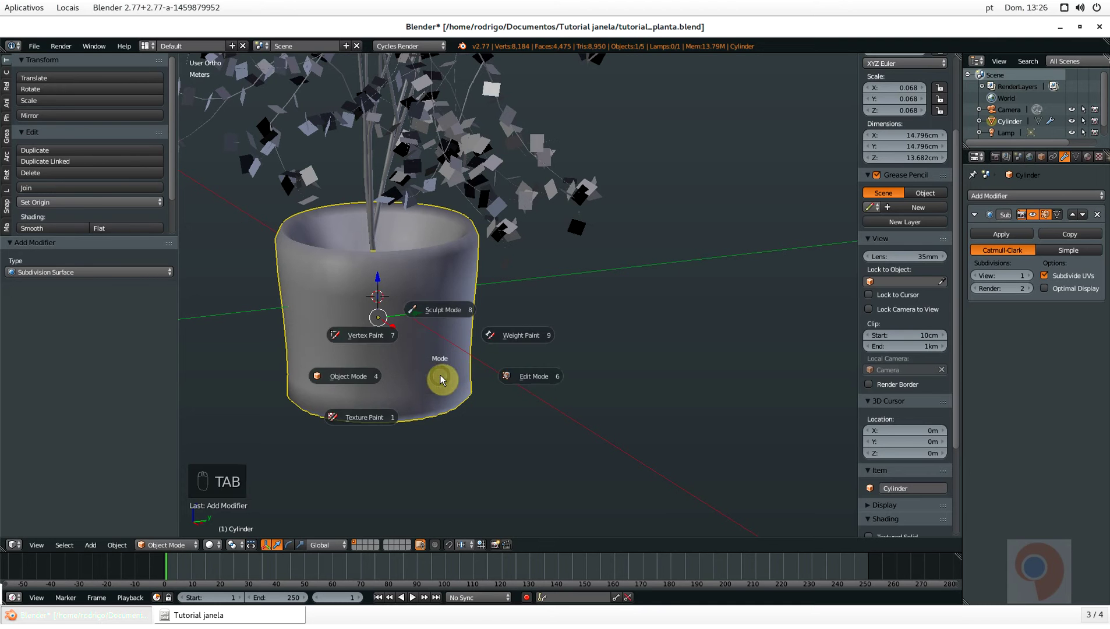
left_click(534, 377)
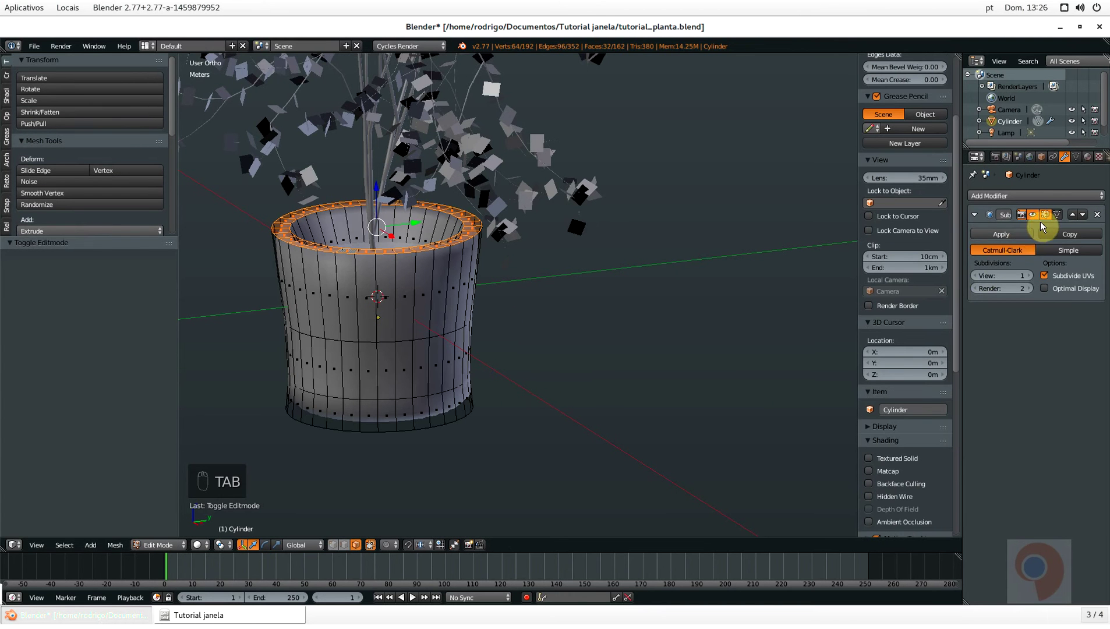
left_click(1058, 215)
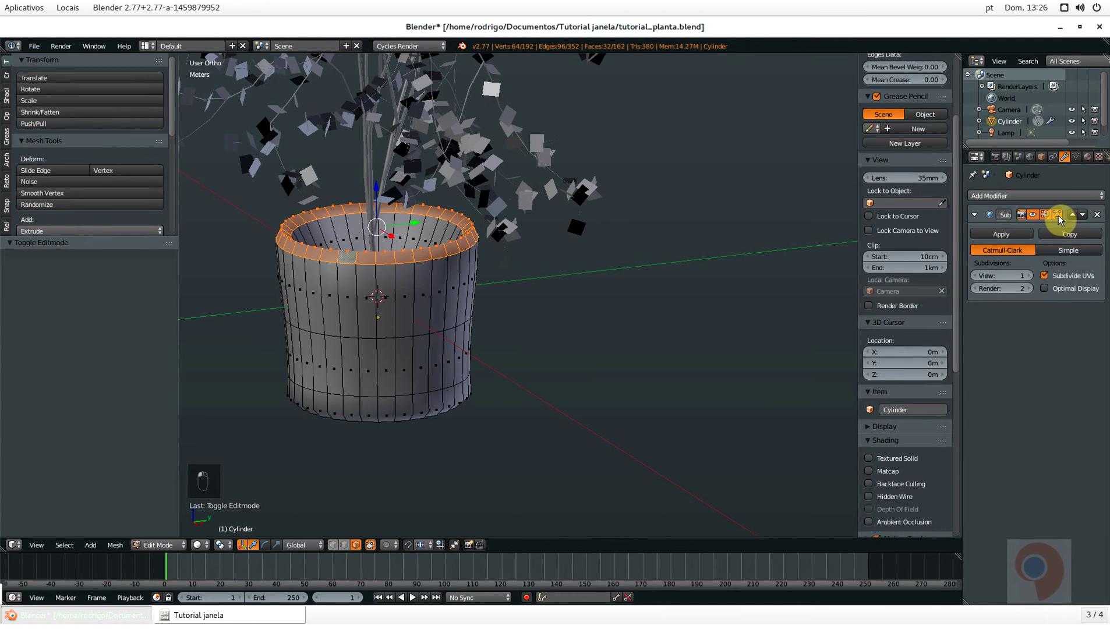
Add two loop cuts to the pot's inner wall, one slid fully up to the rim (factor 1.000) and one fully down to the floor (-1.000)
middle_click_drag(344, 267, 335, 280)
scroll(339, 262, "up", 5)
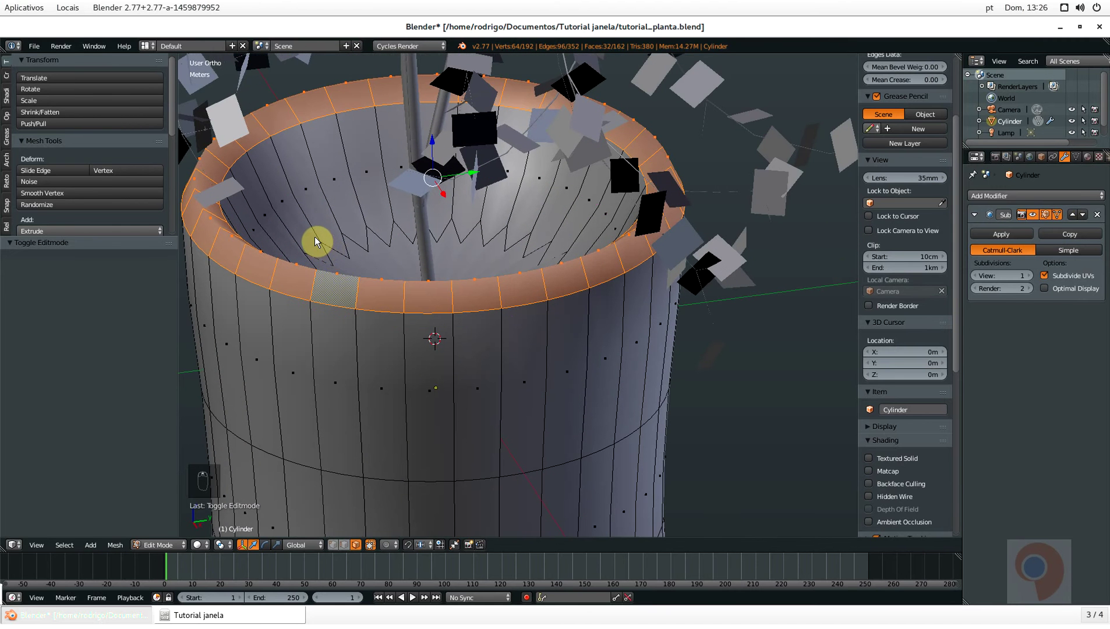
key("ctrl+r")
left_click(316, 237)
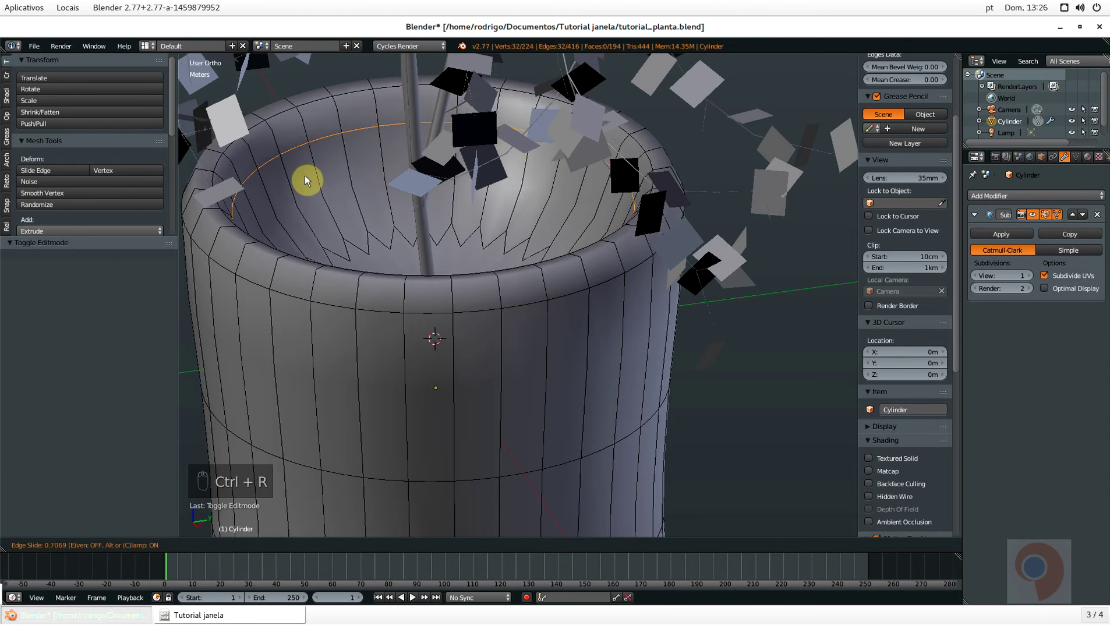
left_click(303, 154)
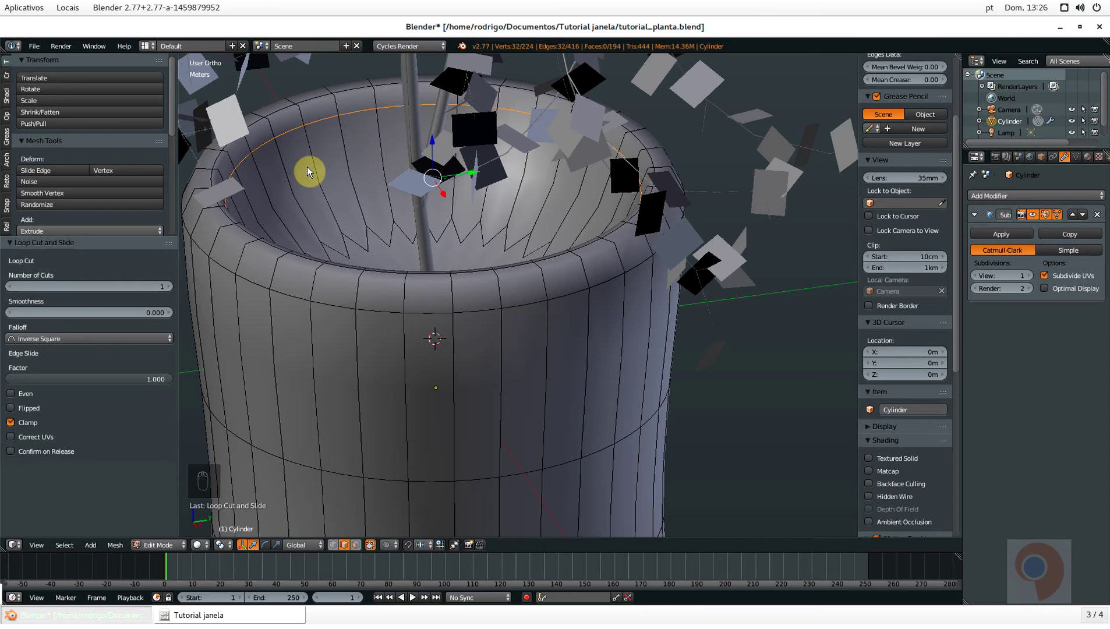
key("ctrl+r")
left_click(316, 190)
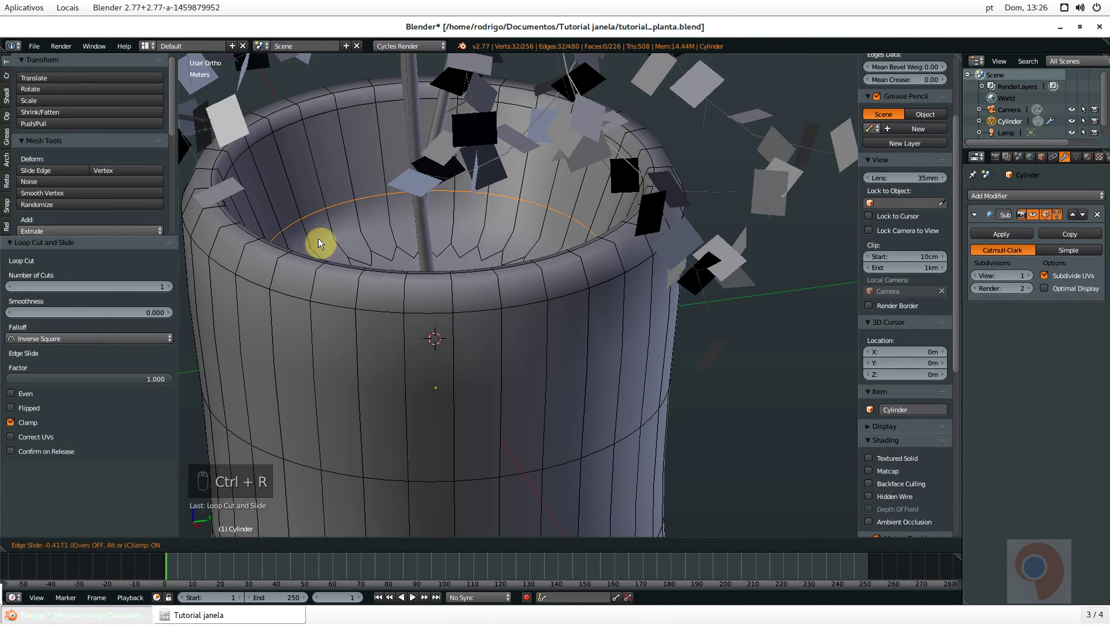
left_click(332, 291)
Select the edge loop around the middle of the pot's outer wall and scale it uniformly to about 0.823 to narrow the waist
middle_click_drag(334, 294, 377, 216)
scroll(377, 217, "up", 2)
middle_click_drag(367, 270, 364, 281)
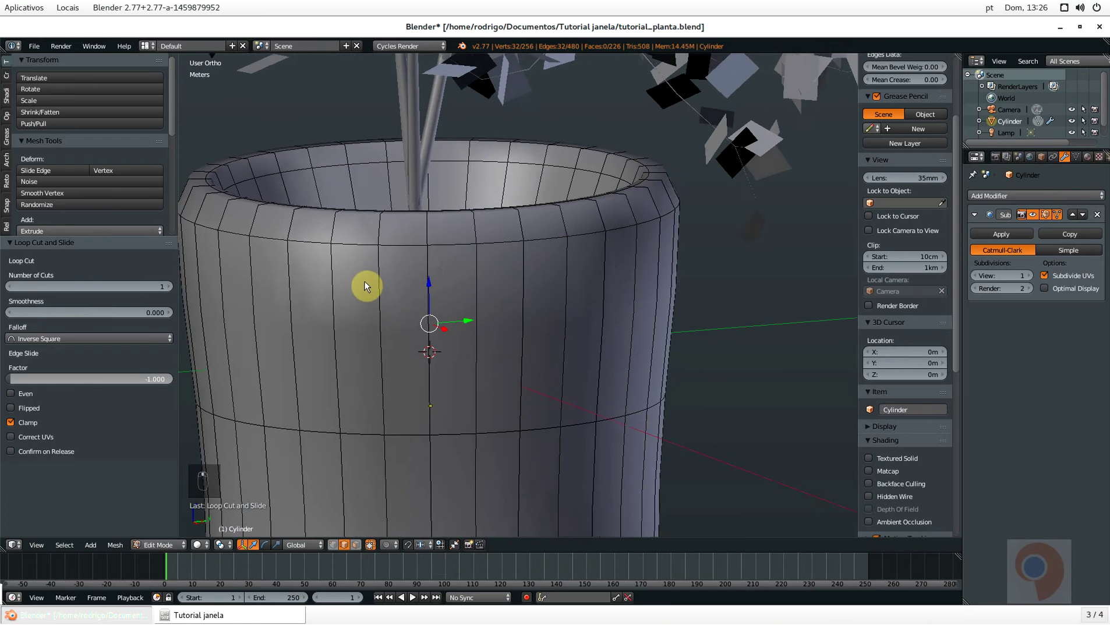
scroll(364, 303, "down", 5)
scroll(391, 364, "up", 4)
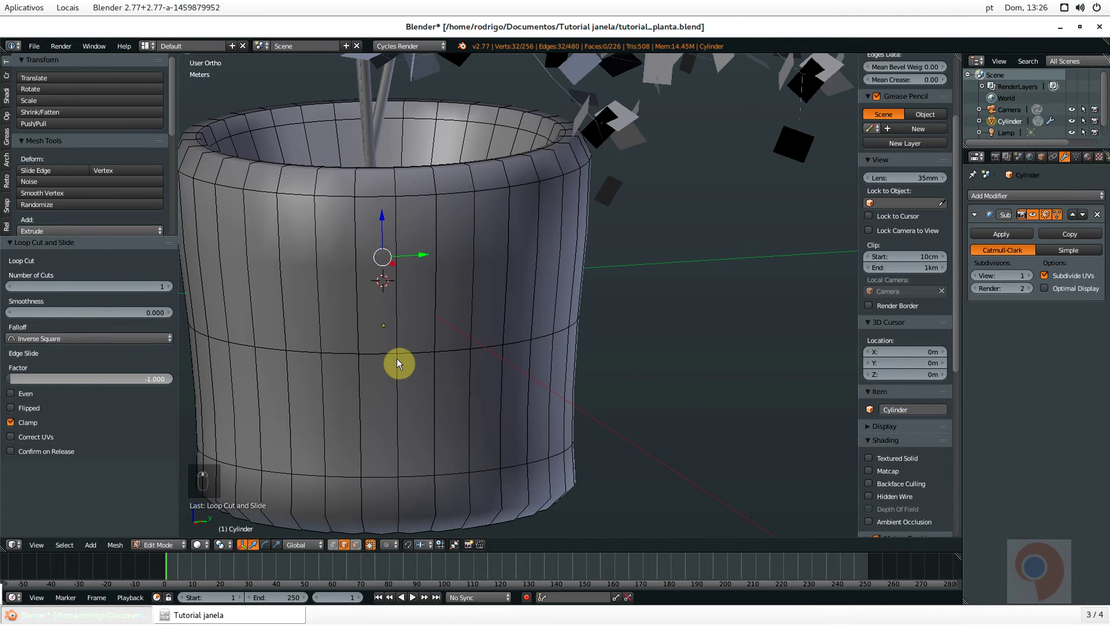
key("a")
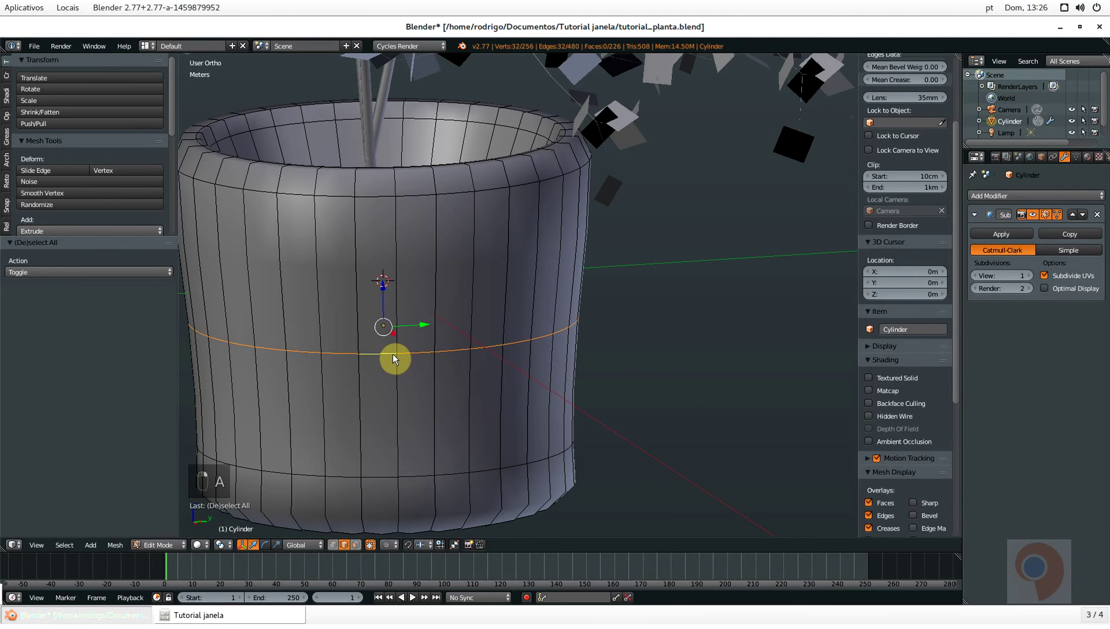
scroll(401, 355, "down", 4)
key("s")
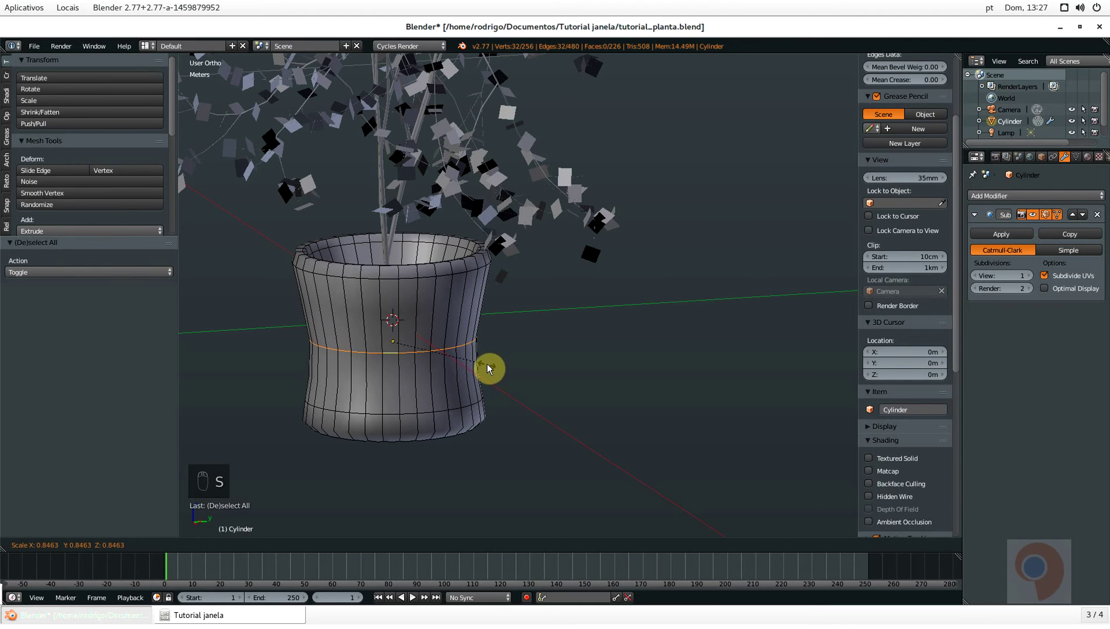
left_click(482, 365)
scroll(425, 405, "up", 3)
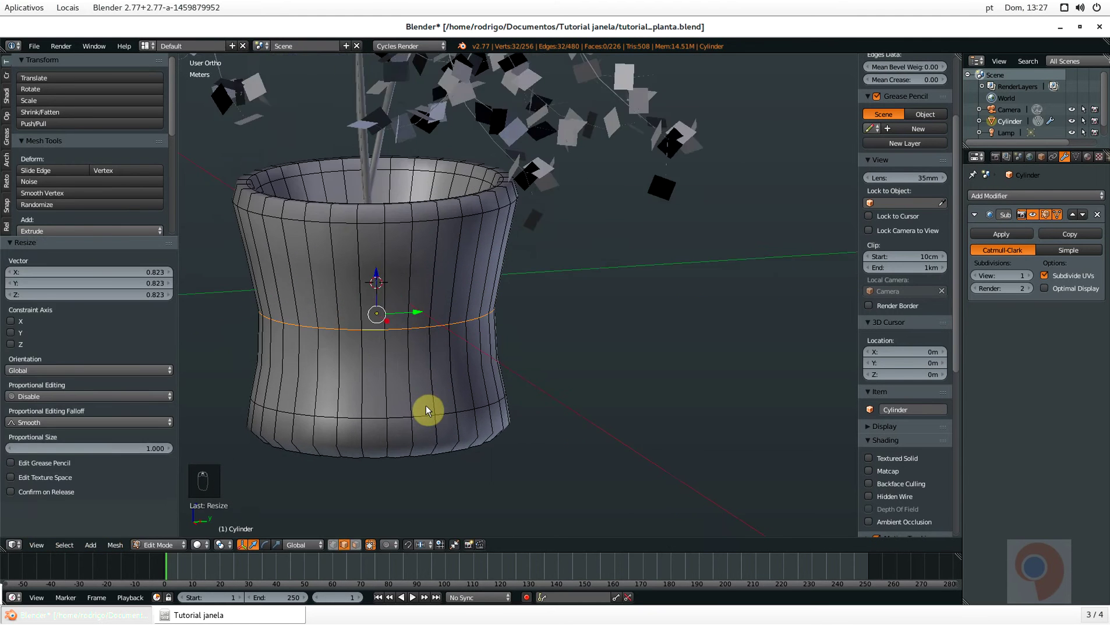
Select the edge loop near the base of the pot's outer wall and edge-slide it fully down to the bottom (factor -1.000)
key("a")
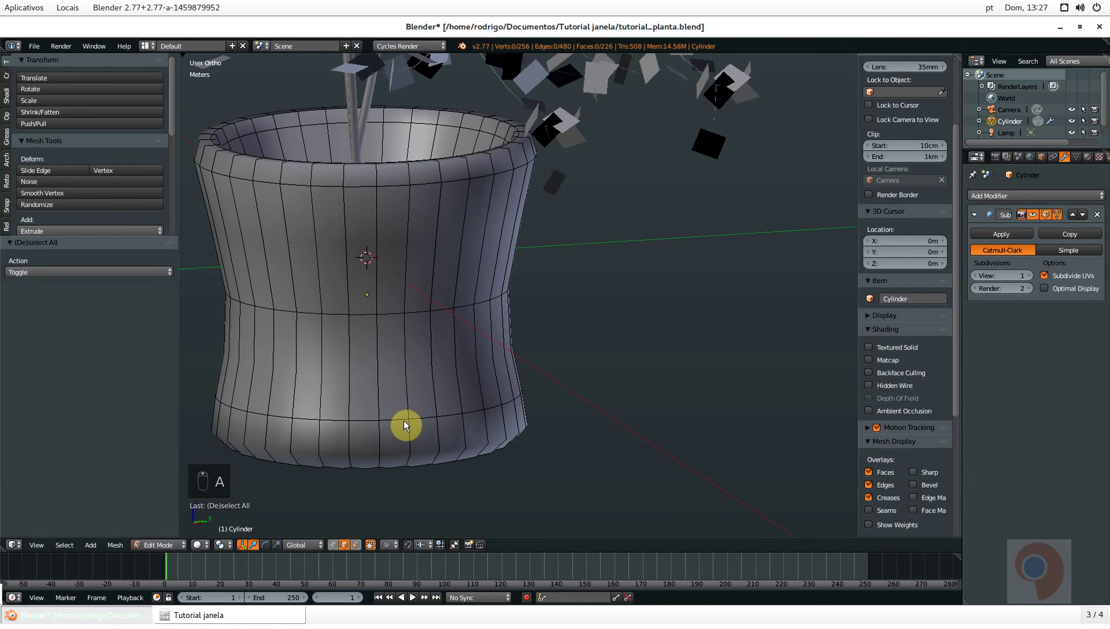
right_click(408, 418, "alt")
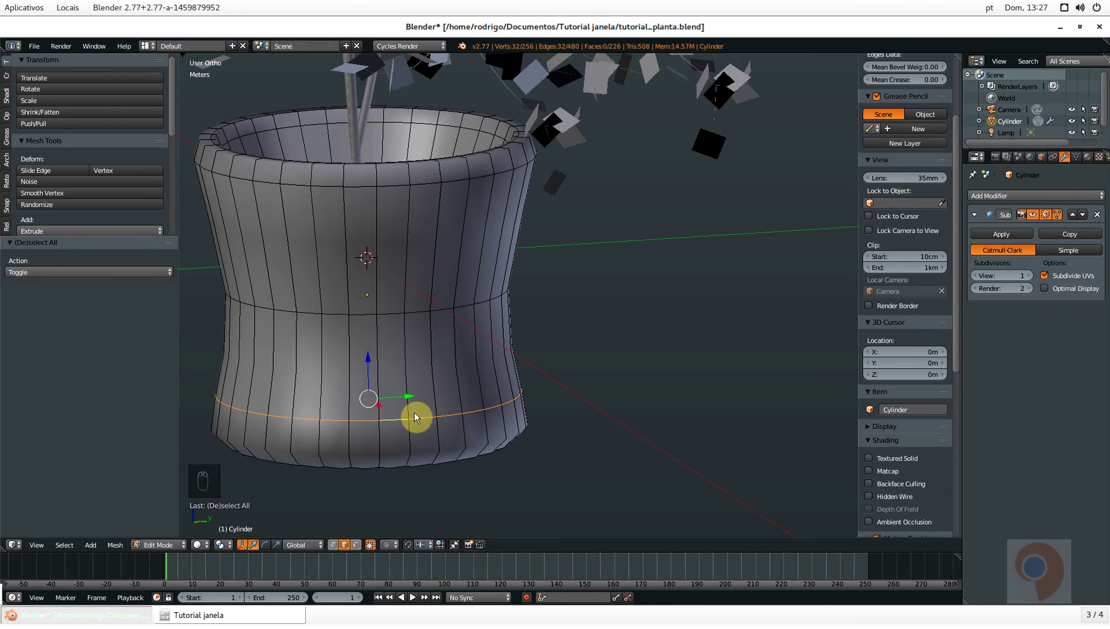
key("ctrl+e")
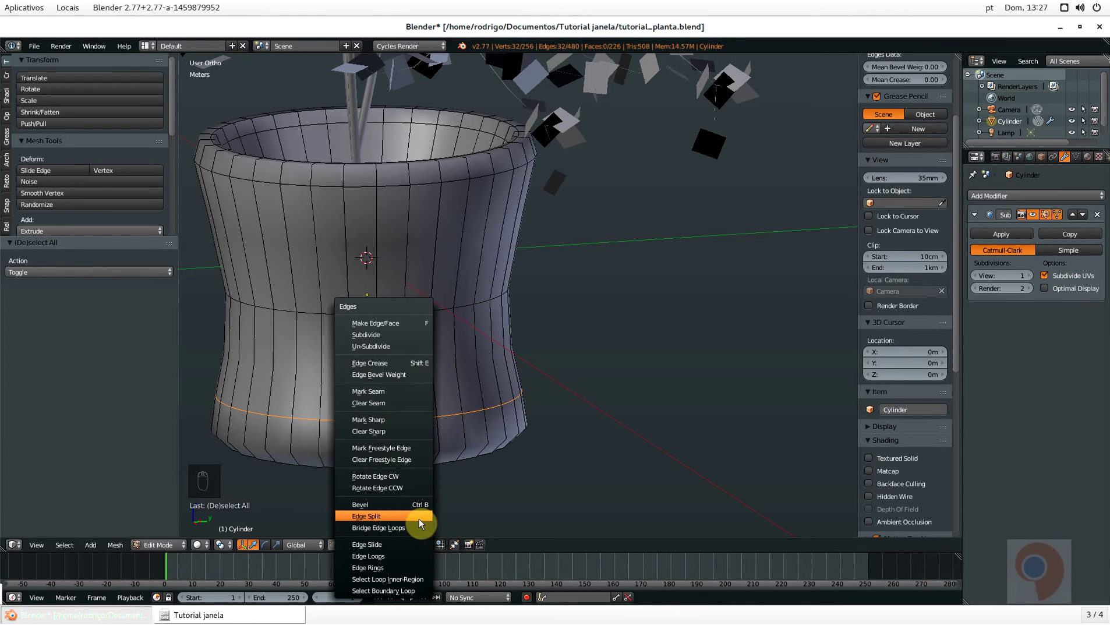
left_click(412, 542)
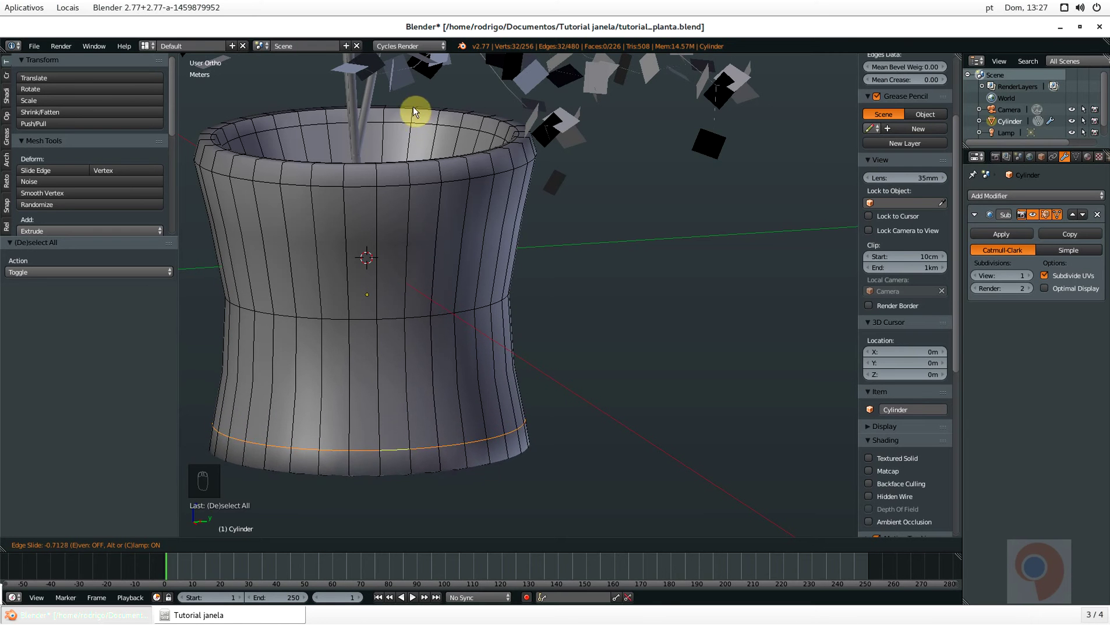
left_click(412, 154)
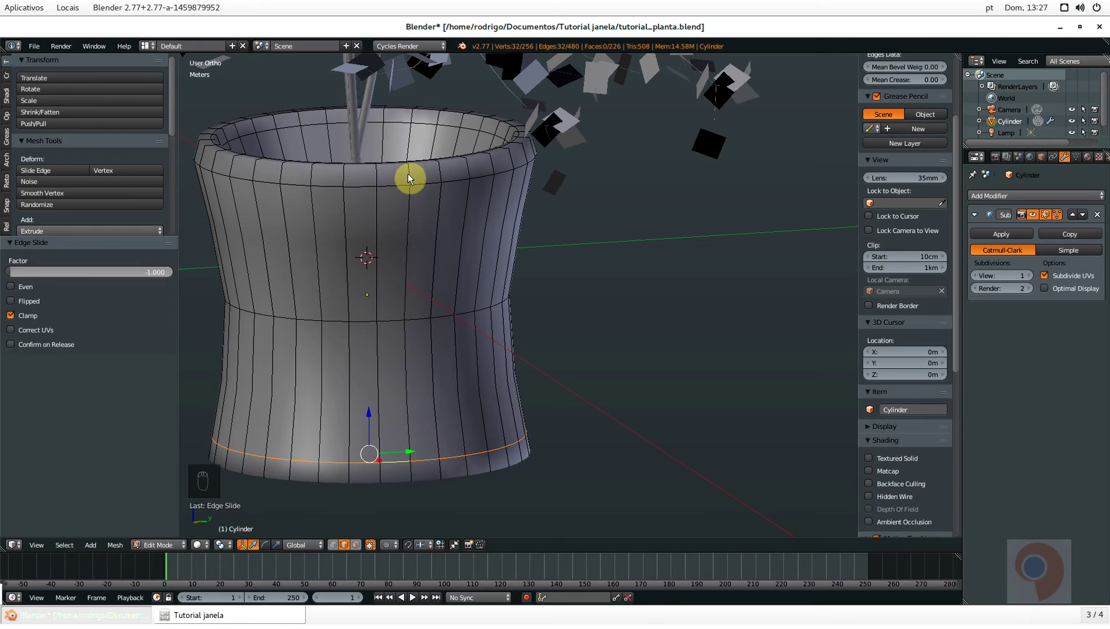
Add a loop cut around the pot's lower outer wall at a slide factor of about -0.216 and scale it uniformly to about 0.918
key("ctrl+r")
left_click(368, 406)
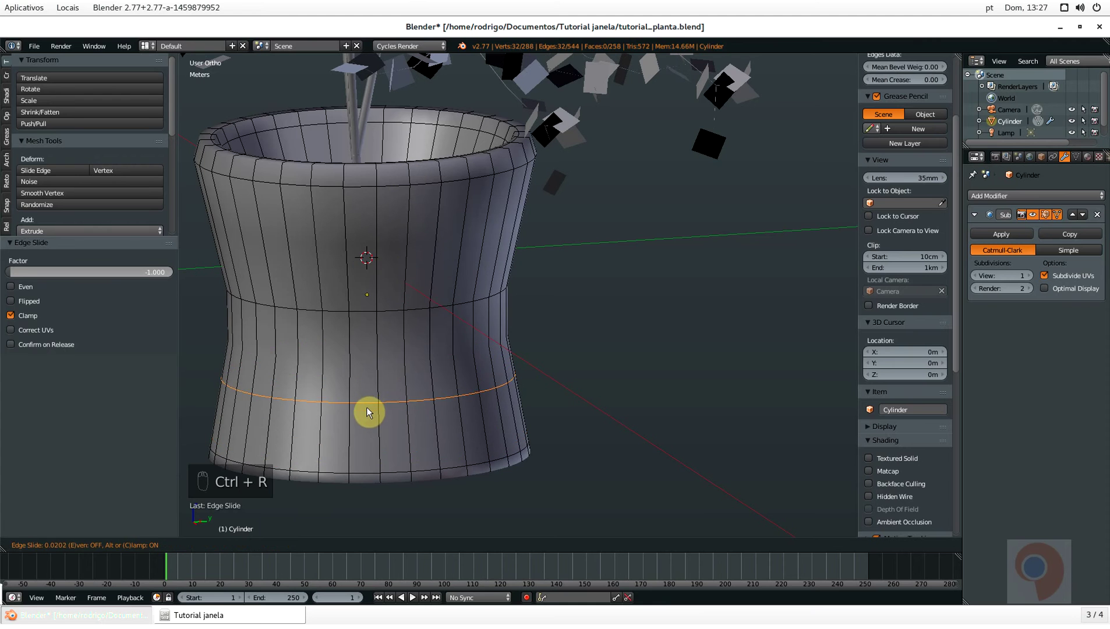
left_click(364, 390)
key("s")
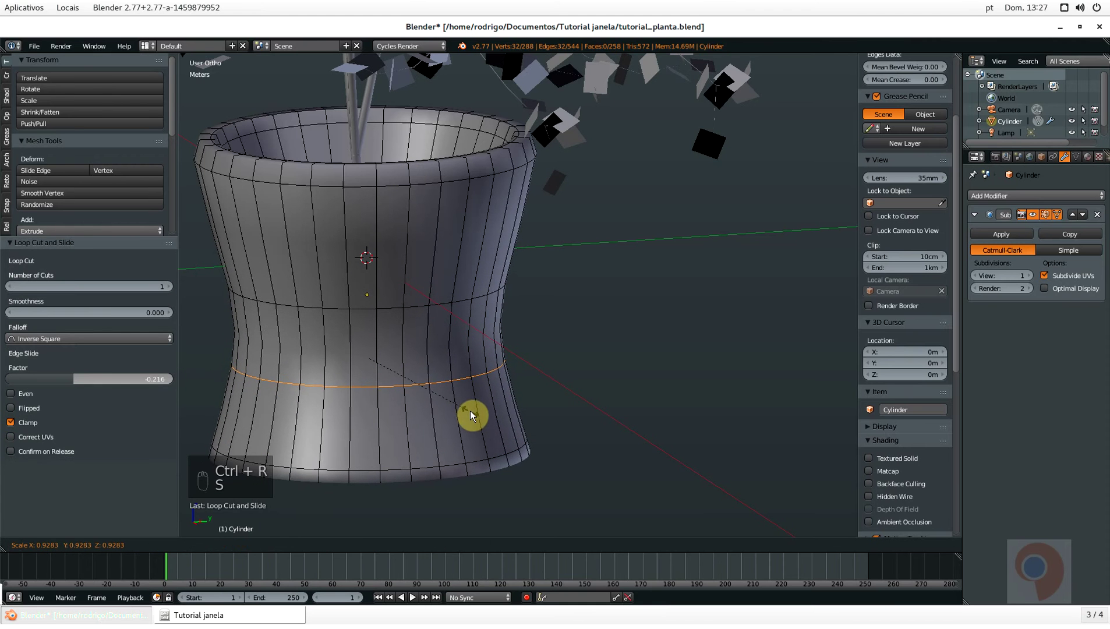
left_click(469, 409)
scroll(362, 469, "up", 2)
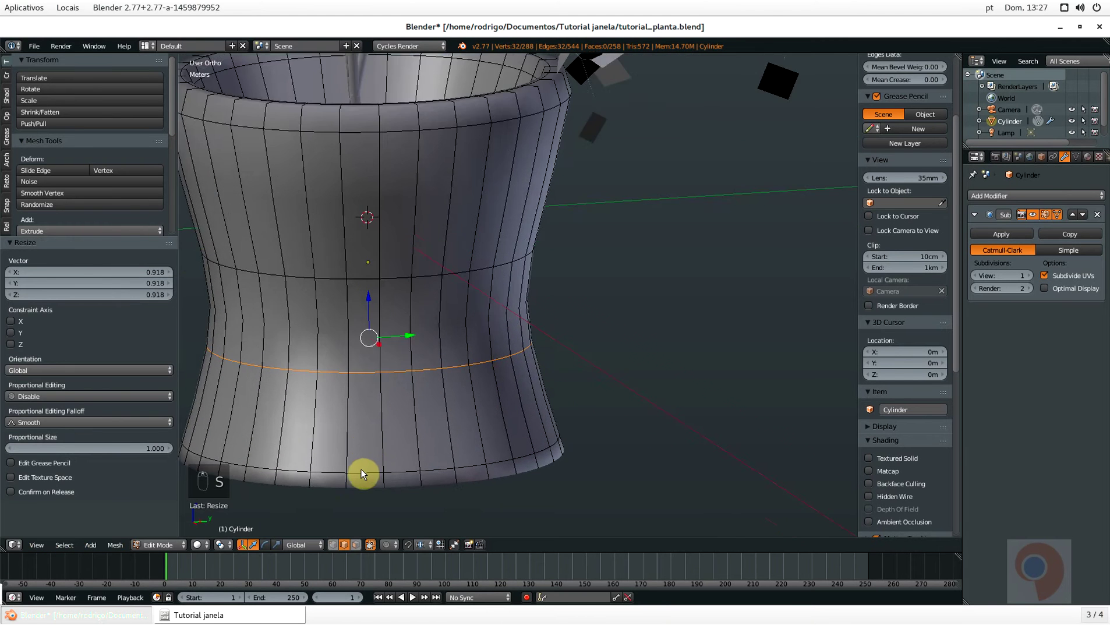
scroll(363, 466, "down", 3)
Try to extrude the face loop around the pot's outer rim along its vertex normals
key("a")
scroll(388, 335, "up", 1)
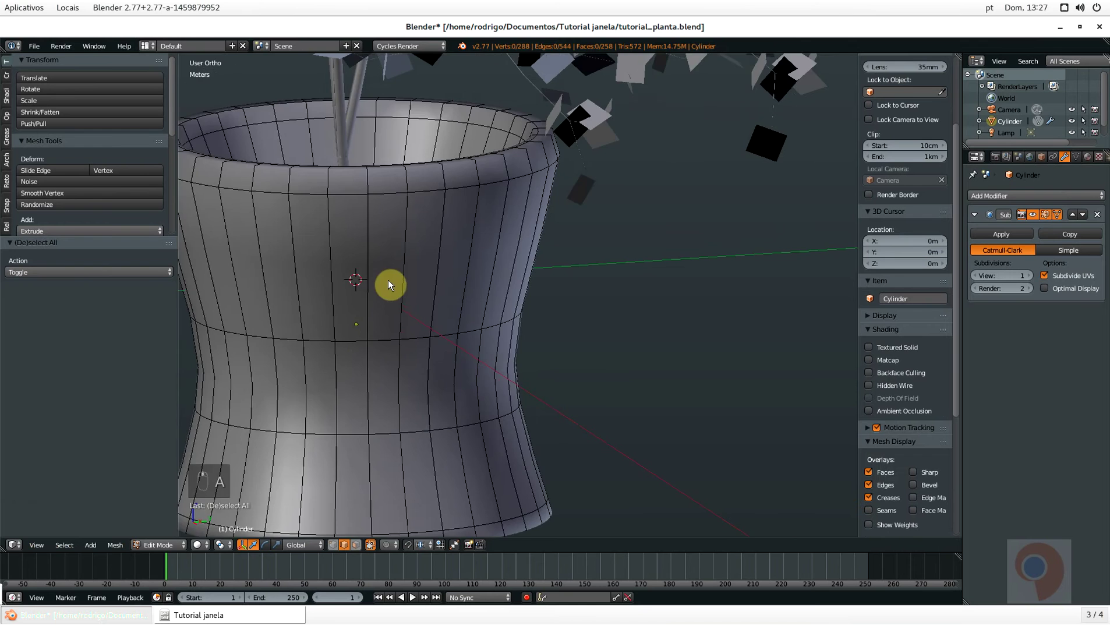
scroll(386, 248, "down", 3)
scroll(374, 291, "up", 4)
scroll(369, 273, "down", 1)
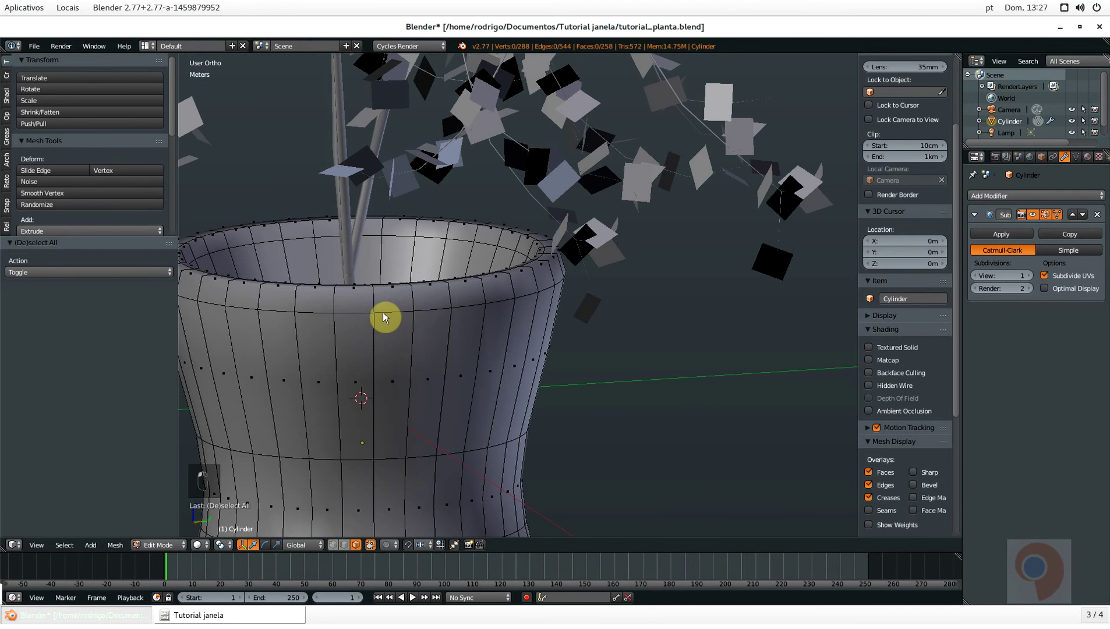
right_click(373, 296, "alt")
scroll(373, 296, "down", 2)
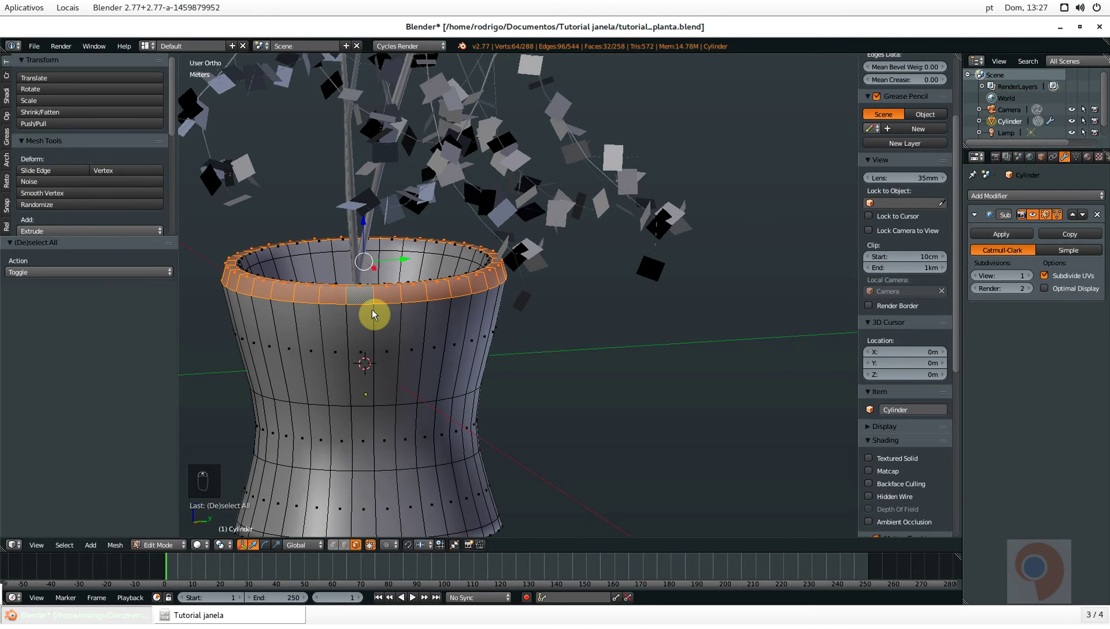
key("alt+e")
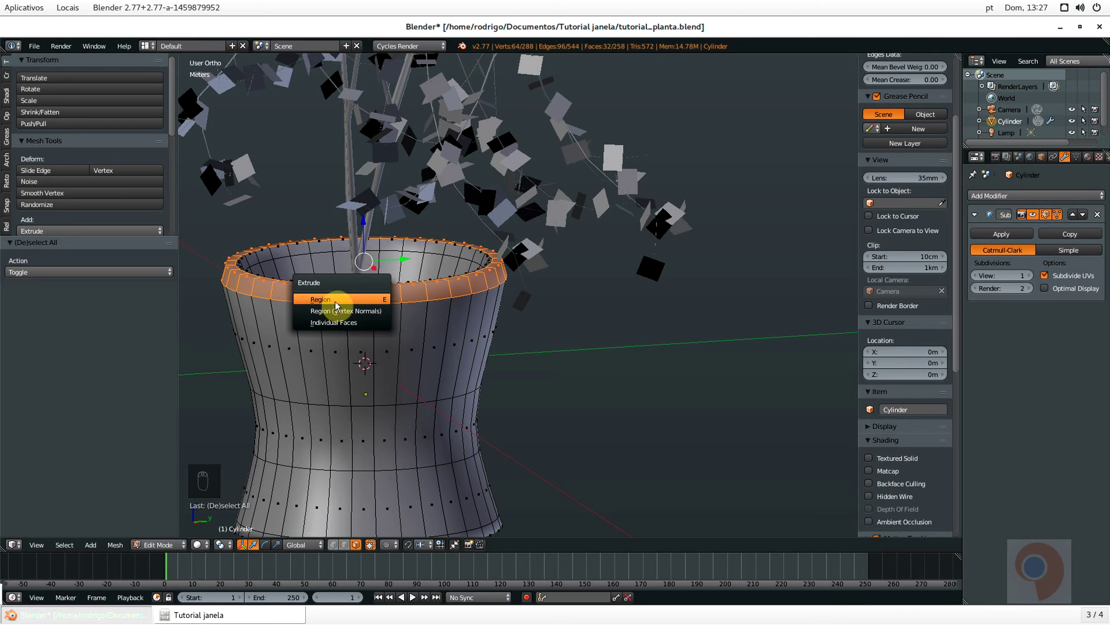
left_click(373, 311)
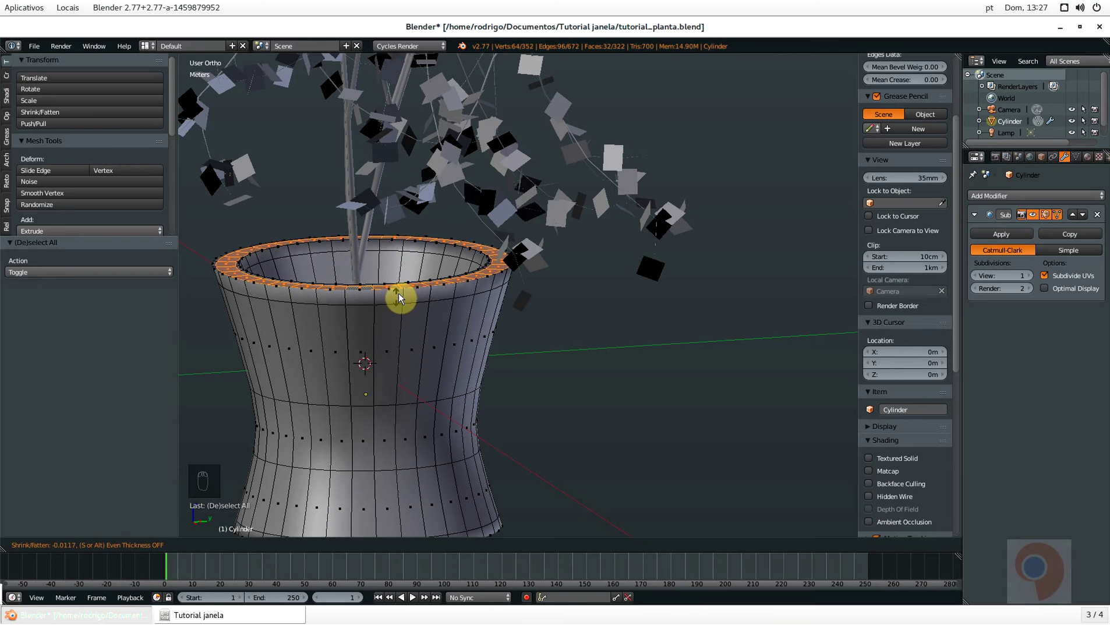
left_click(419, 247)
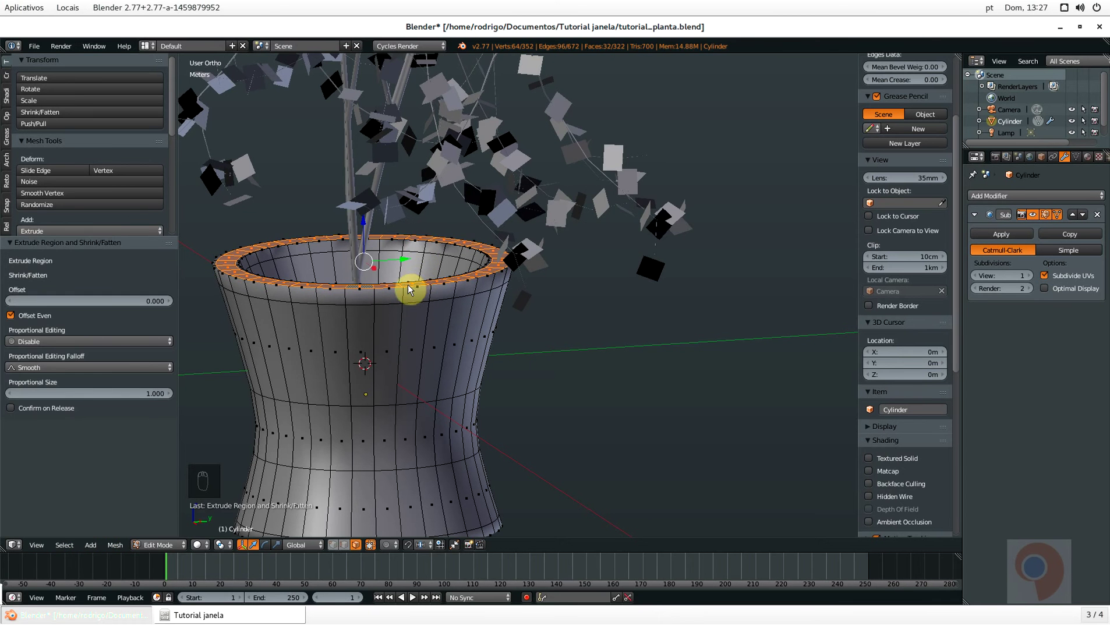
Undo the rim extrusion and the selection of the rim's face loop
key("ctrl+z")
scroll(402, 286, "up", 6)
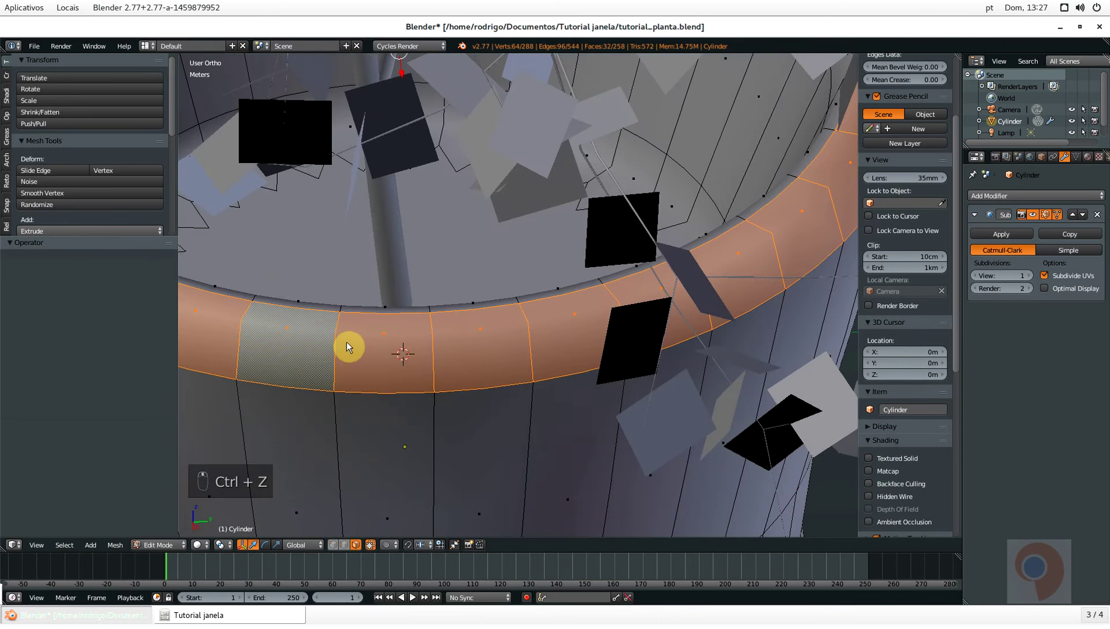
scroll(337, 342, "down", 6)
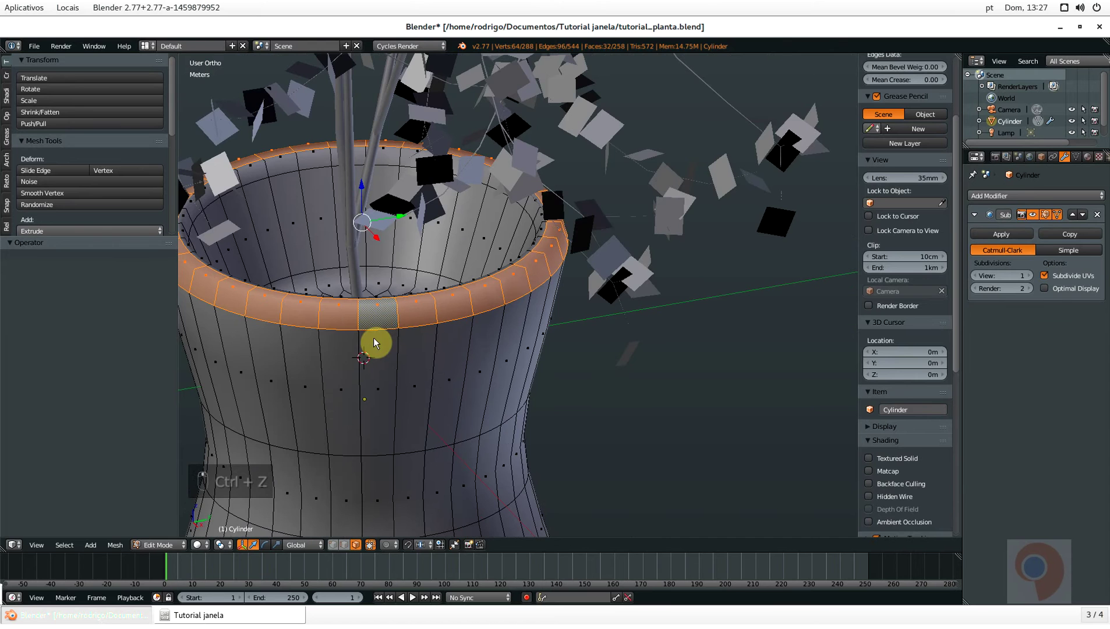
scroll(373, 344, "up", 3)
key("ctrl+z")
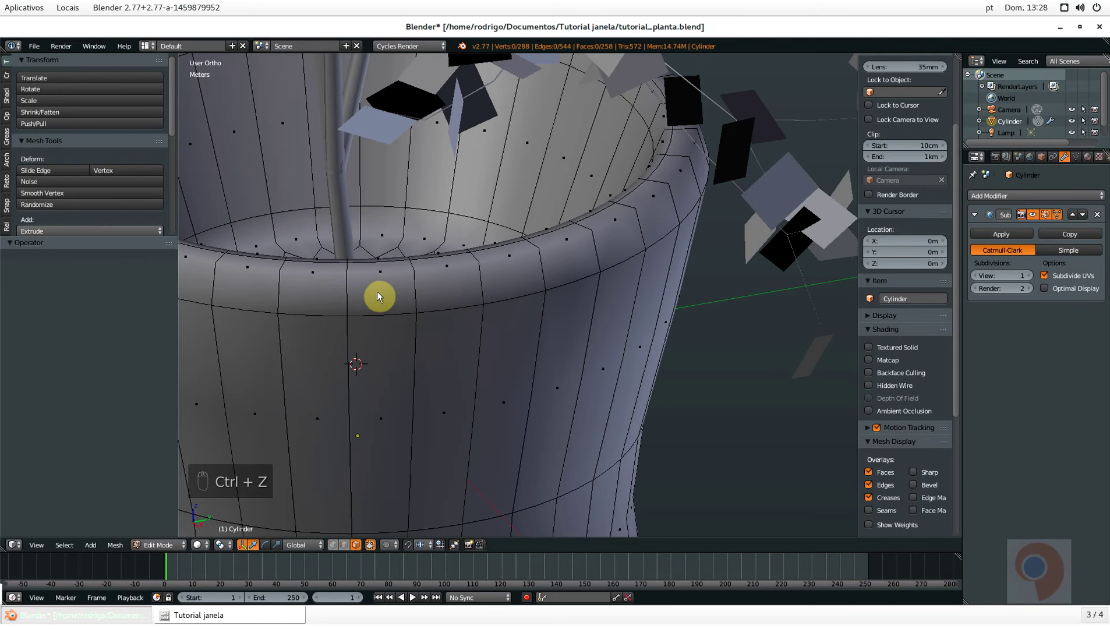
Add a loop cut around the pot's rim and slide it fully toward the outer edge (factor 1.000)
key("ctrl+r")
left_click(414, 273)
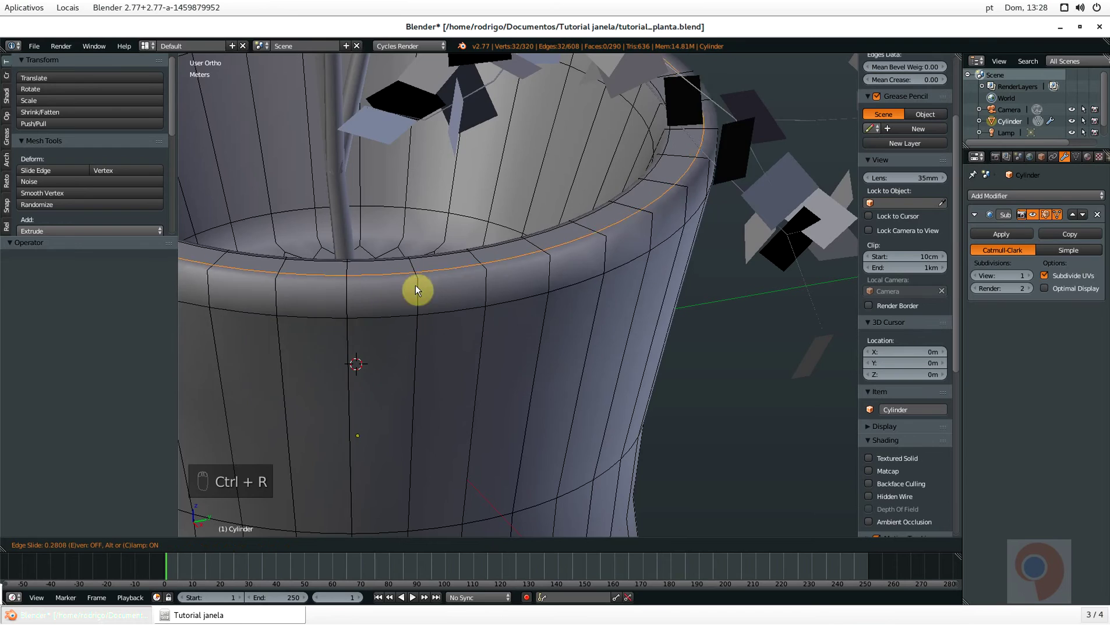
left_click(419, 299)
scroll(418, 300, "down", 3)
middle_click_drag(410, 297, 354, 290)
scroll(354, 290, "up", 3)
Try to extrude the narrow outer face loop of the rim along its vertex normals, and undo the extrusion
left_click(353, 546)
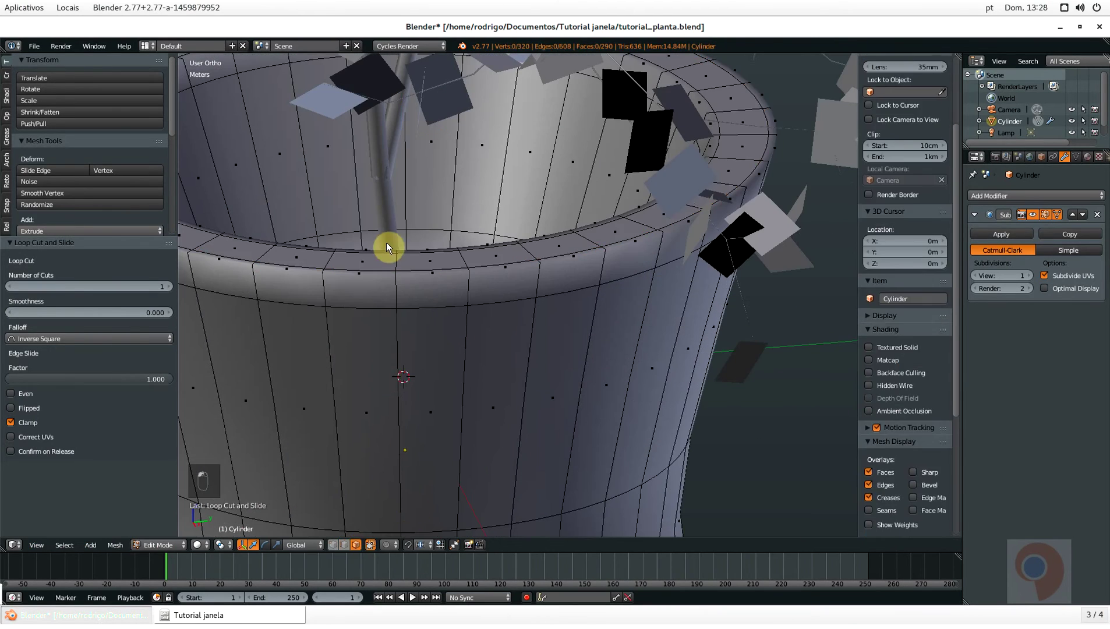
left_click(395, 286, "alt")
scroll(395, 285, "down", 3)
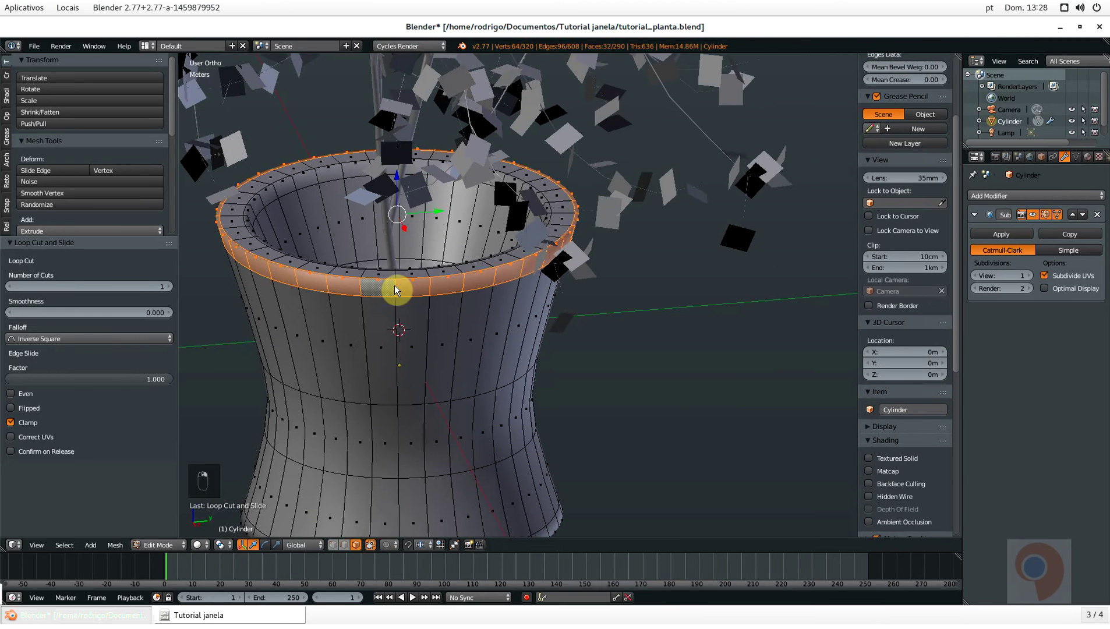
key("alt+e")
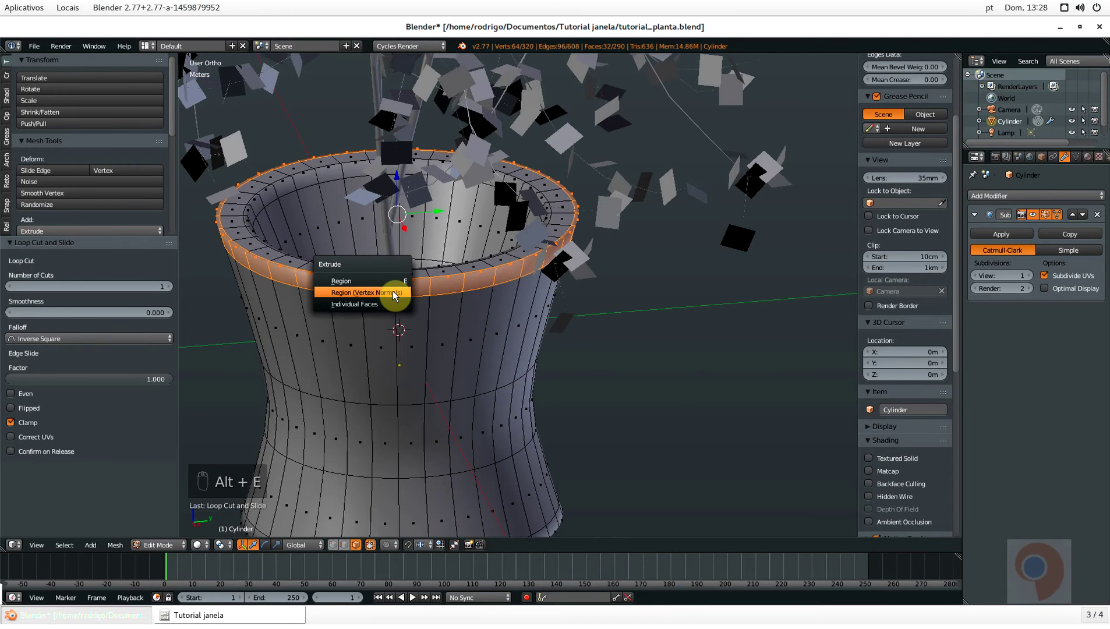
left_click(393, 291)
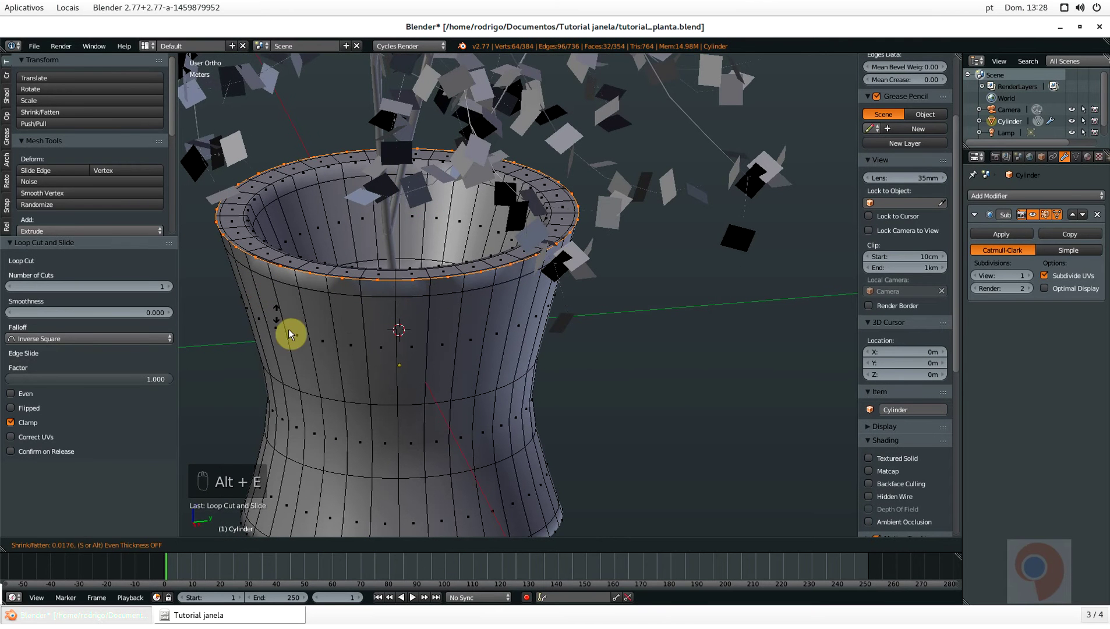
right_click(297, 299)
scroll(315, 289, "up", 1)
key("ctrl+z")
scroll(335, 301, "up", 2)
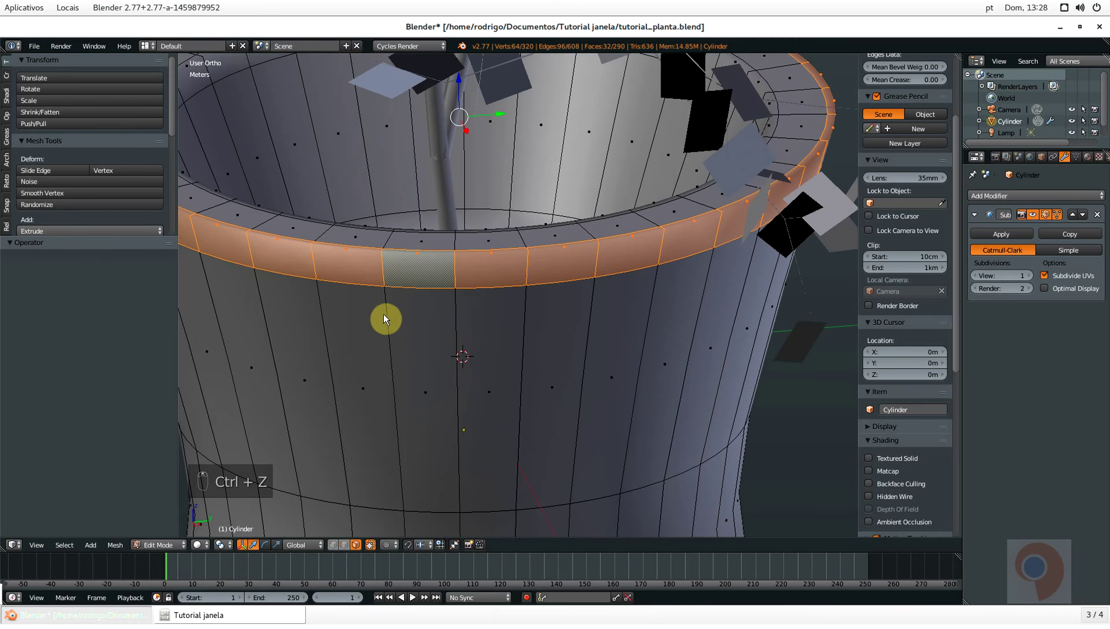
Add a loop cut around the pot's upper outer wall and slide it toward the rim to a factor of about -0.755
key("ctrl+r")
left_click(396, 314)
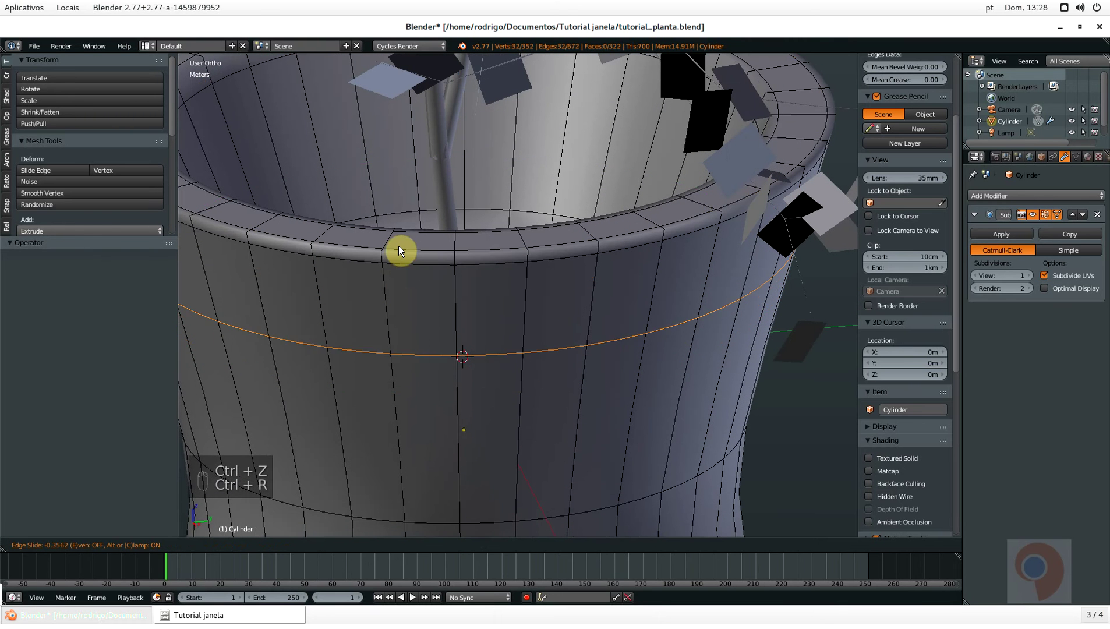
left_click(398, 210)
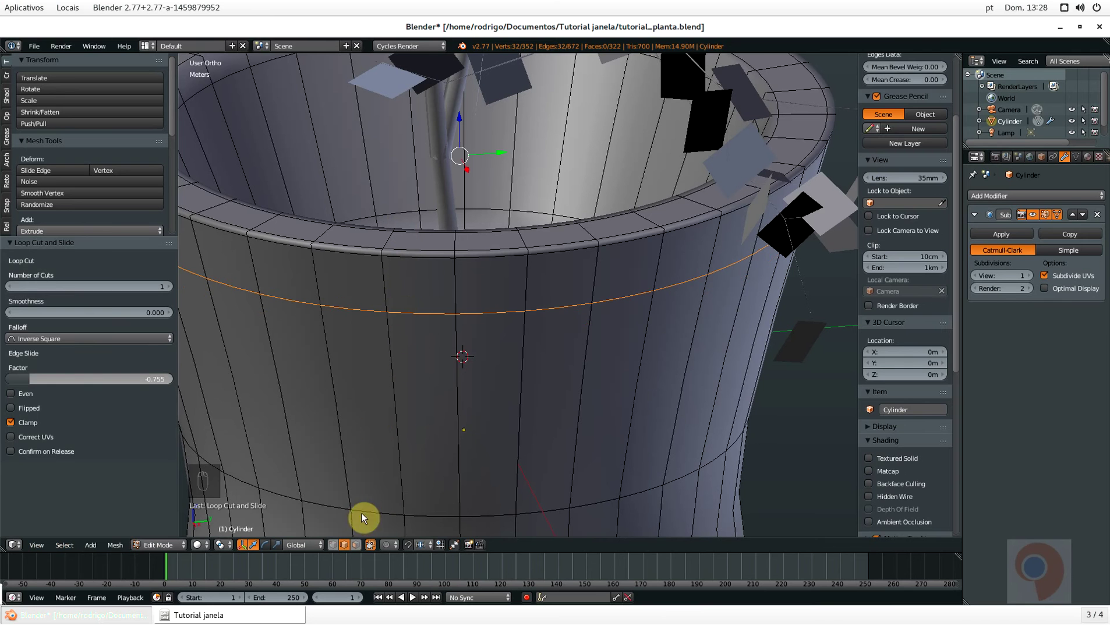
Extrude the face loop just below the pot's rim outward along its vertex normals with an offset of about -0.074 to form a lip
left_click(356, 545)
right_click(383, 281, "alt")
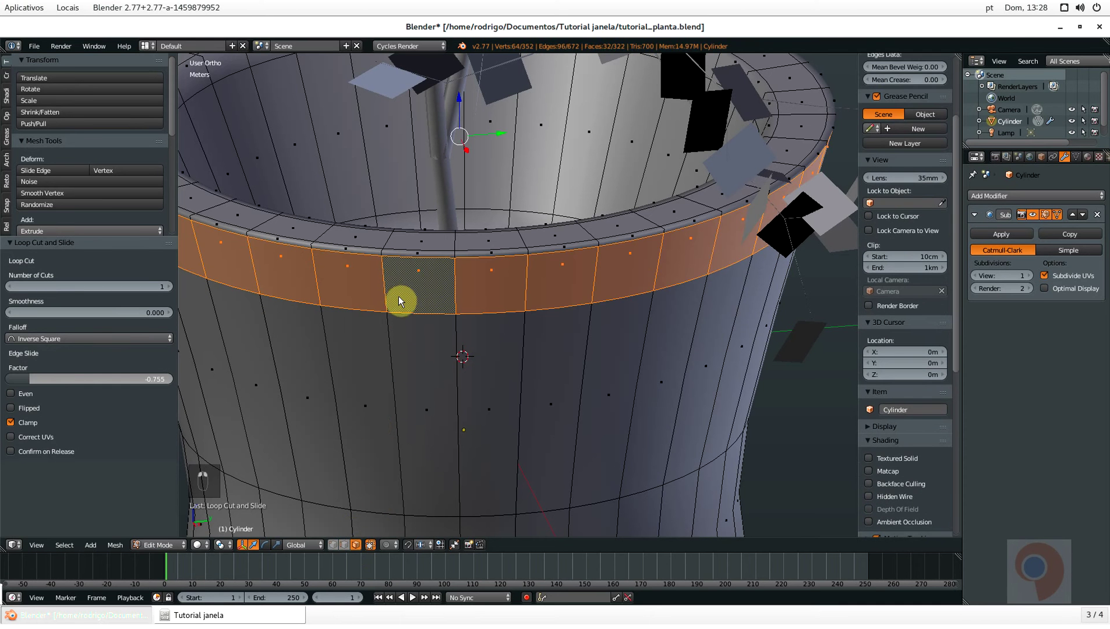
key("alt+e")
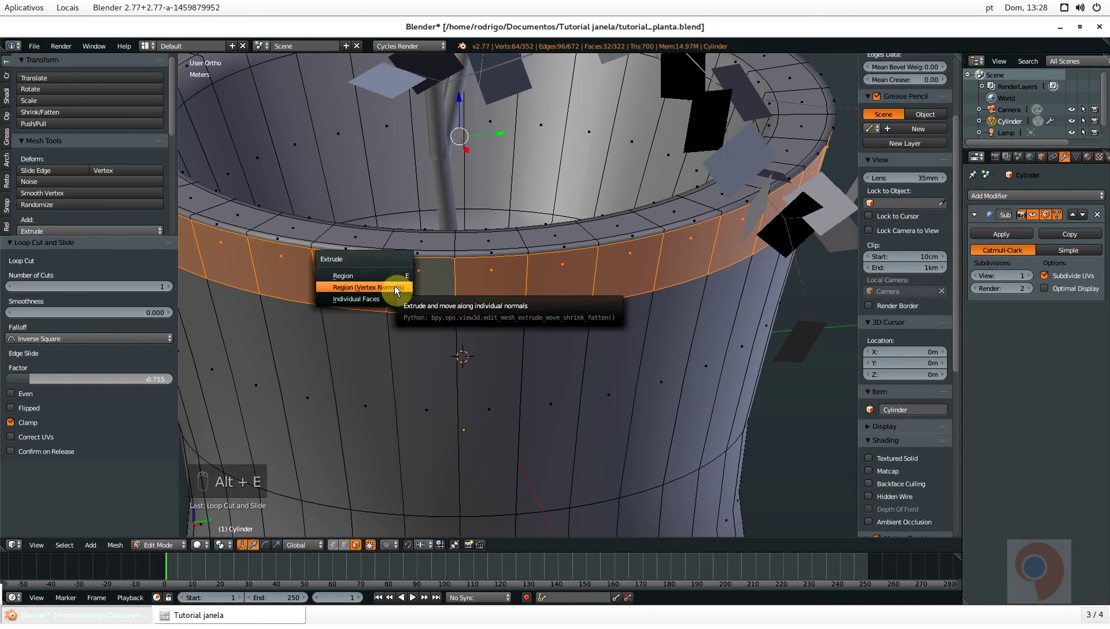
left_click(395, 285)
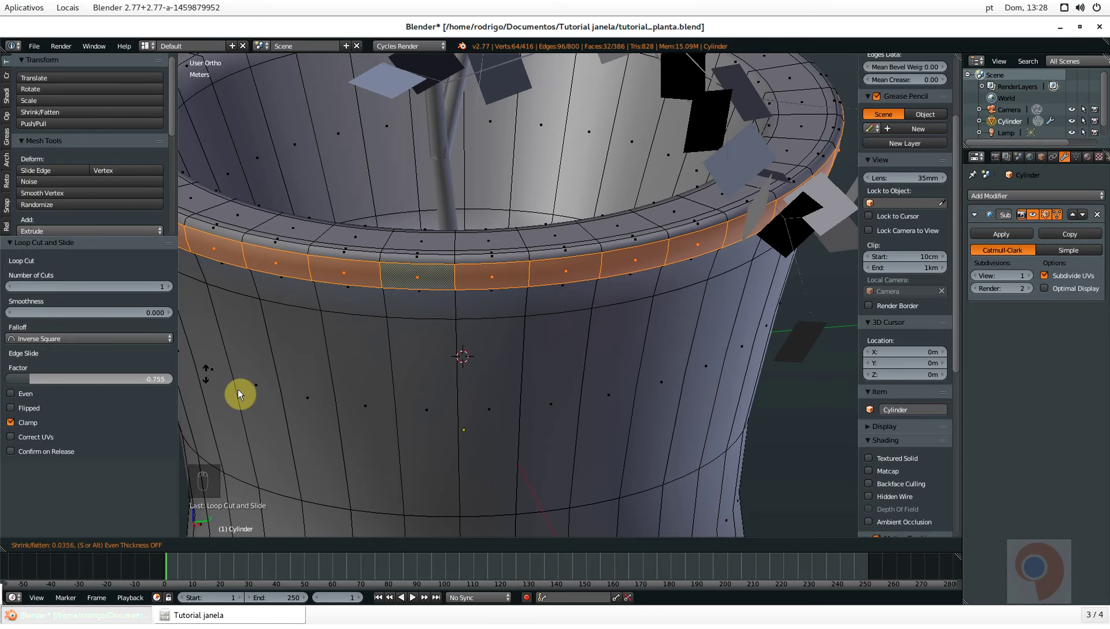
left_click(505, 465)
scroll(516, 465, "down", 5)
middle_click_drag(440, 335, 431, 299)
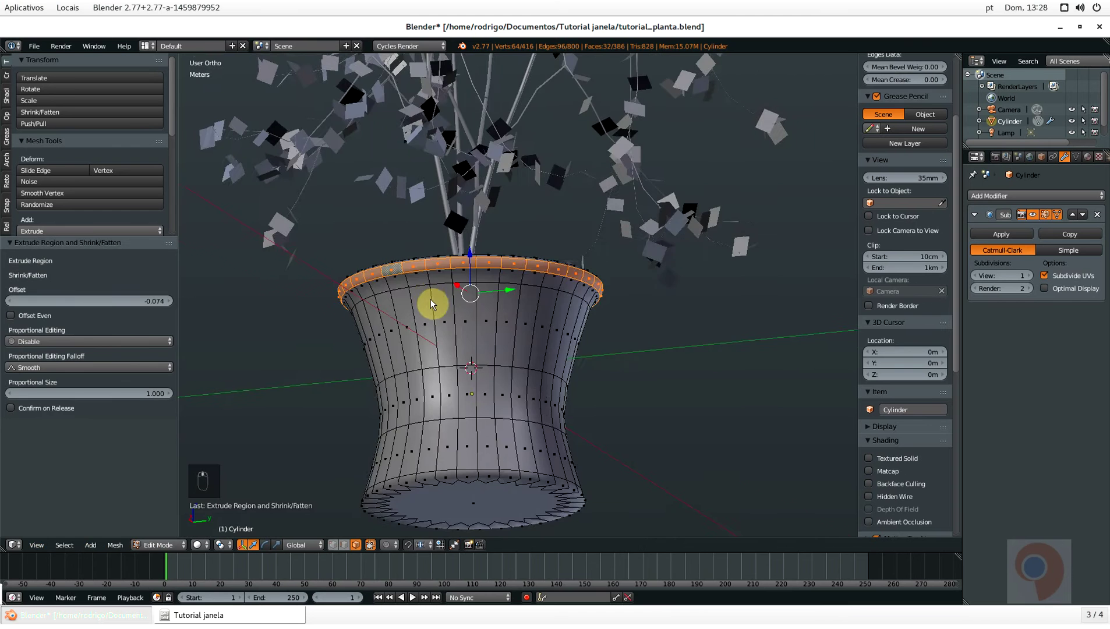
scroll(434, 297, "up", 5)
scroll(434, 297, "up", 2)
scroll(428, 265, "down", 4)
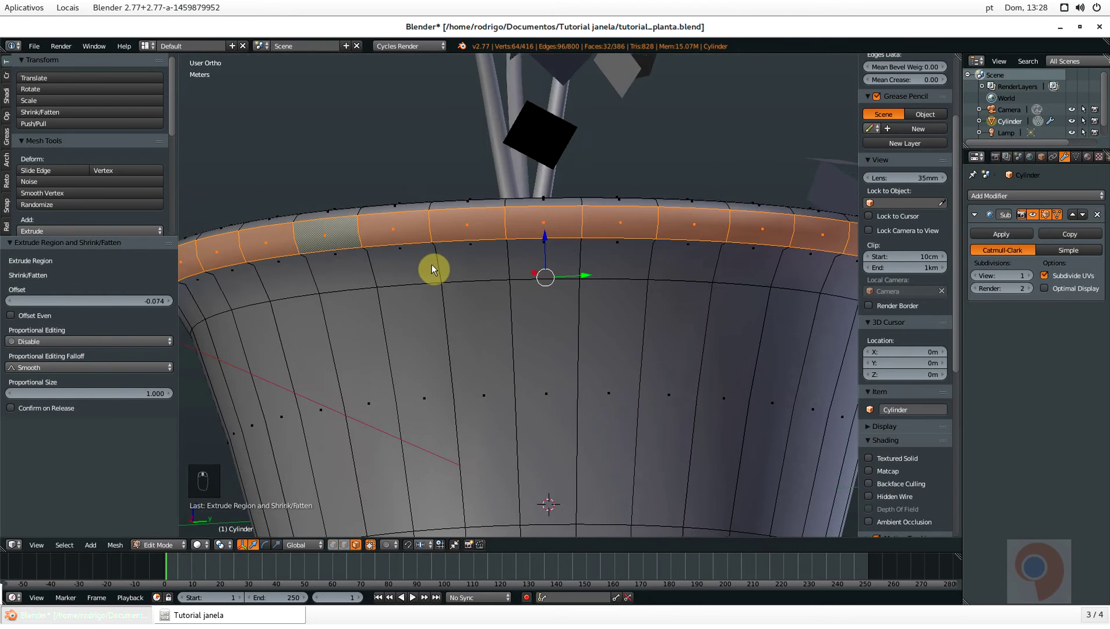
middle_click_drag(433, 268, 376, 375)
scroll(459, 308, "up", 2)
Select the edge loop running along the top of the pot's rim and enable proportional editing
key("a")
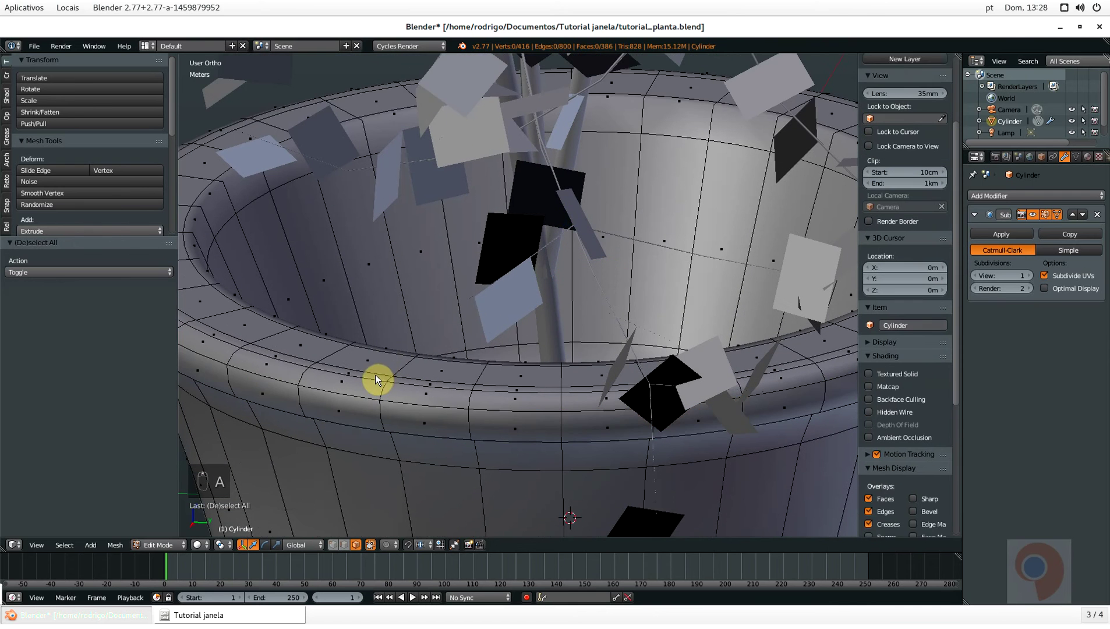
scroll(374, 375, "up", 3)
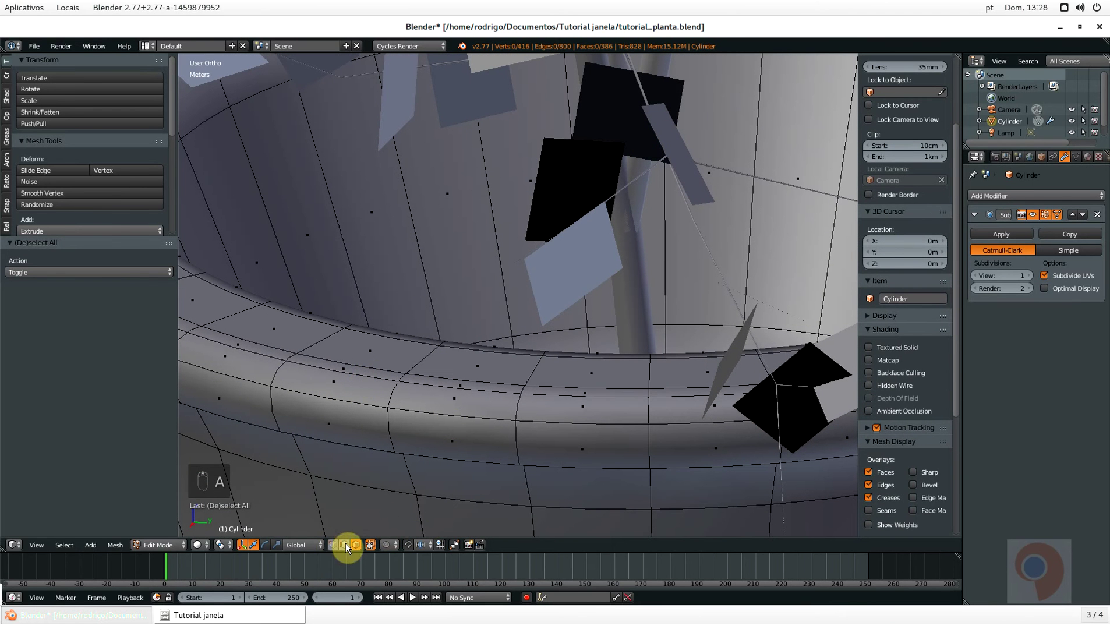
left_click(369, 364, "alt")
scroll(367, 363, "down", 5)
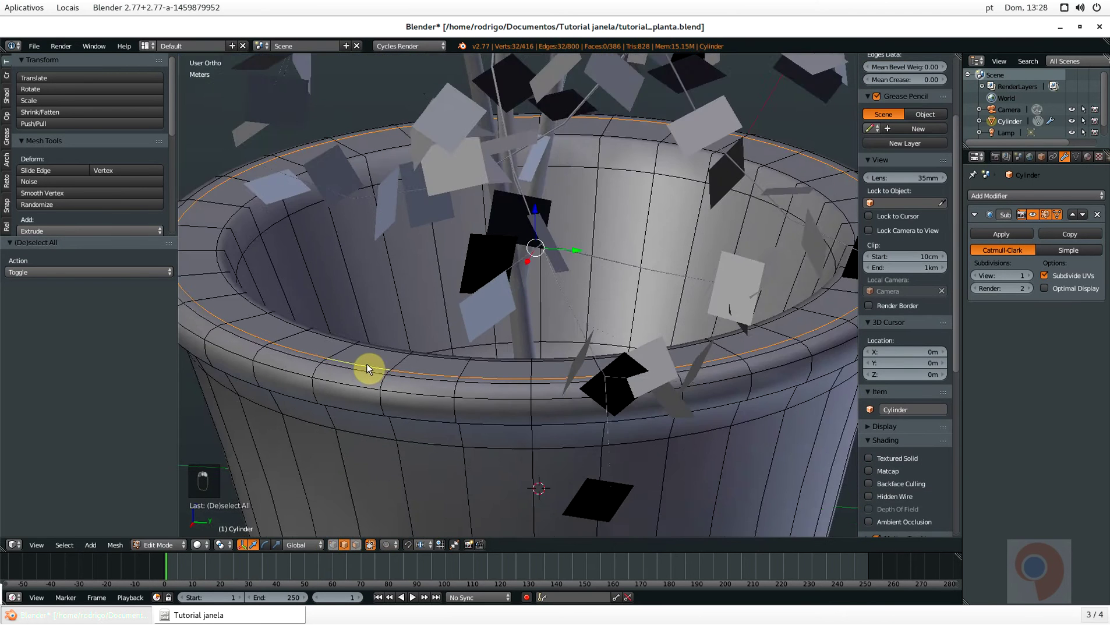
left_click(390, 542)
left_click(403, 516)
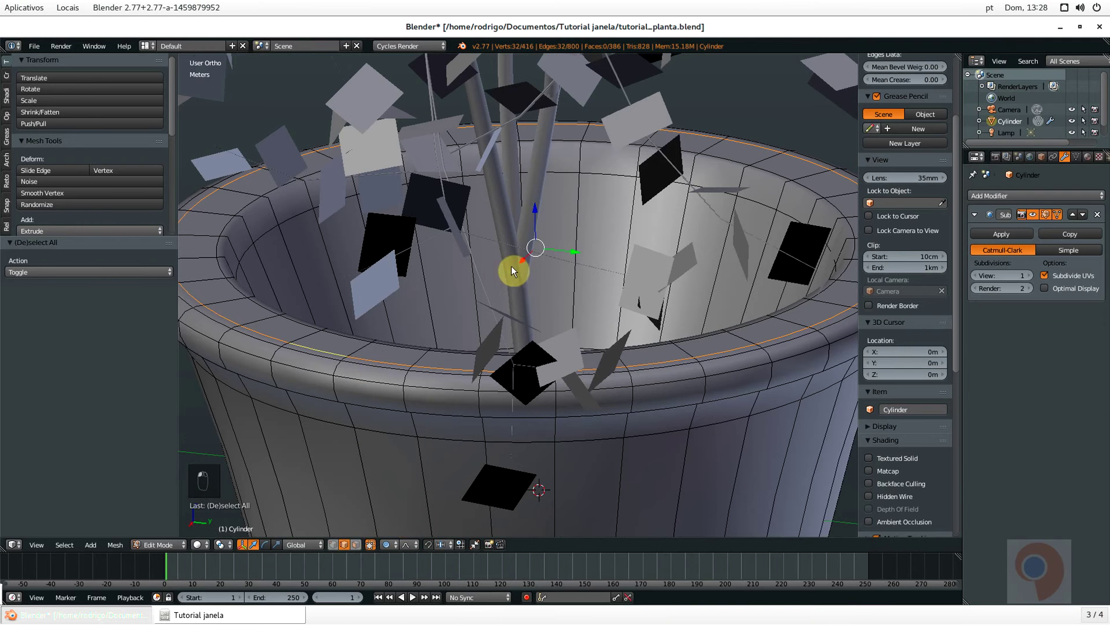
Raise the rim loop along Z with smooth proportional editing, about 0.885 mm at size 0.032 and another 1.274 mm at size 0.010
left_click_drag(535, 220, 531, 208)
scroll(530, 208, "up", 5)
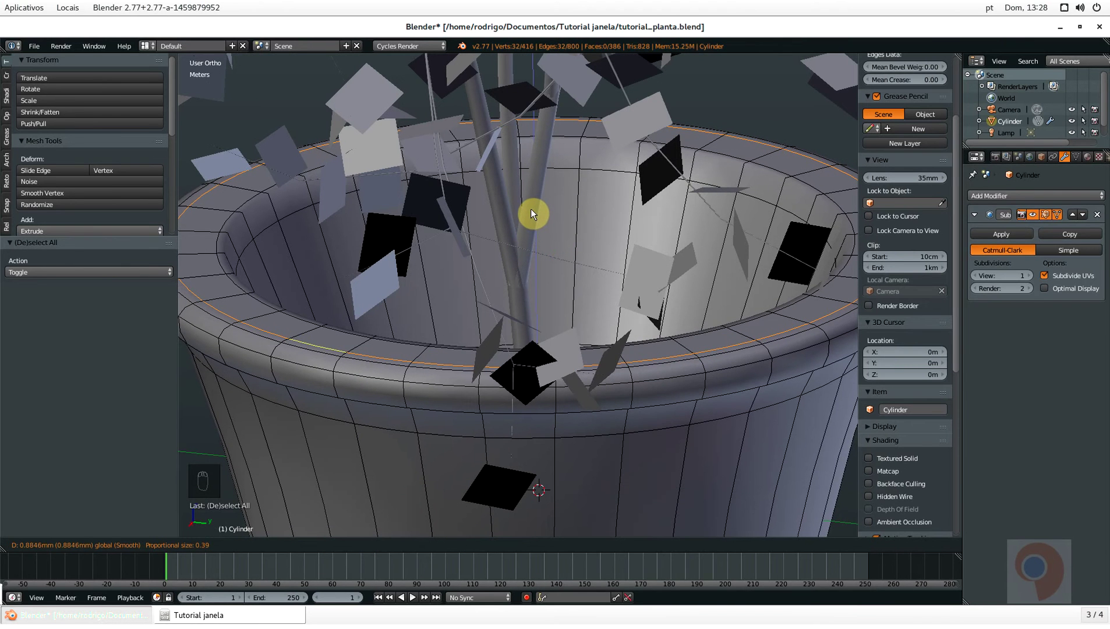
scroll(531, 208, "up", 5)
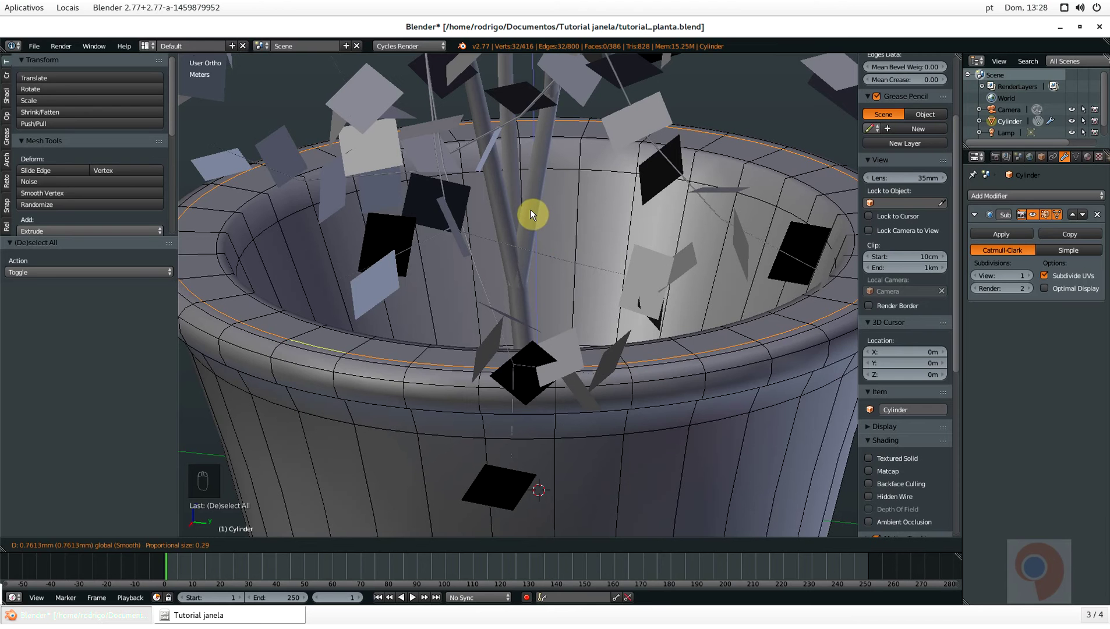
scroll(530, 209, "up", 20)
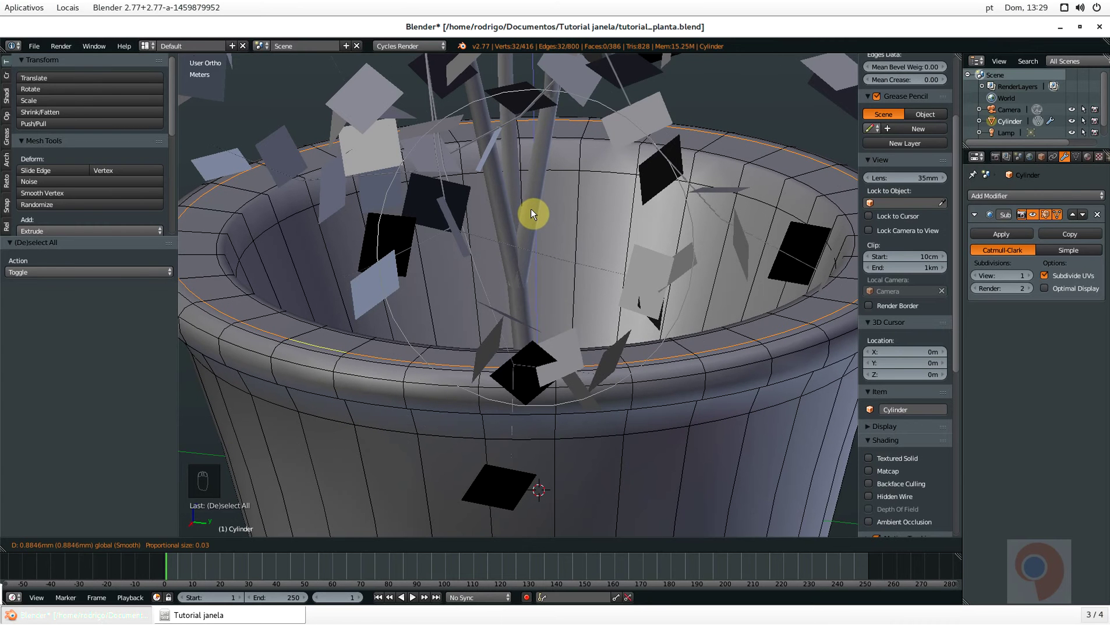
right_click_drag(531, 208, 530, 215)
key("g")
key("z")
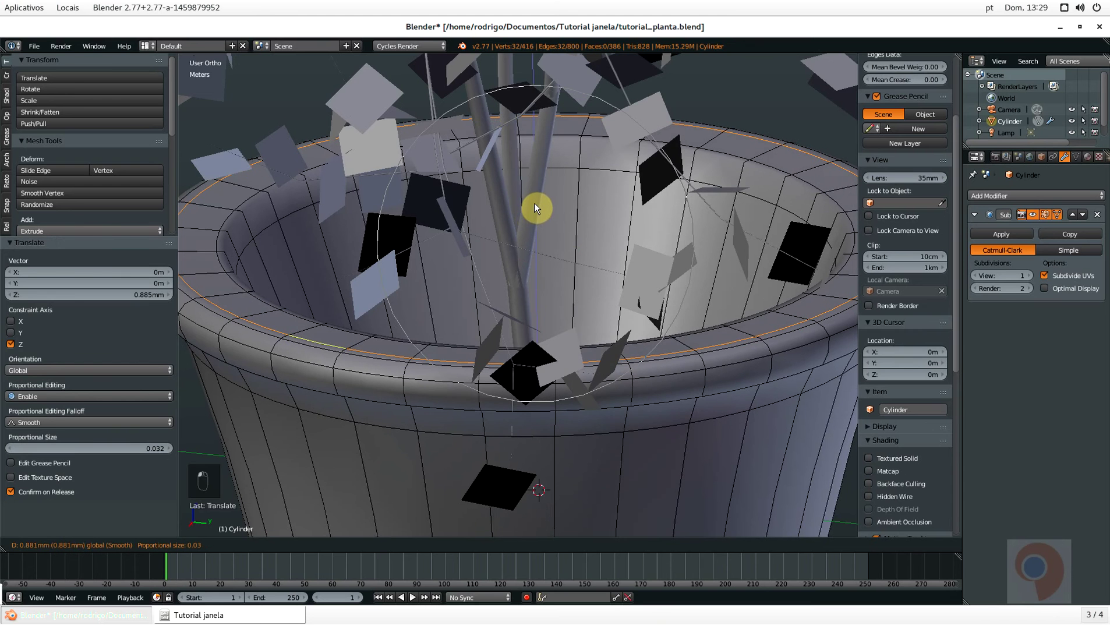
scroll(534, 208, "up", 12)
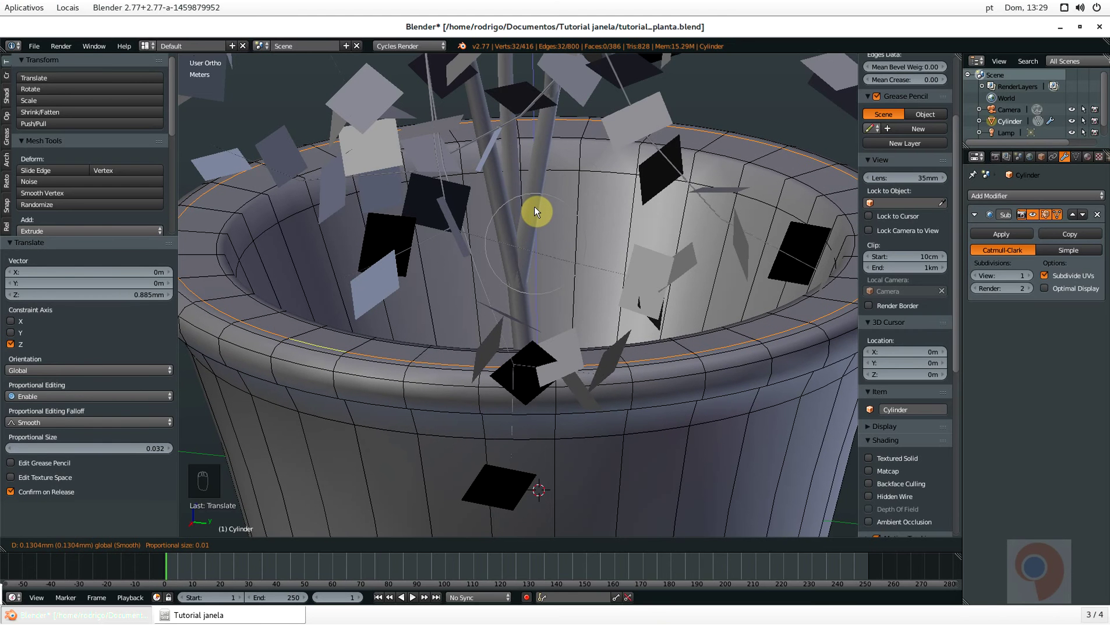
left_click(530, 201)
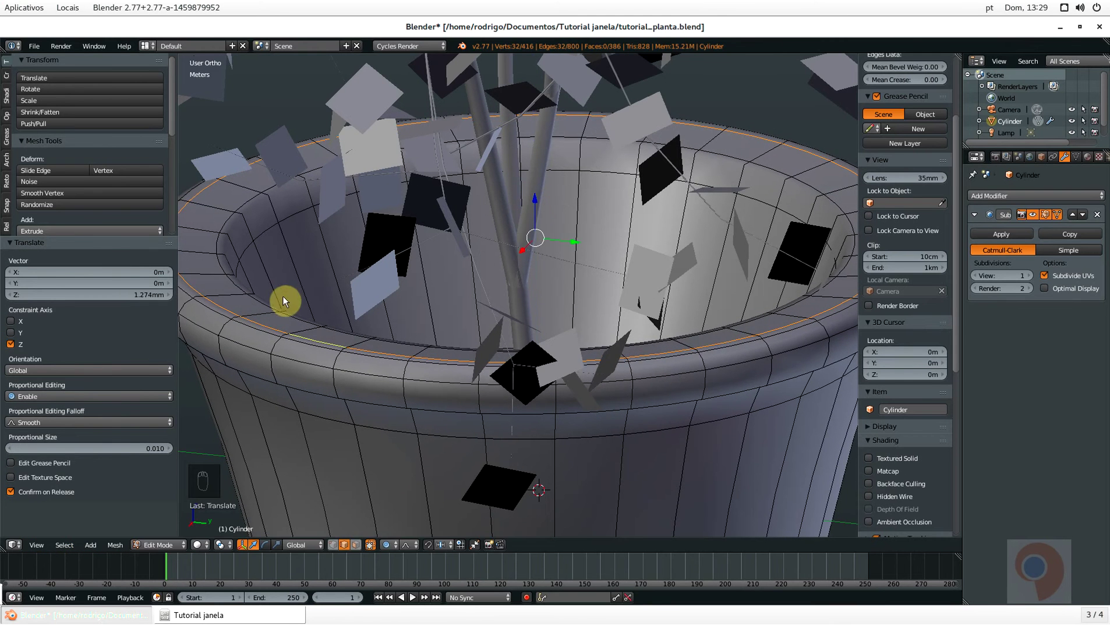
Select the rim's inner edge loop and raise it along Z about 0.642 mm with a proportional size of about 0.009
scroll(286, 314, "up", 2)
key("a")
scroll(361, 332, "down", 5)
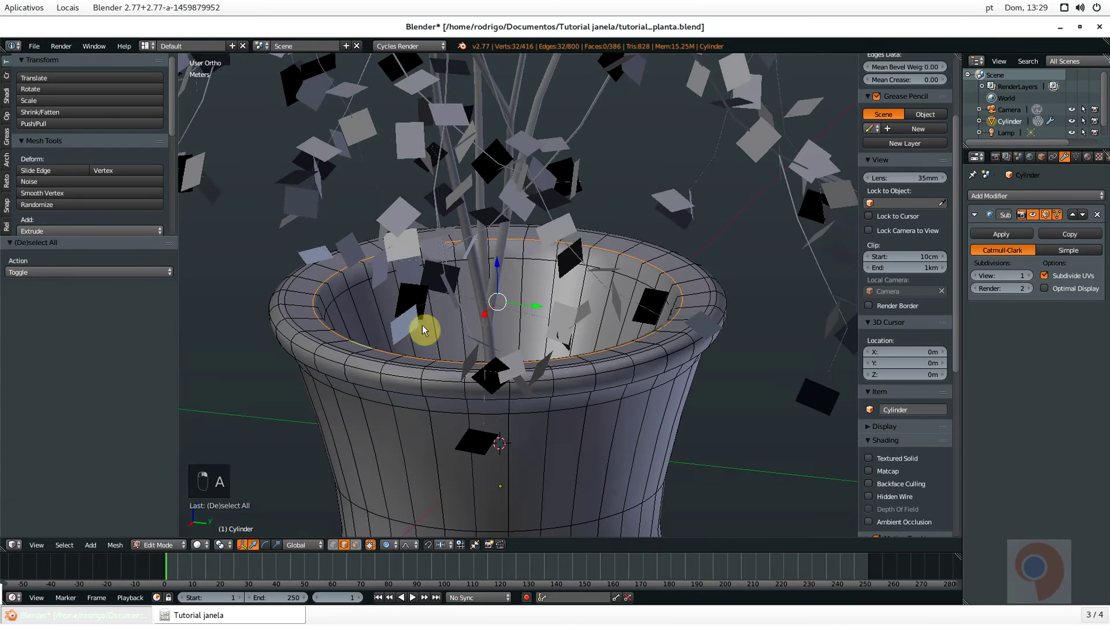
left_click_drag(500, 262, 498, 261)
middle_click_drag(498, 261, 394, 250)
scroll(426, 288, "down", 3)
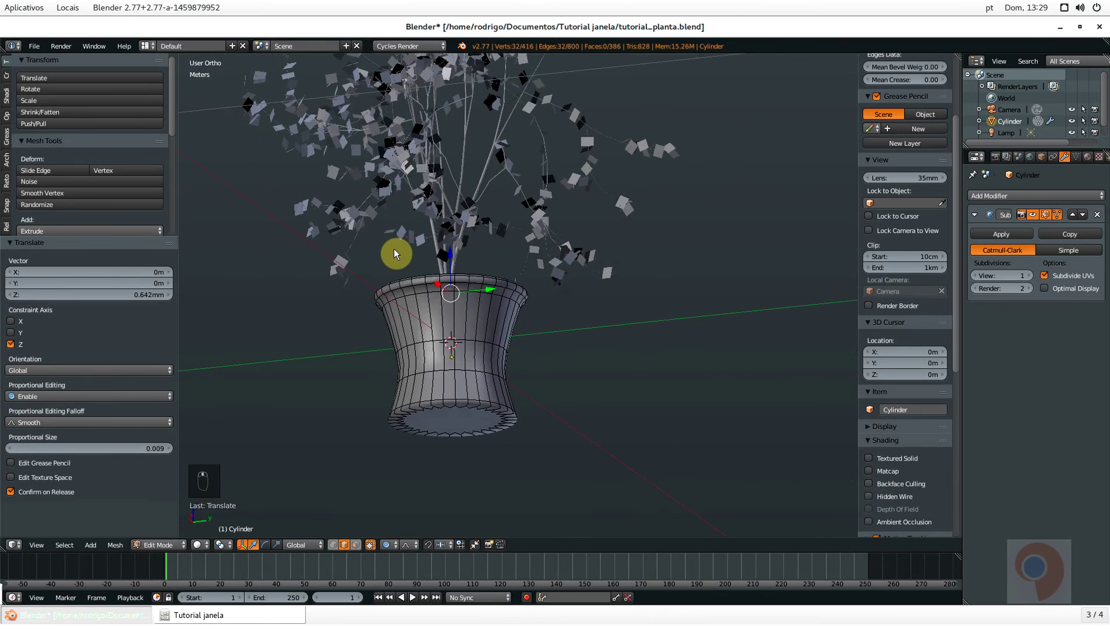
Add a loop cut on the underside of the pot's rim lip, slide it to a factor of 1.000, and save the file
scroll(393, 292, "up", 6)
scroll(403, 294, "down", 5)
scroll(658, 333, "up", 5)
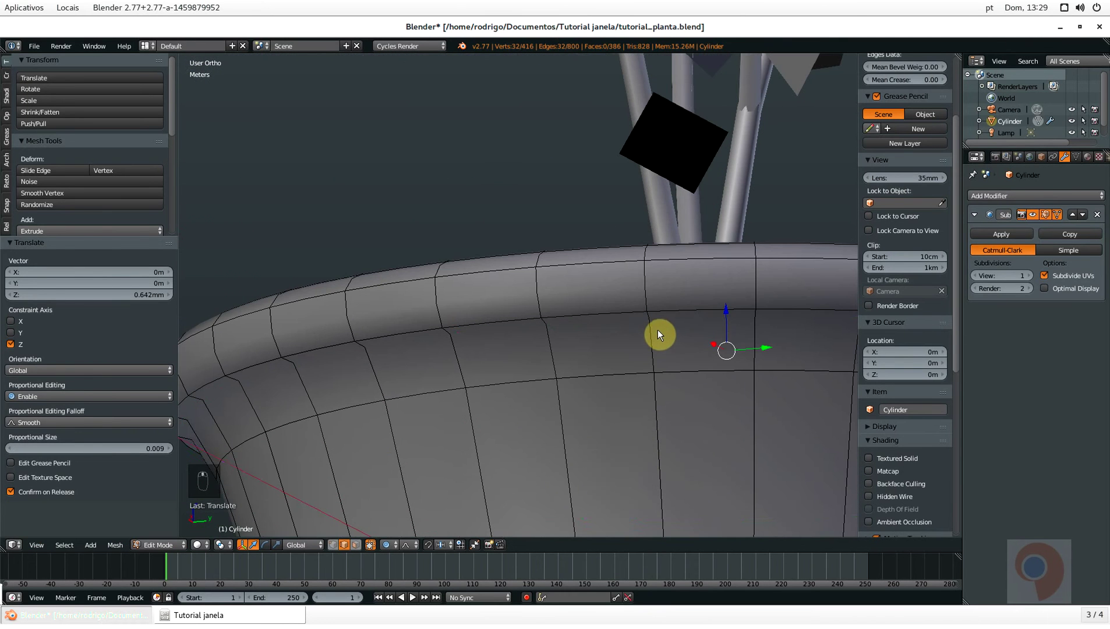
key("ctrl+r")
left_click(656, 330)
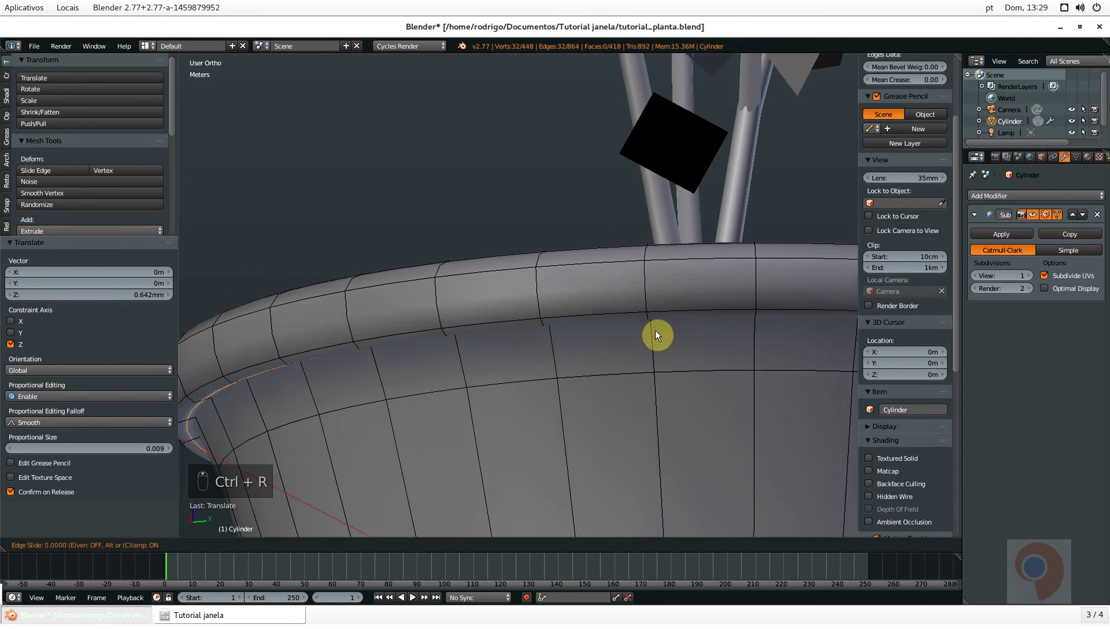
left_click(661, 288)
scroll(655, 293, "down", 2)
scroll(654, 293, "down", 3)
middle_click_drag(629, 325, 414, 451)
key("ctrl+s")
Select the pot's bottom face and scale it to about 0.884 with proportional editing at size 0.015
scroll(450, 342, "down", 2)
scroll(463, 459, "up", 2)
scroll(418, 432, "up", 3)
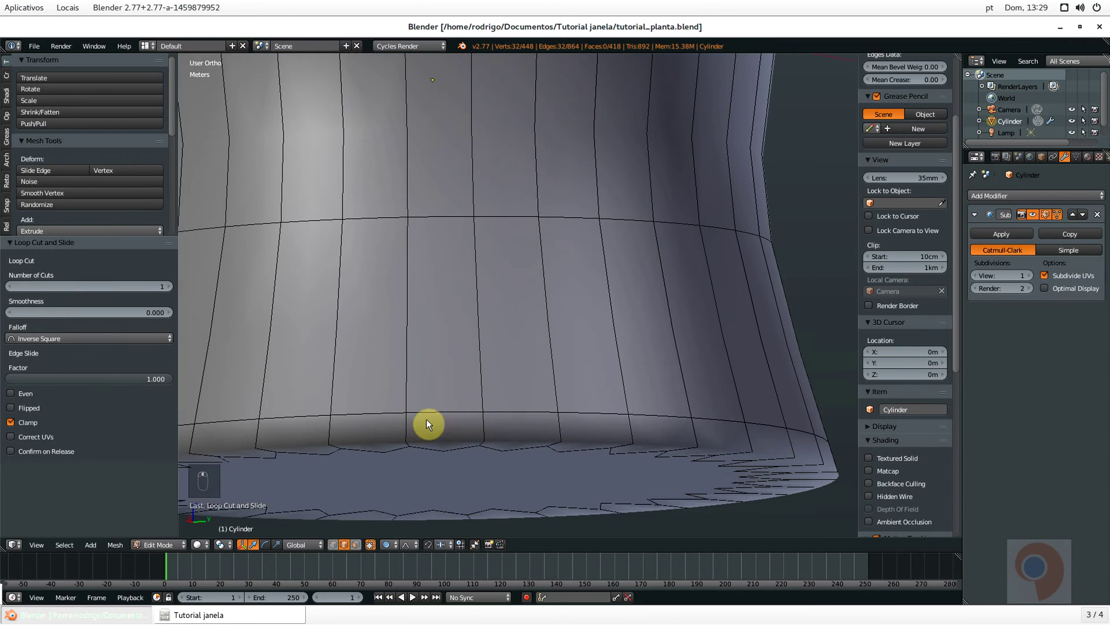
left_click(431, 412, "alt+shift")
scroll(428, 442, "down", 5)
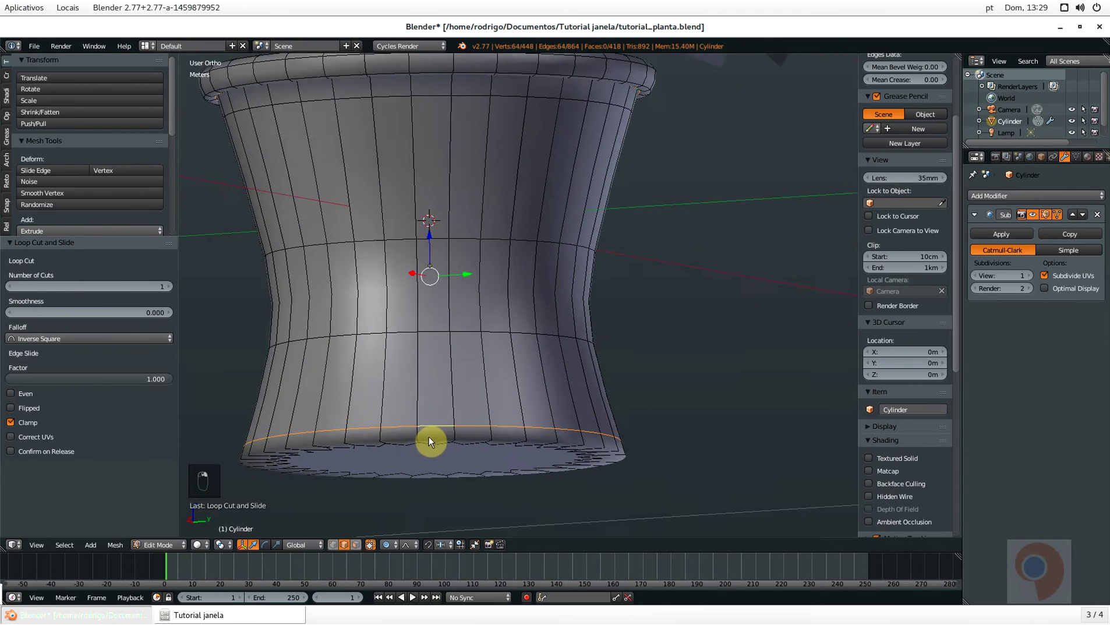
left_click(355, 545)
left_click(426, 463)
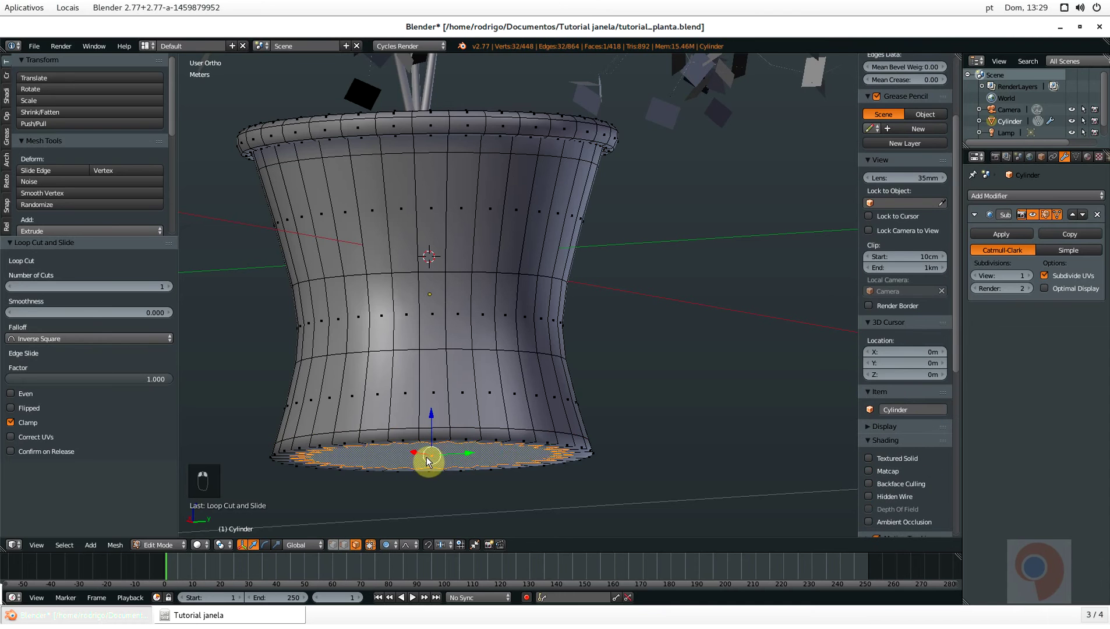
scroll(448, 458, "down", 3)
middle_click_drag(448, 453, 534, 438)
key("s")
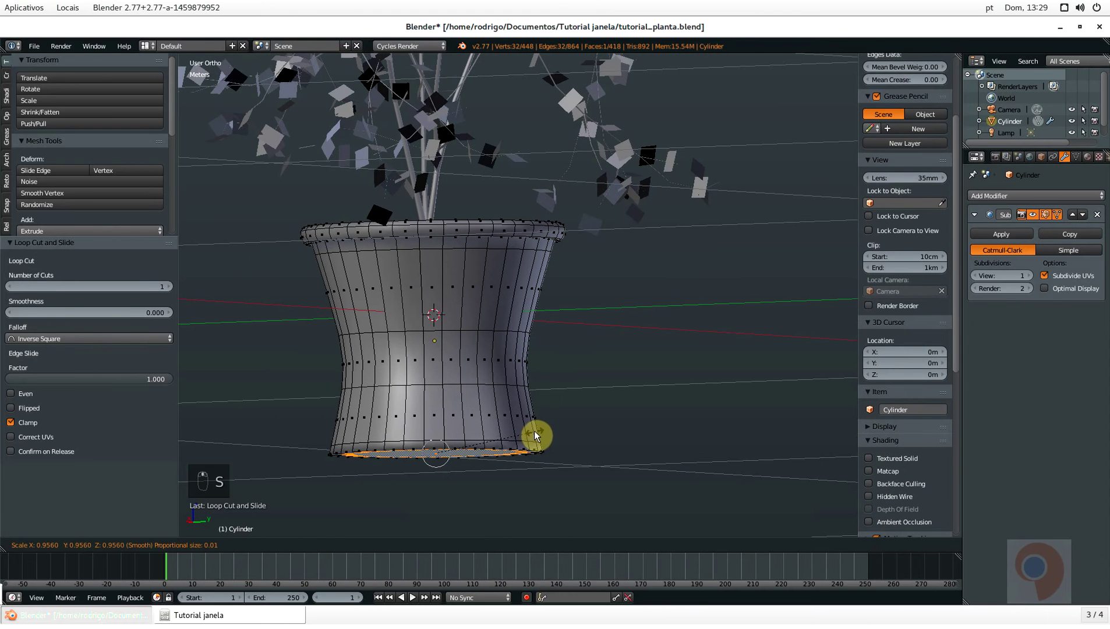
left_click(527, 430)
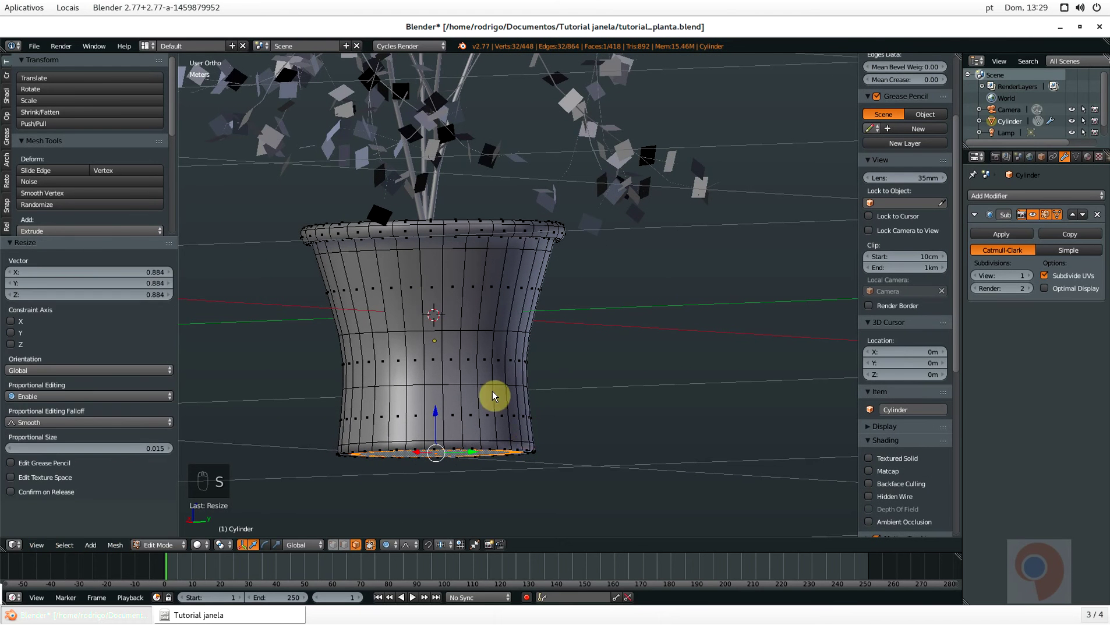
Select the face loop around the pot's waist and scale it to about 0.959 to narrow it
key("a")
scroll(487, 389, "up", 2)
right_click(454, 359, "alt")
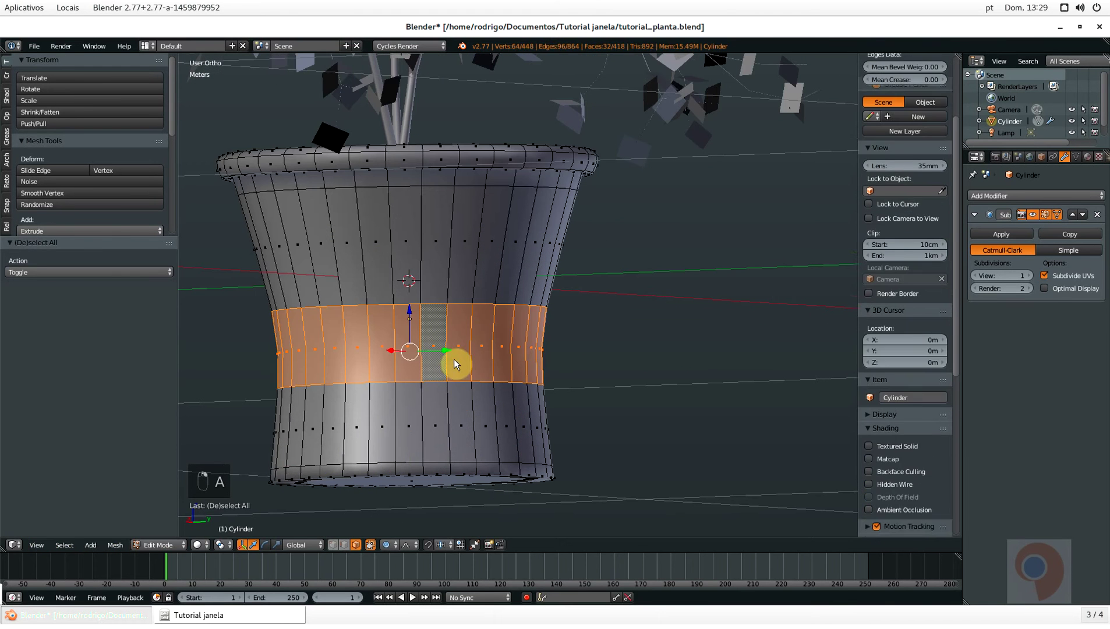
key("s")
left_click(546, 359)
middle_click_drag(502, 250, 485, 256)
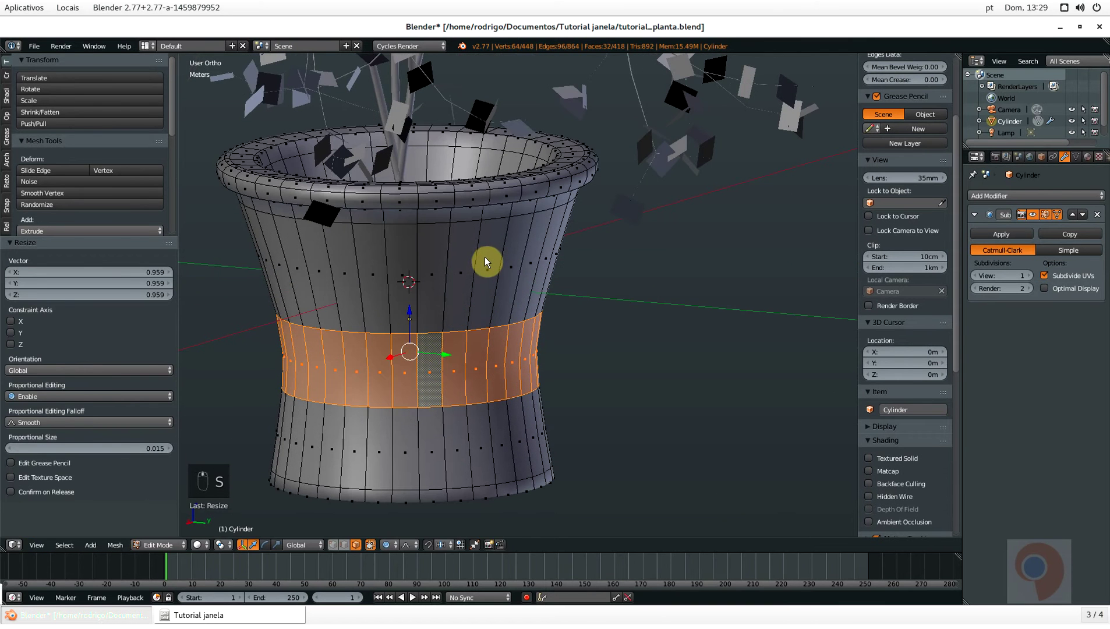
Add a centred loop cut around the pot's upper wall and scale it outward to about 1.070
key("ctrl+r")
left_click(478, 268)
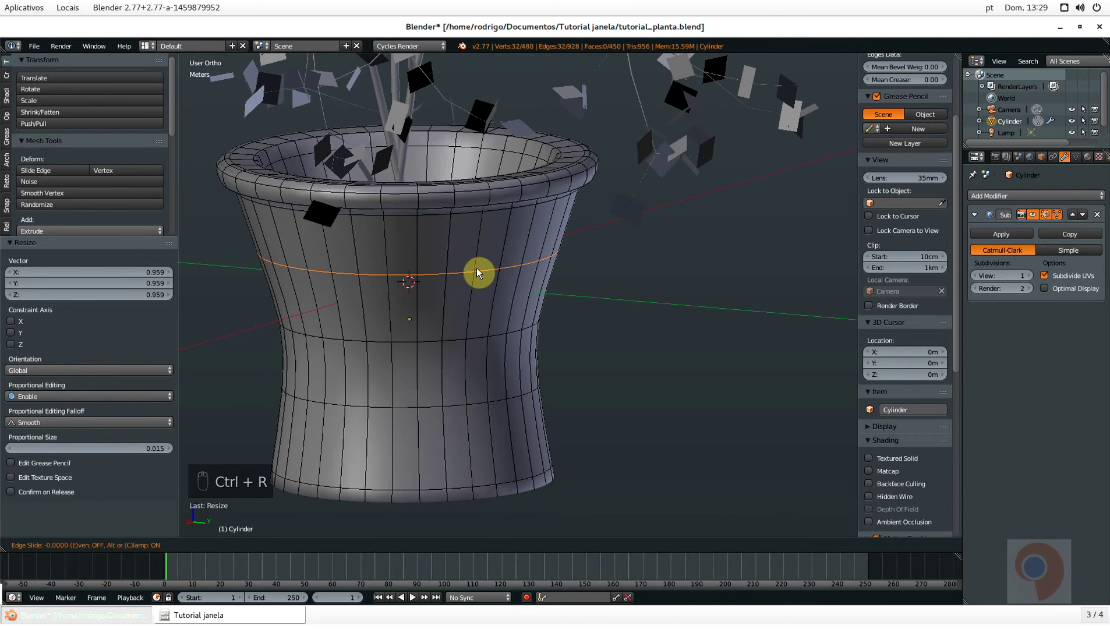
right_click(477, 268)
key("s")
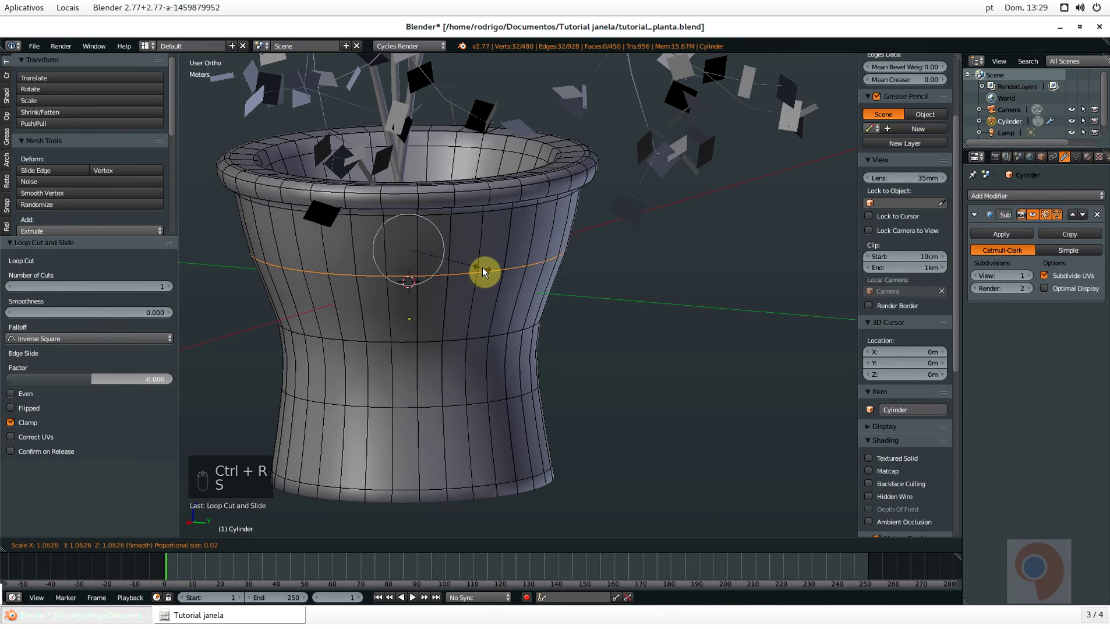
left_click(483, 265)
scroll(482, 268, "down", 4)
middle_click_drag(471, 273, 441, 307)
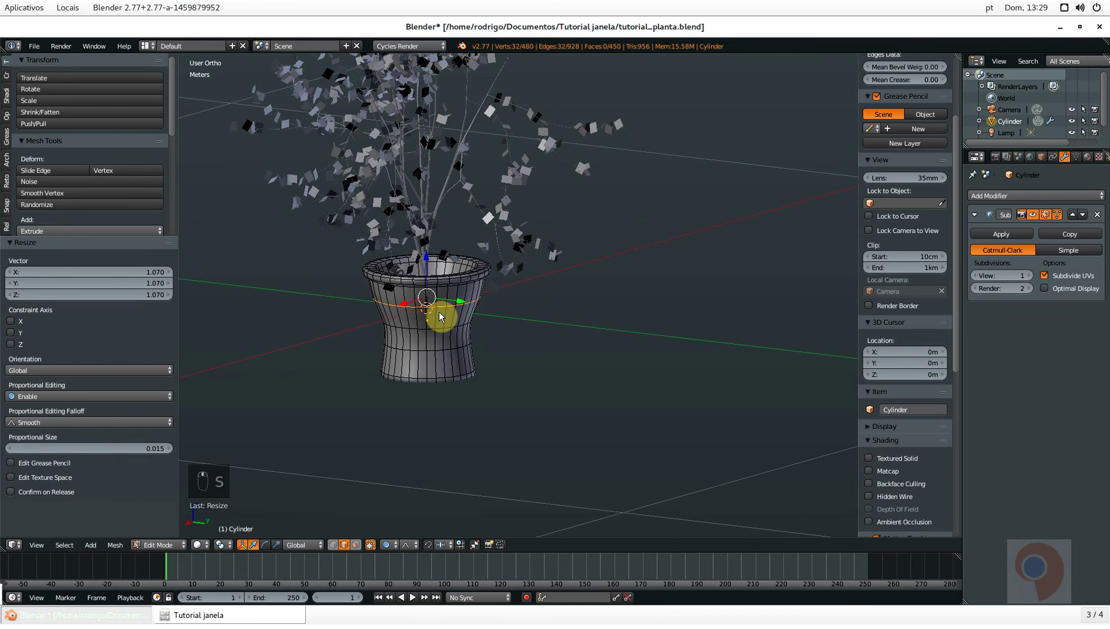
Save the file, return the pot to Object Mode, and inspect the whole plant
key("ctrl+s")
left_click(438, 310)
key("Tab")
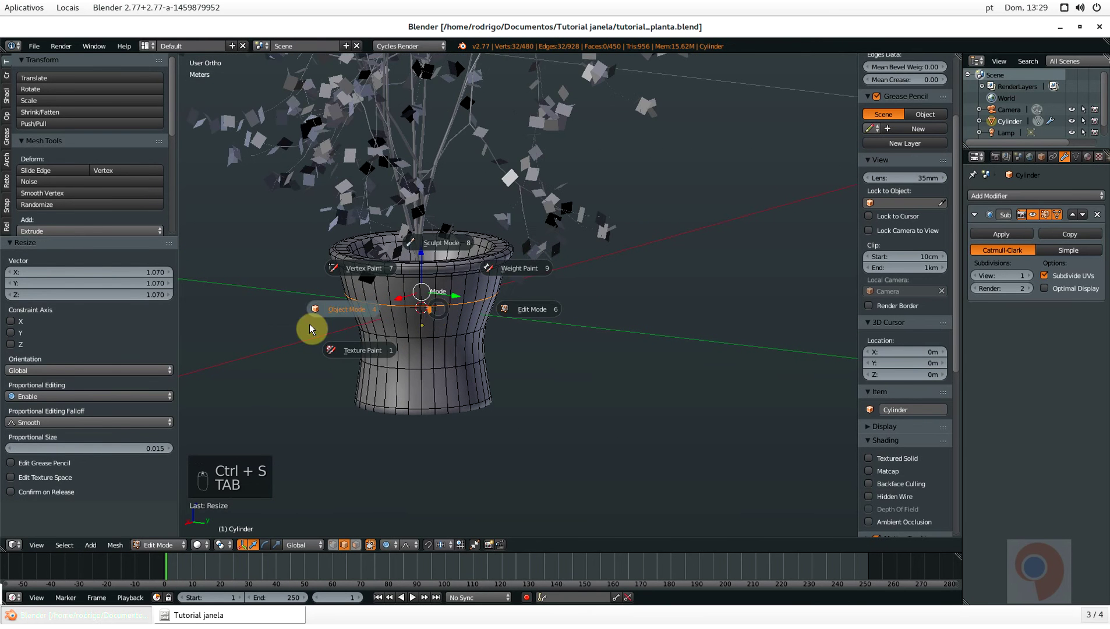
middle_click_drag(335, 314, 427, 278)
scroll(433, 256, "down", 4)
scroll(359, 330, "up", 6)
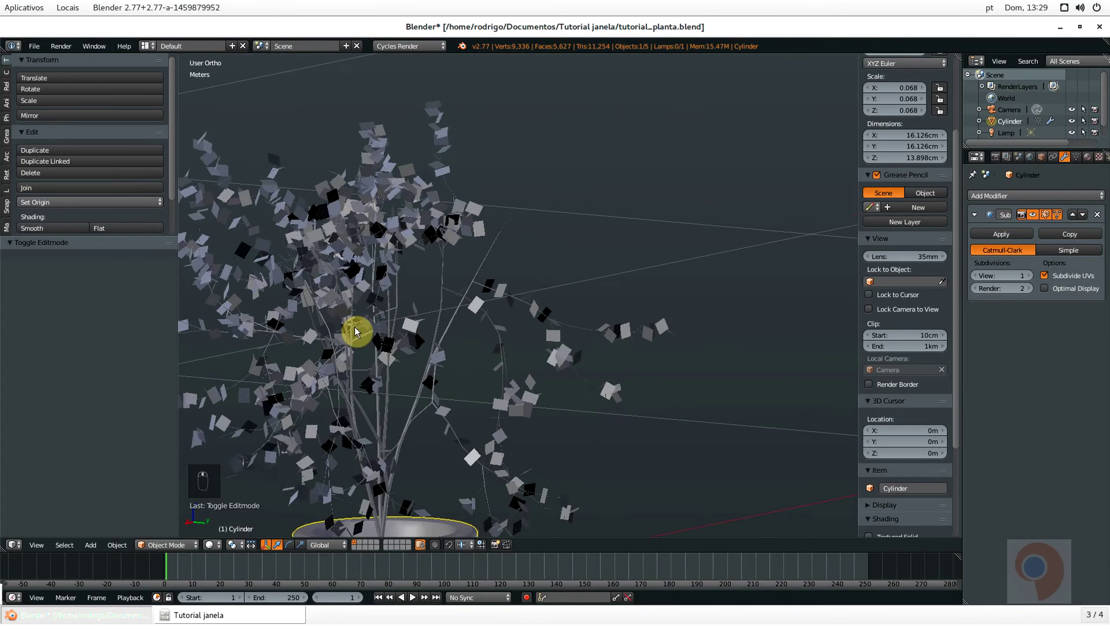
scroll(544, 248, "down", 3)
middle_click_drag(544, 248, 472, 317)
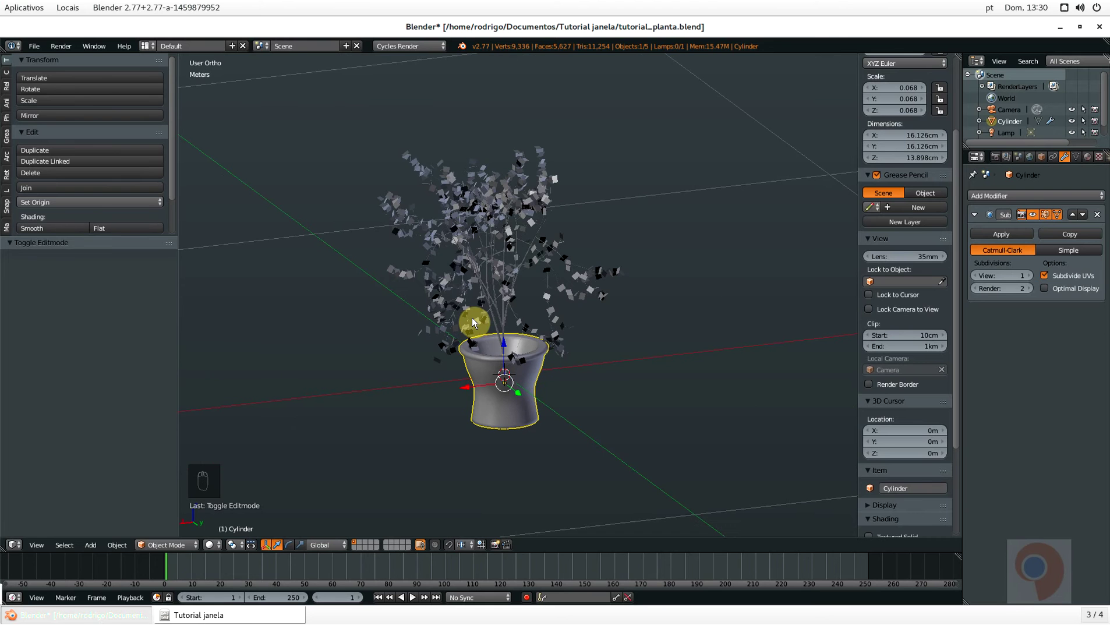
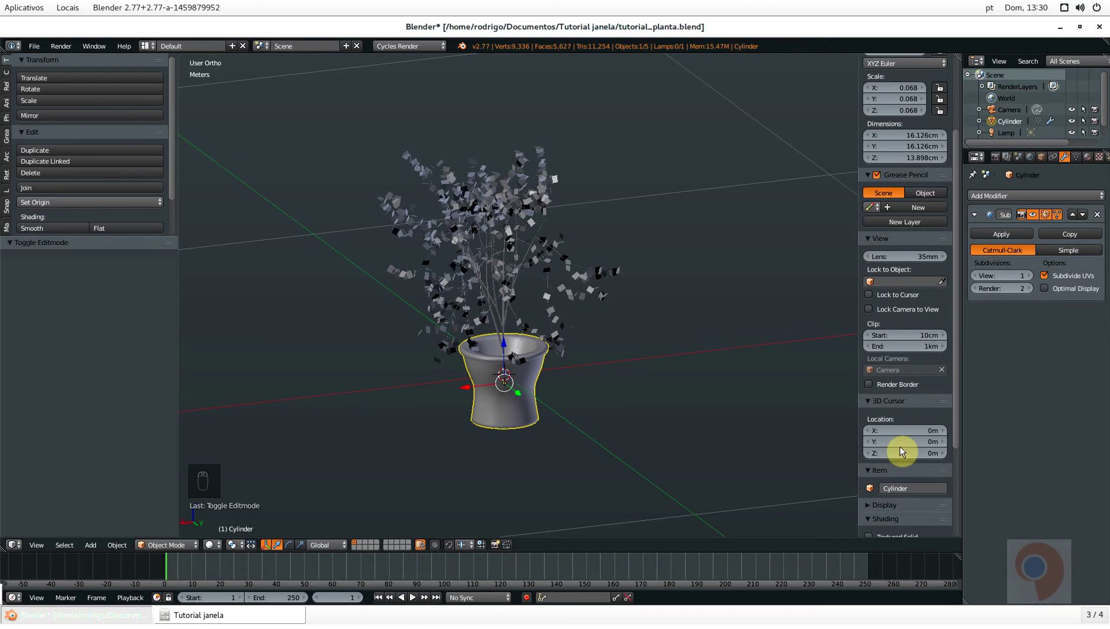
Rename the pot object from Cylinder to VASO
scroll(912, 379, "down", 5)
left_click(900, 364)
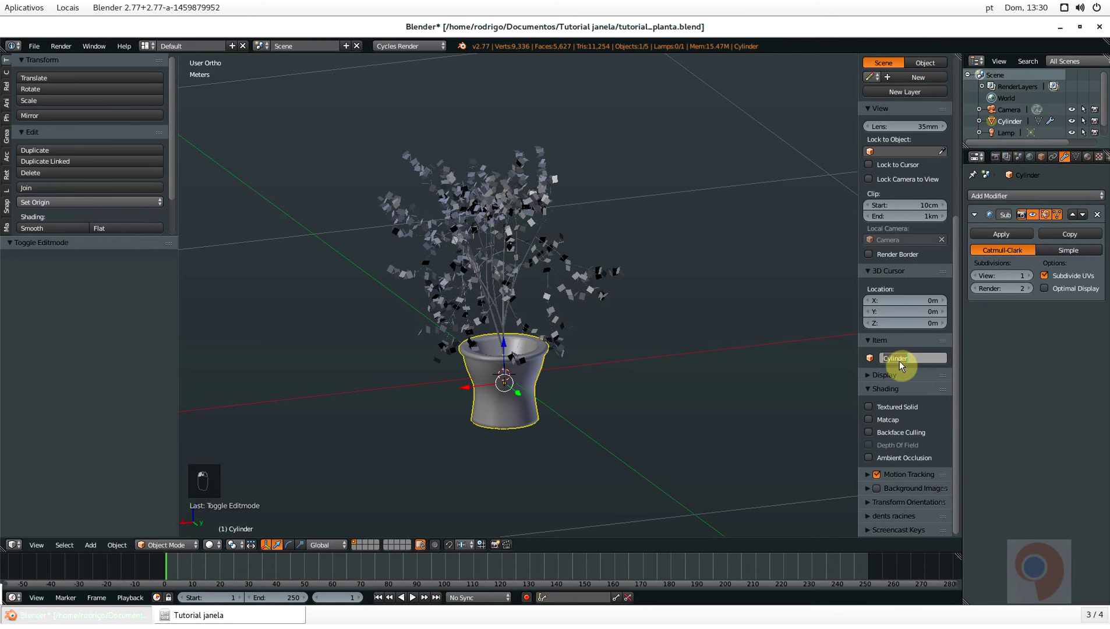
type("va")
key("BackSpace")
key("BackSpace")
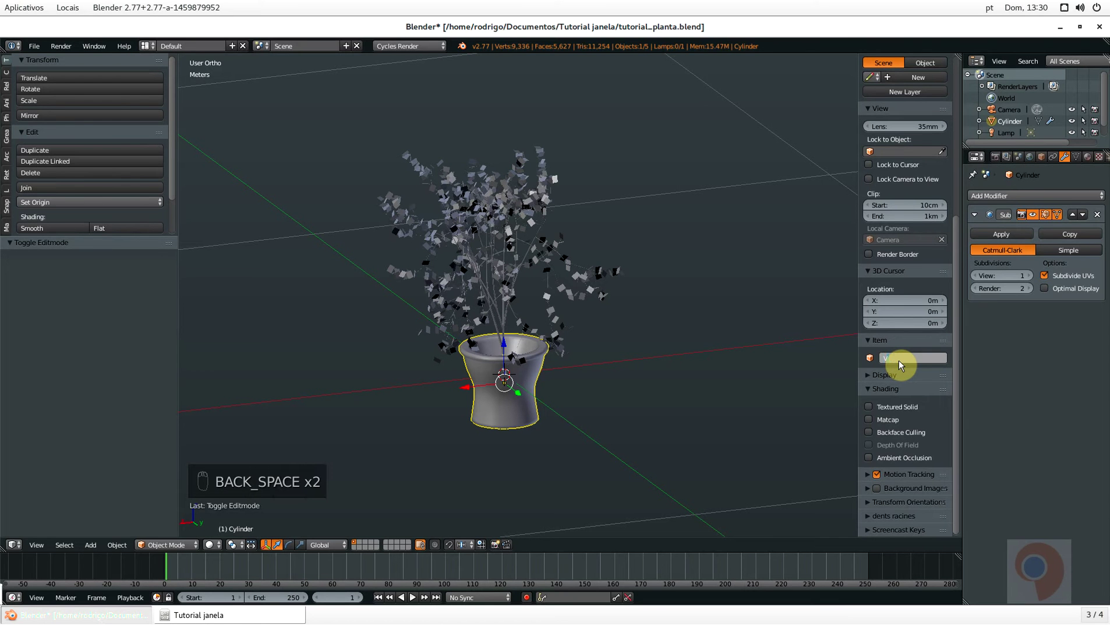
key("Return")
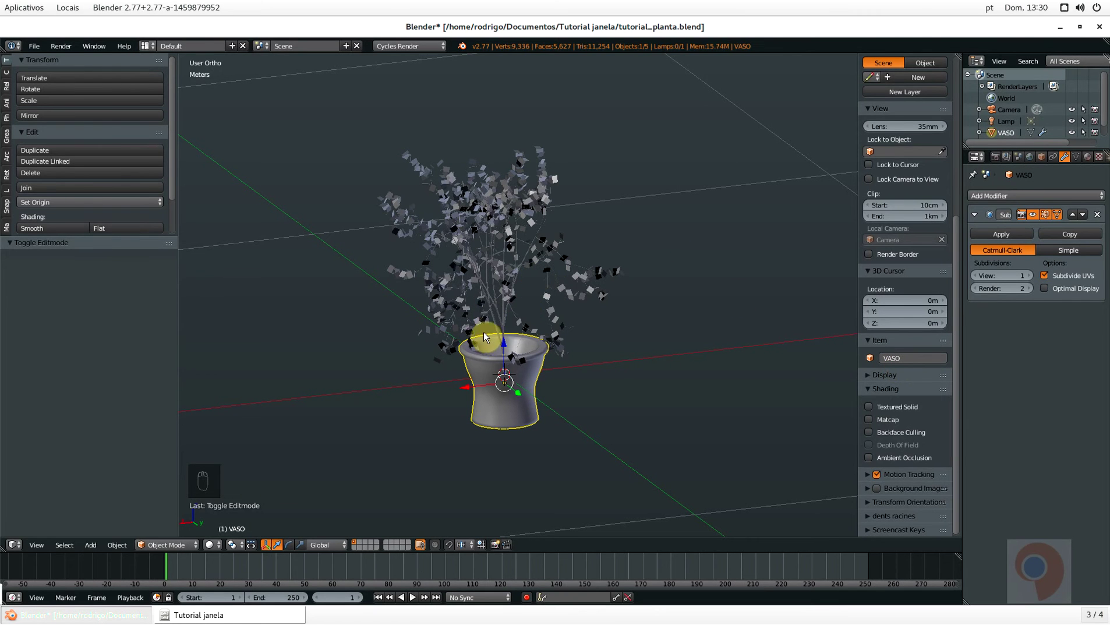
Place the 3D cursor in the empty space away from the plant
scroll(491, 347, "down", 5)
middle_click_drag(490, 347, 473, 277)
scroll(418, 329, "up", 3)
left_click(409, 307)
scroll(408, 307, "down", 4)
left_click(470, 274)
middle_click_drag(498, 377, 227, 326)
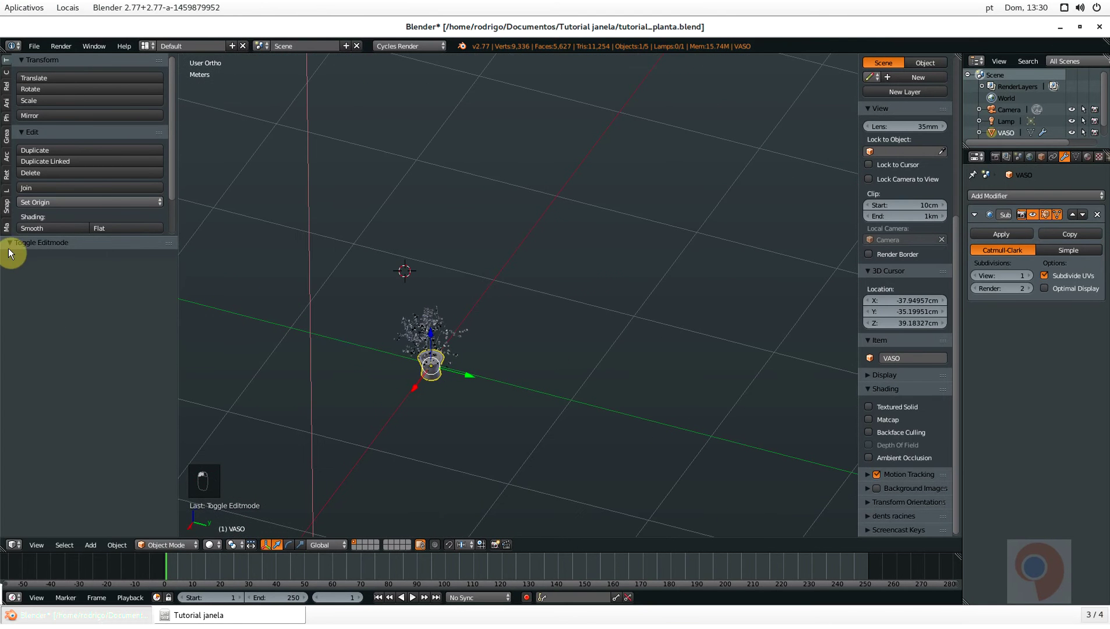
Enlarge the tool shelf in both directions and display the Archimesh element tools
left_click_drag(32, 237, 23, 373)
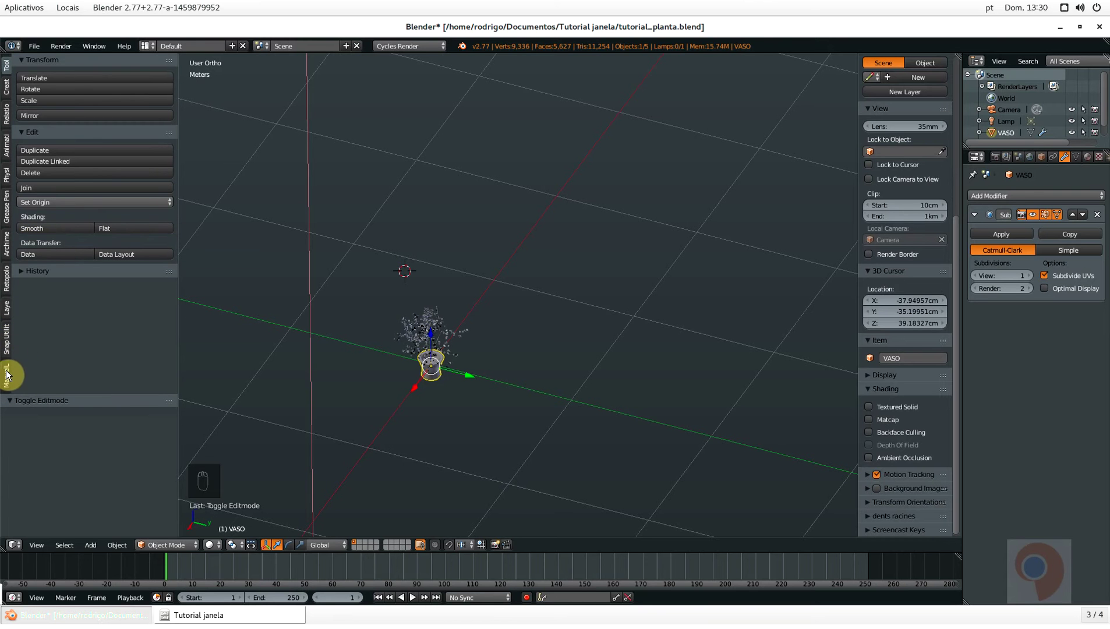
left_click(7, 246)
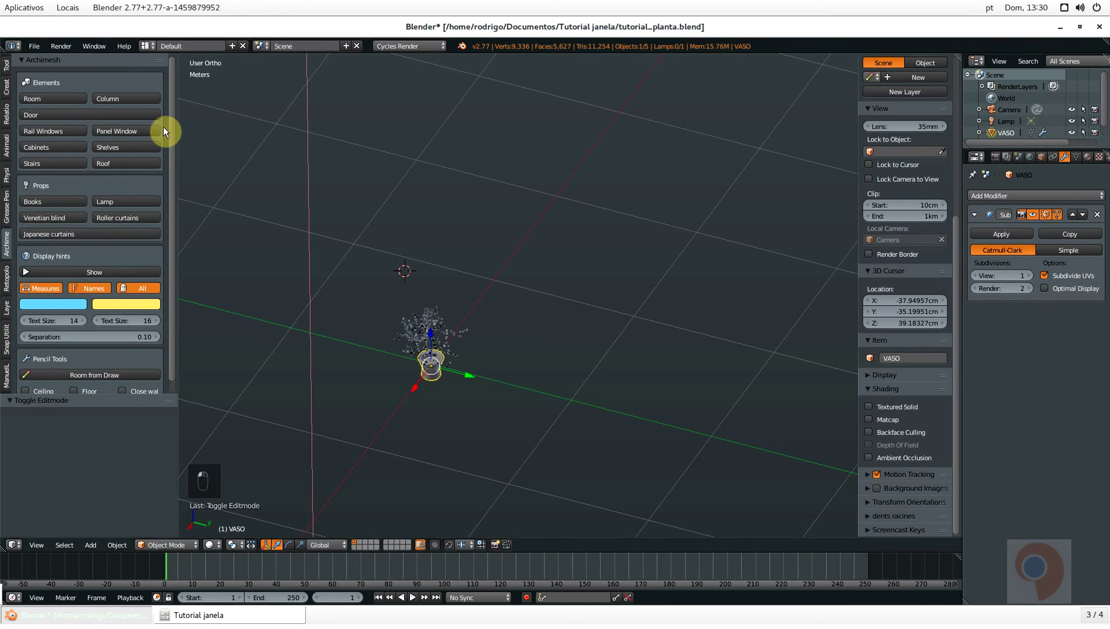
left_click_drag(179, 124, 203, 130)
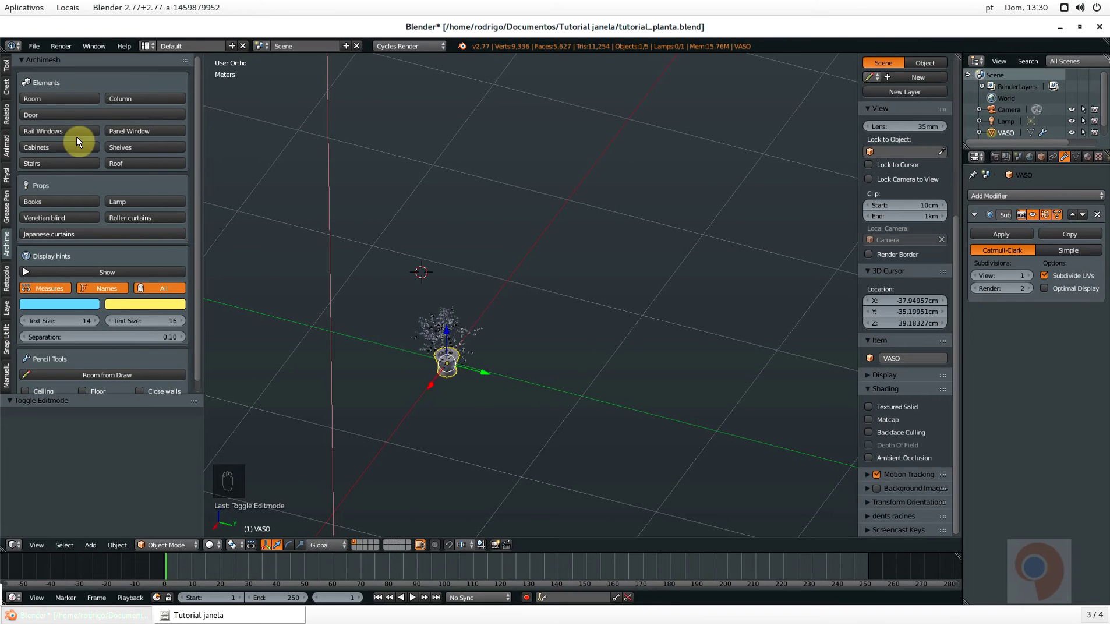
left_click(46, 98)
middle_click_drag(425, 276, 447, 350)
middle_click_drag(610, 363, 408, 359)
scroll(401, 342, "down", 4)
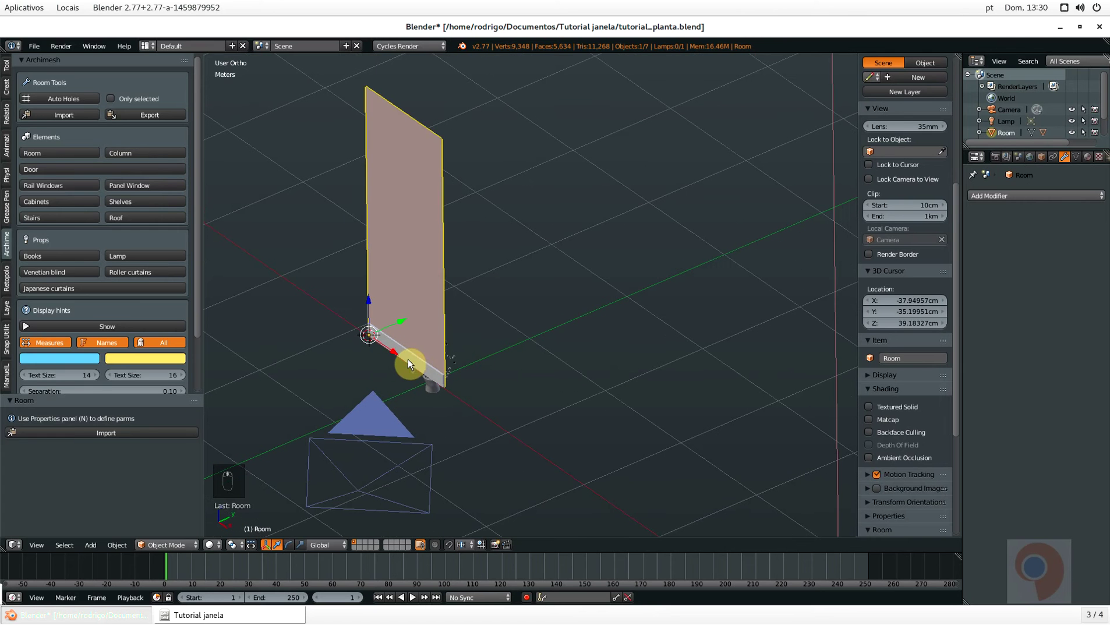
key("ctrl+z")
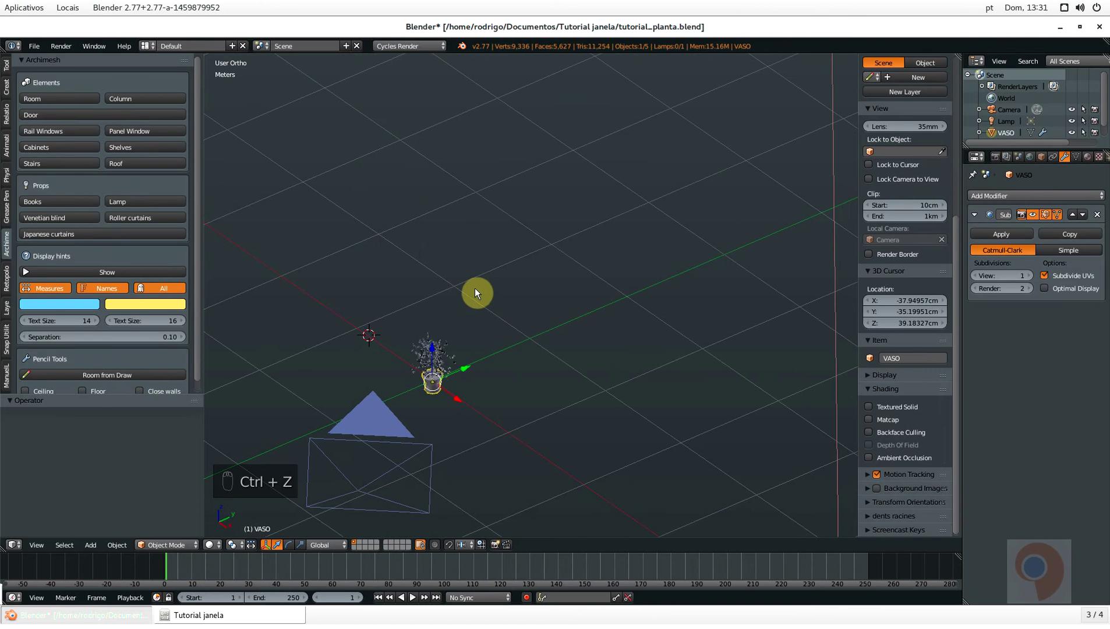
Place the 3D cursor in the space above the plant, then add an Archimesh room there without a baseboard
left_click(455, 287)
left_click(41, 97)
middle_click_drag(501, 279, 653, 414)
mouse_move(957, 189)
left_mouse_down()
mouse_move(956, 290)
mouse_move(947, 294)
left_mouse_up()
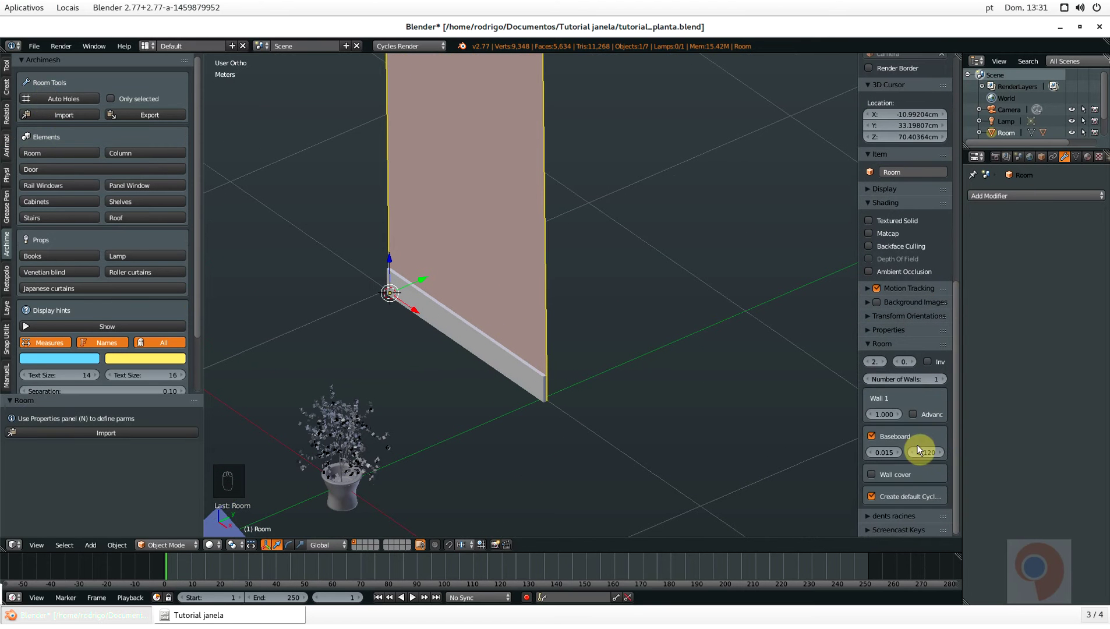
left_click(872, 436)
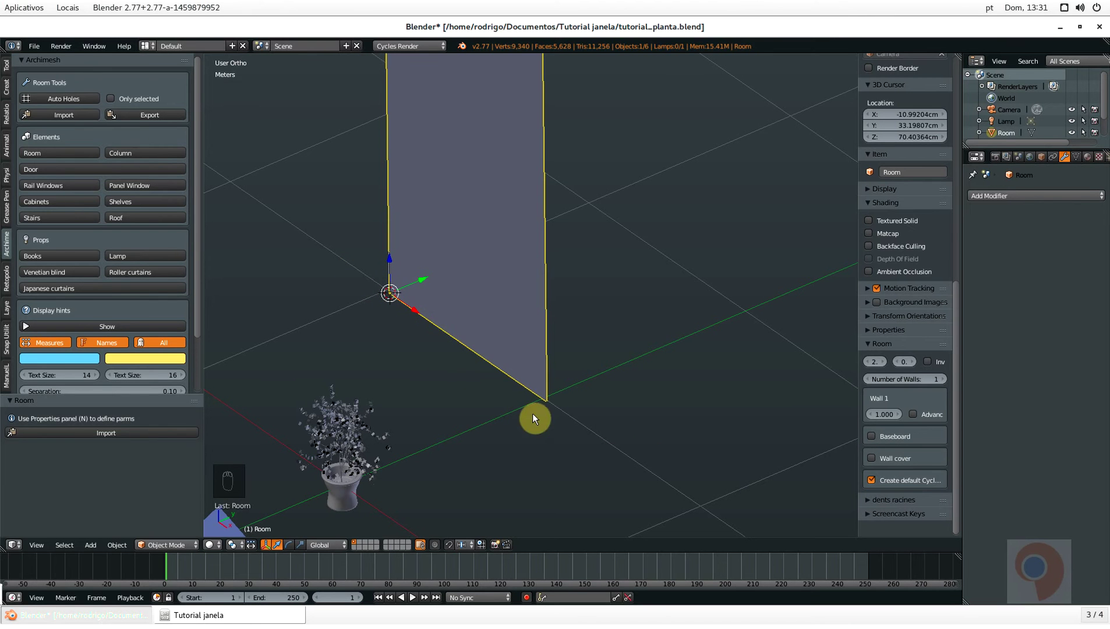
Set the room's wall height to 3.000 and its thickness to 0.100
middle_click_drag(518, 170, 475, 235, "shift")
scroll(500, 252, "down", 4)
scroll(486, 174, "up", 4)
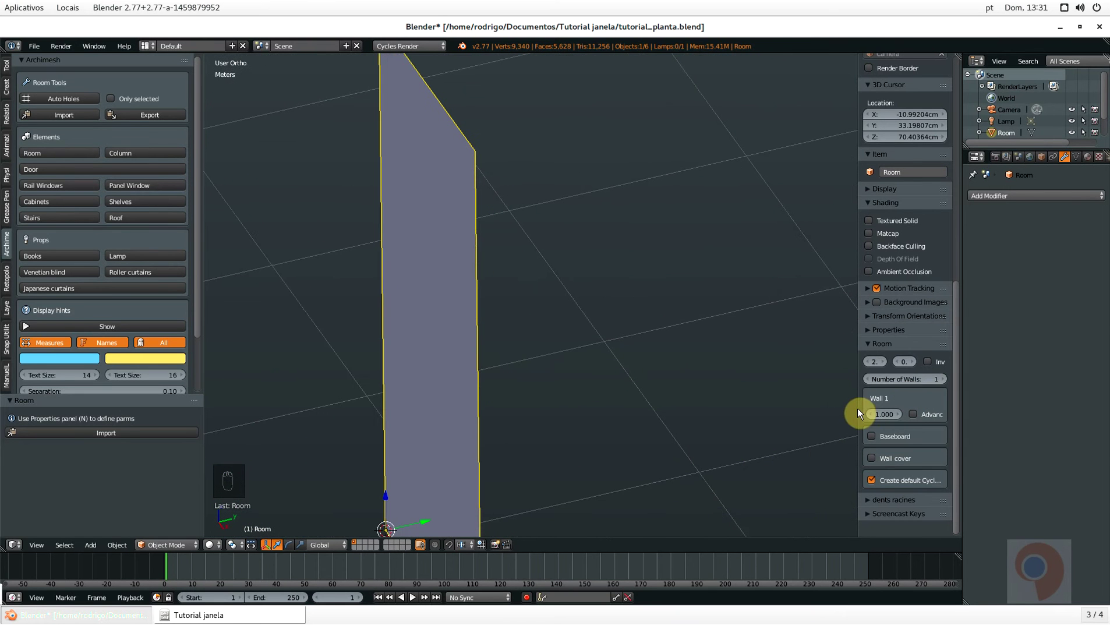
left_click_drag(858, 408, 763, 410)
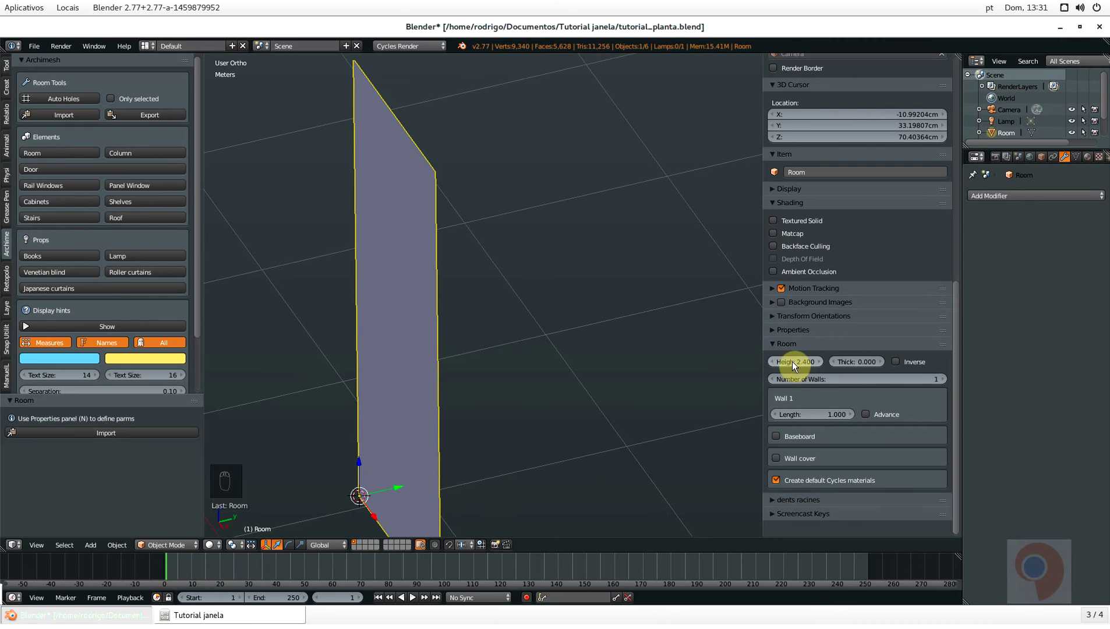
type("3")
key("Return")
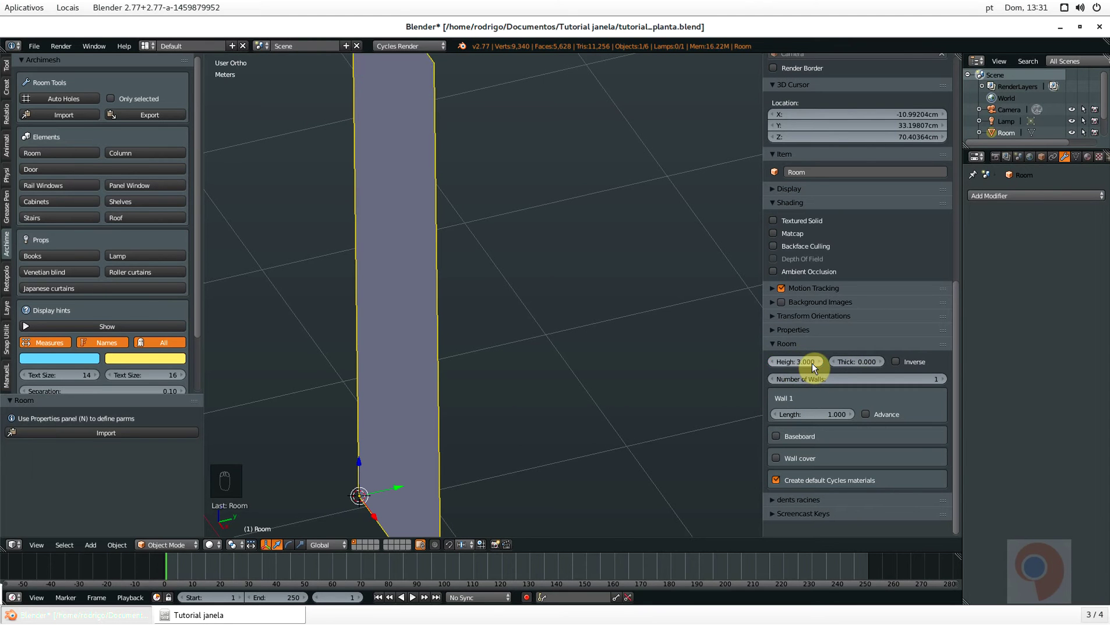
left_click(880, 361)
left_click(883, 361)
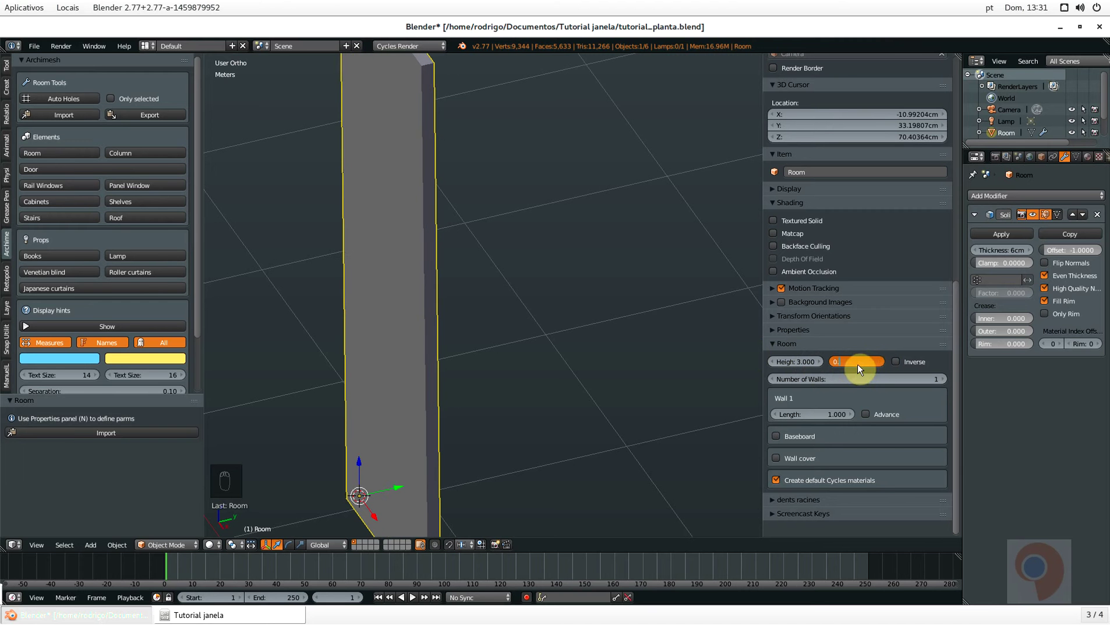
key("Return")
Set the length of Wall 1 to 5.000
scroll(525, 290, "down", 5)
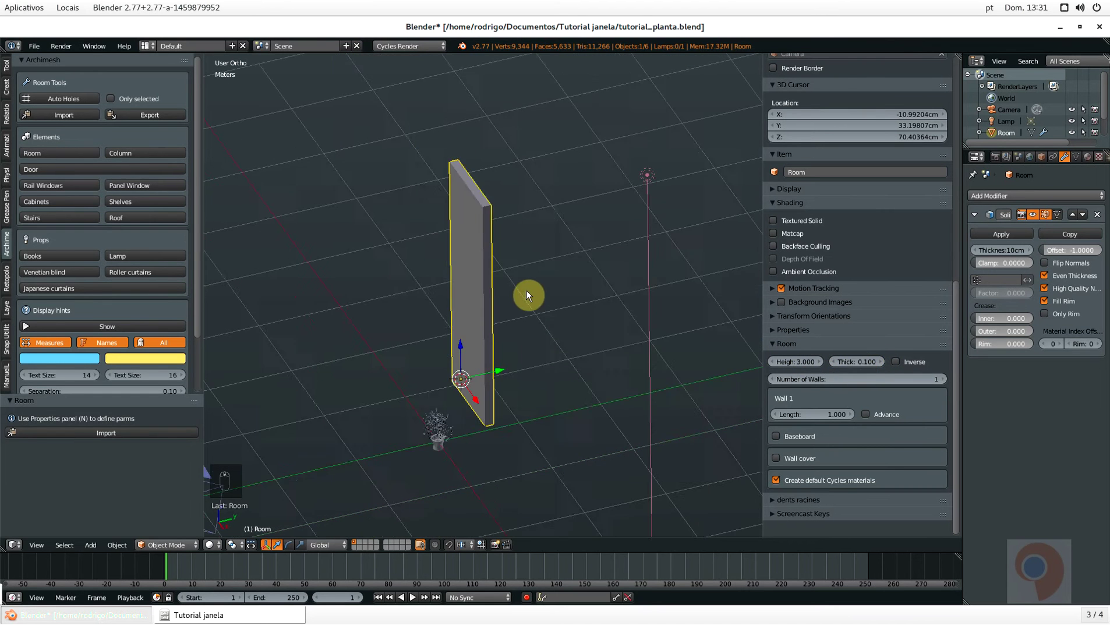
mouse_move(525, 290)
middle_mouse_down()
mouse_move(550, 346)
mouse_move(533, 298)
middle_mouse_up()
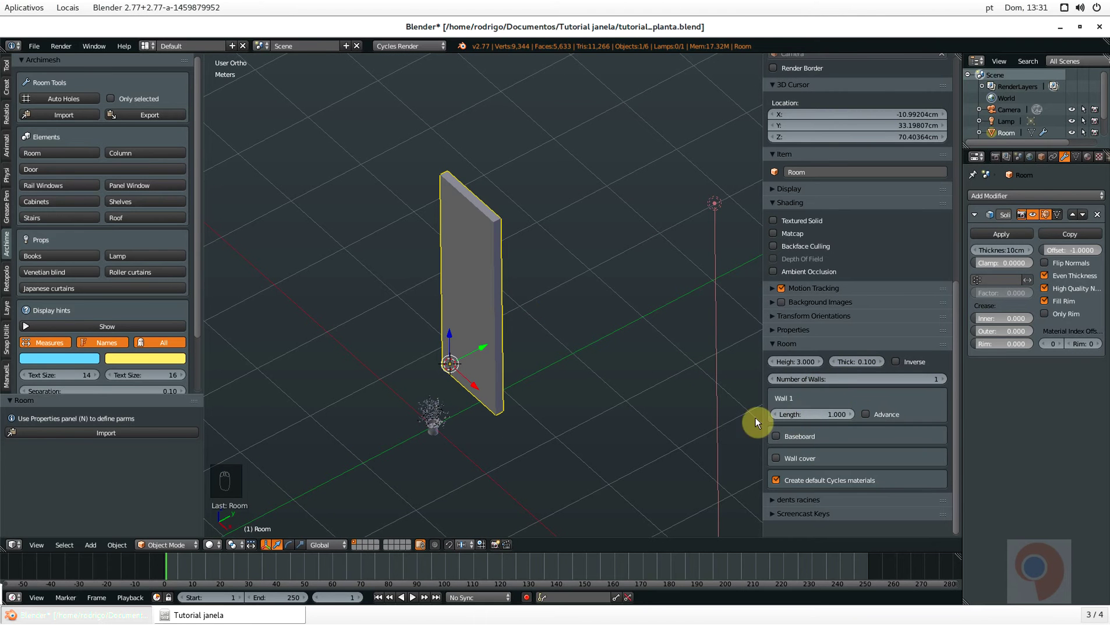
left_click(802, 415)
key("Return")
left_click_drag(788, 414, 826, 415)
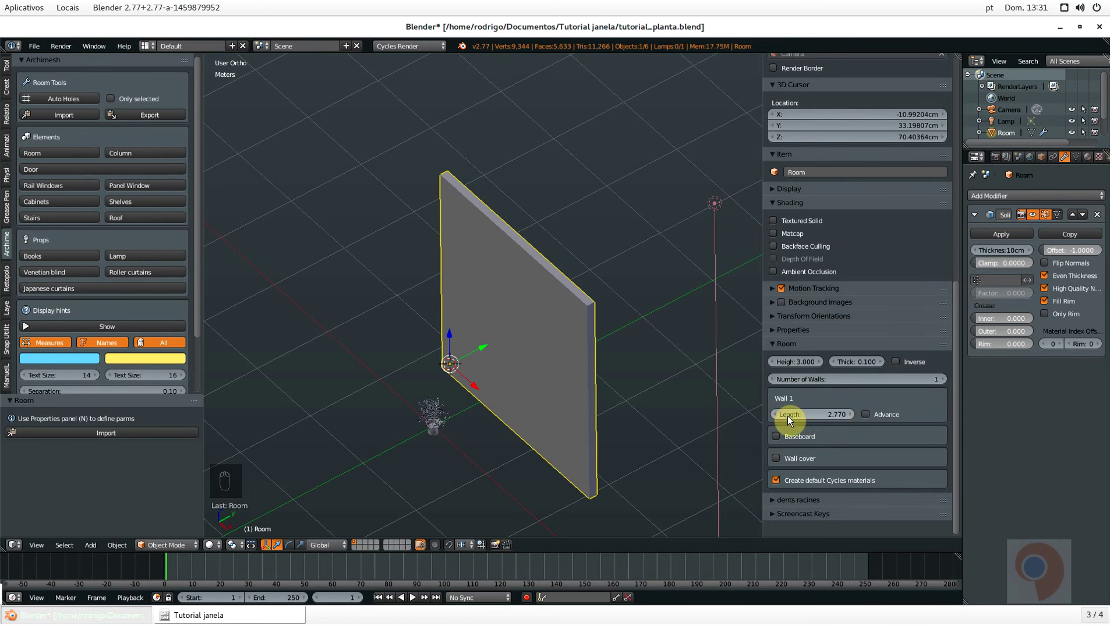
left_click(807, 416)
type("5")
key("Return")
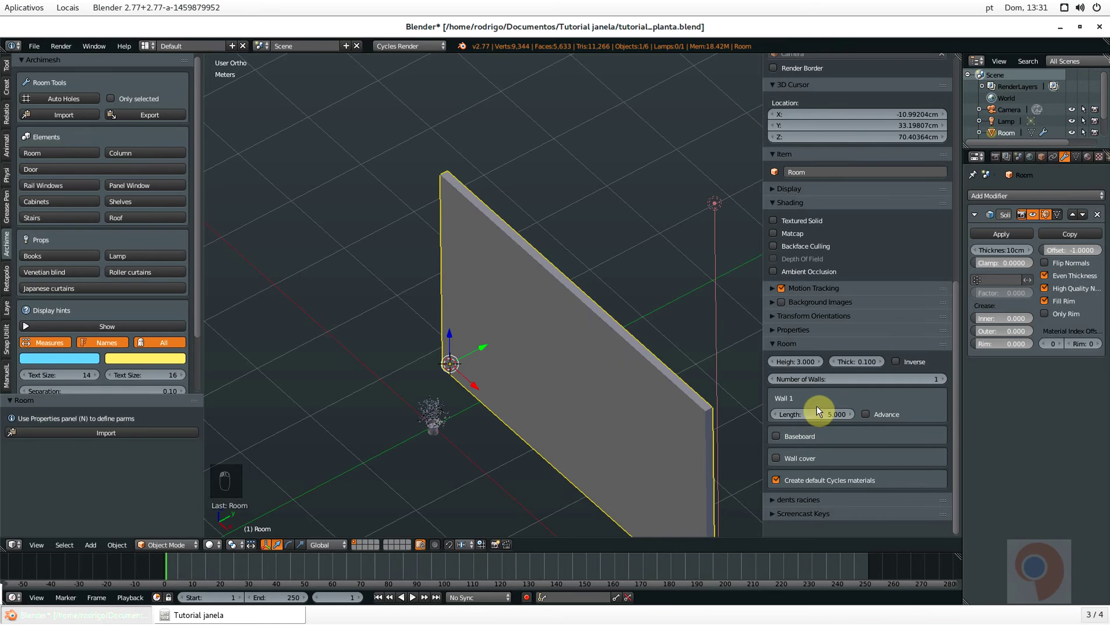
Increase the room's number of walls to 2 and set the length of Wall 2 to 4.000
scroll(639, 392, "down", 2)
scroll(632, 388, "up", 3)
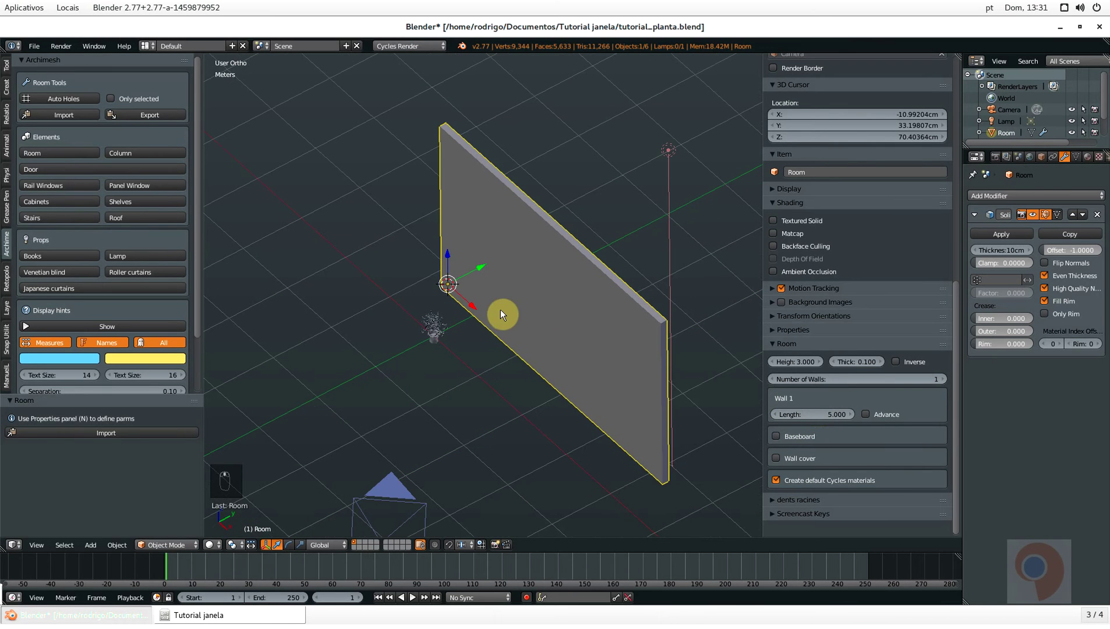
middle_click_drag(501, 310, 838, 398)
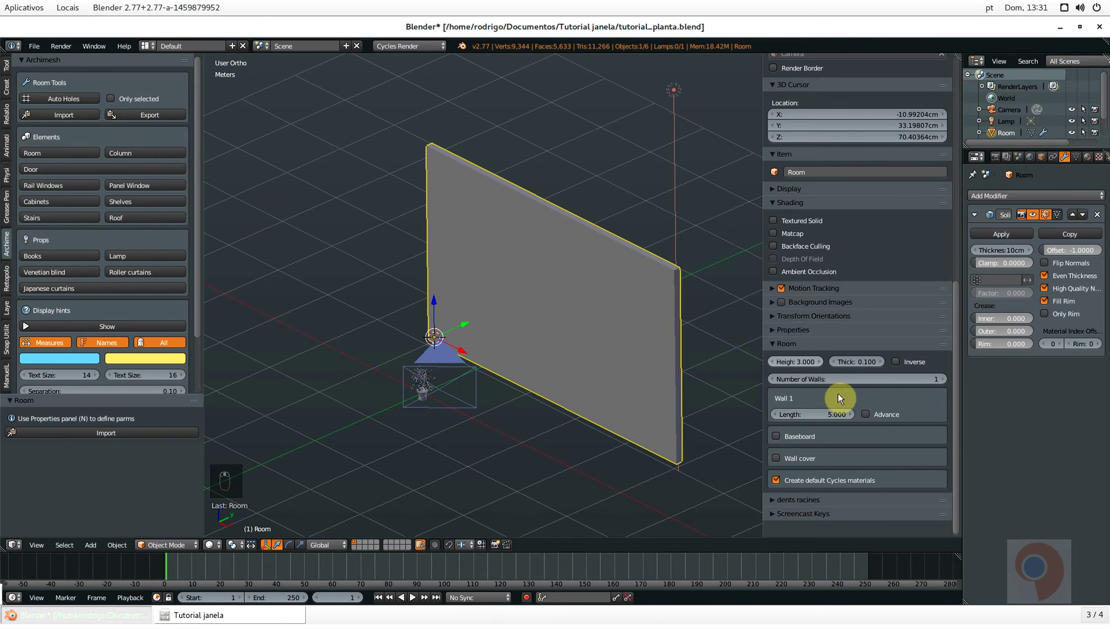
left_click(945, 379)
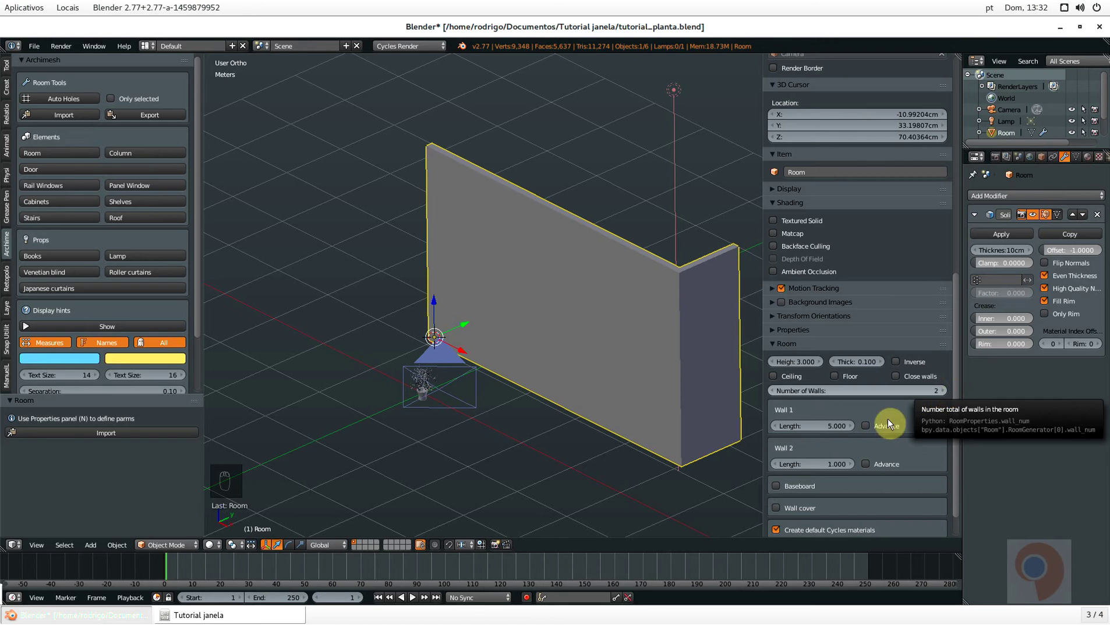
left_click(815, 466)
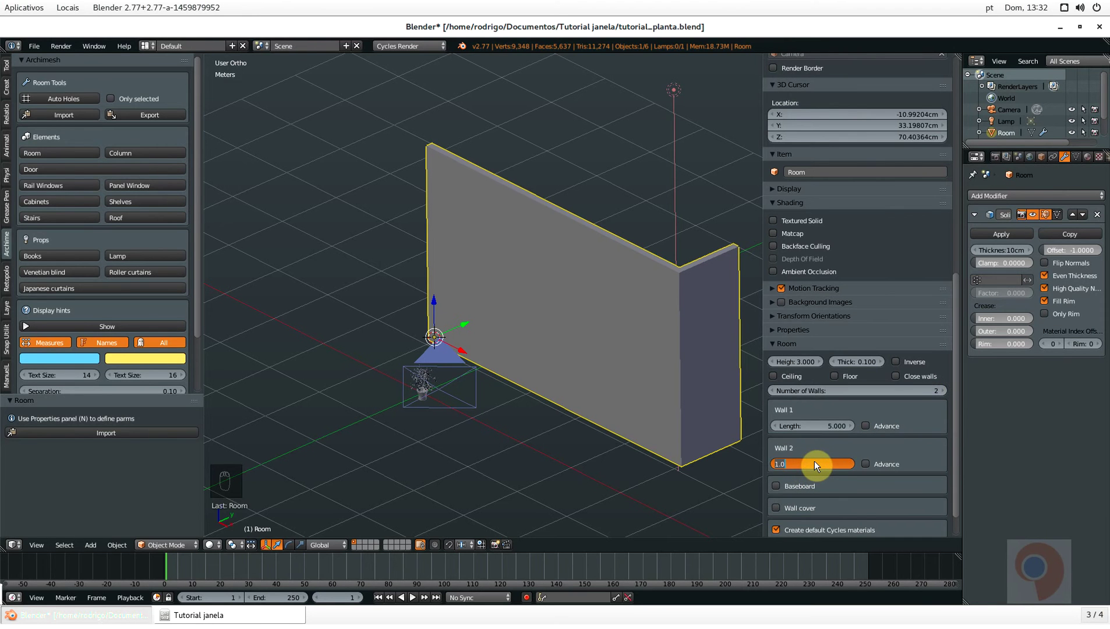
type("4")
key("Return")
Reverse the direction of Wall 2 by setting its length to -4.000
scroll(707, 402, "down", 1)
middle_click_drag(707, 401, 416, 356, "shift")
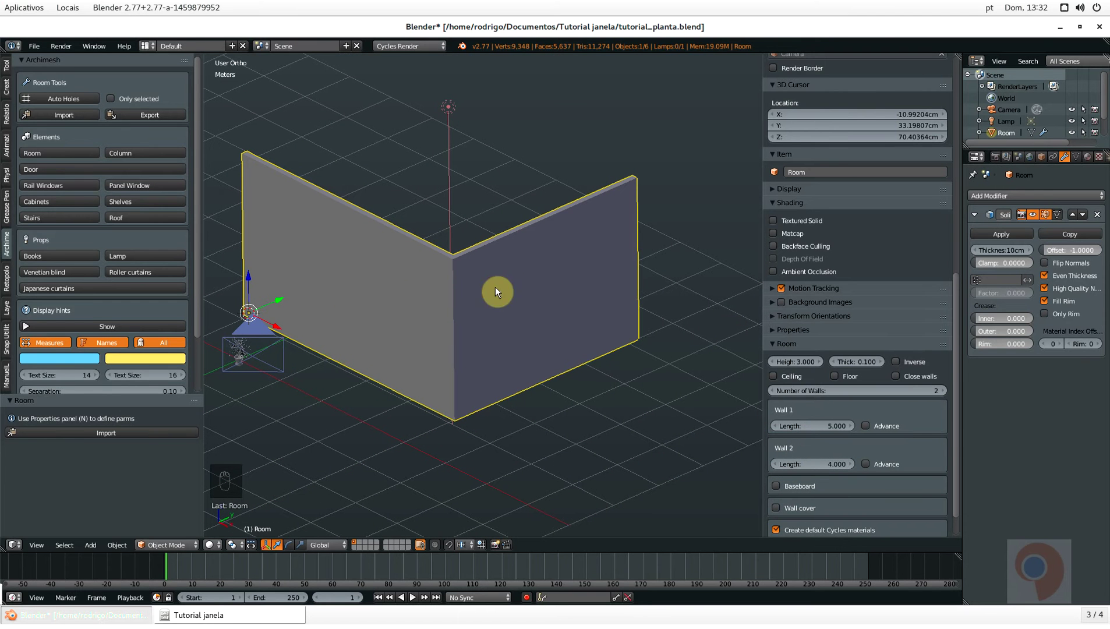
left_click(780, 463)
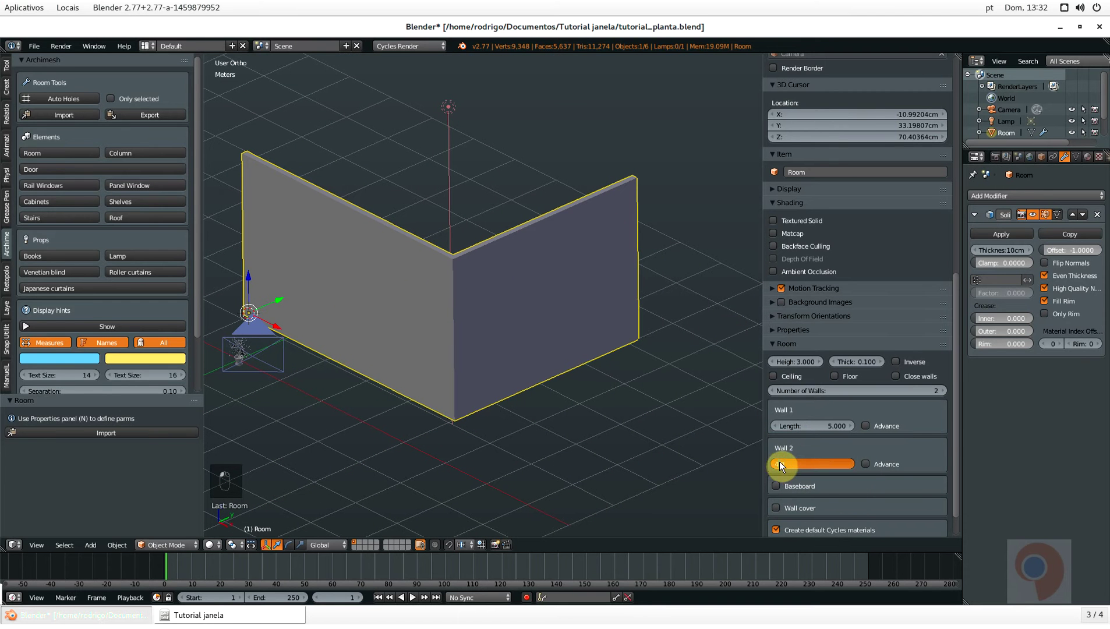
type("-4.0")
key("Return")
Add a third wall with a length of -5.000 and enable Close walls for the room
scroll(361, 379, "down", 4)
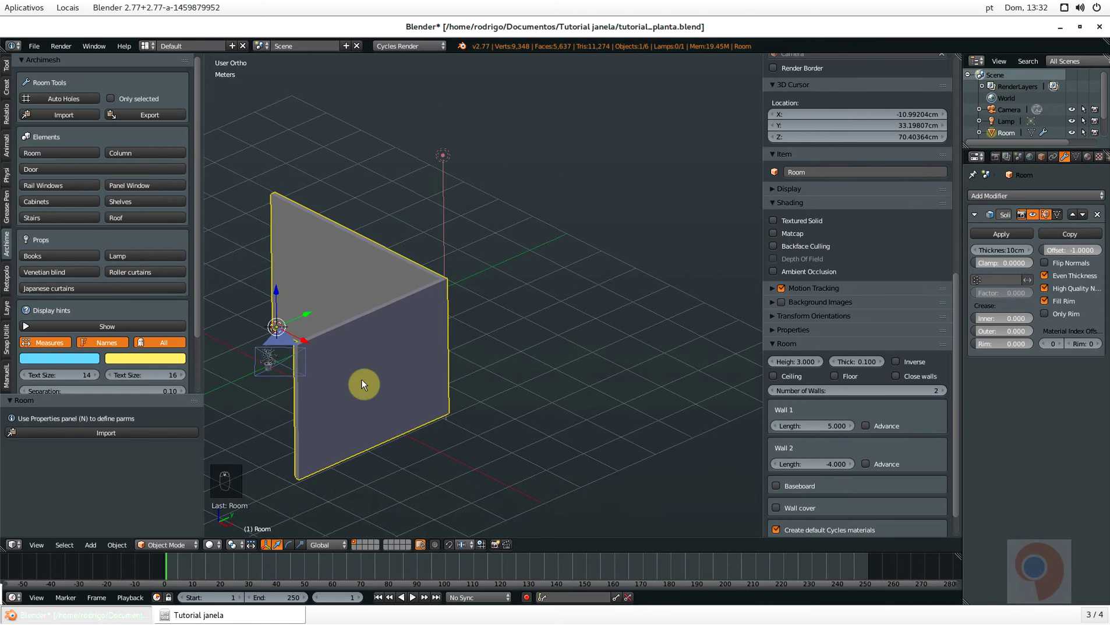
middle_click_drag(395, 362, 492, 366)
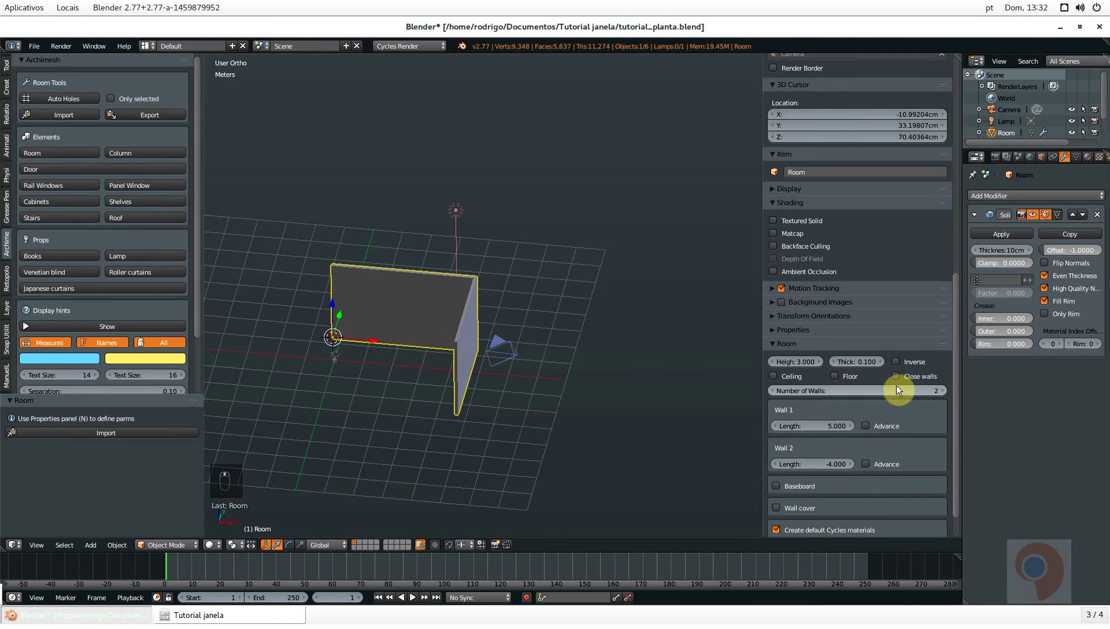
left_click(943, 390)
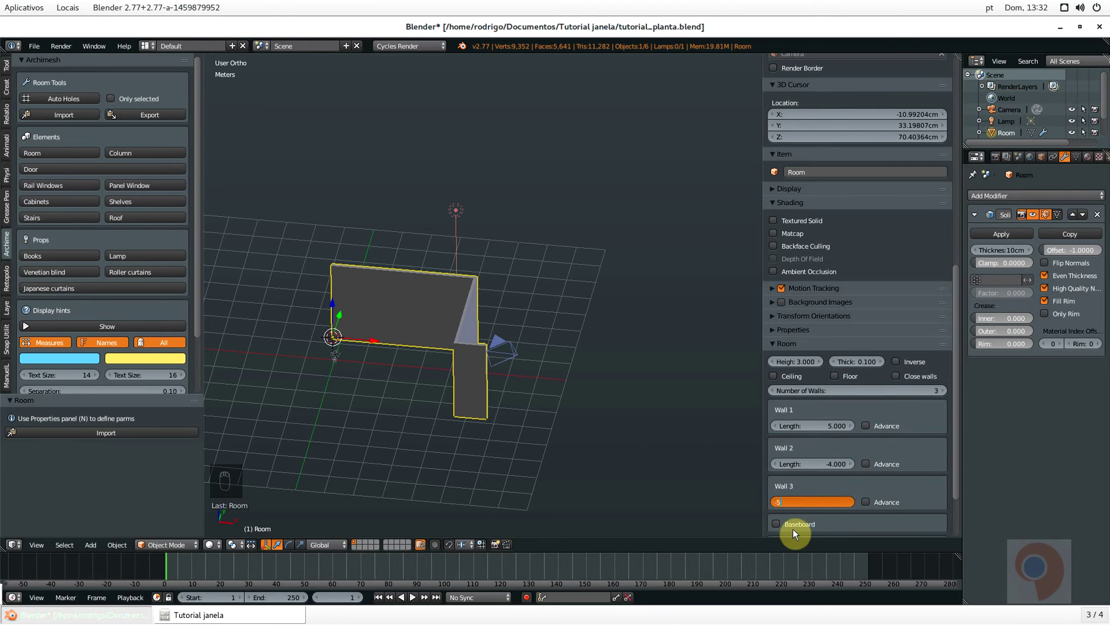
key("Return")
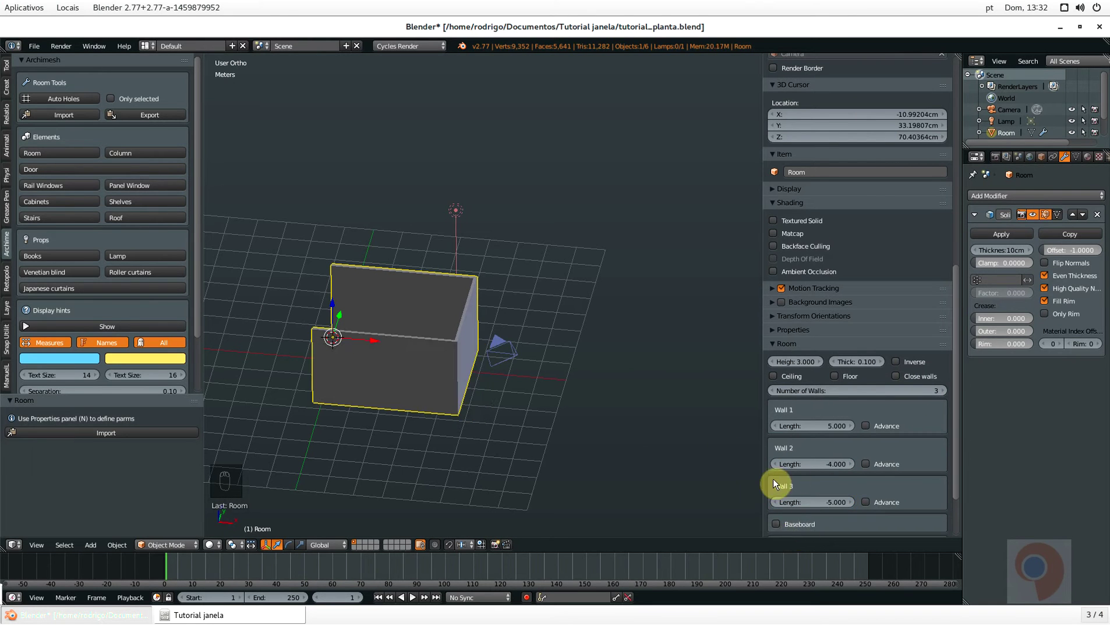
left_click(896, 376)
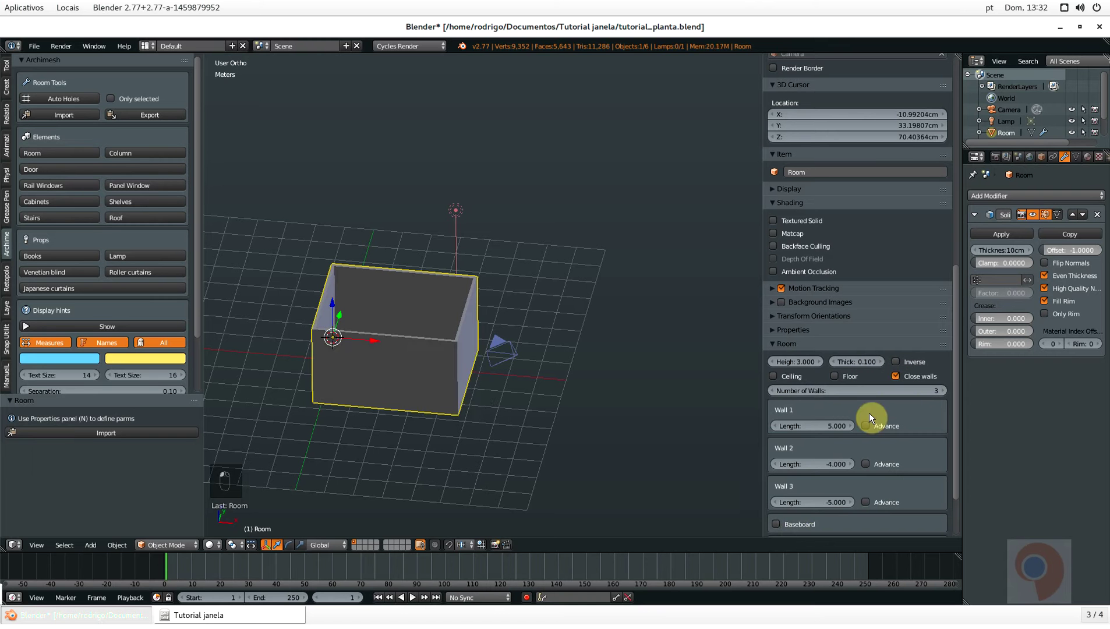
Select the pot, the tree branches and the leaves together
middle_click_drag(375, 316, 354, 323)
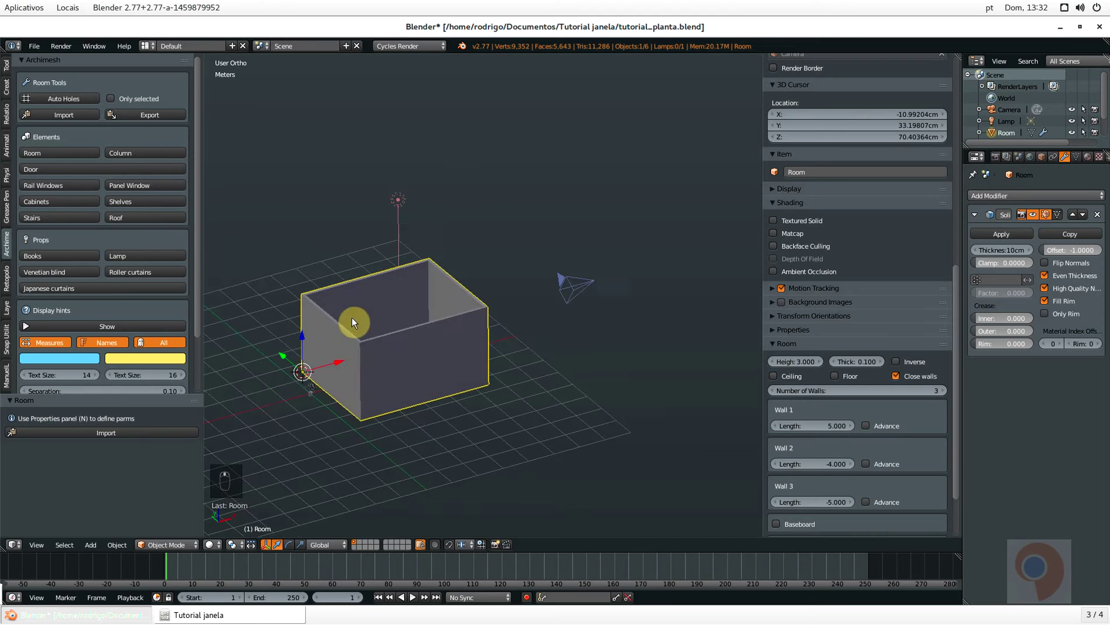
scroll(334, 372, "up", 8)
right_click(322, 384)
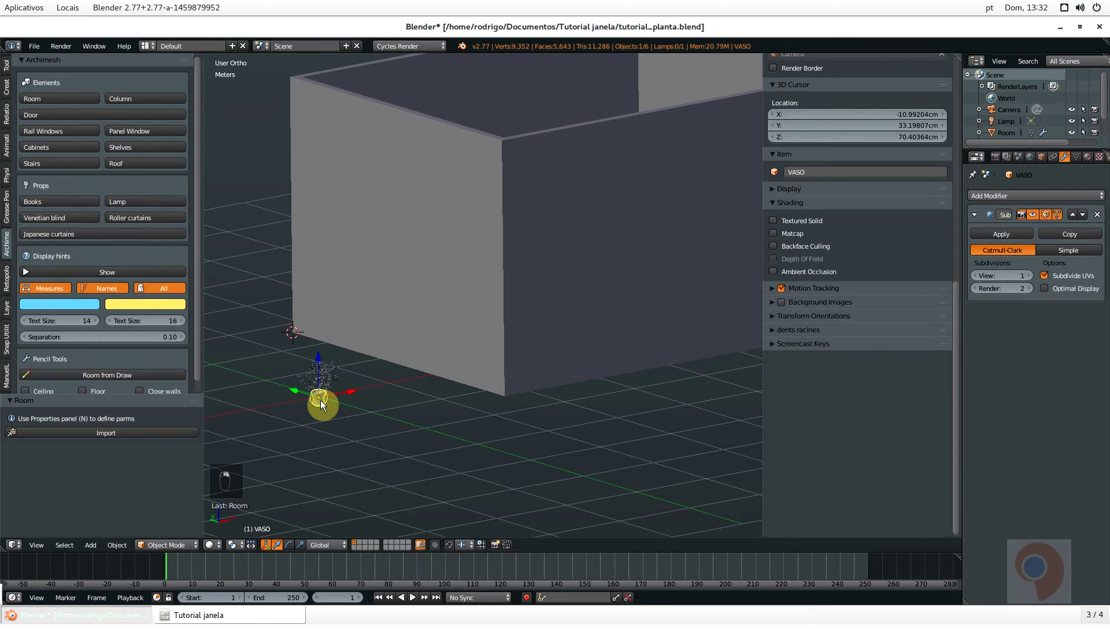
scroll(322, 396, "up", 5)
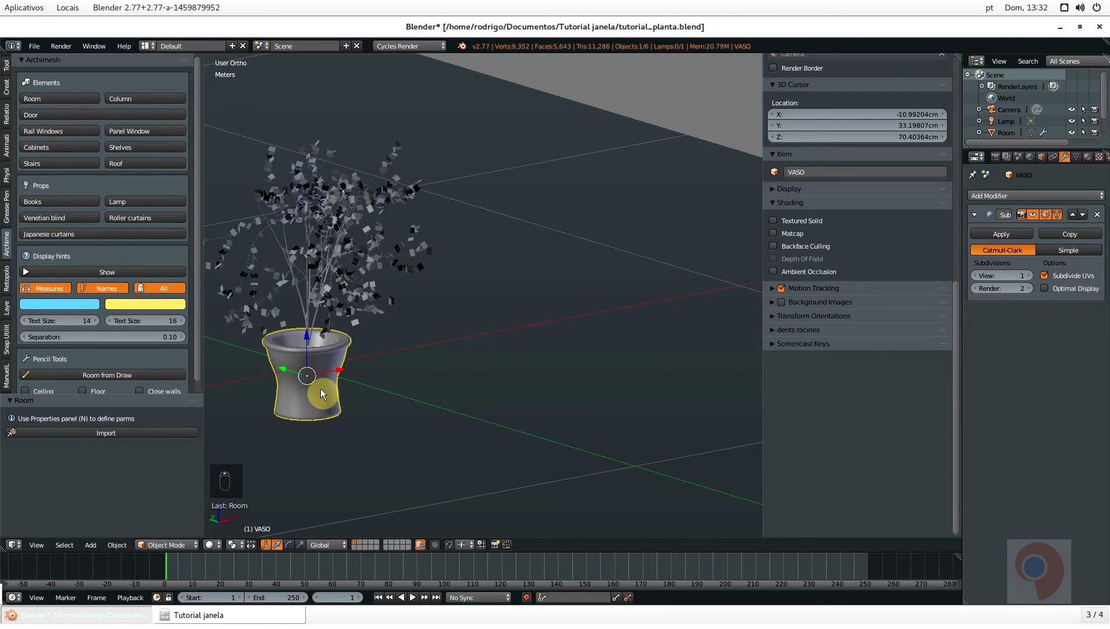
scroll(201, 320, "down", 1)
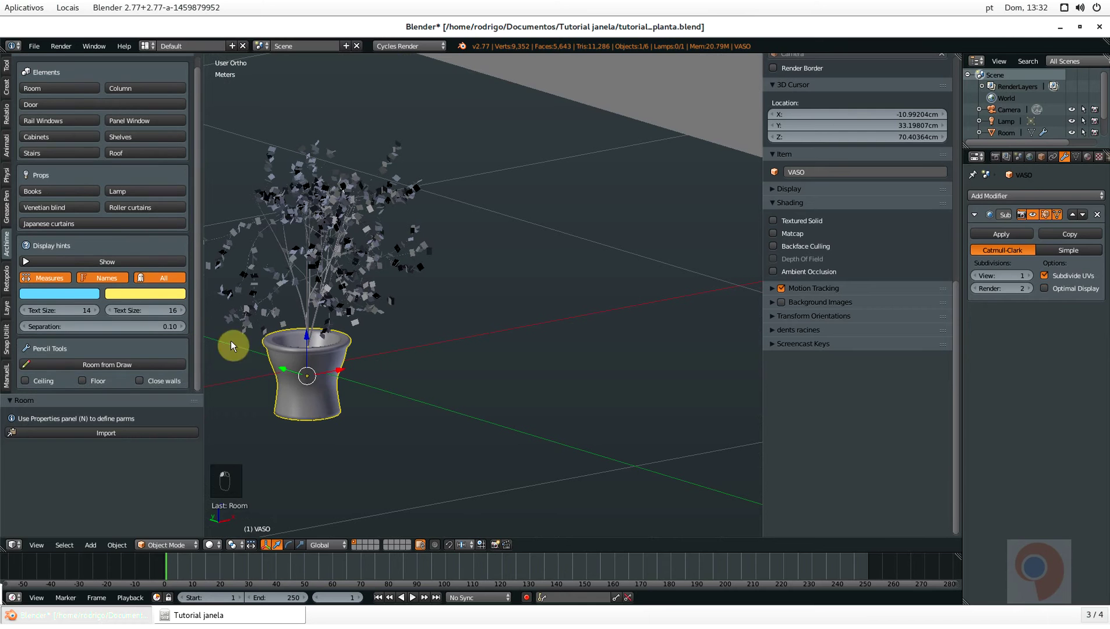
right_click(304, 330, "shift")
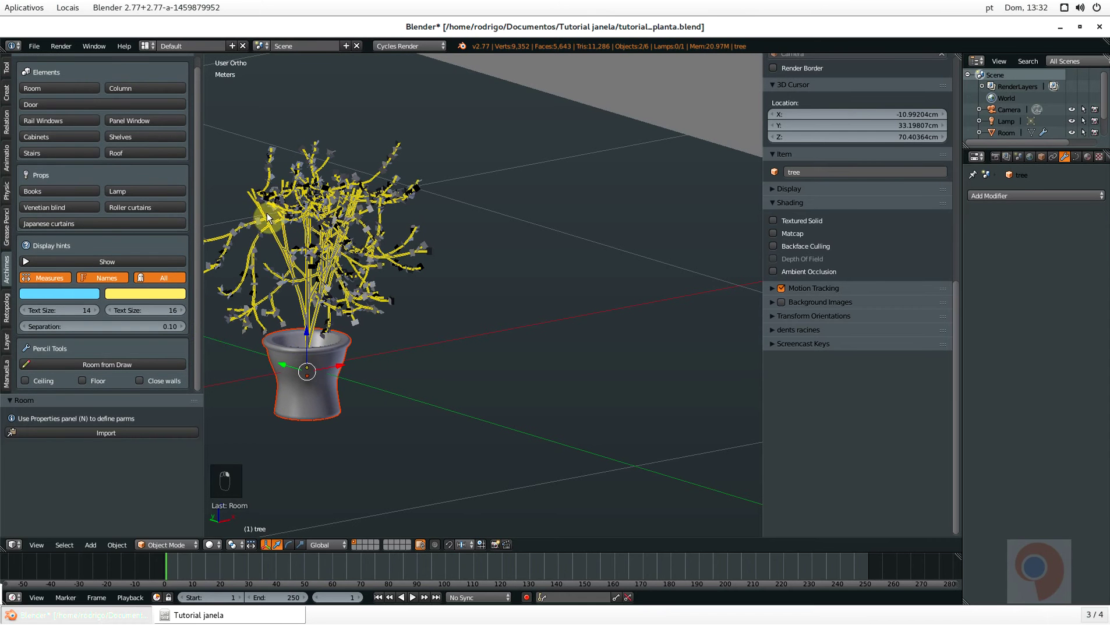
right_click(246, 229, "shift")
scroll(279, 271, "down", 6)
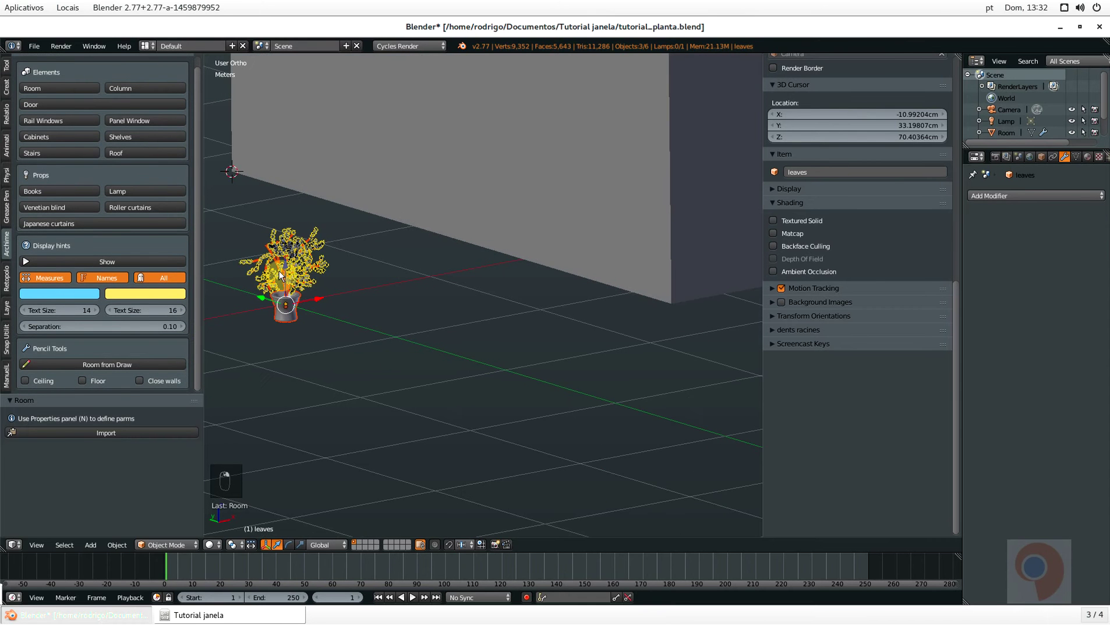
Raise the selected plant and pot along Z by about 88 cm, and by about 1.22 m more
left_click_drag(286, 268, 300, 131)
scroll(299, 139, "down", 7)
scroll(298, 193, "down", 5)
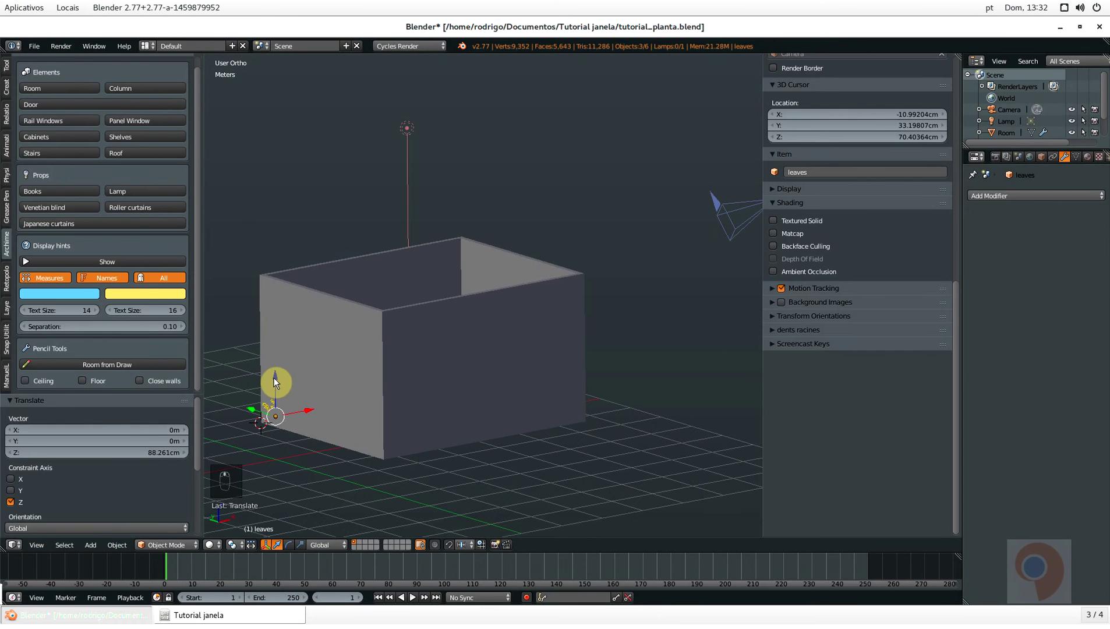
mouse_move(274, 377)
left_mouse_down()
mouse_move(277, 317)
mouse_move(274, 358)
left_mouse_up()
Move the plant and pot horizontally into the room and lower them about 20 cm along Z
middle_click_drag(275, 358, 294, 441)
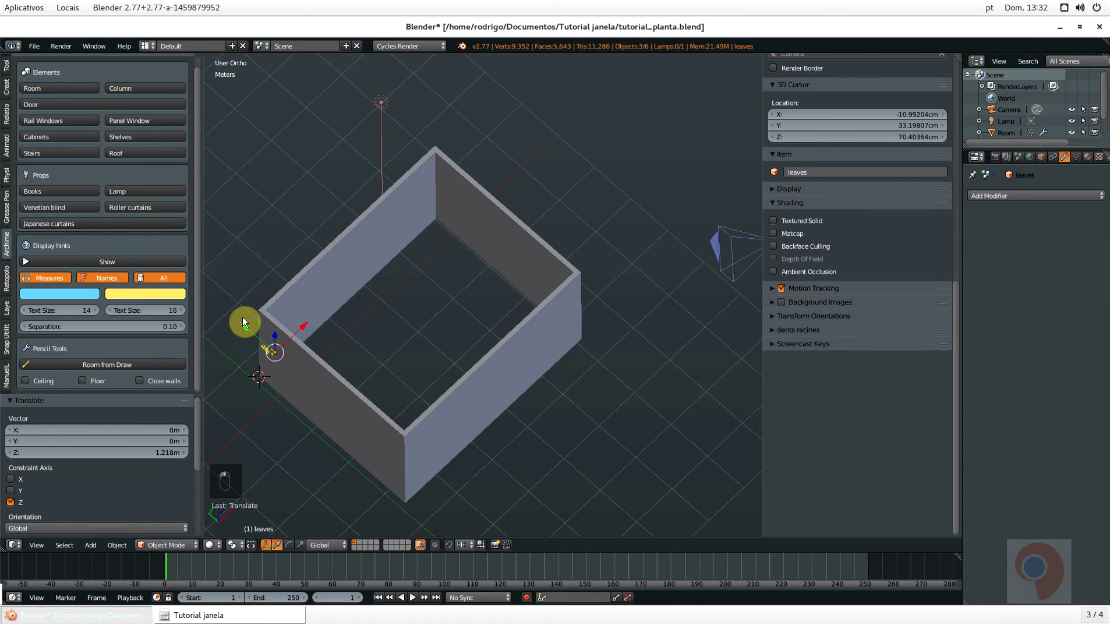
left_click_drag(247, 318, 386, 284)
middle_click_drag(386, 284, 331, 267)
scroll(466, 274, "up", 5)
middle_click_drag(466, 275, 421, 303)
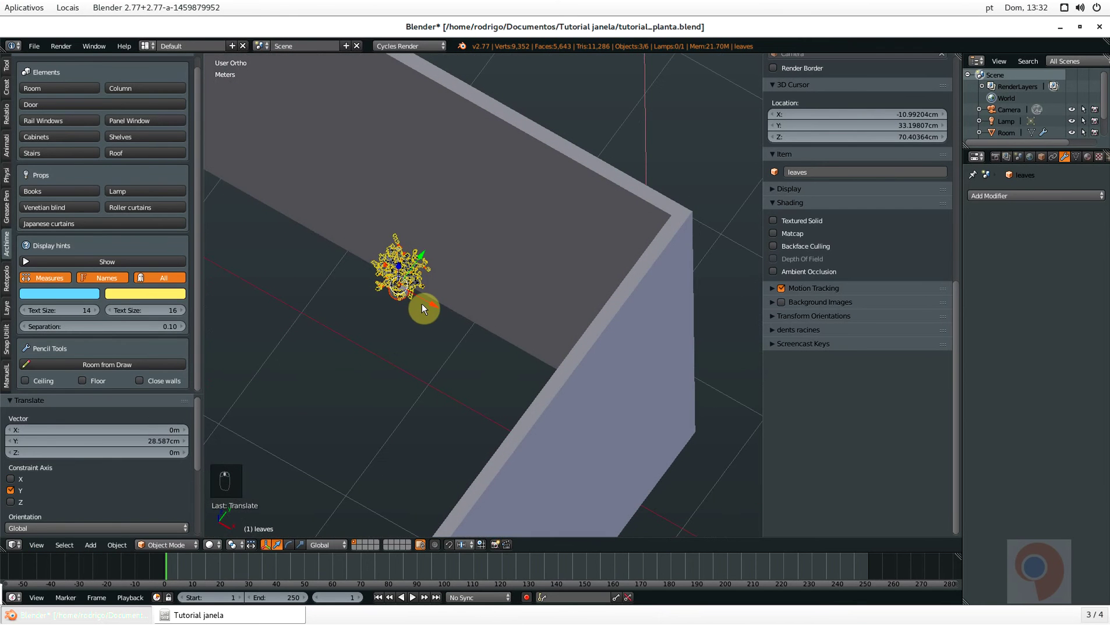
left_click_drag(425, 301, 434, 278)
middle_click_drag(434, 279, 402, 251)
left_click_drag(401, 251, 393, 300)
Add an Archimesh panel window using the WINDOW 250X200 preset
middle_click_drag(393, 300, 479, 232)
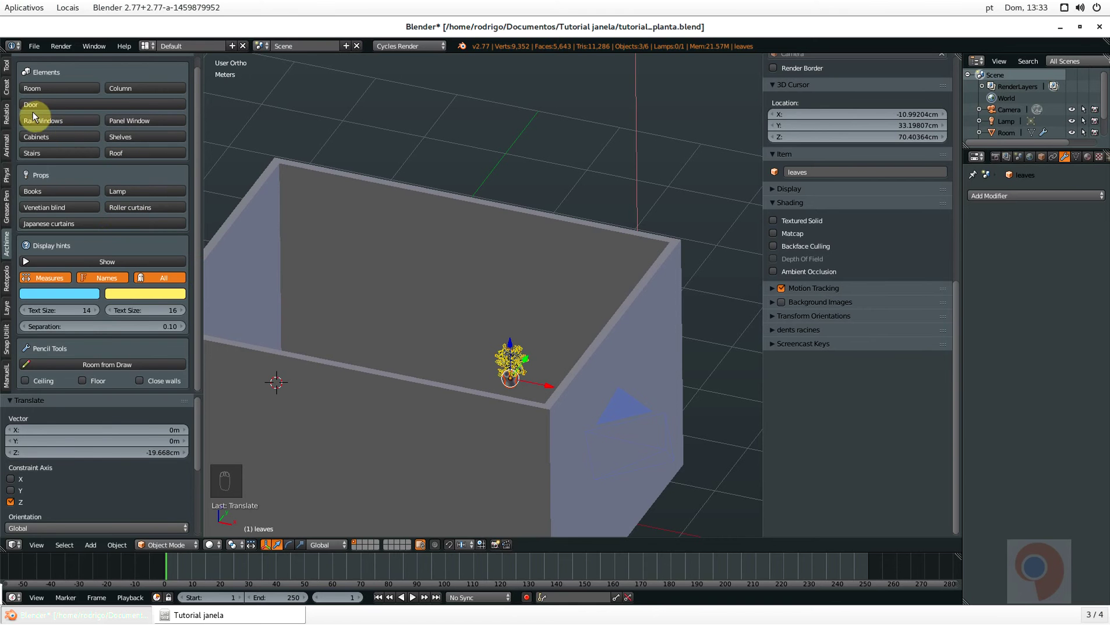
left_click(111, 121)
middle_click_drag(209, 216, 758, 296)
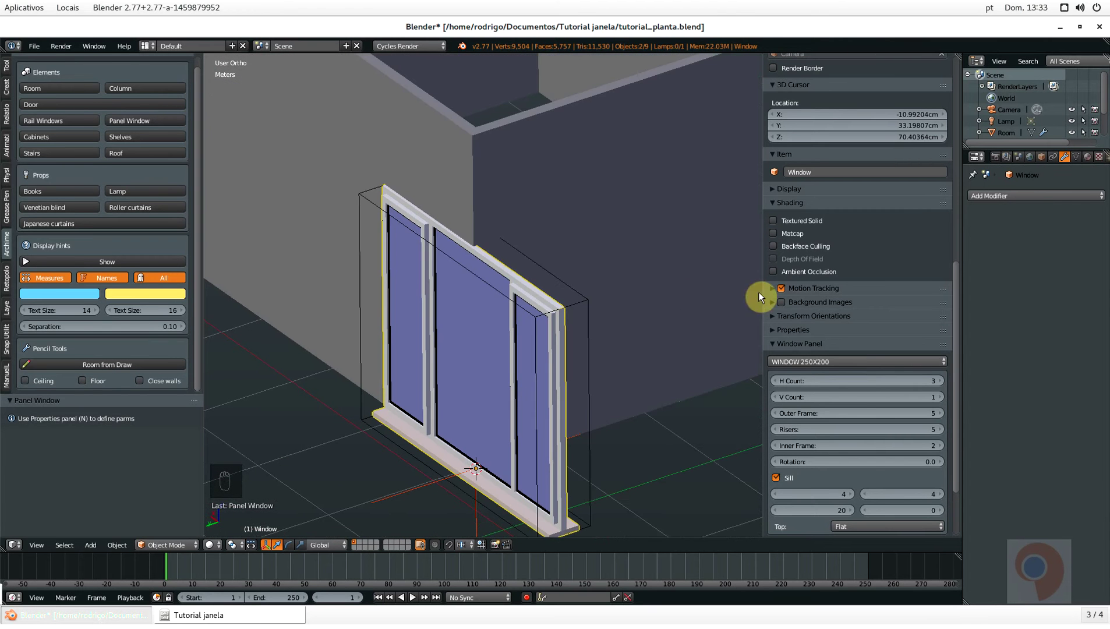
left_click(814, 363)
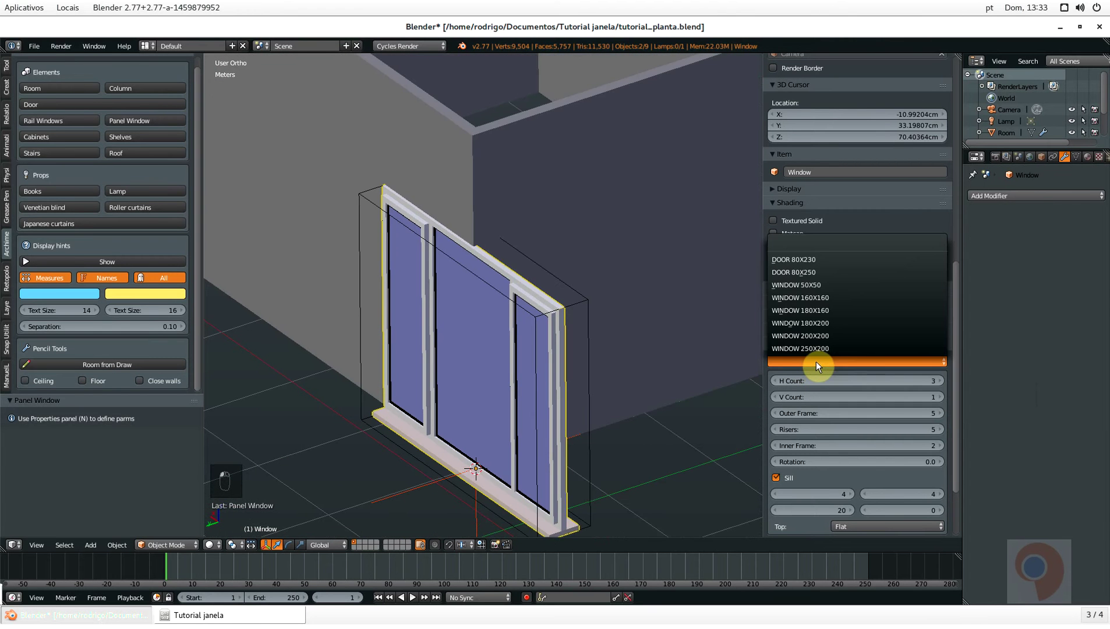
left_click(815, 348)
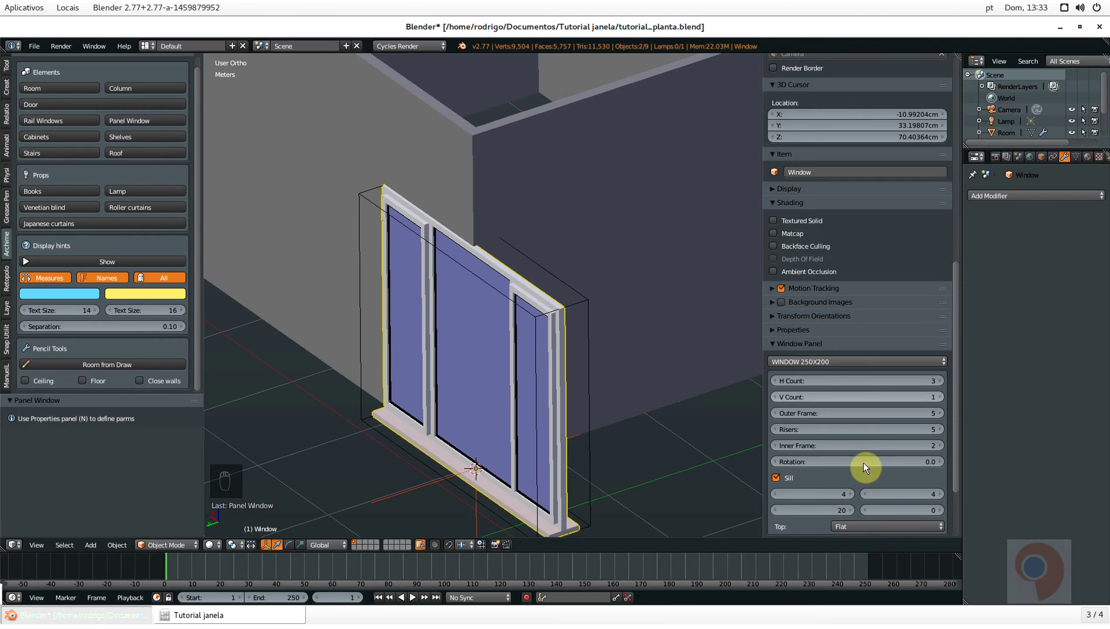
Set the second value of the window sill's dimensions to 12
scroll(841, 418, "down", 4)
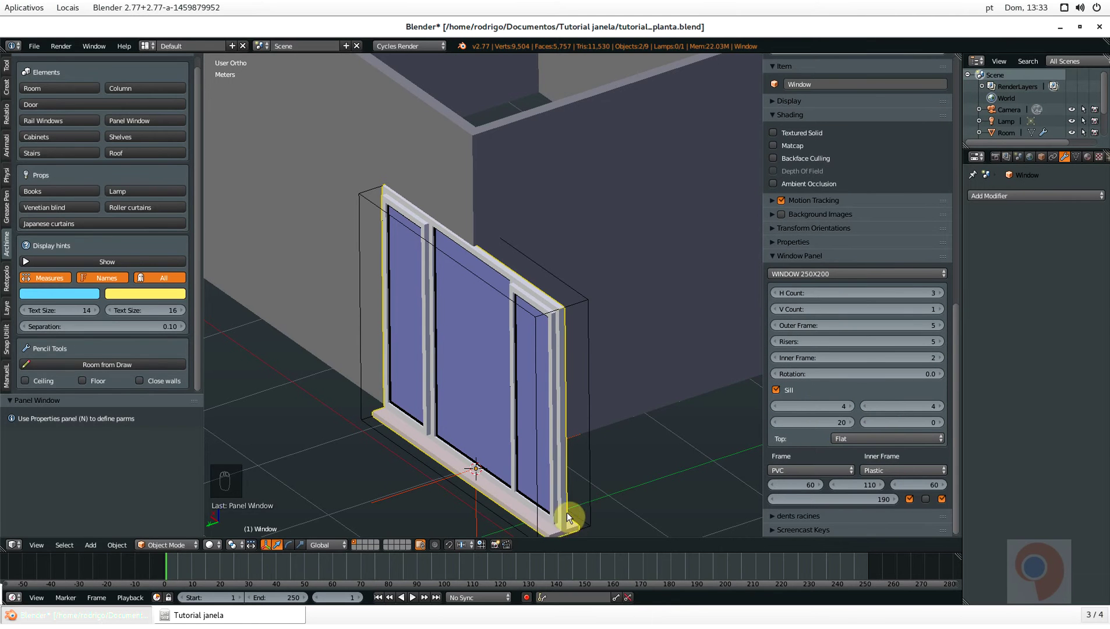
middle_click_drag(566, 512, 502, 440)
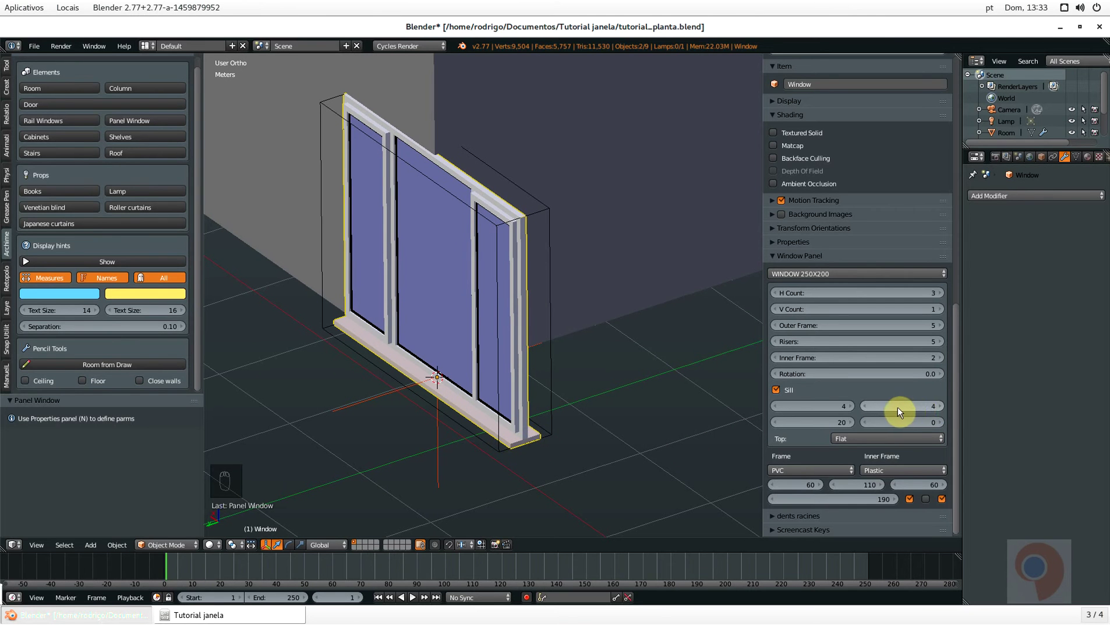
left_click_drag(898, 407, 974, 399)
Select the window's control group and move it about 2.34 m along X
scroll(610, 422, "down", 4)
right_click(528, 443)
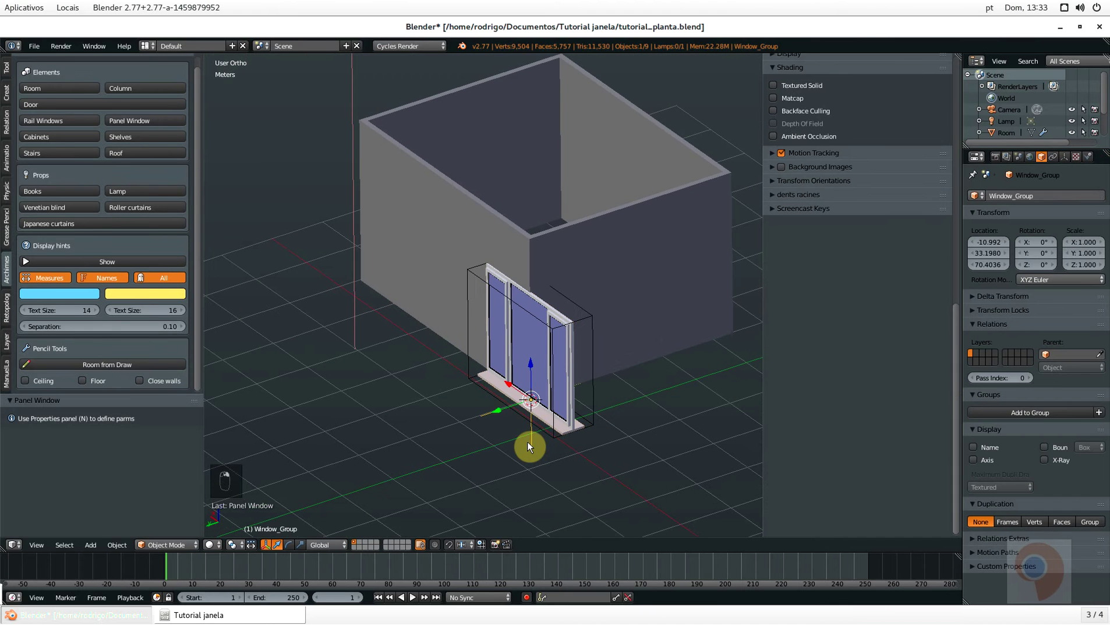
left_click_drag(518, 399, 491, 262)
middle_click_drag(492, 261, 363, 305)
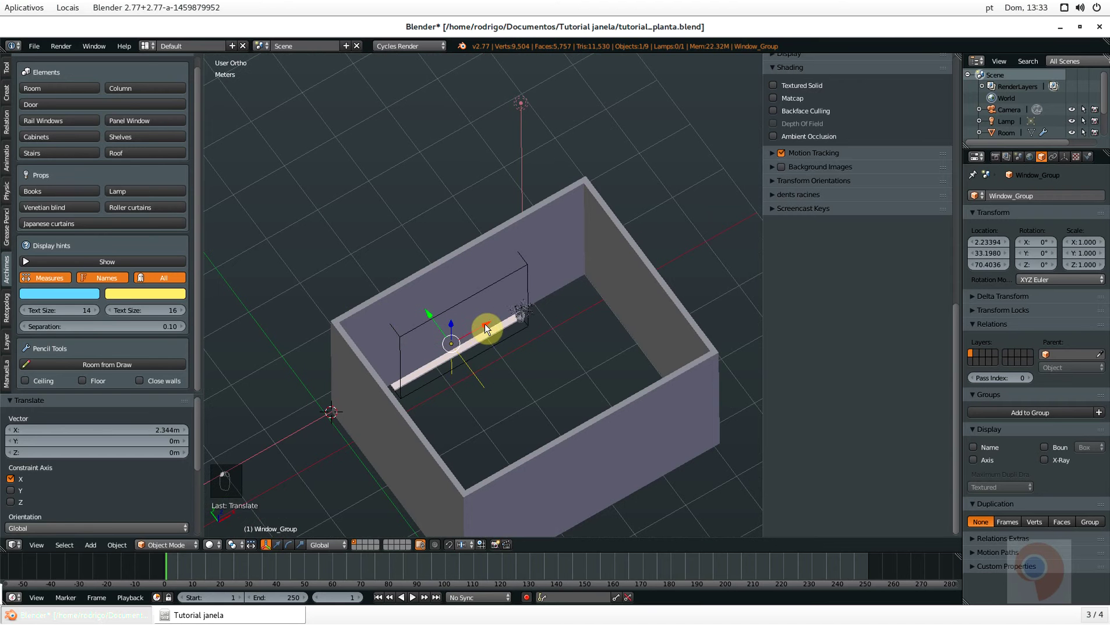
Fit the window group into the long wall at about X 2.67 m, Y 26.6 cm and Z 1.32 m
left_click_drag(488, 327, 470, 294)
middle_click_drag(470, 294, 527, 323)
left_click_drag(434, 311, 439, 305)
mouse_move(438, 306)
middle_mouse_down()
mouse_move(464, 305)
mouse_move(468, 293)
mouse_move(459, 306)
middle_mouse_up()
scroll(458, 308, "up", 3)
left_click_drag(460, 317, 458, 317)
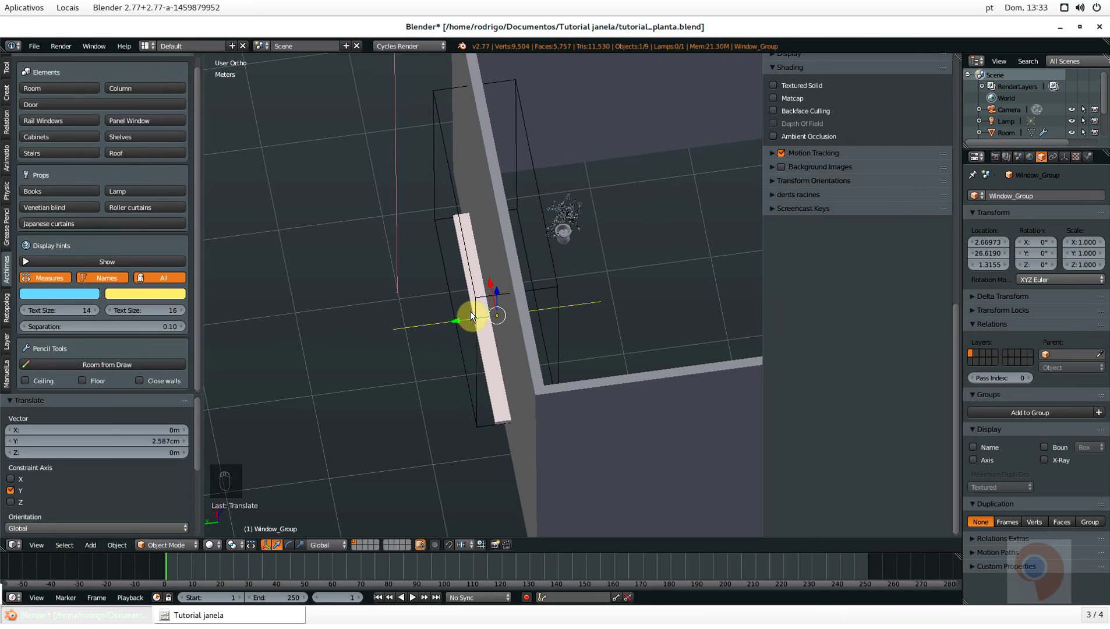
Select the room, cut its window opening with Auto Holes, and save the file
middle_click_drag(470, 311, 503, 290)
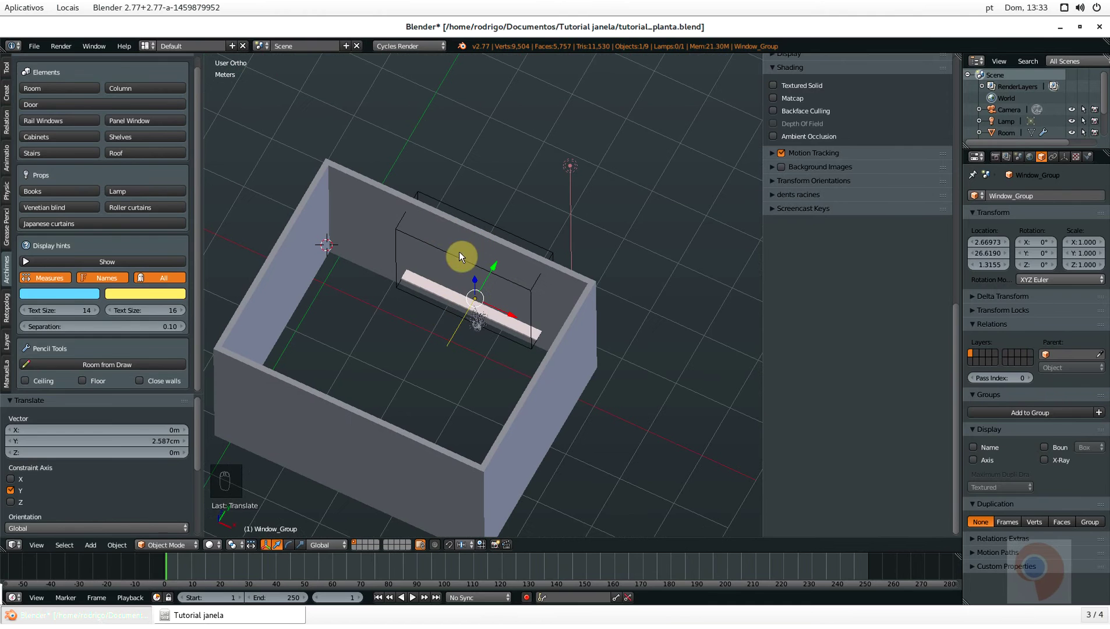
right_click(367, 173)
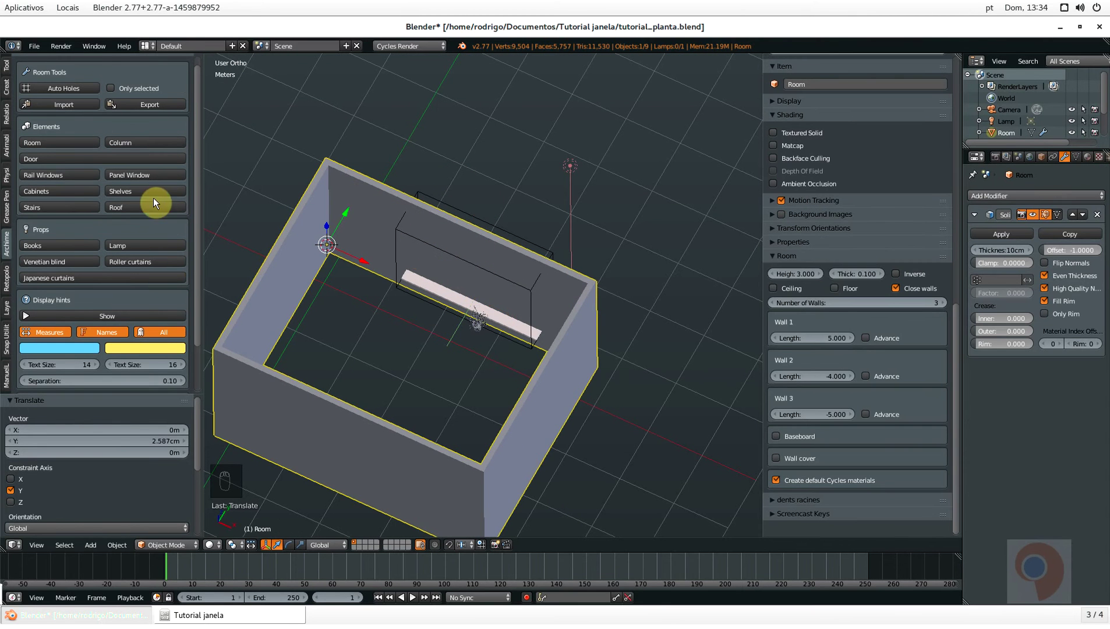
left_click(72, 86)
scroll(497, 284, "up", 4)
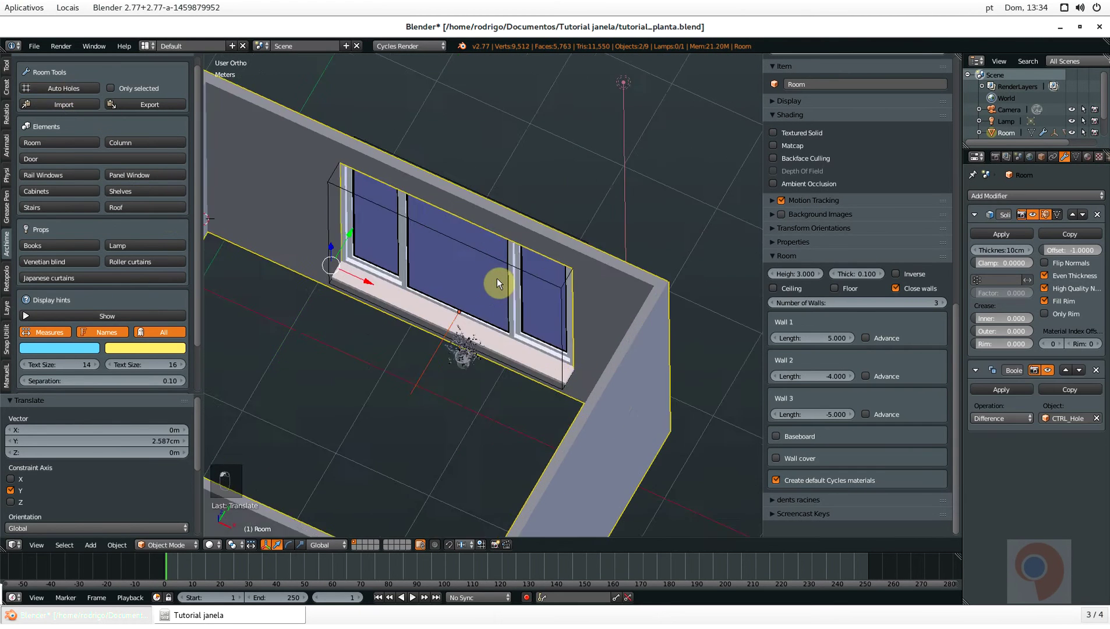
middle_click_drag(497, 277, 539, 250)
scroll(480, 366, "up", 8)
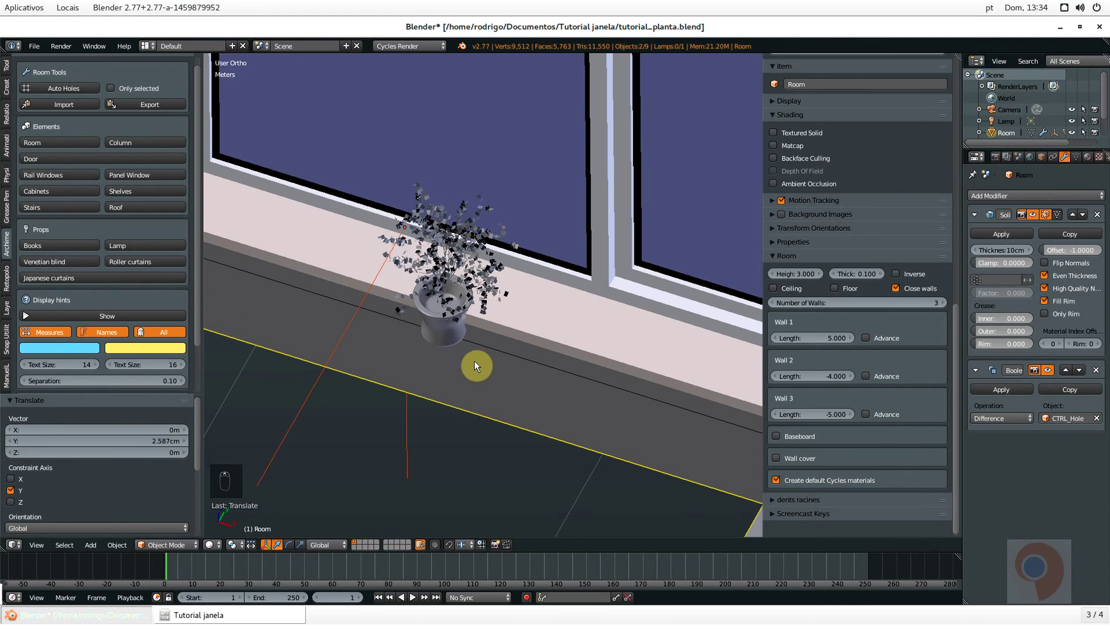
key("ctrl+s")
Select the leaves, the tree branches and the pot together
left_click(443, 346)
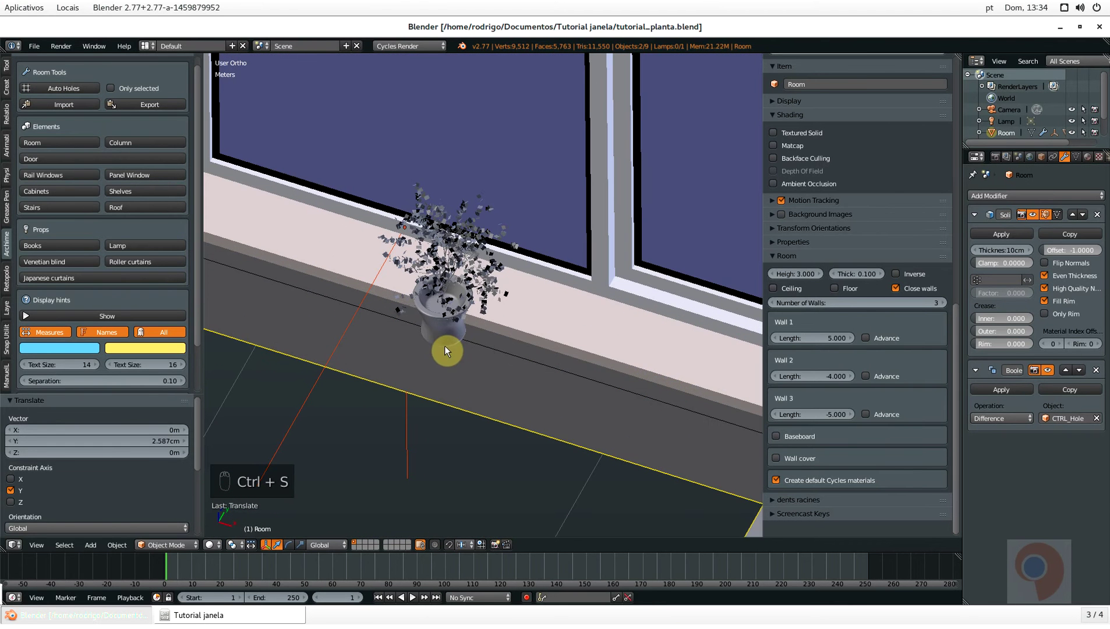
right_click(445, 338)
scroll(433, 268, "up", 7)
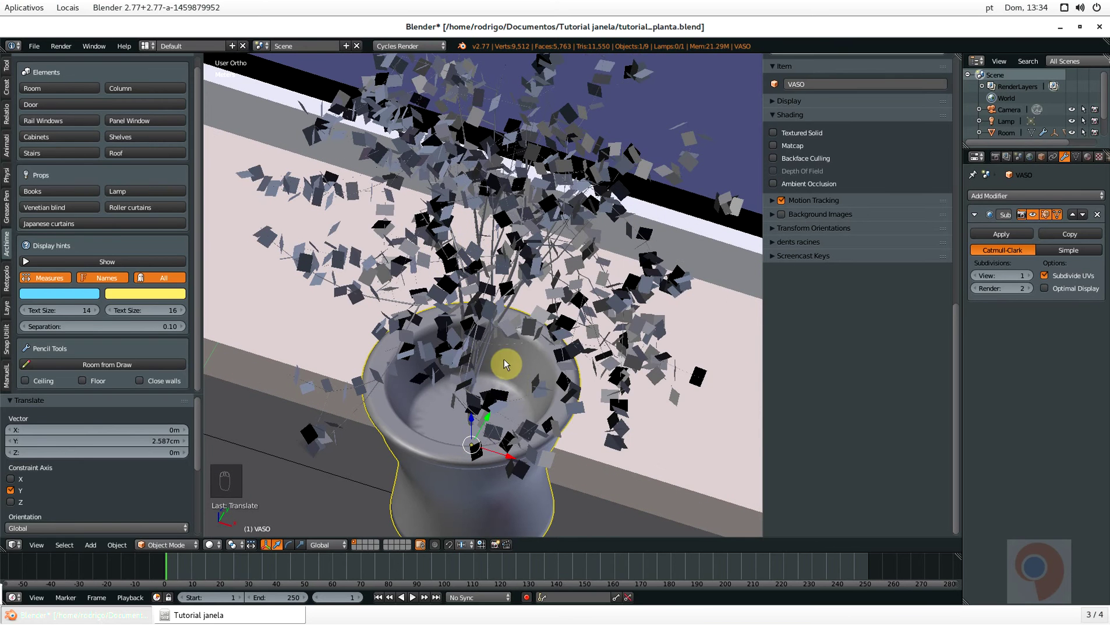
right_click(512, 312, "shift")
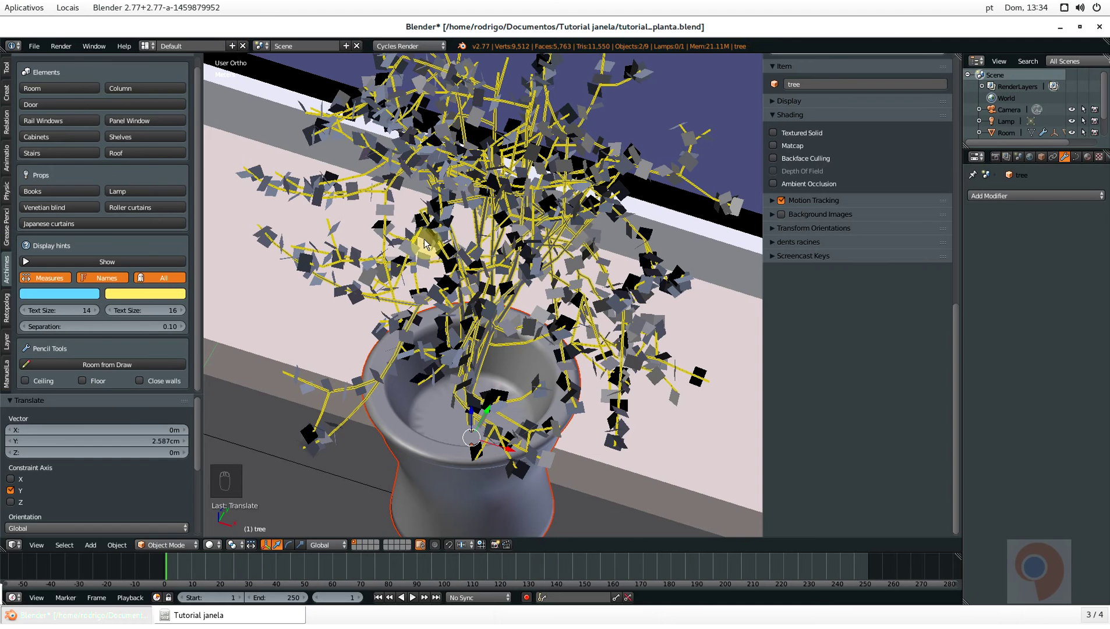
right_click(317, 199, "shift")
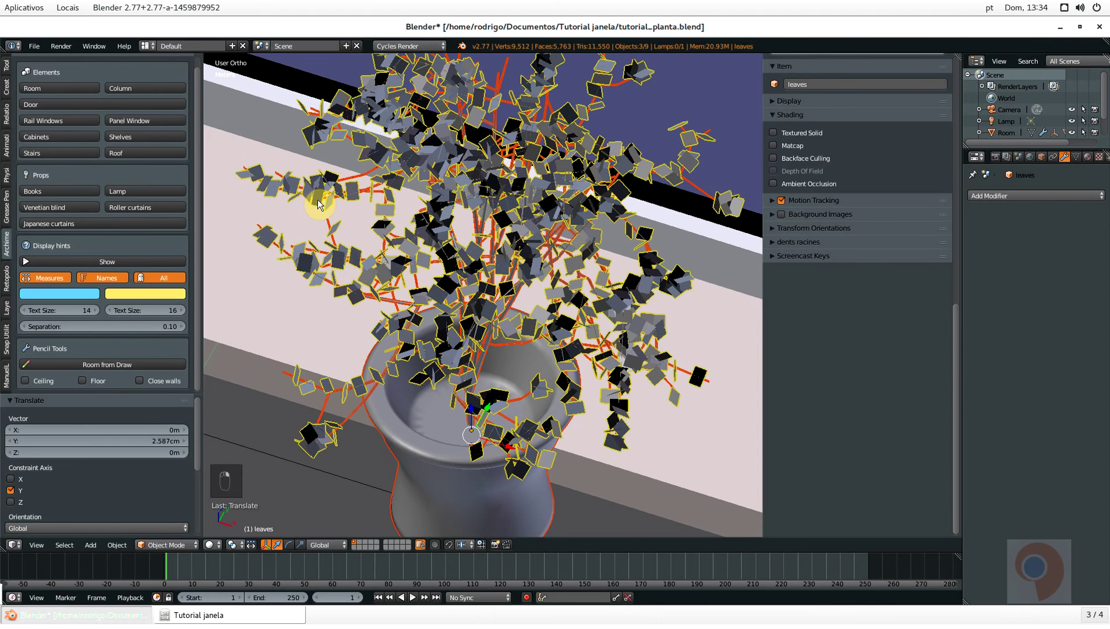
right_click(319, 195)
right_click(319, 191, "shift")
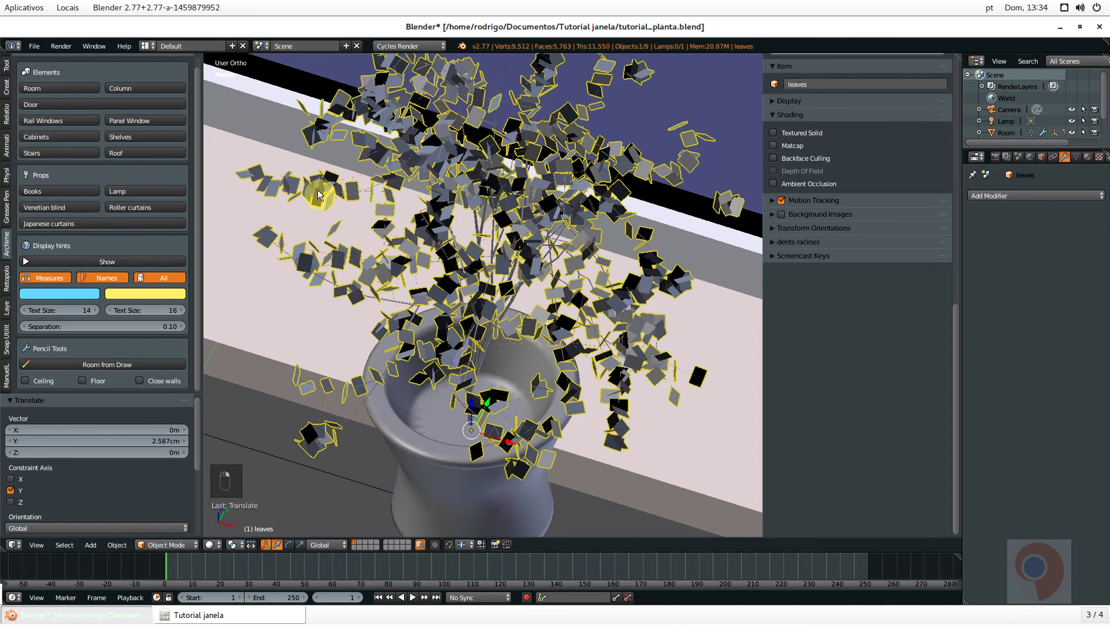
right_click(329, 286, "shift")
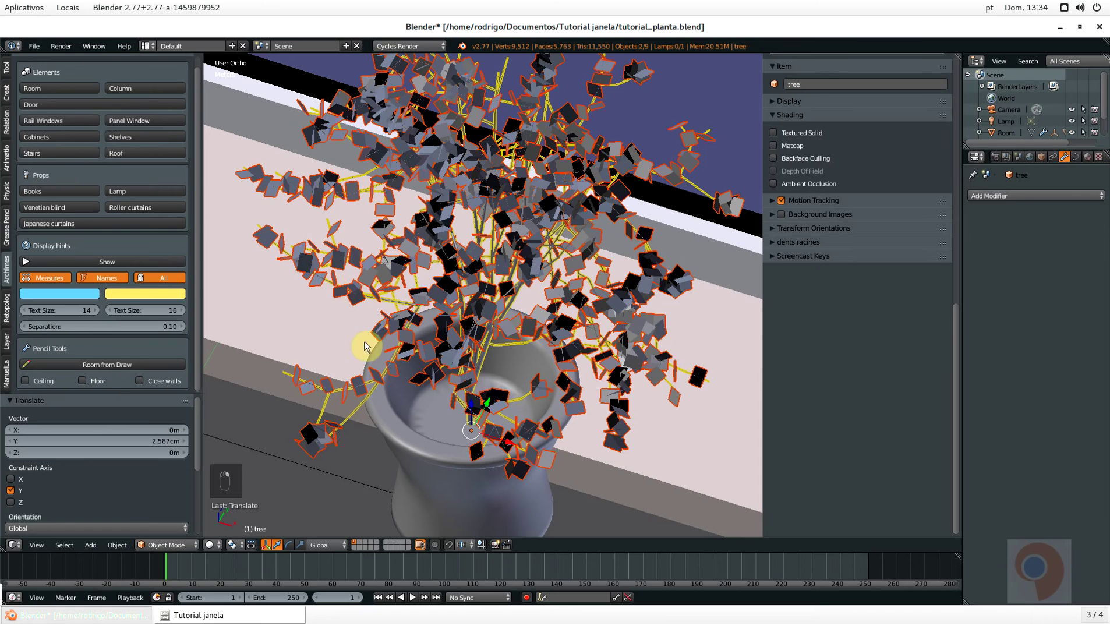
right_click(398, 424, "shift")
Lower the plant and pot about 11.7 cm, and shift them about -10 cm in X, 37 cm in Y and 7.6 cm in Z
scroll(416, 397, "down", 3)
middle_click_drag(415, 397, 441, 418)
left_click_drag(443, 417, 444, 466)
middle_click_drag(444, 466, 532, 408)
key("g")
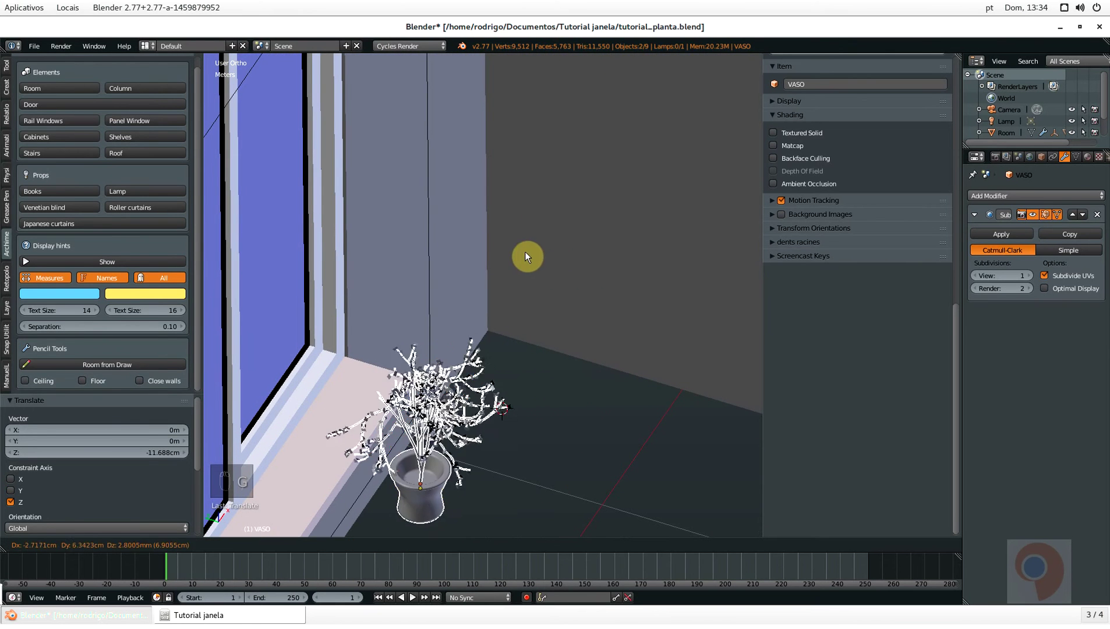
left_click(433, 227)
In front wireframe view, lower the plant and pot about 49 cm to the sill and move them about 7.9 cm along X
key("KP_1")
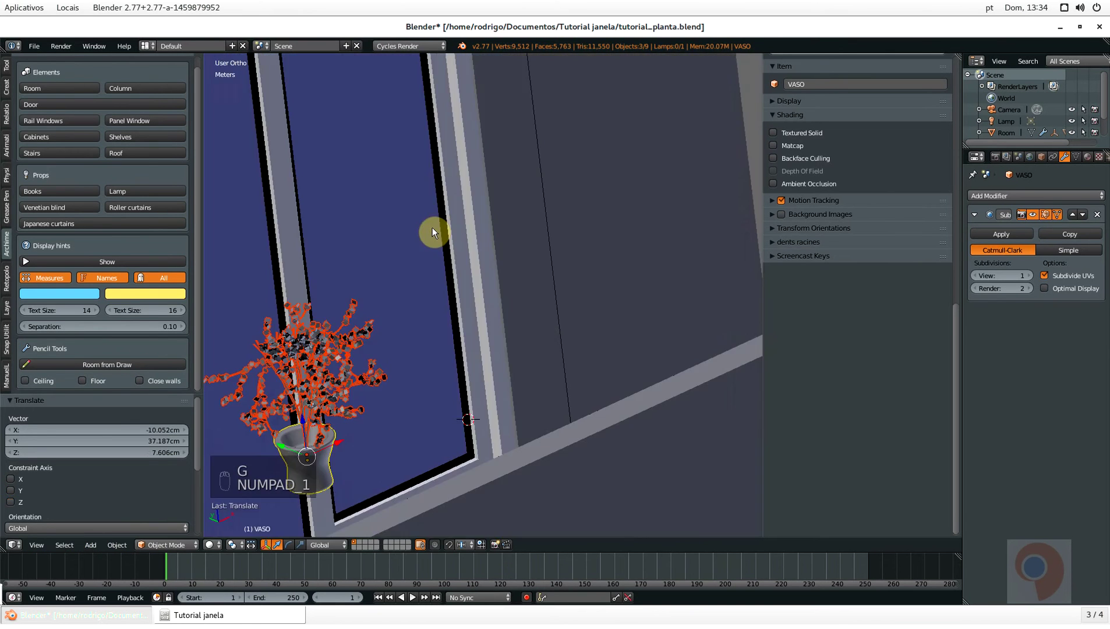
key("z")
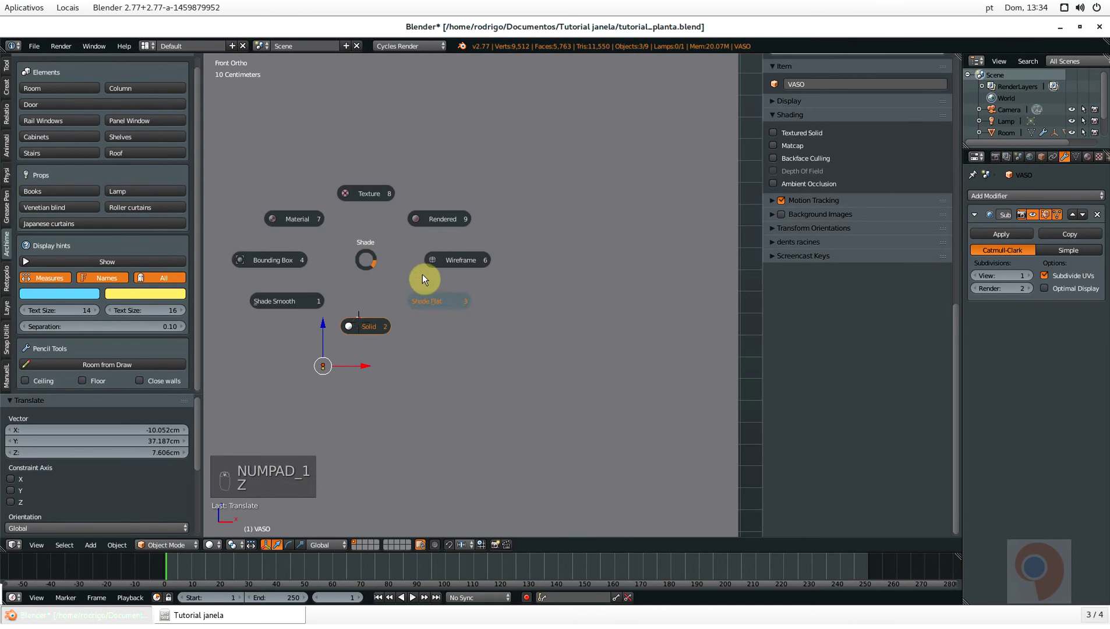
left_click(454, 260)
key("g")
key("z")
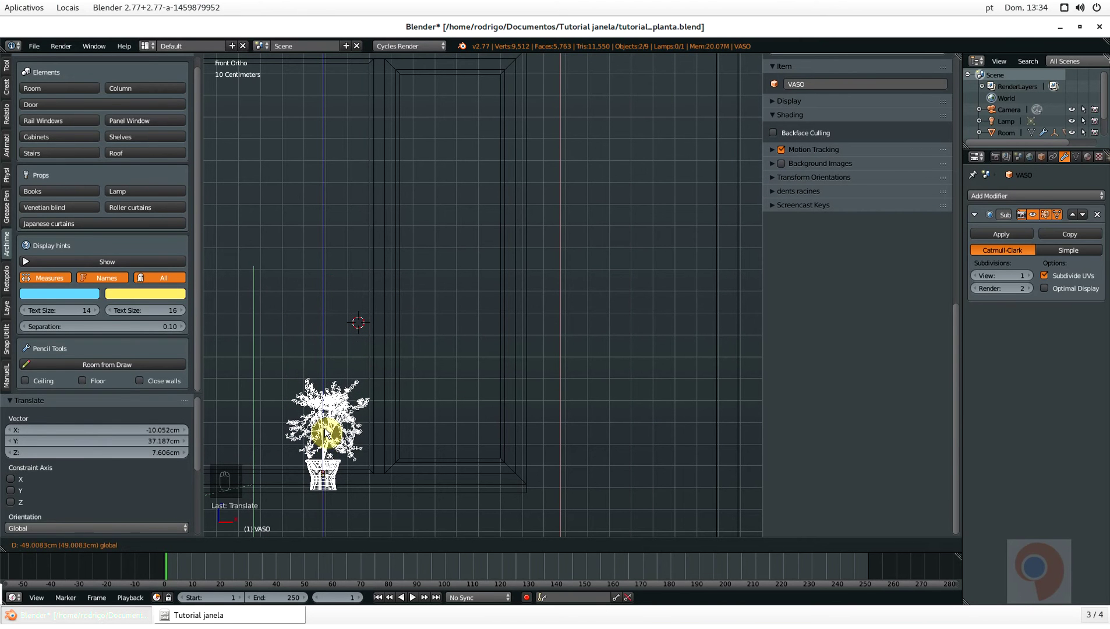
left_click(361, 454)
key("g")
key("x")
left_click(373, 476)
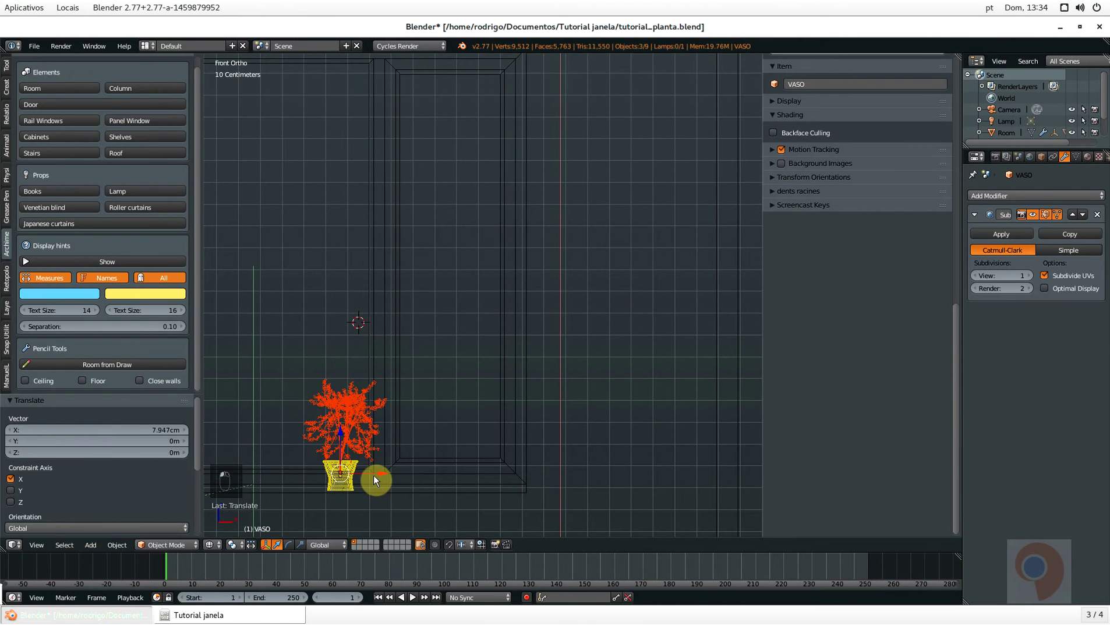
In right side view, move the plant and pot about 14 cm along Y over the window sill
key("KP_3")
key("g")
key("y")
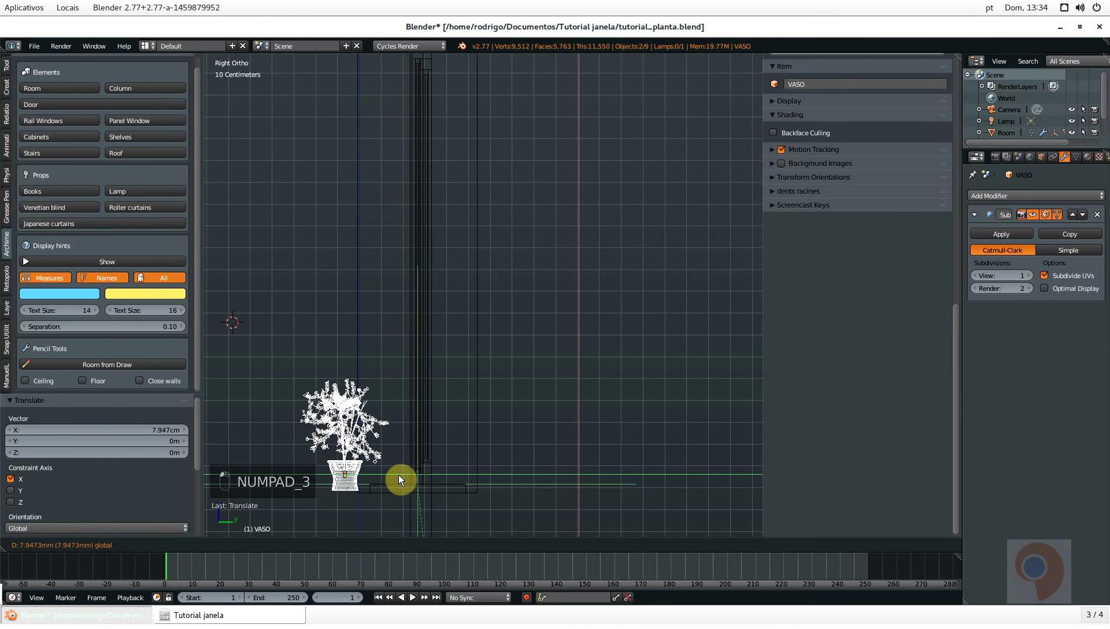
left_click(395, 486)
Raise the pot and plant so the base rests on the sill, and shift them about 2.3 cm along Y
scroll(384, 488, "up", 8)
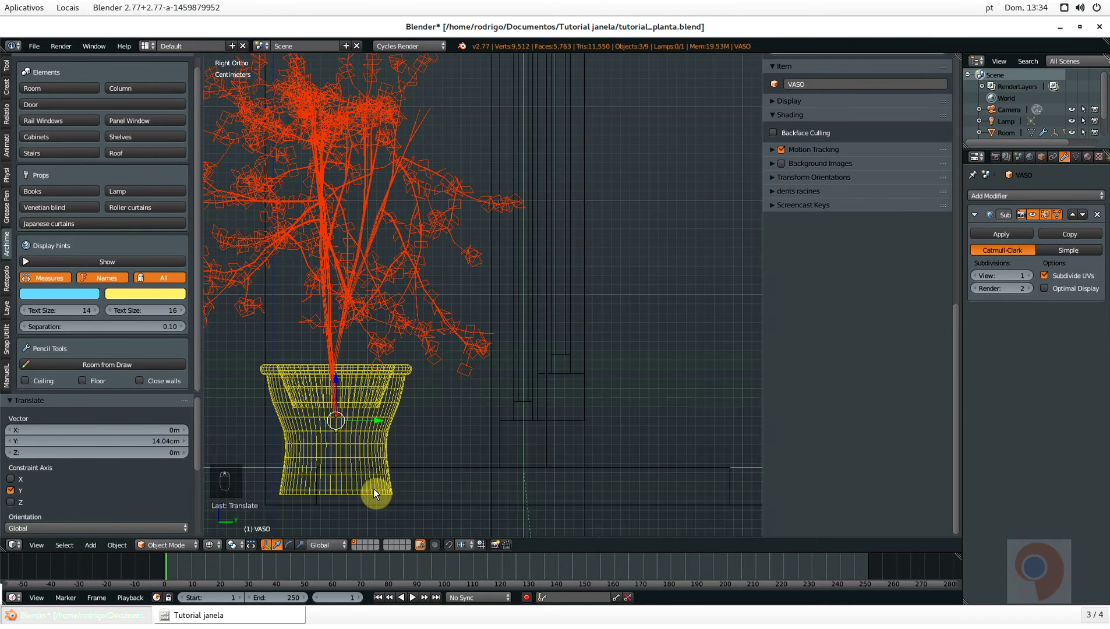
left_click_drag(340, 377, 345, 351)
left_click_drag(373, 389, 395, 393)
scroll(374, 391, "down", 3)
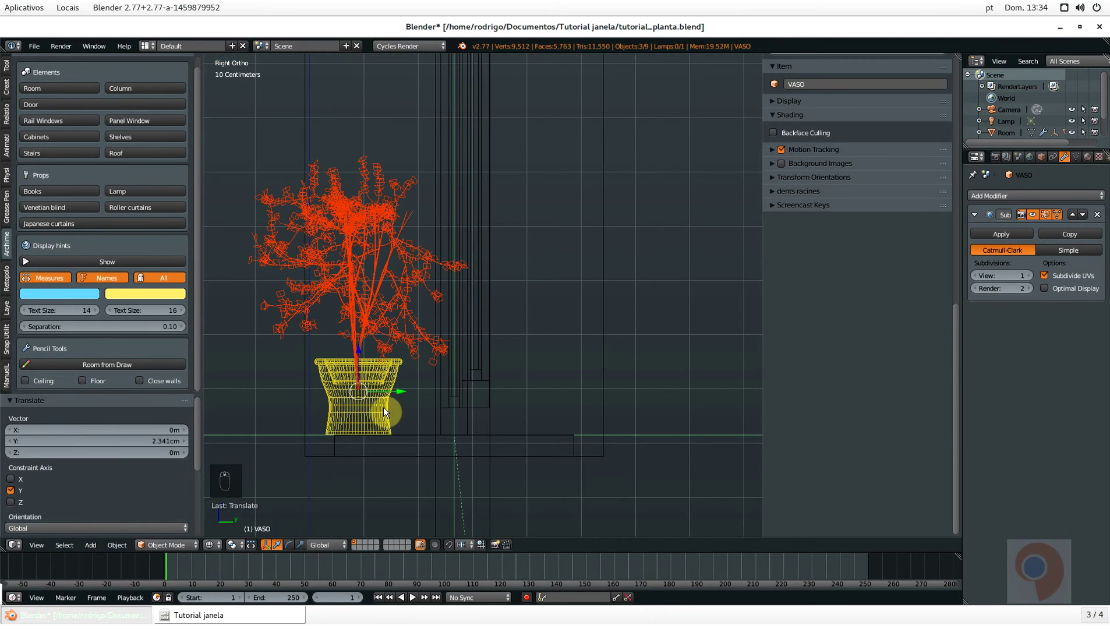
scroll(561, 471, "up", 2)
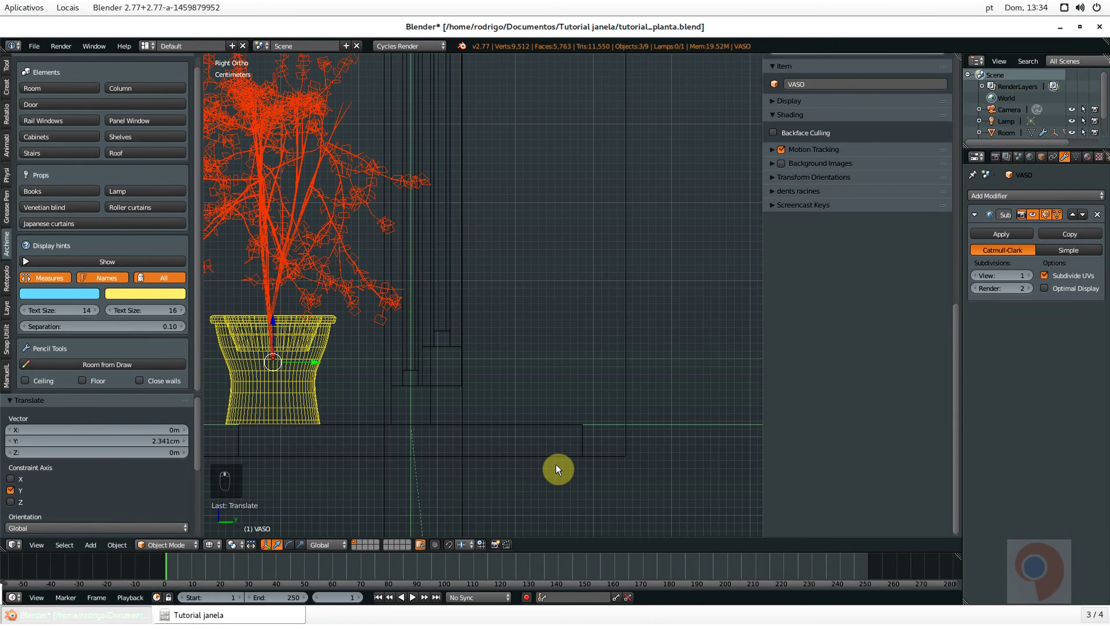
scroll(508, 451, "down", 3)
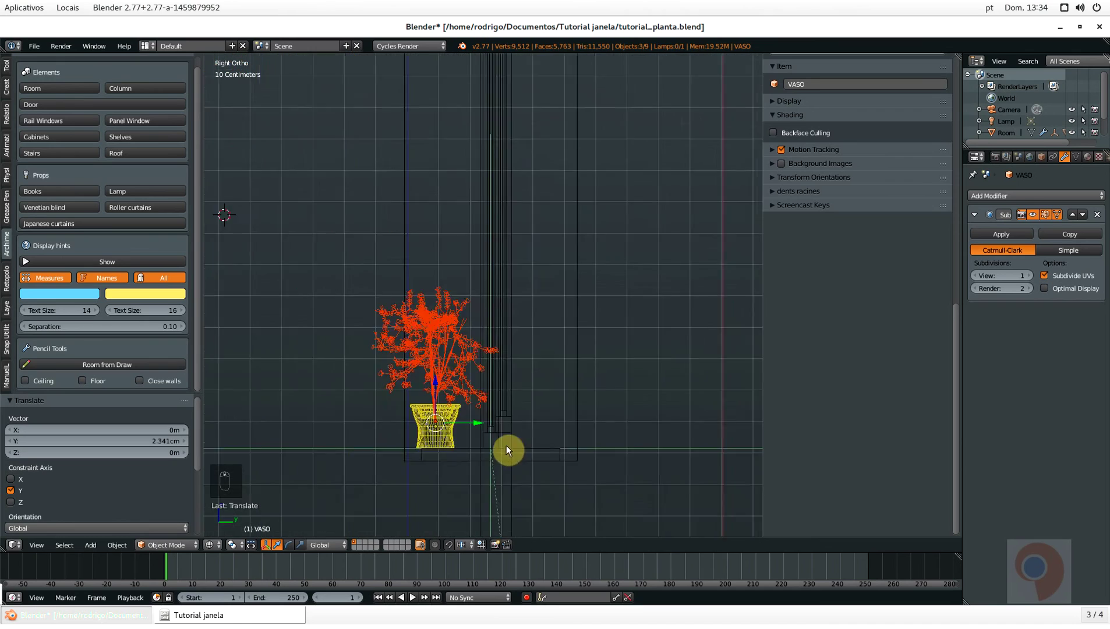
Return to solid shading, select the window's control group and move it about -4.4 cm along Y
middle_click_drag(507, 451, 472, 465)
scroll(537, 490, "up", 2)
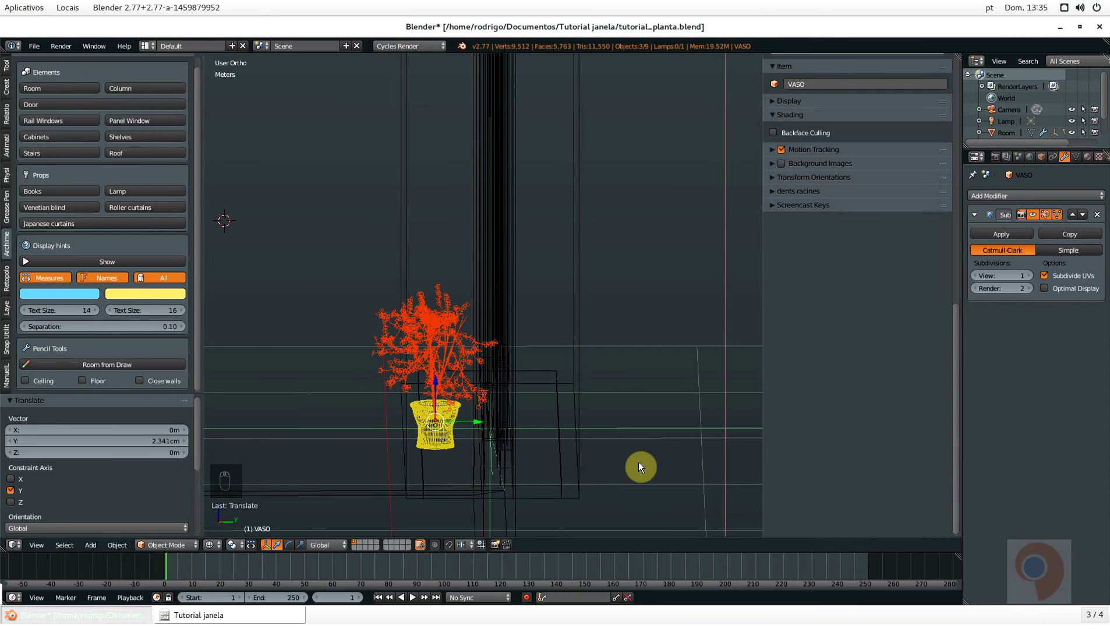
right_click(579, 479)
middle_click_drag(560, 500, 539, 469)
key("z")
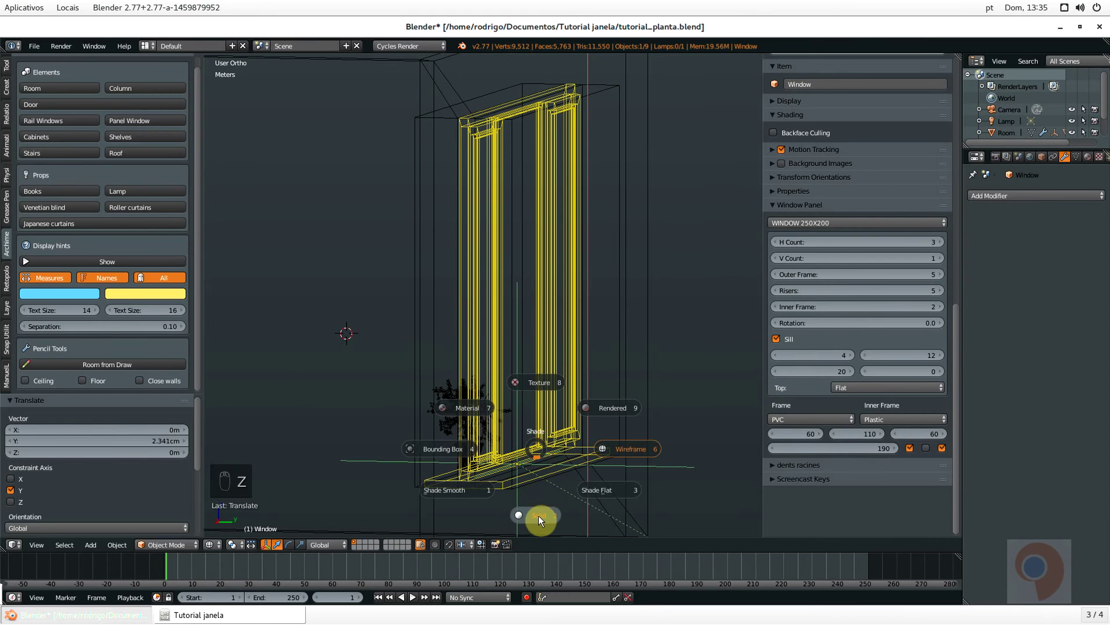
middle_click_drag(538, 516, 526, 376, "shift")
right_click(502, 451)
middle_click_drag(502, 451, 244, 592)
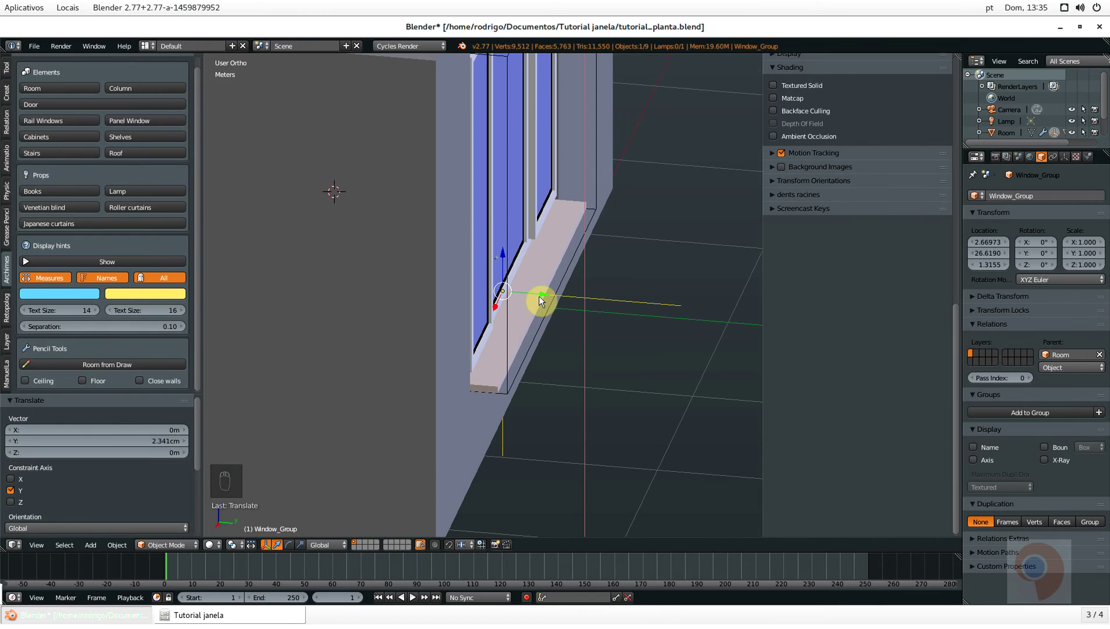
left_click_drag(539, 295, 532, 297)
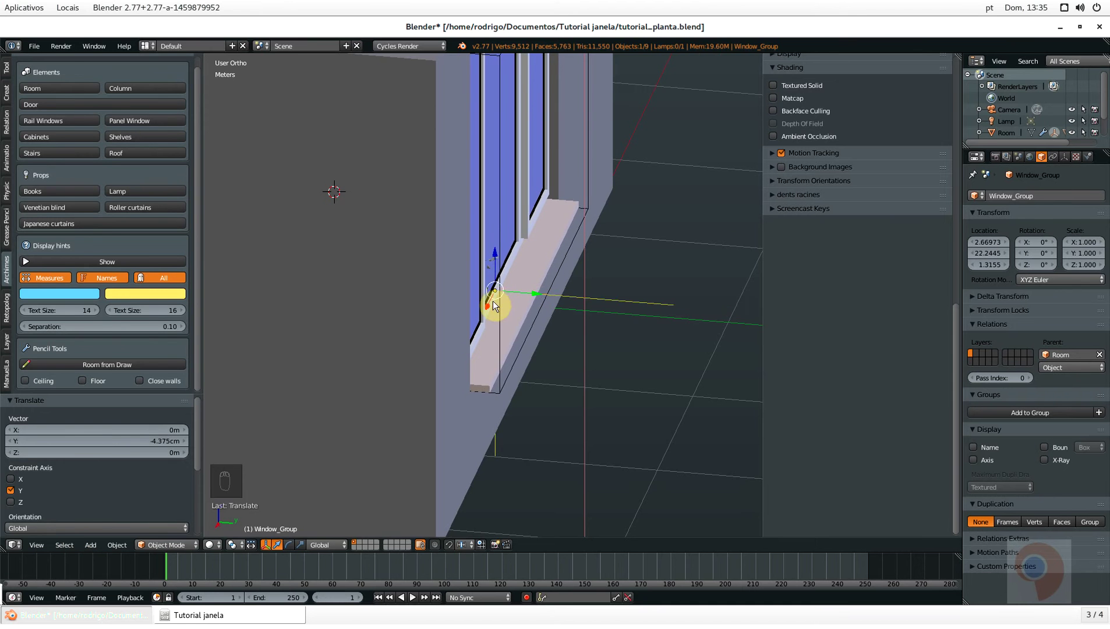
Move the window group about 3.6 cm back along Y within the wall opening
middle_click_drag(493, 301, 696, 348)
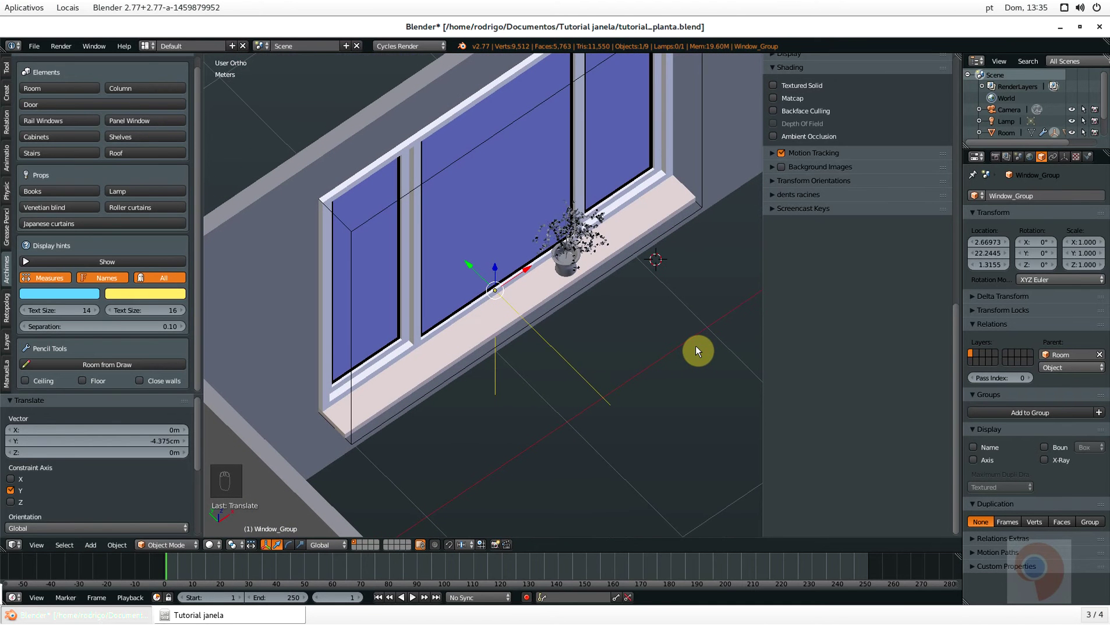
middle_click_drag(697, 350, 513, 314)
left_click_drag(527, 298, 533, 301)
middle_click_drag(533, 302, 567, 319)
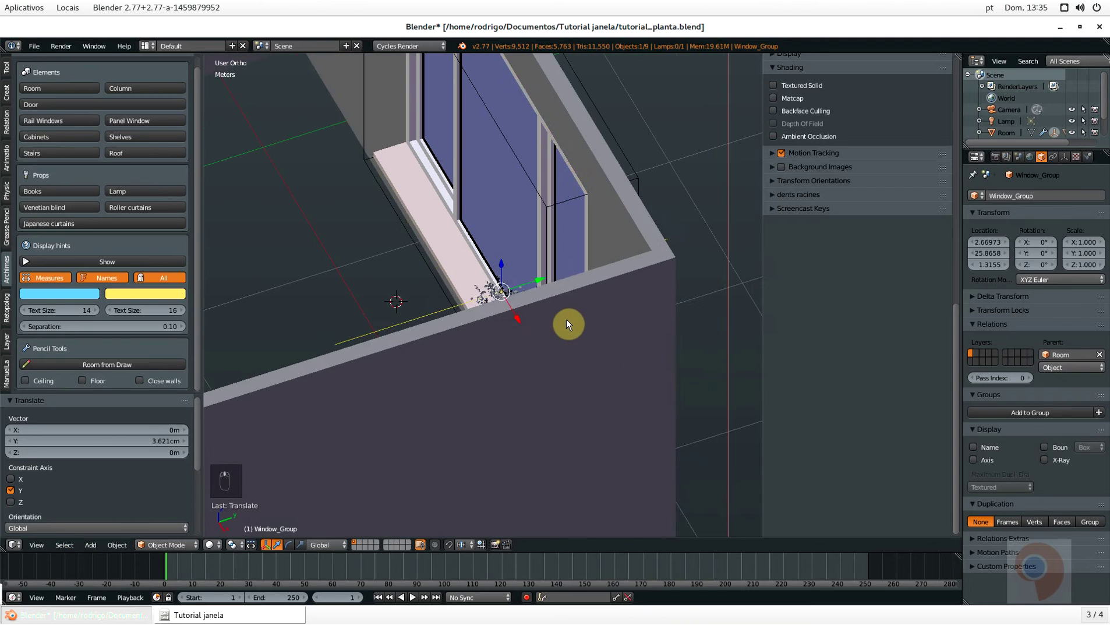
Select the room and set its wall thickness to 0.160
right_click(573, 308)
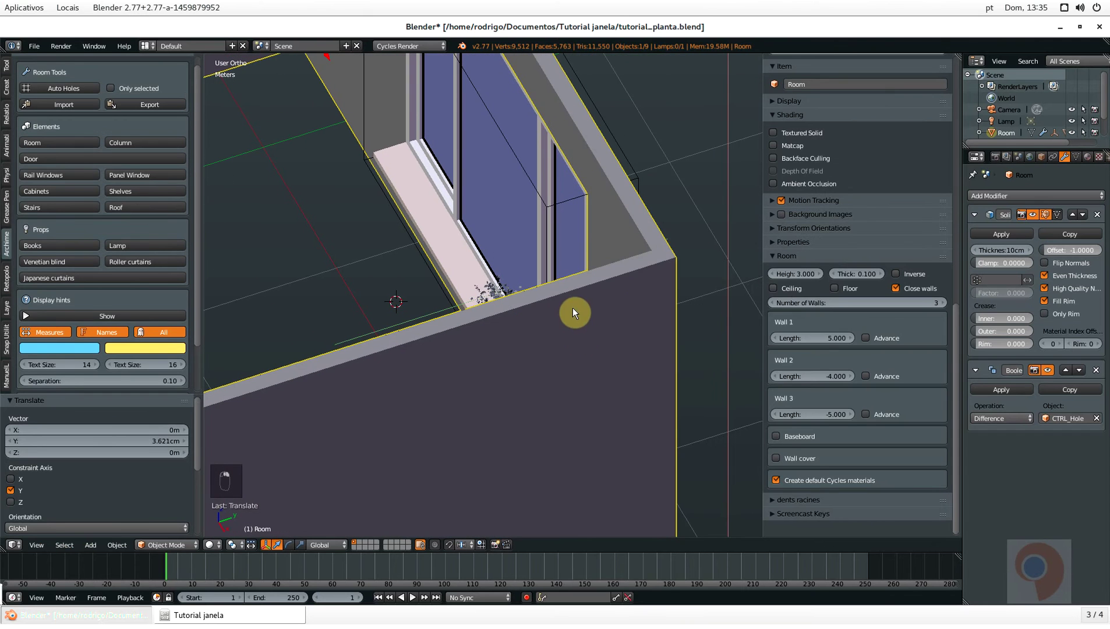
left_click(882, 272)
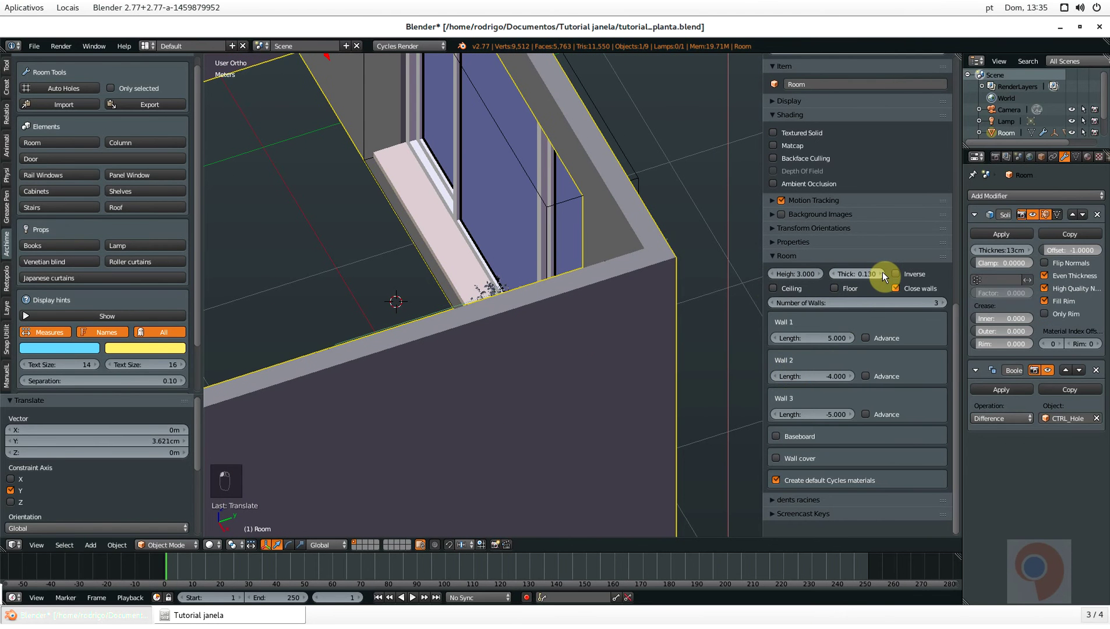
left_click(882, 273)
middle_click_drag(611, 262, 573, 233)
scroll(533, 238, "up", 5)
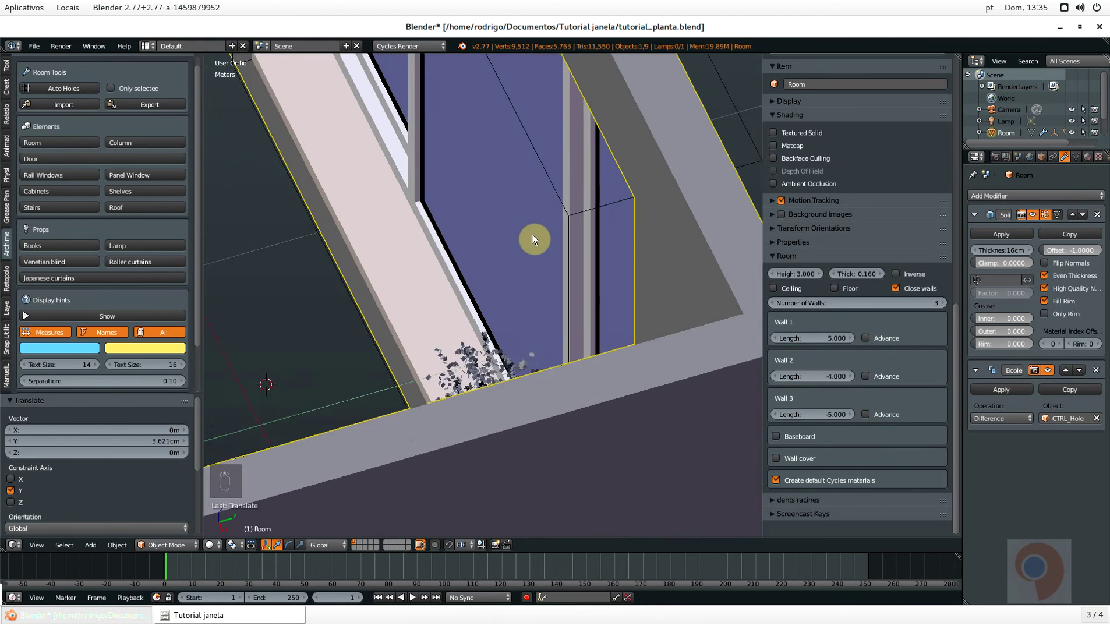
Select the window's control group and move it about -2.05 cm along Y in the wall opening
scroll(528, 233, "down", 2)
key("KP_7")
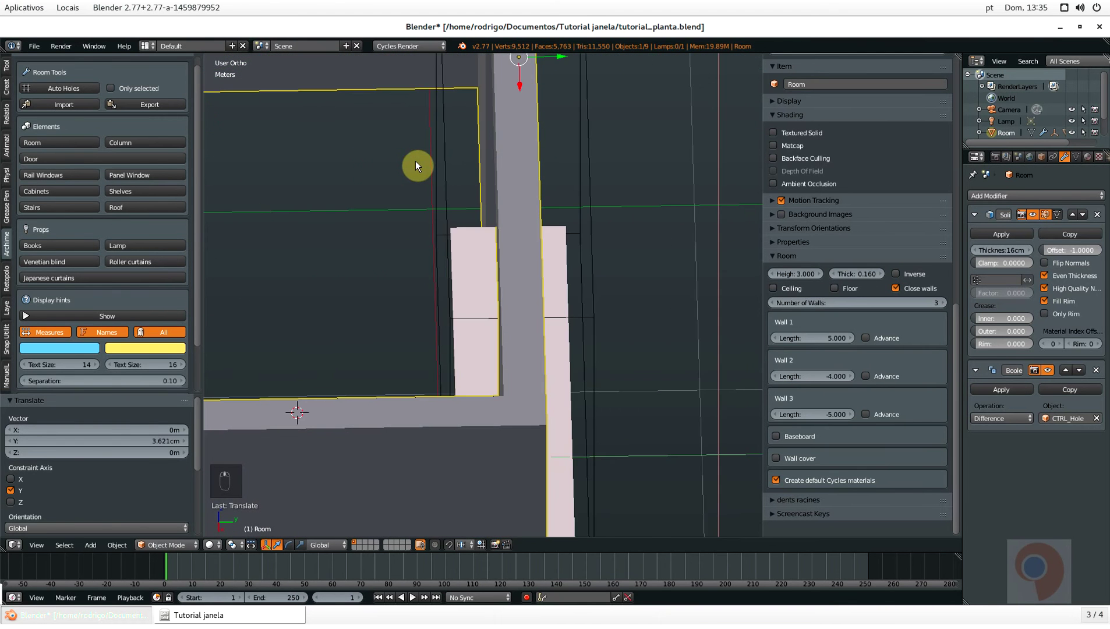
middle_click_drag(619, 397, 510, 388)
right_click(493, 426)
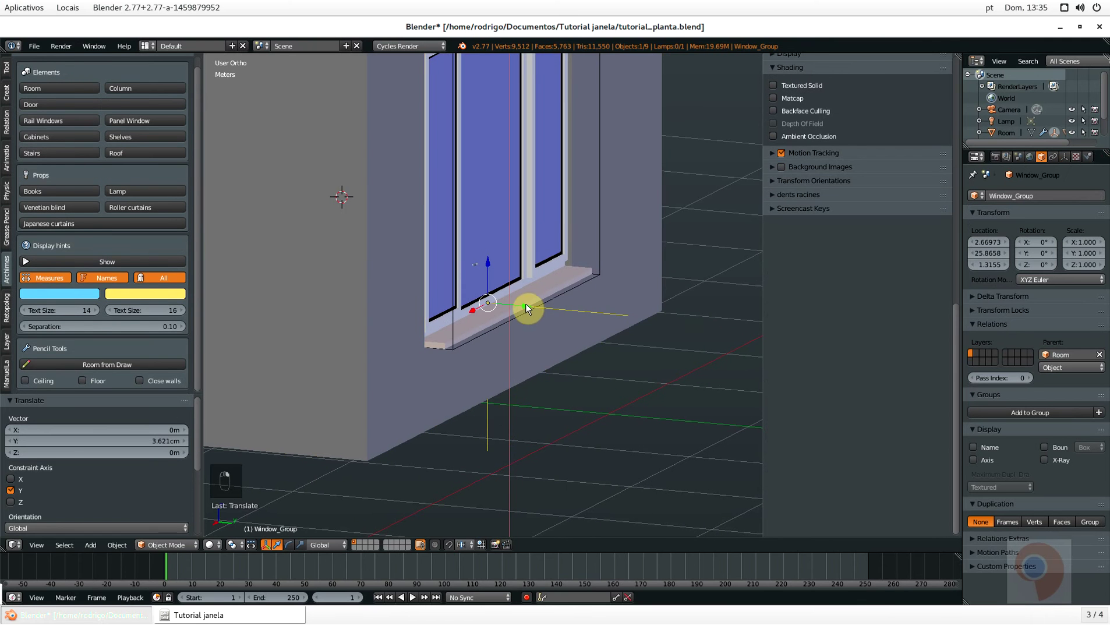
left_click_drag(525, 303, 493, 285)
middle_click_drag(494, 284, 571, 341)
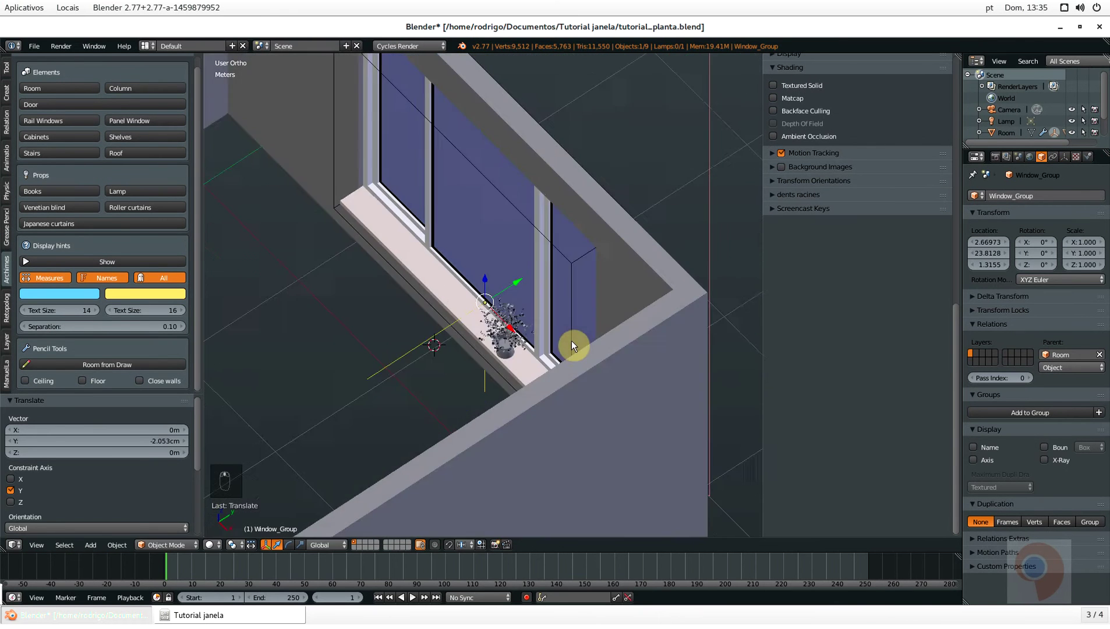
Select the pot, tree and leaves together and move them about 41.4 cm along X on the sill
scroll(531, 363, "up", 7)
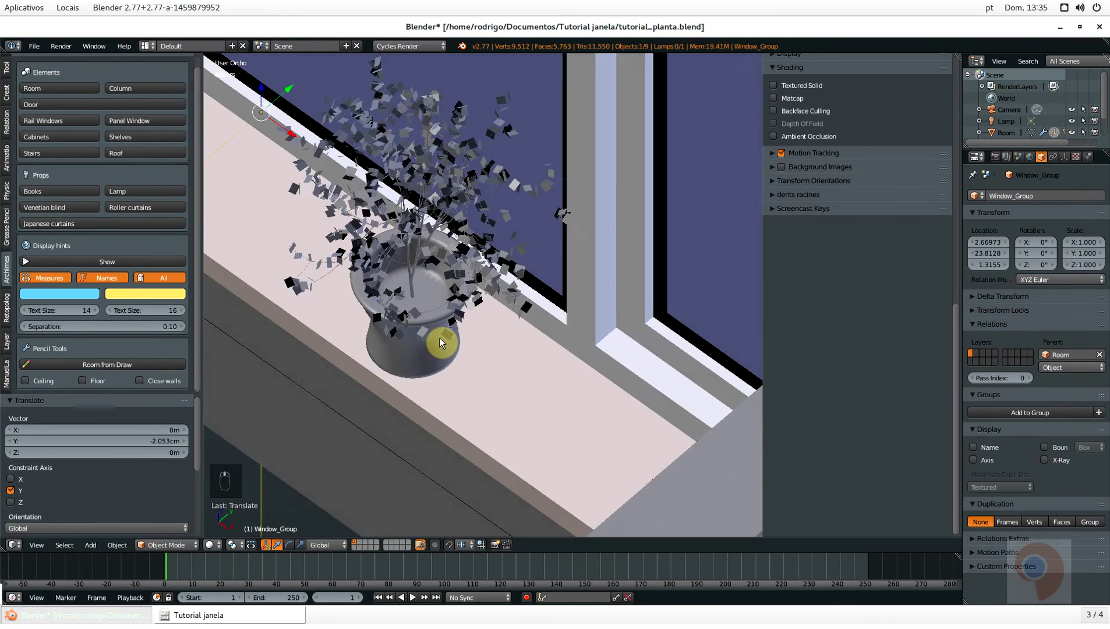
middle_click_drag(439, 338, 457, 378)
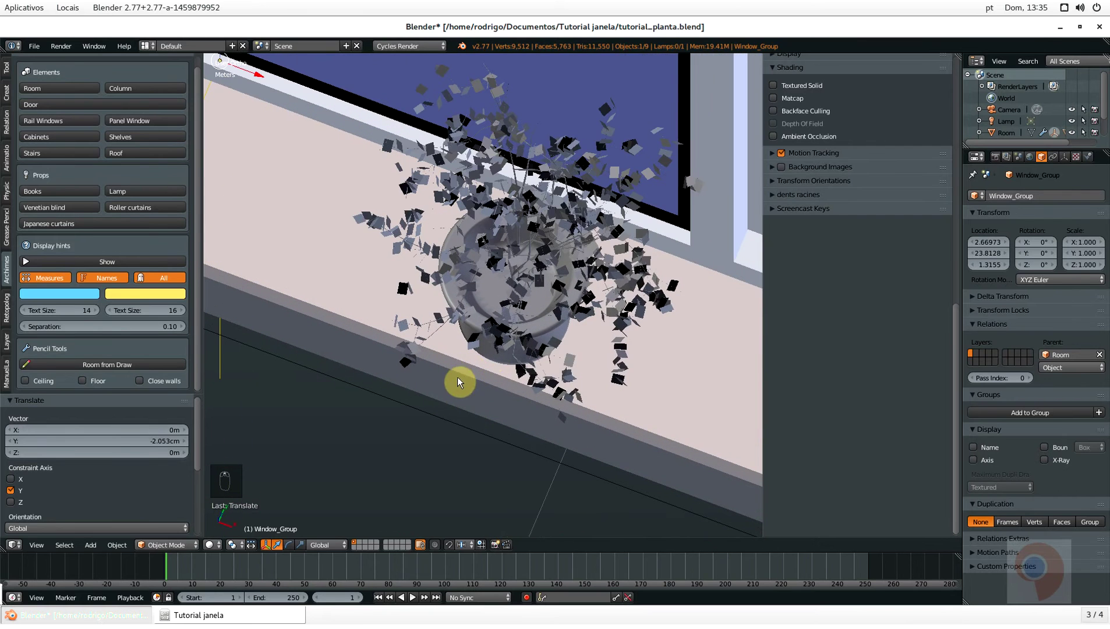
right_click(491, 353)
key("KP_Decimal")
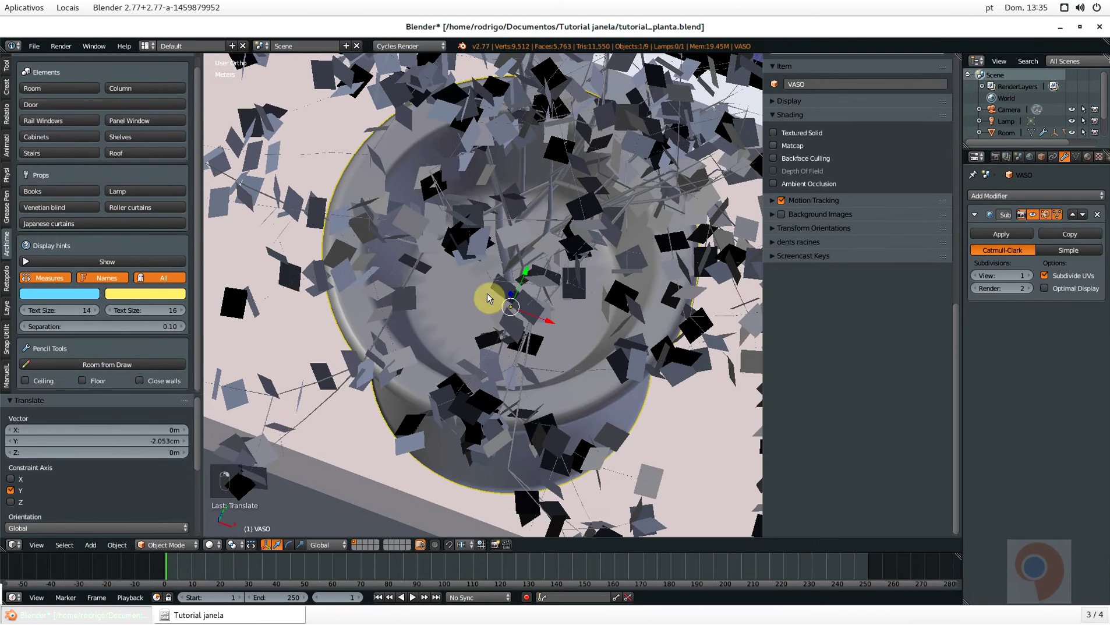
right_click(414, 275, "shift")
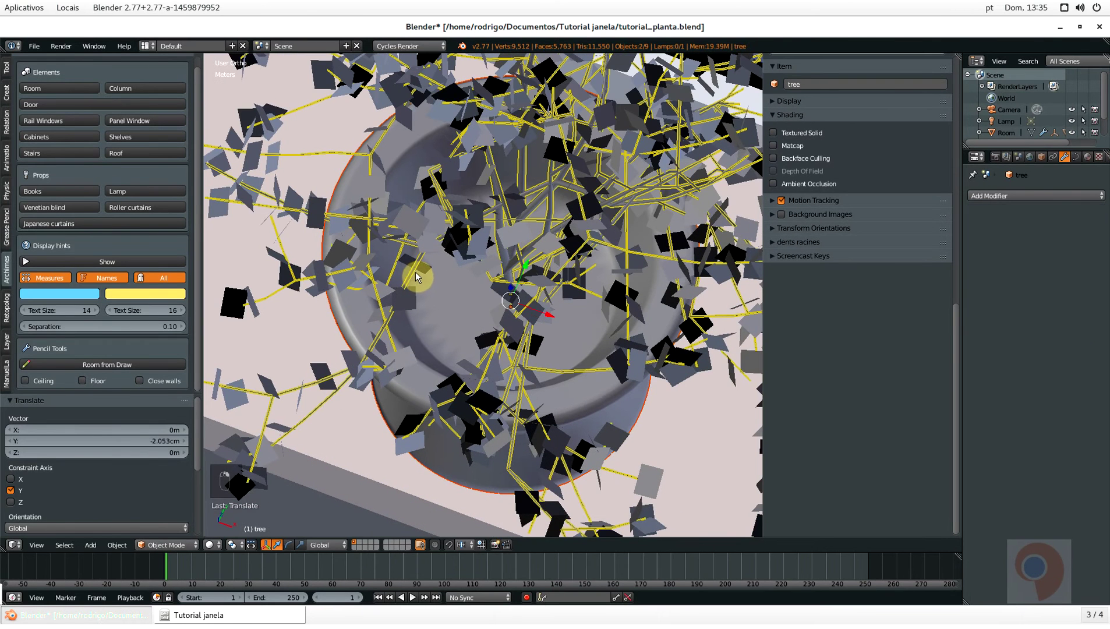
right_click(299, 202, "shift")
scroll(300, 202, "down", 7)
left_click_drag(386, 236, 600, 303)
scroll(600, 303, "down", 5)
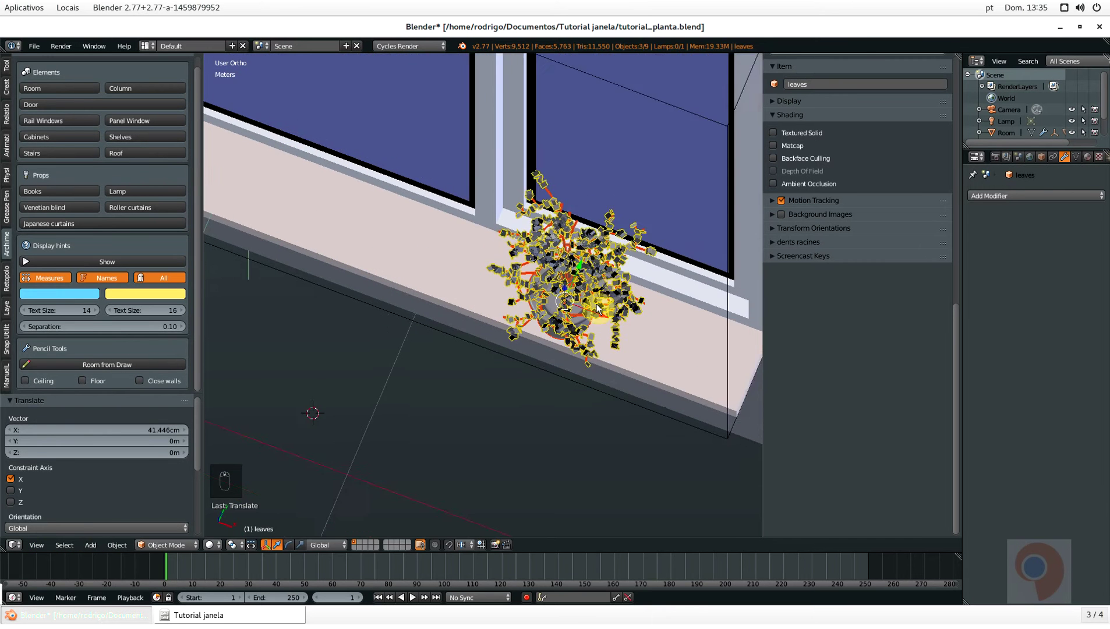
Move the selected pot and plant about -17 cm along X on the window sill
middle_click_drag(596, 255, 627, 285)
key("g")
key("x")
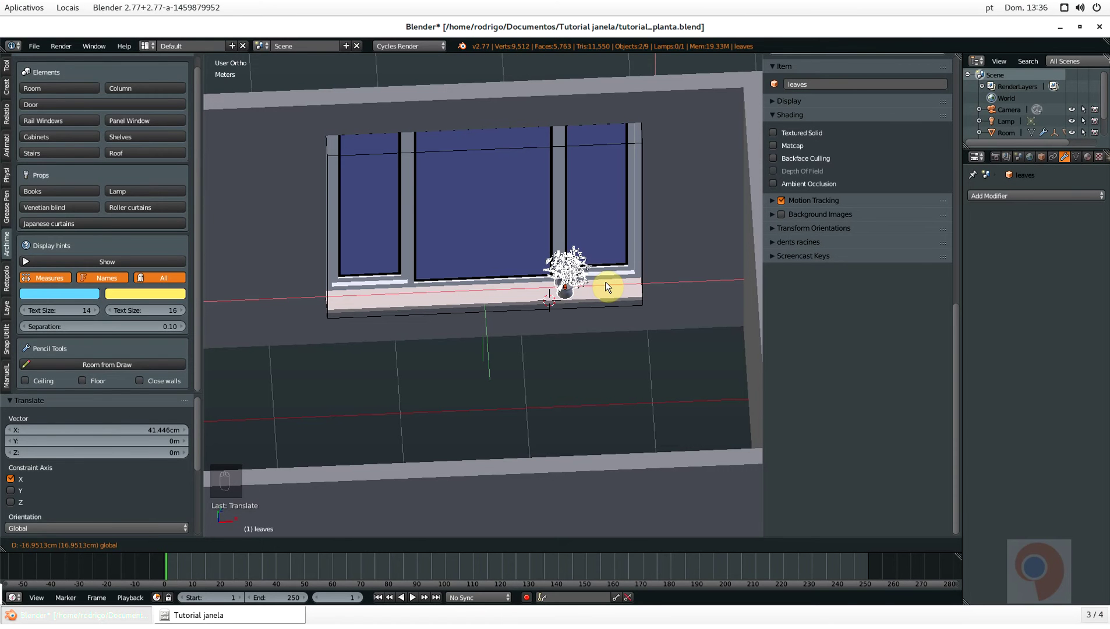
left_click(605, 281)
scroll(623, 327, "down", 6)
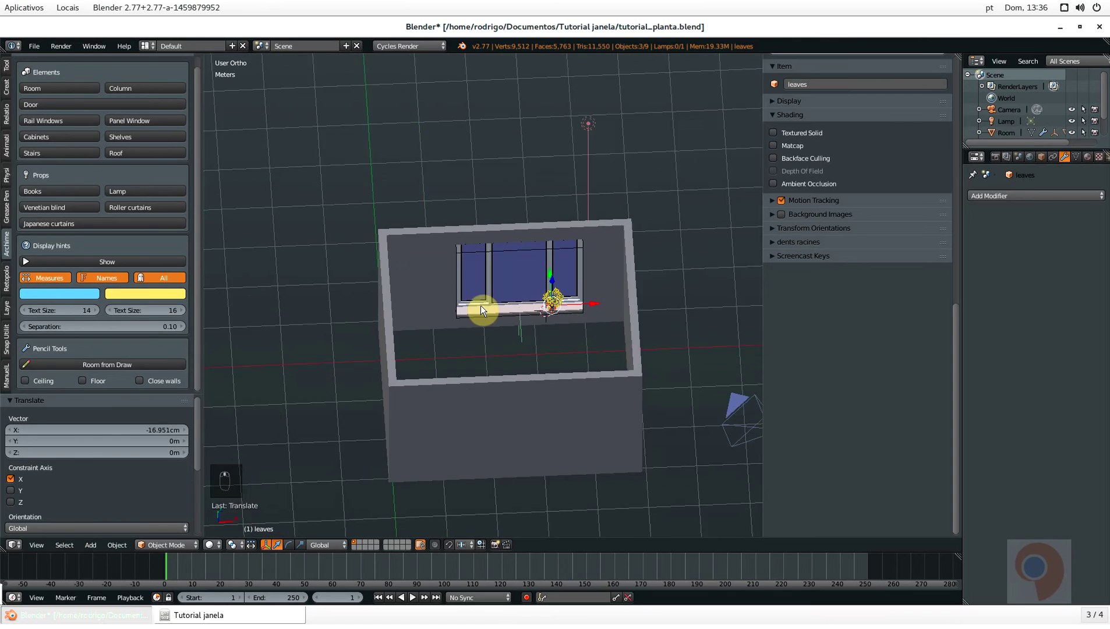
Select the camera, look through it, and use Walk Navigation to bring it inside the room close to the plant on the sill
right_click(631, 411)
key("KP_0")
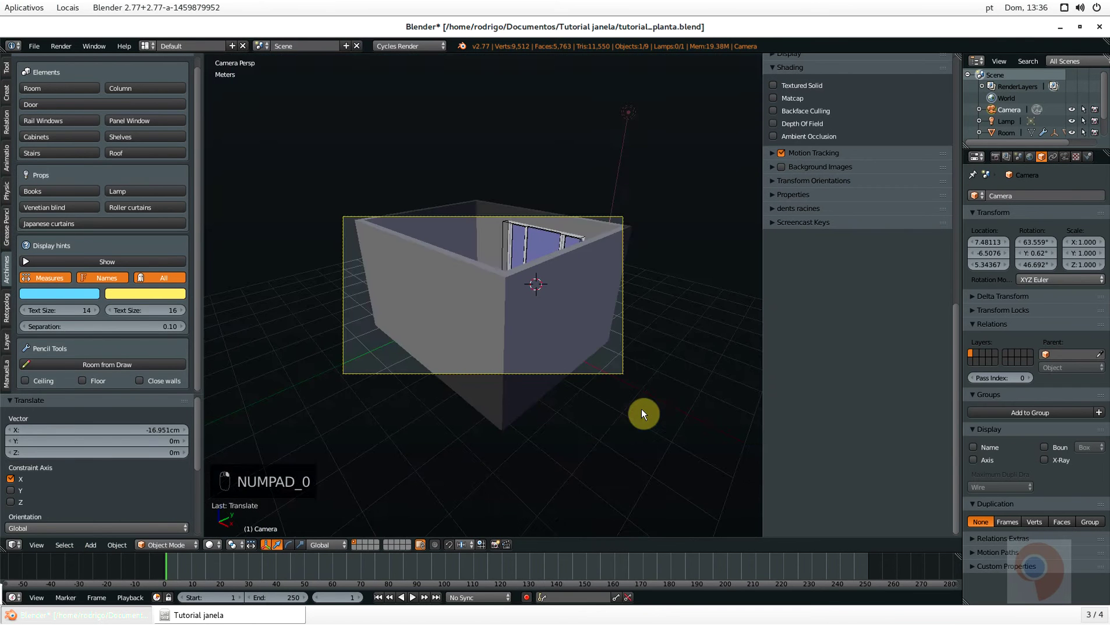
key("space")
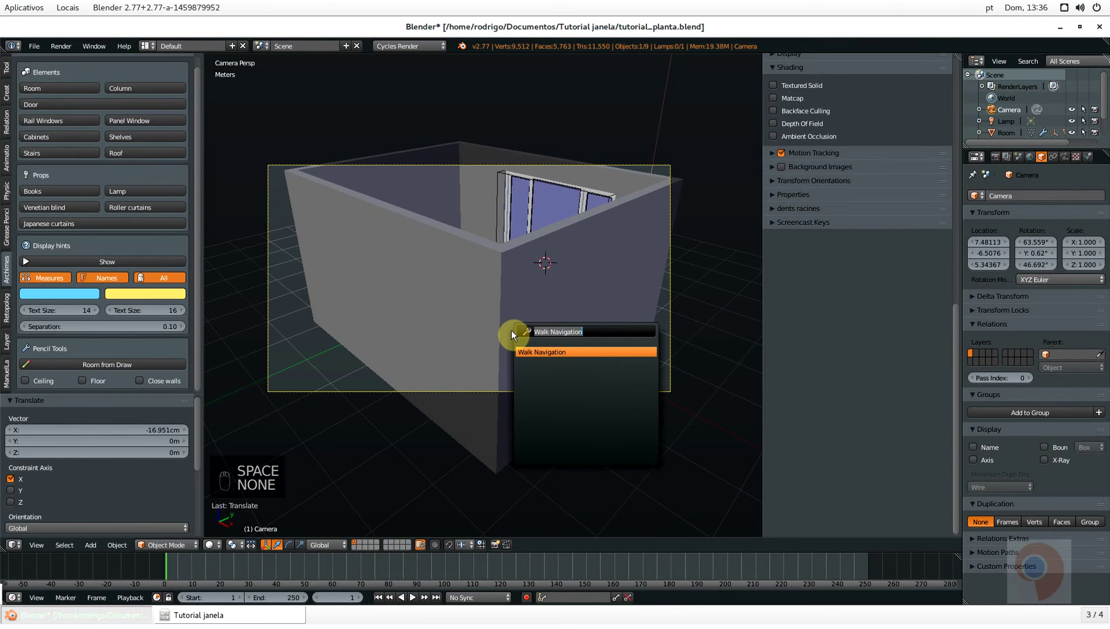
type("W")
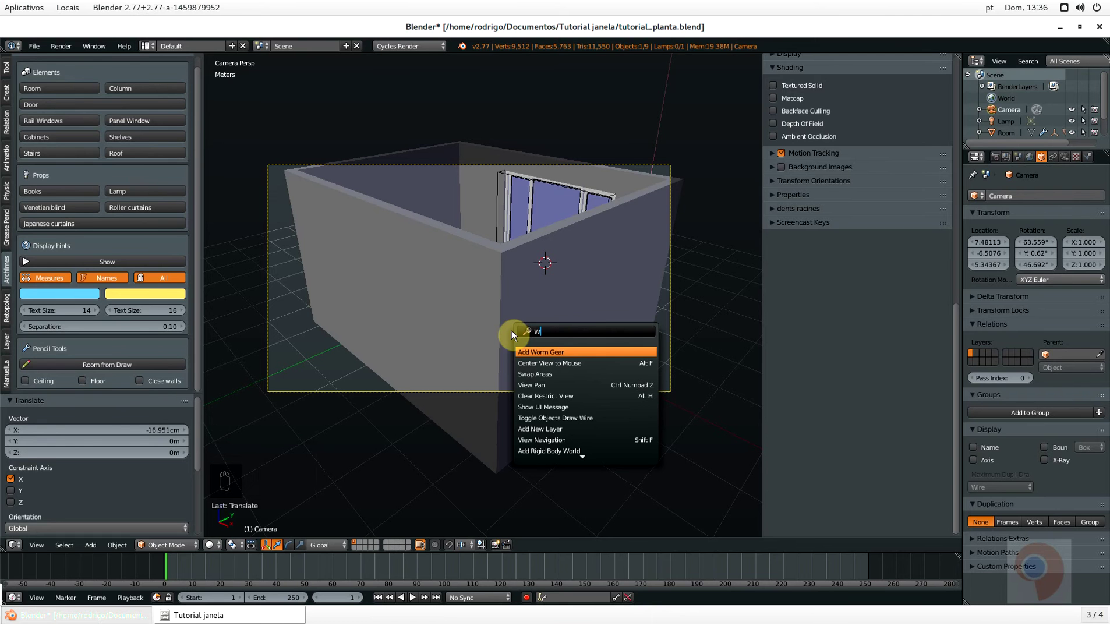
type("AL")
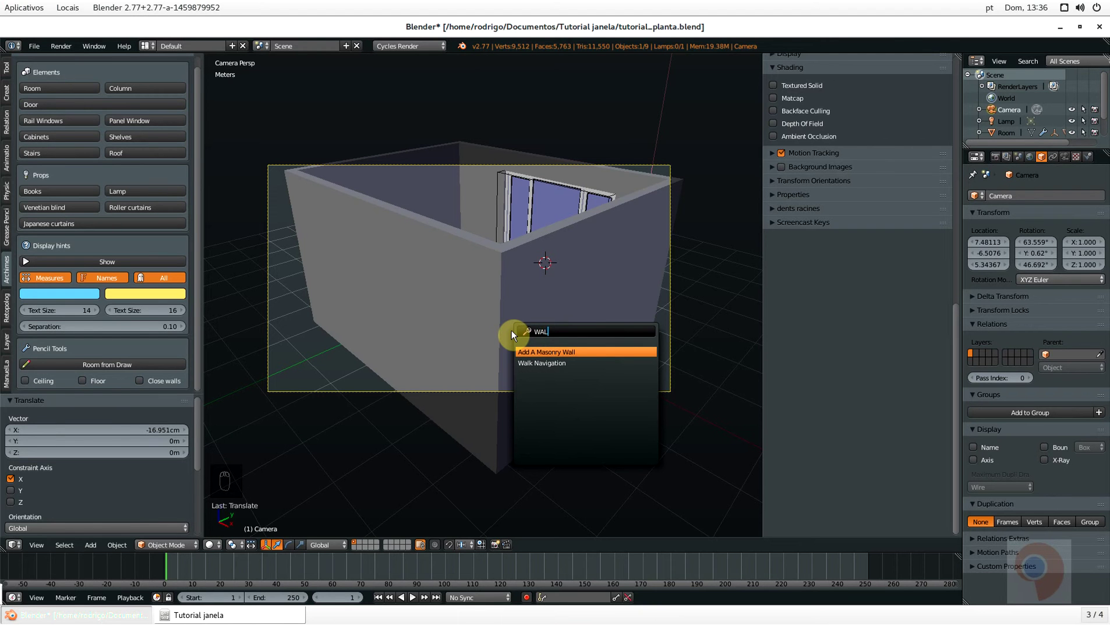
key("Down")
key("Return")
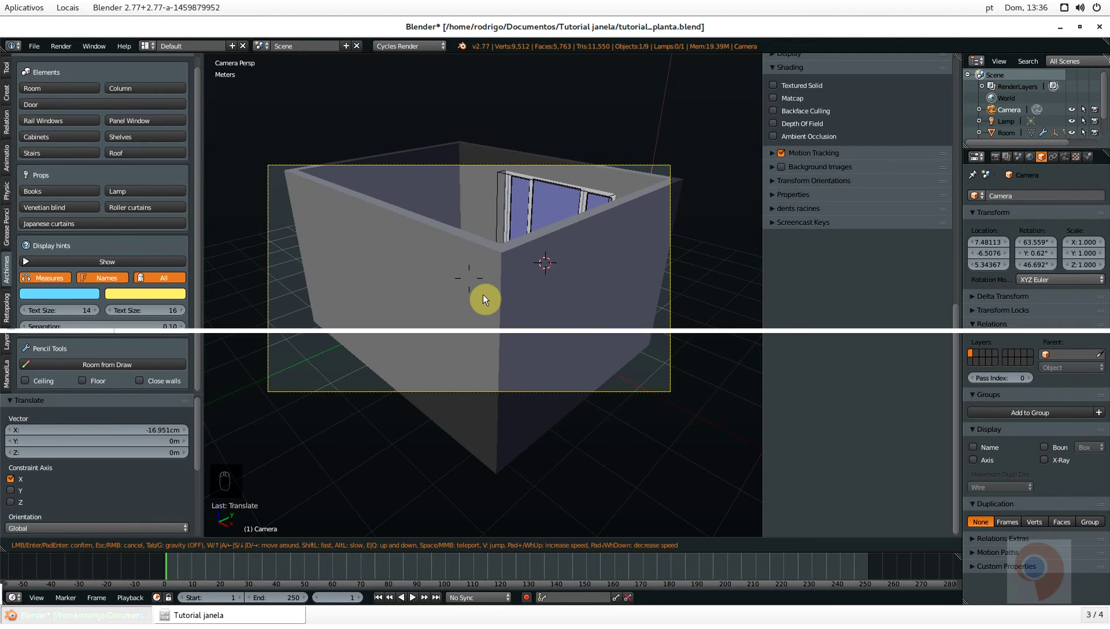
key("w")
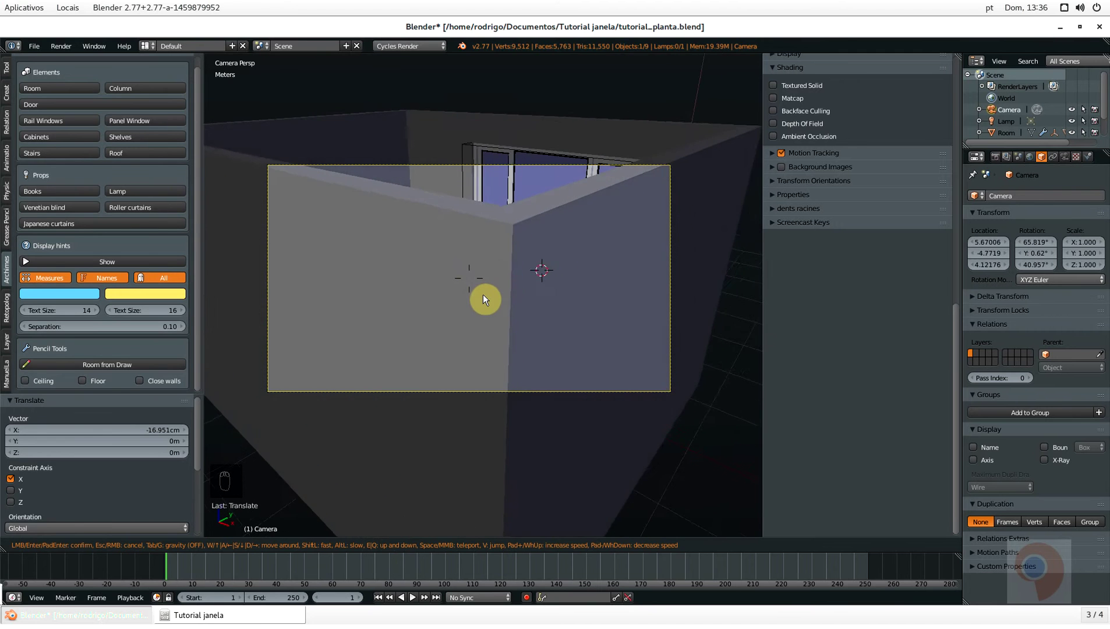
key("w")
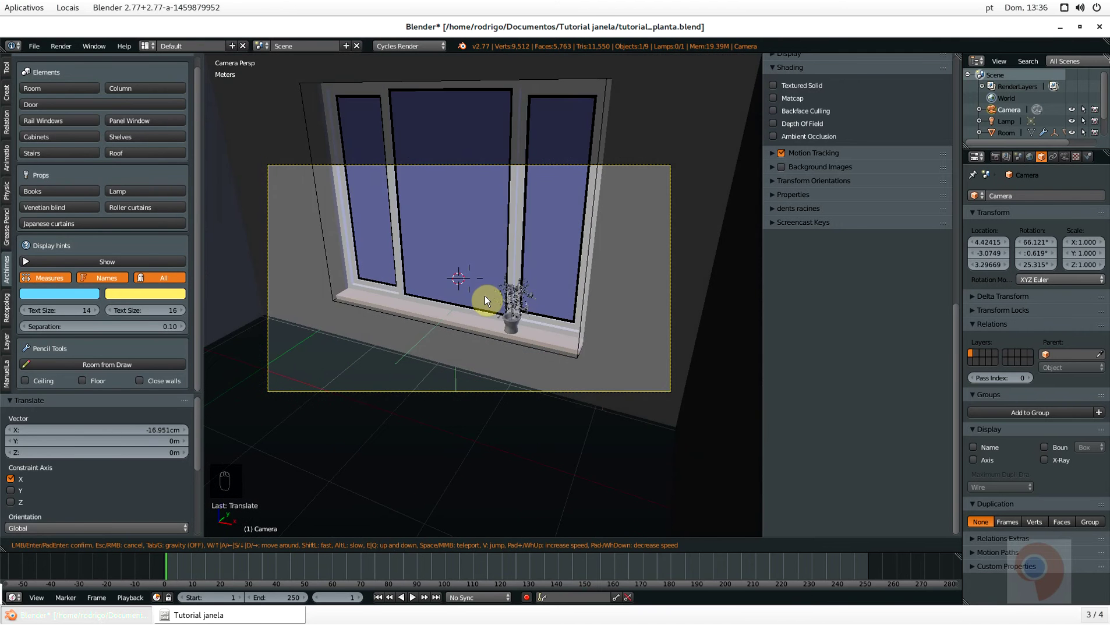
key("w")
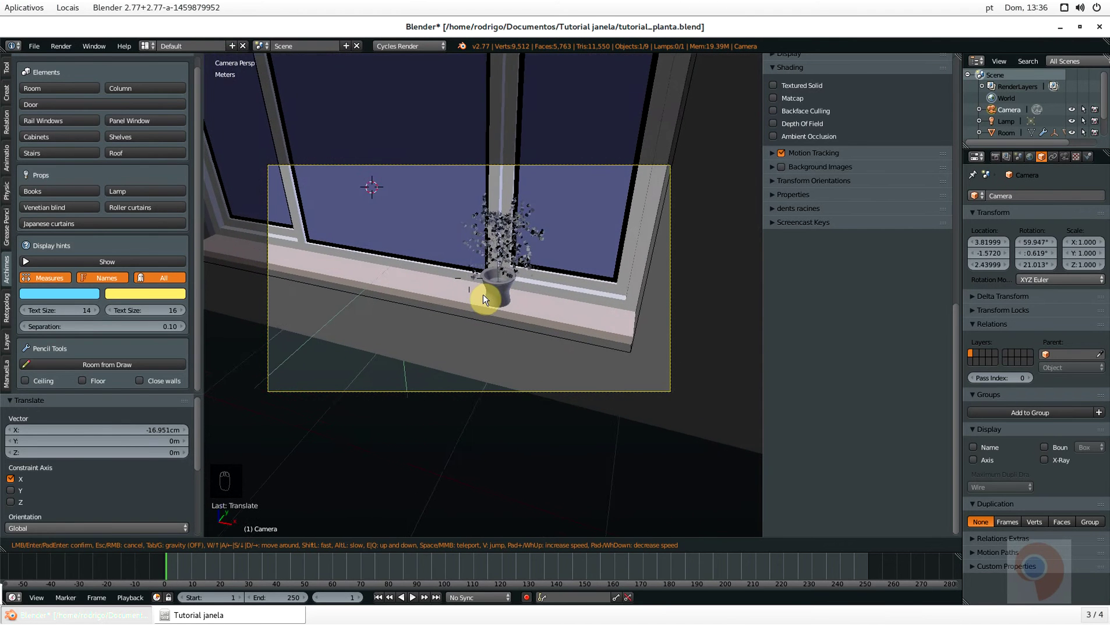
key("w")
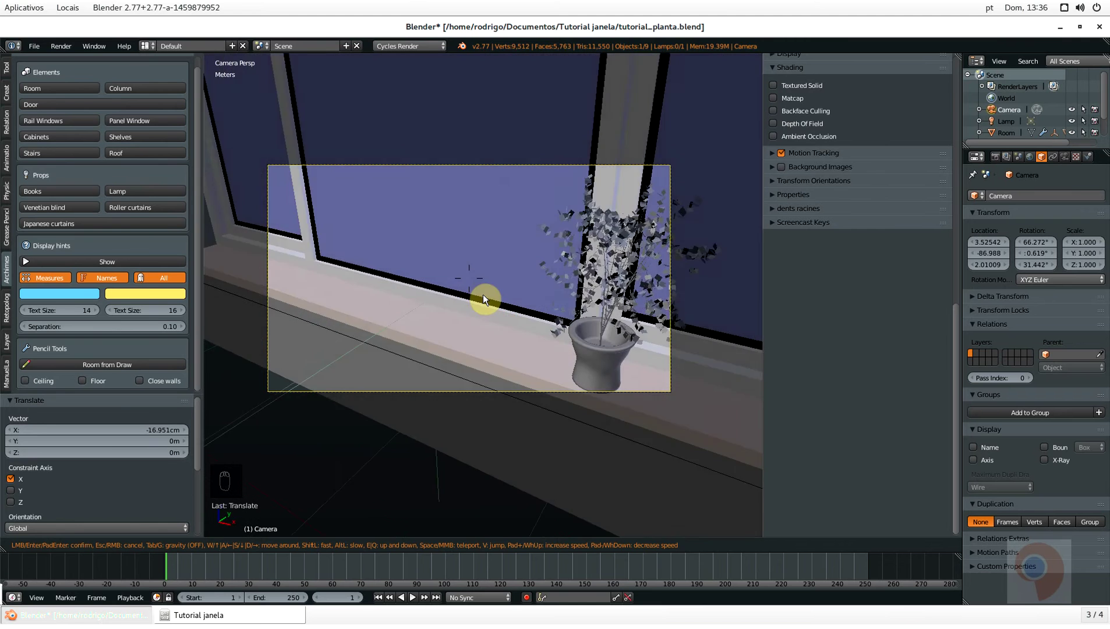
Walk the camera sideways, forward and back to frame the whole potted plant and sill at an oblique angle to the window
key("d")
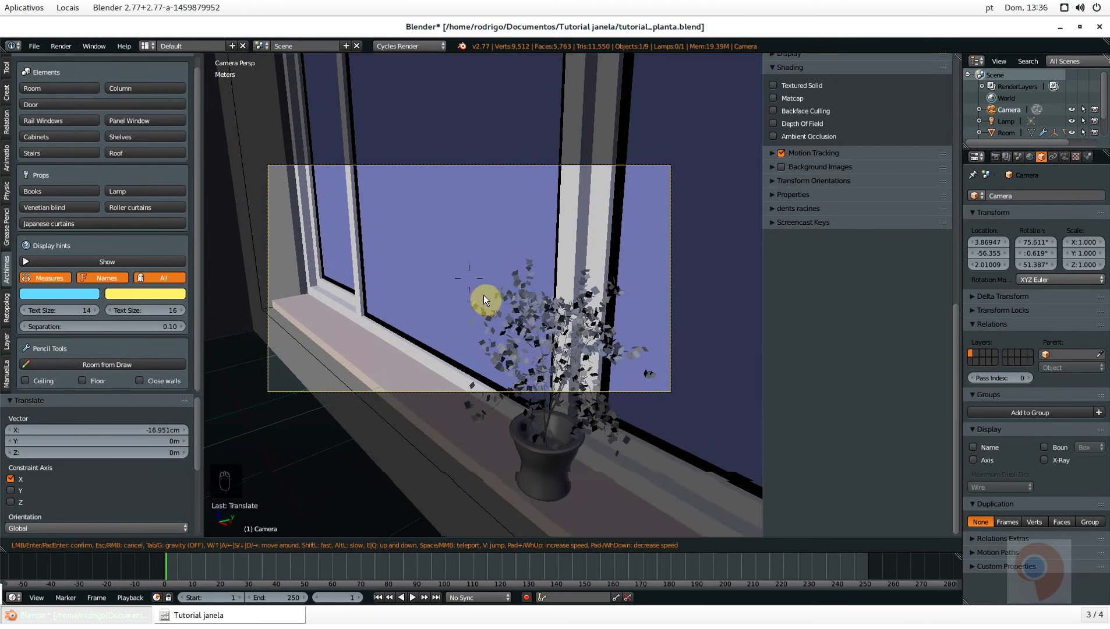
key("w")
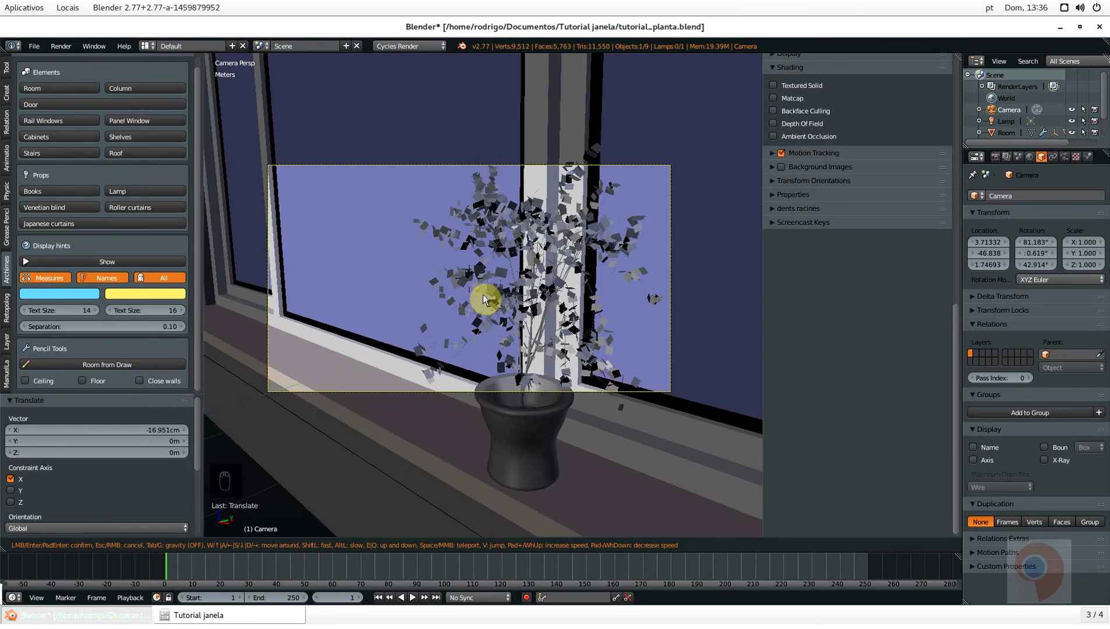
key("s")
key("w")
key("d")
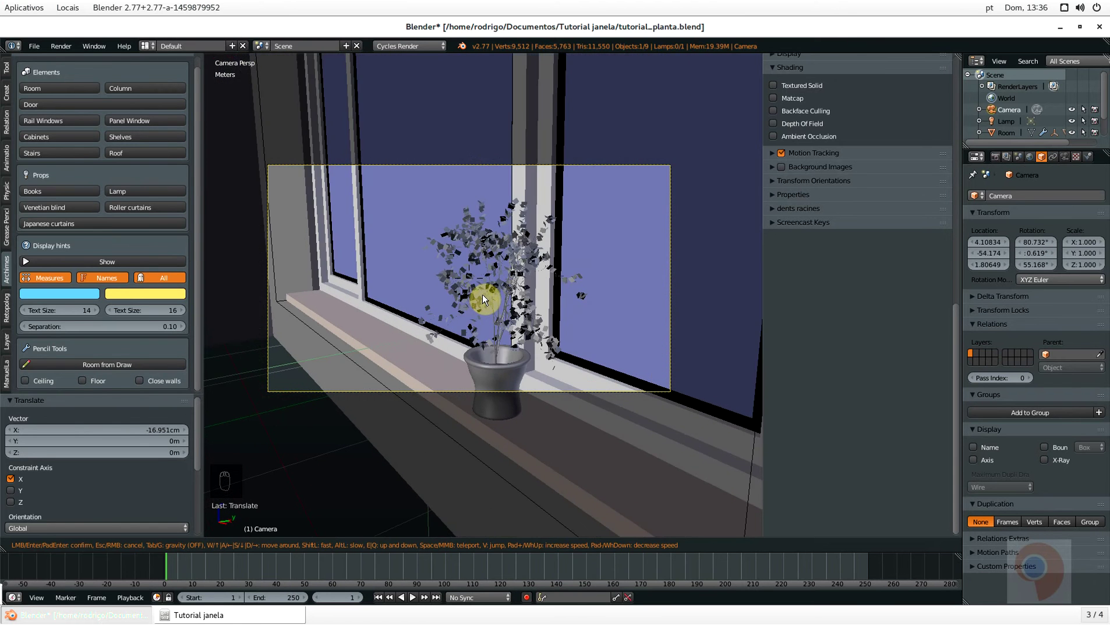
key("a")
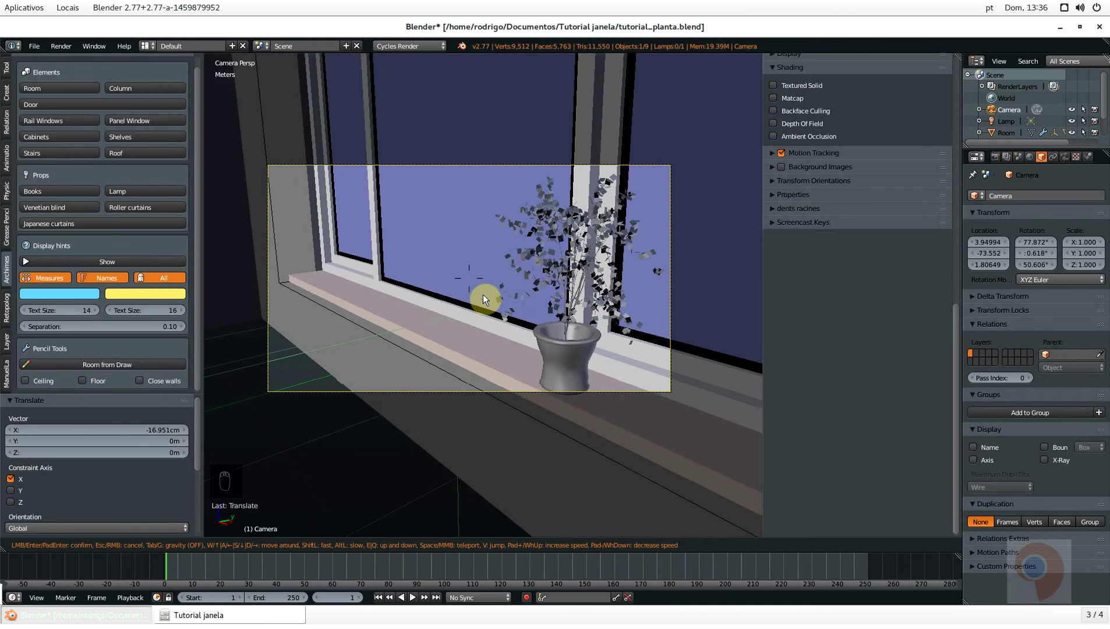
key("d")
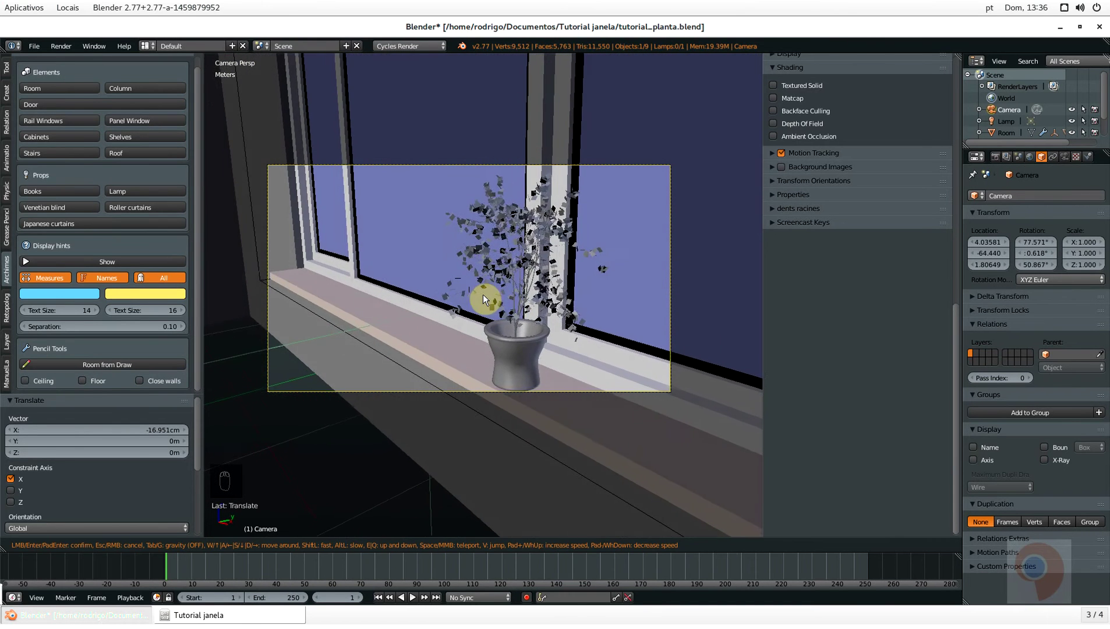
key("s")
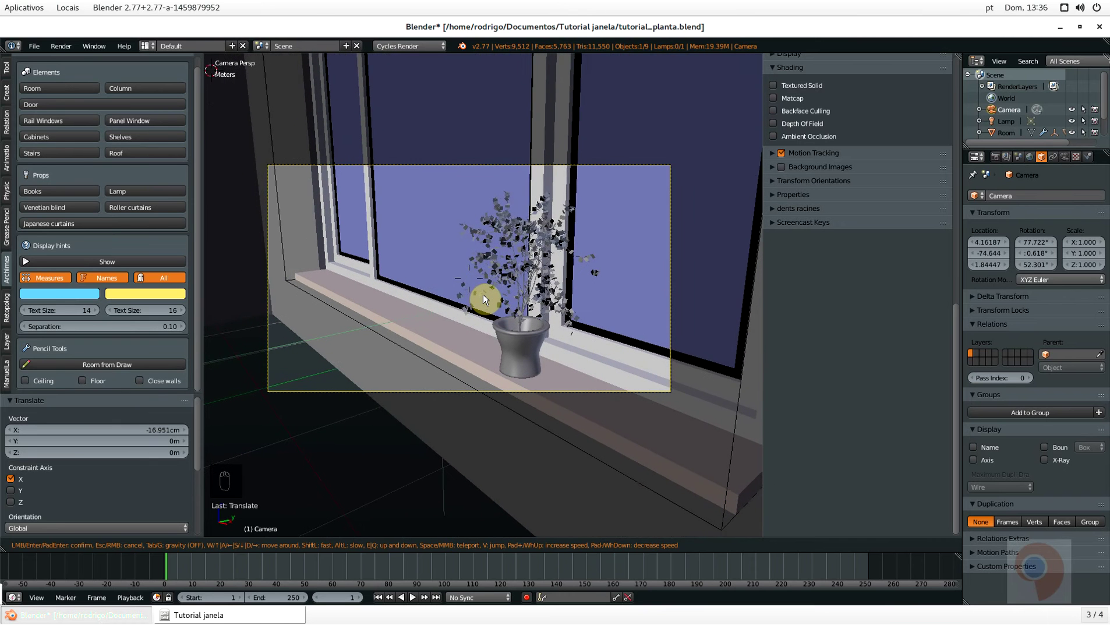
Move the camera in walk navigation to frame the potted plant on the windowsill
key("w")
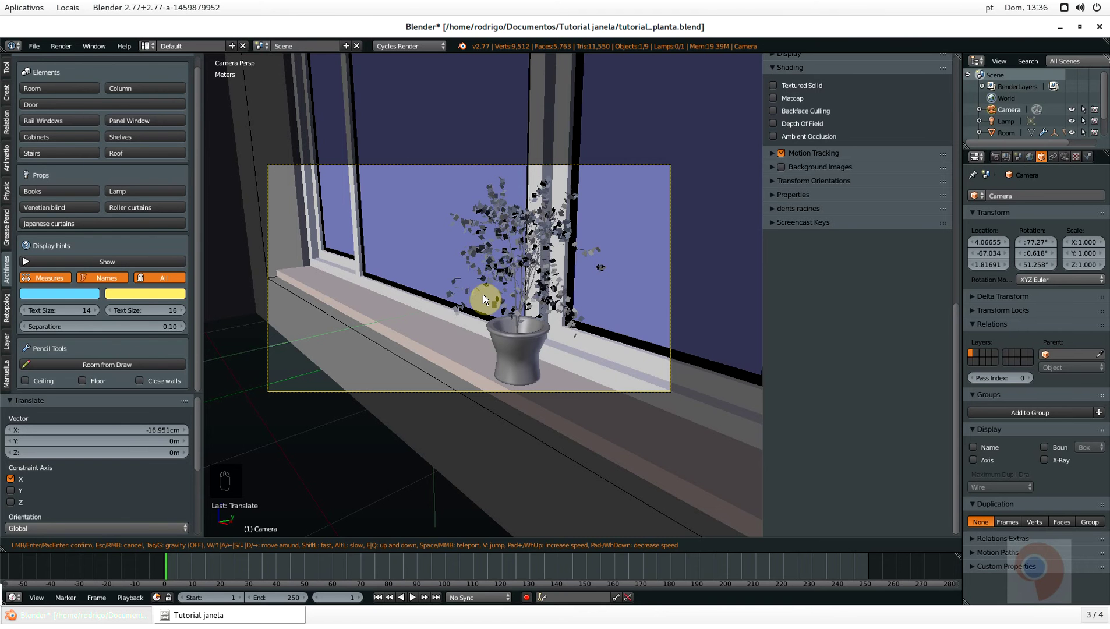
key("a")
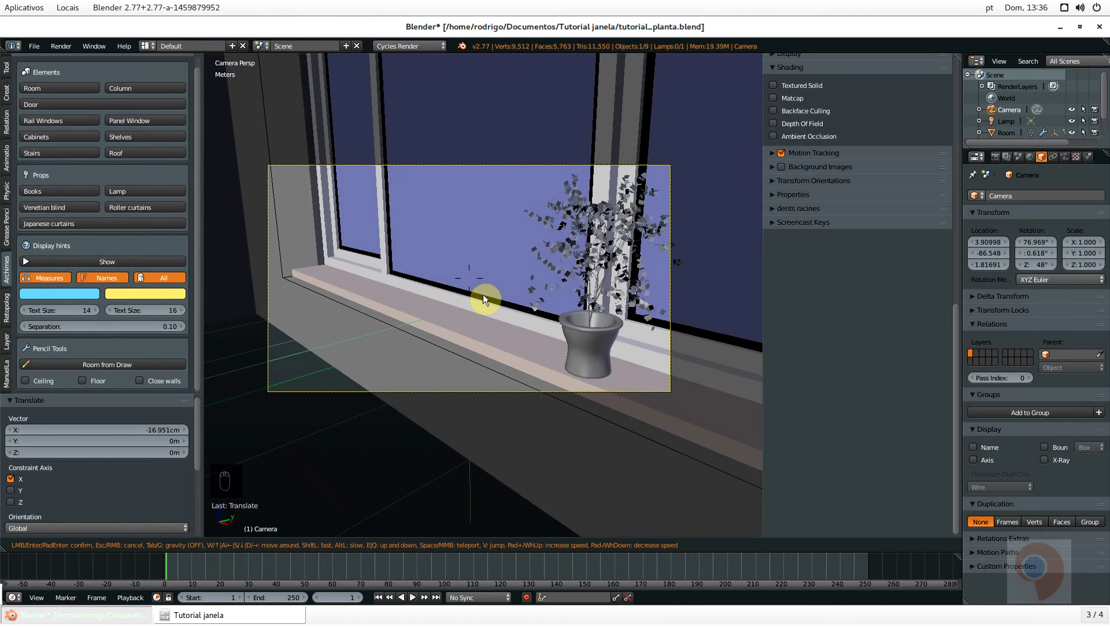
key("w")
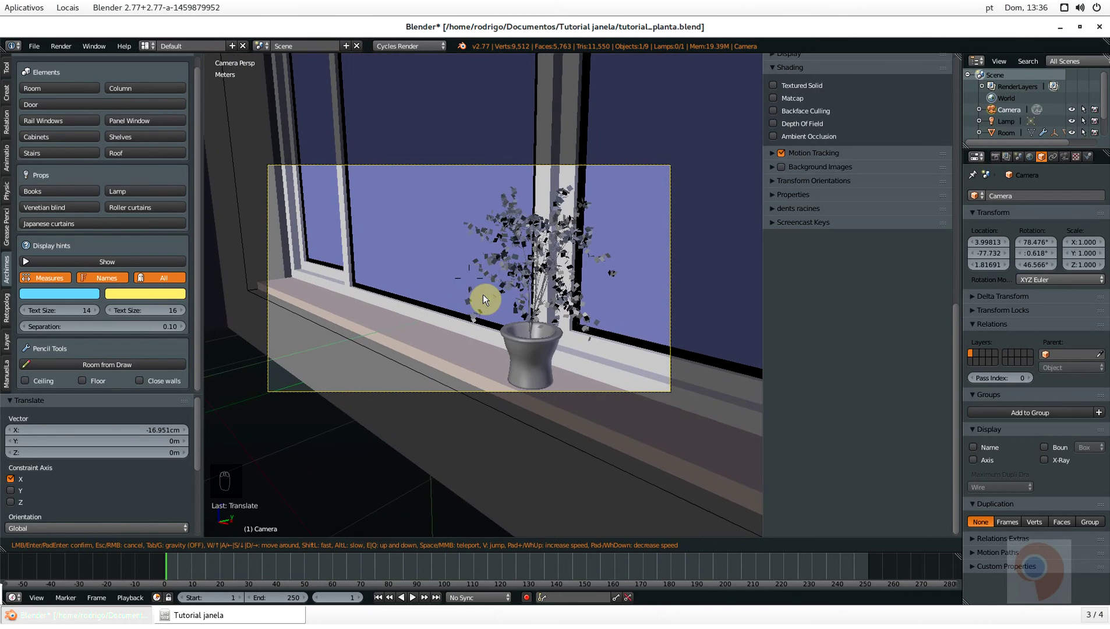
left_click(482, 300)
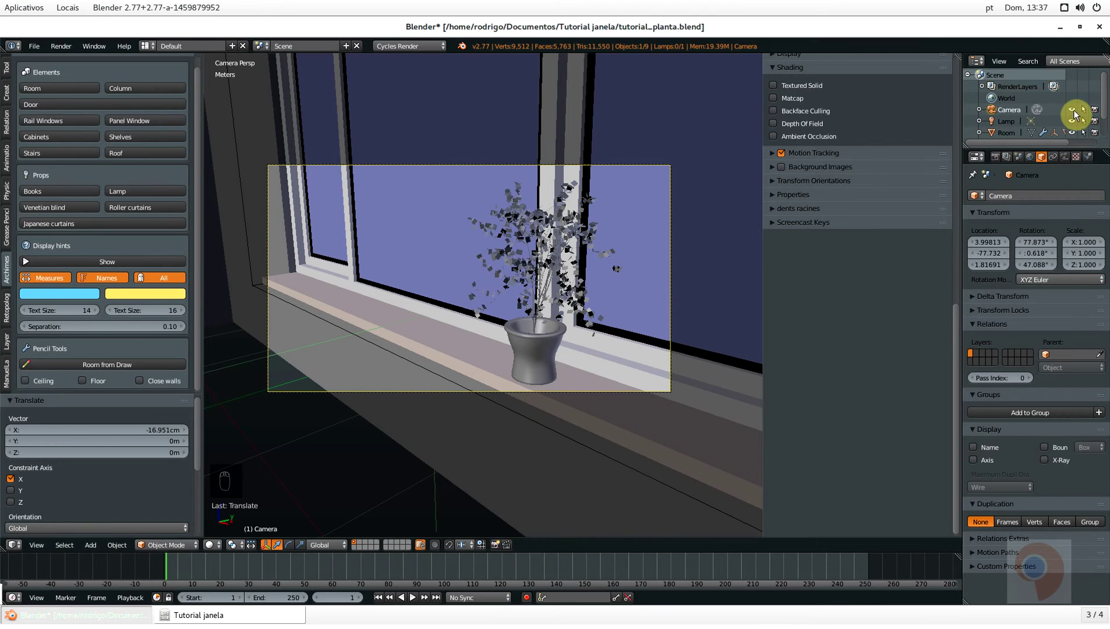
Set the render resolution to 1080 px wide by 1200 px high
left_click(994, 156)
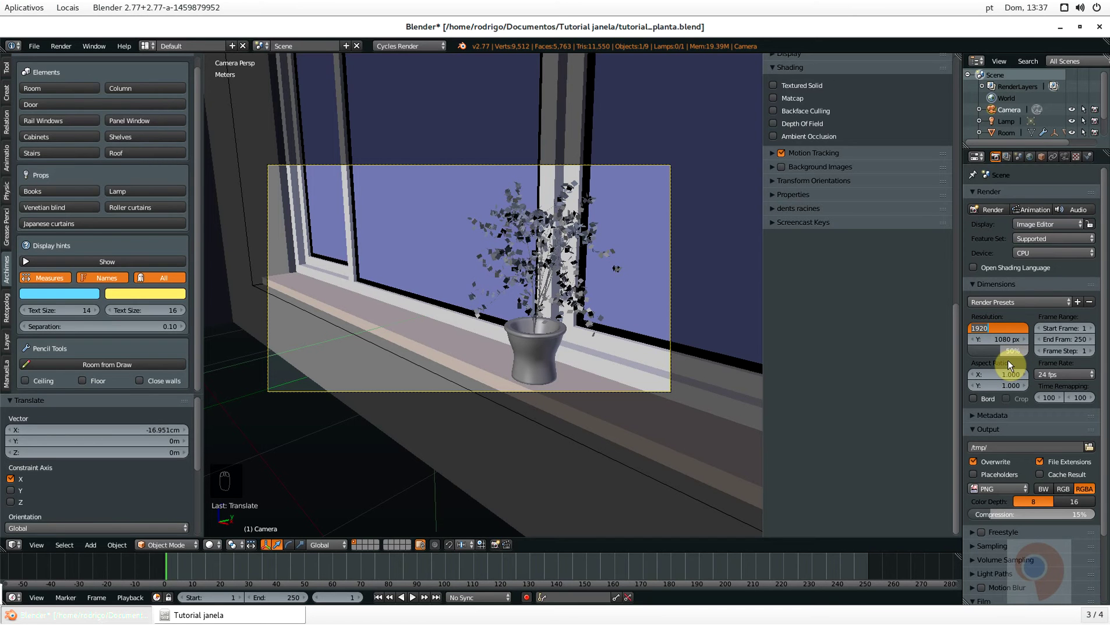
type("1080")
key("Return")
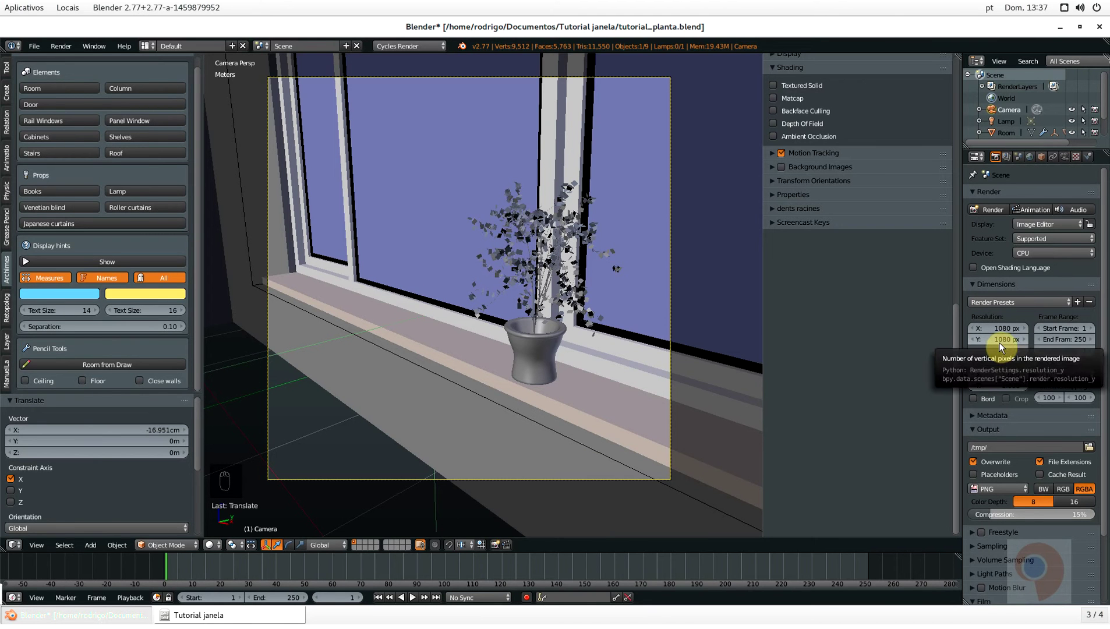
left_click(1000, 341)
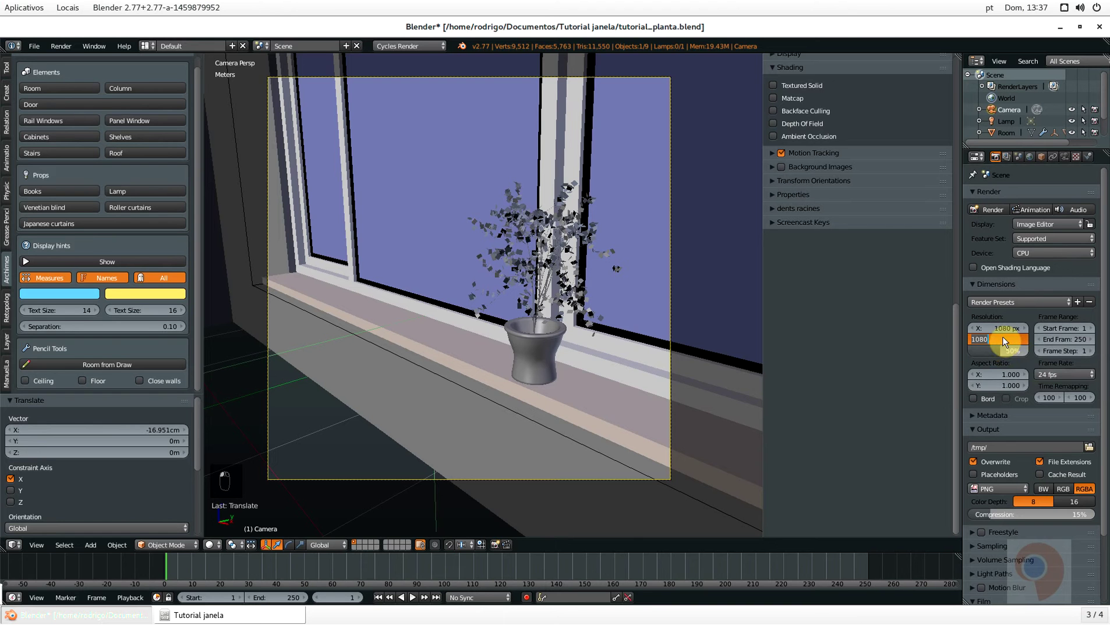
type("1200")
key("Return")
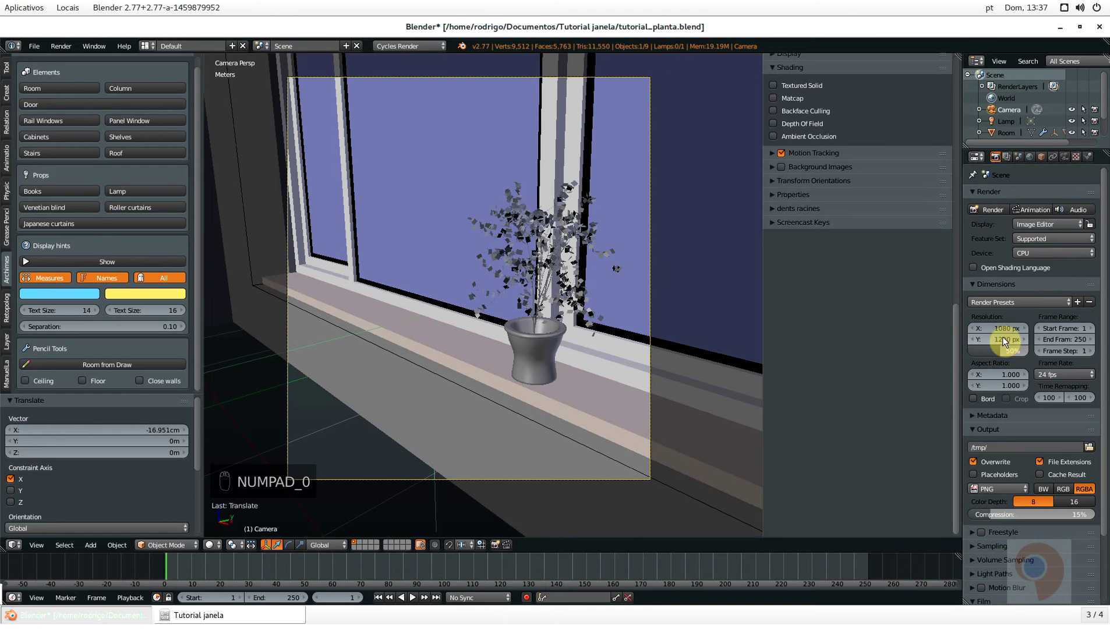
Try a vertical render resolution of 1300 px and set it back to 1200 px
type("1300")
key("Return")
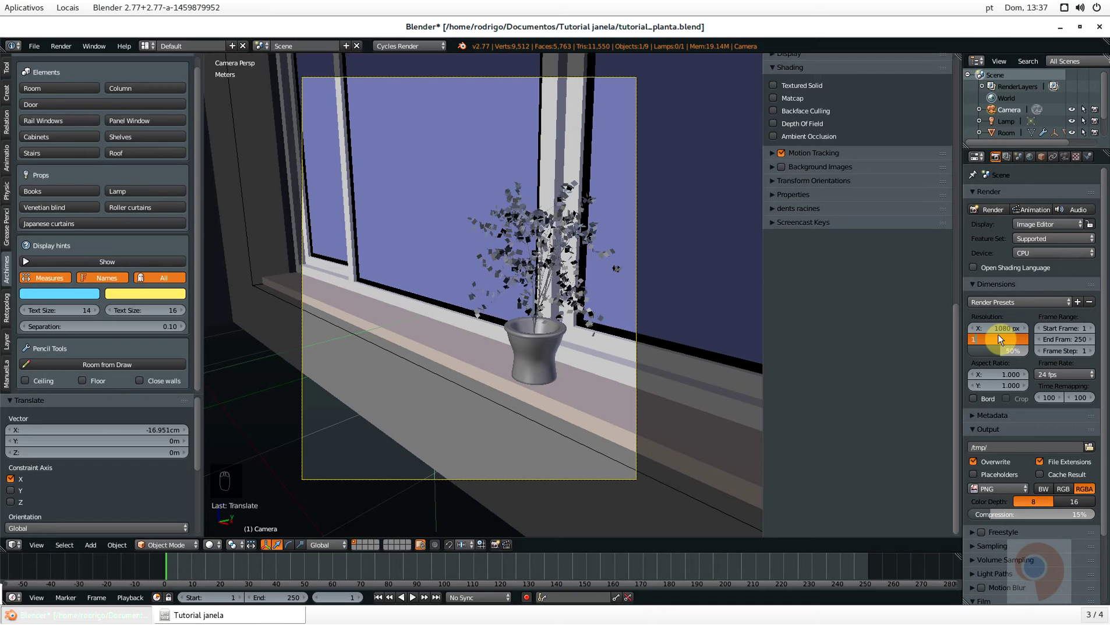
type("1200")
key("Return")
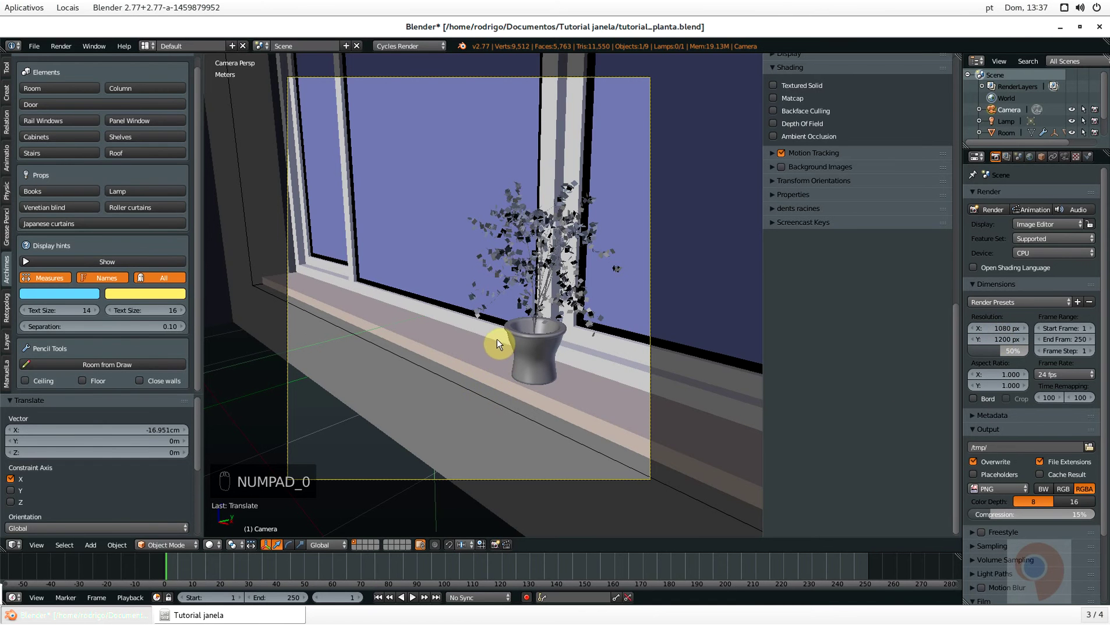
Walk the camera closer until the potted plant fills most of the new frame, and save the file
key("shift+f")
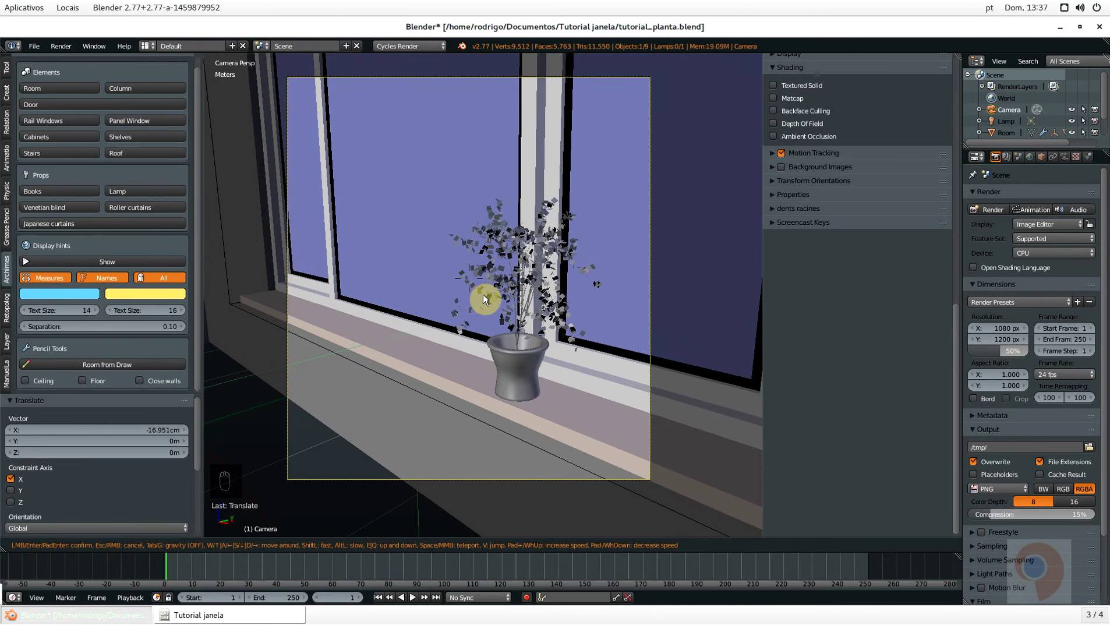
left_click(483, 294)
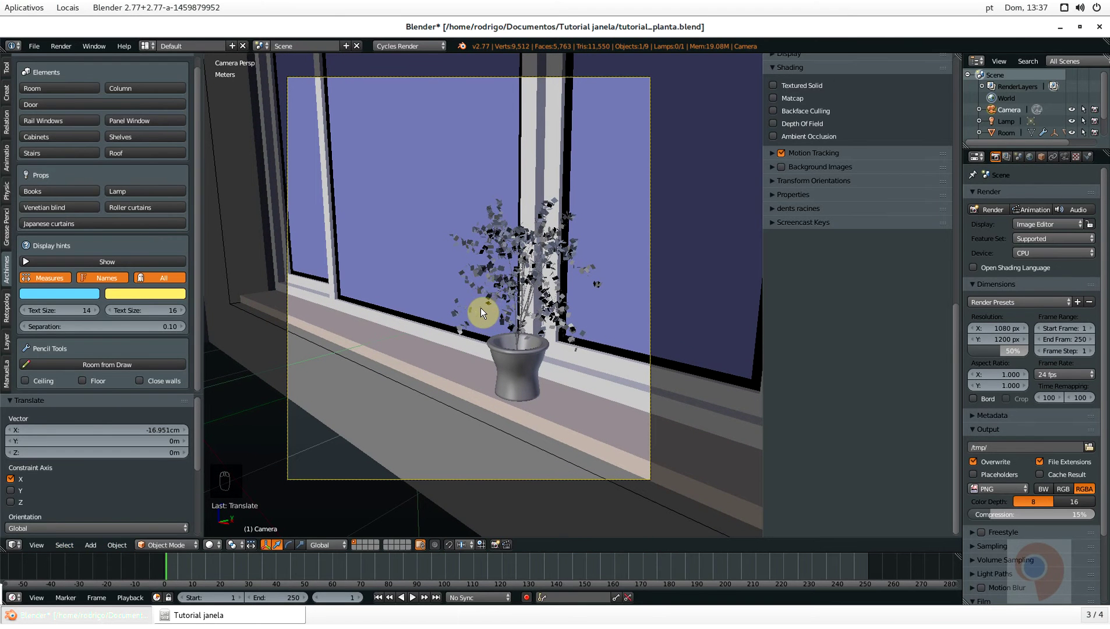
key("space")
key("Return")
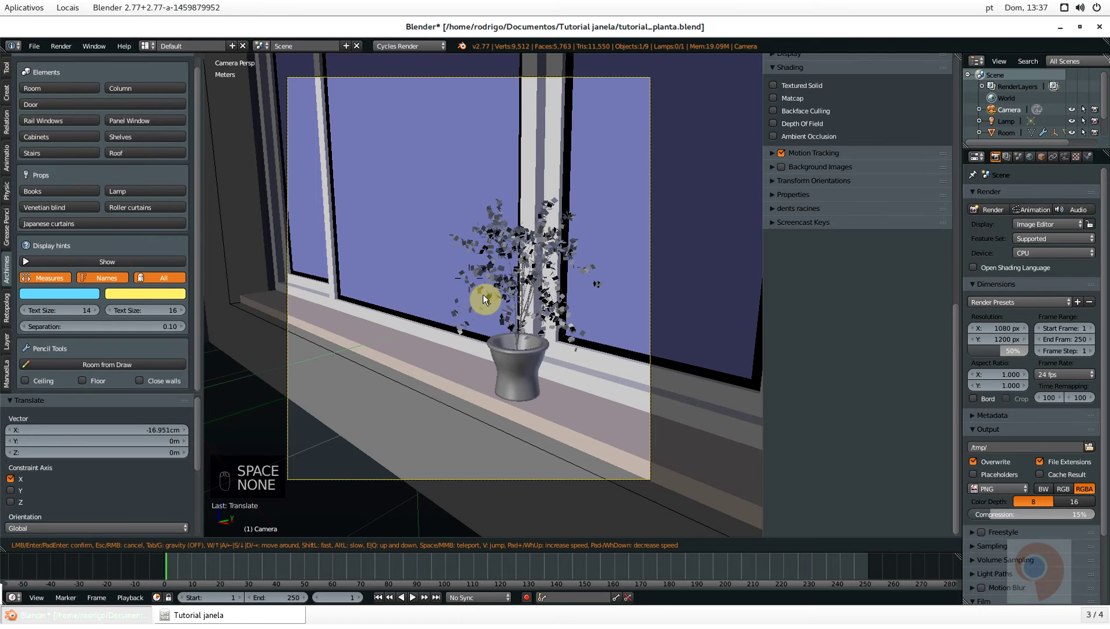
key("w")
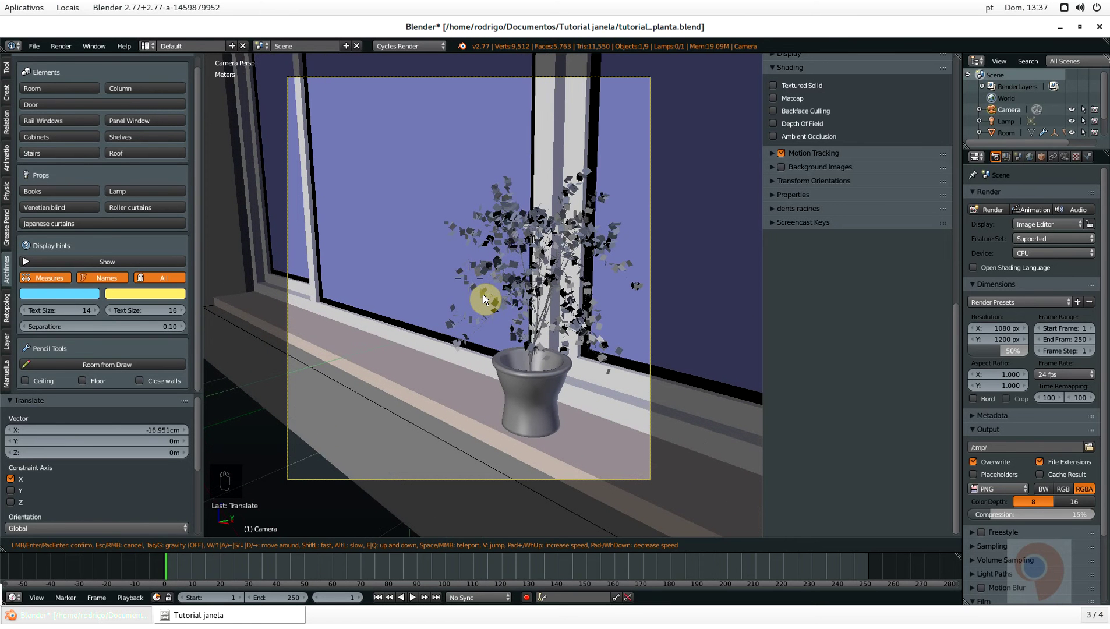
key("w")
key("d")
key("d")
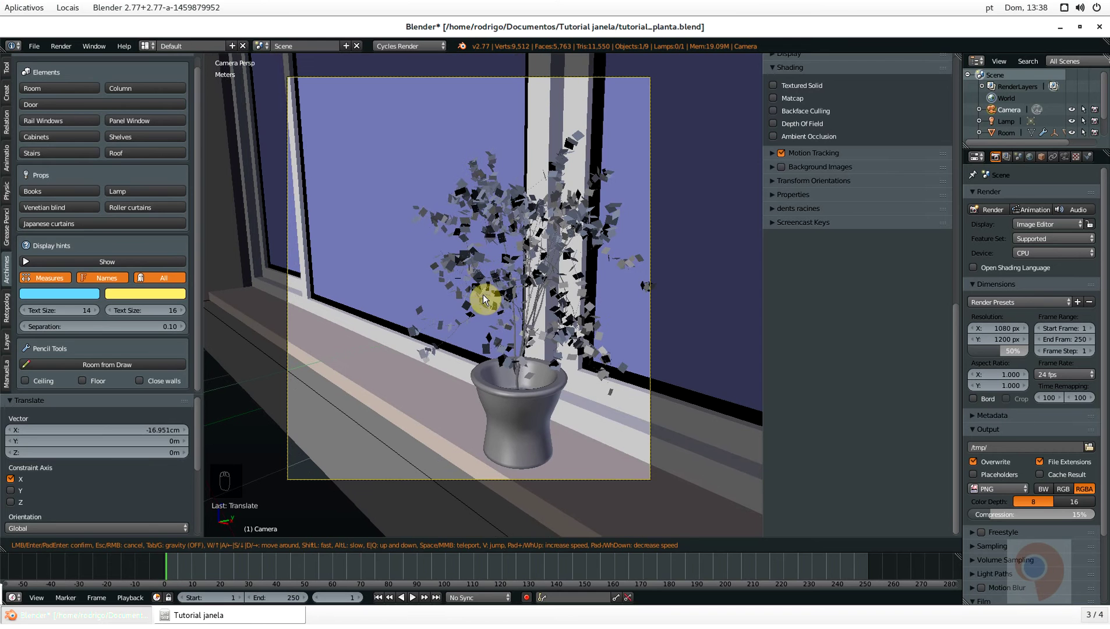
left_click(483, 294)
key("ctrl+s")
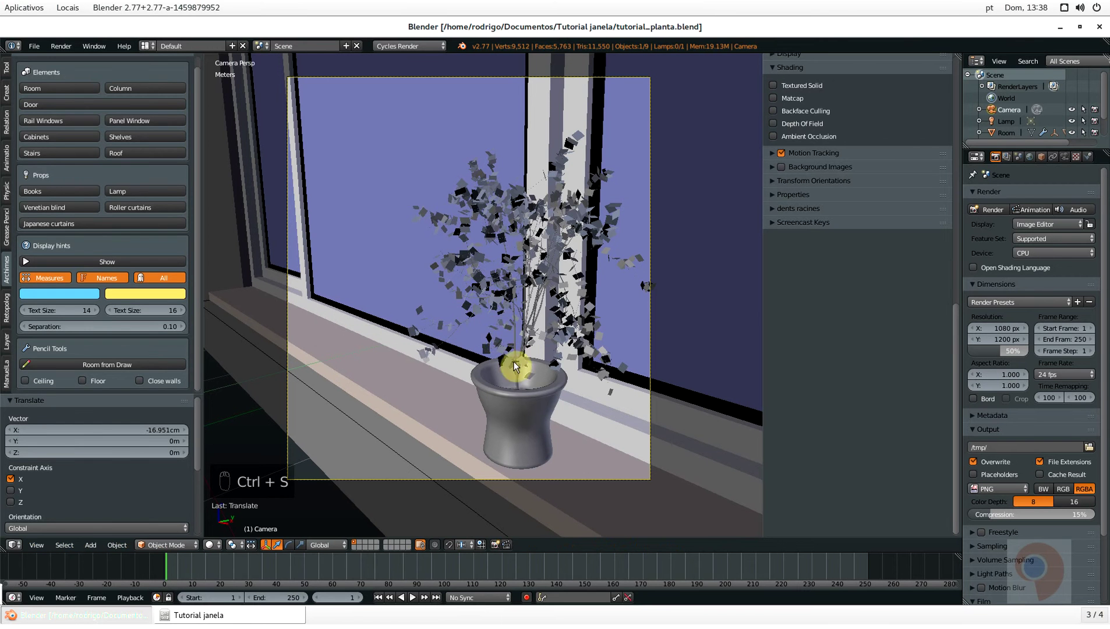
scroll(539, 393, "down", 1)
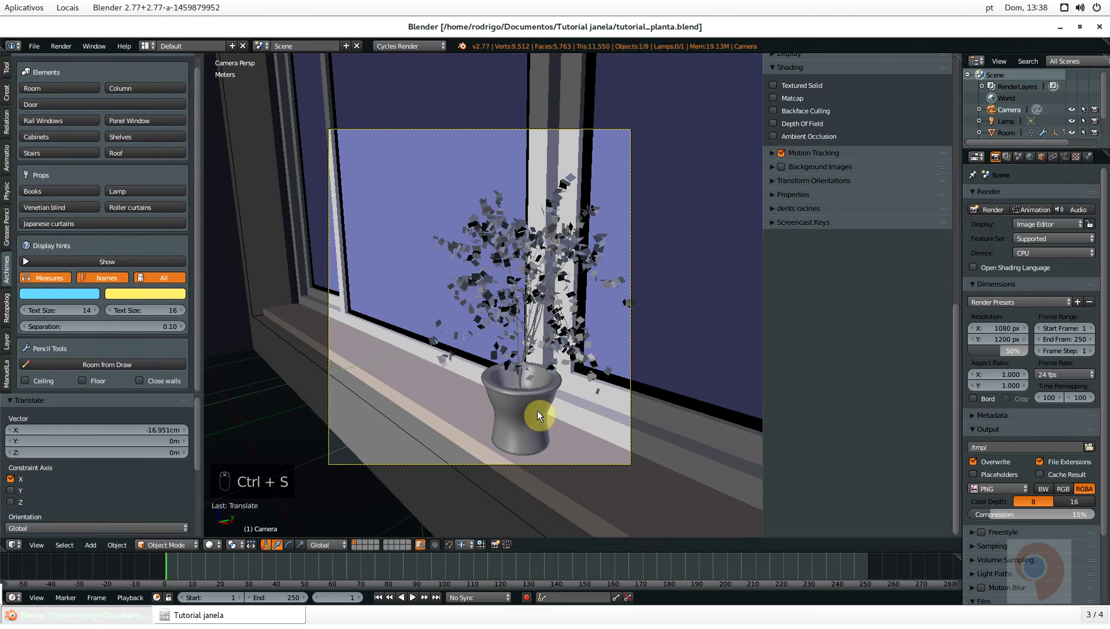
scroll(536, 407, "up", 4)
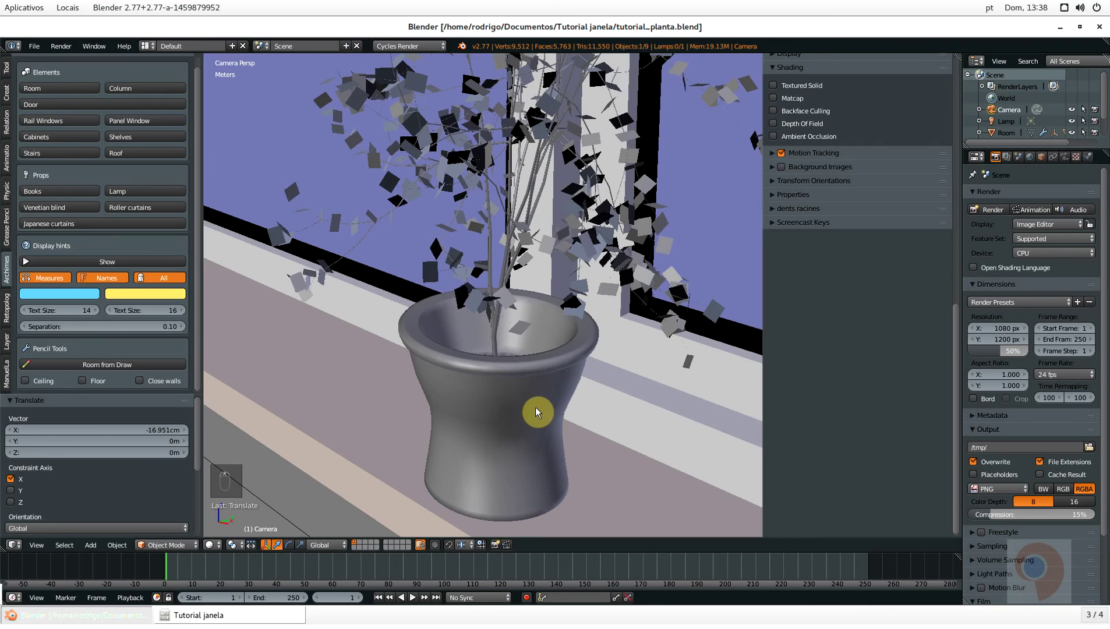
scroll(536, 408, "down", 5)
scroll(534, 408, "up", 3)
scroll(534, 408, "down", 3)
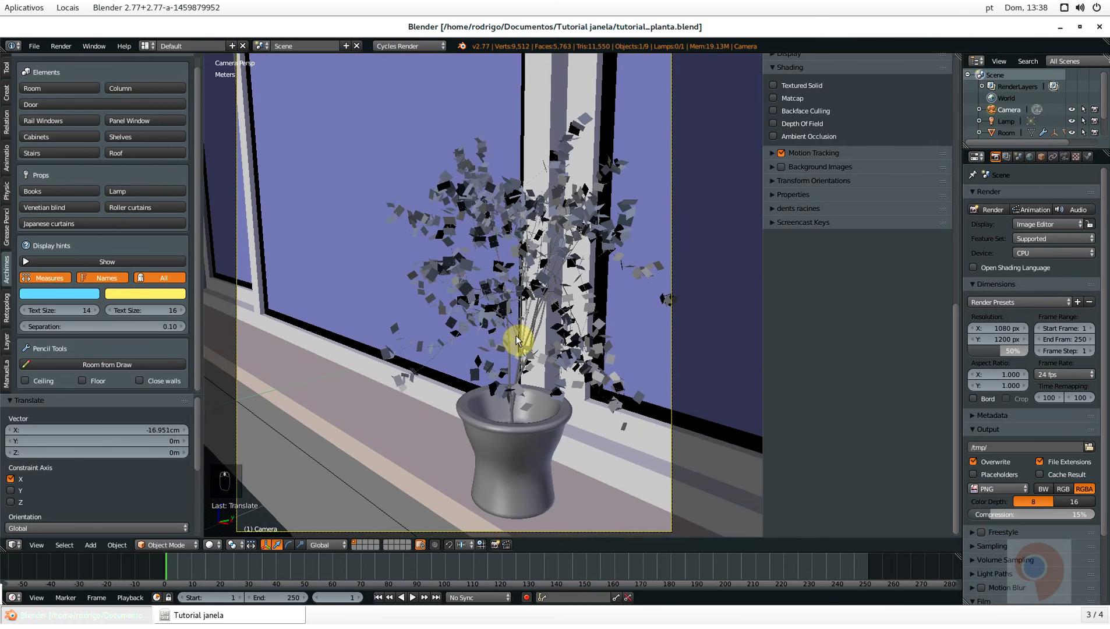
scroll(519, 357, "up", 1)
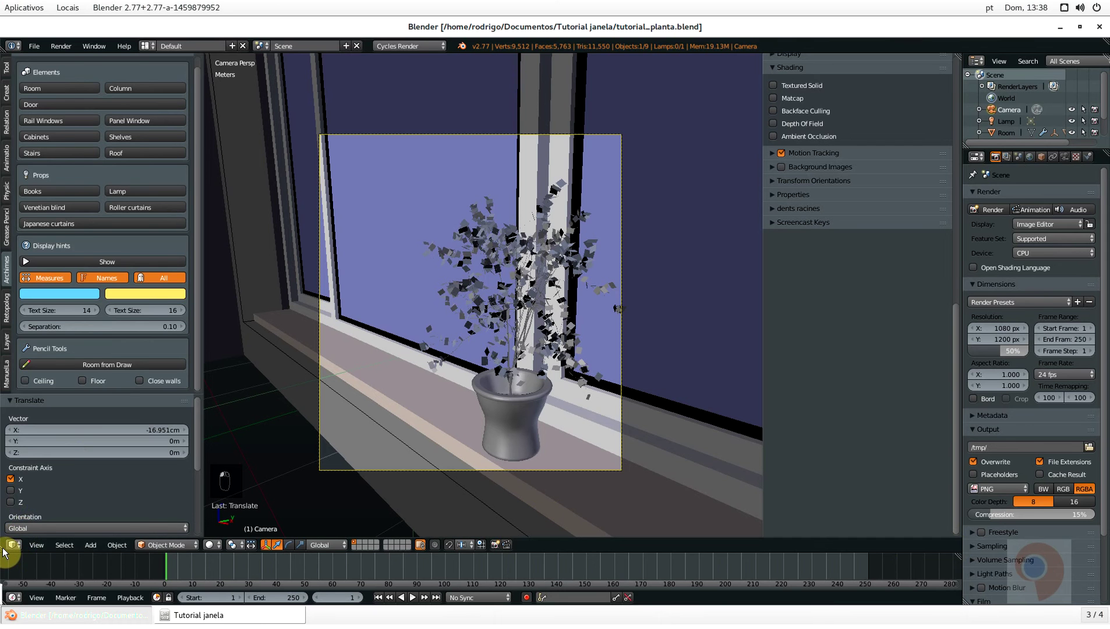
Split the 3D view into two stacked areas and make the lower one a Node Editor showing the World shader nodes
left_click_drag(3, 553, 76, 328)
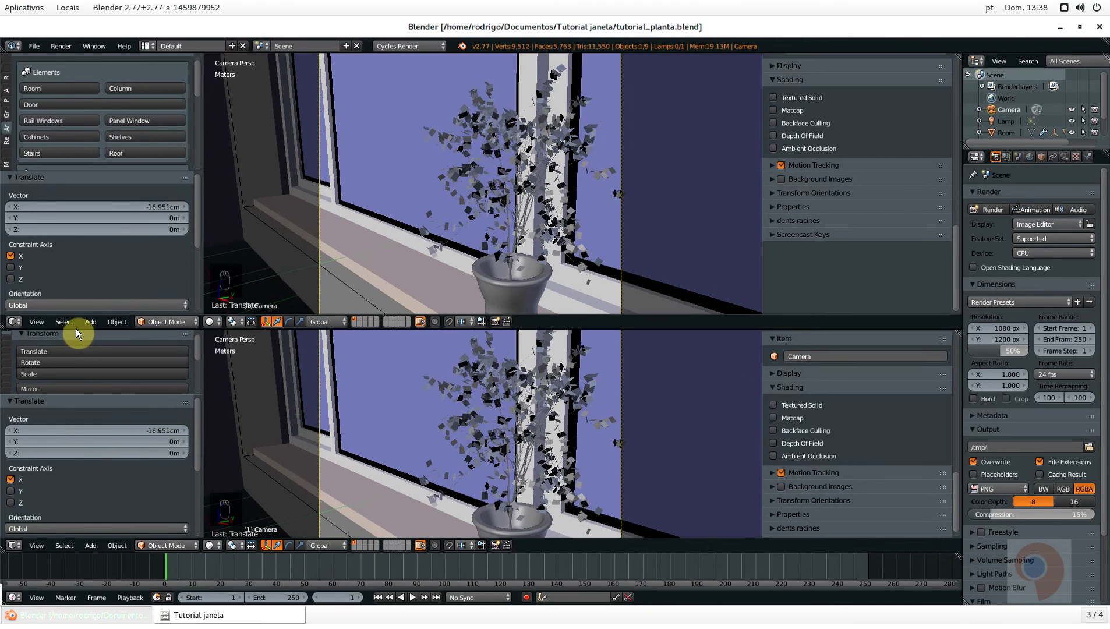
left_click(13, 545)
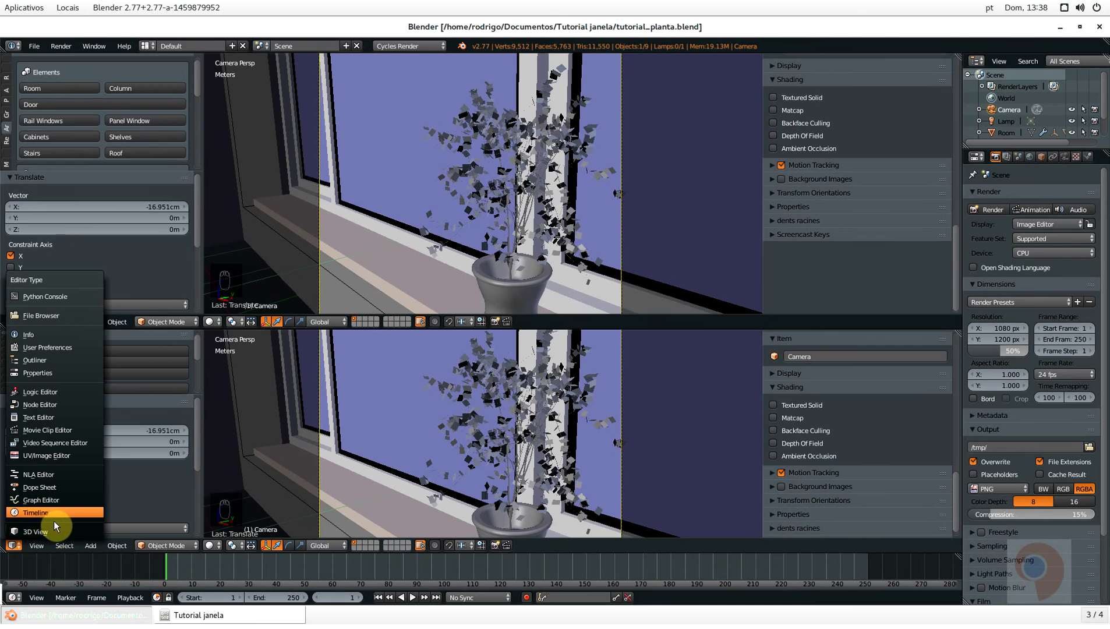
left_click(70, 404)
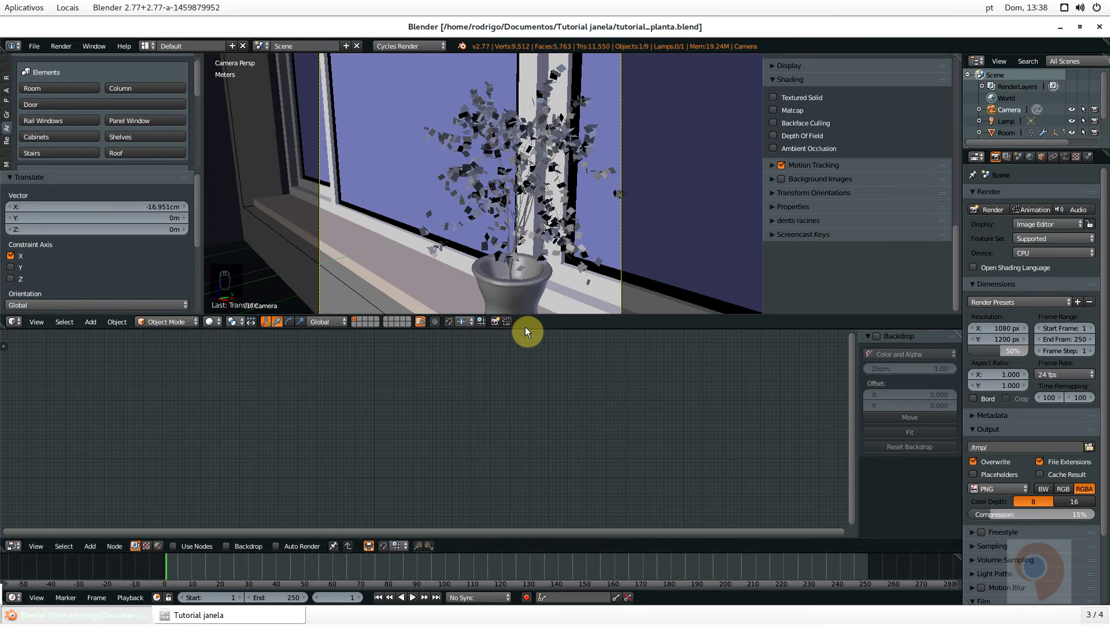
left_click_drag(527, 332, 528, 341)
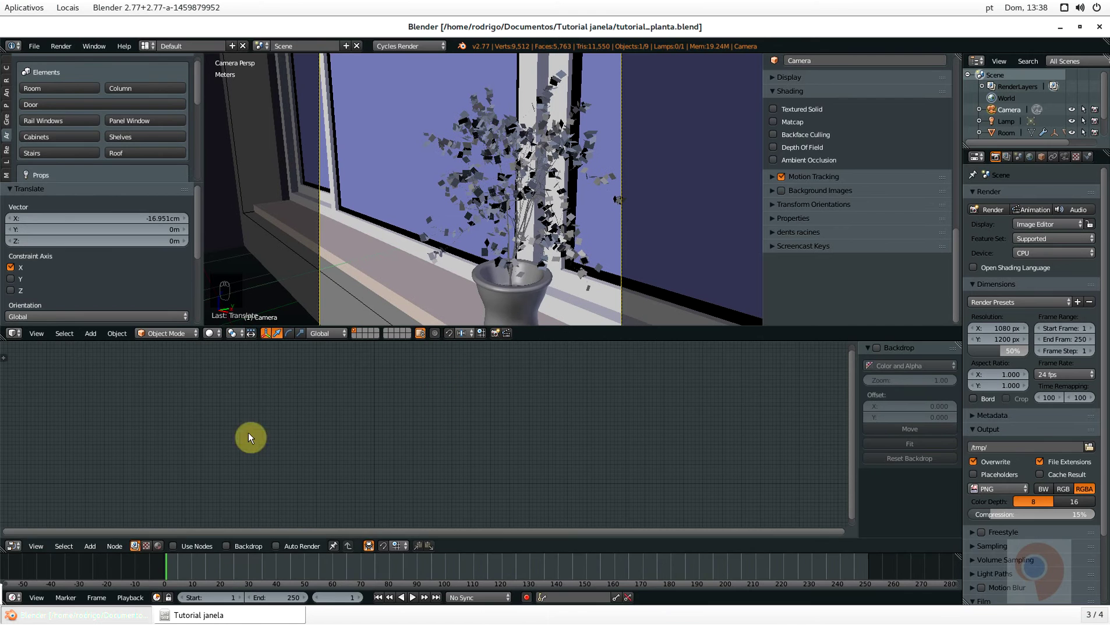
left_click(158, 546)
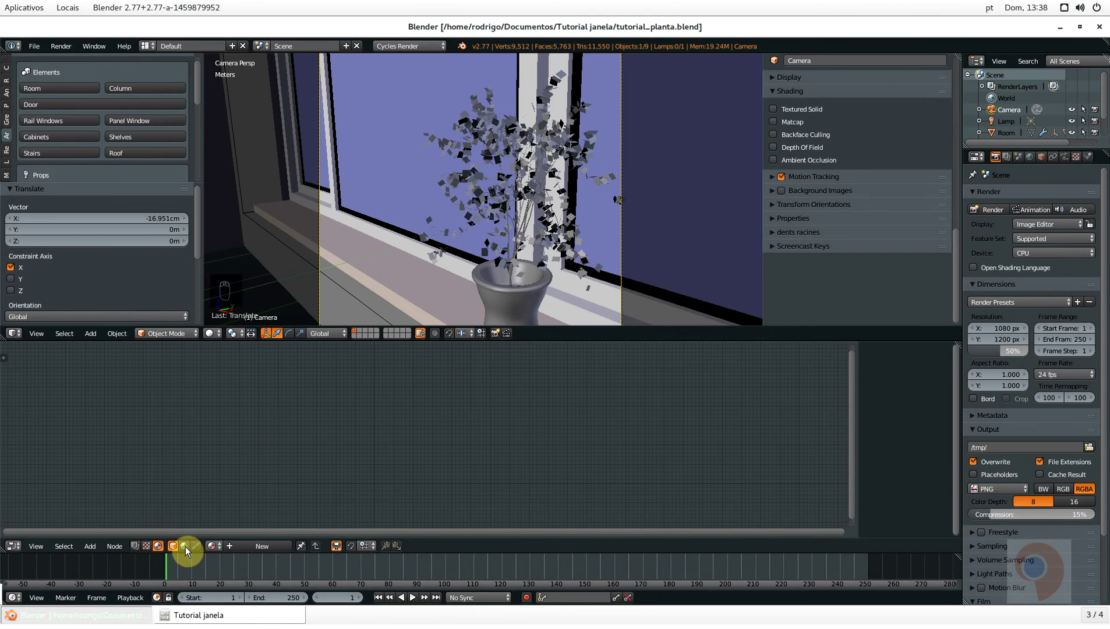
left_click(186, 546)
scroll(373, 495, "up", 3)
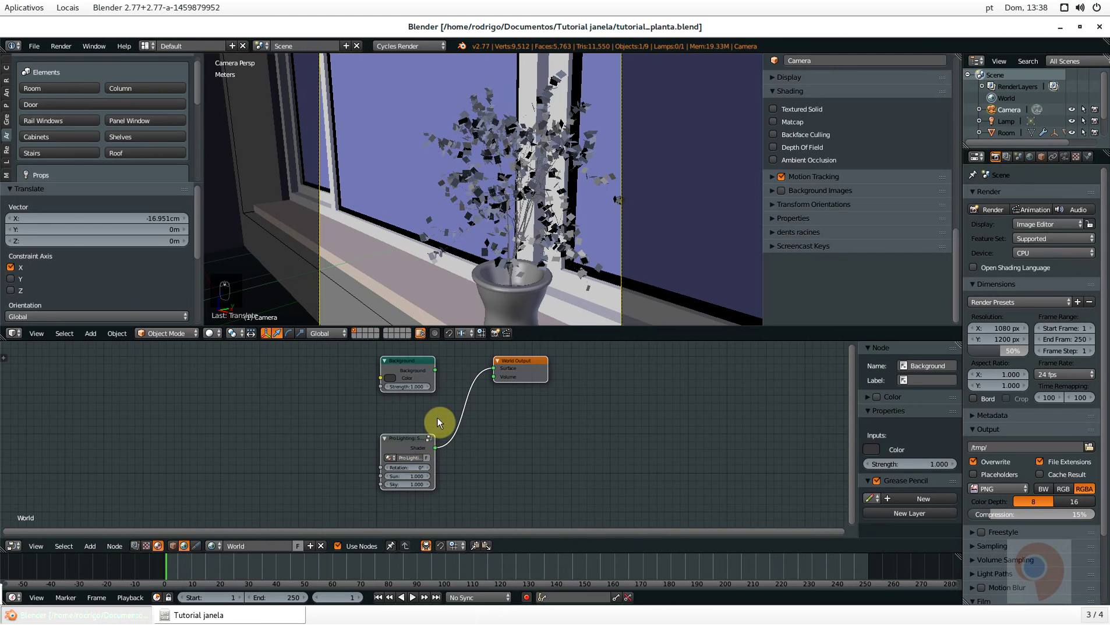
Unlink and delete the Pro Lighting world node, and connect the Background shader to the World Output's Surface input
right_click_drag(437, 418, 461, 441, "ctrl")
left_click(415, 454)
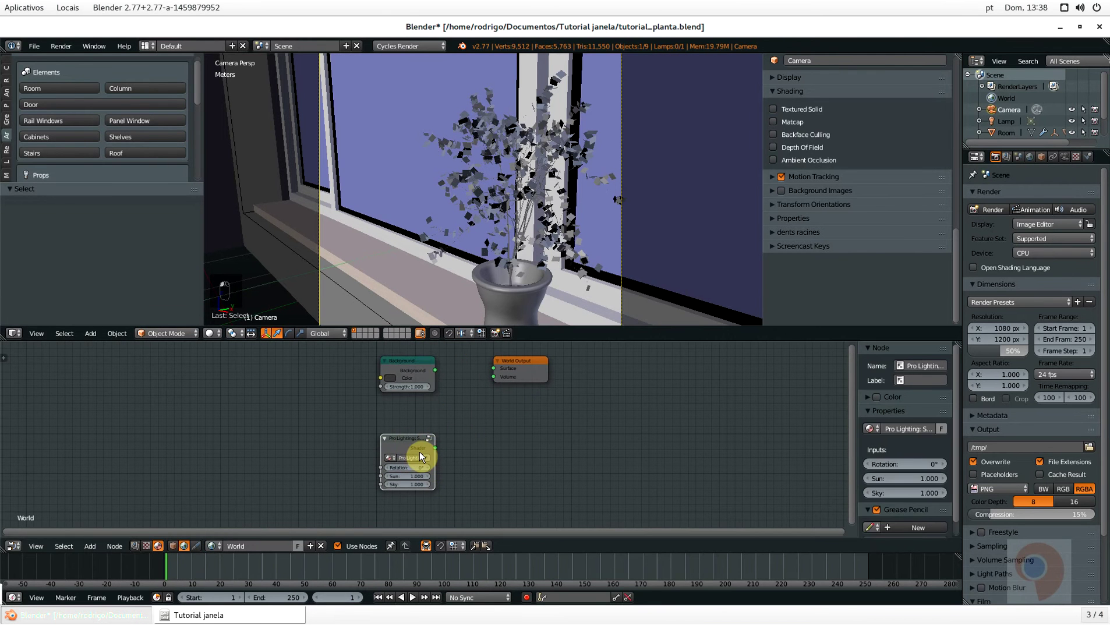
key("Delete")
scroll(441, 373, "up", 3)
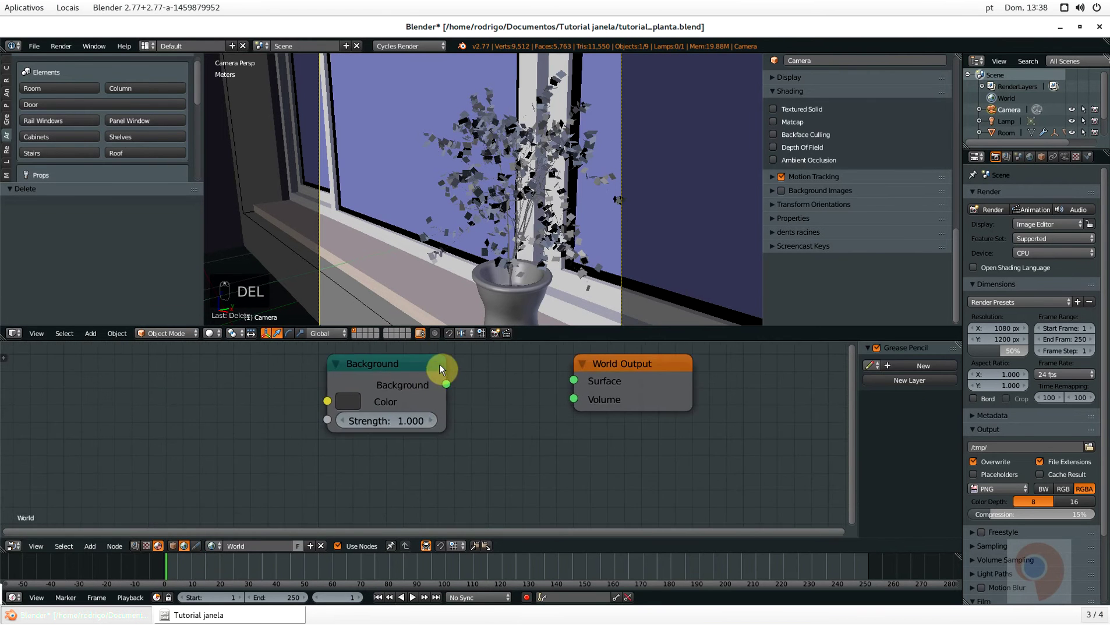
middle_click_drag(441, 369, 361, 435)
scroll(392, 454, "down", 2)
left_click_drag(369, 460, 470, 457)
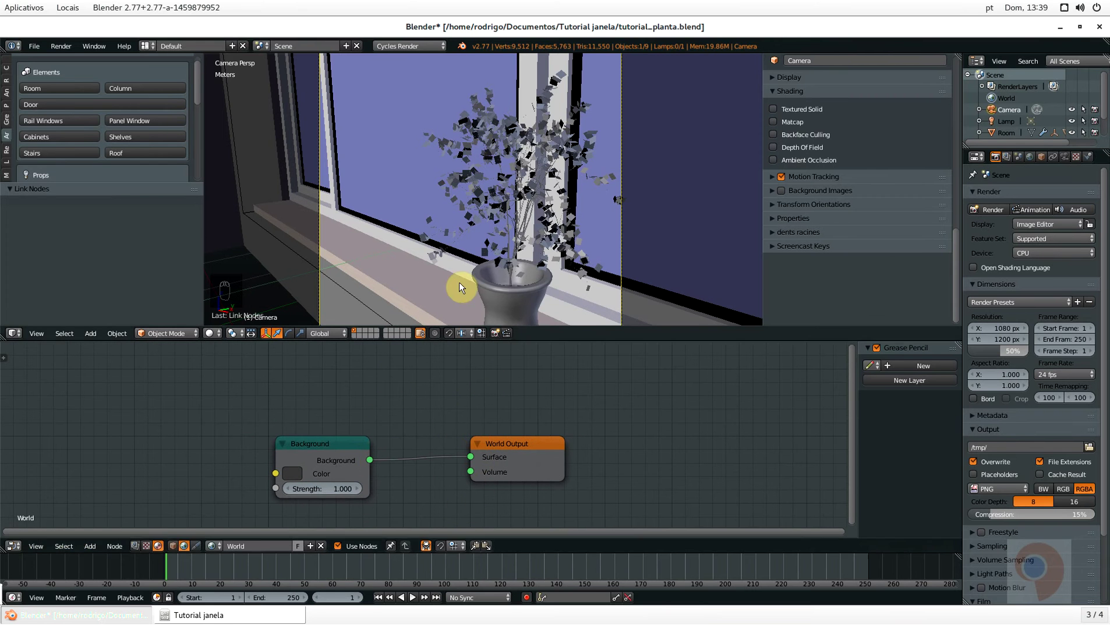
Preview the plant's lighting through the camera in rendered shading and return to solid shading
scroll(463, 218, "down", 5)
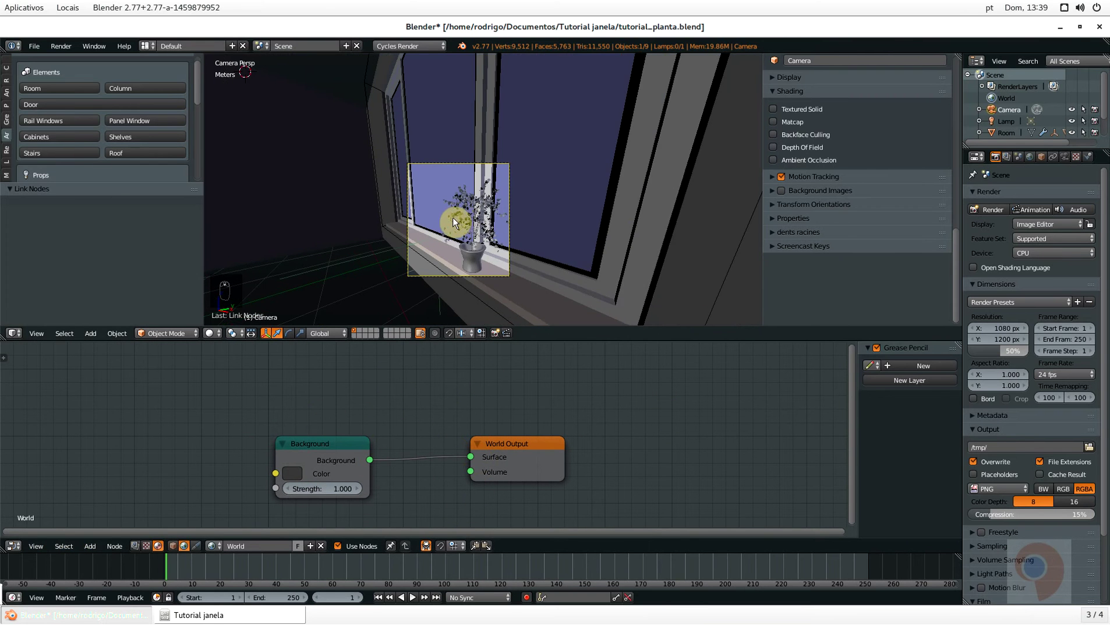
scroll(449, 217, "up", 4)
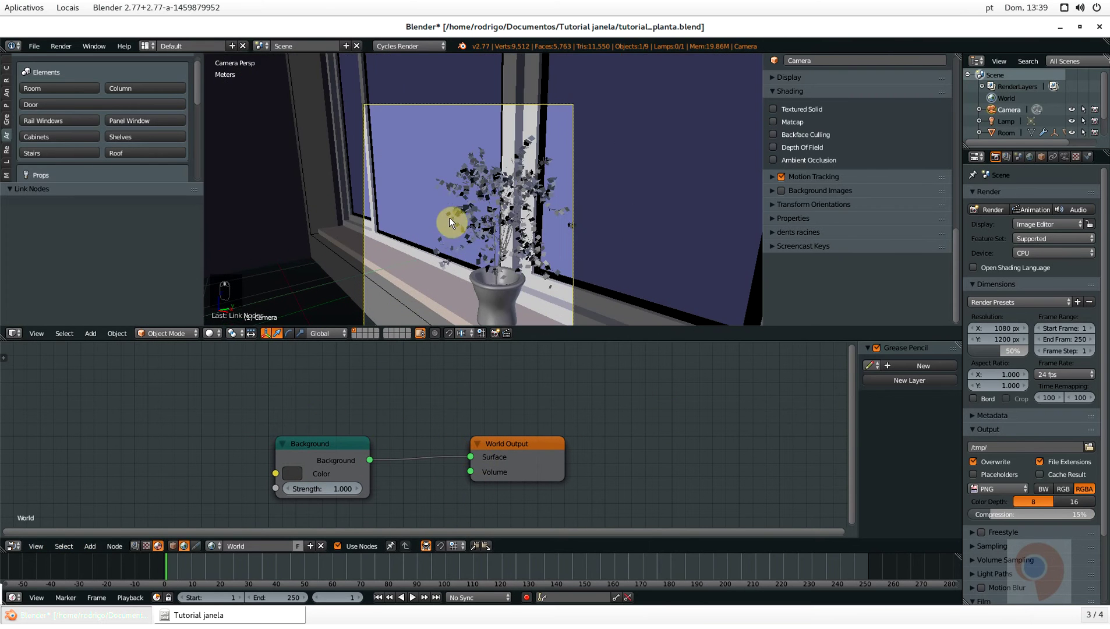
middle_click_drag(455, 182, 445, 154, "shift")
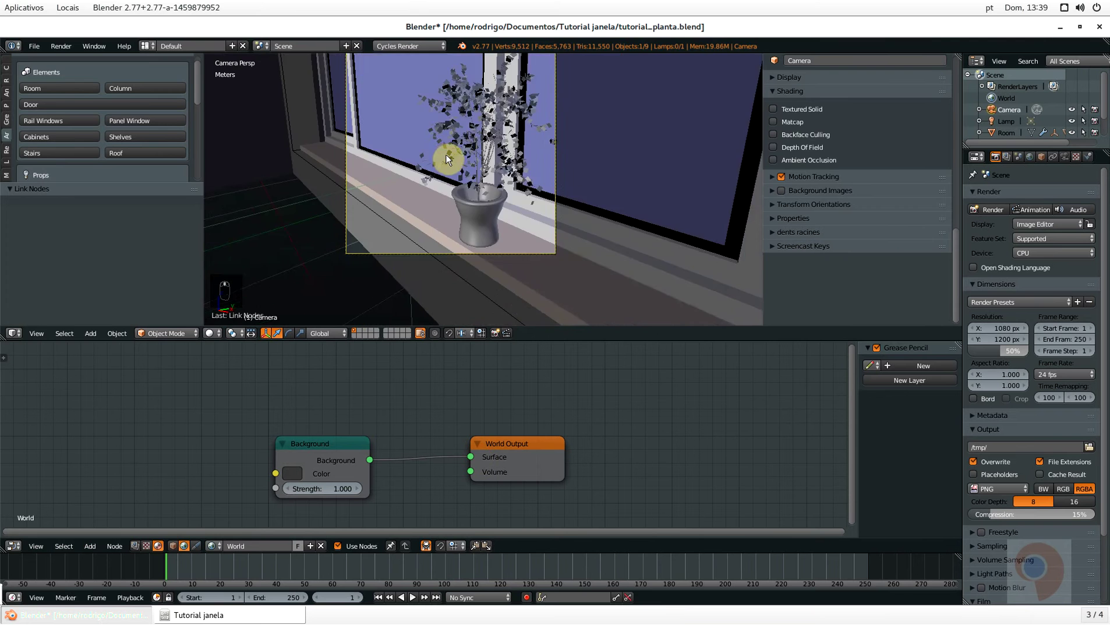
key("shift+z")
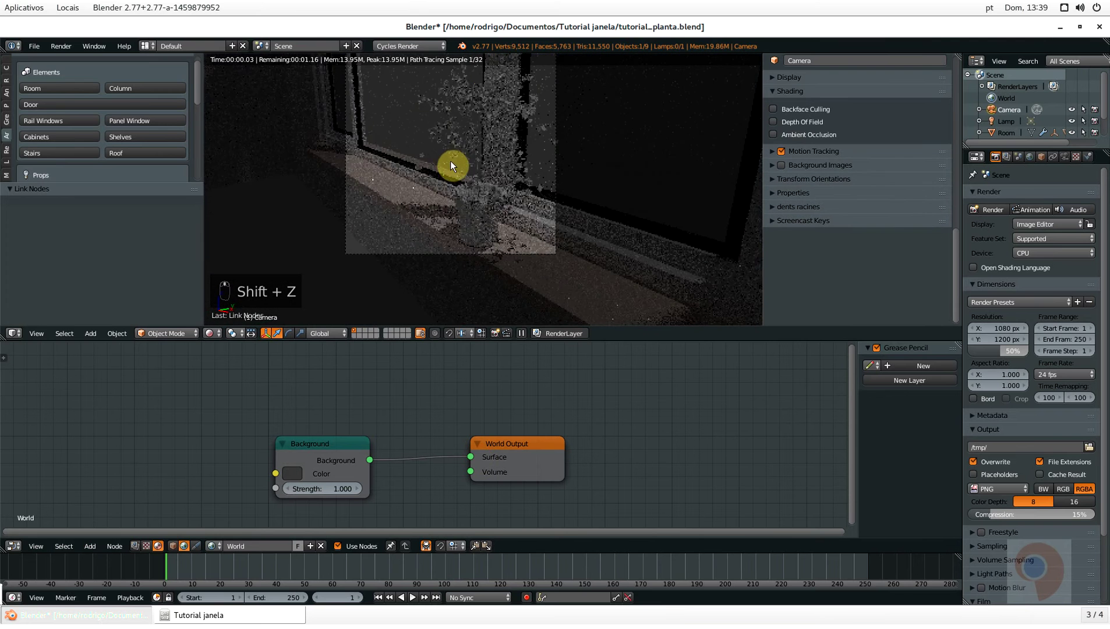
middle_click_drag(492, 193, 481, 213, "shift")
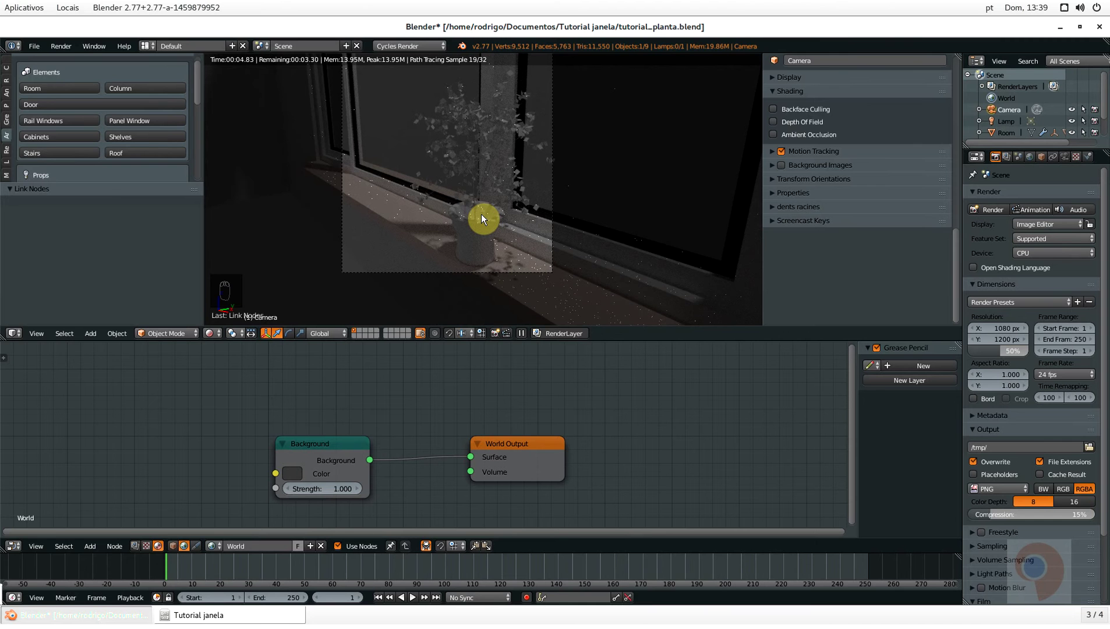
key("shift+z")
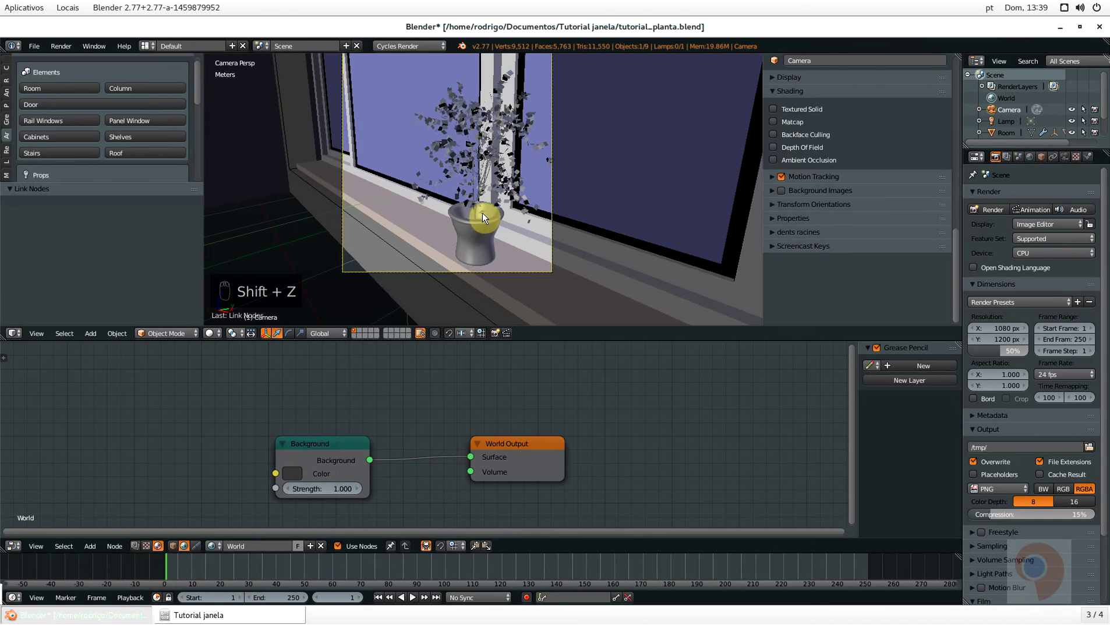
Select the lamp outside the room and change its type to Sun
scroll(527, 225, "down", 3)
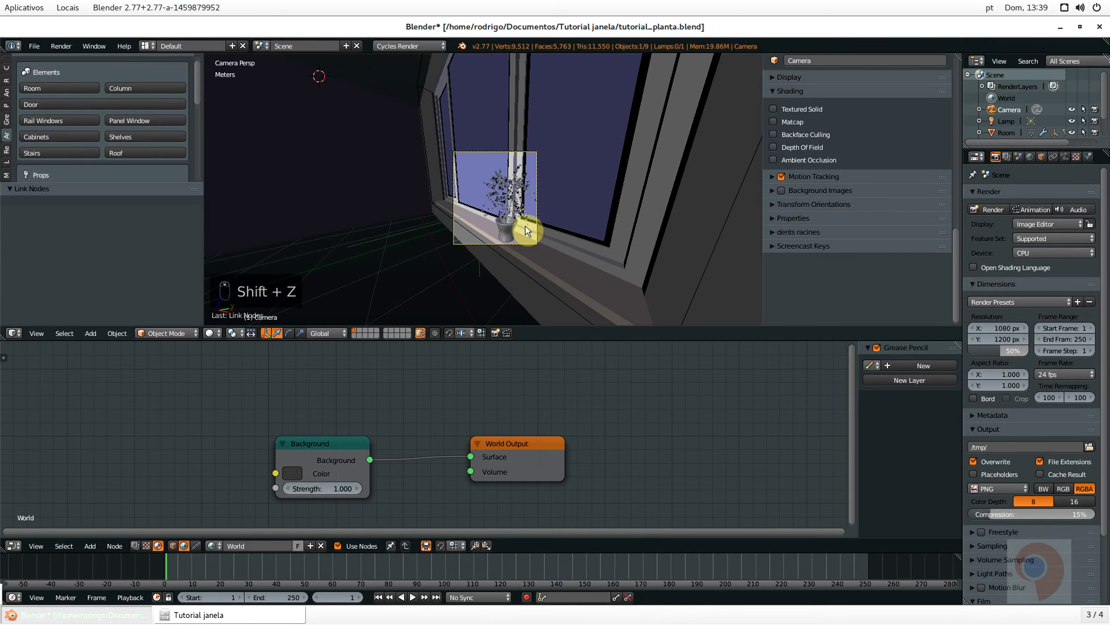
middle_click_drag(524, 191, 490, 164)
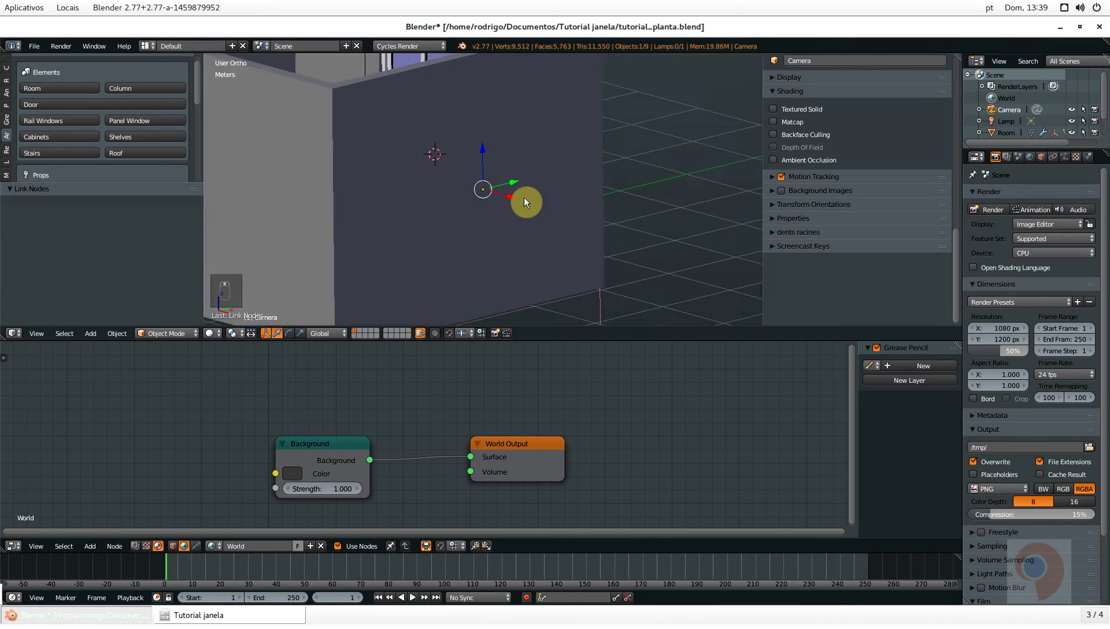
scroll(523, 196, "down", 5)
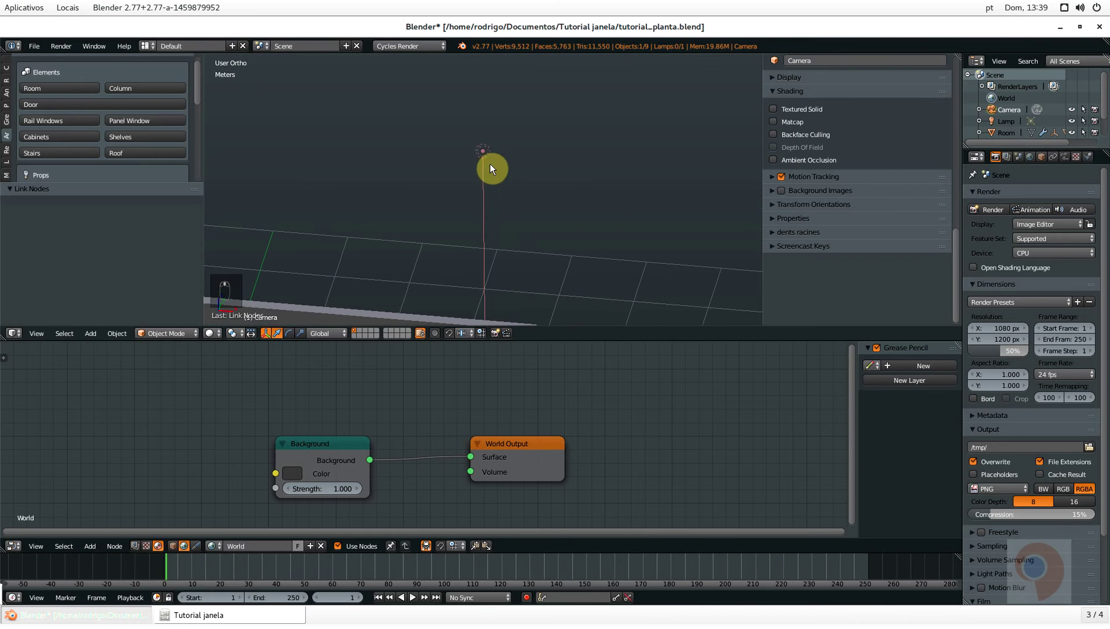
right_click(494, 164)
middle_click_drag(505, 210, 418, 230)
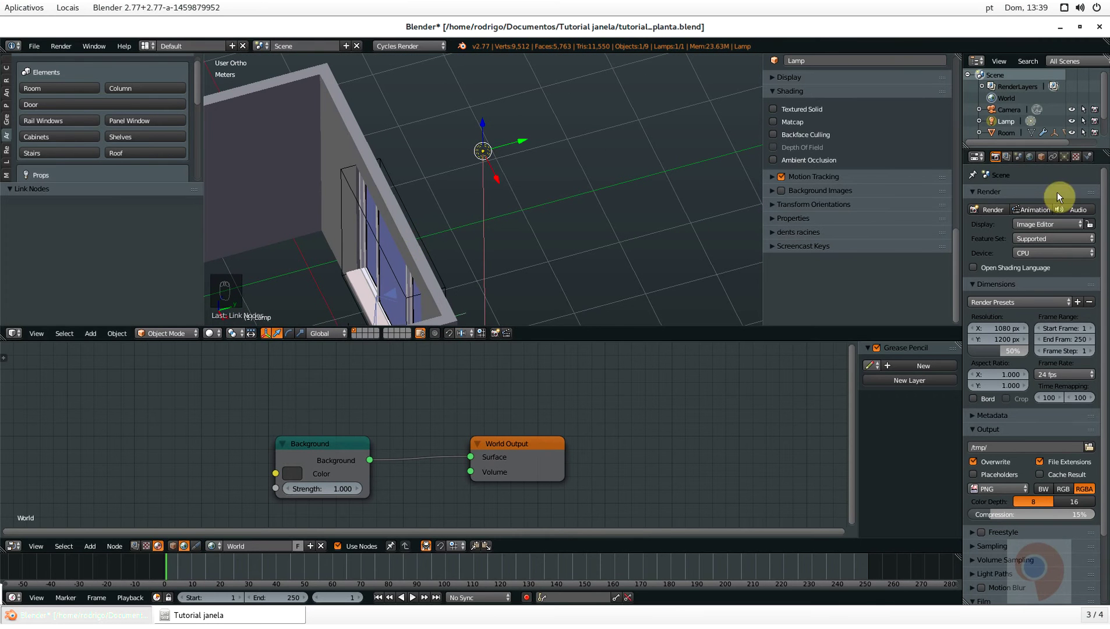
left_click(1065, 157)
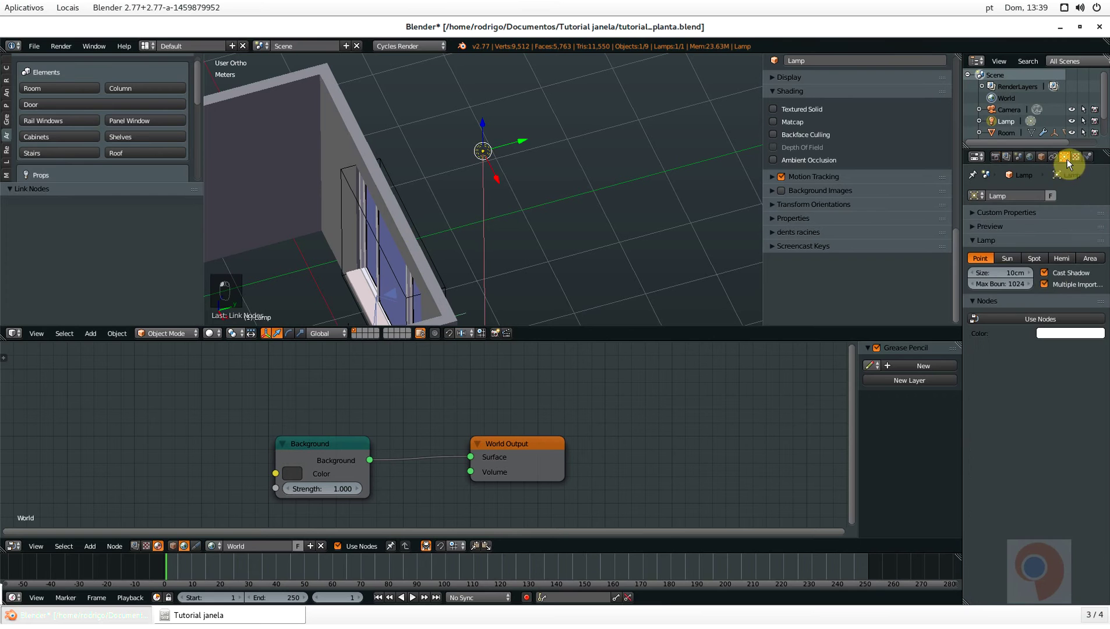
left_click(1009, 258)
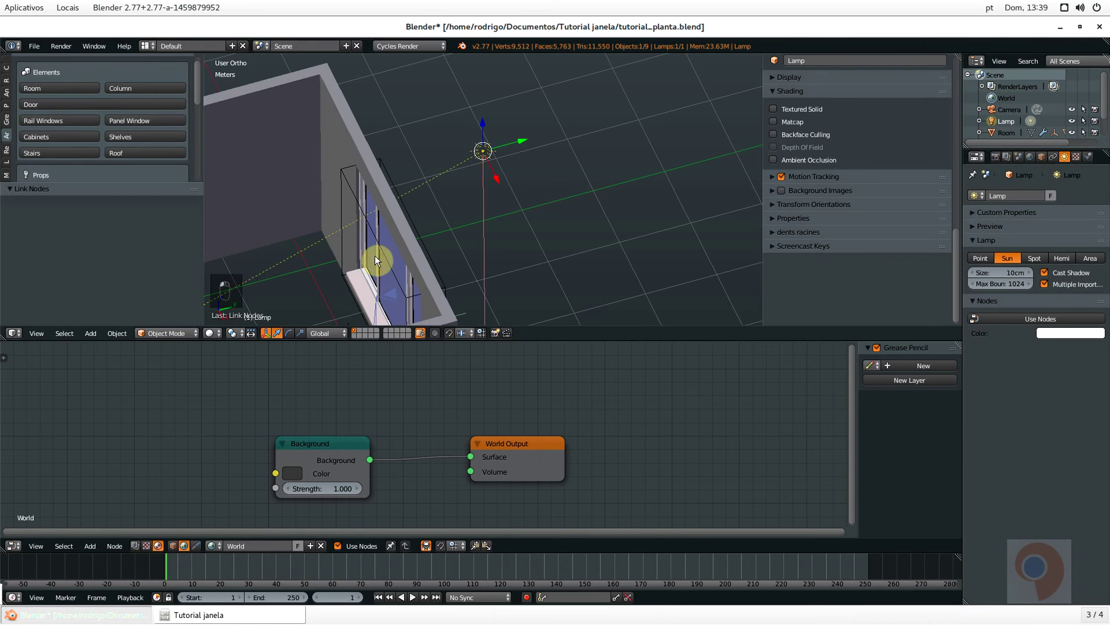
Move the sun lamp away from the room by about 1.43 m along Y and 1.46 m along X
left_click_drag(514, 143, 618, 136)
middle_click_drag(504, 190, 527, 161)
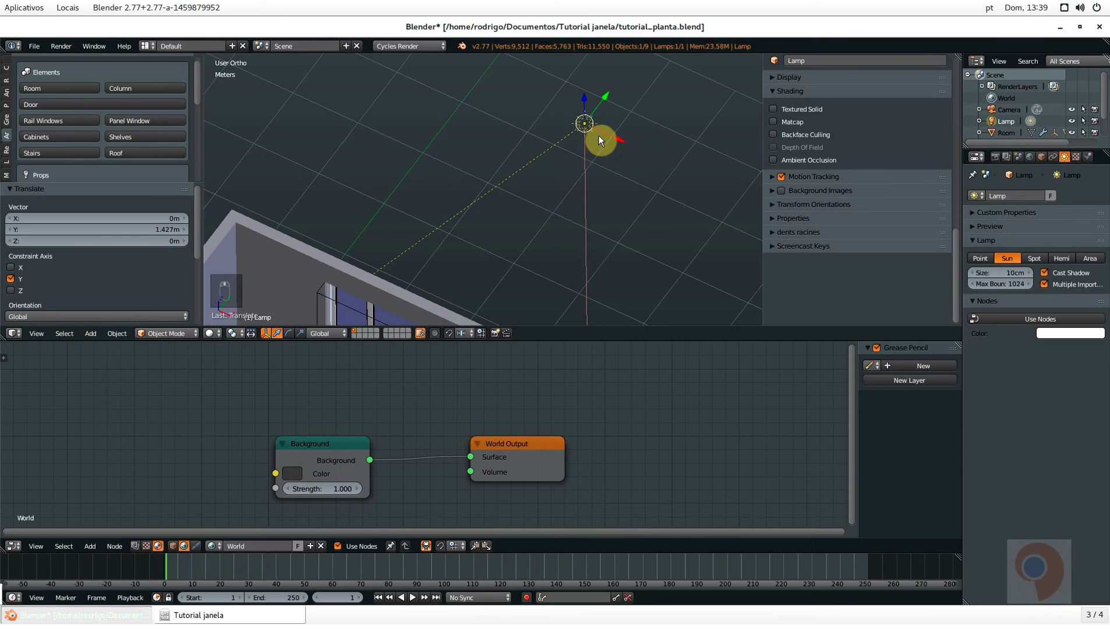
left_click_drag(598, 140, 696, 194)
Tint the sun lamp's color pale blue, about R 0.592, G 0.887, B 1.000
middle_click_drag(415, 274, 412, 176, "shift")
left_click(1060, 333)
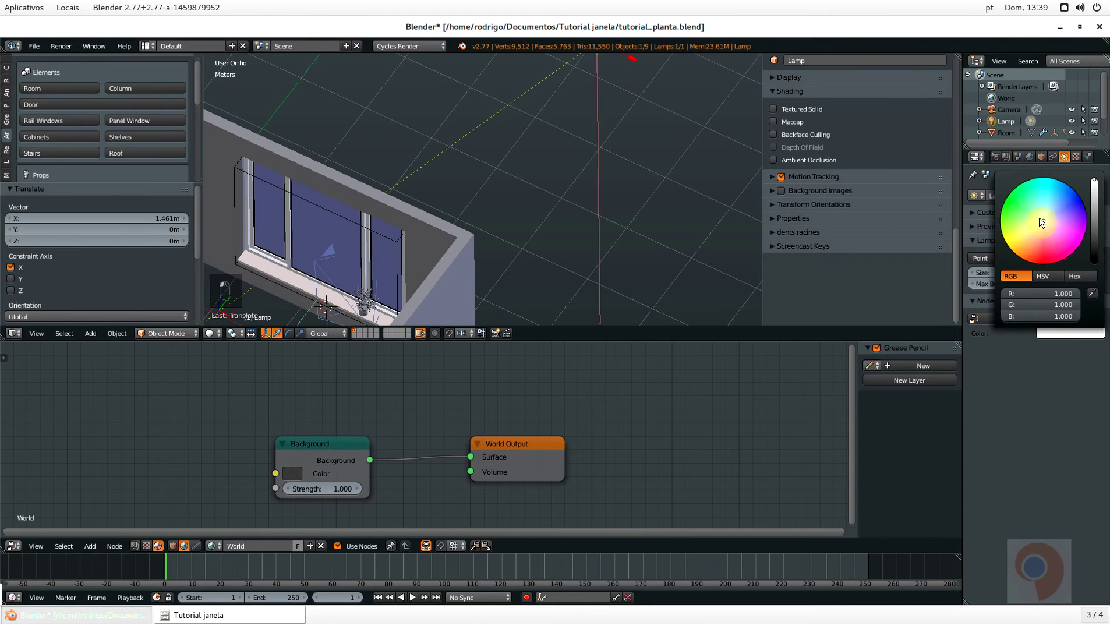
left_click_drag(1042, 223, 1046, 212)
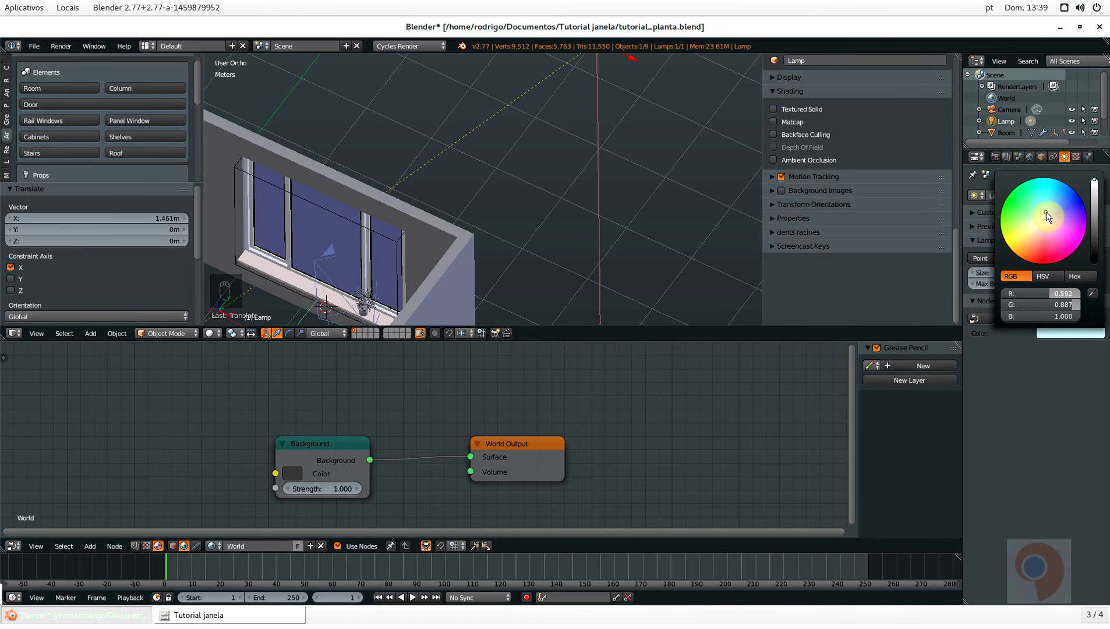
scroll(314, 224, "down", 4)
middle_click_drag(358, 240, 363, 237, "shift")
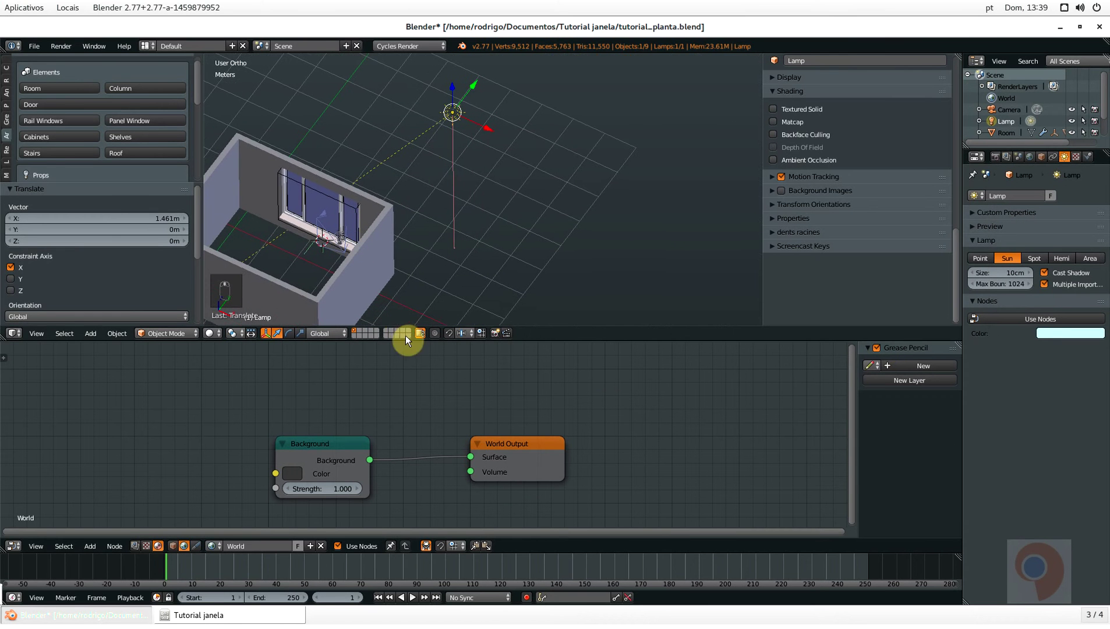
Disable Pro Lighting: Skies (Demo) in the World settings and collapse its options
left_click(1031, 156)
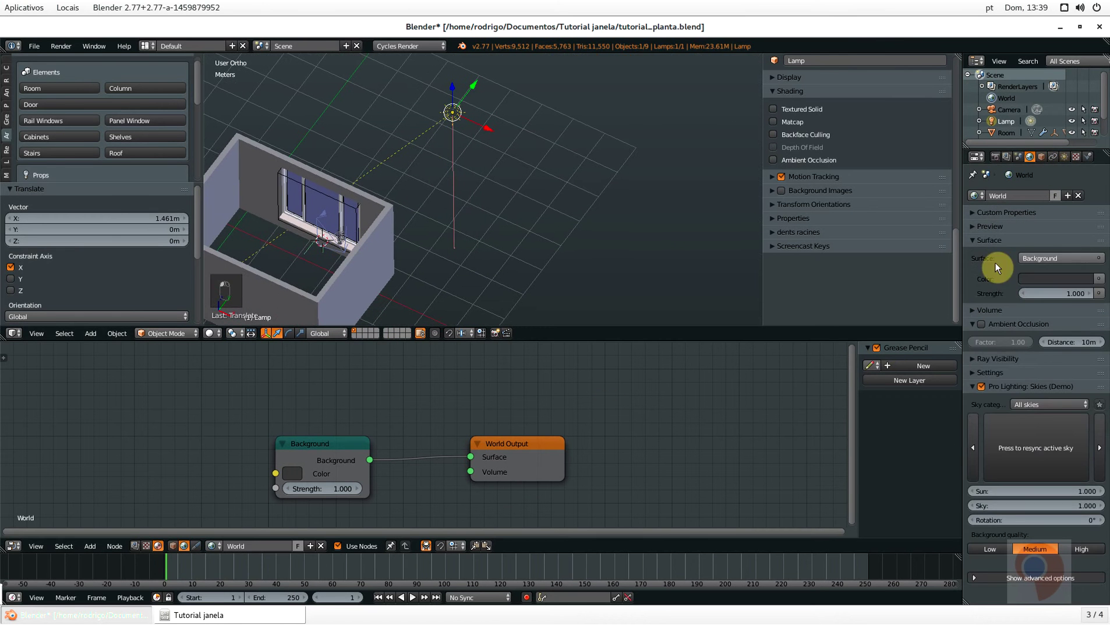
left_click(980, 388)
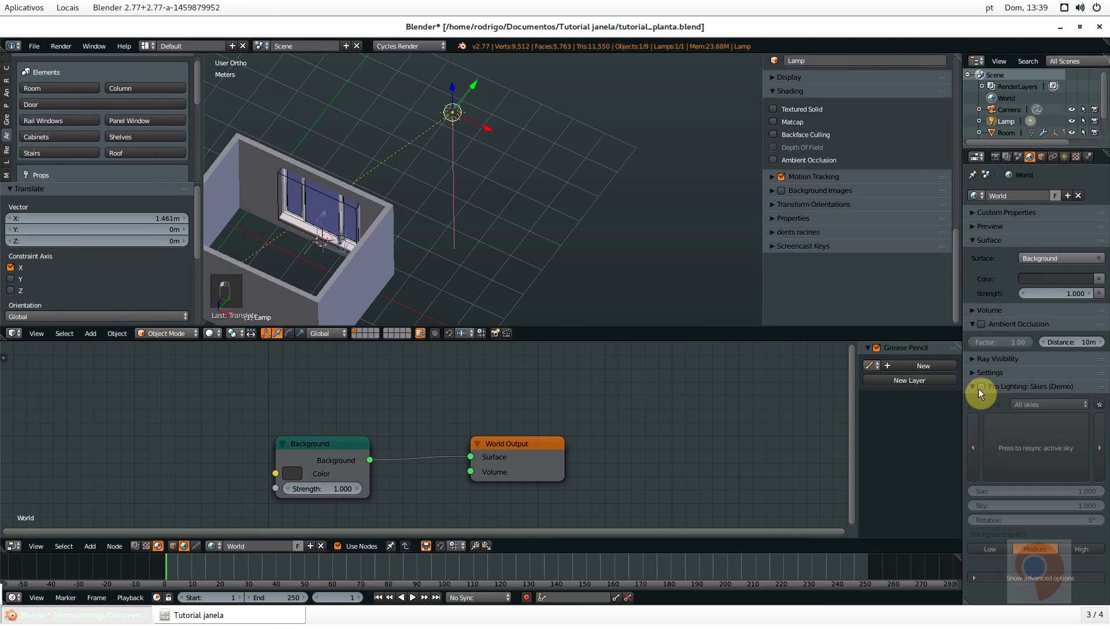
left_click(977, 386)
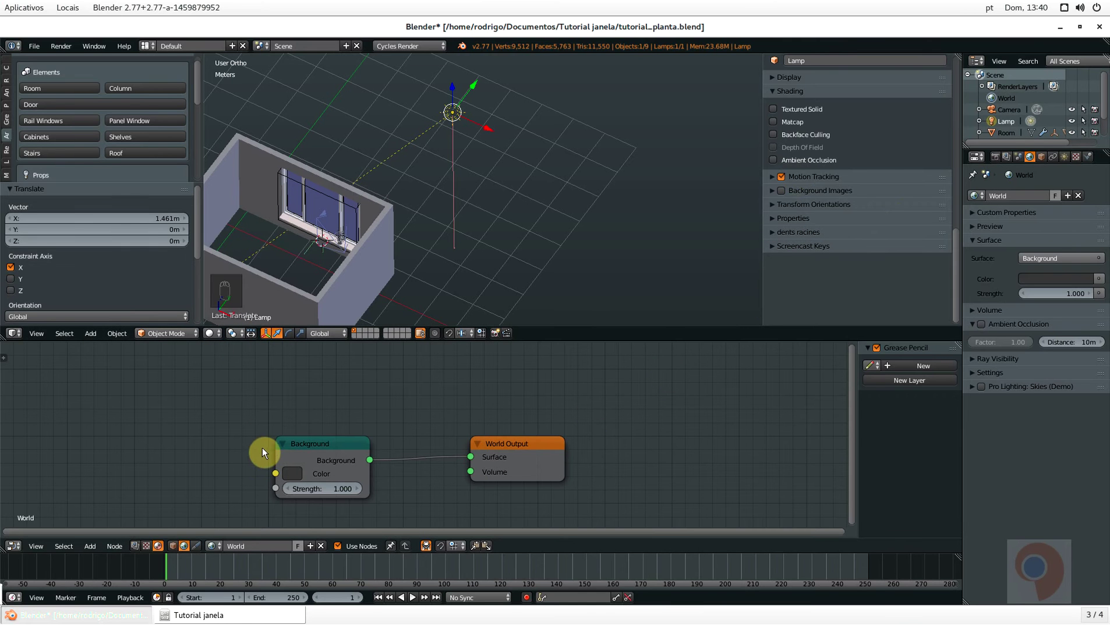
Add an Environment Texture node to the world shader and link its Color output to the Background node's Color input
key("shift+a")
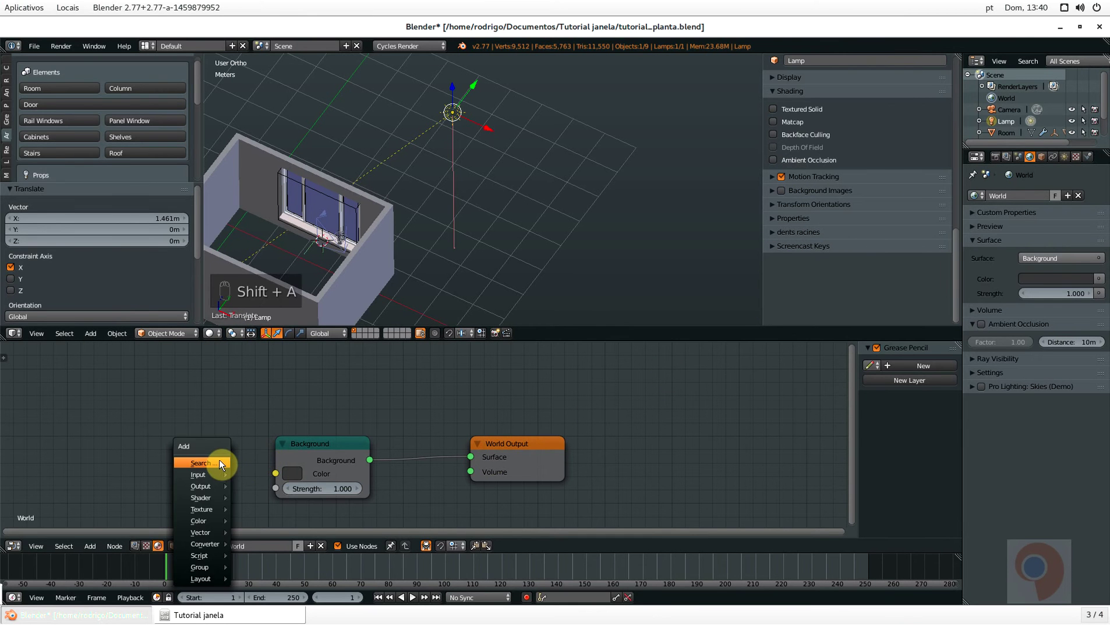
left_click(218, 463)
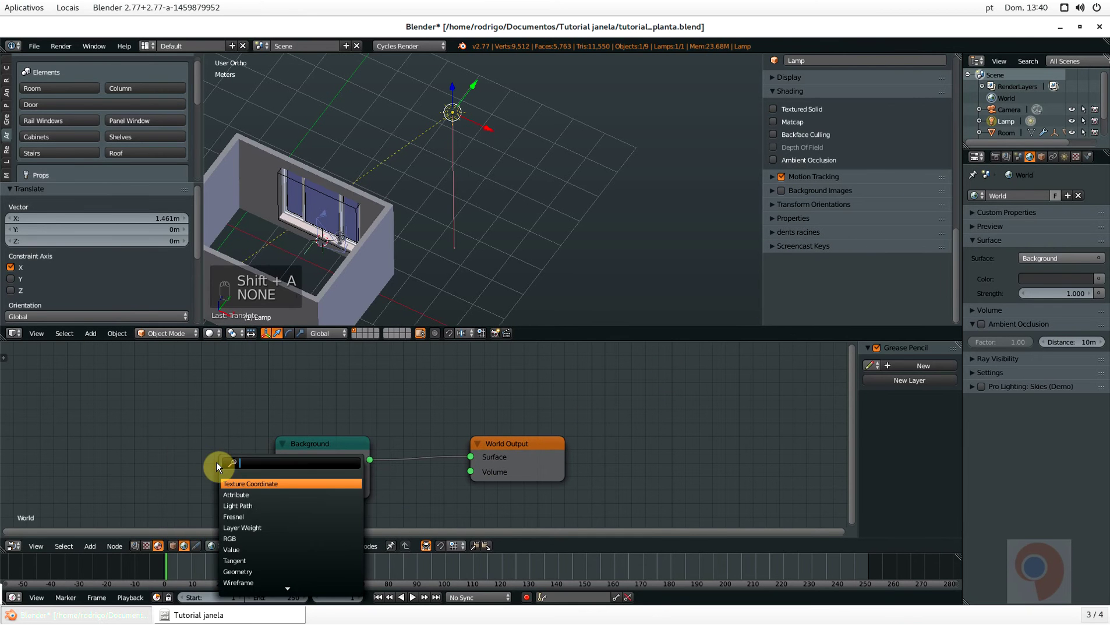
type("EN")
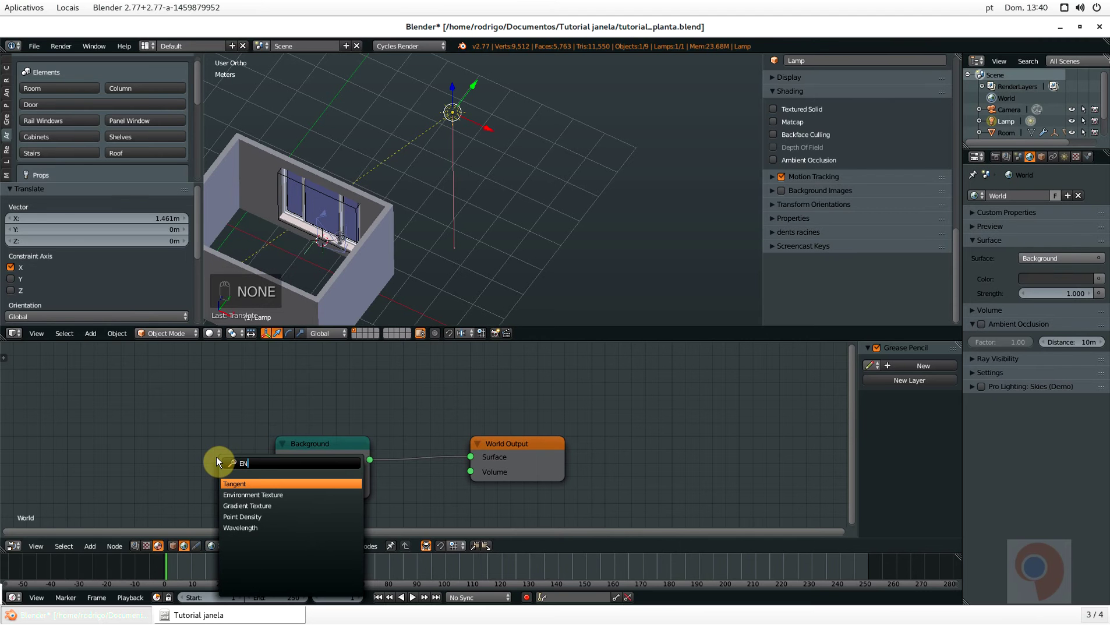
key("Down")
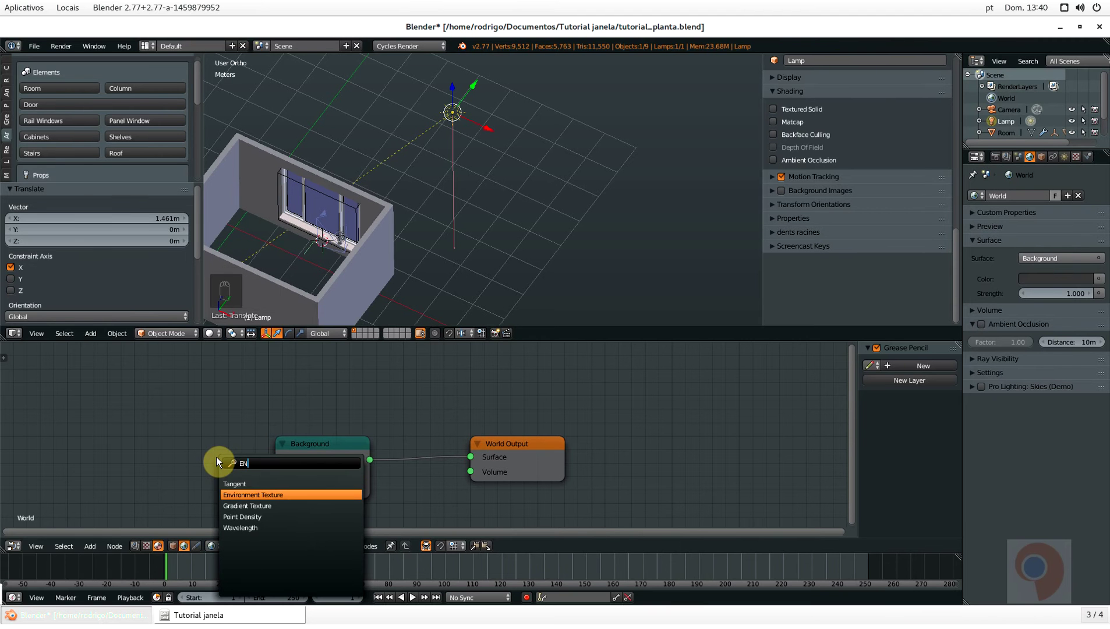
key("Return")
left_click(119, 394)
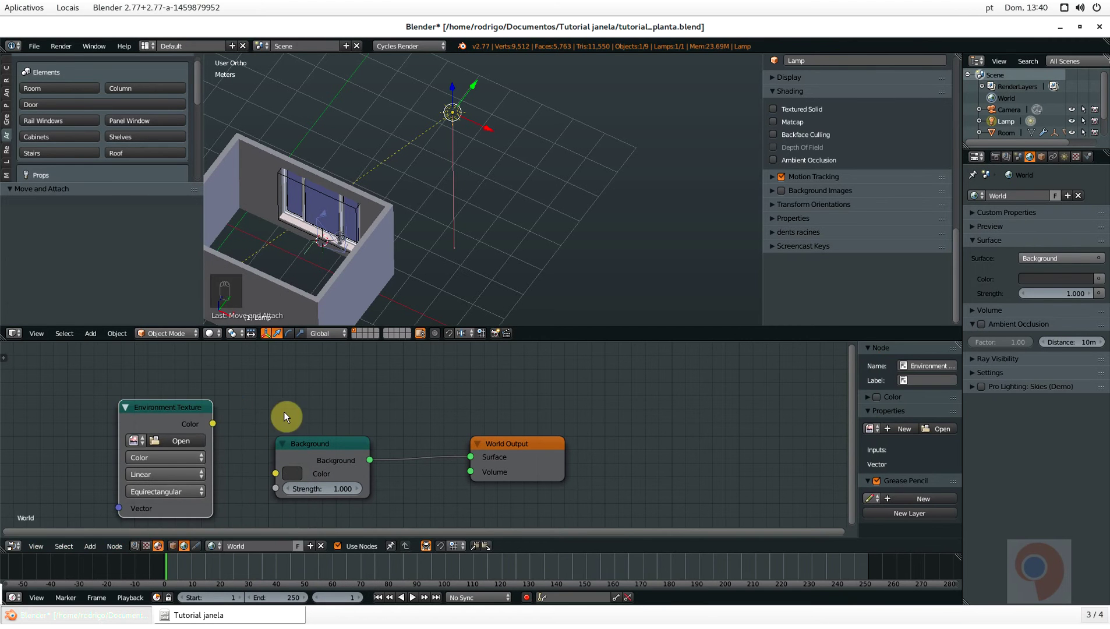
middle_click_drag(283, 412, 353, 356)
left_click_drag(283, 367, 346, 419)
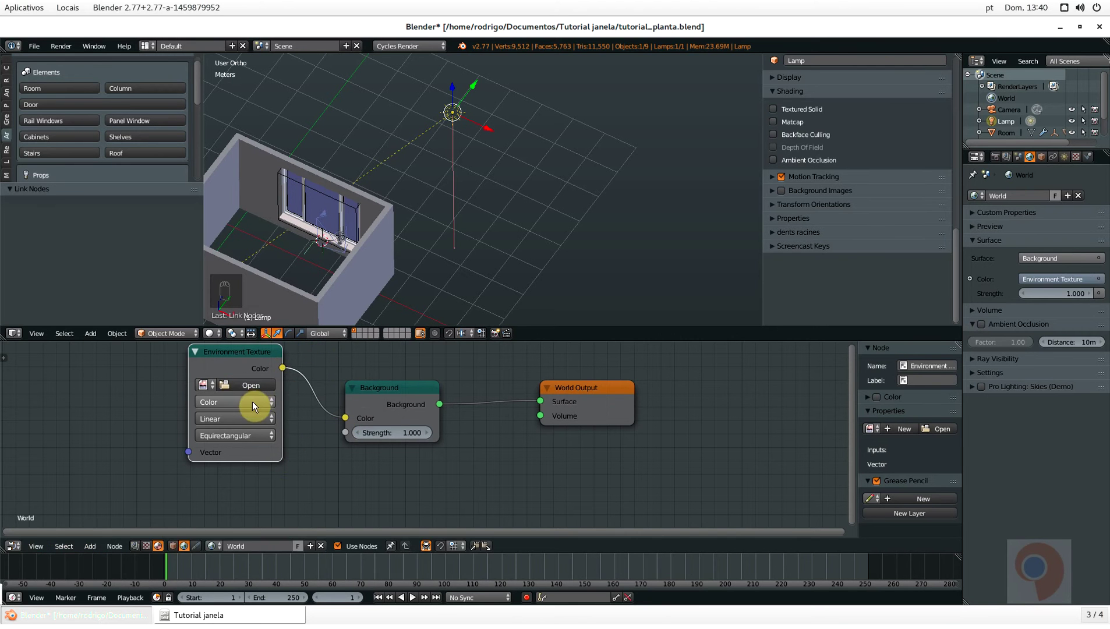
Load the image 013-weg-naast-wei.hdr from the Tutorial janela folder into the Environment Texture node
left_click(257, 388)
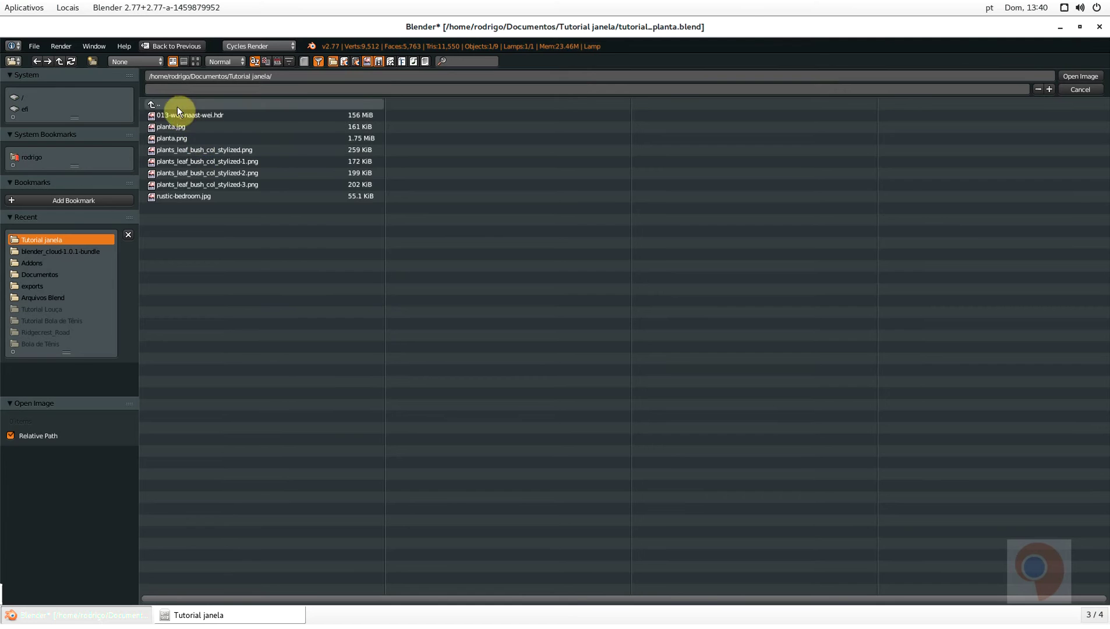
left_click(198, 60)
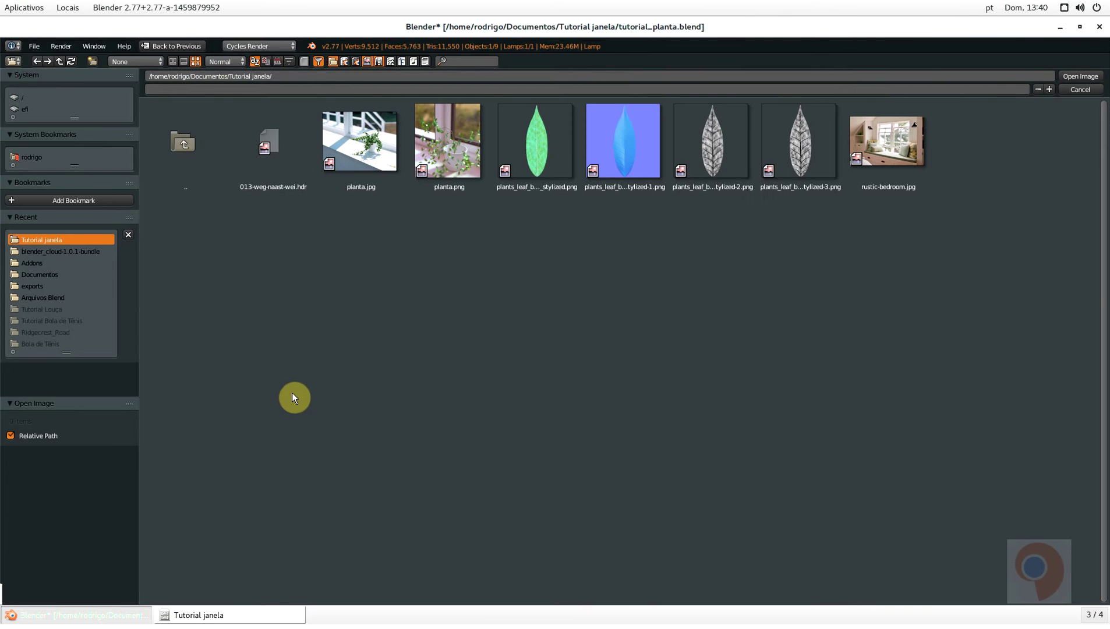
left_click(281, 122)
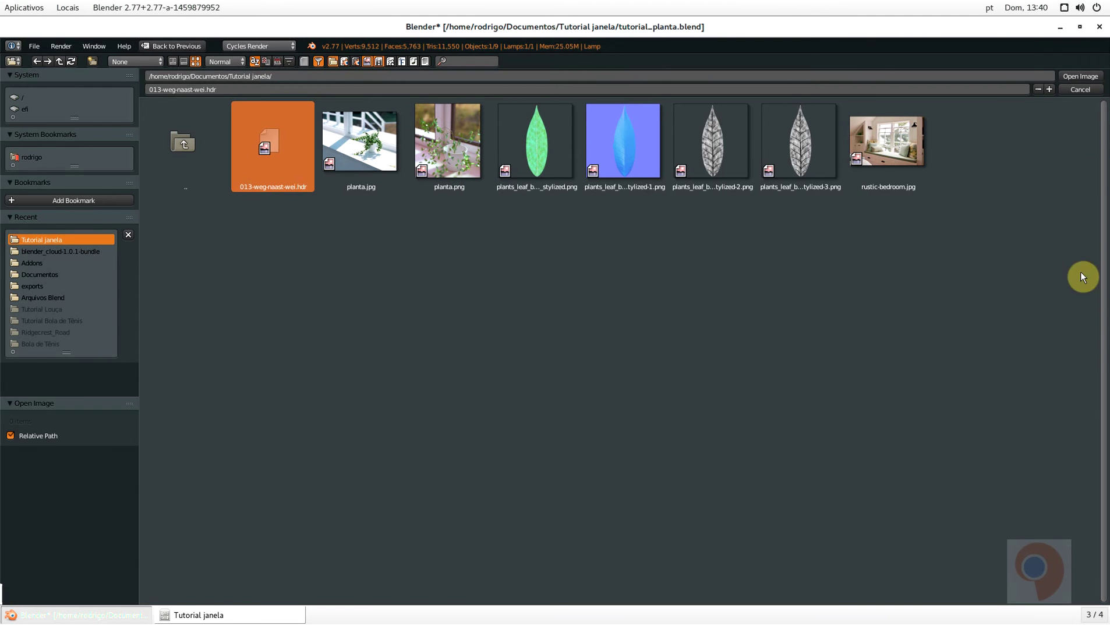
left_click(1078, 76)
double_click(270, 173)
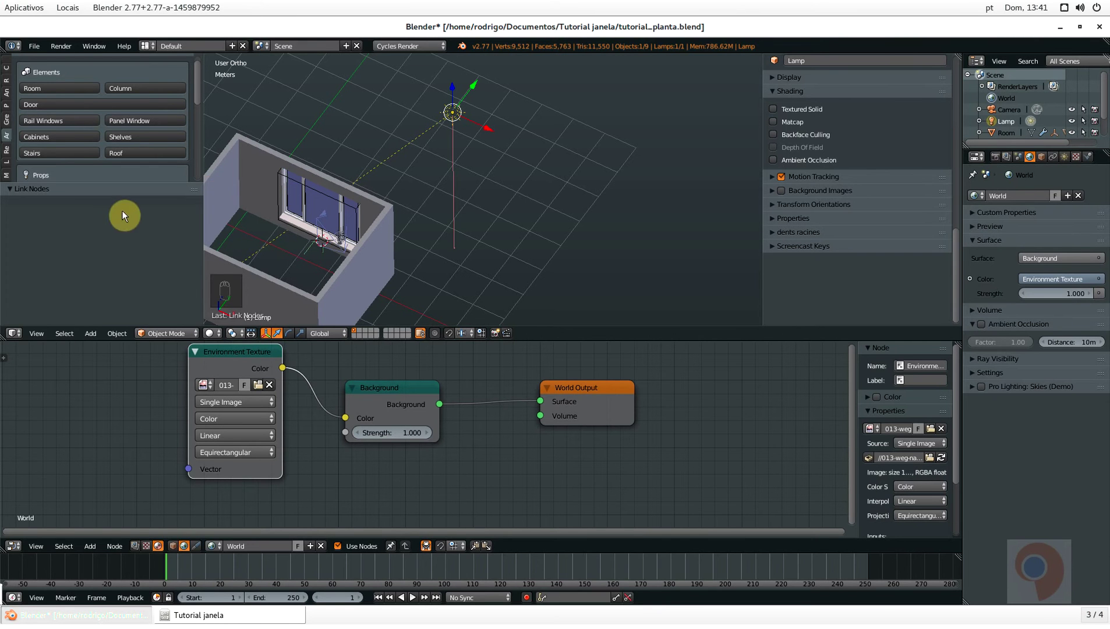
scroll(335, 434, "down", 2)
middle_click_drag(335, 434, 490, 464)
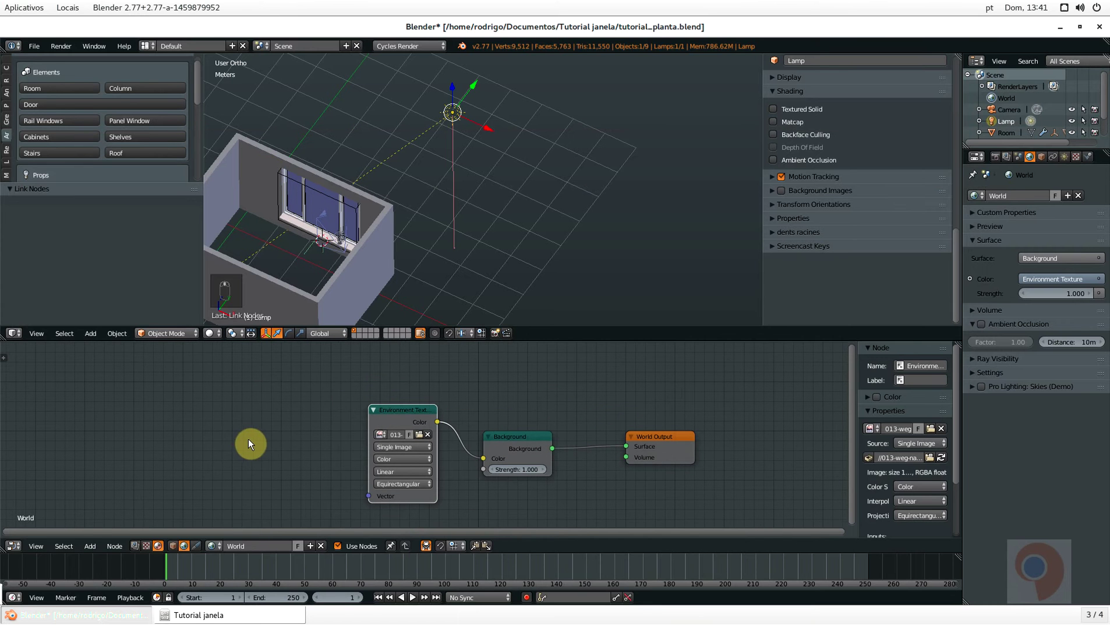
key("shift+a")
Preview the plant and the HDR environment through the camera in rendered shading
scroll(300, 219, "down", 3)
scroll(336, 224, "up", 5)
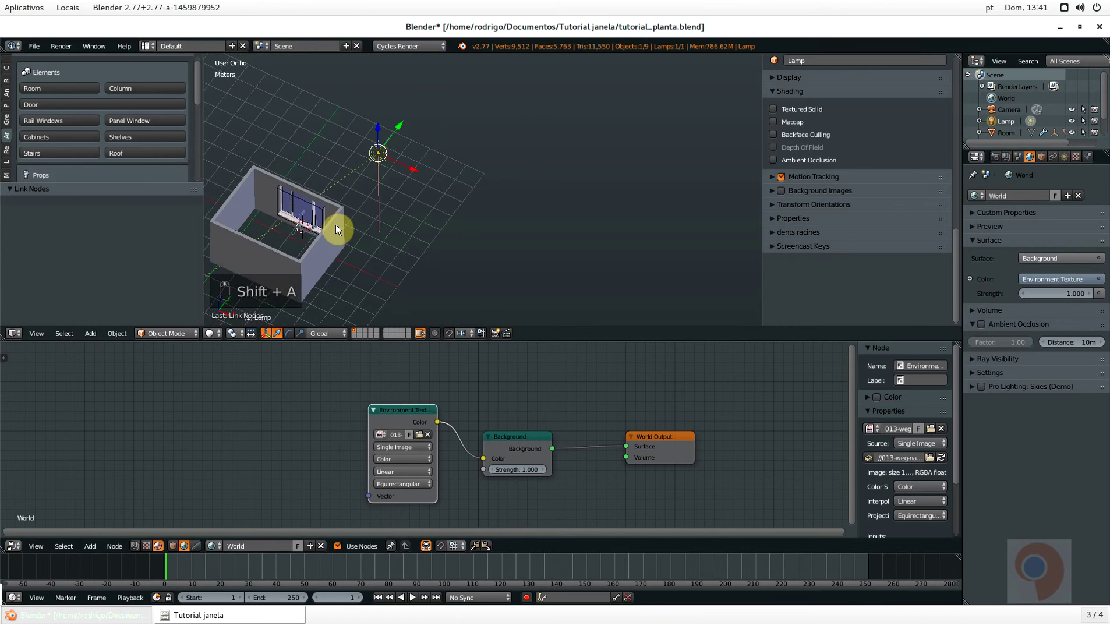
key("KP_0")
scroll(327, 129, "up", 3)
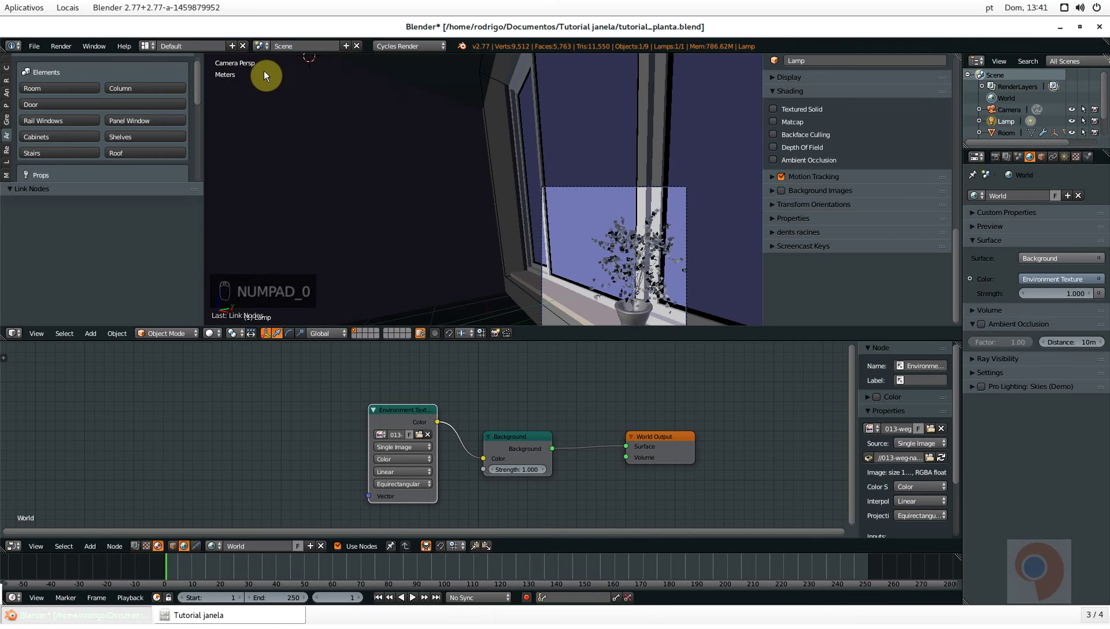
middle_click_drag(555, 218, 496, 302)
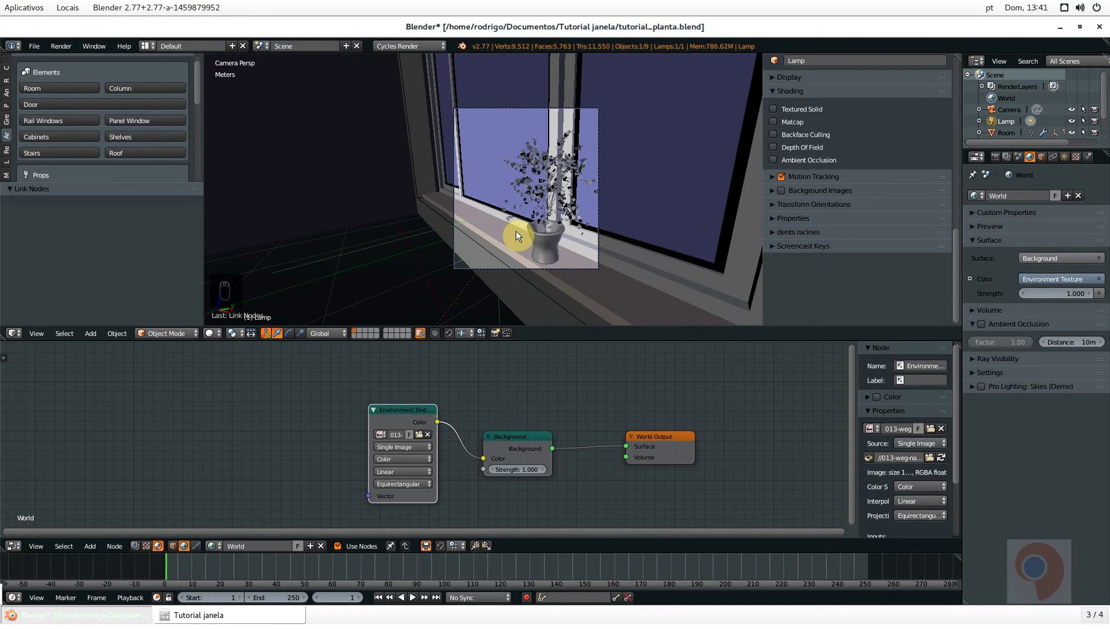
key("shift+z")
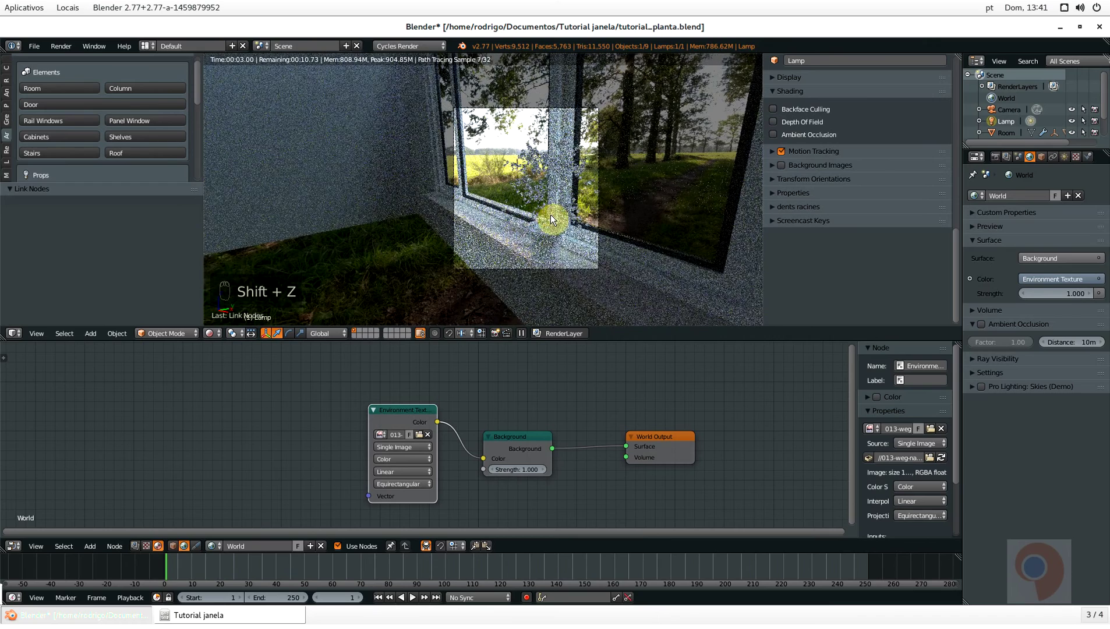
scroll(554, 221, "up", 2)
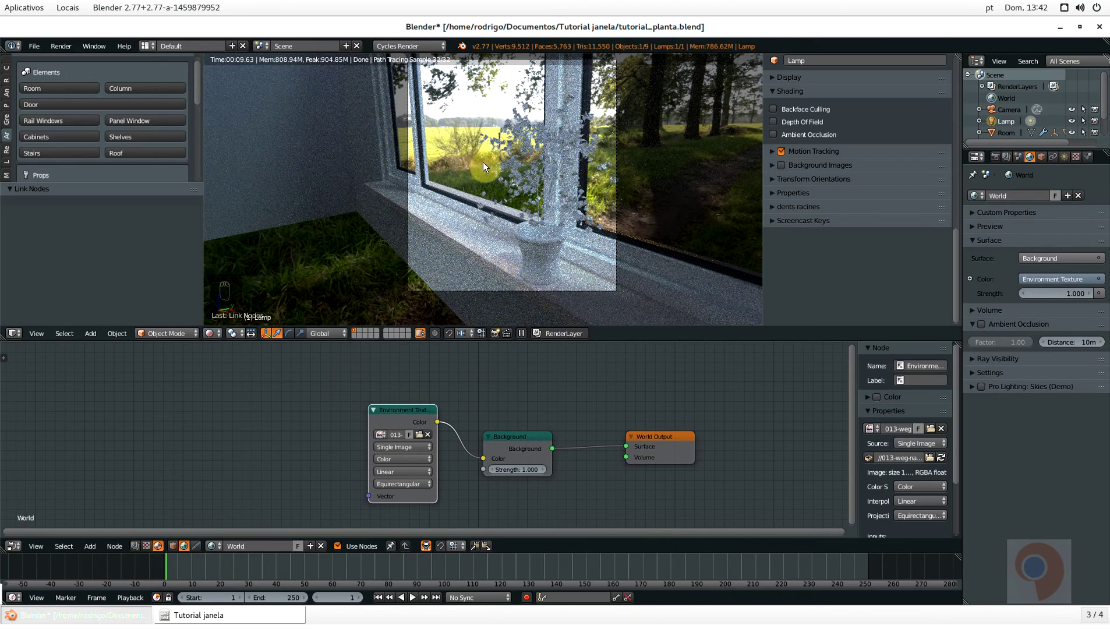
Inspect the rendered room from outside, and compare solid and rendered shading of the plant through the camera
middle_click_drag(490, 166, 504, 170)
scroll(491, 178, "down", 4)
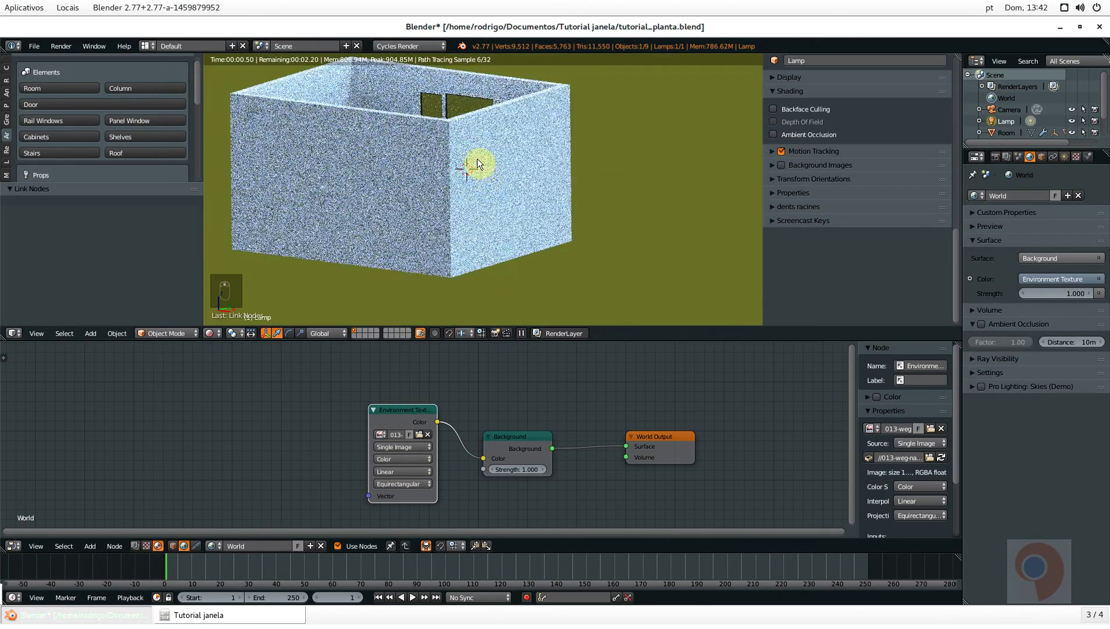
key("KP_0")
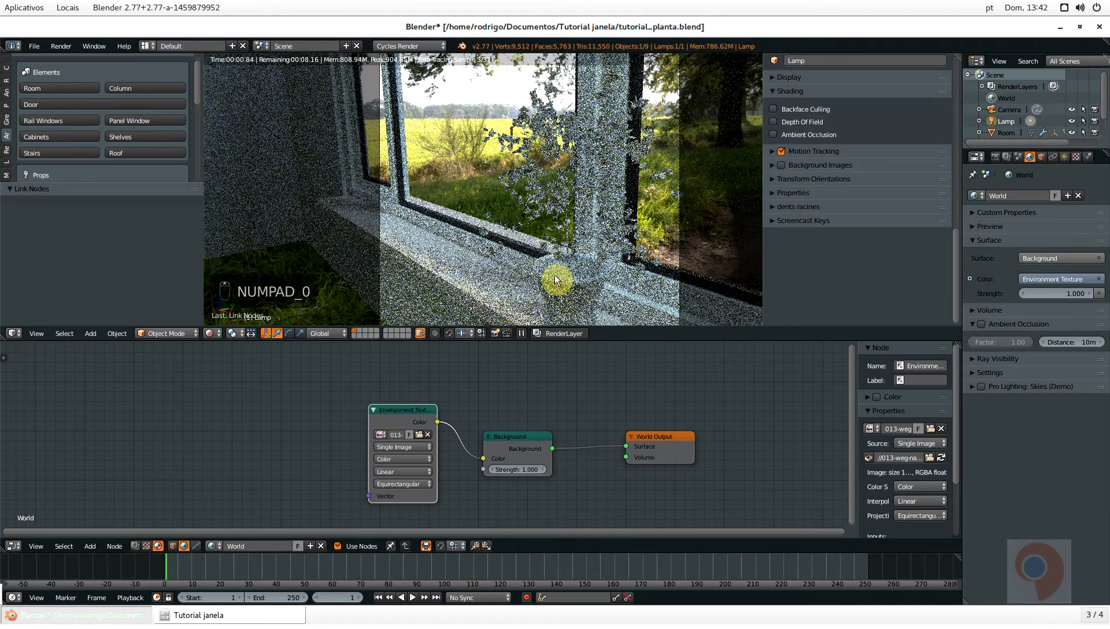
middle_click_drag(552, 255, 501, 244, "shift")
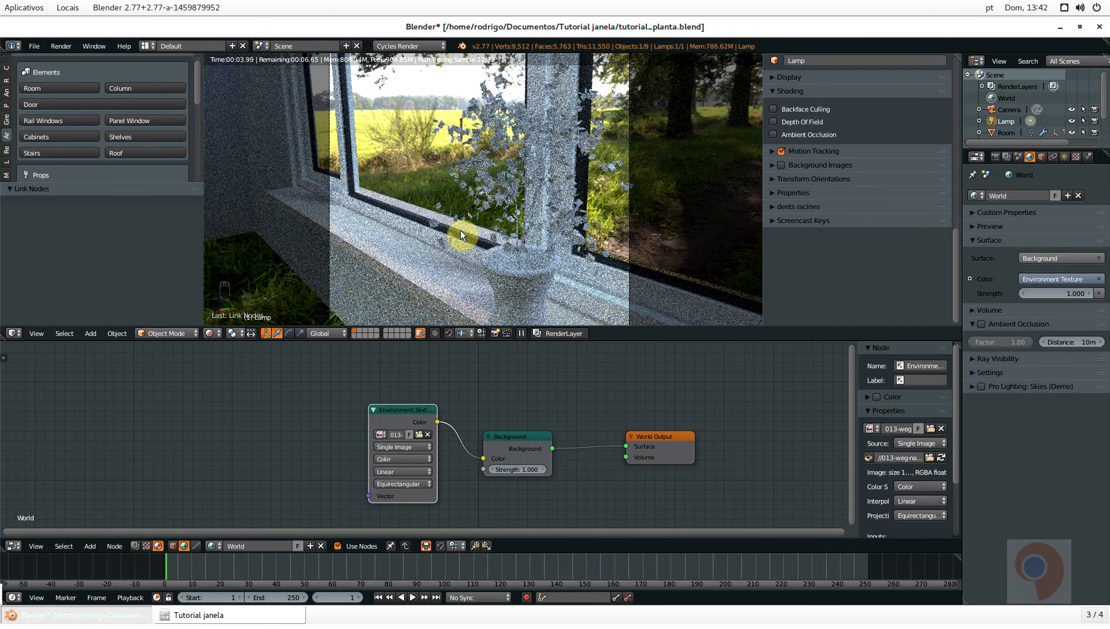
key("shift+z")
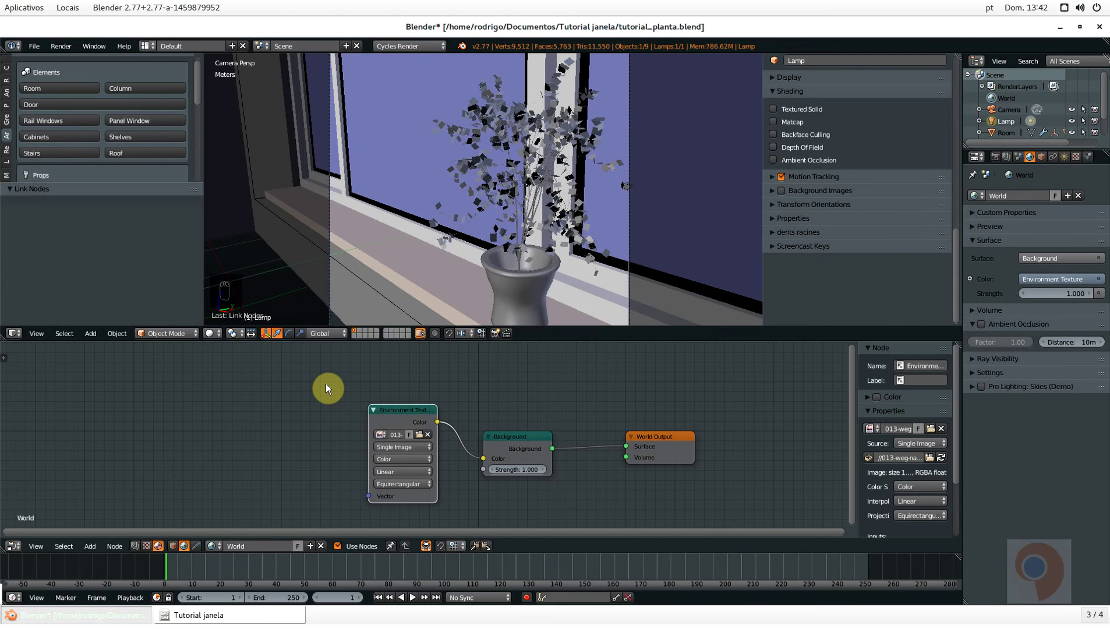
key("shift+z")
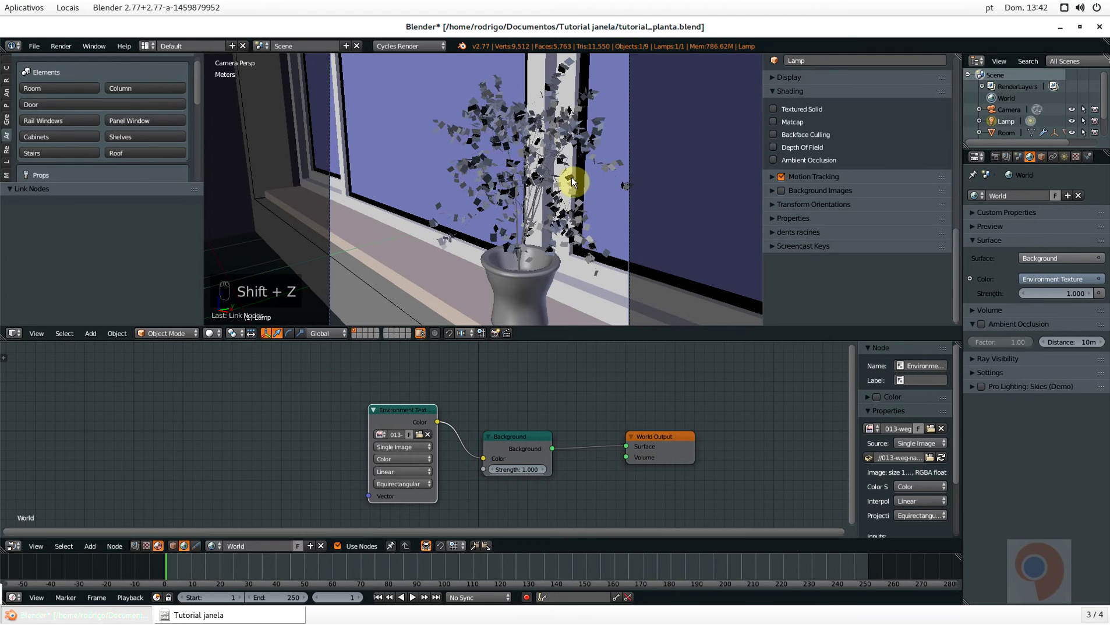
key("shift+z")
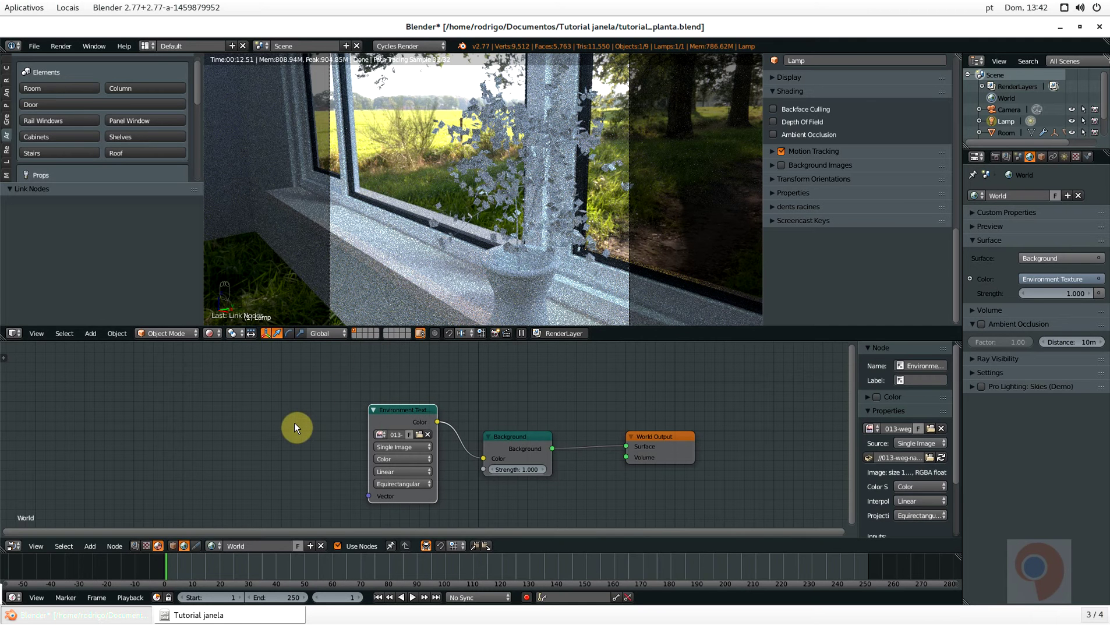
Add a Texture Coordinate node to the world shader, well clear of the Environment Texture node on its input side
key("shift+a")
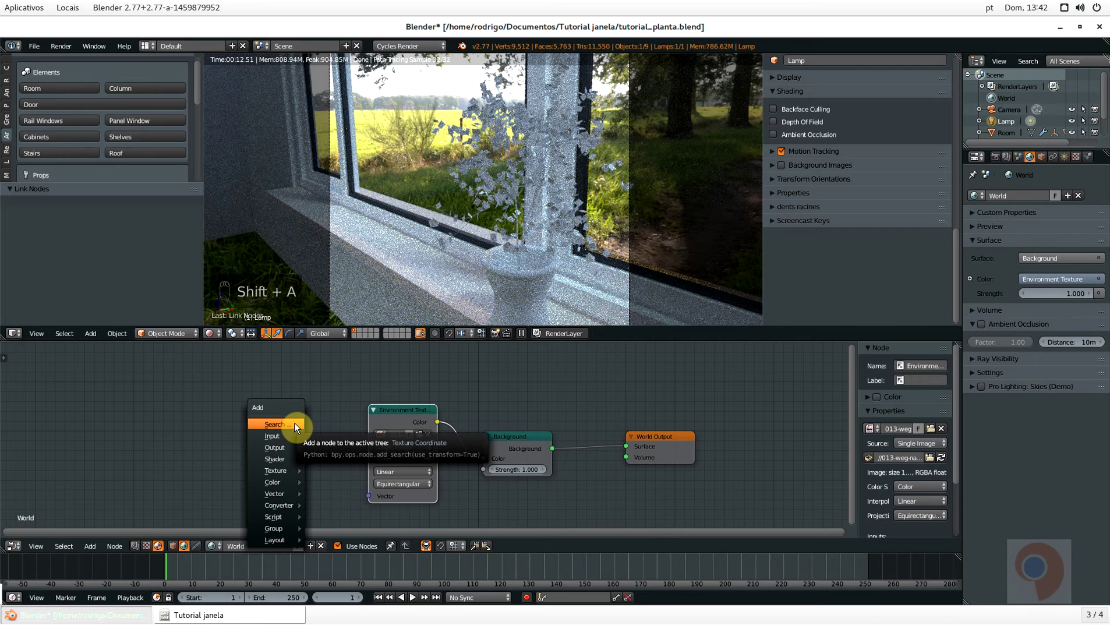
left_click(293, 424)
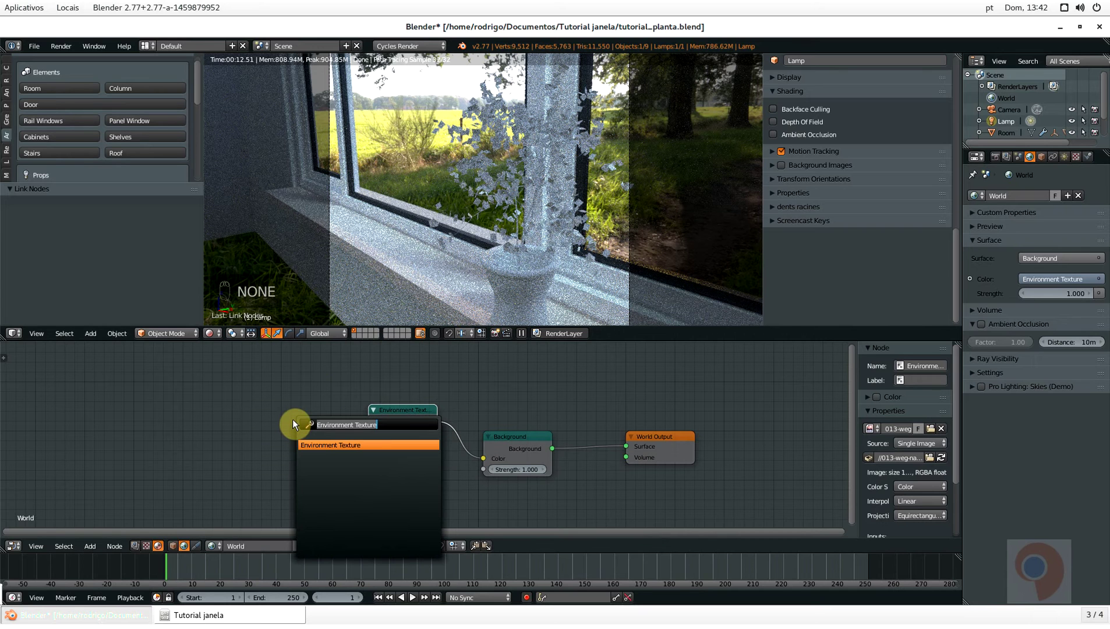
type("TE")
key("Return")
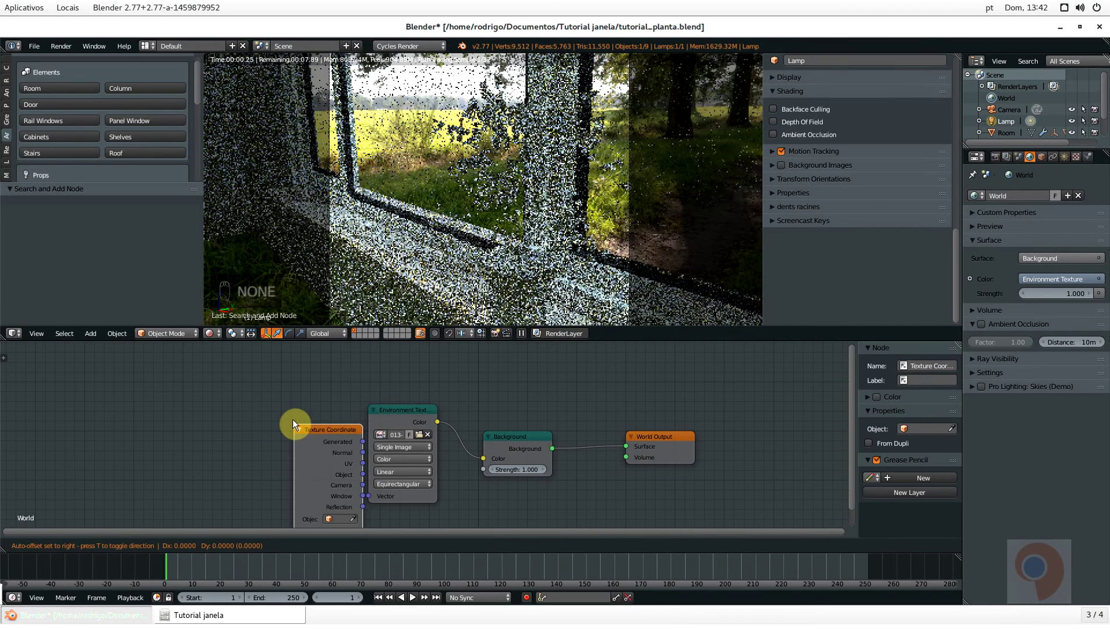
left_click(135, 391)
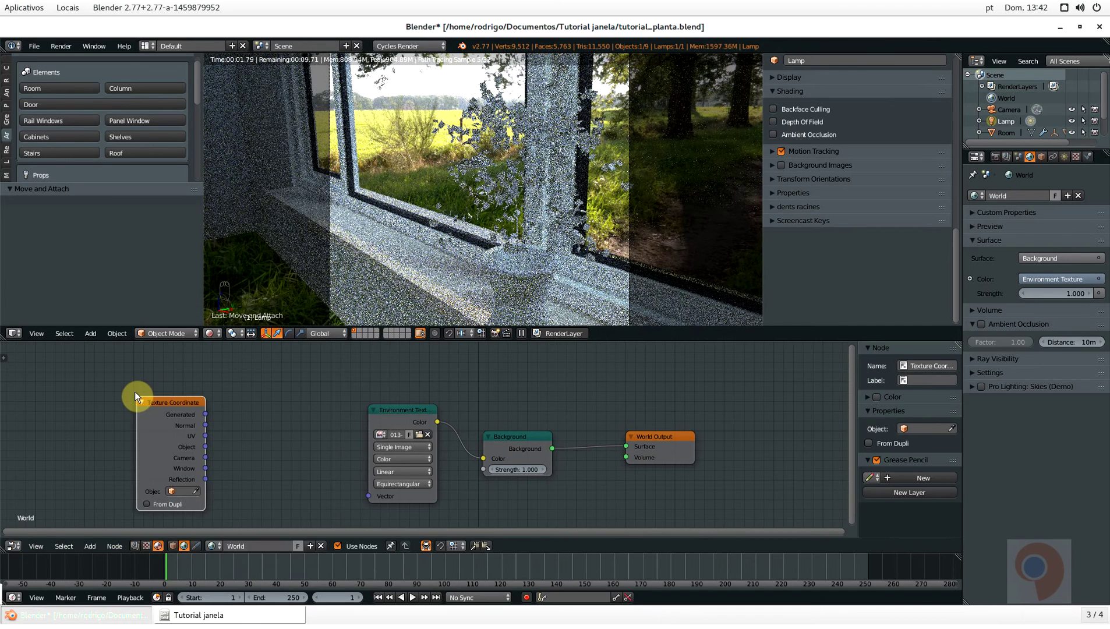
Add a Mapping node and arrange it between the Texture Coordinate and Environment Texture nodes
key("shift+a")
left_click(268, 429)
type("p")
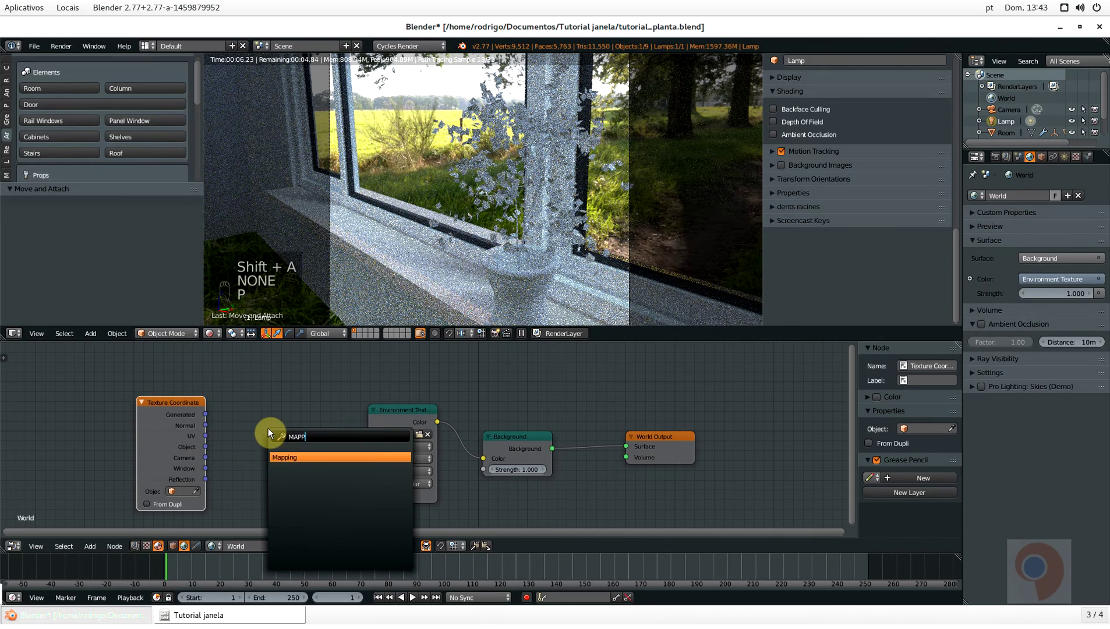
key("Return")
left_click(238, 414)
left_click_drag(156, 402, 48, 385)
left_click_drag(268, 428, 184, 392)
Link the Generated output to the Mapping node's Vector input and the Mapping output to the Environment Texture's Vector input
left_click_drag(96, 399, 160, 511)
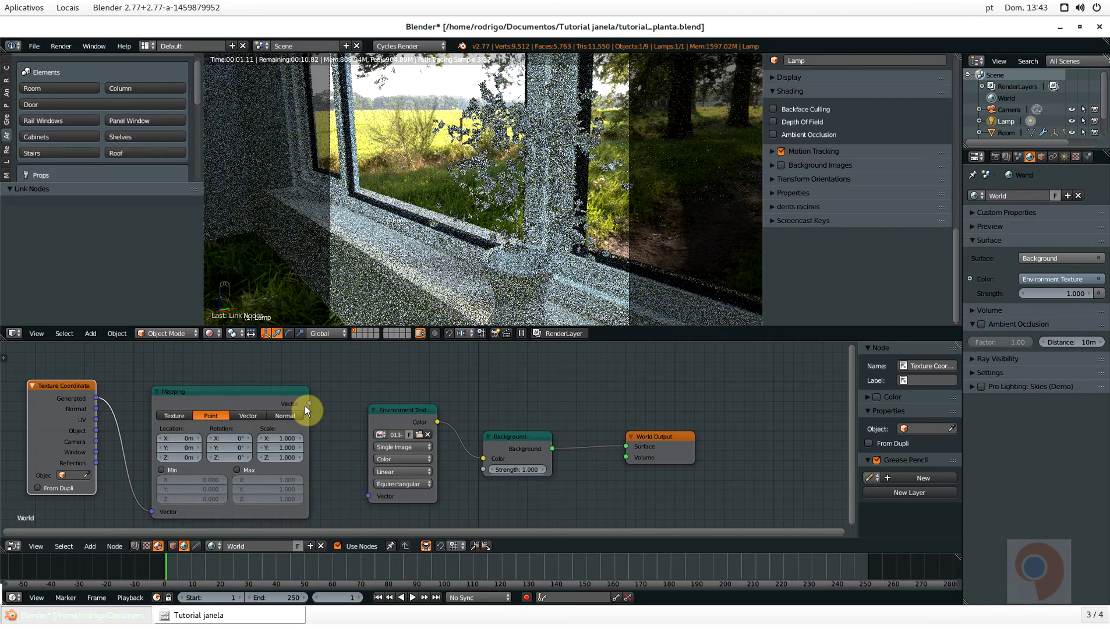
left_click_drag(304, 405, 371, 489)
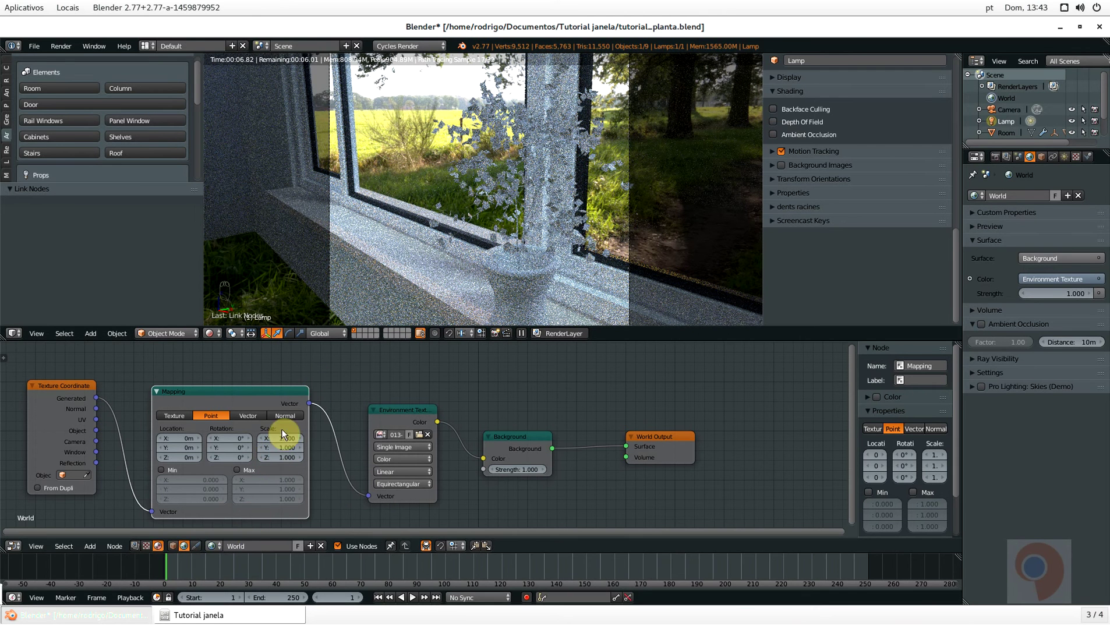
Try an X scale of 2 on the Mapping node and restore it to 1
type("2")
key("Return")
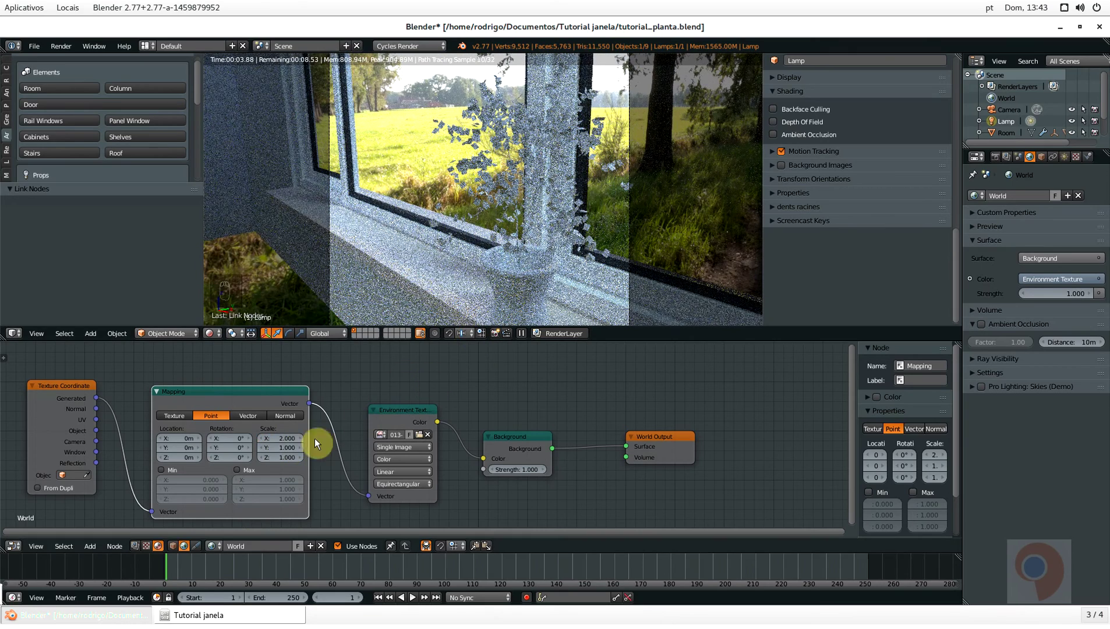
left_click_drag(282, 438, 253, 437)
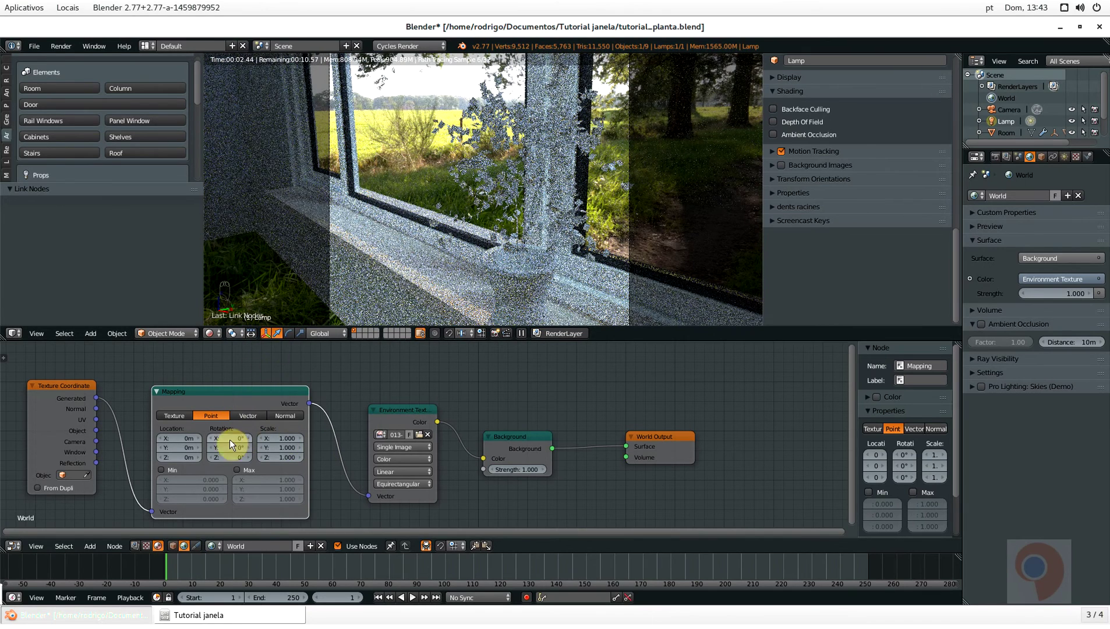
Try Z rotations of 180° and 90° on the Mapping node to turn the environment image
mouse_move(227, 457)
left_mouse_down()
mouse_move(250, 461)
mouse_move(218, 458)
left_mouse_up()
left_click(218, 458)
type("180")
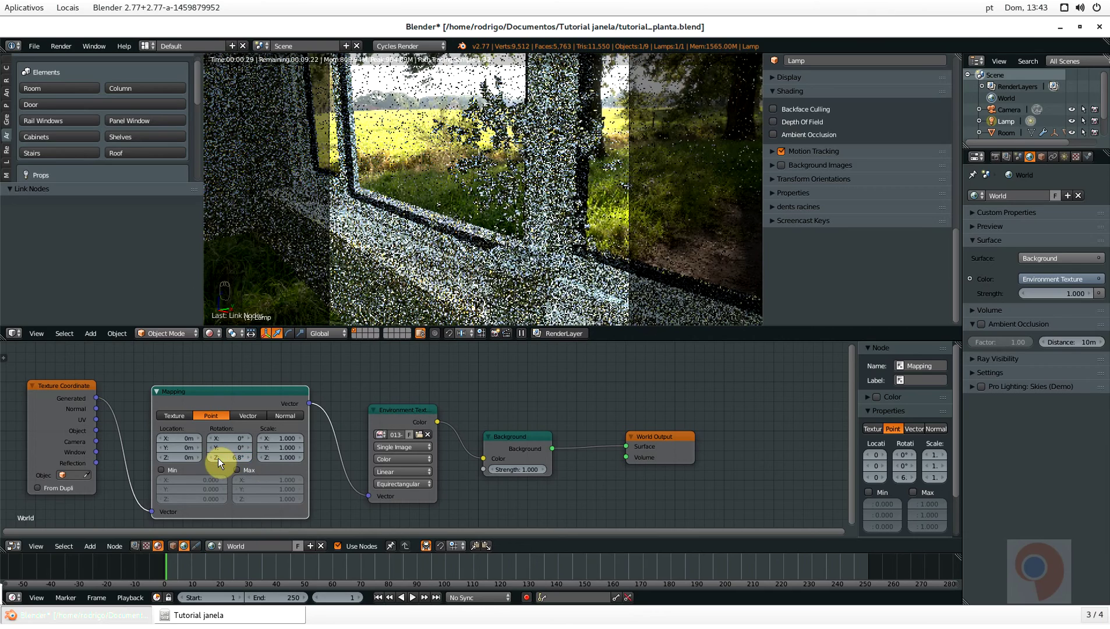
key("Return")
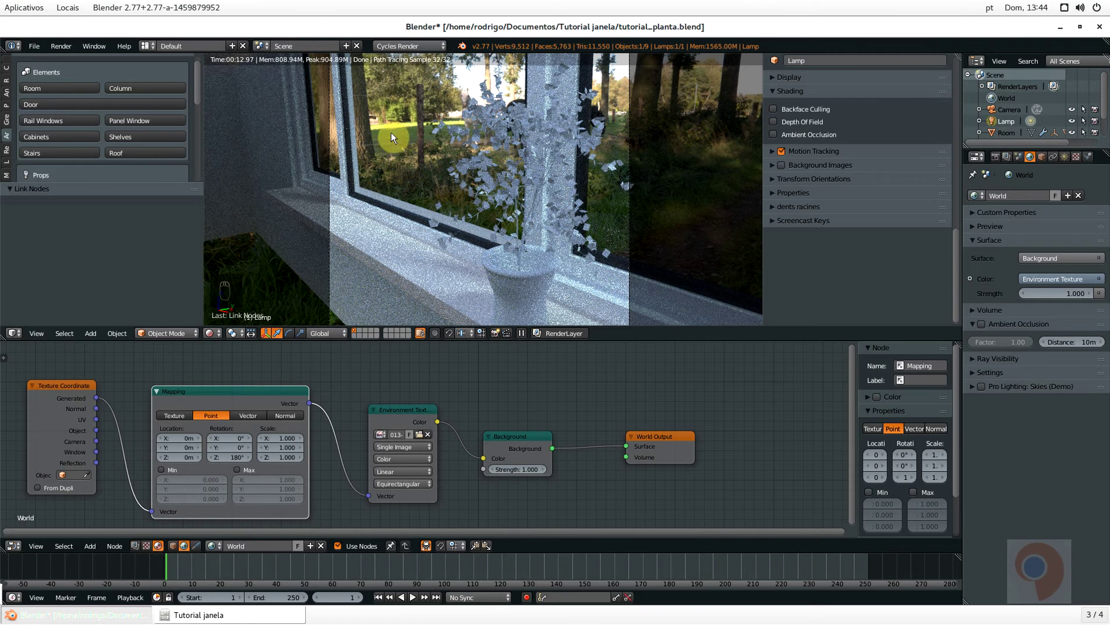
left_click(229, 458)
type("90")
key("Return")
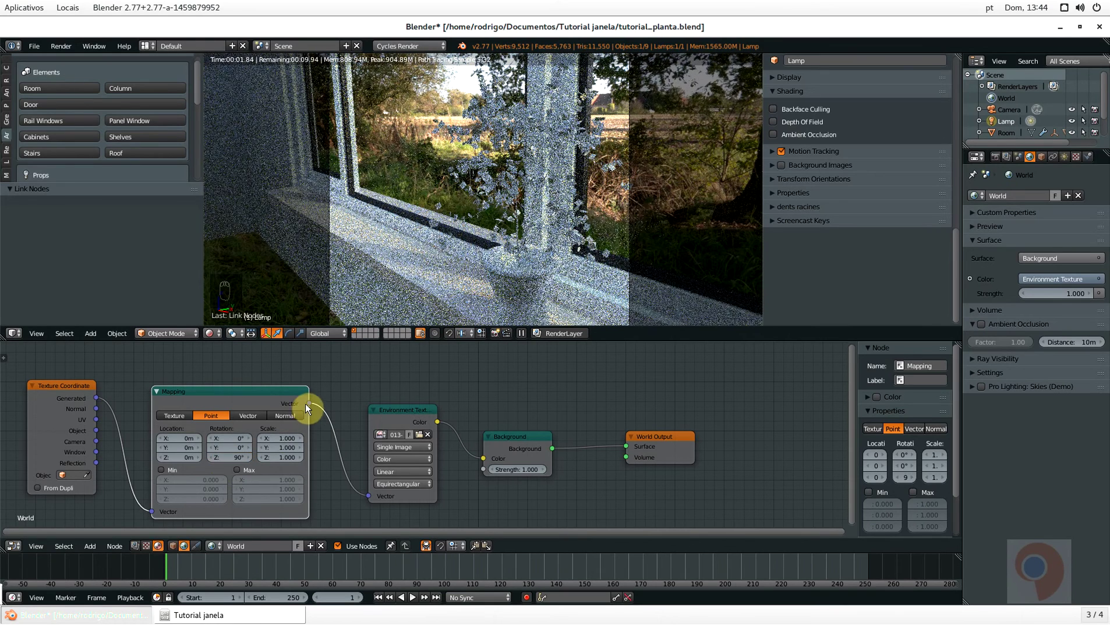
Set the Mapping node's Z rotation to 270° and save the file
left_click(229, 458)
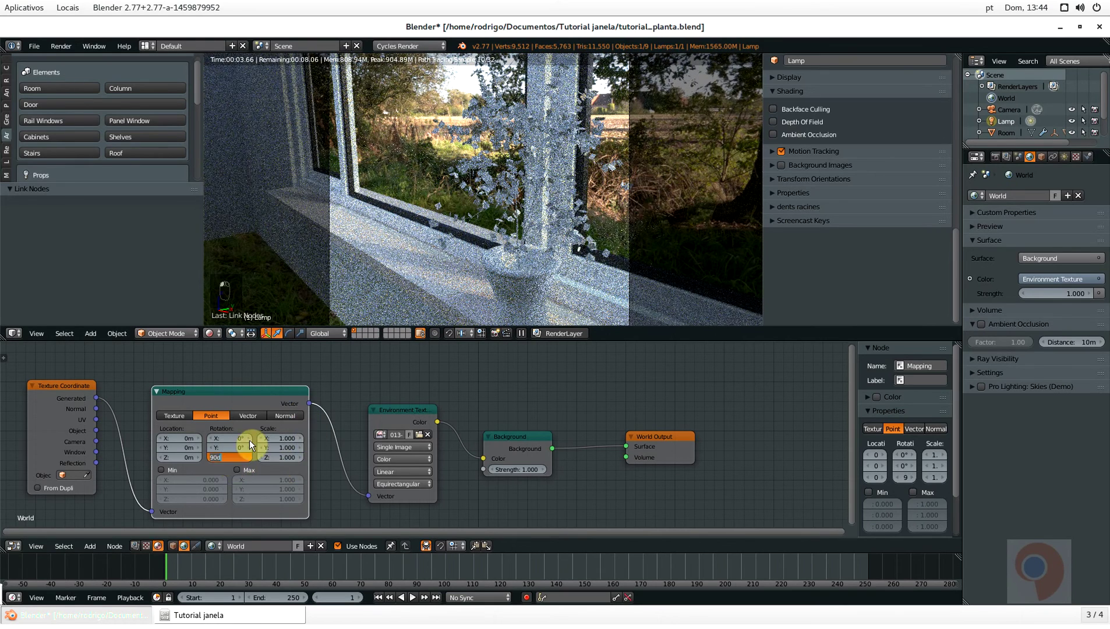
type("270")
key("Return")
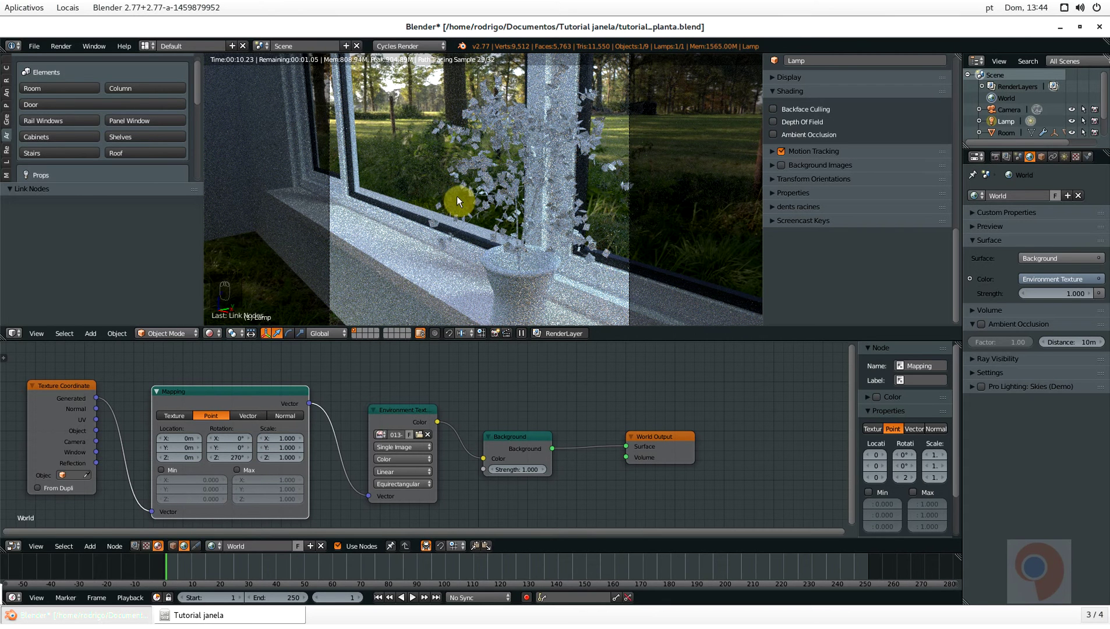
key("ctrl+s")
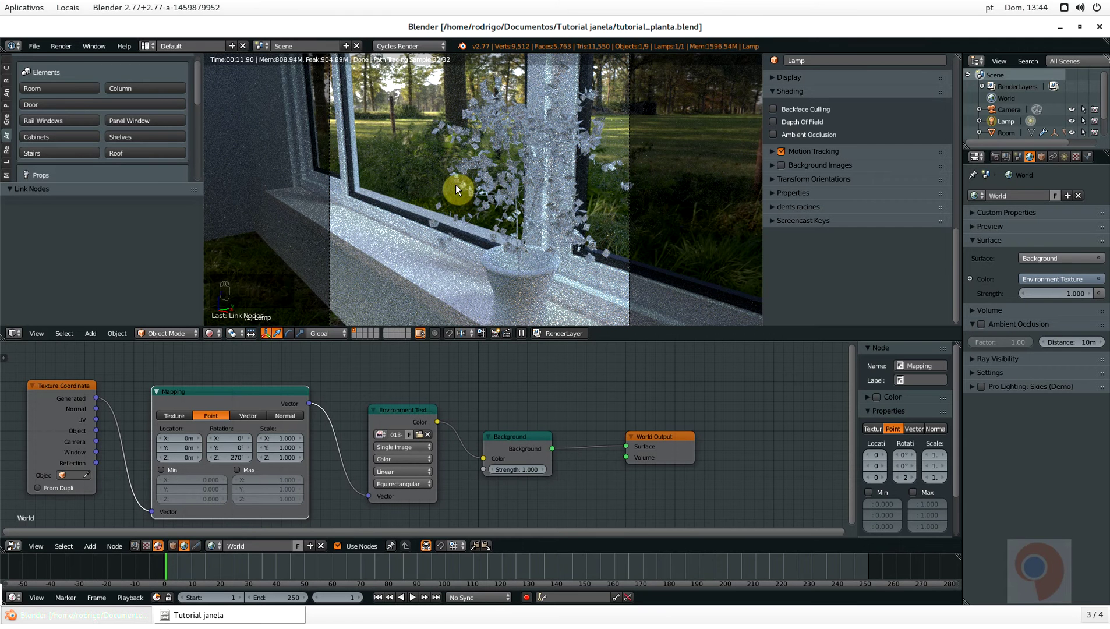
Select the Room object outside the camera view in solid shading, and enable its floor and ceiling
key("shift+z")
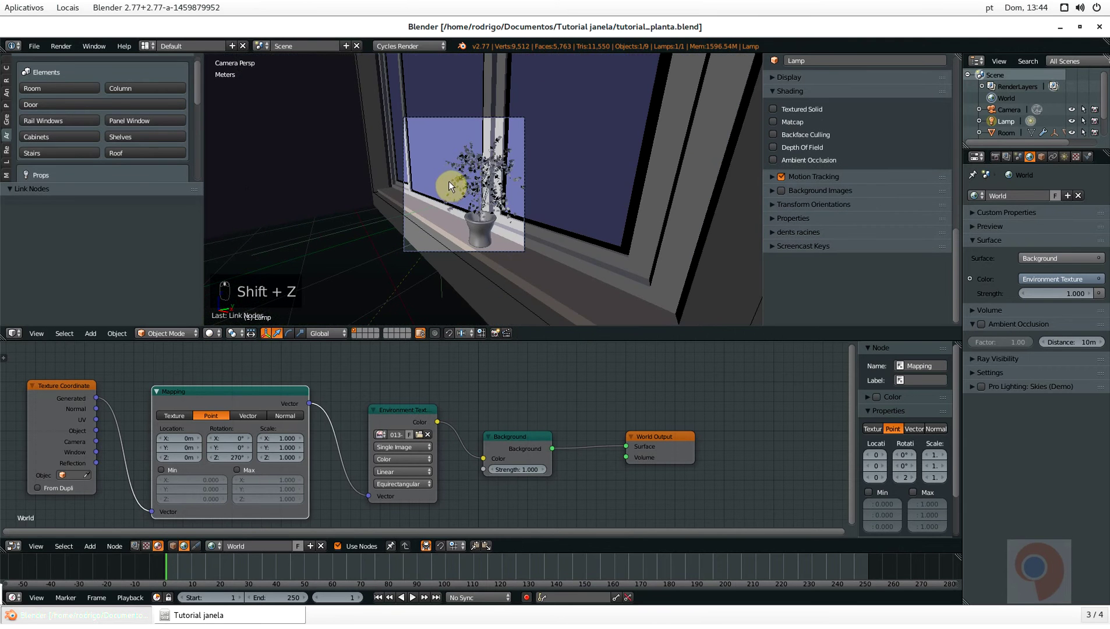
key("KP_0")
middle_click_drag(451, 185, 474, 195)
scroll(476, 214, "up", 3)
right_click(488, 220)
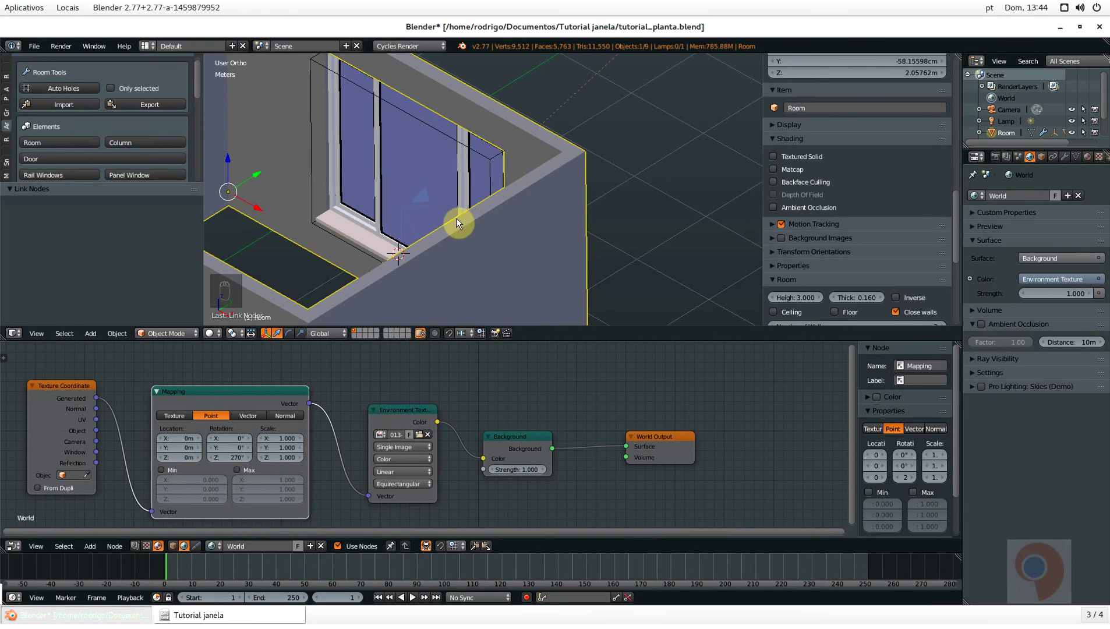
scroll(902, 256, "down", 9)
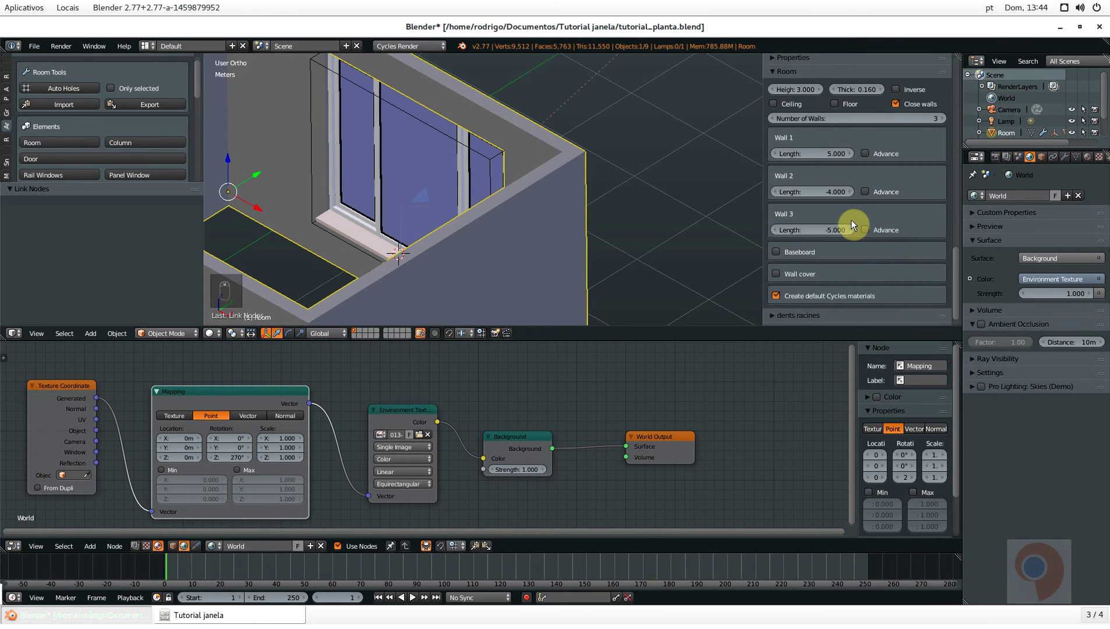
scroll(850, 104, "up", 3)
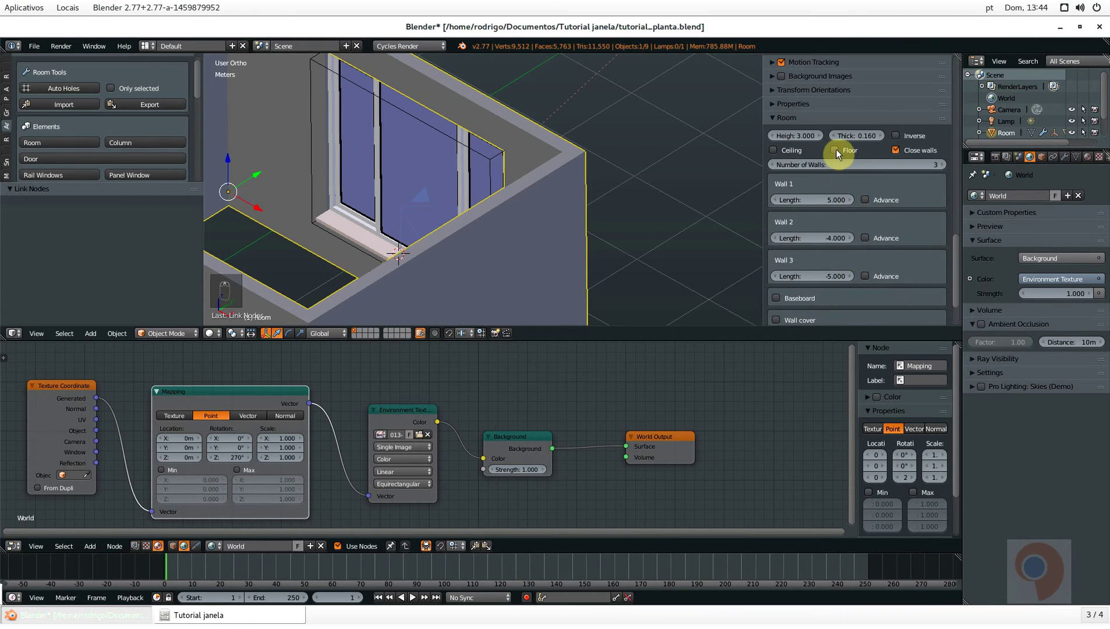
left_click(836, 150)
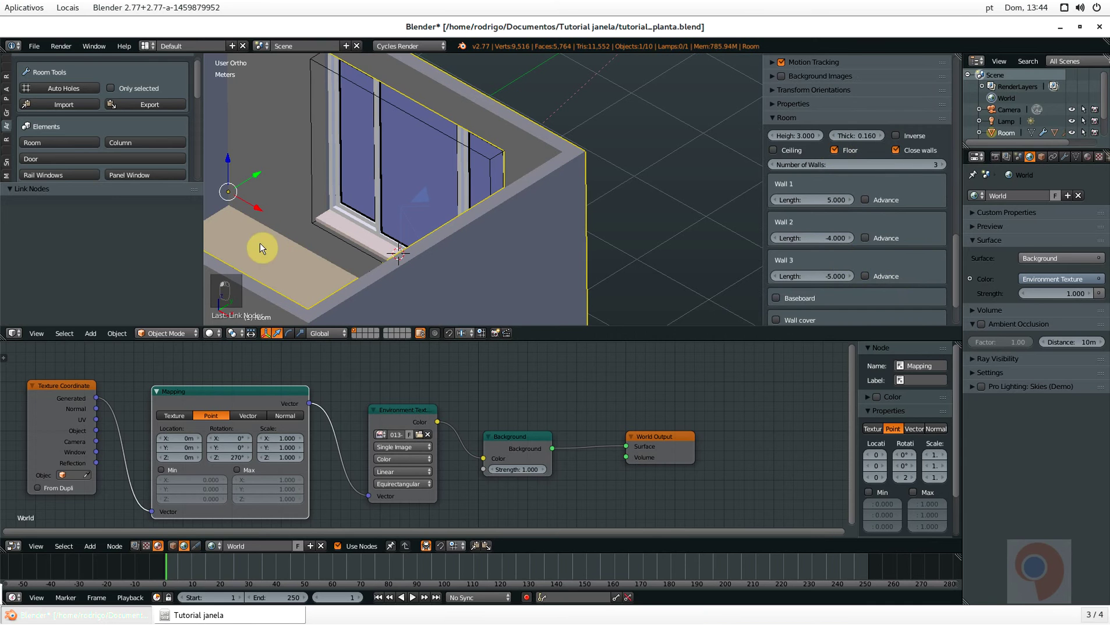
middle_click_drag(296, 262, 344, 227, "shift")
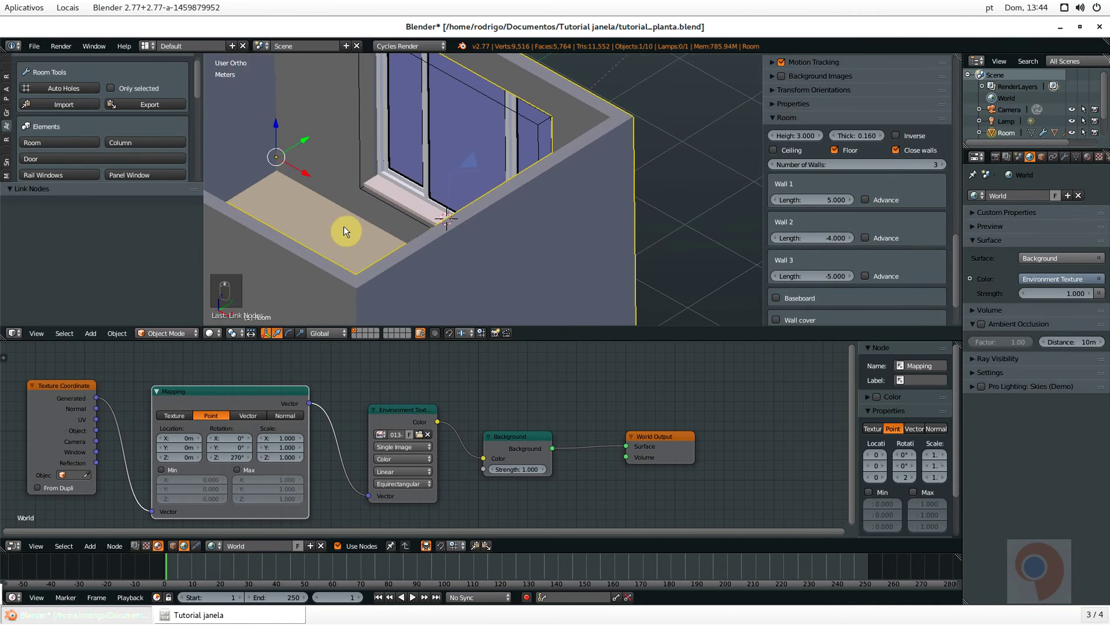
left_click(775, 150)
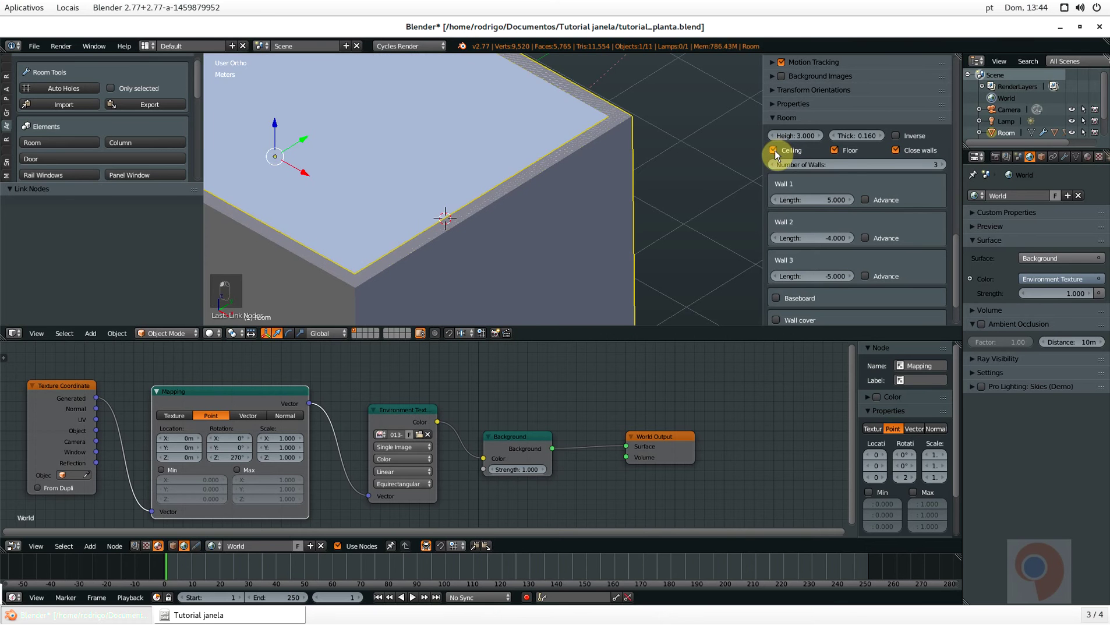
Preview the closed room through the camera in rendered shading, return to solid shading and save the file
key("KP_0")
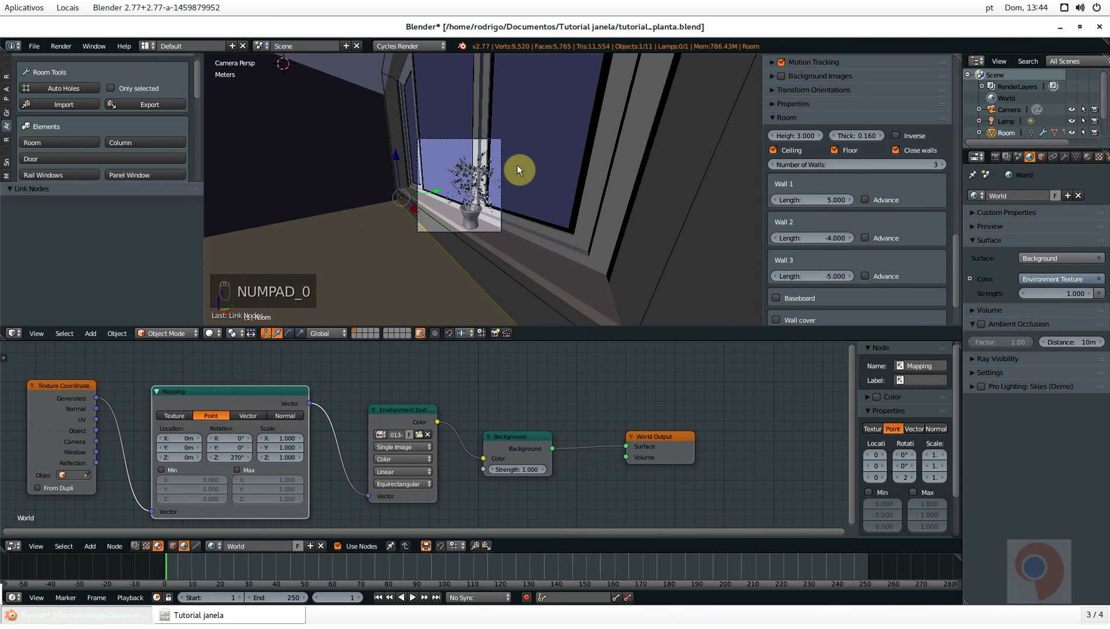
scroll(507, 166, "up", 2)
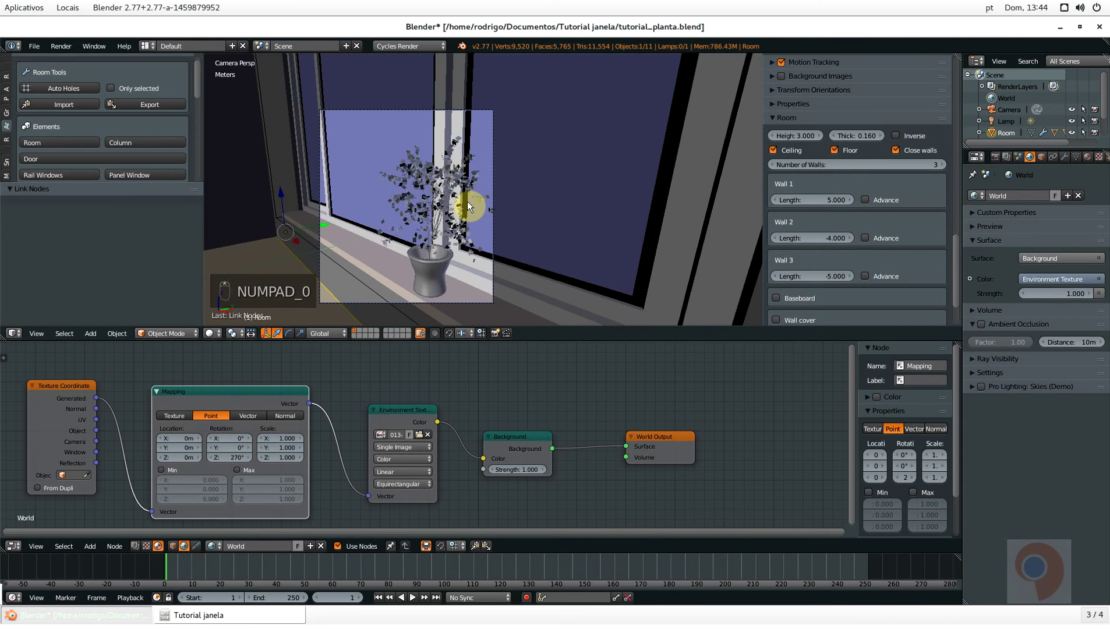
key("shift+z")
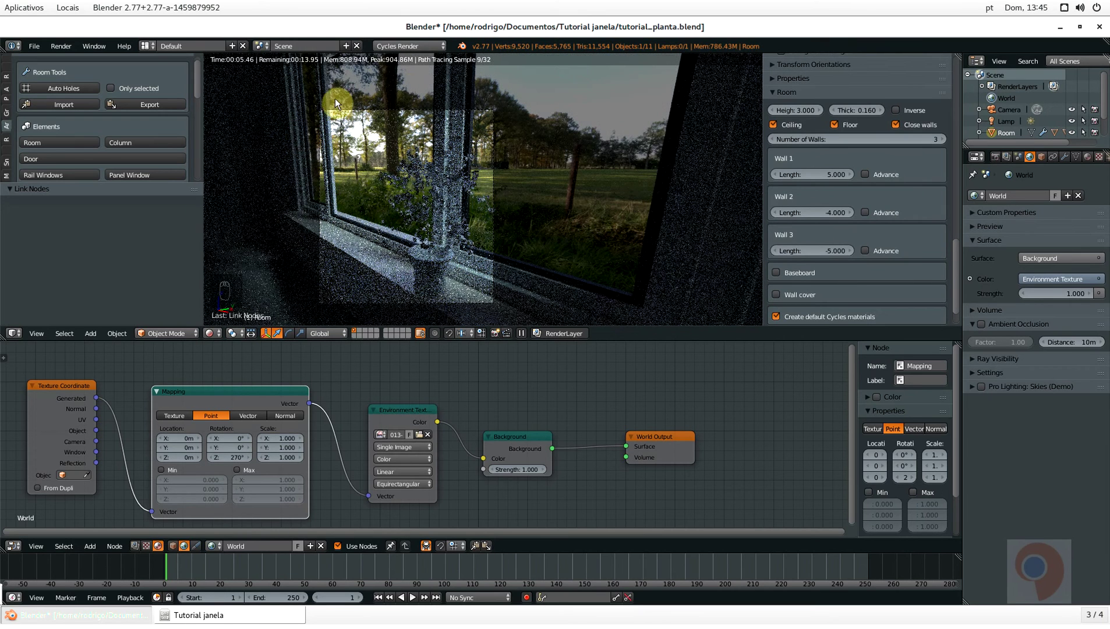
middle_click_drag(488, 257, 430, 263)
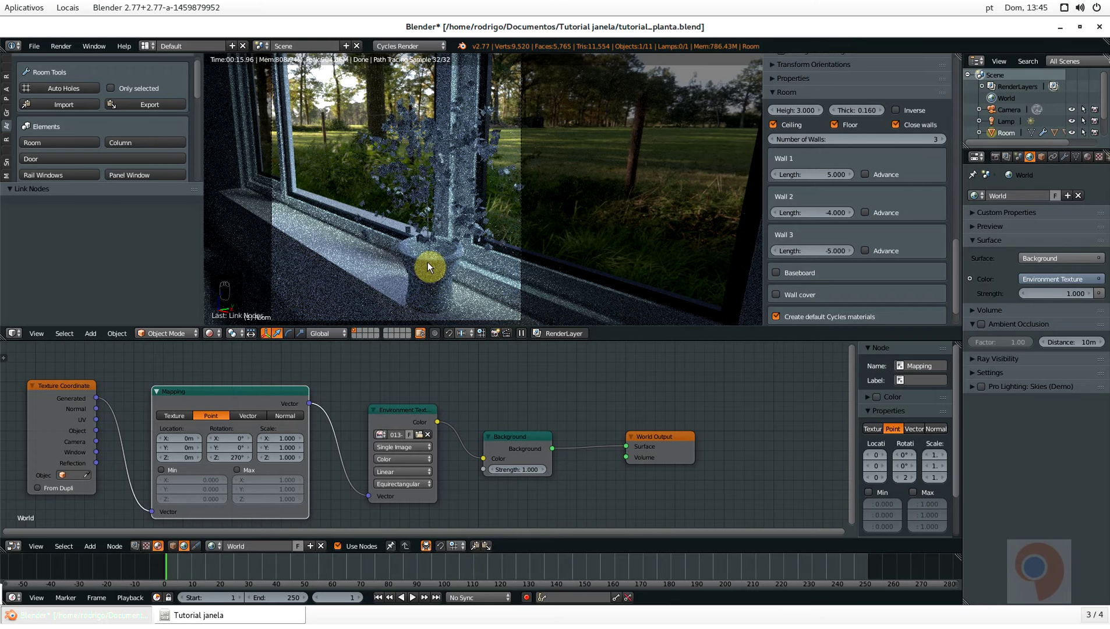
key("shift+z")
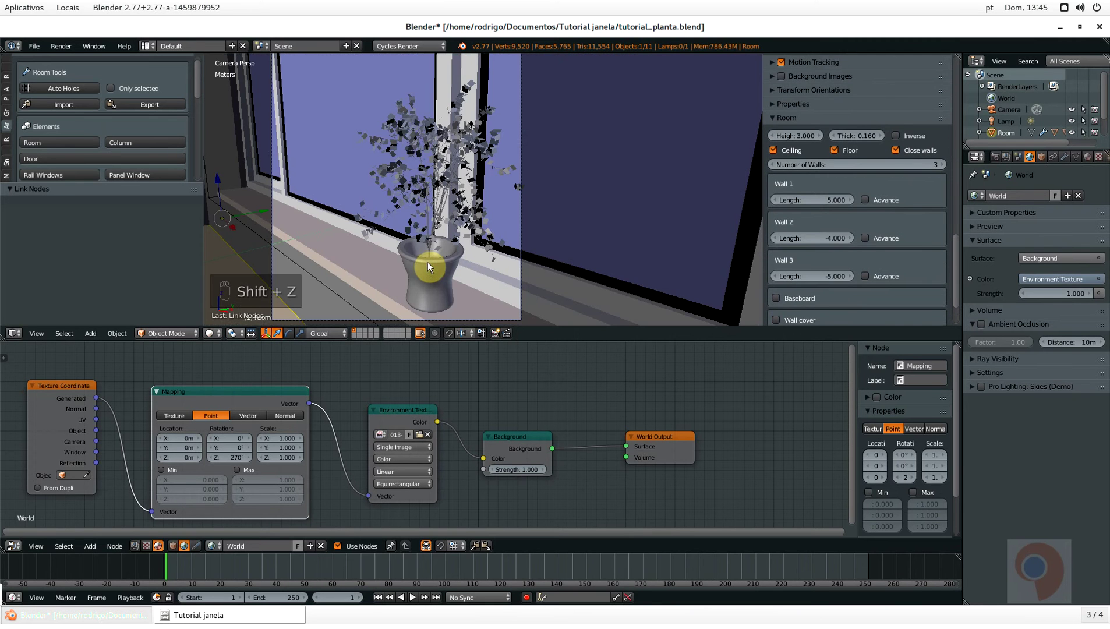
key("ctrl+s")
Select the window and display the shader nodes of its PVC material
left_click(419, 241)
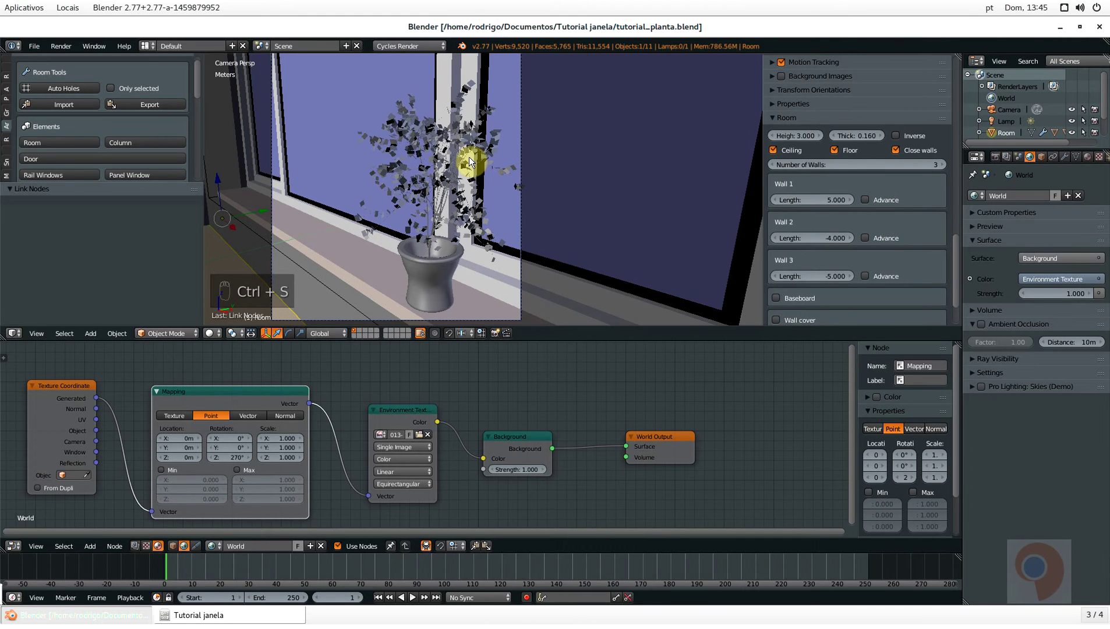
right_click(478, 75)
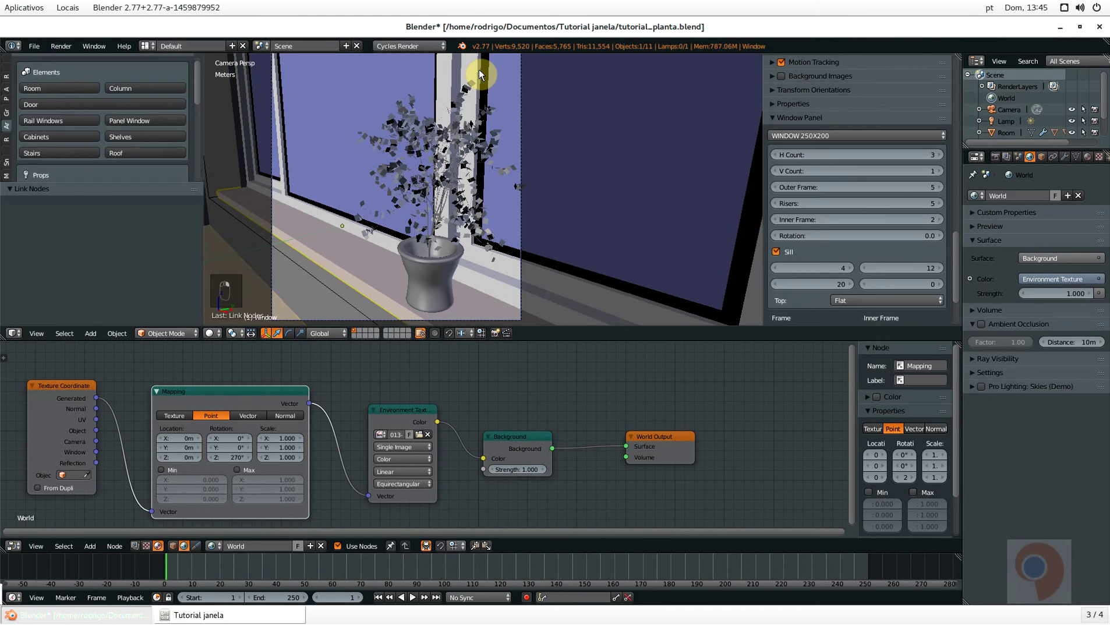
left_click(174, 547)
middle_click_drag(693, 462, 502, 415)
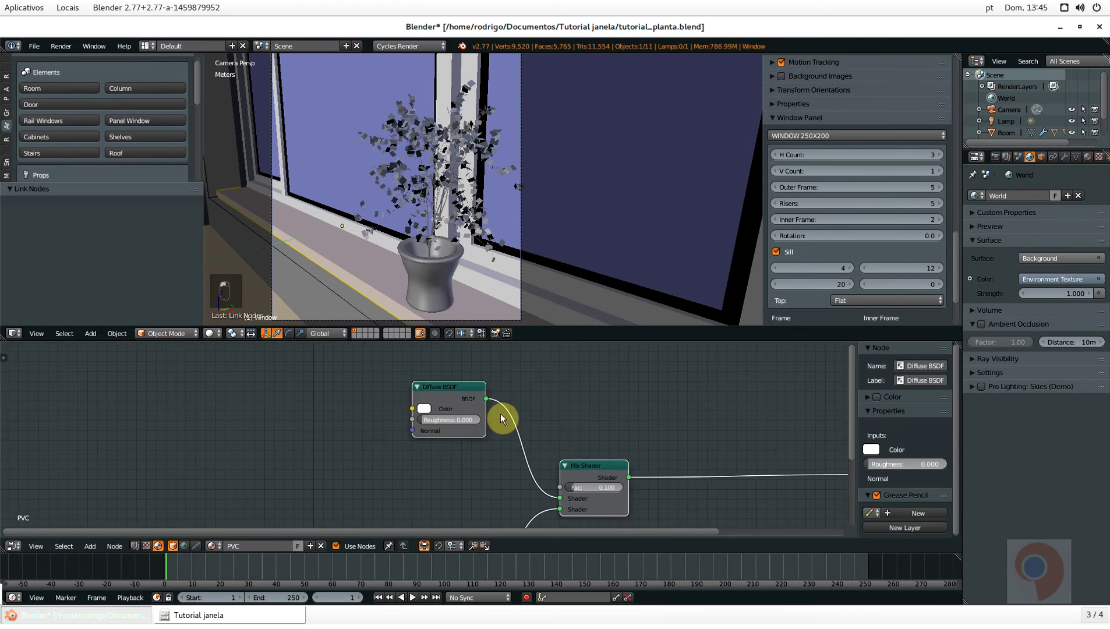
scroll(525, 438, "down", 3)
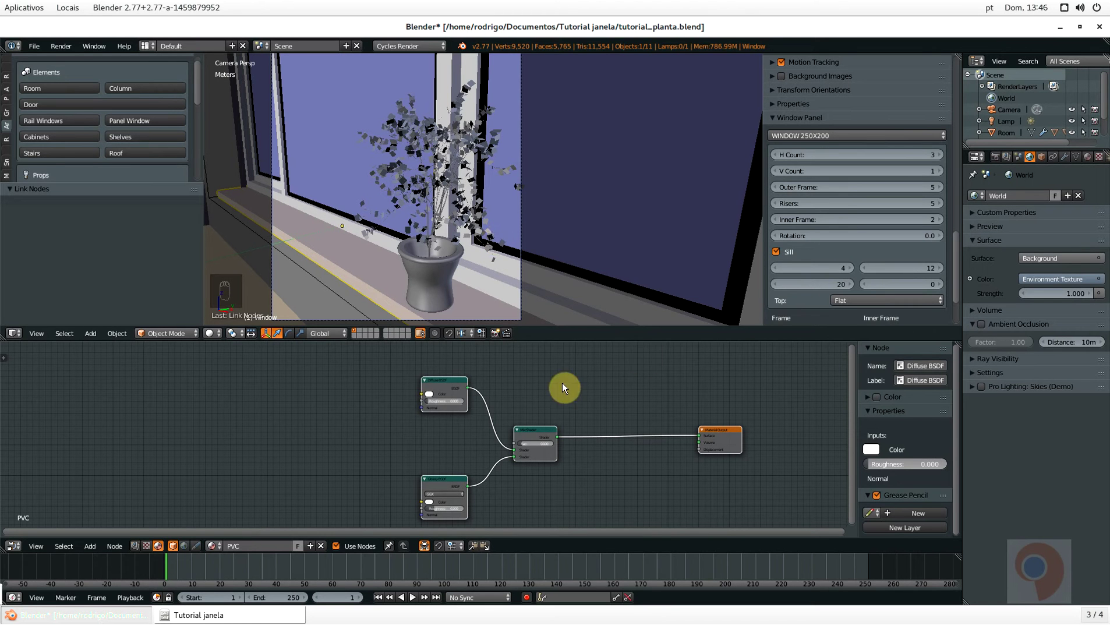
scroll(483, 424, "up", 3)
scroll(483, 423, "down", 1)
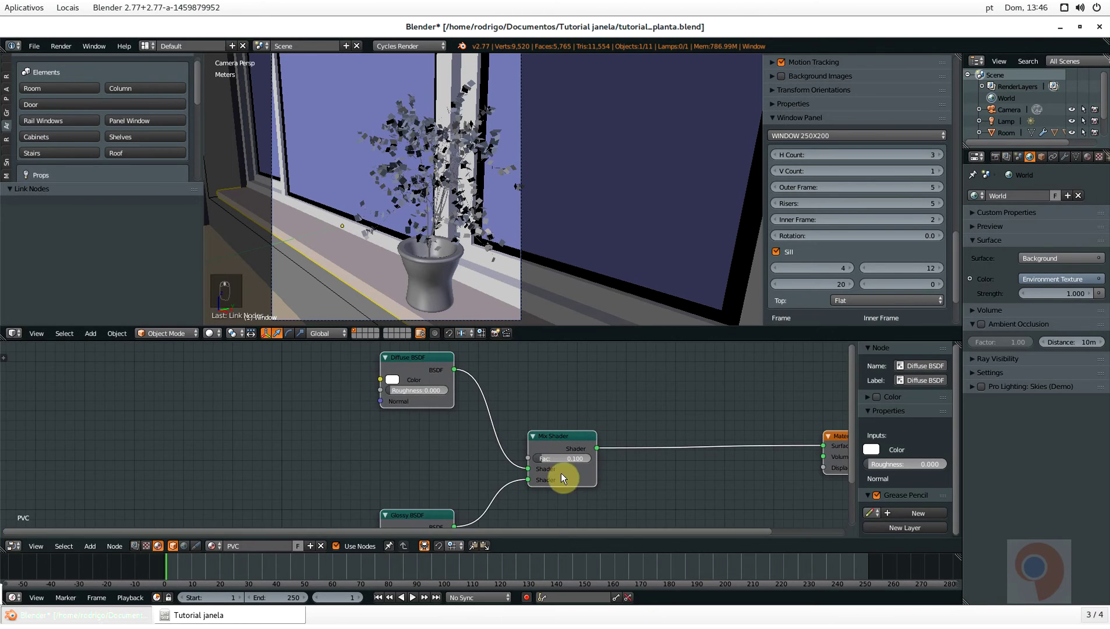
scroll(610, 491, "down", 1)
middle_click_drag(587, 475, 470, 450)
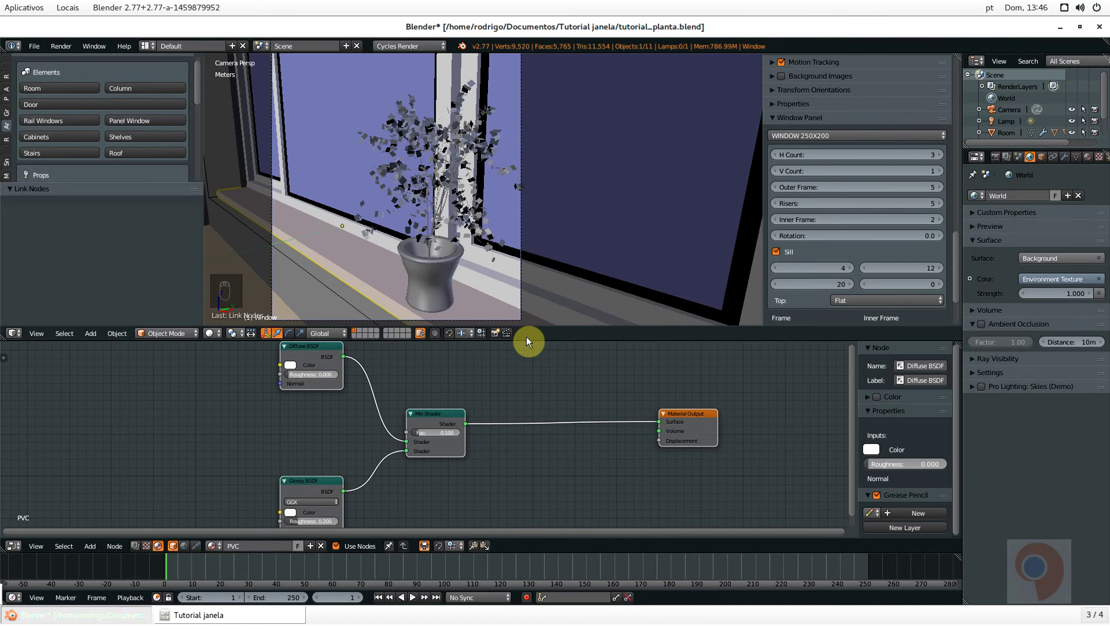
Show the window's material slots and widen the properties editor
left_click(1087, 157)
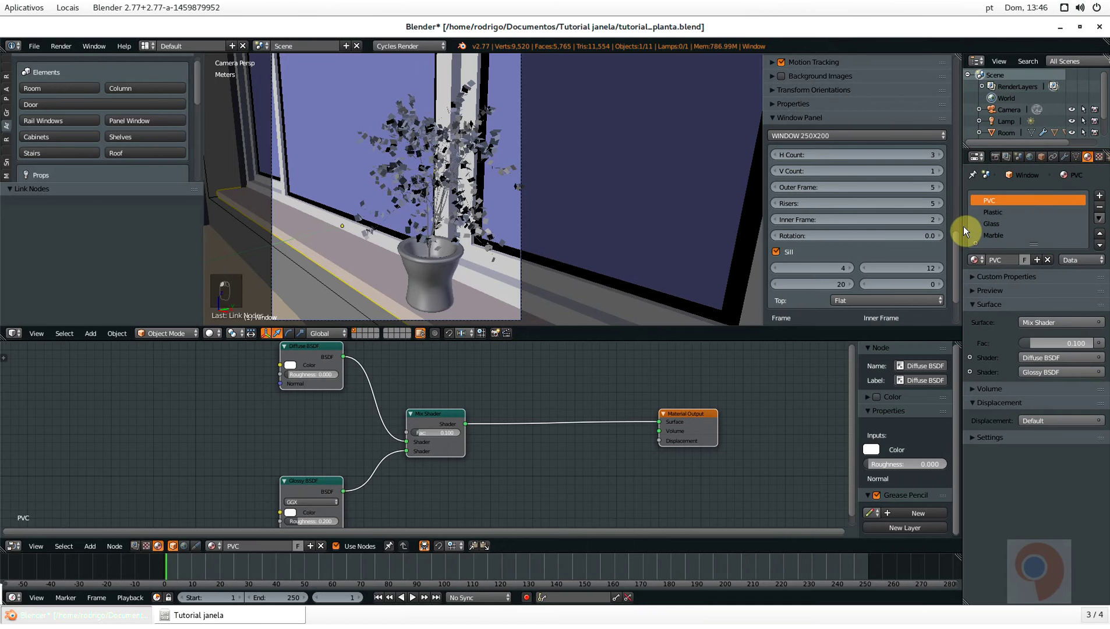
left_click_drag(964, 227, 858, 235)
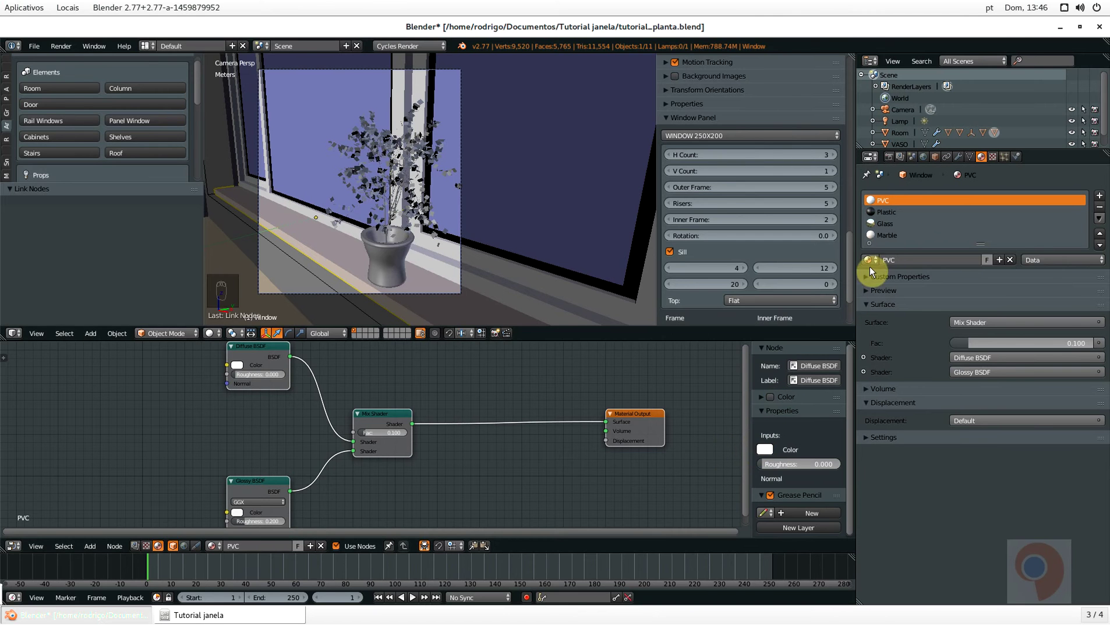
Display the shader nodes of the window's Plastic material and its Glass material, showing the Glass nodes in a maximized node editor
left_click(888, 213)
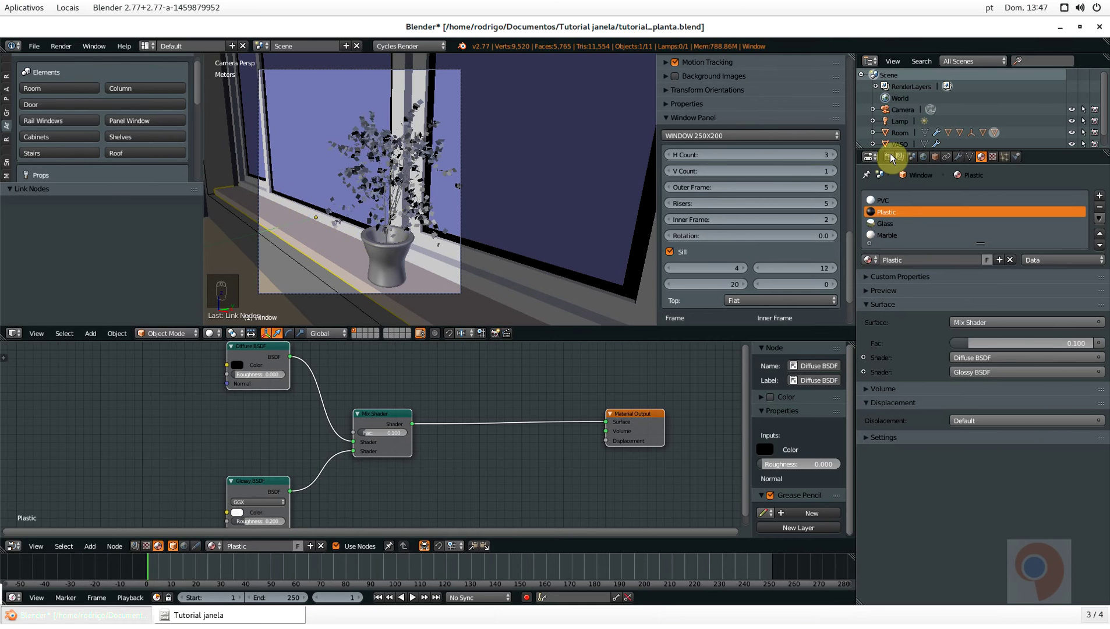
left_click(887, 226)
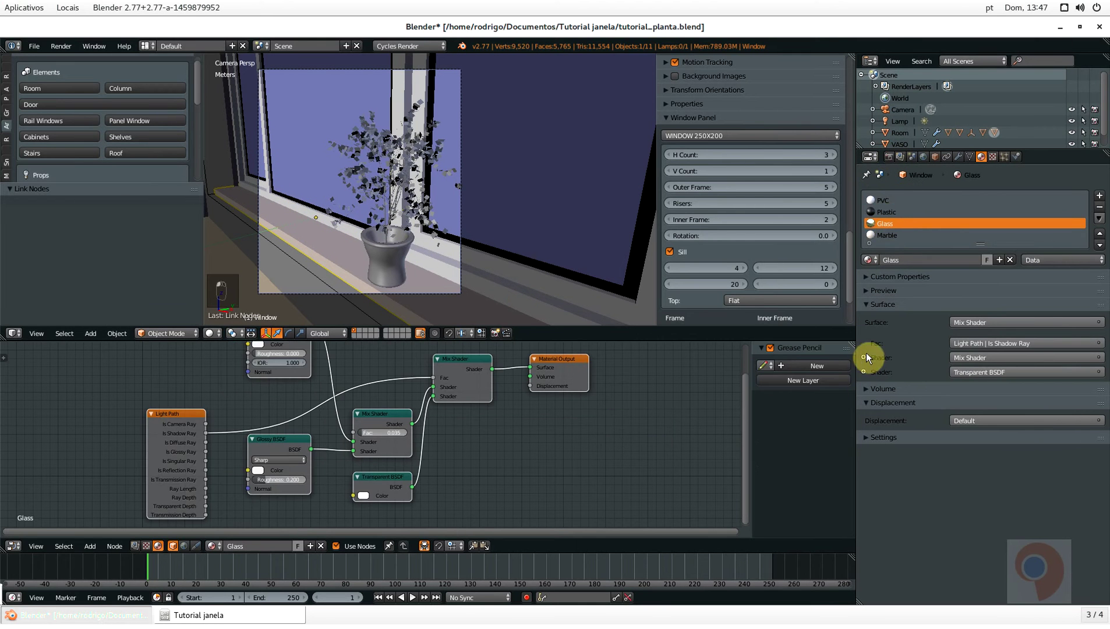
key("Home")
middle_click_drag(443, 447, 432, 468)
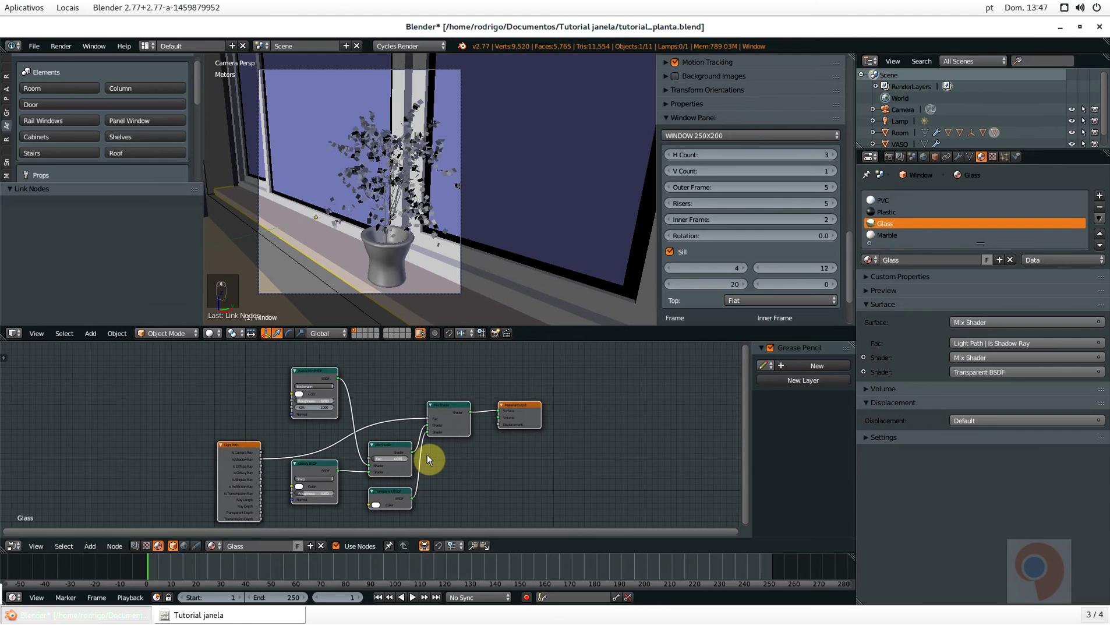
key("ctrl+Up")
key("Home")
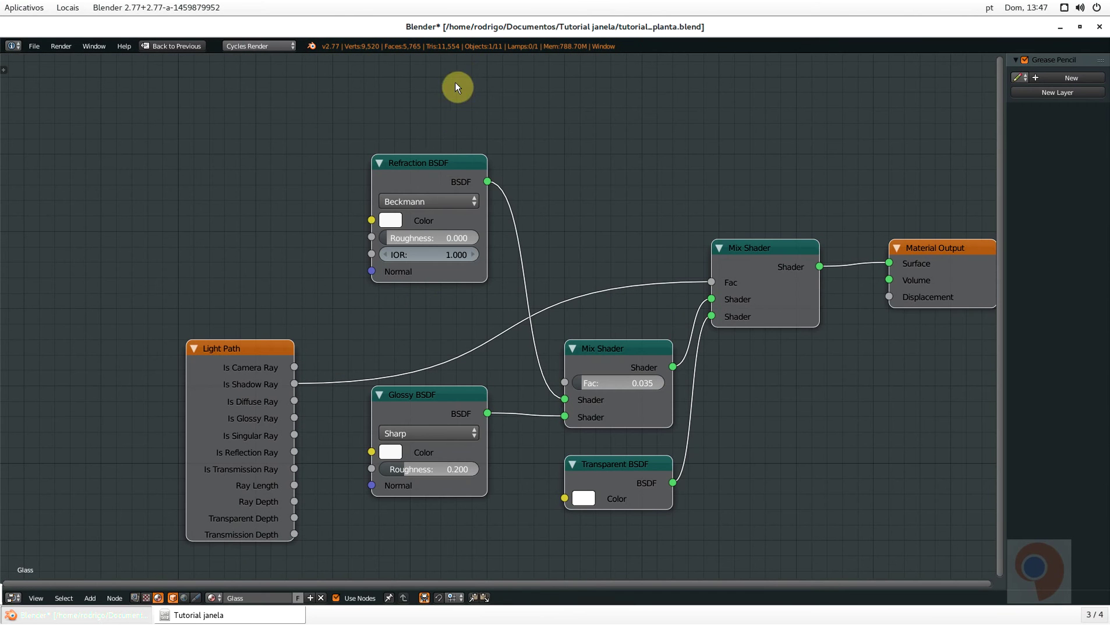
Spread out the Glass material's Refraction BSDF, Material Output and final Mix Shader nodes, and restore the normal editor layout
left_click_drag(447, 170, 356, 196)
scroll(862, 315, "down", 5)
middle_click_drag(803, 277, 667, 211)
scroll(487, 268, "up", 5)
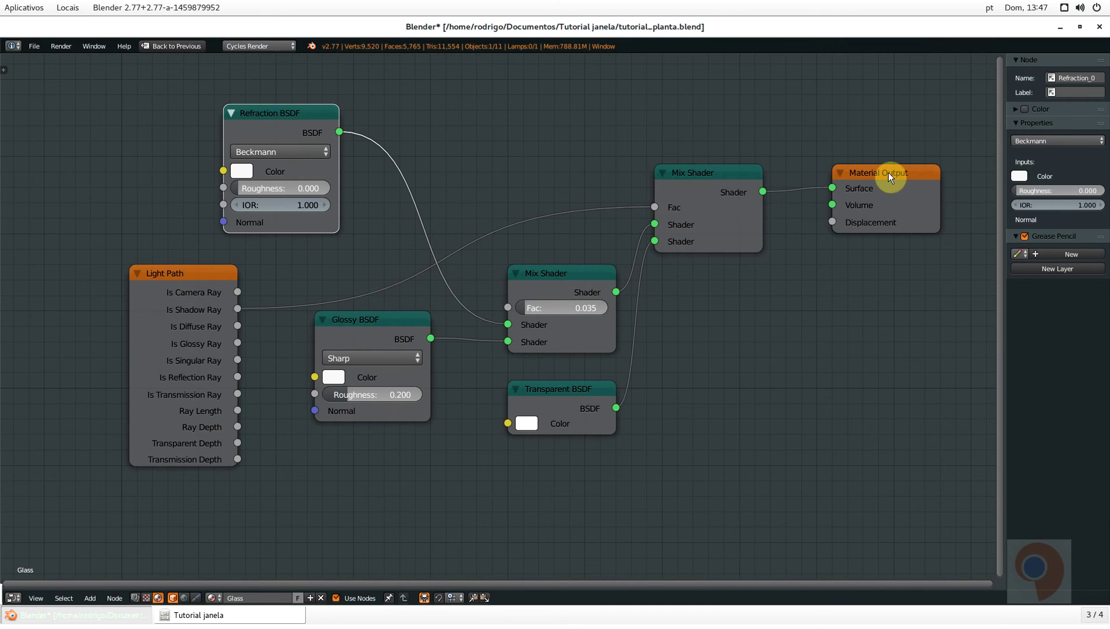
left_click_drag(890, 177, 953, 141)
left_click_drag(729, 169, 757, 165)
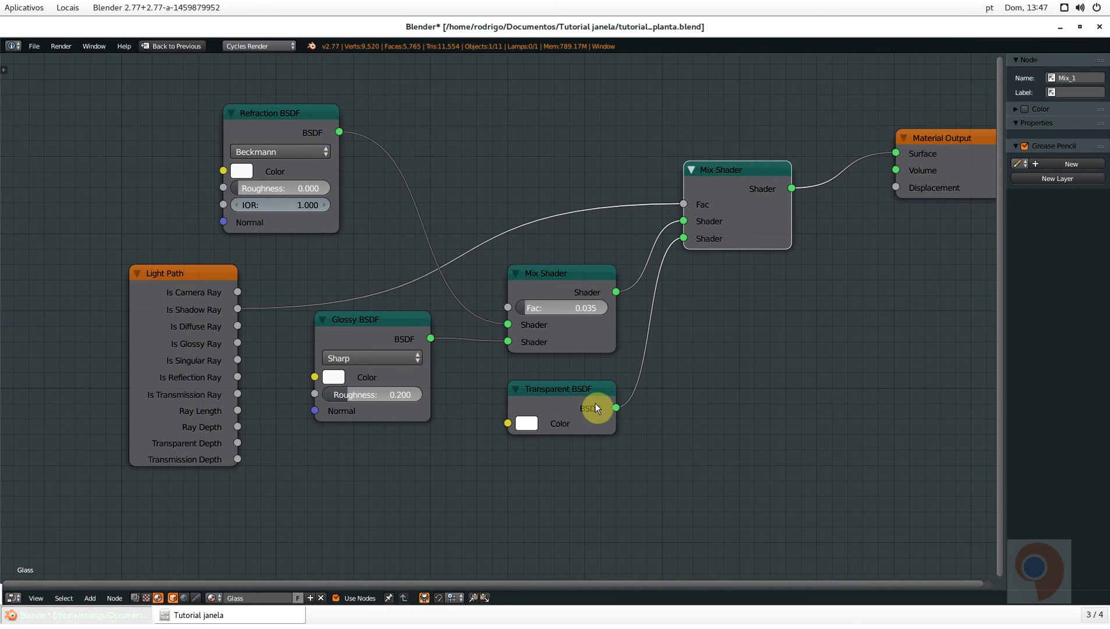
key("Home")
key("shift+space")
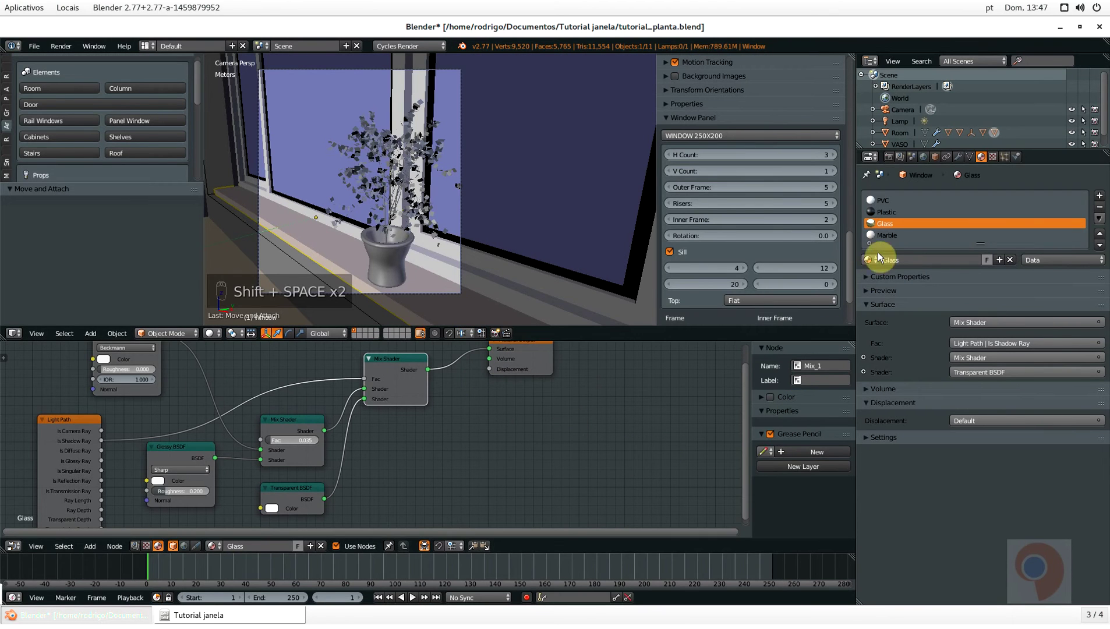
Display the shader nodes of the Marble material, and return to those of the PVC material
left_click(888, 234)
key("Home")
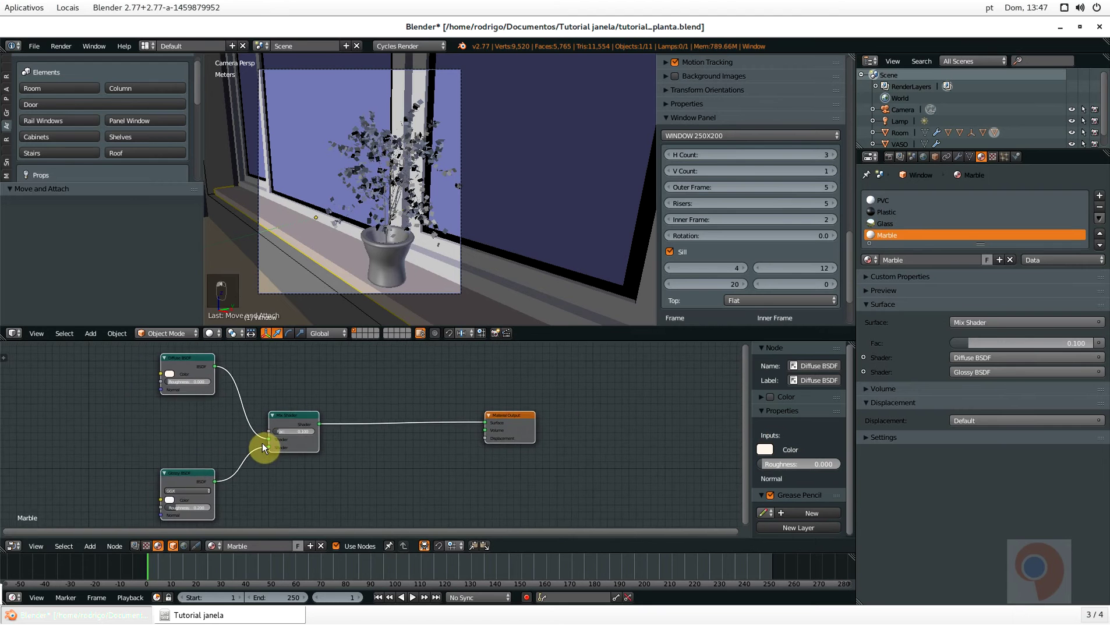
left_click(881, 201)
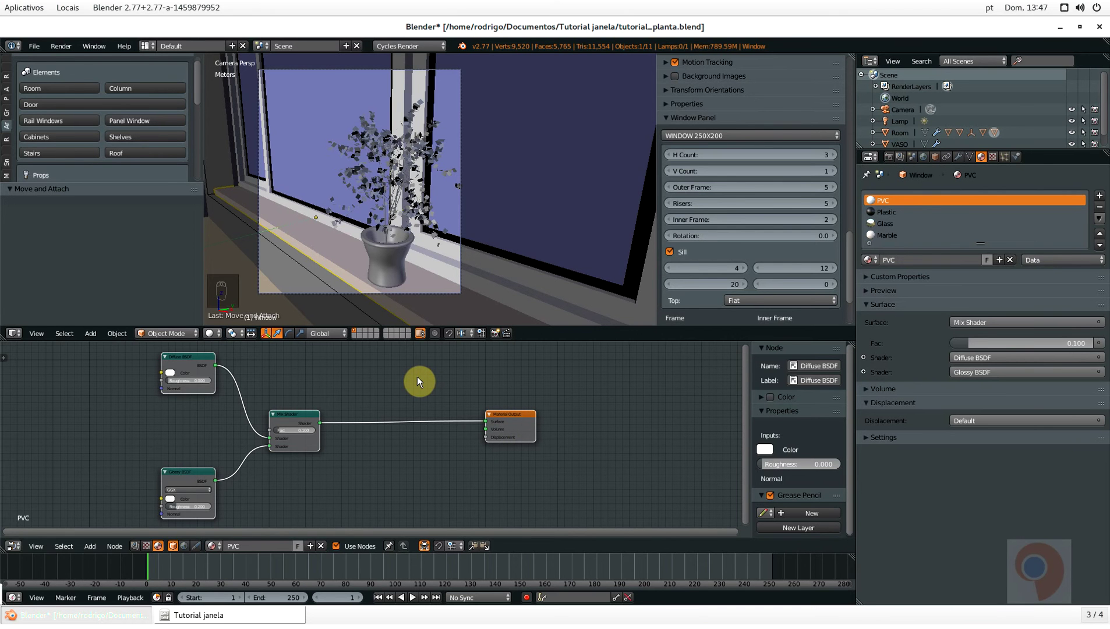
scroll(404, 315, "up", 3)
scroll(405, 314, "down", 2)
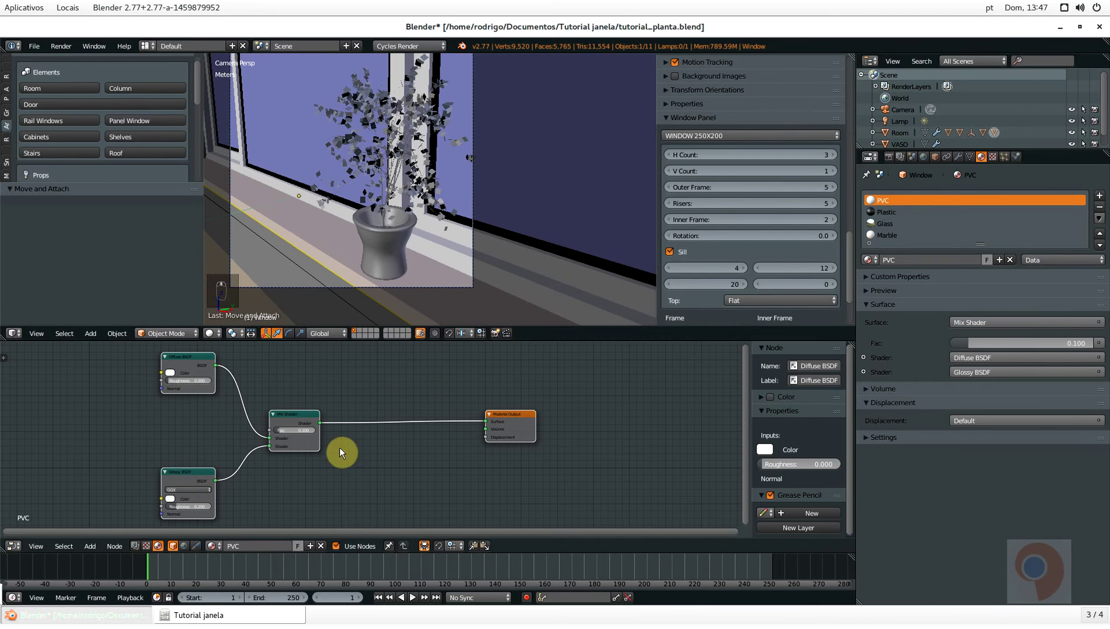
key("Home")
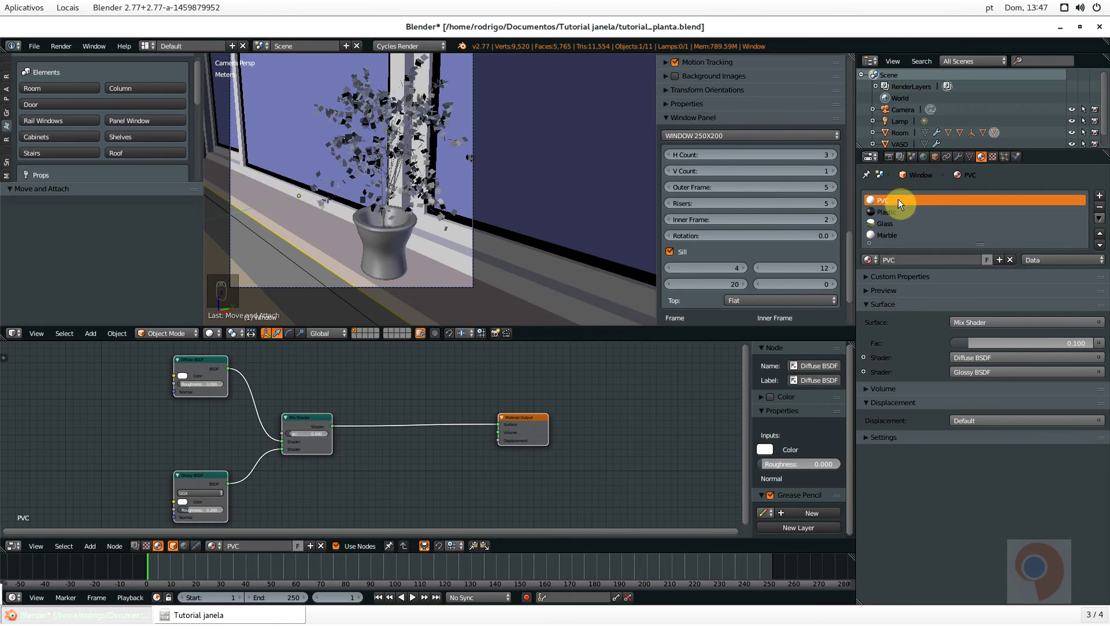
Move the PVC material's Diffuse BSDF and Glossy BSDF nodes closer to each other
scroll(308, 421, "down", 2)
middle_click_drag(251, 389, 305, 385)
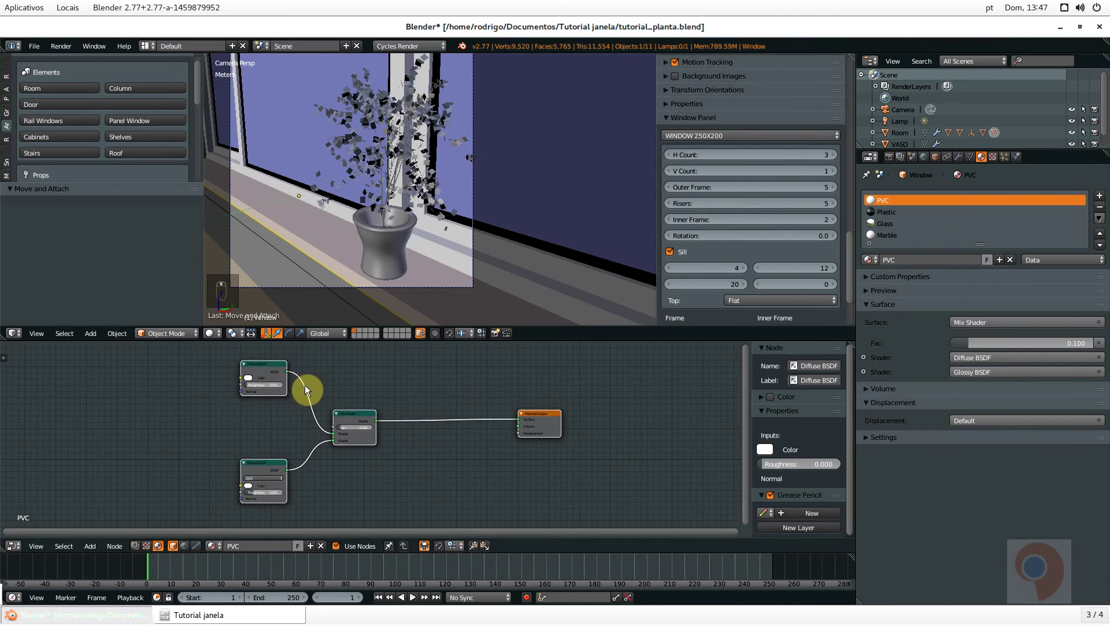
left_click_drag(267, 367, 256, 382)
left_click_drag(255, 461, 234, 454)
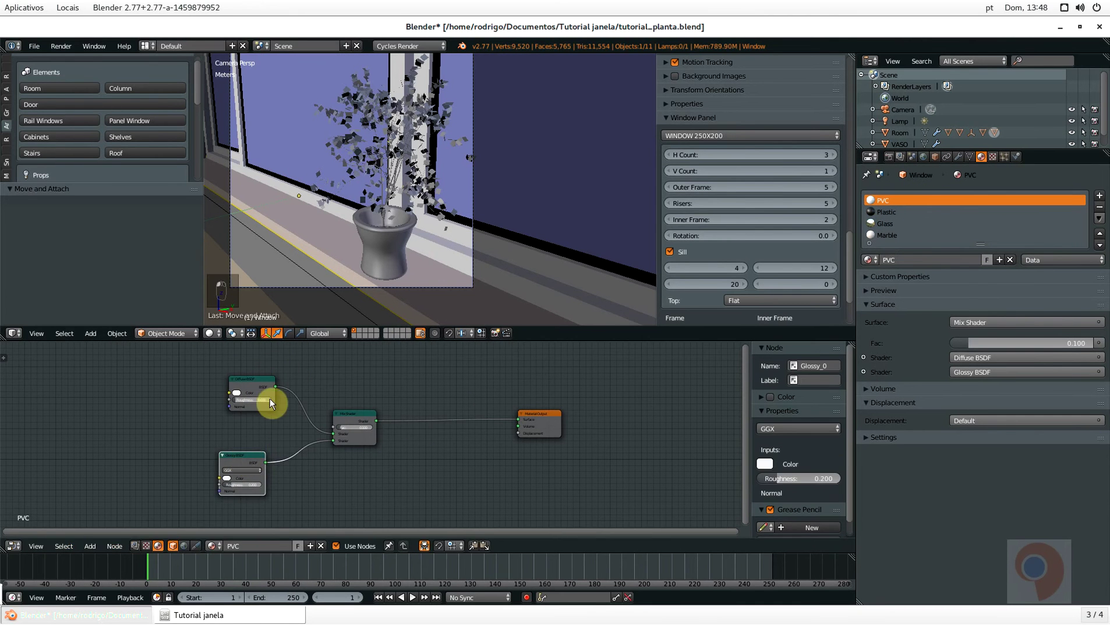
left_click_drag(259, 383, 254, 392)
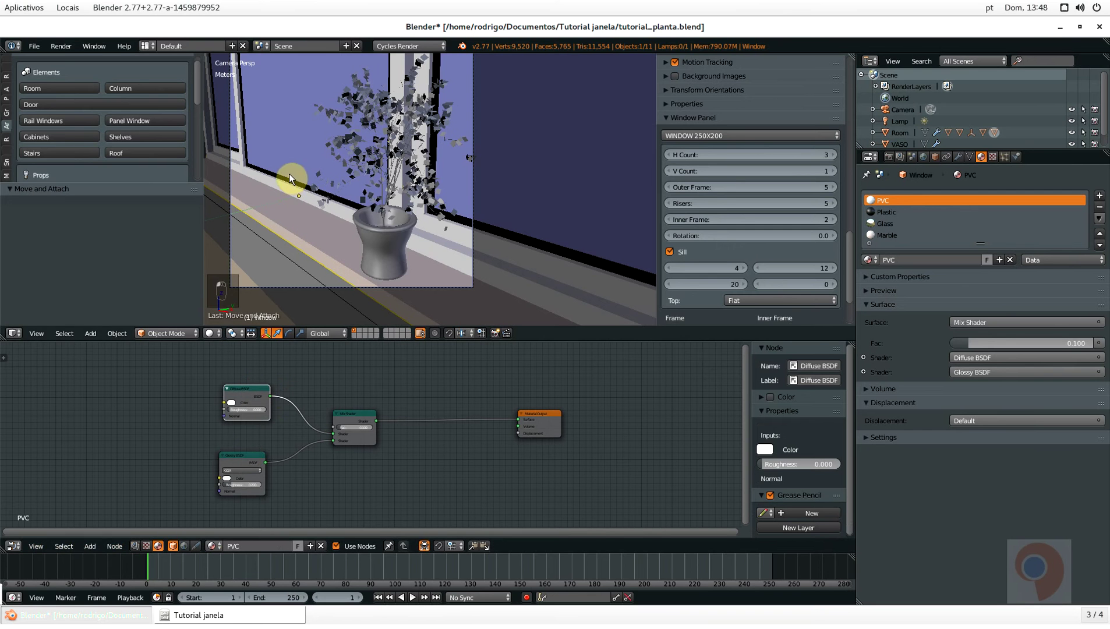
Set a small render border over the window's vertical frame above the plant and preview it in rendered shading
middle_click_drag(445, 228, 484, 45, "shift")
scroll(477, 138, "up", 3)
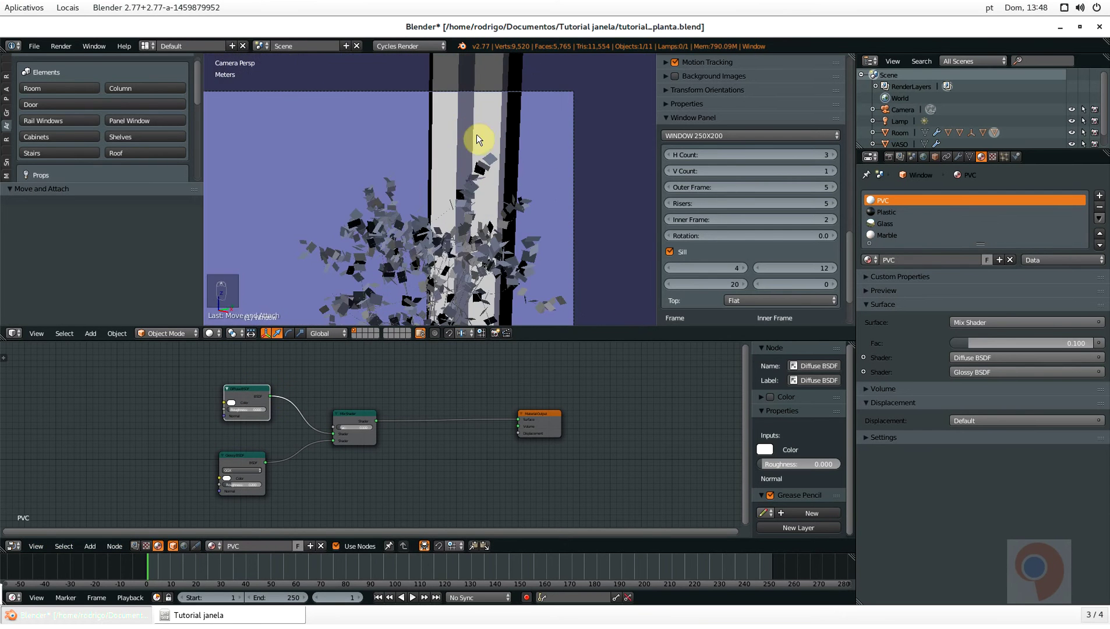
key("shift+b")
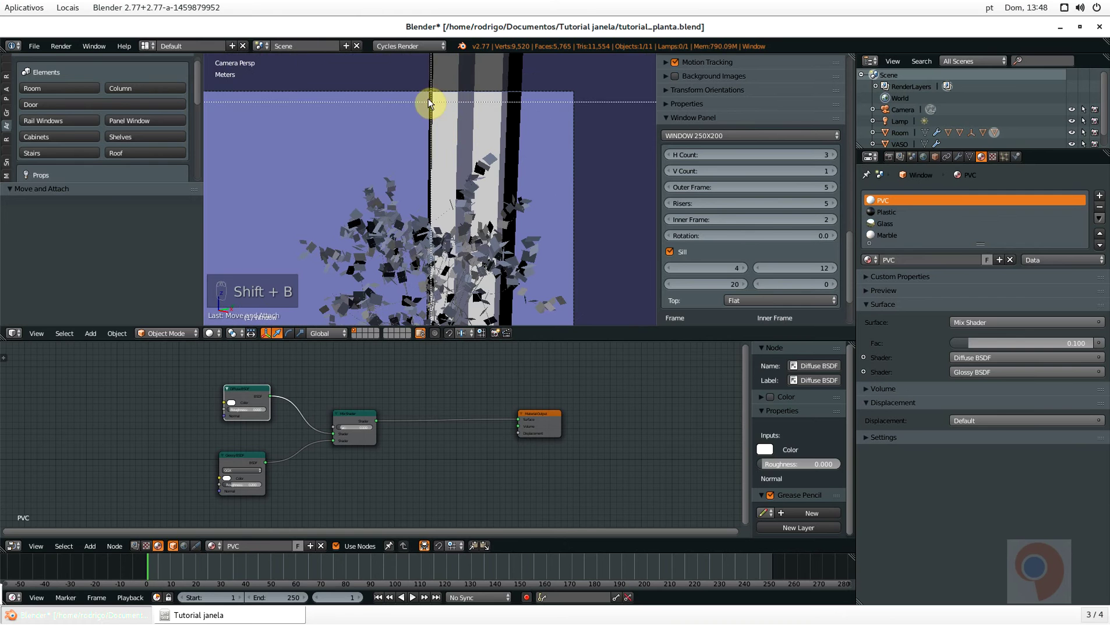
left_click_drag(423, 95, 475, 169)
key("shift+z")
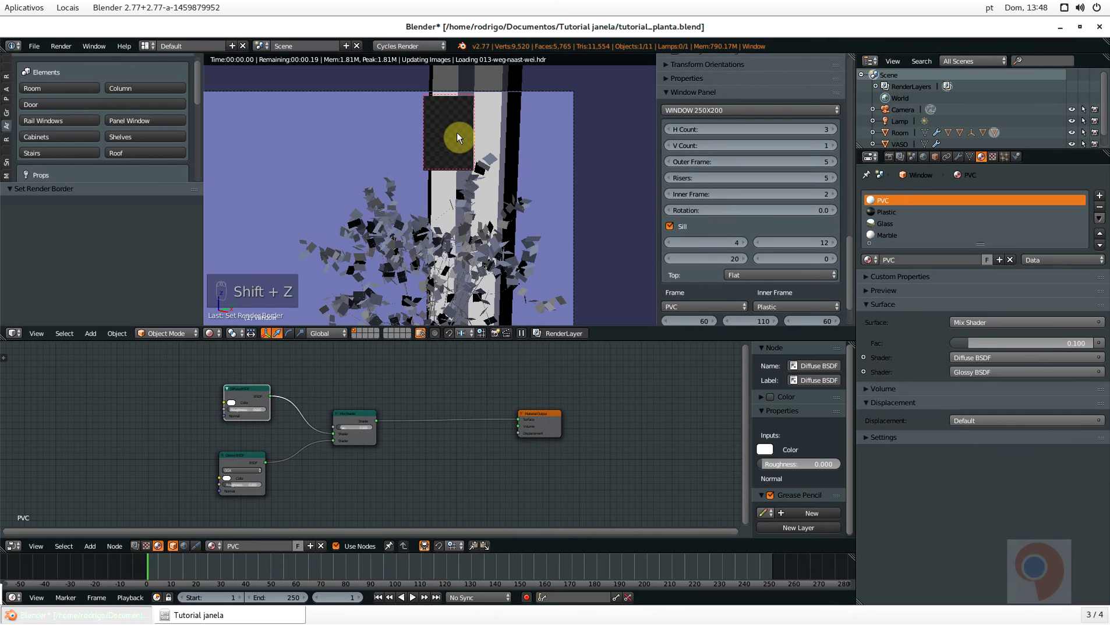
scroll(457, 135, "up", 5)
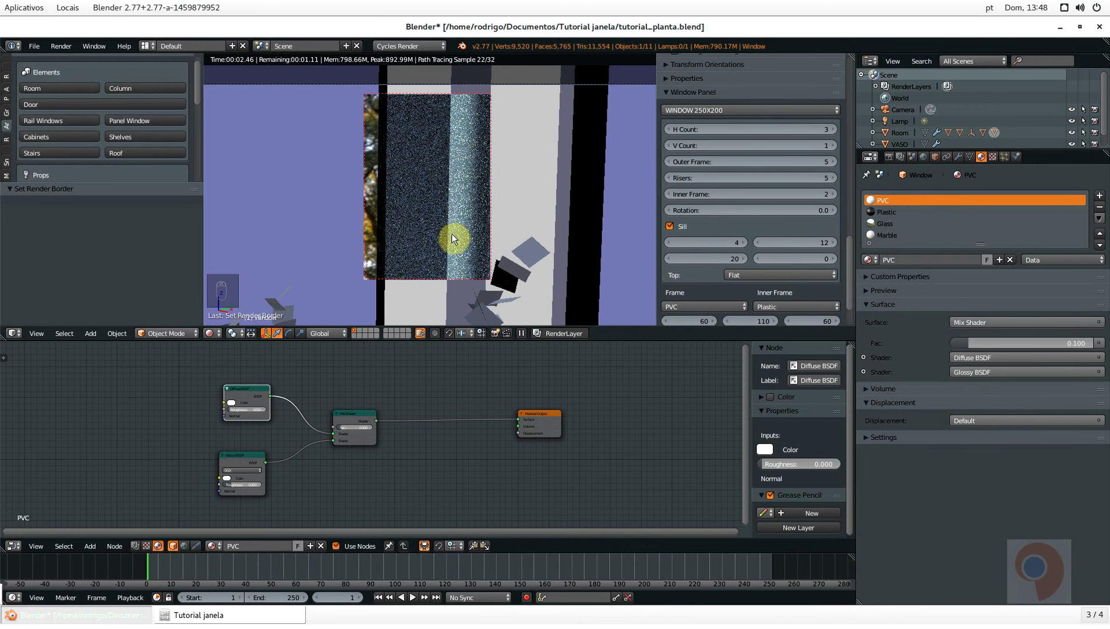
scroll(461, 218, "up", 1)
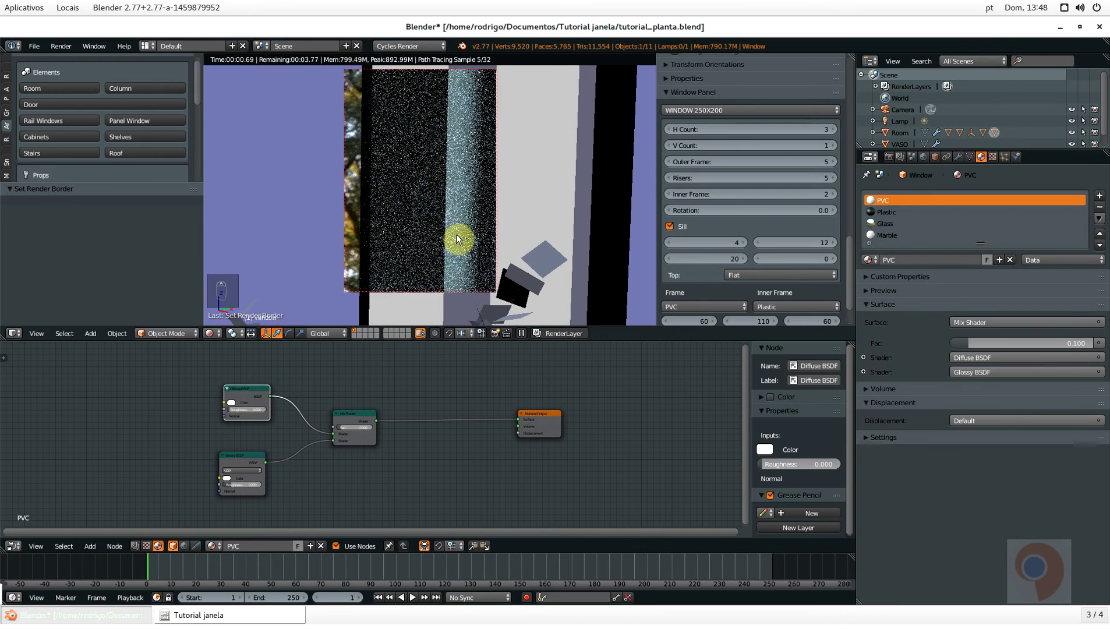
scroll(456, 234, "down", 1)
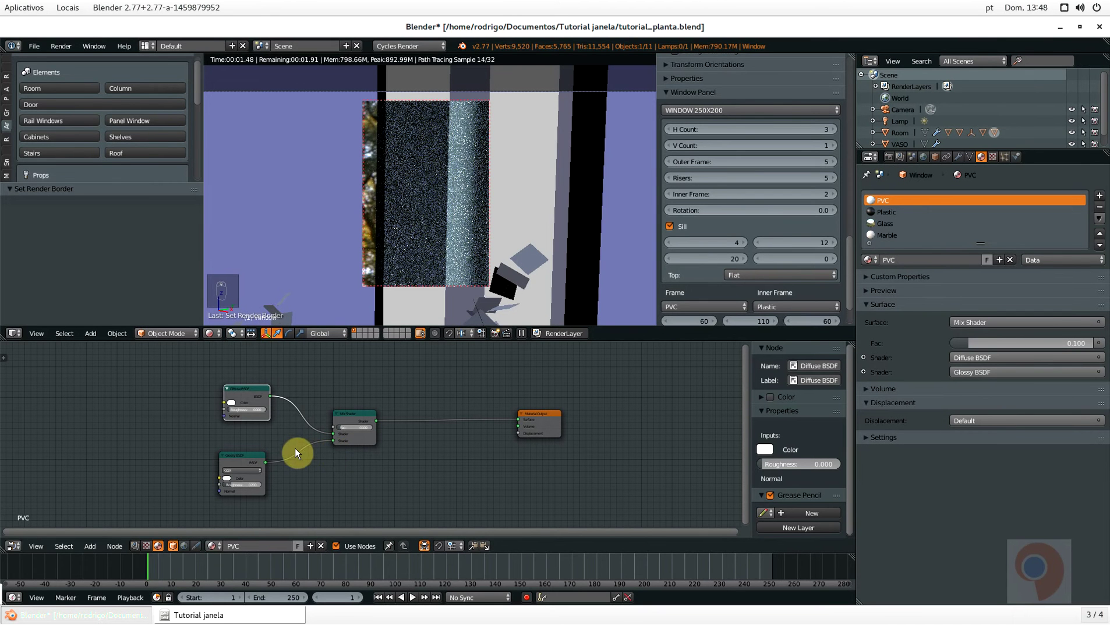
Move the PVC material's Diffuse BSDF node away from the Mix Shader and make the node editor taller
left_click_drag(248, 385, 223, 377)
left_click_drag(279, 340, 337, 259)
left_click(414, 100)
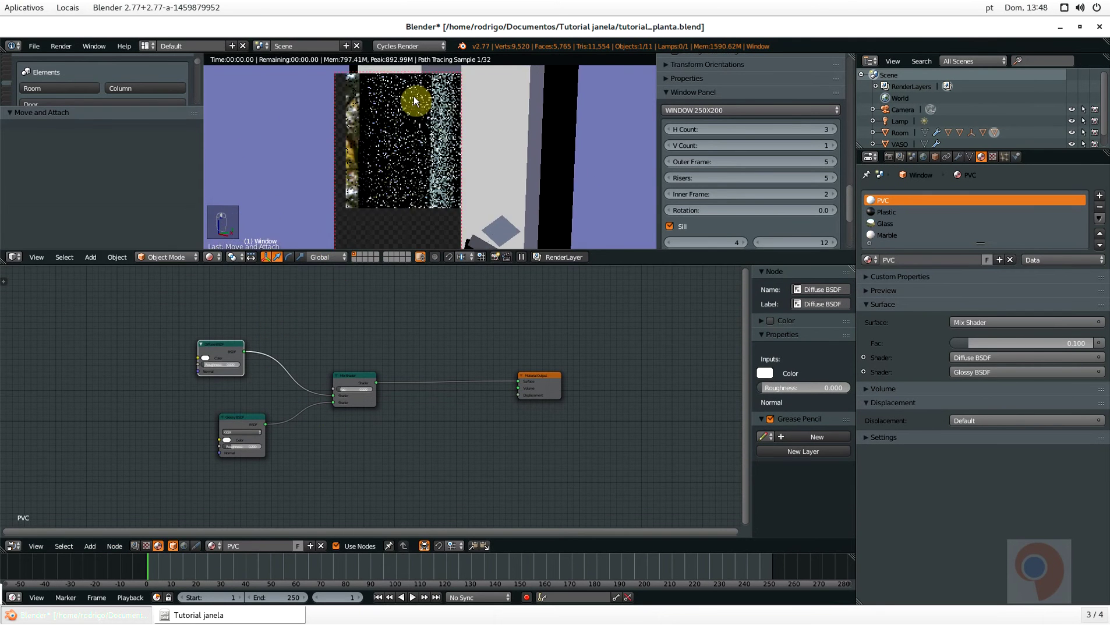
middle_click_drag(415, 100, 418, 94, "shift")
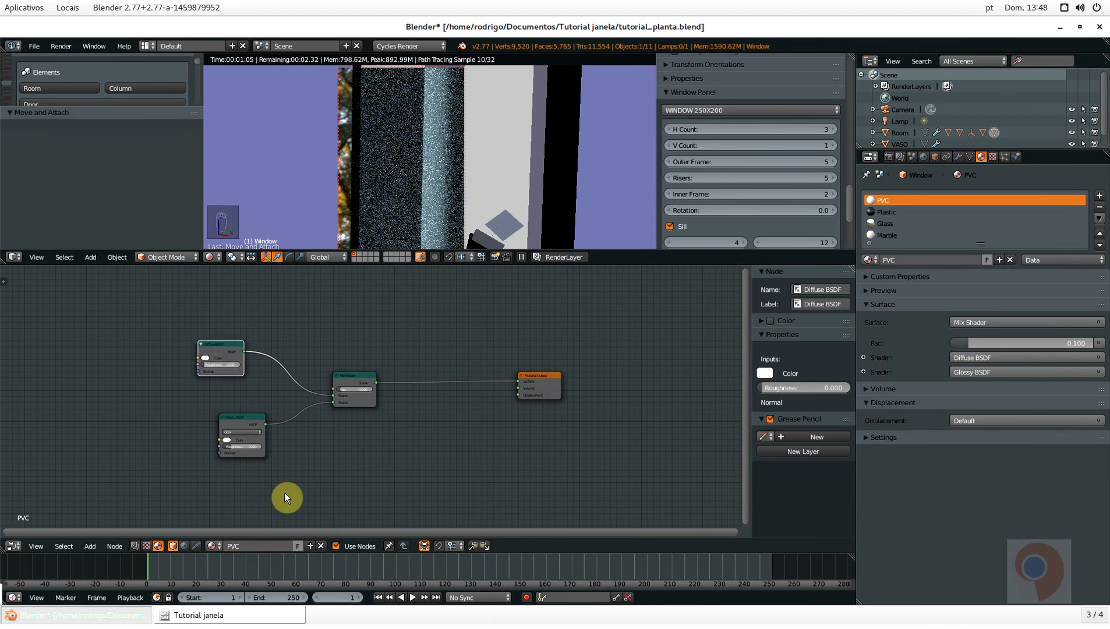
Move the Glossy BSDF and Diffuse BSDF nodes farther from the Mix Shader and open the Diffuse BSDF colour picker
left_click_drag(247, 419, 215, 422)
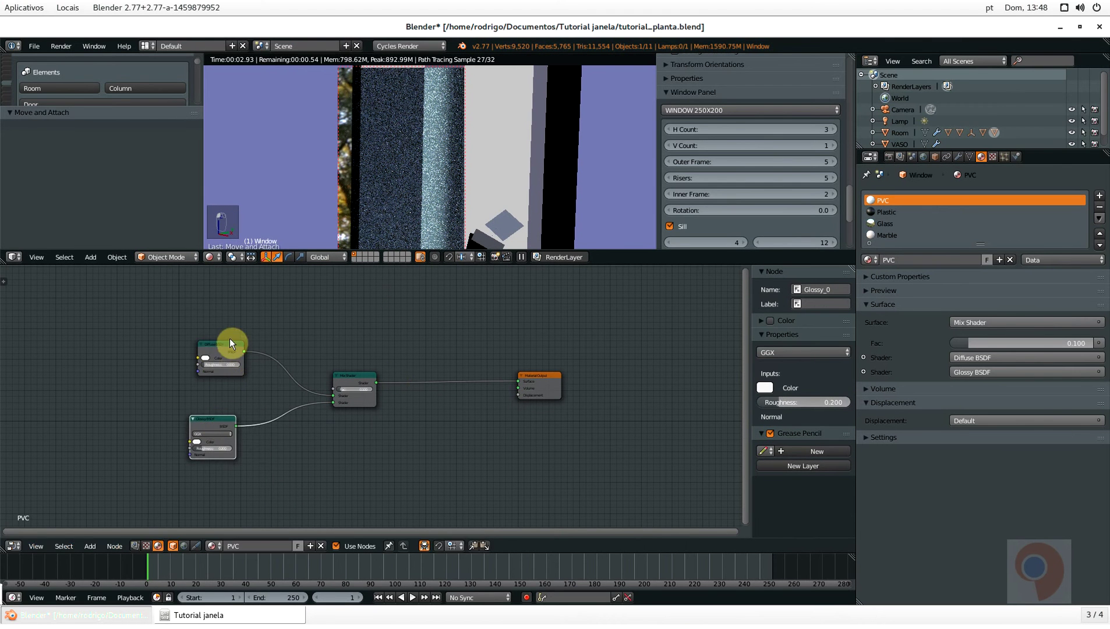
mouse_move(230, 338)
left_mouse_down()
mouse_move(212, 347)
mouse_move(234, 345)
left_mouse_up()
left_click_drag(235, 346, 230, 352)
scroll(355, 379, "up", 2)
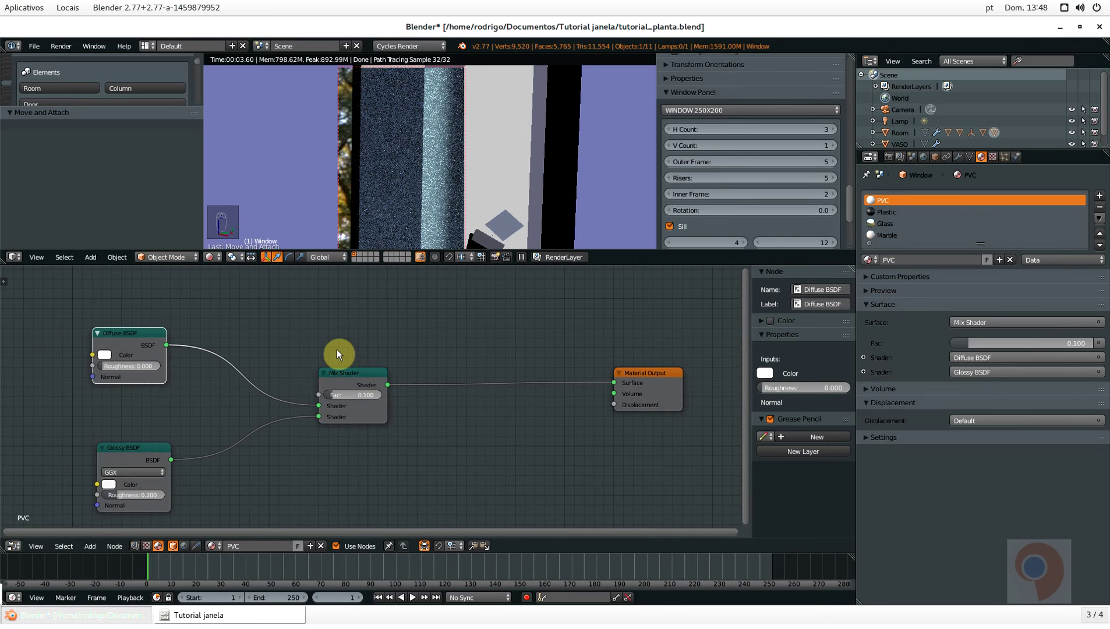
left_click(106, 356)
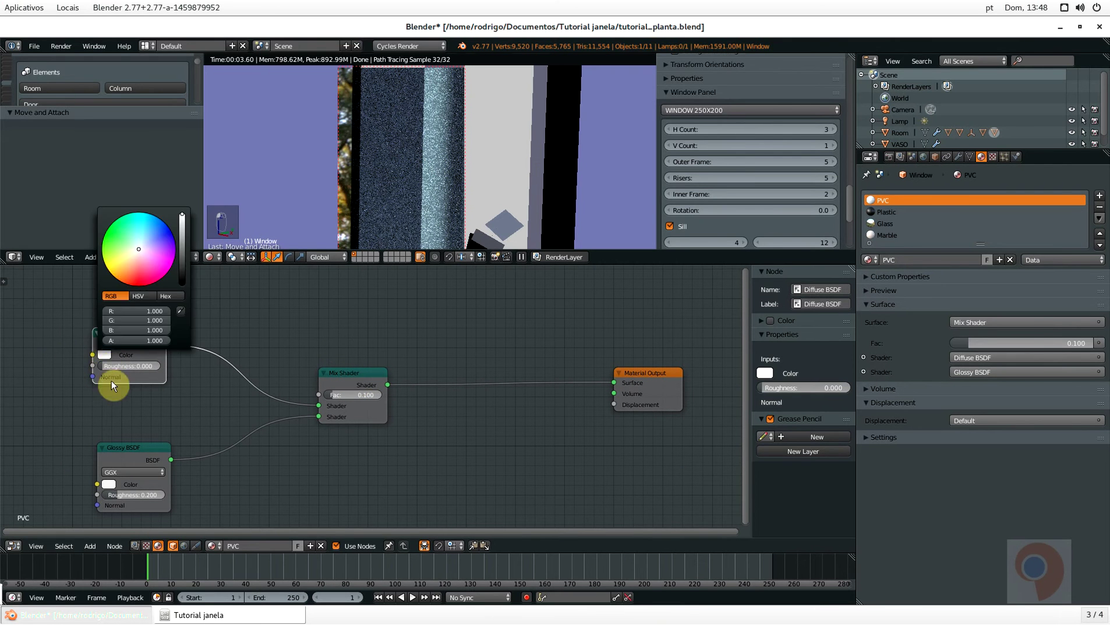
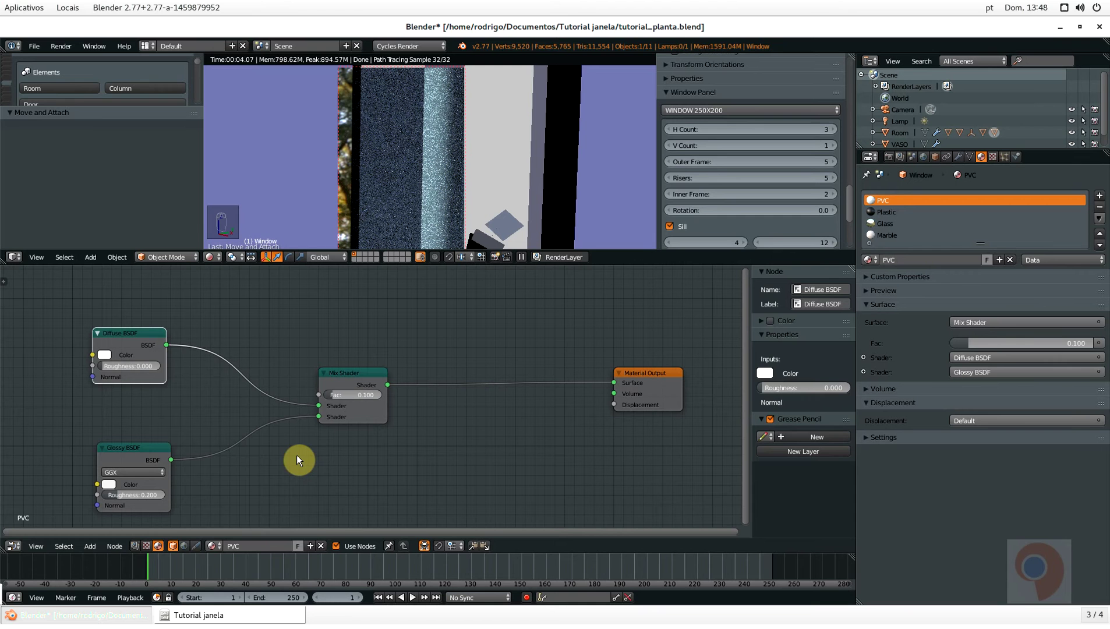
Add a Layer Weight node to the PVC material and connect its Fresnel output to the Mix Shader's Fac input
key("shift+a")
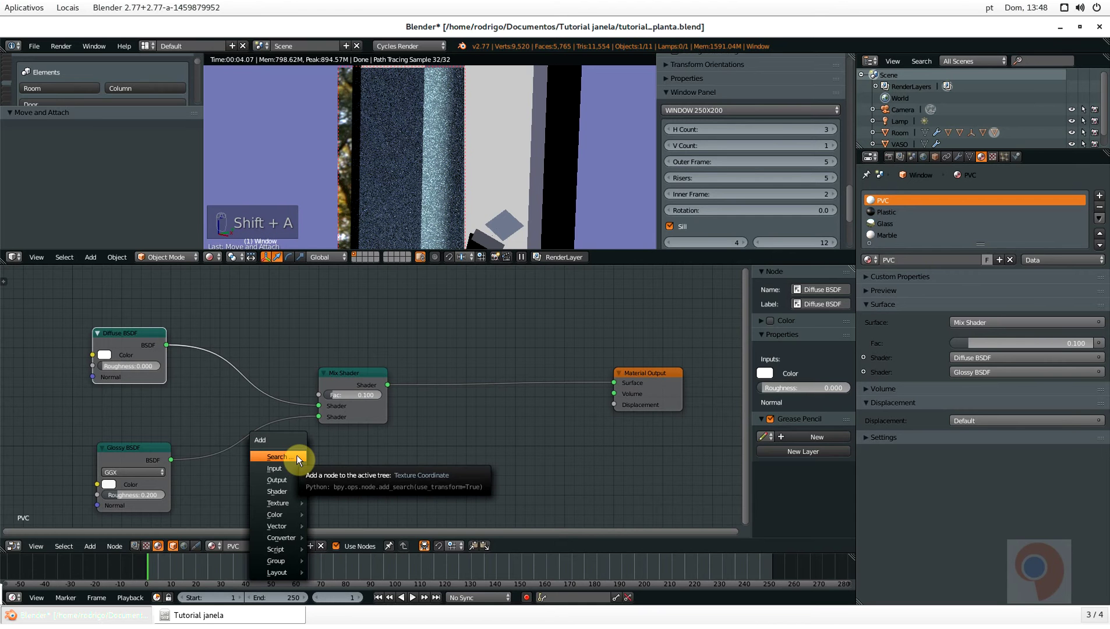
left_click(296, 456)
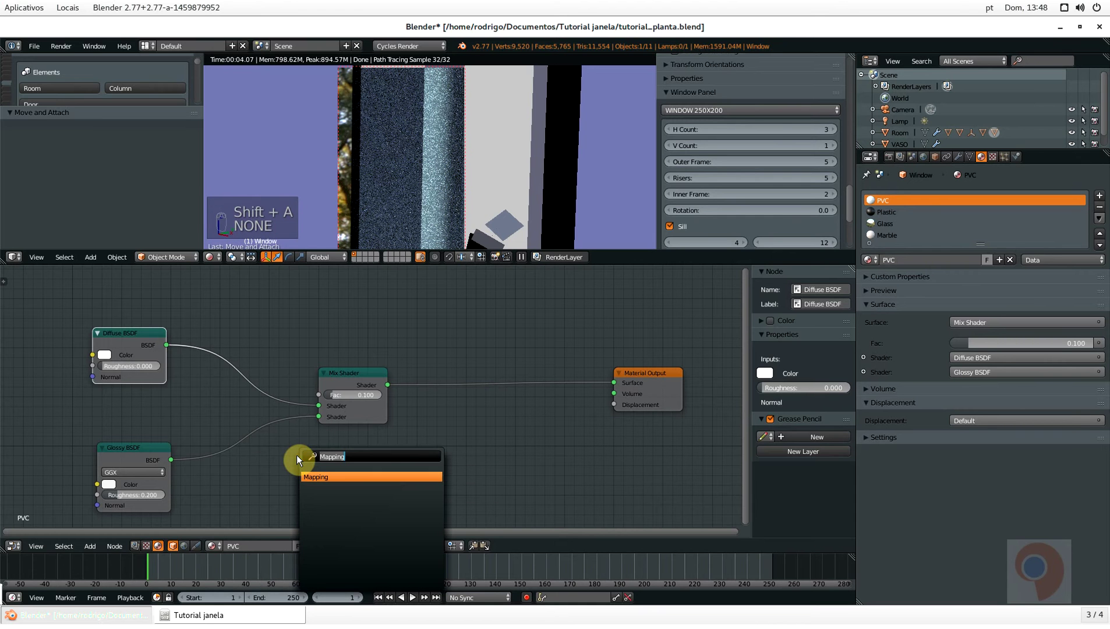
type("LAYER")
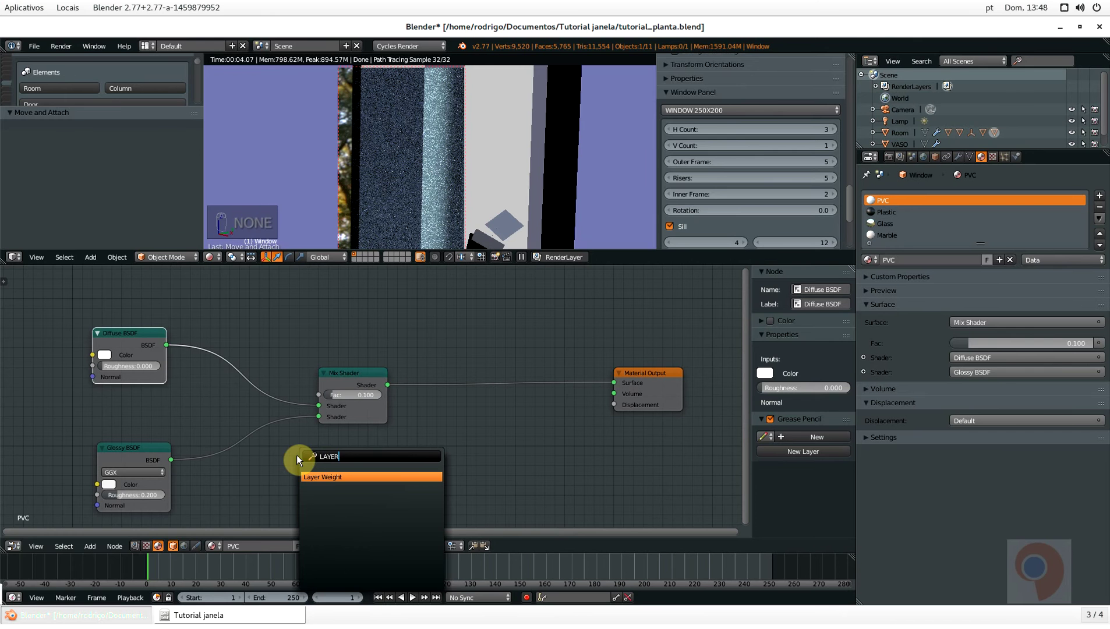
key("Return")
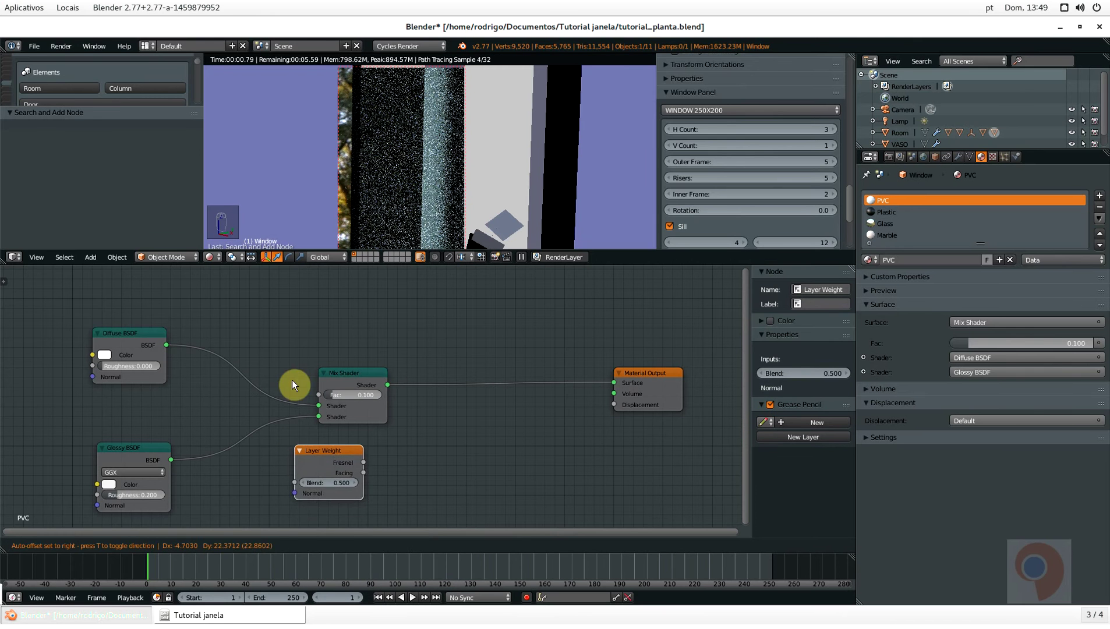
left_click(207, 288)
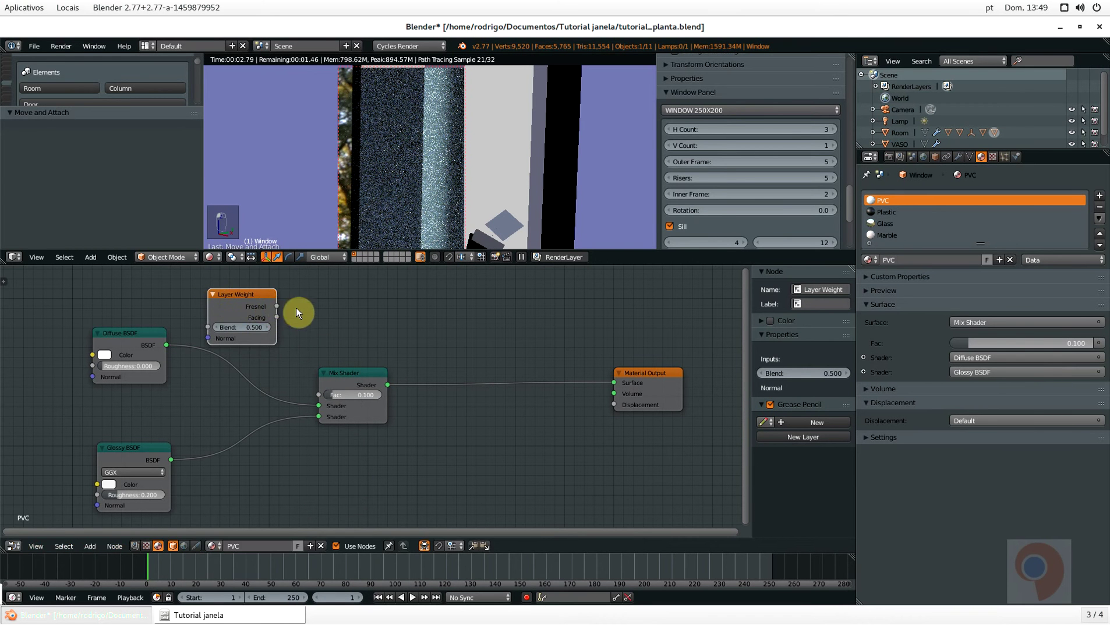
left_click_drag(272, 304, 319, 395)
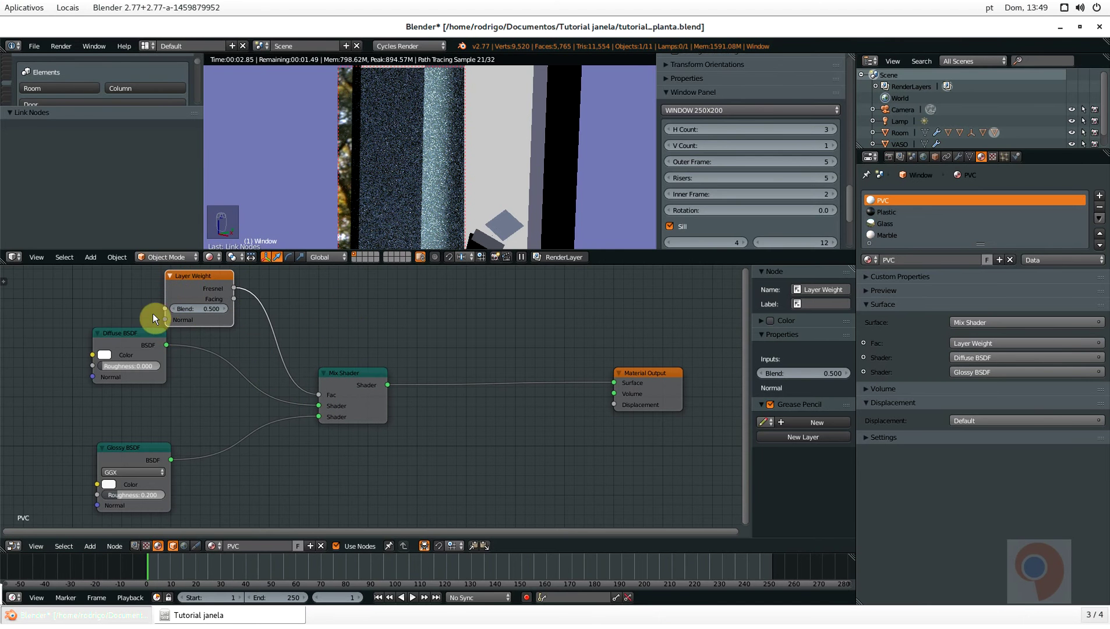
Stack the Layer Weight, Diffuse BSDF and Glossy BSDF nodes in a column before the Mix Shader and save the file over the existing one
left_click_drag(132, 342, 183, 381)
left_click_drag(158, 457, 217, 467)
left_click_drag(218, 277, 196, 297)
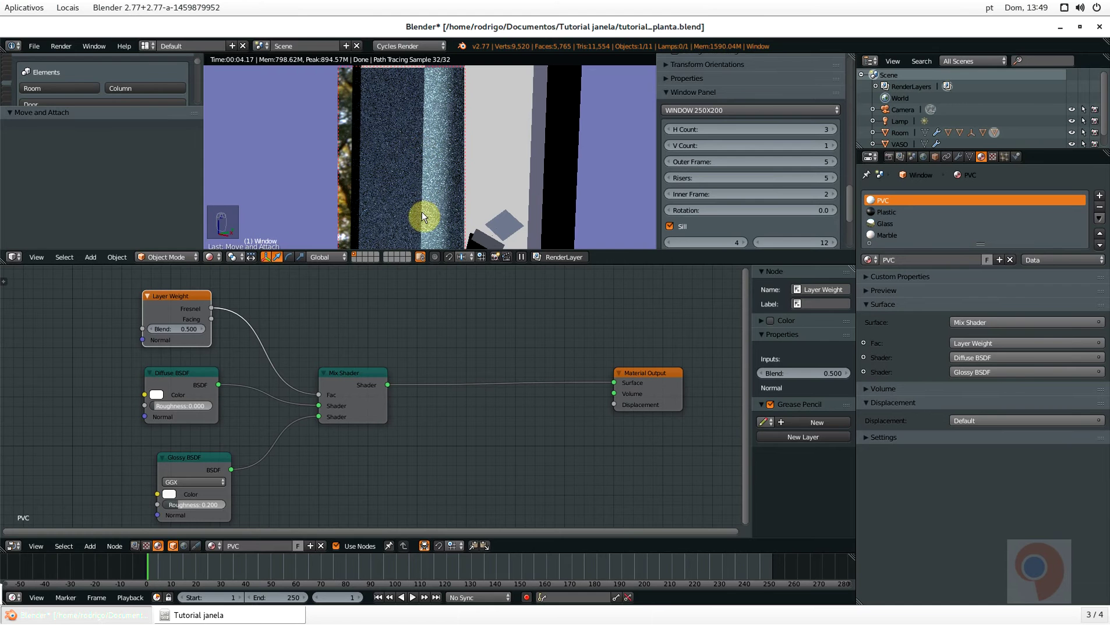
left_click_drag(208, 461, 188, 457)
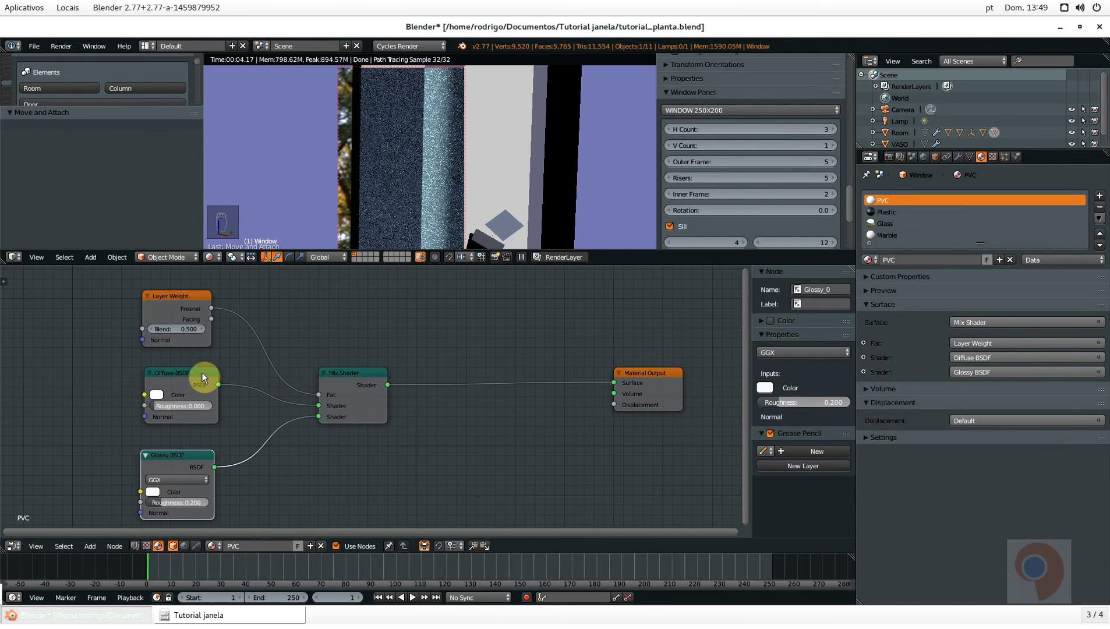
key("ctrl+s")
left_click(420, 164)
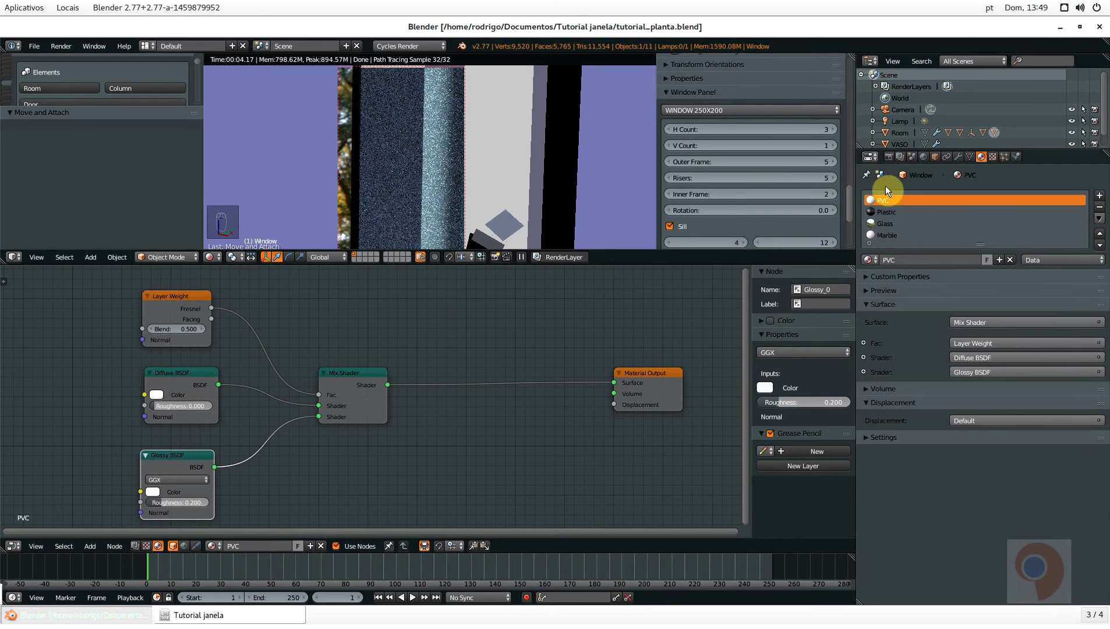
In the window's Marble material, move the Diffuse BSDF node down above the Glossy BSDF node and open the diffuse colour picker
left_click(896, 237)
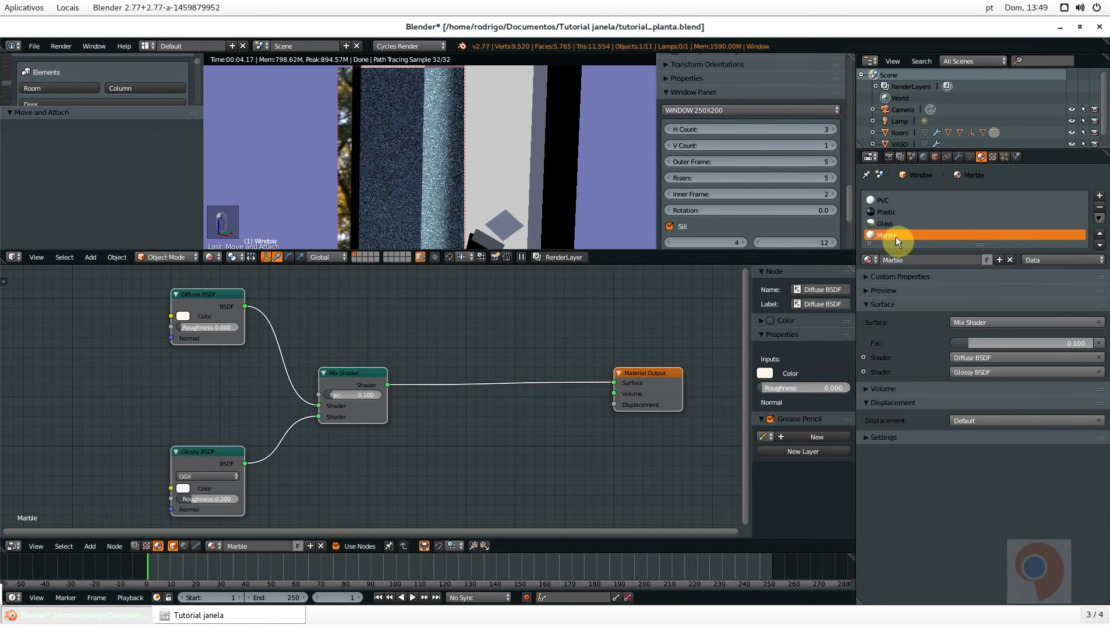
left_click_drag(186, 294, 212, 365)
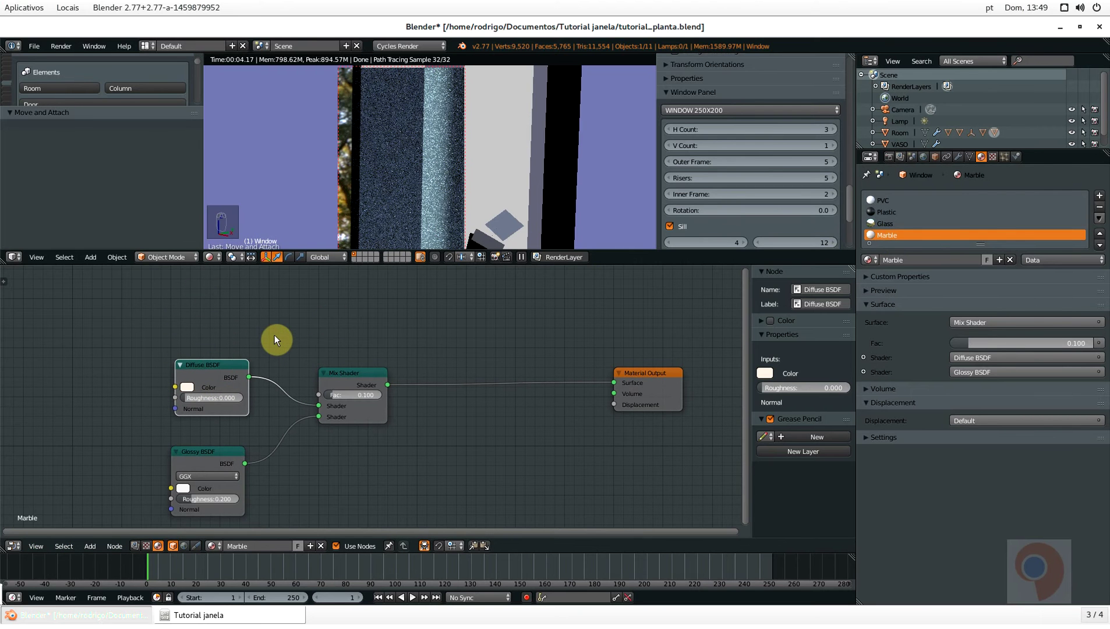
left_click(184, 387)
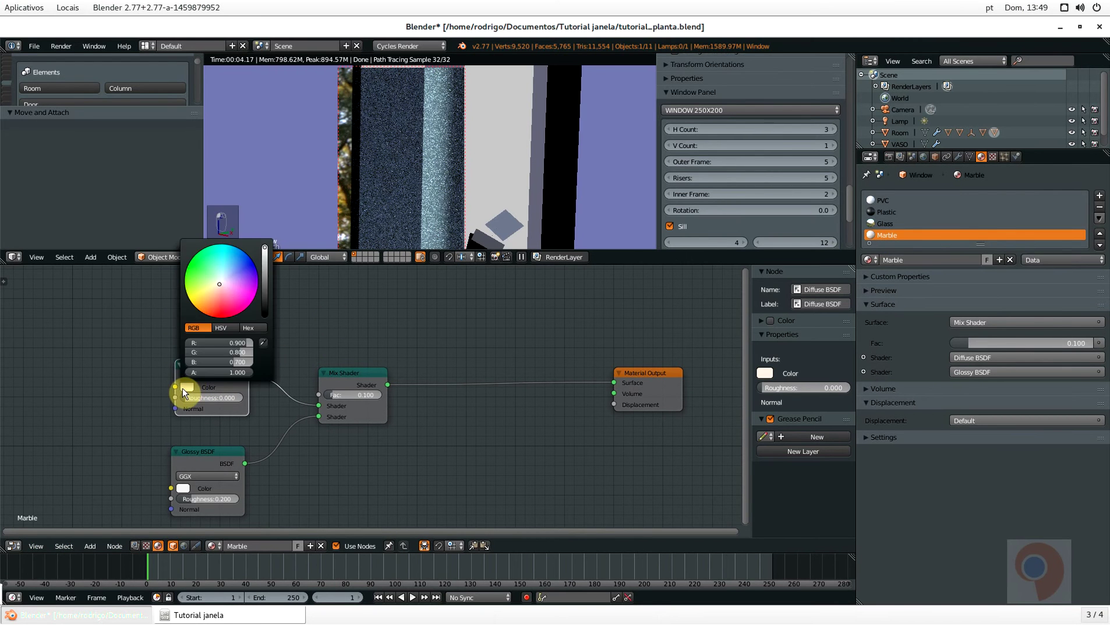
left_click(184, 488)
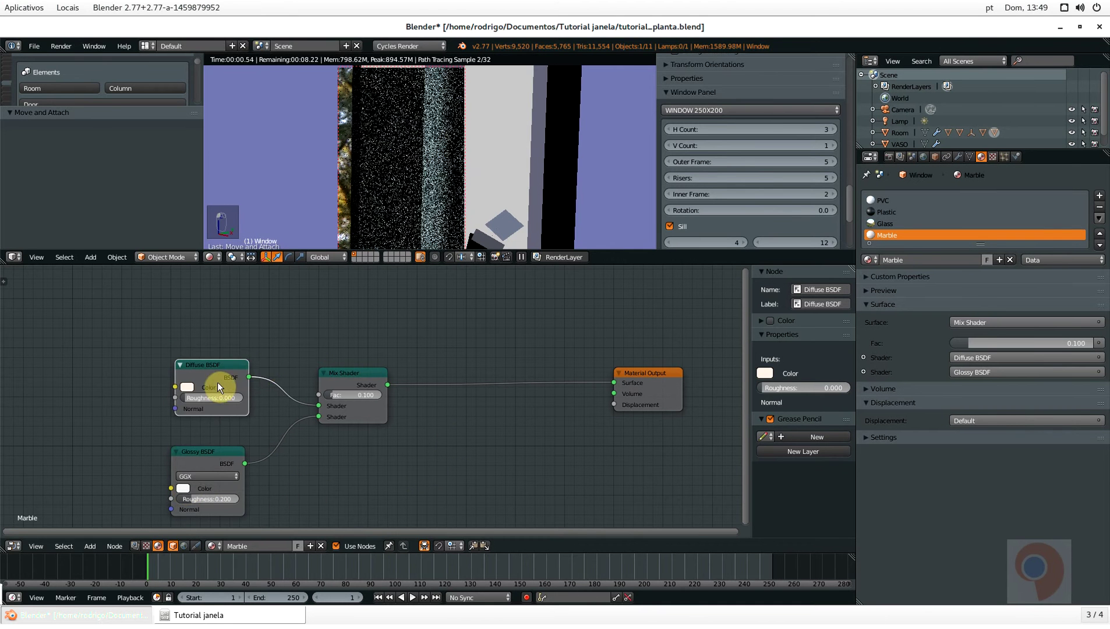
left_click(187, 388)
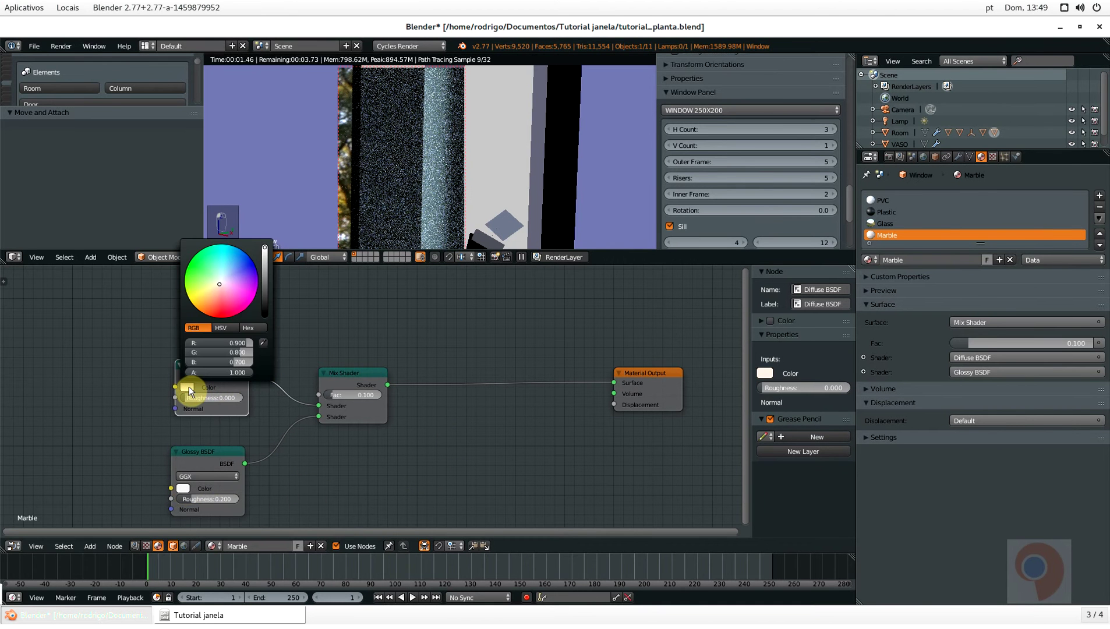
Add a Layer Weight node above the Marble Diffuse BSDF, connect its Fresnel output to the Mix Shader's Fac, and save over the file
key("shift+a")
left_click(334, 340)
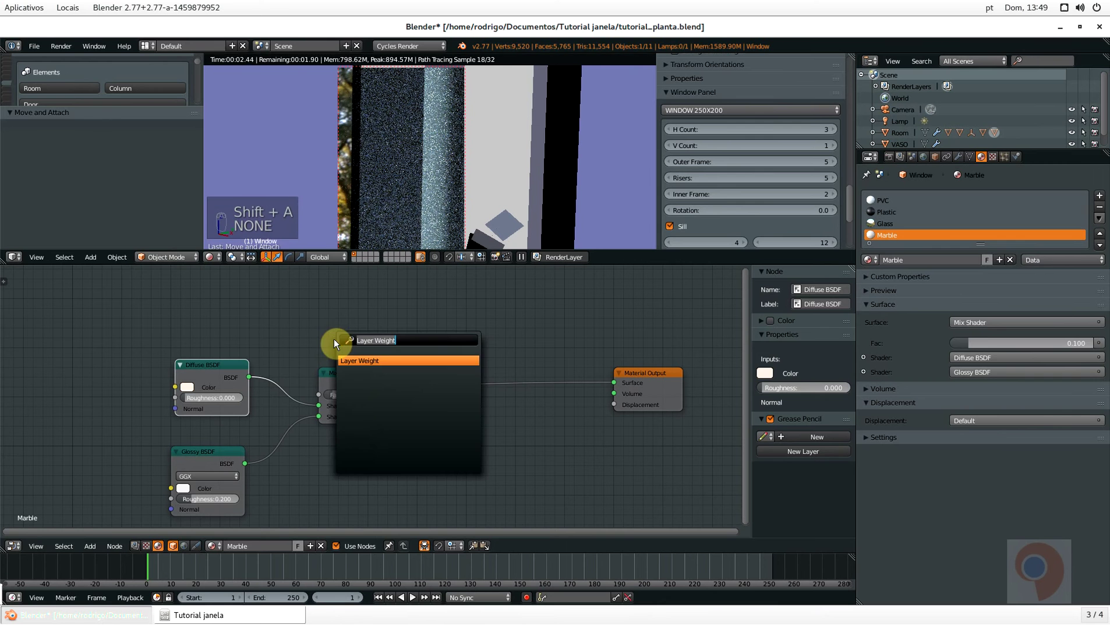
key("Return")
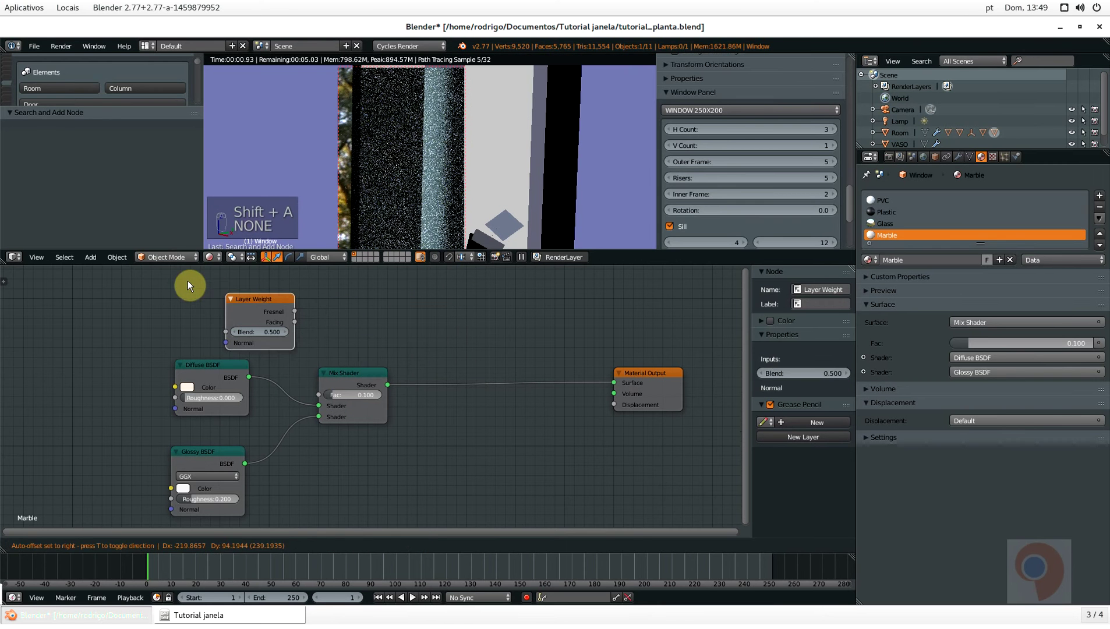
left_click(187, 283)
left_click_drag(248, 299, 319, 395)
key("ctrl+s")
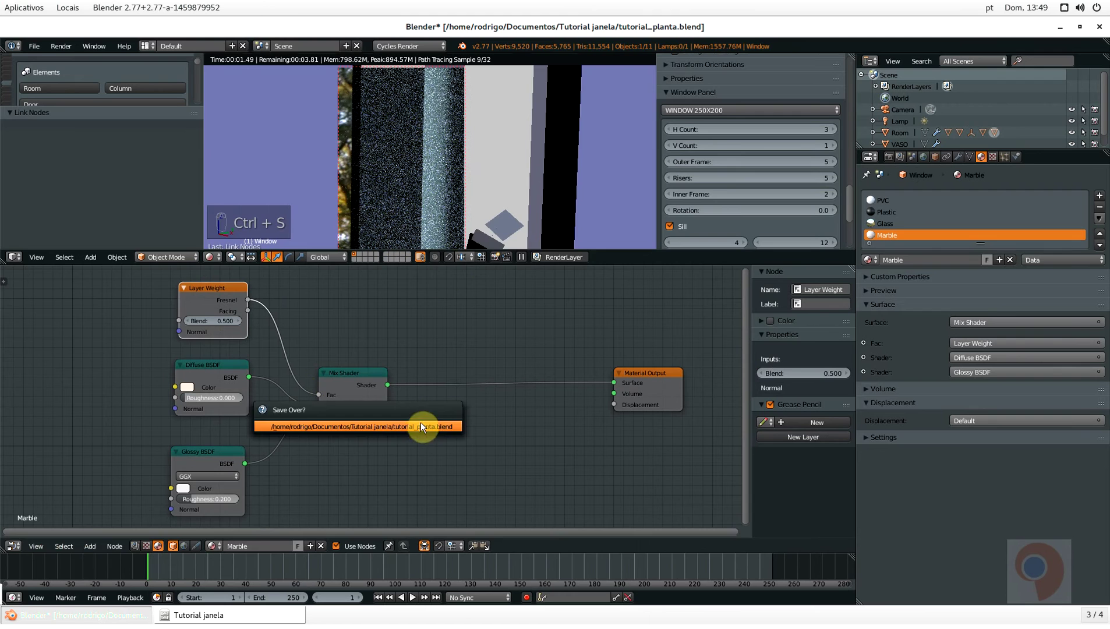
Return to the camera view and set a render border around the windowsill area beside the vase
middle_click_drag(439, 199, 436, 147)
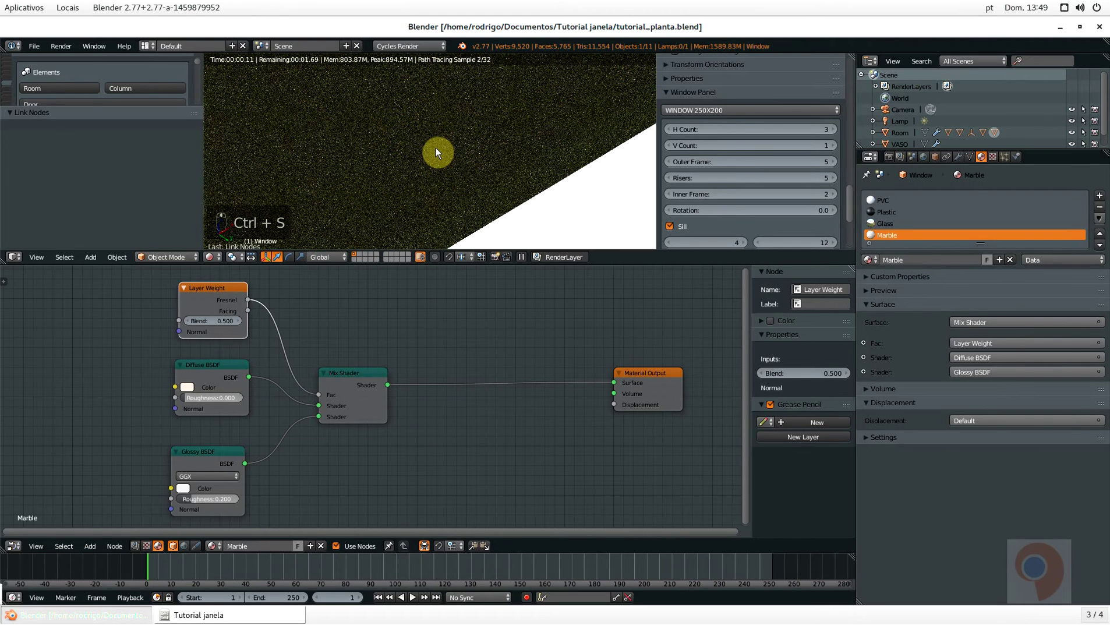
key("KP_0")
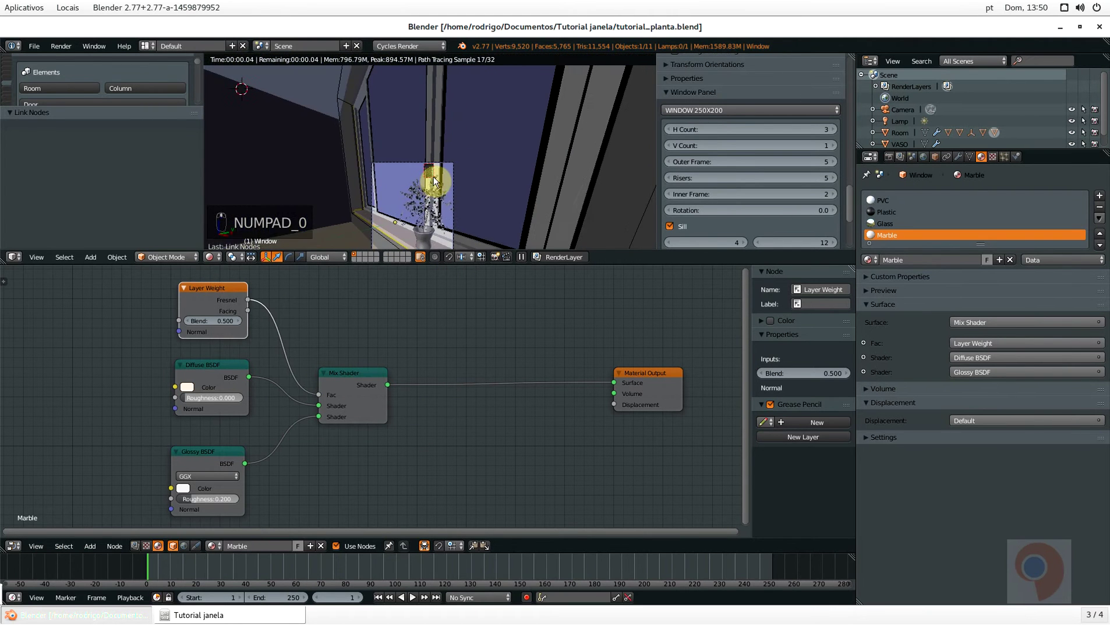
scroll(413, 195, "up", 6)
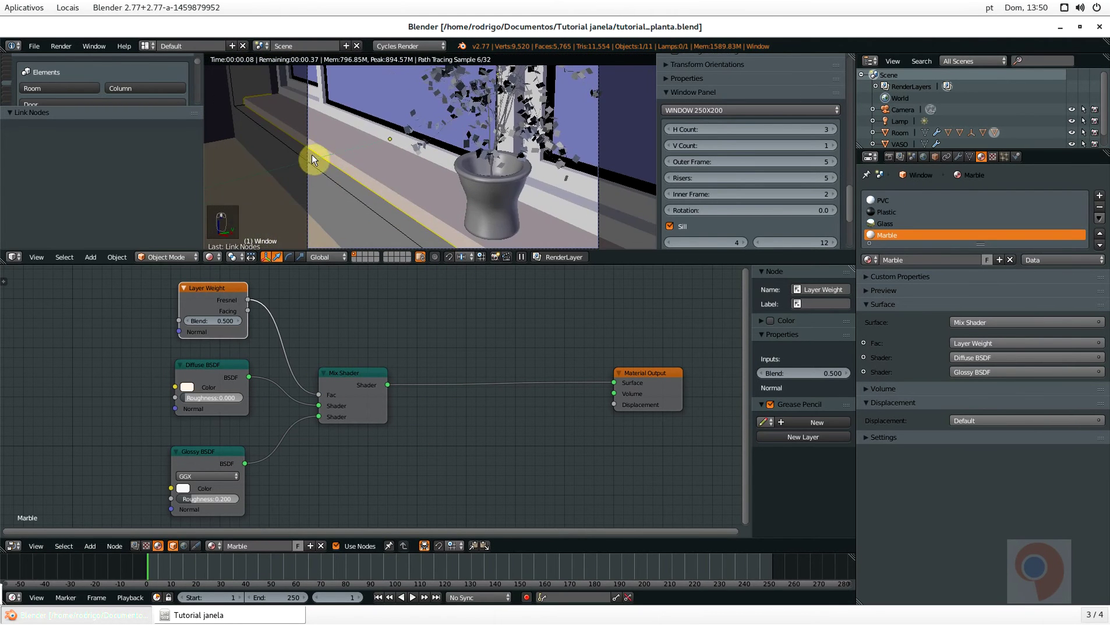
key("shift+b")
left_click_drag(329, 125, 437, 237)
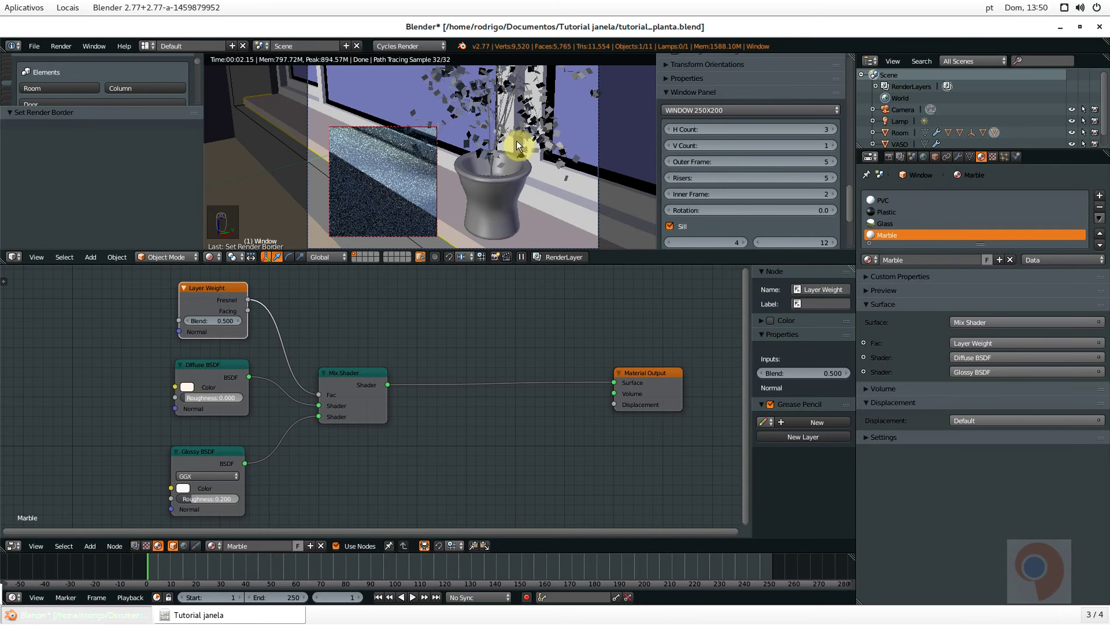
Switch the 3D view from rendered to solid shading and maximize it for a close look at the plant's stems
middle_click_drag(514, 146, 473, 189, "shift")
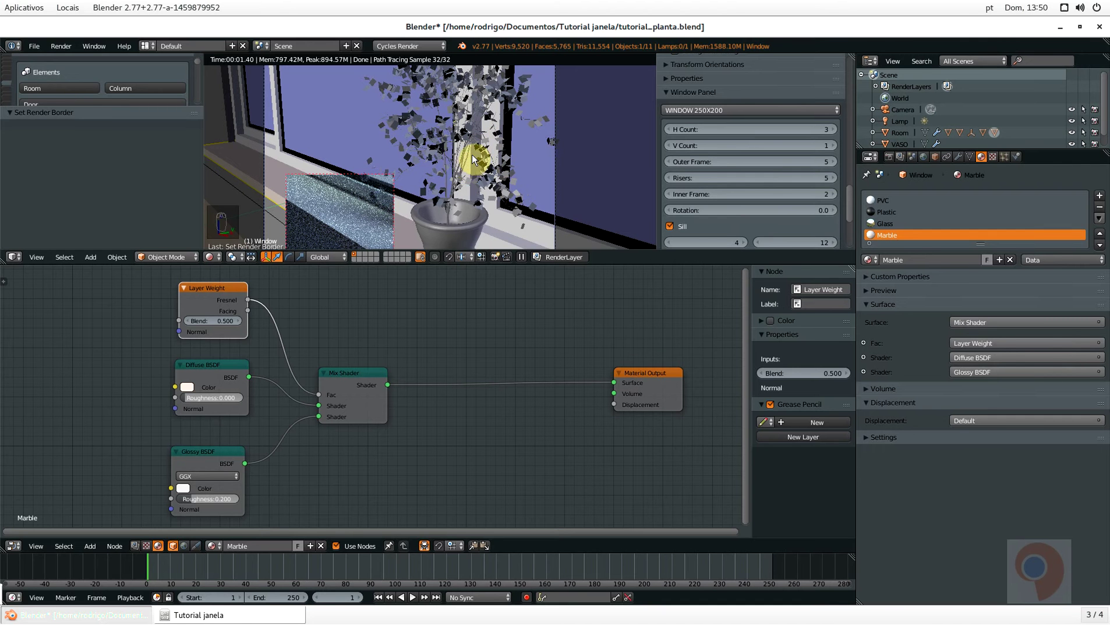
scroll(466, 150, "up", 1)
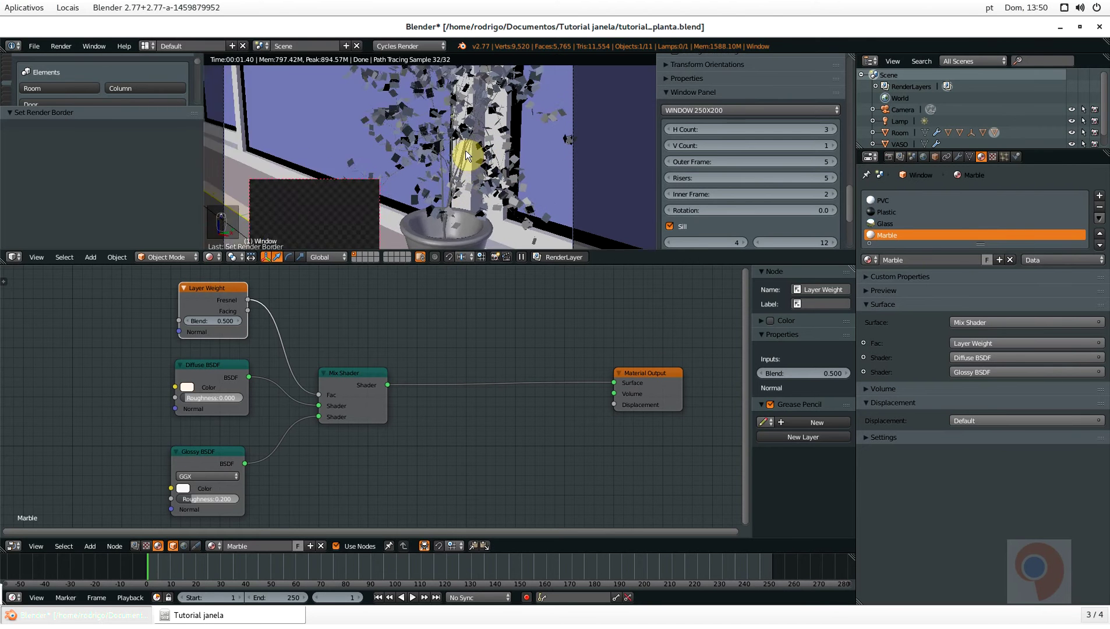
scroll(466, 150, "up", 4)
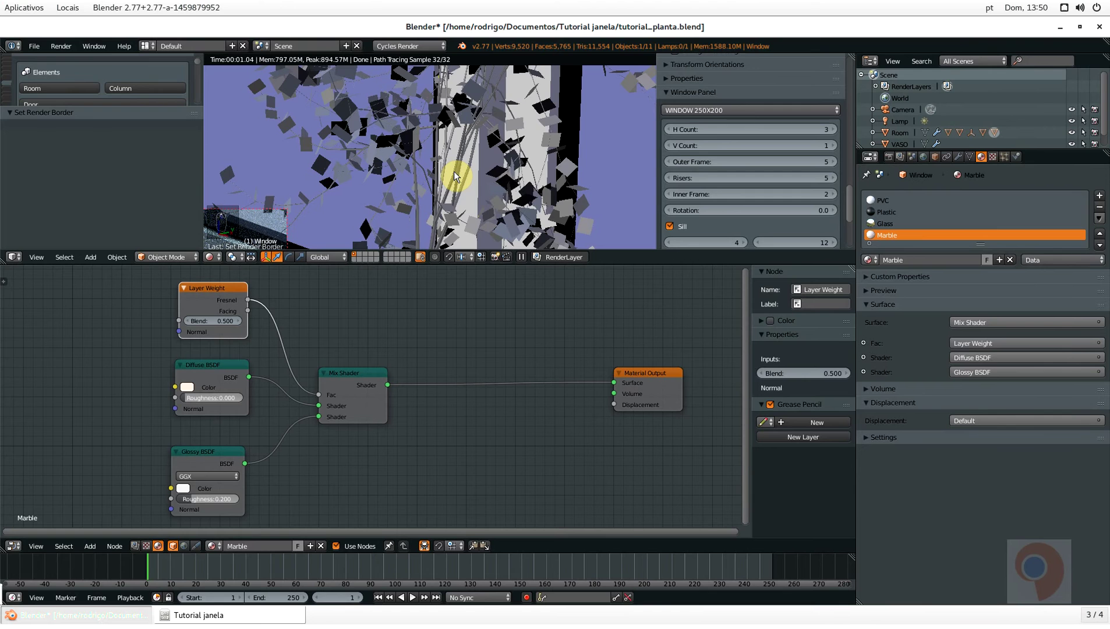
key("shift+z")
key("shift+space")
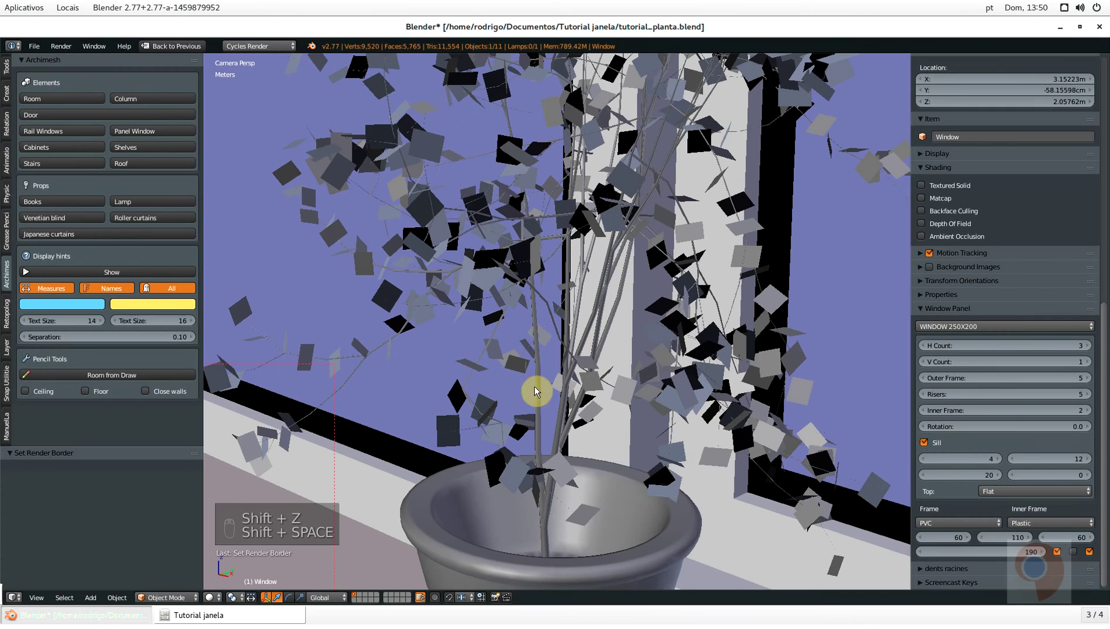
scroll(620, 190, "down", 4)
scroll(527, 250, "up", 3)
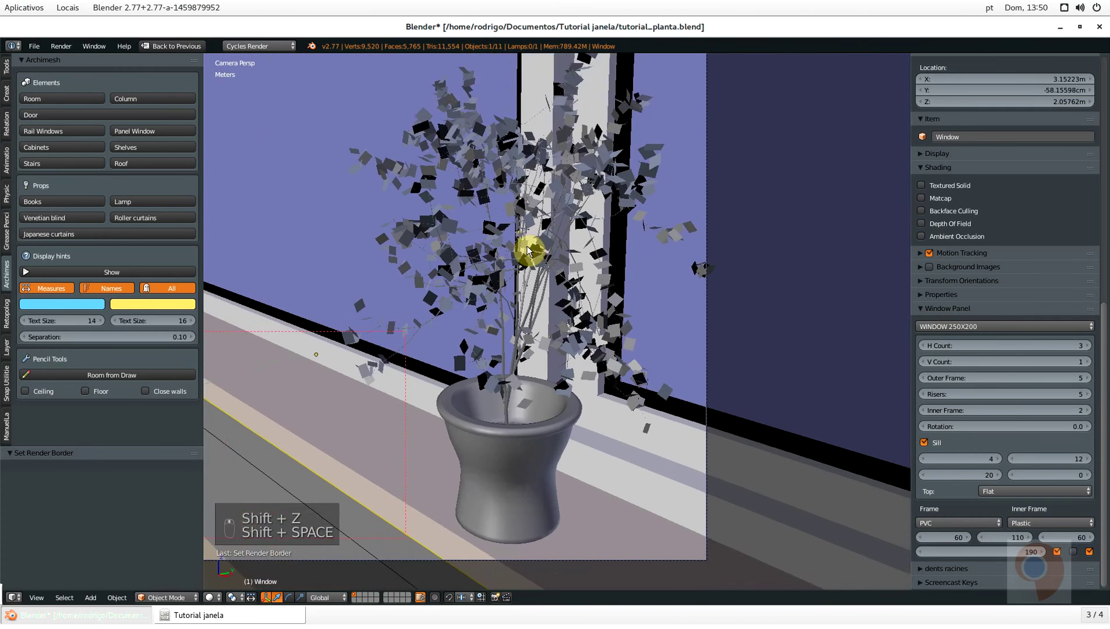
scroll(523, 251, "up", 3)
middle_click_drag(544, 401, 612, 309, "shift")
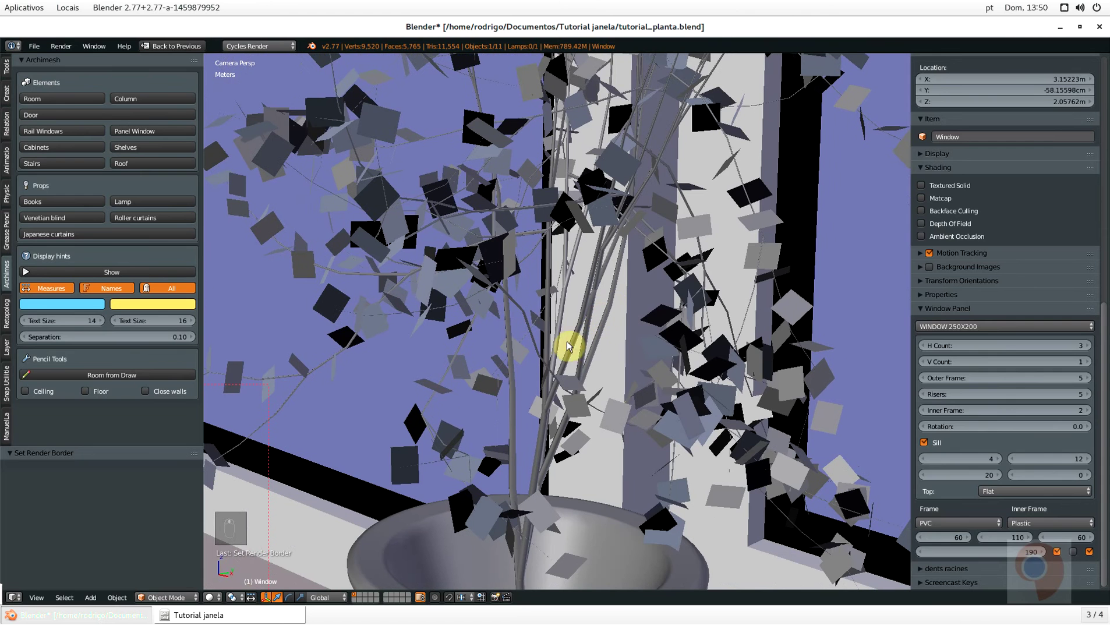
Select the tree object, restore the multi-editor layout with its curve data settings open, and make the 3D view taller
right_click(510, 385)
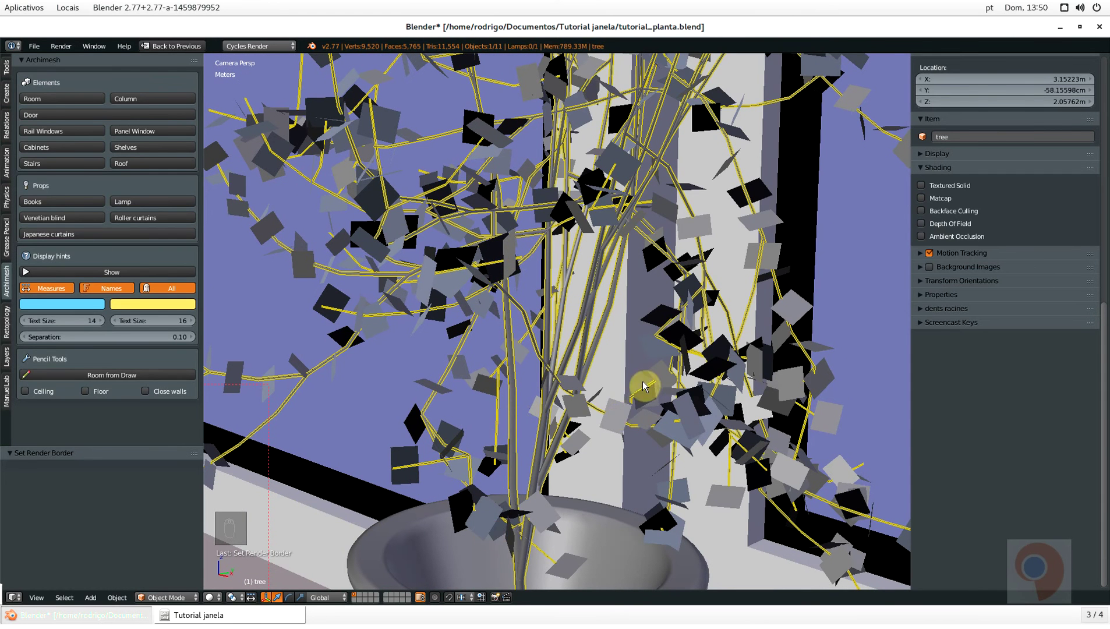
key("shift+space")
left_click(969, 157)
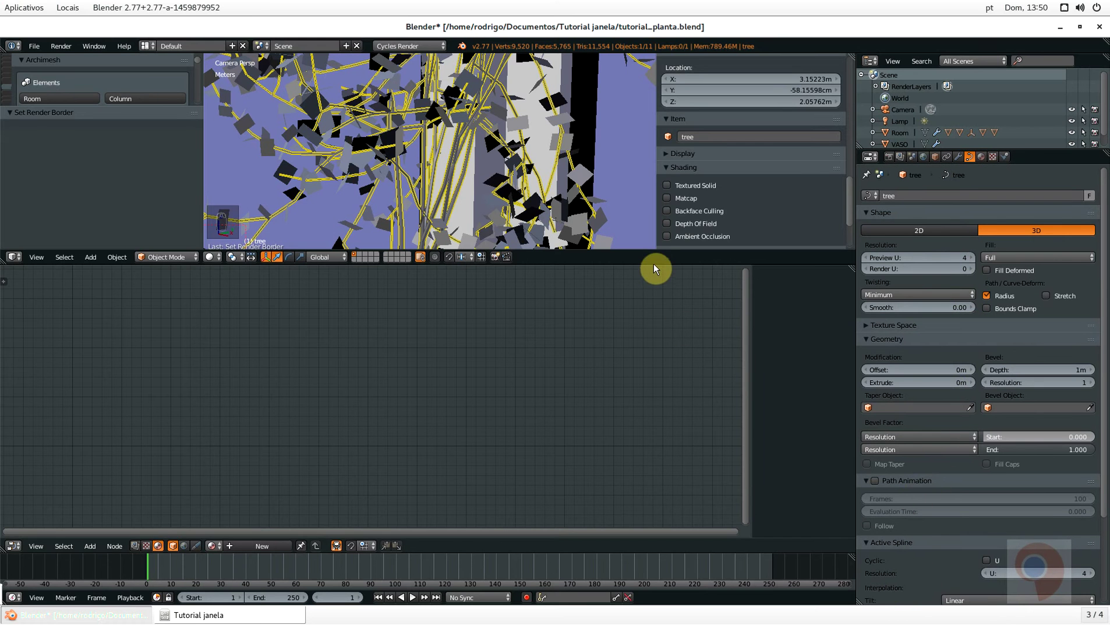
left_click_drag(653, 263, 641, 376)
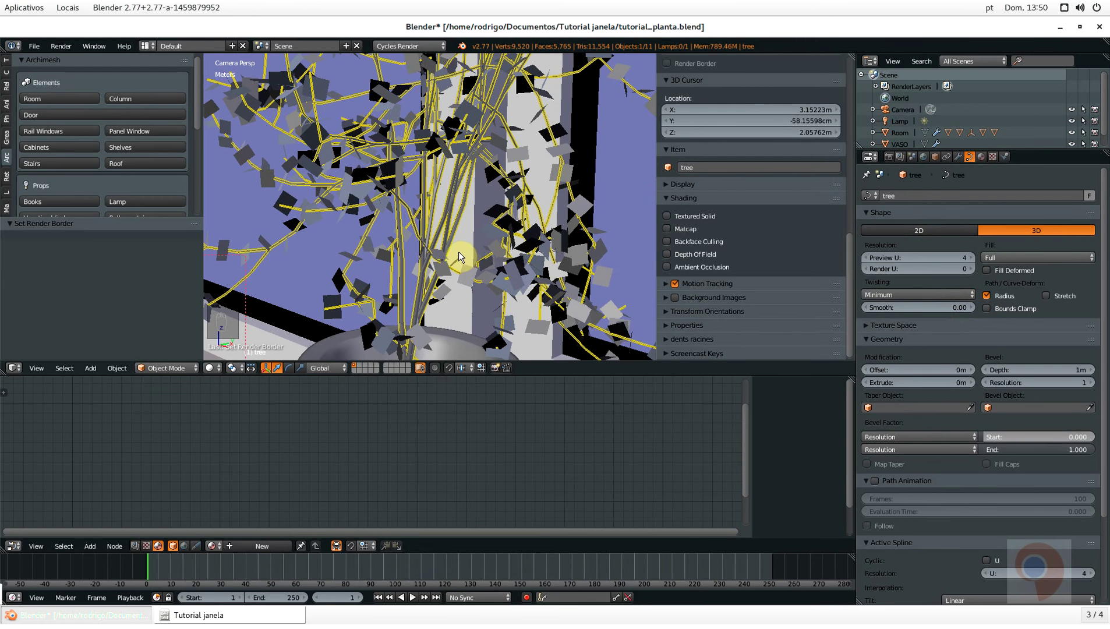
Try moving a control point on a tree stem in Edit Mode, undo the move and return to Object Mode
key("alt+c")
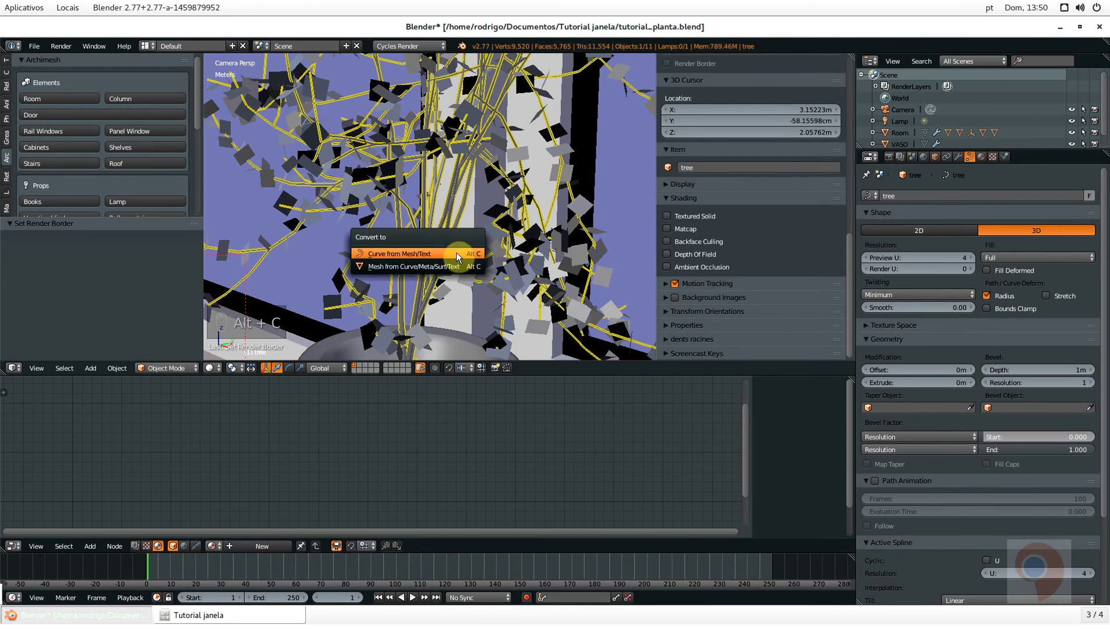
left_click(417, 267)
key("Tab")
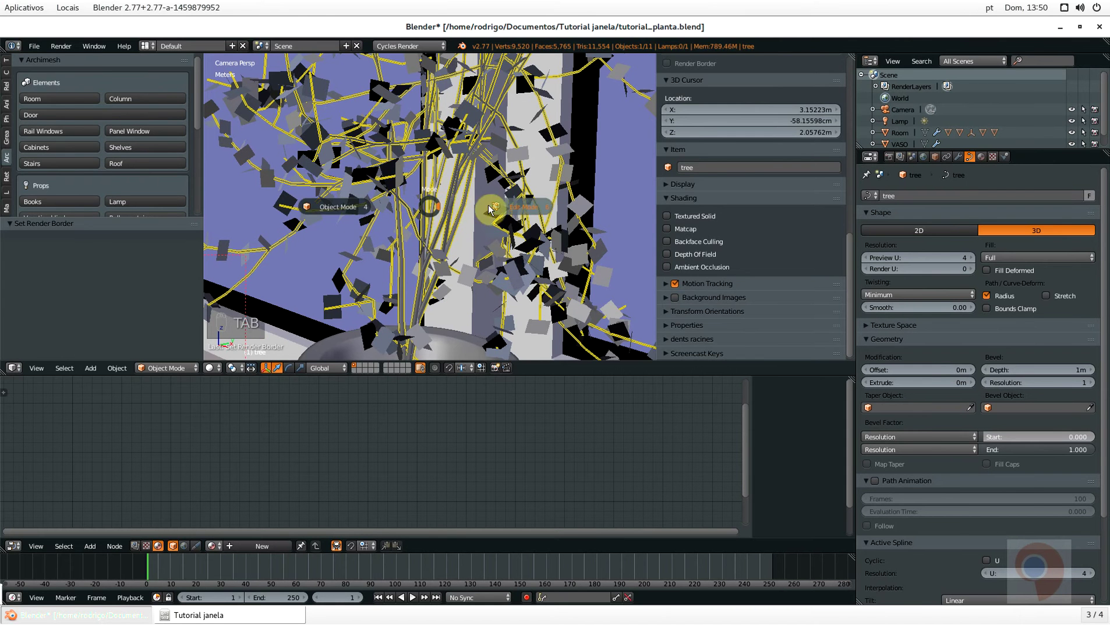
scroll(428, 191, "up", 5)
right_click(458, 194)
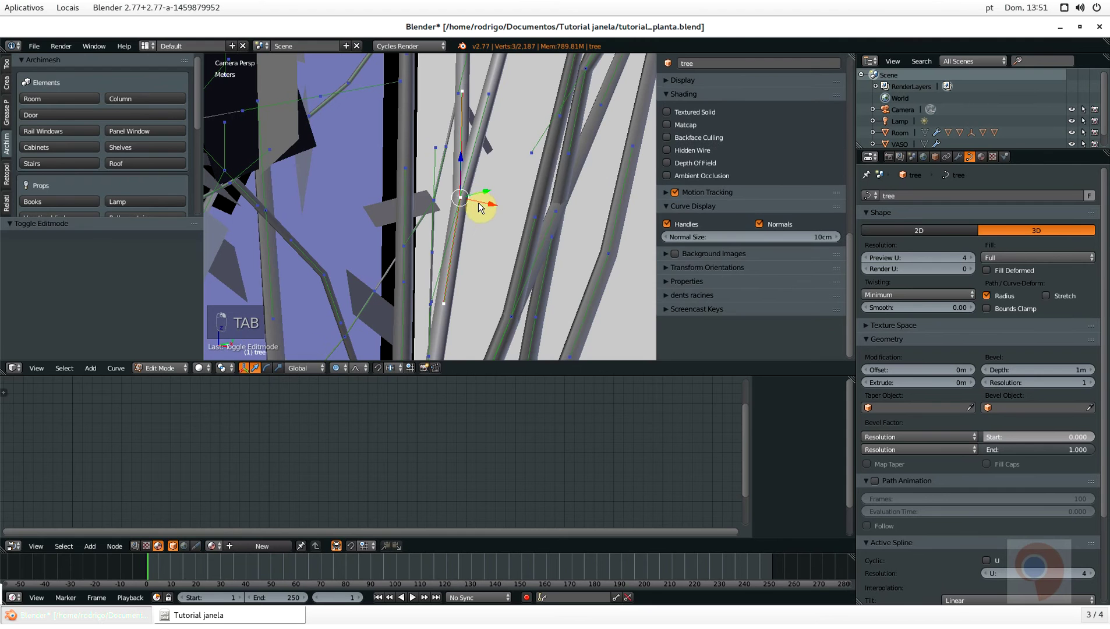
key("g")
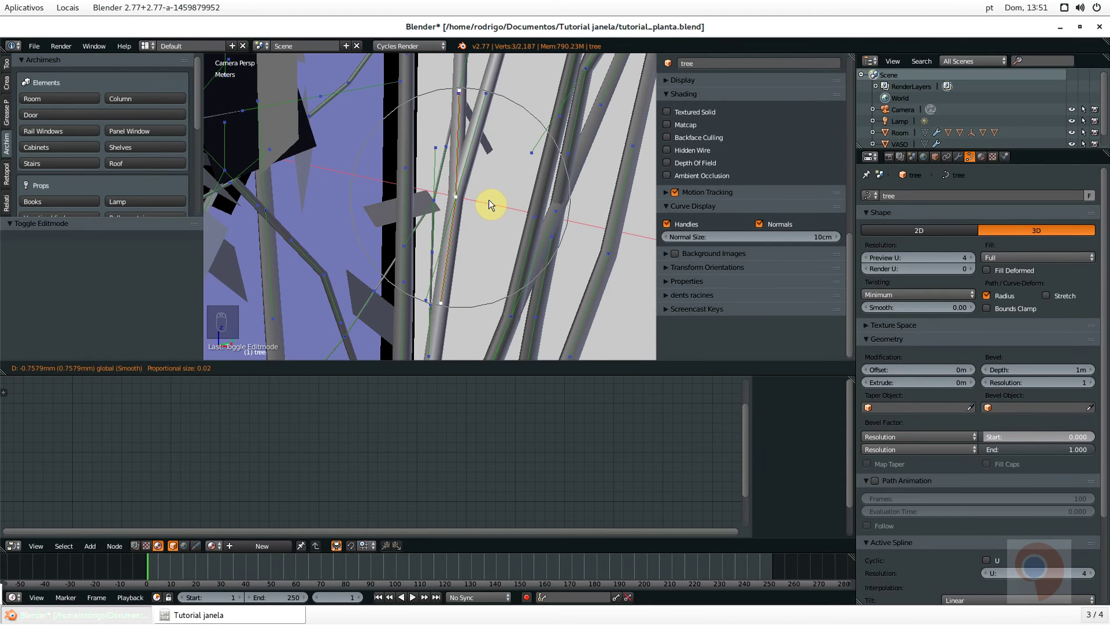
left_click(489, 200)
key("ctrl+z")
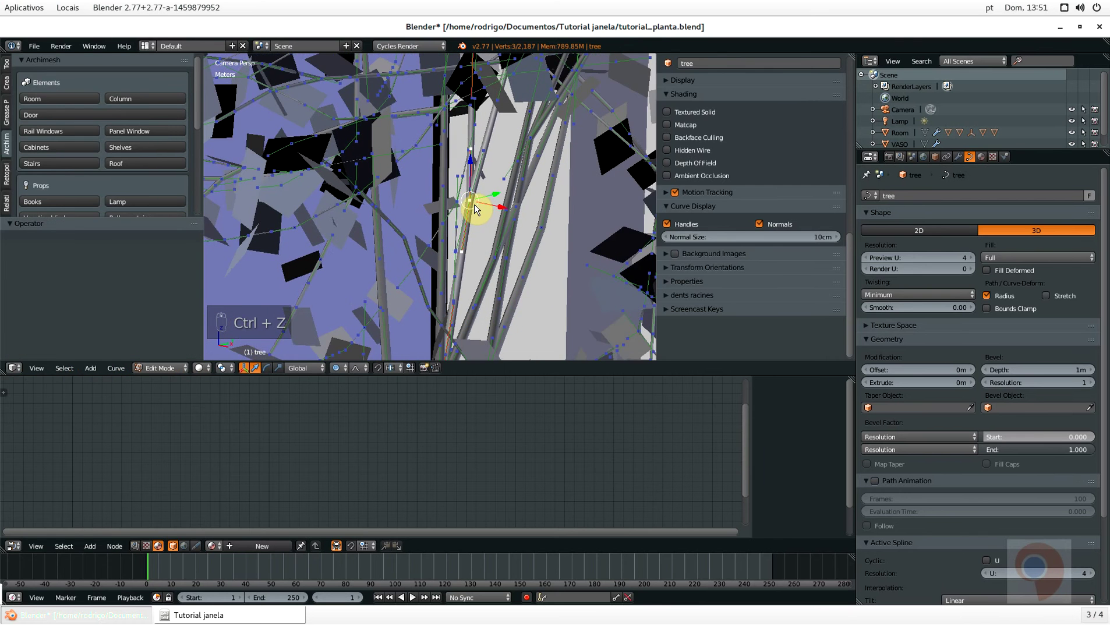
middle_click_drag(441, 167, 504, 230, "shift")
right_click_drag(376, 163, 456, 254)
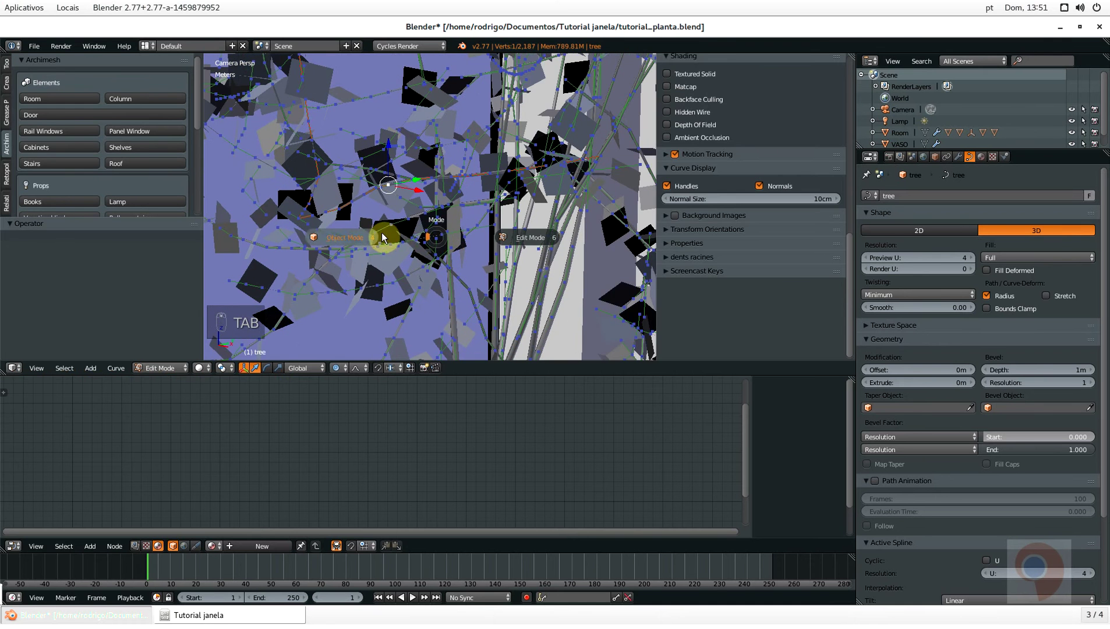
key("Tab")
Convert the tree curve to a mesh with the Mesh from Curve/Meta/Surf/Text option
scroll(460, 256, "up", 2)
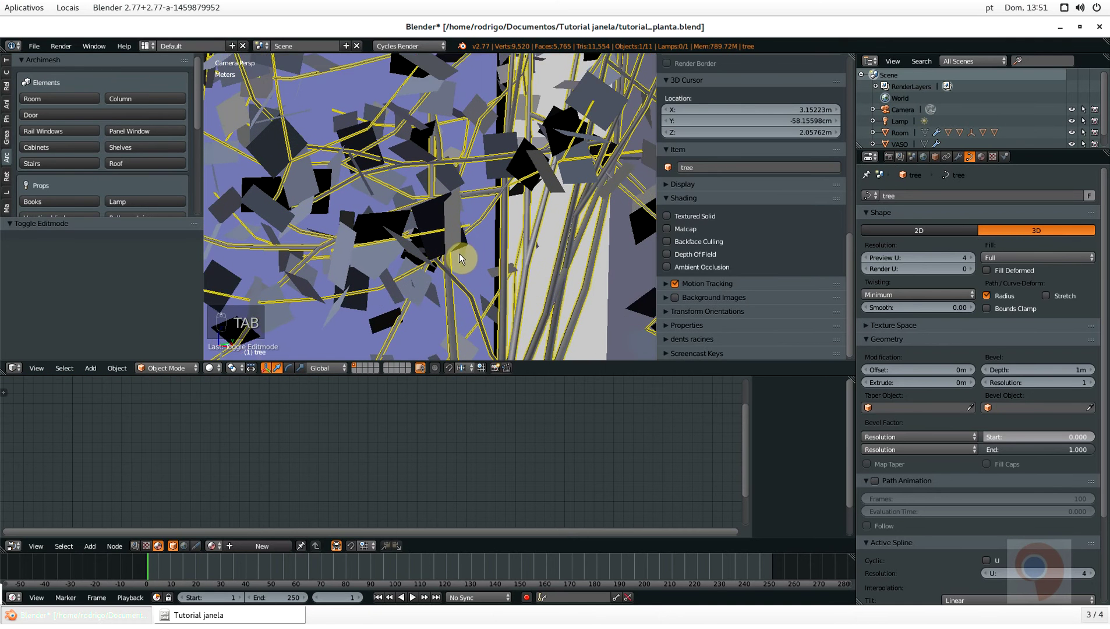
key("alt+c")
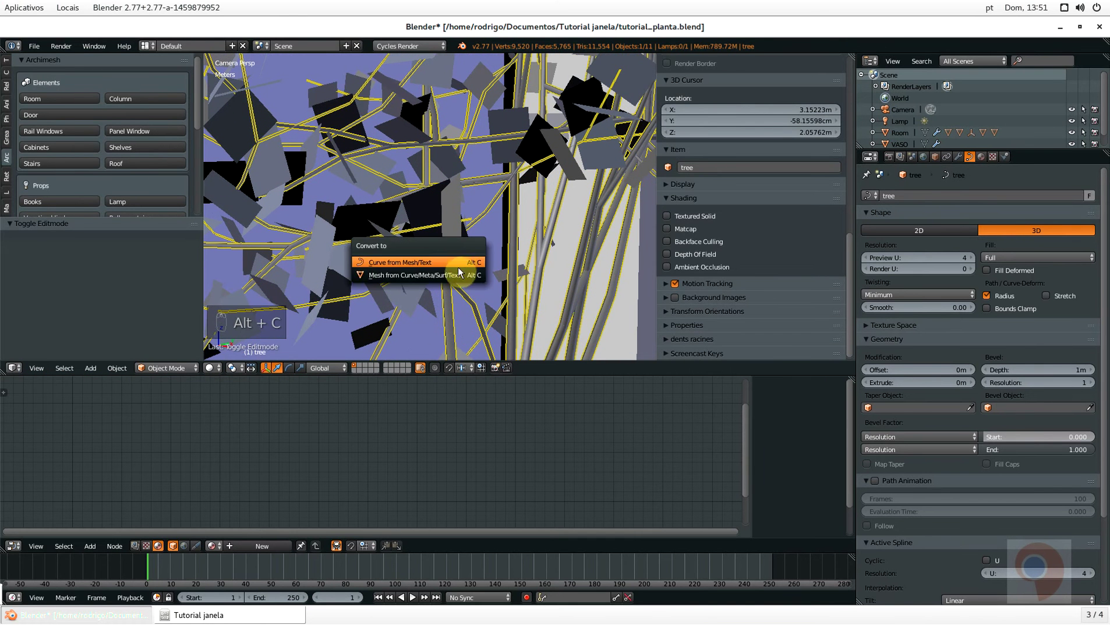
left_click(418, 275)
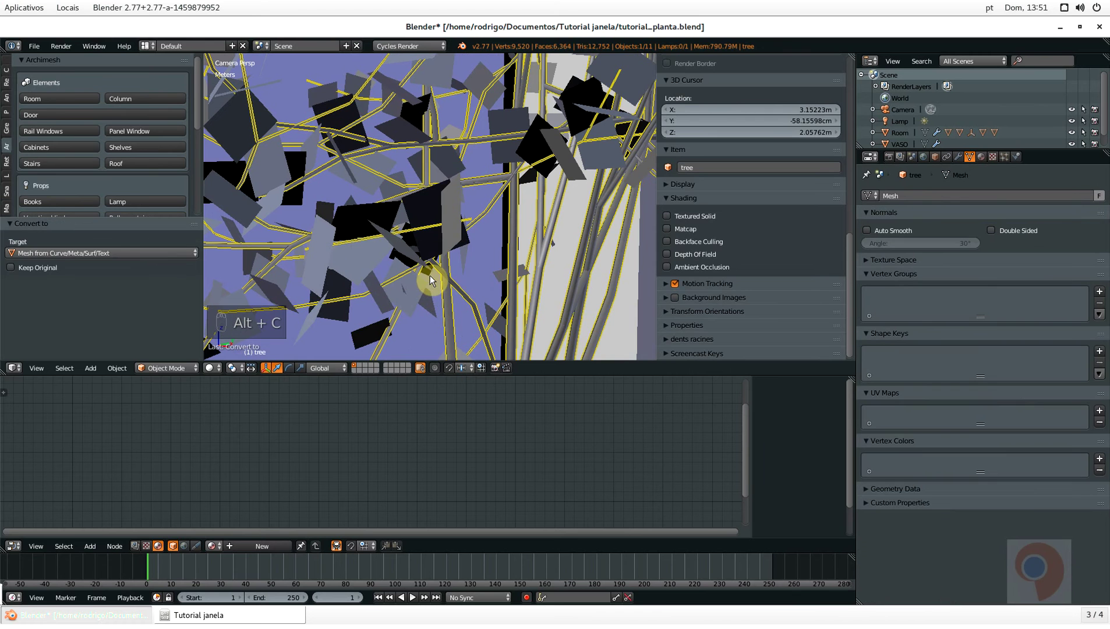
Examine the converted branch geometry of the tree in Edit Mode and return to Object Mode
key("Tab")
left_click(556, 332)
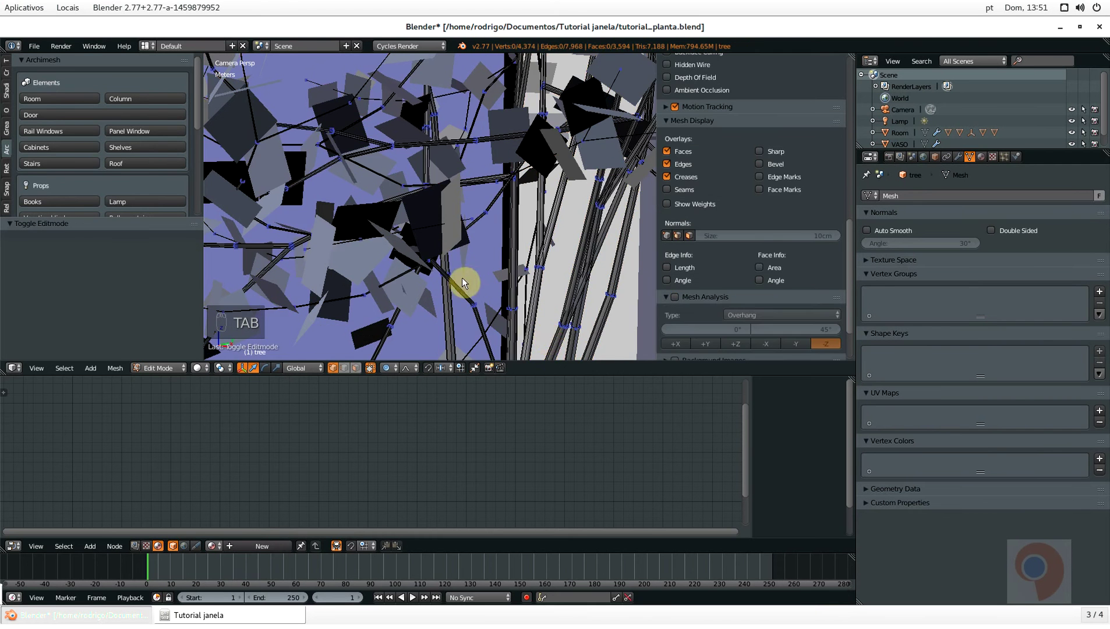
scroll(457, 282, "up", 5)
scroll(453, 305, "down", 5)
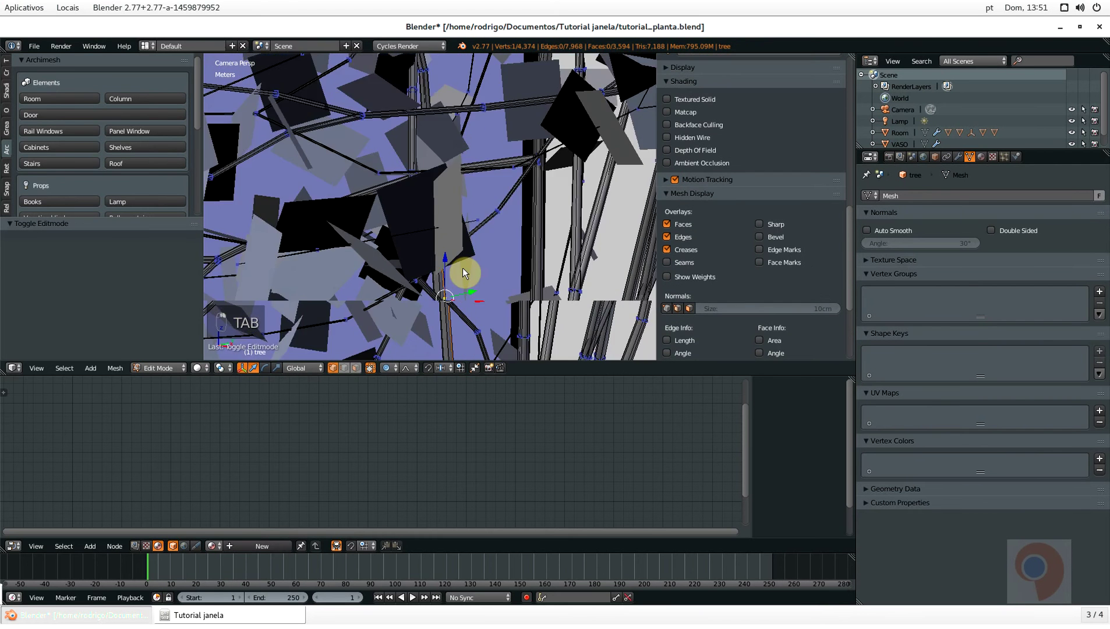
key("Tab")
left_click(385, 273)
Show the material settings of the tree mesh with its lower branches in view
scroll(400, 274, "down", 3)
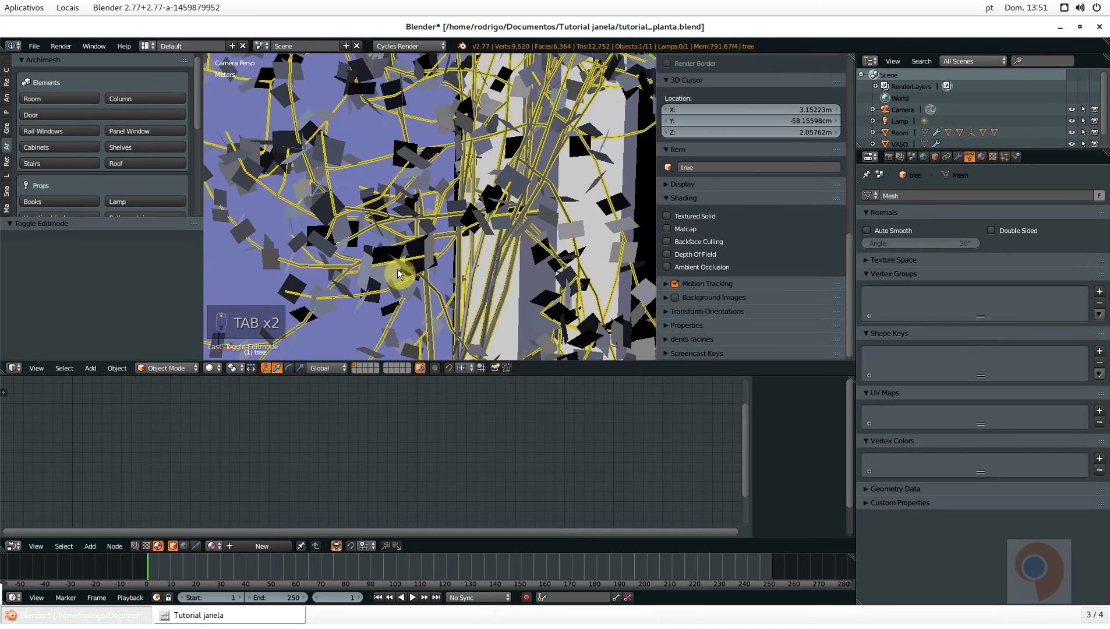
middle_click_drag(449, 283, 457, 204, "shift")
scroll(457, 204, "down", 2)
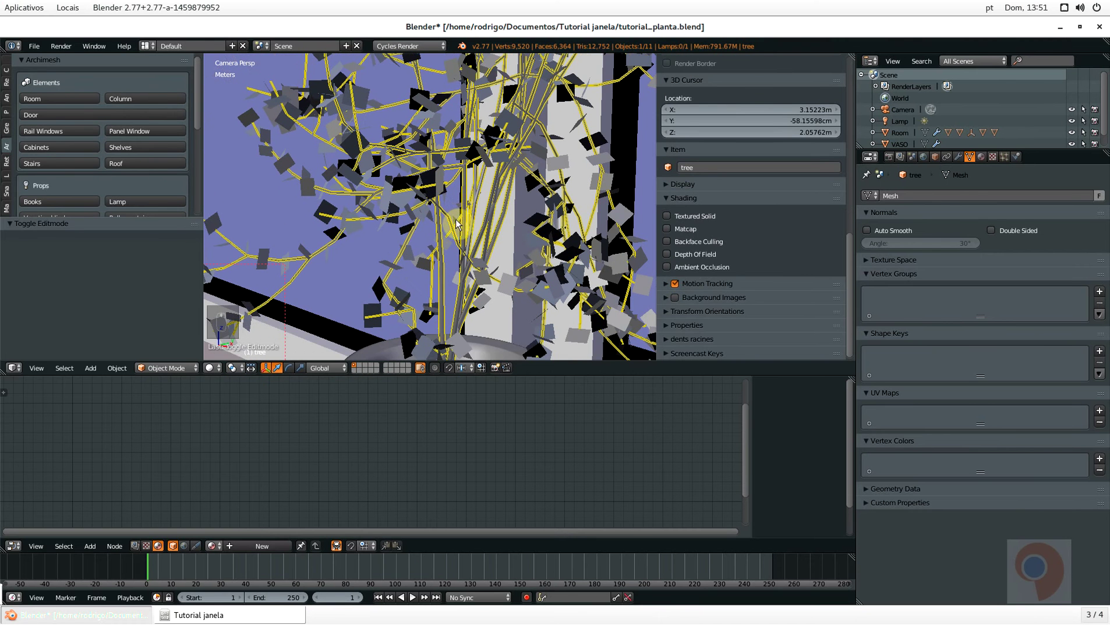
left_click(982, 157)
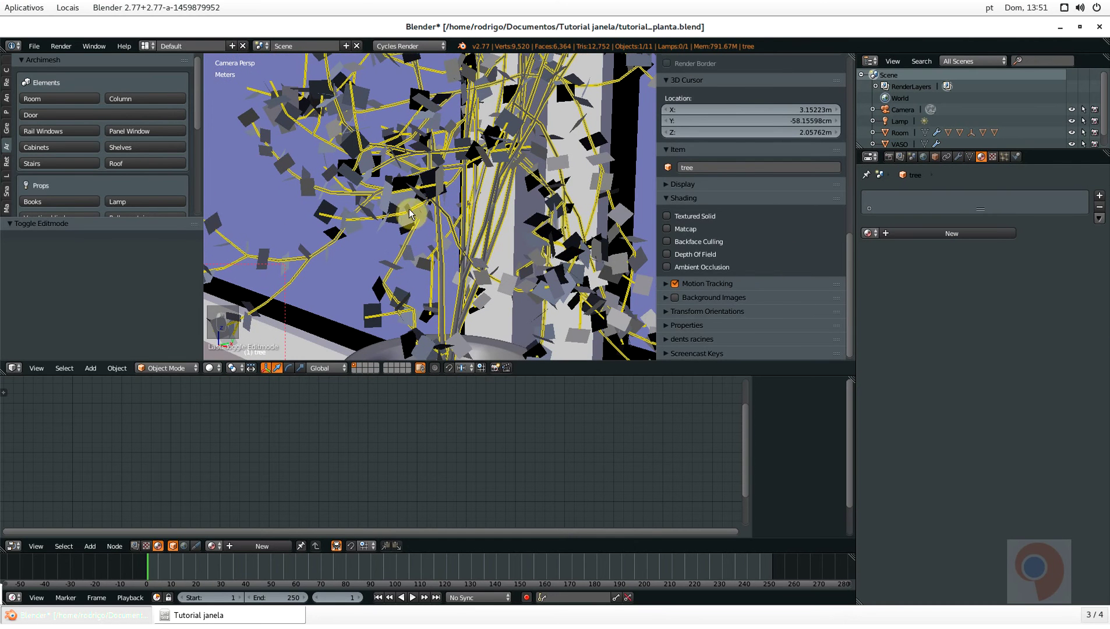
Set a small render border over the lower stems above the pot and switch the 3D view to rendered shading
scroll(433, 306, "down", 4)
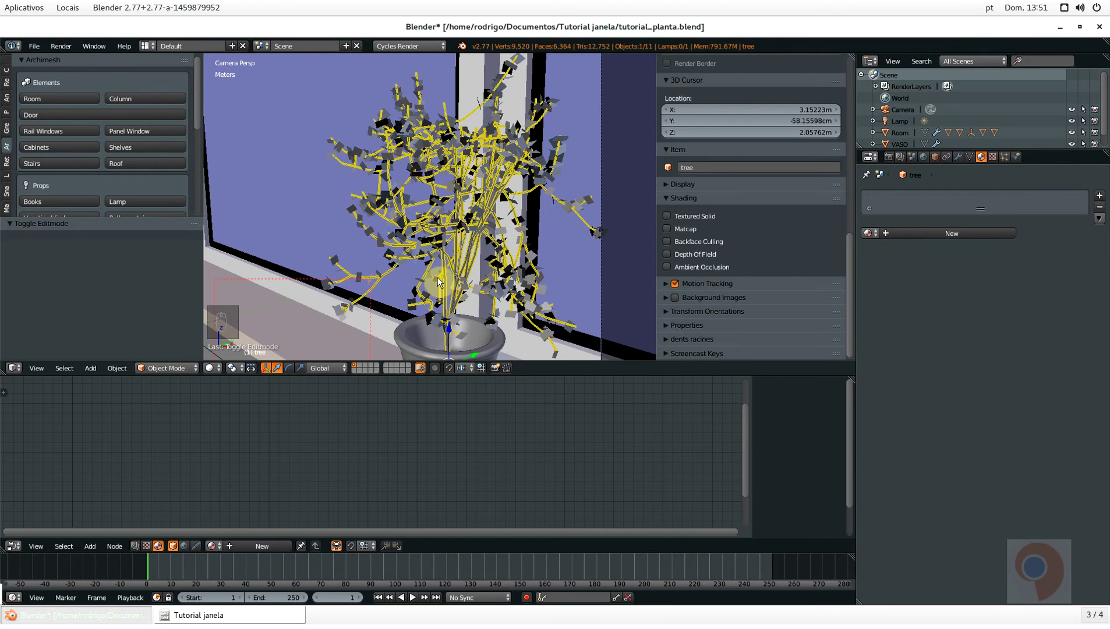
key("shift+b")
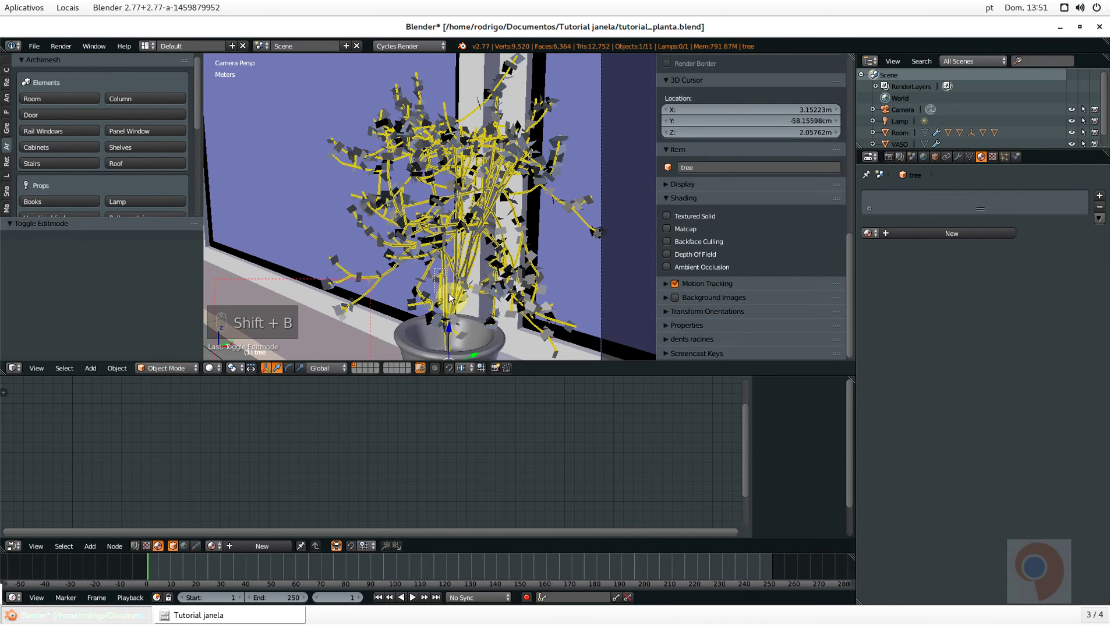
left_click_drag(436, 270, 447, 294)
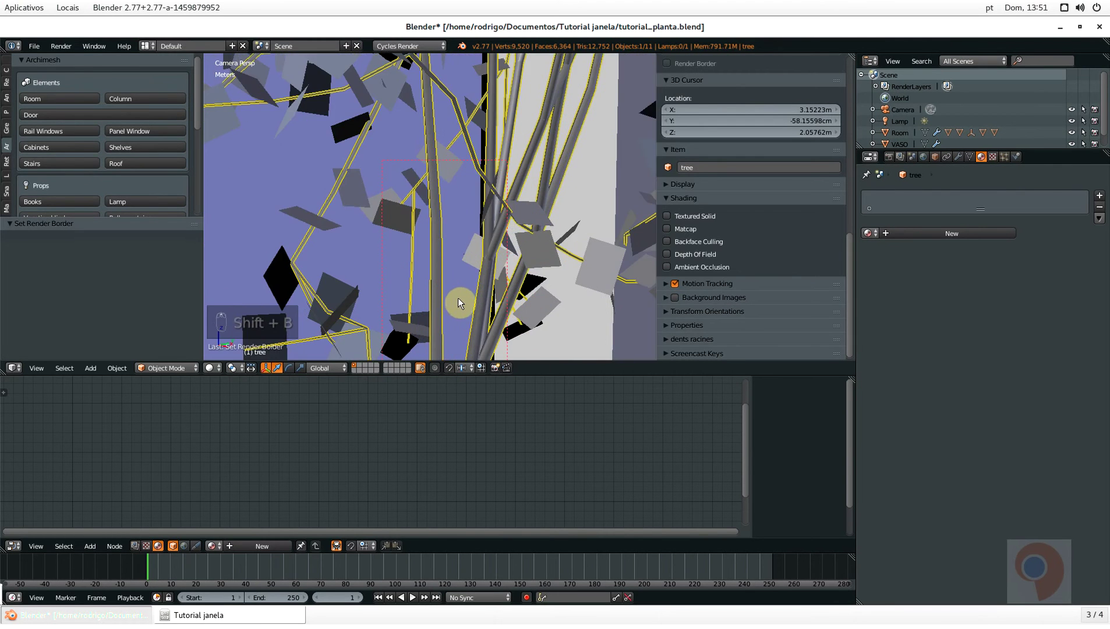
key("shift+z")
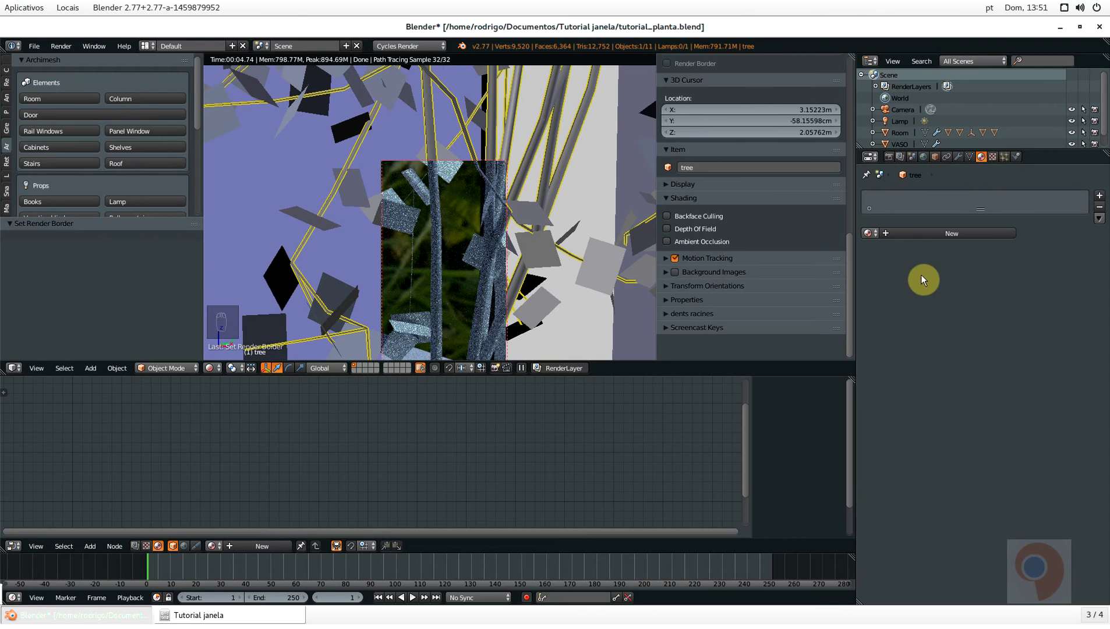
Create a new material for the tree and move its Diffuse BSDF and Material Output nodes farther apart
left_click(968, 233)
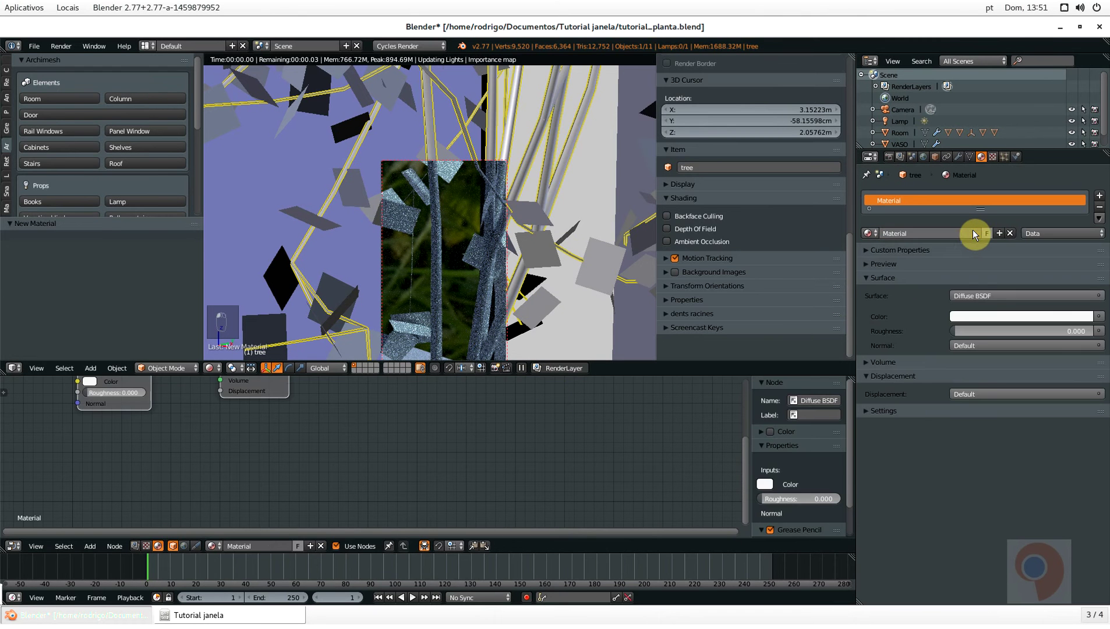
key("Home")
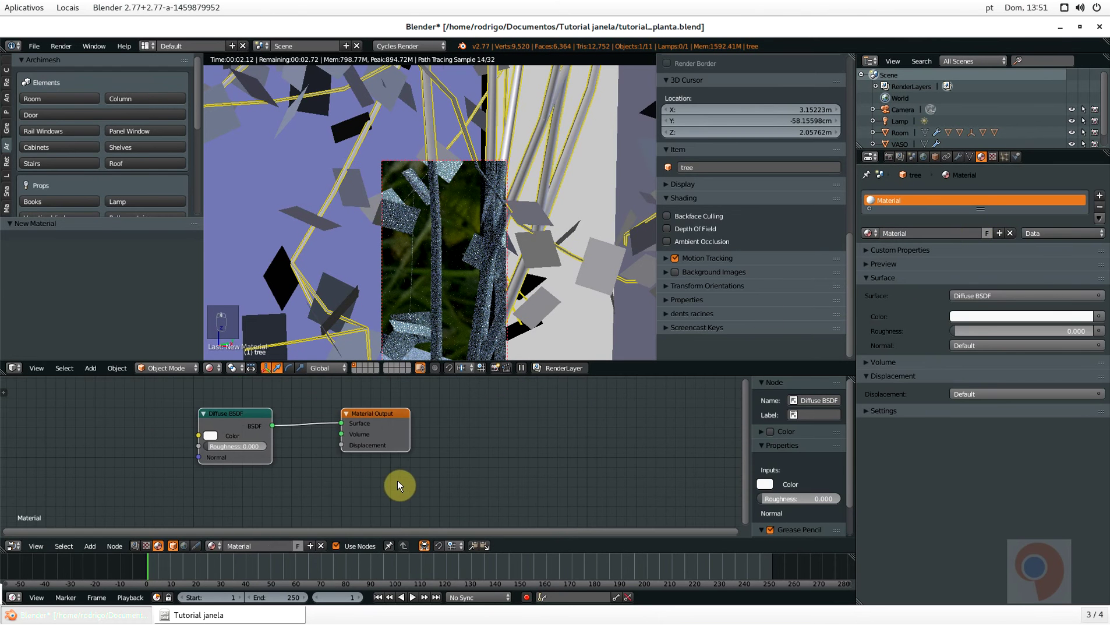
scroll(187, 403, "up", 2)
left_click_drag(367, 448, 525, 416)
left_click_drag(293, 431, 272, 424)
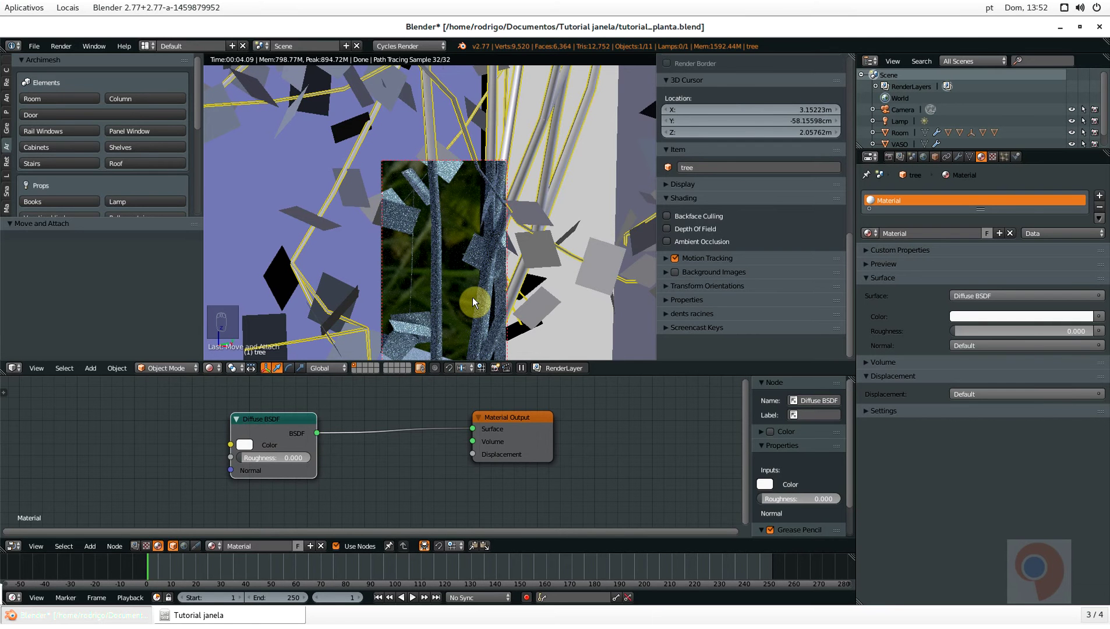
Add a Glossy BSDF node to the tree material below the link from Diffuse BSDF to Material Output
key("shift+a")
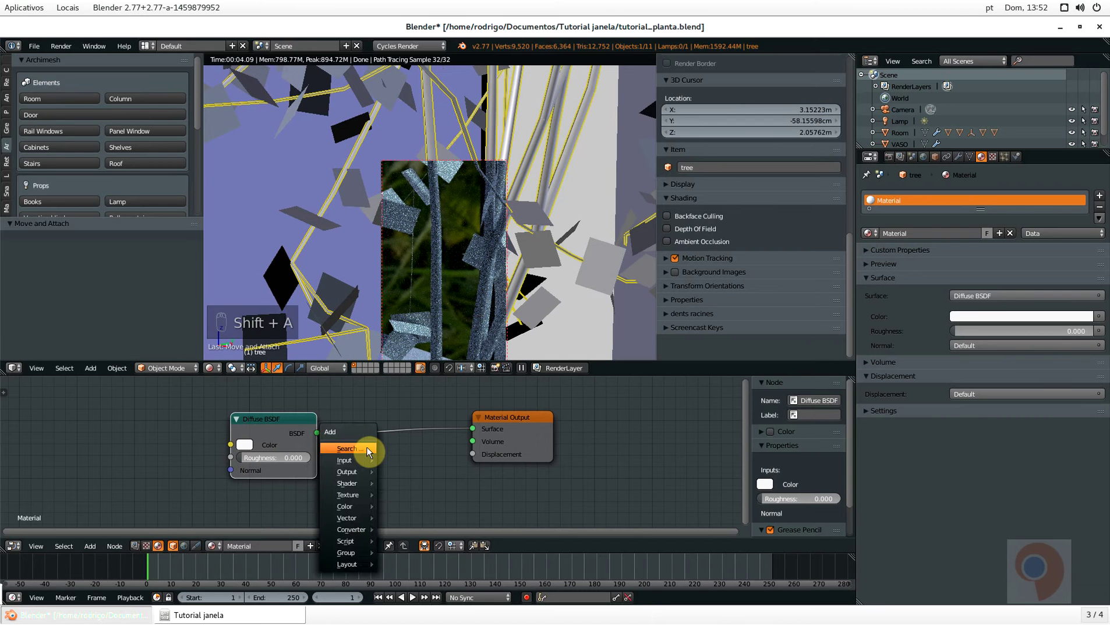
left_click(371, 438)
type("GLOS")
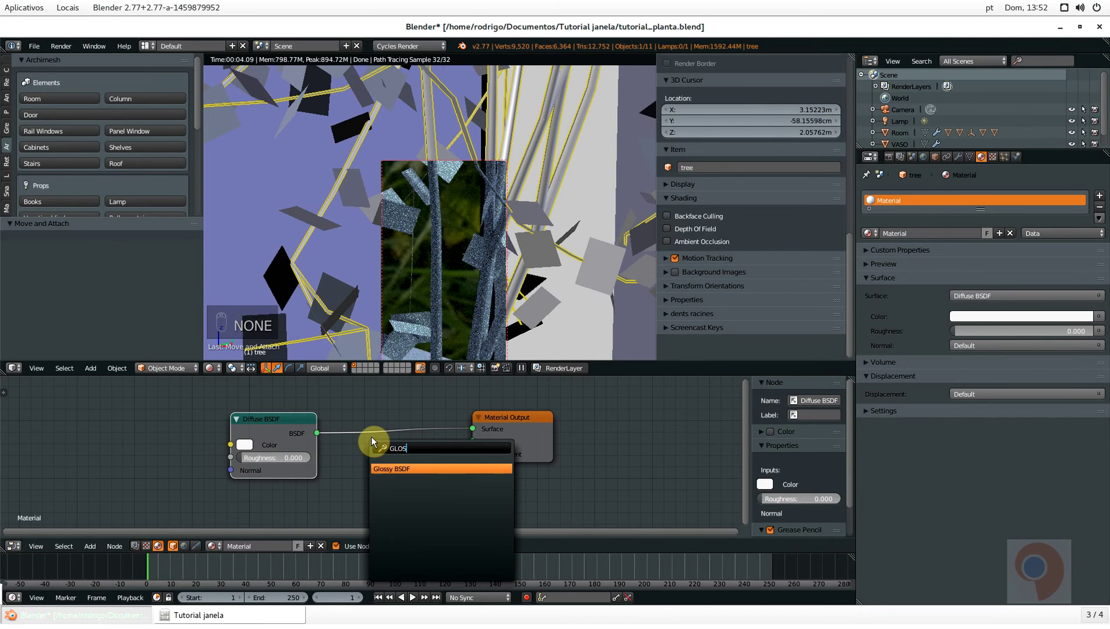
key("Return")
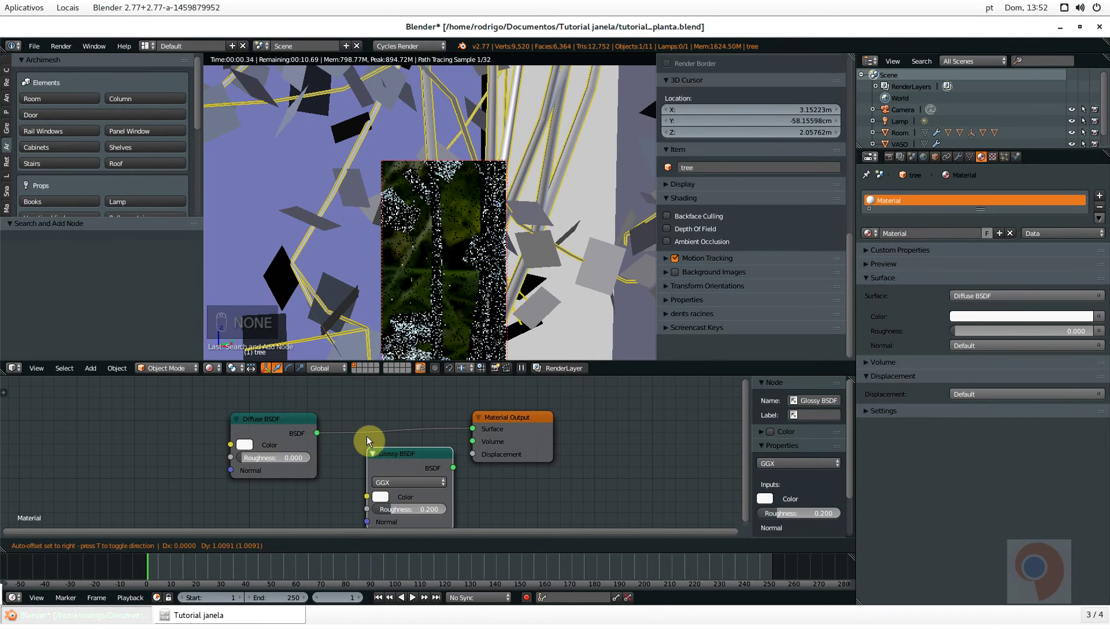
scroll(361, 466, "down", 2)
left_click(387, 476)
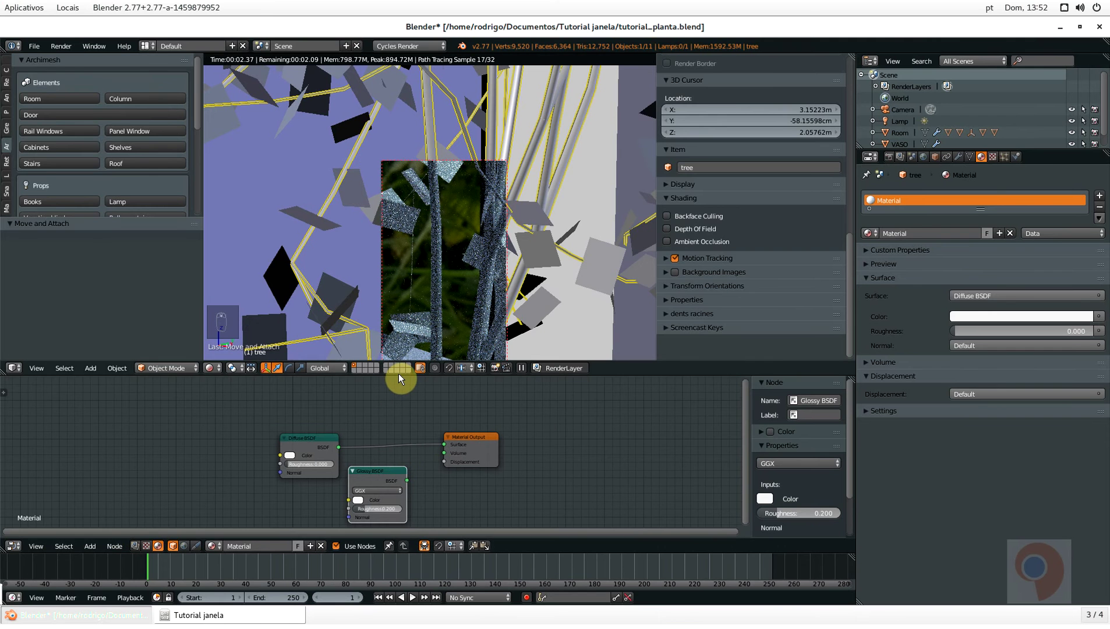
Make the node editor taller and place Glossy BSDF beneath Diffuse BSDF, with more room before Material Output
left_click_drag(397, 374, 415, 331)
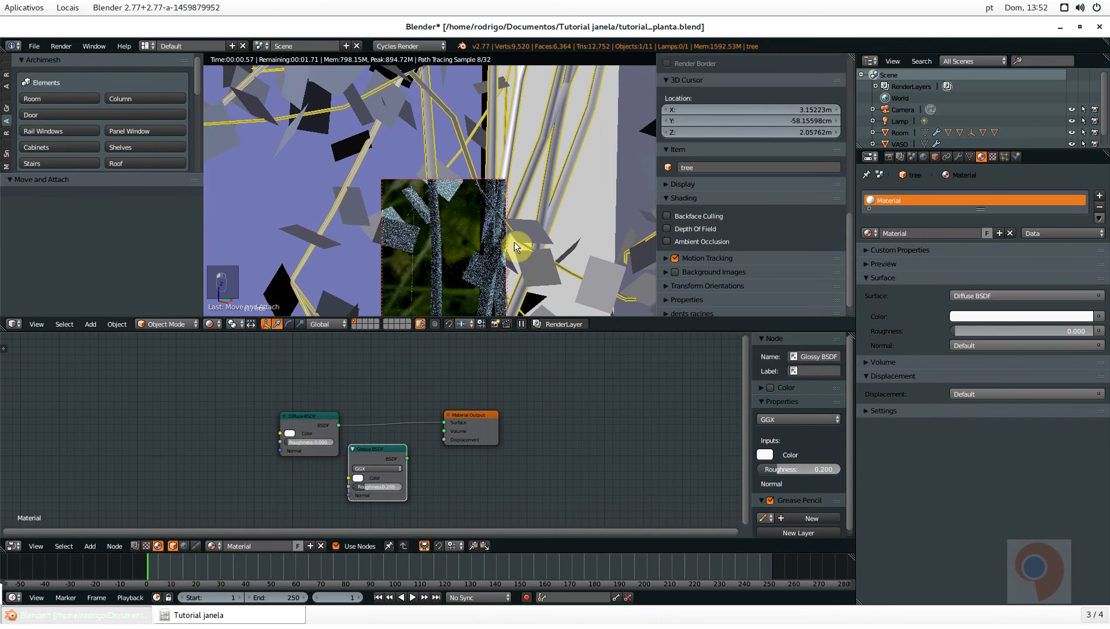
middle_click_drag(515, 242, 514, 148, "shift")
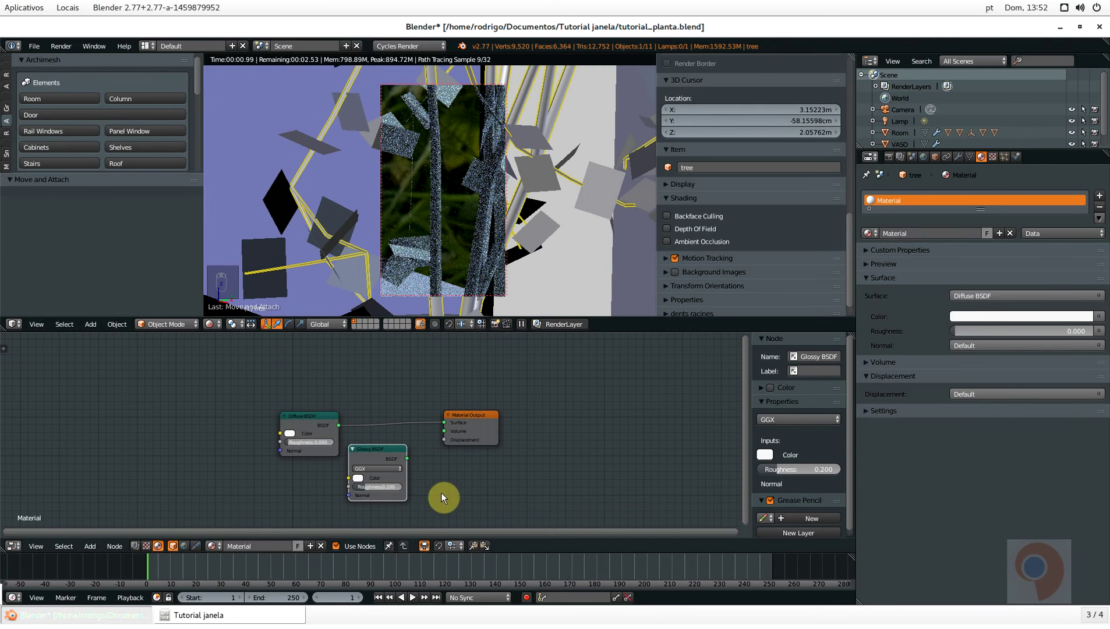
left_click_drag(388, 449, 333, 464)
left_click_drag(486, 411, 533, 393)
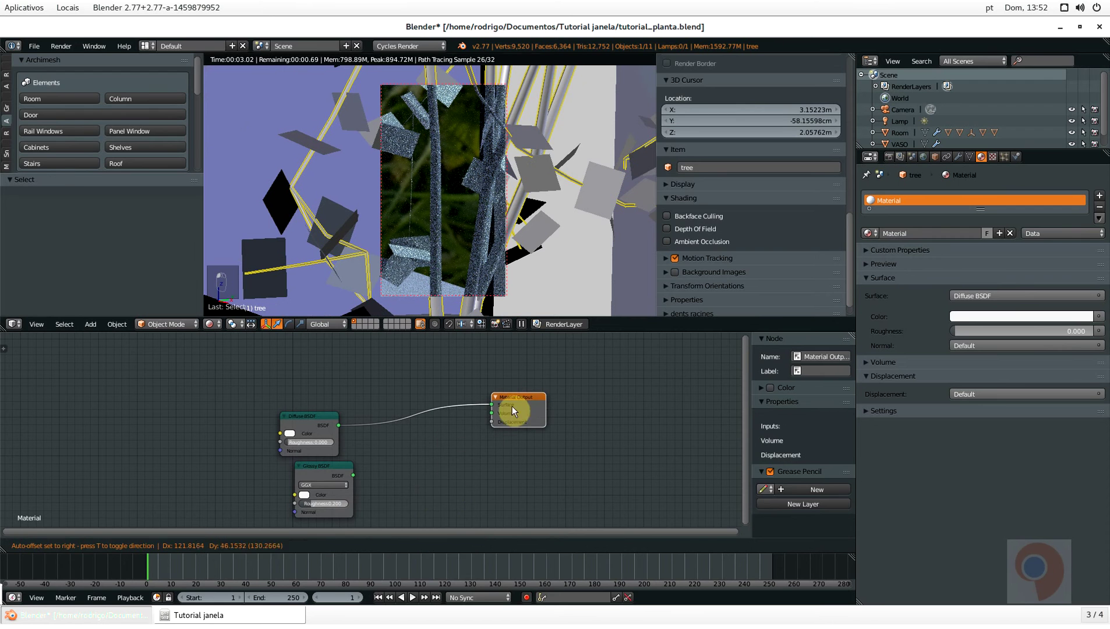
Insert a Mix Shader between Diffuse BSDF and Material Output and link Glossy BSDF to its second shader input
key("shift+a")
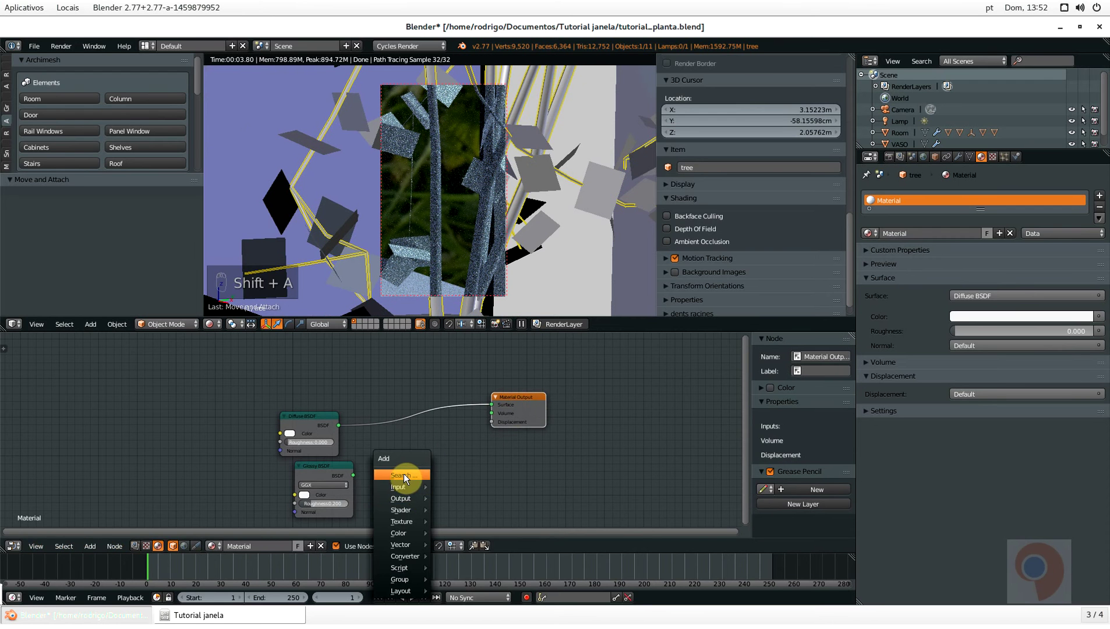
left_click(403, 475)
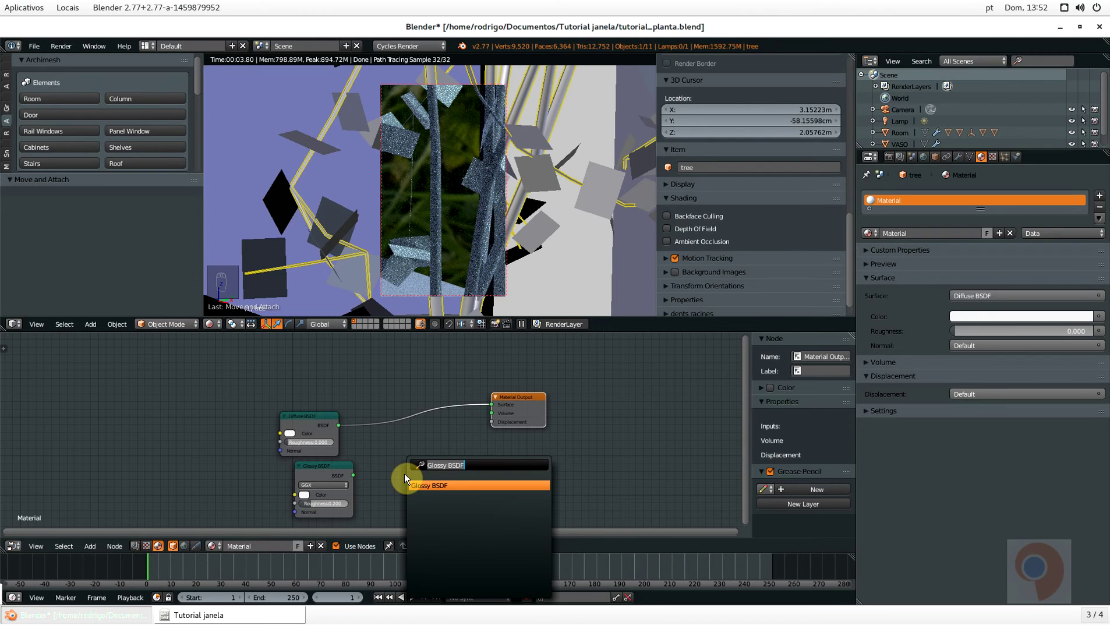
type("MIX")
key("Return")
left_click(407, 413)
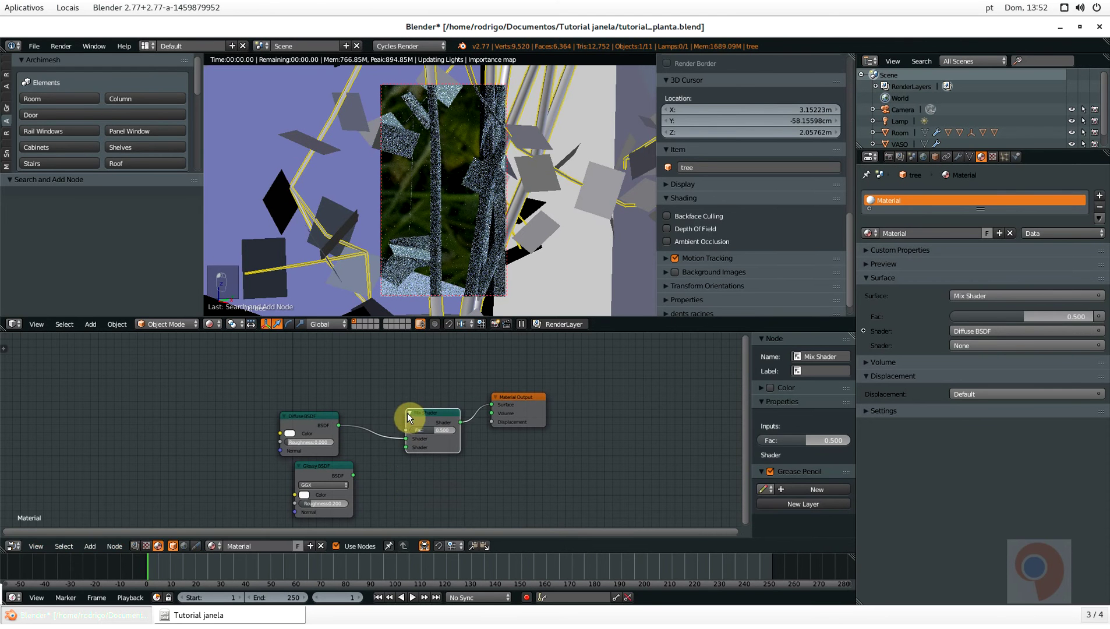
scroll(405, 449, "up", 2)
left_click_drag(320, 493, 404, 449)
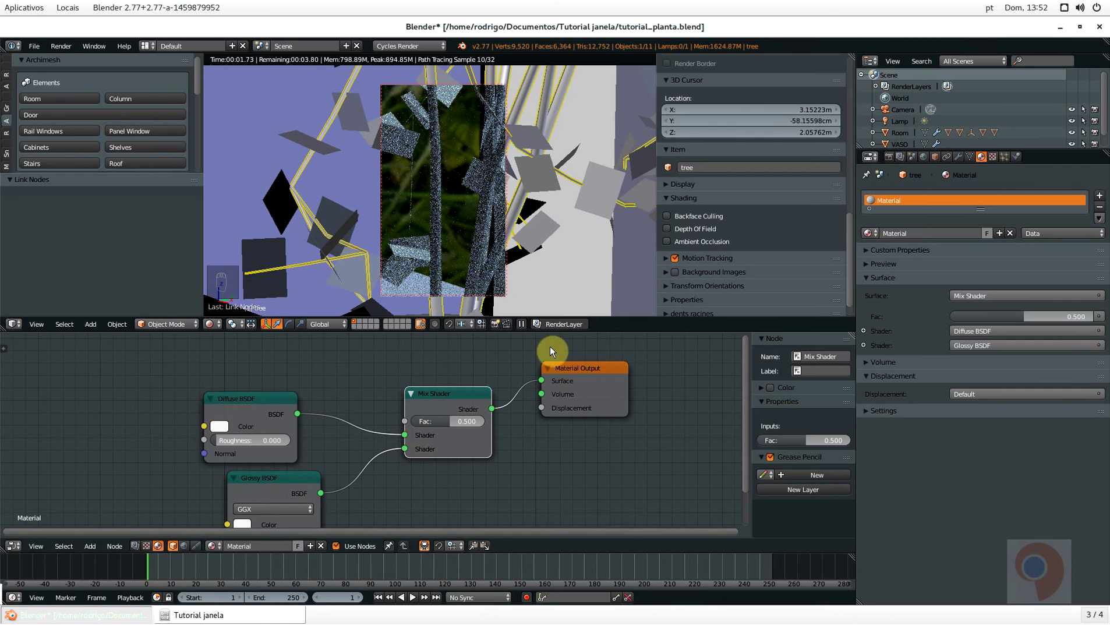
Space out the Material Output, Glossy BSDF and Diffuse BSDF nodes around the Mix Shader
left_click_drag(568, 368, 638, 371)
left_click(263, 482)
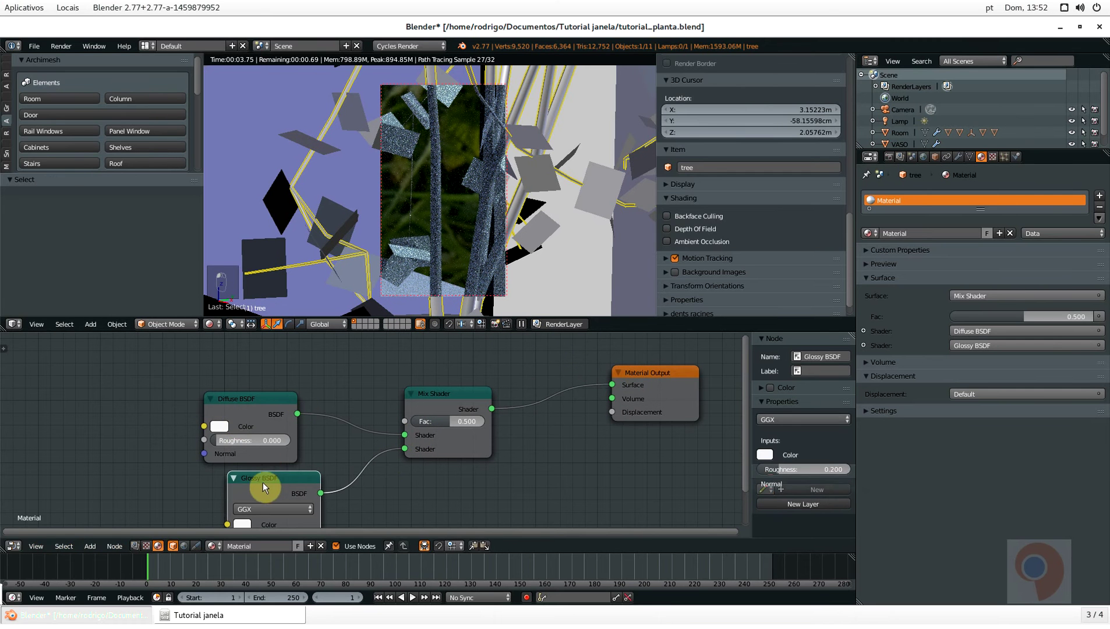
left_click_drag(263, 483, 244, 479)
left_click_drag(243, 399, 249, 380)
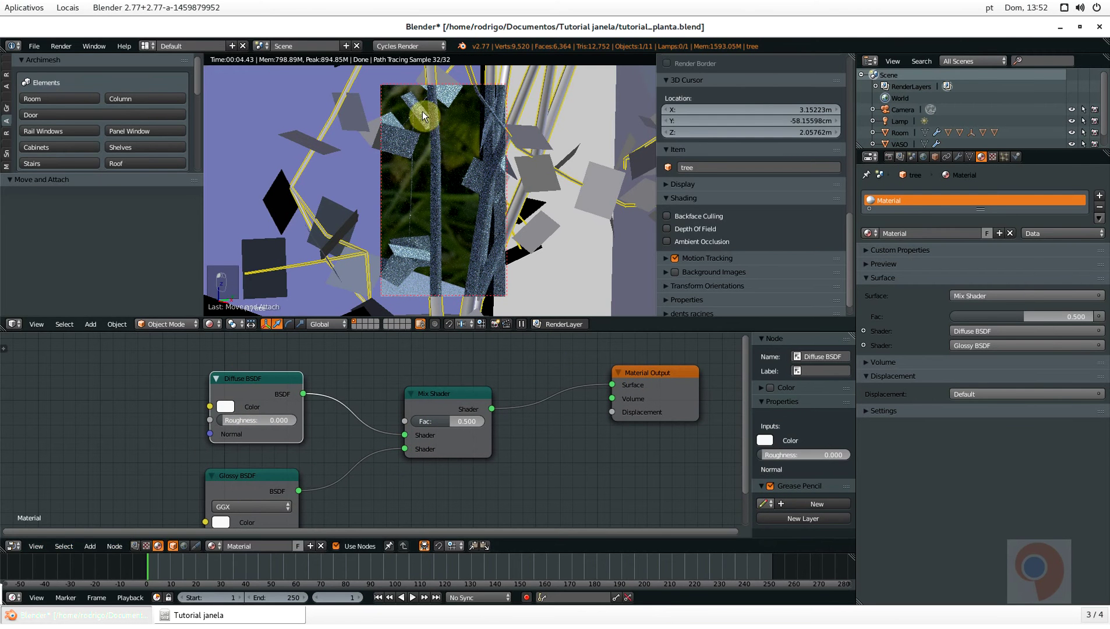
Set the Diffuse BSDF colour to light green and the Mix Shader factor to 0.050
left_click(225, 407)
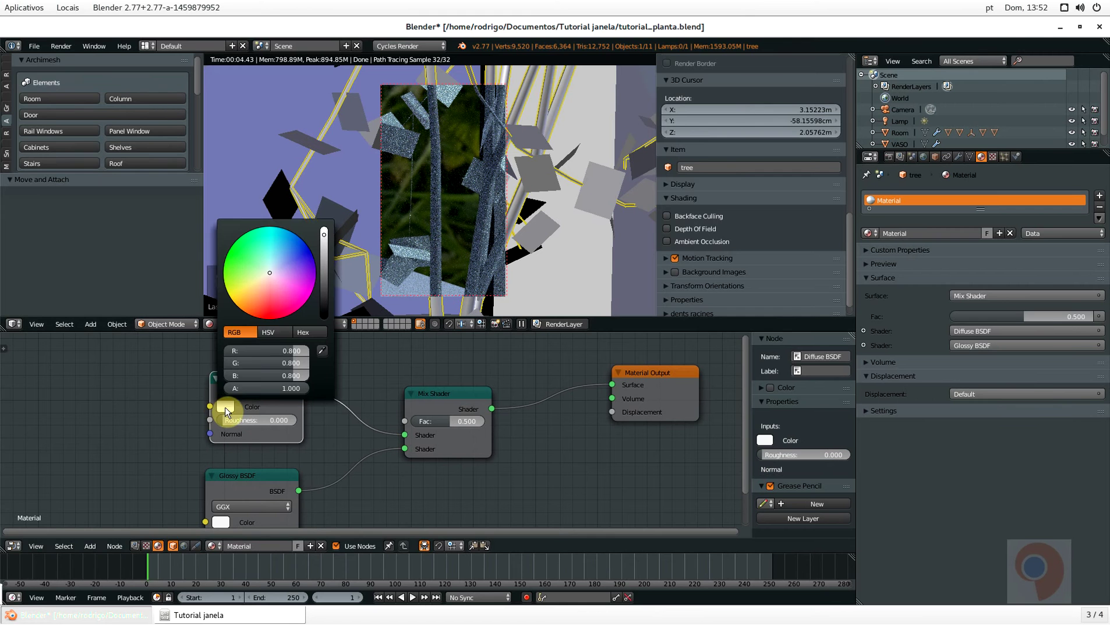
left_click_drag(268, 264, 248, 265)
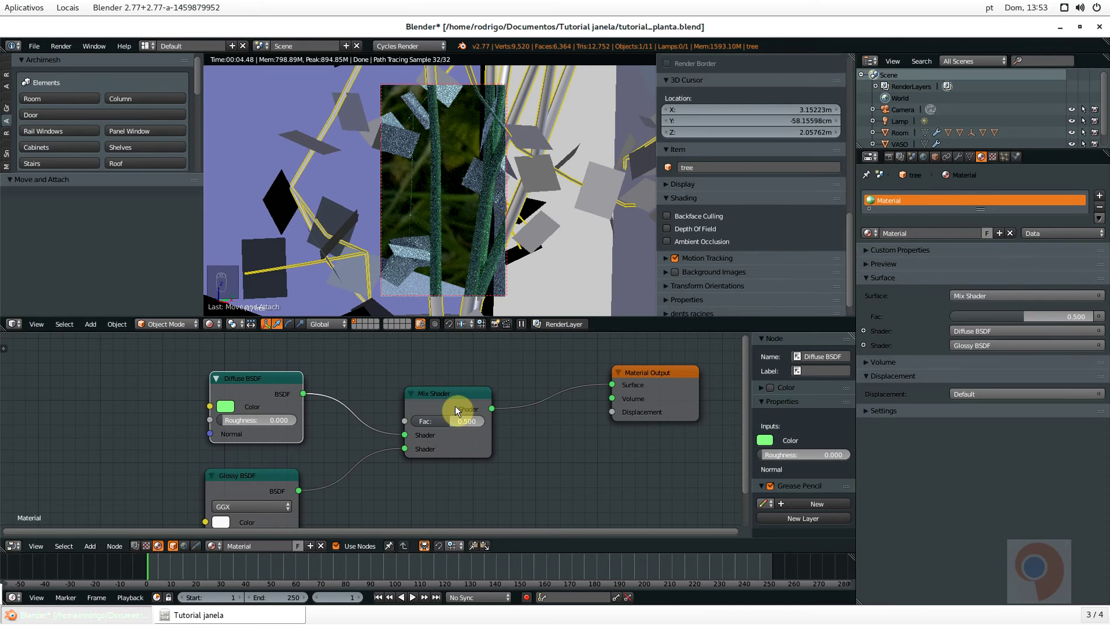
left_click_drag(449, 418, 418, 416)
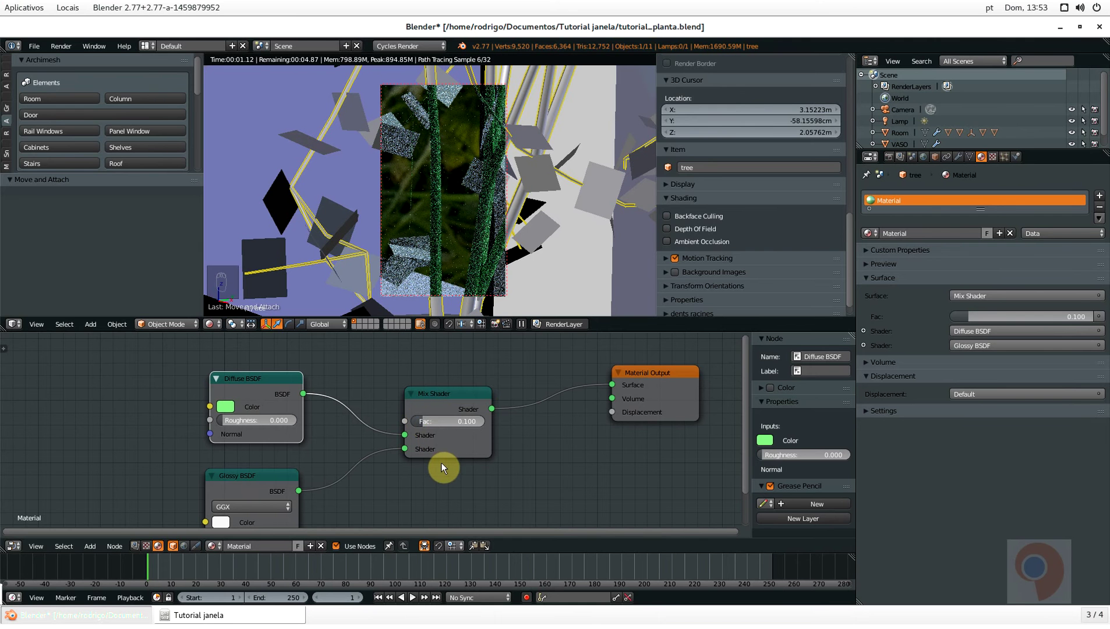
left_click(435, 420)
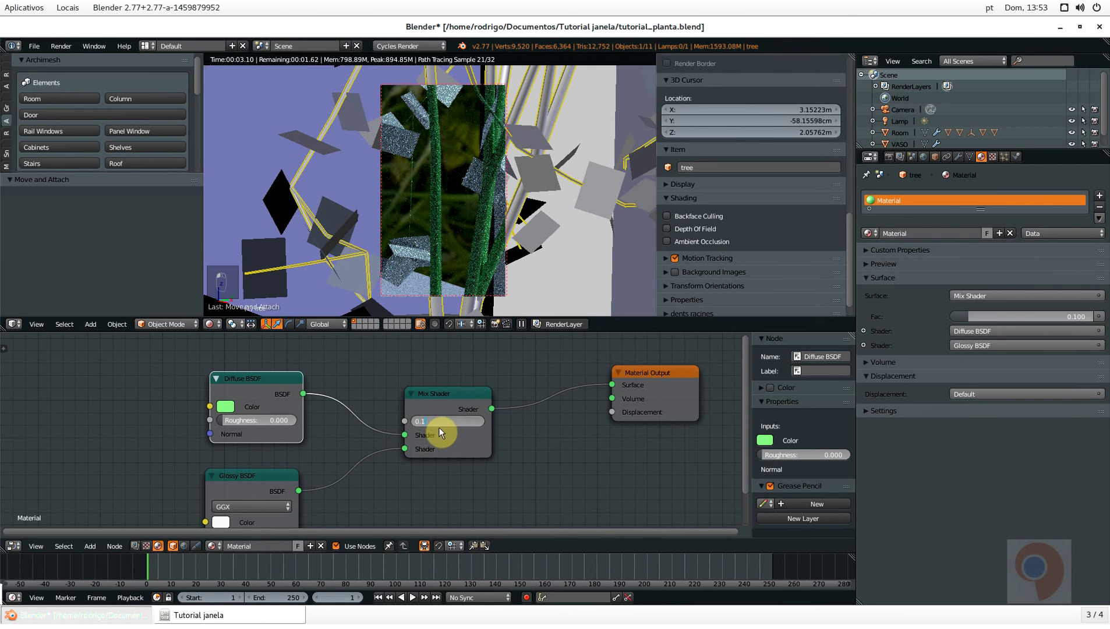
type("0.")
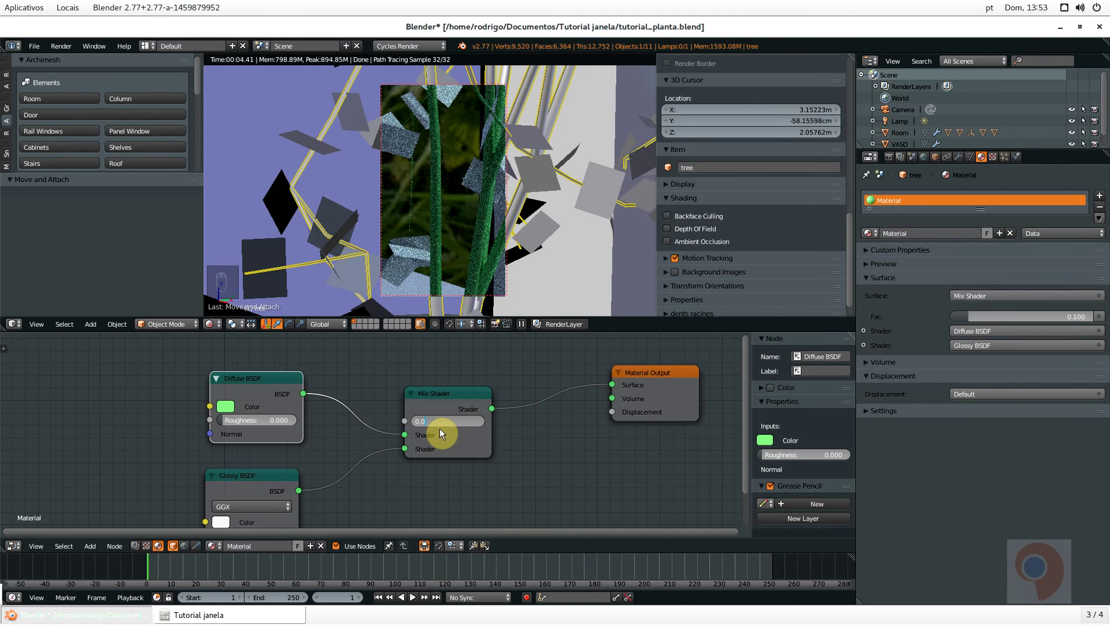
key("Return")
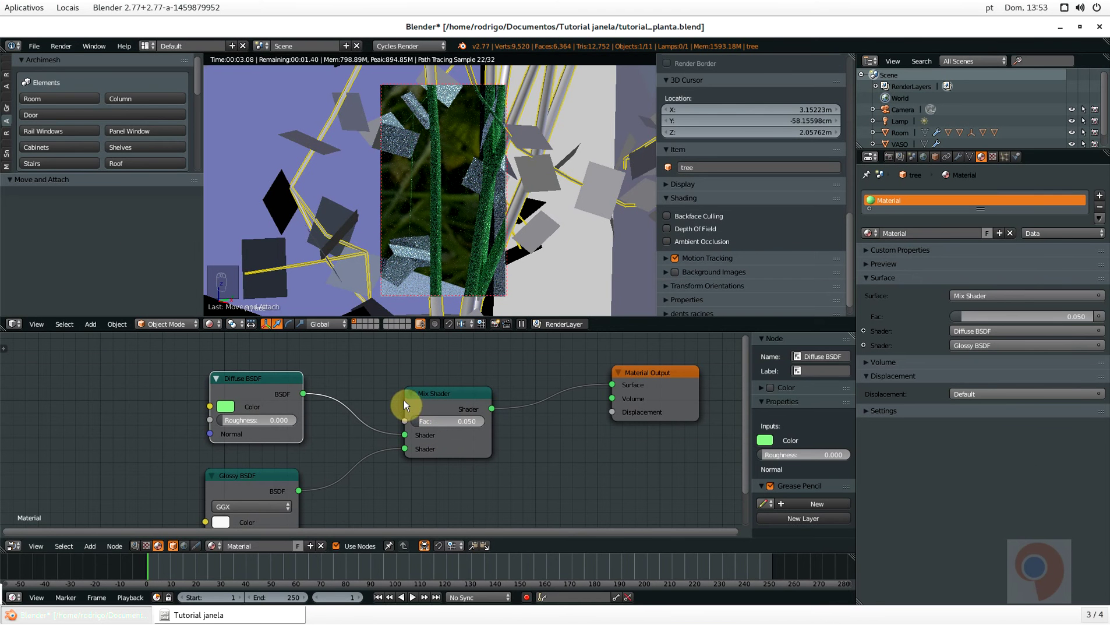
Add a Layer Weight node above Diffuse BSDF and link its Fresnel output to the Mix Shader's Fac input
scroll(404, 401, "down", 1)
scroll(404, 402, "down", 1)
key("shift+a")
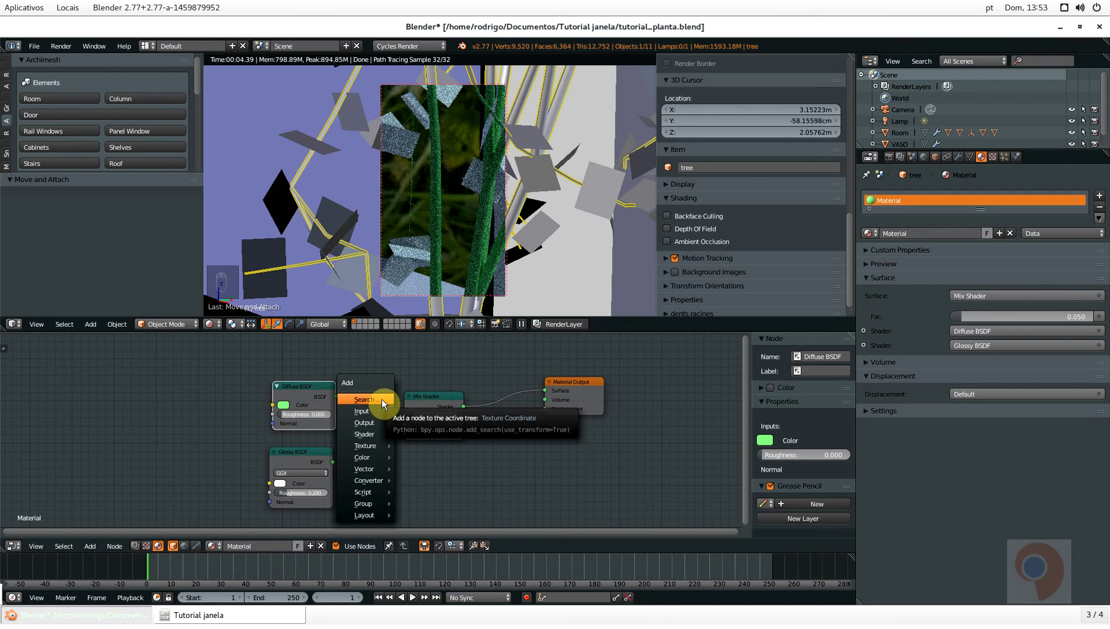
left_click(381, 399)
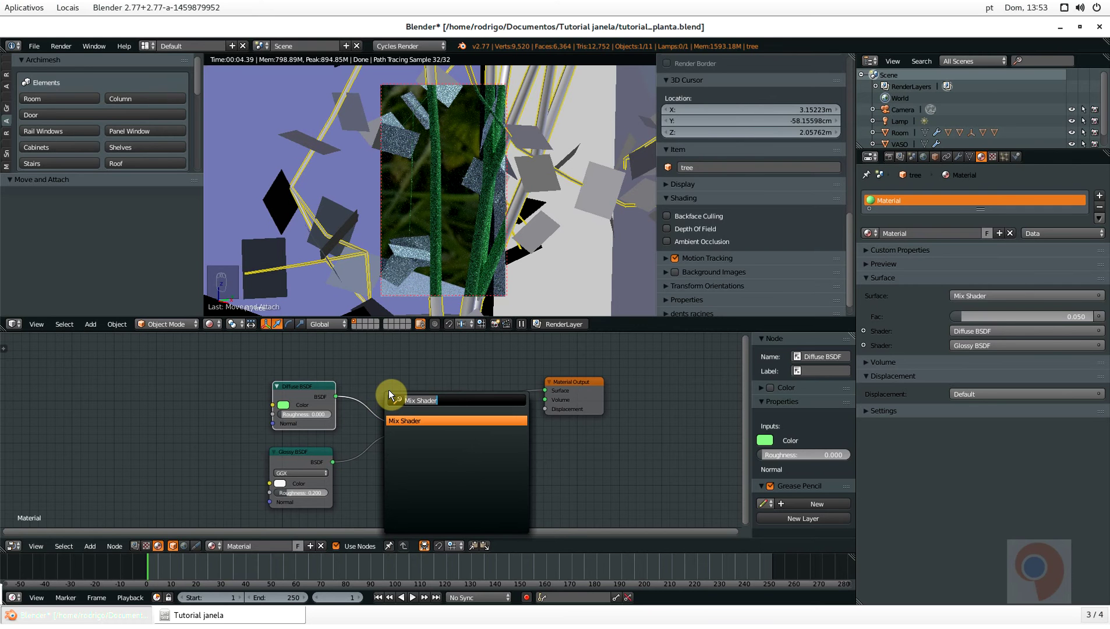
type("LAY")
key("Return")
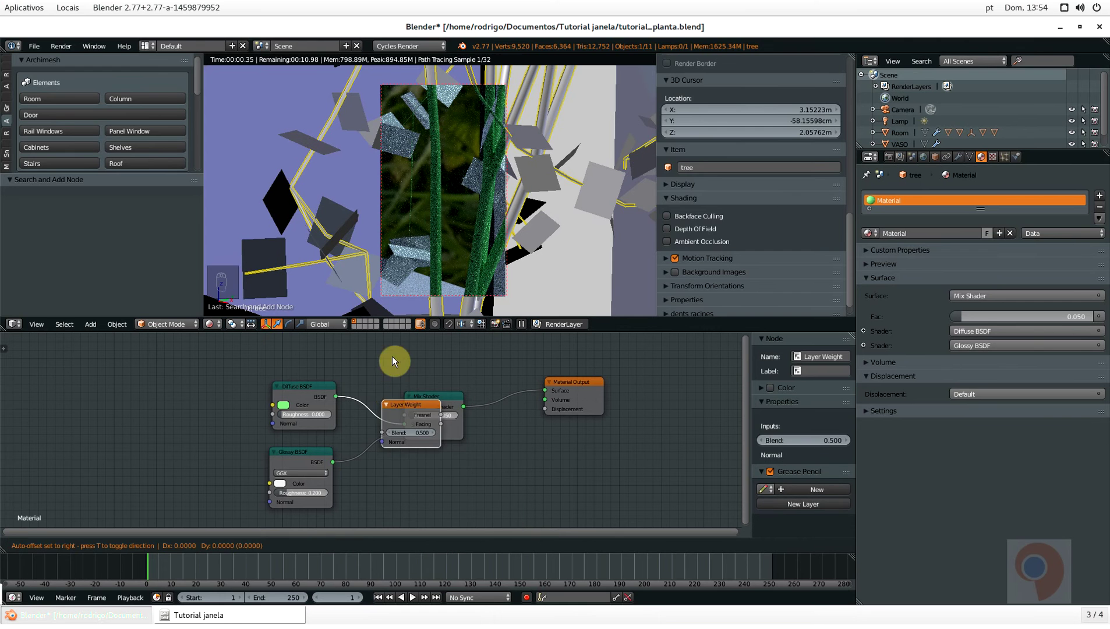
left_click(321, 525)
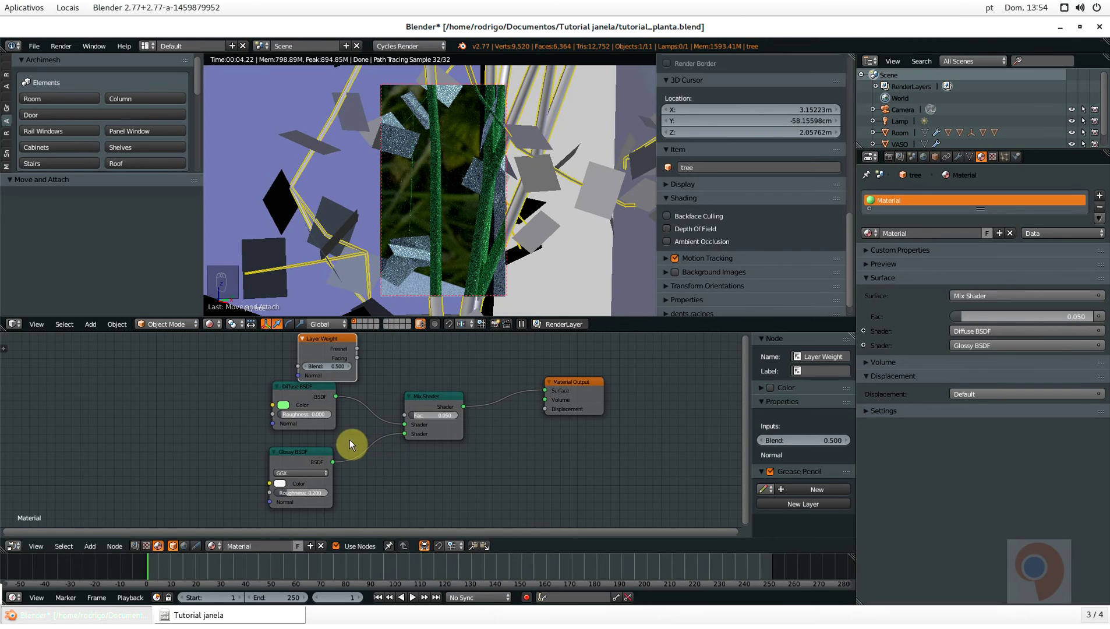
scroll(323, 337, "up", 3)
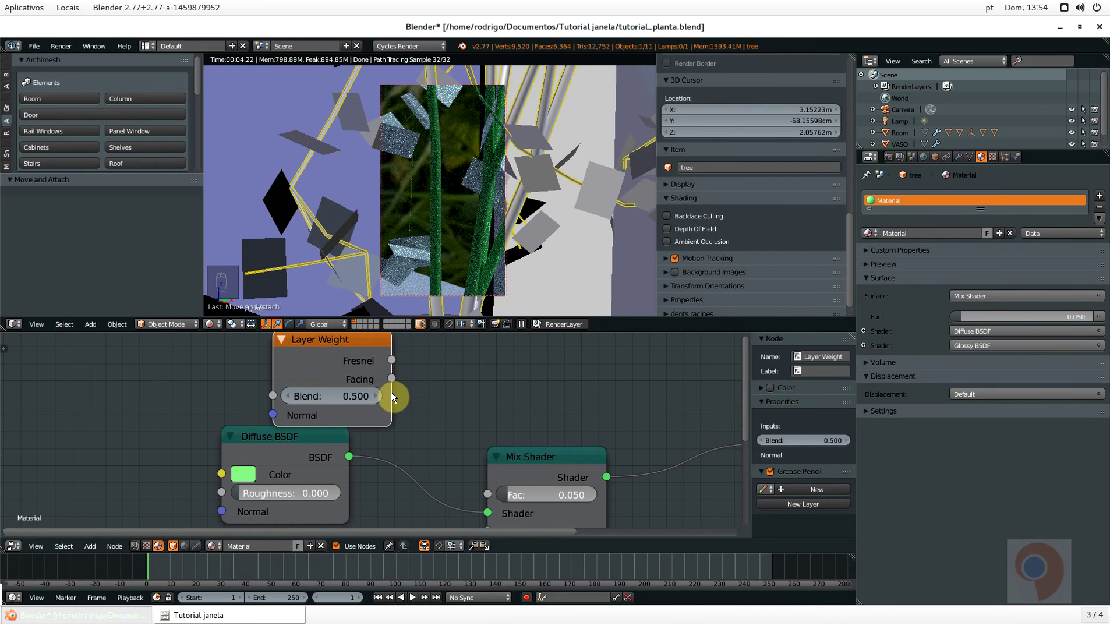
left_click_drag(392, 360, 491, 493)
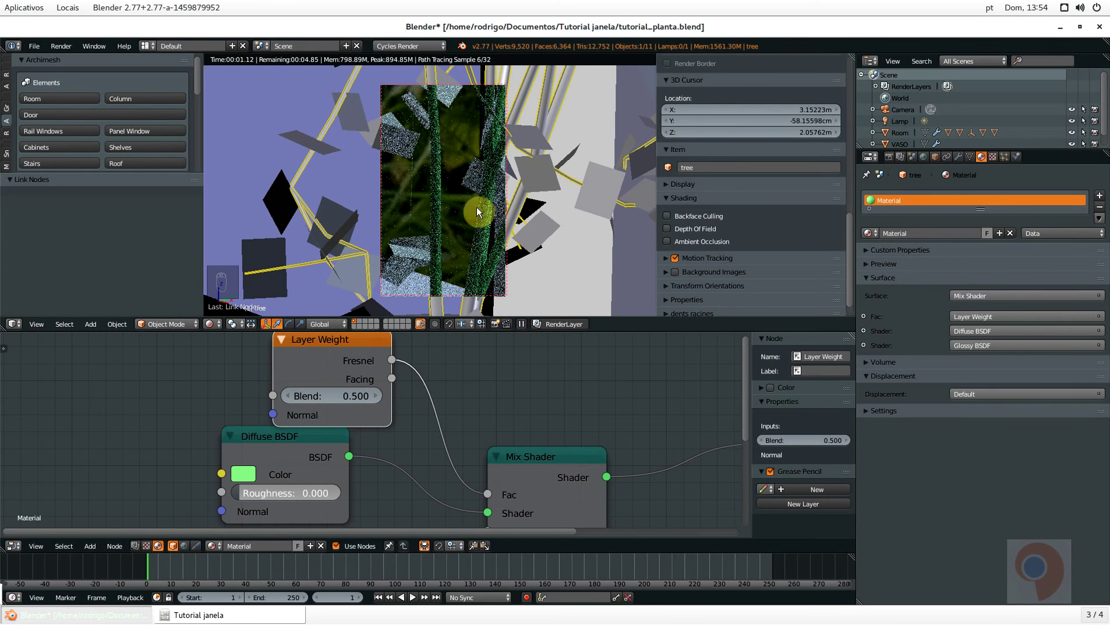
Set the Layer Weight blend to 0.300 and spread the material nodes apart, moving Mix Shader and Material Output away from the inputs
mouse_move(329, 397)
left_mouse_down()
mouse_move(342, 397)
mouse_move(332, 396)
left_mouse_up()
scroll(351, 415, "down", 3)
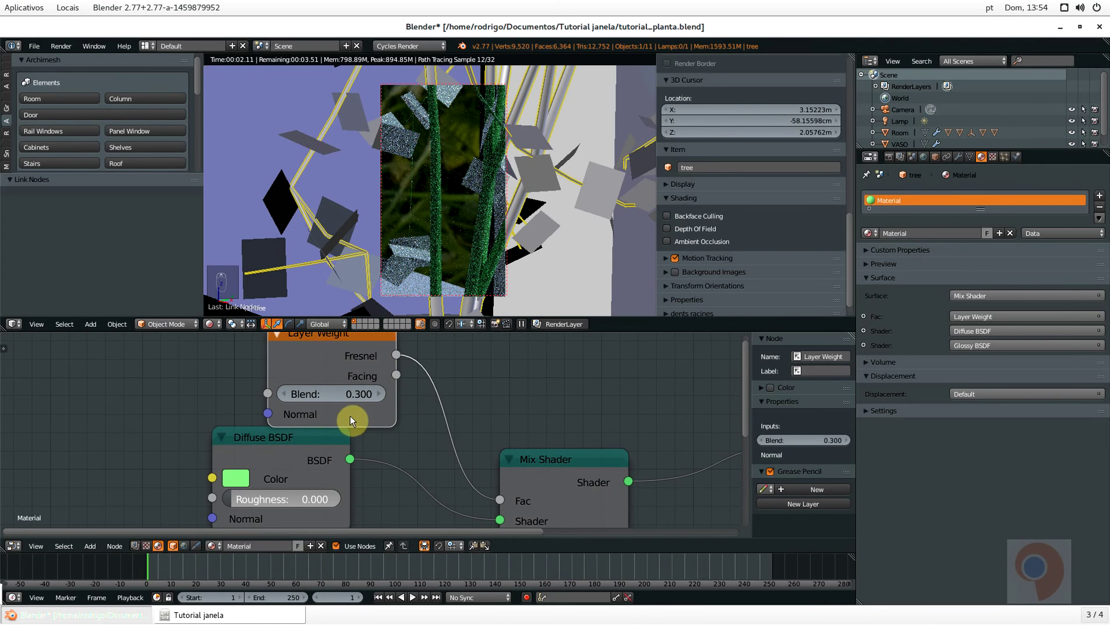
scroll(431, 379, "down", 5)
middle_click_drag(434, 389, 349, 392)
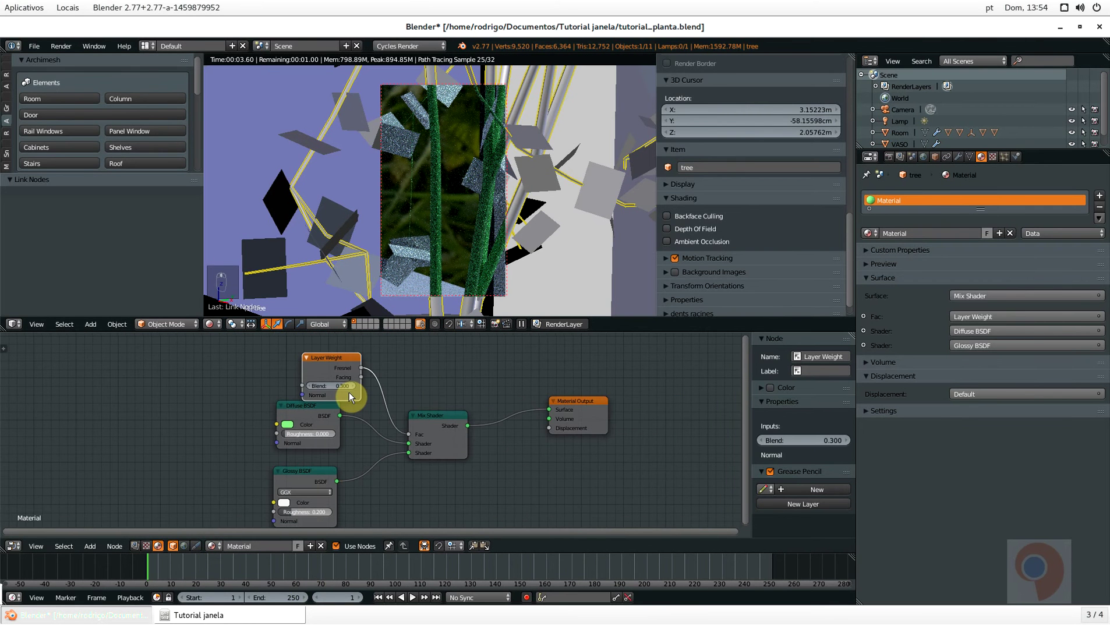
left_click_drag(305, 356, 287, 351)
left_click_drag(290, 409, 284, 416)
left_click(286, 470)
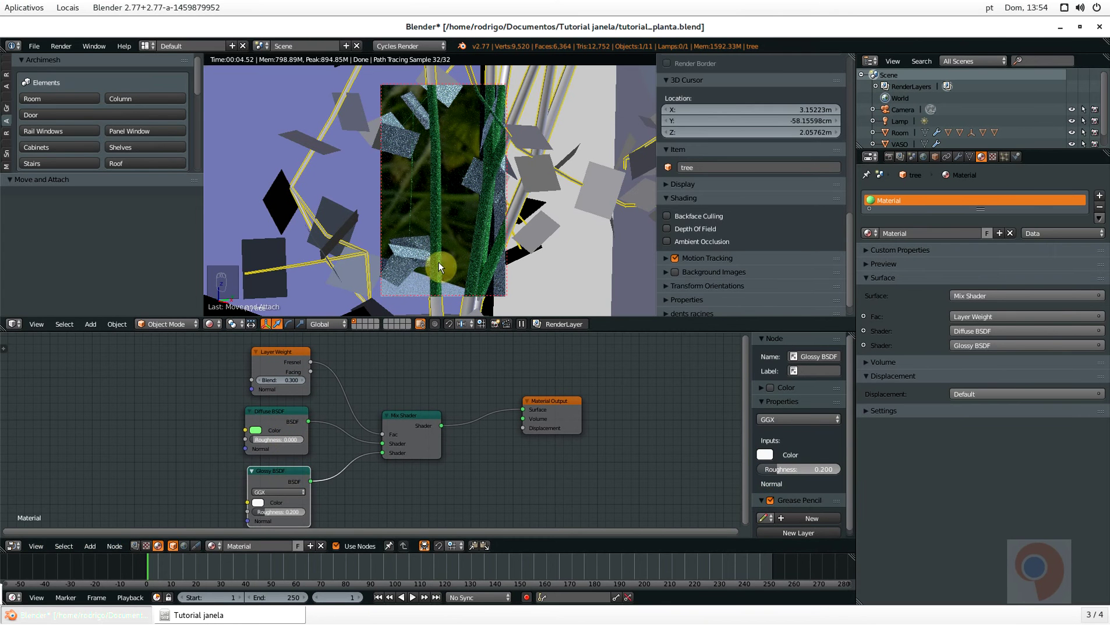
left_click_drag(557, 401, 631, 389)
left_click_drag(426, 414, 463, 389)
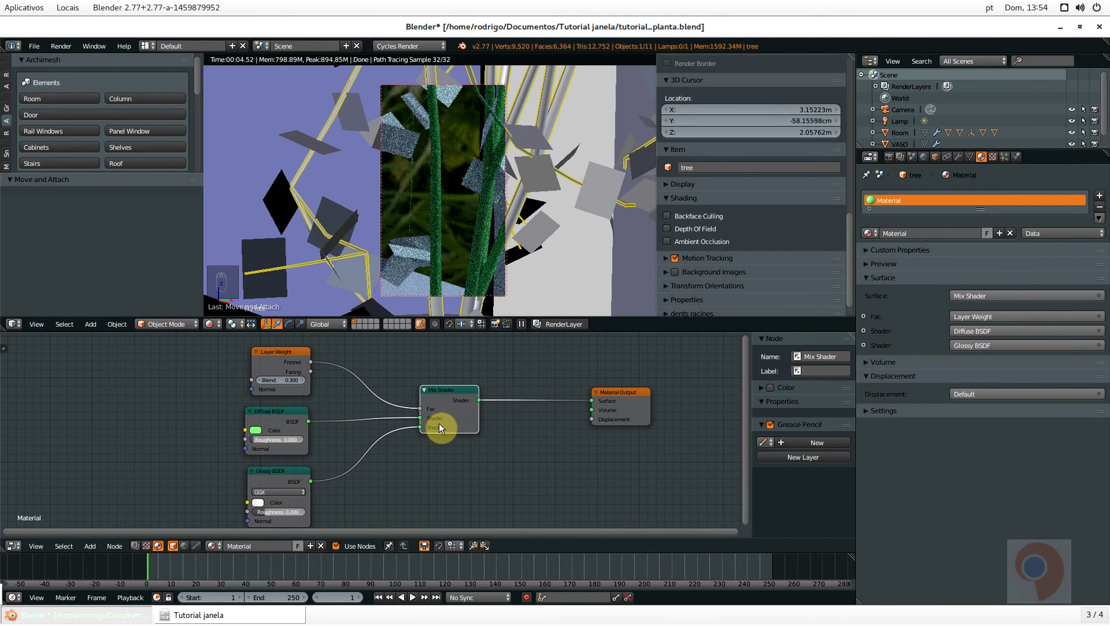
Duplicate the Mix Shader, insert the copy between it and Material Output, and space out the copy and Material Output
left_click(448, 396)
key("shift+d")
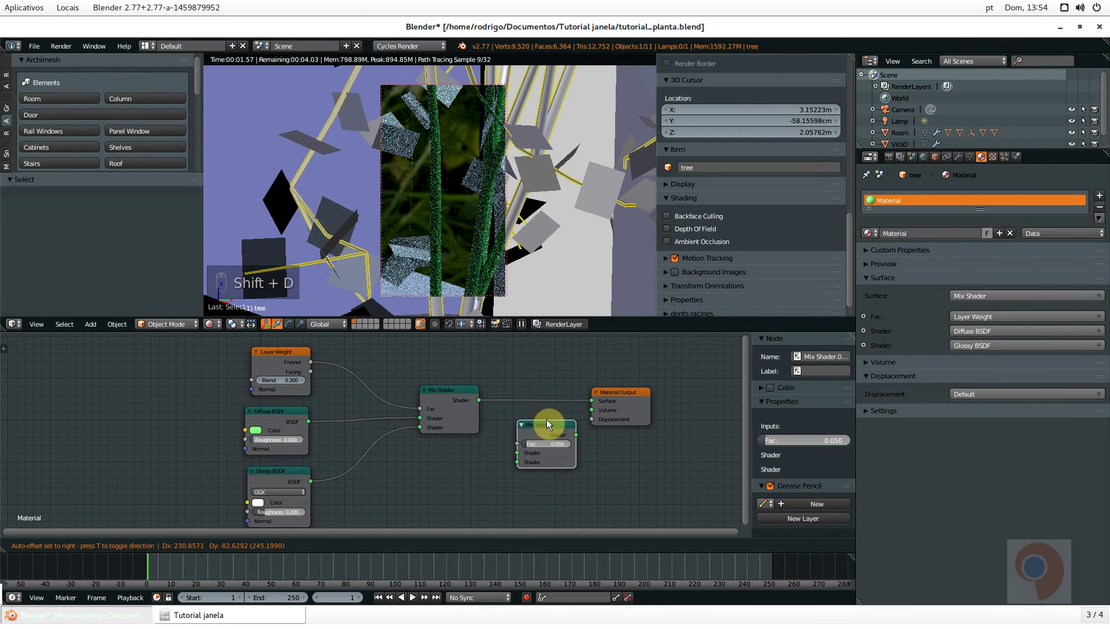
left_click(553, 395)
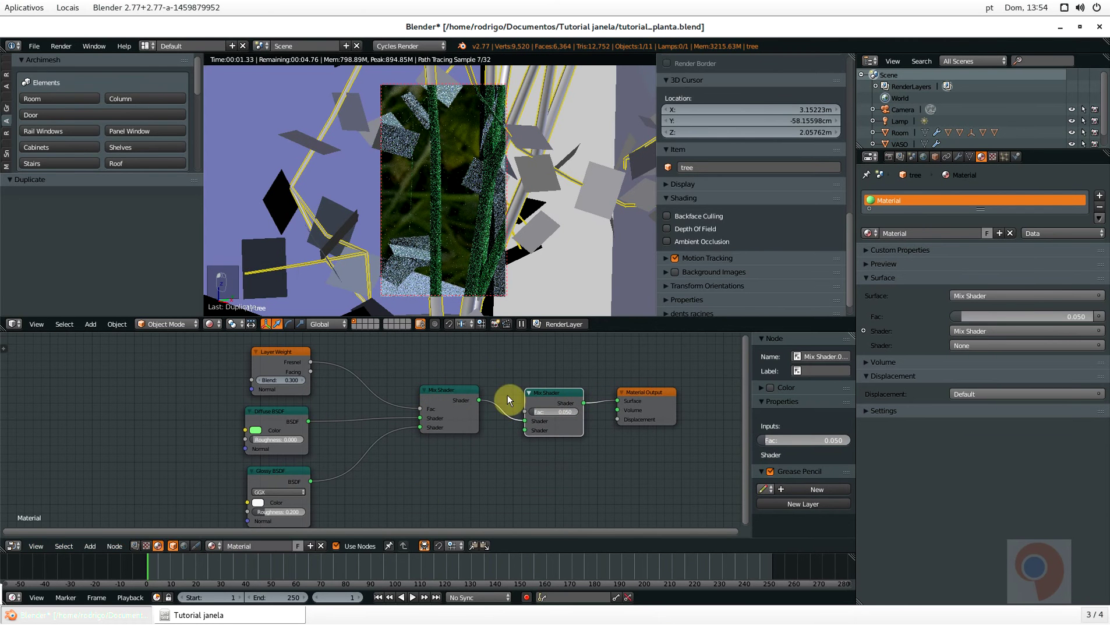
left_click_drag(649, 397, 689, 379)
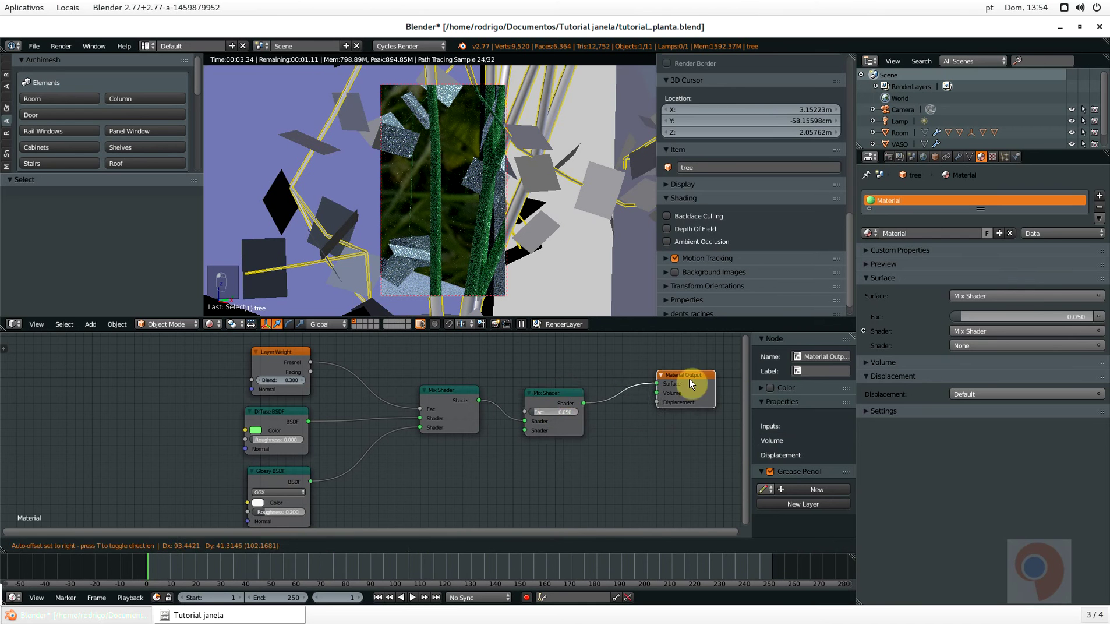
left_click_drag(545, 392, 566, 412)
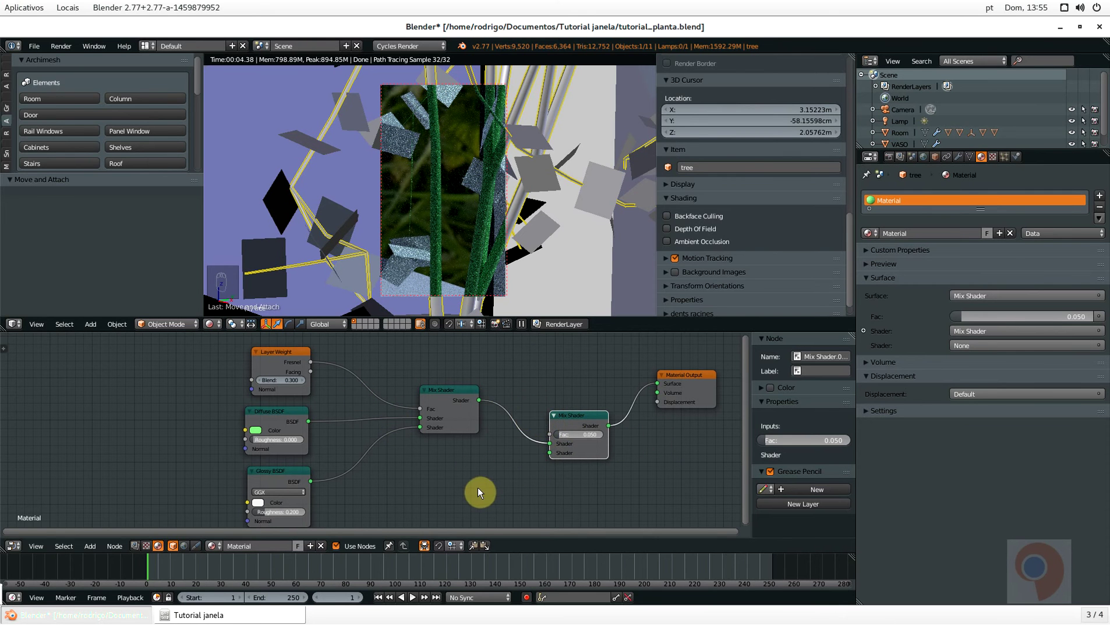
Add a Translucent BSDF node below the first Mix Shader and link it to the second Mix Shader's free shader input
key("shift+a")
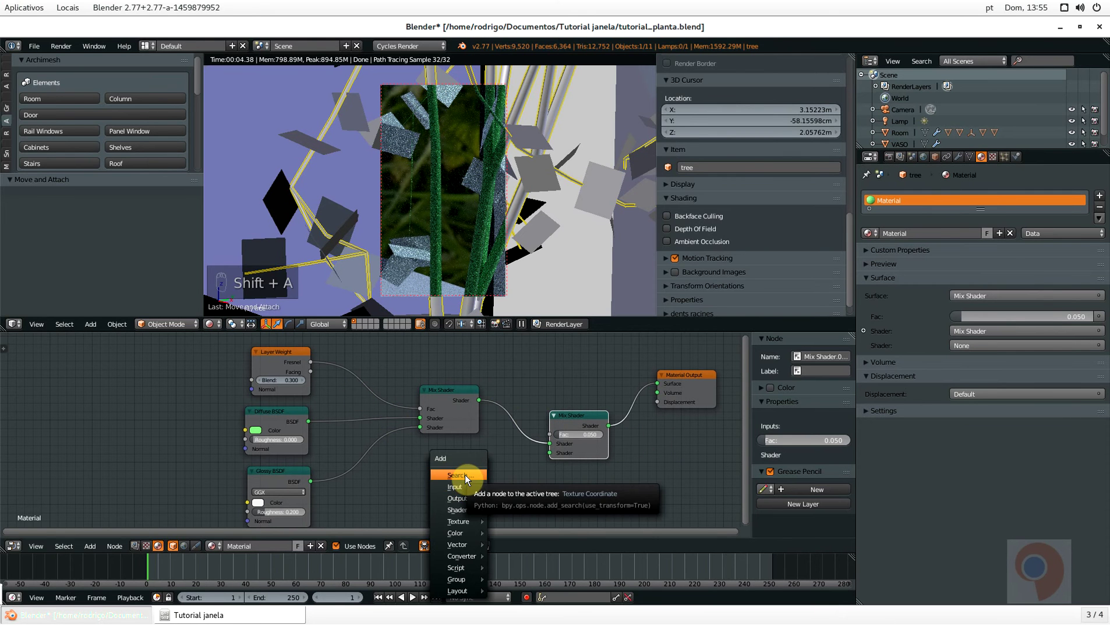
left_click(465, 474)
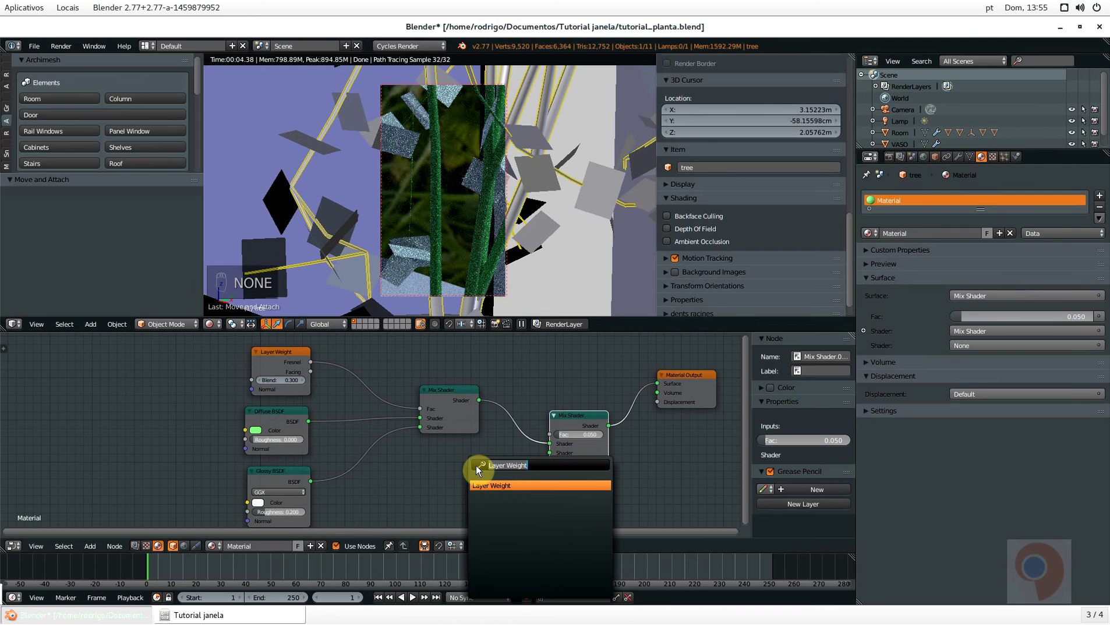
type("TR")
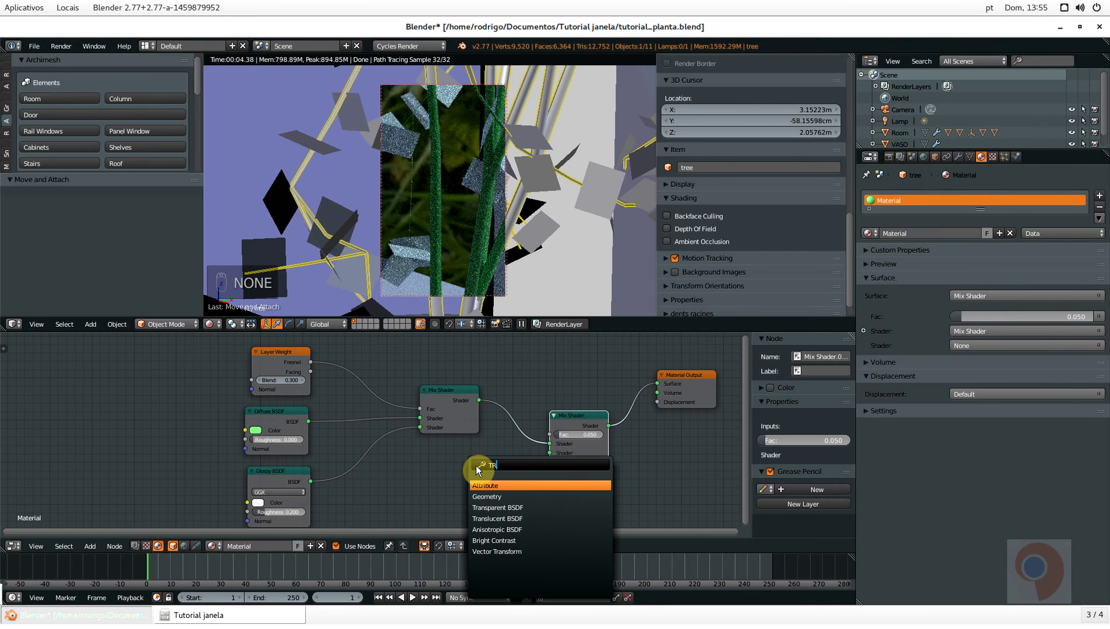
key("Down")
key("Down")
key("Down")
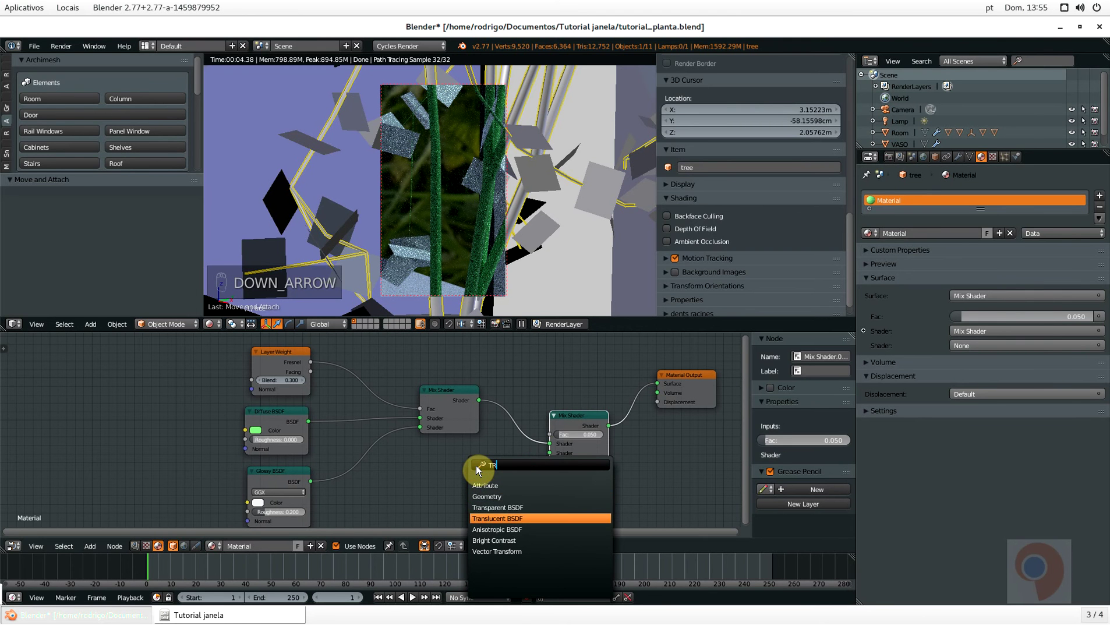
key("Return")
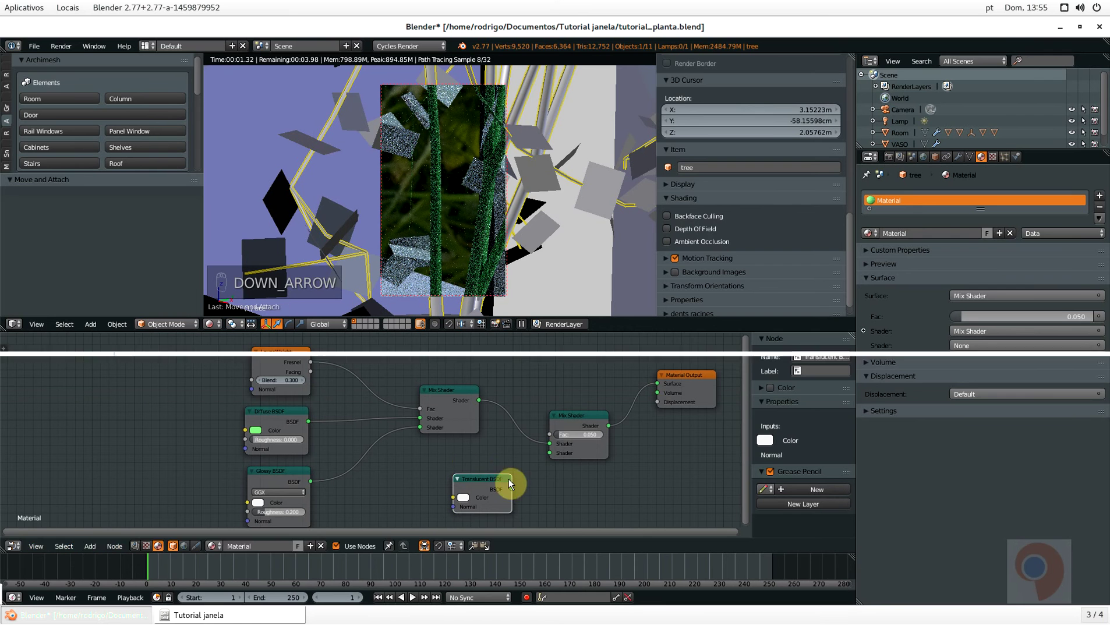
left_click_drag(512, 489, 539, 452)
left_click_drag(550, 452, 550, 452)
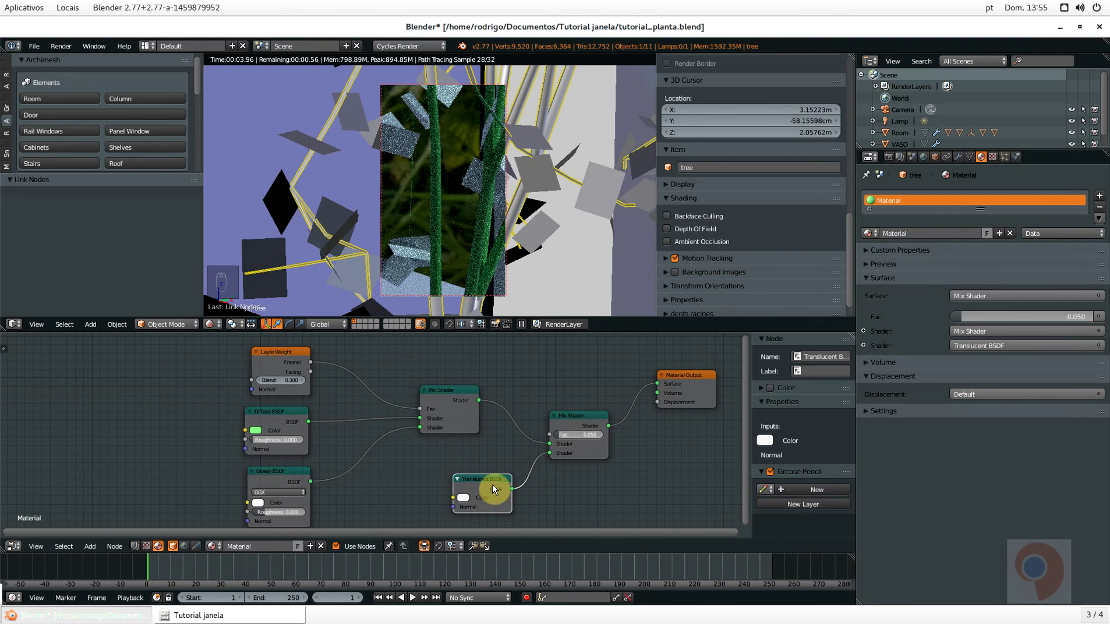
mouse_move(492, 487)
left_mouse_down()
mouse_move(483, 468)
mouse_move(493, 472)
left_mouse_up()
Cut the Layer Weight link to the first Mix Shader and connect its Fresnel output to the second Mix Shader's Fac input
scroll(493, 470, "up", 2)
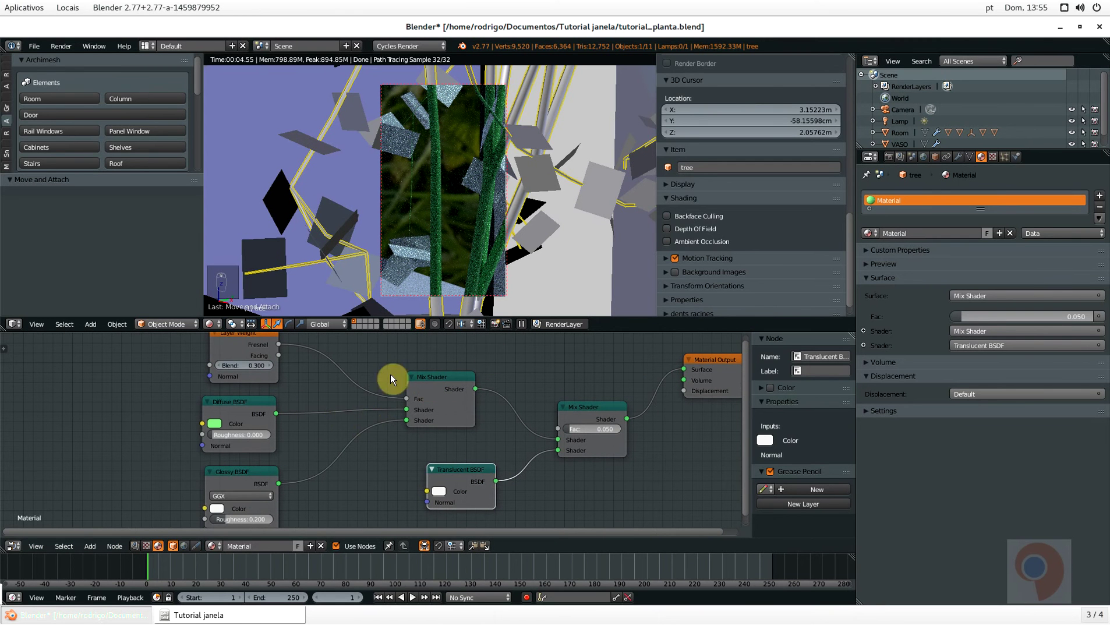
right_click_drag(365, 359, 365, 358, "ctrl")
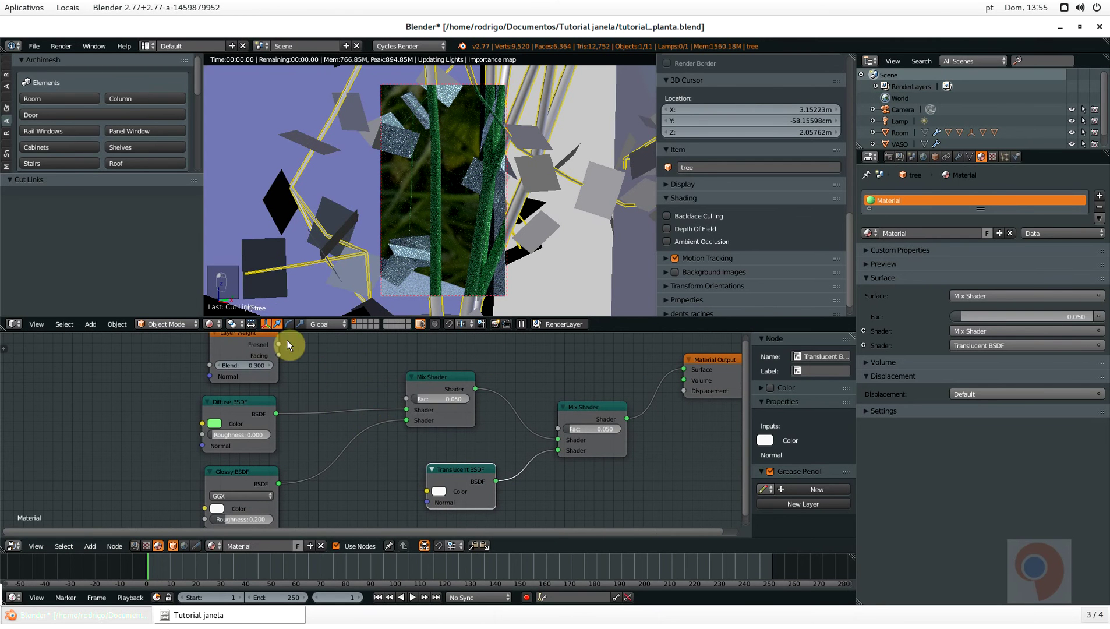
left_click_drag(274, 334, 568, 334)
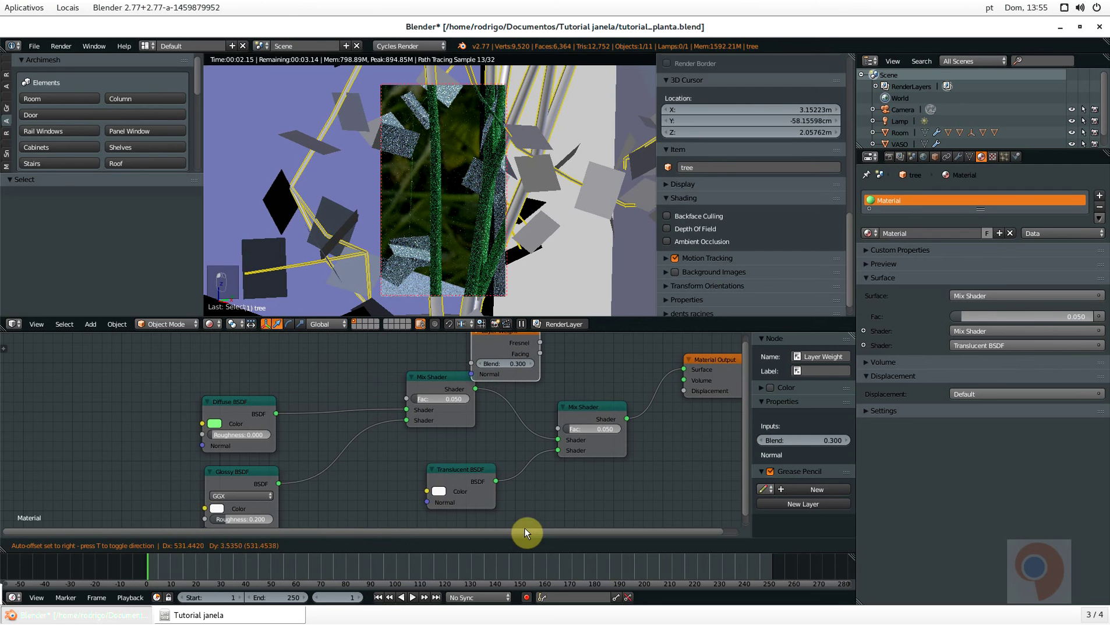
left_click_drag(598, 401, 646, 386)
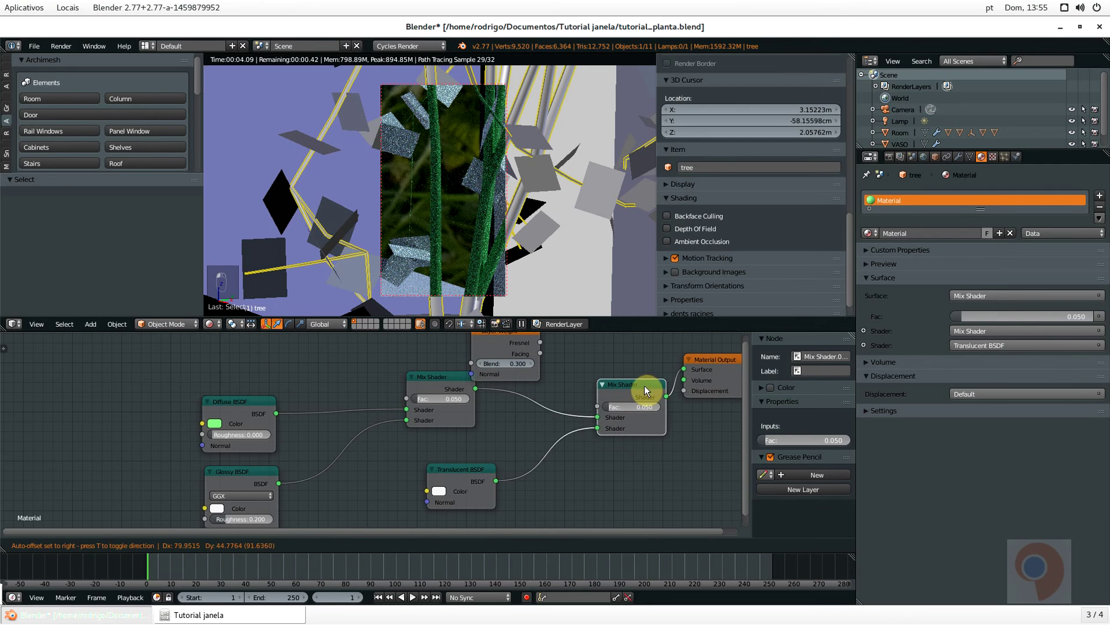
left_click_drag(543, 344, 590, 411)
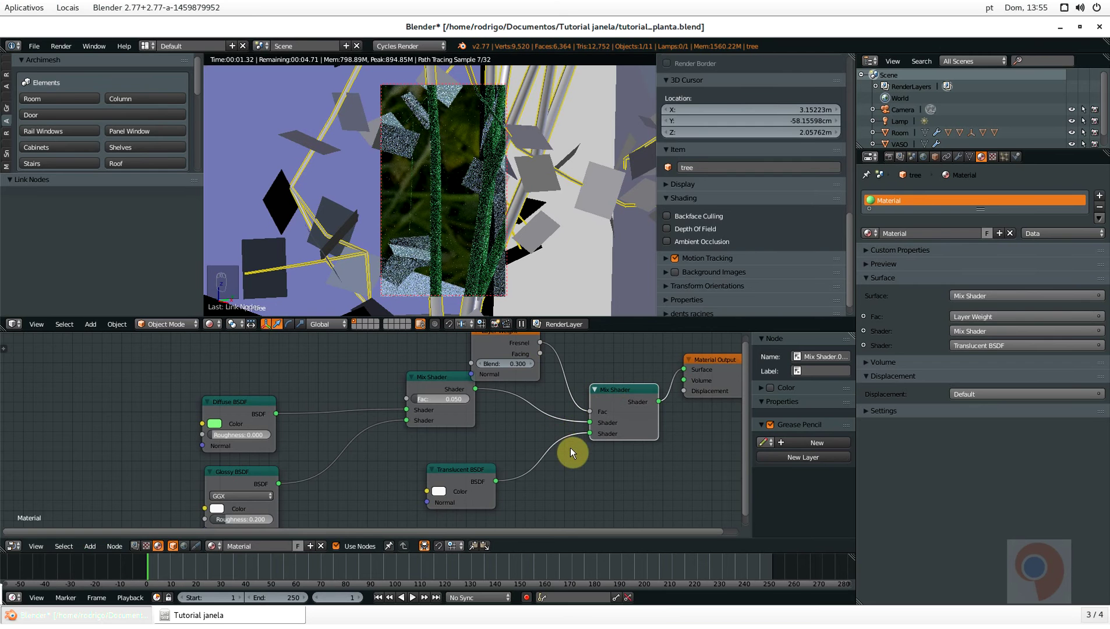
Tidy the Layer Weight, Diffuse BSDF and Glossy BSDF nodes around the first Mix Shader and save the file
scroll(585, 452, "down", 1)
scroll(585, 452, "down", 1)
left_click_drag(533, 357, 508, 345)
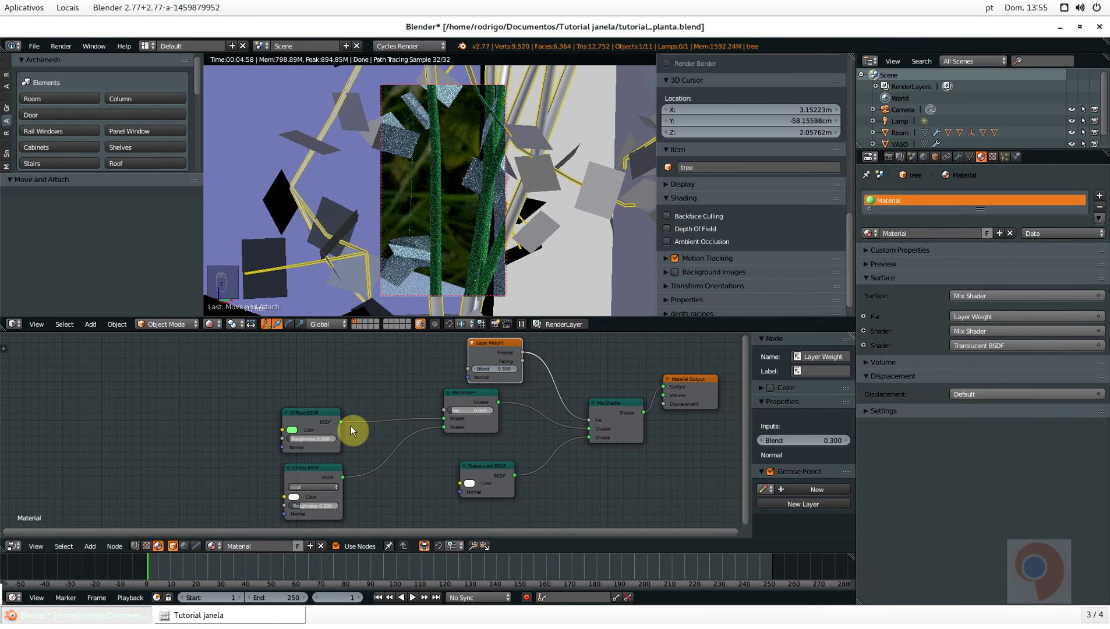
left_click_drag(314, 418, 330, 403)
left_click_drag(325, 472, 339, 453)
left_click_drag(342, 398, 347, 394)
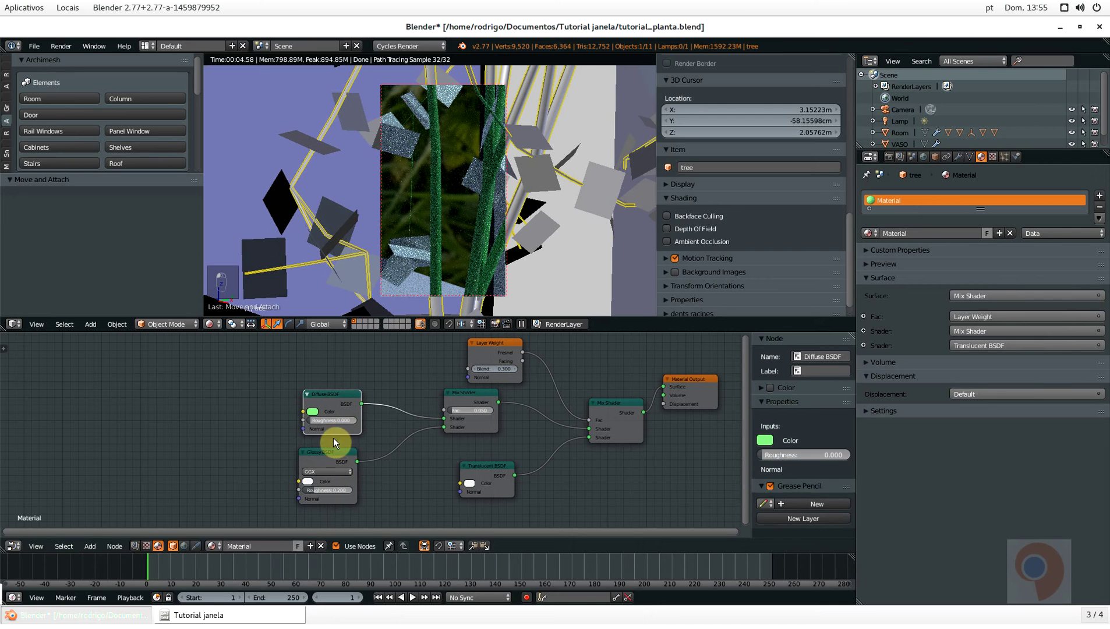
left_click_drag(339, 450, 349, 449)
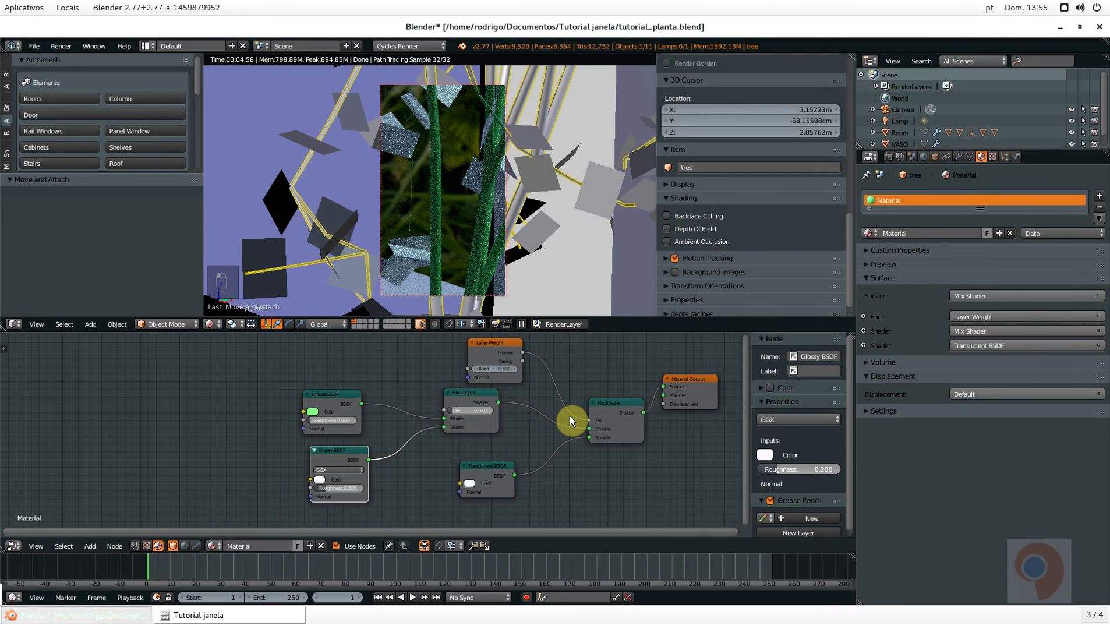
key("ctrl+s")
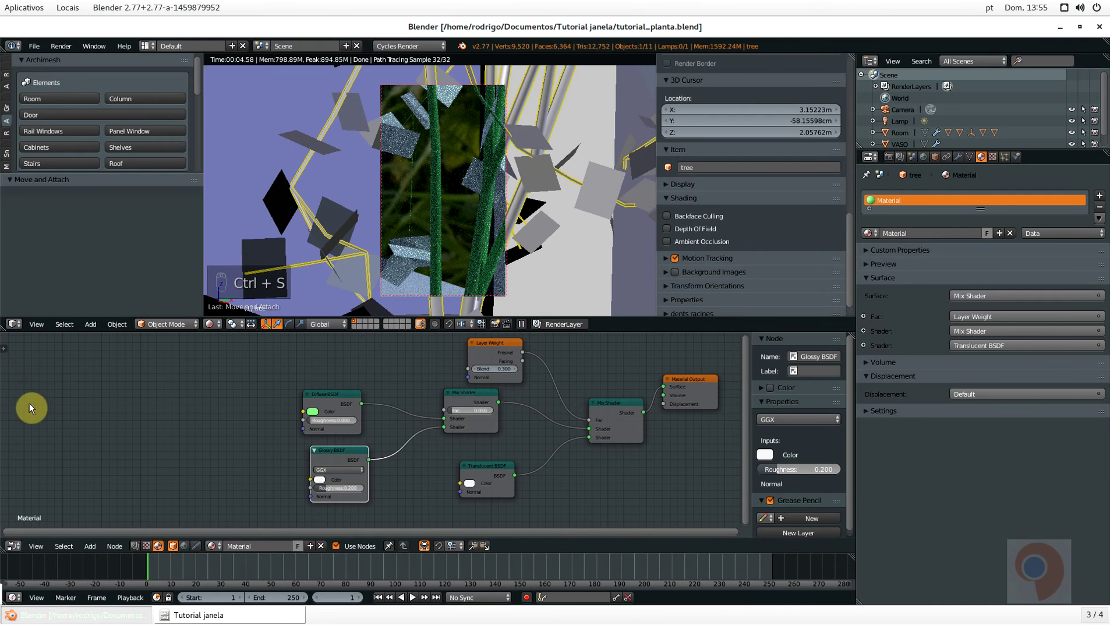
Add a ColorRamp node and place it beside the Diffuse BSDF on its input side
scroll(189, 411, "up", 2)
key("shift+a")
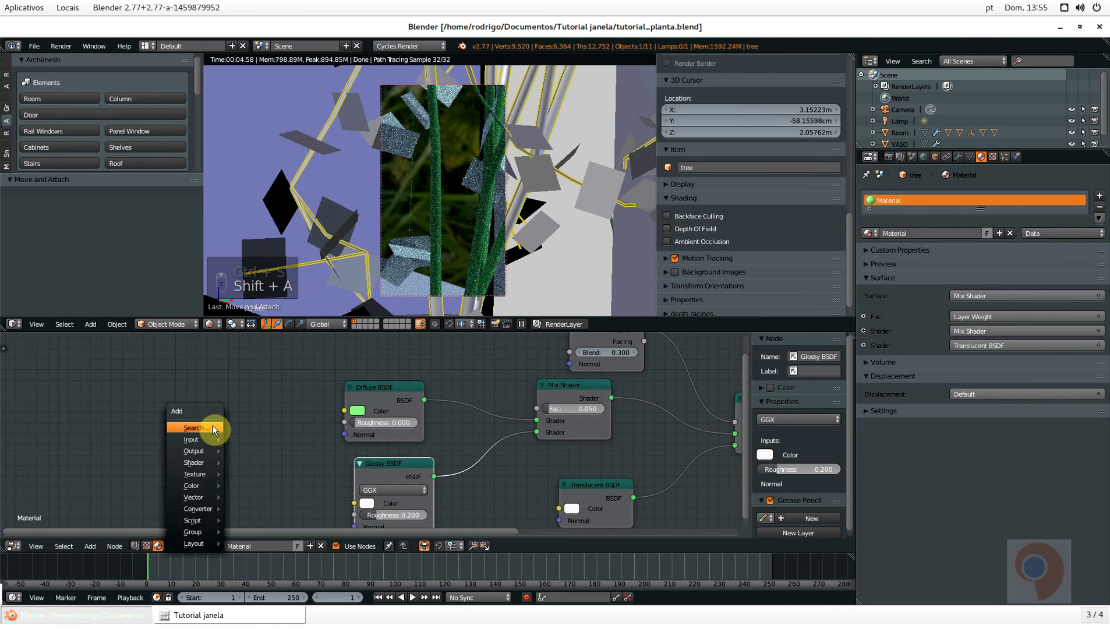
left_click(210, 411)
type("COL")
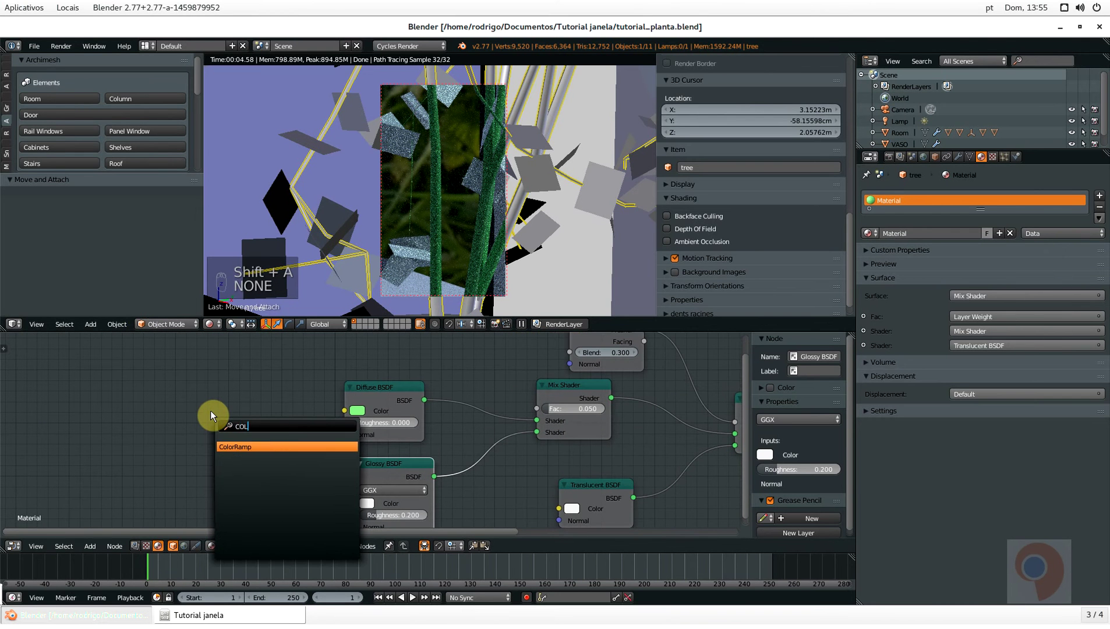
key("Return")
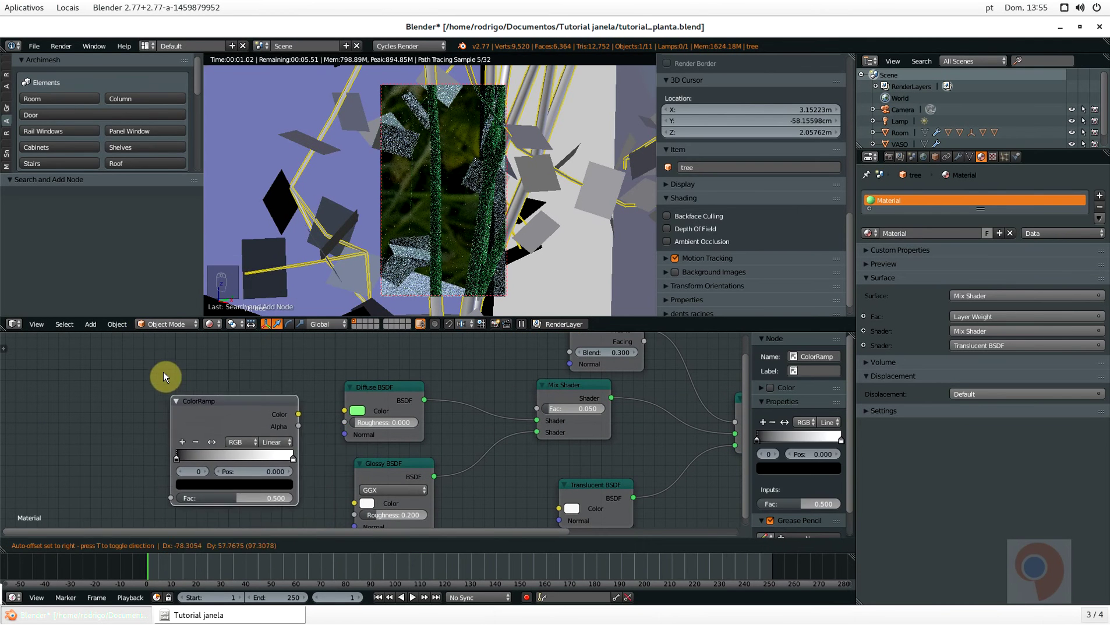
left_click(163, 376)
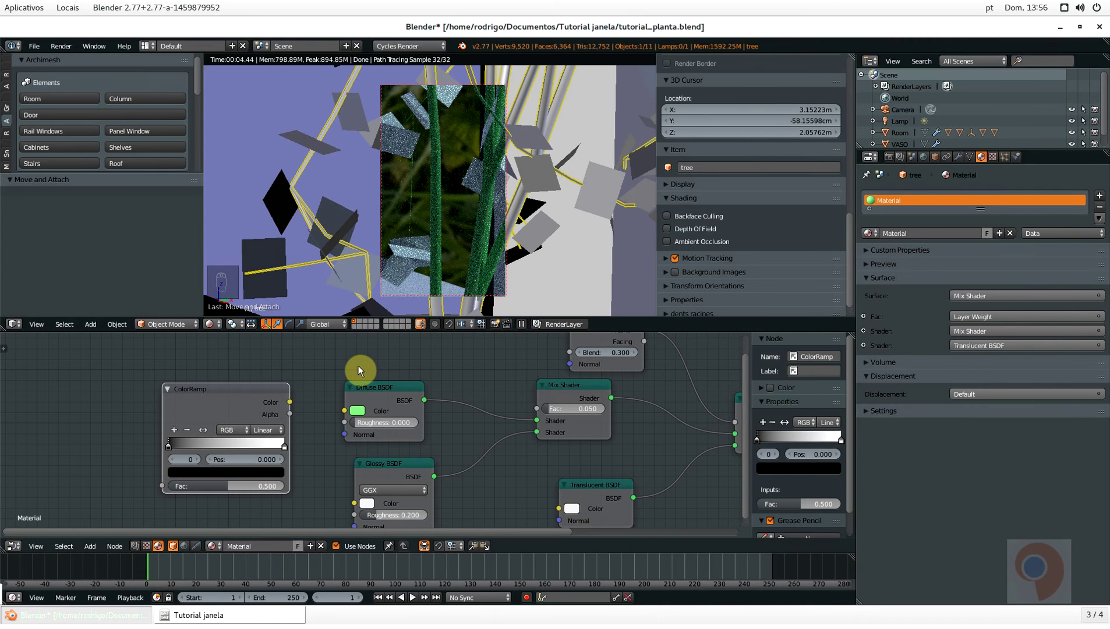
left_click_drag(251, 392, 235, 361)
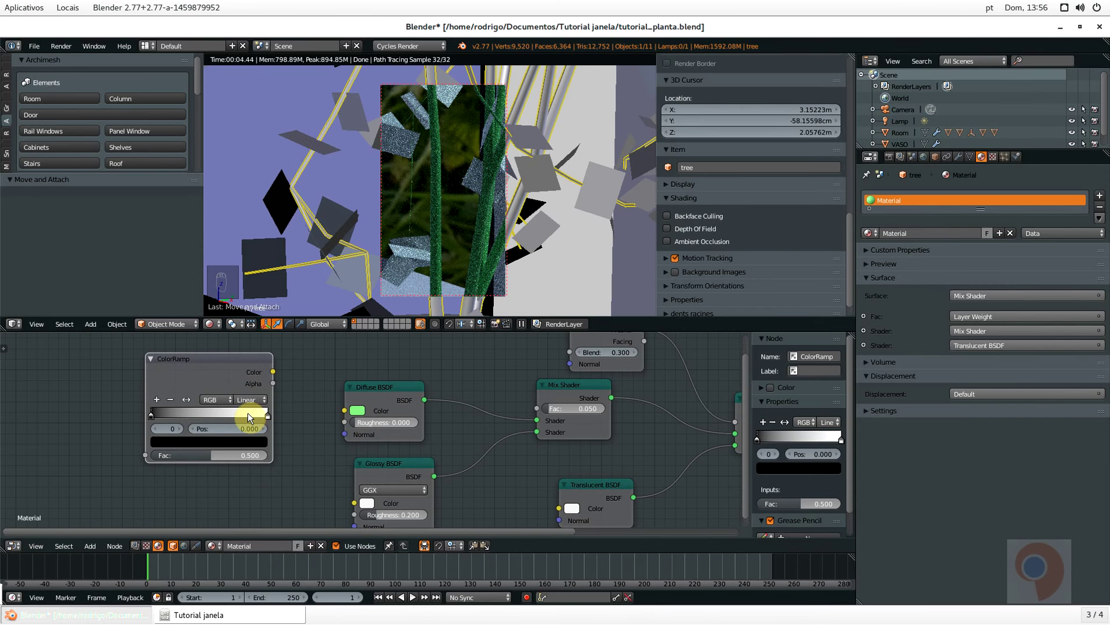
Give the ColorRamp's end stop the Diffuse BSDF's light green and move the start and end stops to 0.323 and 0.823
left_click(247, 413)
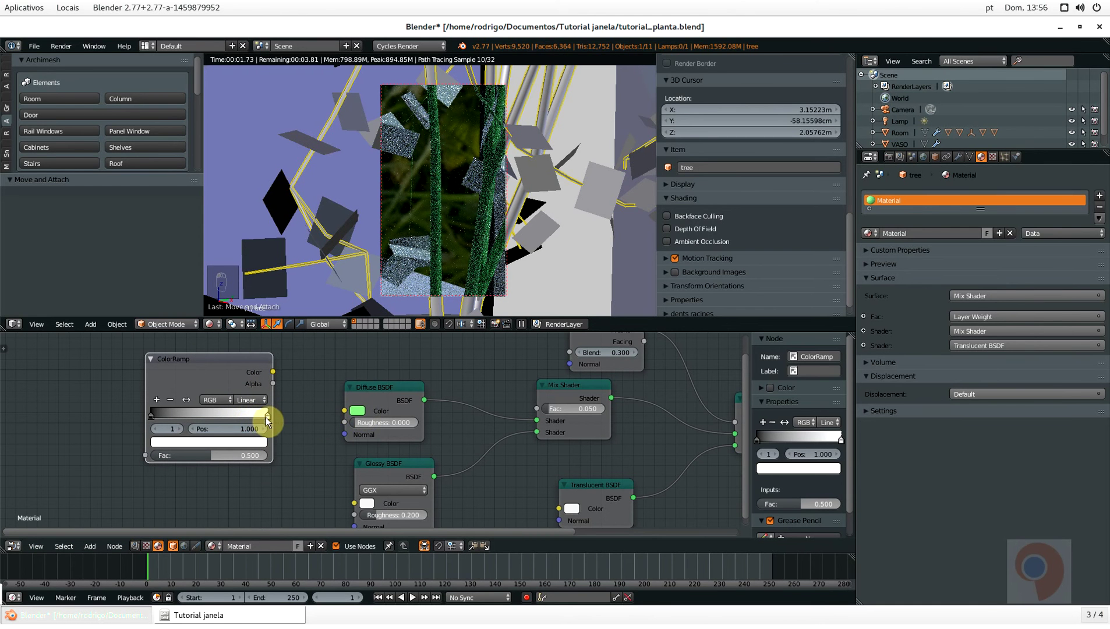
left_click_drag(262, 415, 256, 415)
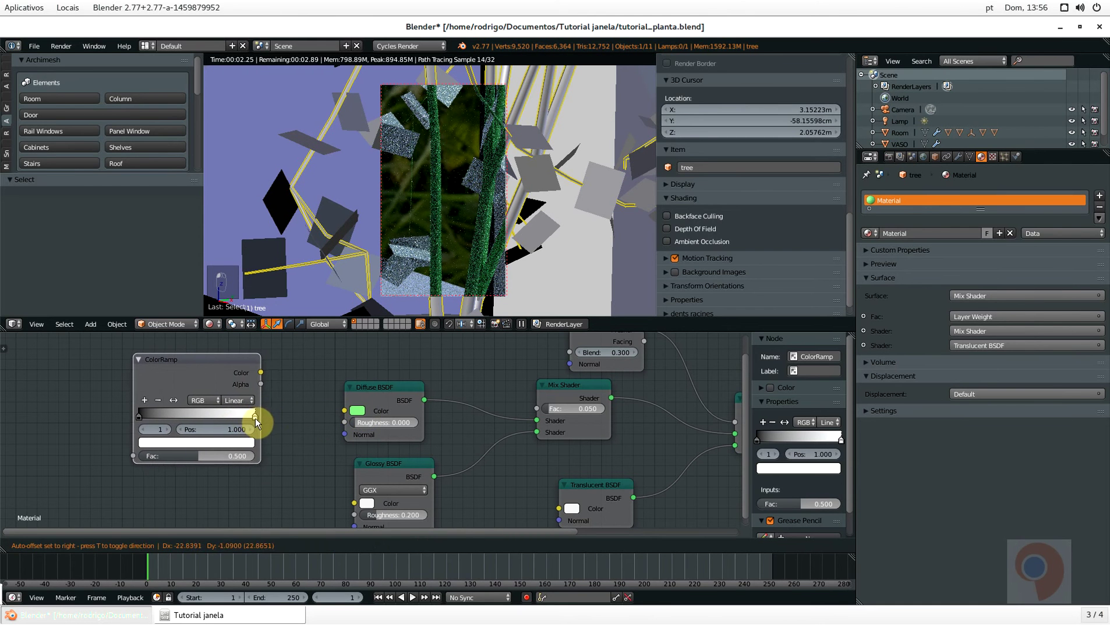
left_click(208, 446)
left_click_drag(185, 326, 170, 322)
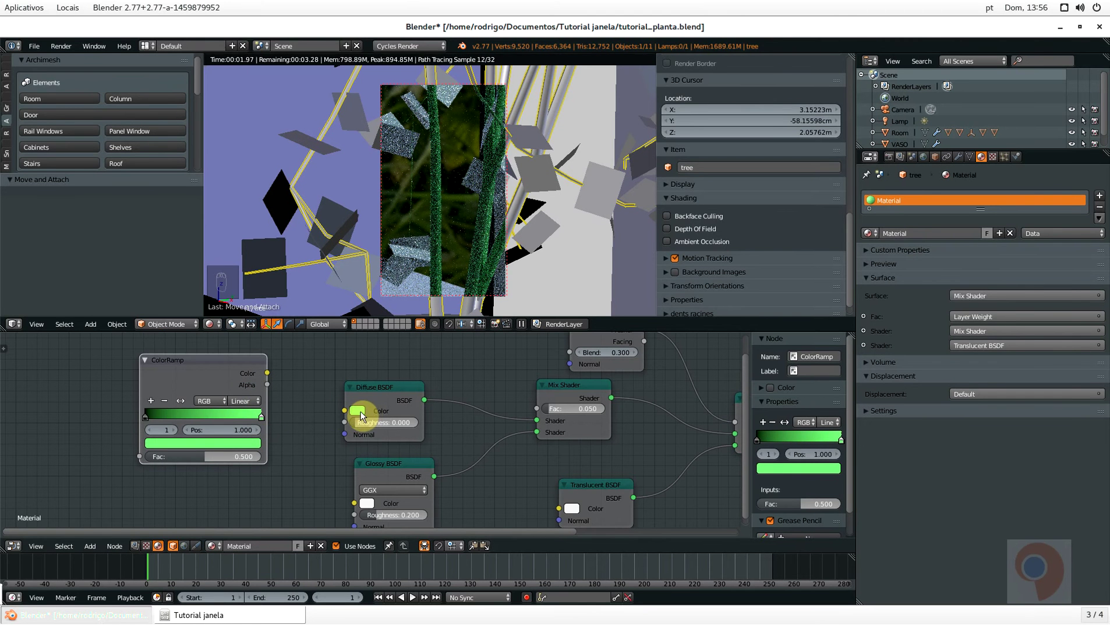
left_click(158, 417)
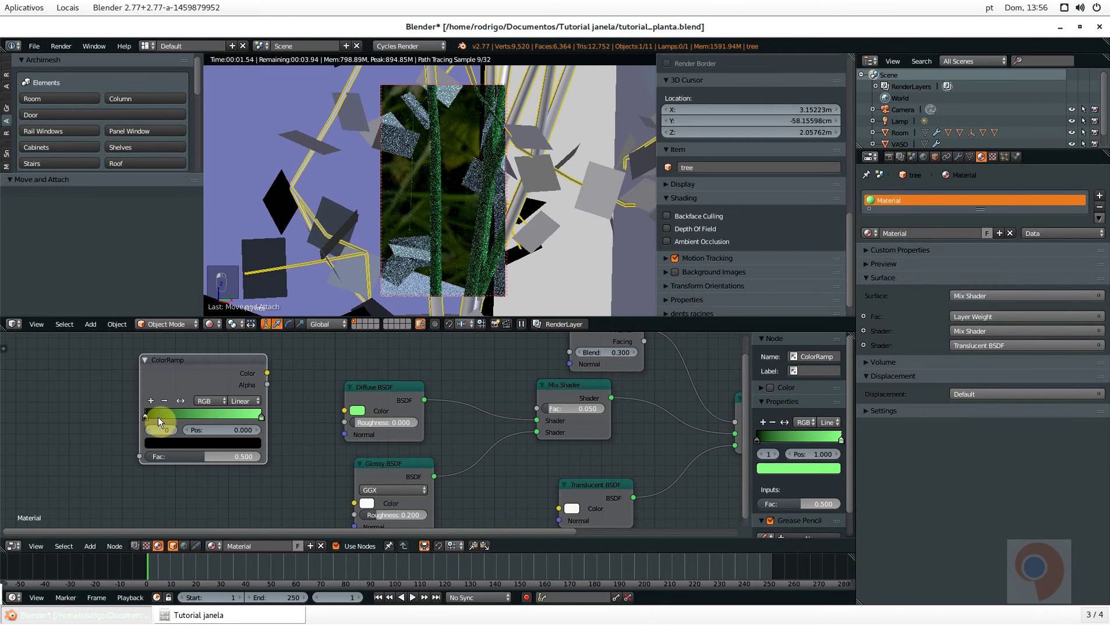
left_click_drag(158, 417, 230, 419)
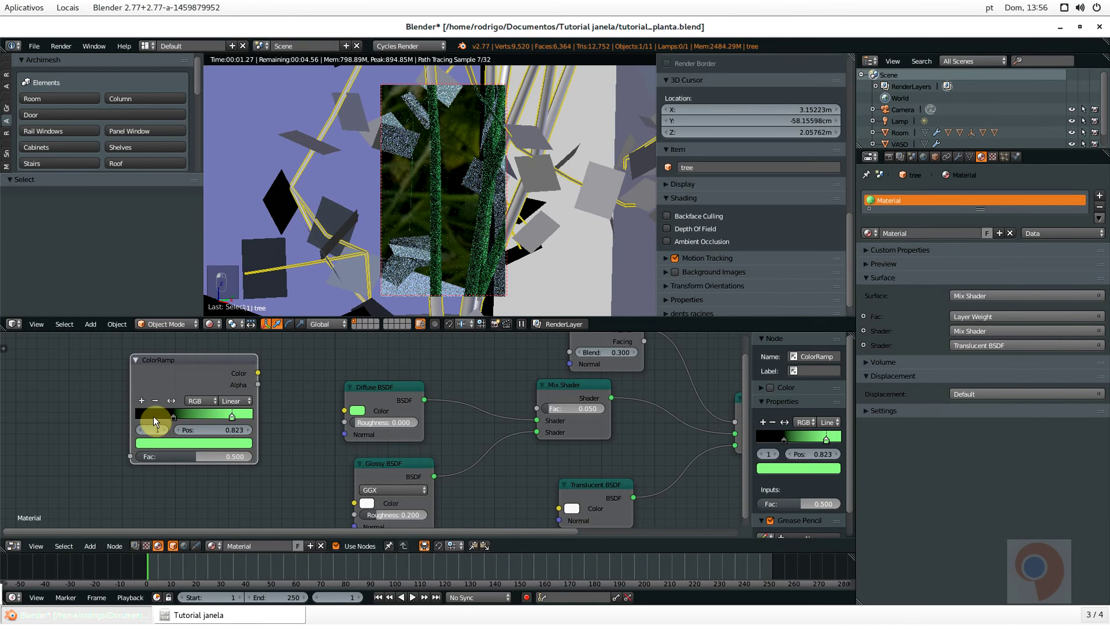
Set the colour of the ColorRamp's start stop to a golden yellow with R 0.647, G 0.496 and B 0.106
left_click(172, 417)
left_click(176, 442)
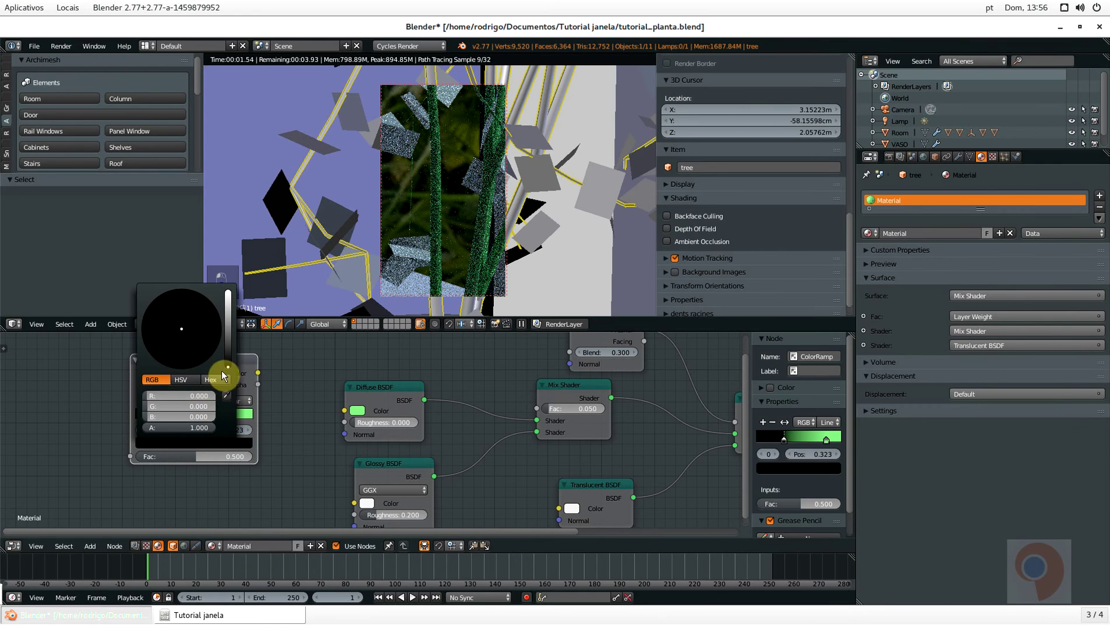
left_click_drag(221, 371, 165, 343)
left_click(228, 308)
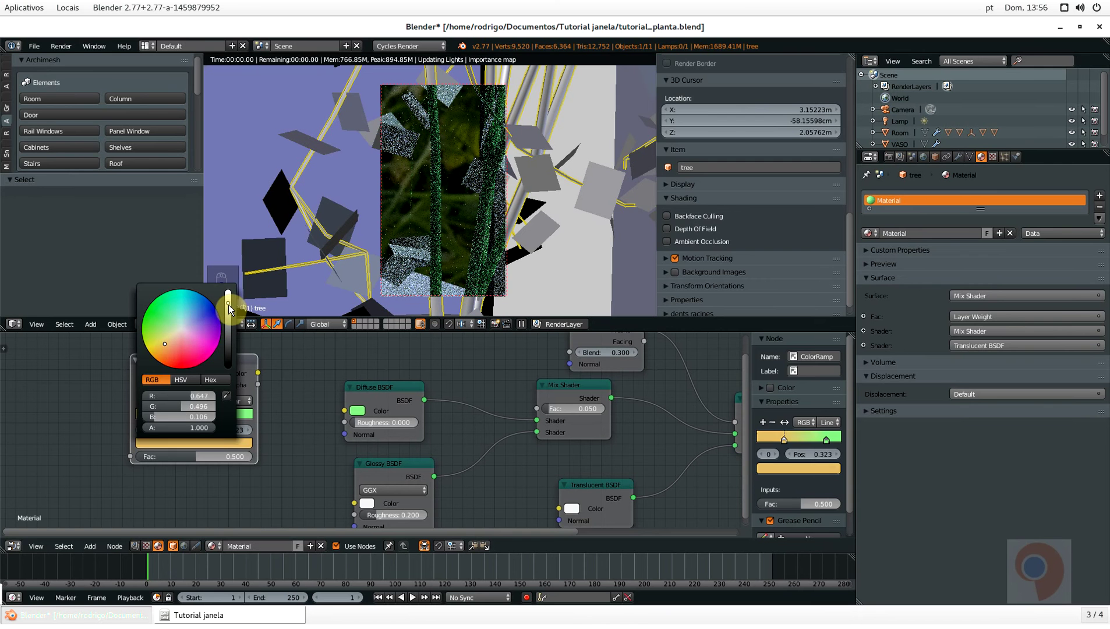
Darken the ColorRamp's golden start stop to R 0.483, G 0.371, B 0.081, and give the end stop, moved to 0.727, a deeper, darker green
left_click_drag(229, 309, 228, 315)
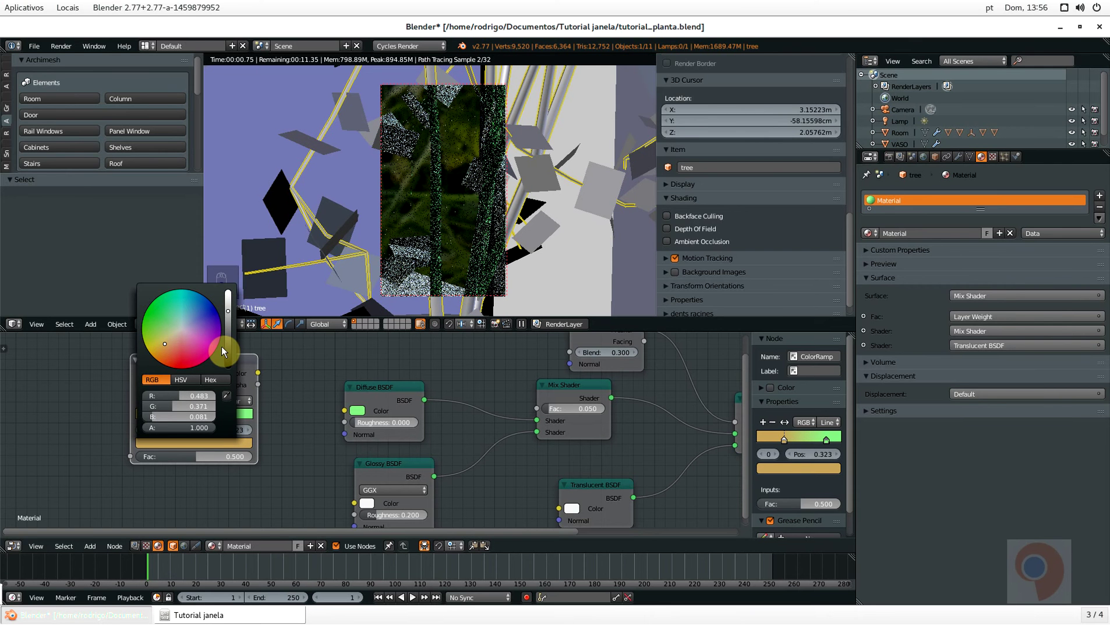
left_click_drag(230, 415, 221, 419)
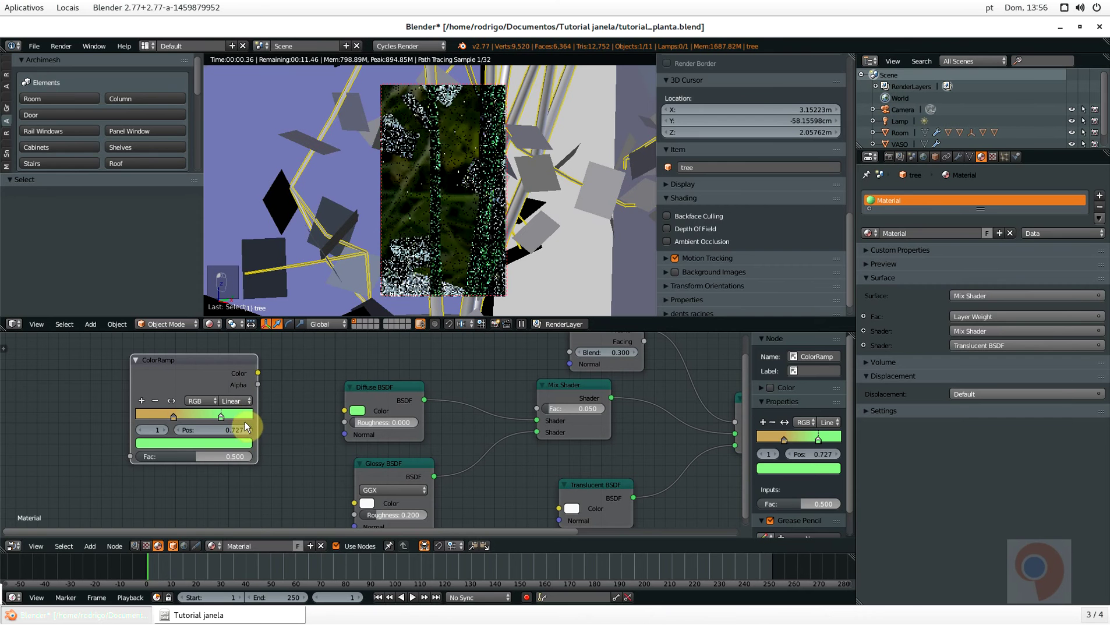
left_click(232, 450)
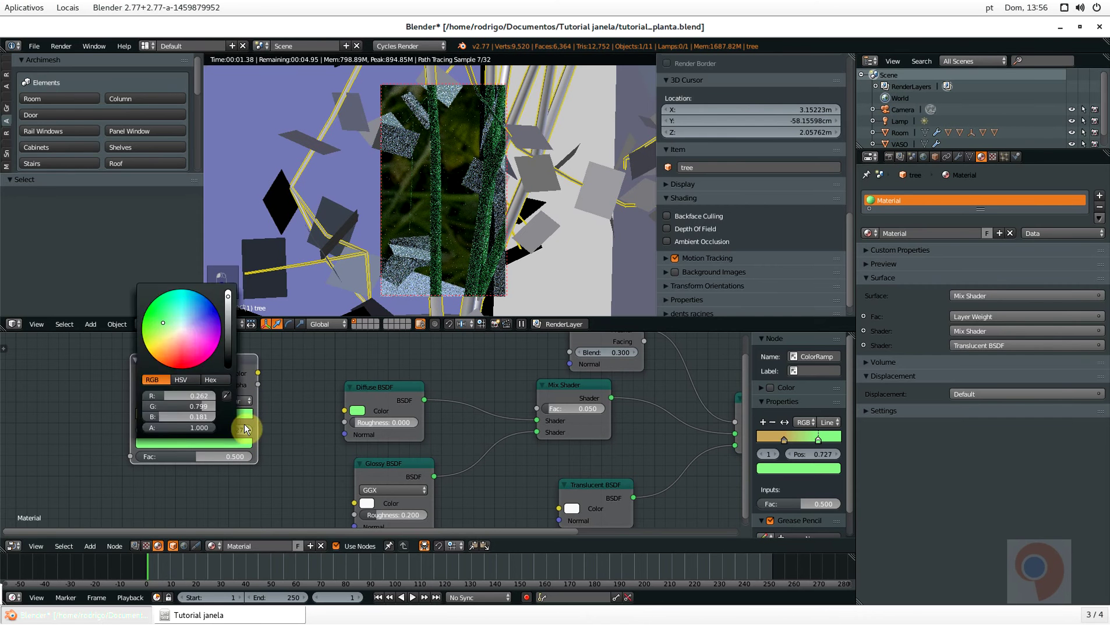
left_click(209, 442)
left_click(155, 315)
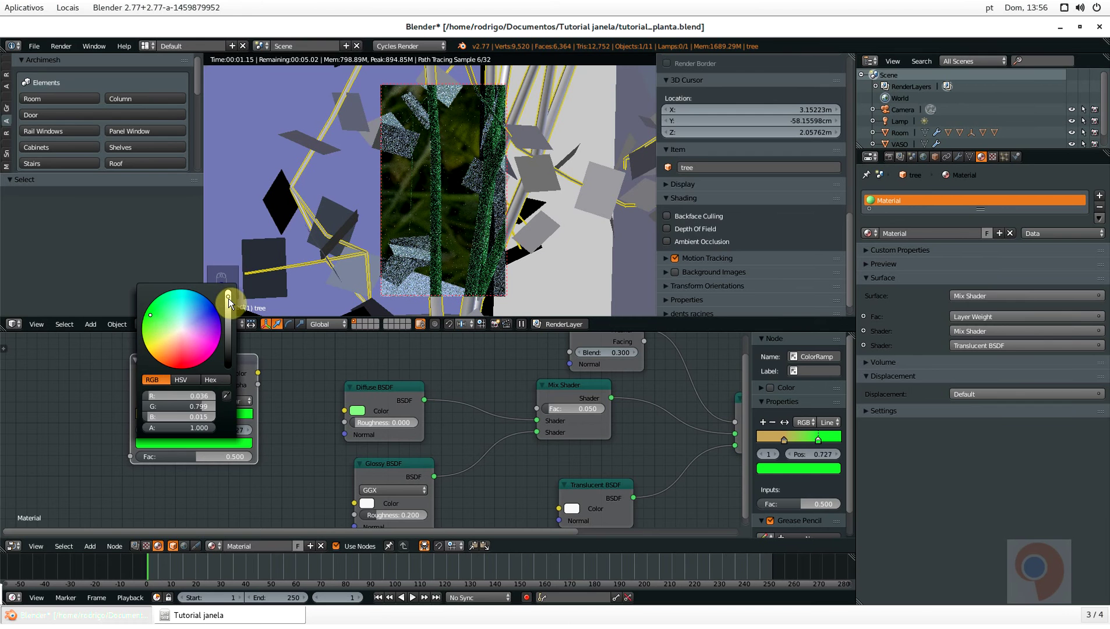
left_click_drag(229, 301, 229, 312)
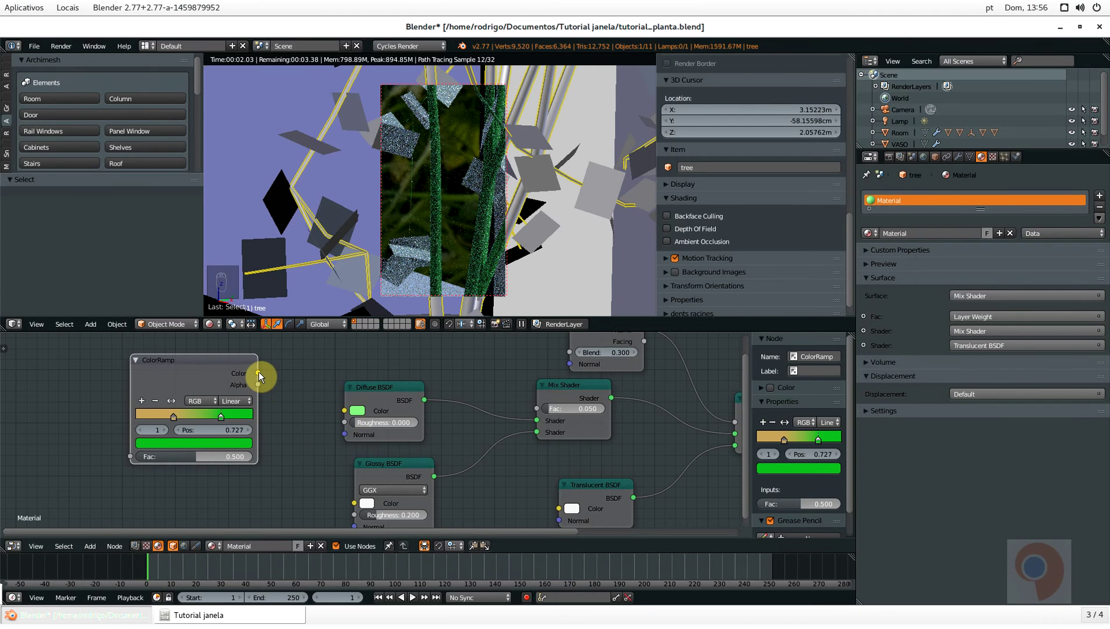
Link the ColorRamp's Color output to the Diffuse BSDF's Color input and move the start and end stops to 0.450 and 0.855
left_click_drag(258, 374, 338, 411)
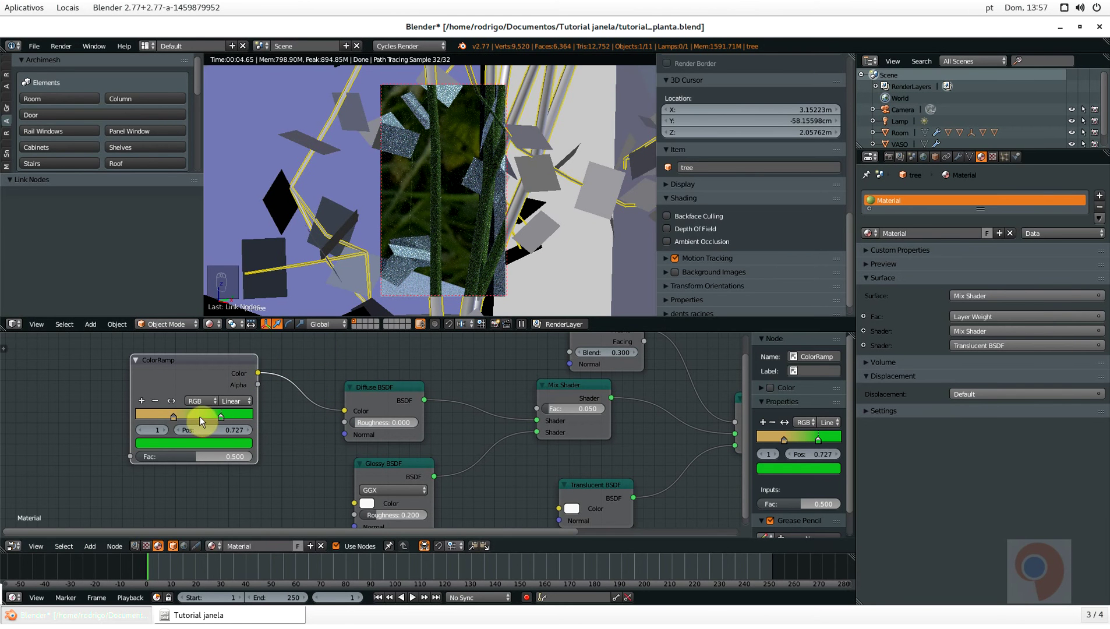
left_click_drag(170, 418, 247, 422)
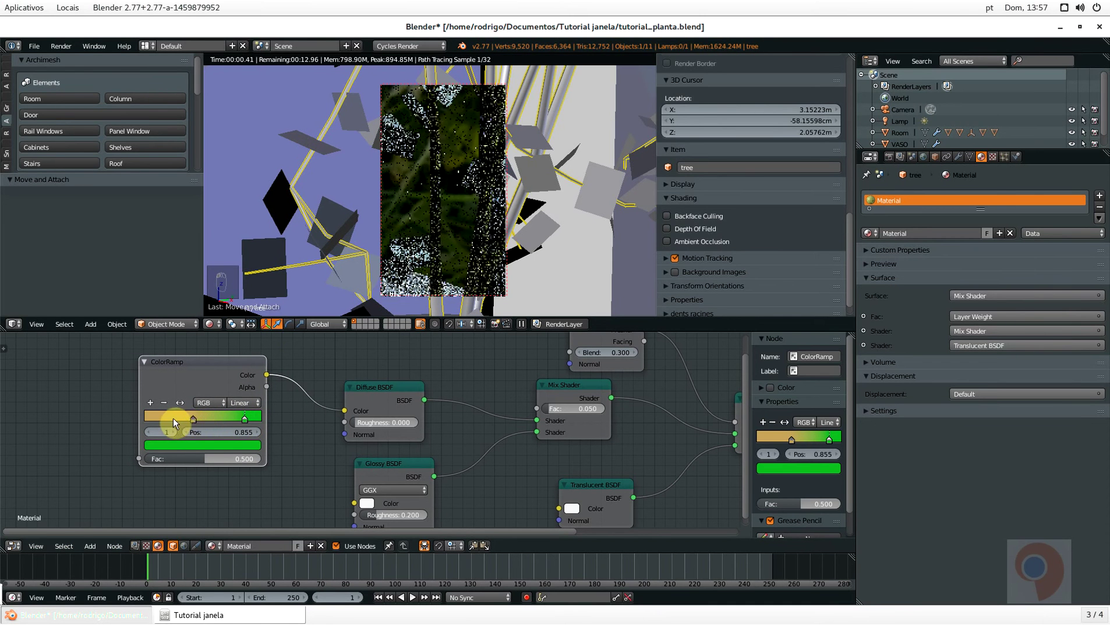
left_click(200, 419)
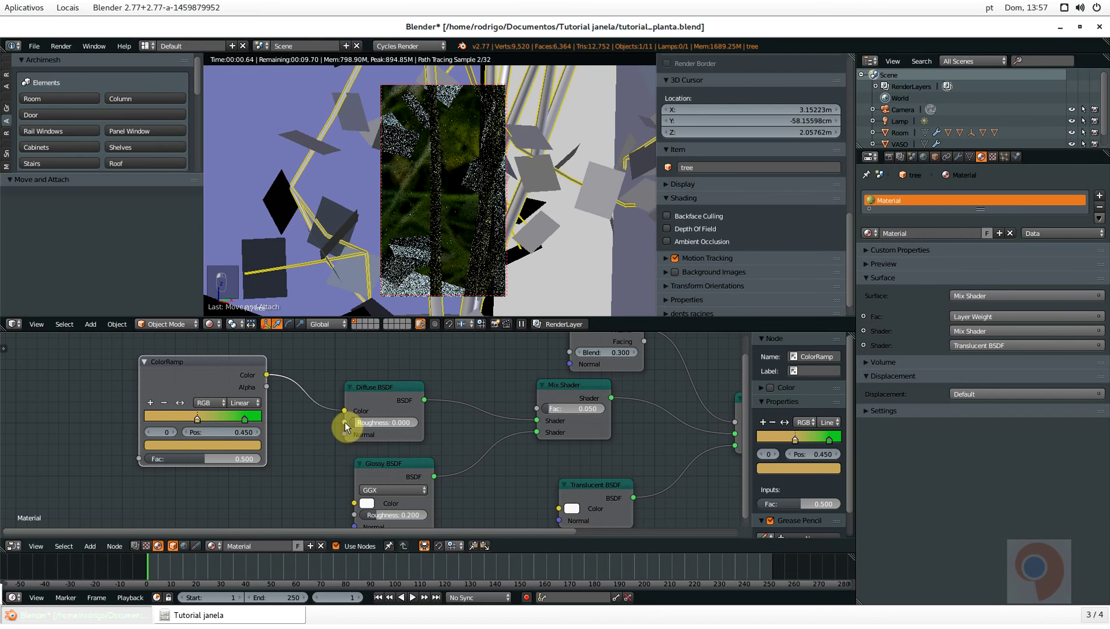
Give the Translucent BSDF the green sampled from the end of the ColorRamp's gradient
scroll(345, 422, "down", 1)
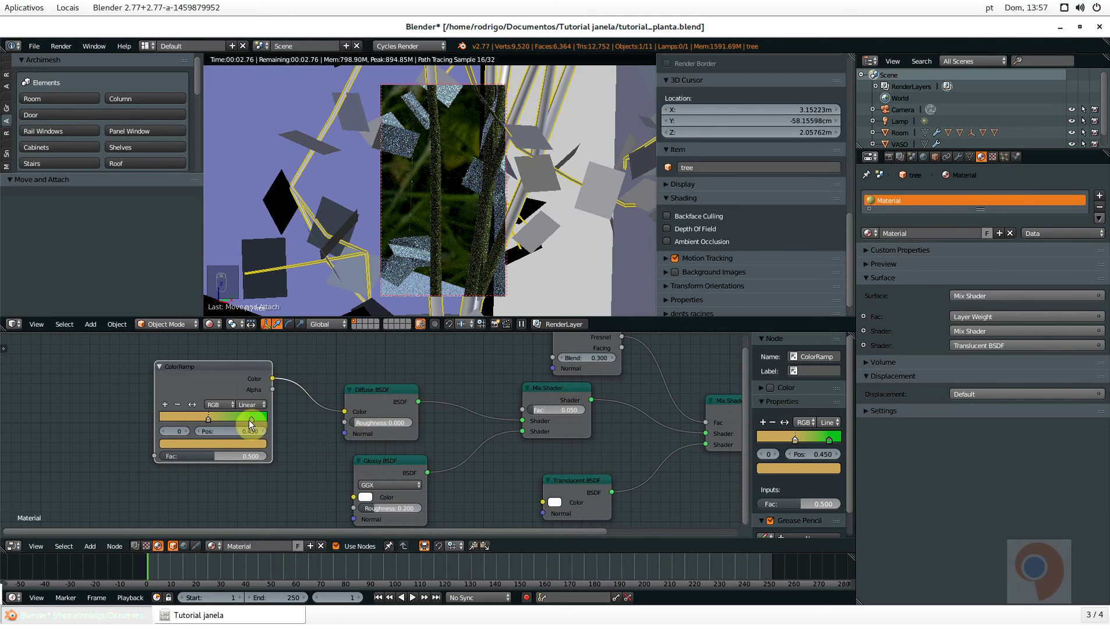
scroll(443, 414, "down", 1)
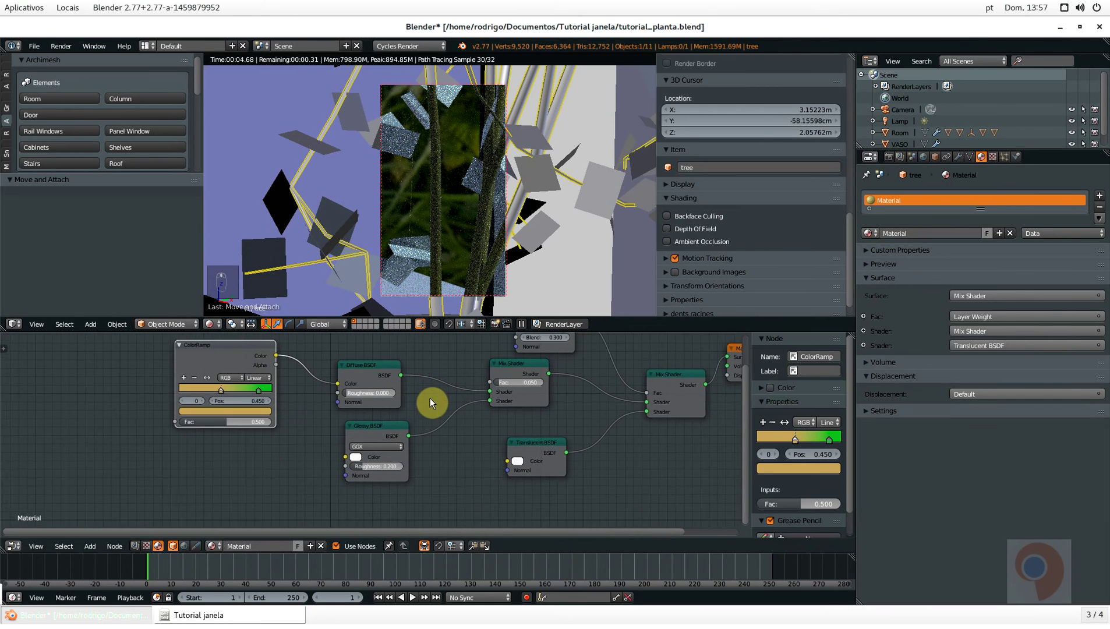
scroll(425, 403, "up", 1)
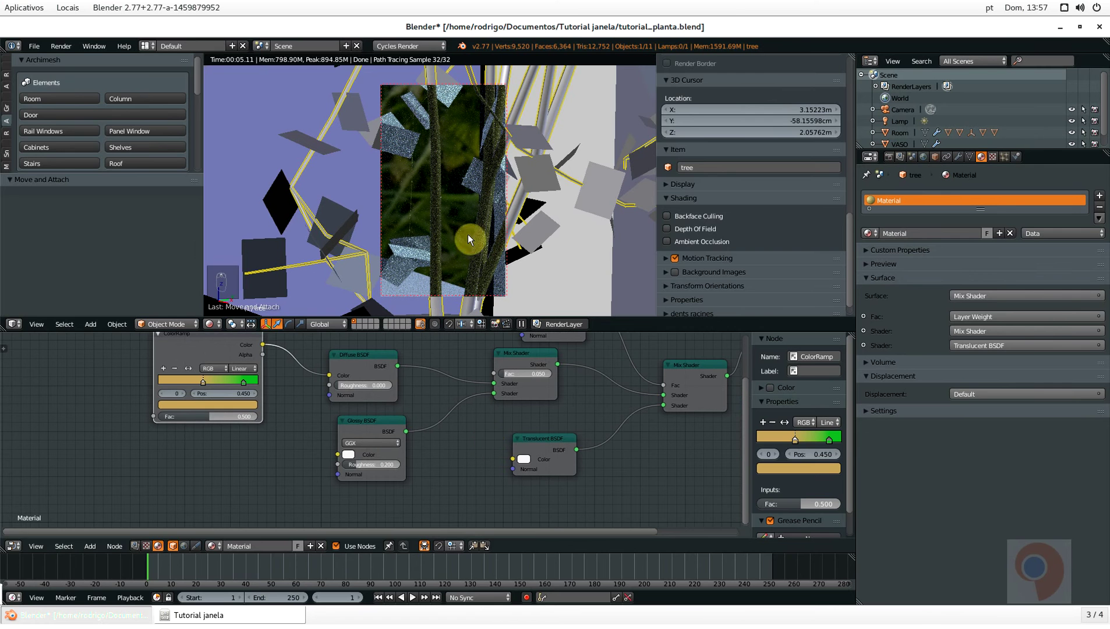
left_click(524, 460)
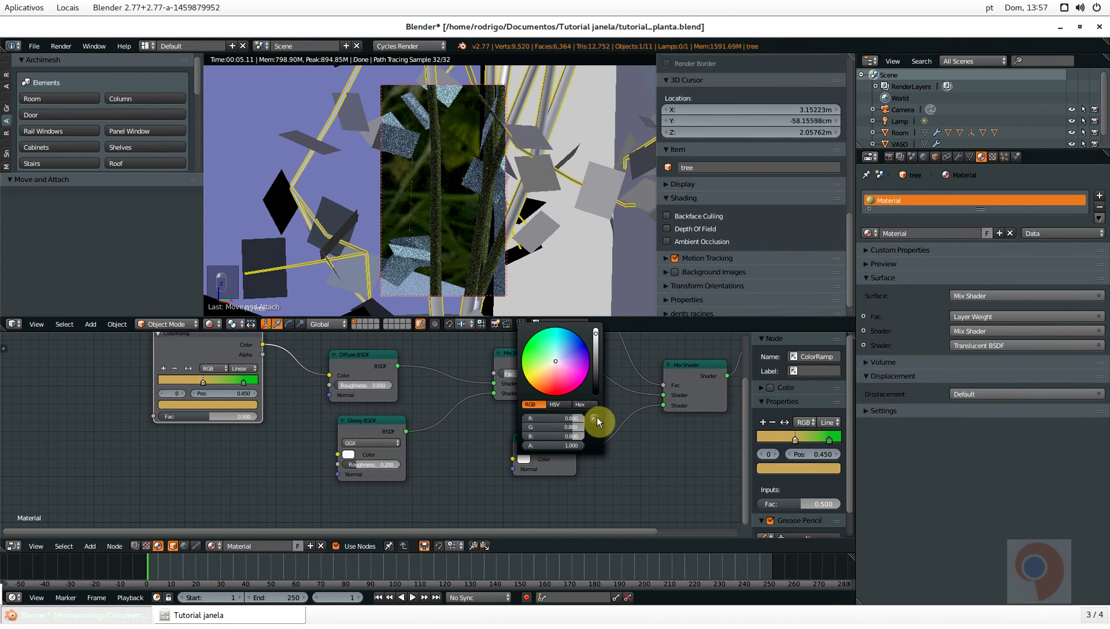
left_click(252, 380)
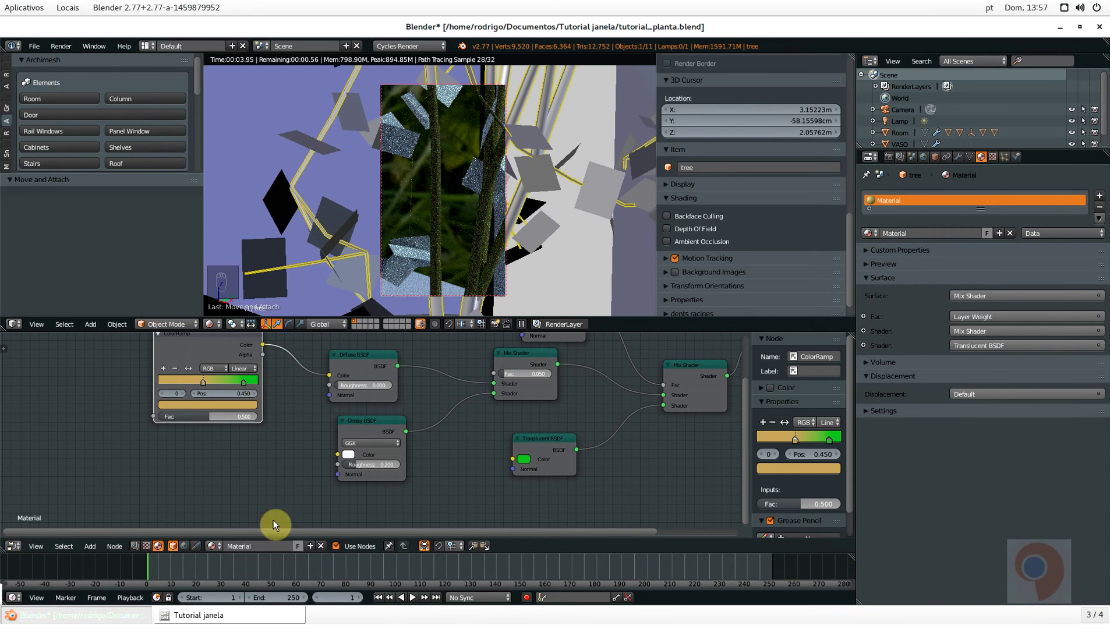
Brighten the Glossy BSDF's white colour and set the Diffuse BSDF's roughness to 0.3
left_click(353, 453)
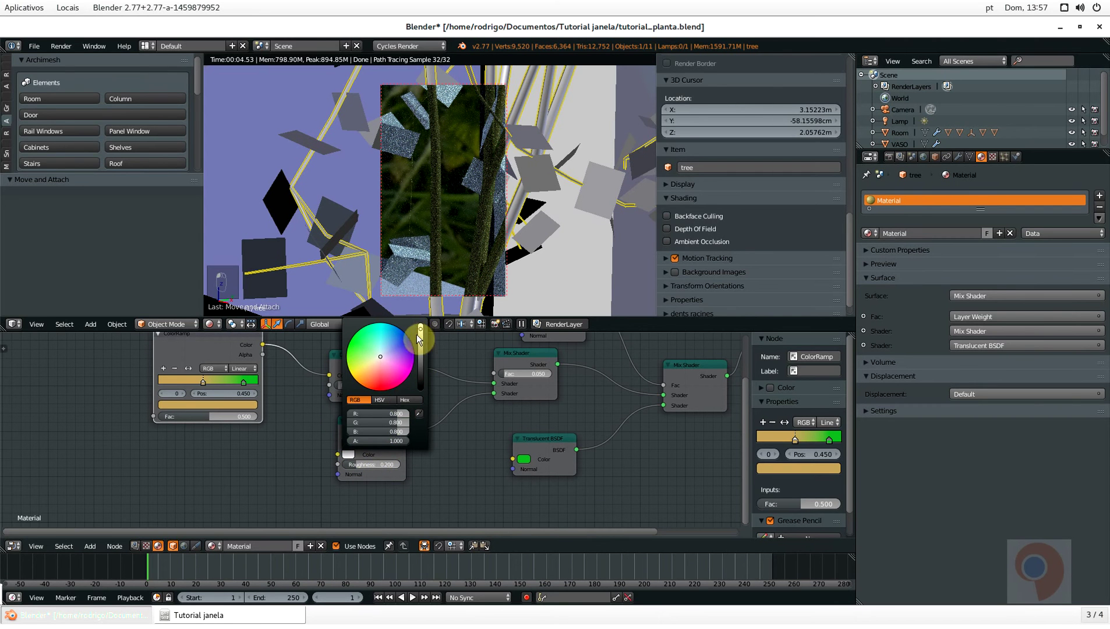
left_click_drag(416, 334, 418, 186)
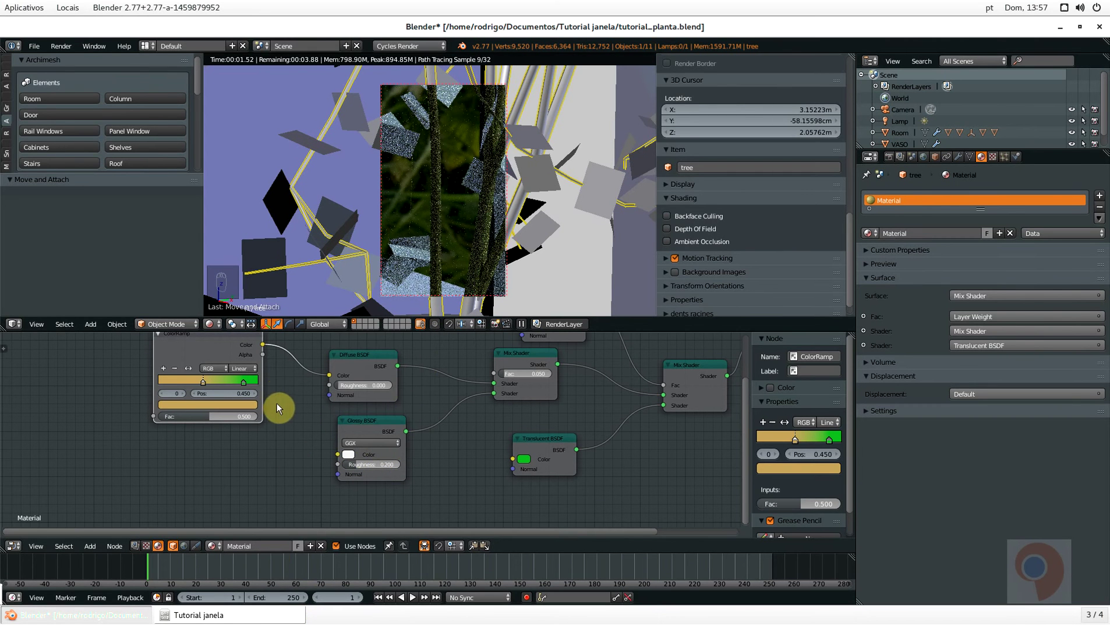
scroll(347, 385, "up", 1)
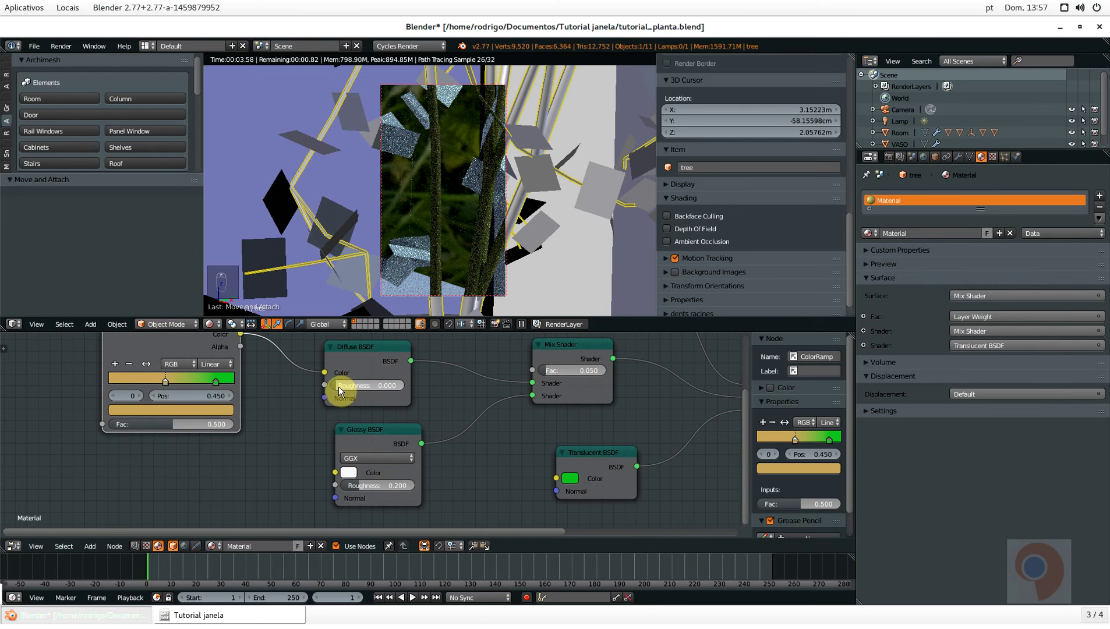
left_click(354, 384)
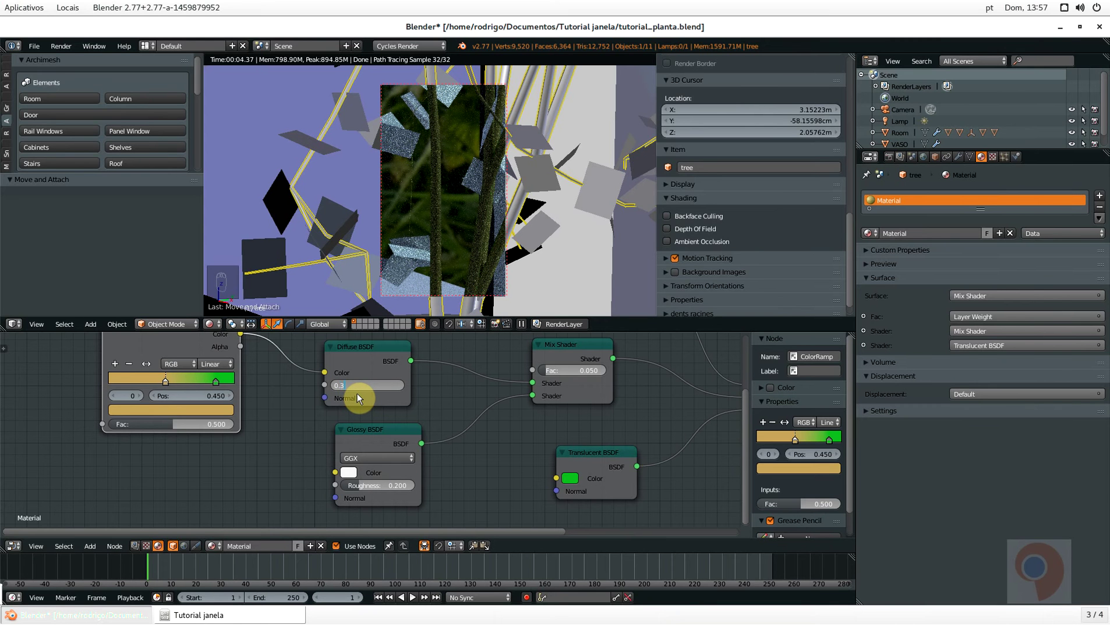
key("Return")
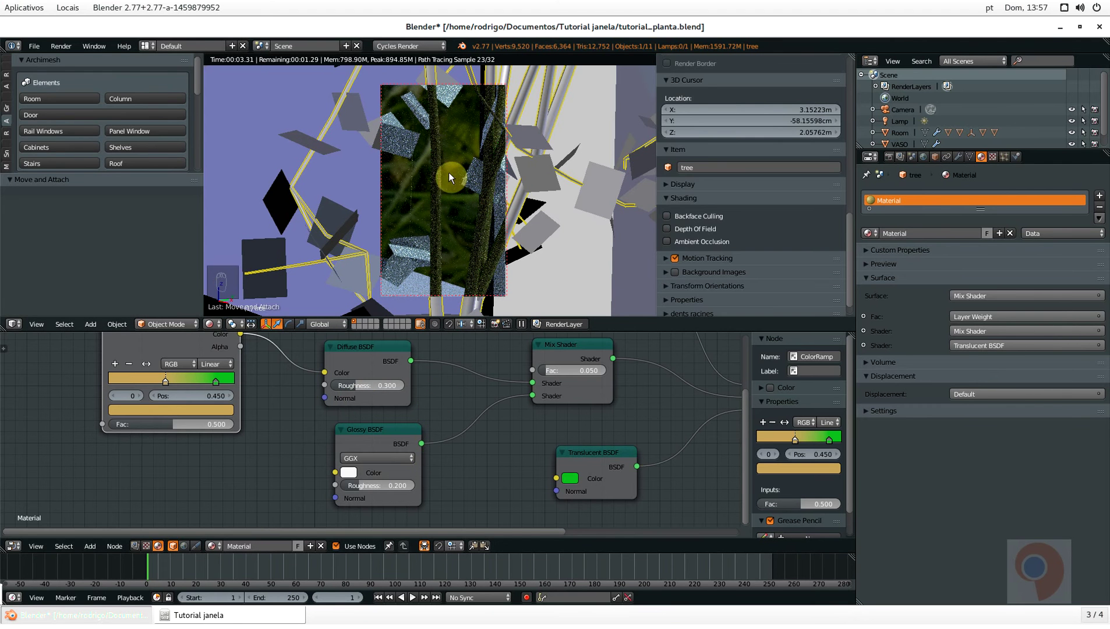
Save the scene over the existing tutorial_planta.blend file
scroll(406, 404, "down", 1)
key("ctrl+s")
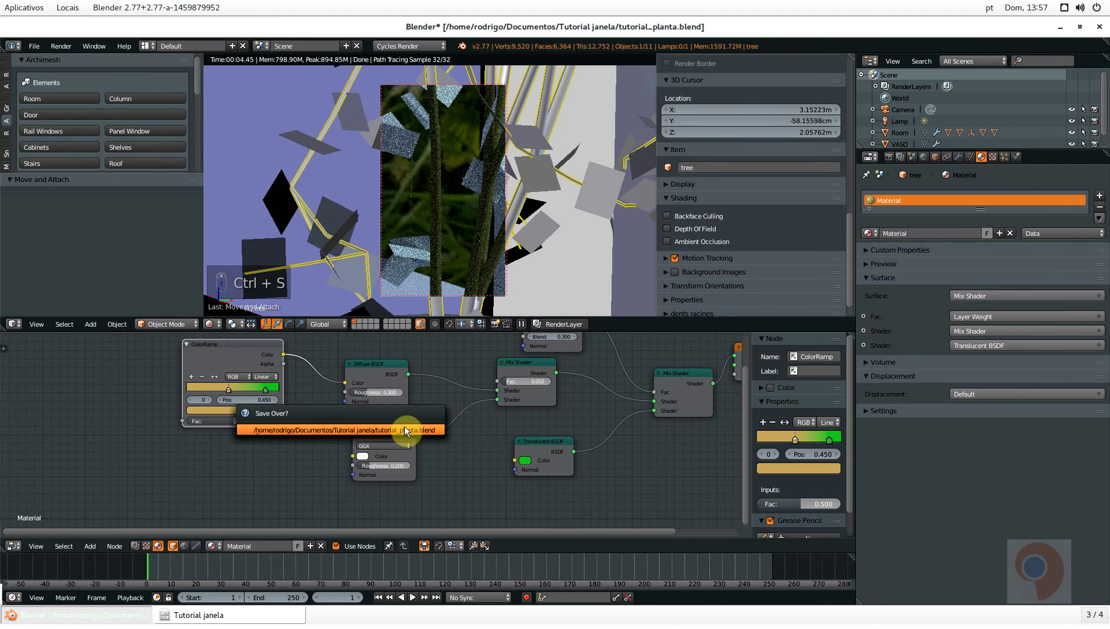
scroll(443, 419, "down", 2)
middle_click_drag(551, 406, 452, 437)
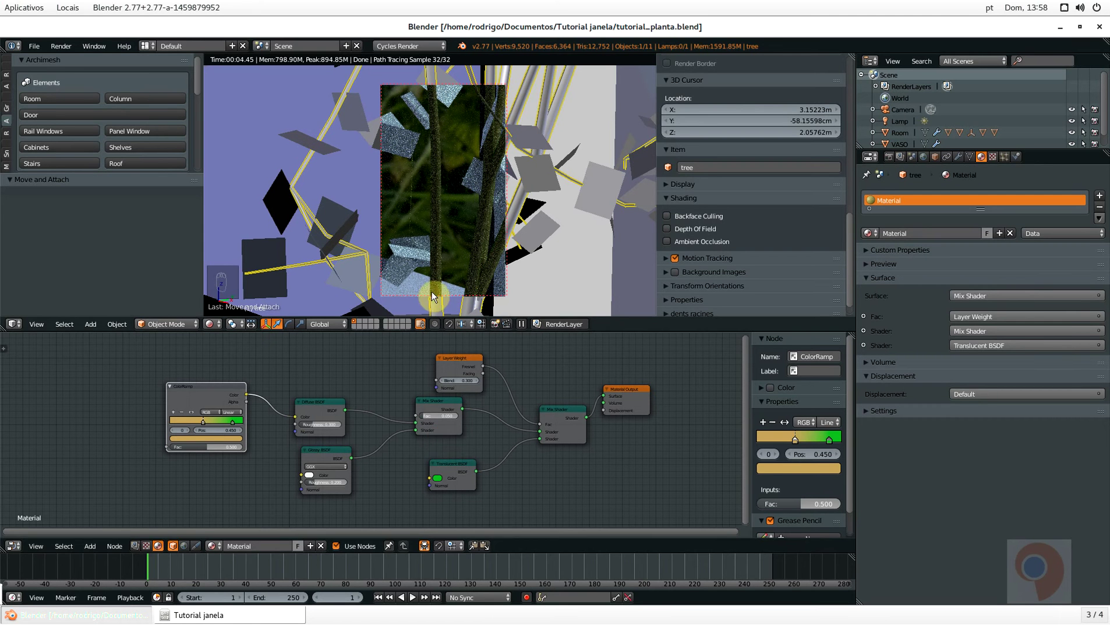
Switch to the camera view and redraw the render border outside the camera frame to preview the whole plant in rendered shading
scroll(448, 270, "down", 6)
key("KP_0")
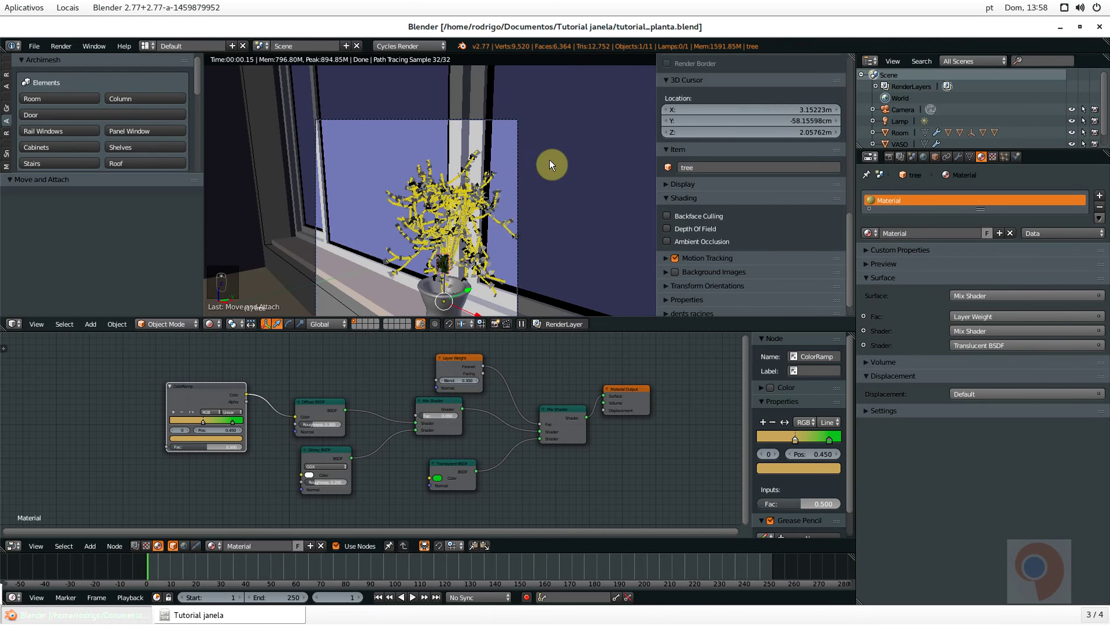
scroll(549, 159, "down", 1)
middle_click_drag(537, 198, 521, 175, "shift")
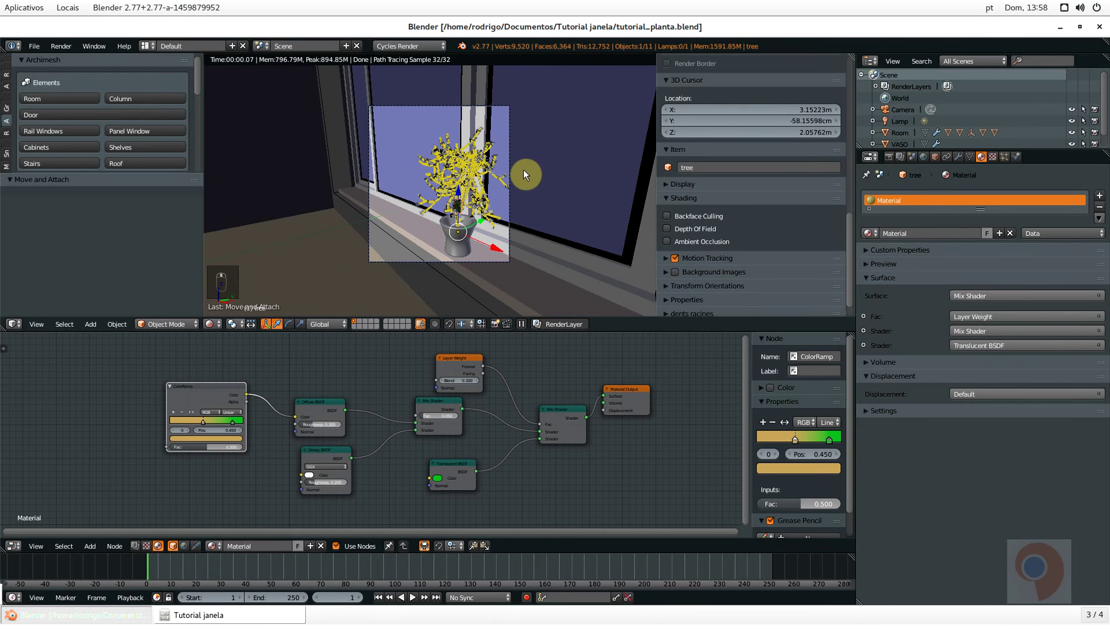
key("shift+z")
key("shift+z")
key("shift+z")
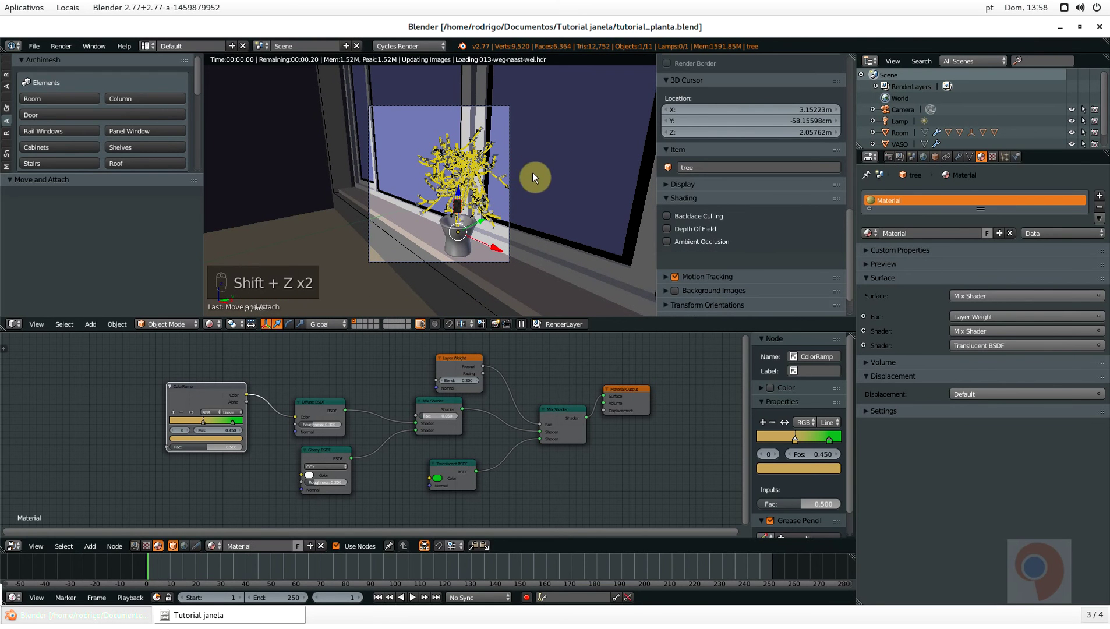
key("shift+z")
key("shift+b")
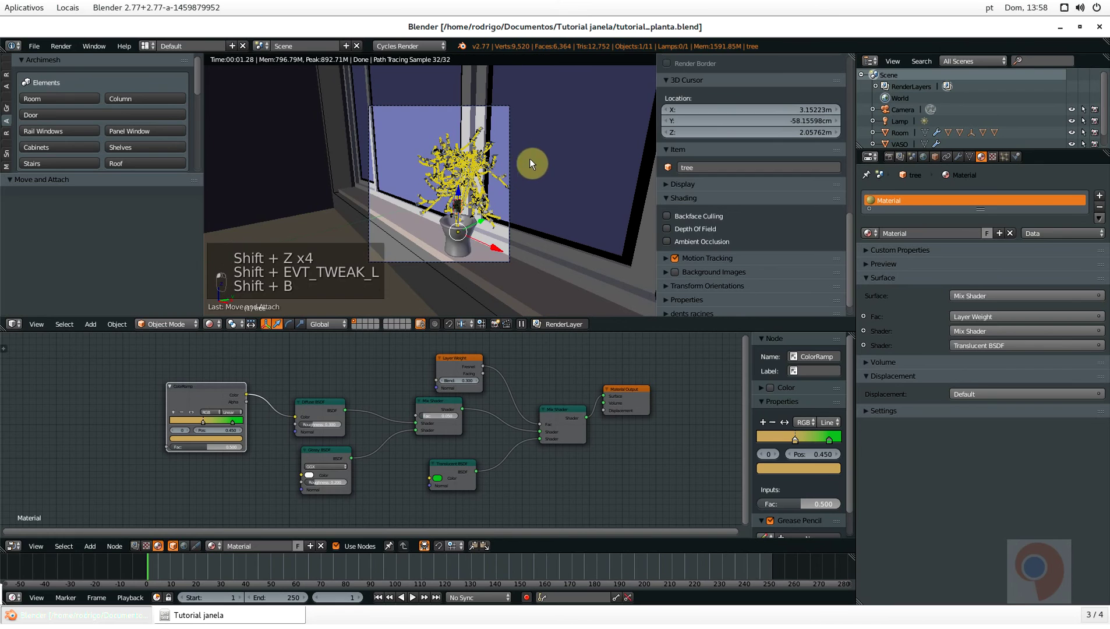
left_click_drag(529, 160, 552, 222)
scroll(547, 224, "up", 4)
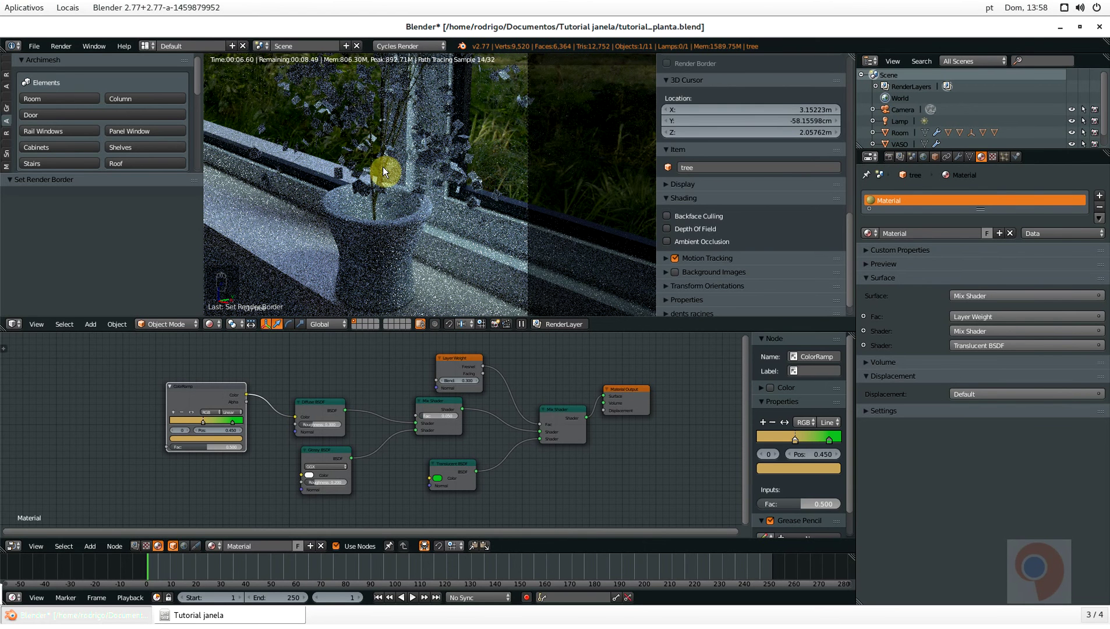
Return the viewport to solid shading and save the file
key("shift+z")
scroll(382, 169, "down", 4)
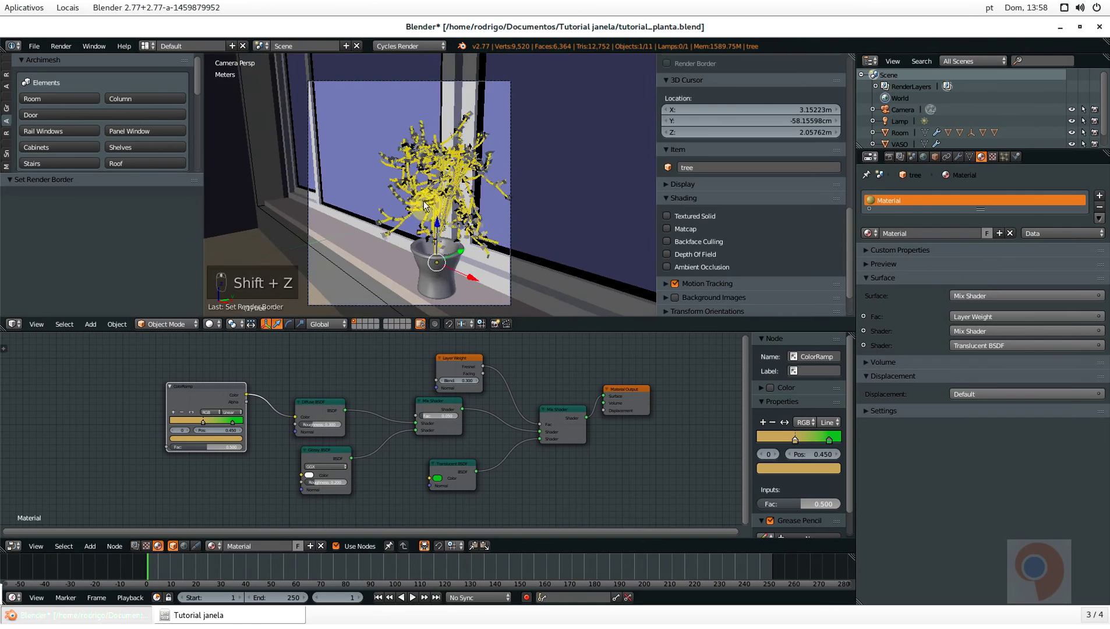
scroll(418, 213, "up", 4)
key("ctrl+s")
left_click(417, 215)
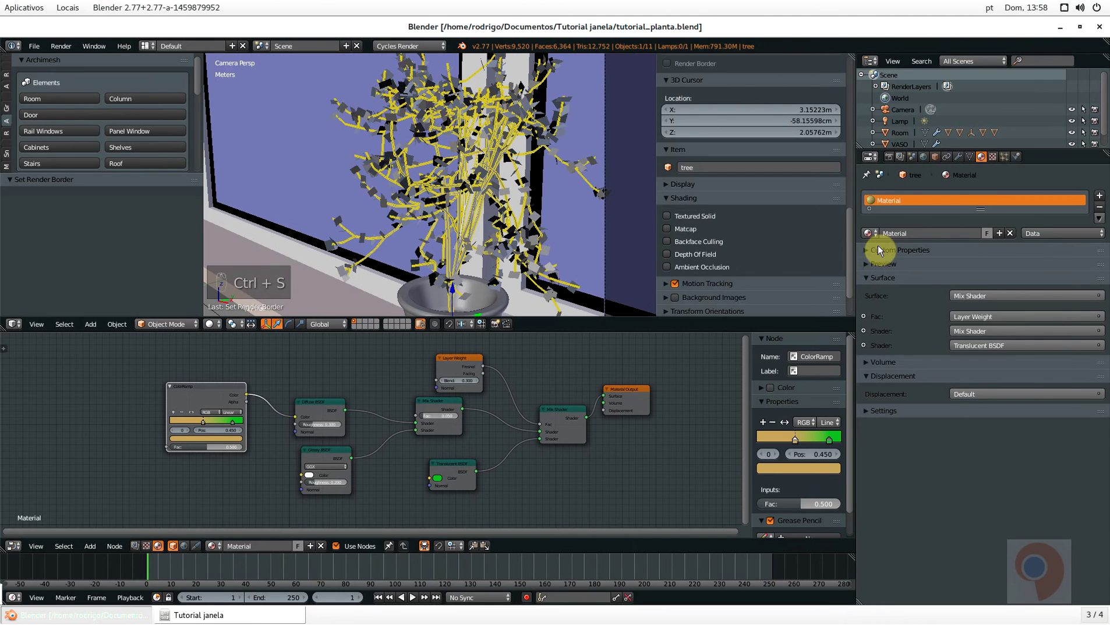
Rename the stem material as CAULE and save the file
left_click(912, 234)
type("CAUL")
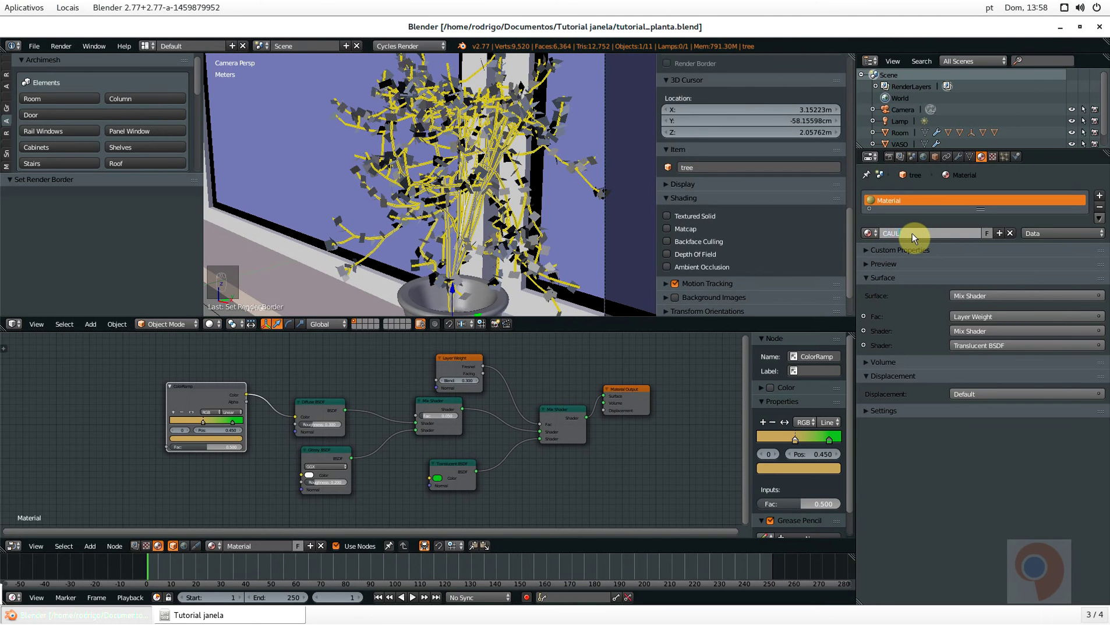
type("E")
key("Return")
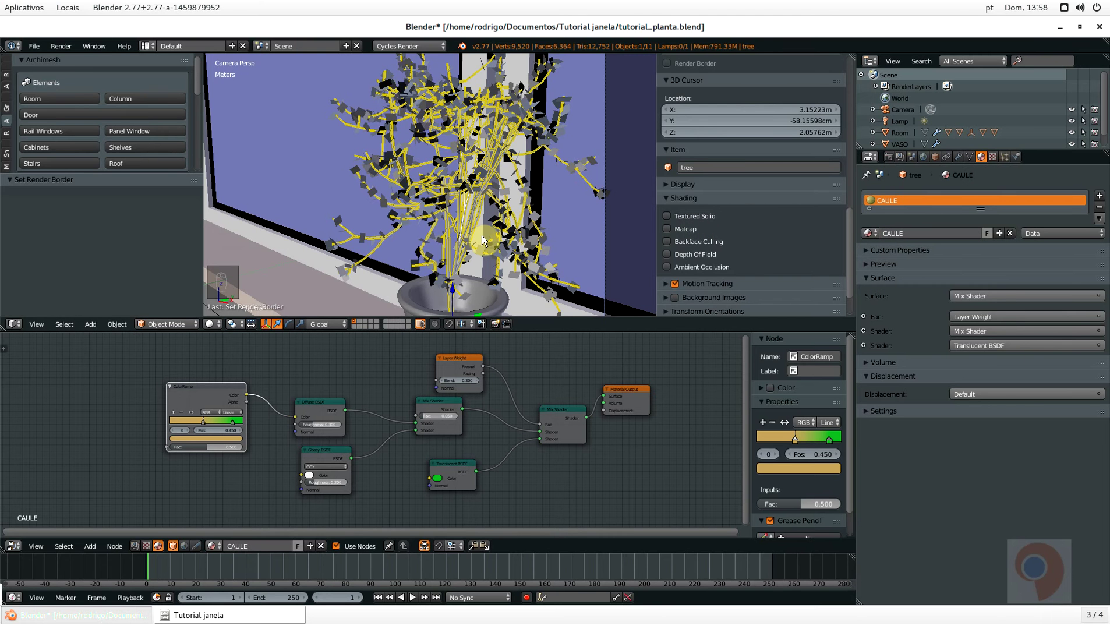
key("ctrl+s")
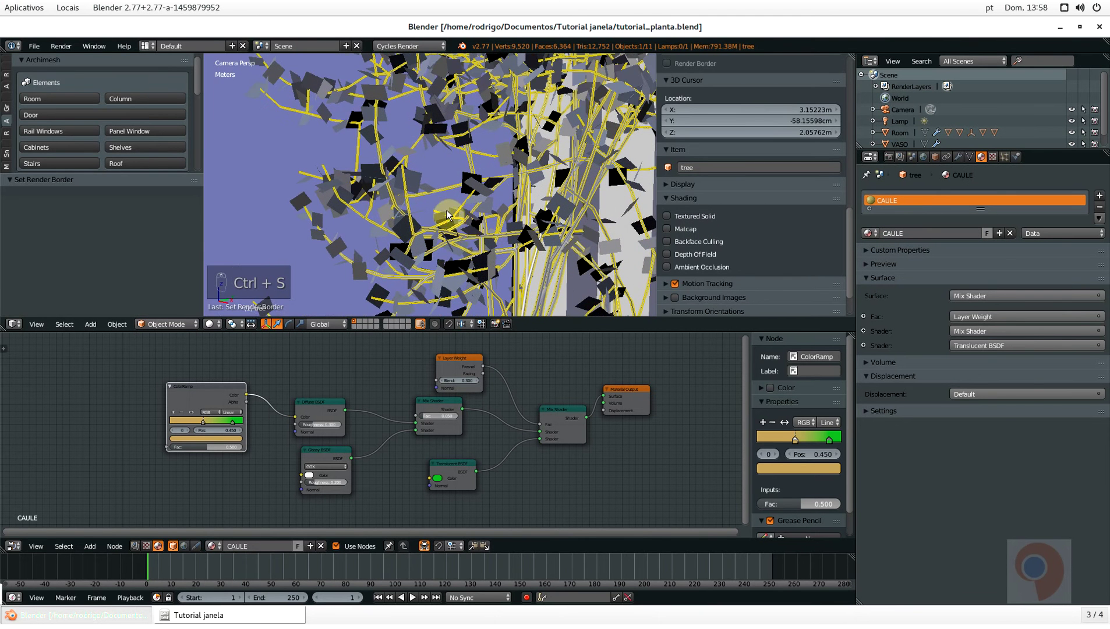
Select the plant's leaves object in the camera view
scroll(433, 190, "down", 5)
scroll(433, 190, "up", 4)
right_click(421, 205)
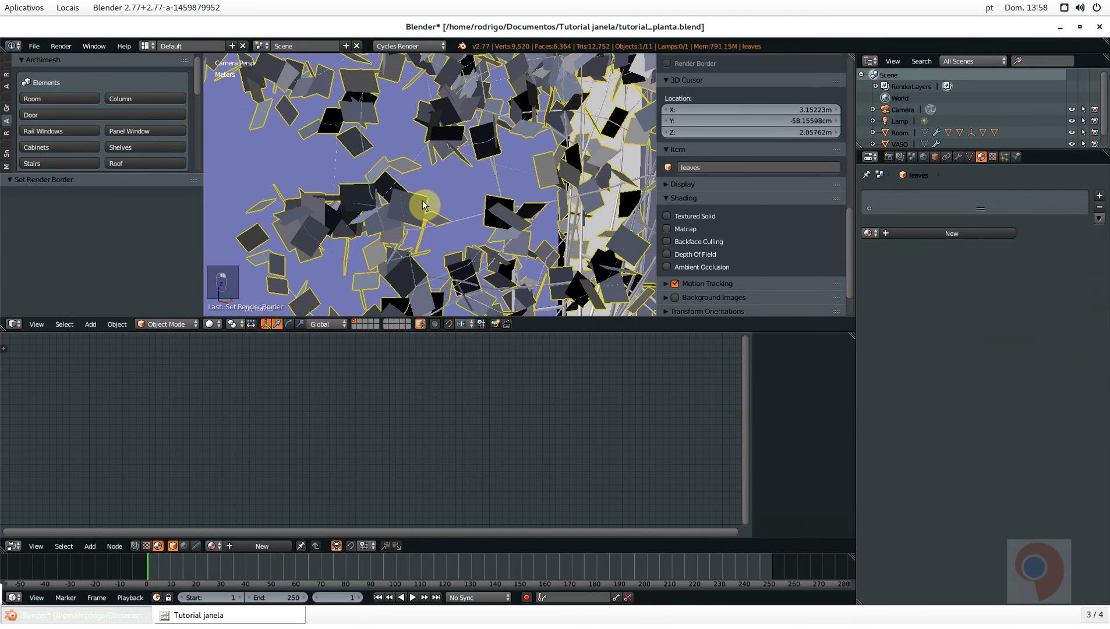
scroll(428, 228, "down", 5)
scroll(463, 201, "down", 4)
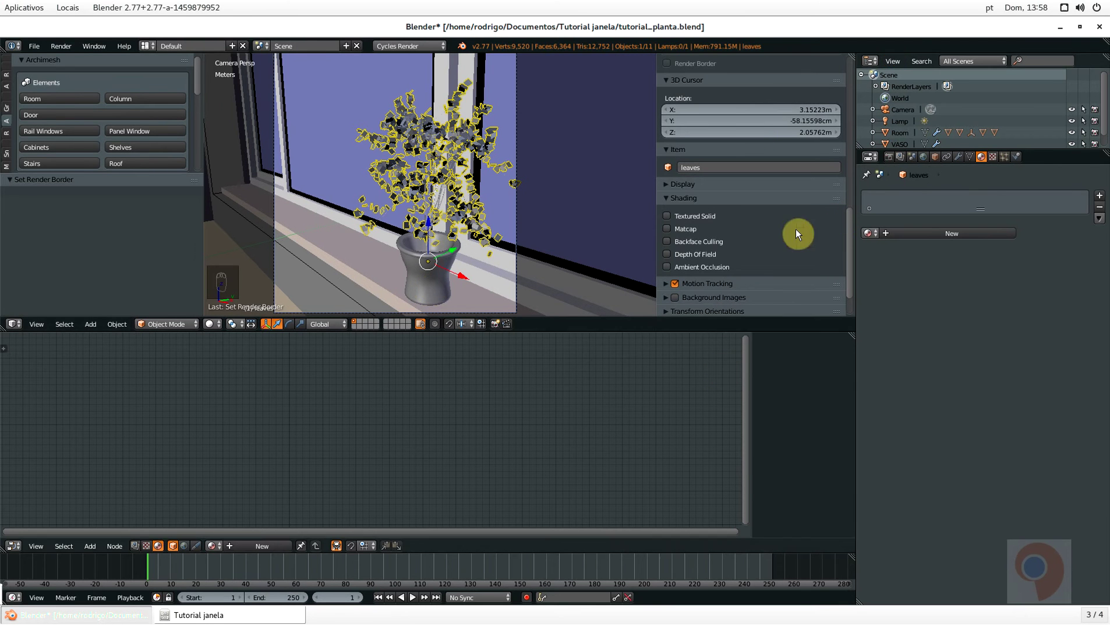
Split the 3D viewport vertically and switch the new area to the UV/Image Editor
left_click_drag(855, 55, 663, 275)
left_click(674, 324)
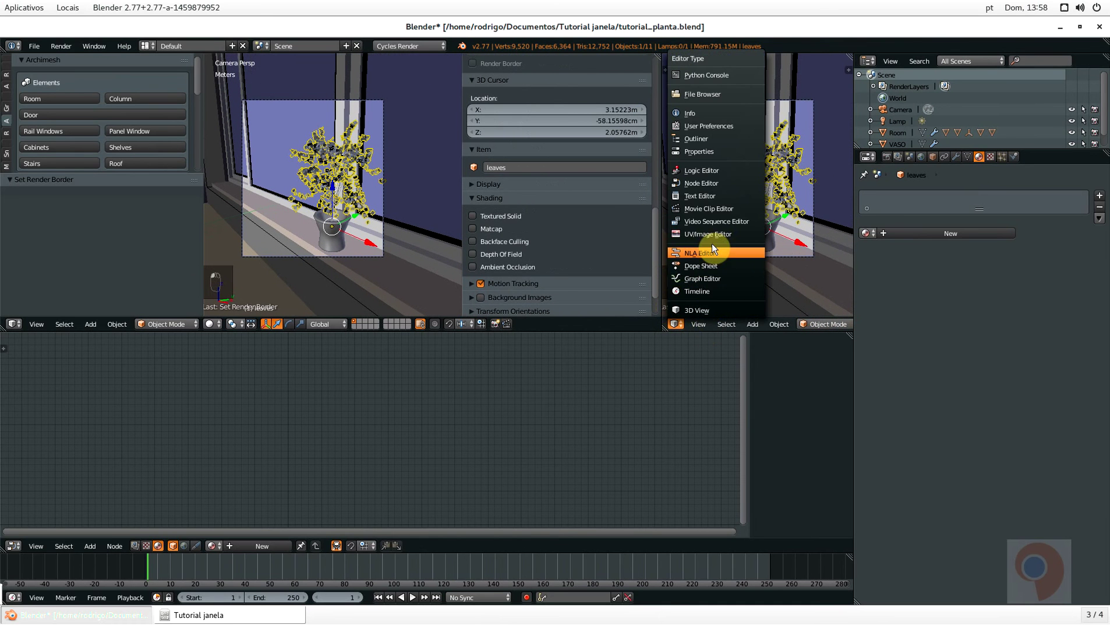
left_click(732, 234)
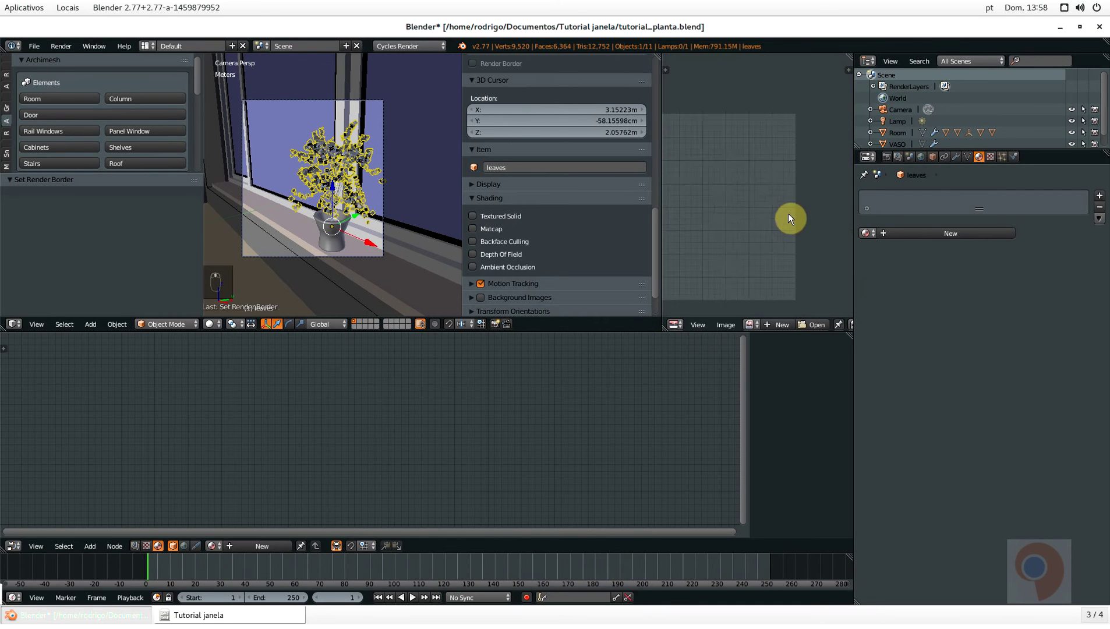
scroll(346, 175, "up", 8)
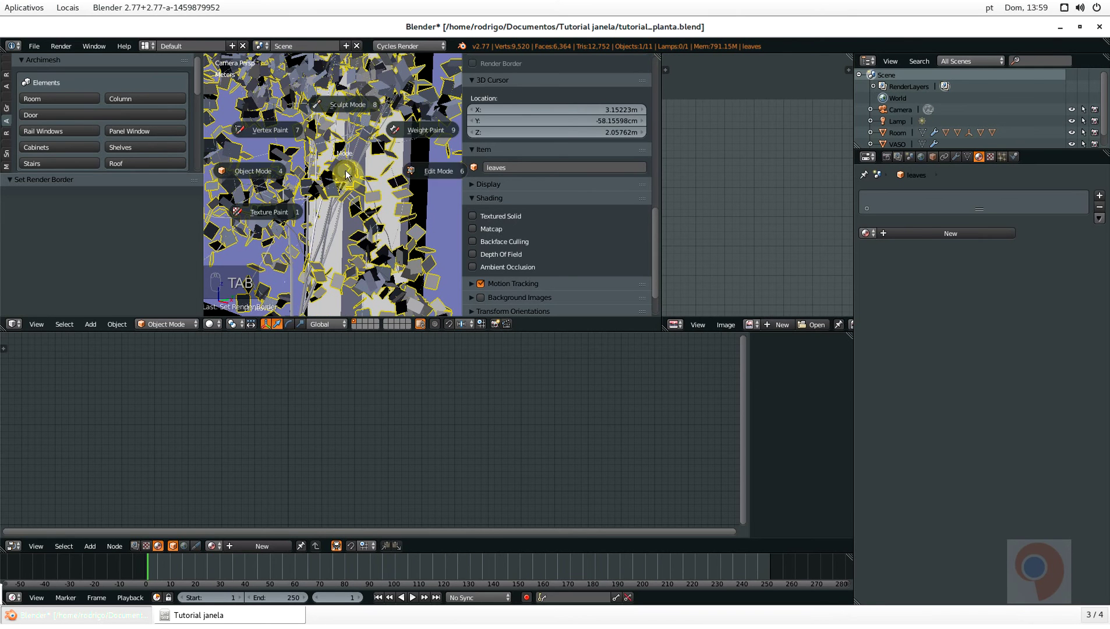
Put the leaves object in Edit Mode and load plants_leaf_bush_col_stylized.png into the UV/Image Editor
key("Tab")
scroll(781, 198, "down", 6)
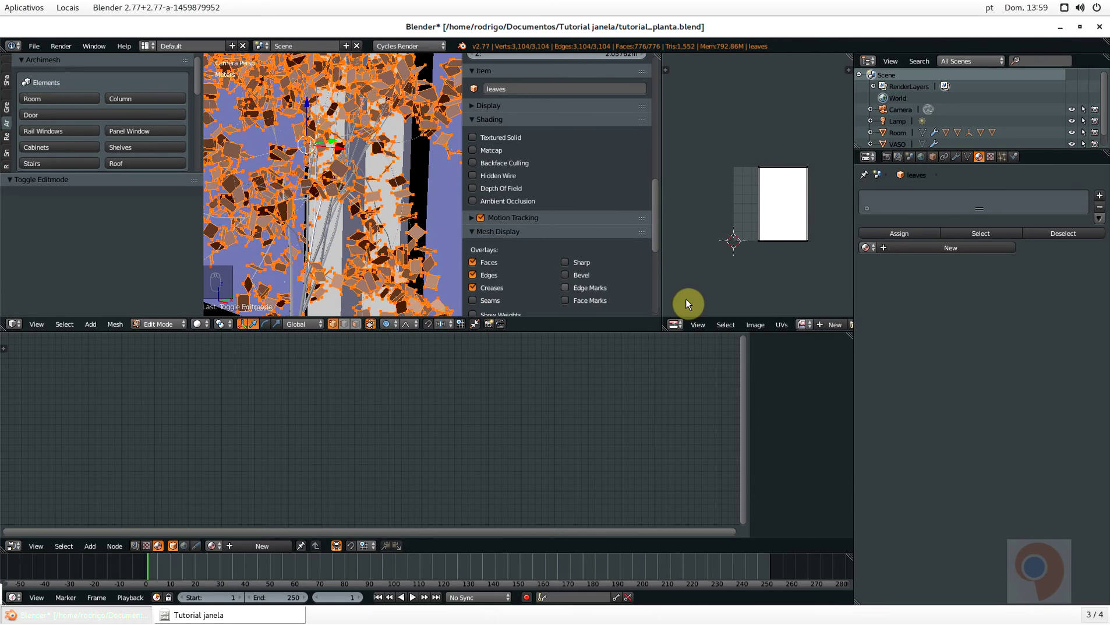
scroll(786, 325, "down", 3)
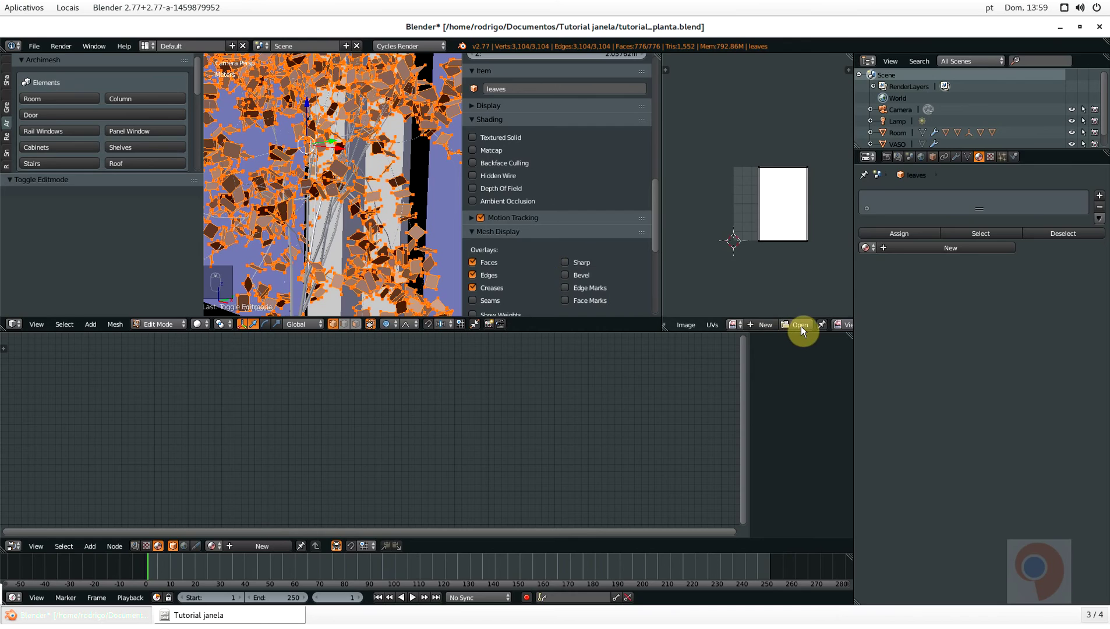
left_click(799, 326)
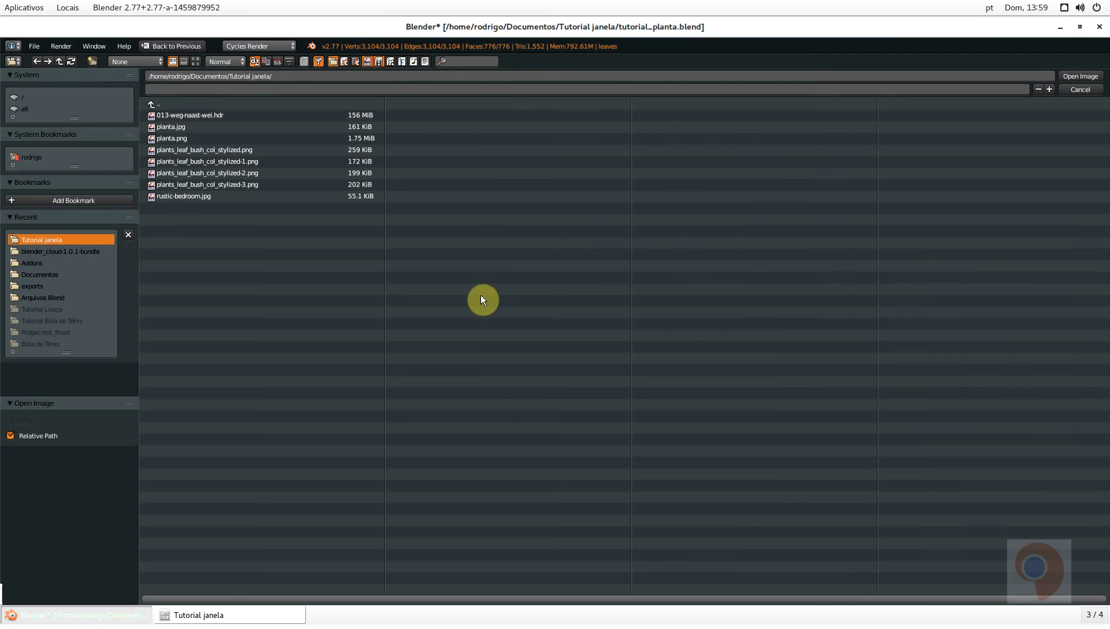
left_click(195, 61)
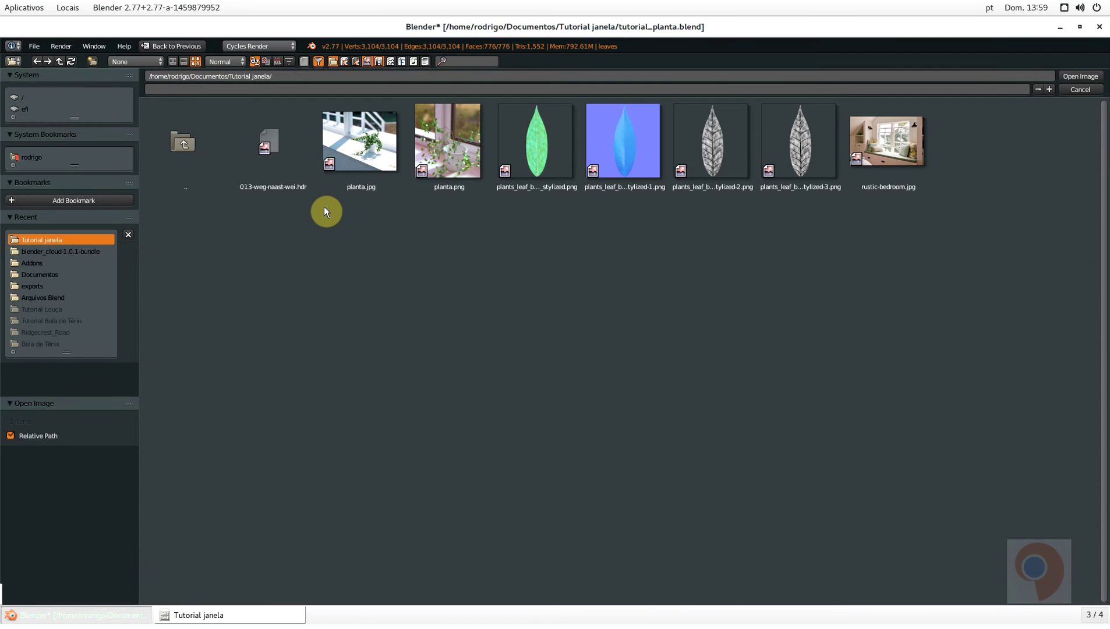
left_click(554, 131)
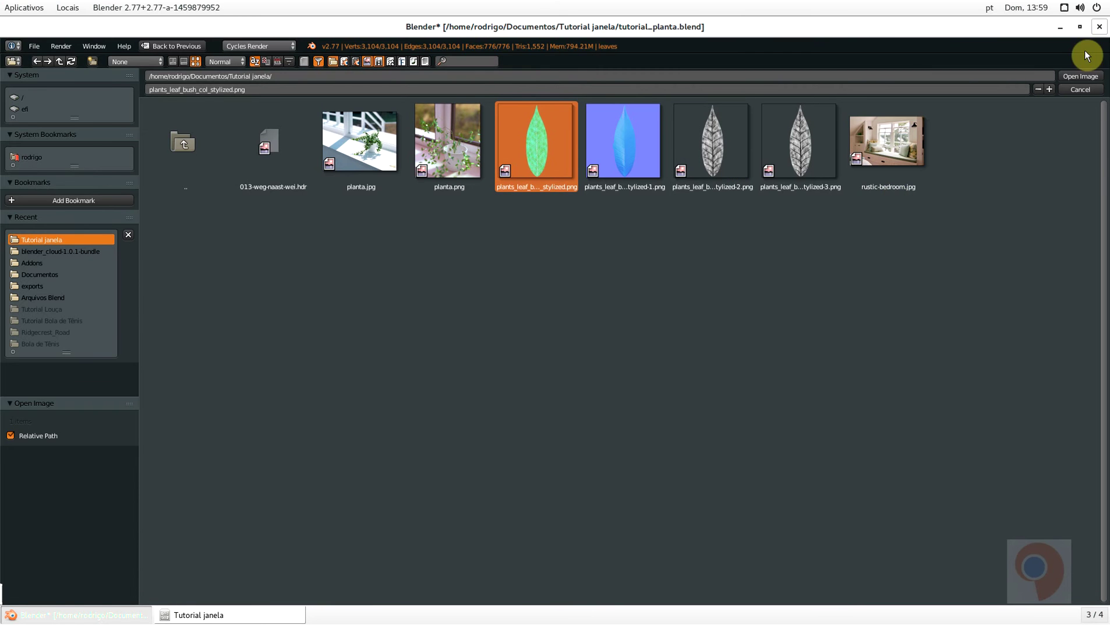
left_click(1080, 76)
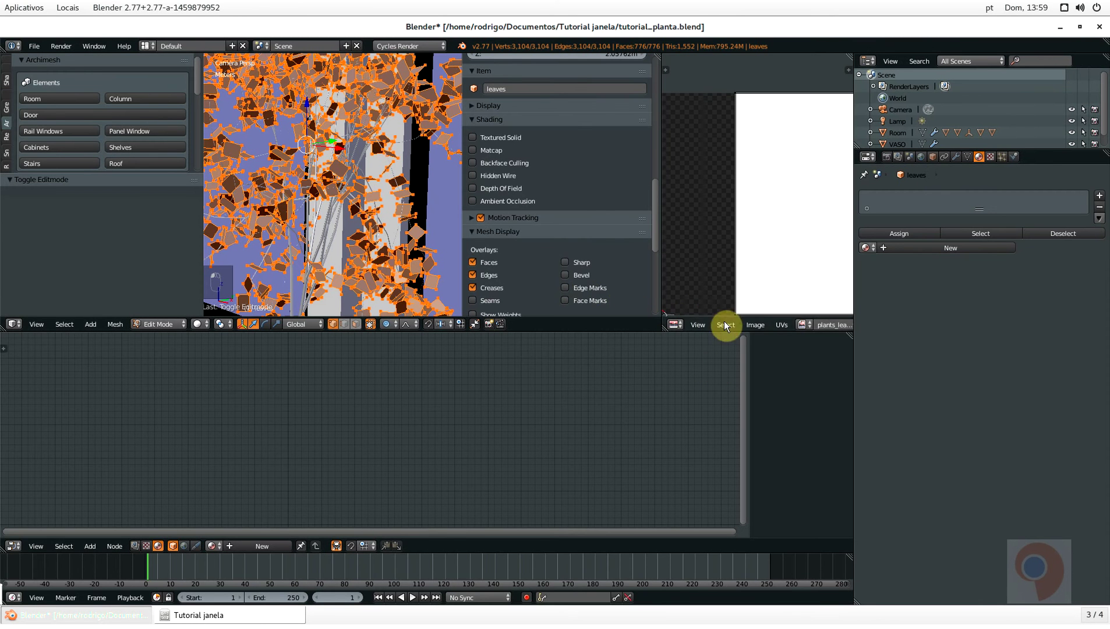
scroll(783, 320, "down", 3)
scroll(782, 319, "down", 4)
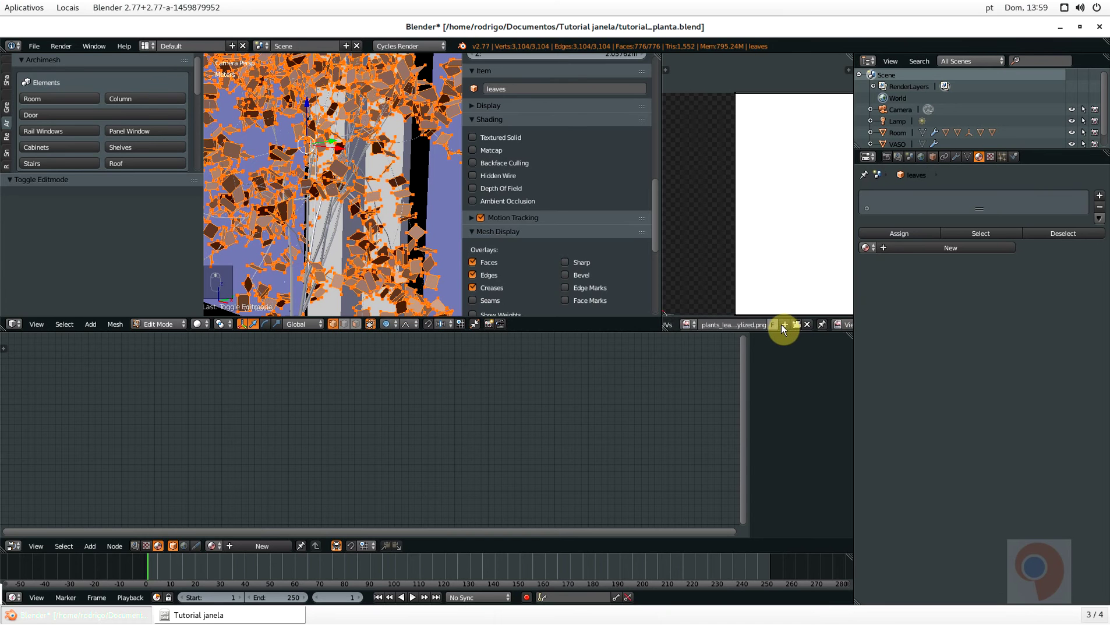
scroll(733, 271, "down", 4)
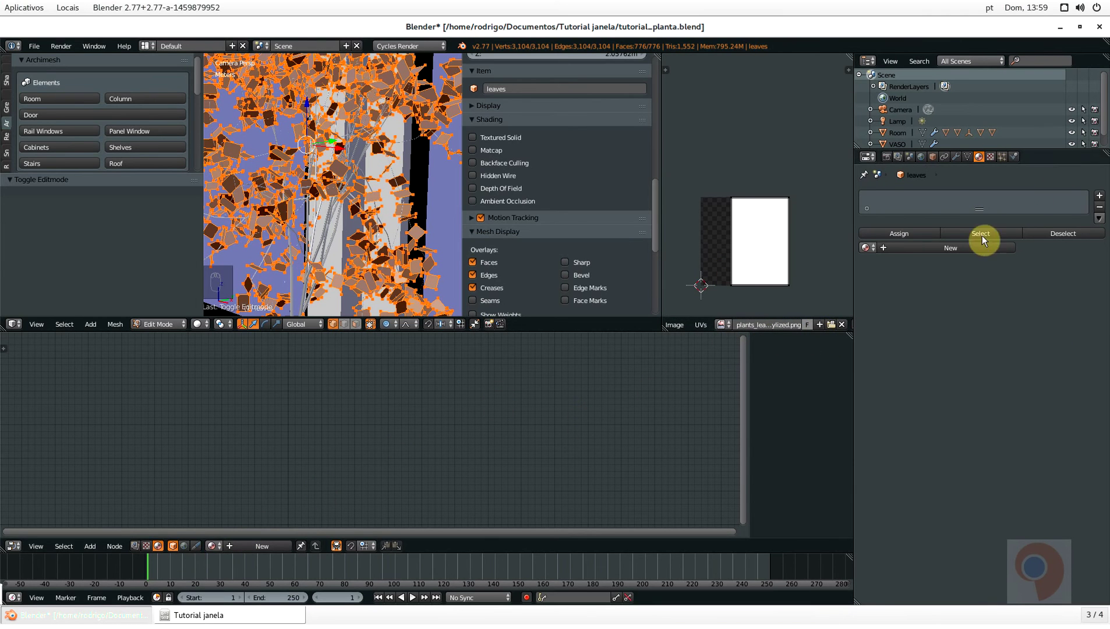
Return the leaves to Object Mode and give them a new material named FOLHAS
key("Tab")
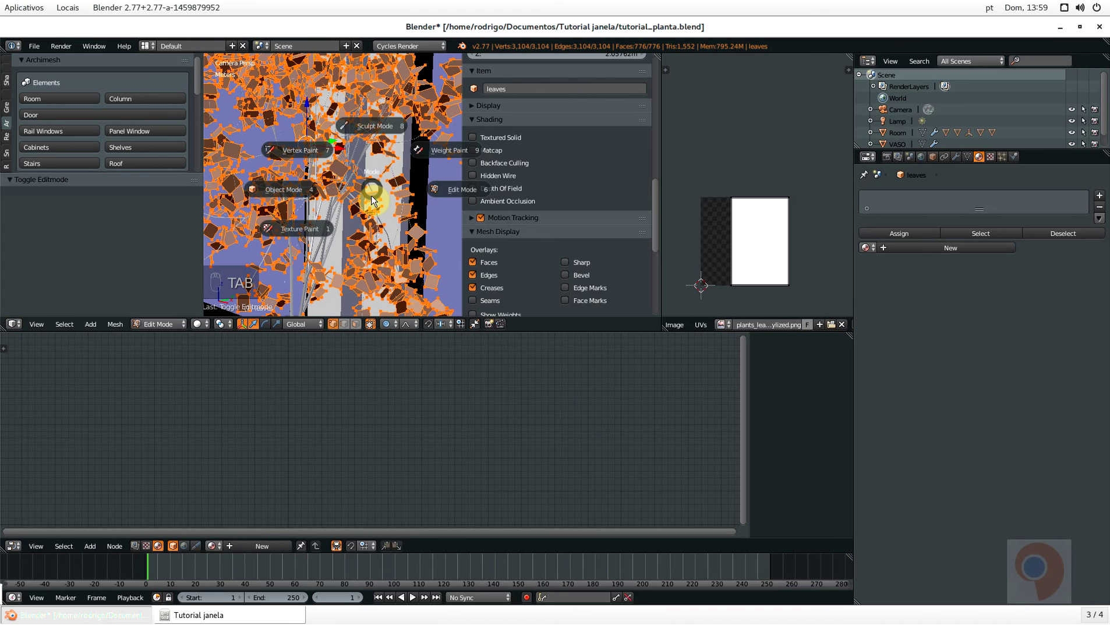
left_click(276, 197)
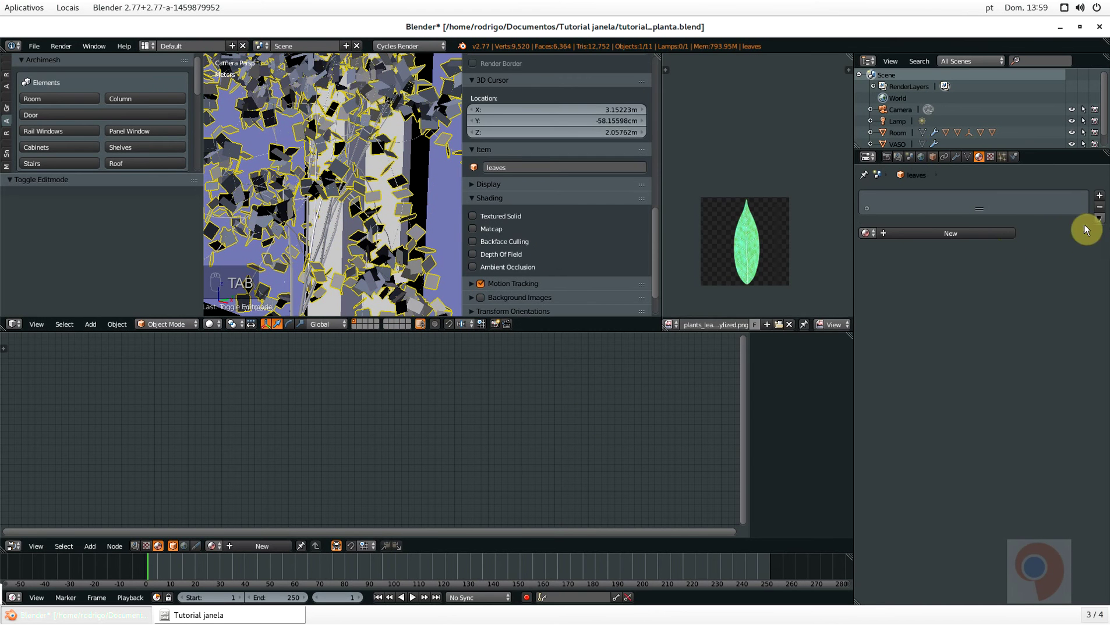
left_click(992, 232)
left_click(892, 233)
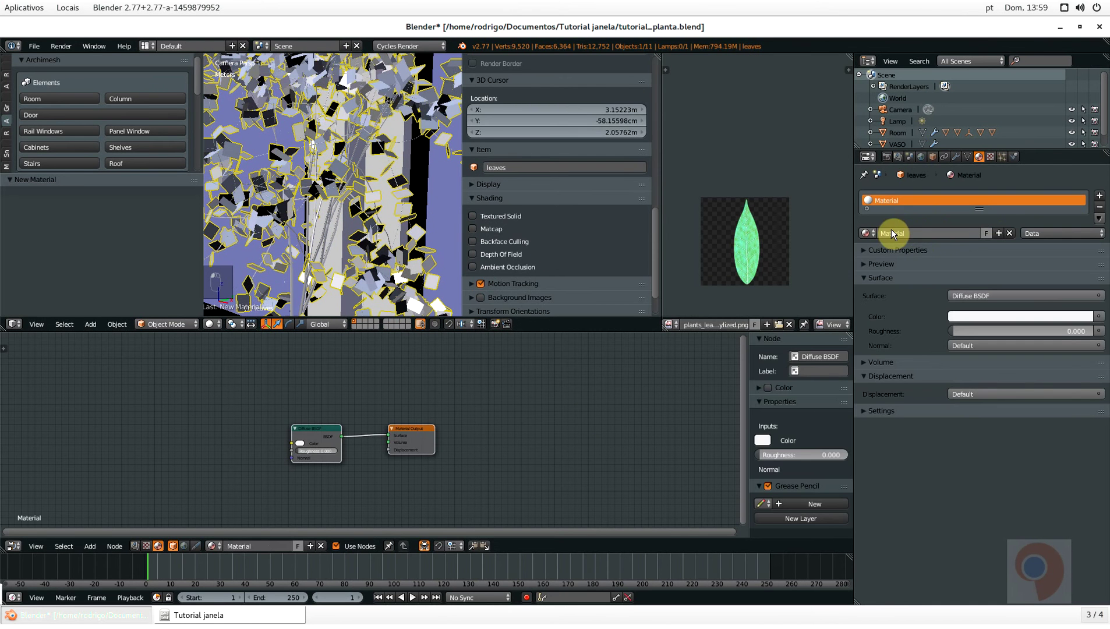
type("FOL")
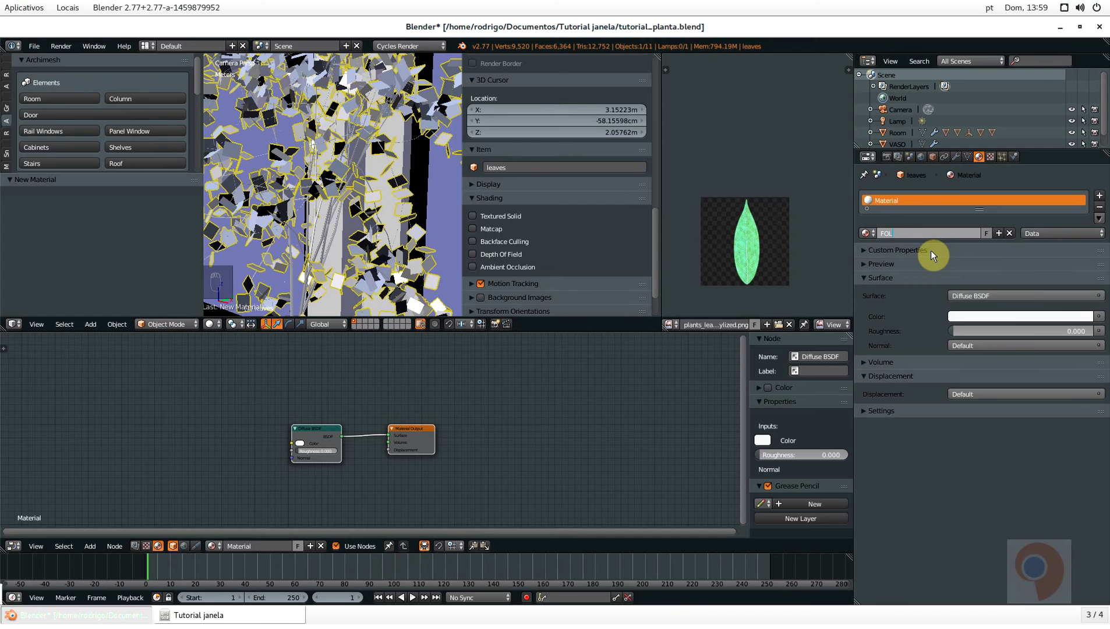
type("HAS")
key("Return")
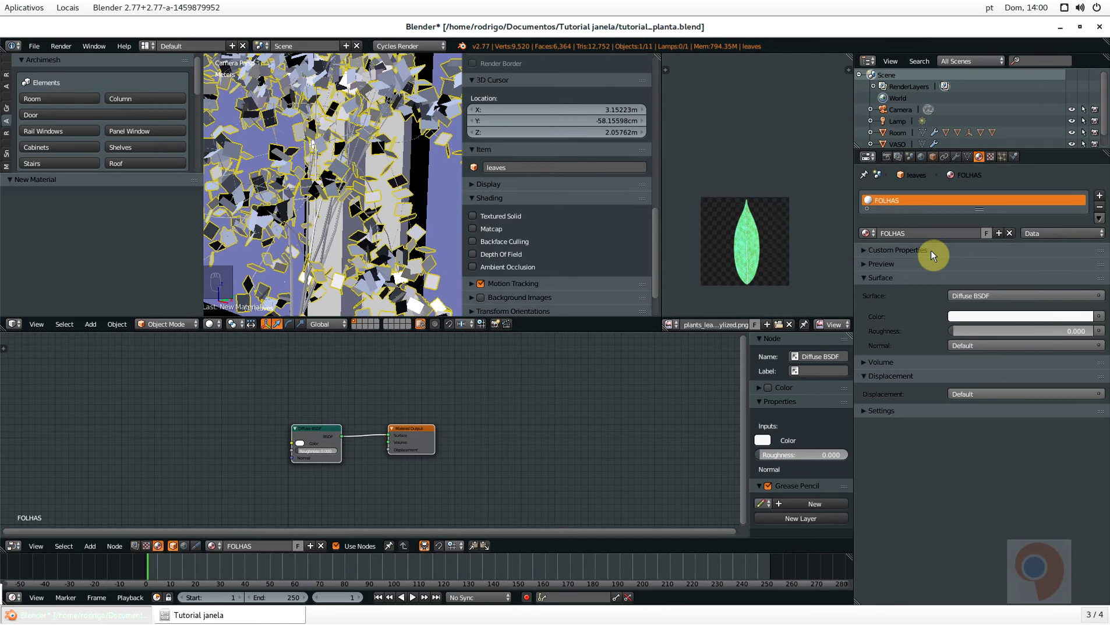
Space the Diffuse BSDF and Material Output nodes farther apart in the FOLHAS node tree
scroll(315, 432, "up", 1)
scroll(315, 432, "up", 8)
scroll(464, 465, "down", 2)
middle_click_drag(465, 464, 495, 428)
scroll(506, 392, "up", 3)
left_click_drag(562, 398, 623, 393)
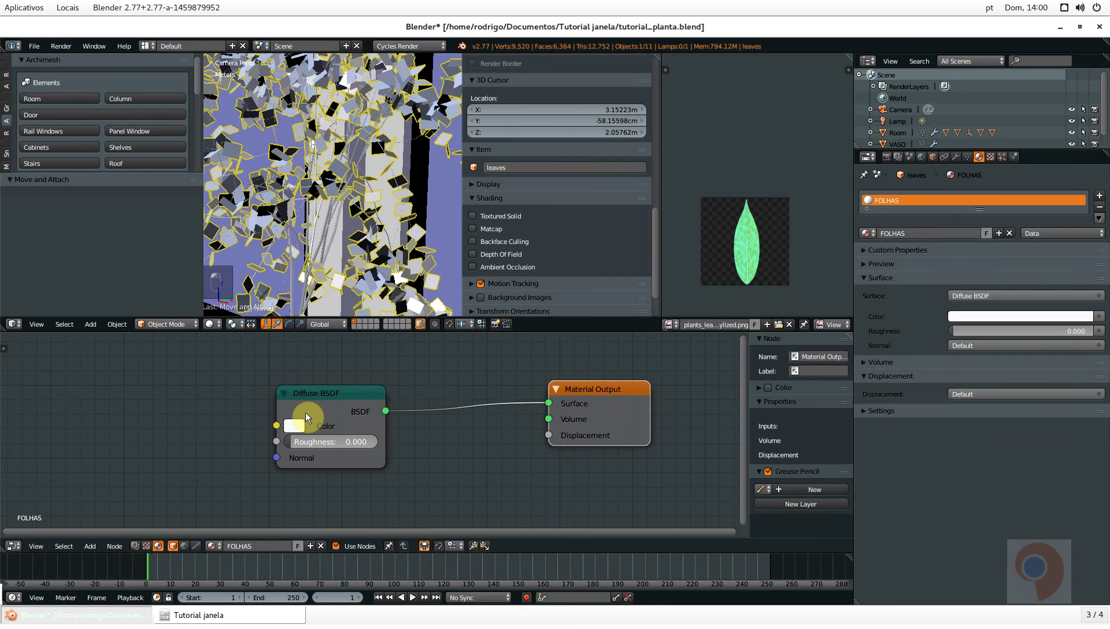
left_click_drag(343, 394, 325, 392)
scroll(300, 424, "down", 1)
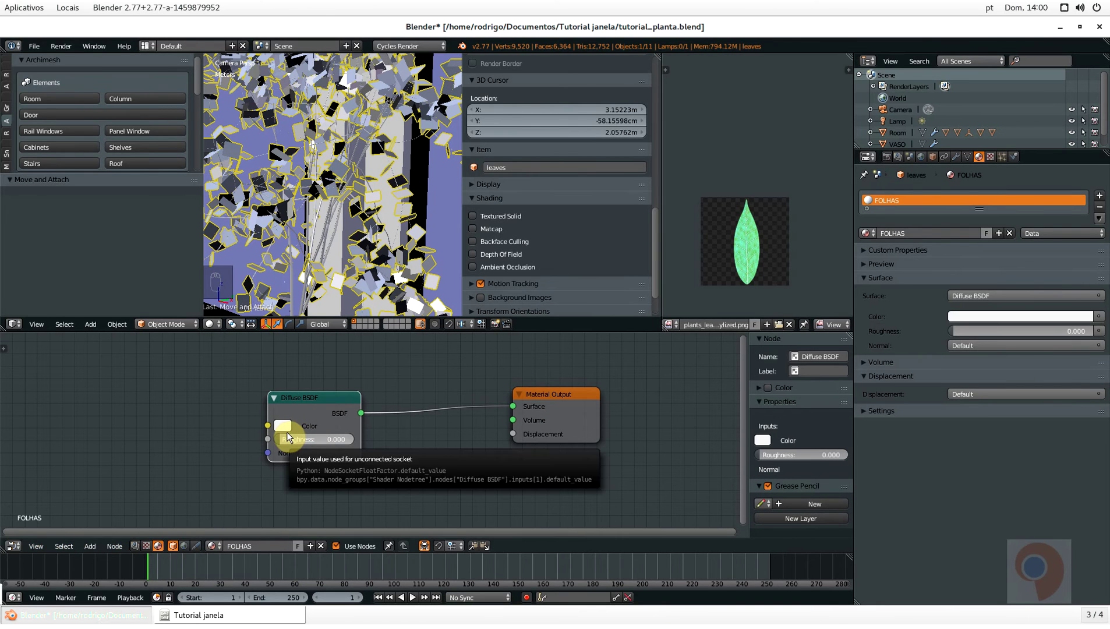
Add an Image Texture node before the Diffuse BSDF and link its Color output to the shader's Color input
key("shift+a")
left_click(213, 437)
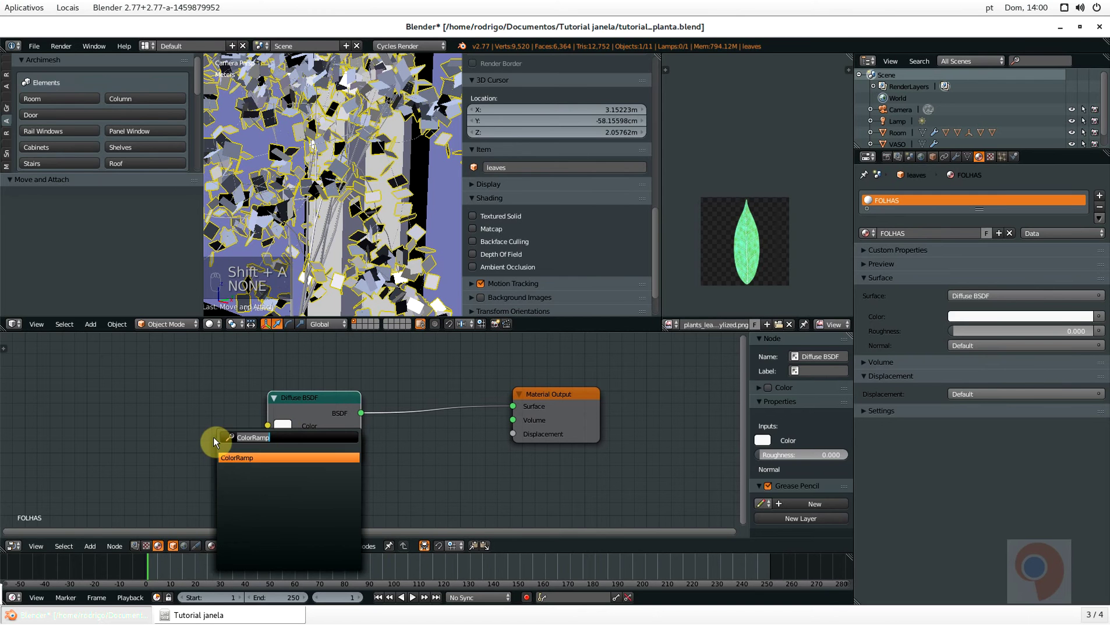
type("IMAGE")
key("Return")
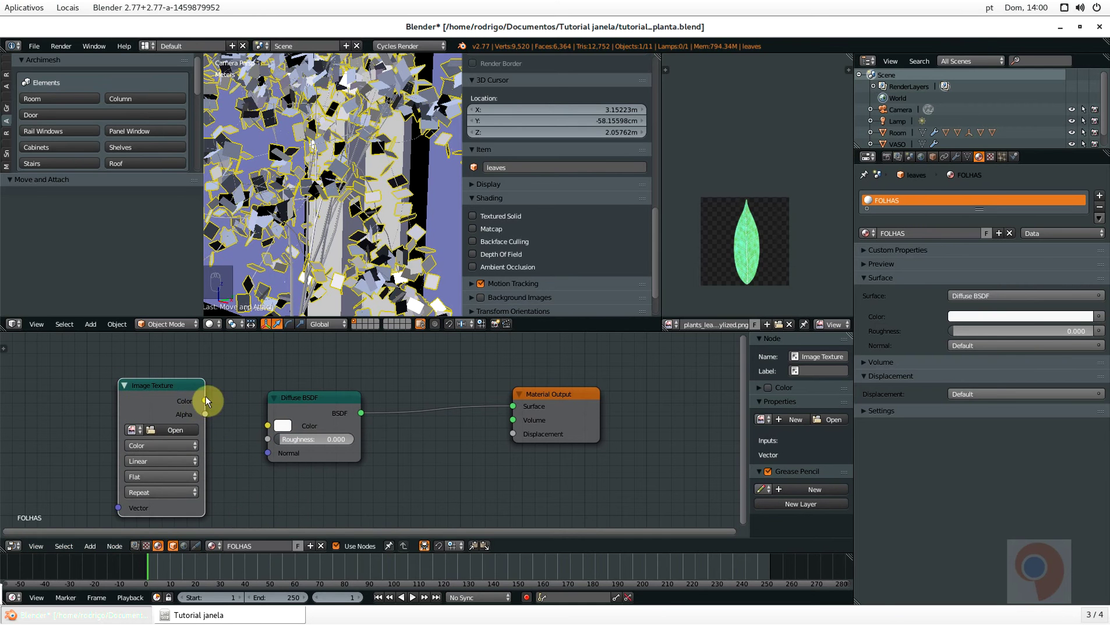
left_click(177, 400)
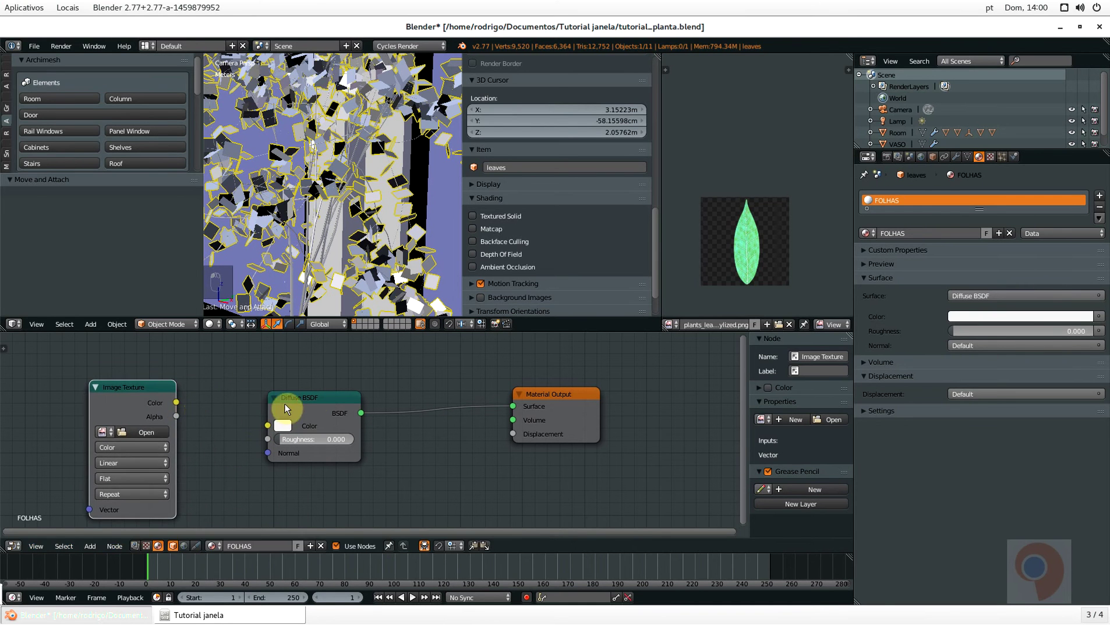
left_click_drag(284, 403, 304, 395)
left_click_drag(175, 403, 289, 417)
scroll(175, 384, "down", 2)
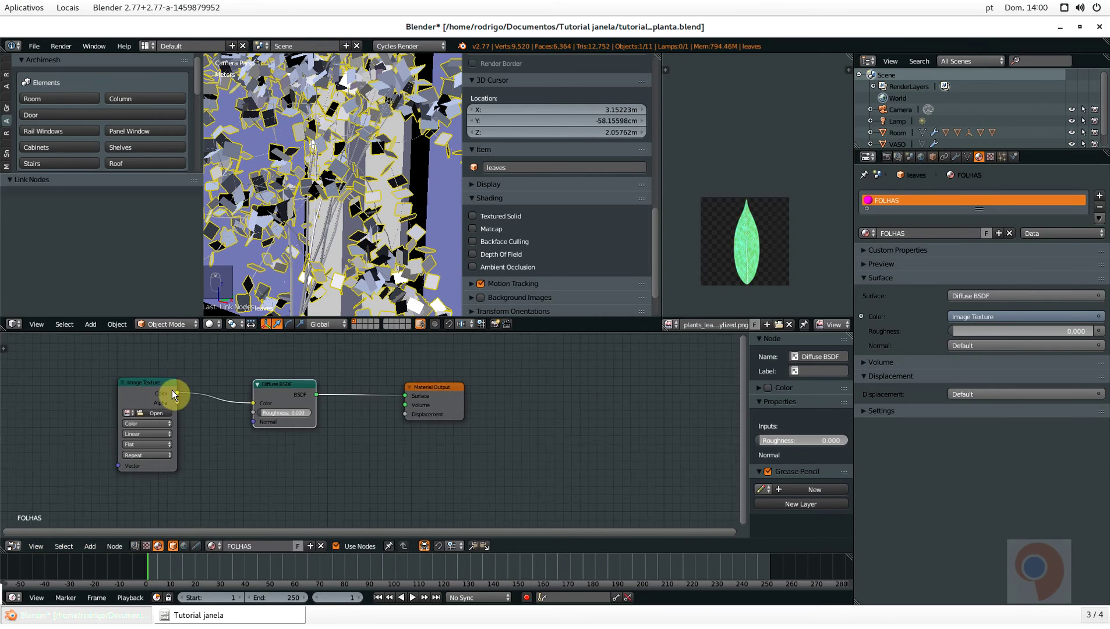
Add a Texture Coordinate node before the Image Texture node
scroll(172, 389, "up", 1)
key("shift+a")
left_click(157, 438)
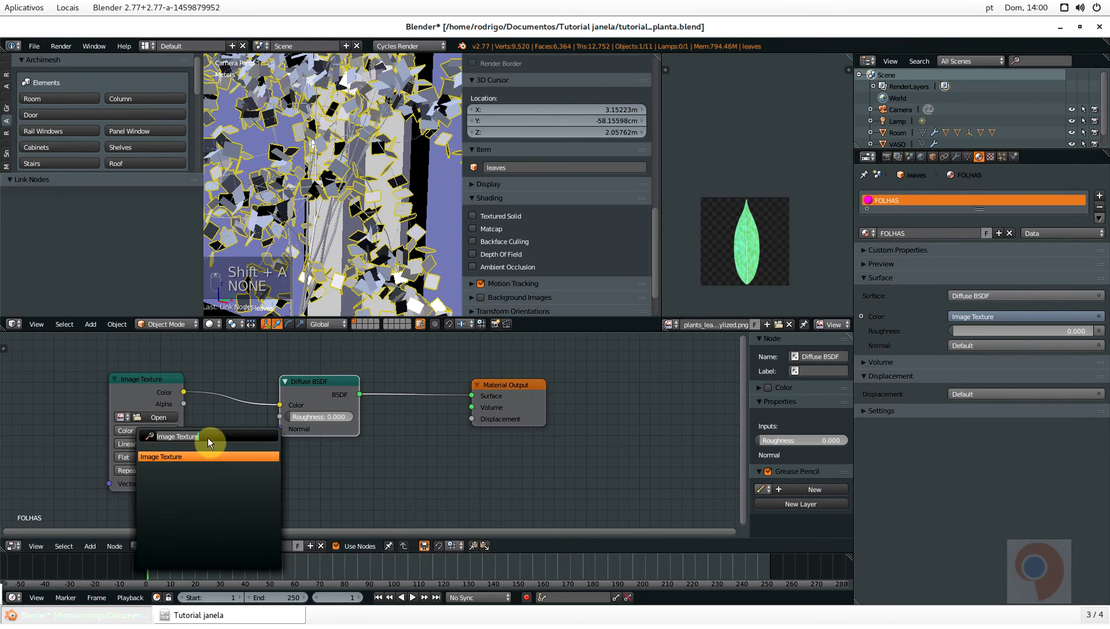
type("text")
key("Return")
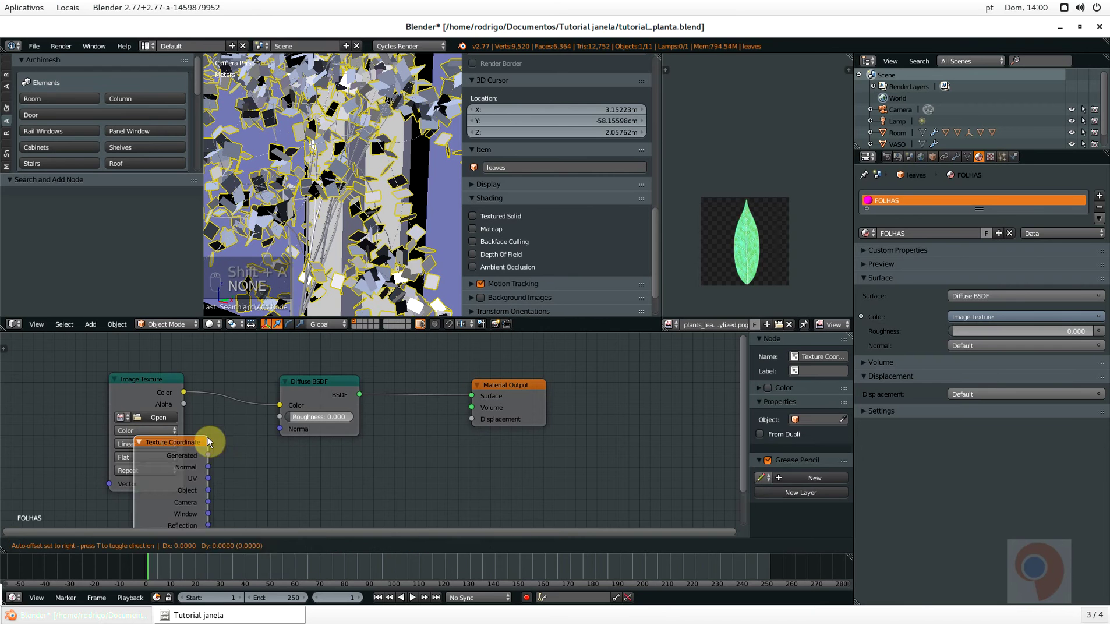
left_click(74, 378)
scroll(158, 377, "down", 1)
middle_click_drag(158, 377, 390, 369)
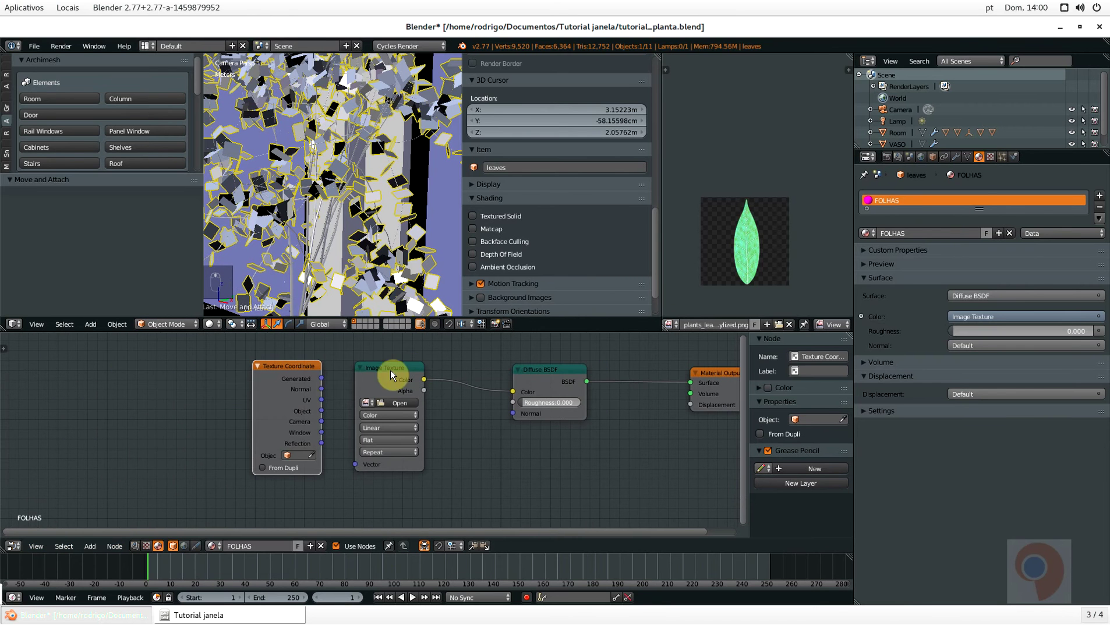
Add a Mapping node between the Texture Coordinate and Image Texture nodes, making room for it
left_click_drag(314, 367, 223, 367)
key("shift+a")
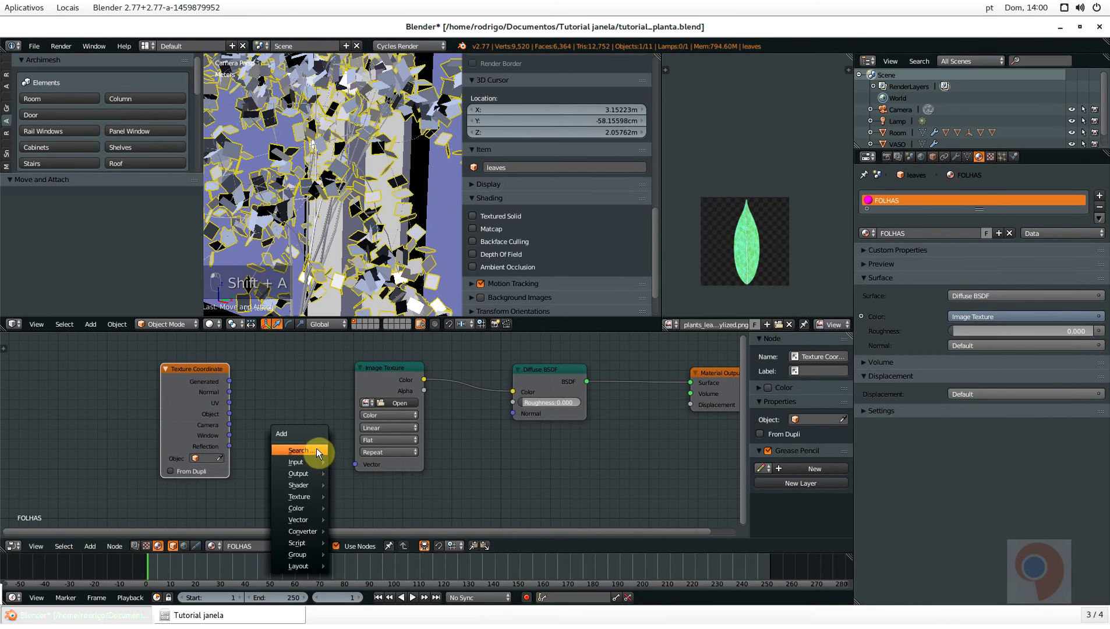
left_click(318, 448)
type("MAPP")
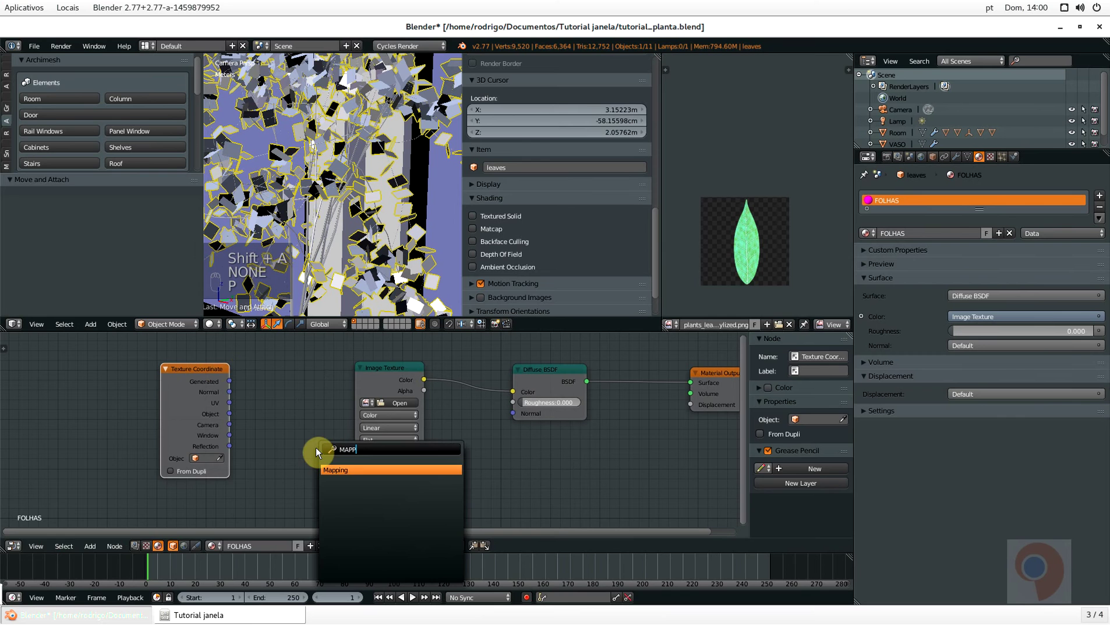
key("Return")
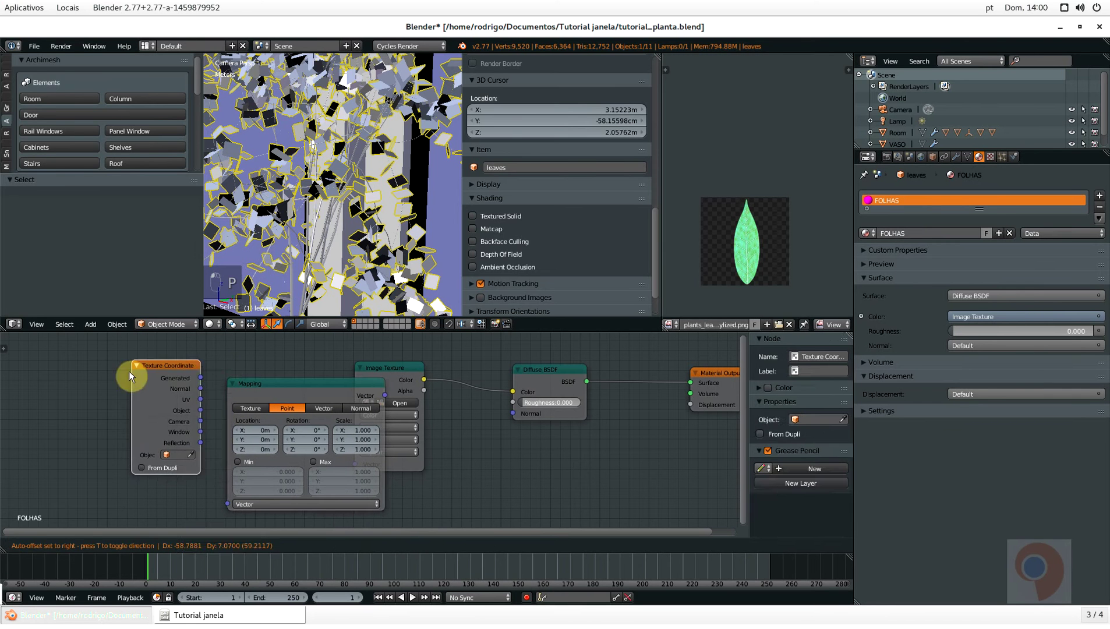
left_click(223, 385)
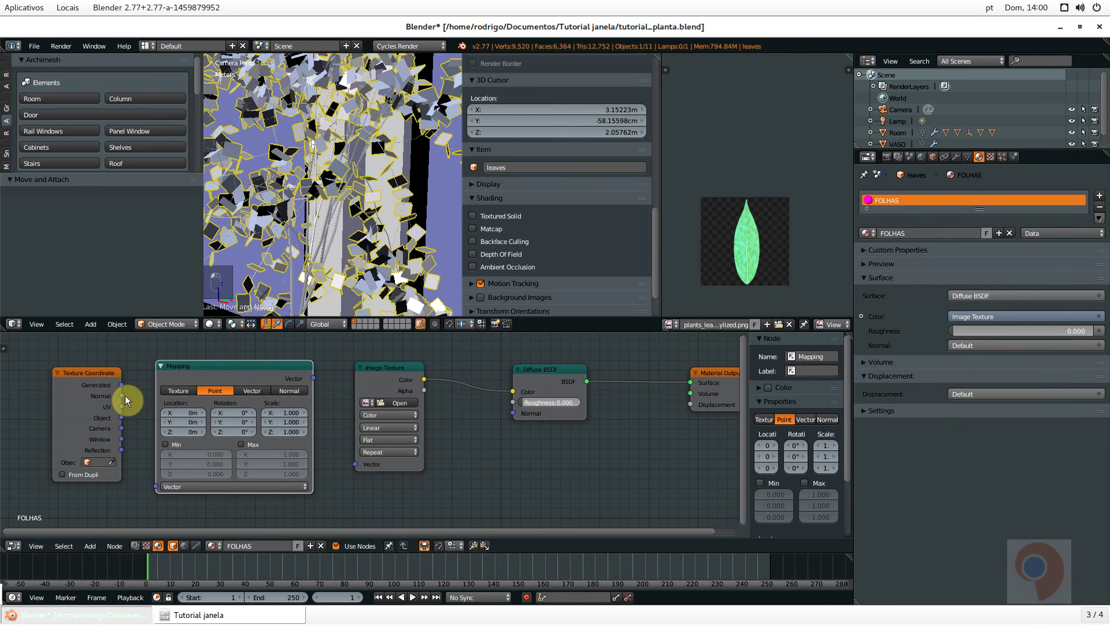
Link the Texture Coordinate's UV output to the Mapping node, and the Mapping output to the Image Texture's Vector input
left_click_drag(122, 407, 175, 492)
left_click_drag(121, 407, 160, 486)
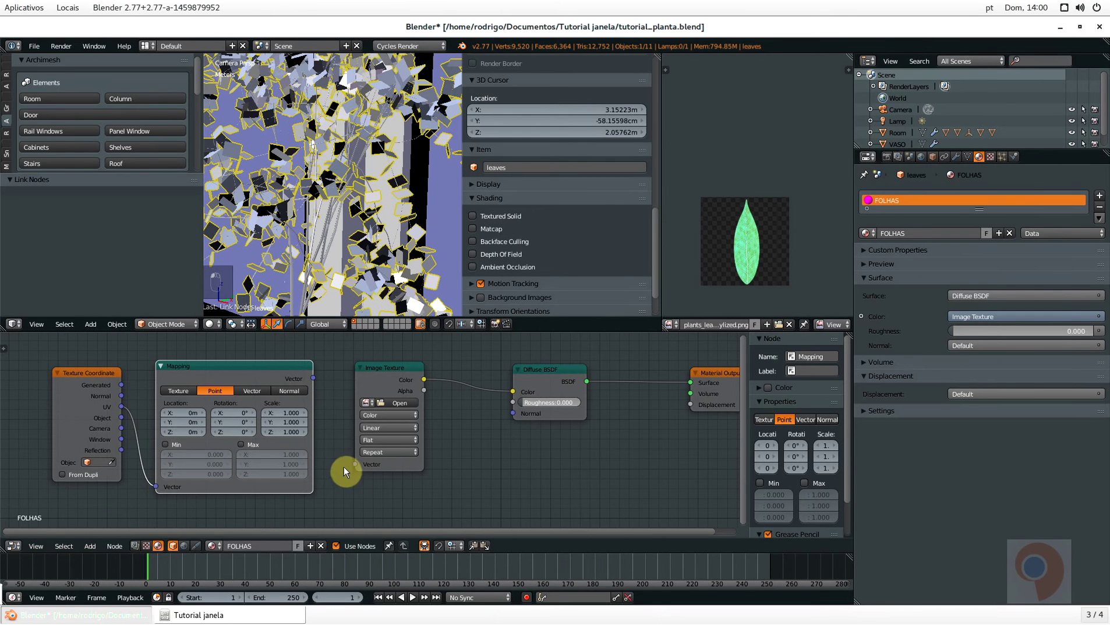
left_click_drag(313, 379, 363, 467)
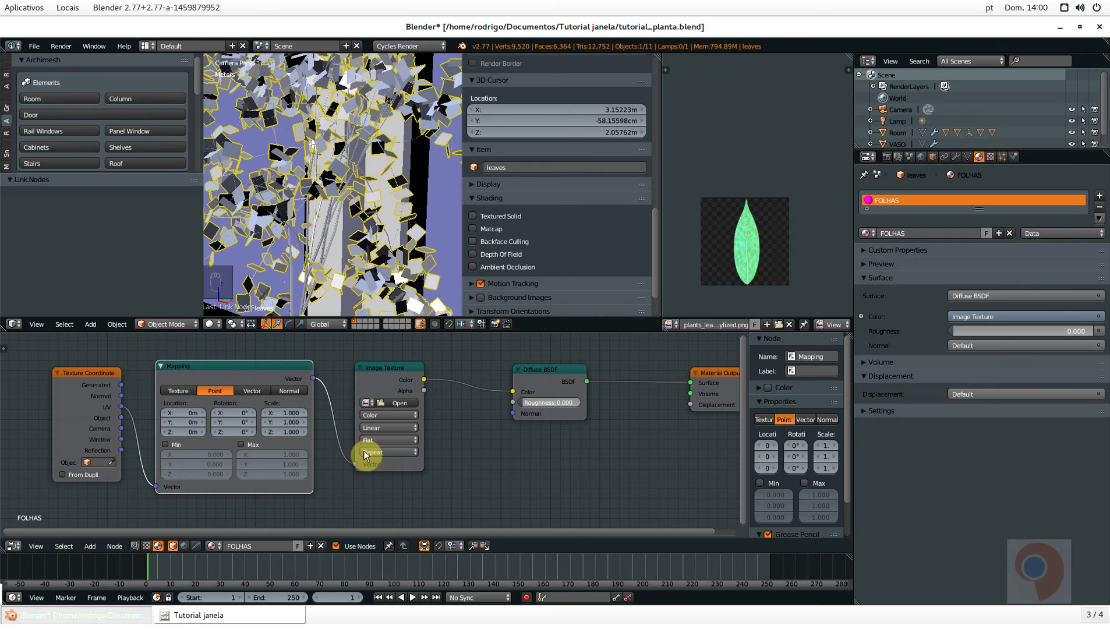
Load plants_leaf_bush_col_stylized.png into the Image Texture node and save the file
left_click(400, 402)
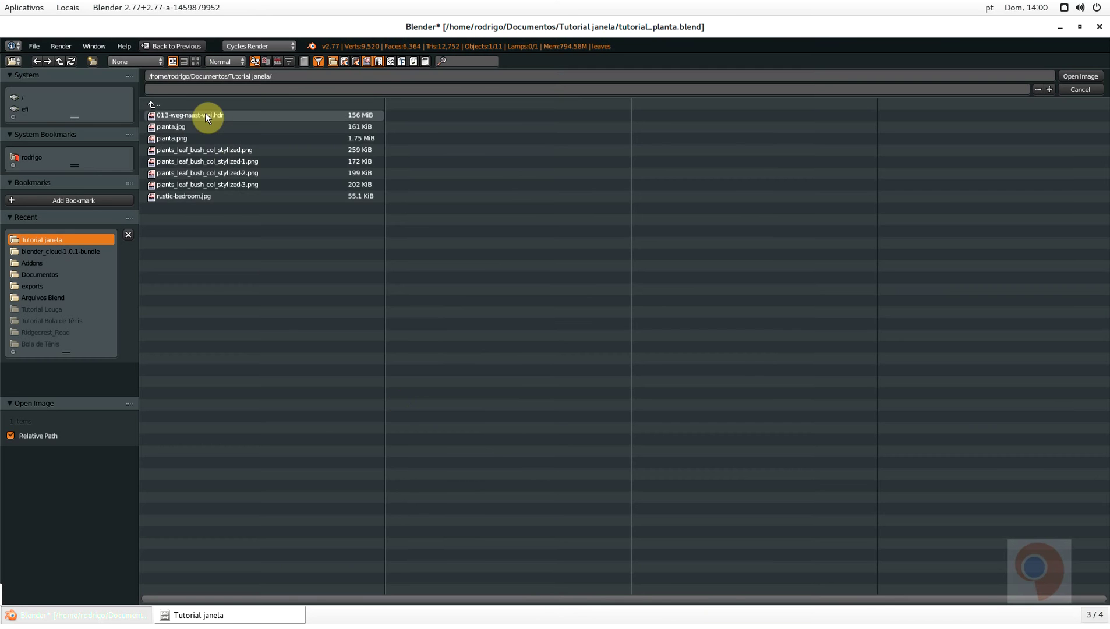
left_click(196, 64)
left_click(520, 167)
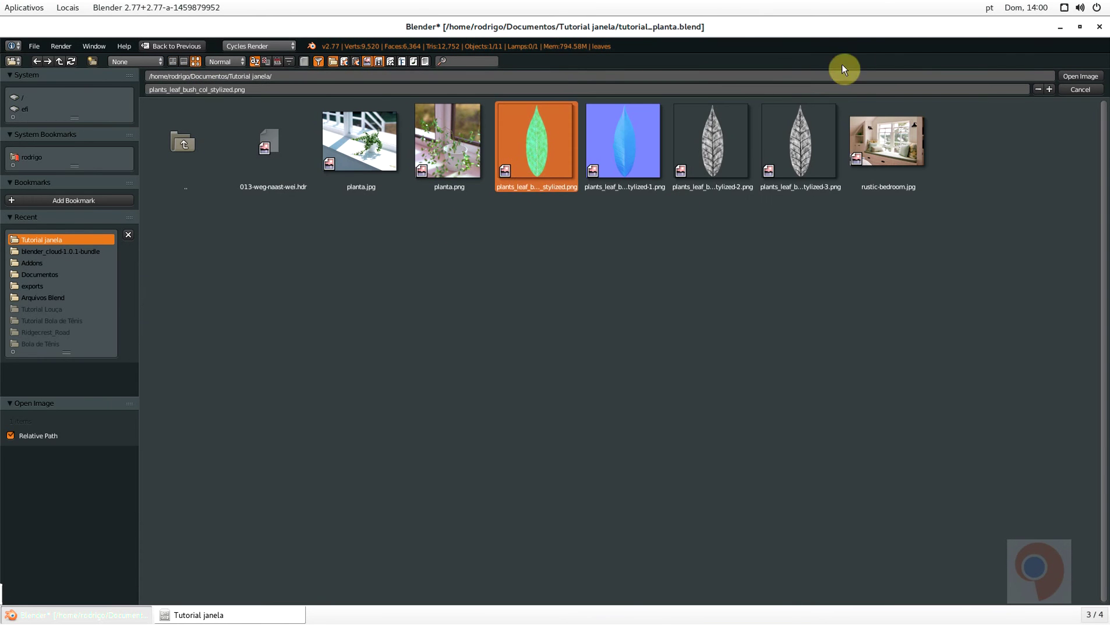
left_click(1069, 76)
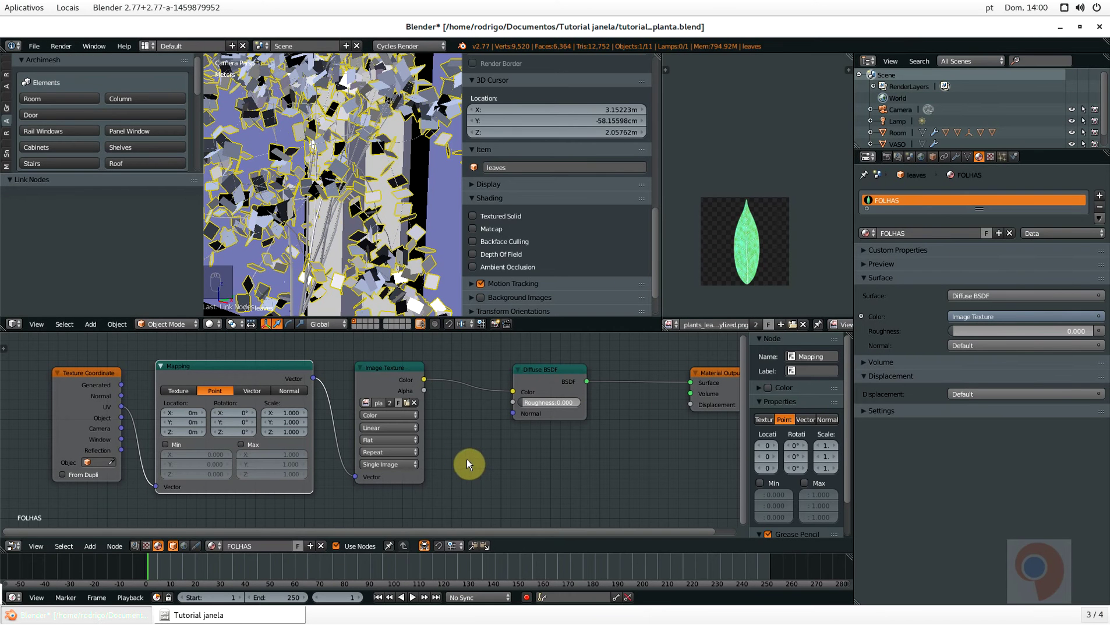
key("ctrl+s")
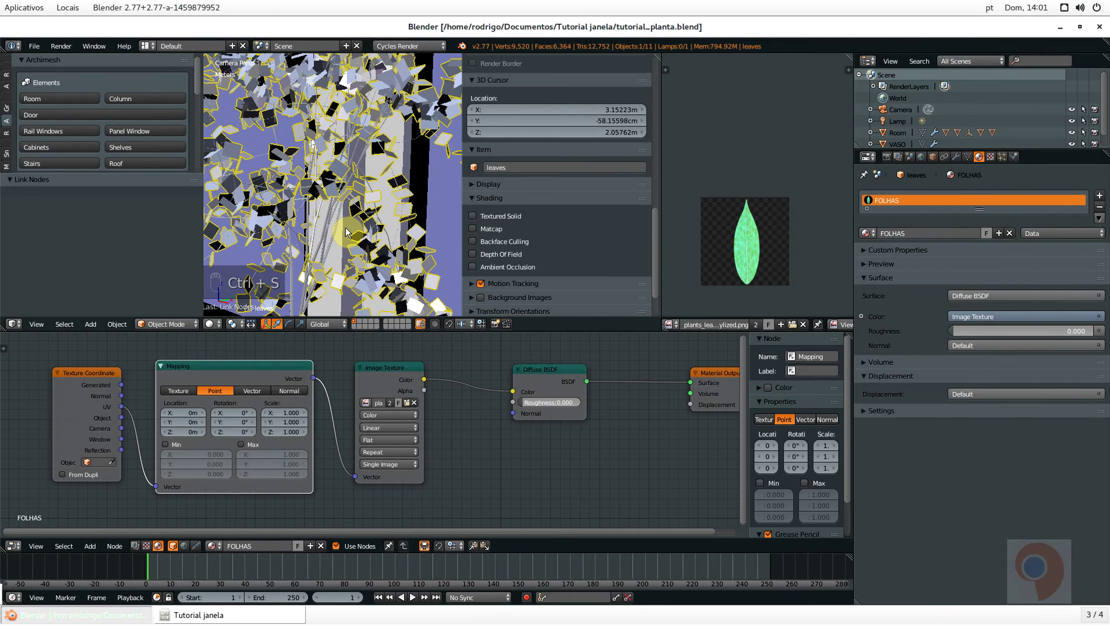
Switch the viewport to rendered shading and set a render border around a close-up group of leaves
key("shift+z")
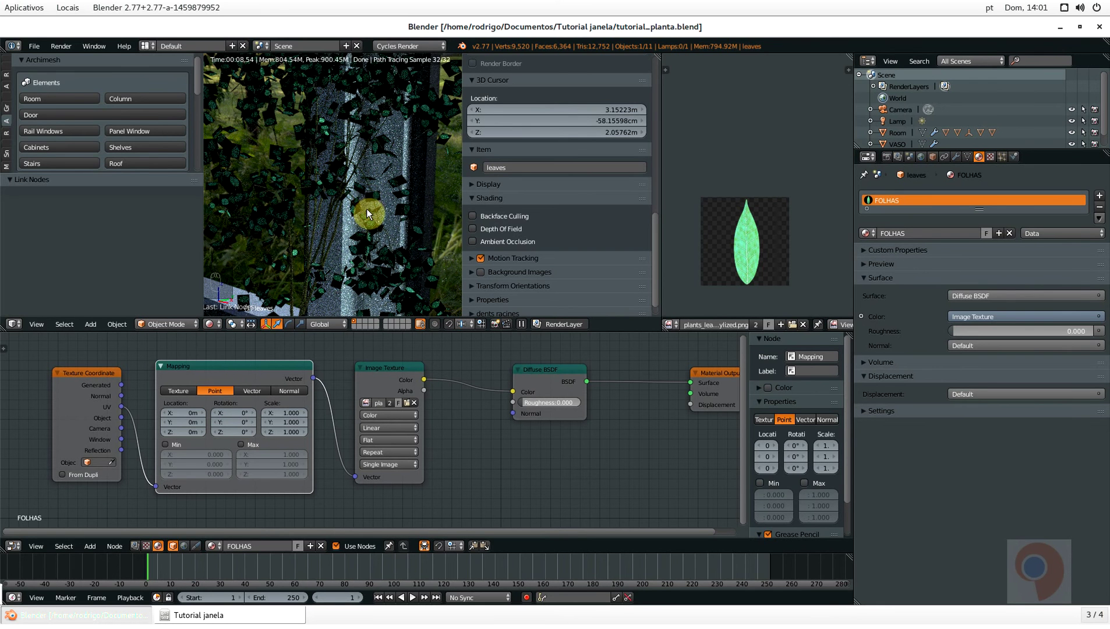
scroll(354, 204, "up", 3)
middle_click_drag(354, 205, 357, 214)
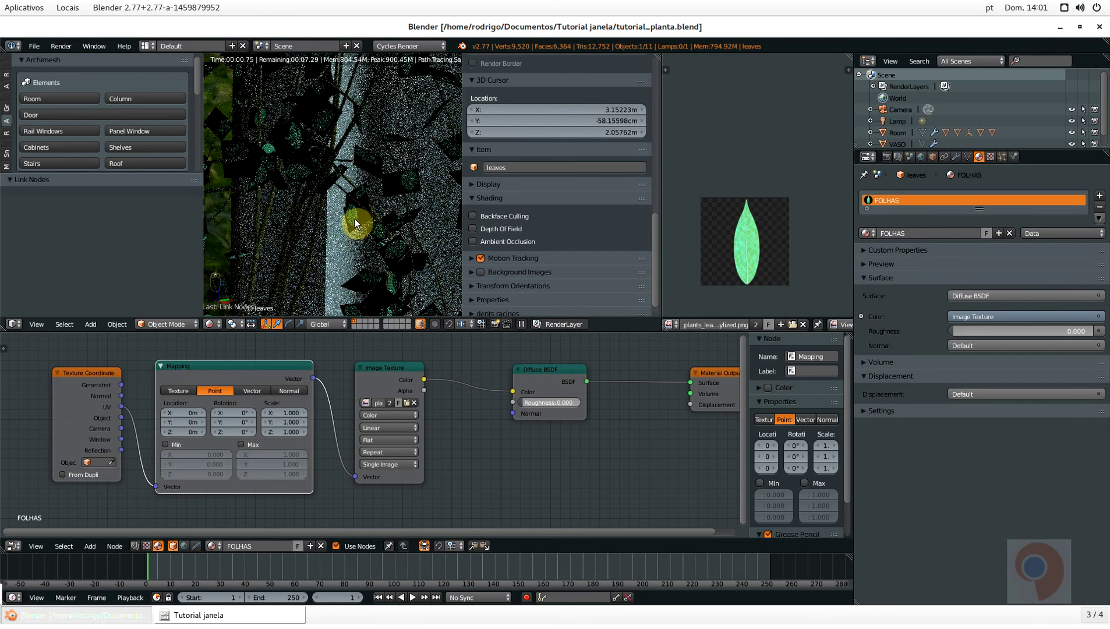
key("shift+b")
left_click_drag(297, 125, 404, 274)
scroll(364, 220, "up", 2)
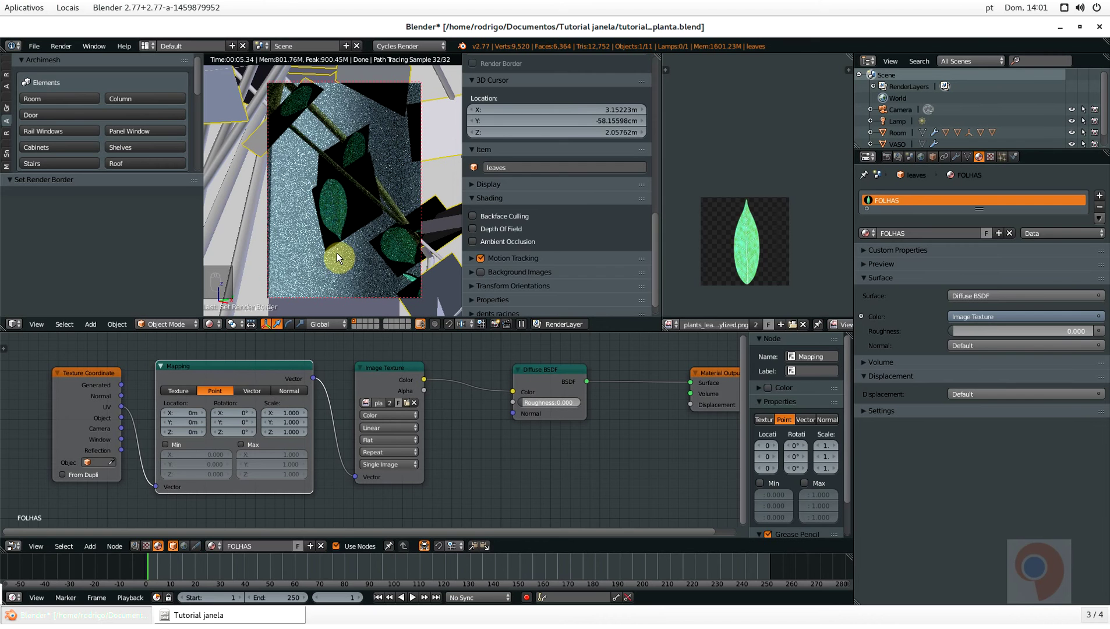
Leave rendered shading and put the leaves object into Edit Mode
key("shift+z")
key("Tab")
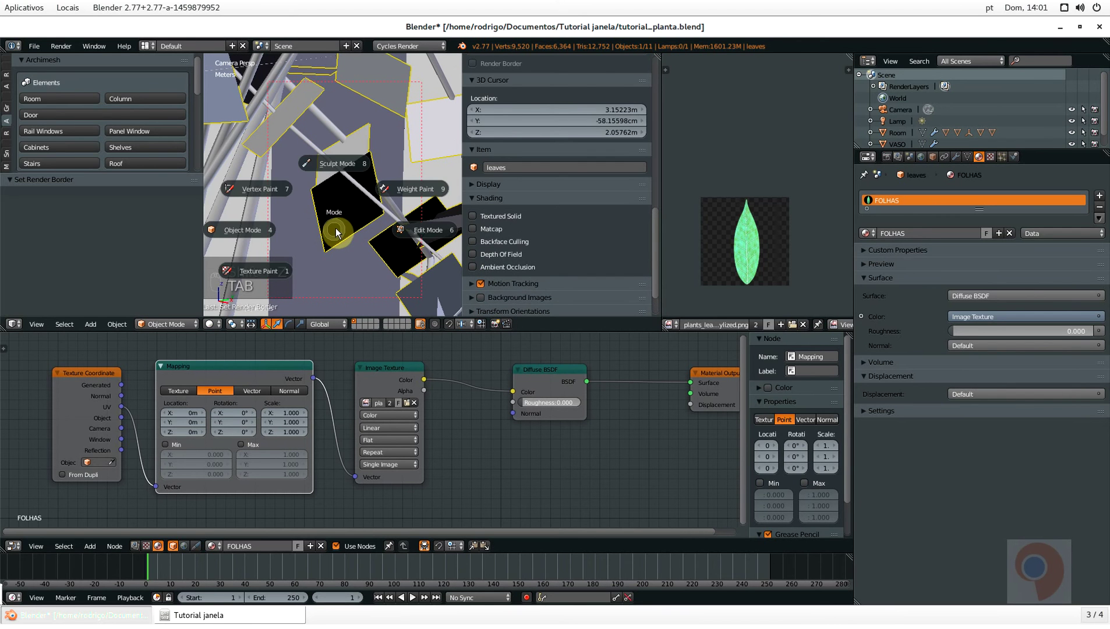
left_click(427, 229)
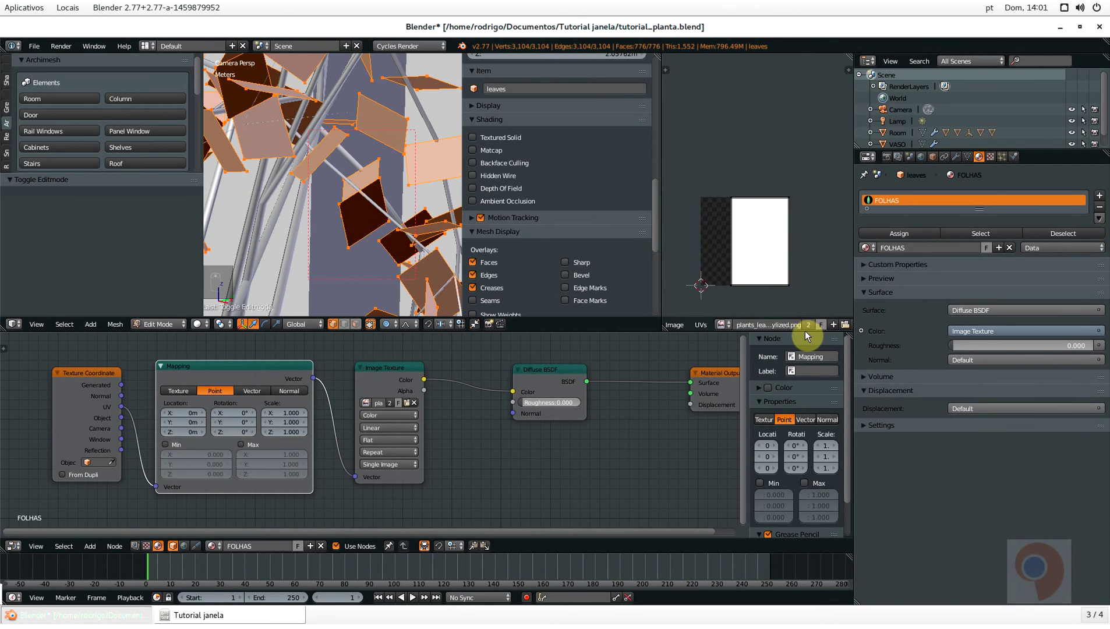
Open plants_leaf_bush_col_stylized.png in the UV/Image Editor, browsing the files as thumbnails
scroll(729, 270, "up", 5)
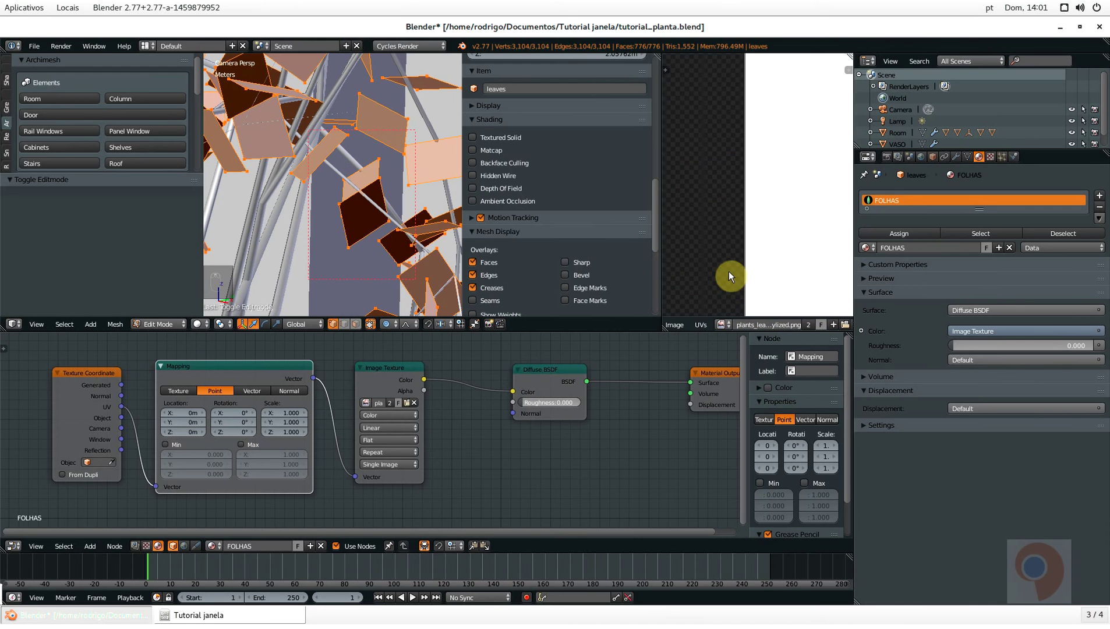
scroll(729, 271, "down", 2)
left_click(845, 323)
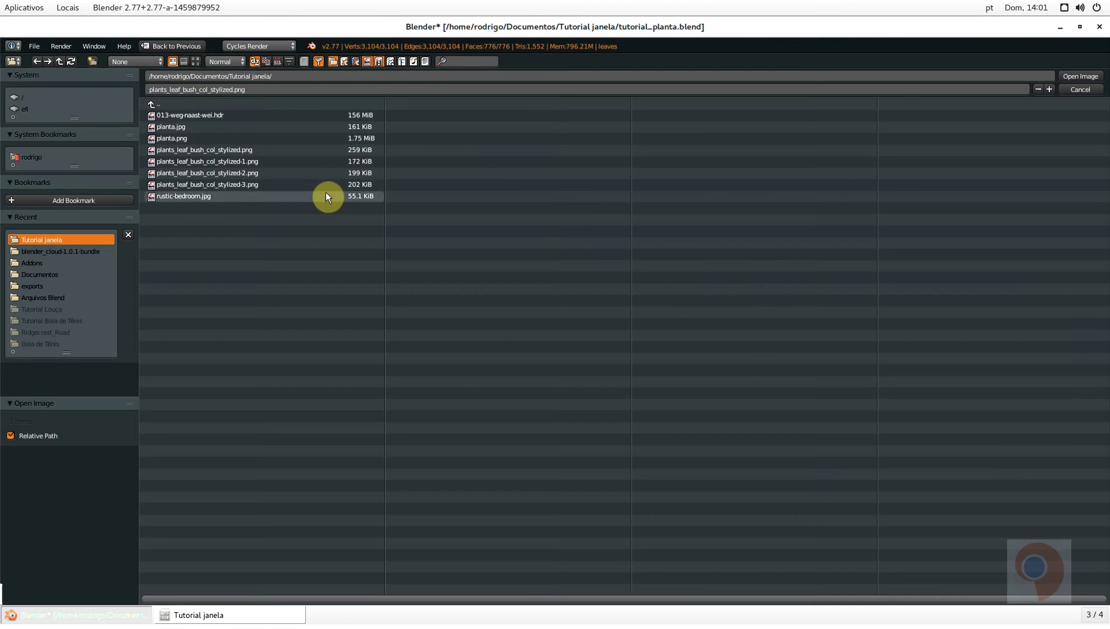
left_click(196, 61)
left_click(553, 160)
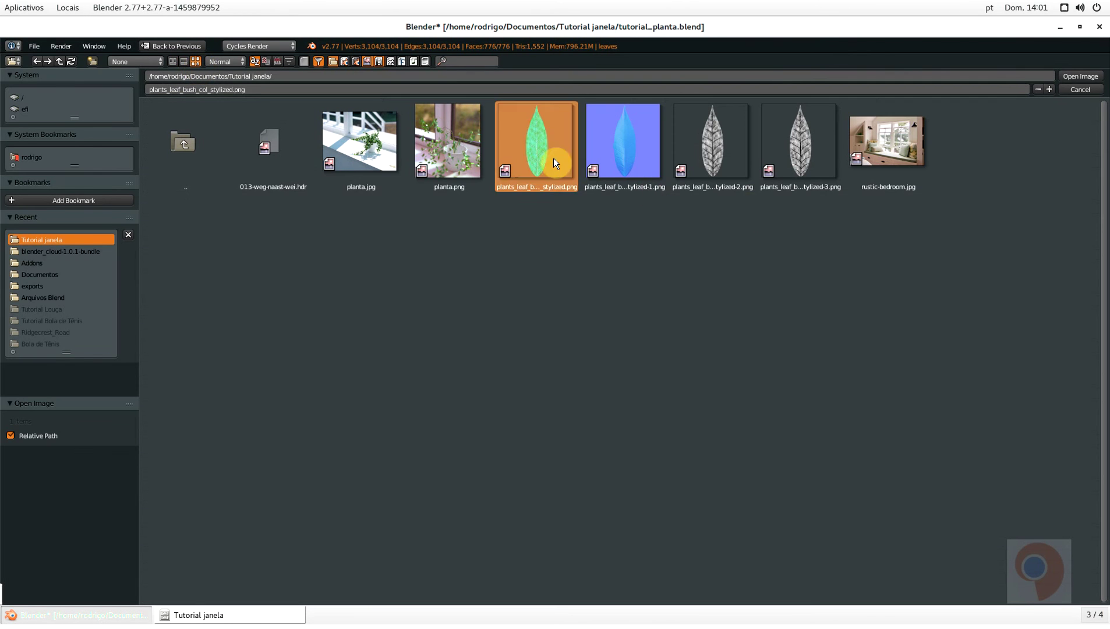
left_click(1083, 76)
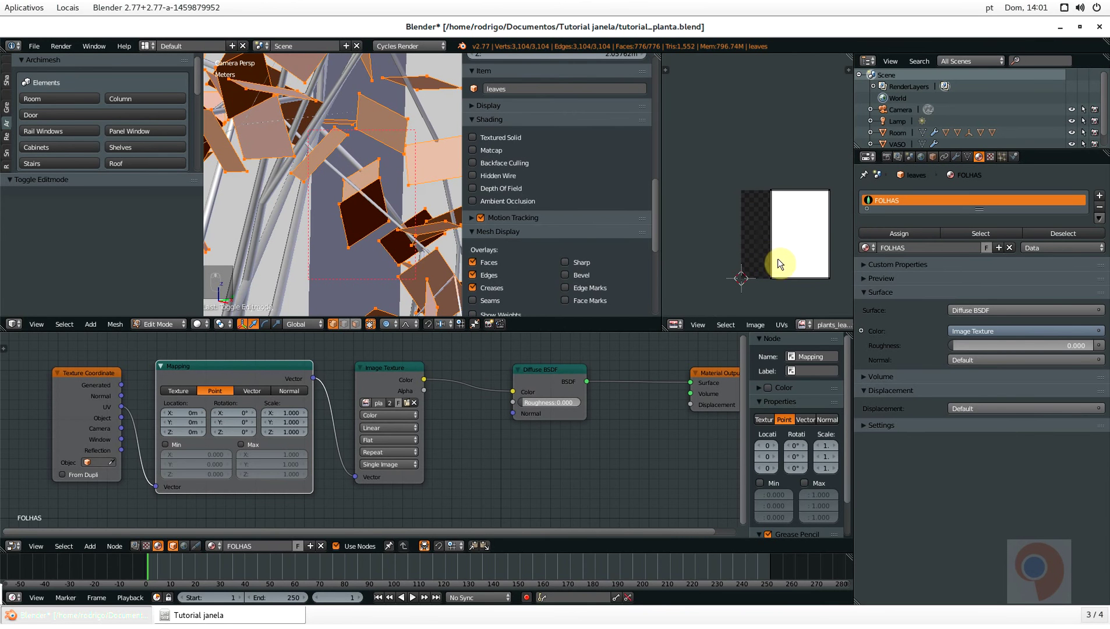
Select all the leaf UVs and switch the 3D viewport to Material shading for a close-up of the textured leaves
key("a")
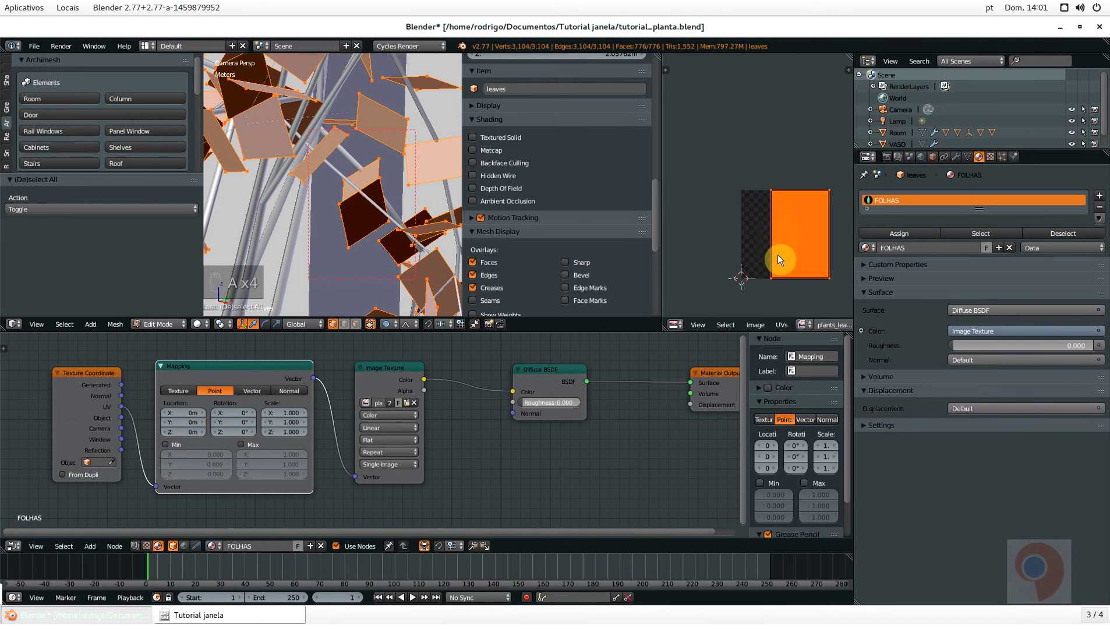
left_click(202, 327)
left_click(226, 259)
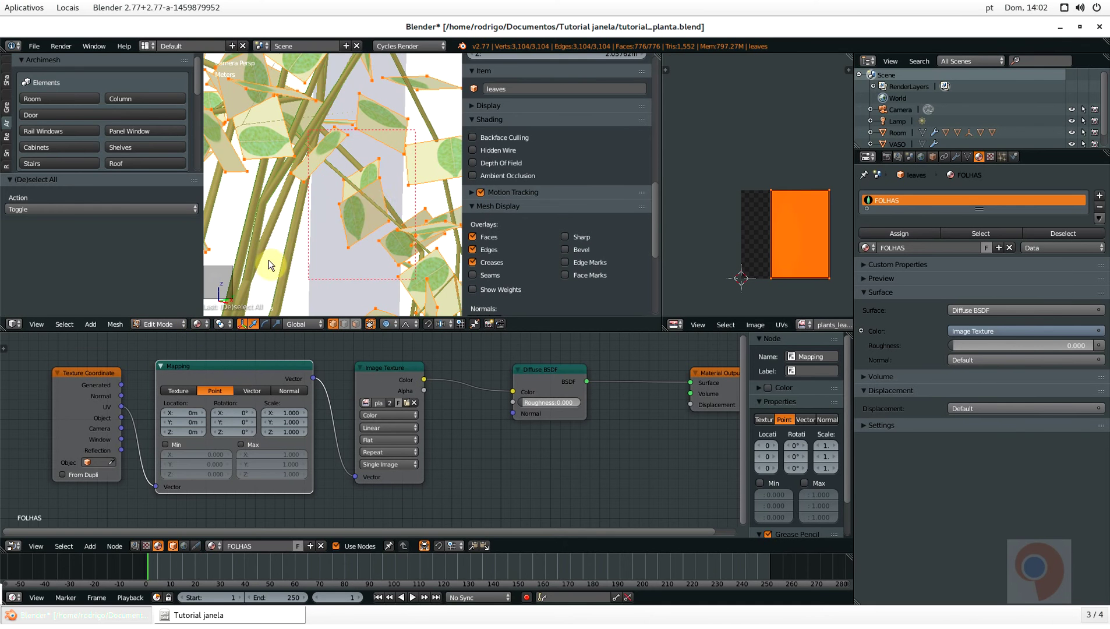
scroll(369, 206, "up", 3)
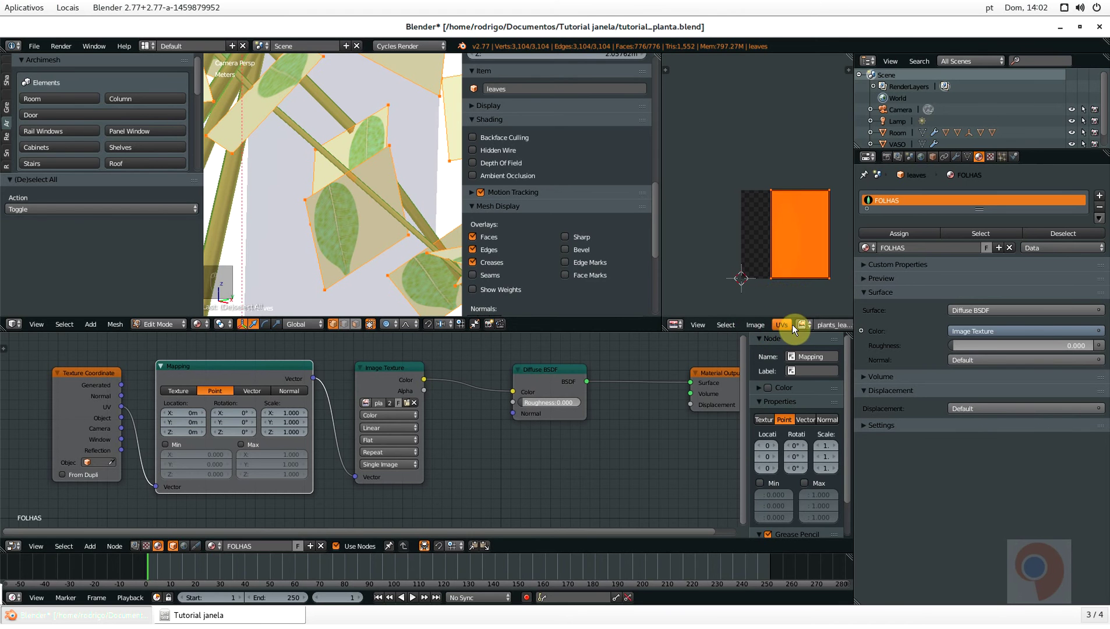
Unlink the current image from the UV/Image Editor and load plants_leaf_bush_col_stylized.png again
scroll(792, 324, "down", 5)
scroll(792, 324, "up", 5)
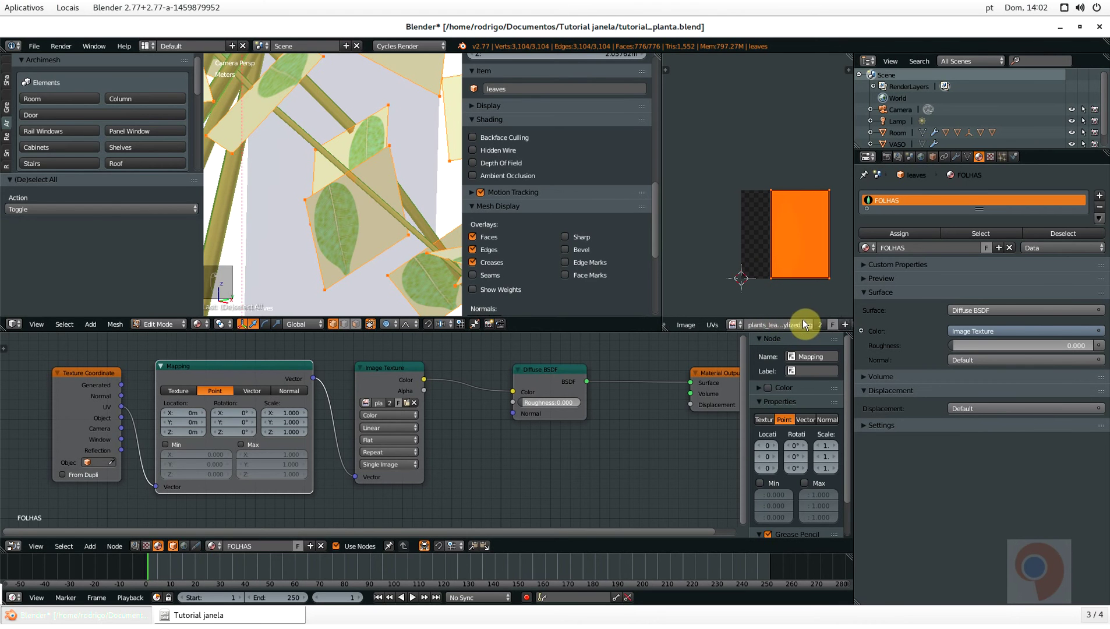
scroll(802, 319, "down", 2)
scroll(822, 324, "down", 2)
left_click(812, 323)
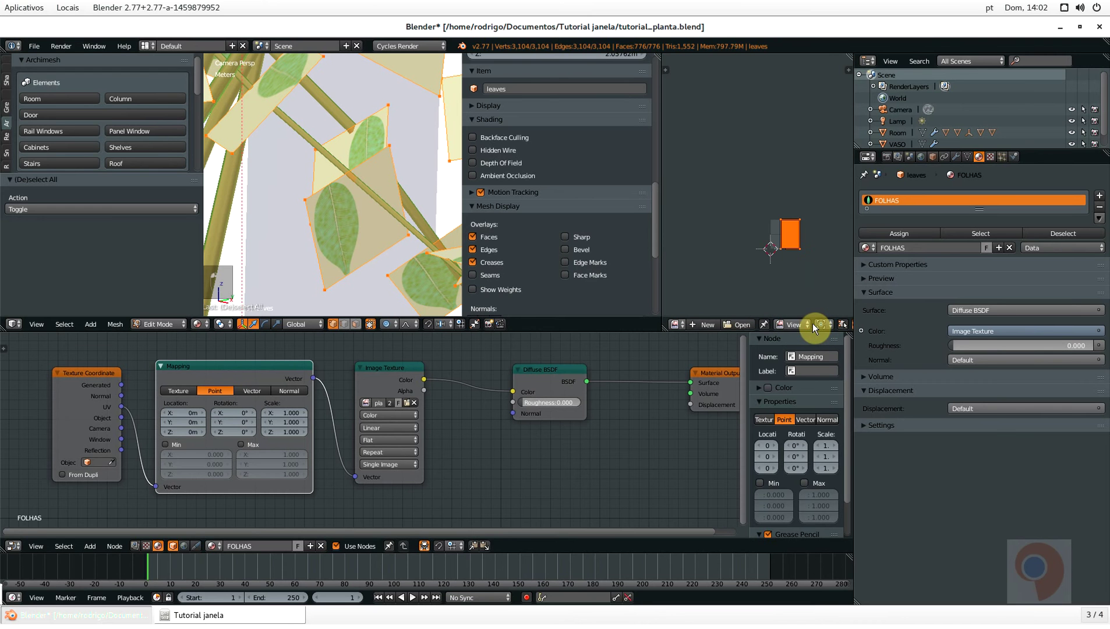
scroll(786, 254, "up", 2)
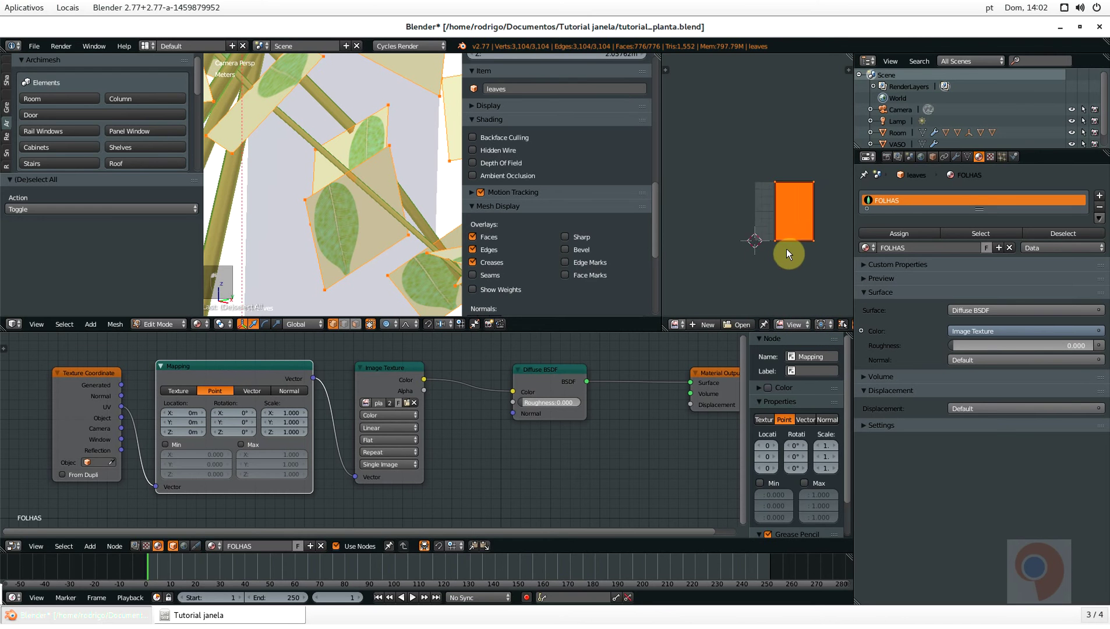
left_click(746, 325)
left_click(195, 60)
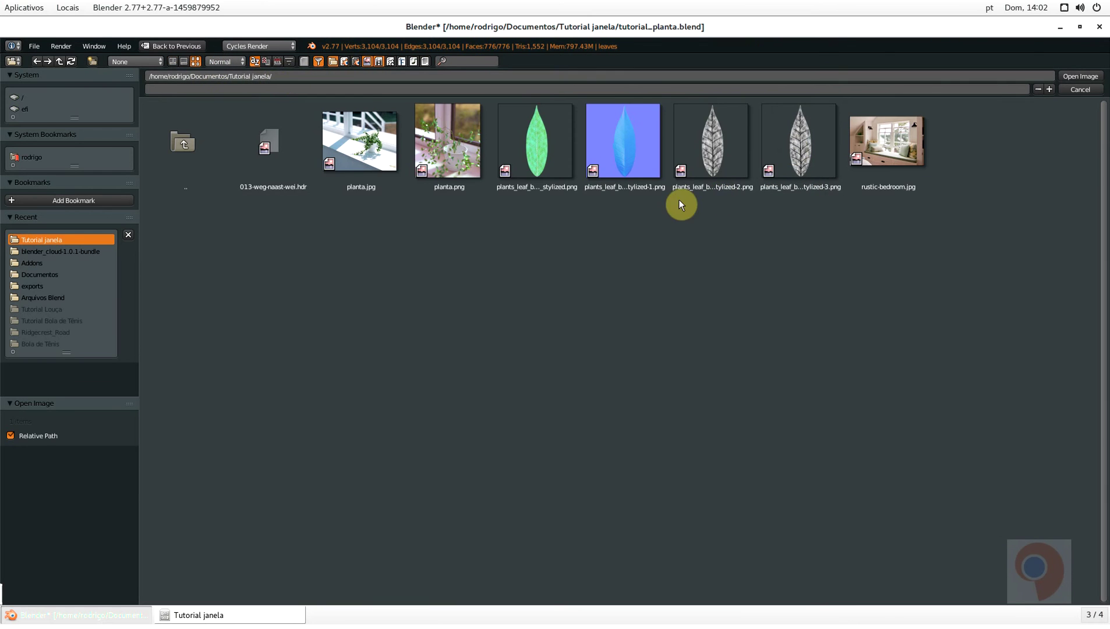
left_click(536, 142)
left_click(1083, 74)
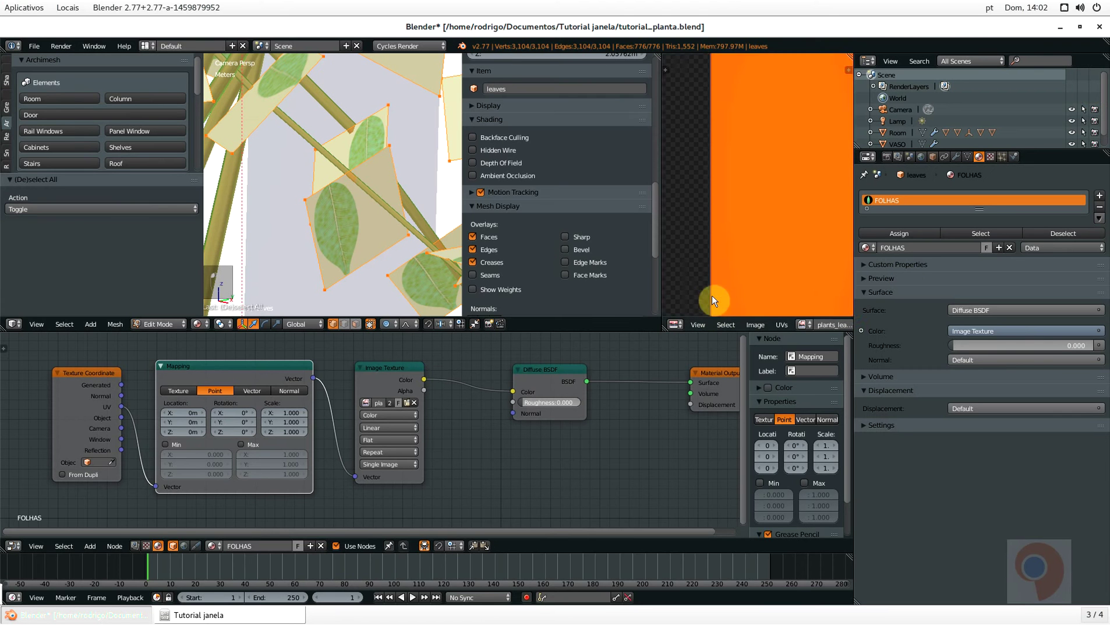
Try to move all the leaf UVs along X to centre them over the leaf image
scroll(747, 235, "down", 3)
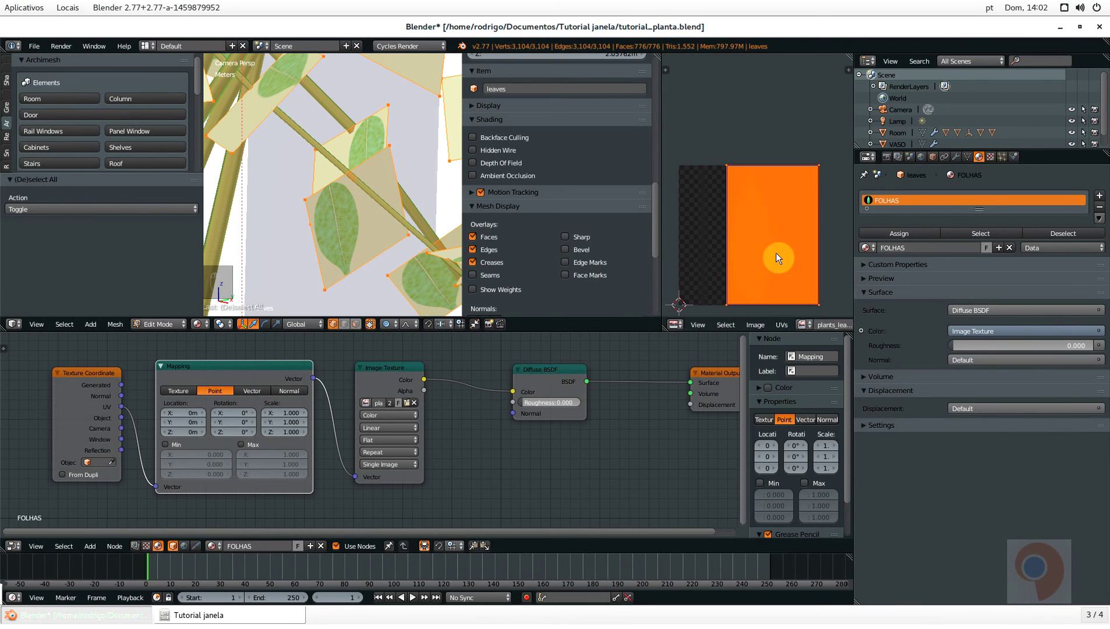
key("g")
key("y")
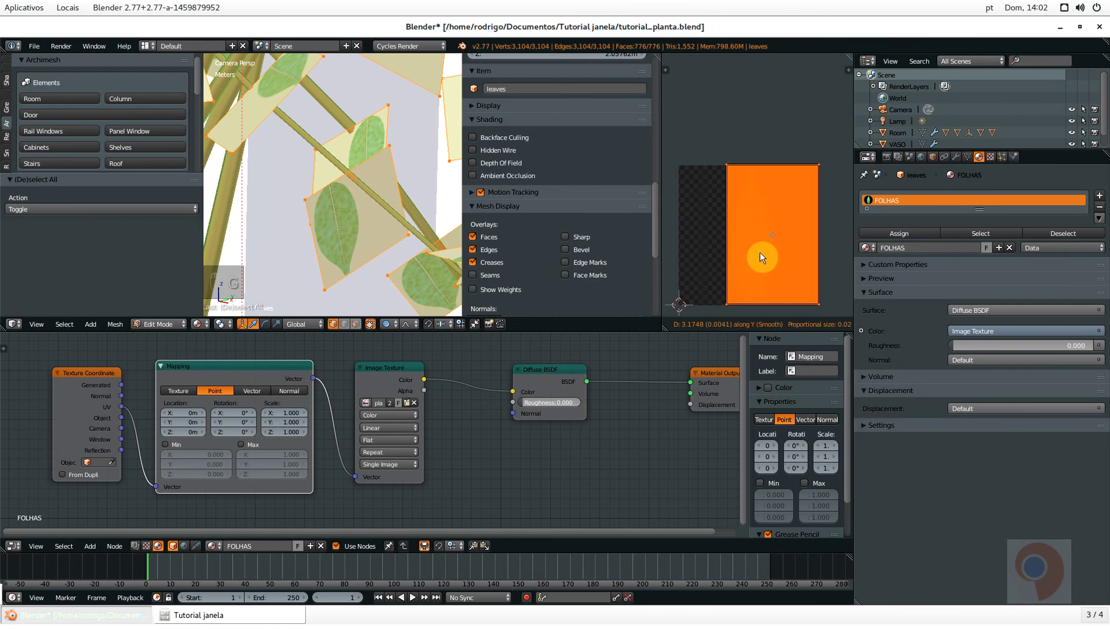
key("x")
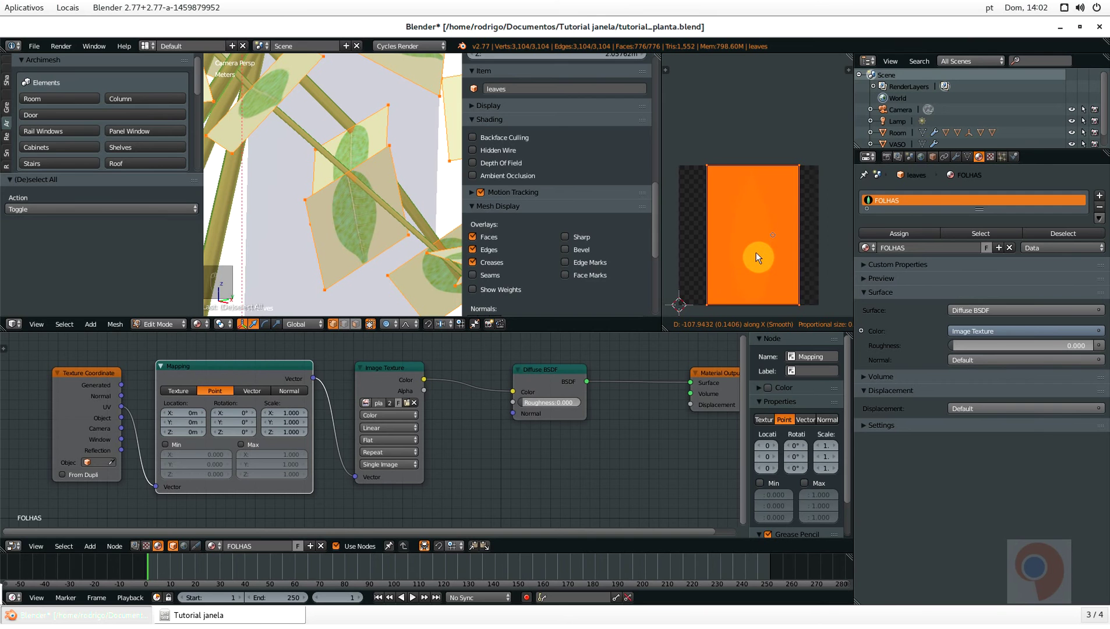
left_click(762, 262)
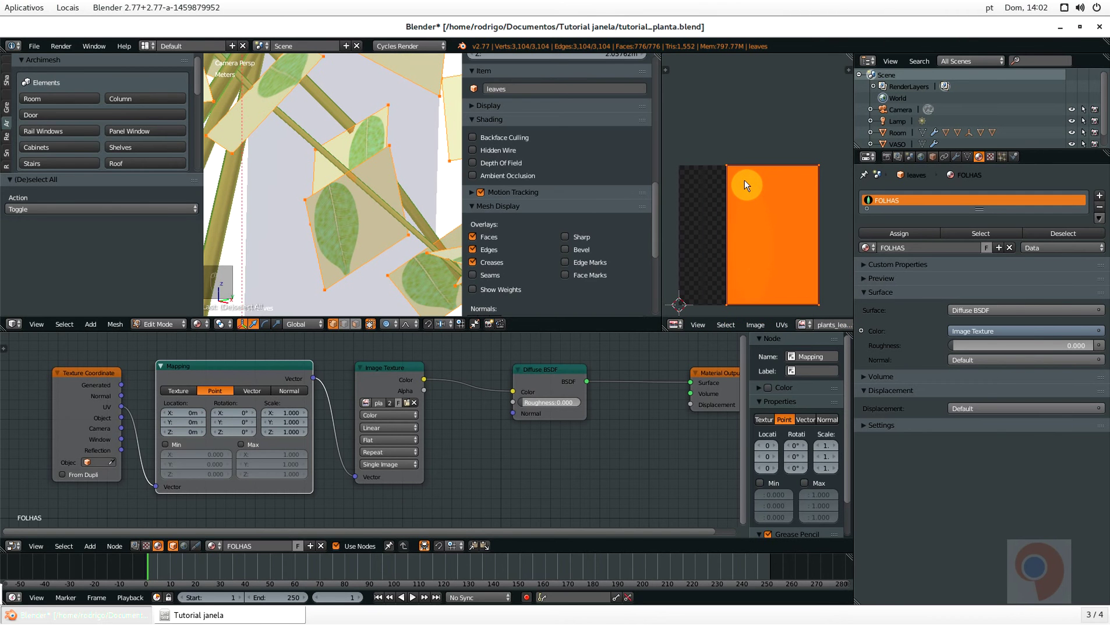
Select only the UV vertices along the left edge and move them along X to the image's left border
key("a")
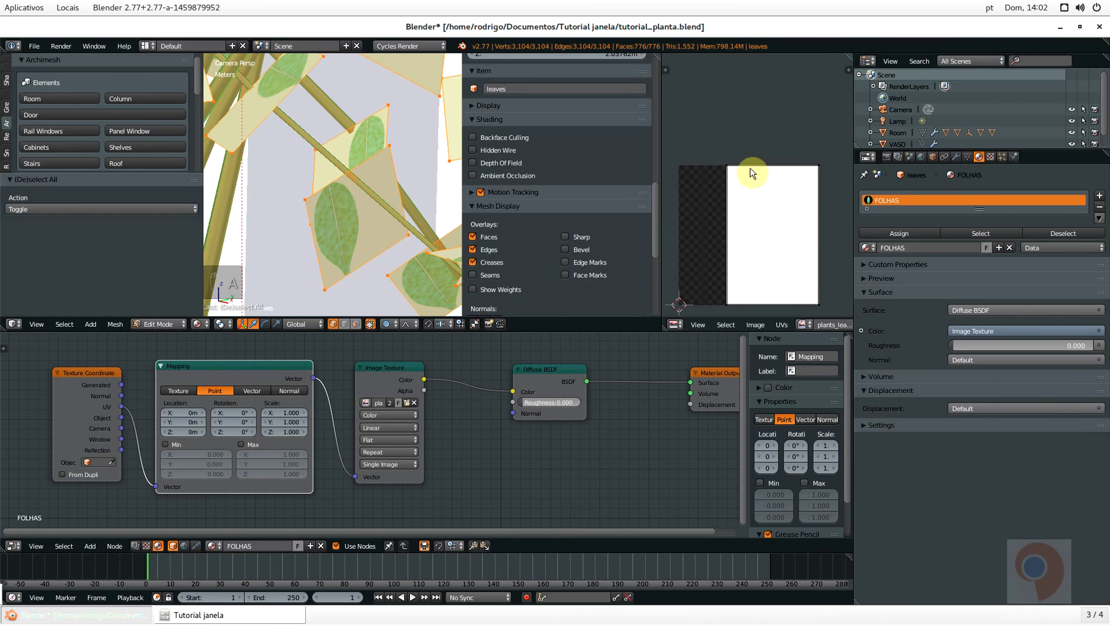
key("b")
left_click_drag(752, 122, 704, 324)
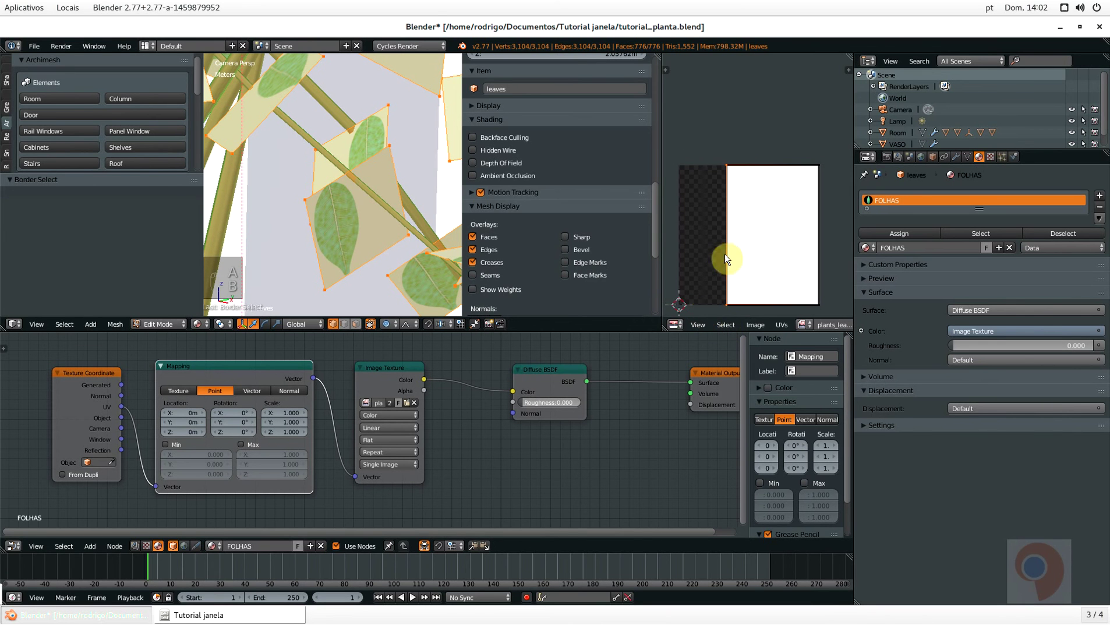
key("g")
key("x")
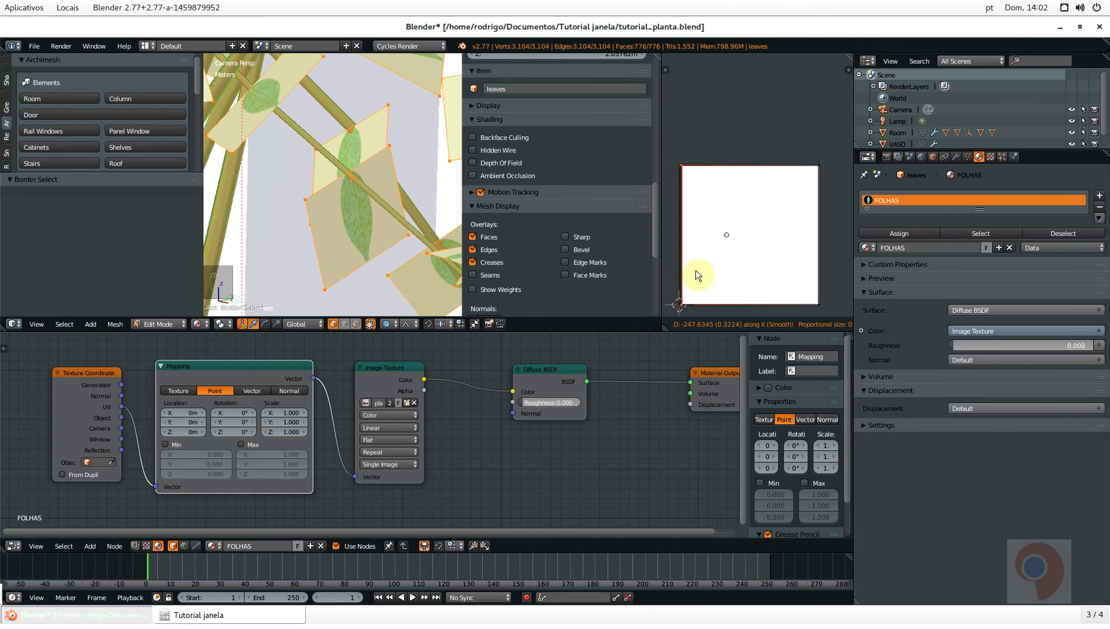
left_click(698, 273)
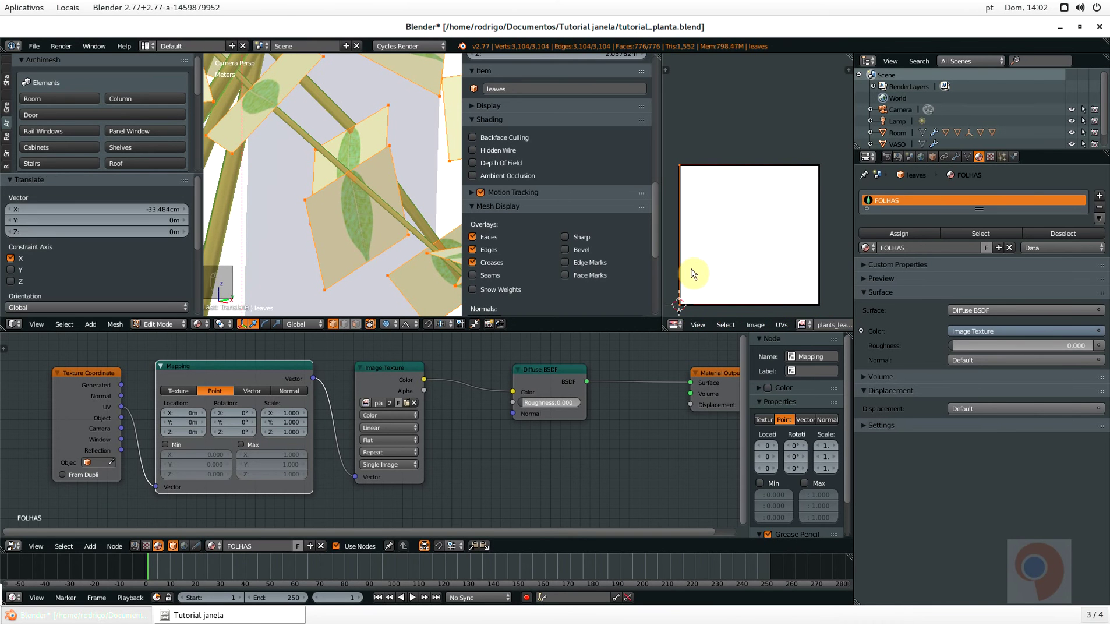
Fine-tune the position of the left UV edge against the image's left border
scroll(697, 265, "up", 2)
scroll(696, 260, "up", 2)
middle_click_drag(702, 252, 746, 237)
key("g")
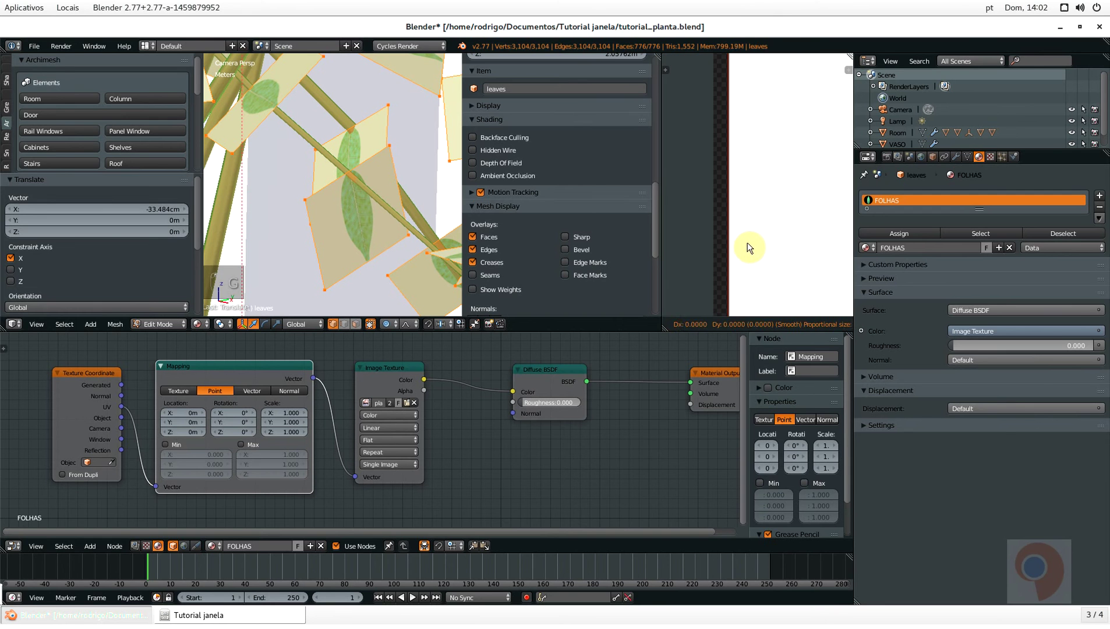
Move the leaves' UVs along the X axis in two small adjustments to align them with the leaf texture
key("x")
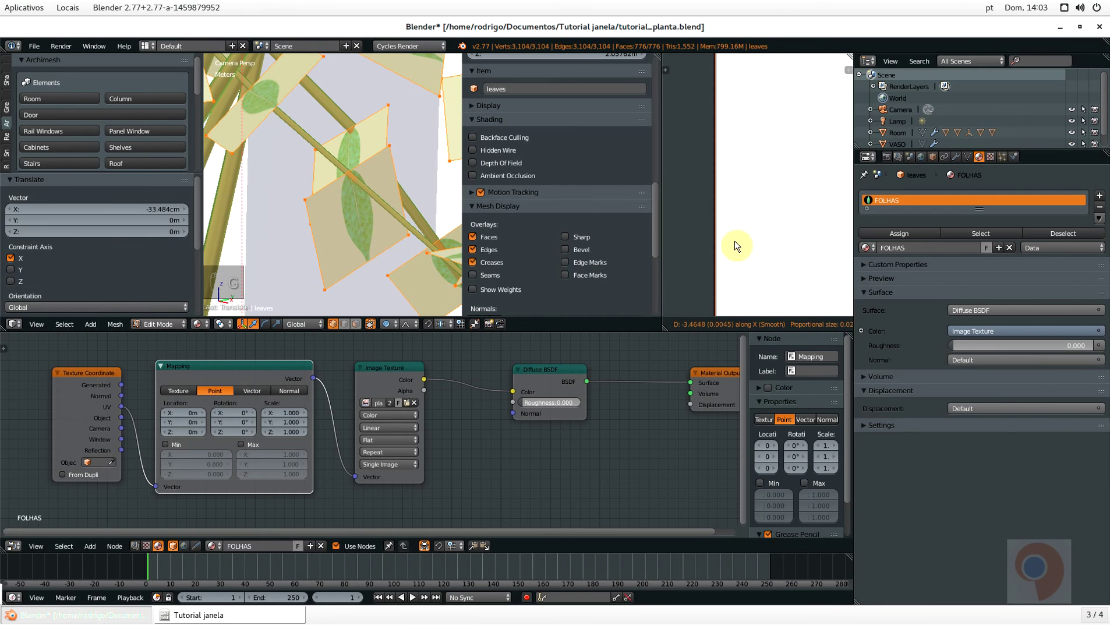
left_click(733, 240)
scroll(717, 259, "up", 4)
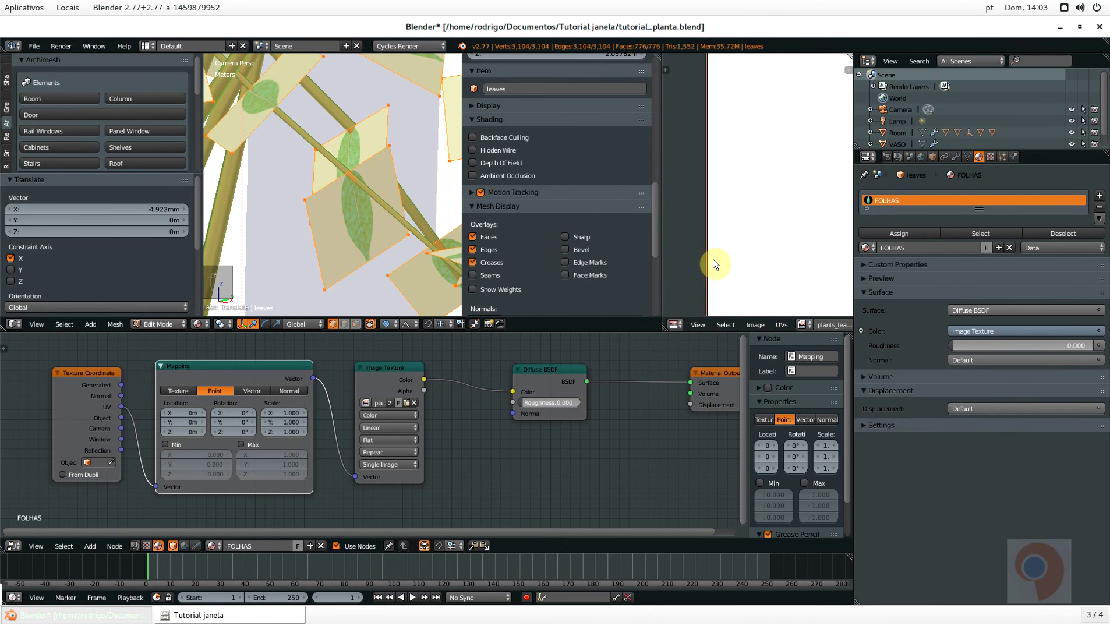
scroll(715, 259, "down", 2)
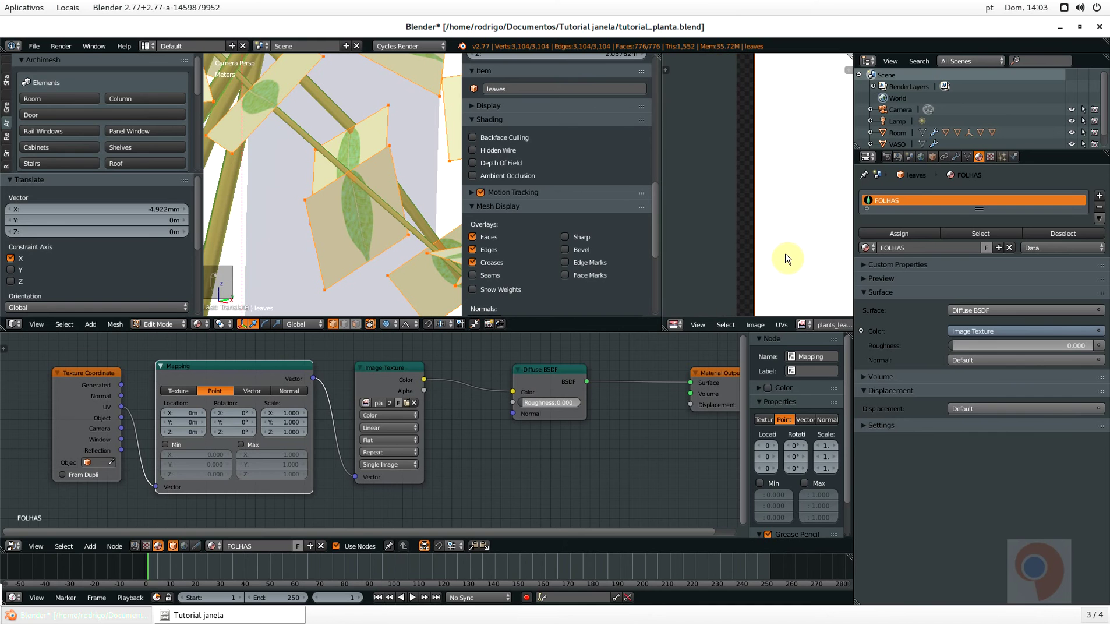
key("g")
key("x")
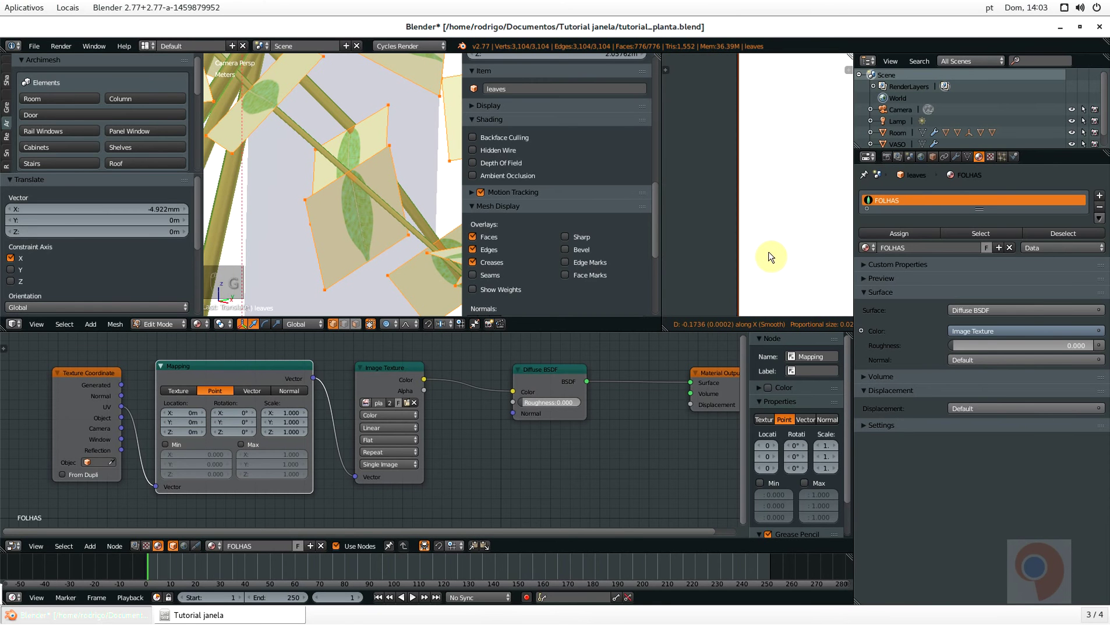
left_click(769, 252)
key("ctrl+z")
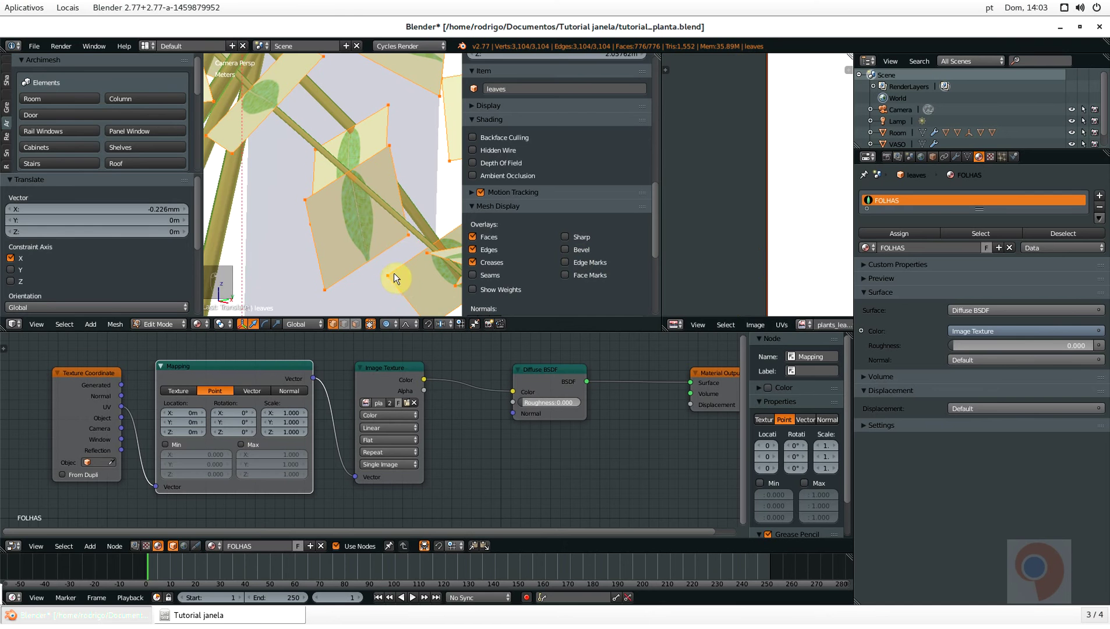
Inspect the textured leaves in the 3D view, and save over tutorial_planta.blend
scroll(400, 259, "down", 4)
scroll(395, 254, "up", 3)
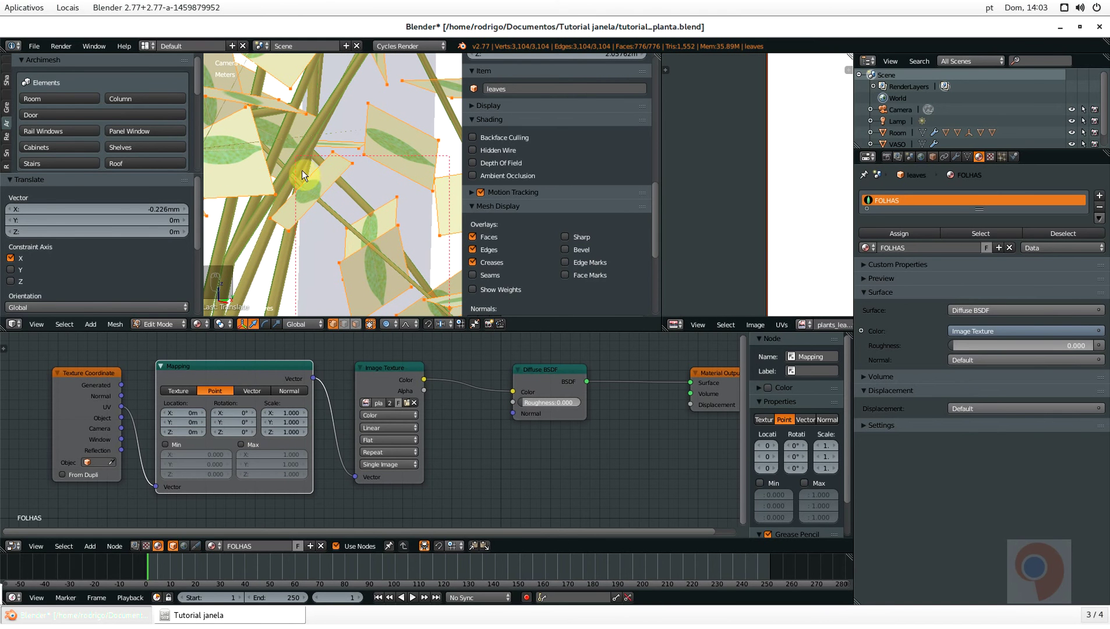
scroll(391, 267, "down", 5)
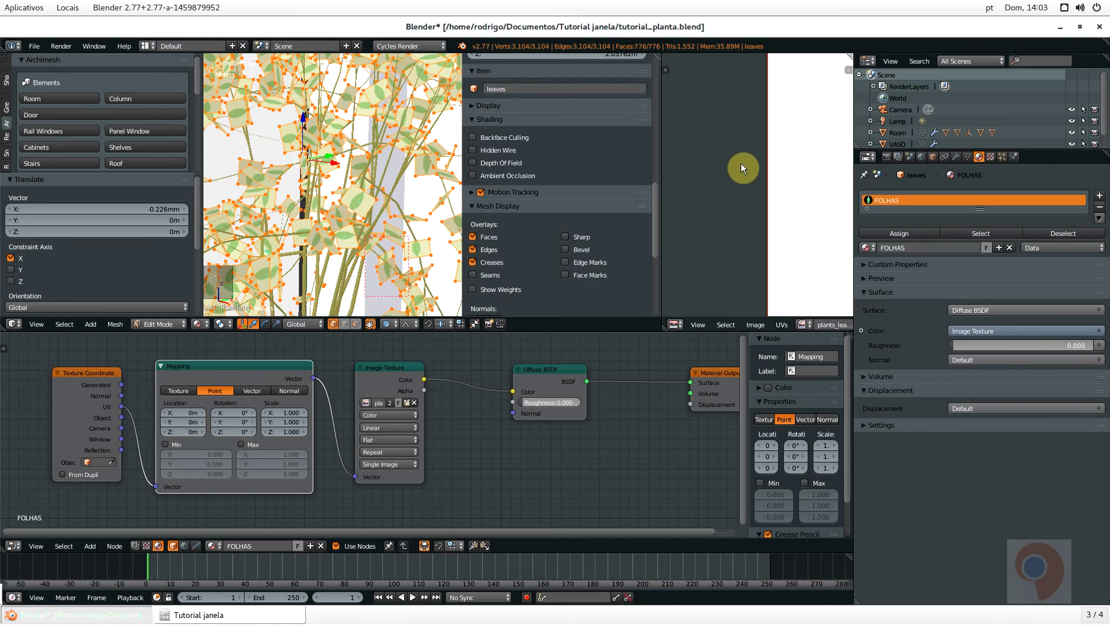
key("ctrl+s")
left_click(321, 241)
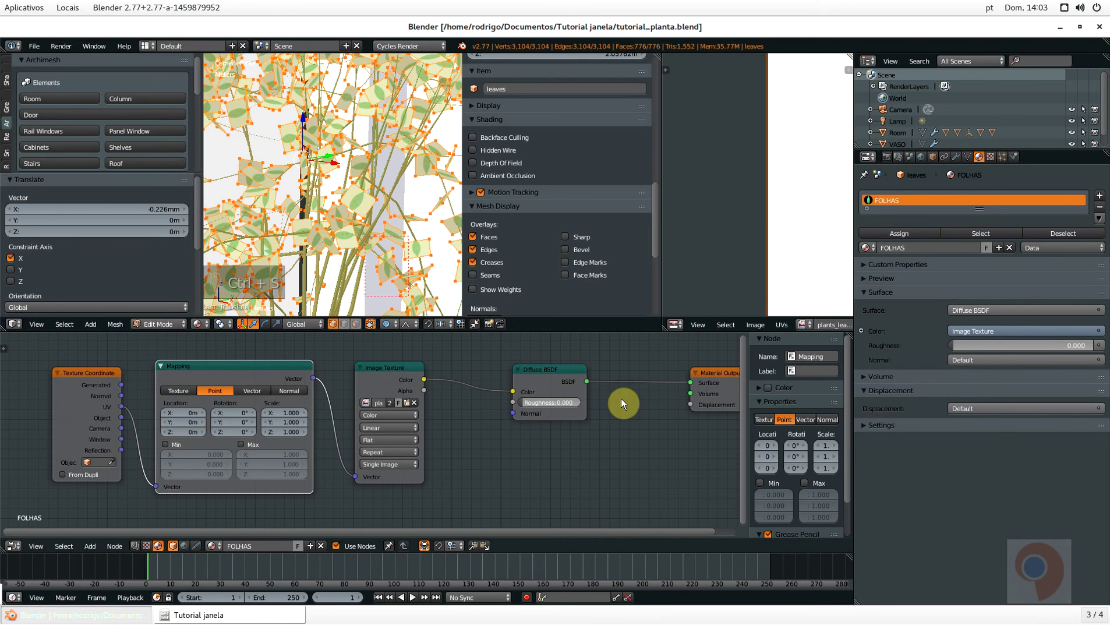
Maximize the node editor and spread out the FOLHAS material's nodes from Texture Coordinate to Material Output
scroll(621, 400, "down", 2)
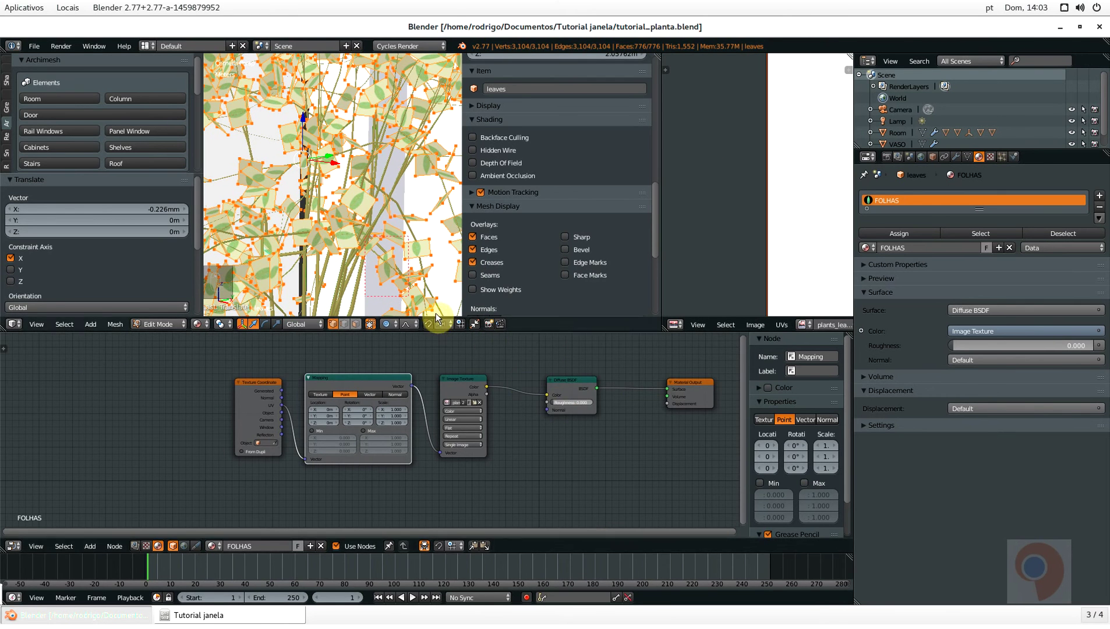
key("ctrl+space")
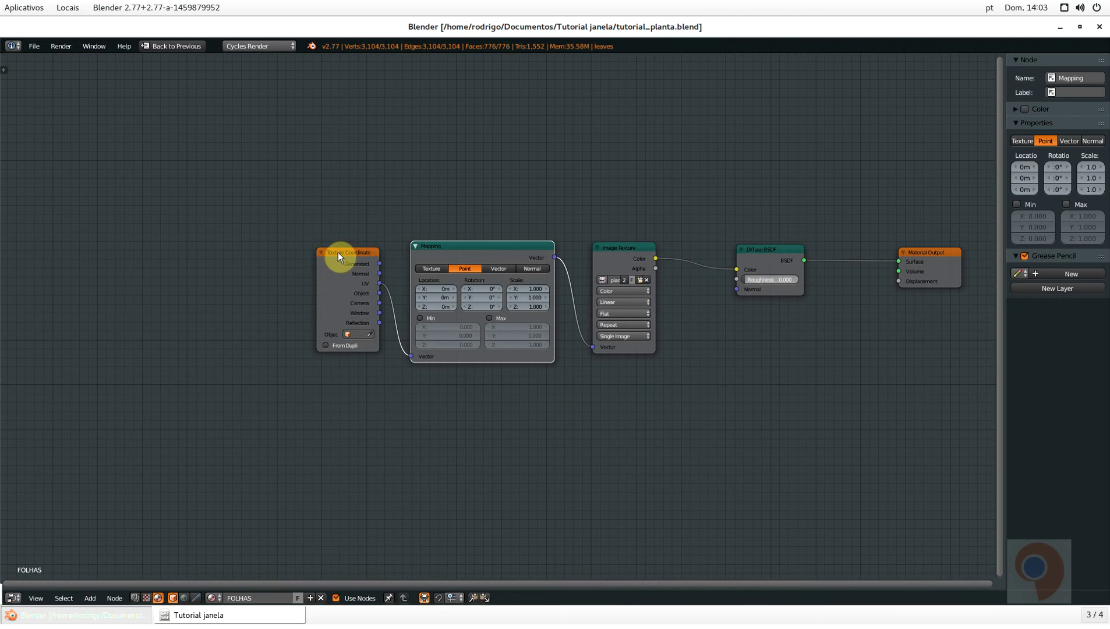
left_click_drag(338, 252, 160, 210)
left_click_drag(454, 246, 349, 198)
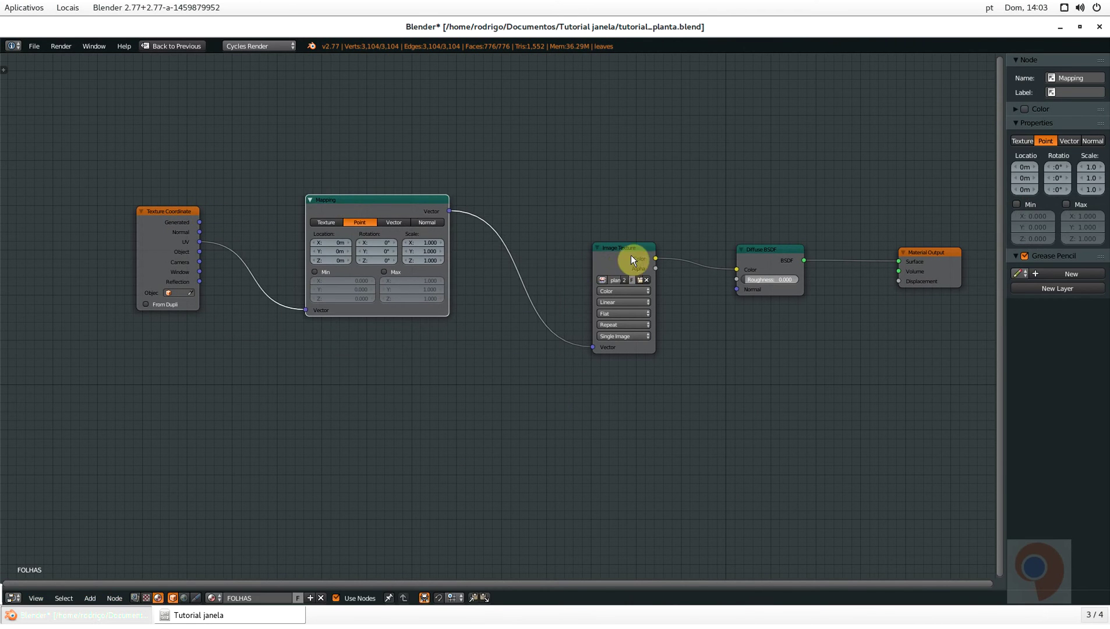
left_click_drag(618, 250, 592, 241)
left_click_drag(421, 205, 383, 232)
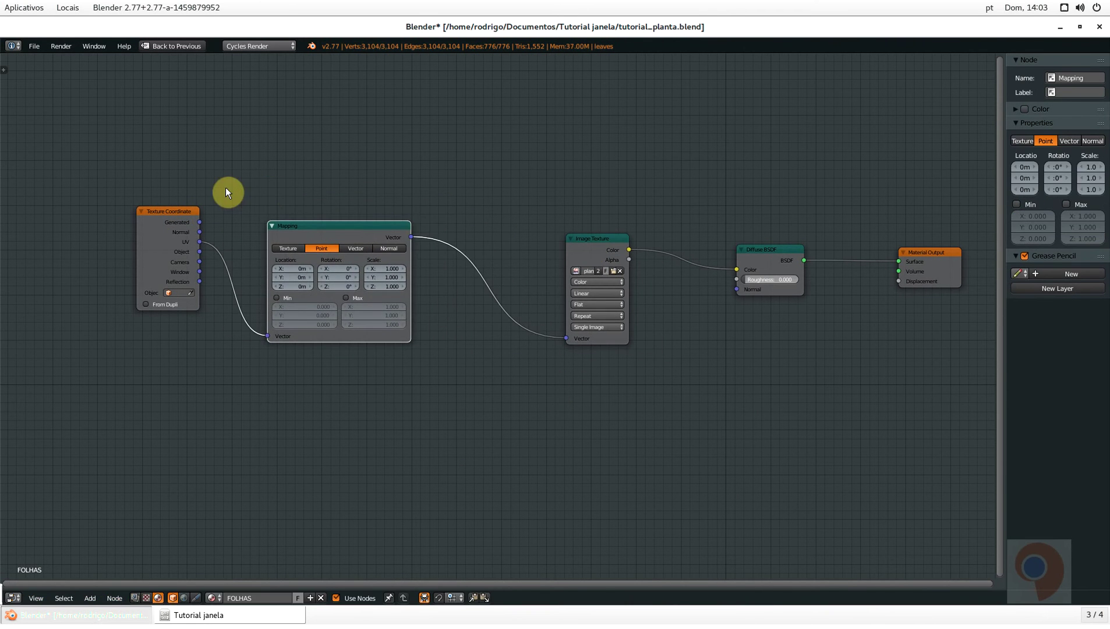
left_click_drag(179, 208, 133, 226)
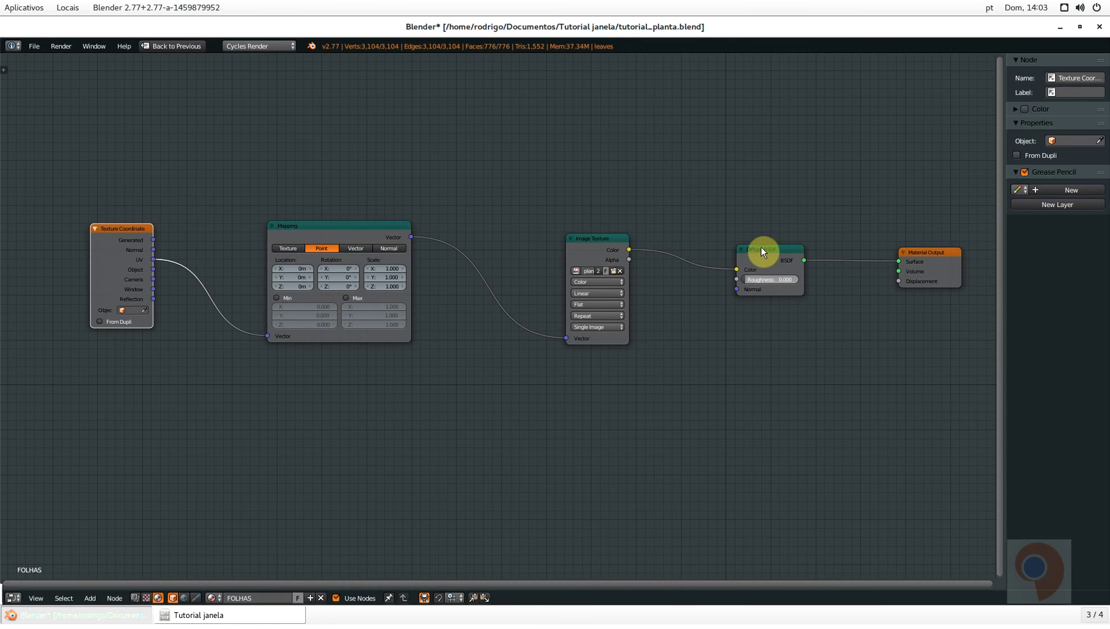
mouse_move(761, 250)
left_mouse_down()
mouse_move(773, 245)
mouse_move(764, 232)
left_mouse_up()
left_click_drag(949, 272, 957, 236)
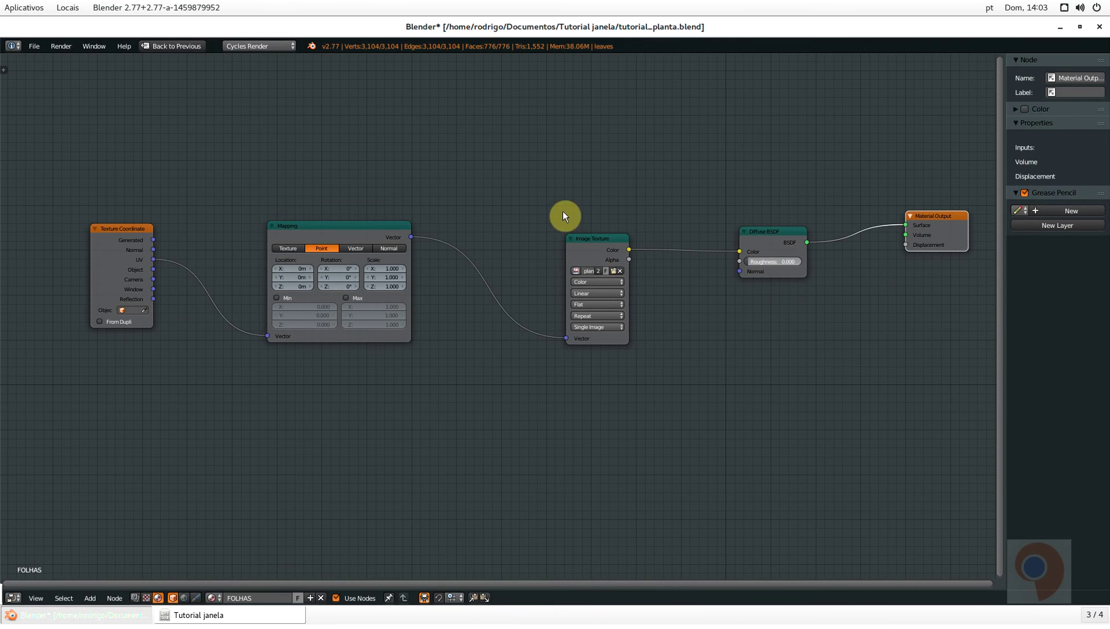
left_click_drag(603, 242, 541, 228)
left_click_drag(352, 224, 309, 222)
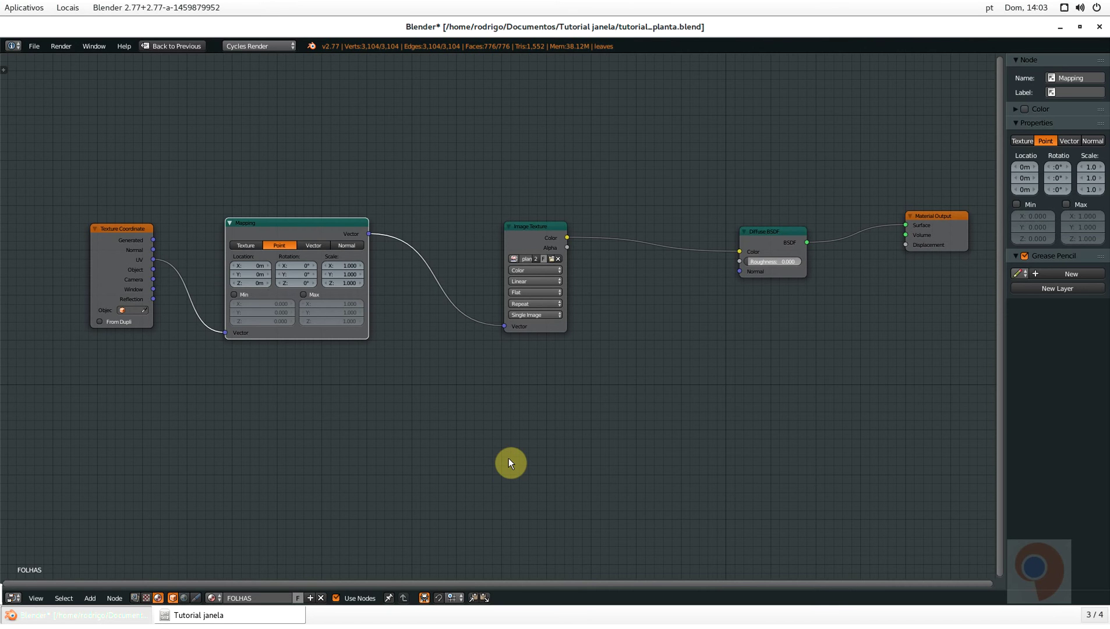
Add a Mix Shader node on the link between Diffuse BSDF and Material Output
key("shift+a")
left_click(532, 474)
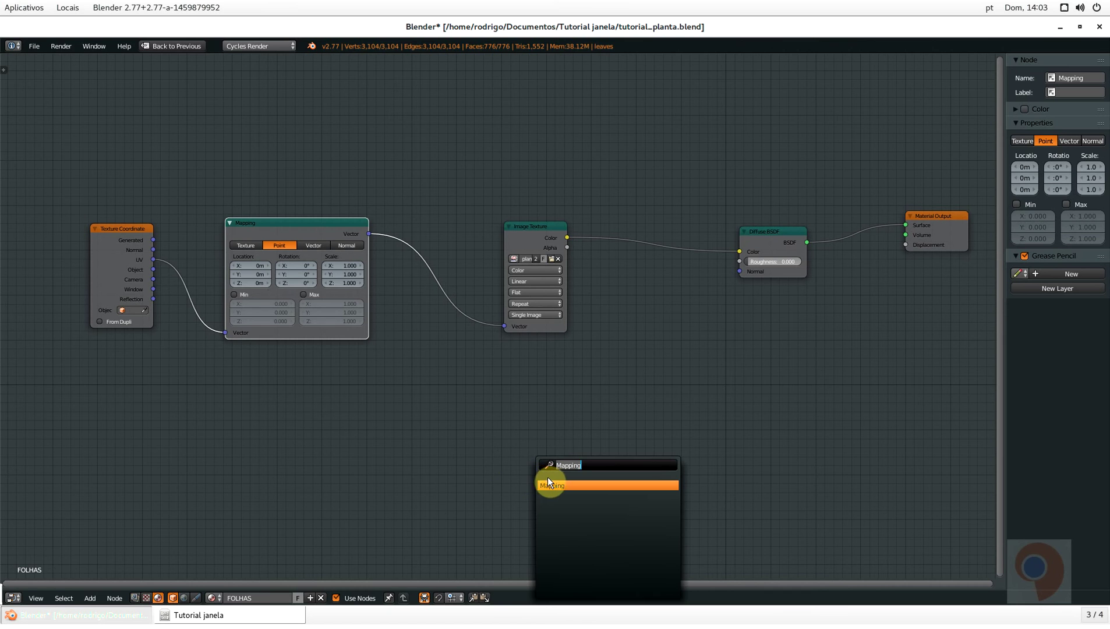
type("MIX")
key("Return")
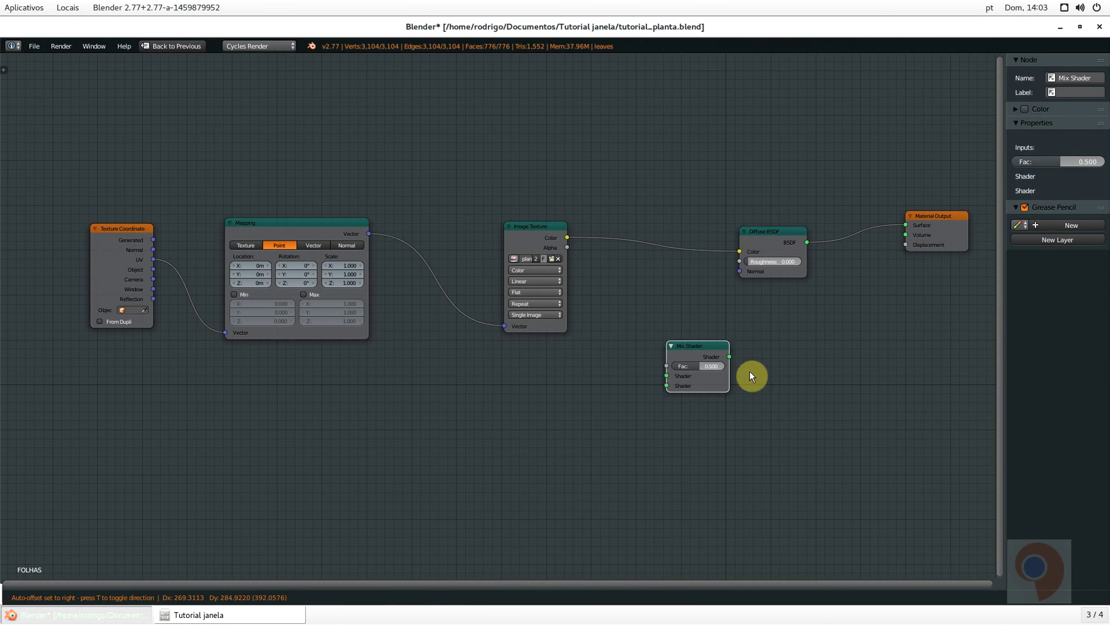
left_click(834, 220)
middle_click_drag(836, 258, 817, 254)
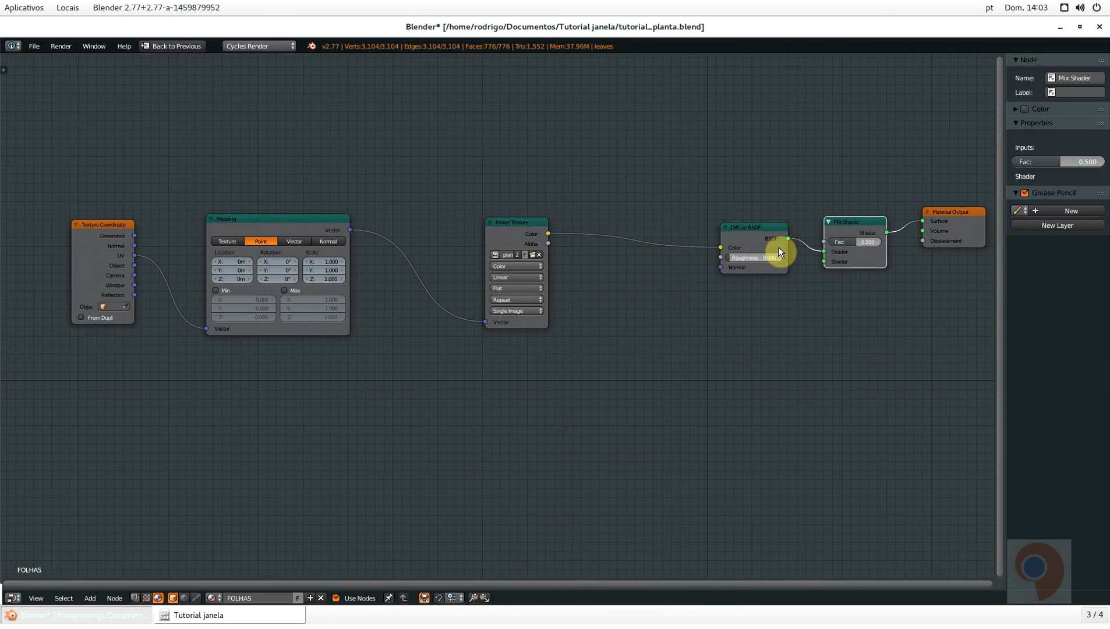
Space out the Image Texture, Diffuse BSDF, Mix Shader and Material Output nodes to make room around the Mix Shader
left_click_drag(754, 227, 667, 217)
left_click_drag(523, 222, 472, 212)
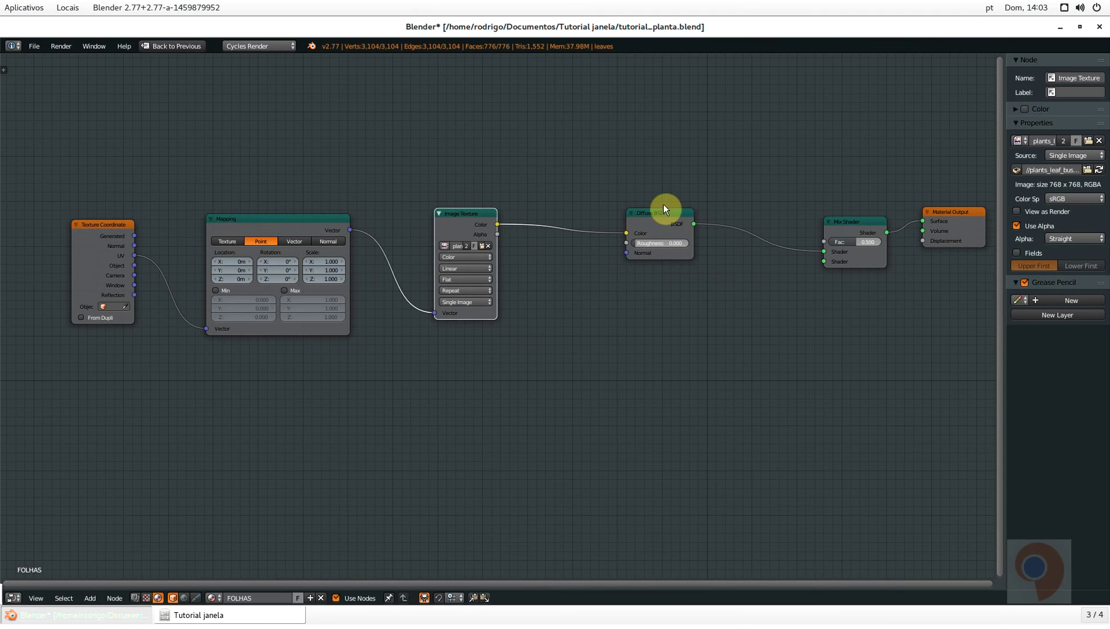
left_click_drag(658, 216, 626, 222)
left_click(864, 222)
key("g")
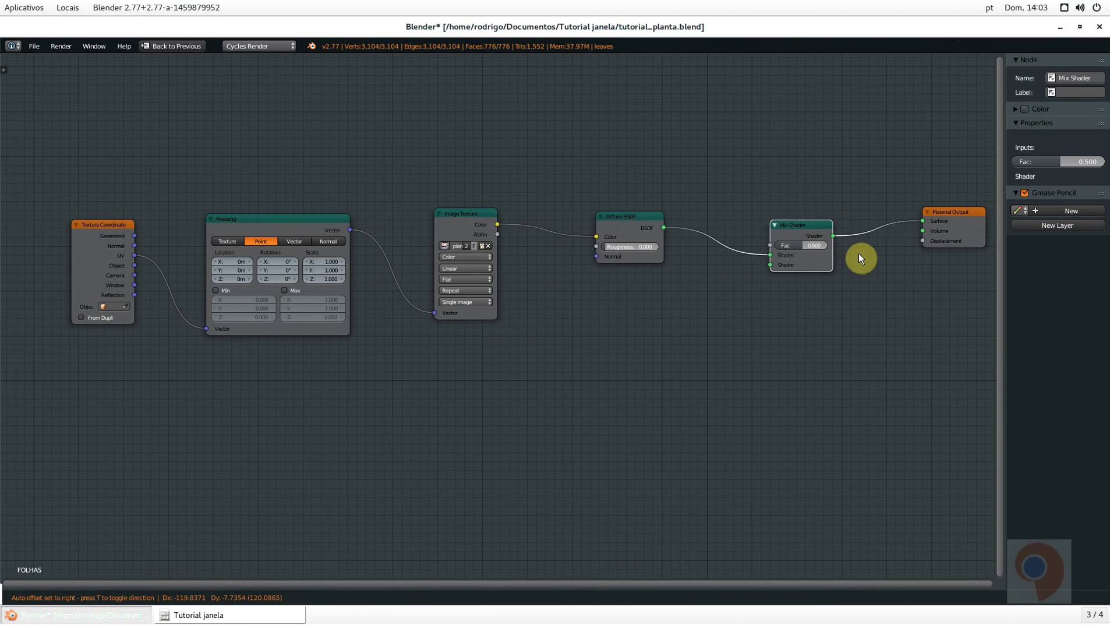
left_click(857, 259)
middle_click_drag(826, 305, 610, 323)
key("g")
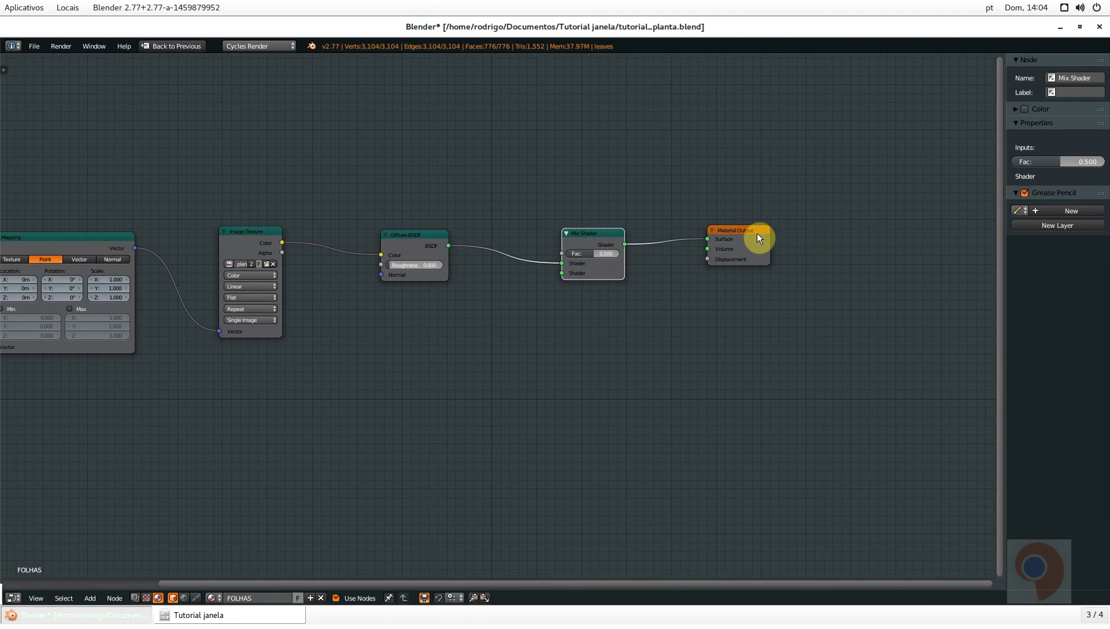
left_click_drag(756, 233, 856, 238)
left_click_drag(588, 234, 597, 229)
Add a Glossy BSDF node below Diffuse BSDF and connect it to the Mix Shader's second shader input
key("shift+a")
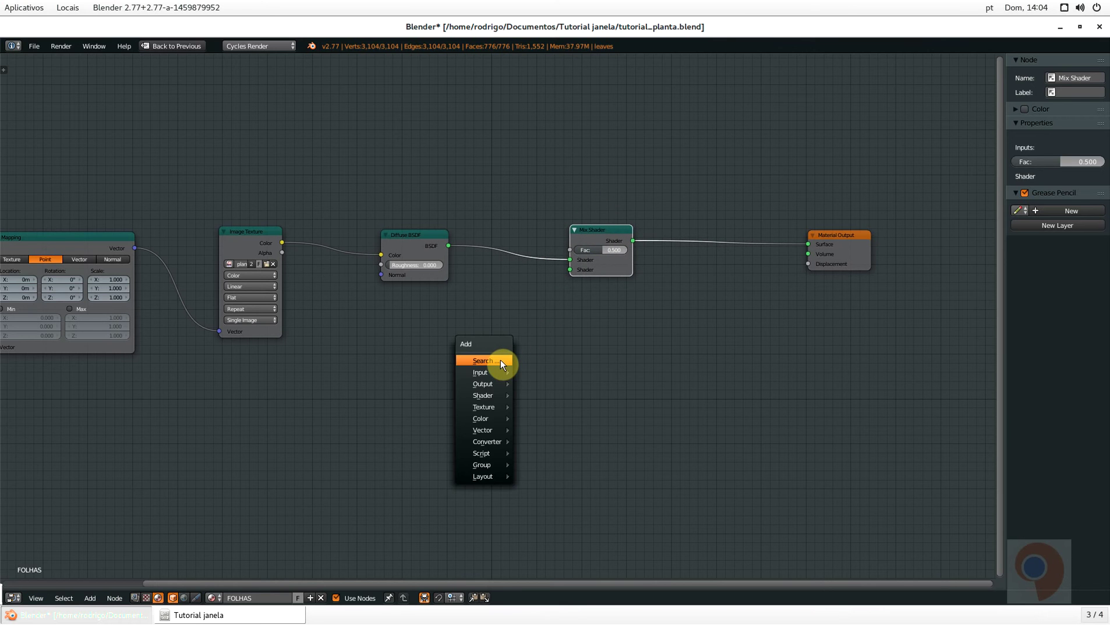
left_click(501, 362)
type("glos")
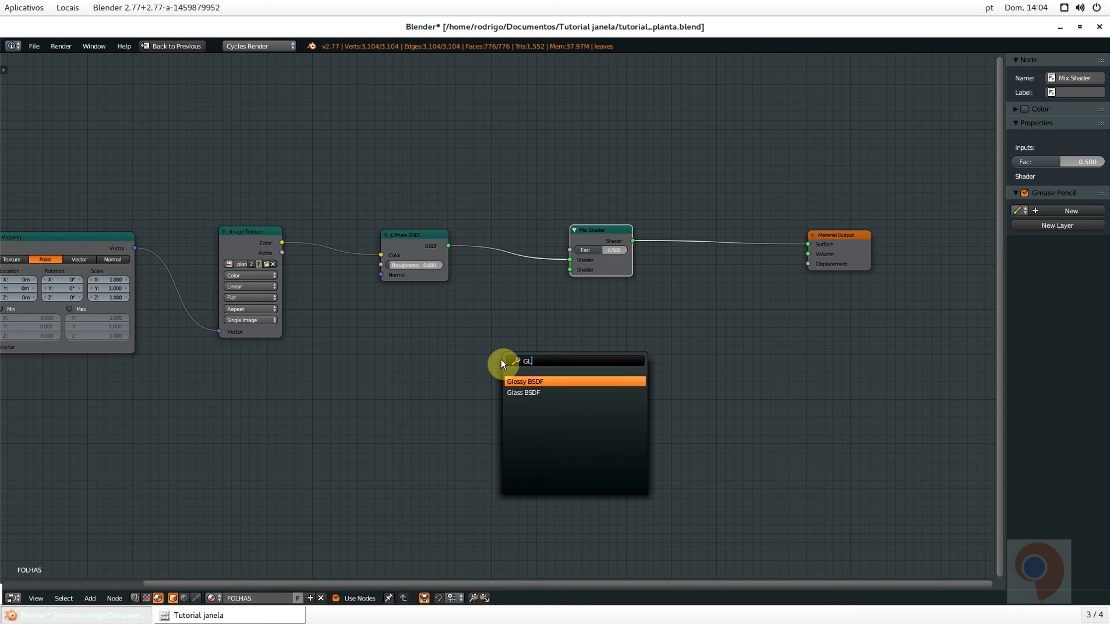
key("Return")
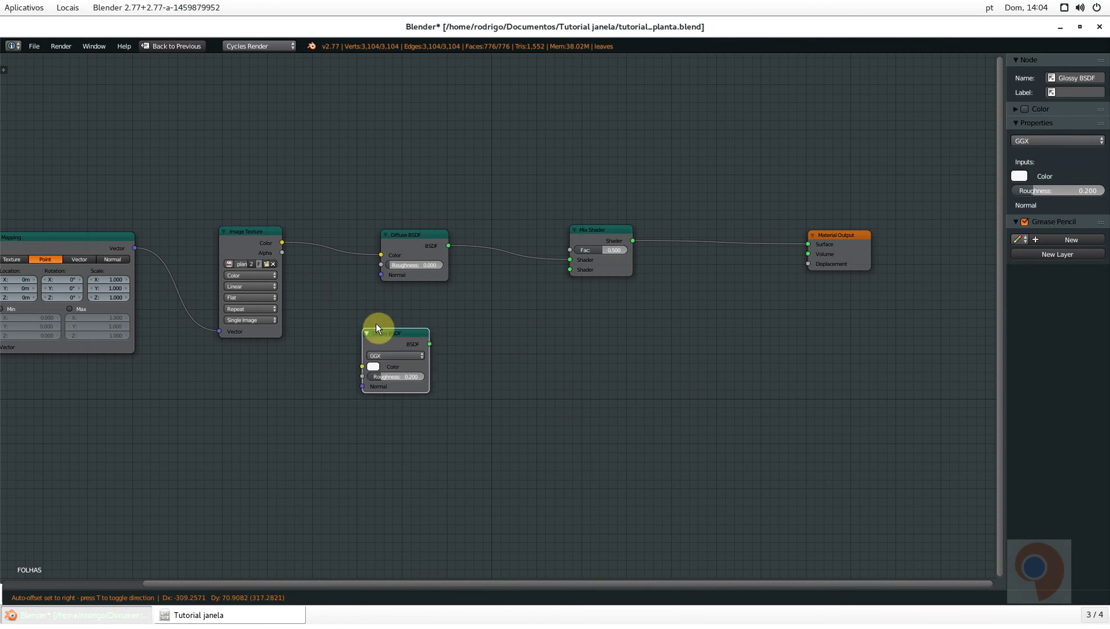
left_click(395, 349)
left_click_drag(452, 359, 570, 272)
right_click(469, 348)
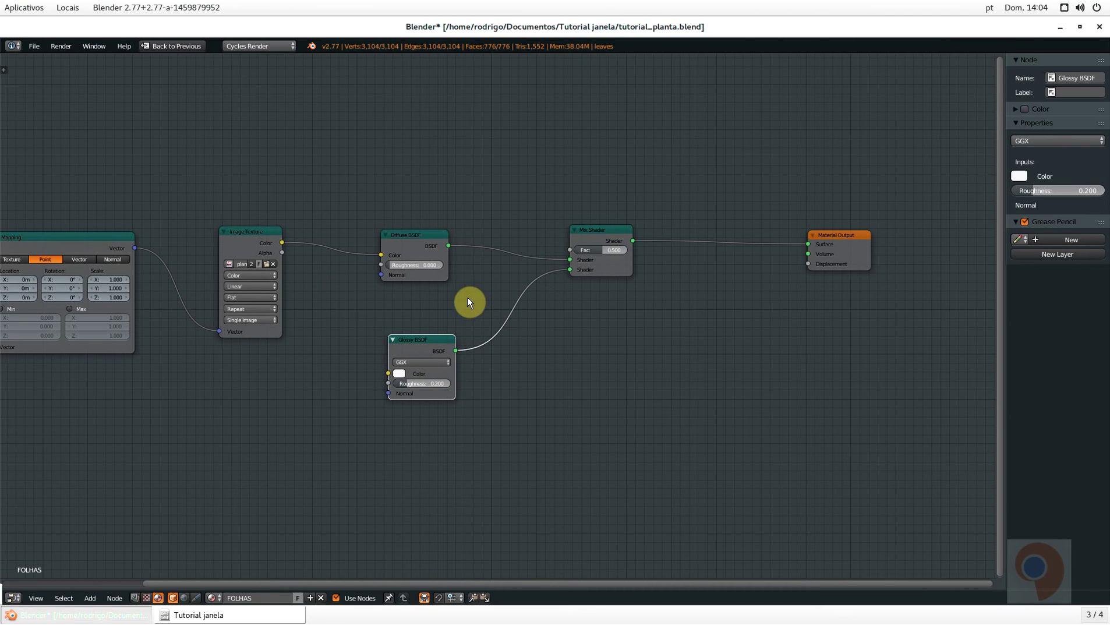
Reposition the Material Output and Glossy BSDF nodes, and restore the multi-editor layout
left_click_drag(868, 235, 839, 217)
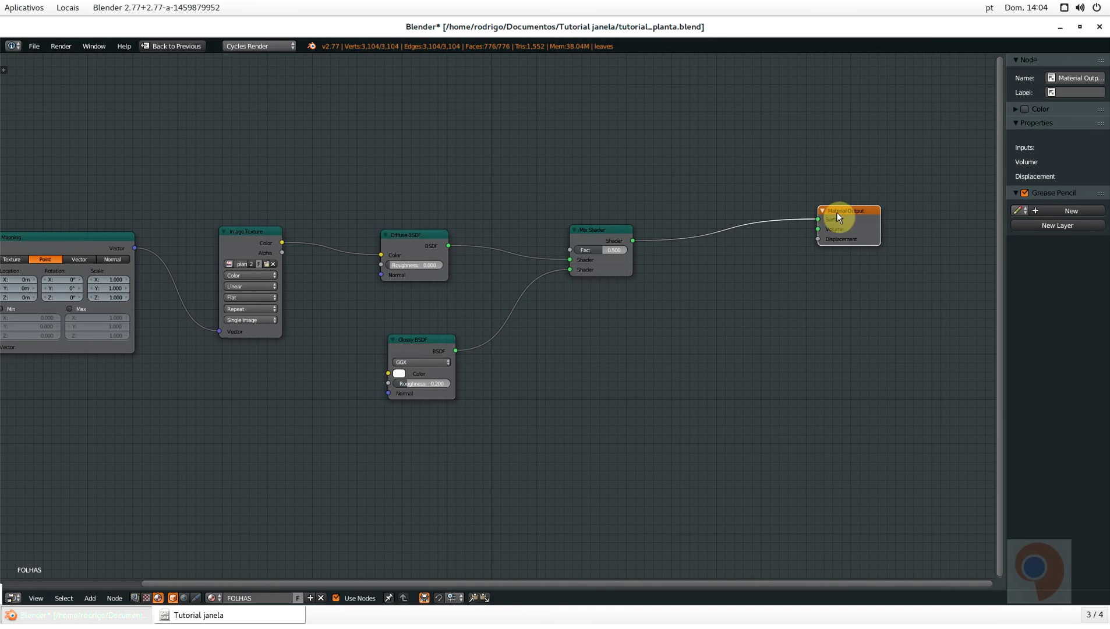
left_click_drag(424, 342, 418, 333)
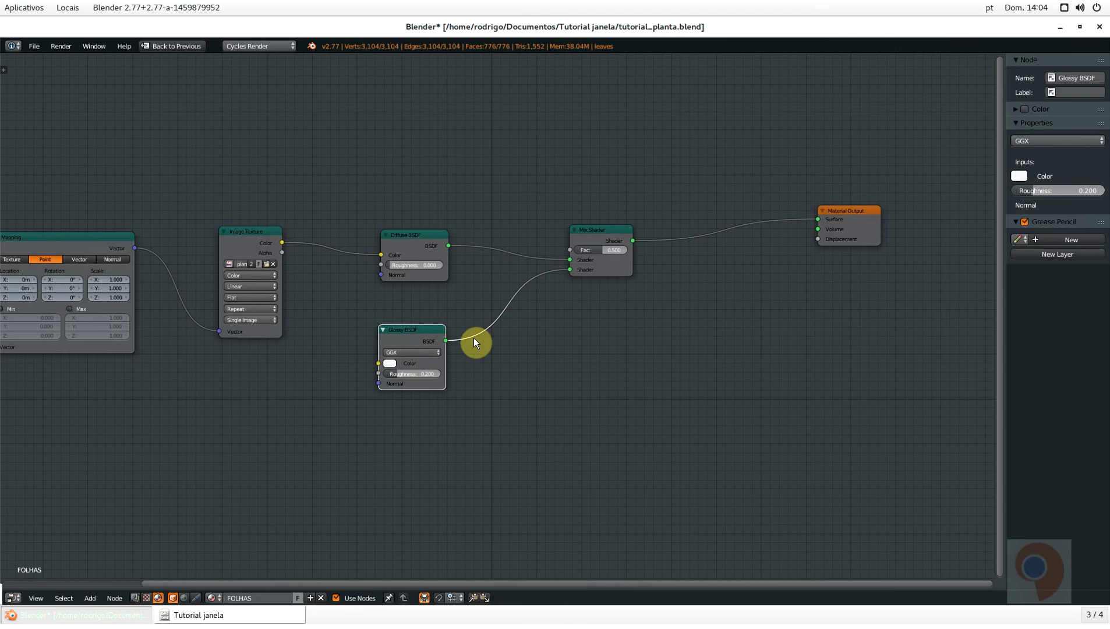
key("shift+space")
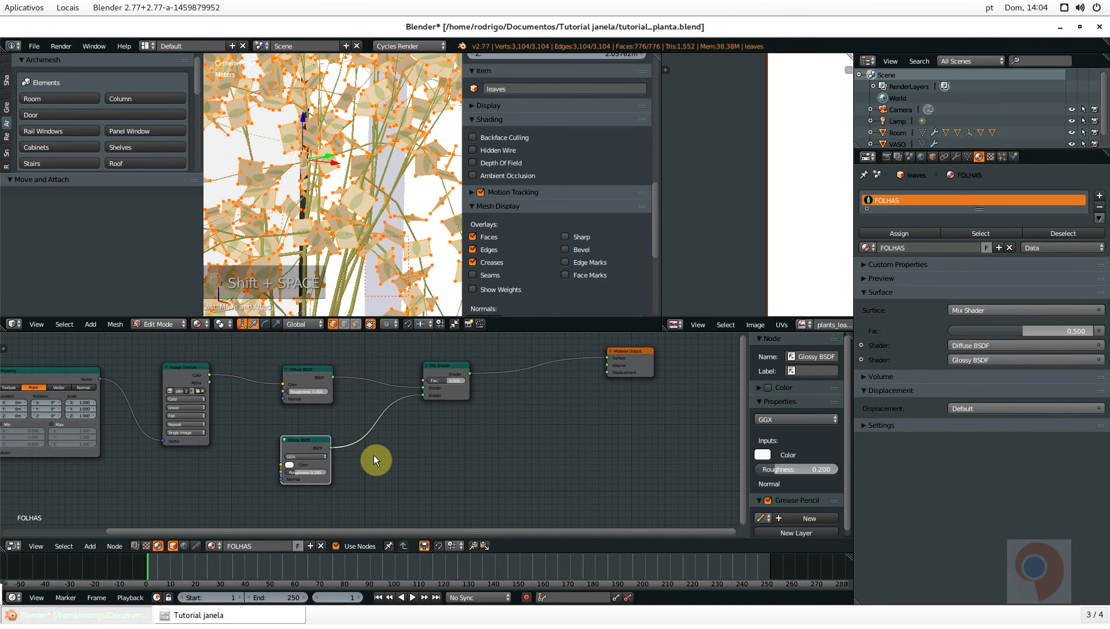
Save the new leaf shader setup over tutorial_planta.blend
scroll(373, 454, "up", 3)
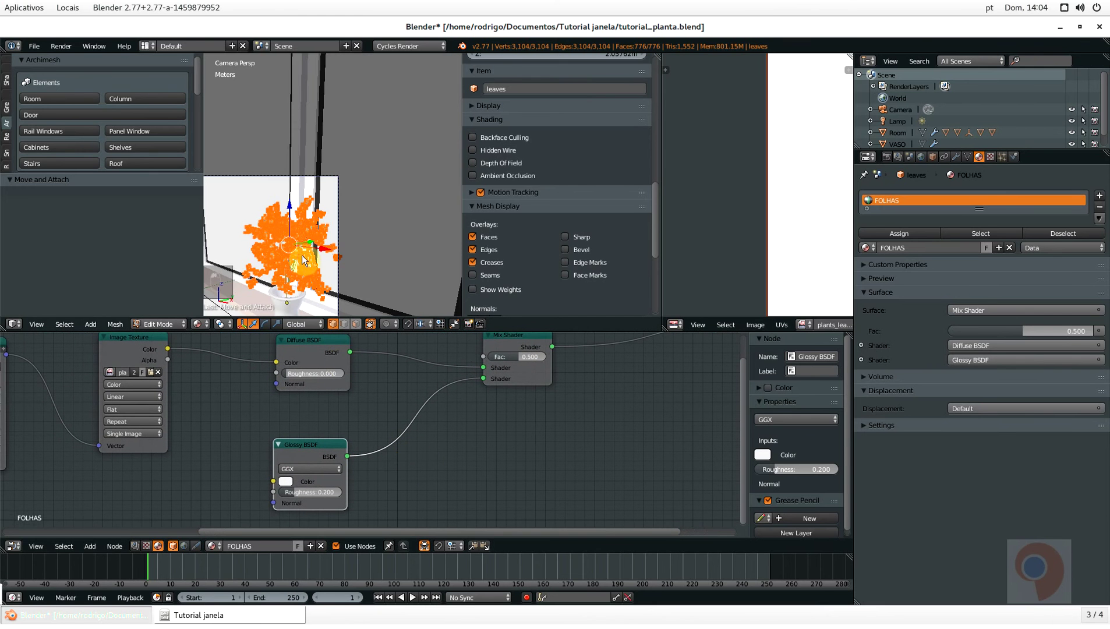
scroll(301, 257, "up", 4)
key("ctrl+s")
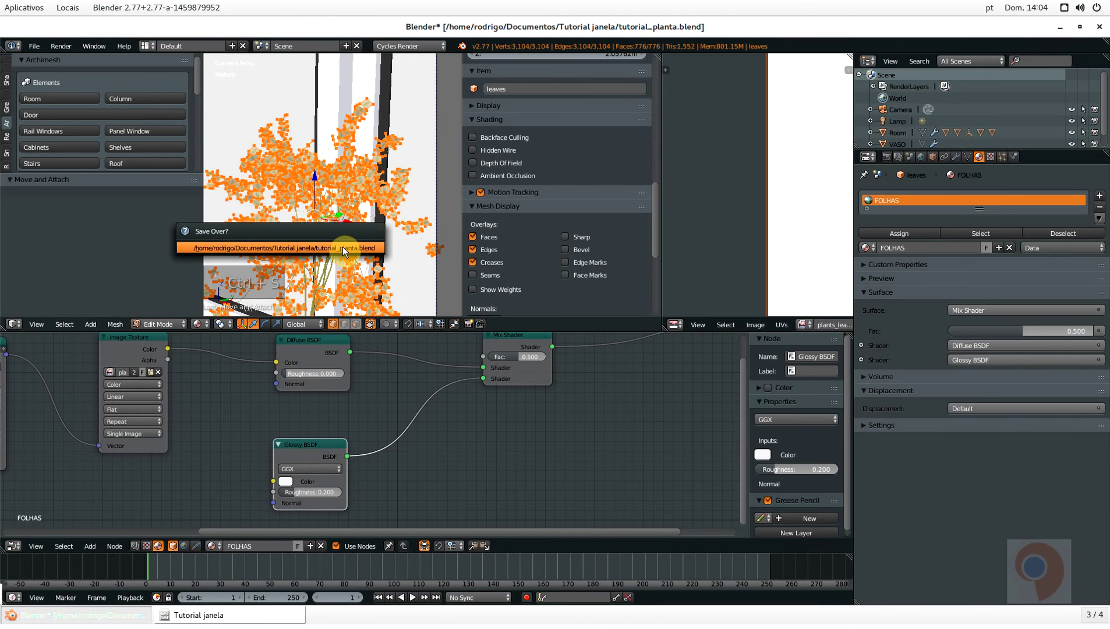
left_click(343, 246)
Switch the leaves to Object Mode and show a rendered close-up of them in the 3D view
scroll(334, 259, "down", 5)
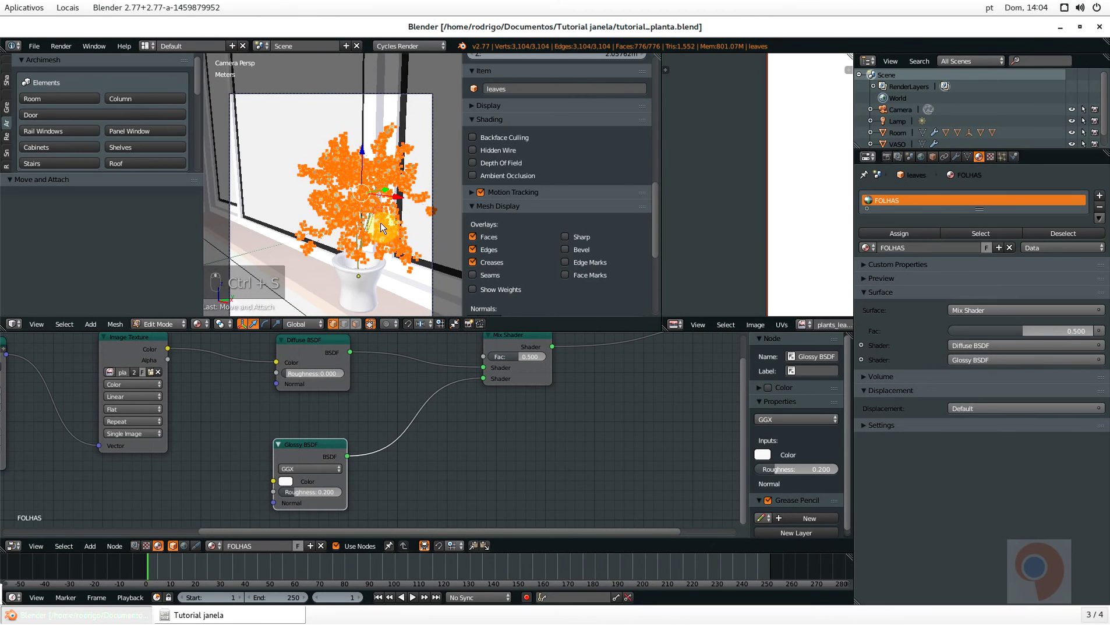
key("Tab")
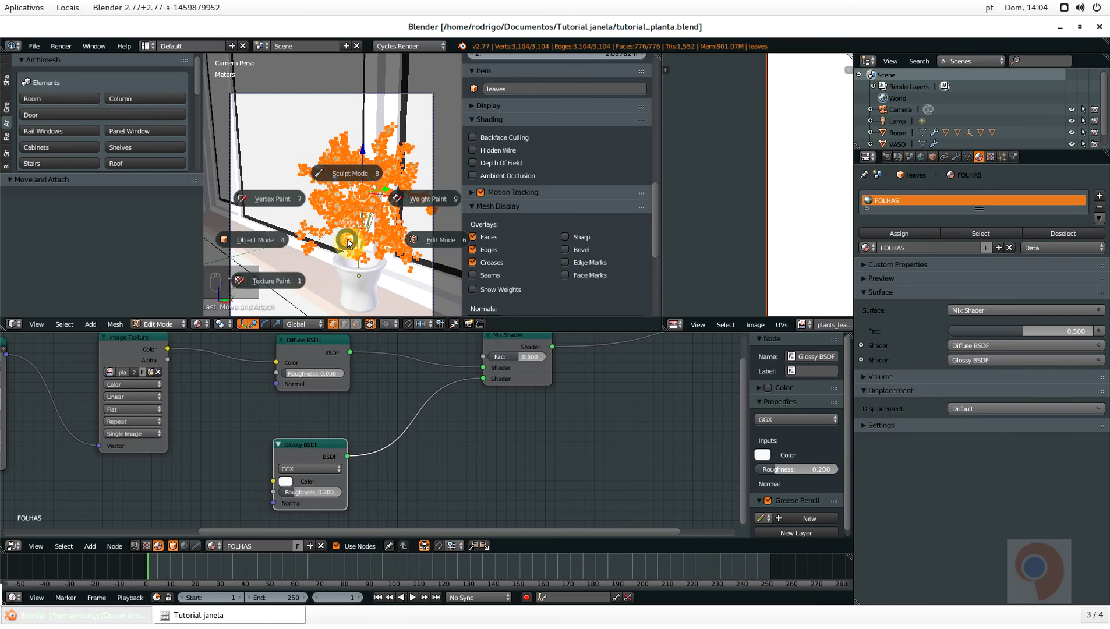
left_click(259, 237)
scroll(380, 215, "up", 5)
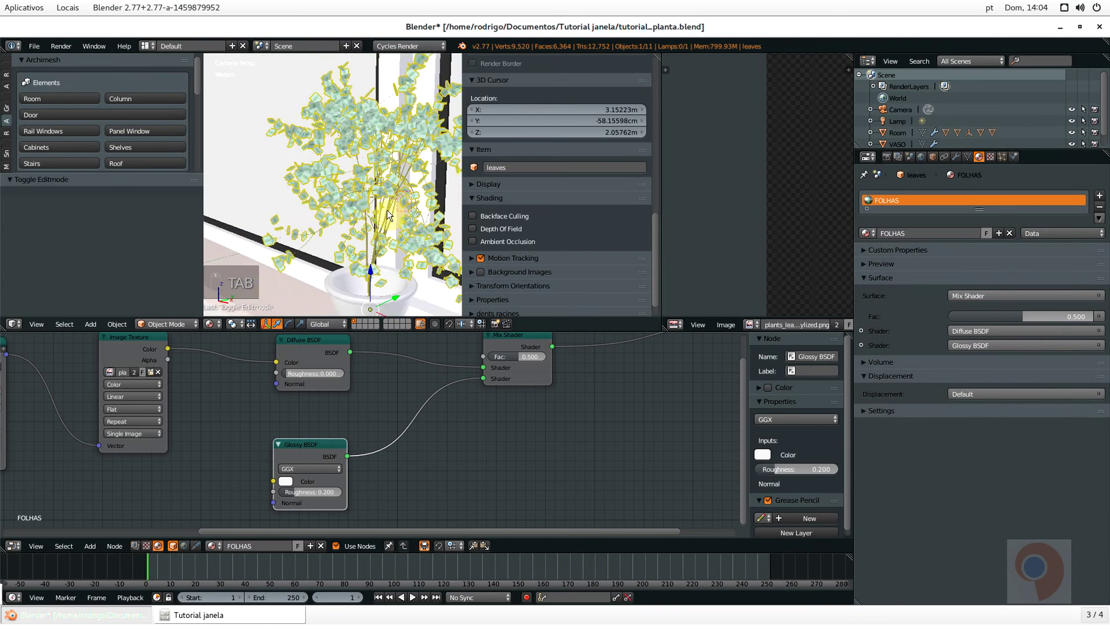
scroll(387, 210, "up", 5)
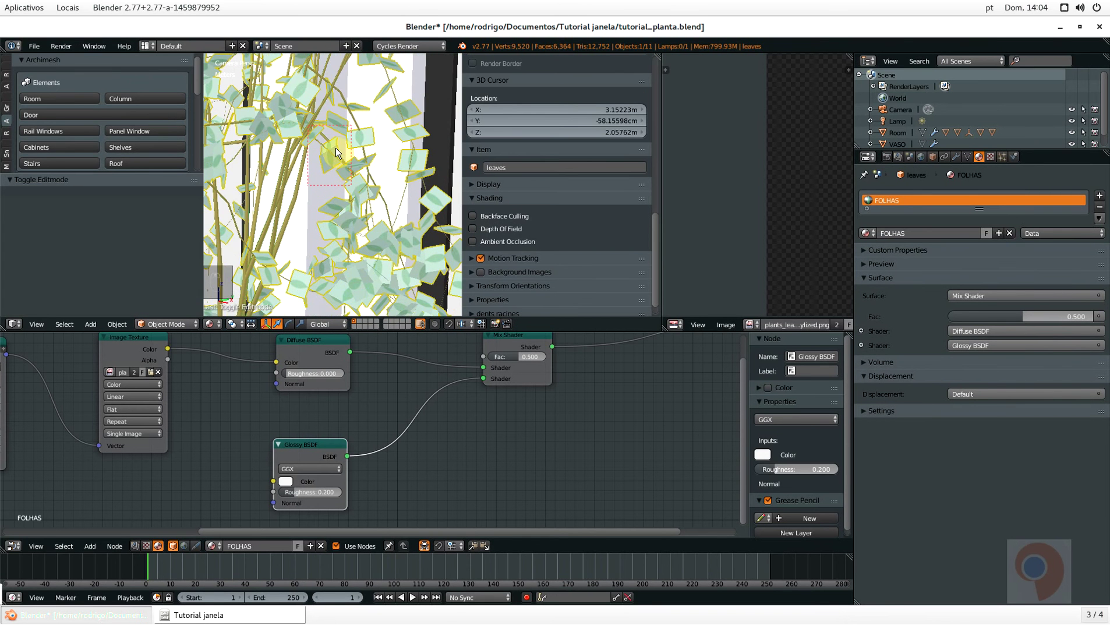
key("shift+z")
scroll(336, 155, "up", 5)
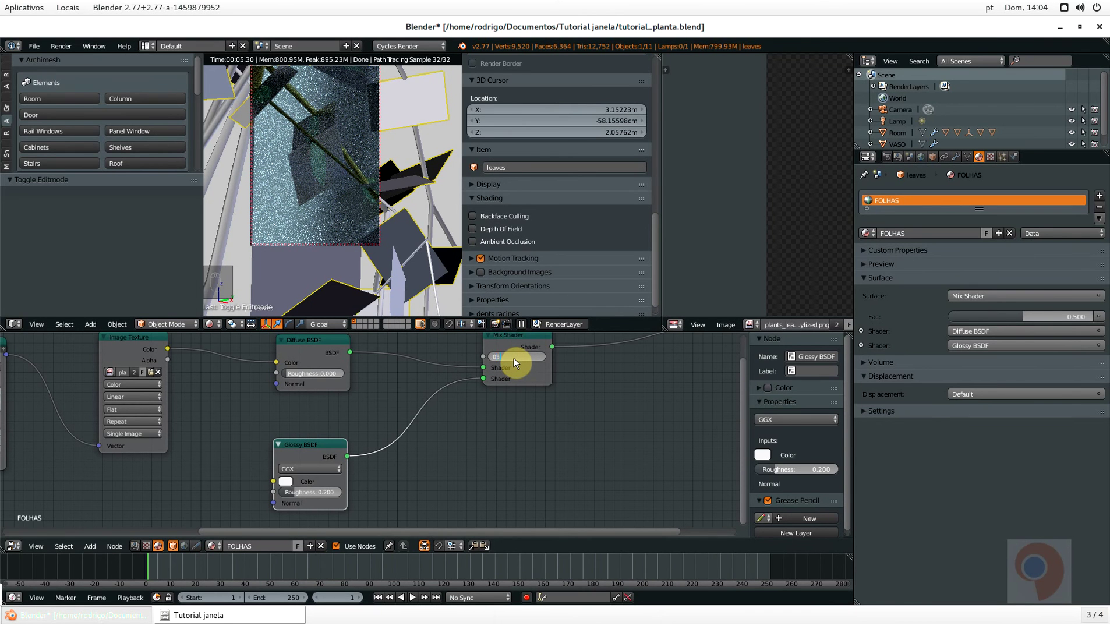
Set the Mix Shader's Fac to 0.05 and return the 3D view to solid shading
key("Return")
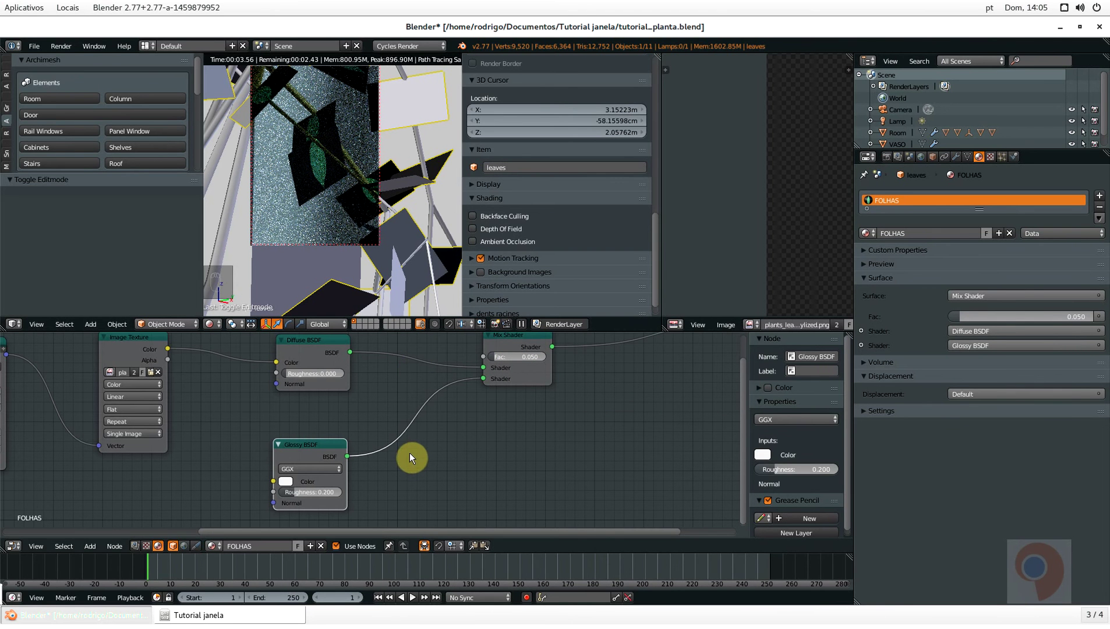
scroll(521, 412, "down", 2)
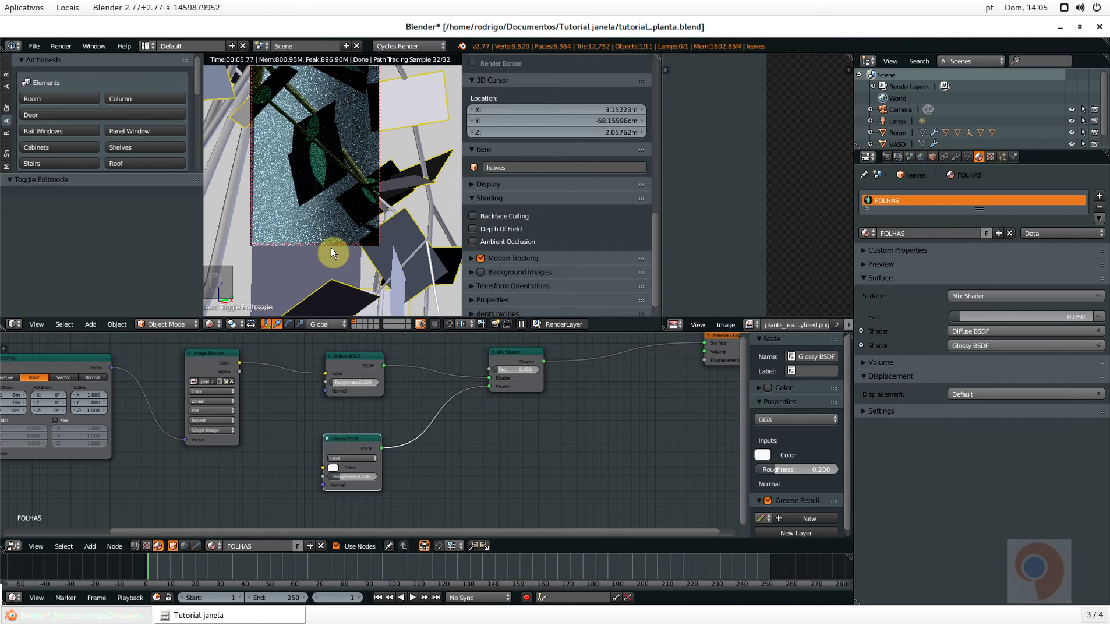
key("shift+z")
Maximize the node editor and shift the Material Output and Mix Shader nodes slightly up and to the left
key("shift+space")
middle_click_drag(364, 263, 401, 299)
scroll(404, 302, "down", 2)
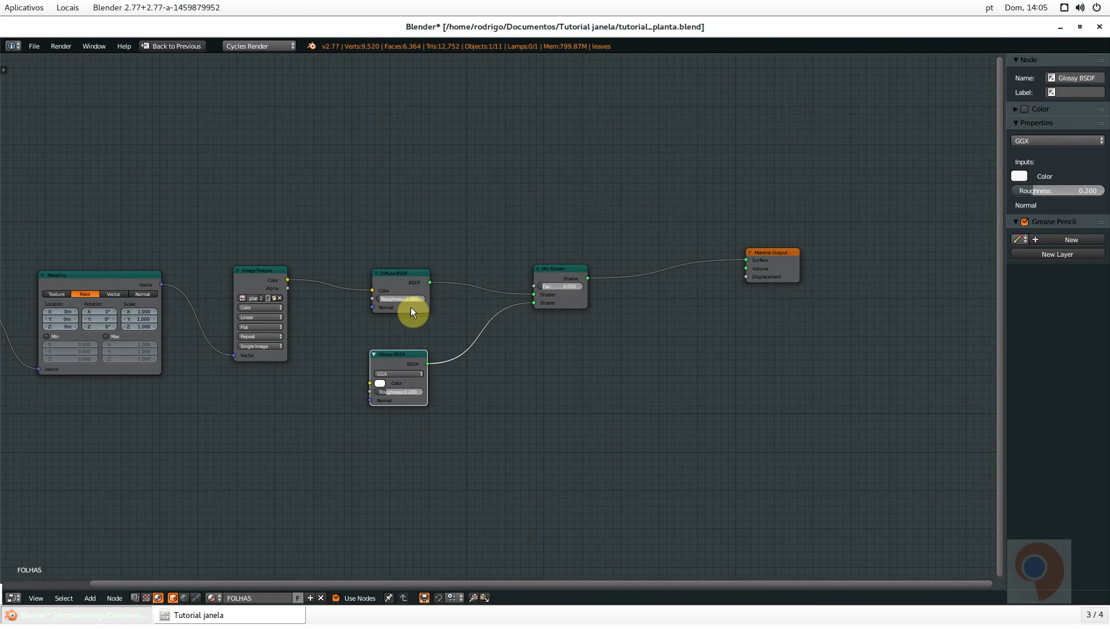
left_click_drag(766, 255, 724, 238)
left_click_drag(569, 273, 536, 268)
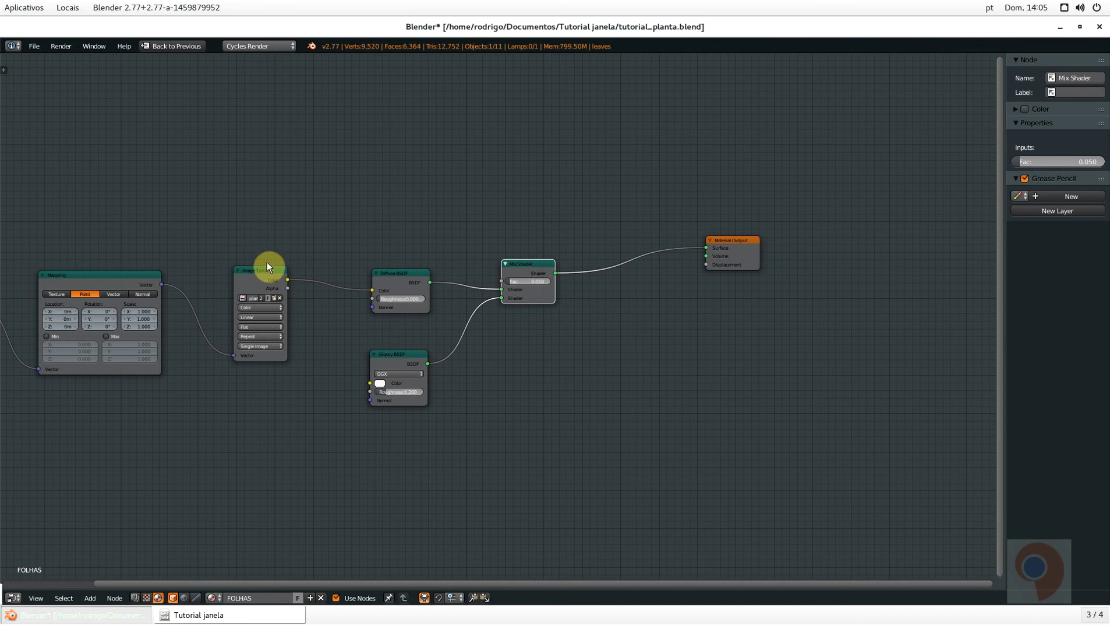
Add a Transparent BSDF node below the Mix Shader
key("shift+a")
left_click(519, 405)
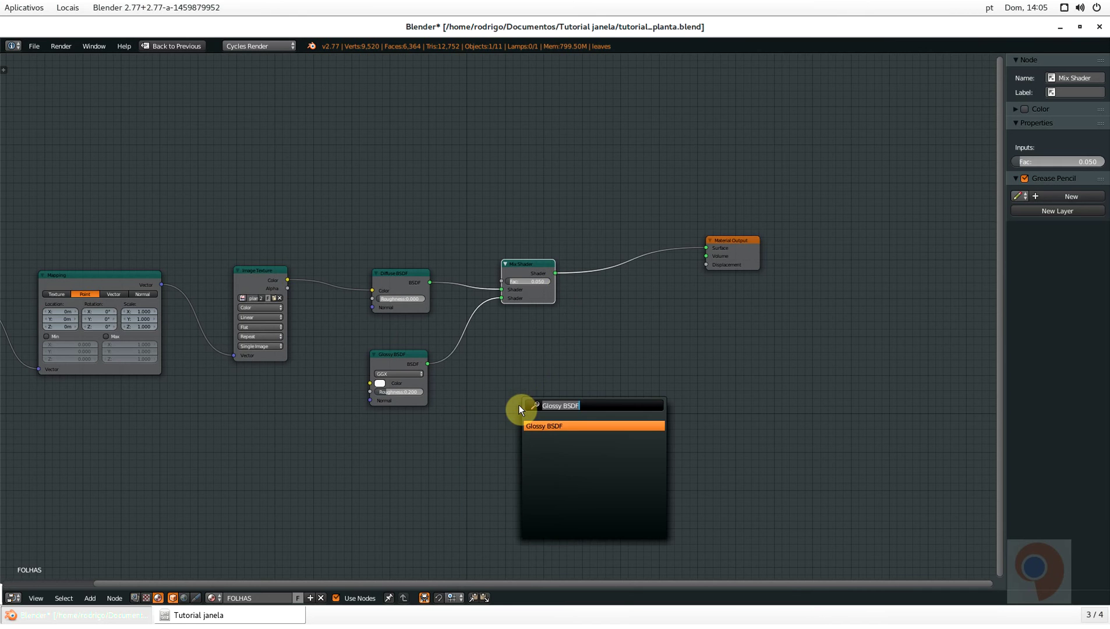
type("TRA")
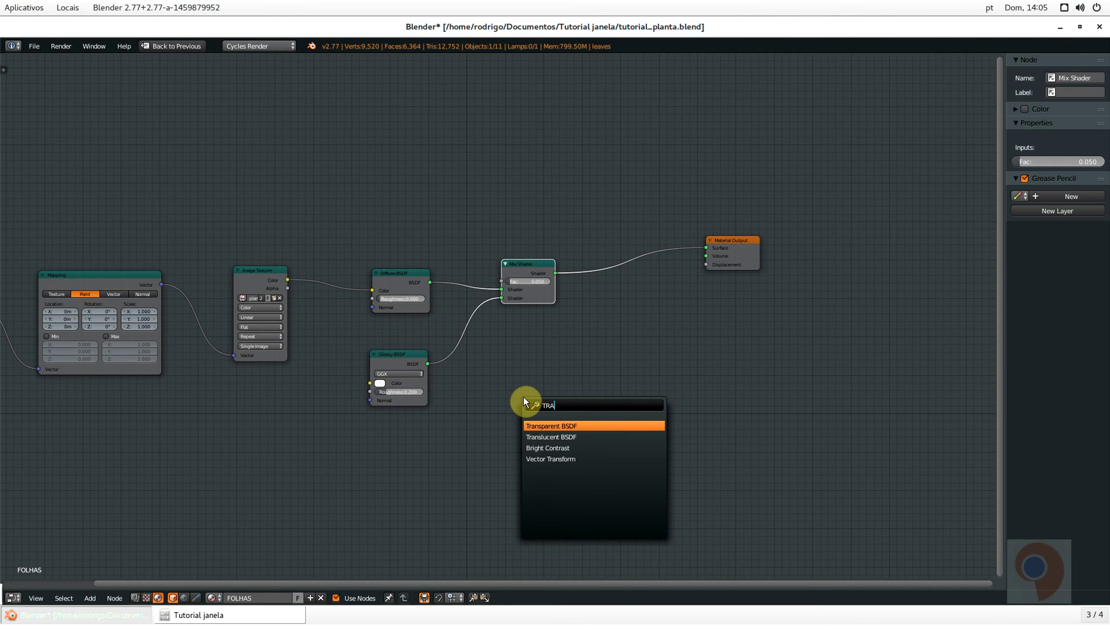
key("Return")
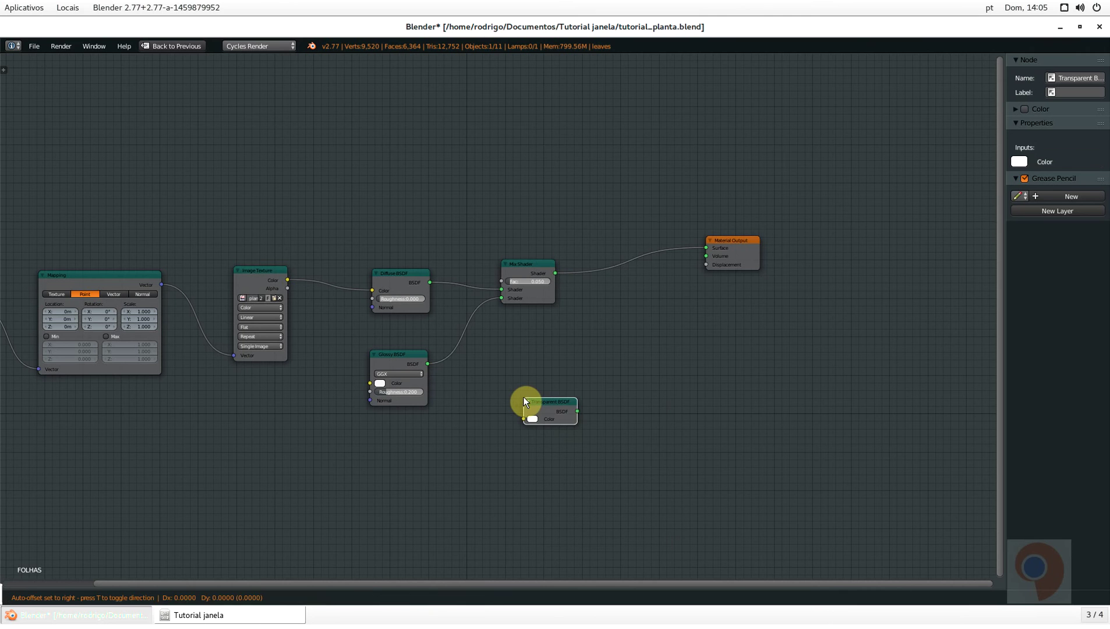
left_click(509, 345)
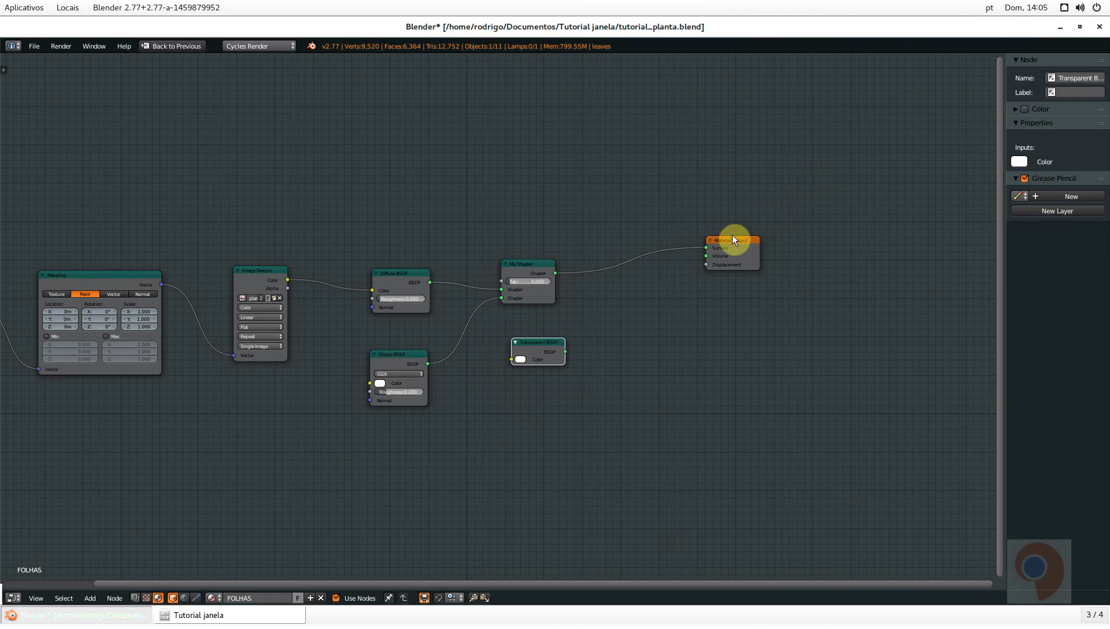
Insert a duplicate Mix Shader before Material Output, with Transparent BSDF as its second shader and the Image Texture's Alpha driving Fac
left_click(536, 275)
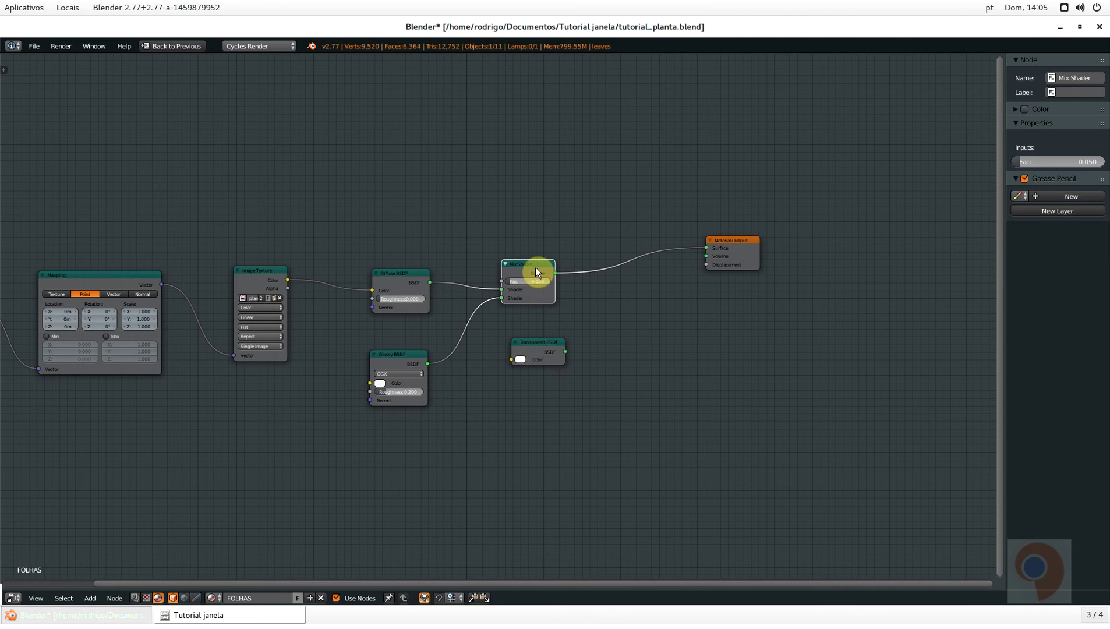
key("shift+d")
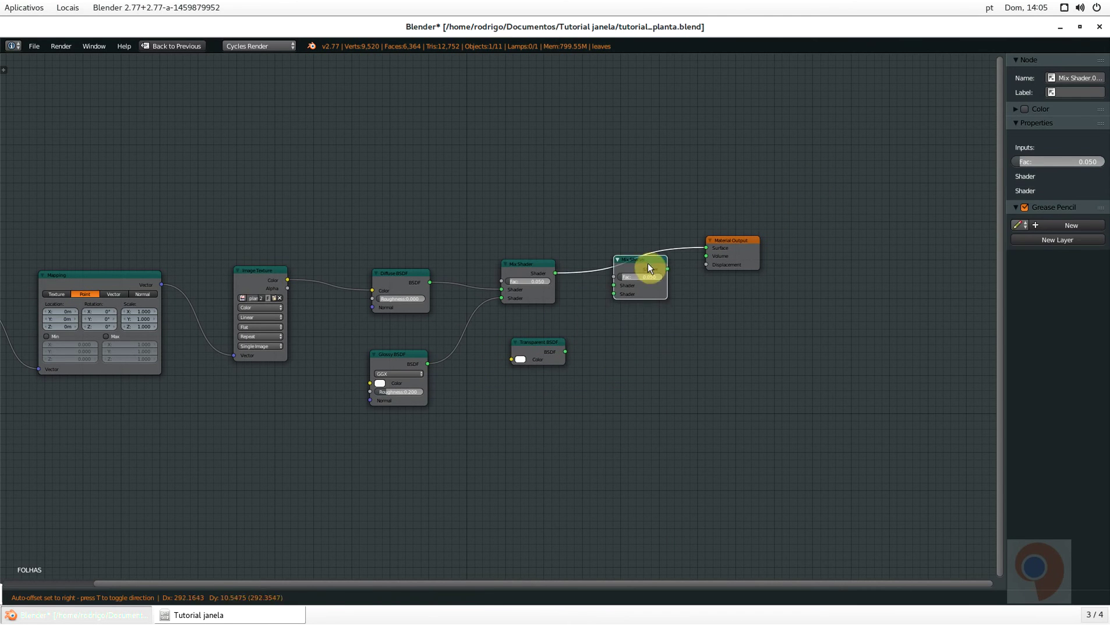
left_click(635, 280)
left_click_drag(564, 350, 615, 294)
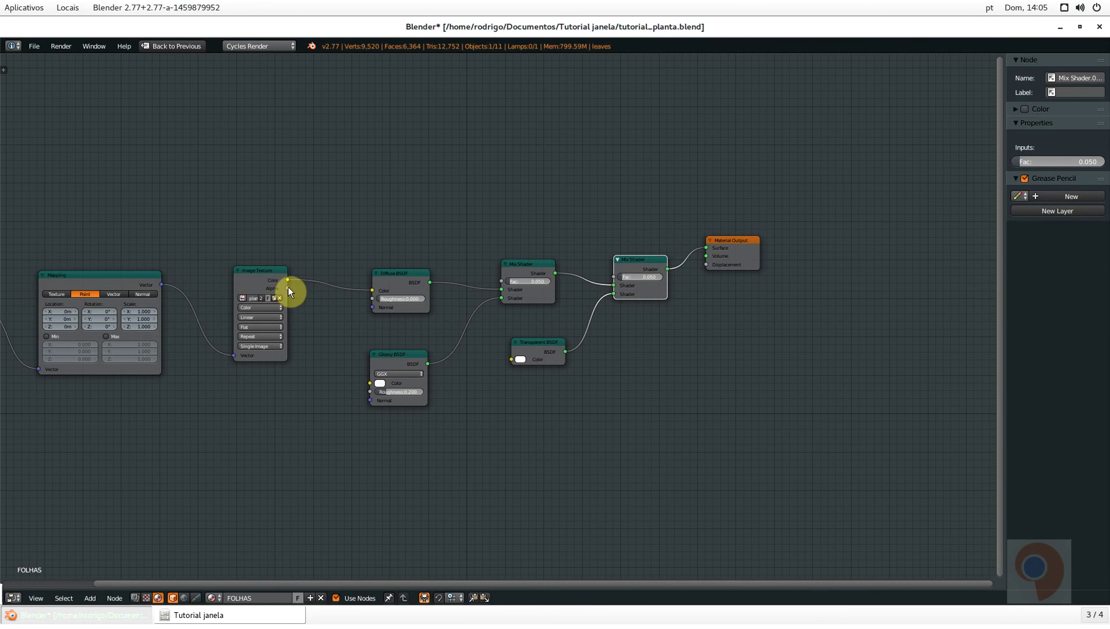
left_click_drag(288, 287, 619, 275)
Restore the multi-editor layout with a rendered 3D view, and swap the second Mix Shader's two shader inputs
key("shift+space")
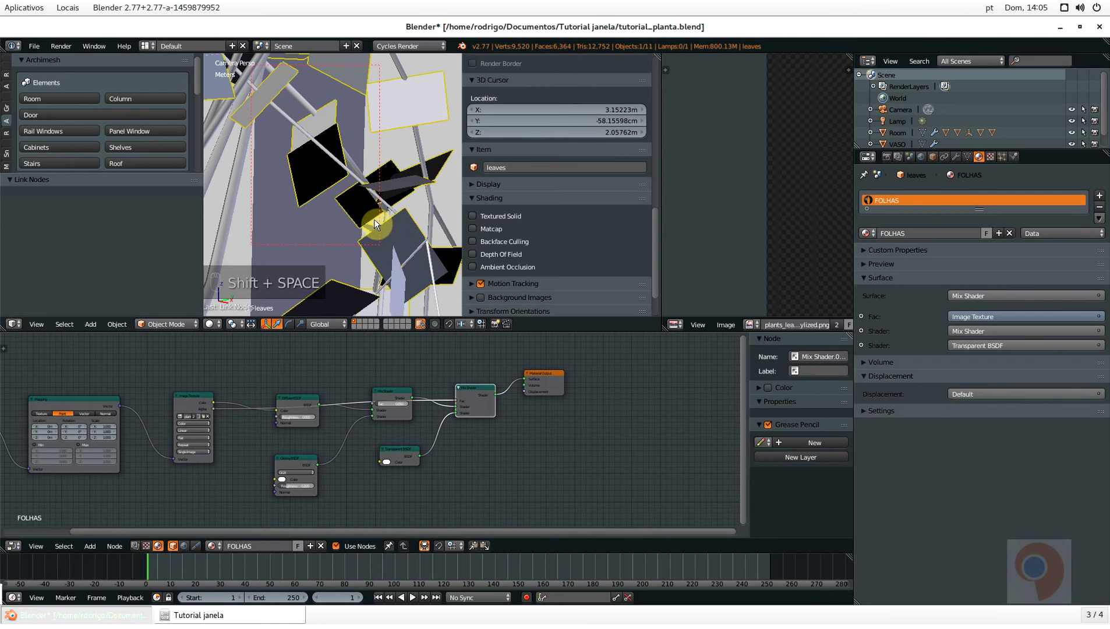
key("shift+z")
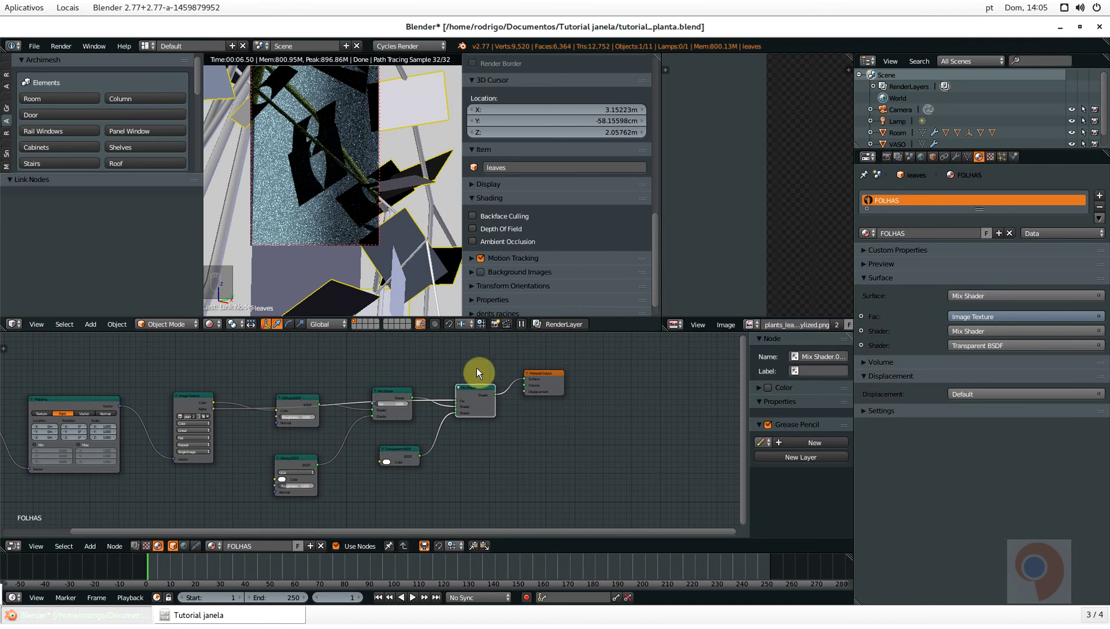
scroll(466, 408, "up", 3)
left_click_drag(448, 407, 449, 418)
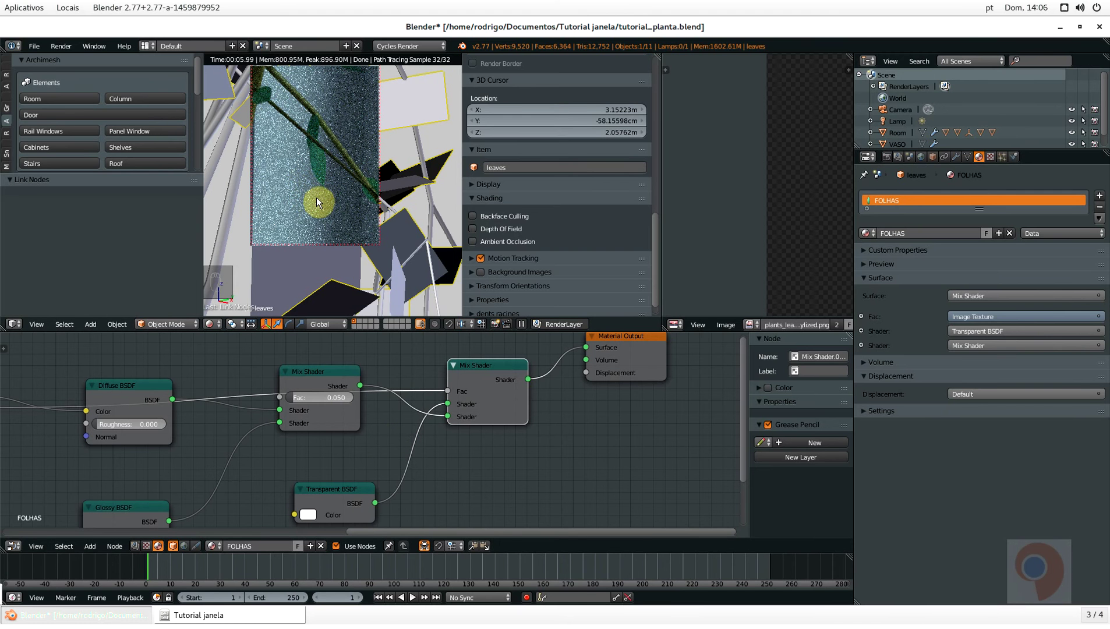
Maximize the 3D view, redraw the render border around the plant's foliage and inspect the rendered leaves up close
scroll(317, 200, "down", 3)
key("shift+space")
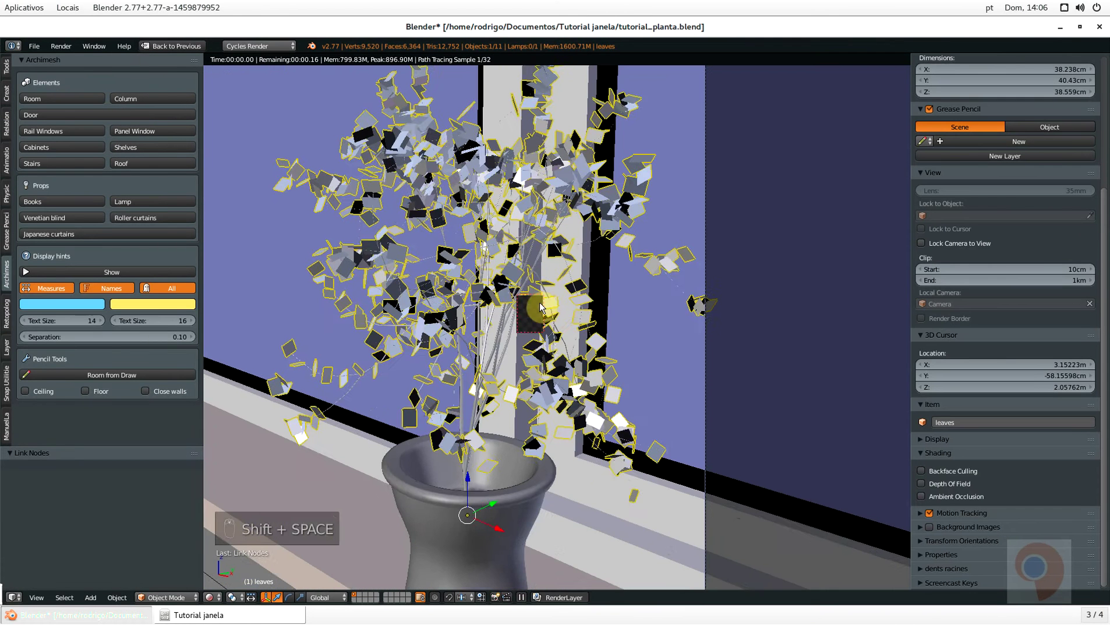
scroll(542, 309, "down", 4)
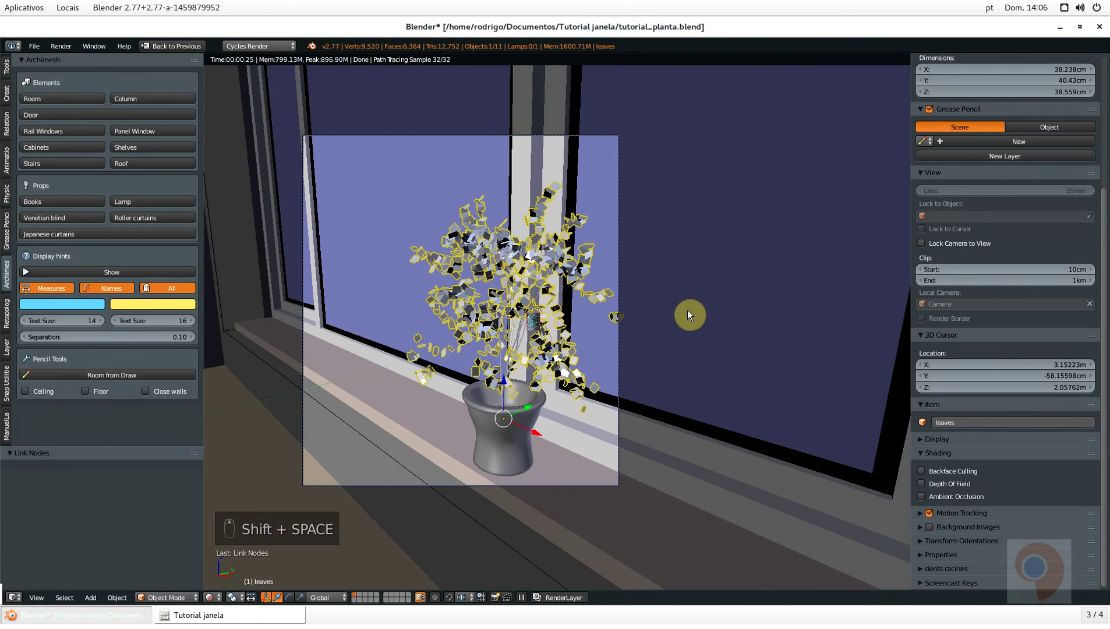
key("shift+b")
left_click_drag(687, 271, 712, 383)
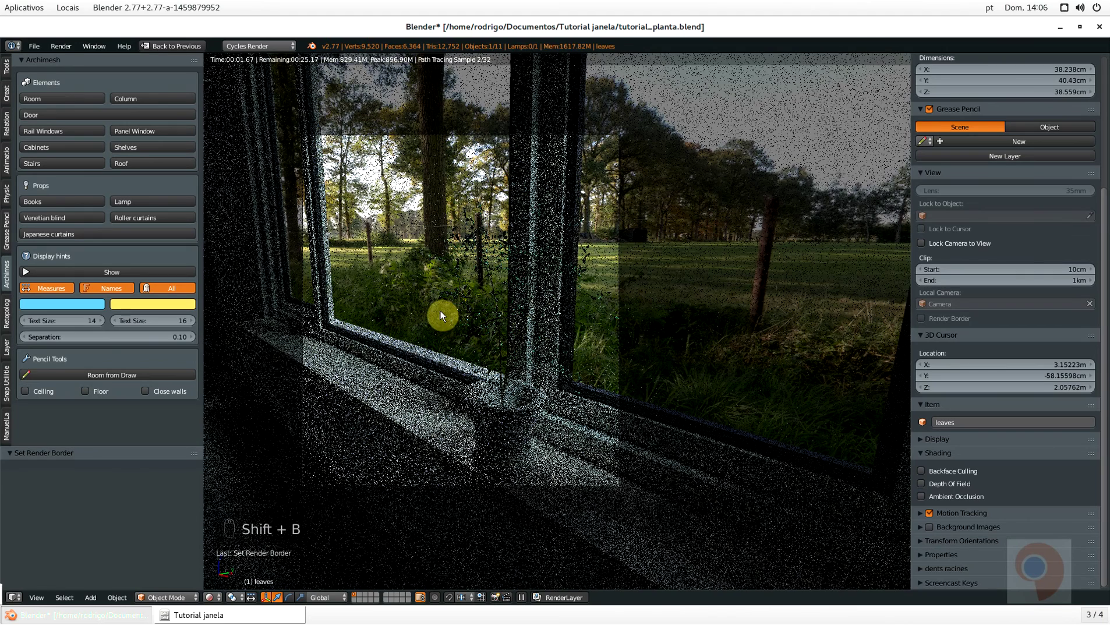
key("shift+b")
left_click_drag(607, 503, 514, 309)
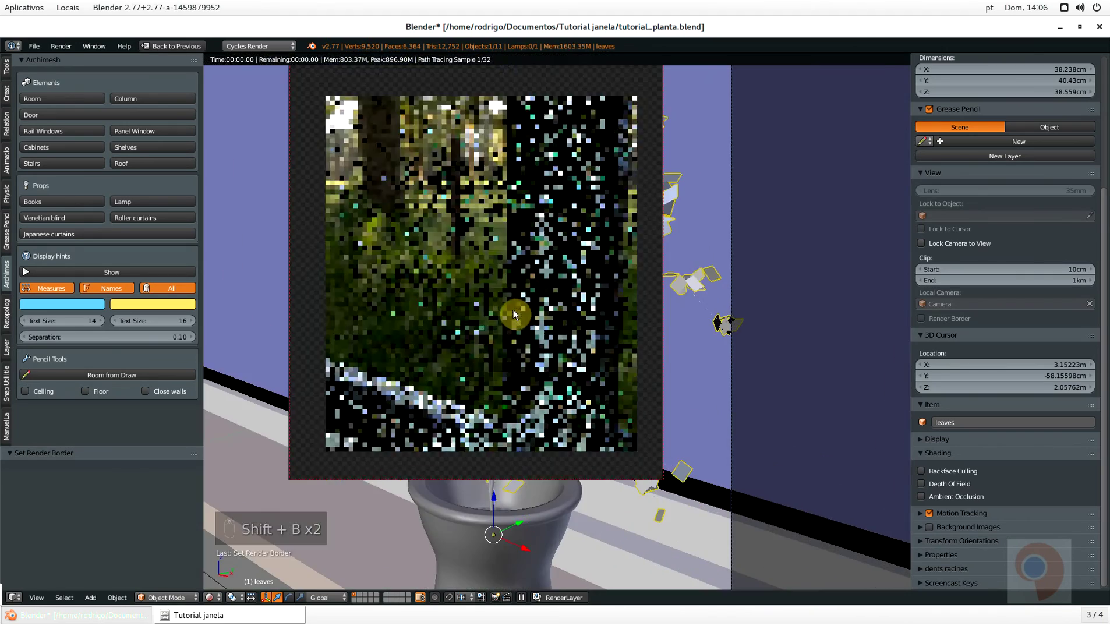
scroll(474, 318, "up", 4)
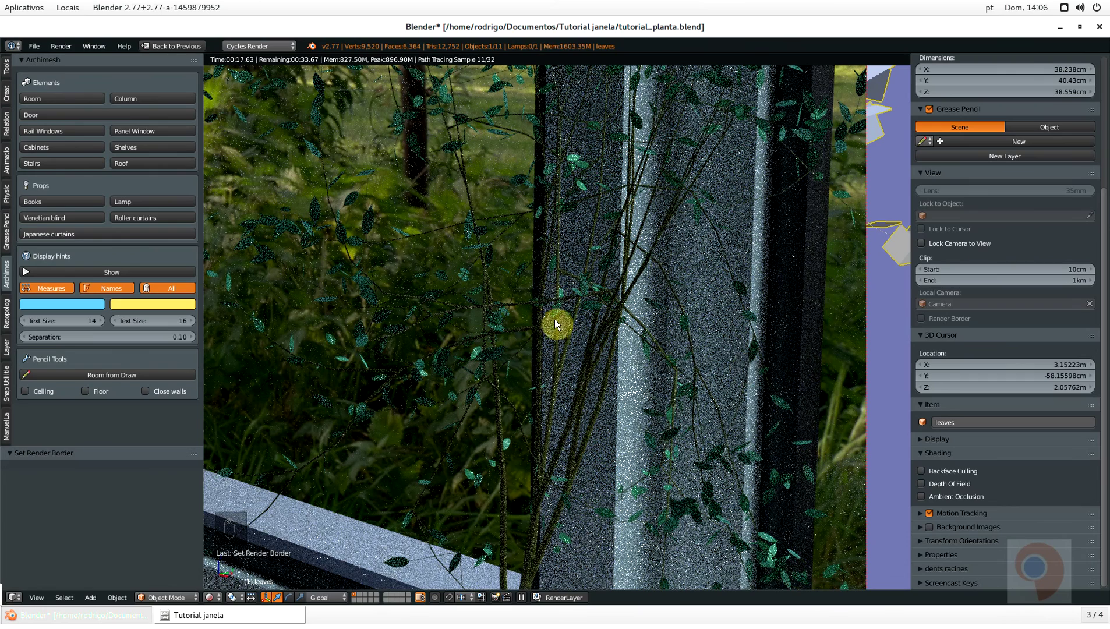
scroll(569, 503, "down", 1)
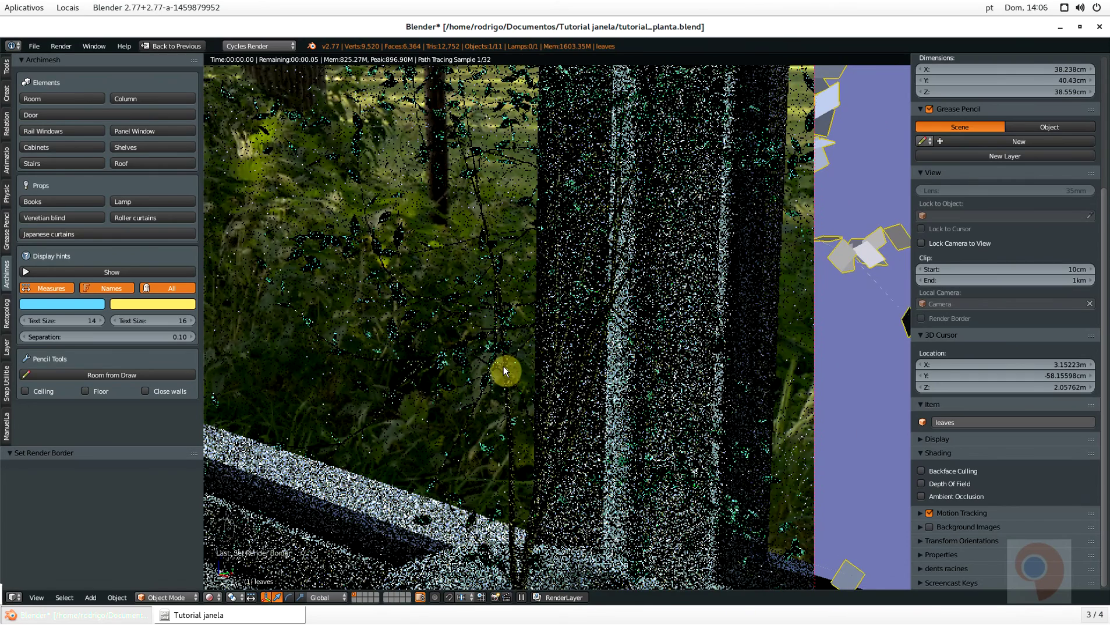
Return the 3D view to solid shading and select the leaves object
key("shift+z")
scroll(512, 366, "down", 3)
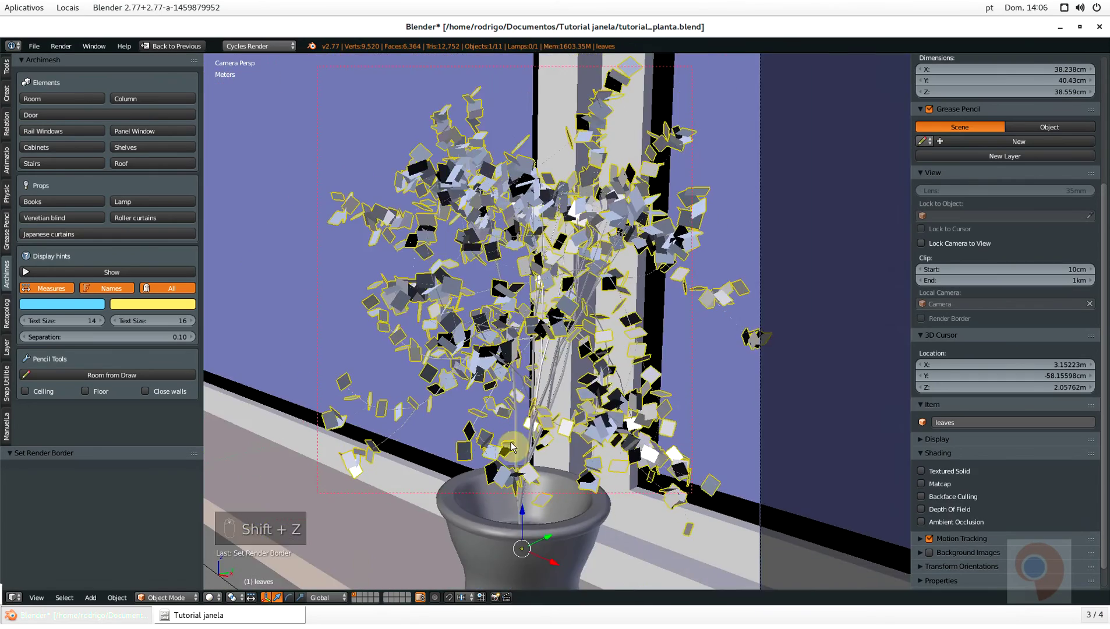
scroll(512, 446, "up", 3)
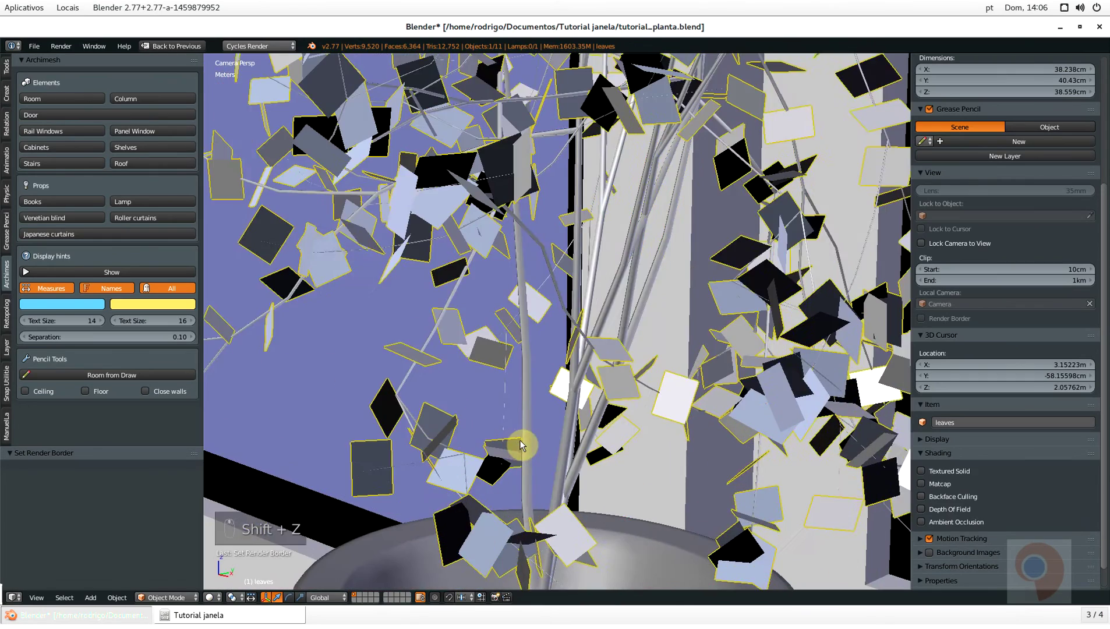
right_click(528, 423)
scroll(528, 424, "up", 2)
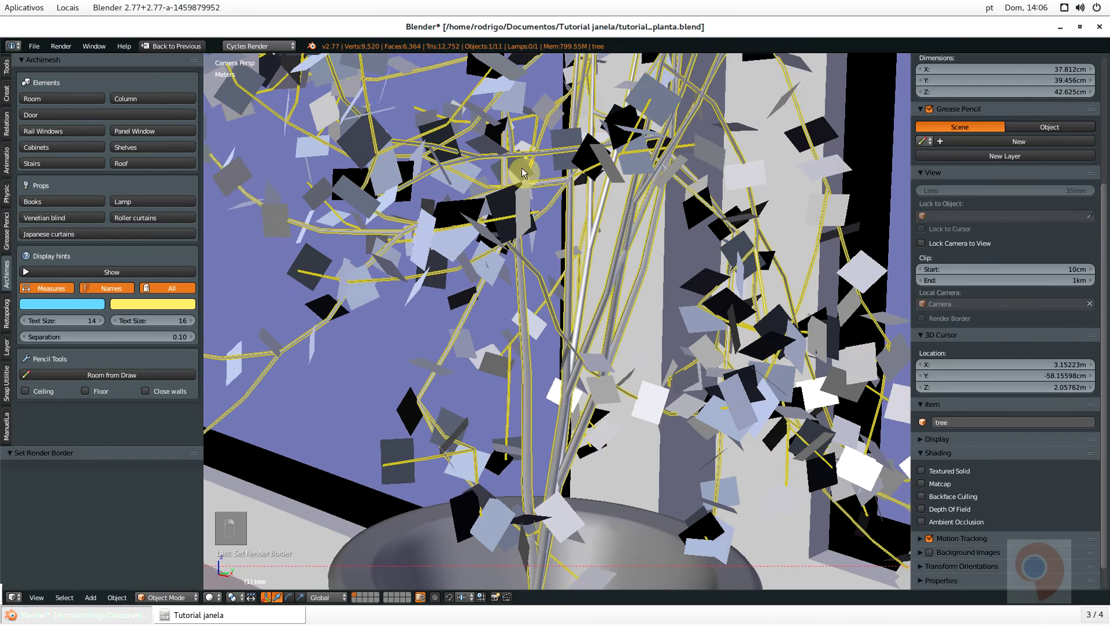
right_click(522, 172)
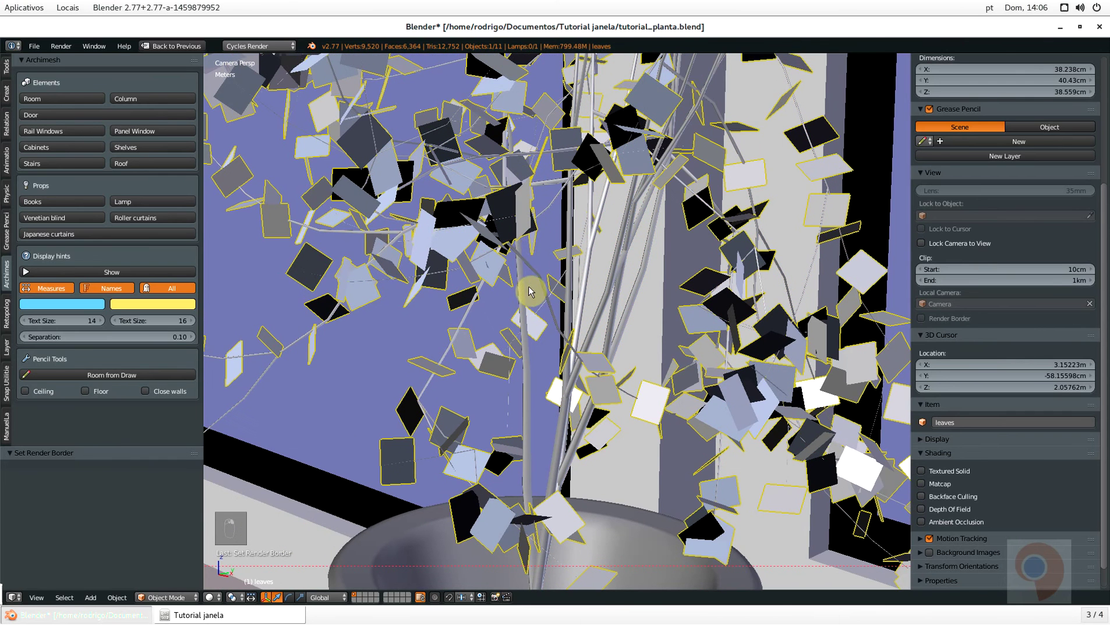
Move the Material Output node farther right of the second Mix Shader and maximize the node editor
key("shift+space")
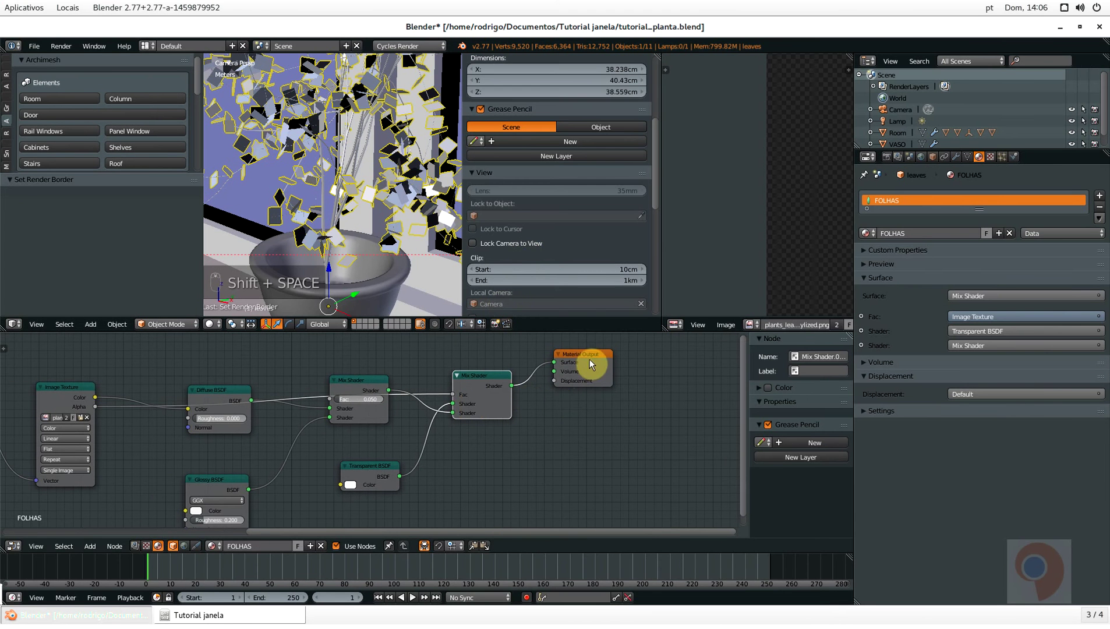
left_click_drag(590, 358, 636, 373)
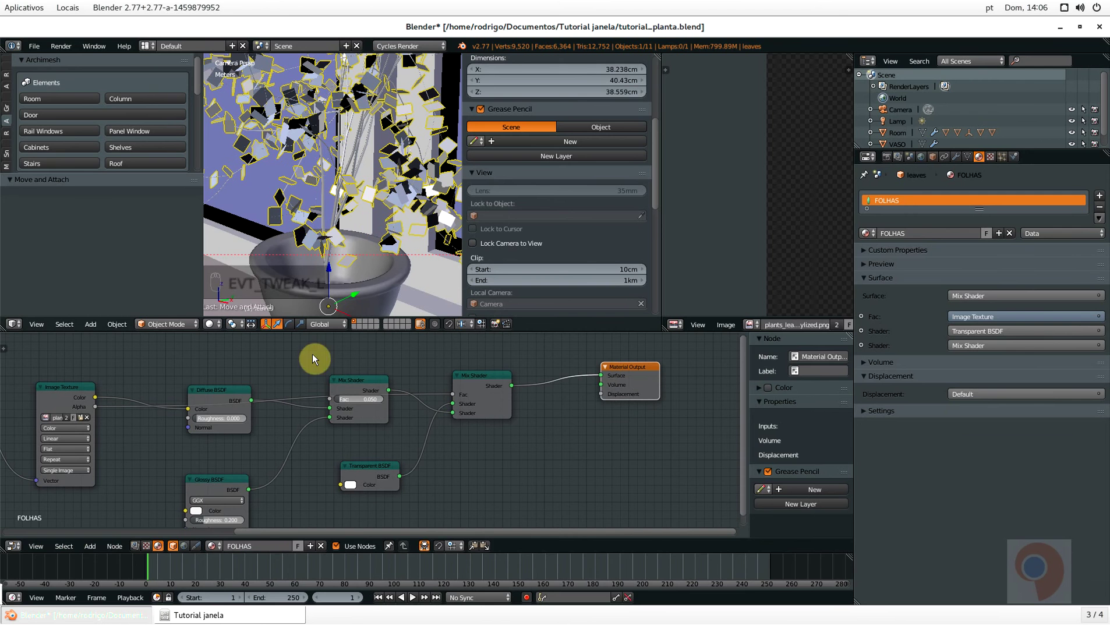
scroll(188, 421, "down", 4)
key("shift+space")
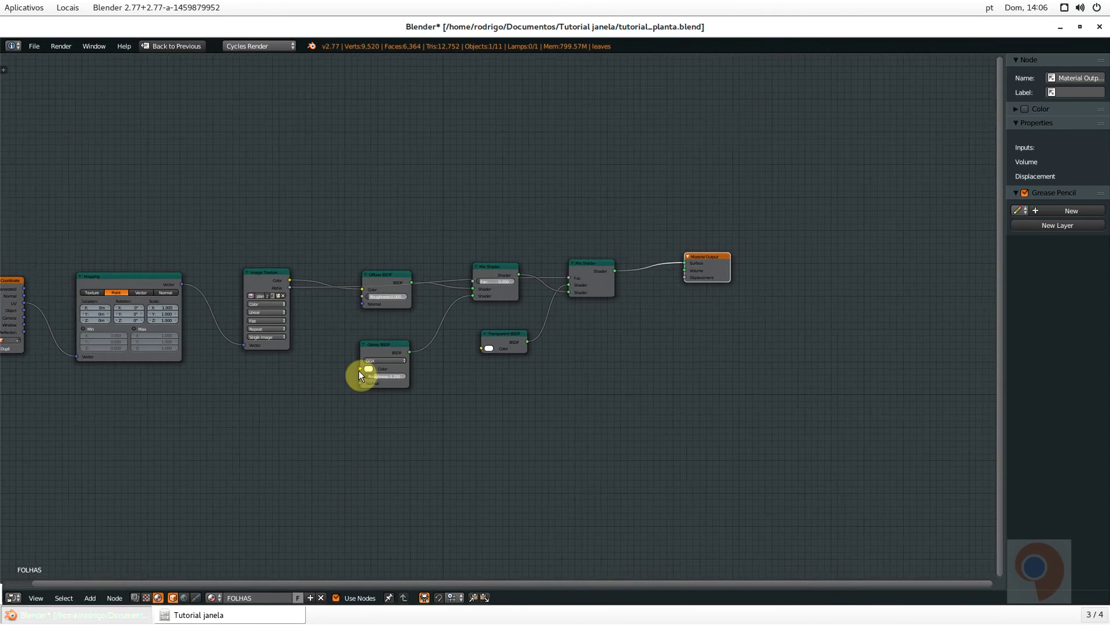
middle_click_drag(303, 267, 431, 251)
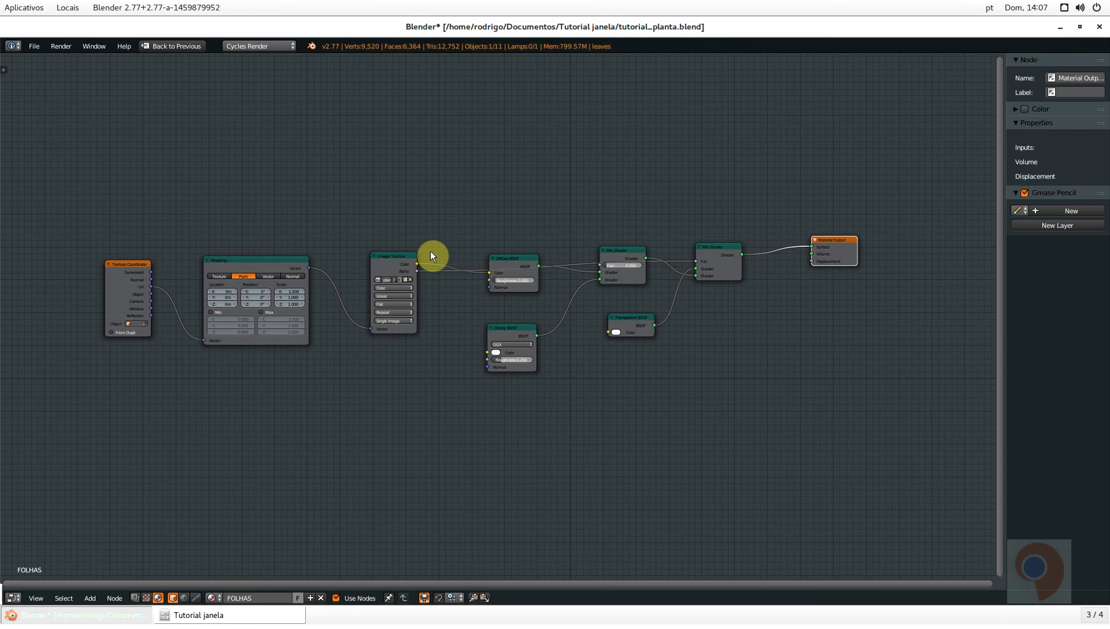
scroll(426, 349, "up", 3)
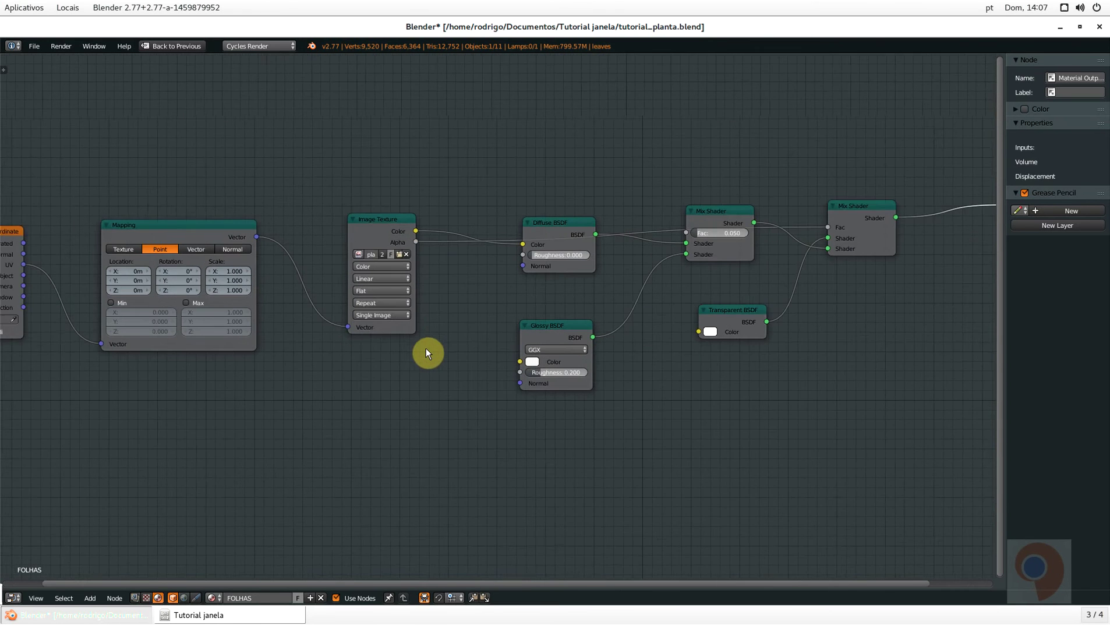
Duplicate the leaf Image Texture node and place the copy below the original
left_click(367, 211)
scroll(378, 344, "down", 2)
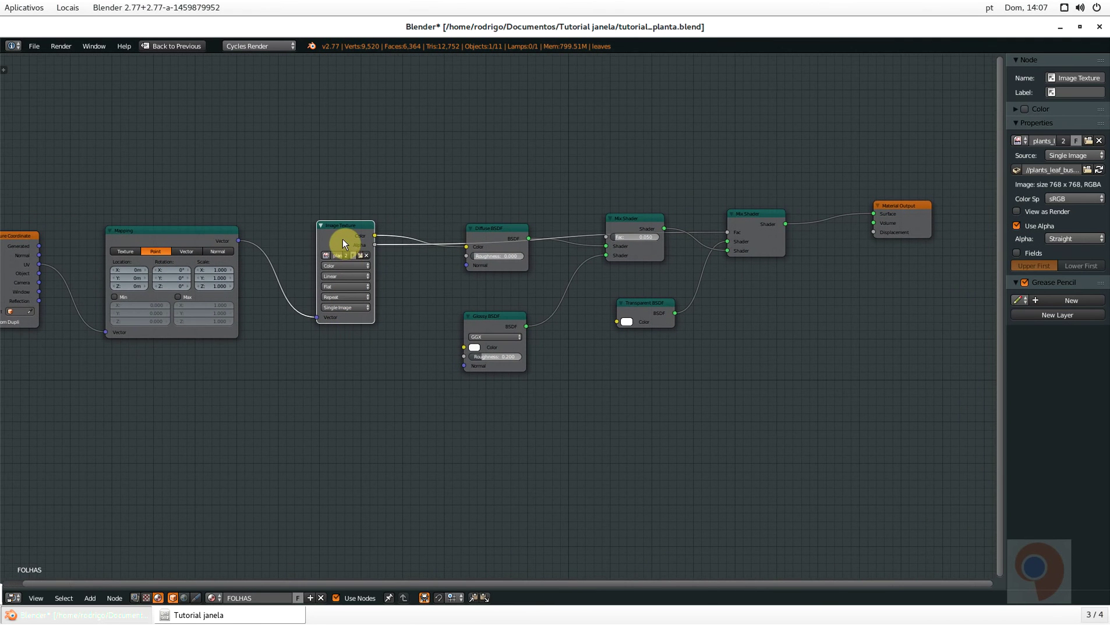
key("shift+d")
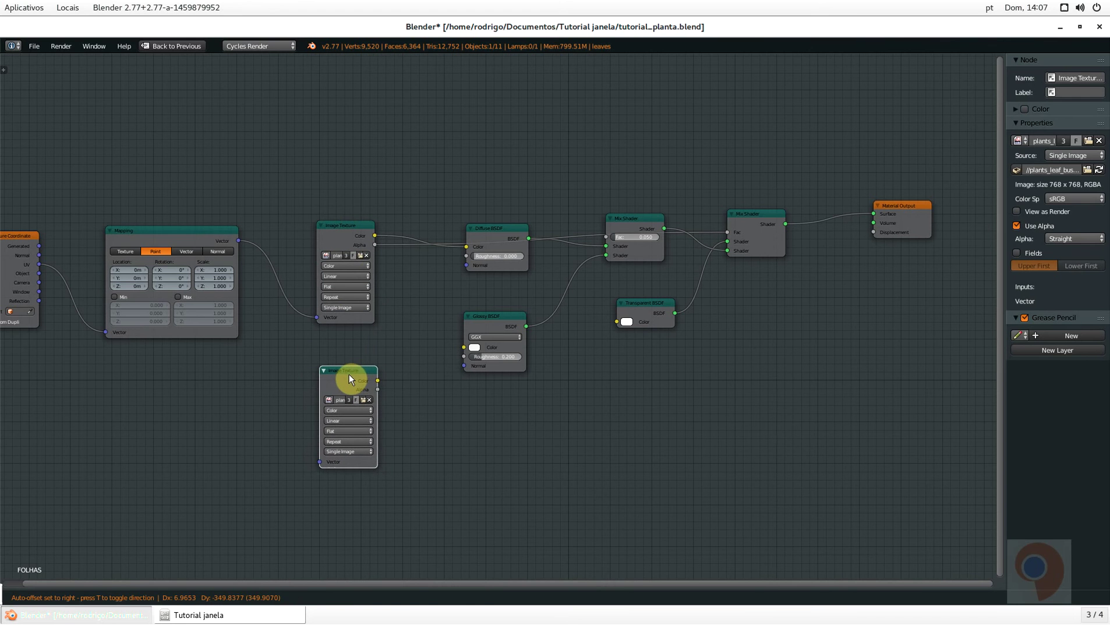
left_click(354, 378)
Add a Normal Map node beside the duplicated Image Texture, below Glossy BSDF
key("shift+a")
left_click(418, 432)
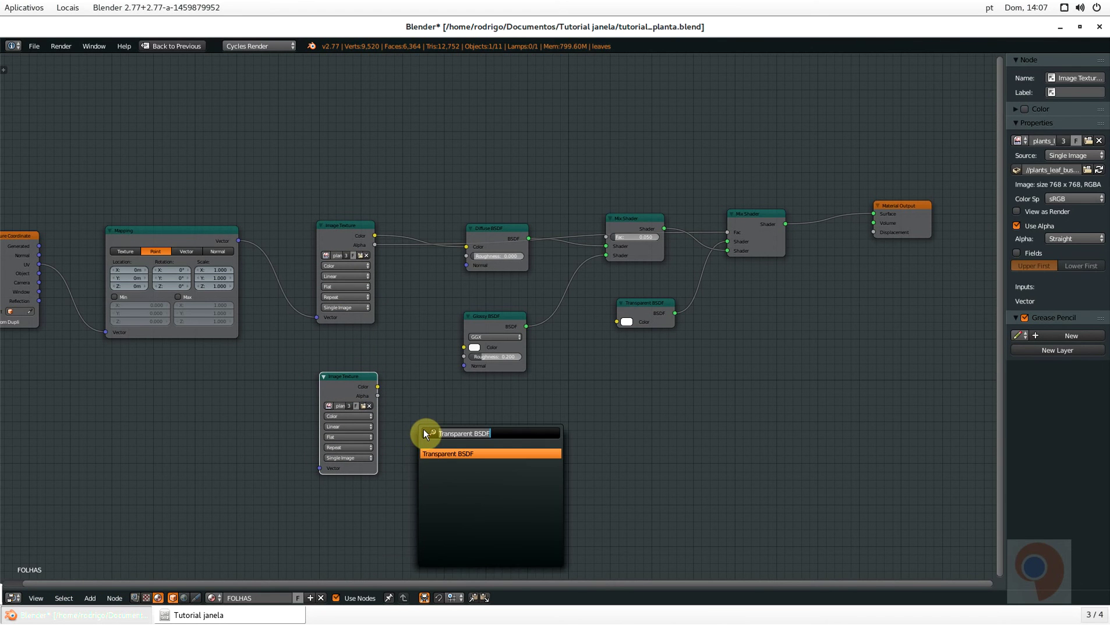
type("NO")
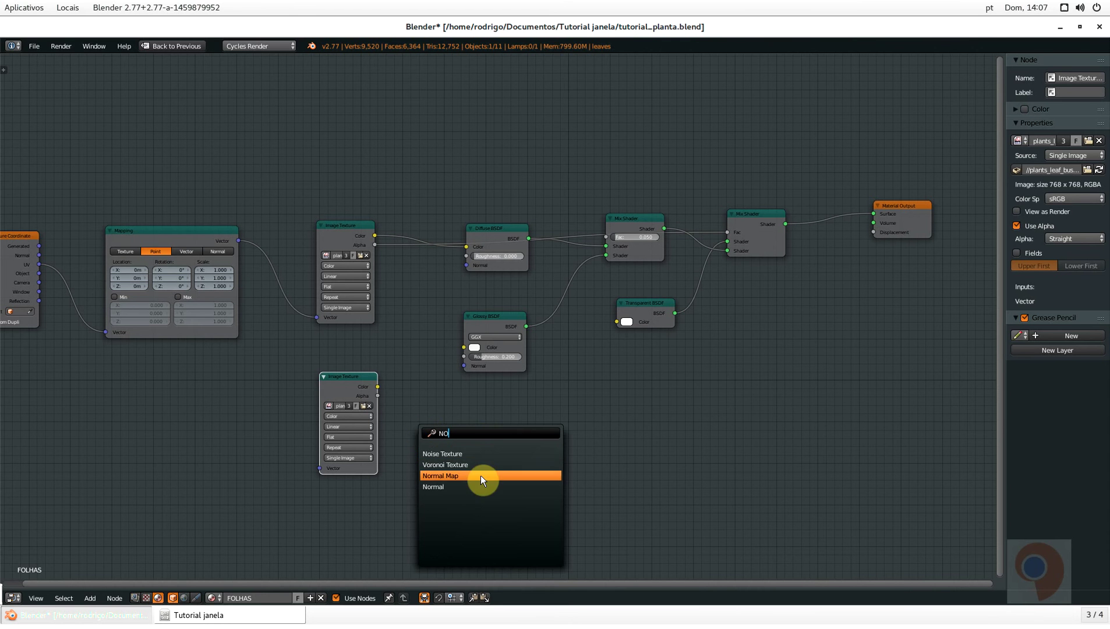
left_click(479, 476)
left_click(443, 410)
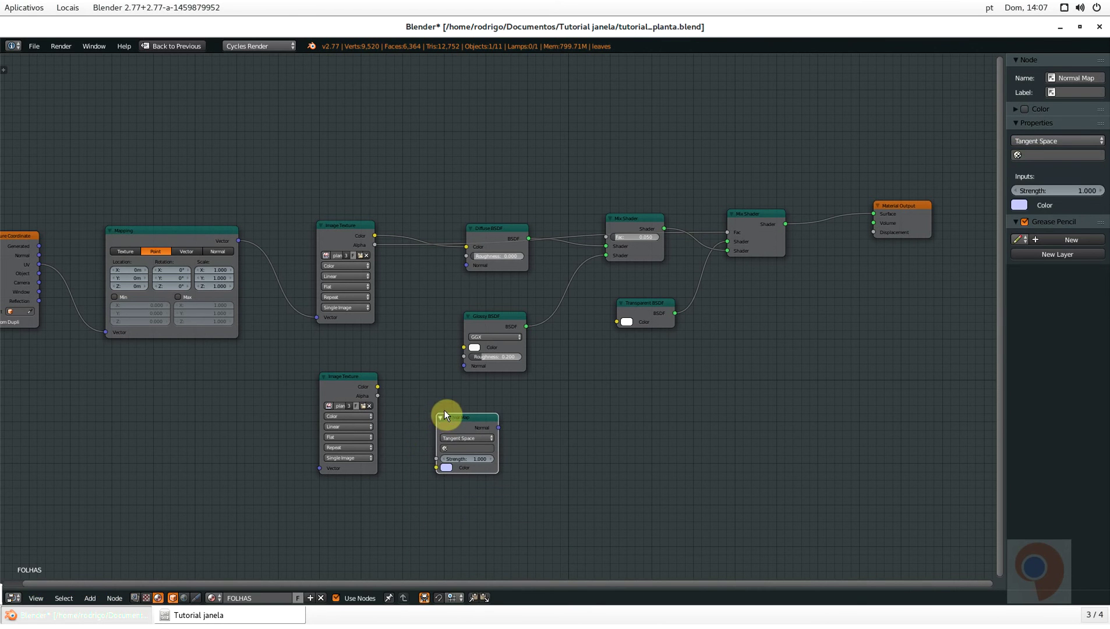
Rearrange the Normal Map and duplicated Image Texture nodes, and connect the texture's Color output to the Normal Map's Color input
scroll(465, 406, "up", 2)
scroll(523, 420, "down", 4)
middle_click_drag(623, 259, 535, 241)
left_click_drag(271, 373, 338, 461)
left_click(389, 403)
scroll(285, 471, "up", 3)
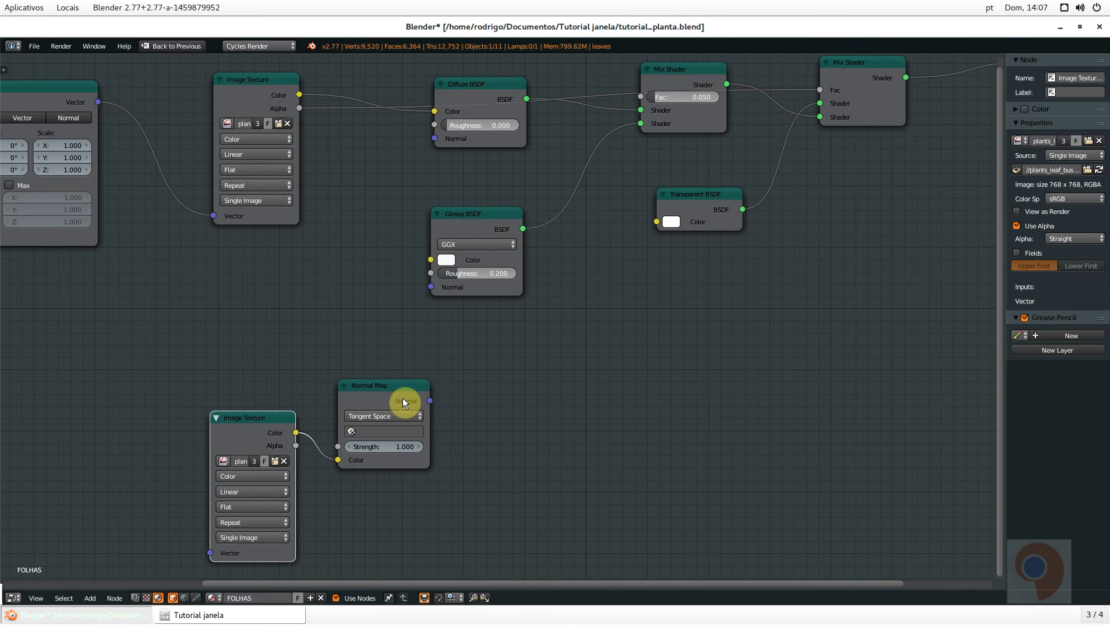
Load plants_leaf_bush_col_stylized-1.png into the duplicated Image Texture node, choosing it from the thumbnail view
scroll(402, 398, "down", 1)
left_click(282, 457)
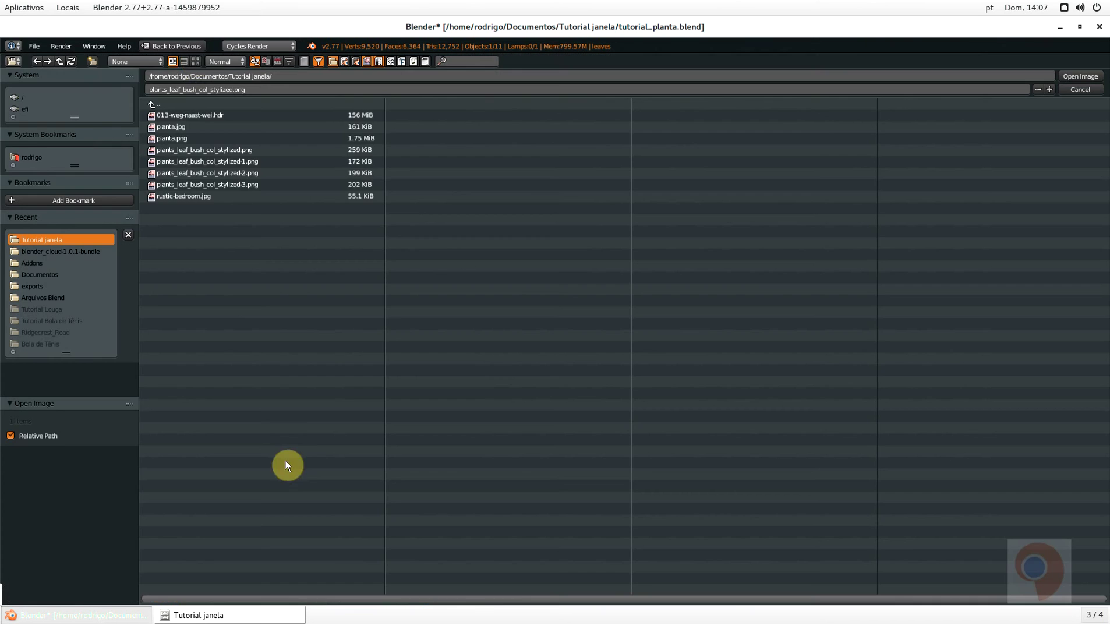
left_click(195, 61)
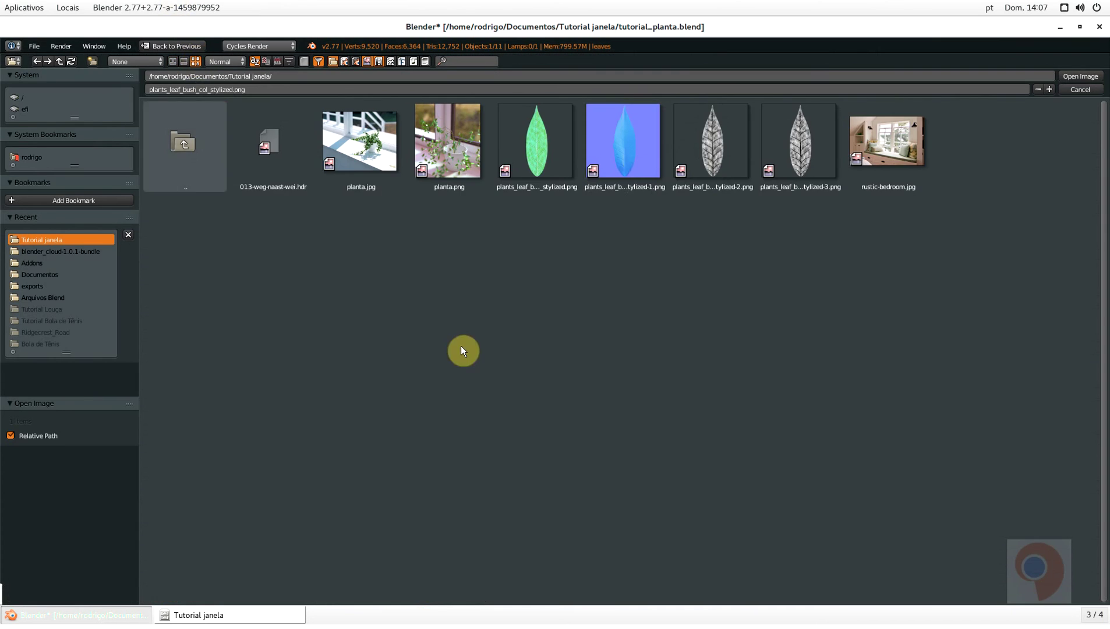
left_click(638, 169)
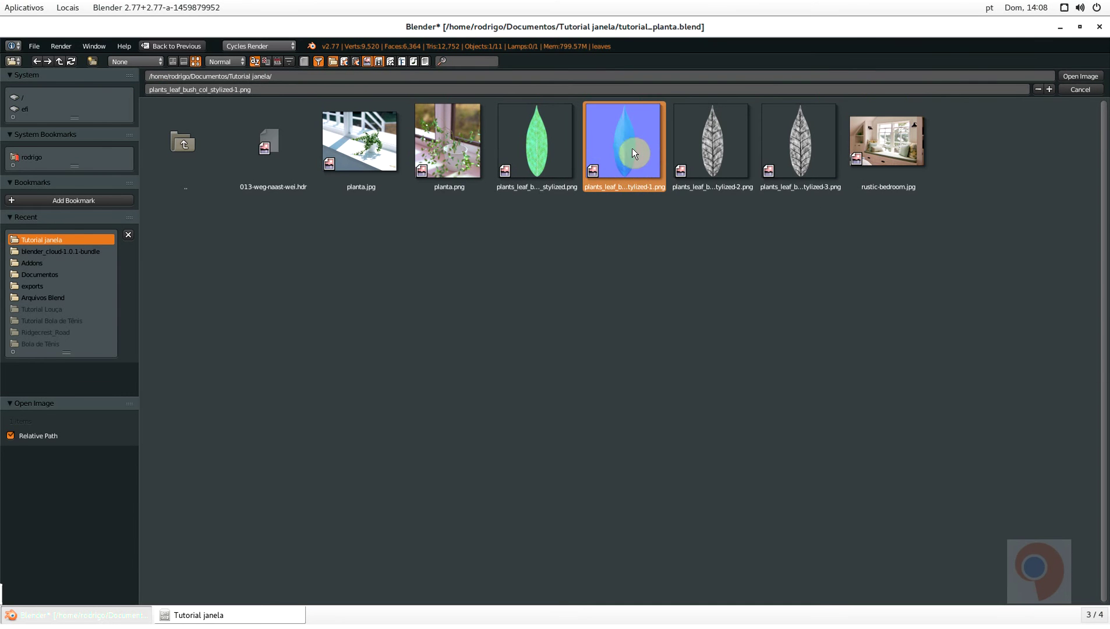
left_click(1081, 76)
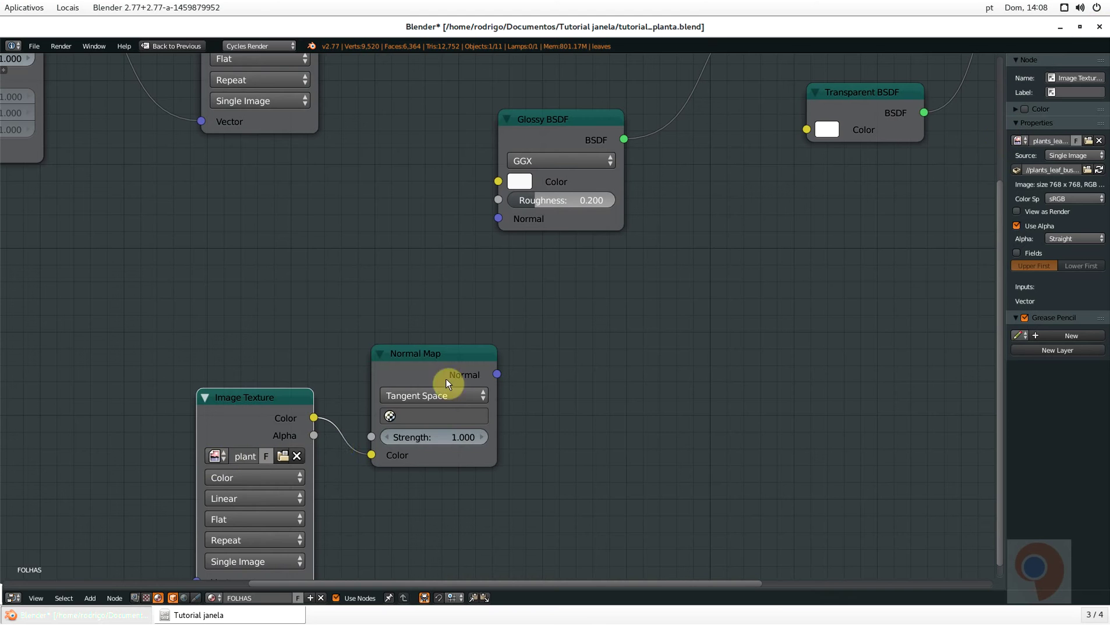
Connect the Normal Map's Normal output to the Glossy BSDF and Diffuse BSDF Normal inputs, and shift Glossy BSDF slightly right
left_click_drag(497, 374, 491, 219)
scroll(491, 219, "down", 3)
middle_click_drag(477, 243, 468, 397)
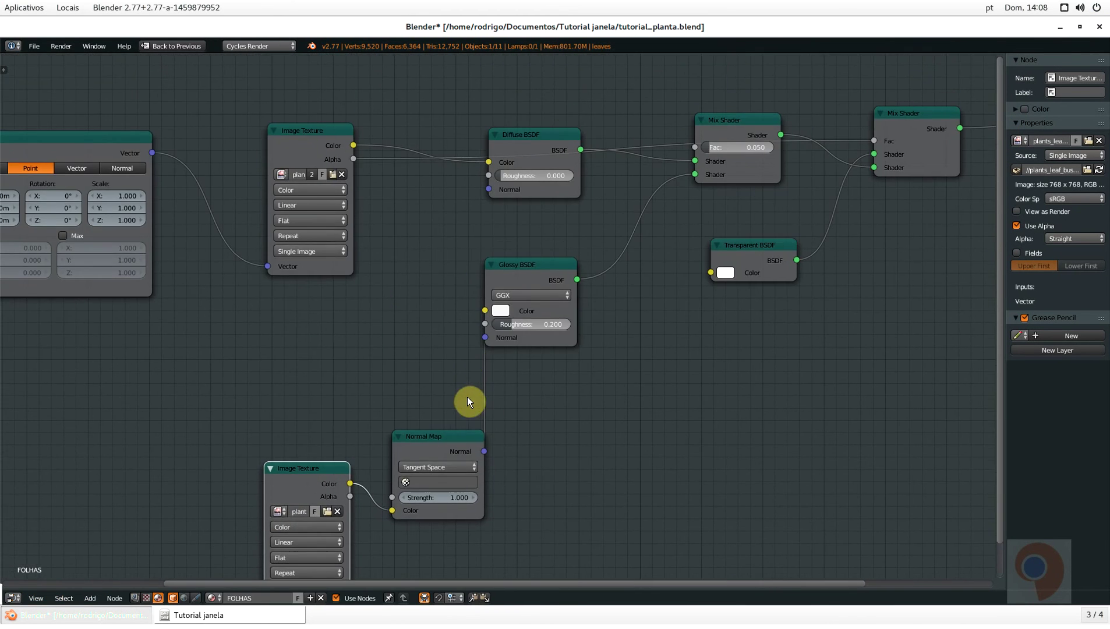
left_click_drag(484, 453, 481, 191)
left_click_drag(551, 263, 579, 245)
scroll(496, 464, "down", 1)
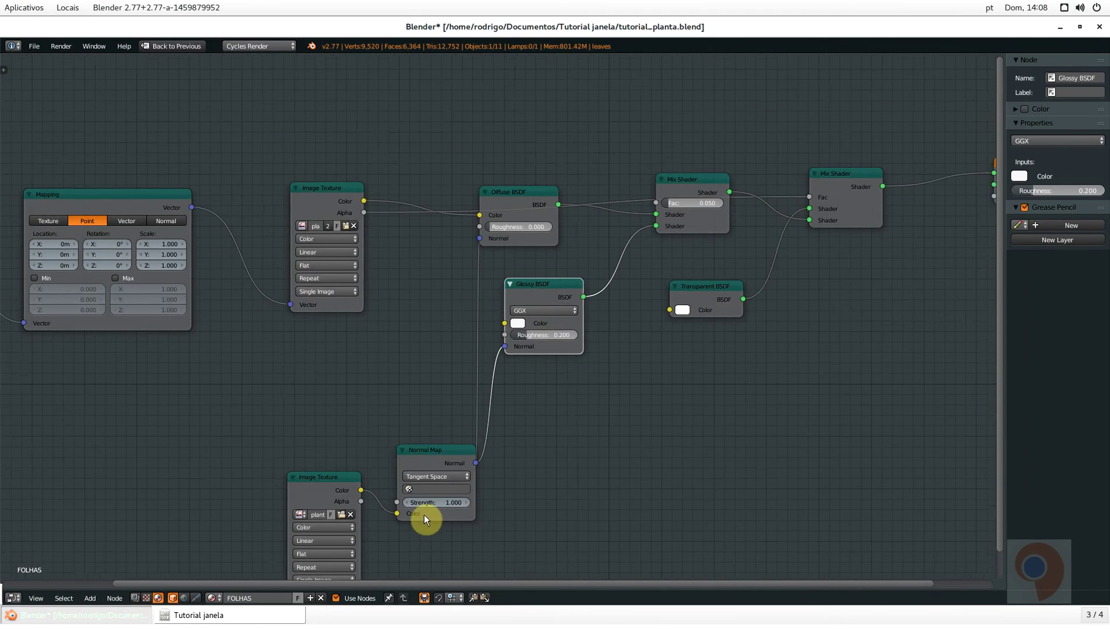
Set the Normal Map node's UV map to leafUV
middle_click_drag(424, 515, 447, 417)
scroll(446, 405, "up", 2)
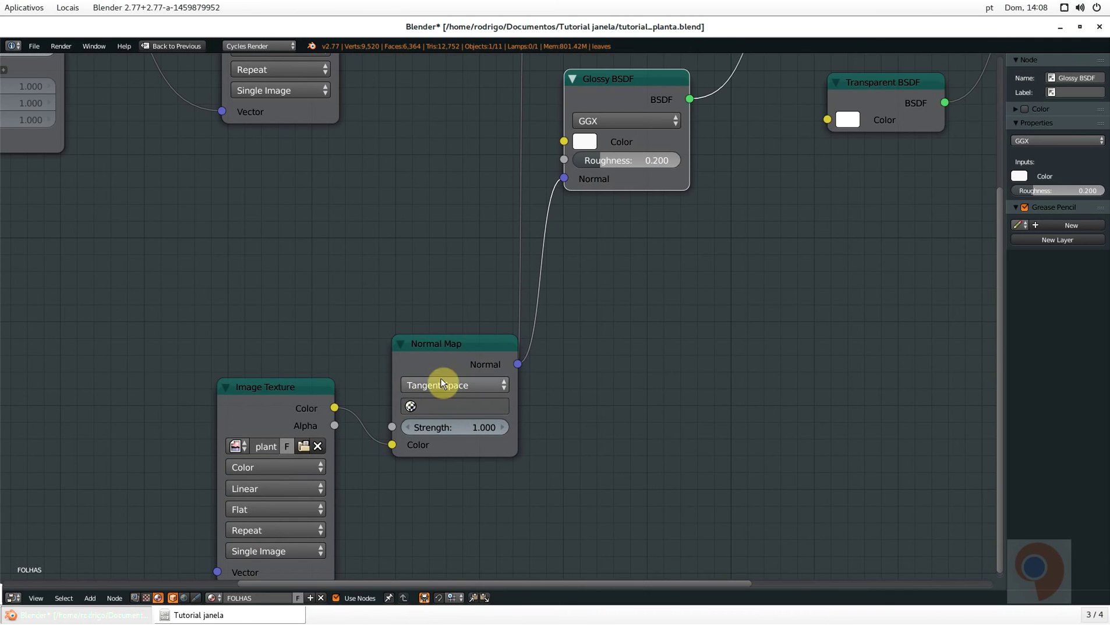
scroll(402, 406, "down", 1)
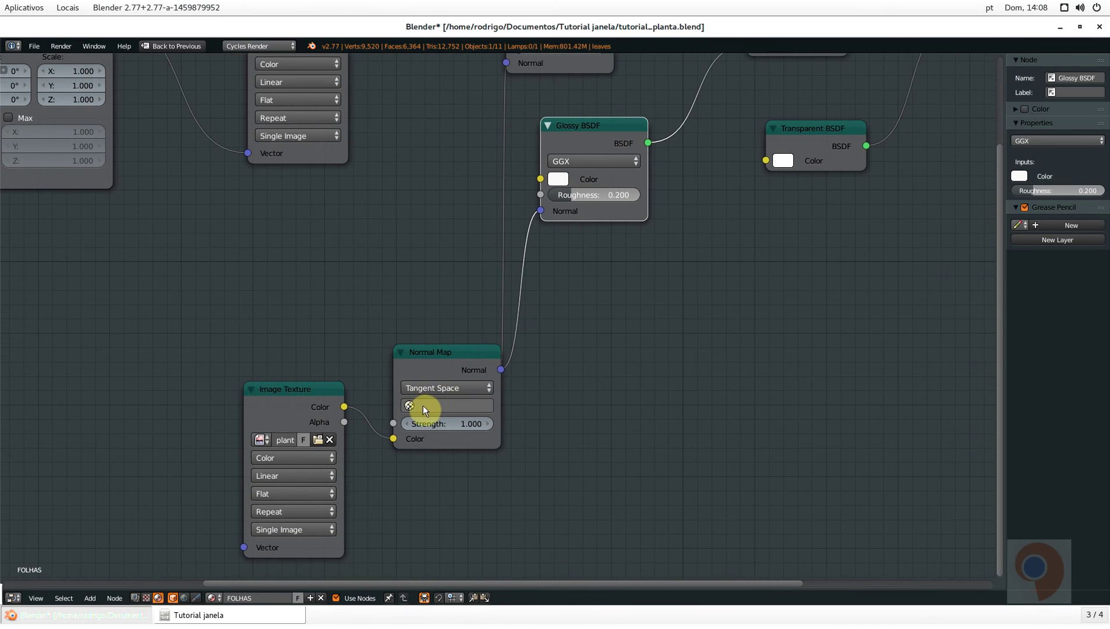
left_click(430, 407)
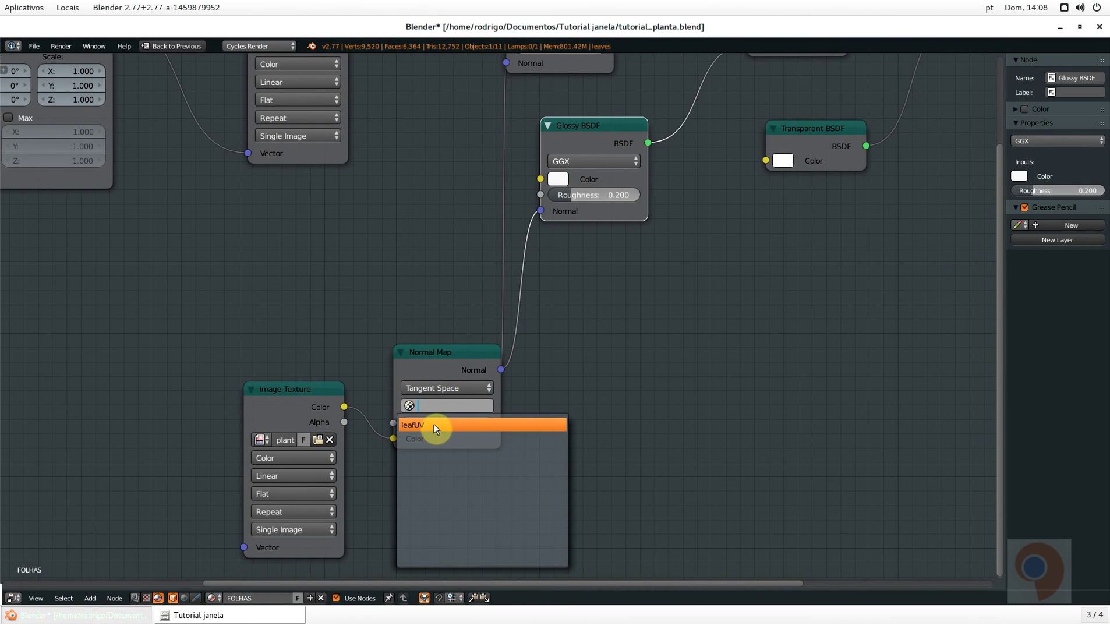
left_click(464, 426)
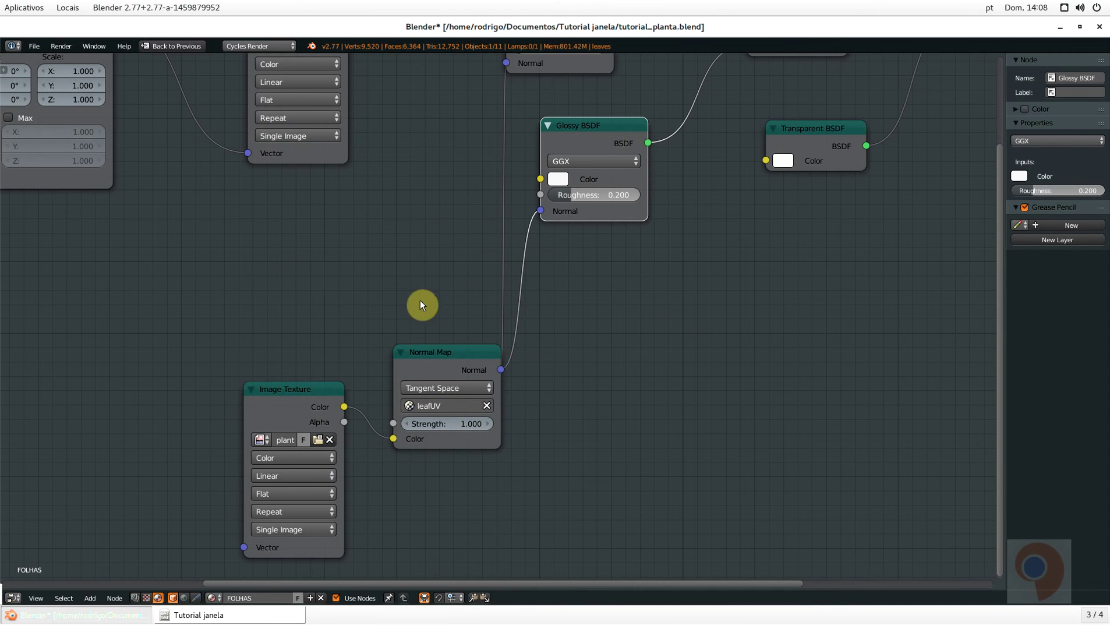
Move the normal Image Texture node up and connect the Mapping node's Vector output to its Vector input
scroll(406, 437, "down", 1)
middle_click_drag(245, 130, 449, 198)
left_click_drag(287, 106, 361, 483)
left_click(455, 446)
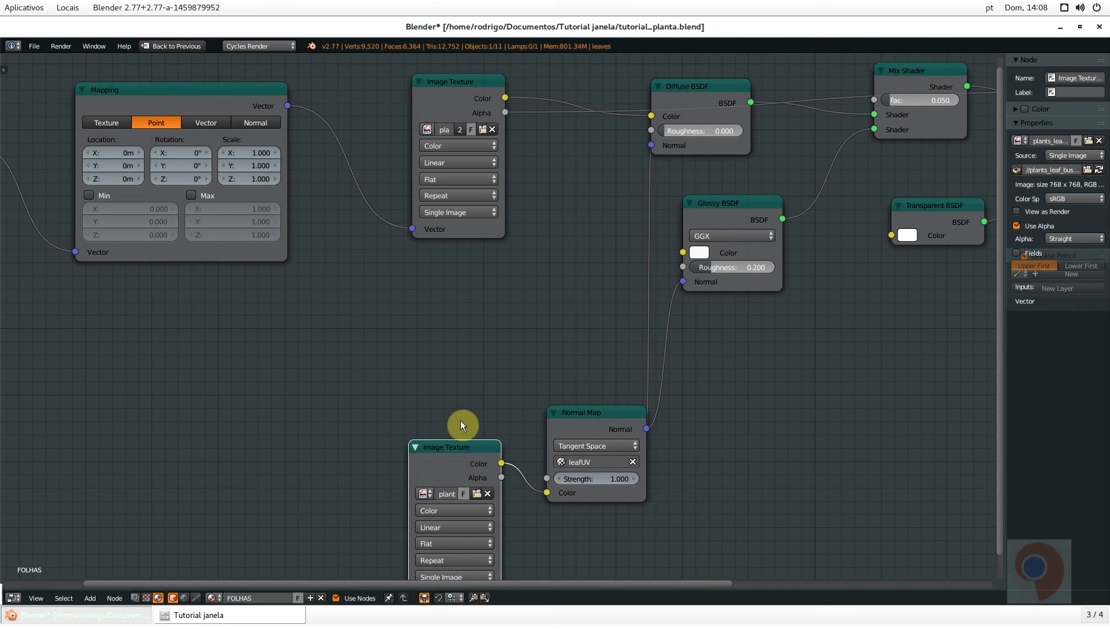
left_click_drag(461, 421, 435, 353)
left_click_drag(287, 106, 431, 533)
left_click_drag(431, 534, 432, 533)
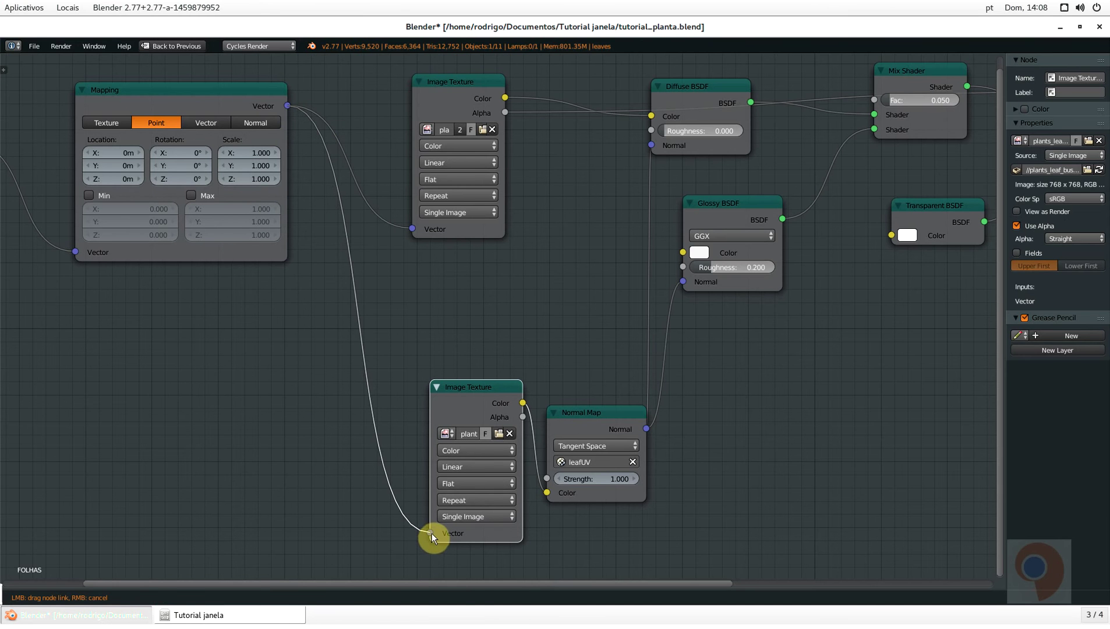
Set the normal Image Texture's color space to Non-Color Data and move the node away from the Normal Map
scroll(459, 443, "up", 4)
middle_click_drag(464, 420, 433, 254)
left_click(434, 251)
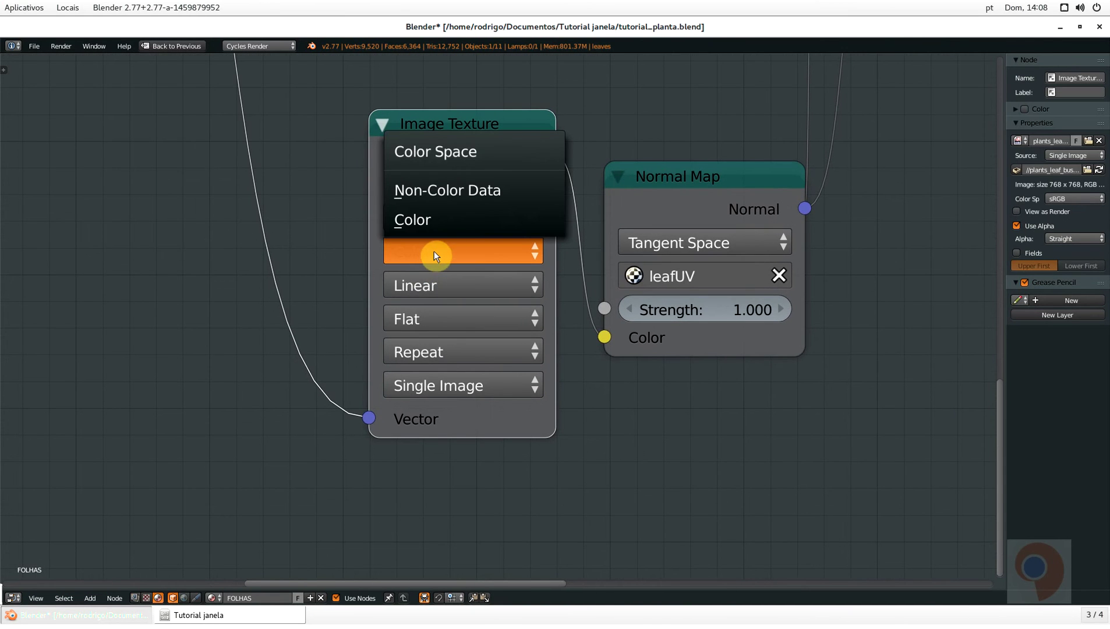
left_click(506, 191)
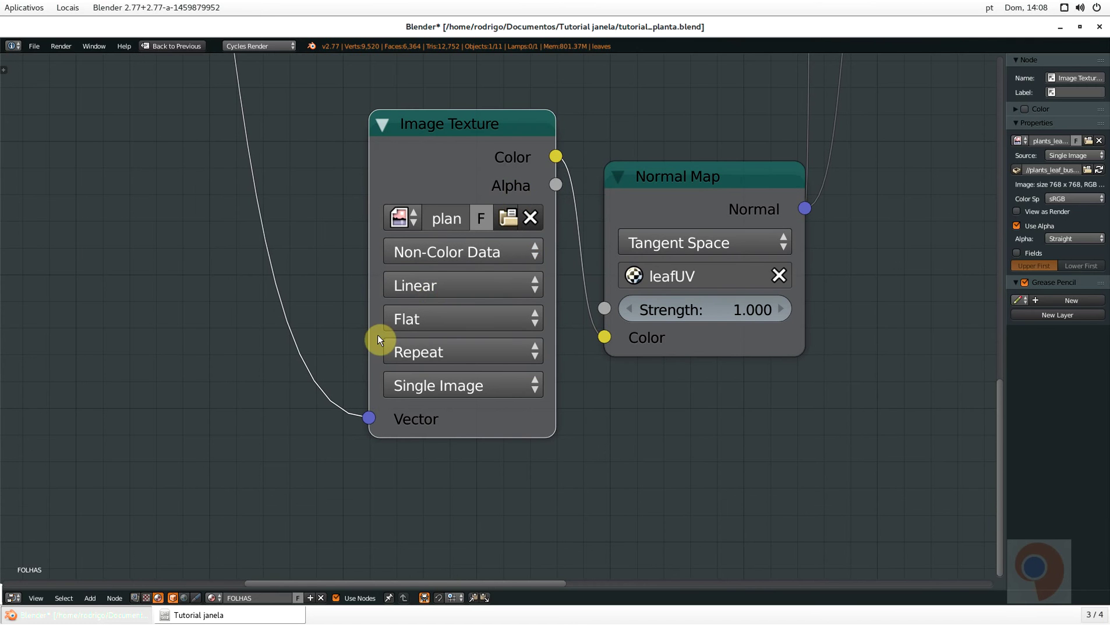
scroll(496, 255, "down", 2)
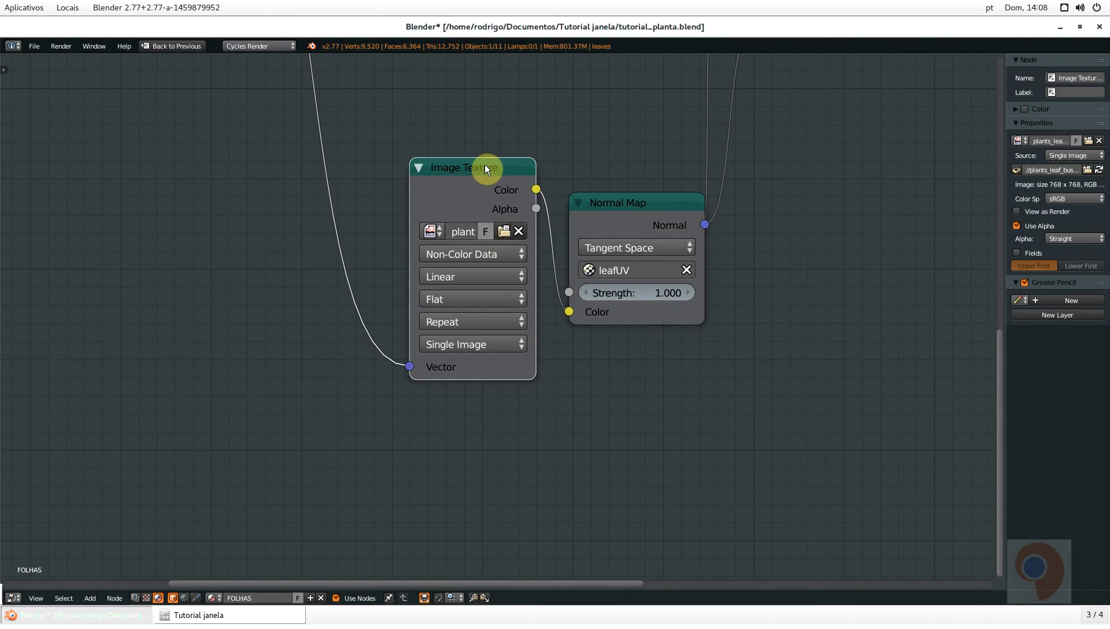
left_click_drag(484, 163, 415, 249)
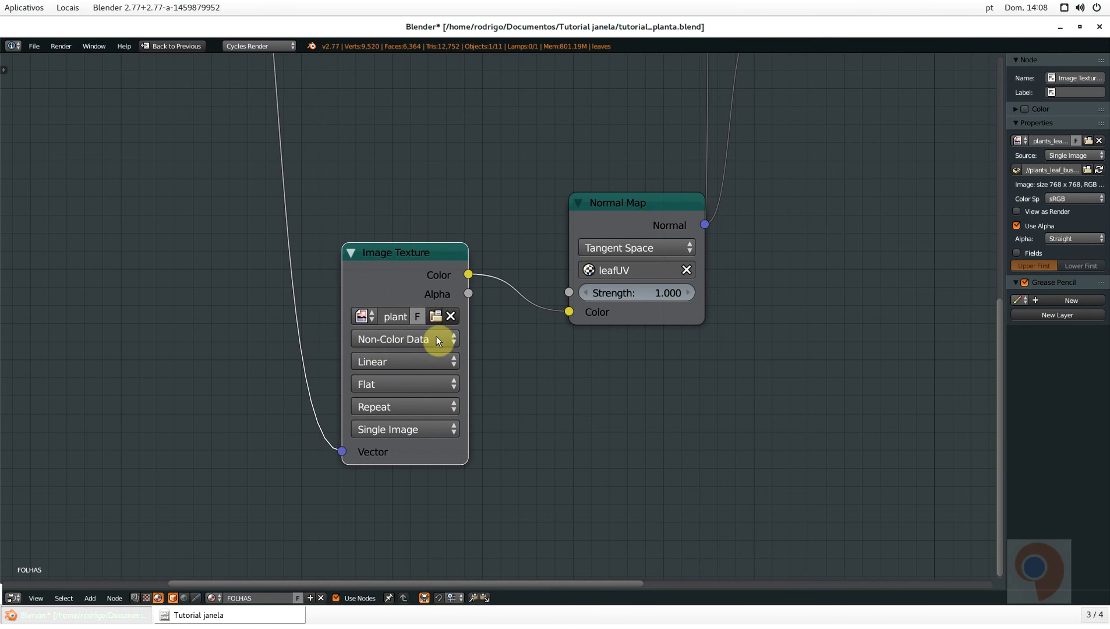
Restore the multi-editor layout from the maximized node editor and save the blend file over the existing one
scroll(420, 406, "down", 1)
scroll(423, 404, "down", 1)
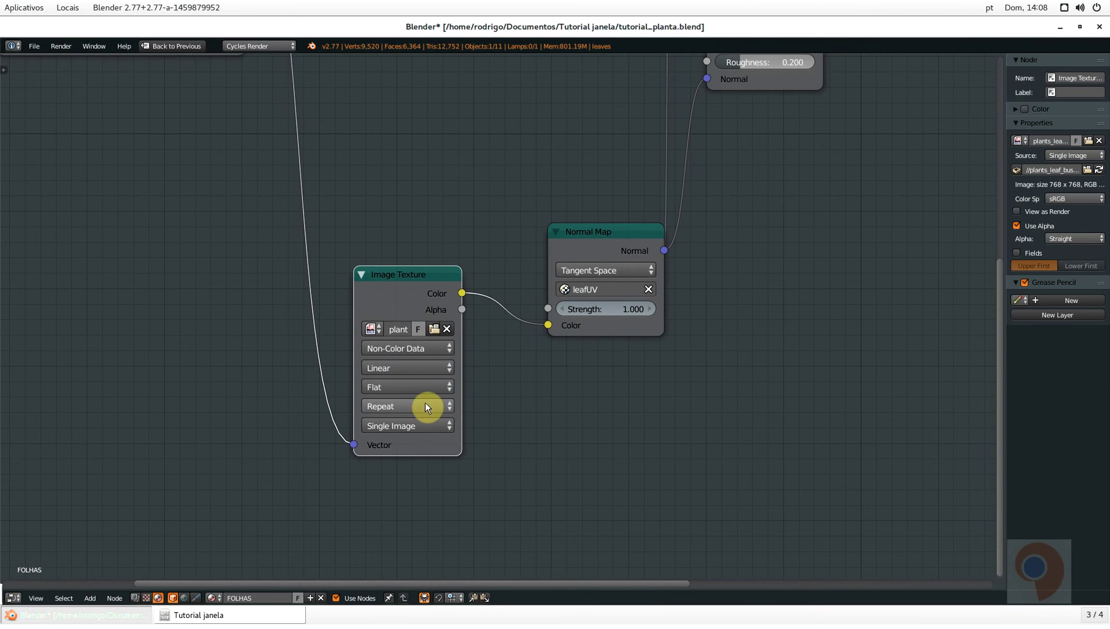
scroll(596, 315, "up", 3)
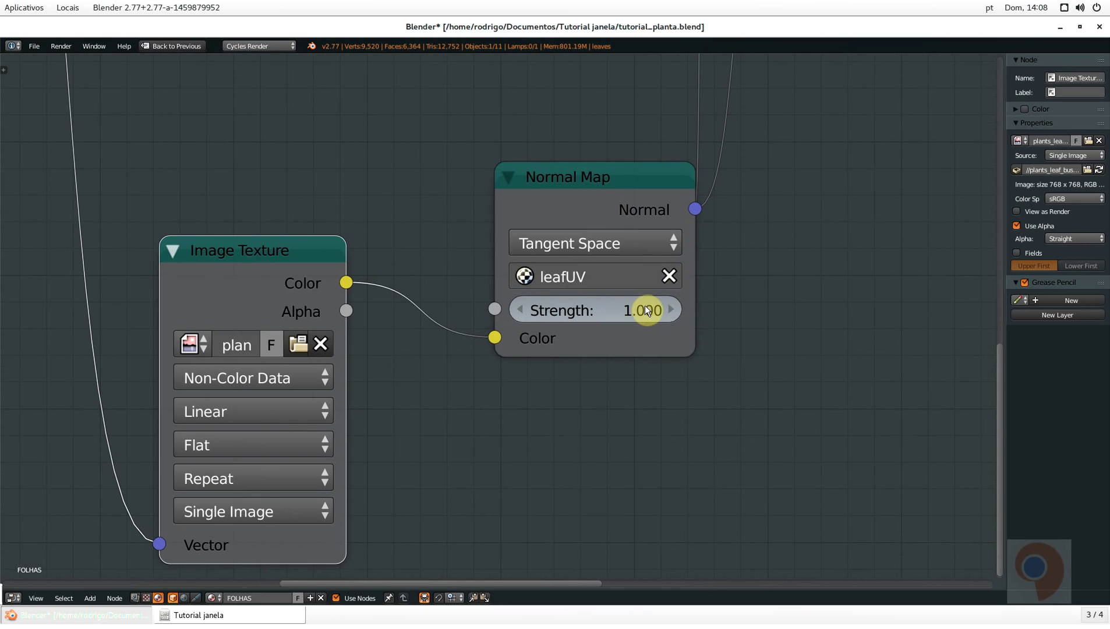
scroll(608, 314, "down", 5)
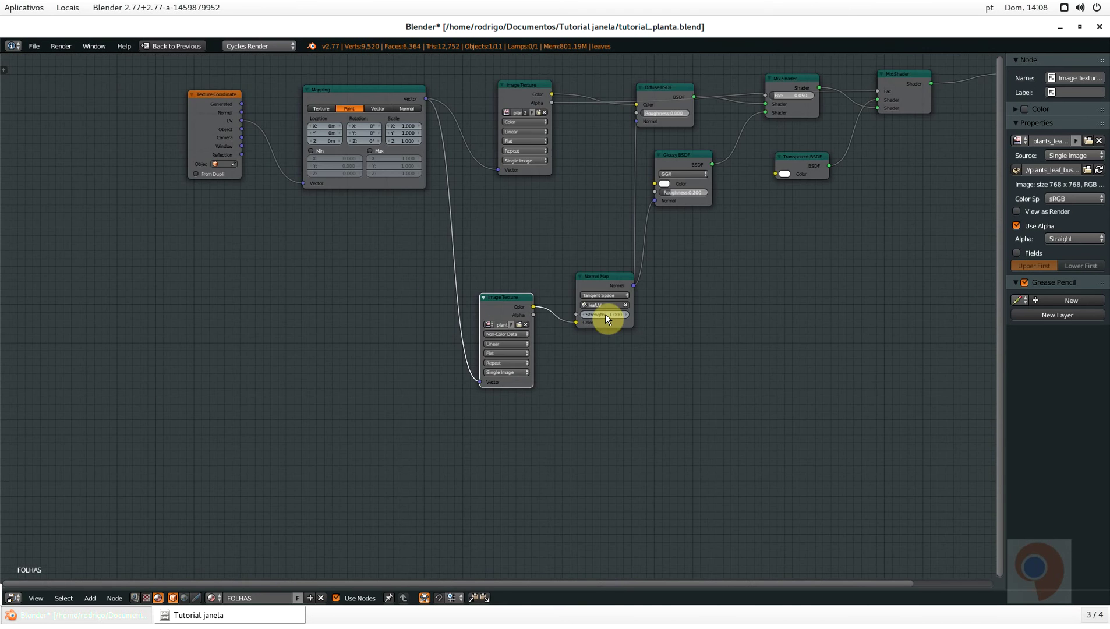
key("shift+space")
key("ctrl+s")
left_click(436, 457)
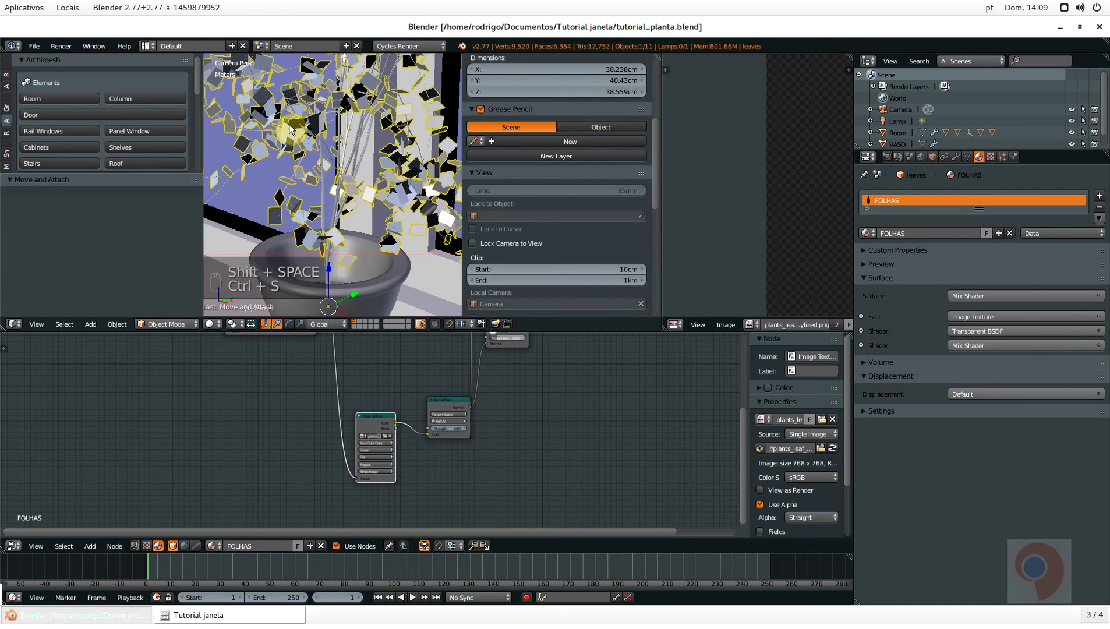
Set a render border around a few leaves near the stems in camera view and preview them with rendered shading
scroll(307, 166, "up", 2)
scroll(307, 165, "up", 2)
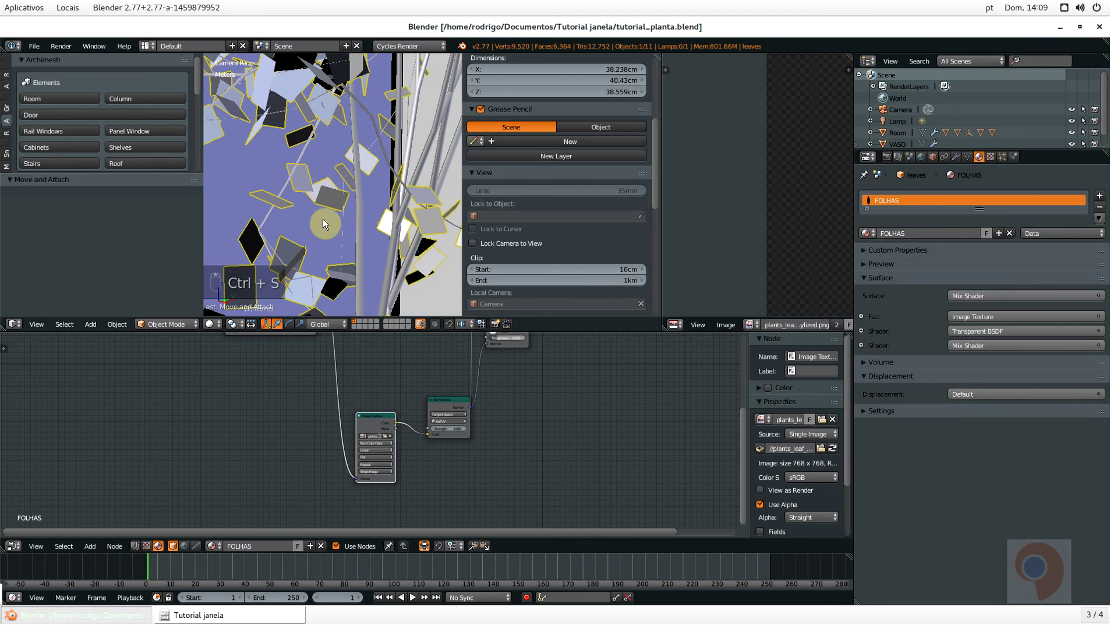
scroll(369, 187, "up", 4)
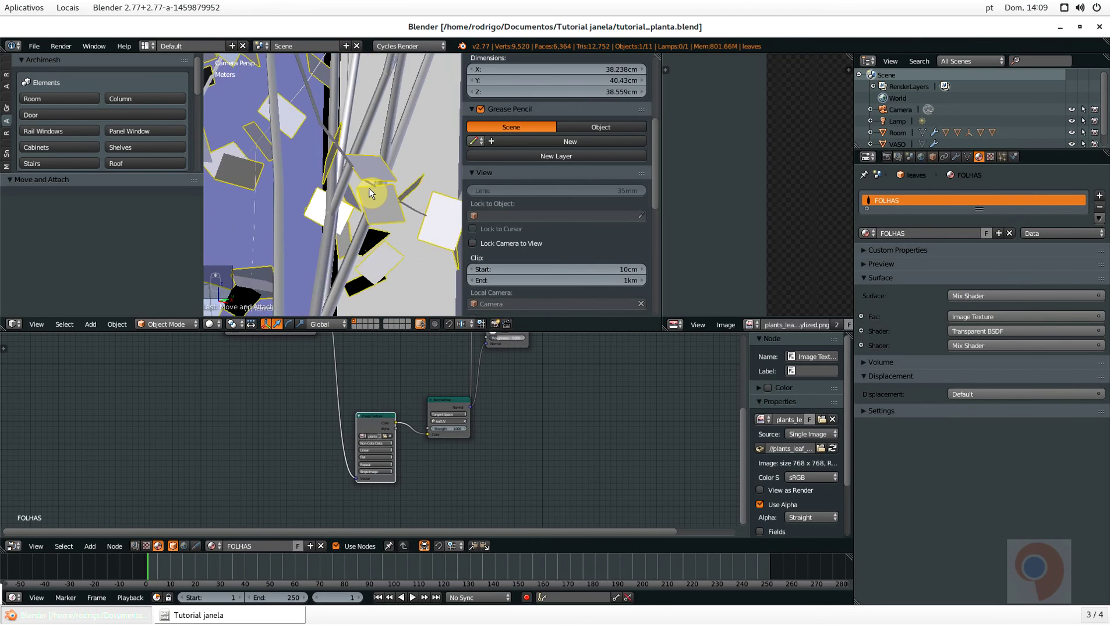
middle_click_drag(352, 183, 326, 154, "shift")
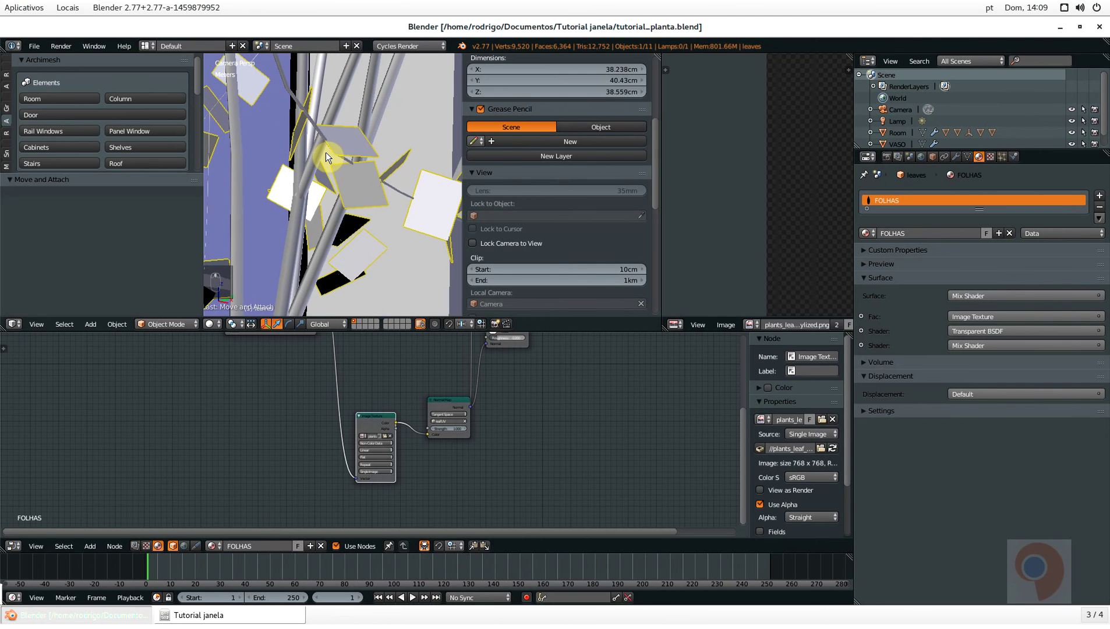
key("shift+b")
left_click_drag(306, 112, 395, 222)
key("shift+z")
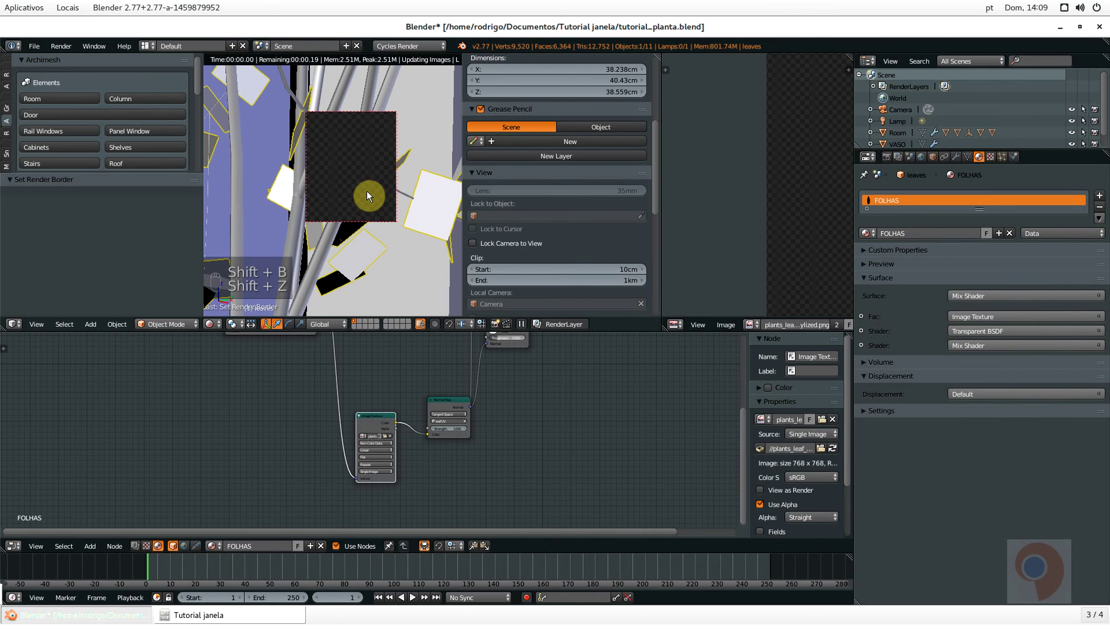
scroll(351, 153, "up", 1)
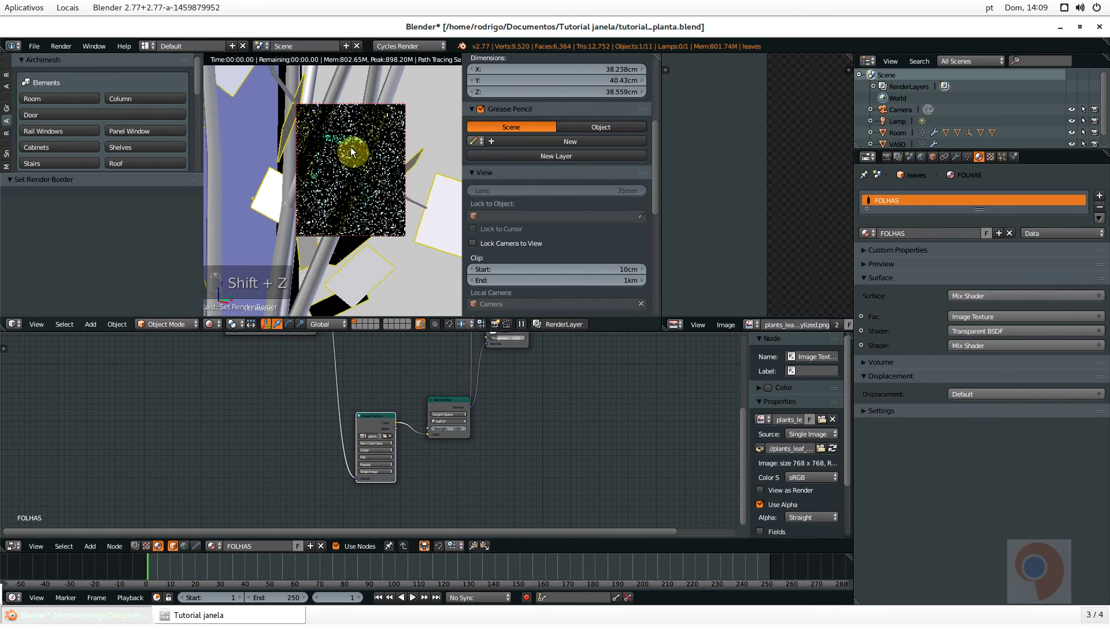
scroll(351, 152, "up", 1)
scroll(349, 151, "up", 1)
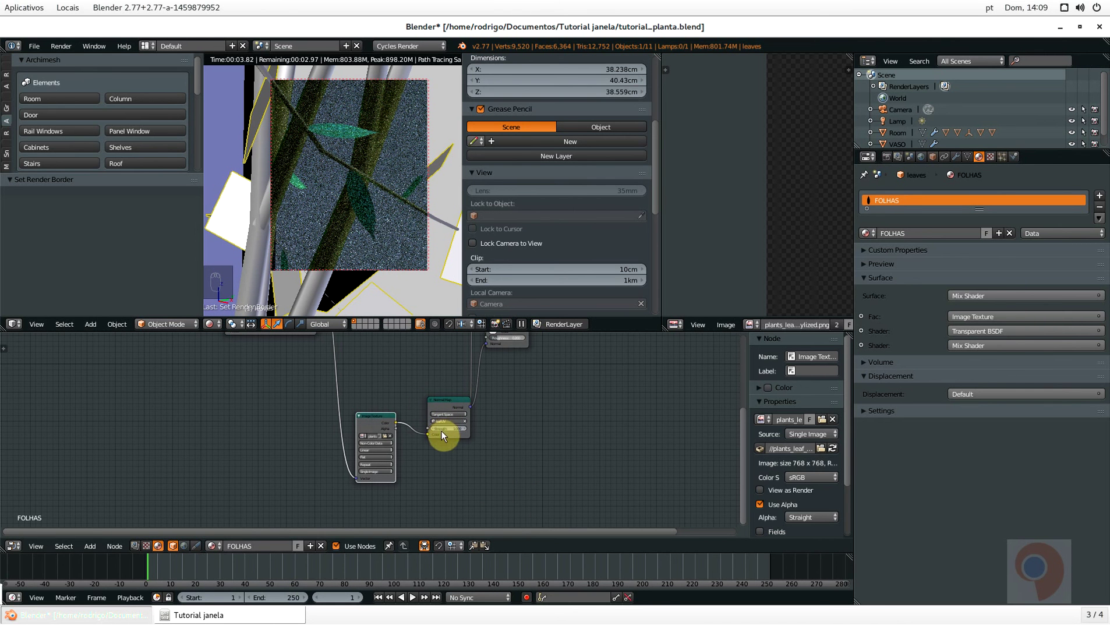
Set the Normal Map node's Strength to 0.4
scroll(447, 416, "up", 3)
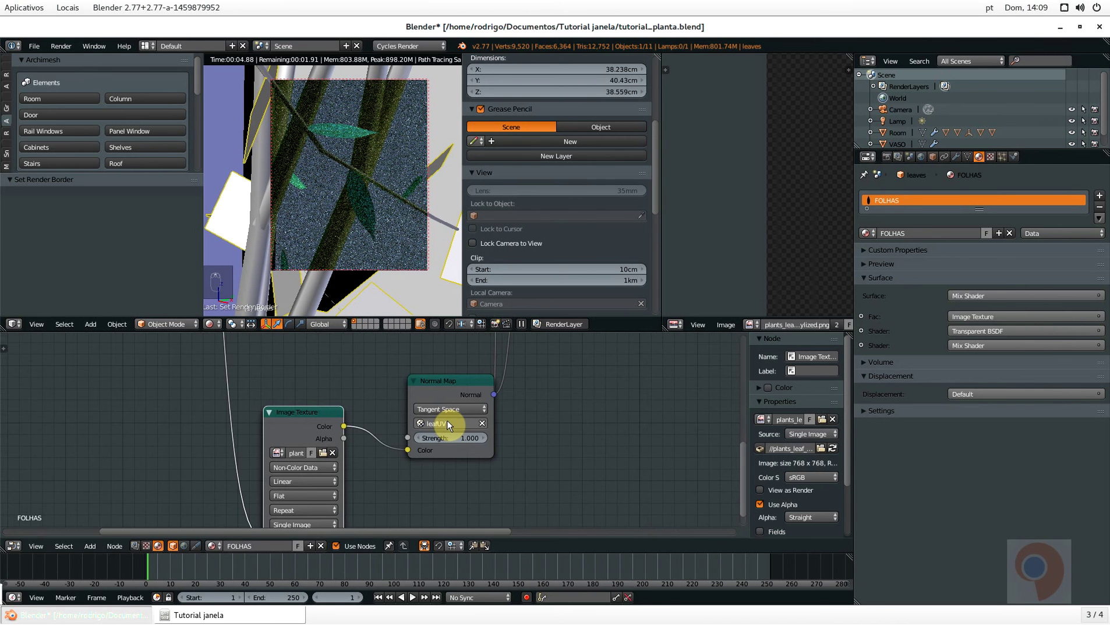
left_click(448, 407)
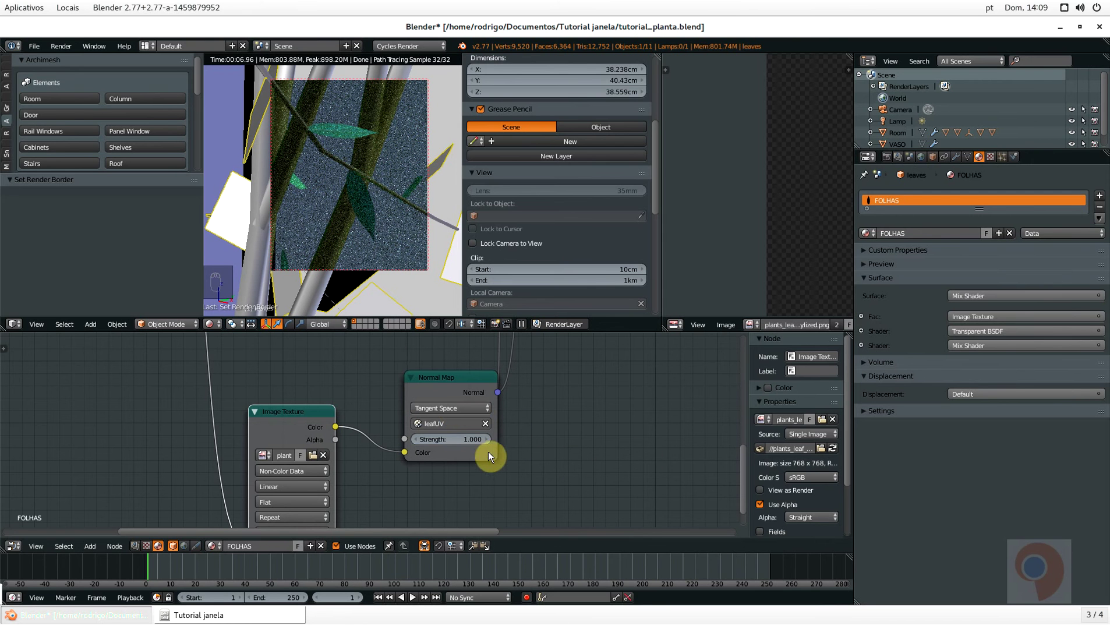
left_click(442, 439)
key("BackSpace")
type(".4")
key("Return")
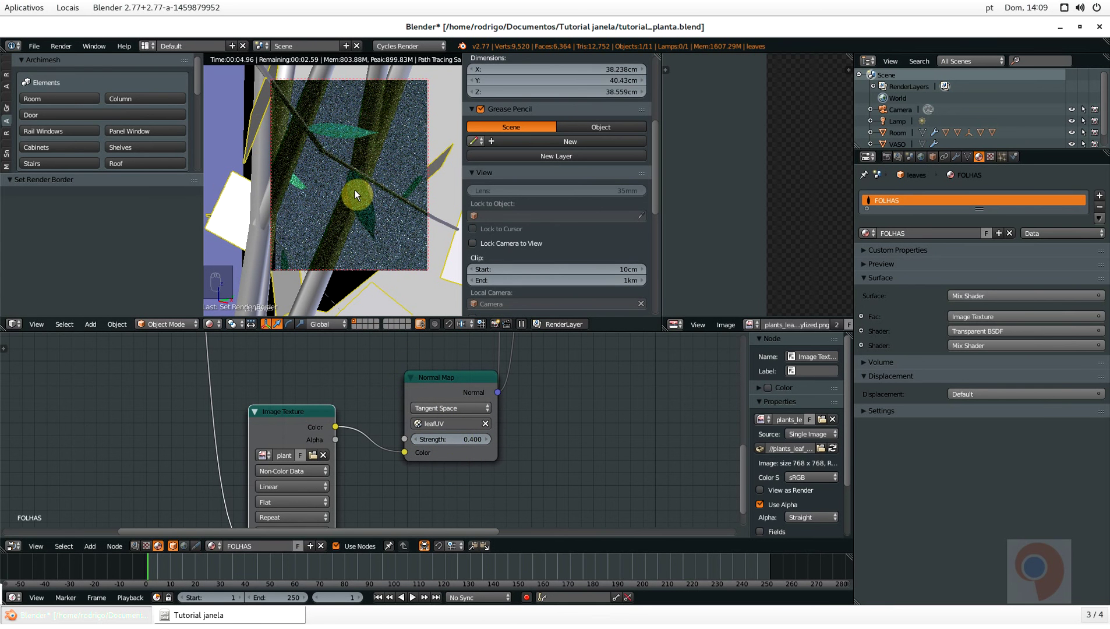
Return the 3D view to solid shading and save the blend file over the existing one
key("shift+z")
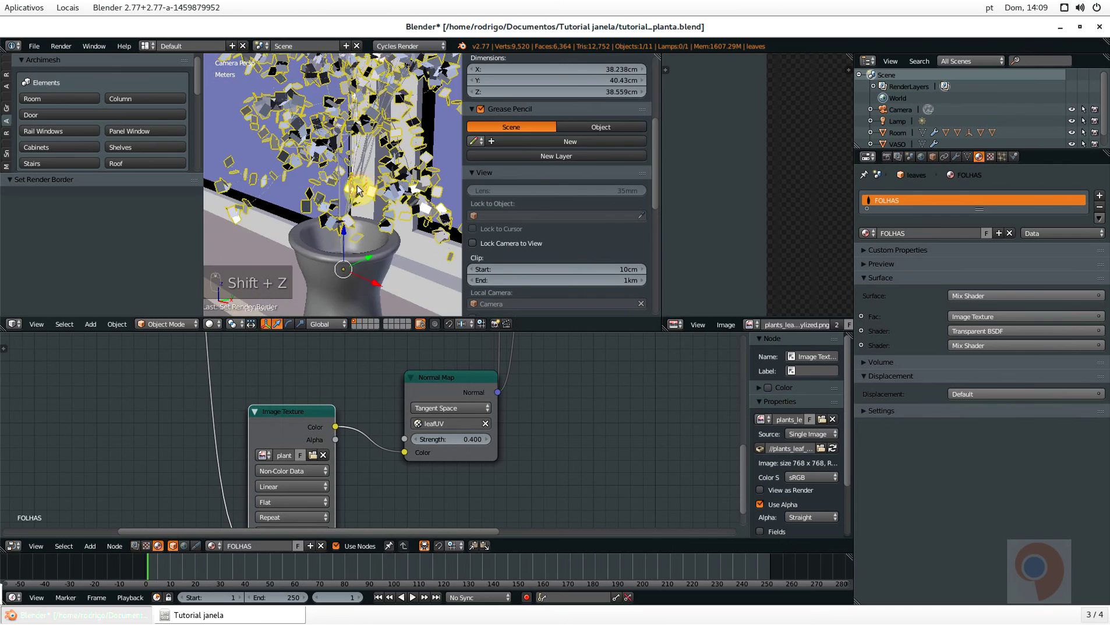
key("ctrl+s")
left_click(355, 195)
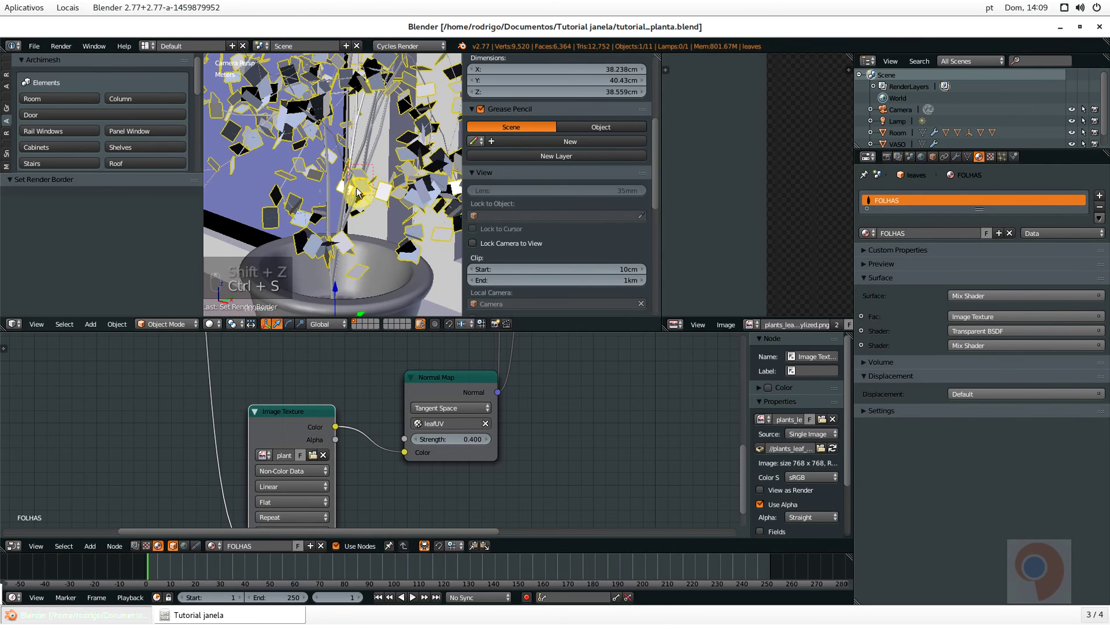
Maximize the 3D view, select the tree object holding the plant's branches, and inspect its stems up close
key("shift+space")
scroll(413, 188, "down", 3)
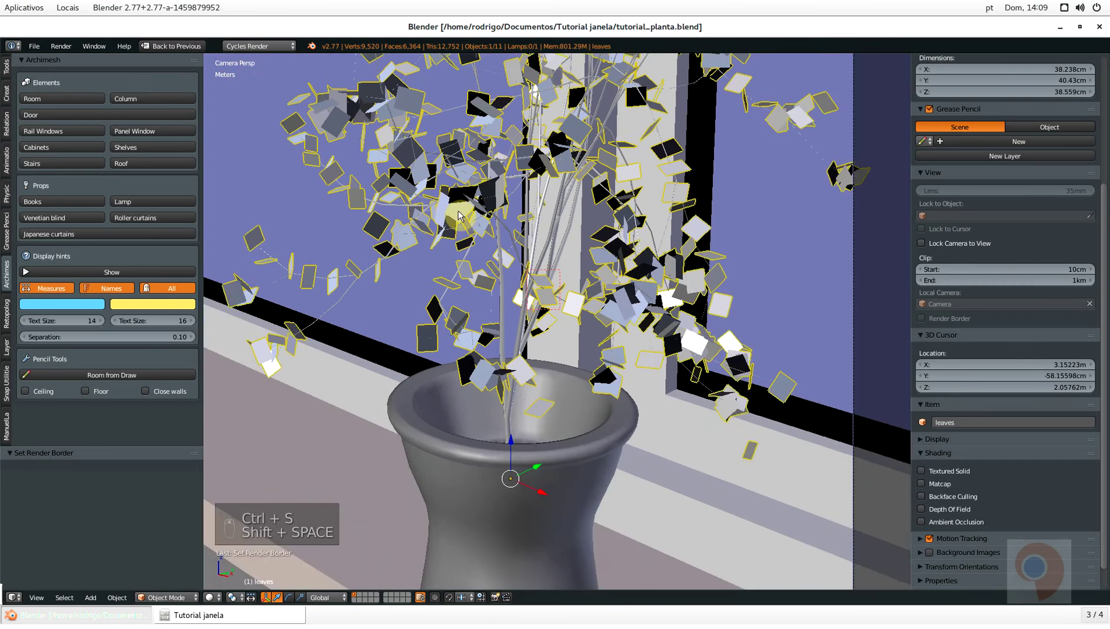
scroll(391, 281, "up", 3)
right_click(457, 327)
scroll(588, 173, "up", 5)
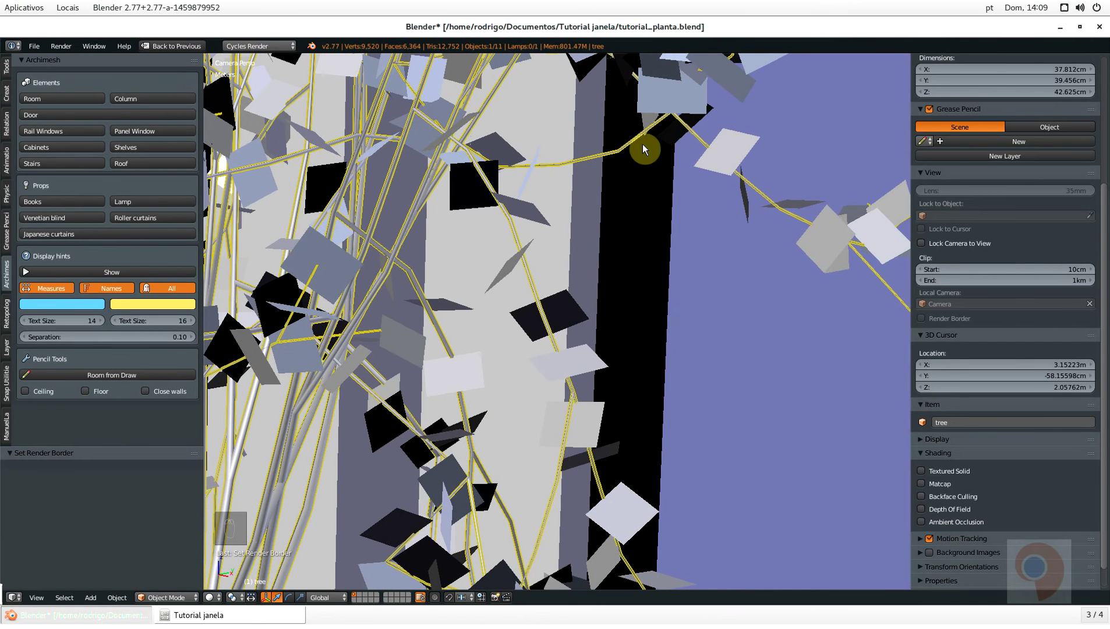
scroll(616, 152, "up", 5)
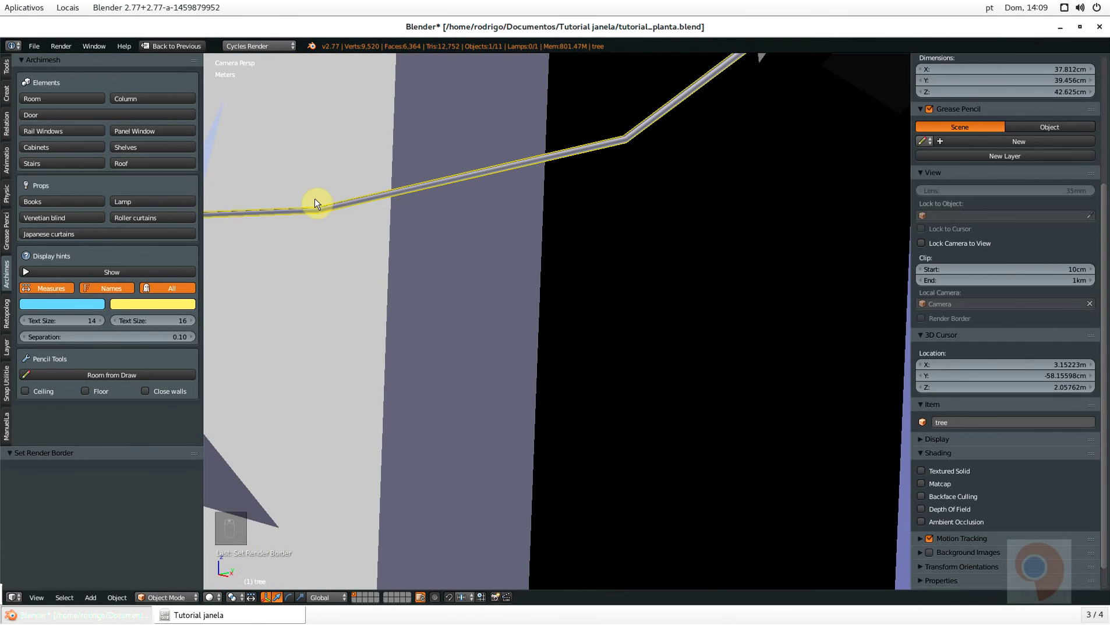
scroll(315, 199, "down", 6)
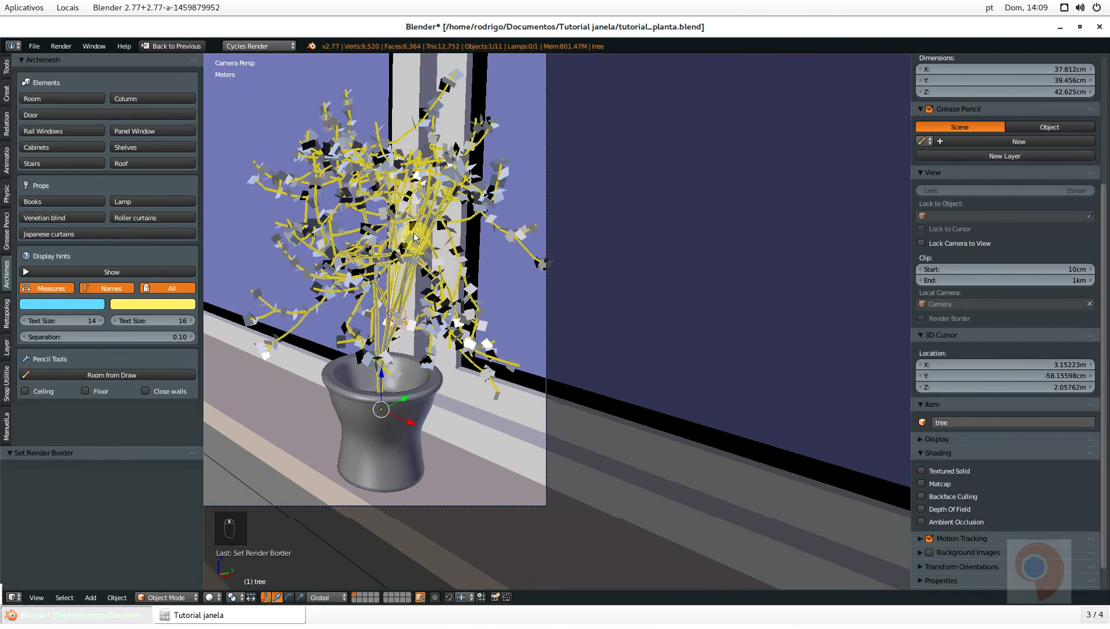
Add a Subdivision Surface modifier to the tree object and set its View subdivisions to 2
scroll(414, 236, "up", 5)
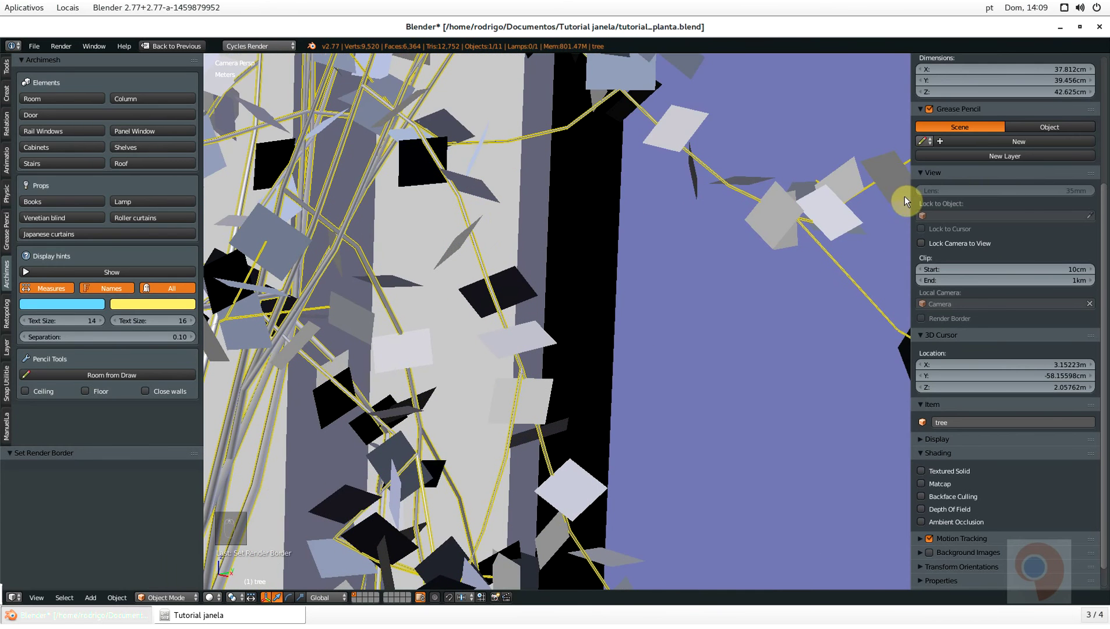
key("shift+space")
left_click(958, 156)
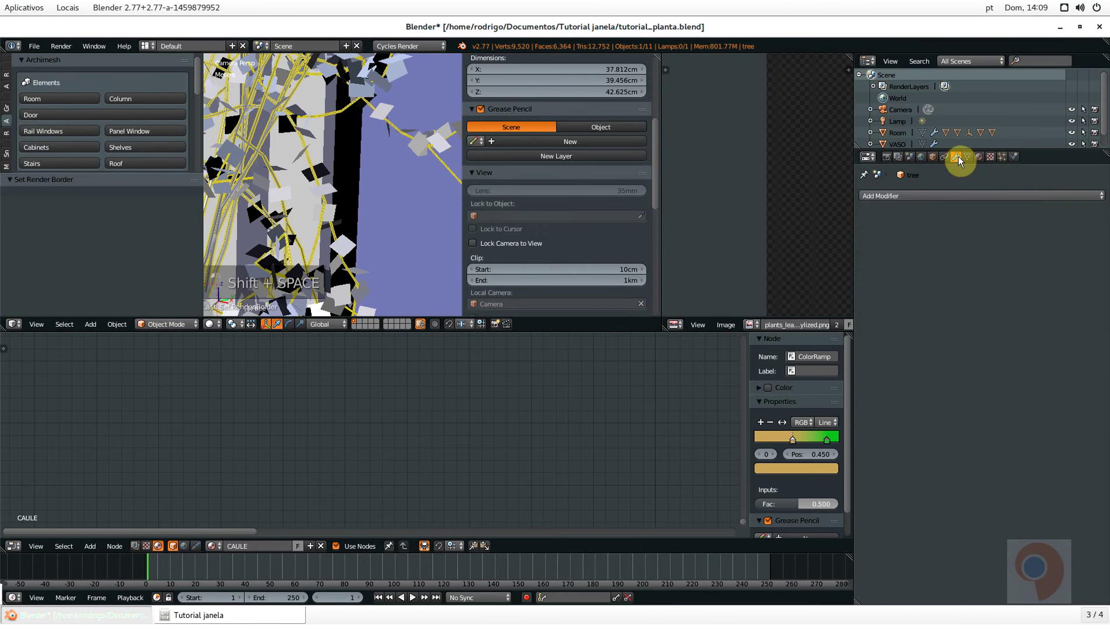
left_click(916, 195)
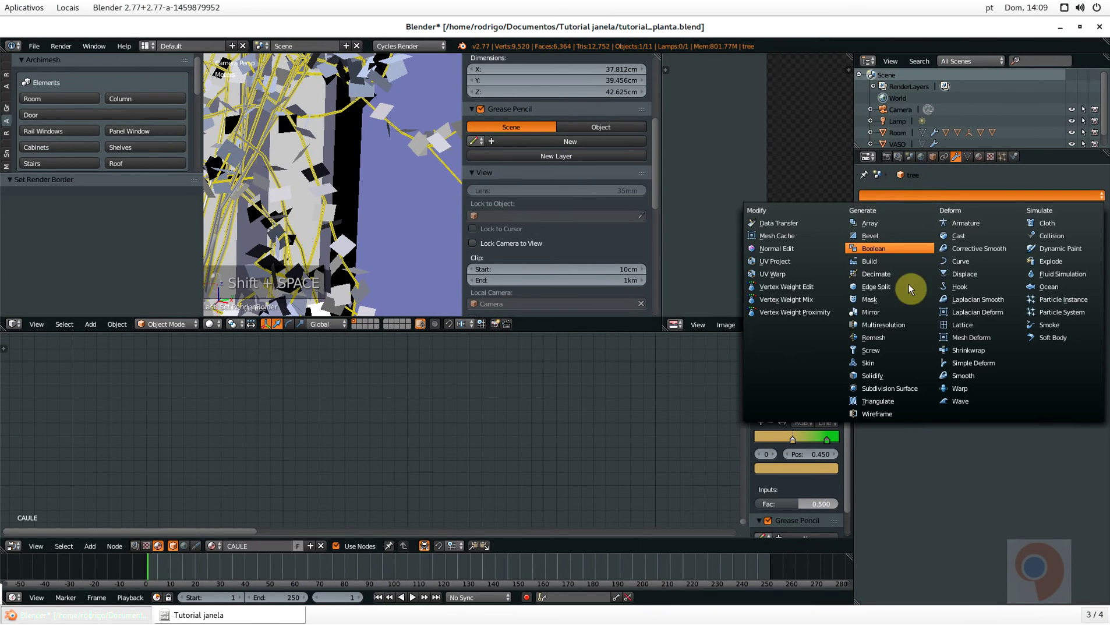
left_click(907, 387)
scroll(369, 174, "up", 5)
scroll(338, 159, "up", 2)
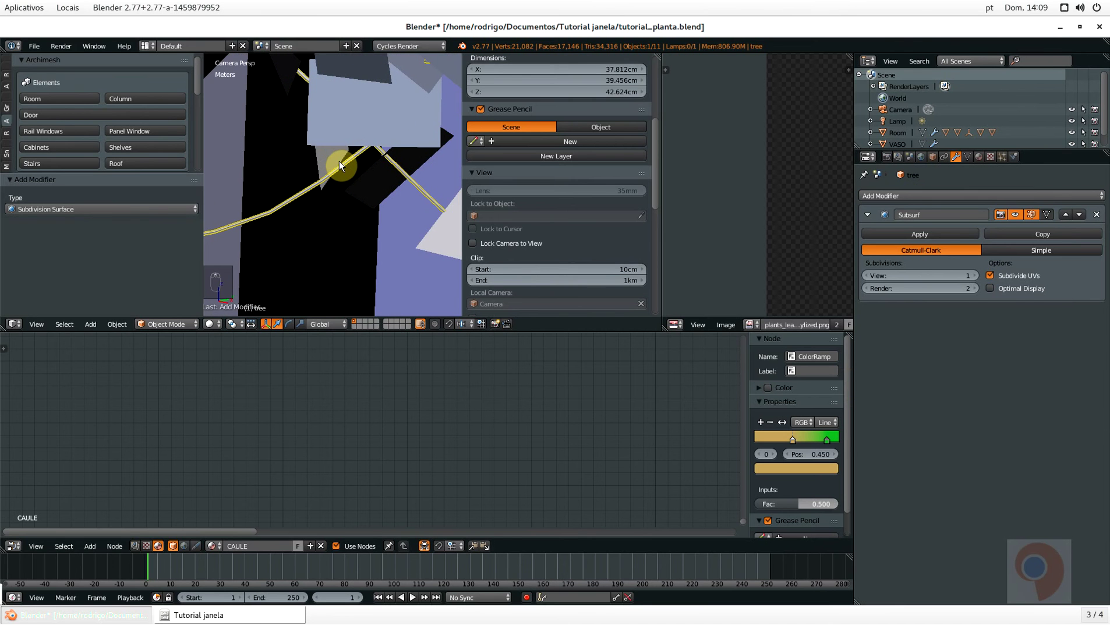
left_click(977, 275)
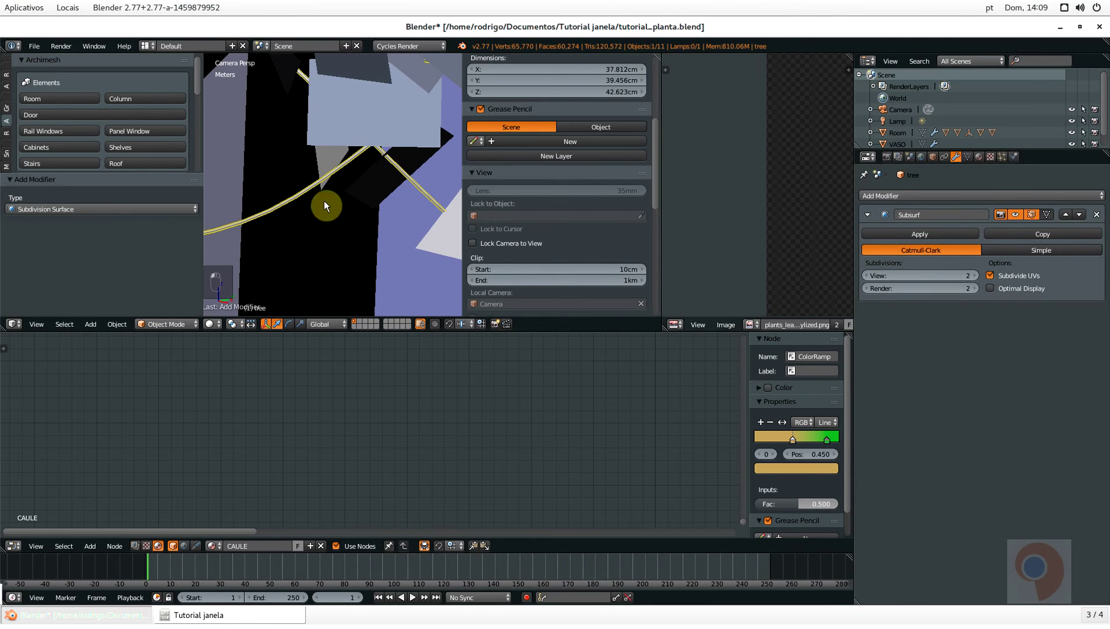
Inspect the smoothed stems up close and briefly preview them in rendered shading inside the render border
scroll(303, 194, "down", 3)
scroll(436, 186, "down", 2)
middle_click_drag(436, 185, 402, 182, "shift")
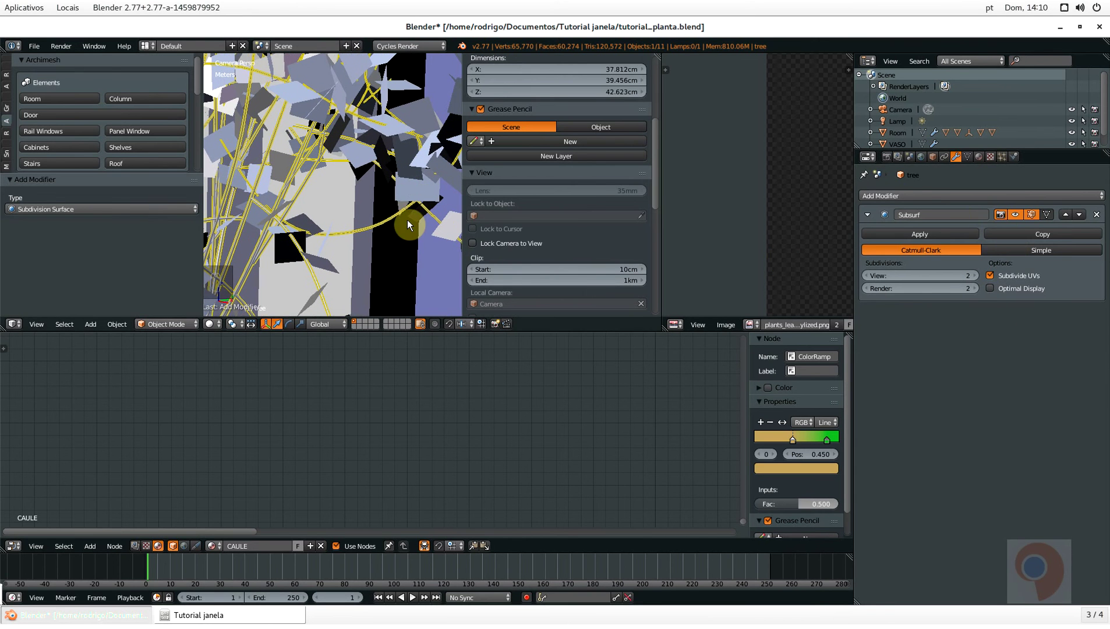
key("shift+space")
scroll(430, 267, "up", 3)
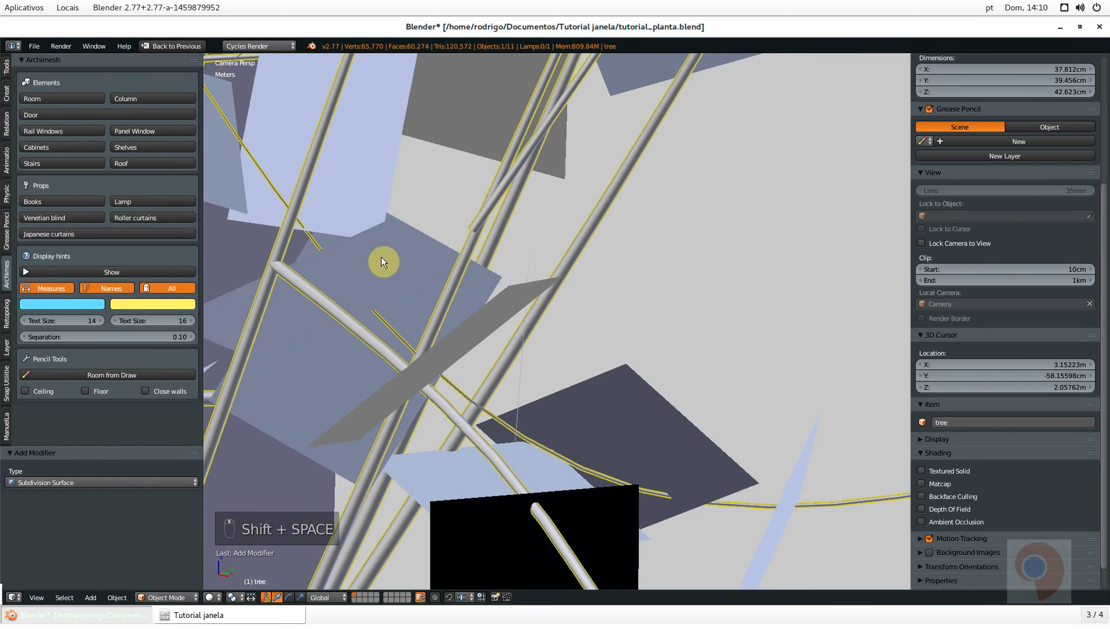
scroll(381, 257, "down", 4)
key("shift+z")
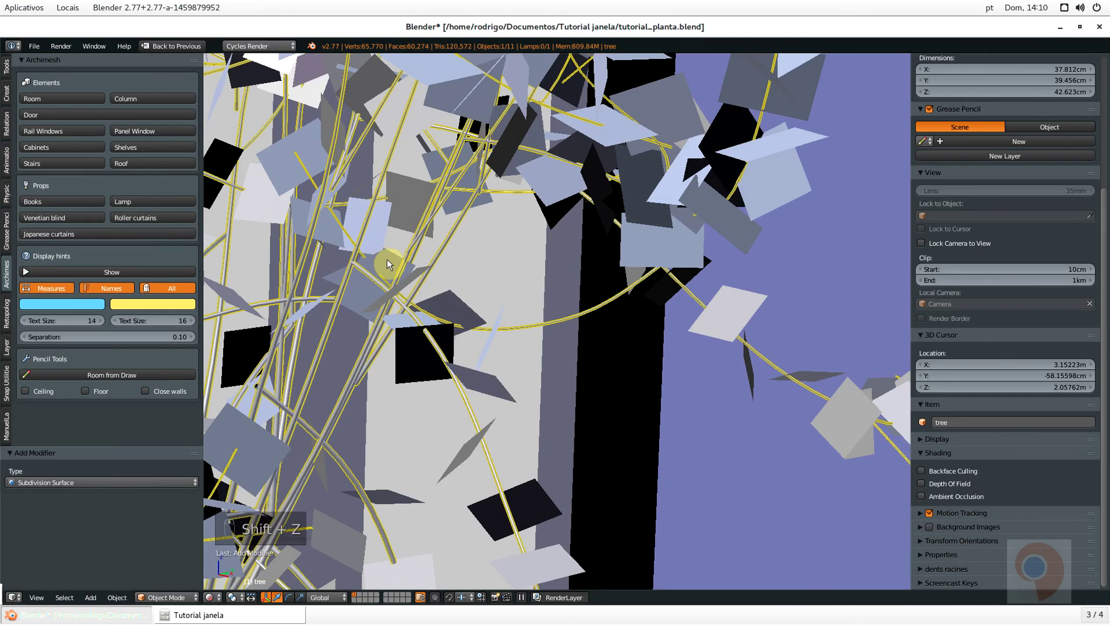
scroll(387, 259, "down", 6)
scroll(349, 390, "up", 6)
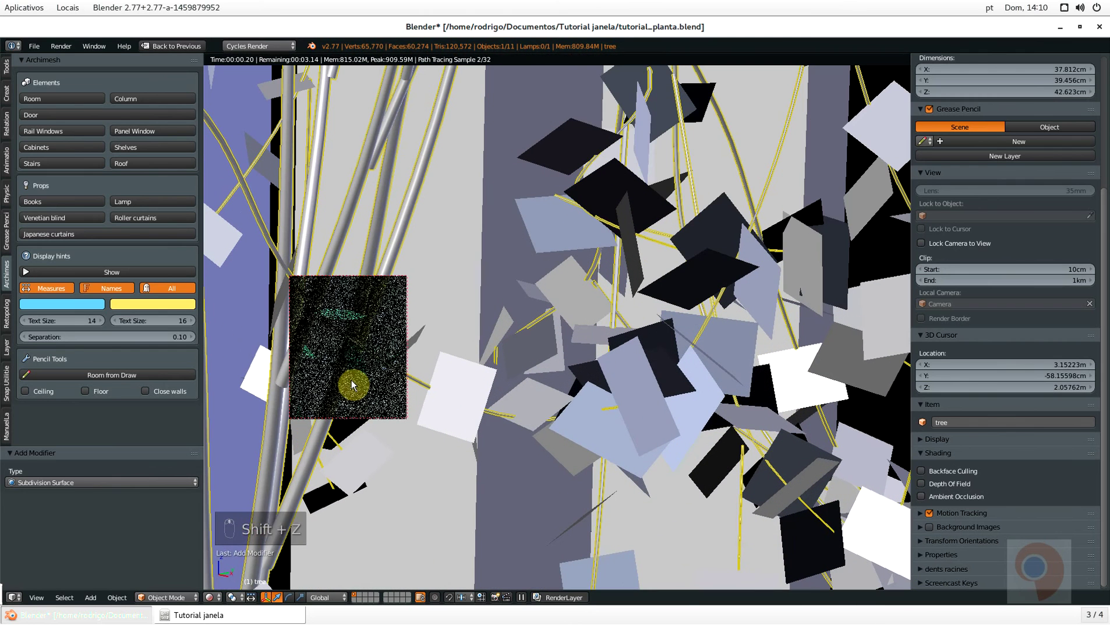
key("shift+z")
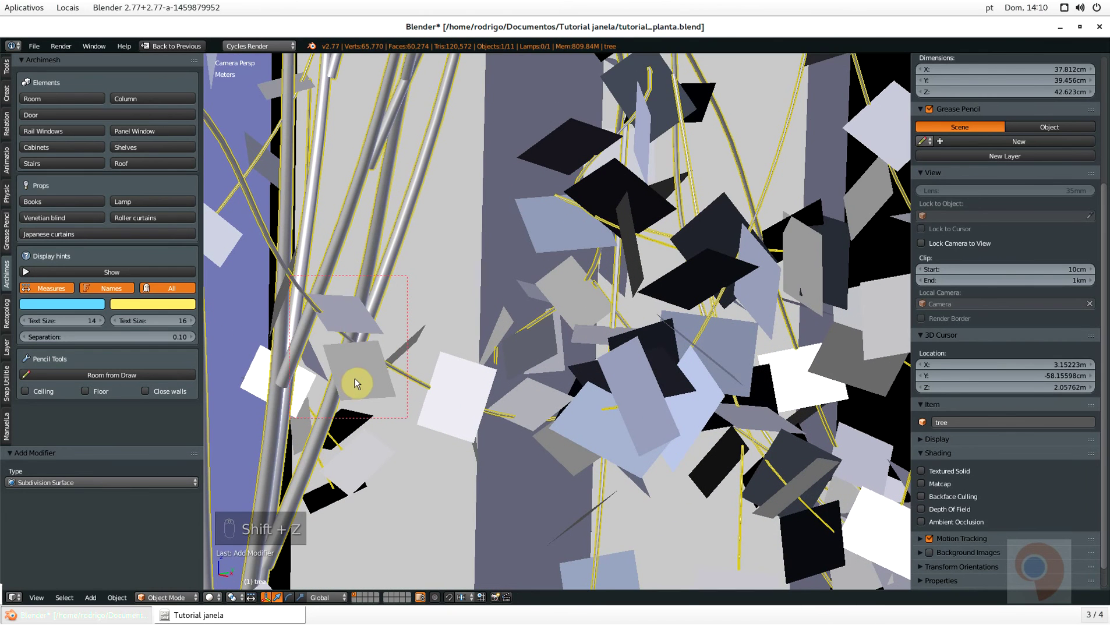
Save the blend file over the existing one and restore the multi-editor layout with the tree object selected
key("ctrl+s")
left_click(353, 379)
key("shift+space")
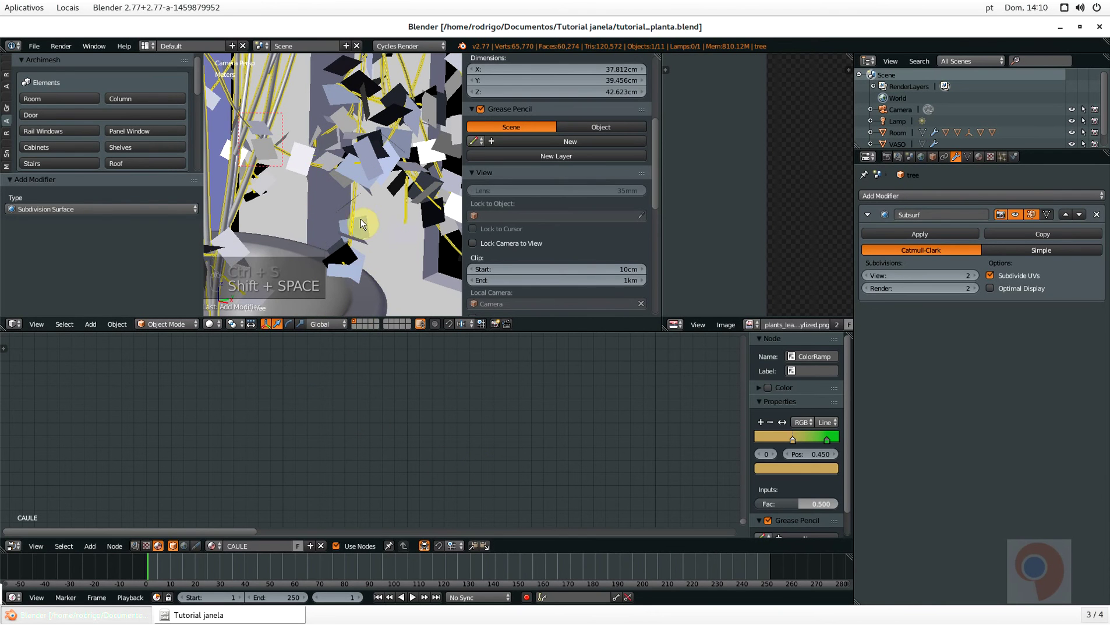
key("ctrl+z")
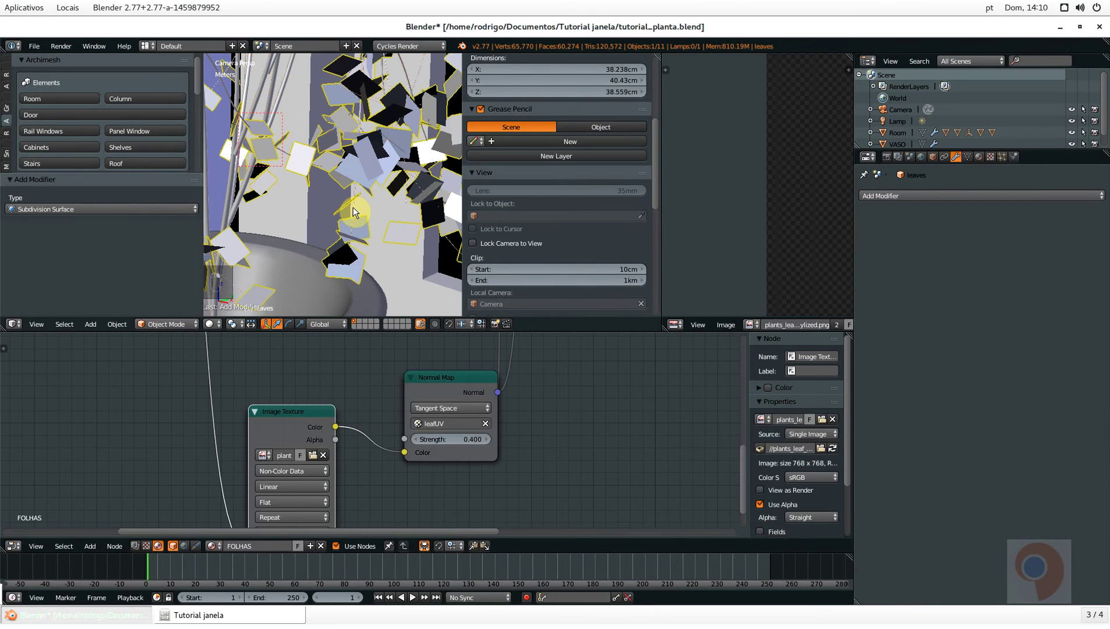
key("ctrl+shift+z")
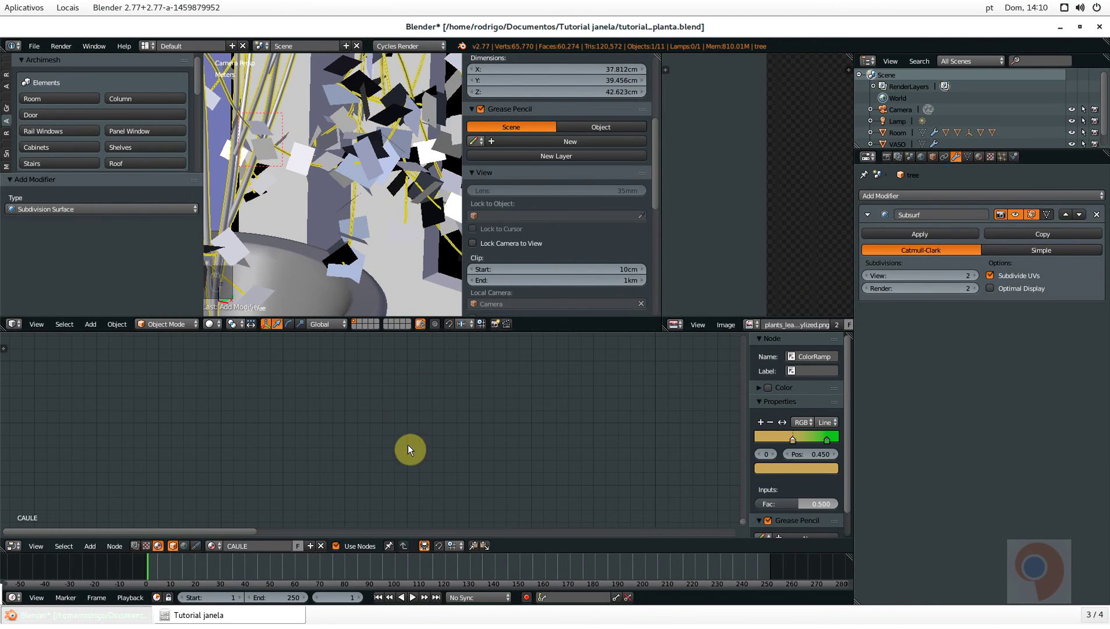
In the CAULE material's ColorRamp, shift the tan stop toward the start and move the green stop to position 0.373
scroll(434, 446, "down", 4)
scroll(503, 413, "up", 5)
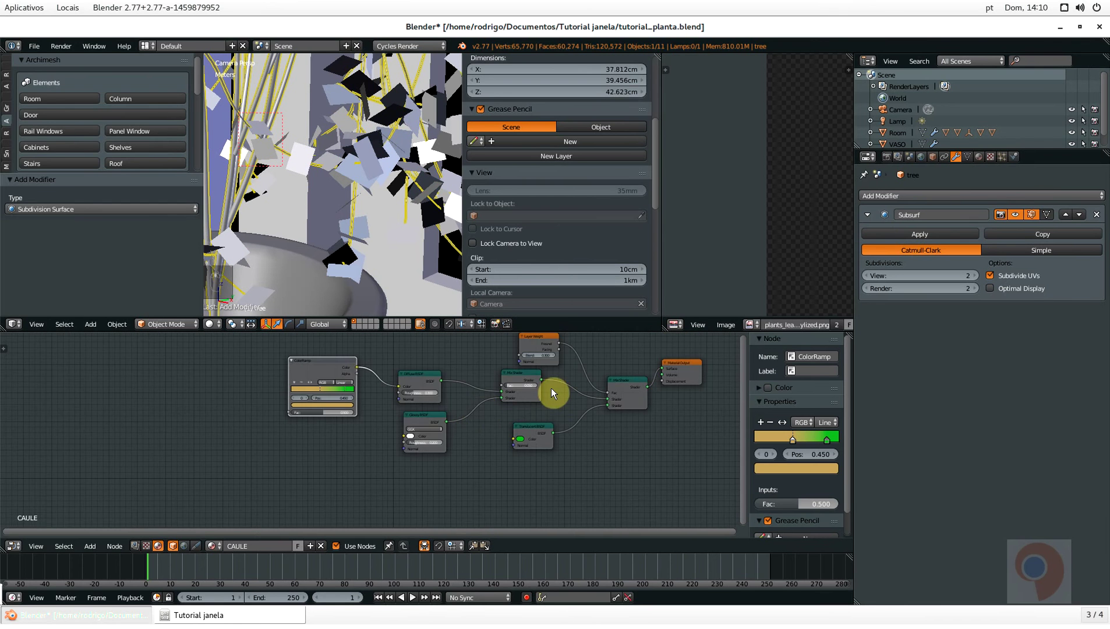
middle_click_drag(352, 413, 450, 367)
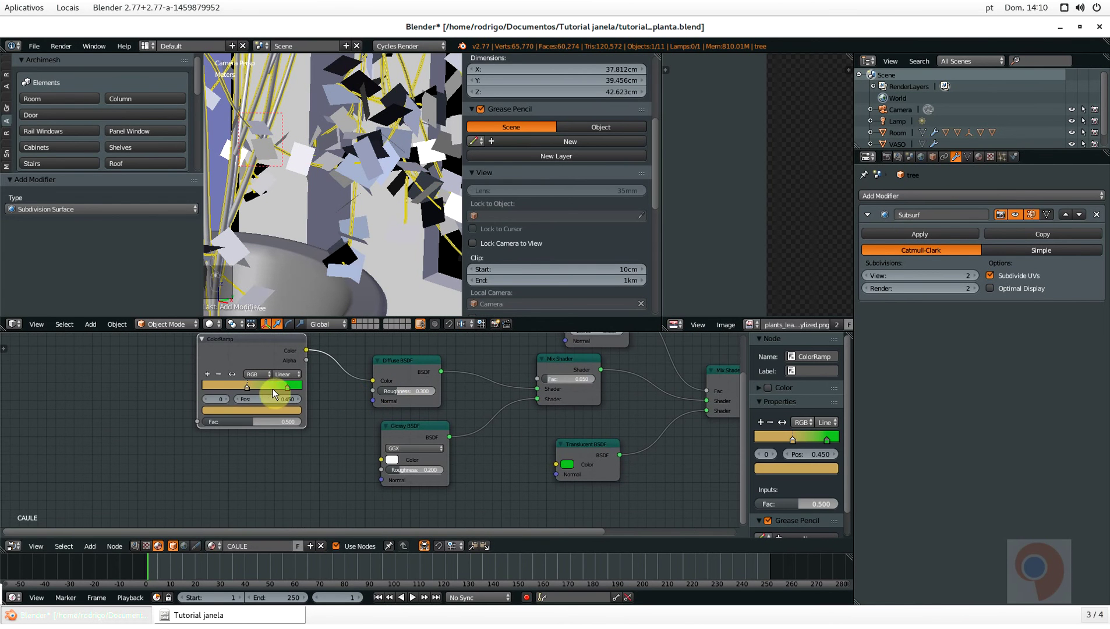
left_click_drag(246, 388, 220, 391)
left_click_drag(287, 387, 236, 385)
left_click(222, 388)
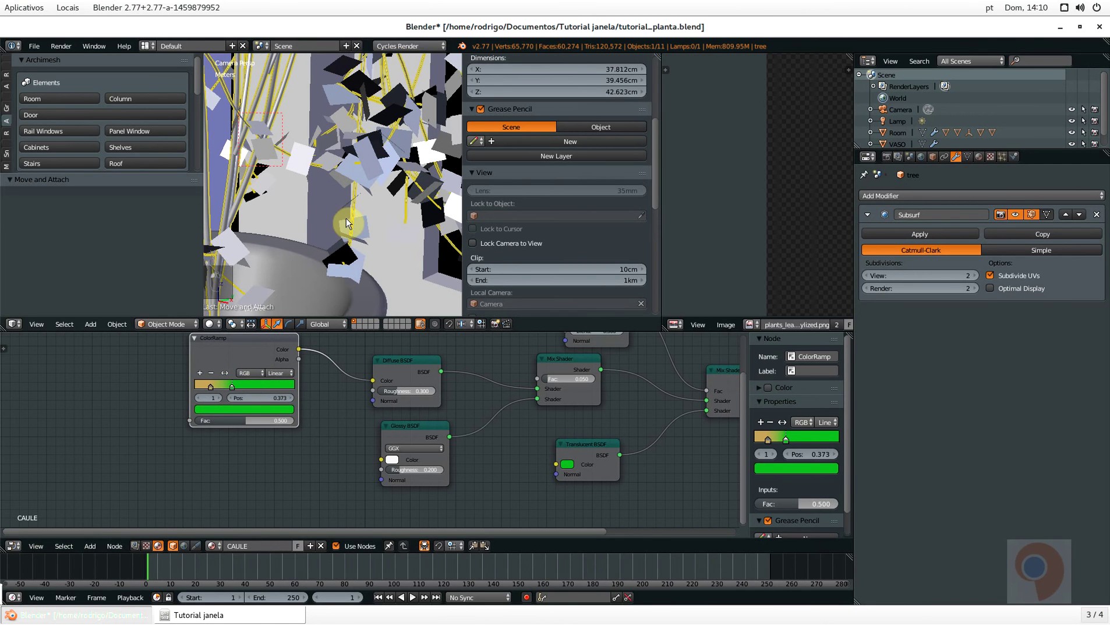
Preview the stems' new colour in rendered shading, return to solid shading, and save the blend file over the existing one
key("shift+z")
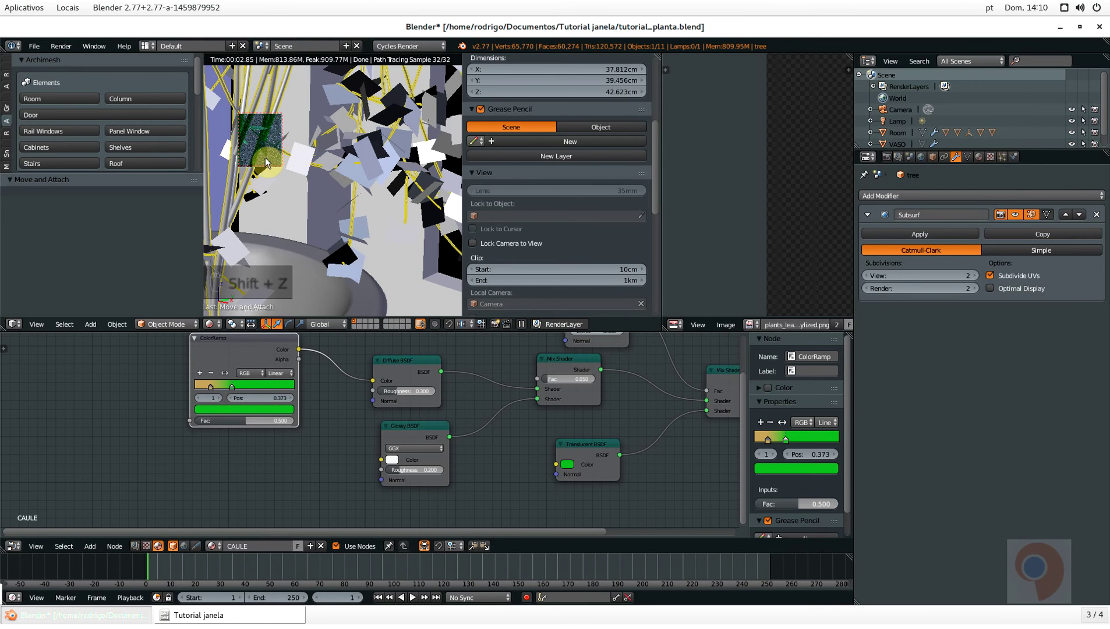
key("shift+z")
key("ctrl+s")
left_click(288, 197)
Select the leaves object, maximize its FOLHAS node tree, and move Material Output farther from the last Mix Shader
scroll(303, 192, "down", 3)
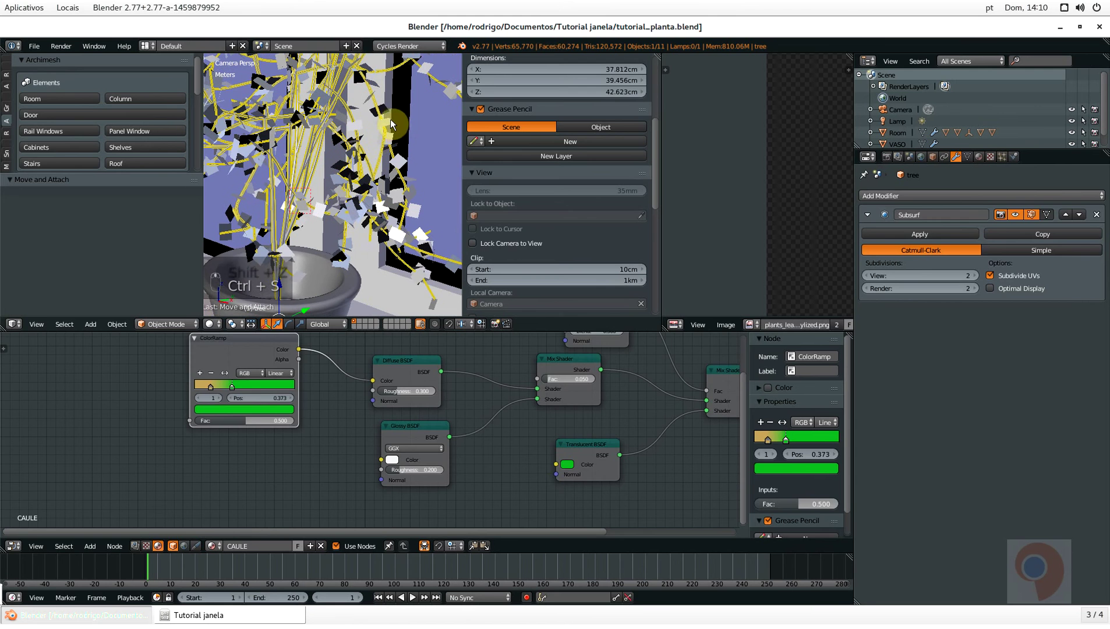
right_click(386, 136)
middle_click_drag(470, 368, 449, 403)
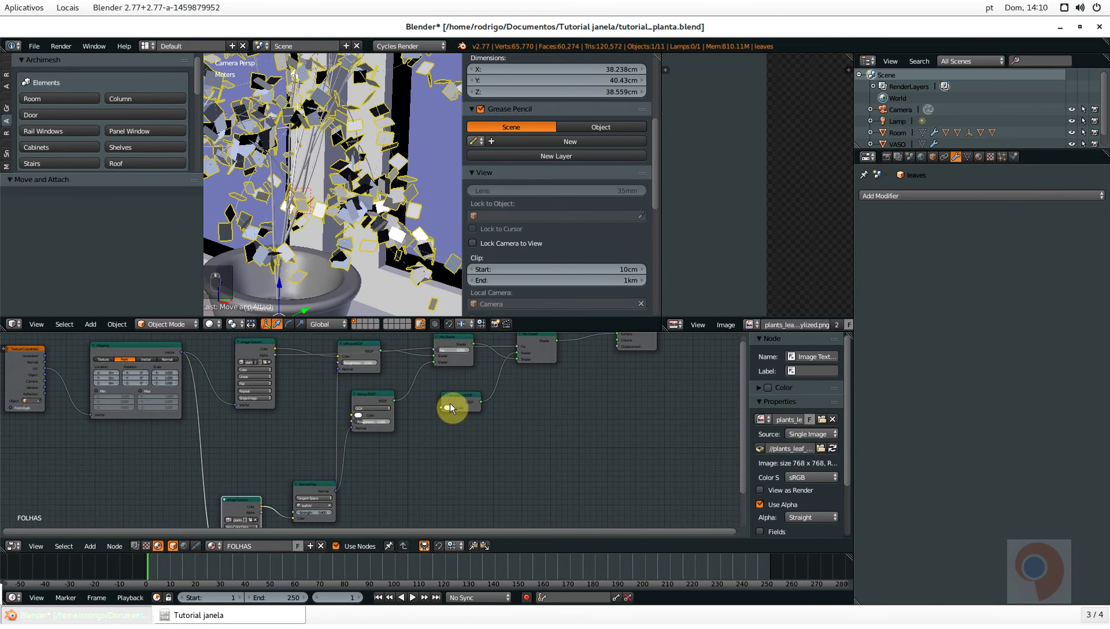
key("ctrl+Up")
middle_click_drag(588, 282, 641, 360)
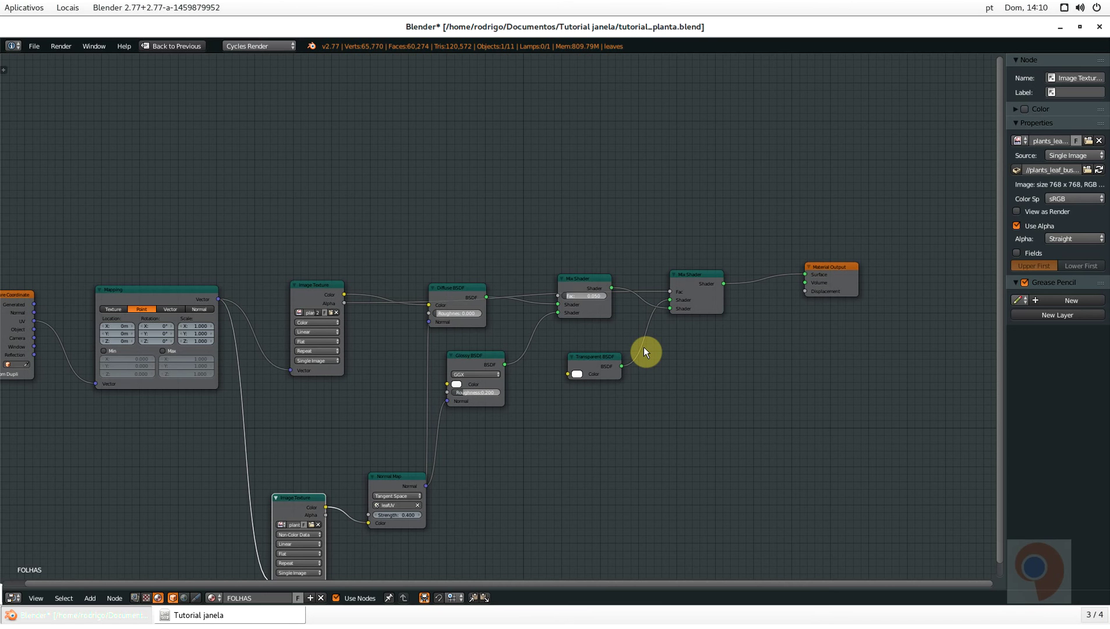
left_click_drag(841, 263, 892, 238)
scroll(641, 281, "up", 2)
middle_click_drag(719, 370, 454, 385)
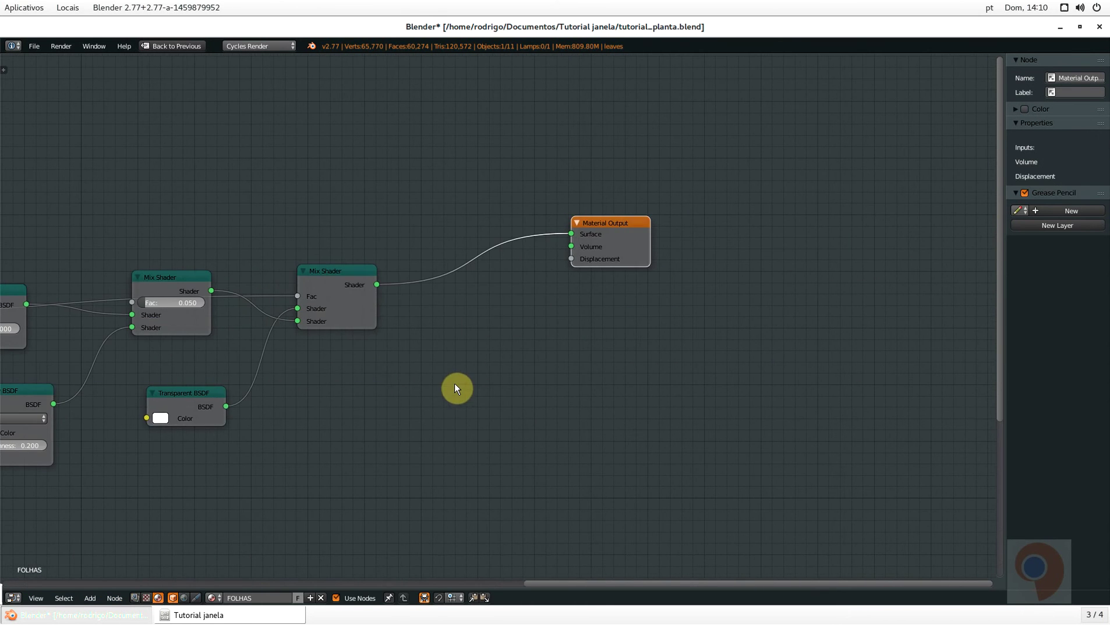
Add a Translucent BSDF node below the link between the last Mix Shader and Material Output
key("shift+a")
left_click(455, 385)
type("TRAN")
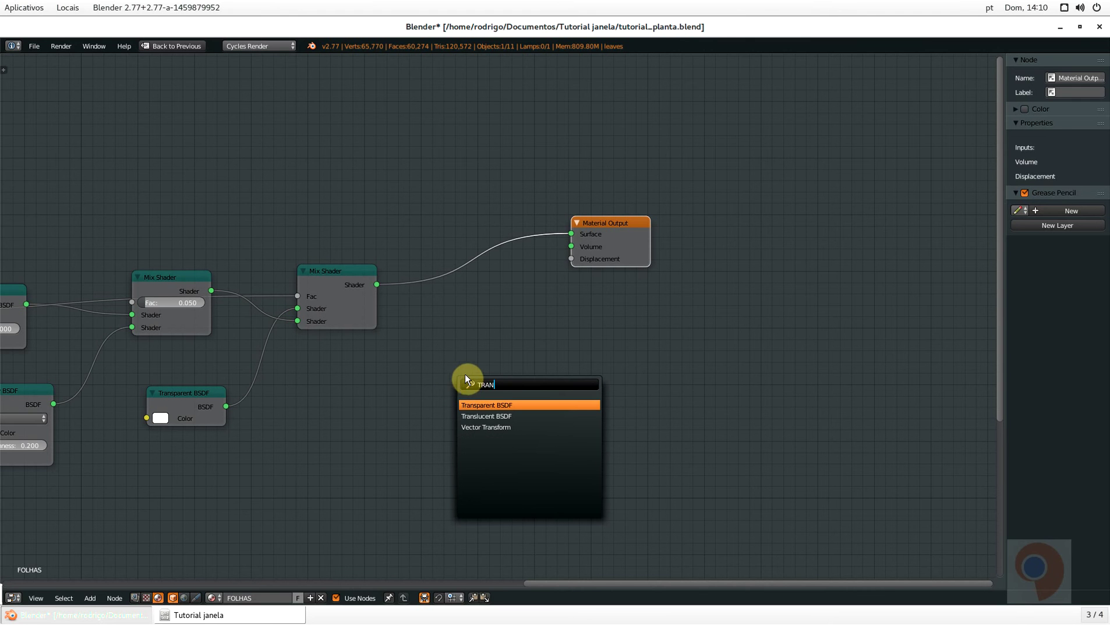
left_click(488, 415)
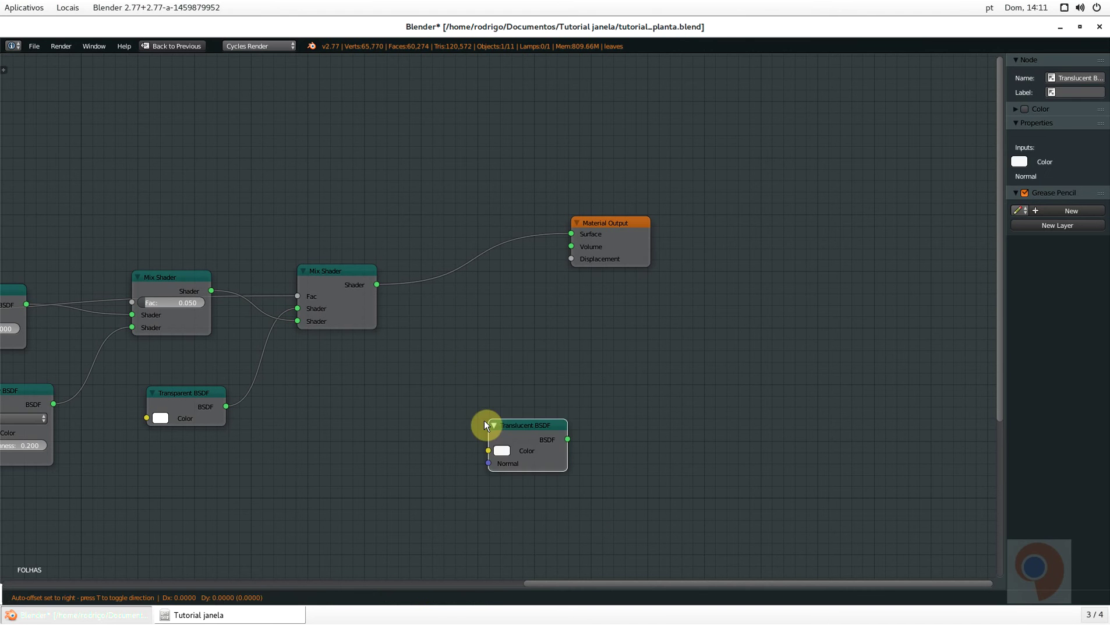
left_click(400, 391)
Insert a duplicate of the last Mix Shader before Material Output and connect the Translucent BSDF to its second Shader input
left_click(356, 284)
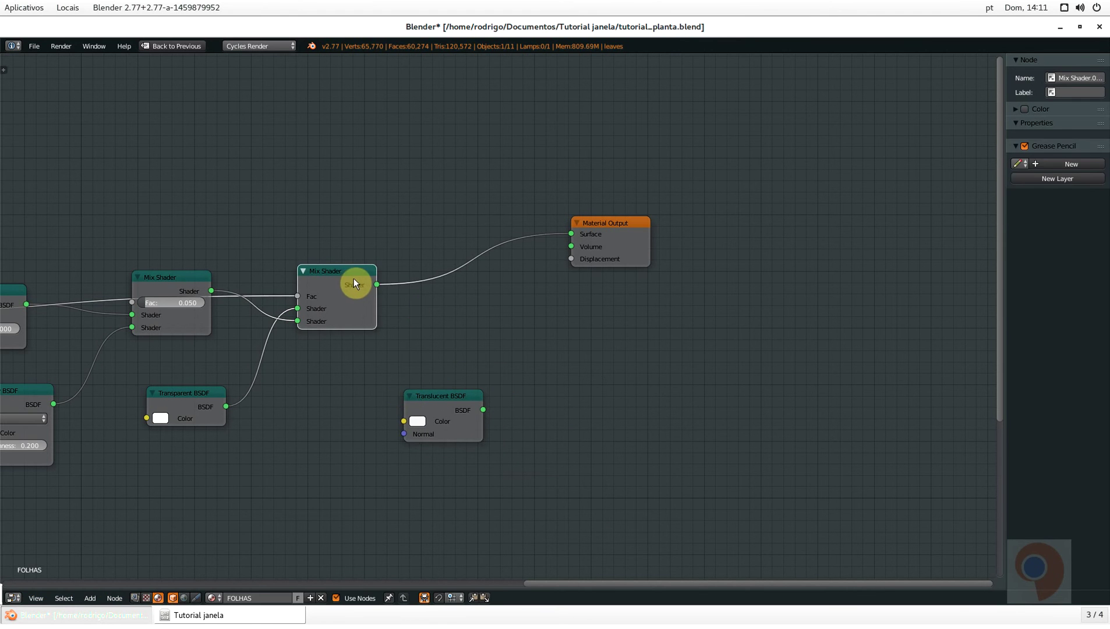
key("shift+d")
left_click(505, 243)
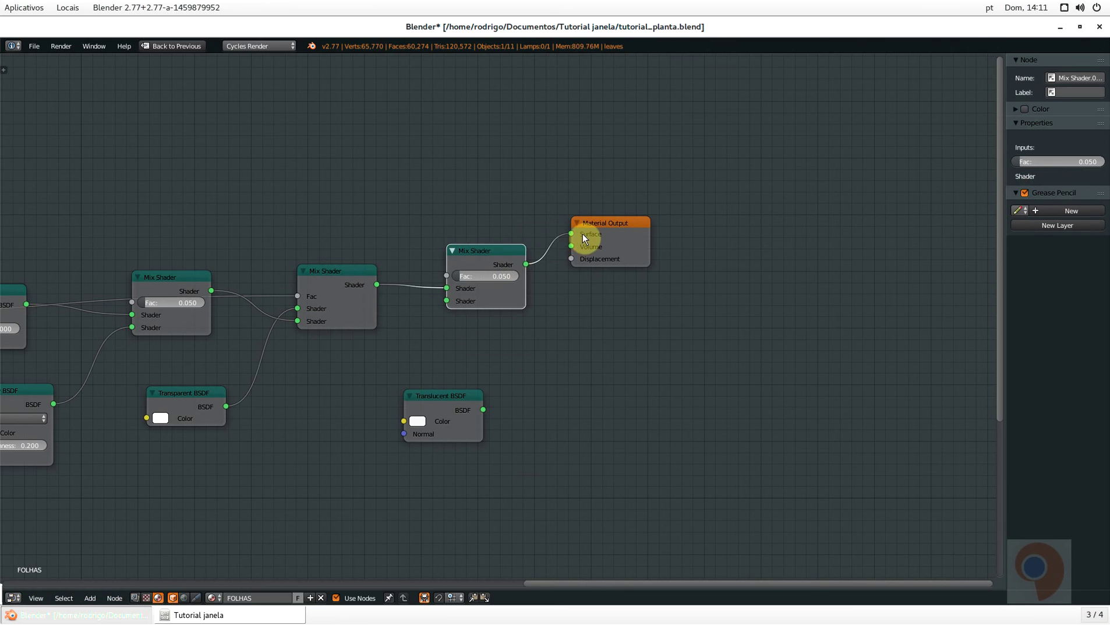
left_click_drag(583, 234, 673, 239)
left_click_drag(494, 256, 546, 264)
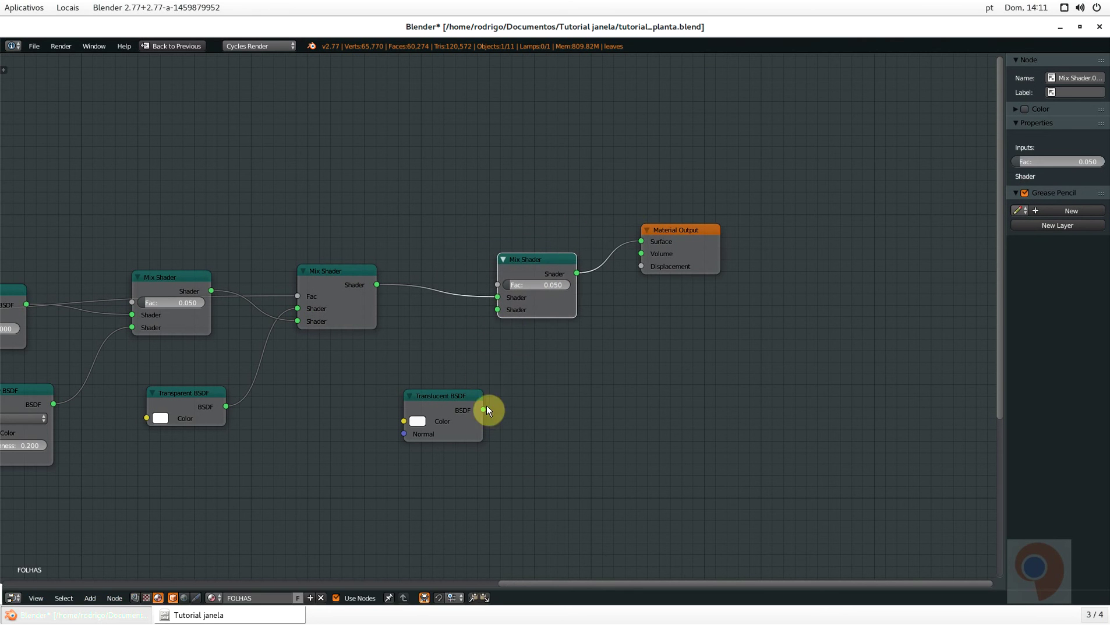
left_click_drag(484, 410, 500, 306)
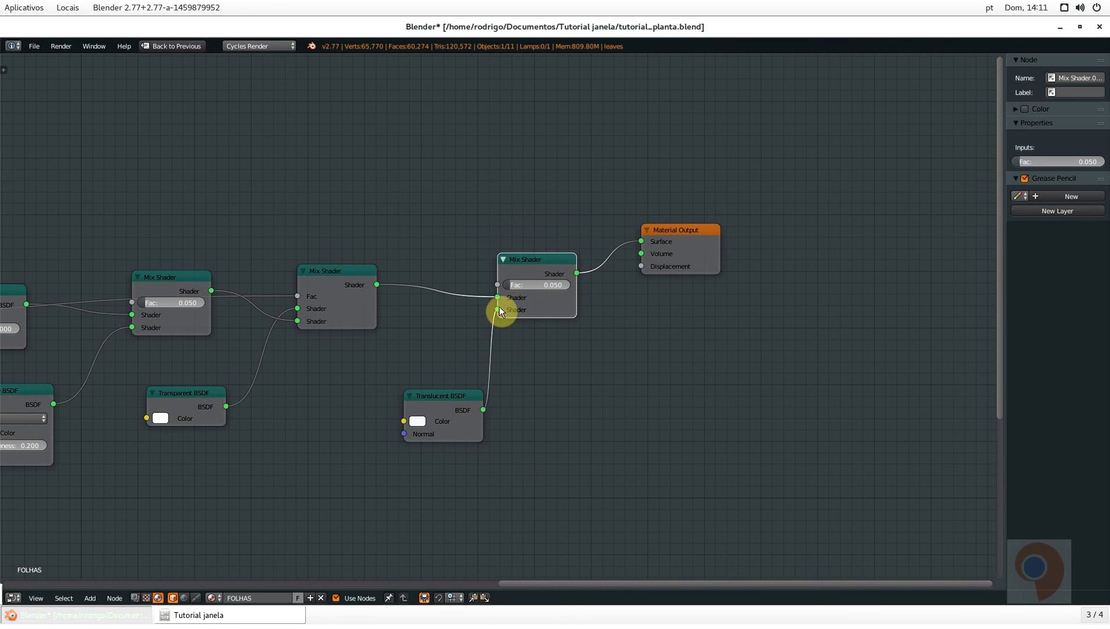
Add a Layer Weight node above the Mix Shaders and try to link its Fresnel output to the new Mix Shader's Fac
key("shift+a")
left_click(427, 200)
type("FRES")
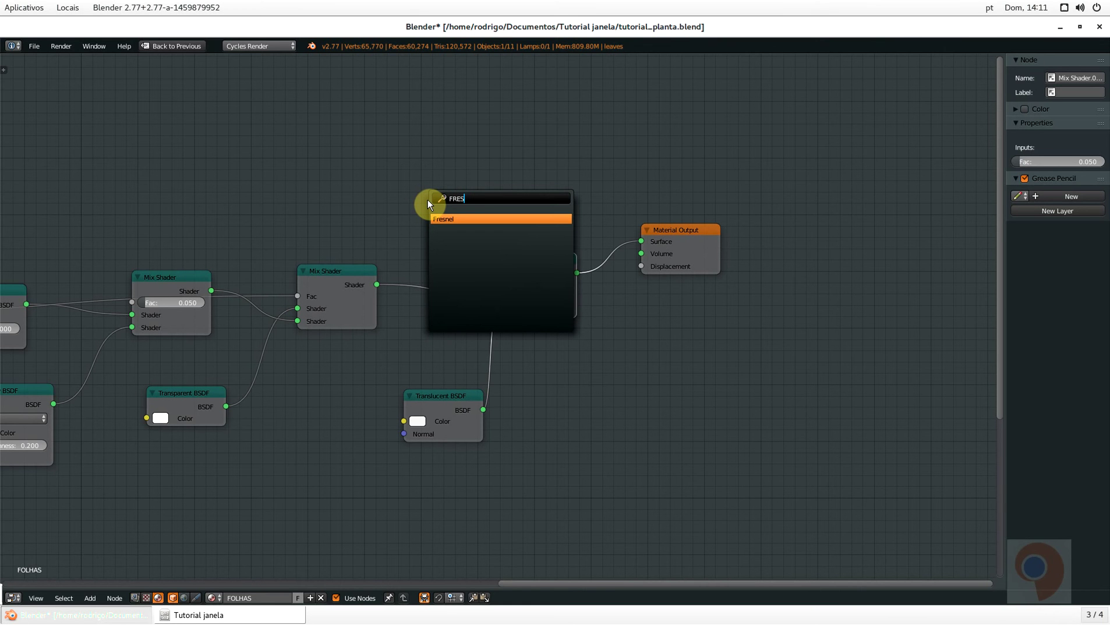
key("BackSpace")
key("BackSpace")
key("BackSpace")
key("BackSpace")
type("LAY")
key("Return")
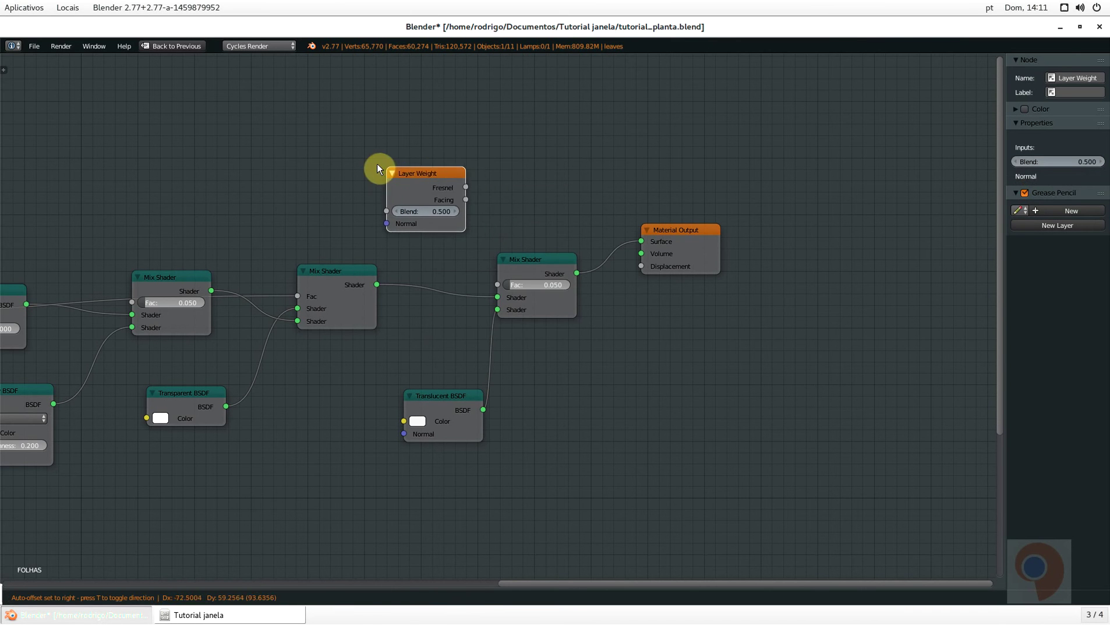
left_click(370, 169)
left_click_drag(457, 186, 497, 286)
right_click(497, 286)
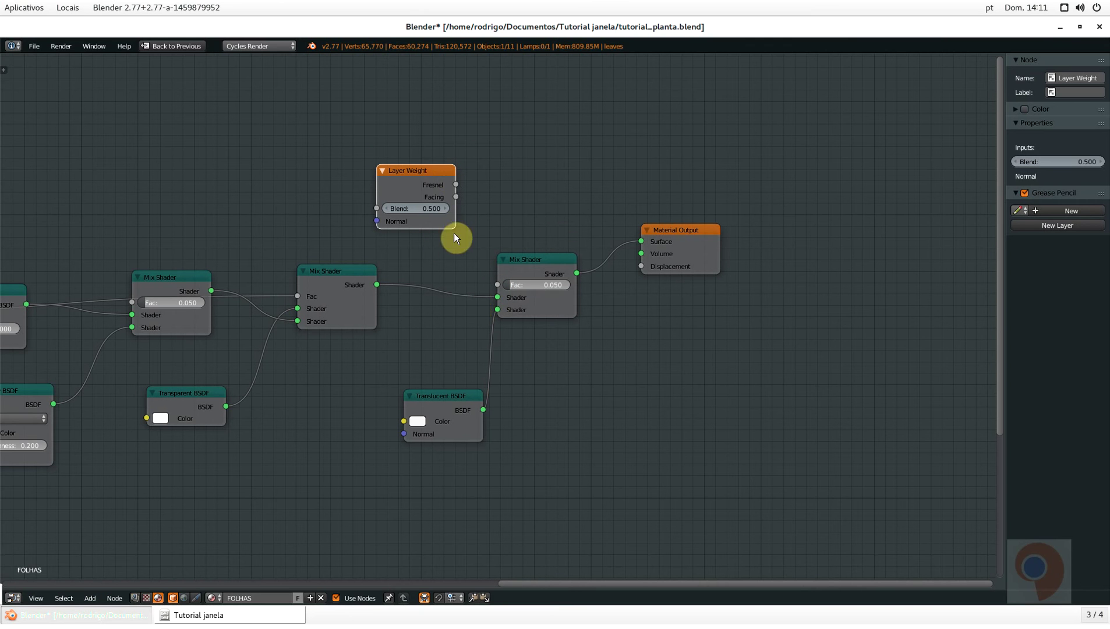
Set the Layer Weight node's Blend to 0.350, save the blend file, and restore the multi-editor layout
key("BackSpace")
key("Return")
key("ctrl+s")
key("shift+space")
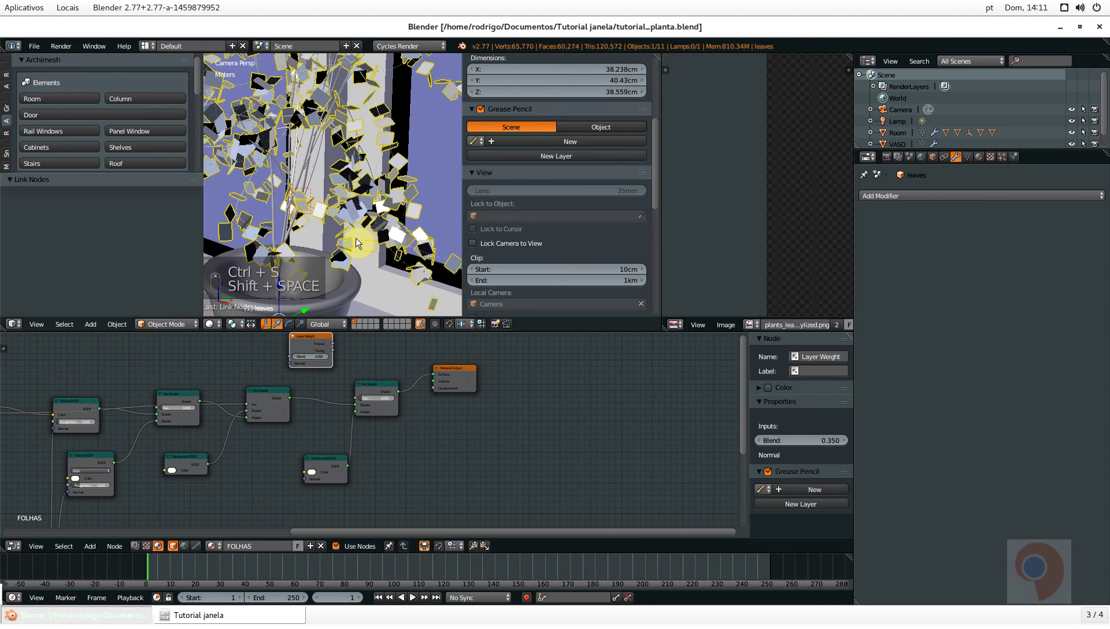
Preview the leaves near the stems in rendered shading inside the render border and examine the Layer Weight node
scroll(308, 205, "up", 5)
scroll(315, 202, "up", 2)
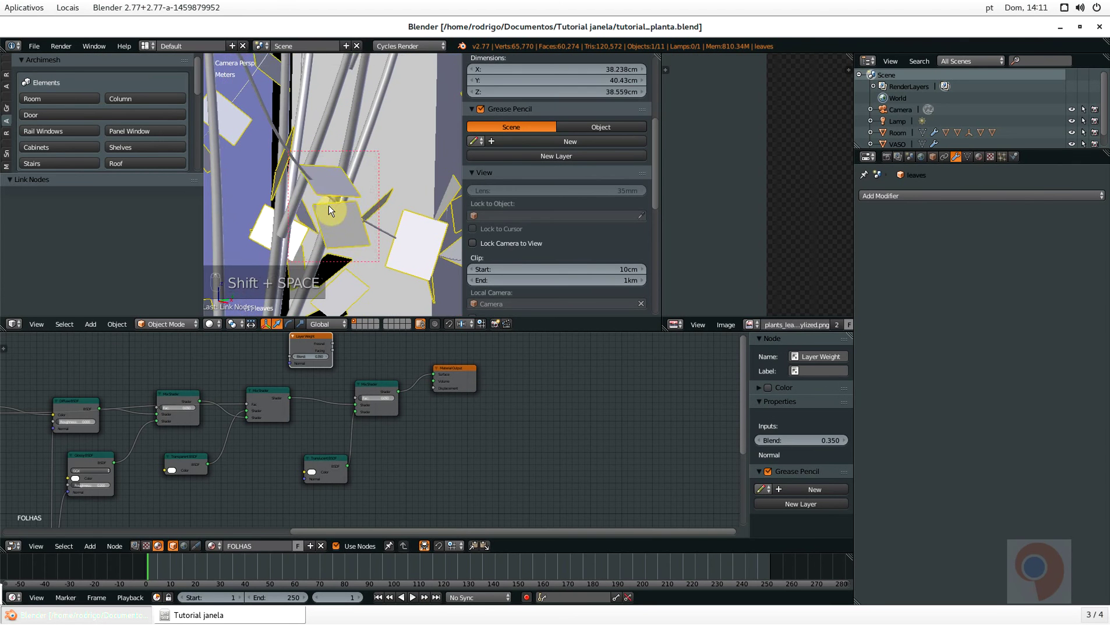
key("shift+z")
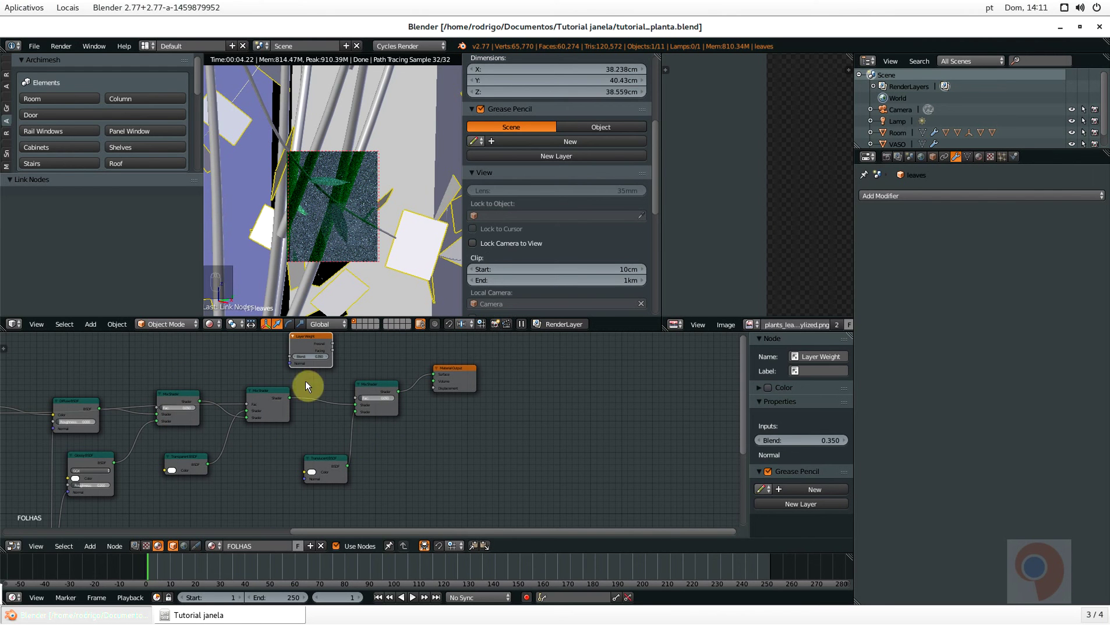
scroll(320, 370, "up", 5)
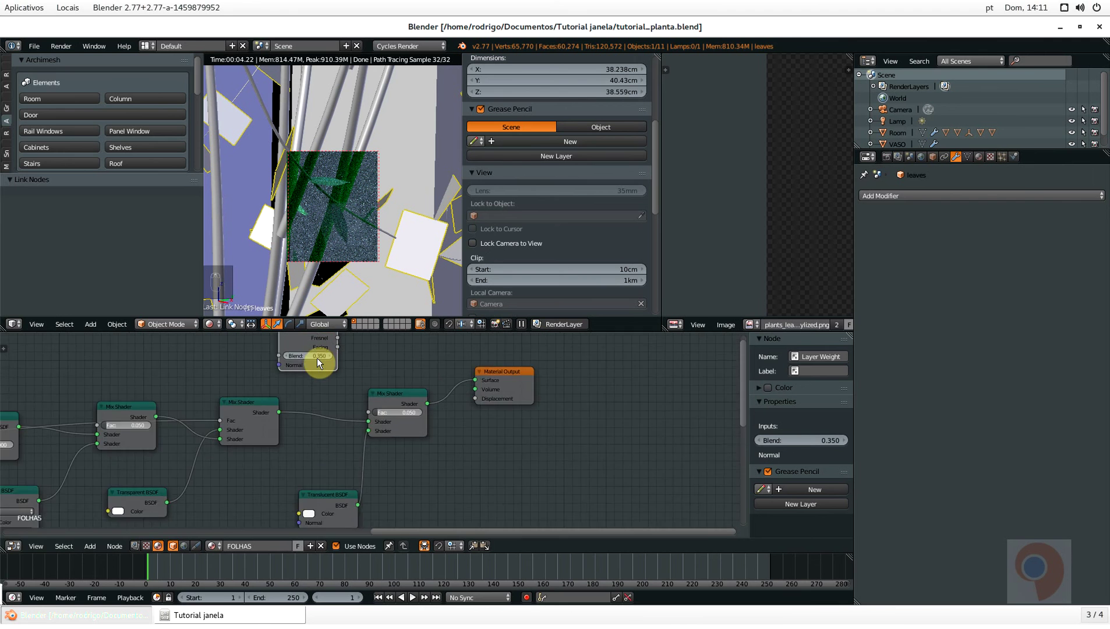
middle_click_drag(317, 358, 308, 389)
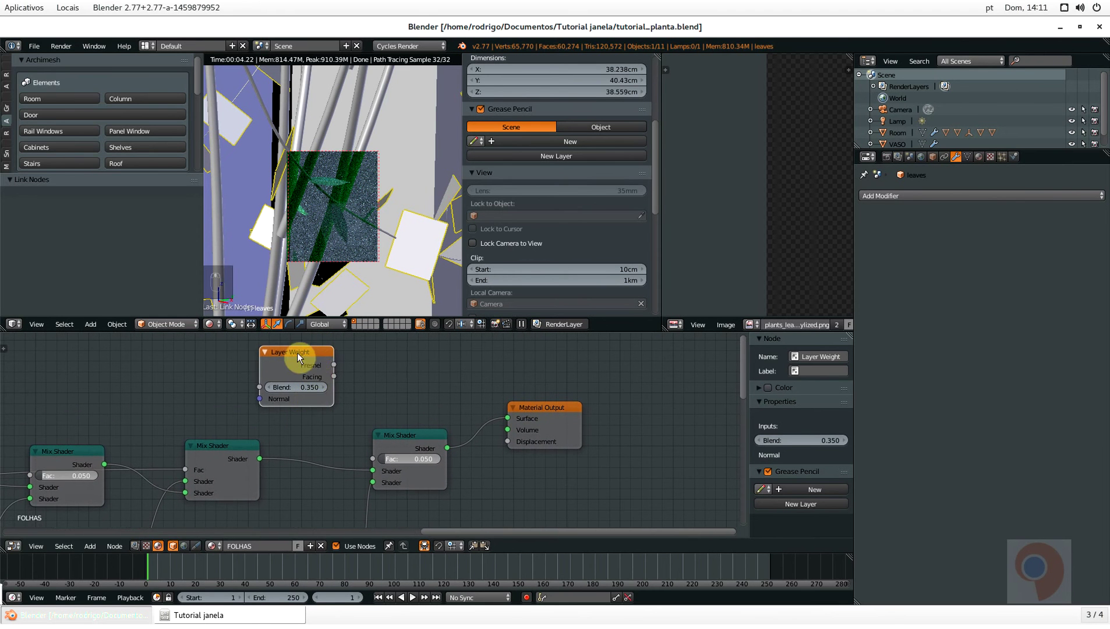
Move the Layer Weight node left, link its Fresnel output to the last Mix Shader's Fac, save the file, and leave rendered shading
left_click_drag(297, 352, 379, 456)
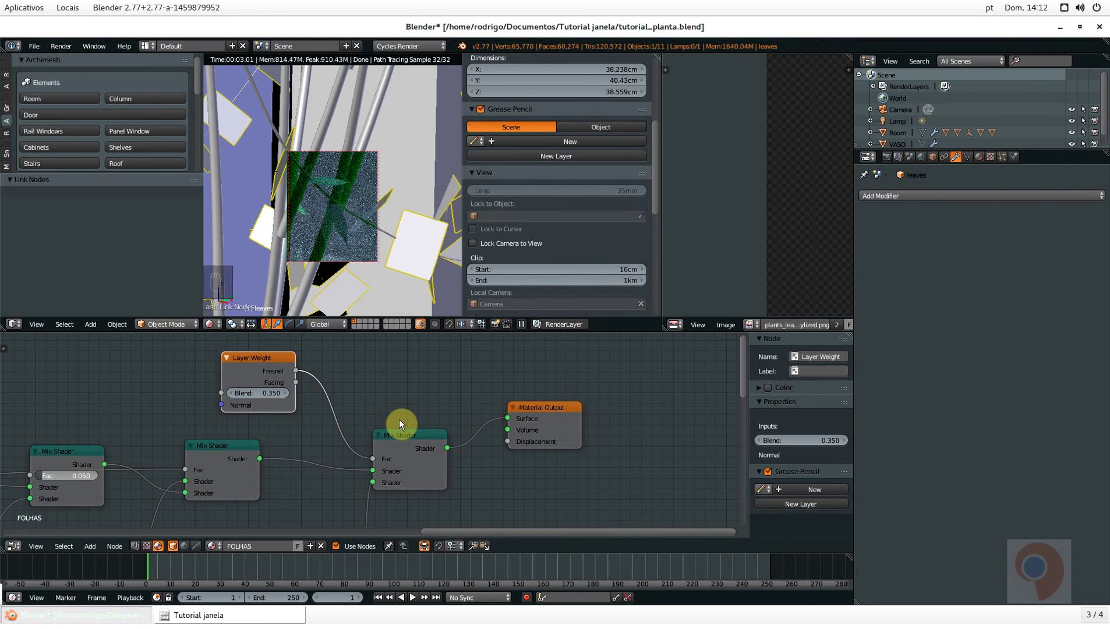
key("ctrl+s")
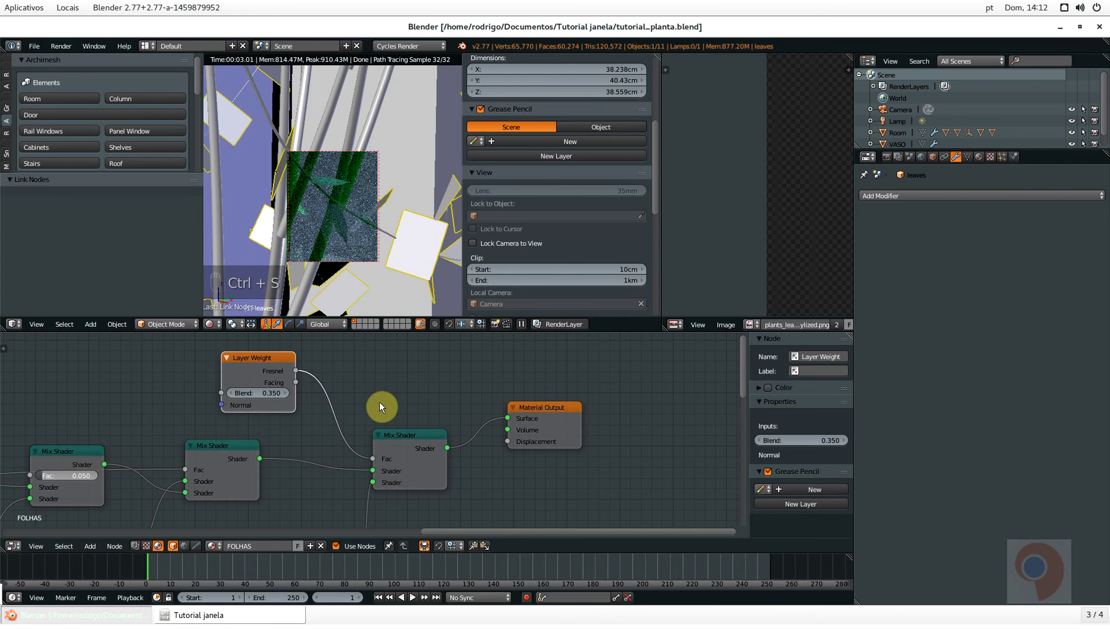
key("shift+z")
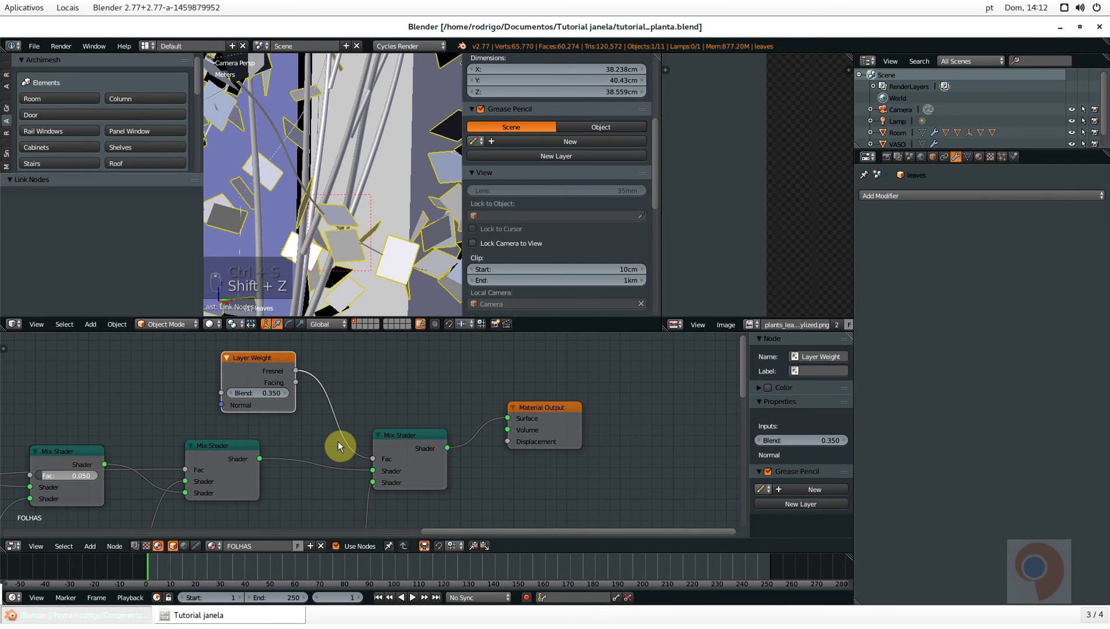
Select the VASO object below the plant and frame it closely in the camera view
scroll(339, 446, "down", 2)
scroll(326, 239, "down", 6)
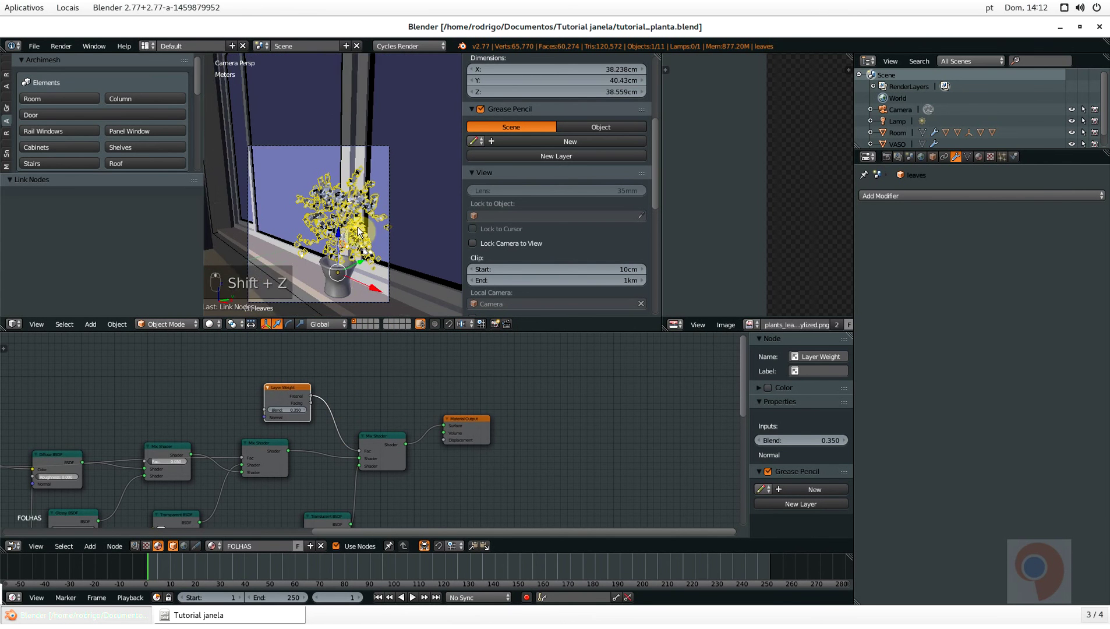
scroll(348, 292, "up", 5)
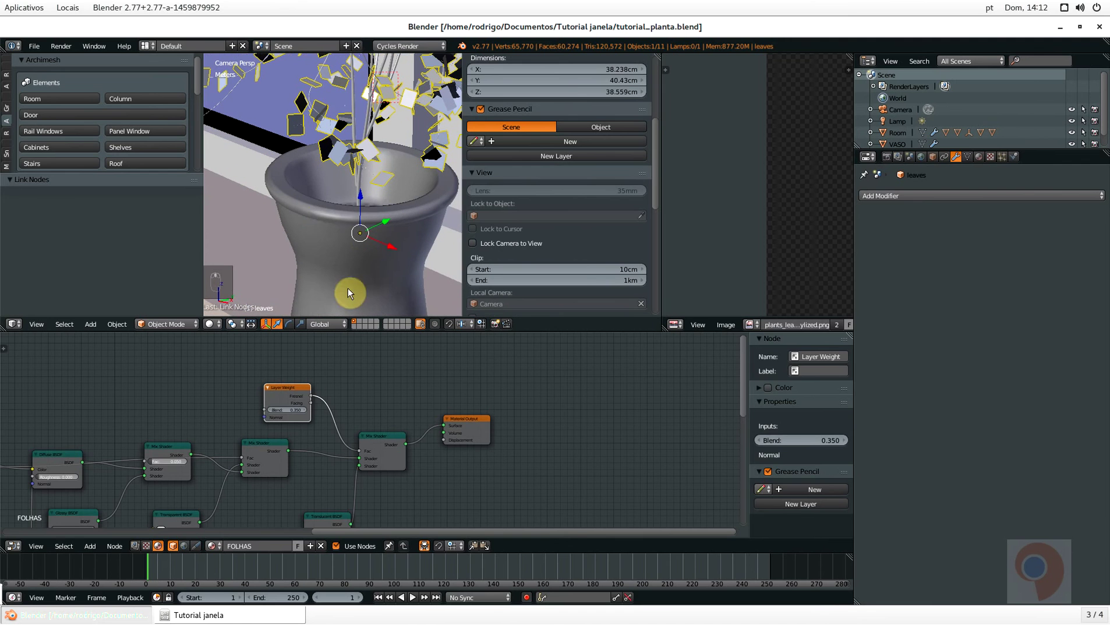
right_click(317, 216)
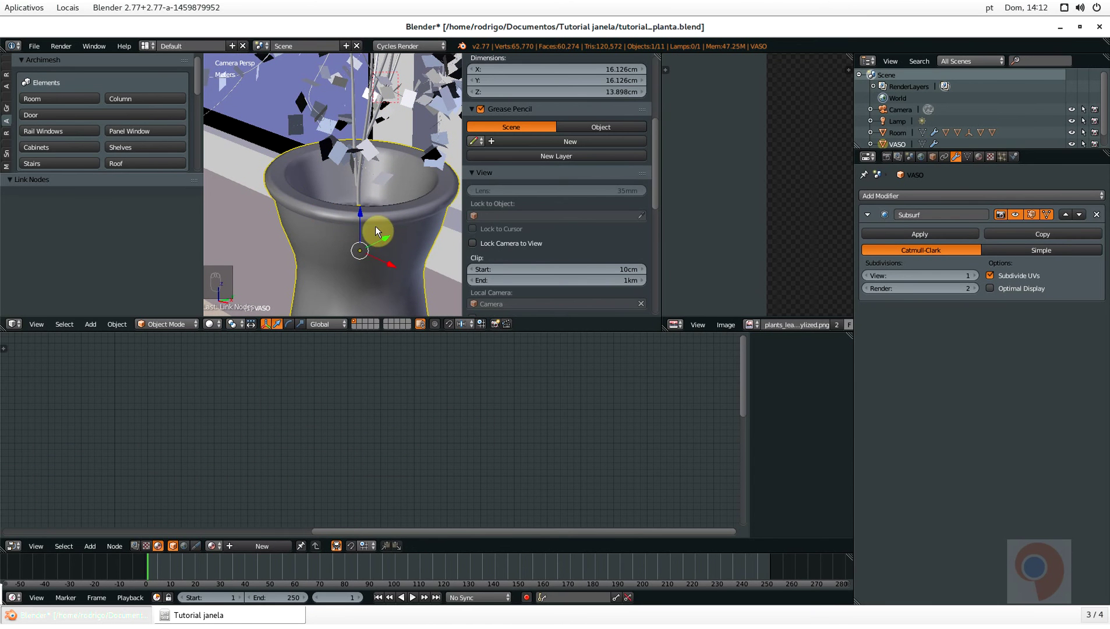
scroll(348, 213, "down", 4)
scroll(355, 224, "up", 2)
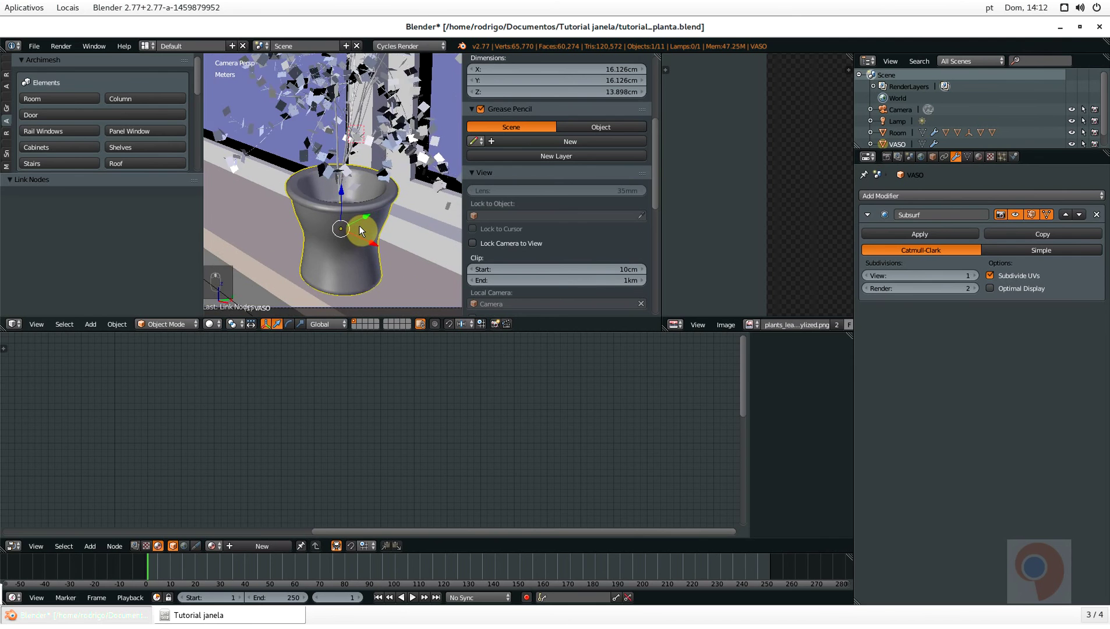
scroll(357, 230, "down", 2)
middle_click_drag(354, 225, 371, 240, "shift")
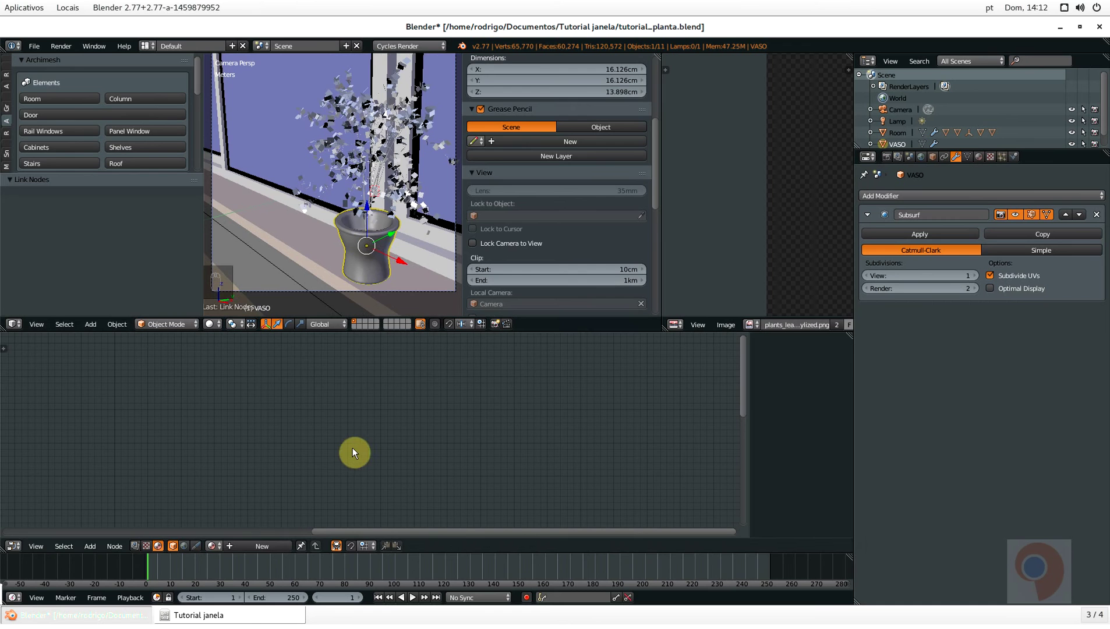
scroll(371, 250, "up", 5)
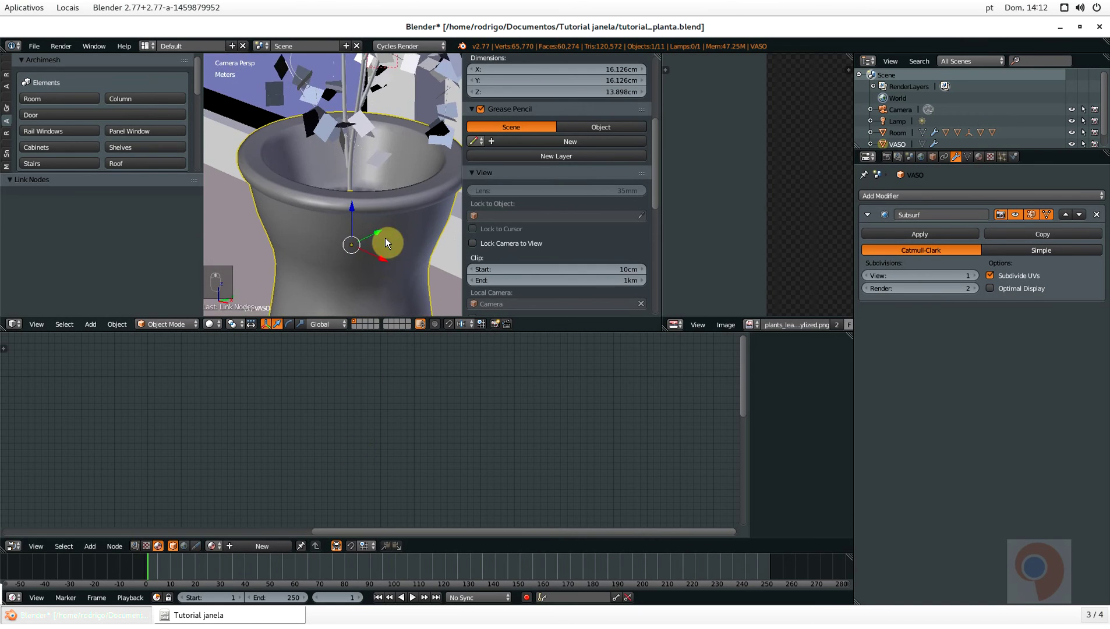
middle_click_drag(385, 244, 367, 210, "shift")
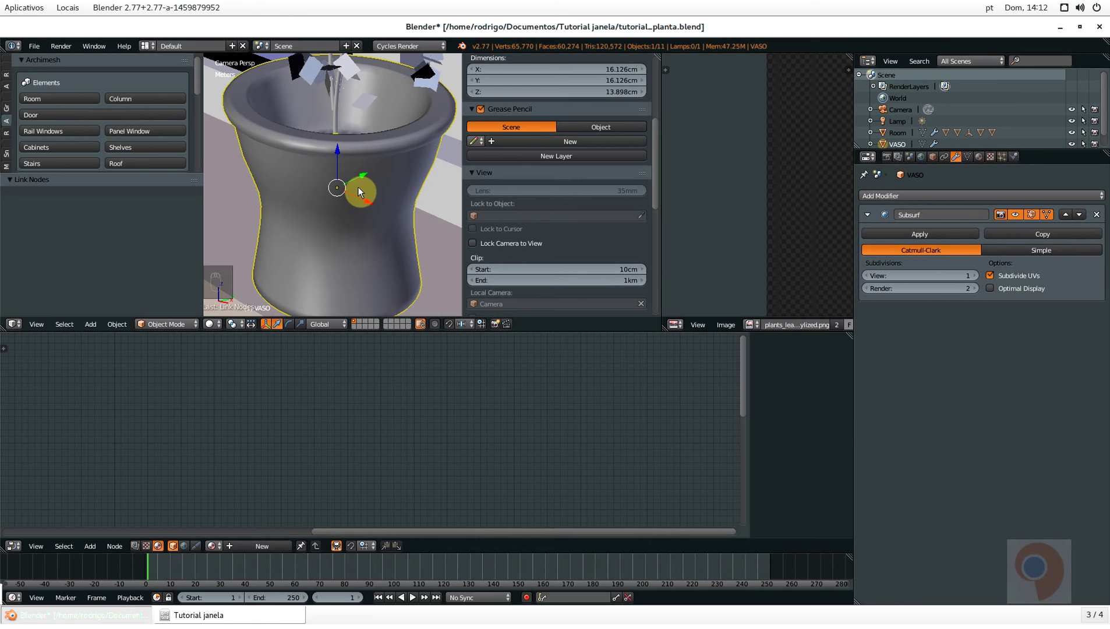
Switch to Chromium, dismiss the page-restore prompt, and open the bookmarked Material Index of Refraction page
key("super")
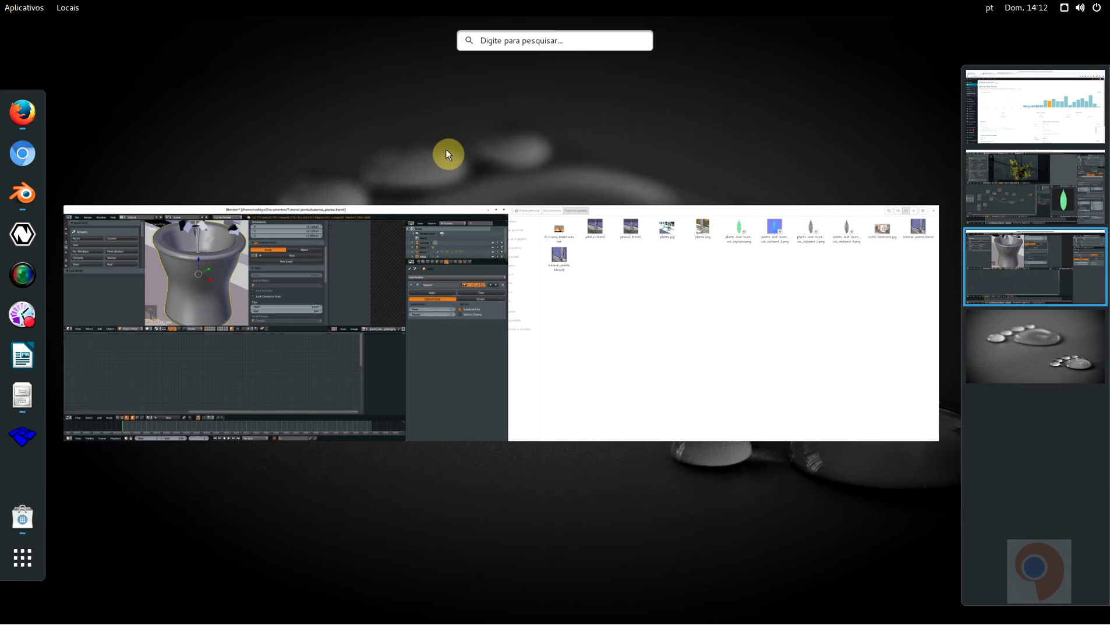
left_click(39, 148)
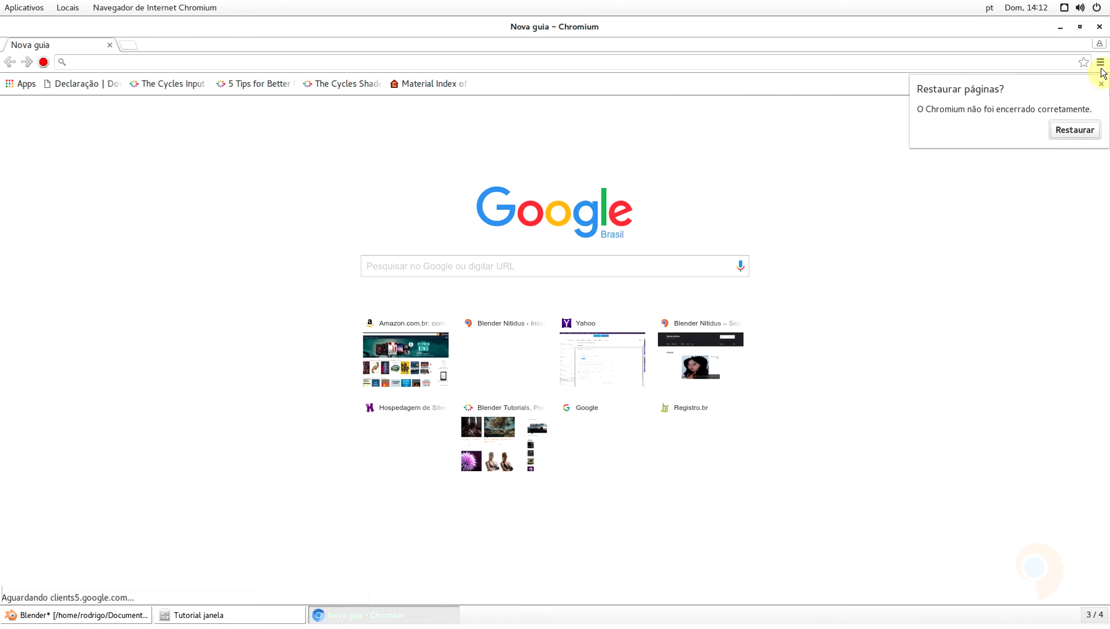
left_click(1101, 85)
left_click(1100, 62)
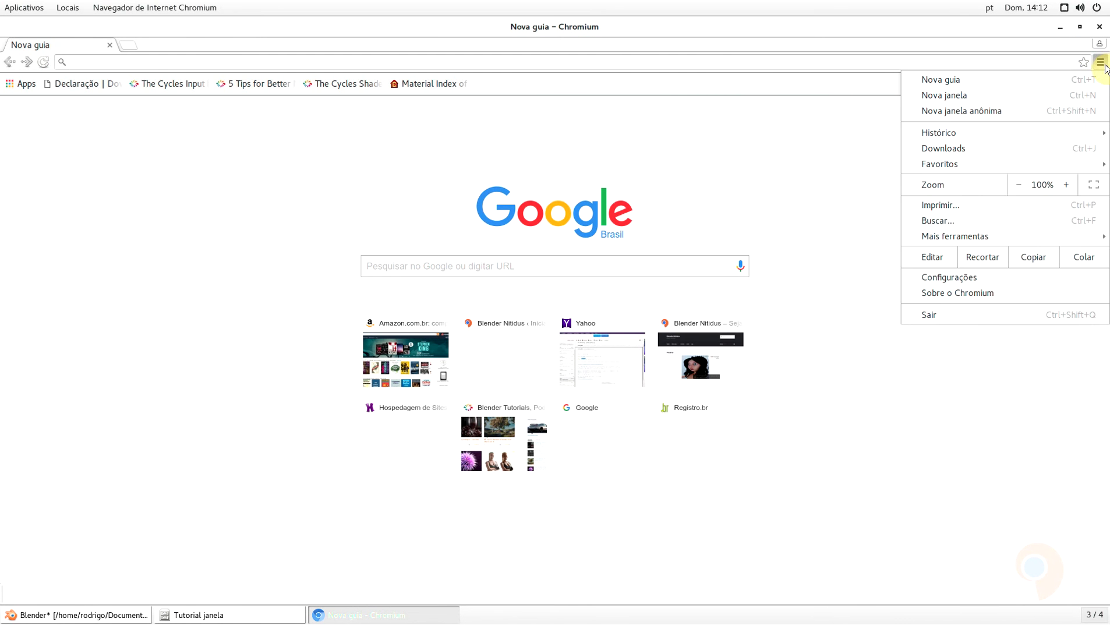
mouse_move(965, 166)
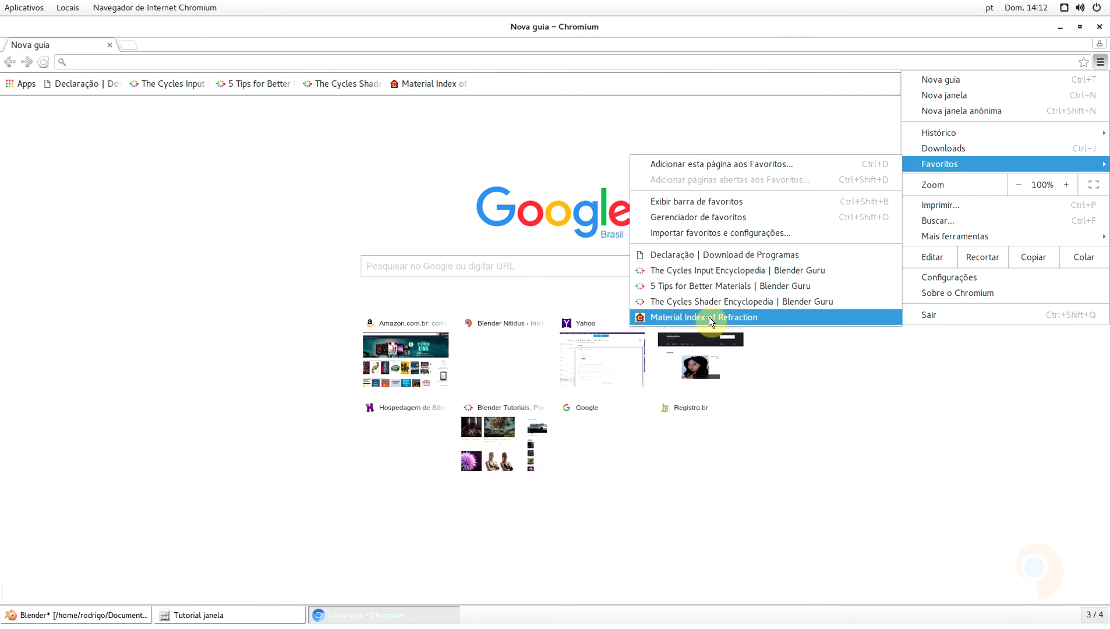
left_click(752, 317)
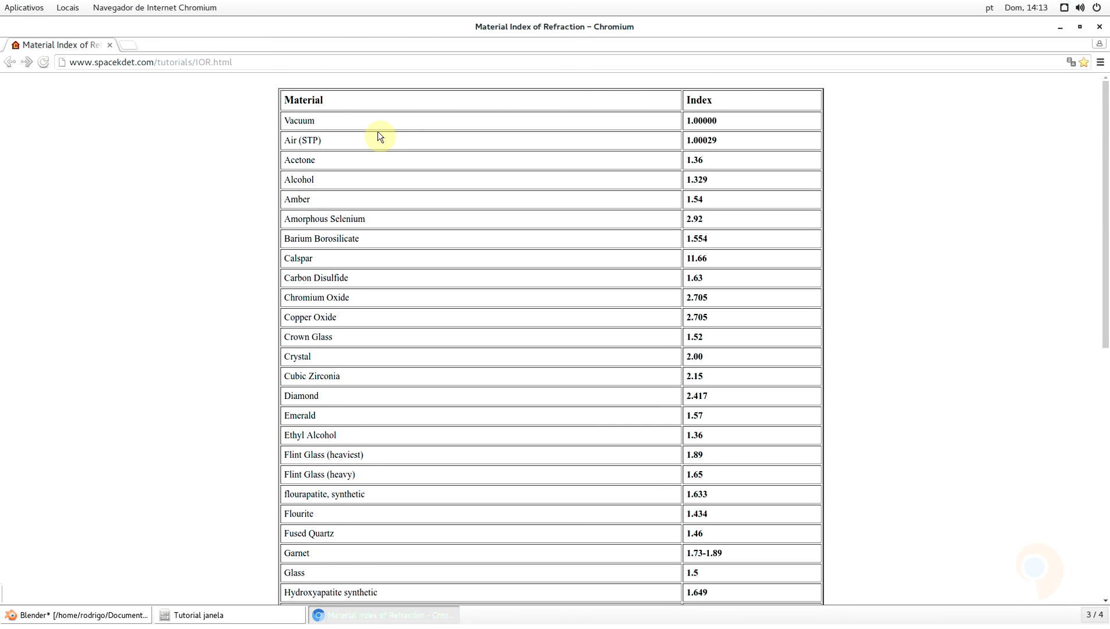
Look up the refraction index for Porcelain in the material table
scroll(367, 181, "down", 5)
scroll(430, 509, "up", 1)
scroll(430, 508, "up", 2)
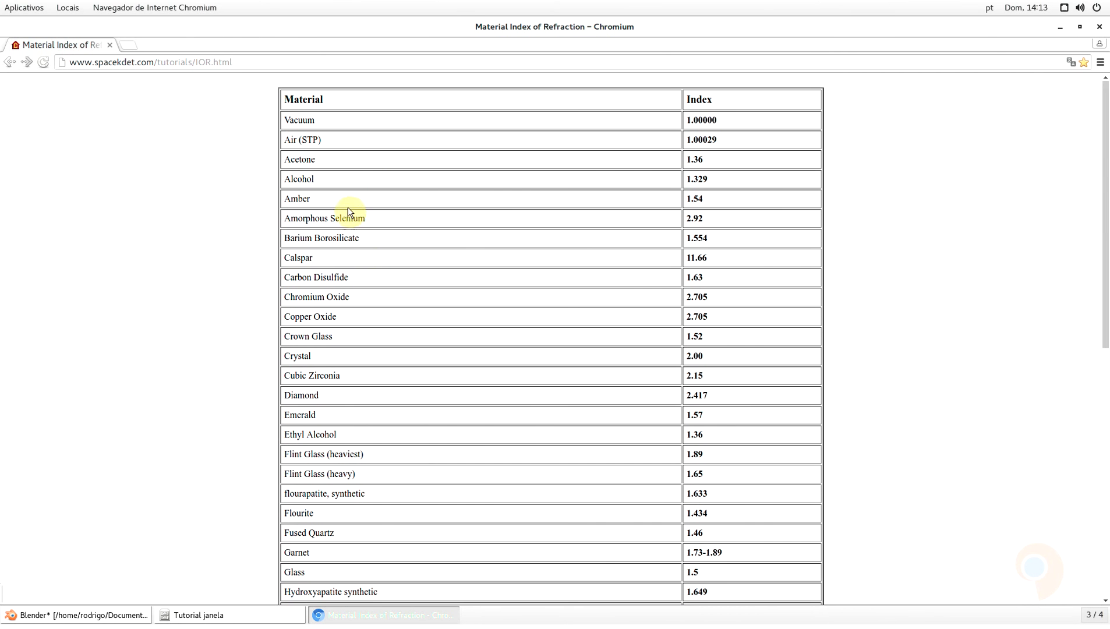
scroll(330, 181, "down", 5)
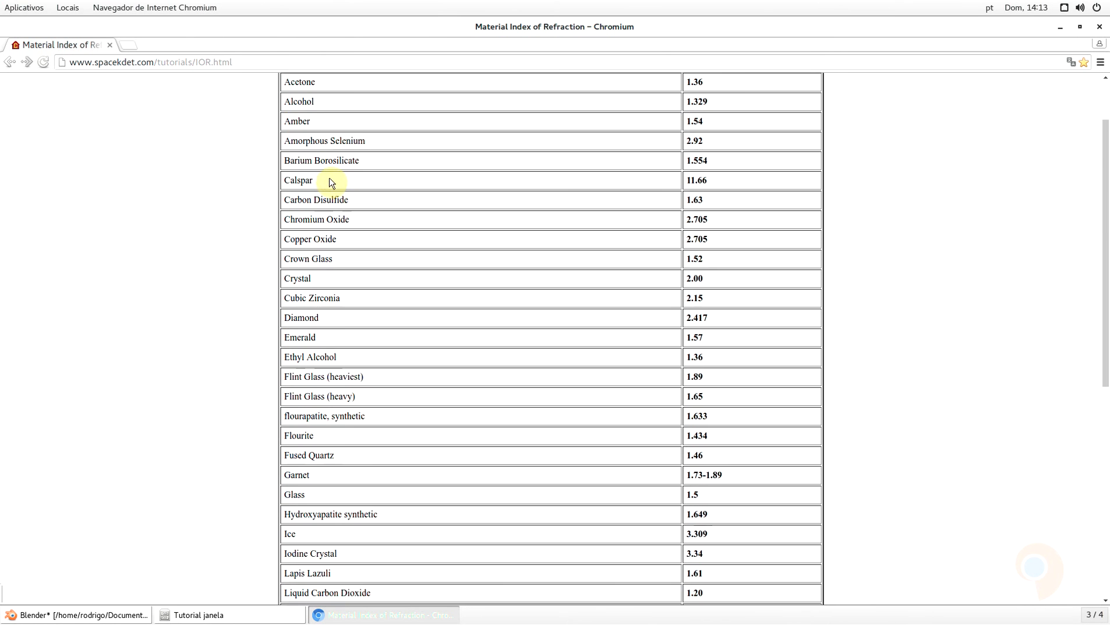
scroll(324, 345, "down", 11)
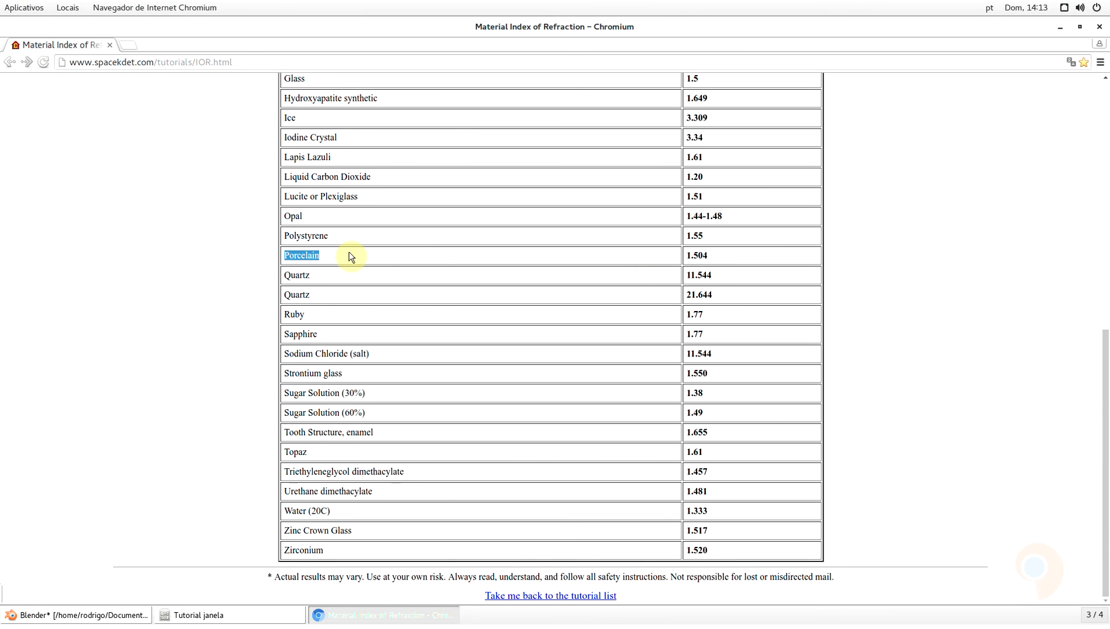
double_click(697, 256)
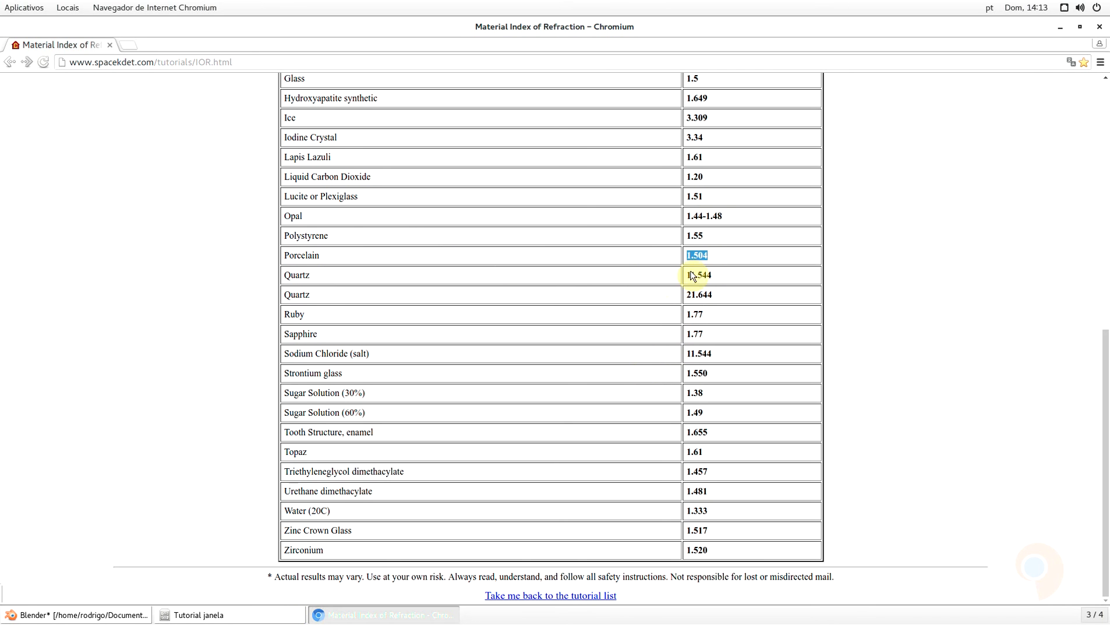
double_click(324, 255)
double_click(702, 256)
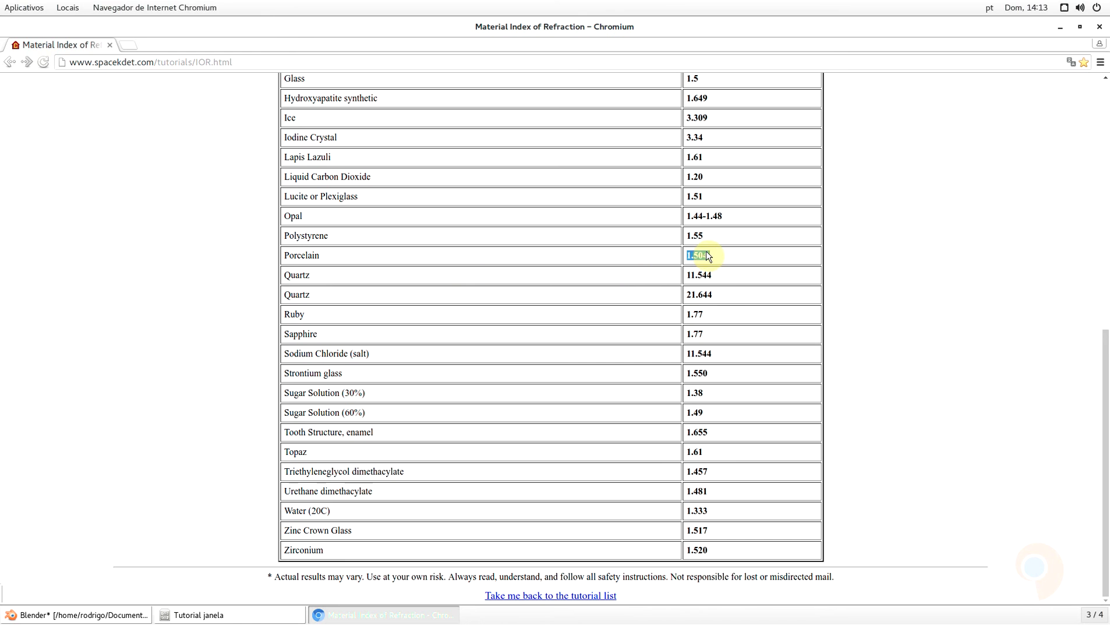
left_click(589, 264)
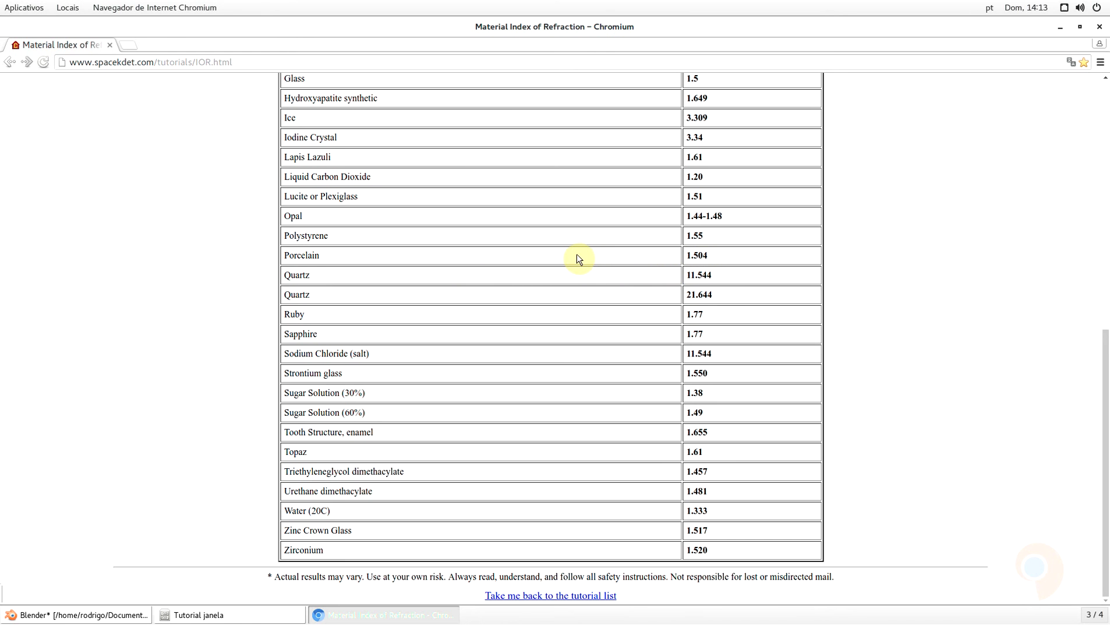
double_click(306, 258)
Switch back to Blender, add a new material named PORCELANA to the VASO object, and save the blend file
left_click(94, 615)
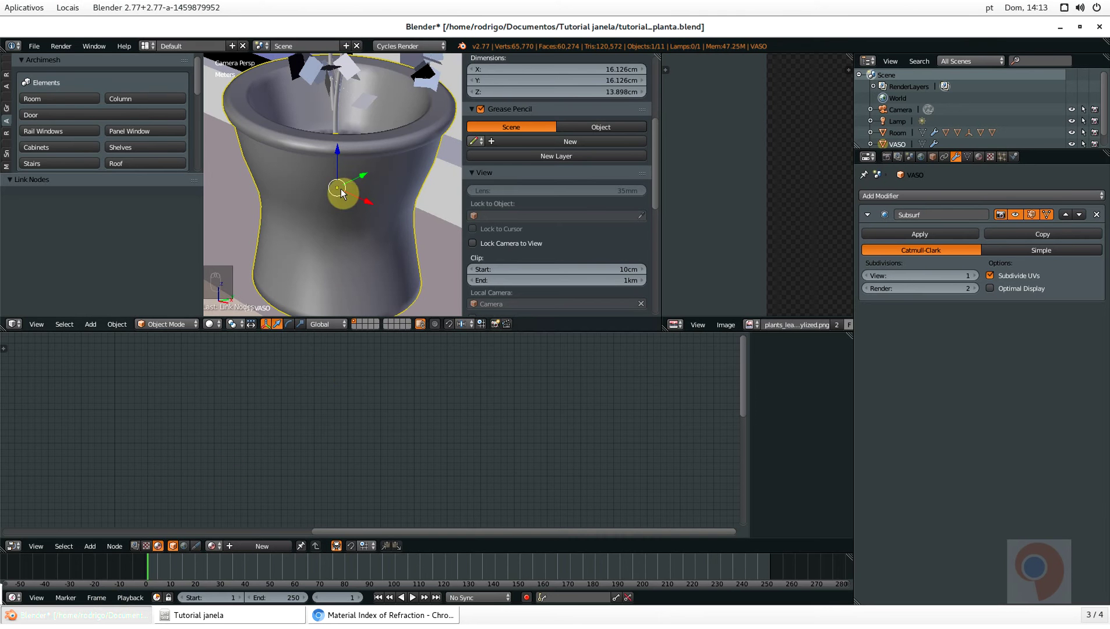
left_click(982, 158)
left_click(1099, 196)
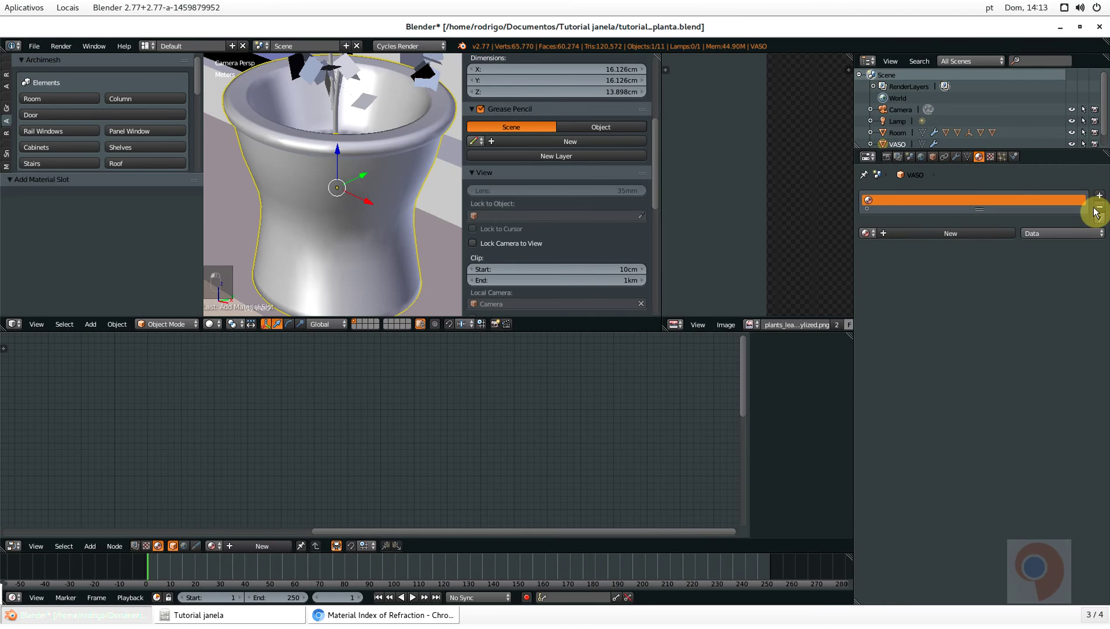
left_click(952, 233)
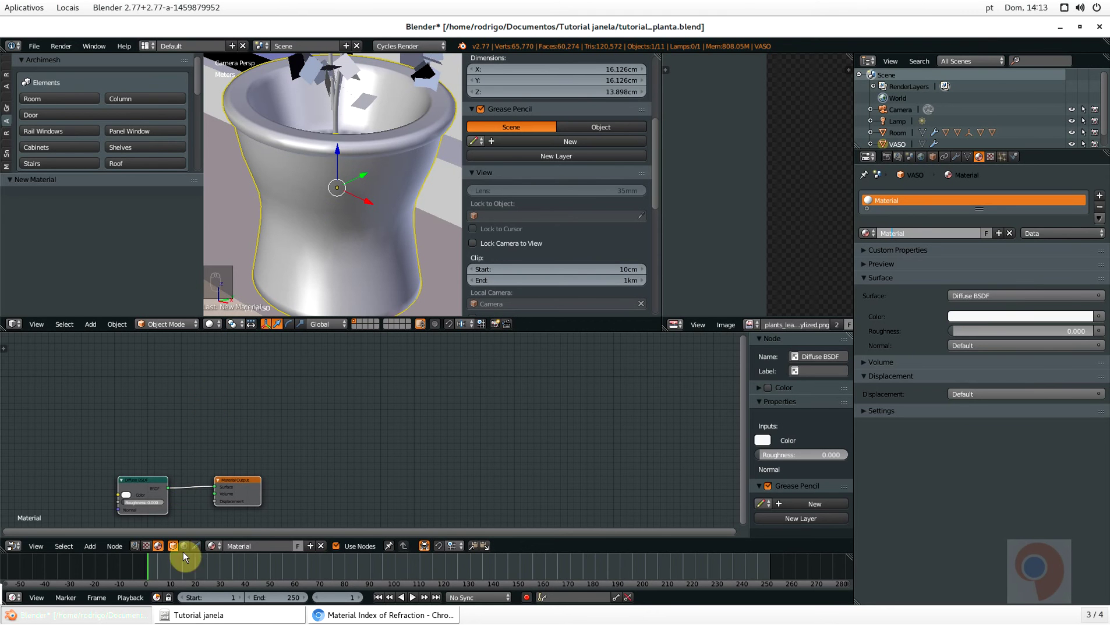
left_click(206, 617)
left_click(135, 616)
type("ANA")
key("Return")
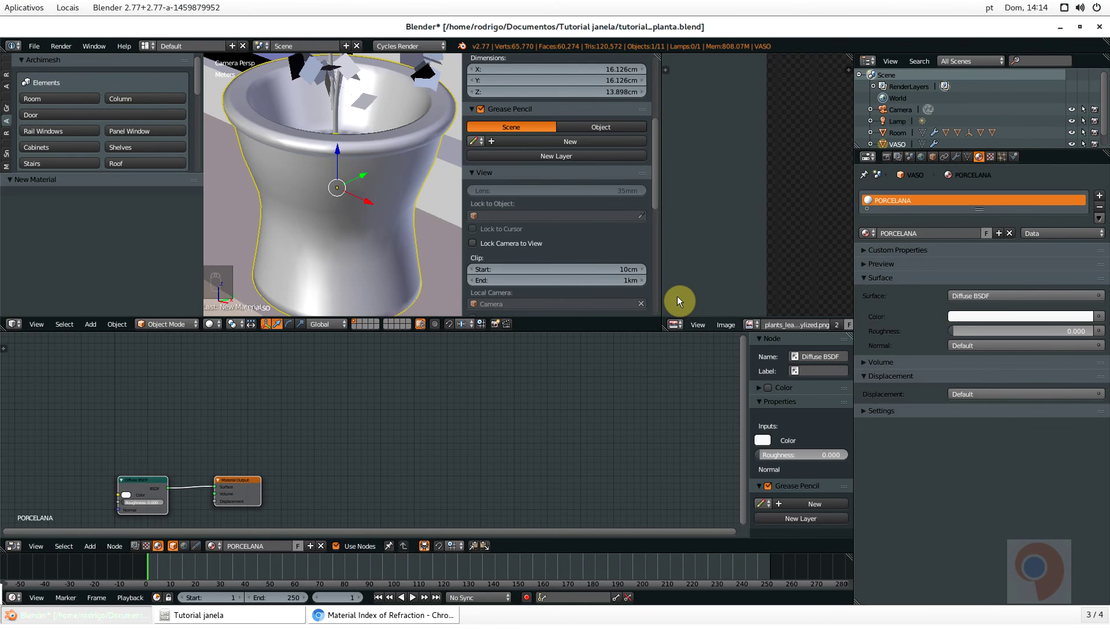
key("ctrl+s")
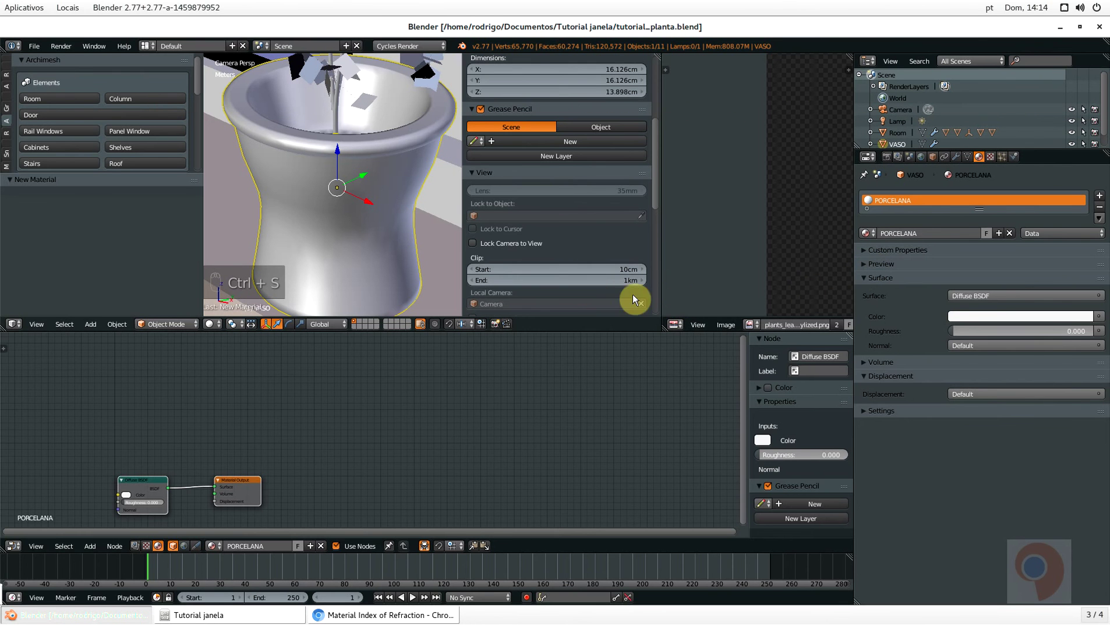
Set a render border tightly around the vase and preview it in rendered shading
scroll(292, 571, "down", 1)
scroll(272, 518, "down", 2)
middle_click_drag(329, 442, 418, 360)
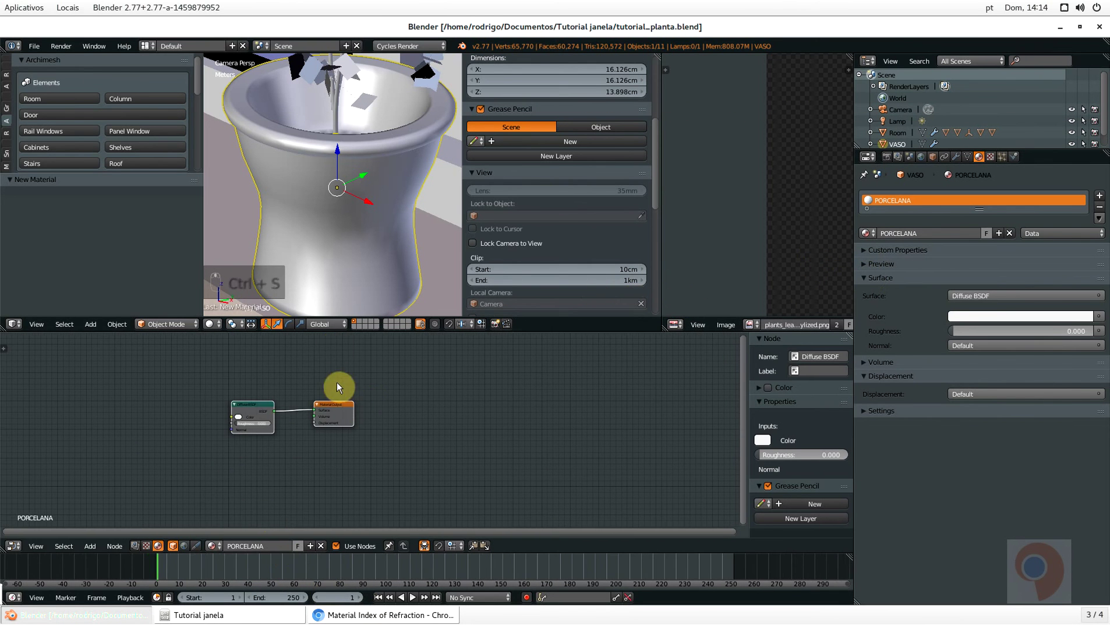
scroll(287, 163, "down", 3)
scroll(285, 164, "up", 3)
scroll(282, 164, "down", 2)
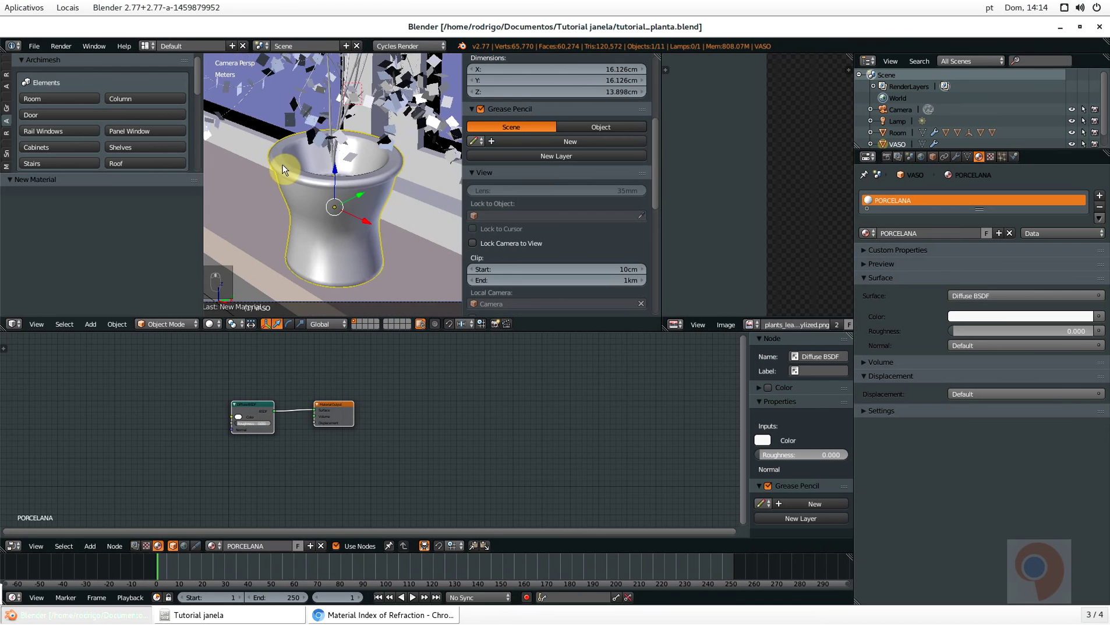
key("shift+b")
left_click_drag(258, 125, 410, 289)
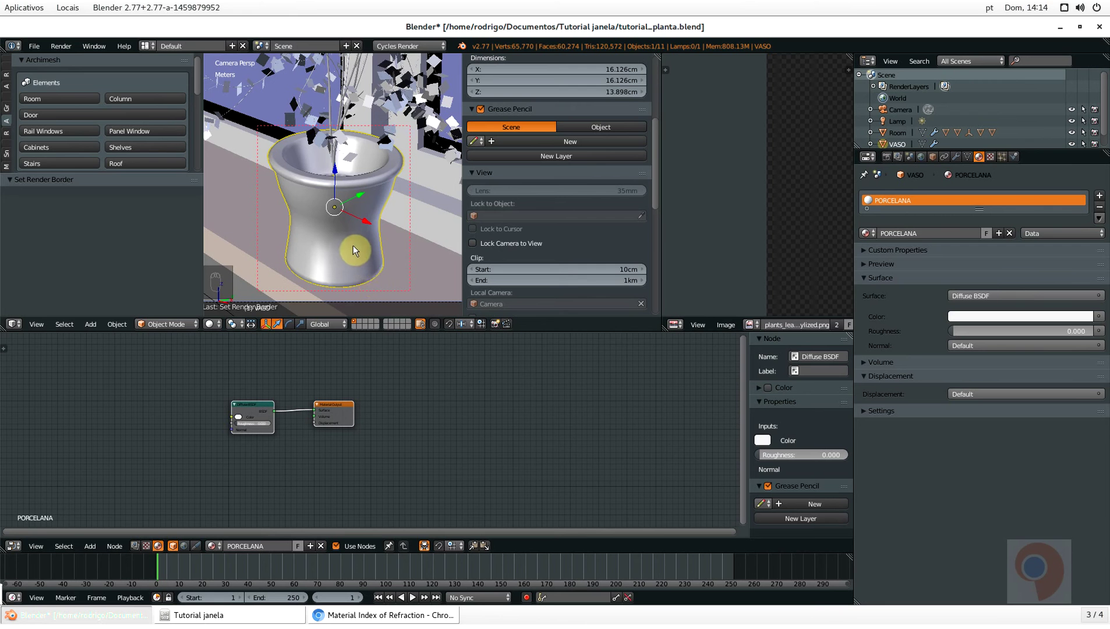
key("shift+z")
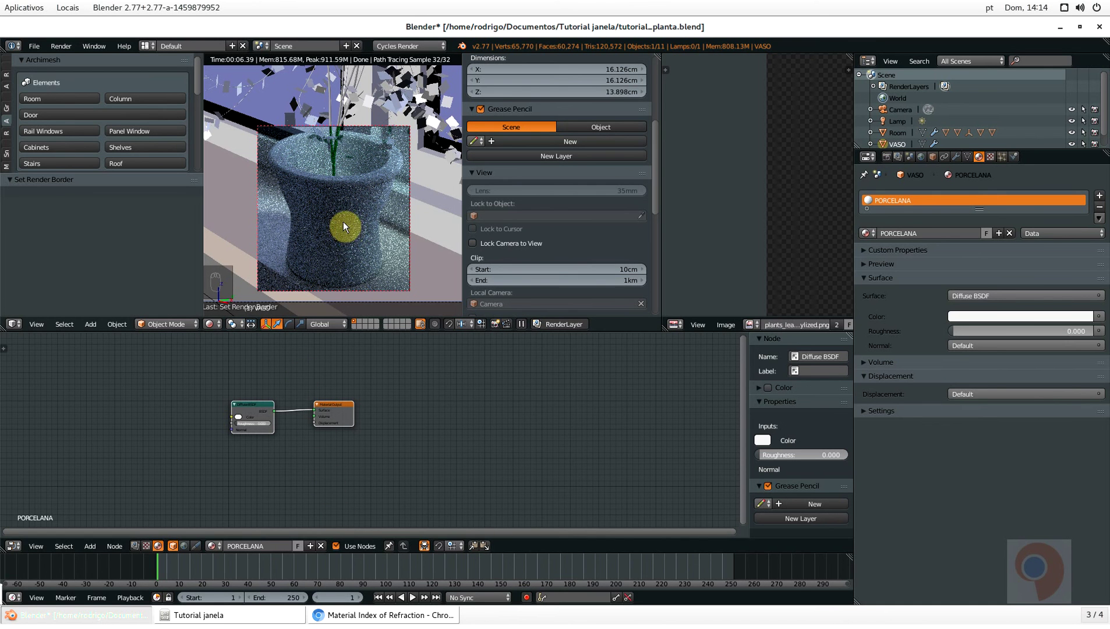
Set the World background's Environment Texture strength to 2
left_click(920, 157)
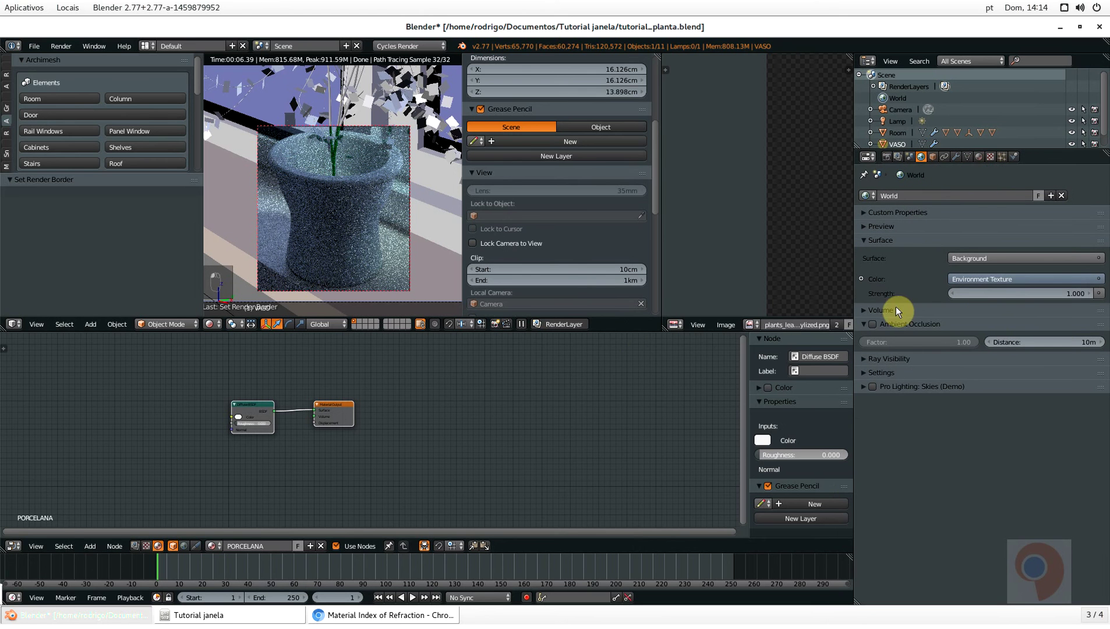
left_click(996, 293)
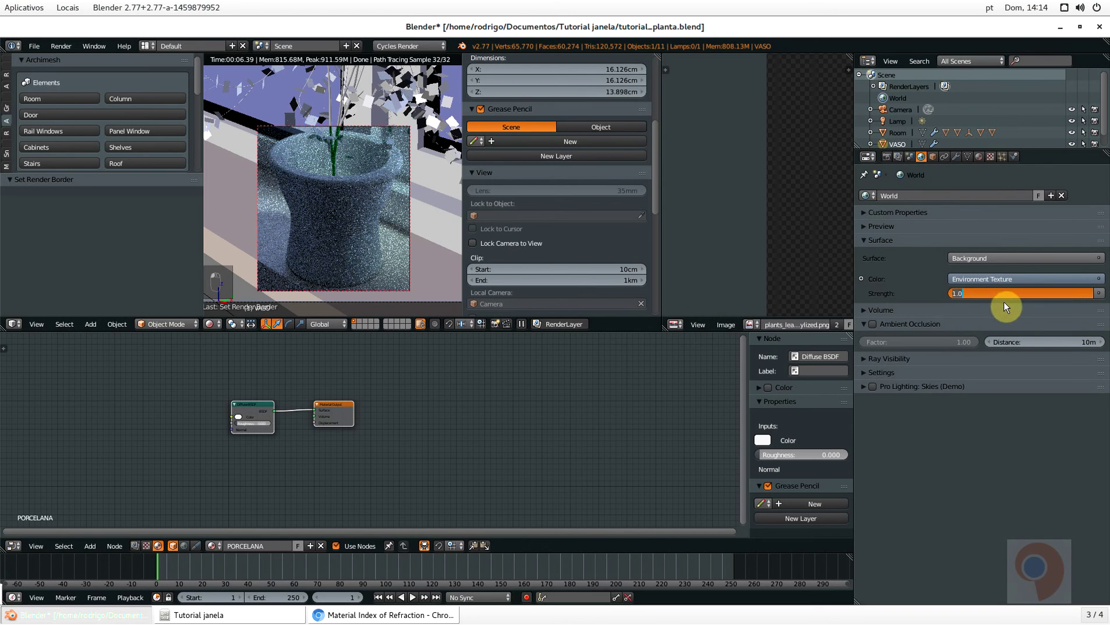
type("2")
key("Return")
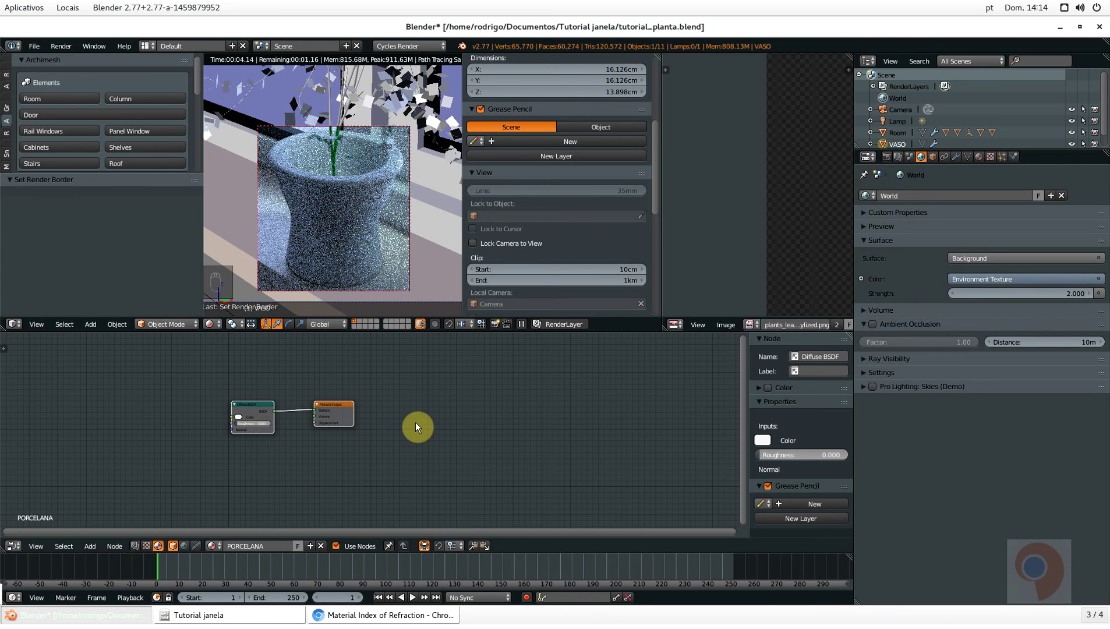
Return to the PORCELANA material's settings and spread its Diffuse BSDF and Material Output nodes apart to make room between them
left_click(978, 156)
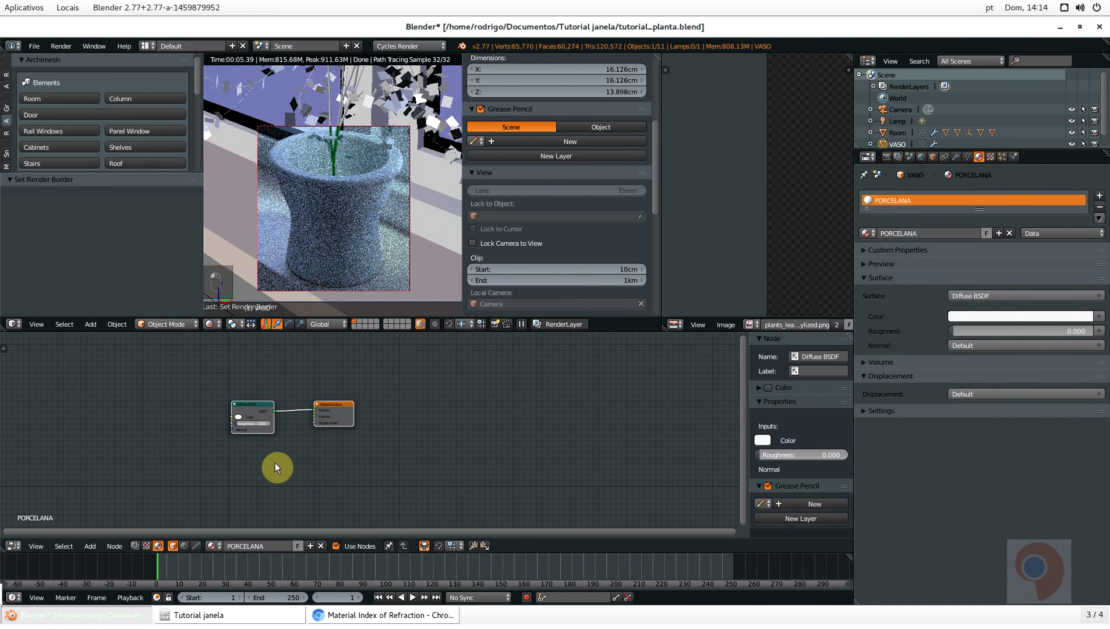
scroll(271, 417, "up", 3)
left_click_drag(208, 384, 167, 383)
left_click_drag(404, 391, 483, 391)
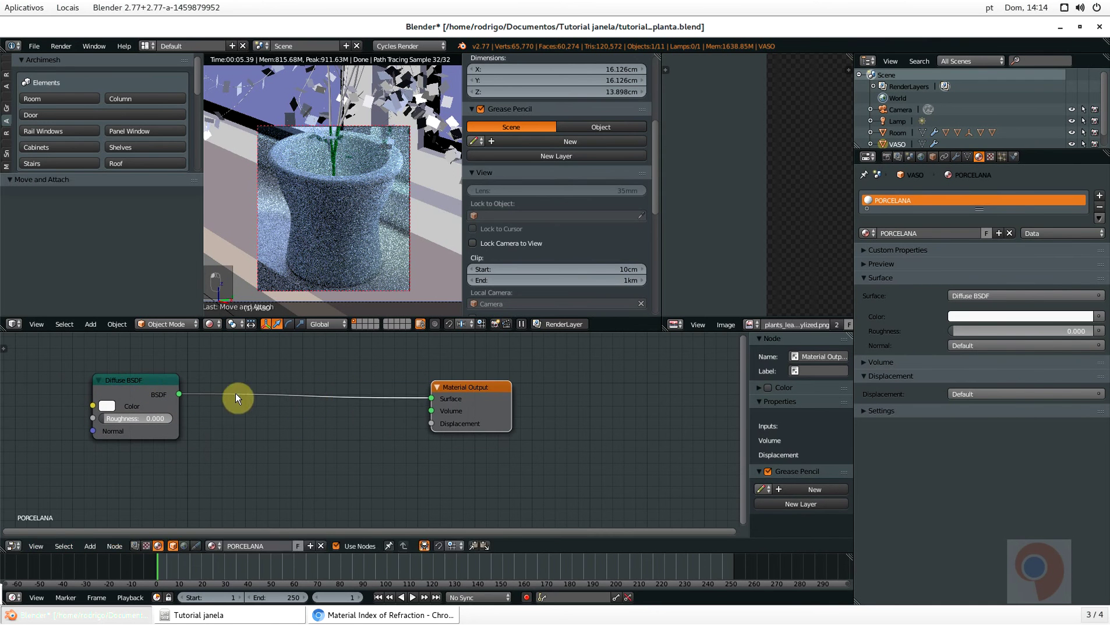
Shift the Diffuse BSDF node closer to the Material Output, then add a Glossy BSDF node directly beneath it
left_click_drag(135, 379, 191, 378)
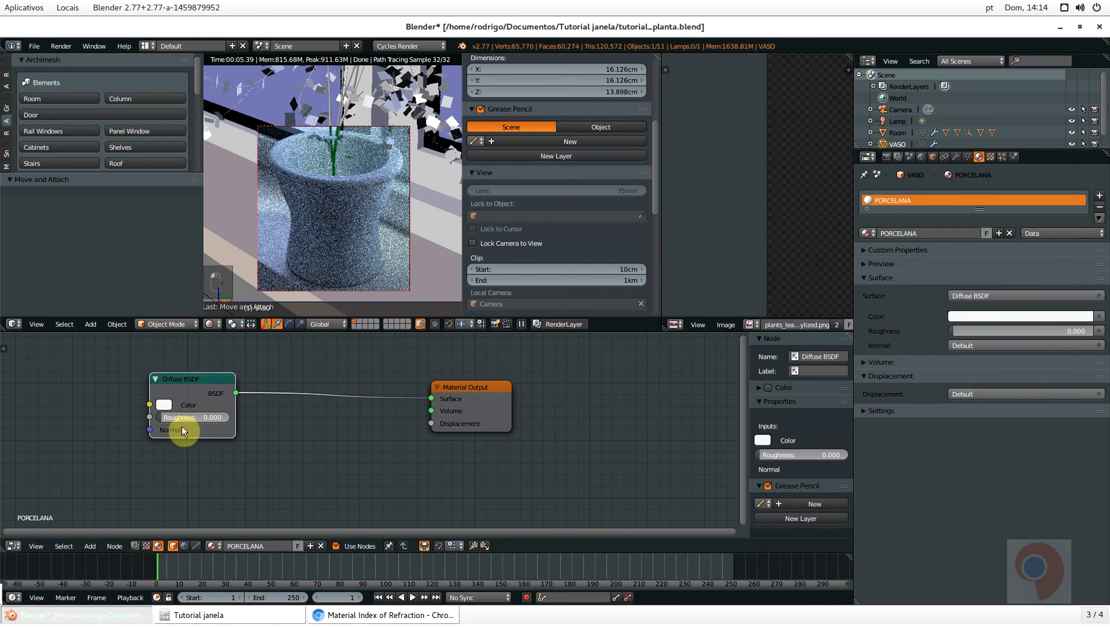
key("shift+a")
left_click(189, 465)
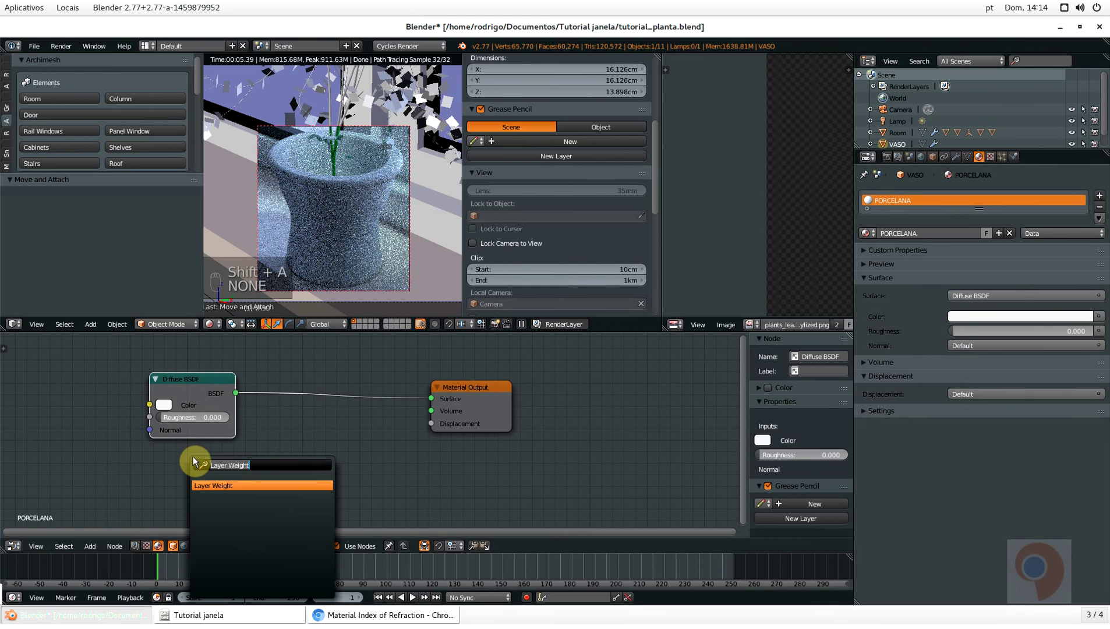
type("glossy")
key("Return")
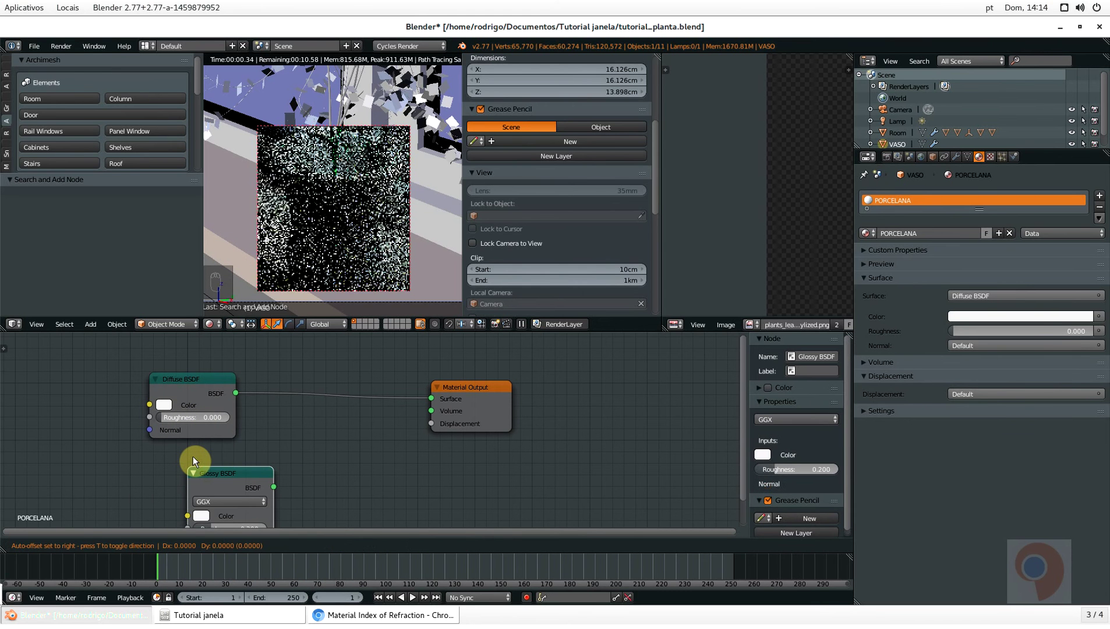
left_click(184, 455)
key("g")
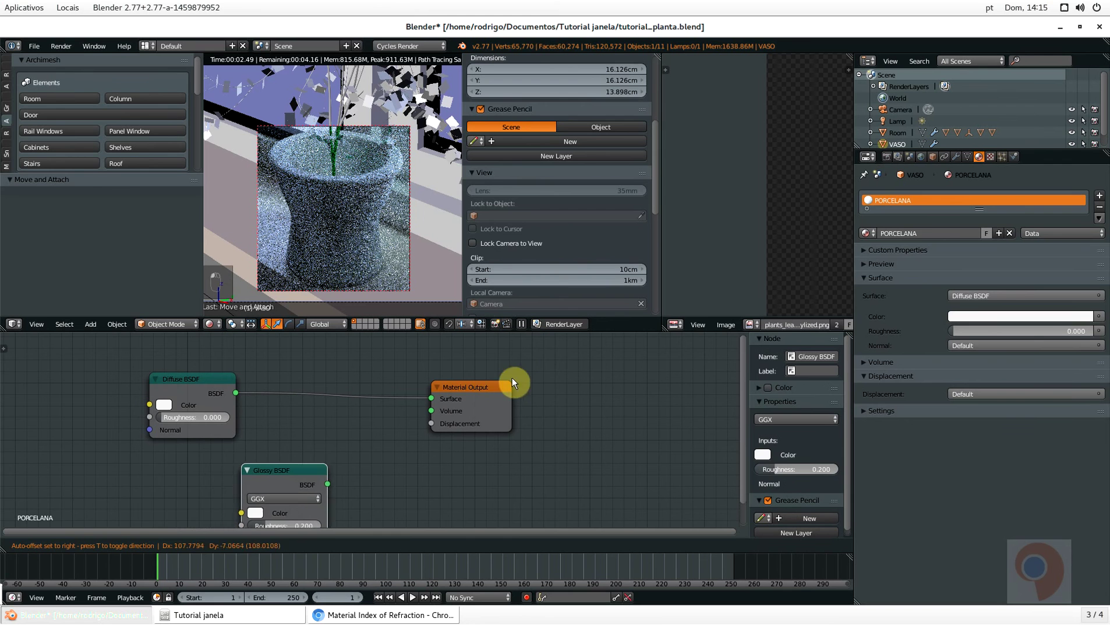
left_click(446, 372)
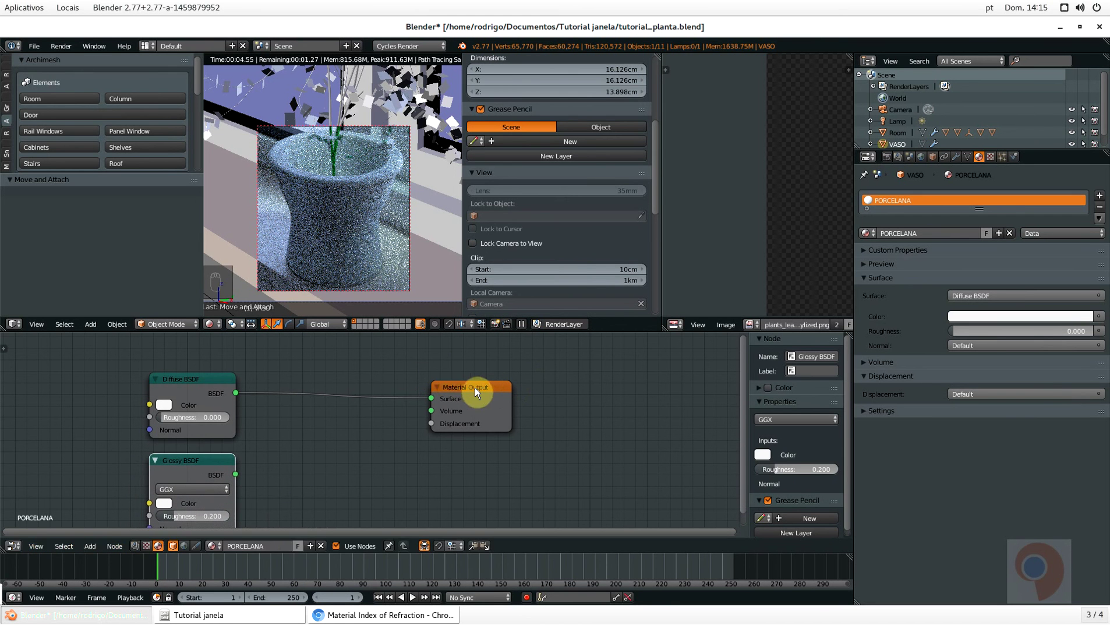
Move the Material Output node farther away and insert a Mix Shader on the link between it and the Diffuse BSDF
left_click_drag(475, 388, 539, 363)
key("shift+a")
left_click(372, 423)
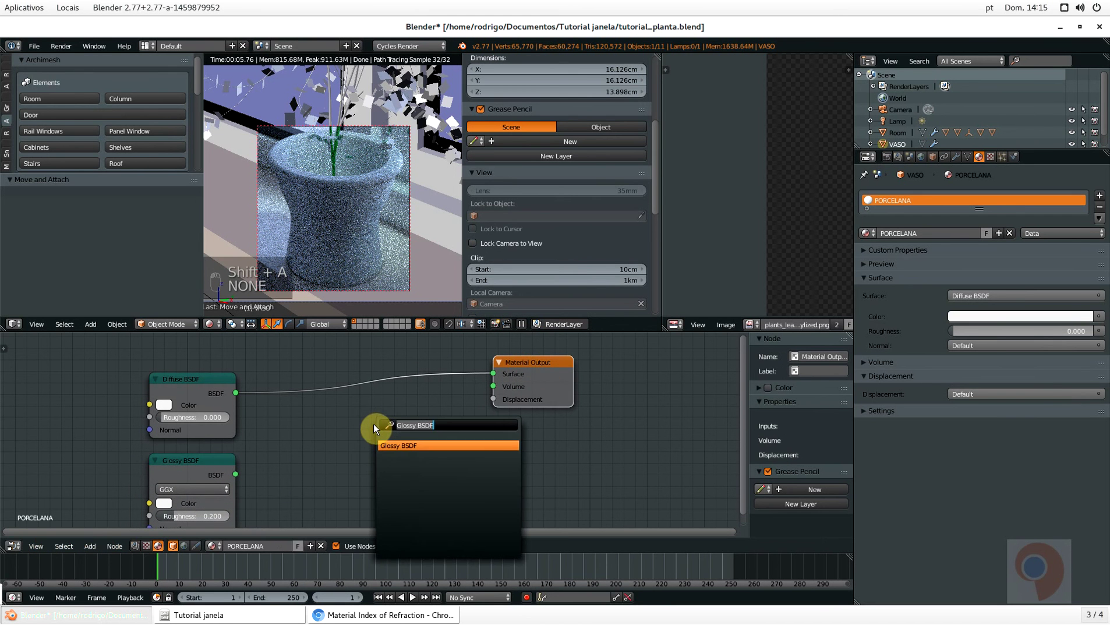
type("MIX")
key("Return")
left_click(373, 360)
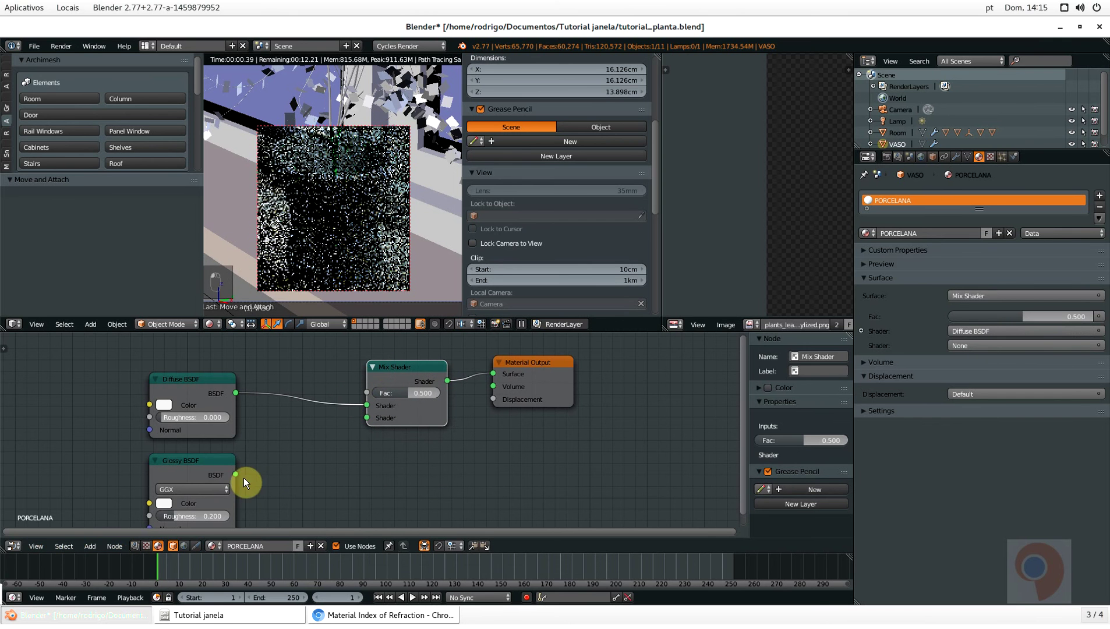
Add a Fresnel node above the Diffuse BSDF and connect its Fac output to the Mix Shader's Fac input
key("shift+a")
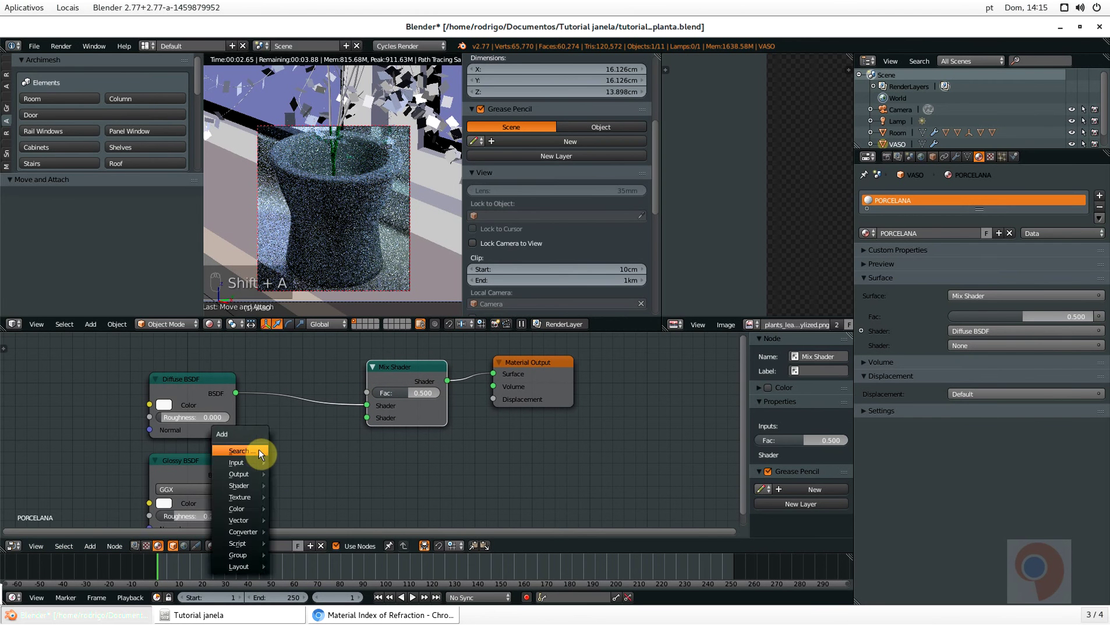
left_click(259, 449)
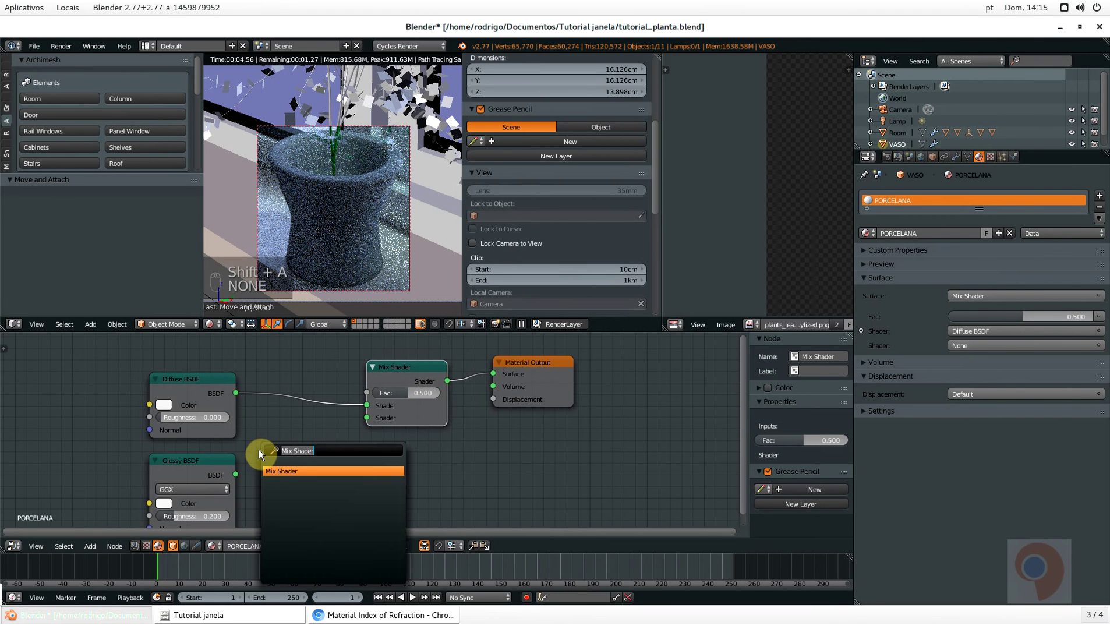
type("FR")
key("Return")
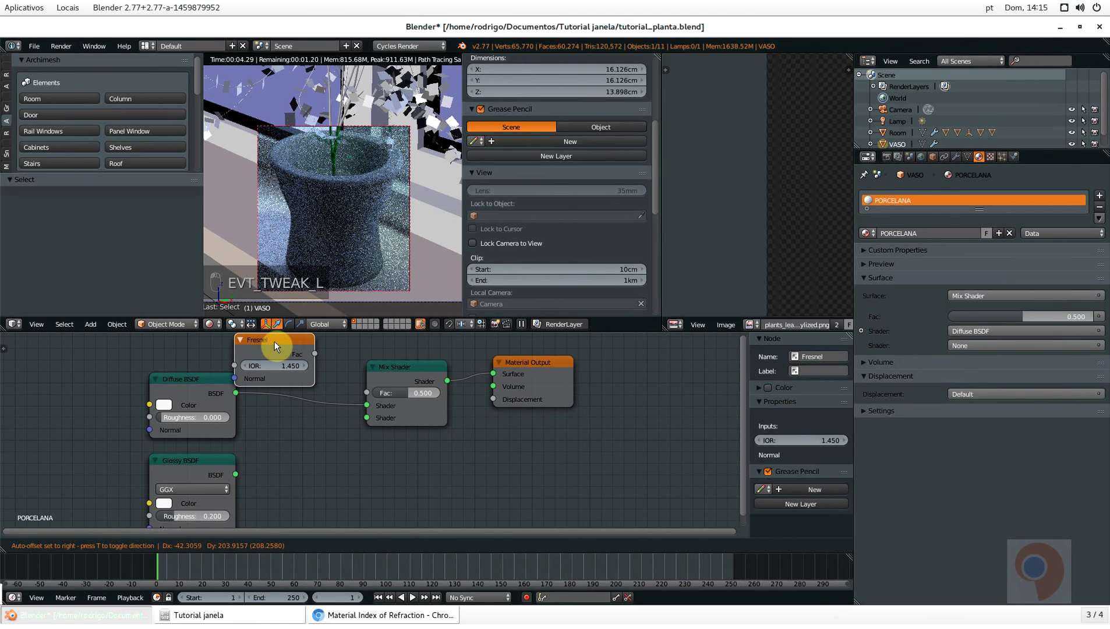
left_click_drag(315, 353, 354, 338)
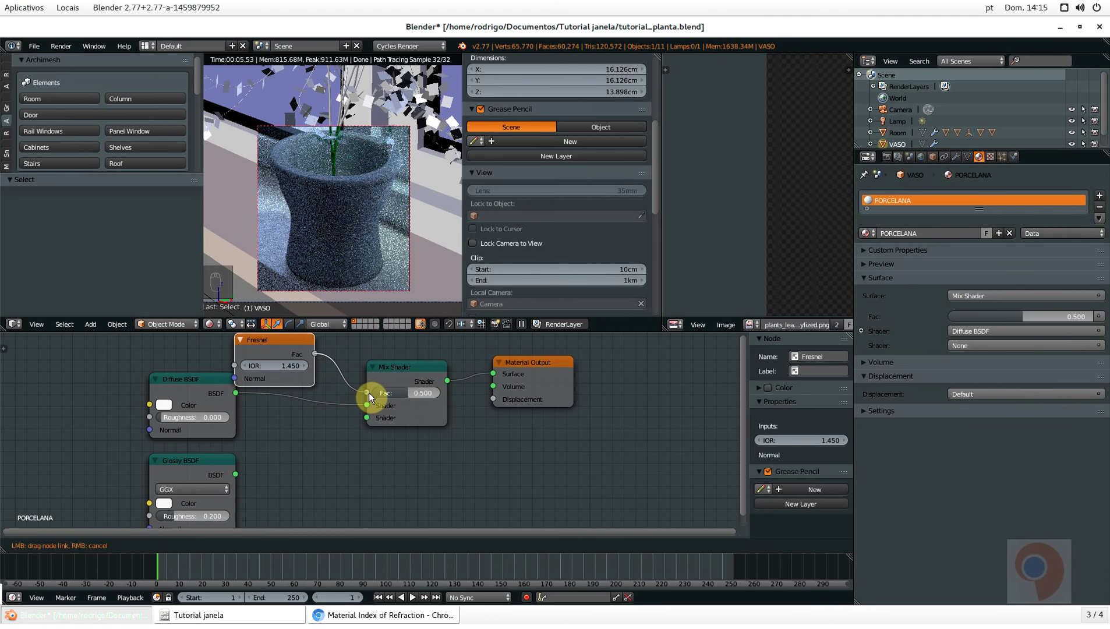
left_click_drag(368, 393, 367, 391)
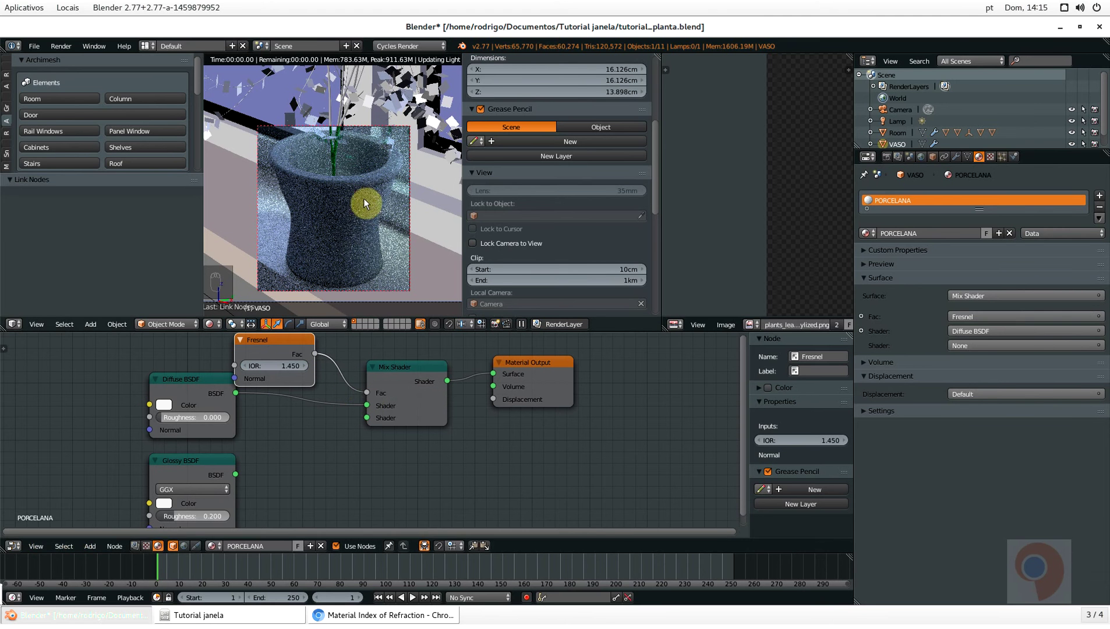
Set the Fresnel node's IOR to 1.504
left_click(293, 365)
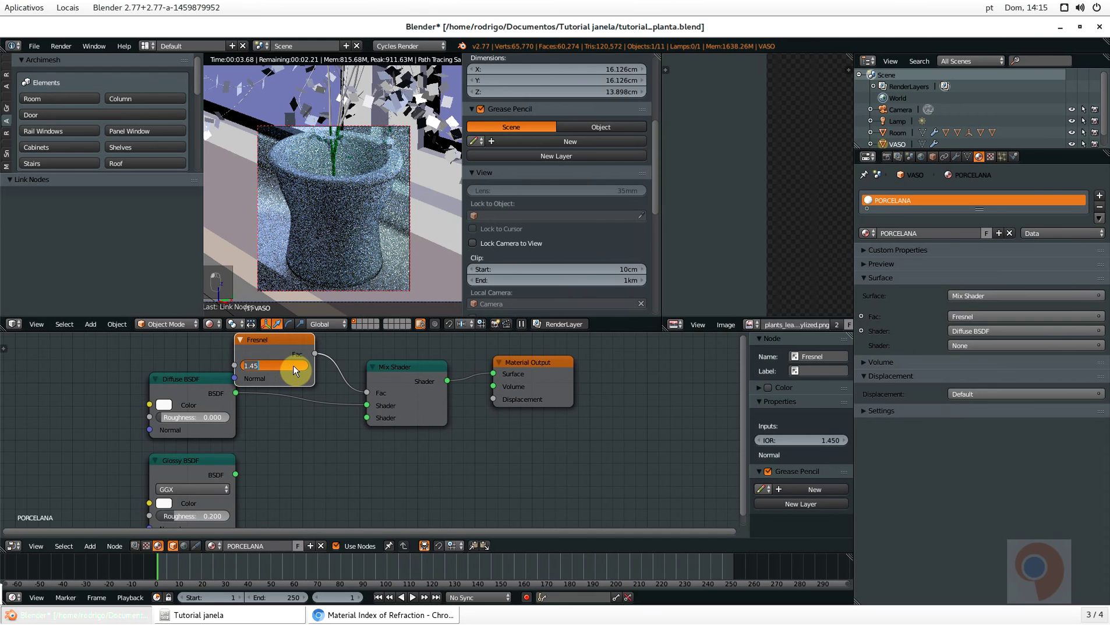
type("1.")
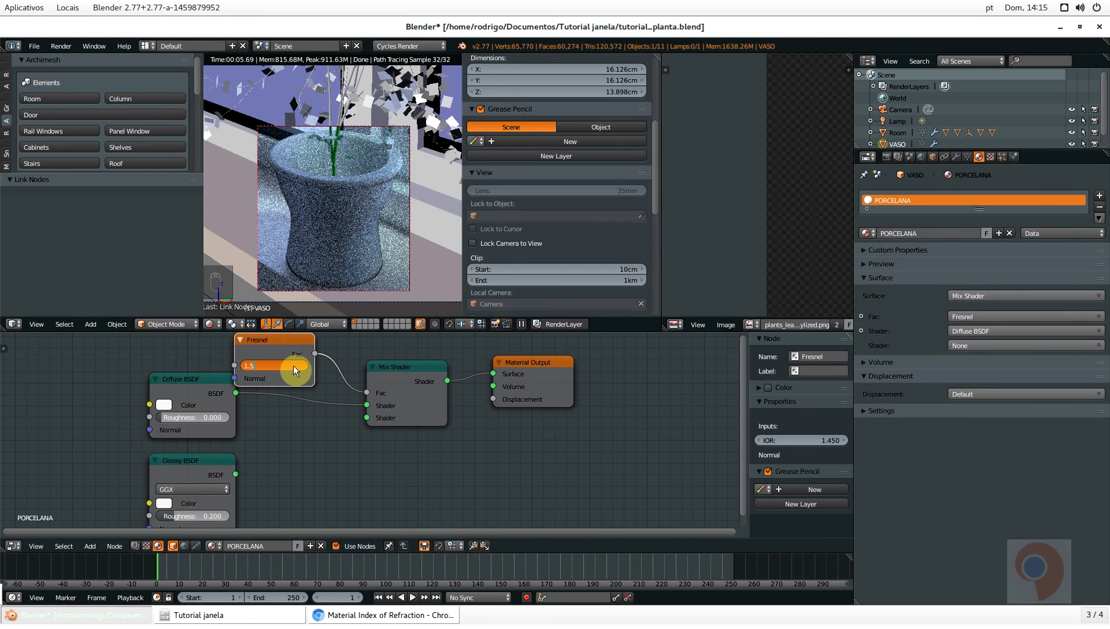
type("504")
key("Return")
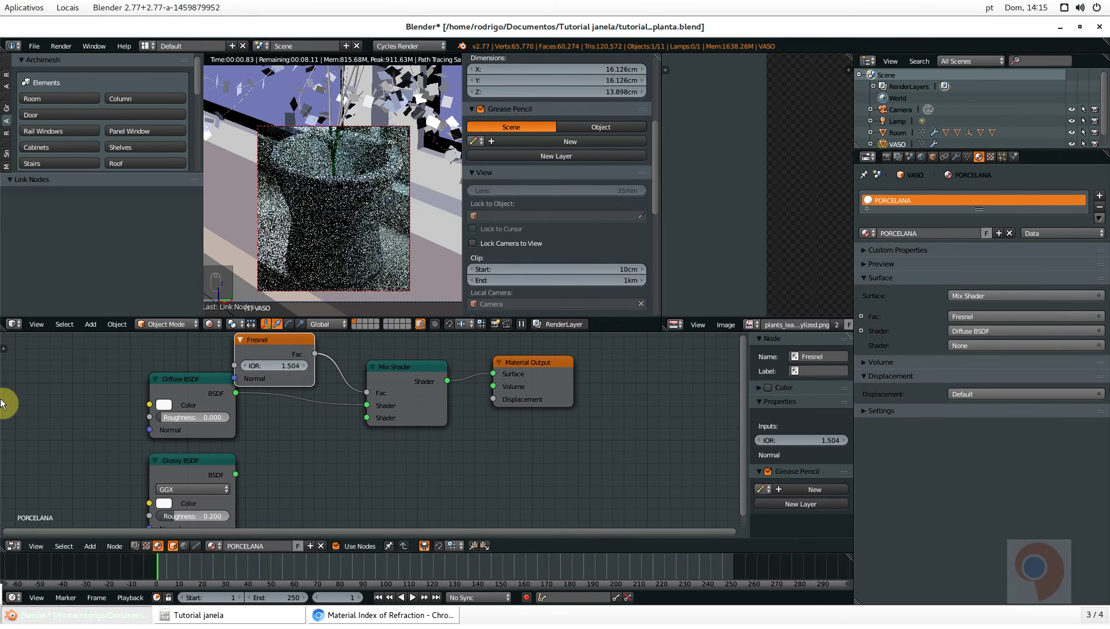
Switch to Chromium to check porcelain's value in the Material Index of Refraction table, then return to Blender
left_click(430, 617)
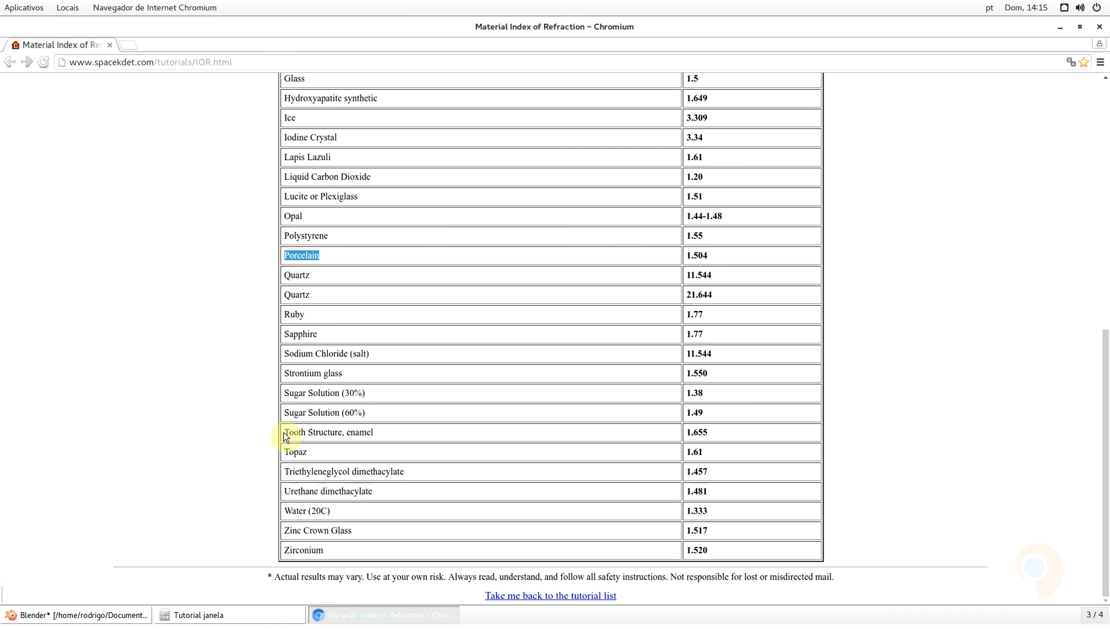
left_click(701, 258)
double_click(700, 259)
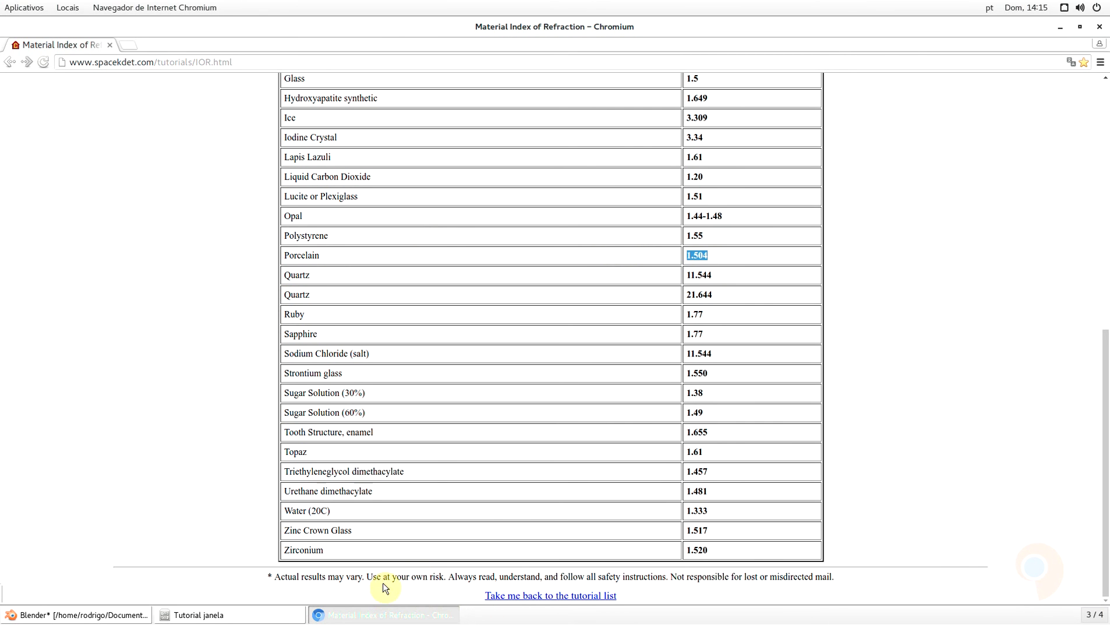
left_click(76, 615)
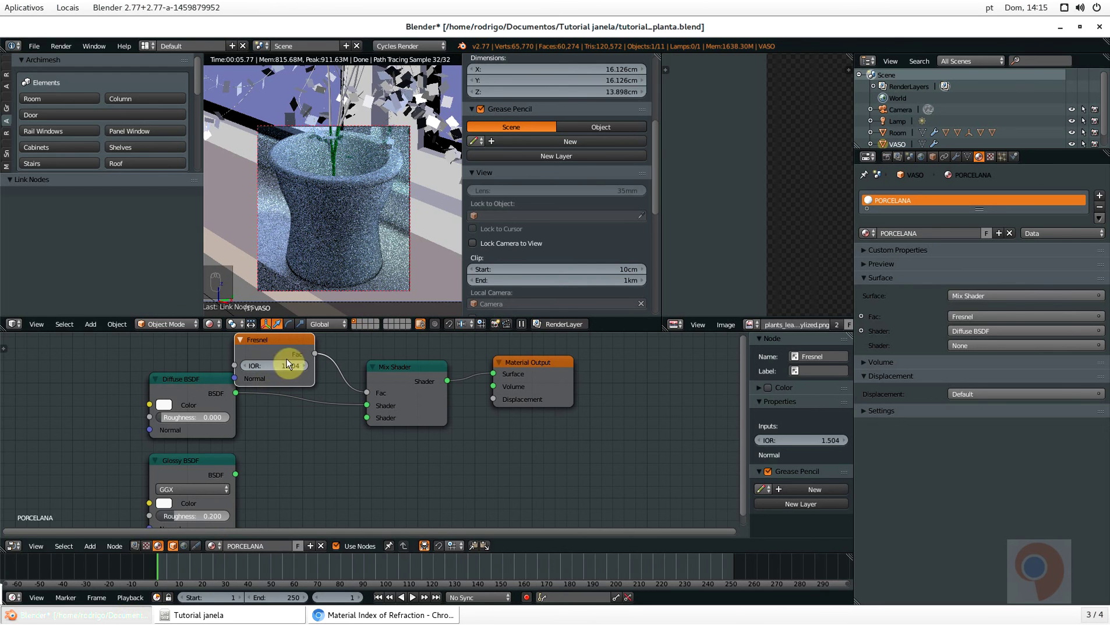
Stack the Fresnel node clear above the Diffuse BSDF, shift the Mix Shader away from the input nodes, and save the file
left_click_drag(278, 342, 231, 334)
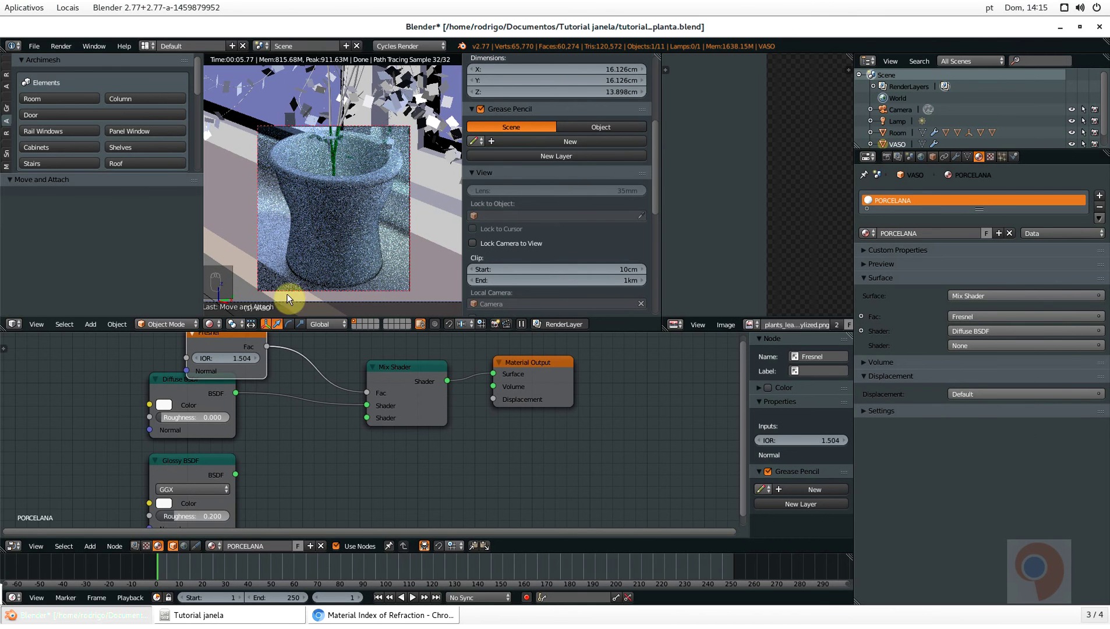
left_click_drag(240, 336, 213, 517)
scroll(318, 436, "down", 3)
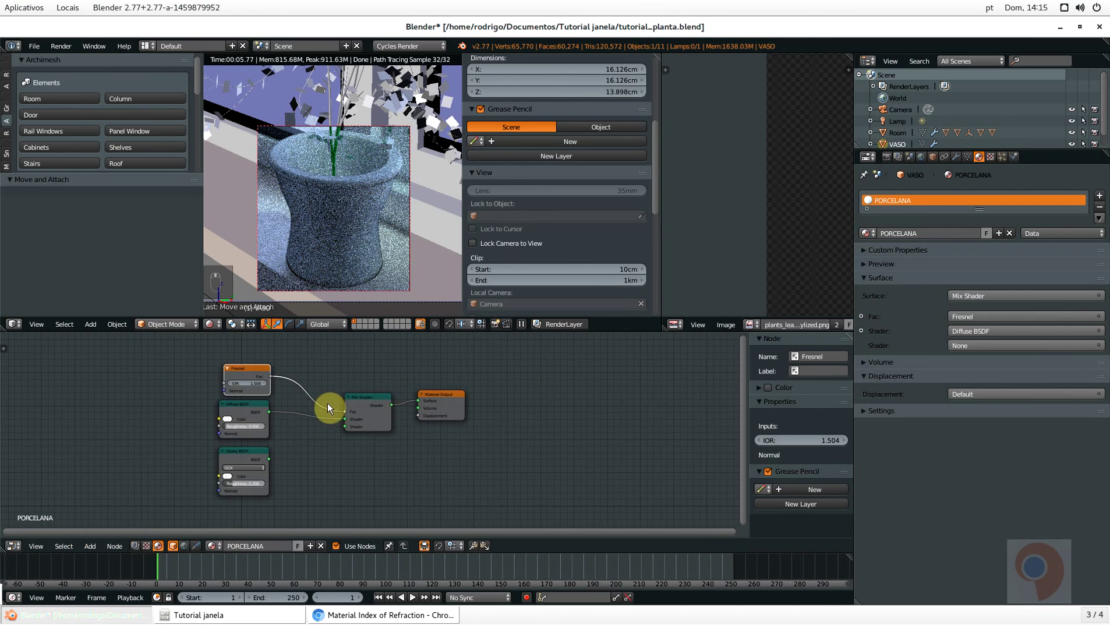
middle_click_drag(328, 408, 362, 425)
left_click_drag(414, 413, 417, 401)
key("ctrl+s")
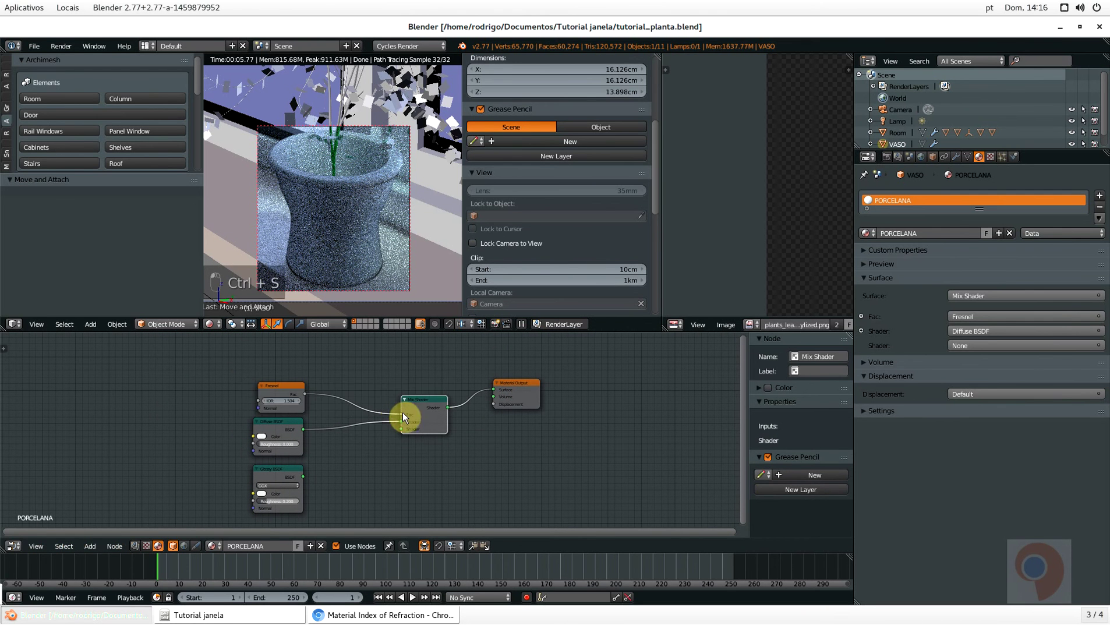
Brighten the Diffuse BSDF colour closer to pure white
scroll(282, 441, "up", 2)
left_click(203, 435)
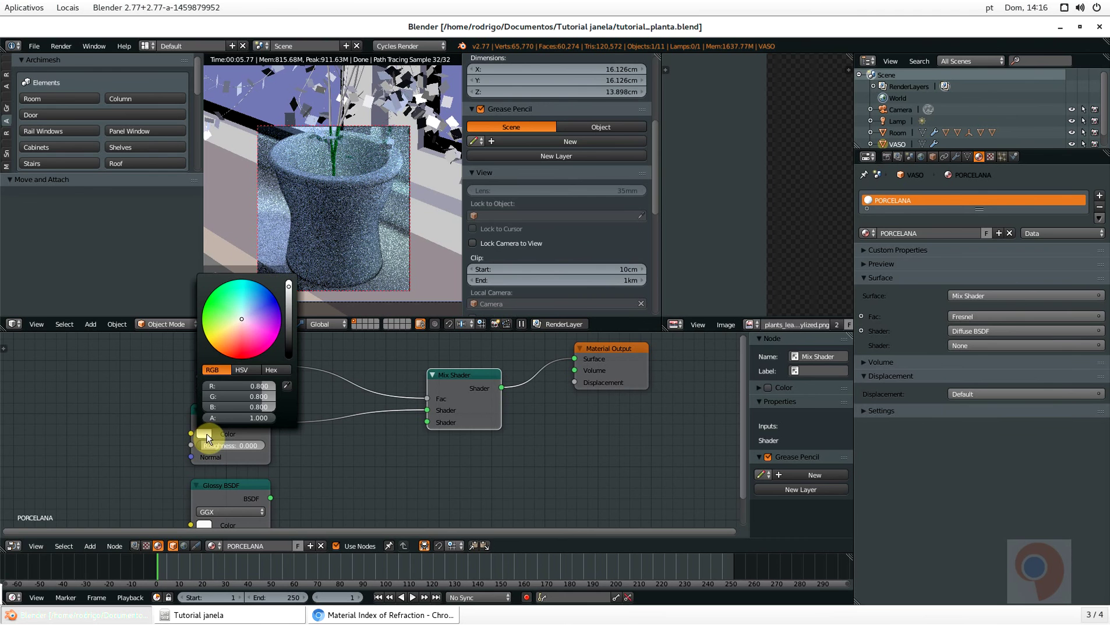
left_click(290, 287)
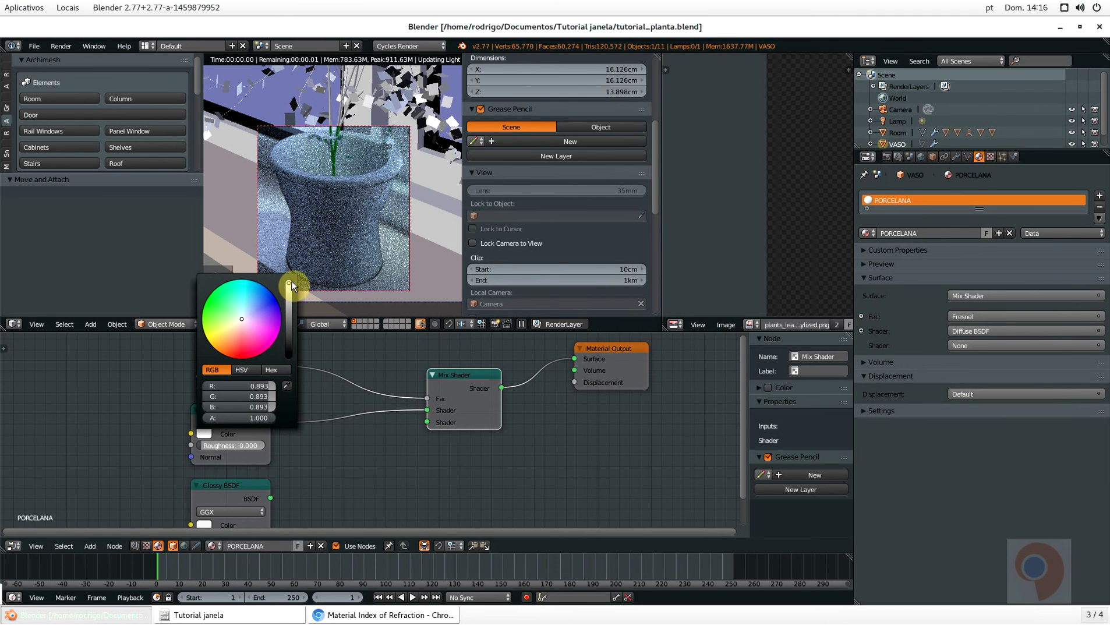
Raise the Glossy BSDF colour's brightness toward pure white
scroll(303, 497, "down", 1)
middle_click_drag(291, 461, 313, 386)
scroll(240, 447, "up", 3)
left_click(236, 444)
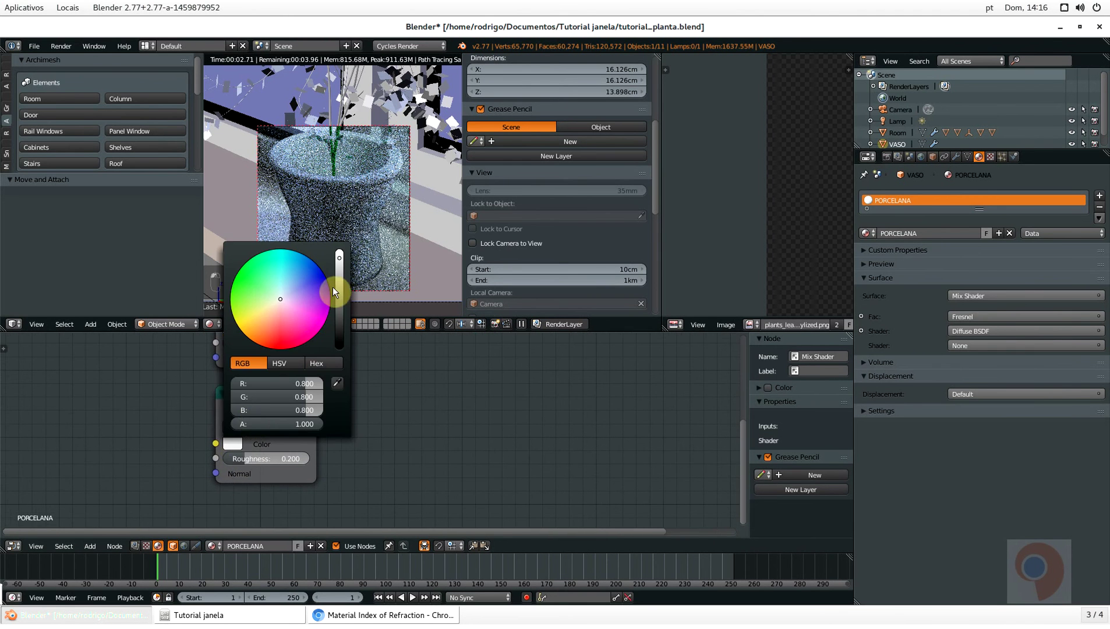
left_click_drag(342, 263, 345, 241)
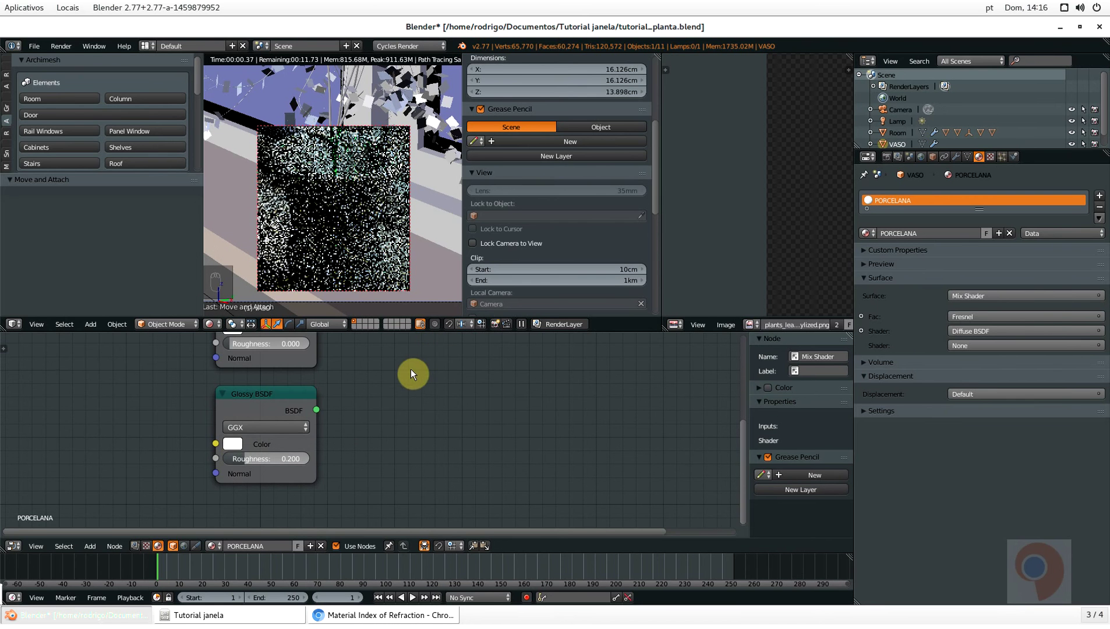
Connect the Glossy BSDF output to the Mix Shader's second Shader input and save the file
scroll(385, 396, "down", 2)
middle_click_drag(365, 418, 303, 469)
left_click_drag(278, 474, 410, 409)
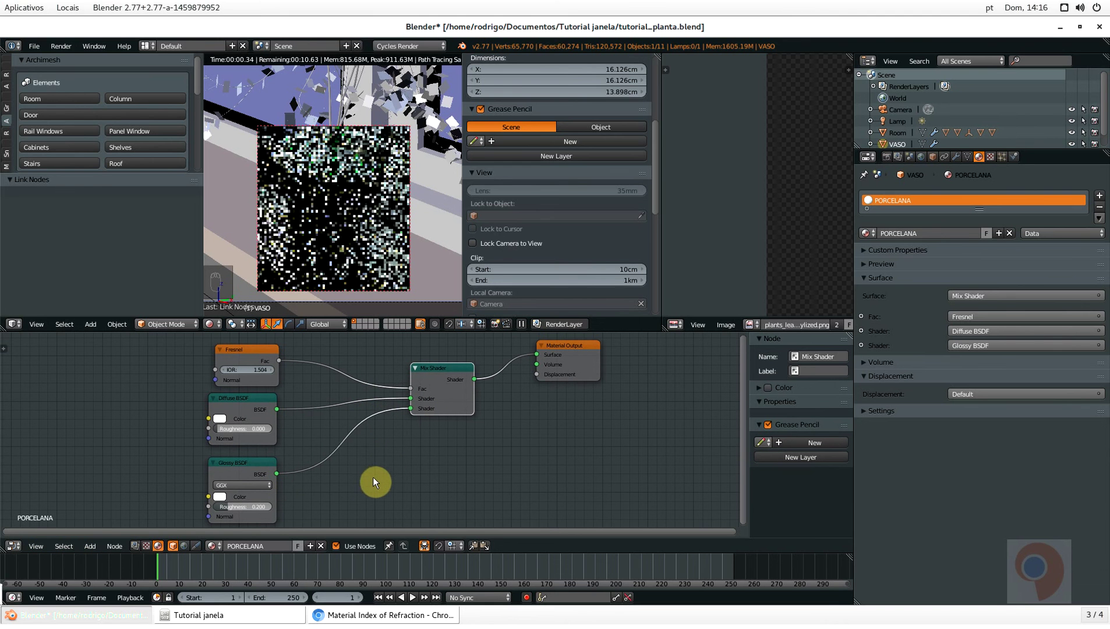
key("ctrl+s")
left_click(386, 221)
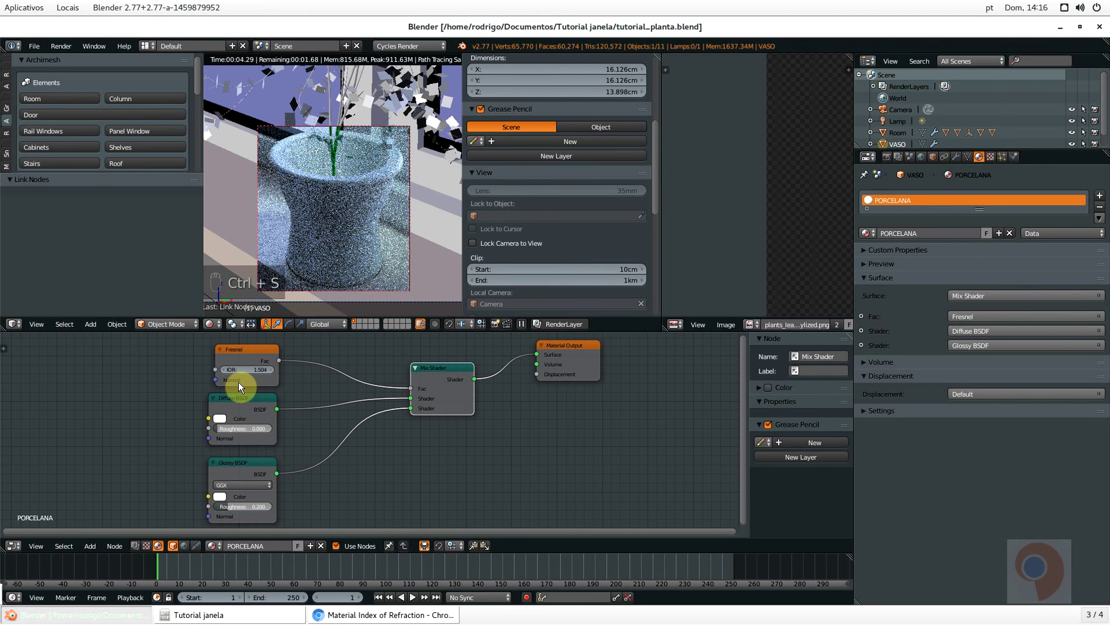
Nudge the Fresnel and Diffuse BSDF nodes slightly to tidy the input column, and select the Glossy BSDF node
scroll(238, 383, "down", 2)
middle_click_drag(242, 405, 400, 416)
scroll(358, 413, "up", 1)
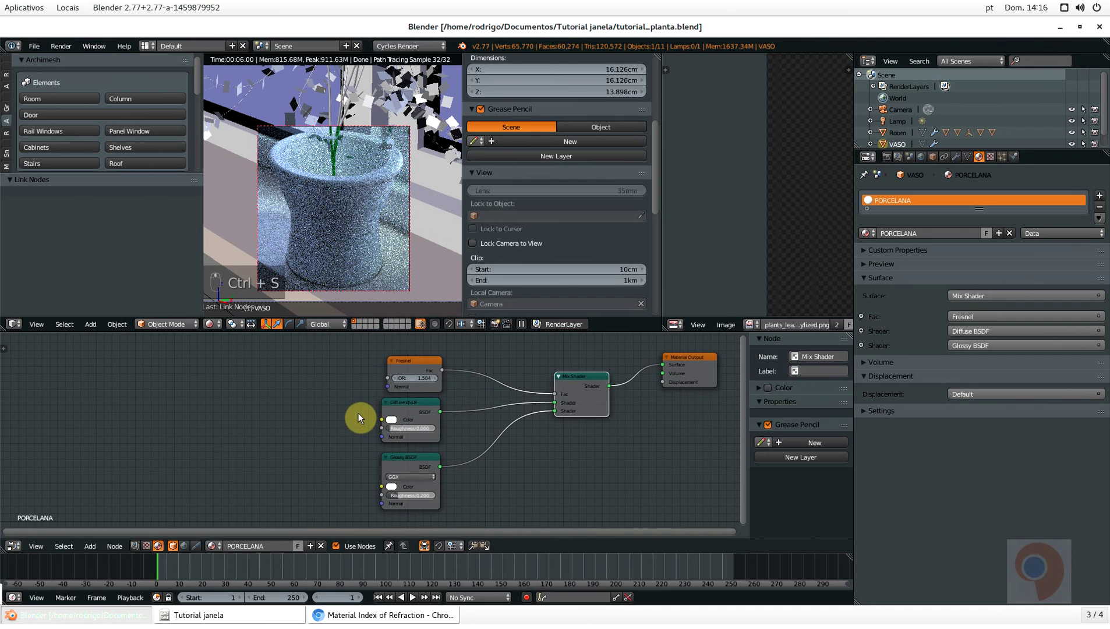
left_click_drag(416, 360, 408, 361)
left_click_drag(418, 406, 411, 406)
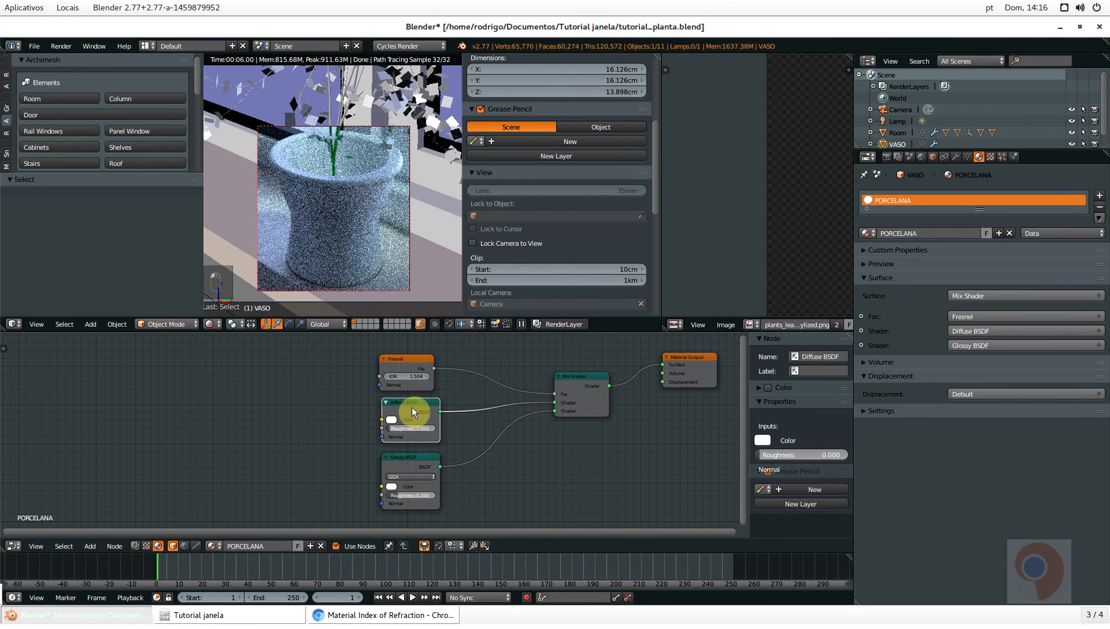
left_click(409, 457)
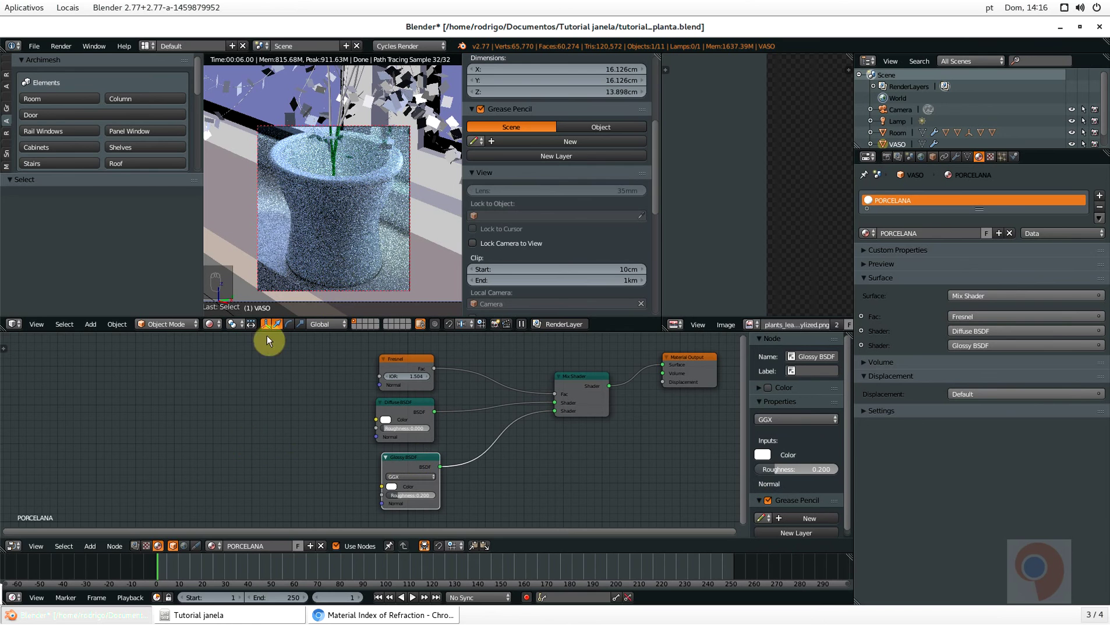
Leave the rendered preview for solid shading, set the Cycles render feature set to Experimental, and save the file
key("shift+z")
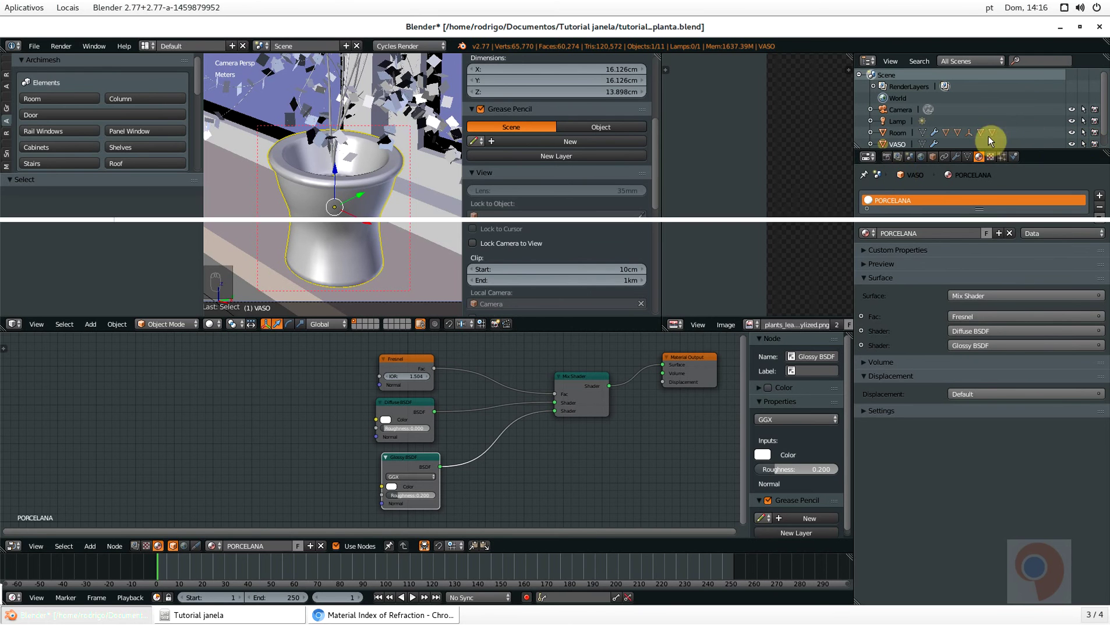
left_click(887, 157)
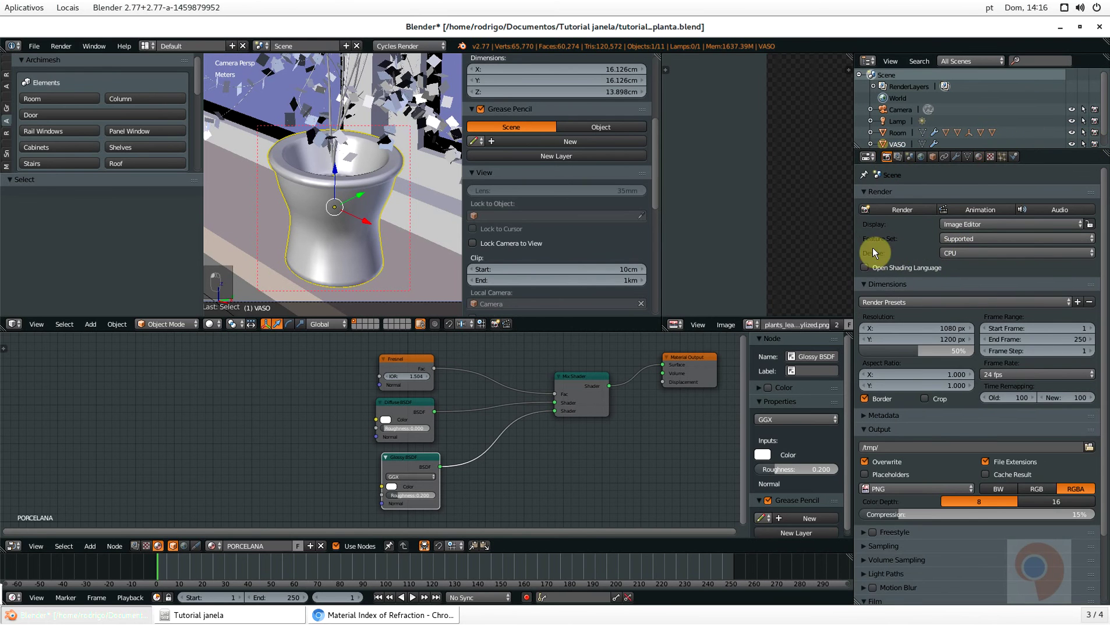
left_click(964, 239)
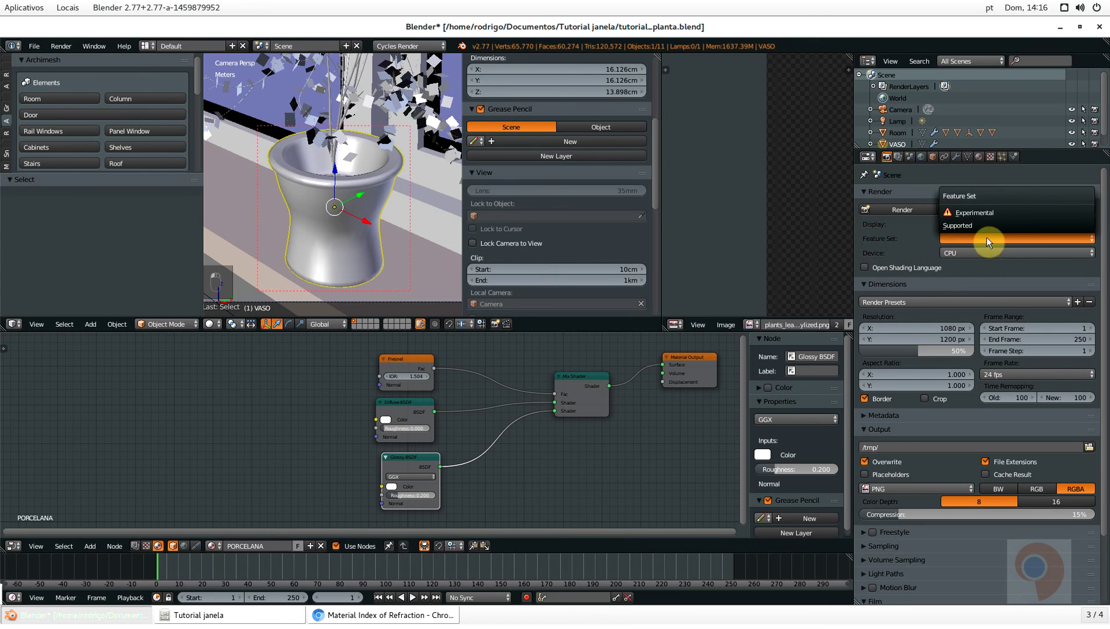
left_click(982, 214)
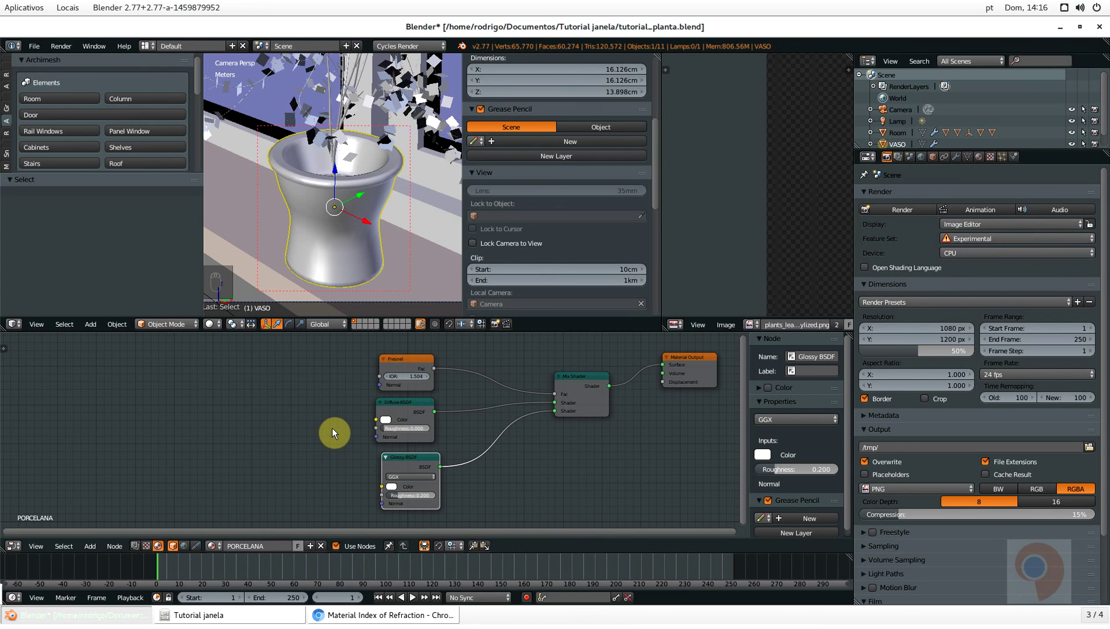
key("ctrl+s")
left_click(317, 428)
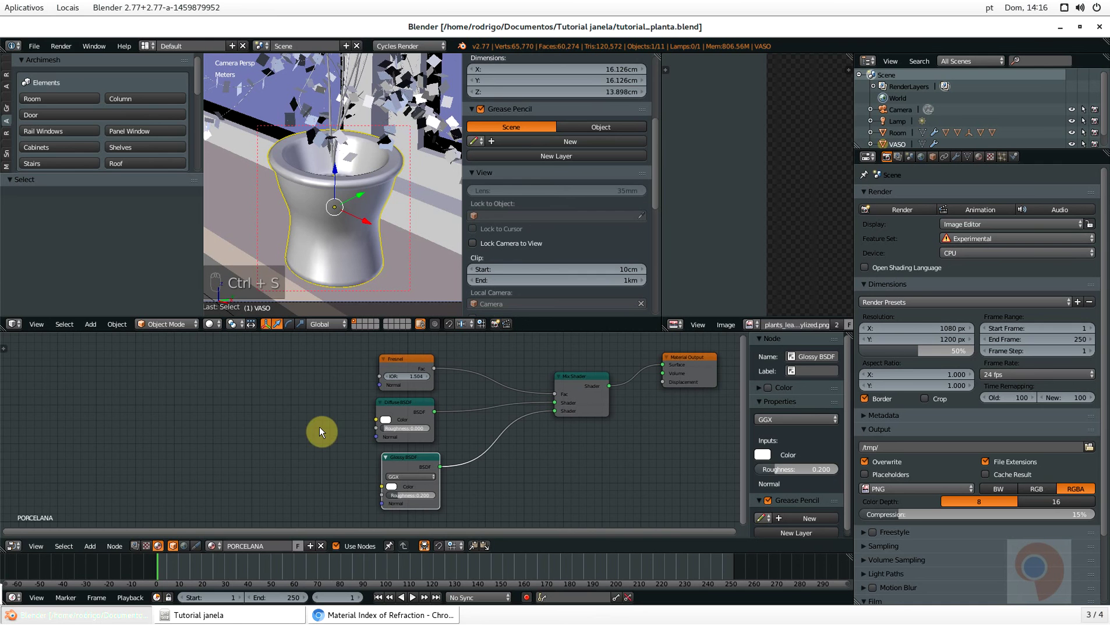
Add a Subsurface Scattering node and place it in the empty area beside the Fresnel node
scroll(303, 429, "up", 1)
key("shift+a")
left_click(268, 431)
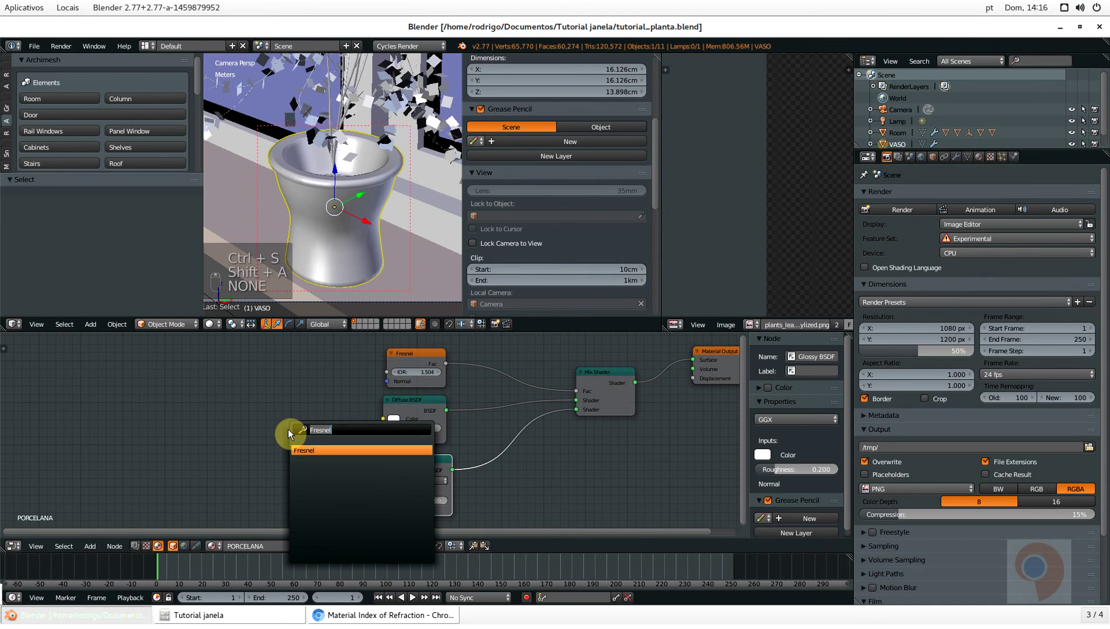
type("su")
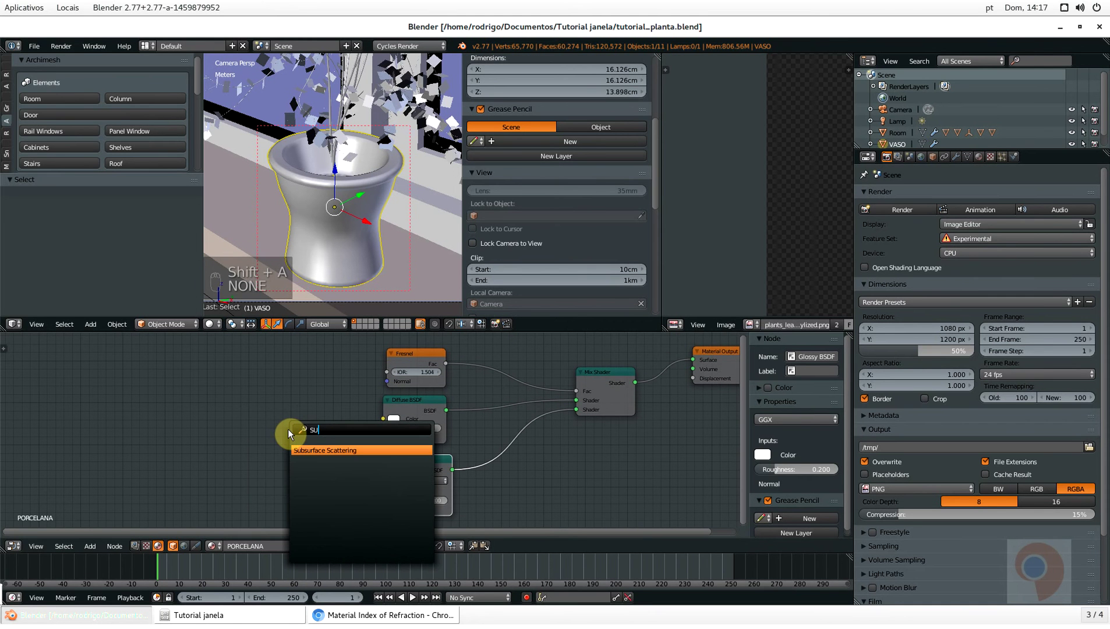
key("Return")
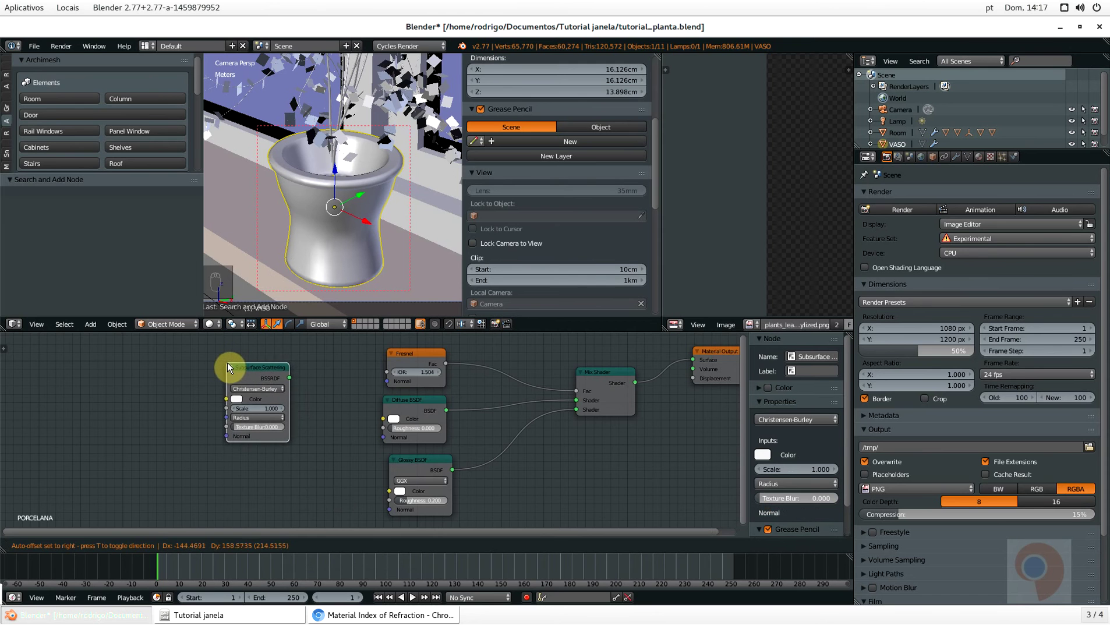
left_click(227, 363)
Set the Subsurface Scattering node's falloff to Cubic
scroll(240, 376, "up", 4)
left_click(267, 385)
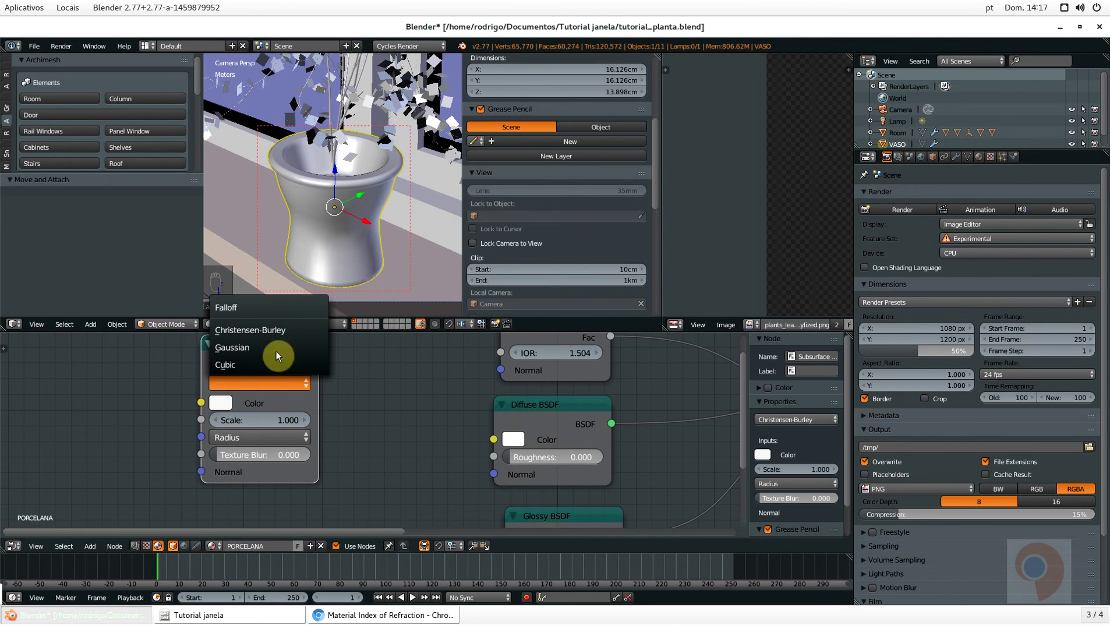
left_click(270, 330)
left_click(293, 383)
left_click(277, 367)
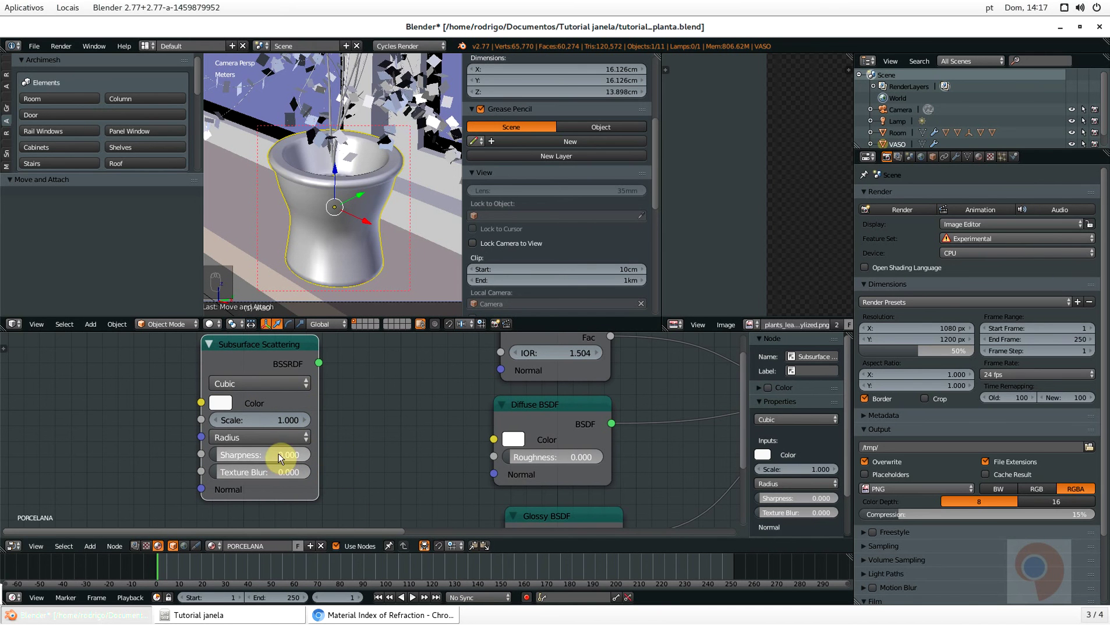
Duplicate the Subsurface Scattering node and place the copy directly below the original
scroll(265, 396, "down", 3)
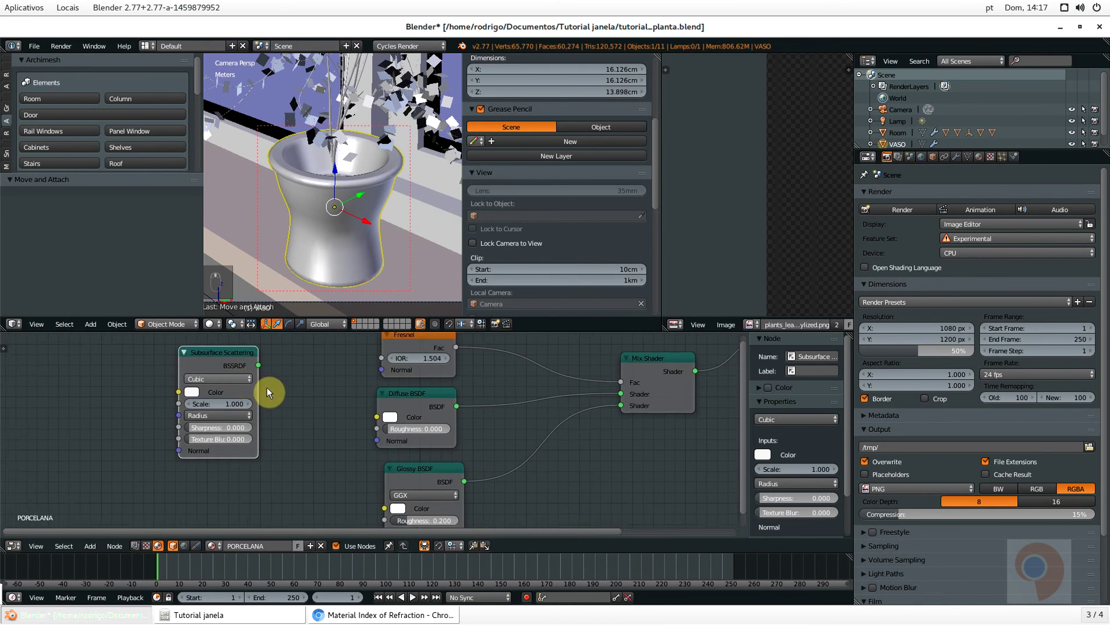
left_click(238, 357)
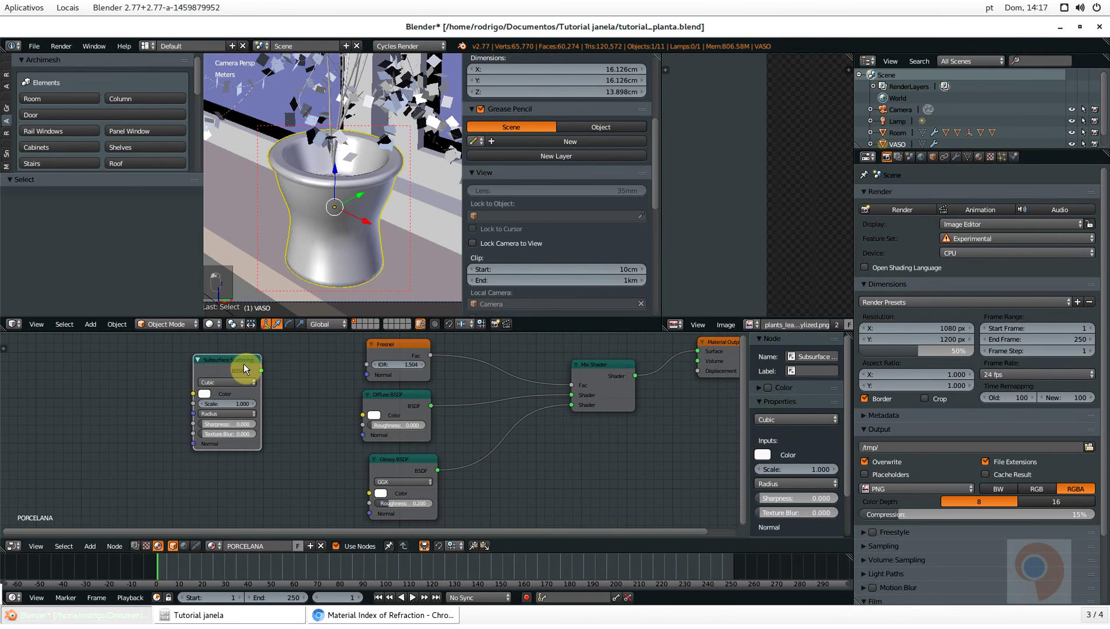
key("shift+d")
left_click(240, 468)
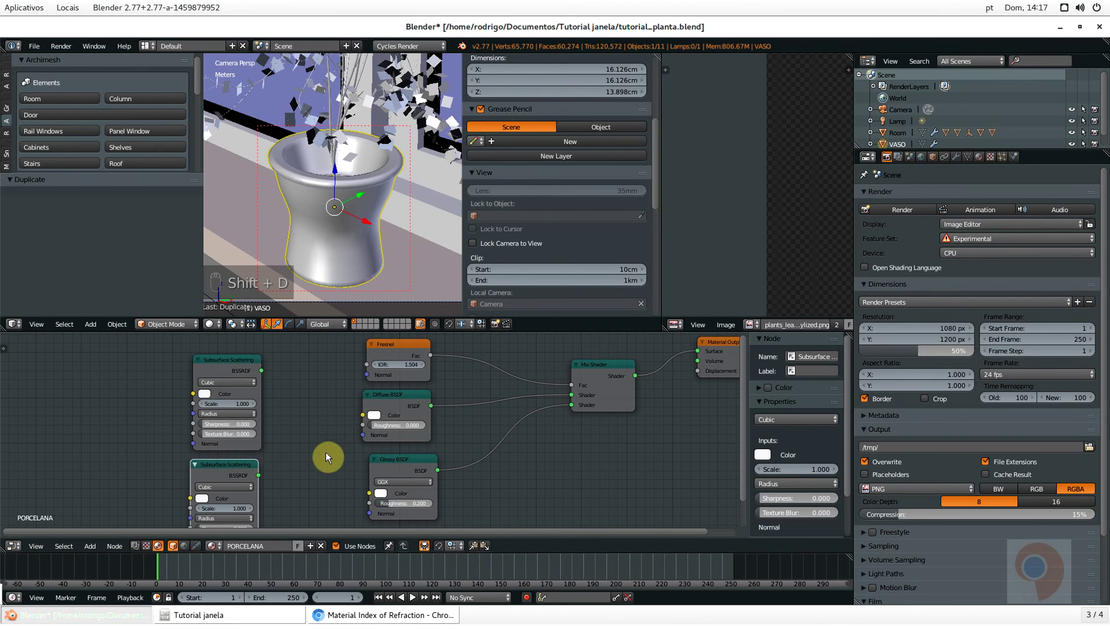
Add another Mix Shader node between the Subsurface Scattering nodes and the Diffuse and Glossy nodes
key("shift+a")
left_click(315, 452)
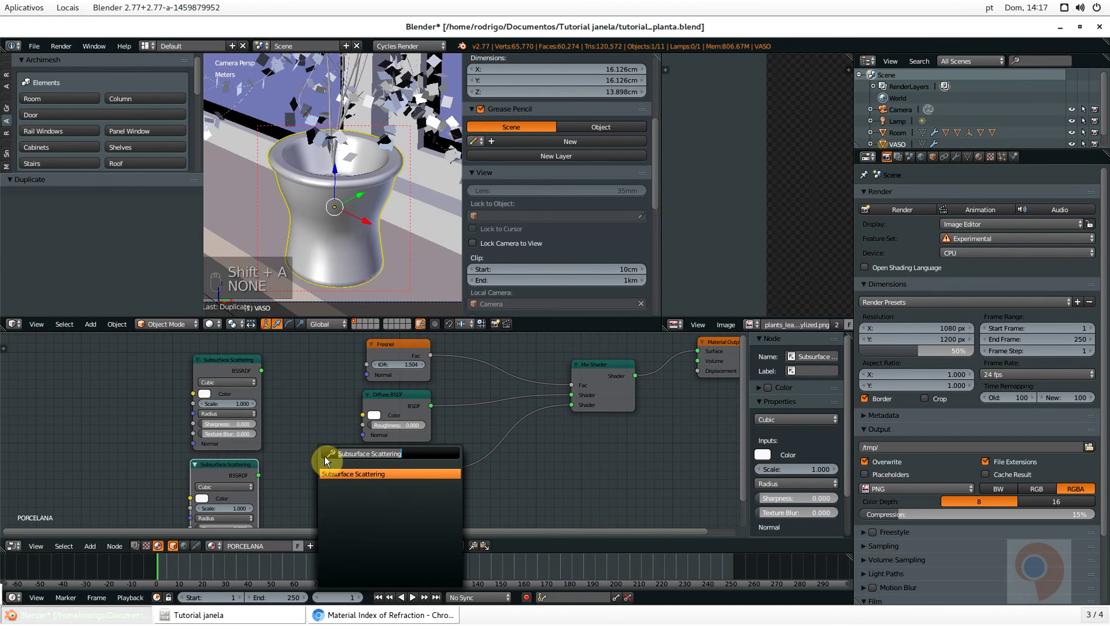
type("mix")
key("Return")
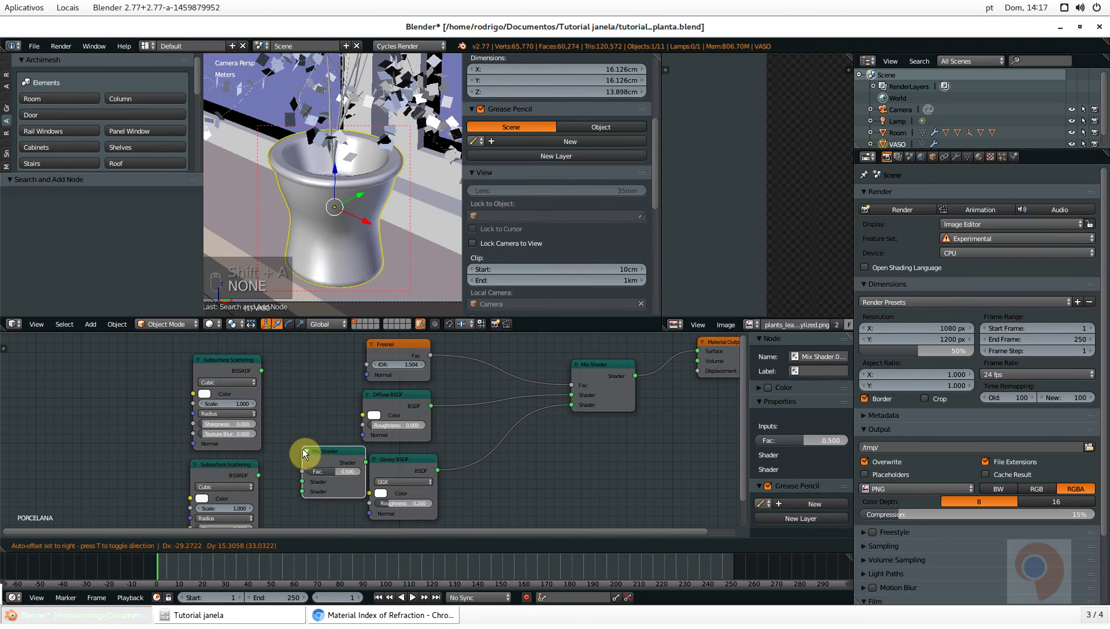
left_click(291, 428)
scroll(282, 421, "down", 2)
middle_click_drag(276, 417, 260, 389)
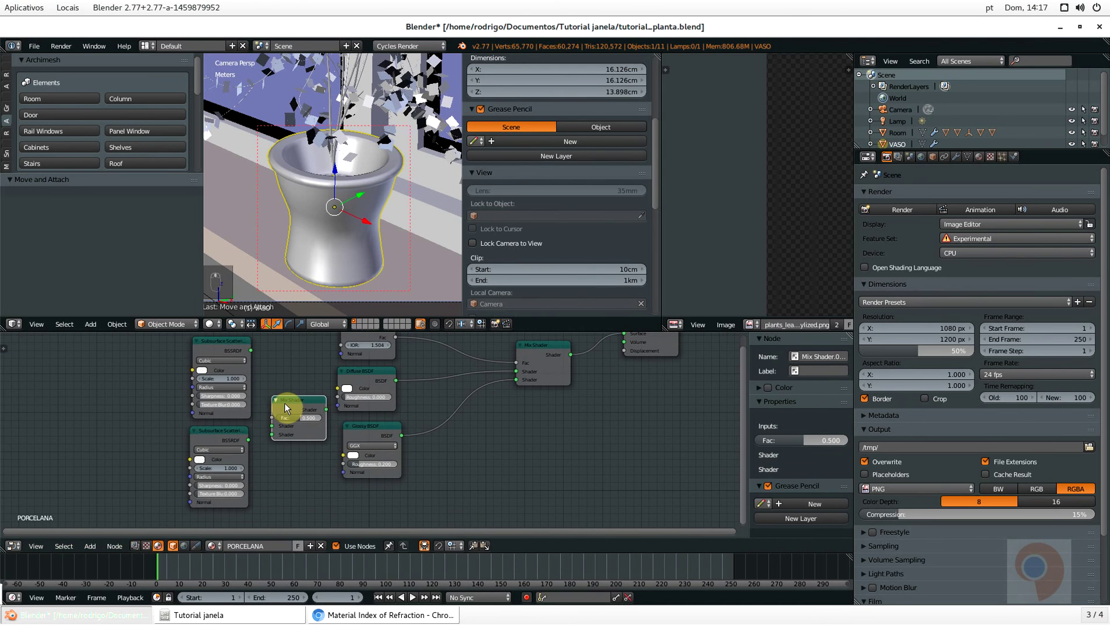
Space out the new Mix Shader and both Subsurface Scattering nodes, and connect the upper and lower BSSRDF outputs to its first and second Shader inputs
left_click_drag(284, 403, 267, 402)
left_click_drag(228, 342, 189, 354)
left_click_drag(235, 433, 199, 441)
scroll(214, 396, "up", 2)
left_click_drag(209, 351, 268, 435)
left_click_drag(200, 468, 271, 446)
Set the lower Subsurface Scattering node's Scale to 0.3 and nudge the upper one slightly
scroll(158, 508, "up", 3)
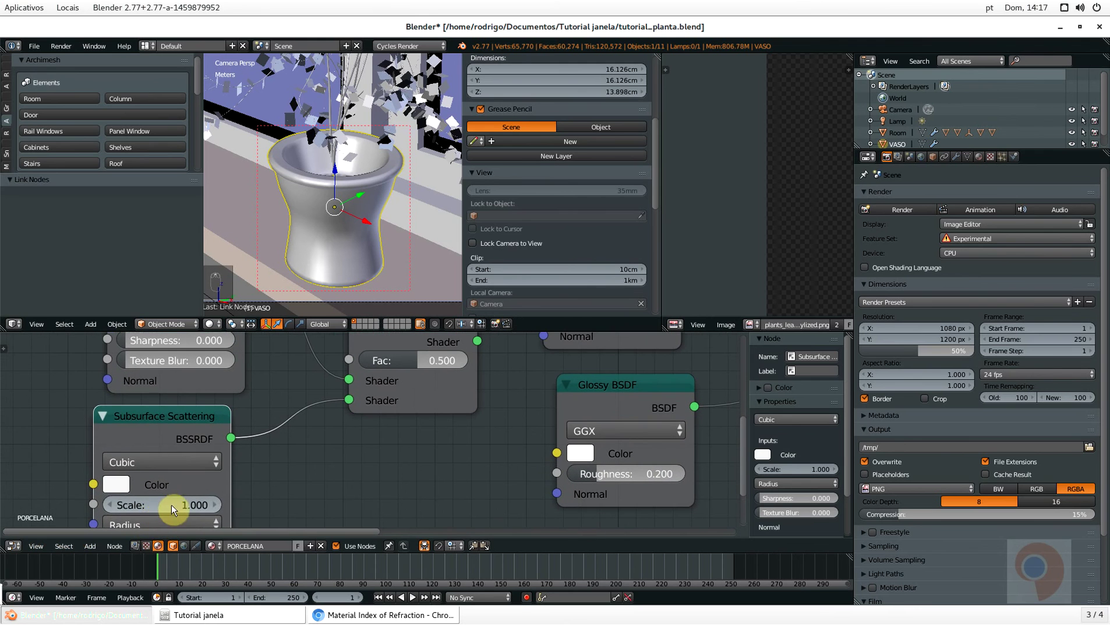
left_click(191, 507)
type("0.3")
key("Return")
scroll(173, 518, "down", 3)
mouse_move(179, 349)
left_mouse_down()
mouse_move(167, 357)
mouse_move(175, 352)
left_mouse_up()
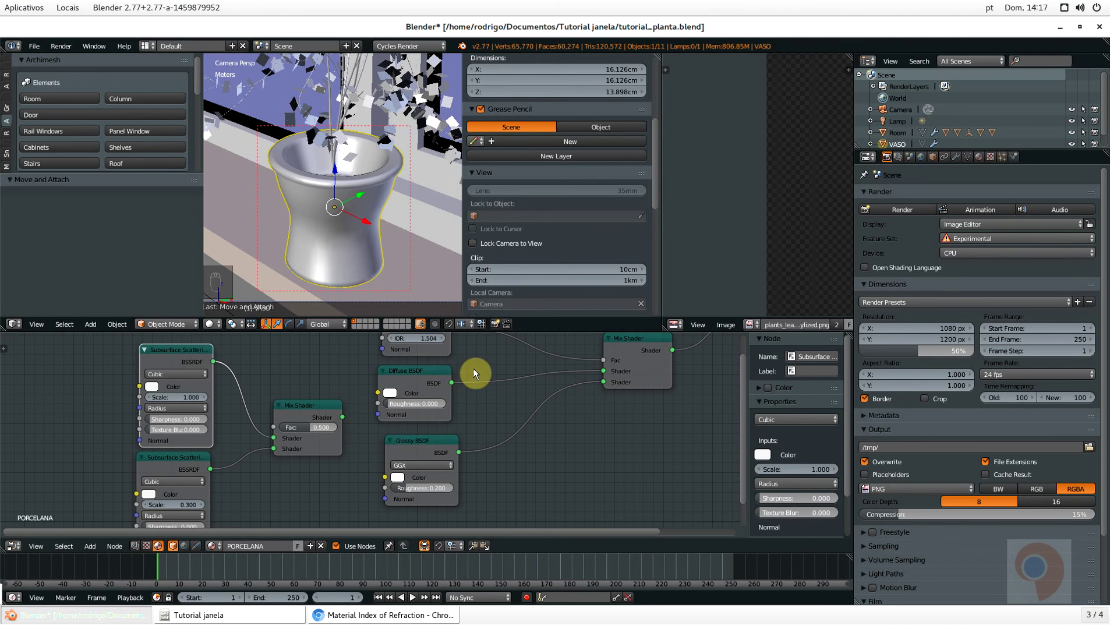
Detach the Diffuse BSDF and move it above the new Mix Shader, and place a duplicate of that Mix Shader above the Glossy BSDF
left_click_drag(448, 382, 322, 343)
left_click(327, 408)
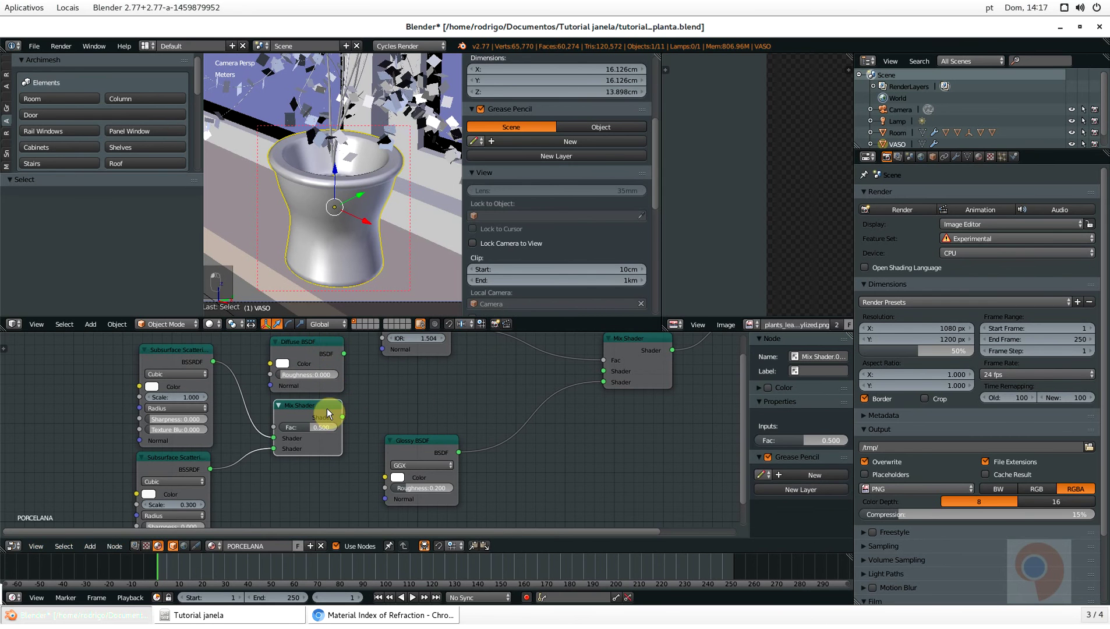
key("shift+d")
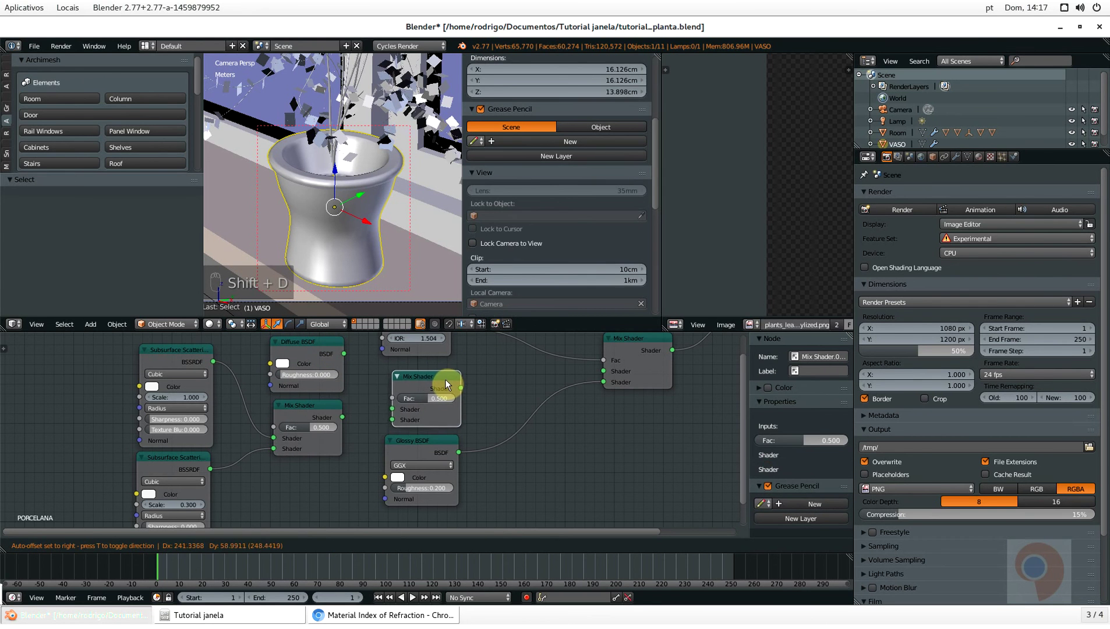
left_click(441, 376)
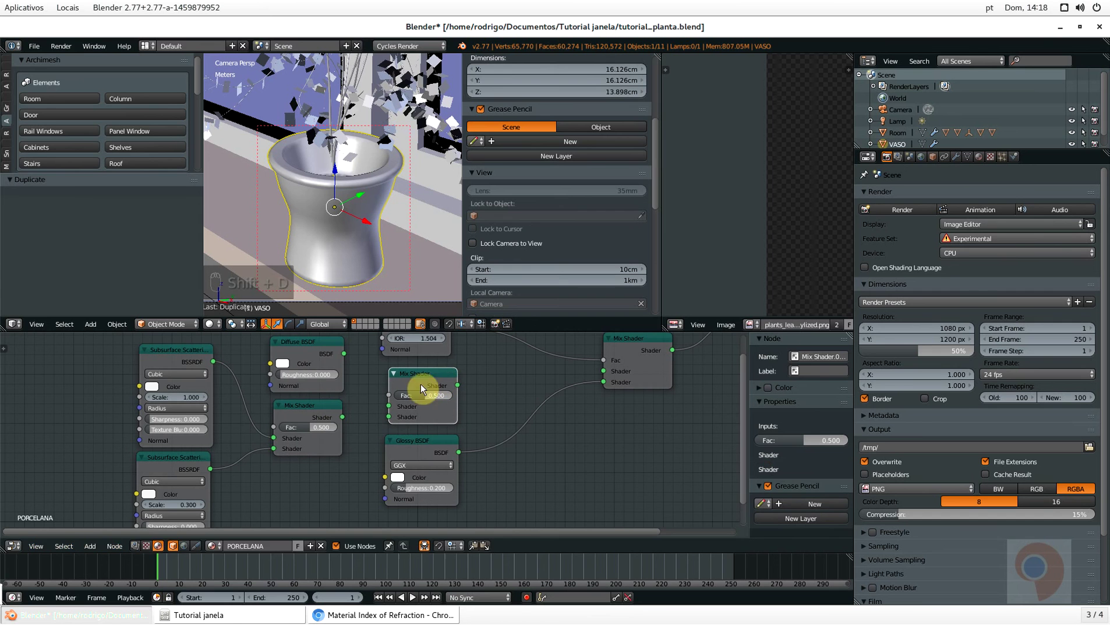
Connect the Diffuse BSDF and subsurface Mix Shader to the duplicated Mix Shader, and link its output to the final Mix Shader's first Shader input
left_click_drag(345, 354, 389, 417)
left_click_drag(458, 385, 483, 384)
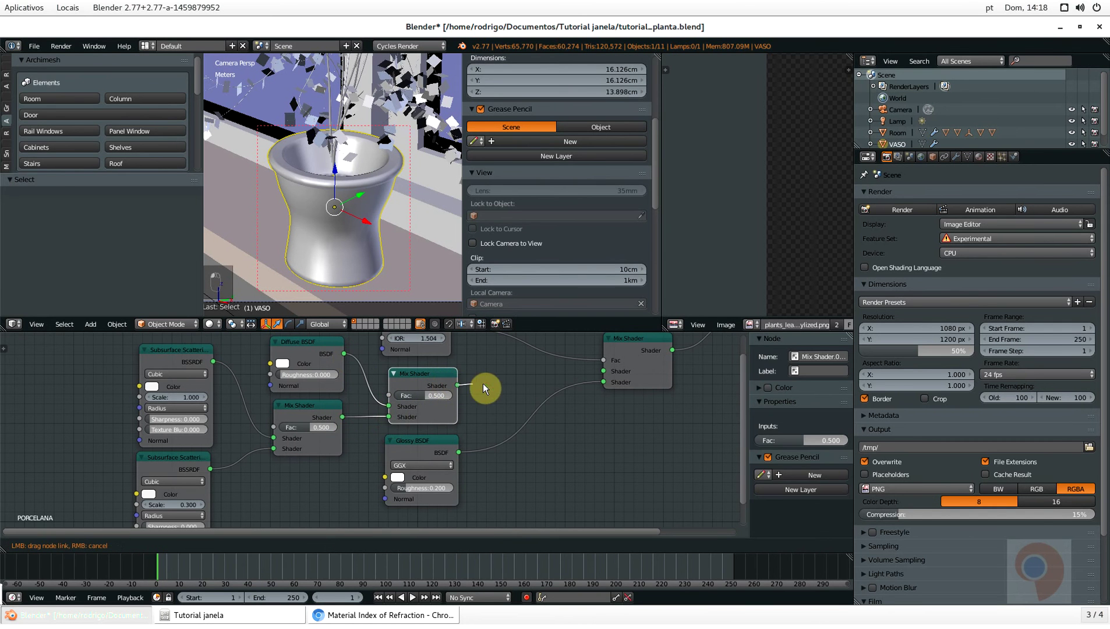
left_click_drag(562, 373, 603, 371)
Raise the Diffuse BSDF's Roughness to 0.175
scroll(425, 395, "up", 3)
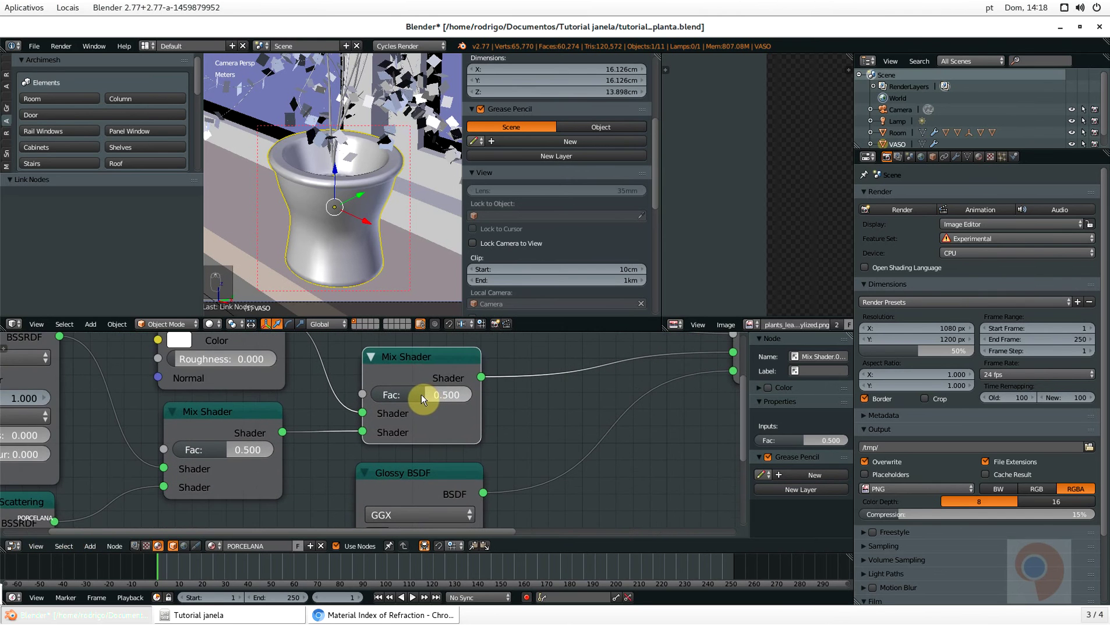
scroll(420, 401, "down", 1)
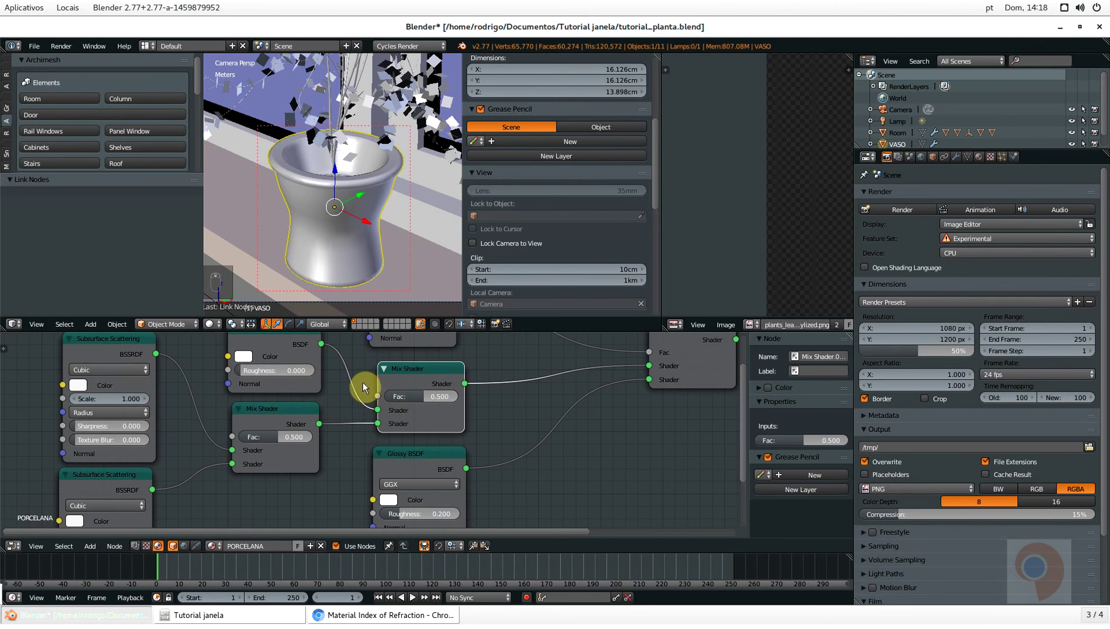
scroll(363, 382, "down", 1)
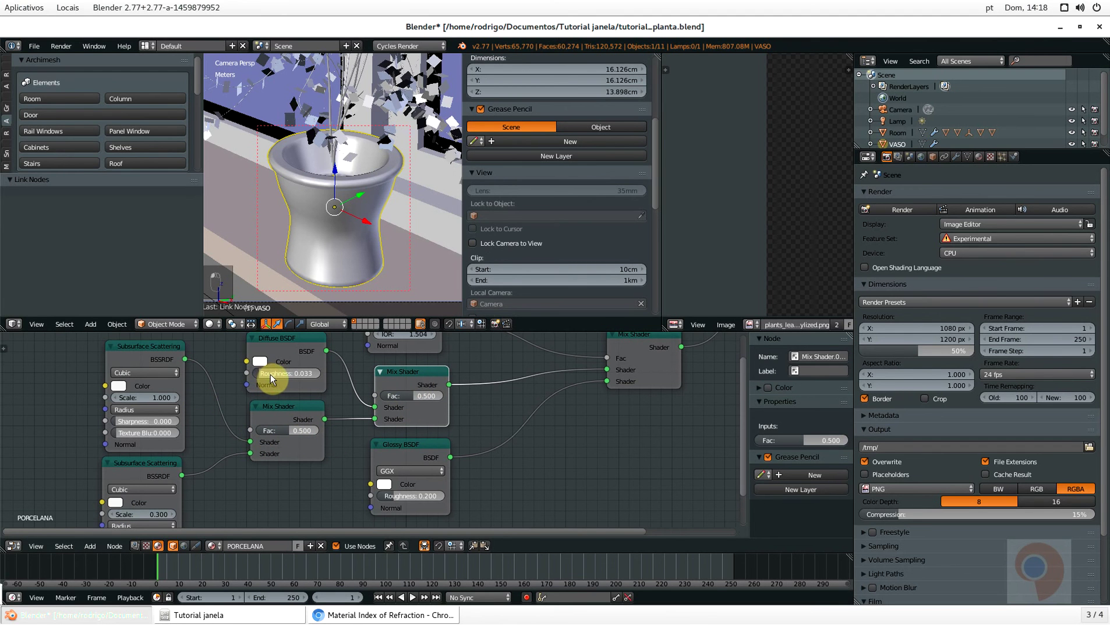
left_click_drag(279, 374, 294, 374)
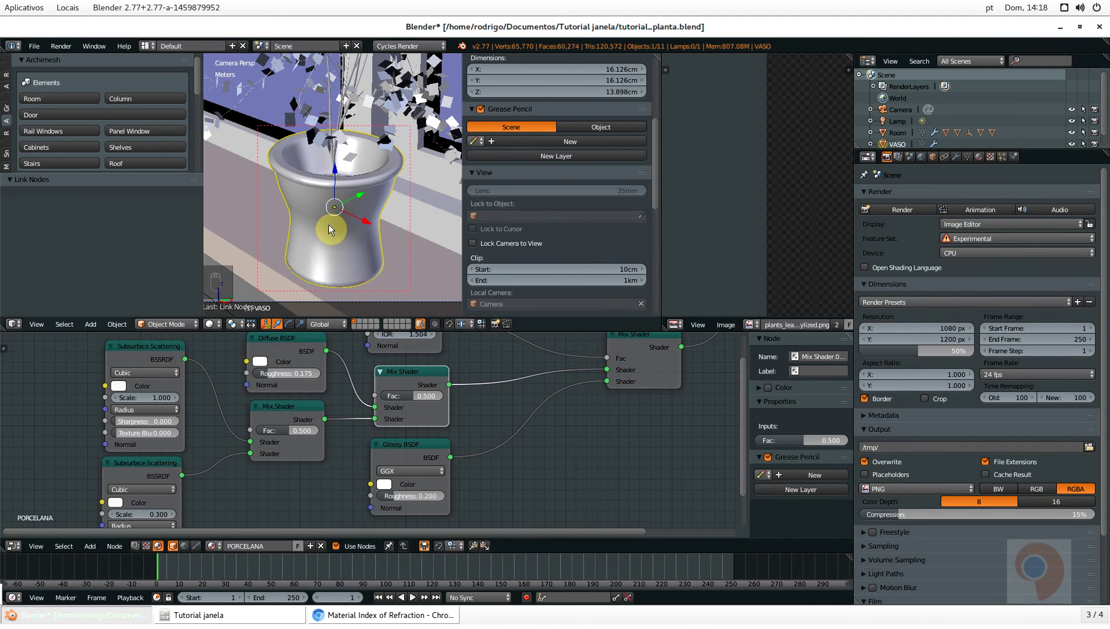
Switch the viewport to rendered preview and raise the duplicated Mix Shader's Fac to 0.718
key("shift+z")
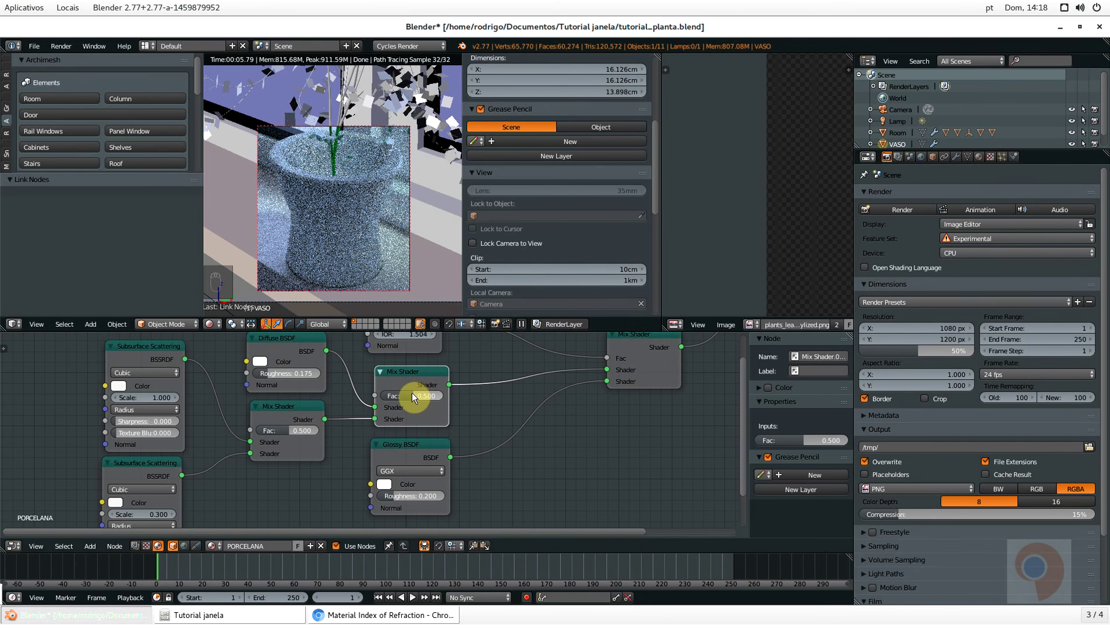
left_click_drag(413, 395, 427, 395)
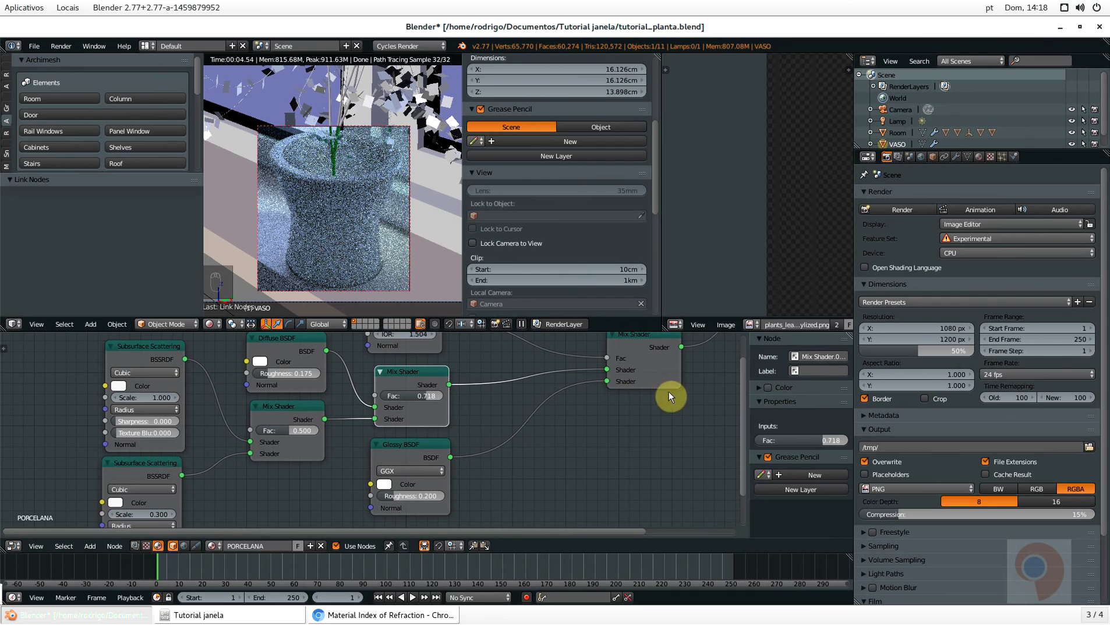
scroll(312, 449, "down", 2)
scroll(457, 393, "up", 1)
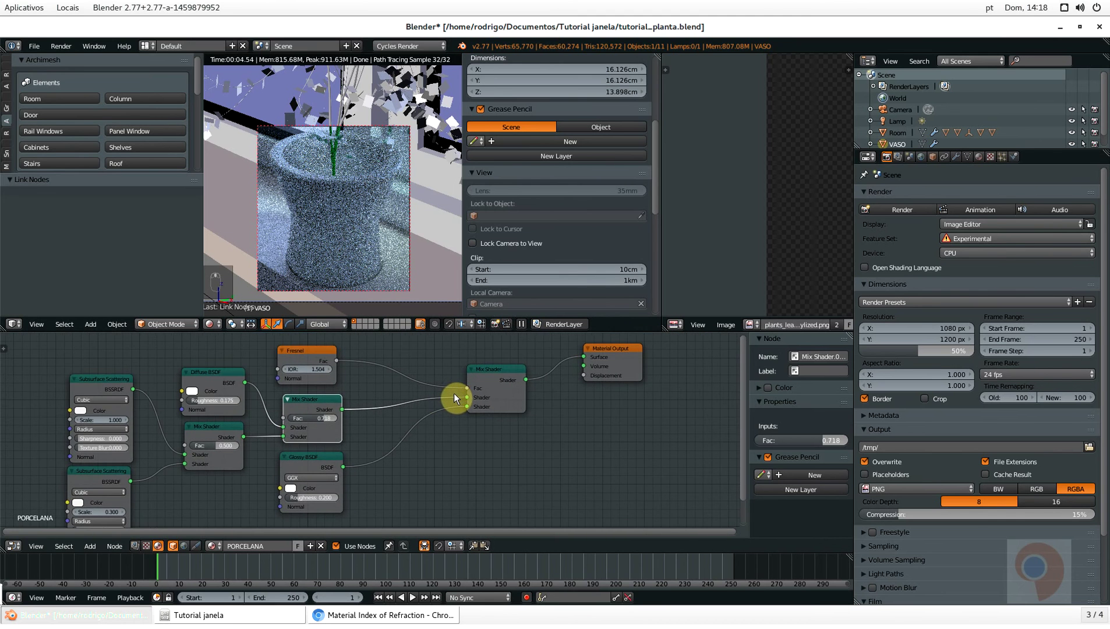
Switch to Chromium and open the bookmarked "5 Tips for Better Materials" article in a new tab
left_click(386, 614)
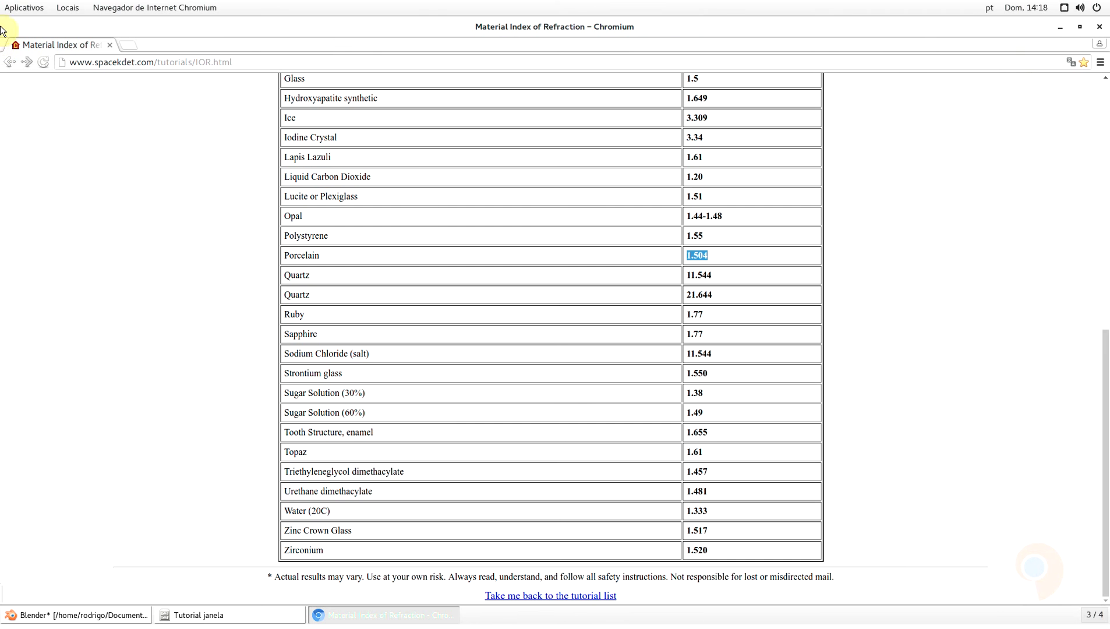
left_click(128, 45)
left_click(1100, 62)
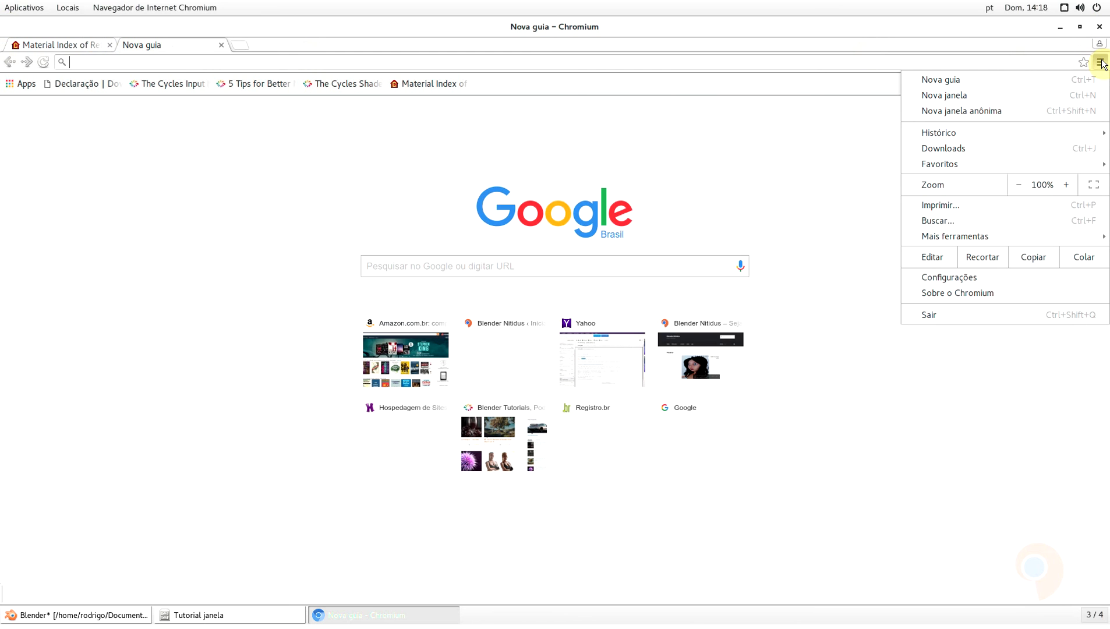
mouse_move(962, 164)
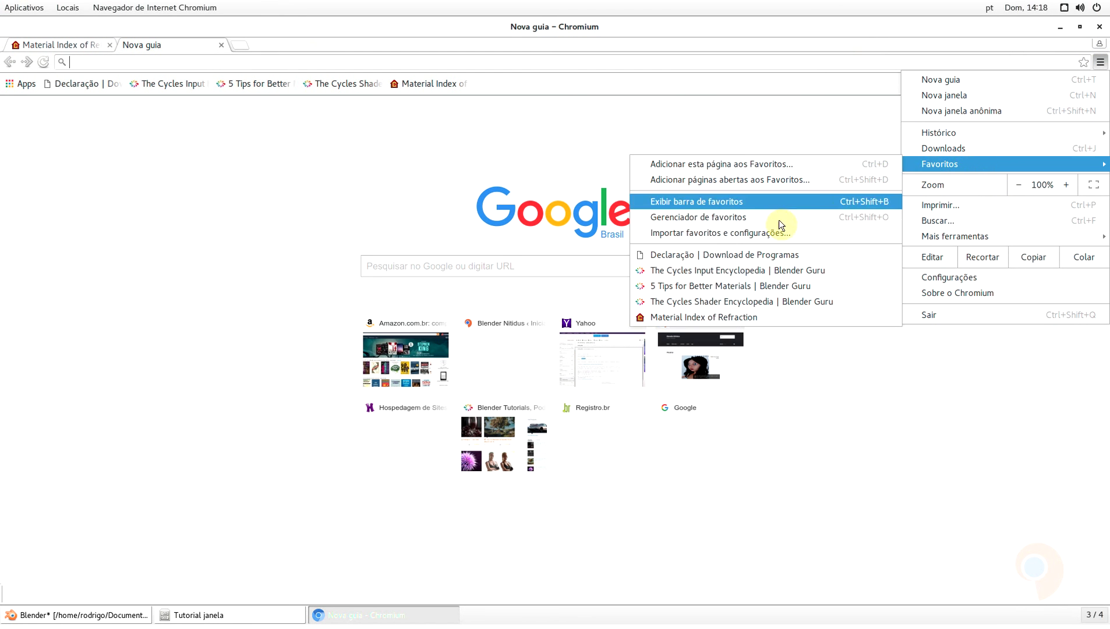
left_click(722, 286)
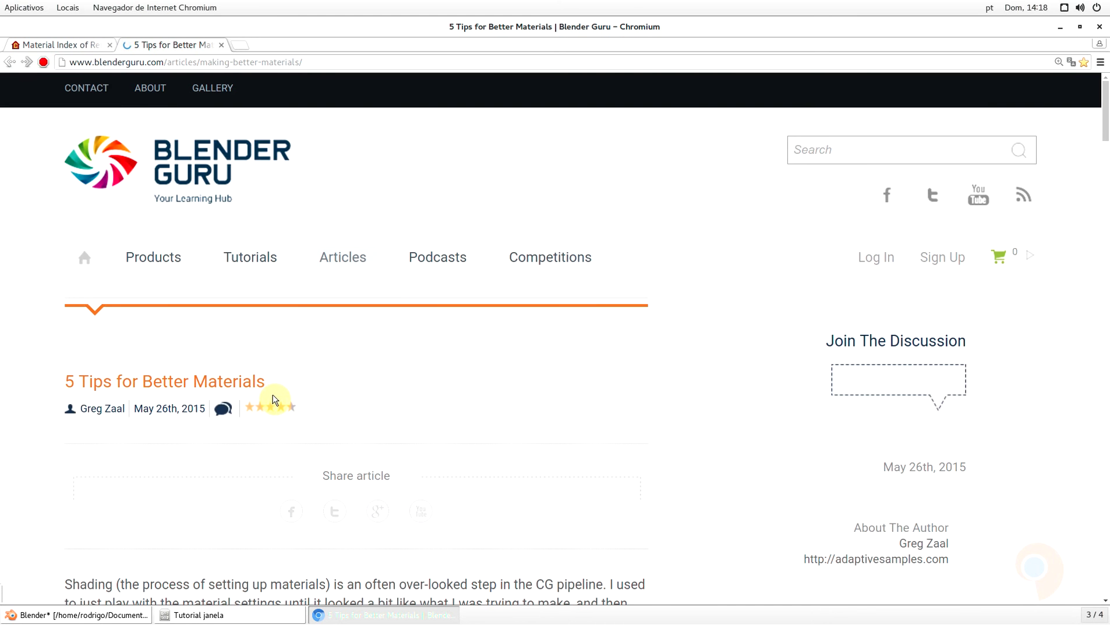
Examine the article's ceramic teapot node setups for subsurface, diffuse and glossy mixing, and return to Blender
scroll(502, 437, "down", 12)
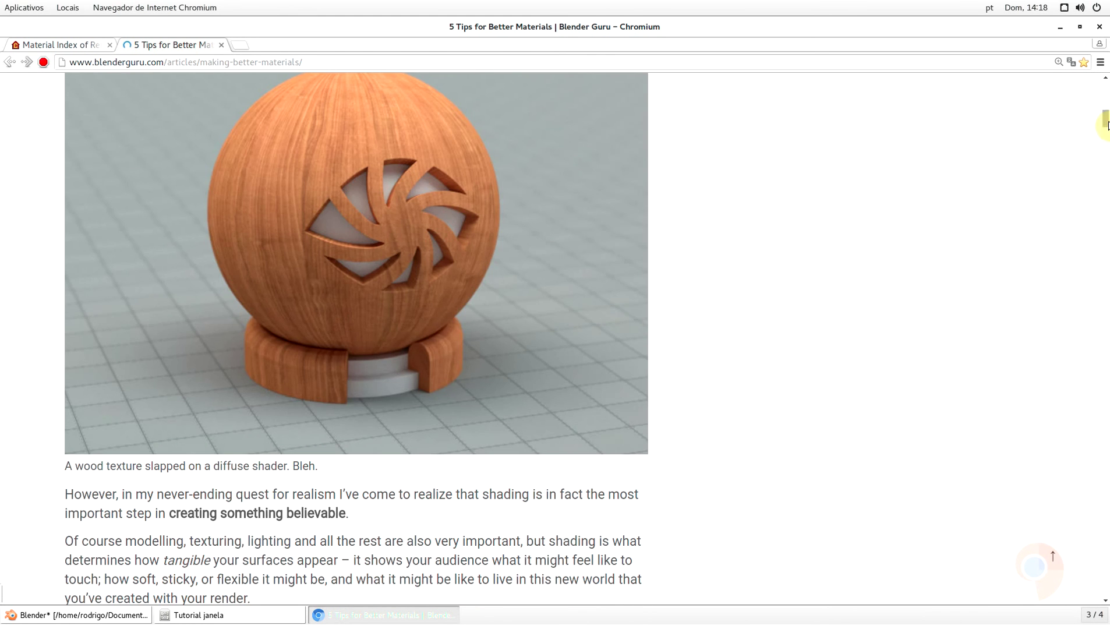
left_click_drag(1103, 146, 1024, 266)
scroll(455, 286, "down", 4)
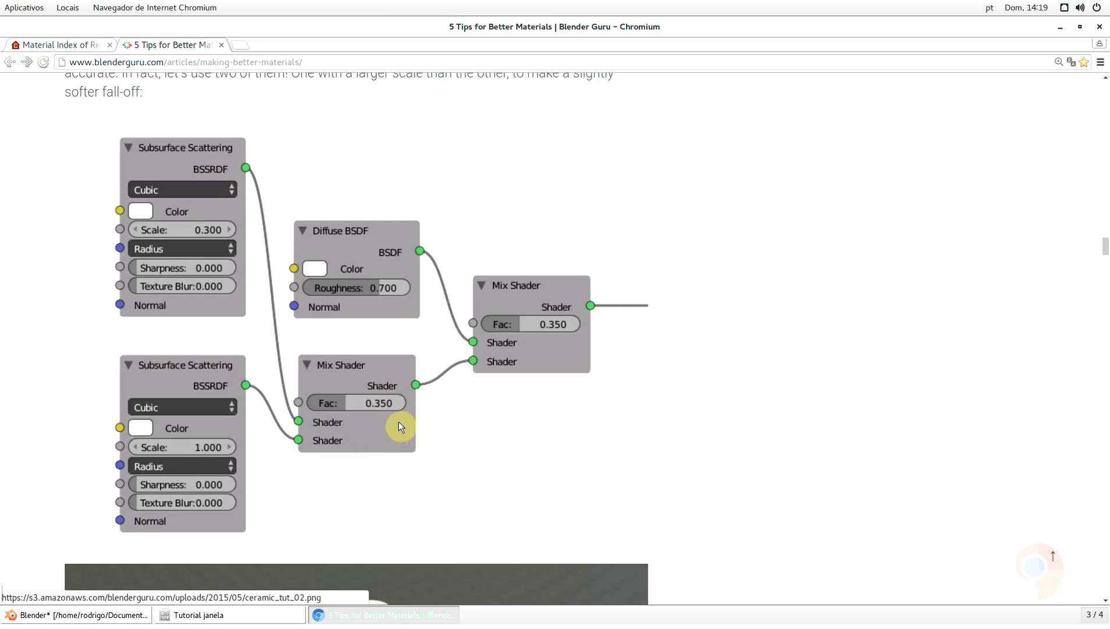
scroll(668, 348, "down", 15)
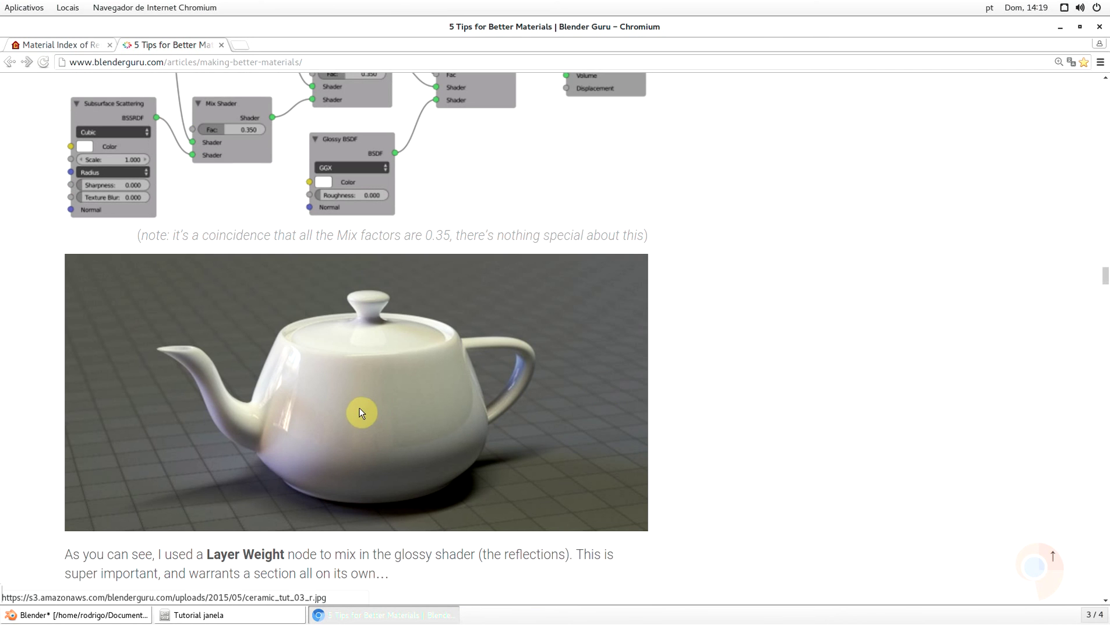
scroll(385, 424, "up", 1)
scroll(398, 426, "up", 1)
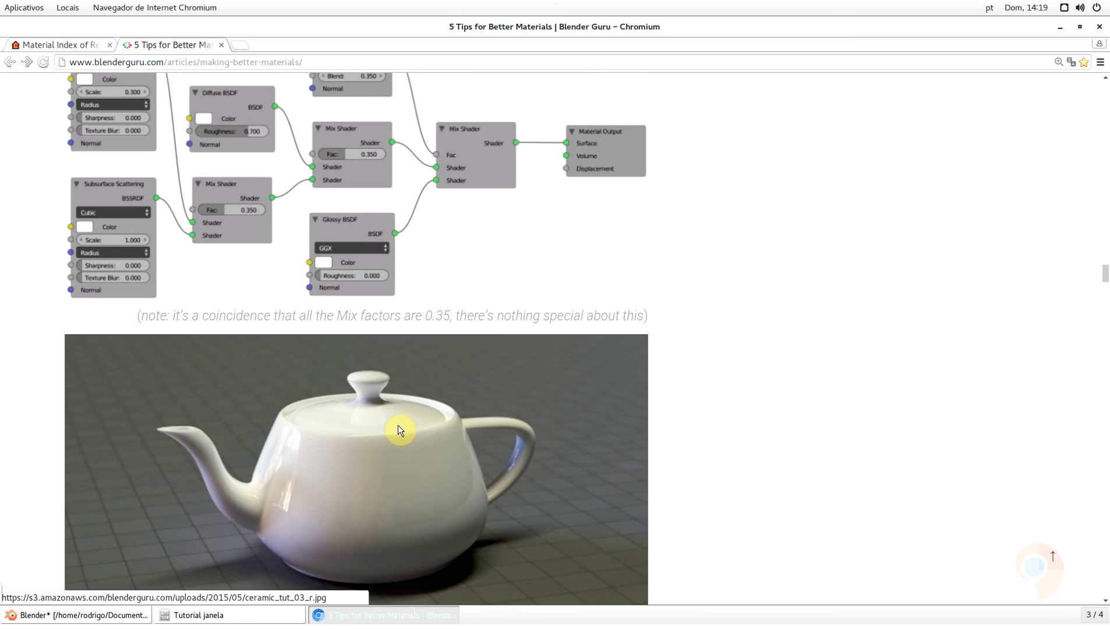
scroll(396, 424, "up", 2)
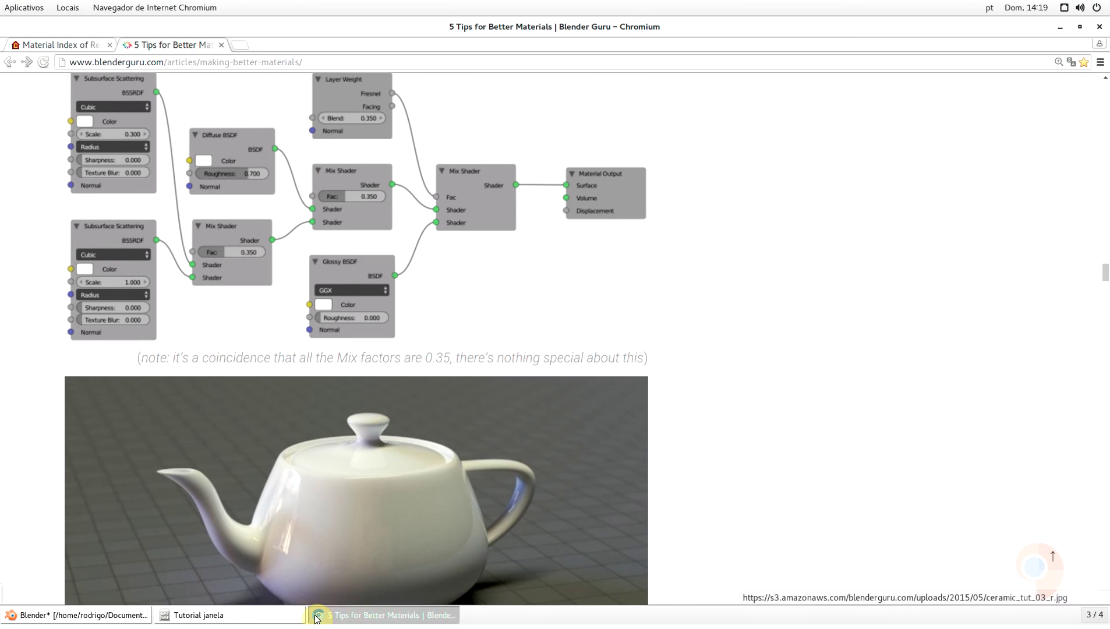
scroll(390, 424, "down", 3)
scroll(232, 435, "up", 3)
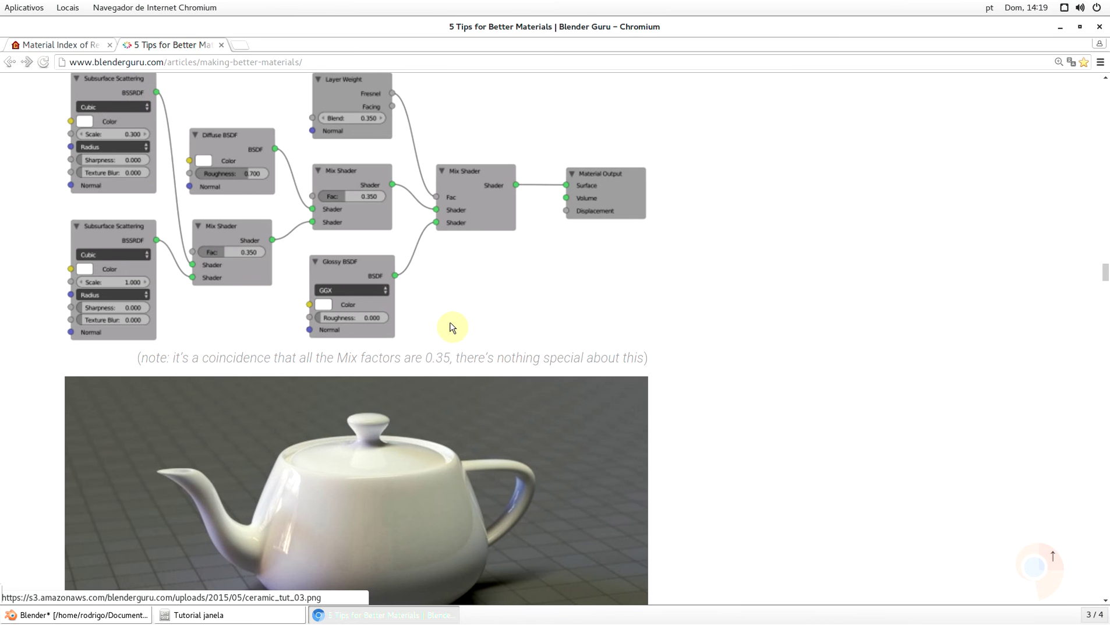
key("alt+Tab")
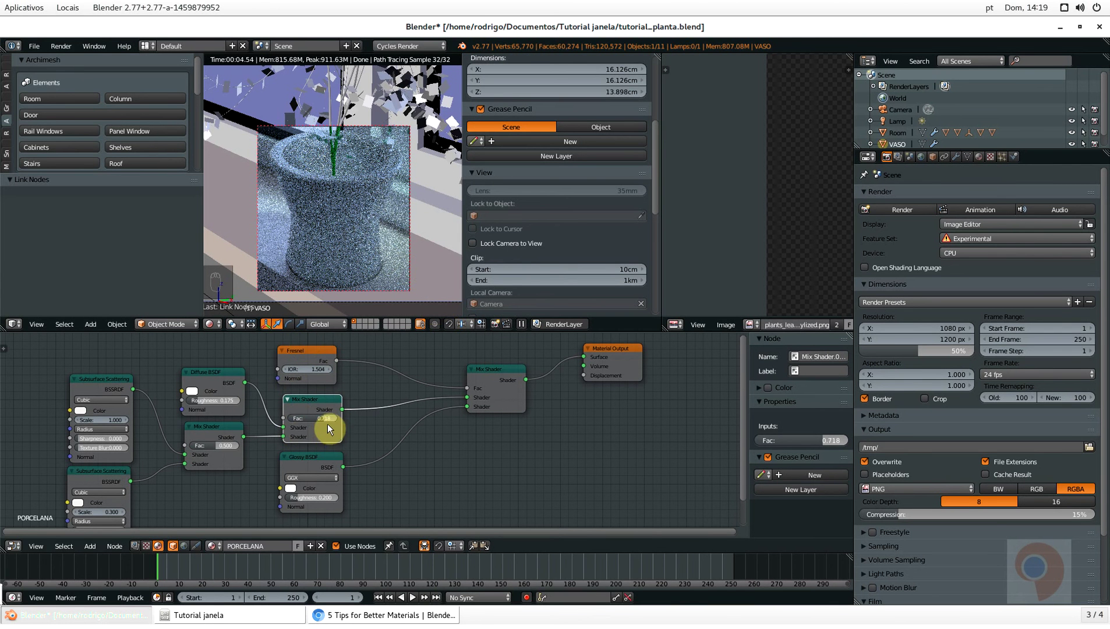
Check the article's ceramic node setup and set the Fac of the Mix Shader combining diffuse and subsurface to 0.350
key("alt+Tab")
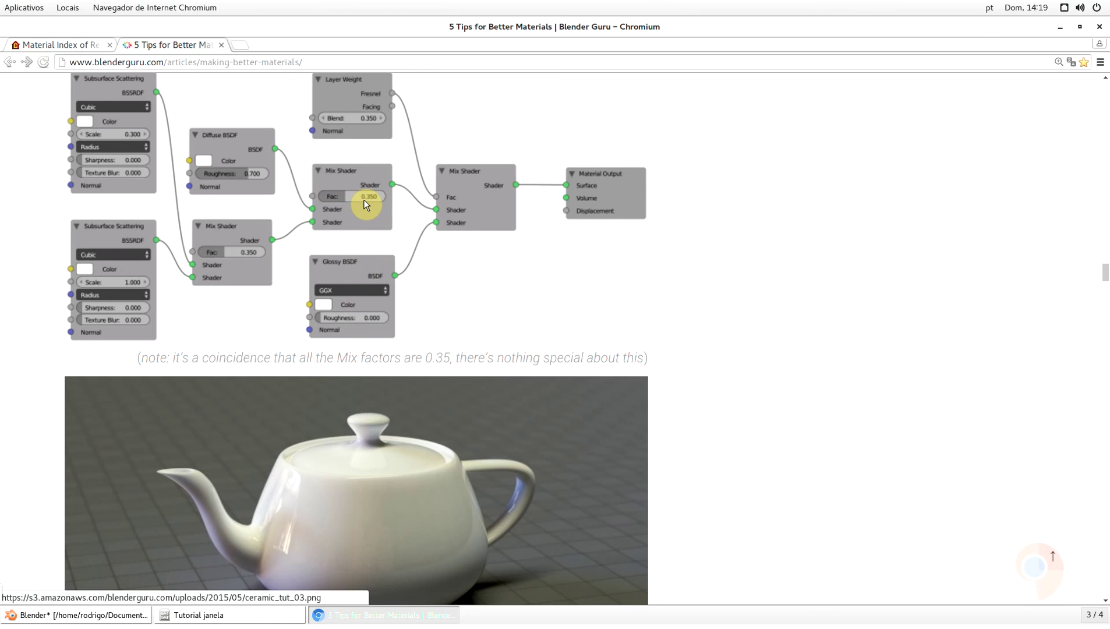
key("alt+Tab")
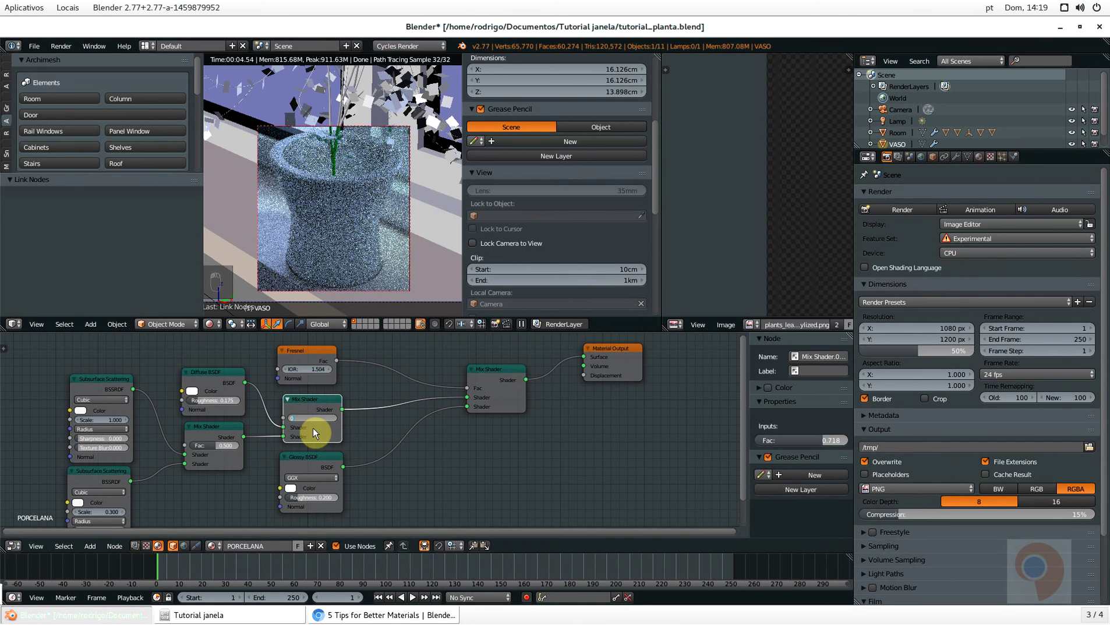
key("Return")
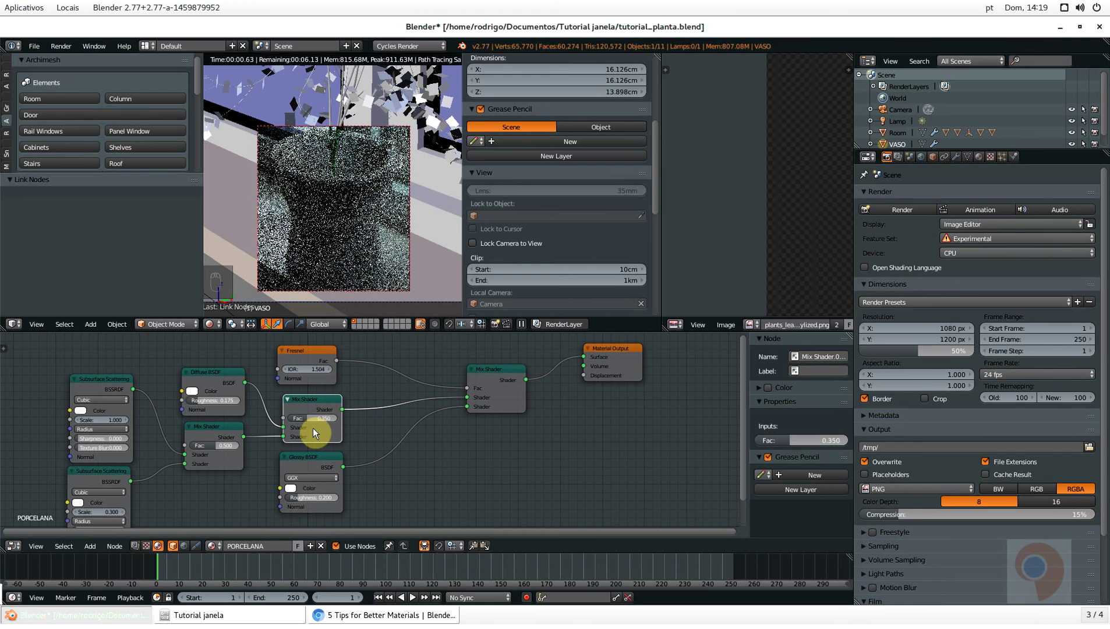
Set the Diffuse BSDF's Roughness to 0.7
left_click(212, 400)
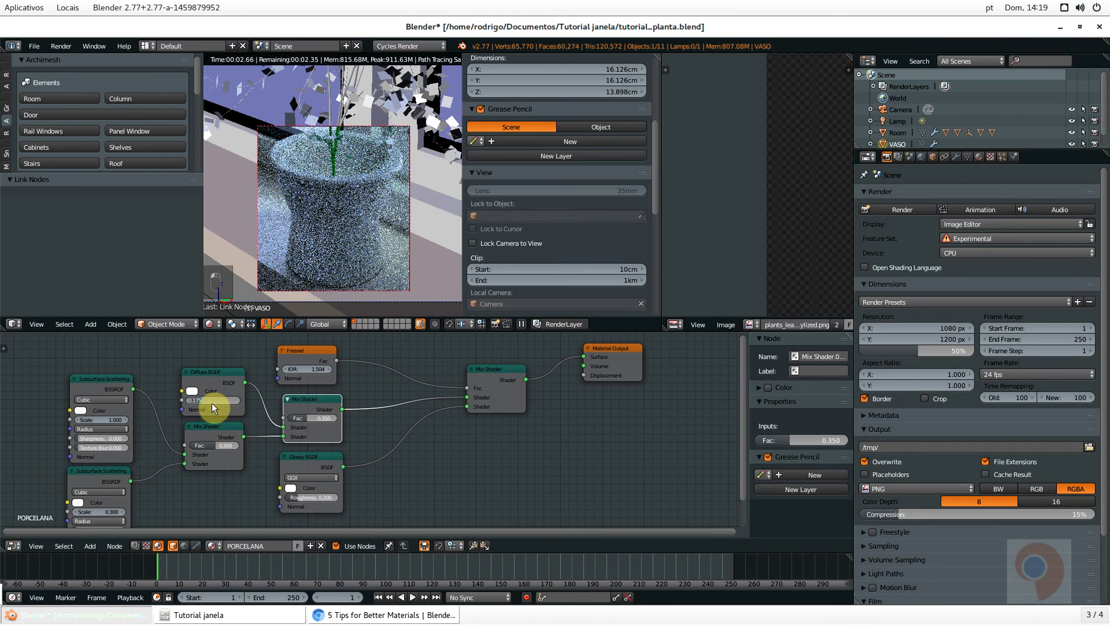
key("BackSpace")
type(".7")
key("Return")
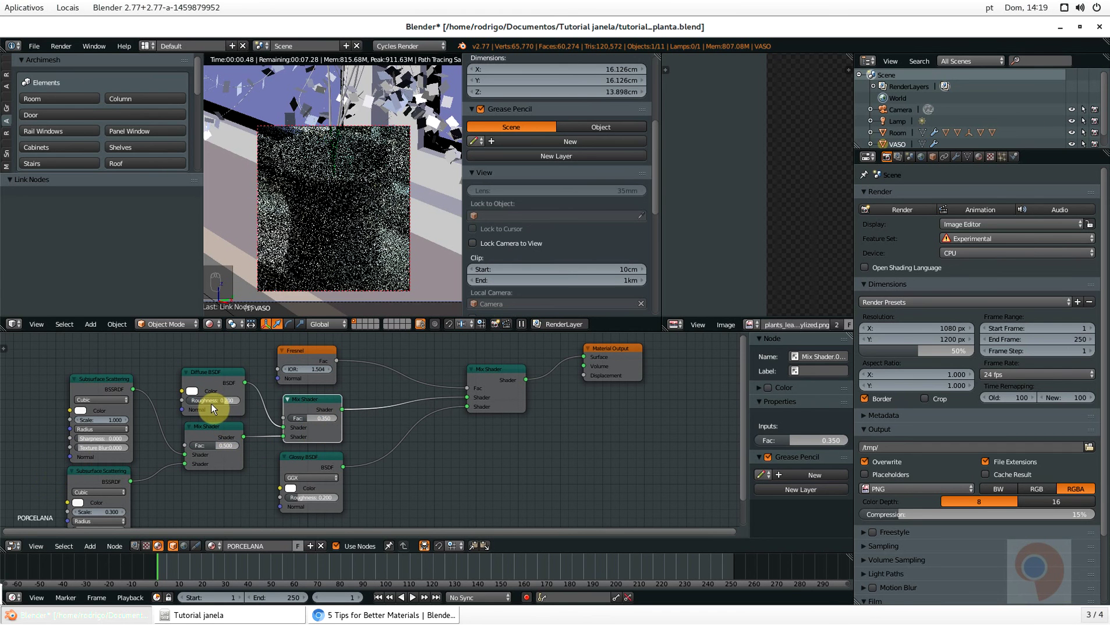
Set the Fac of the Mix Shader blending the two Subsurface Scattering nodes to 0.35 and save the file
left_click(220, 442)
key("BackSpace")
type(".35")
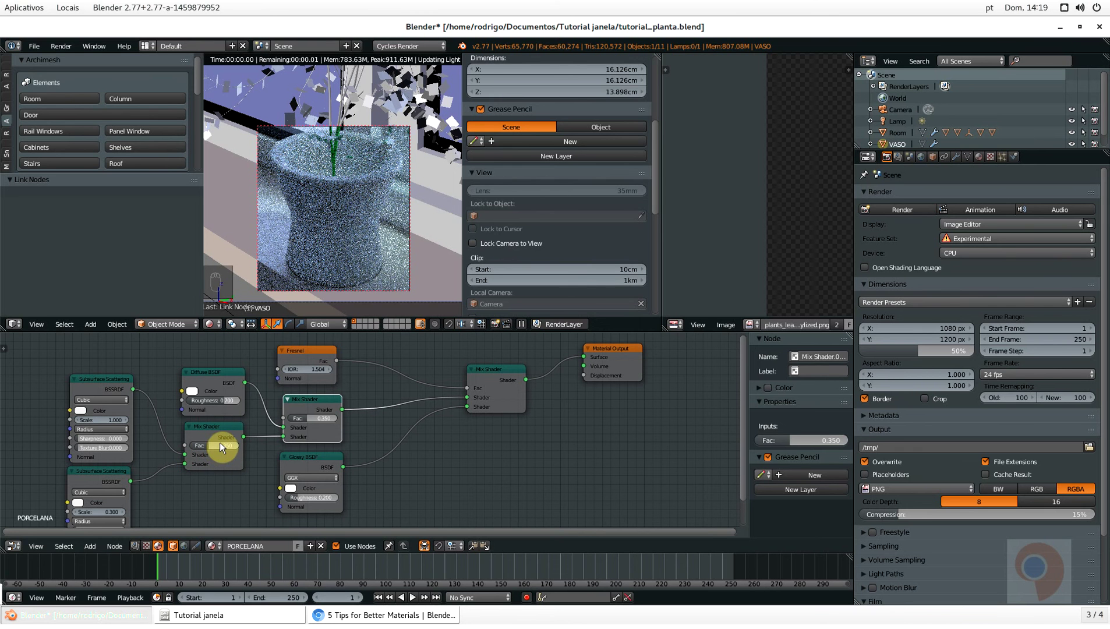
key("Return")
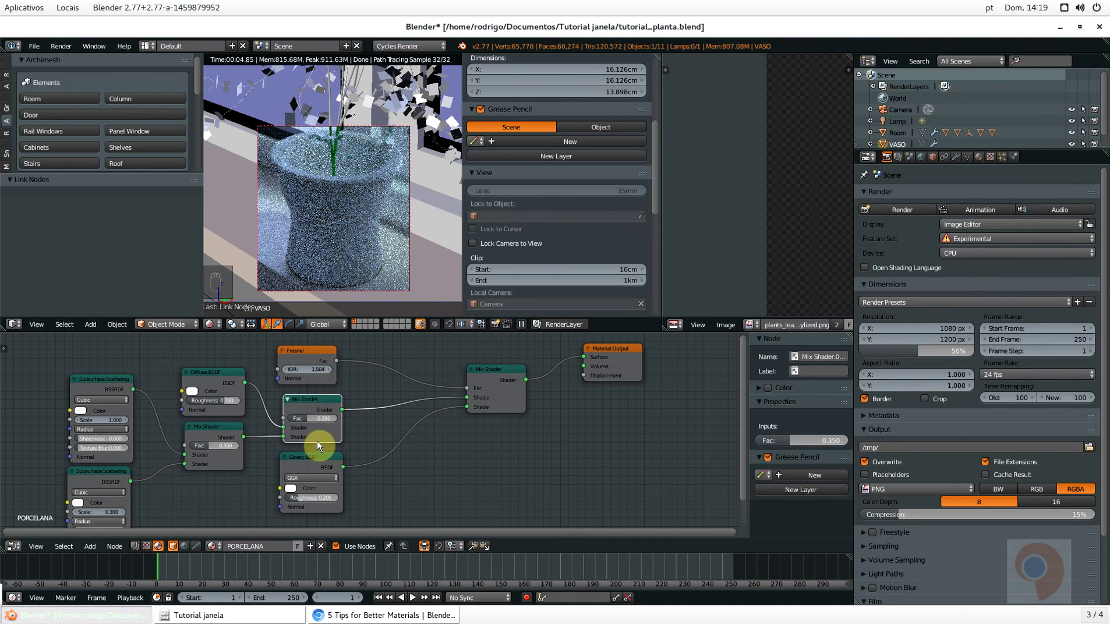
key("ctrl+s")
left_click(424, 473)
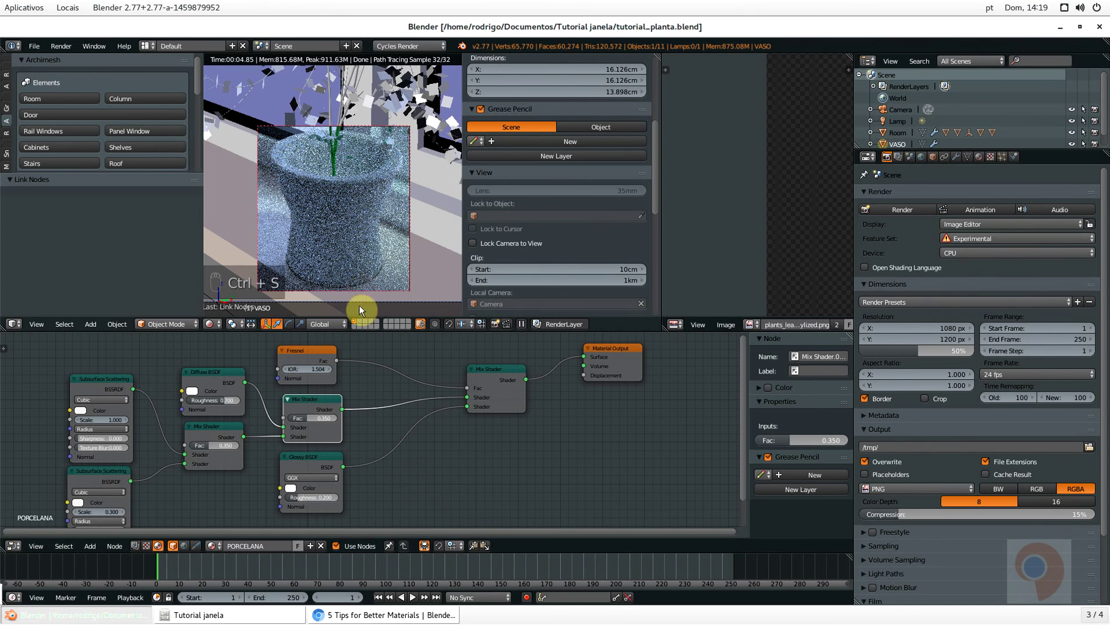
Expand the render border beyond the camera frame to clear it, and return the viewport to solid shading
mouse_move(318, 354)
left_mouse_down()
mouse_move(339, 355)
mouse_move(324, 355)
left_mouse_up()
scroll(328, 268, "down", 5)
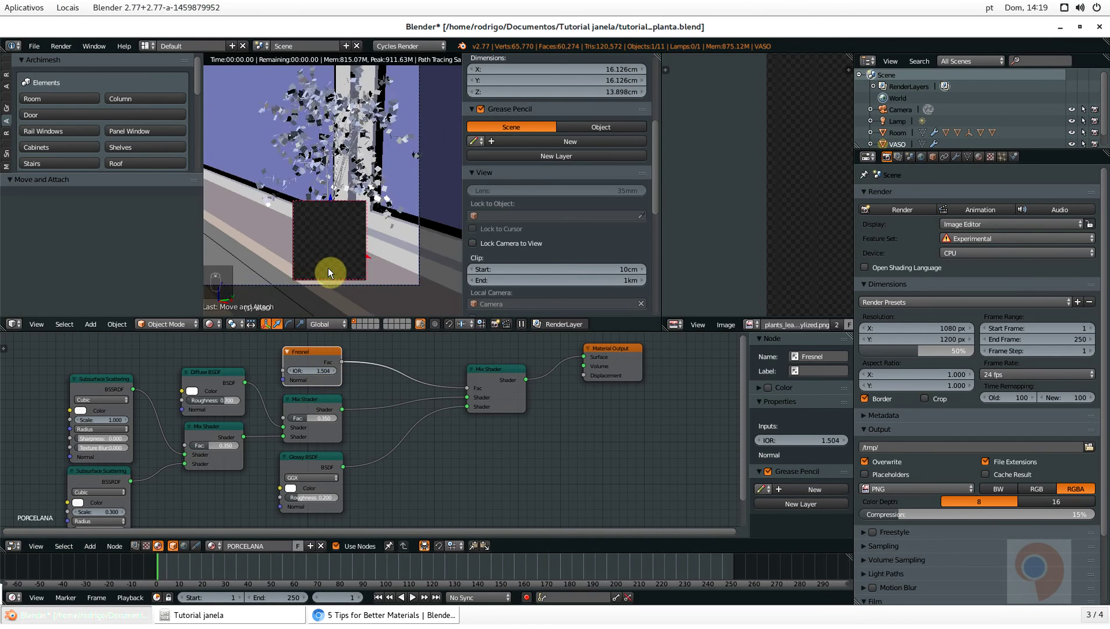
scroll(309, 233, "down", 3)
middle_click_drag(308, 234, 339, 239, "shift")
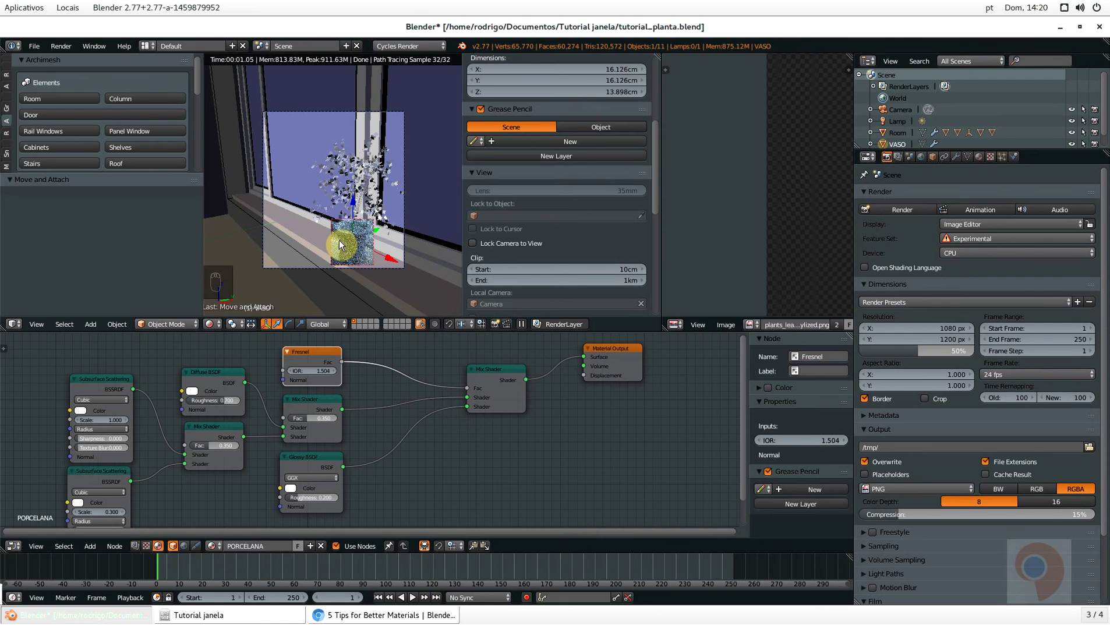
scroll(333, 242, "down", 2)
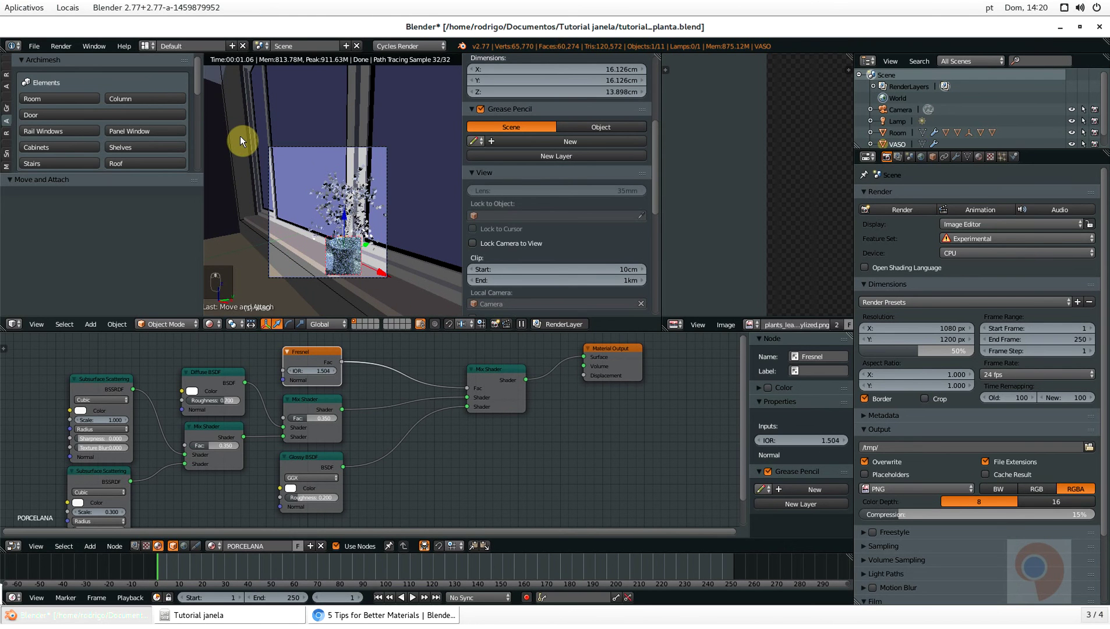
key("shift+b")
left_click_drag(236, 126, 398, 283)
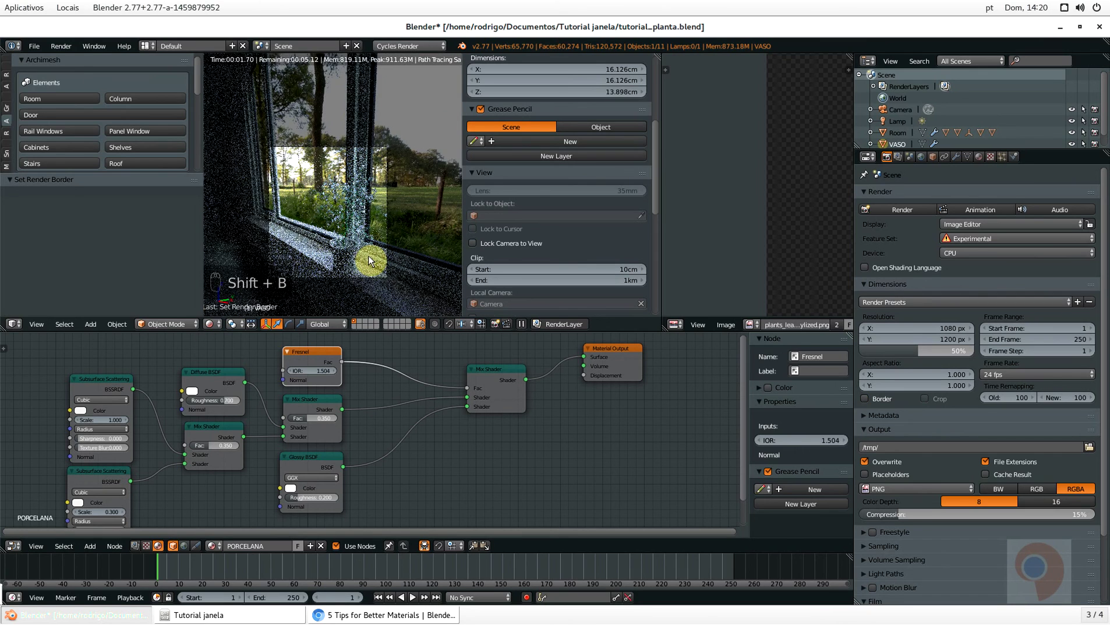
scroll(355, 192, "up", 2)
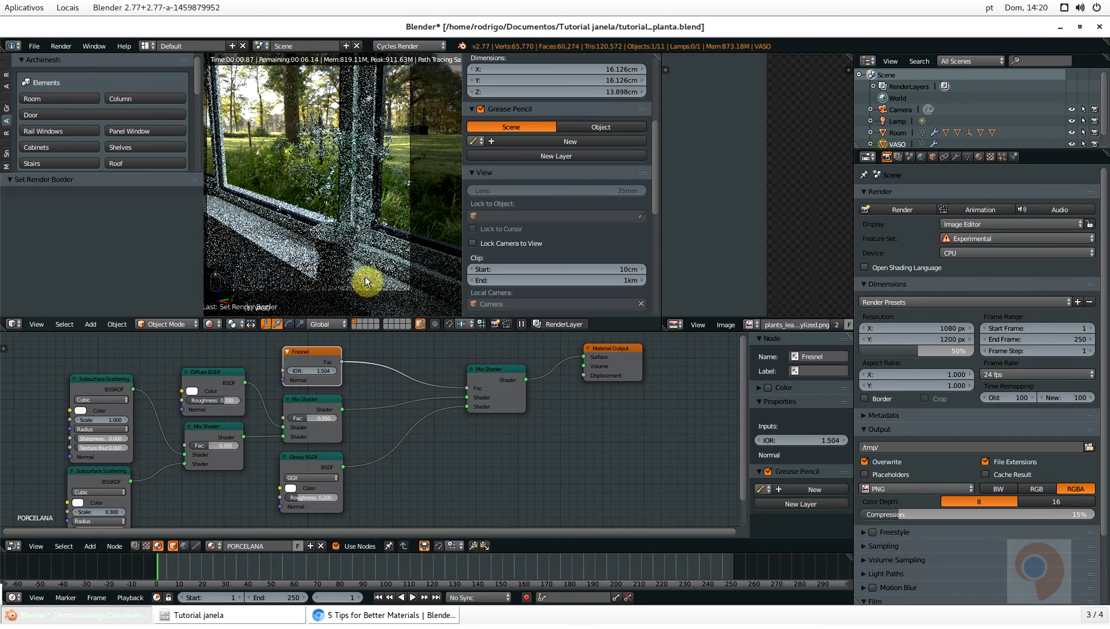
scroll(366, 285, "down", 2)
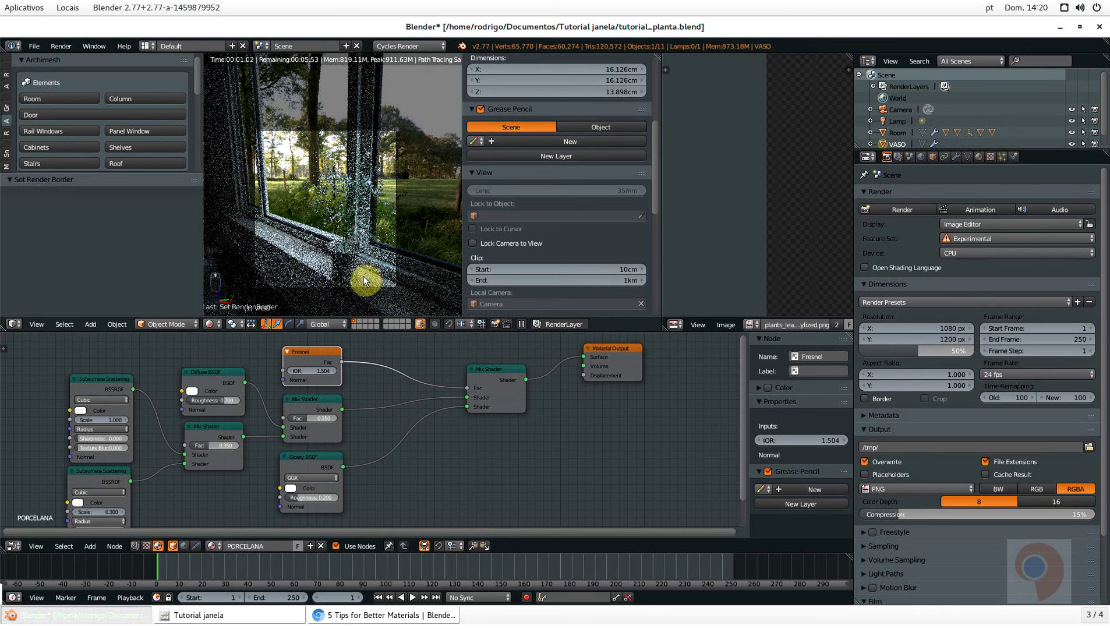
key("shift+z")
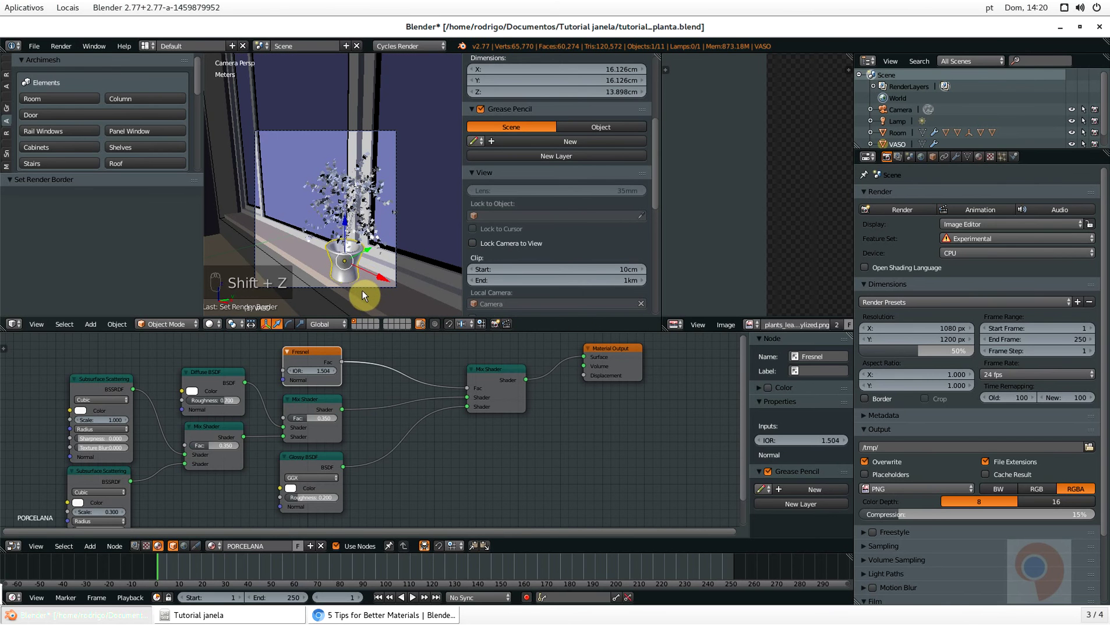
Select the camera and try reframing the plant closer with Walk Navigation, moving forward and back
scroll(361, 290, "up", 1)
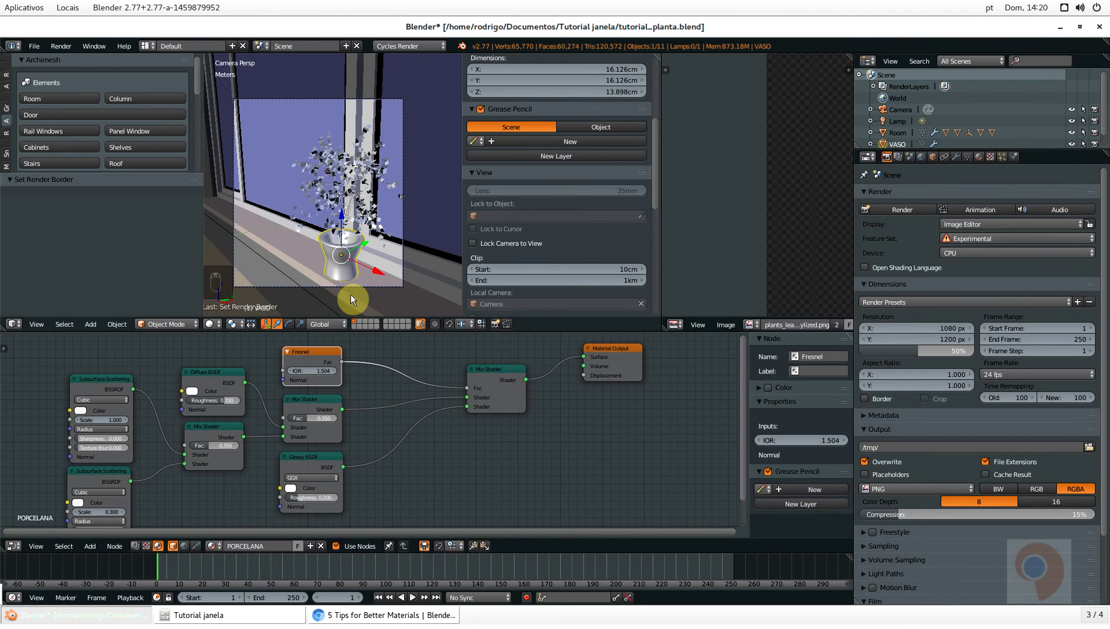
right_click(351, 286)
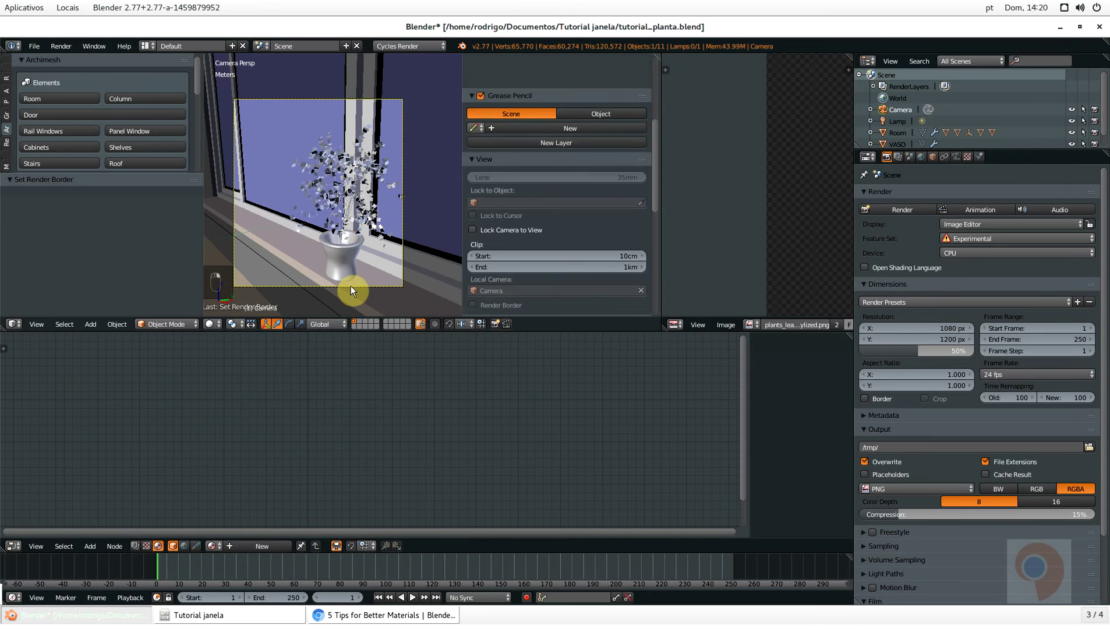
key("space")
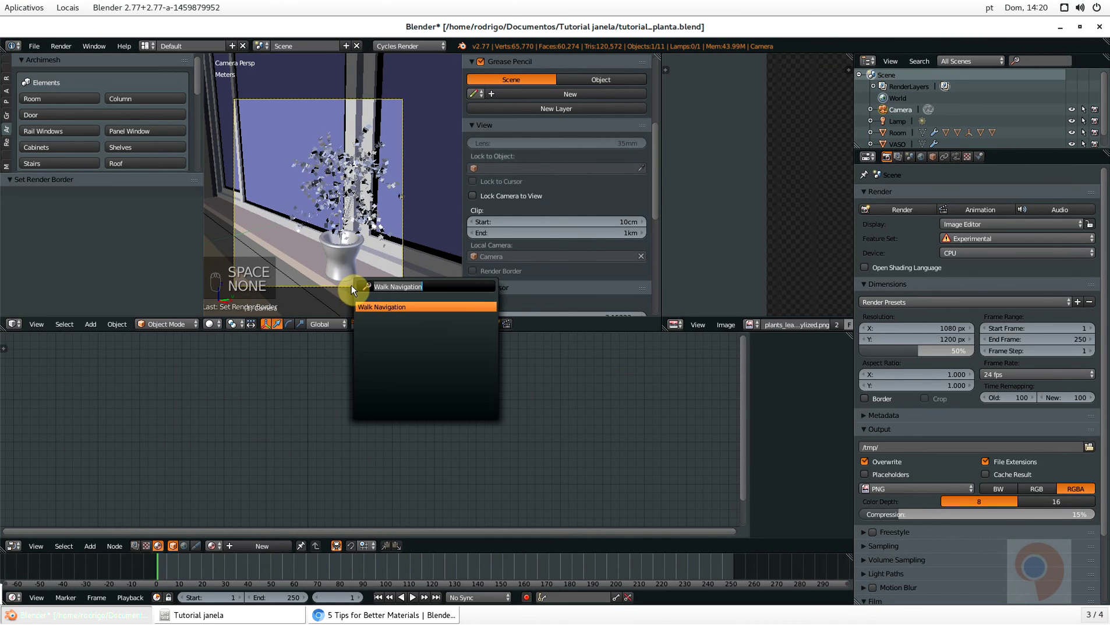
key("Return")
key("w")
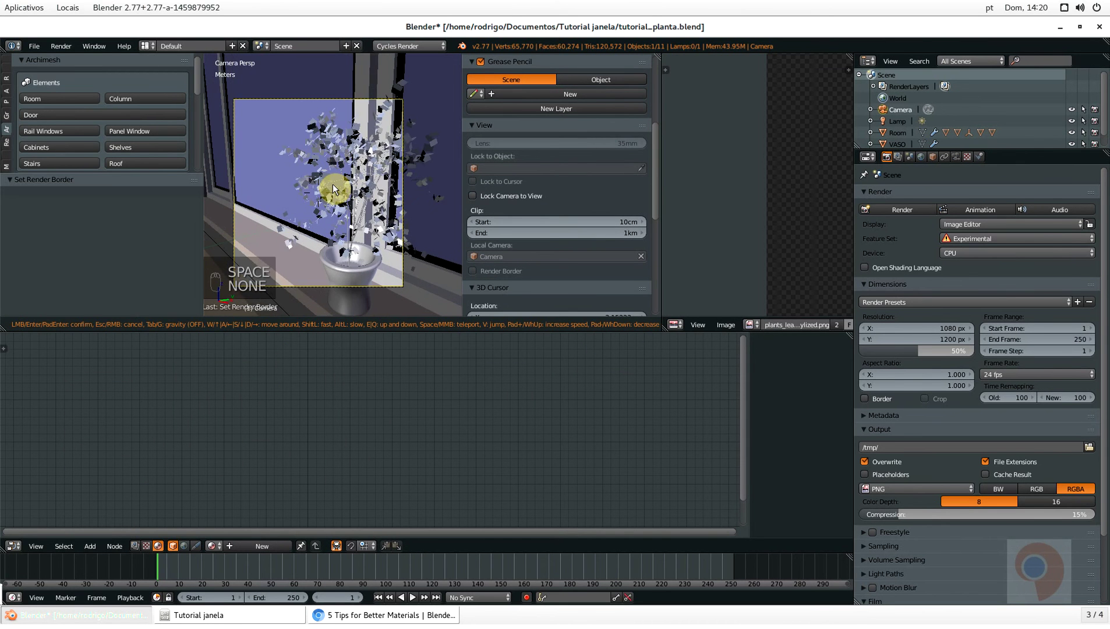
key("s")
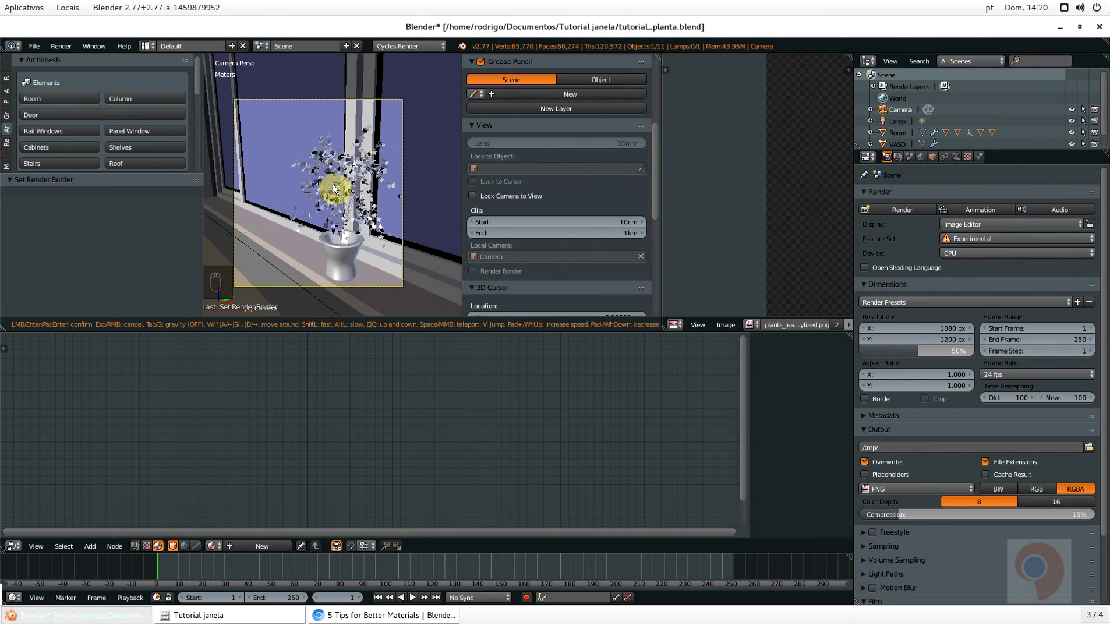
left_click(332, 184)
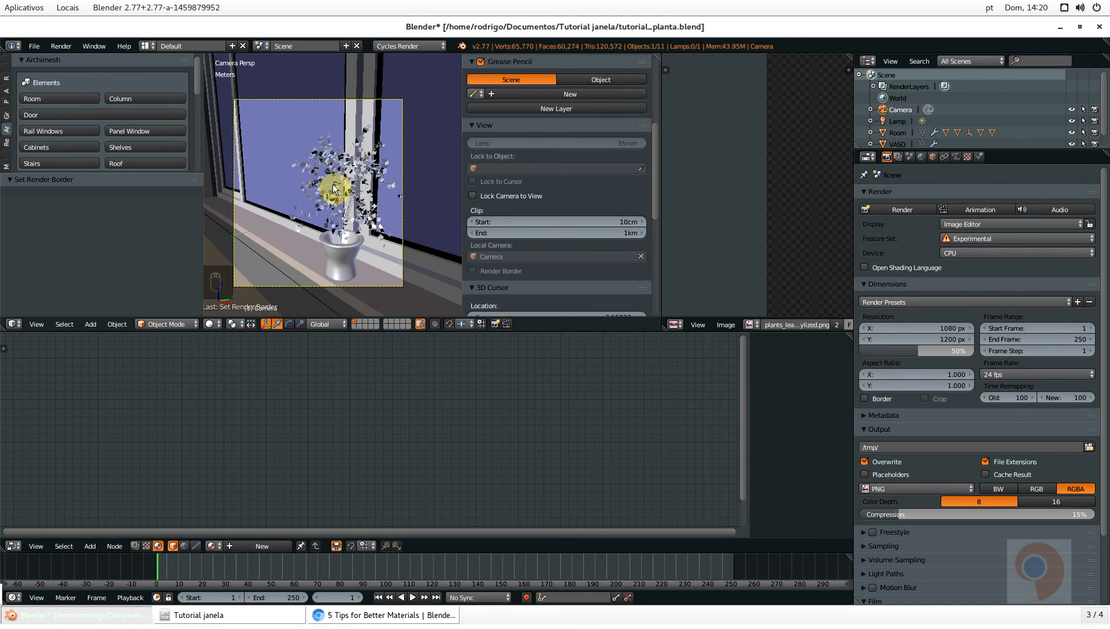
Save the file and set the render samples to 50 in the Sampling settings
key("ctrl+s")
left_click(356, 235)
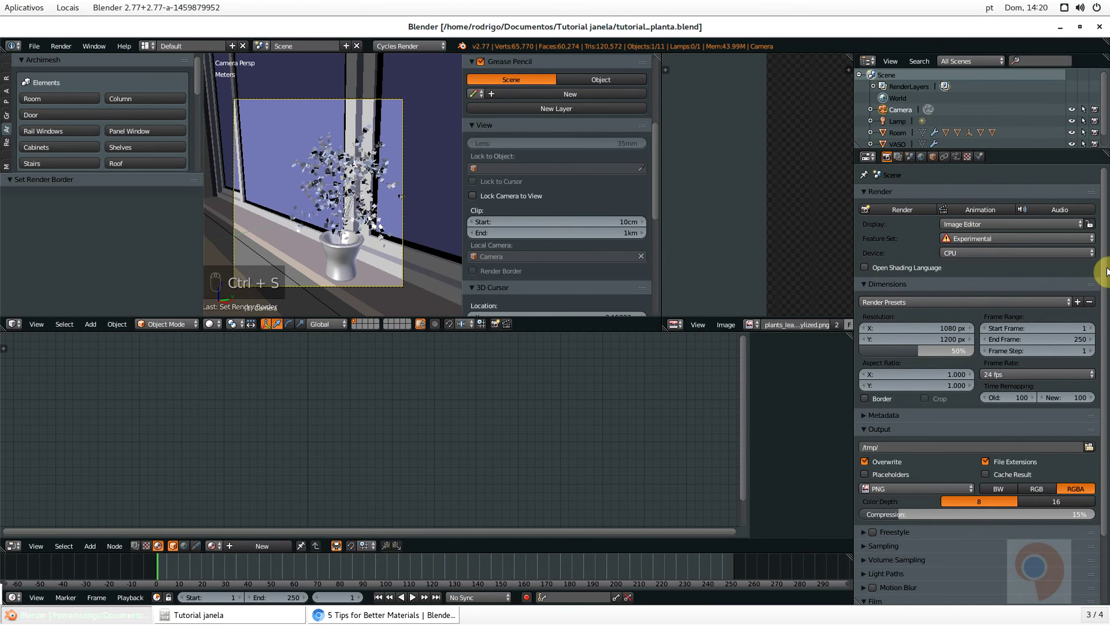
scroll(1101, 303, "down", 4)
scroll(1105, 437, "up", 1)
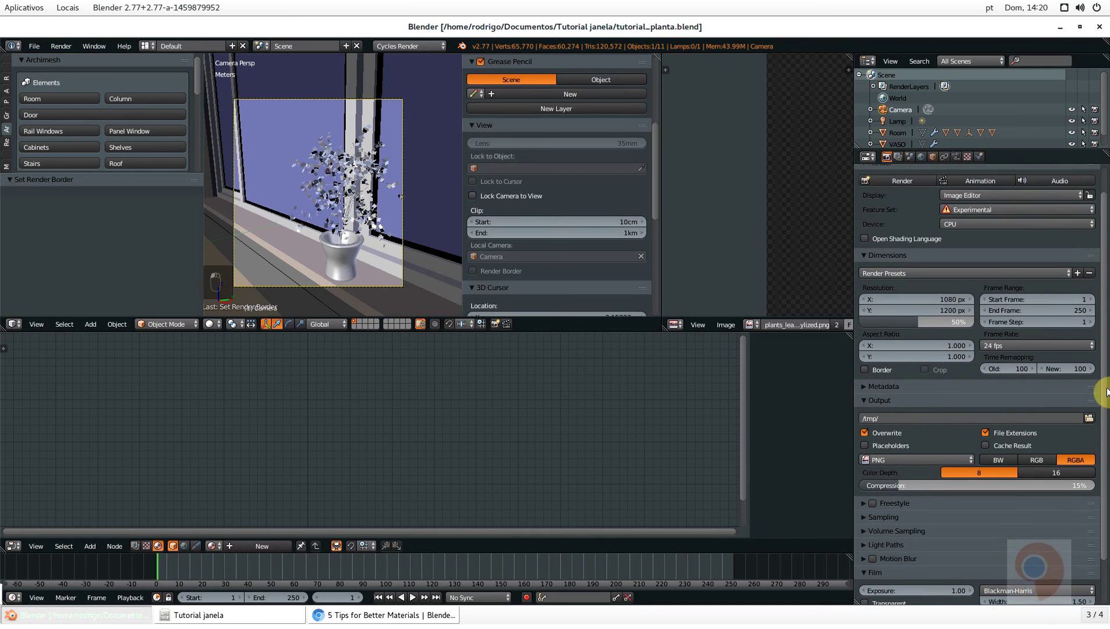
scroll(1105, 443, "down", 1)
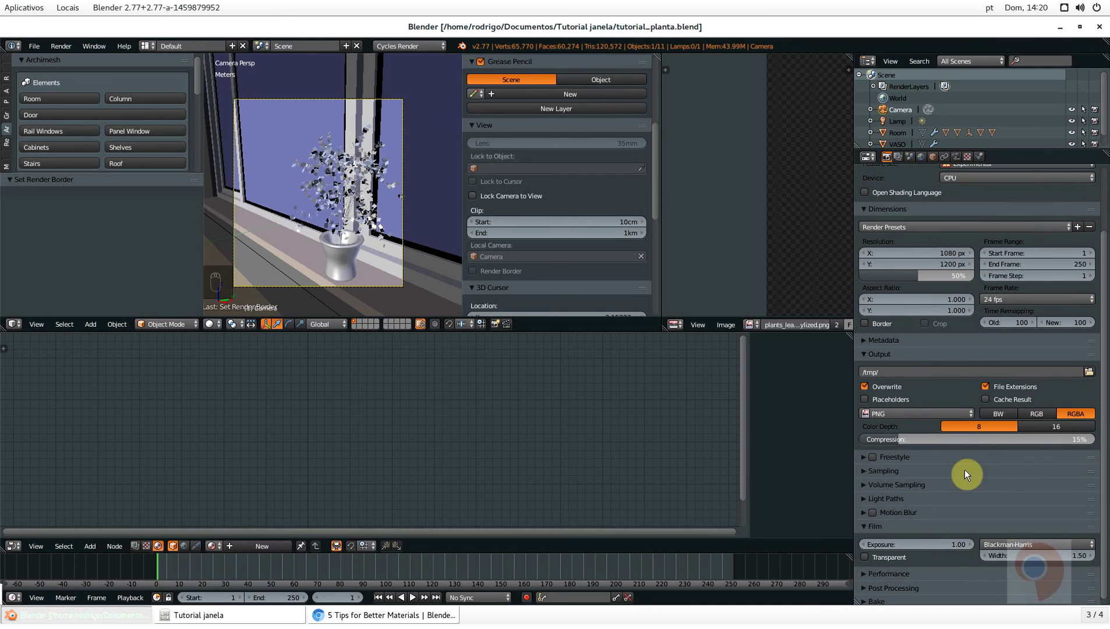
left_click(863, 471)
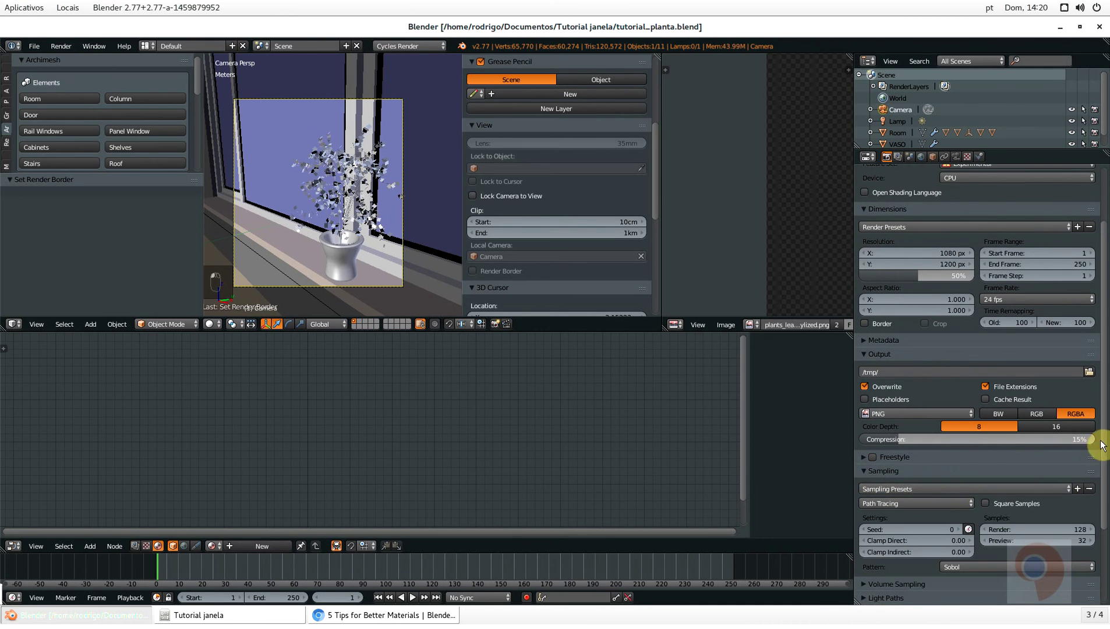
scroll(1102, 449, "down", 5)
scroll(1100, 524, "down", 1)
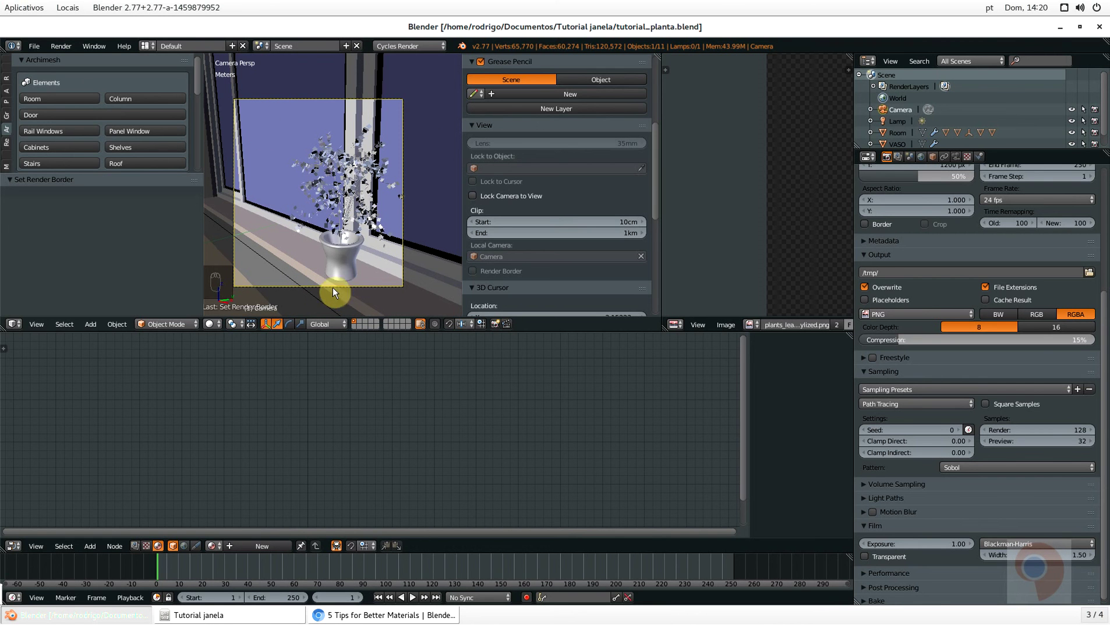
left_click(1041, 430)
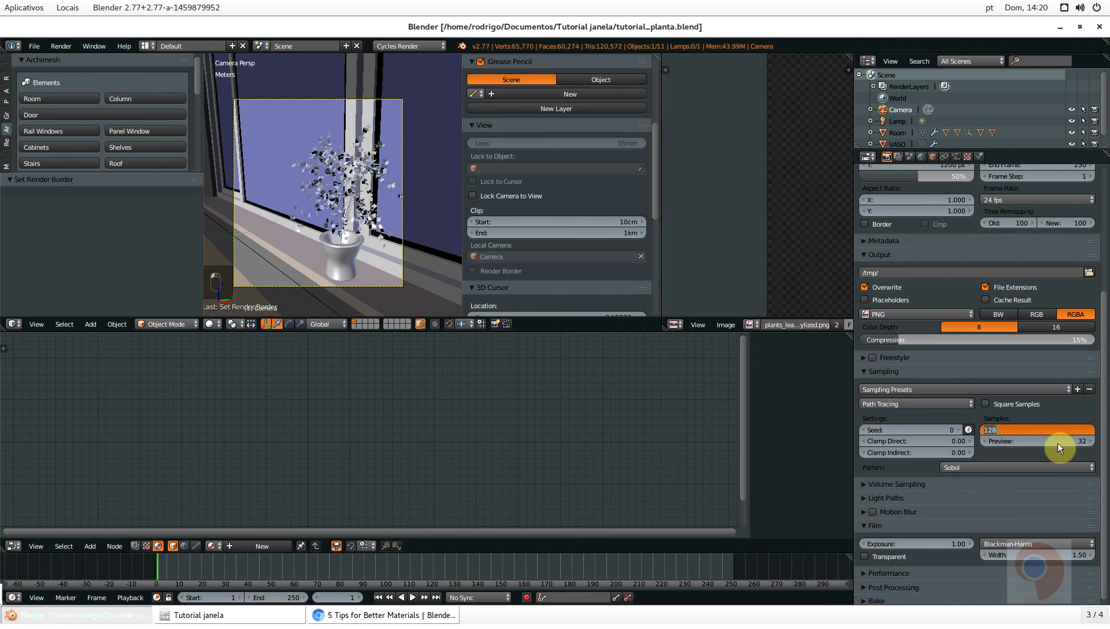
type("50")
key("Return")
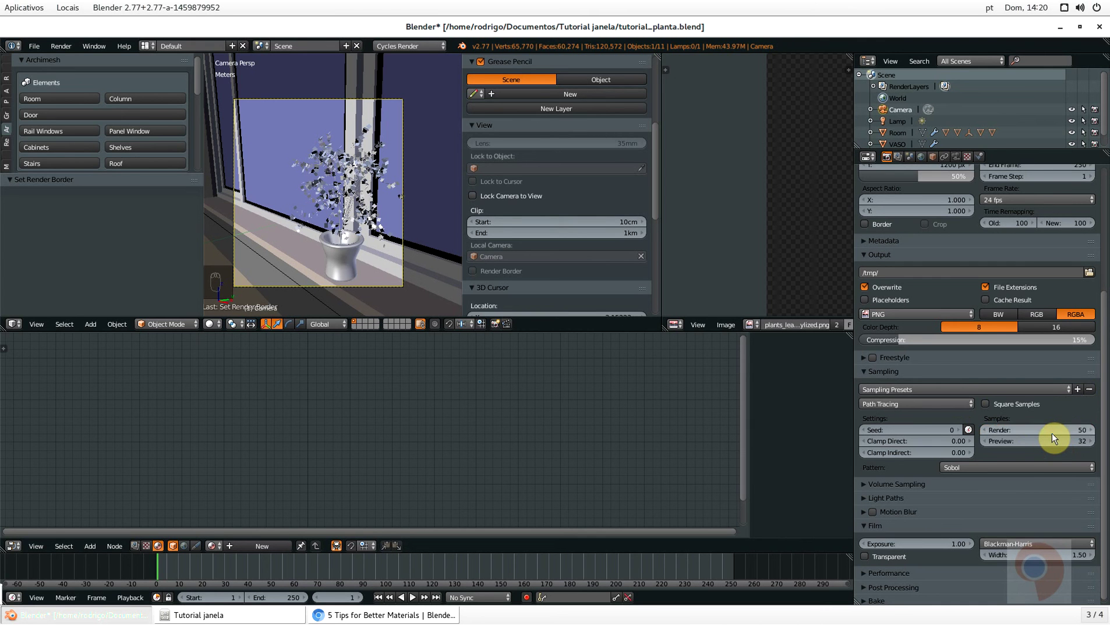
Disable Reflective Caustics and Refractive Caustics in the Light Paths settings and save the file
left_click(866, 499)
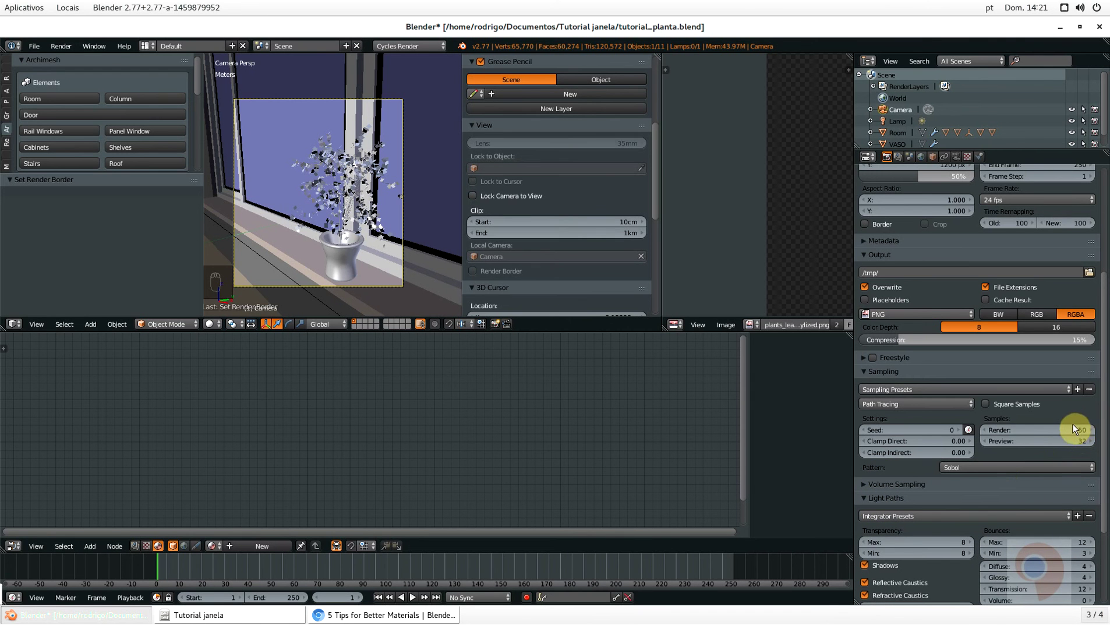
left_click_drag(1098, 384, 1105, 432)
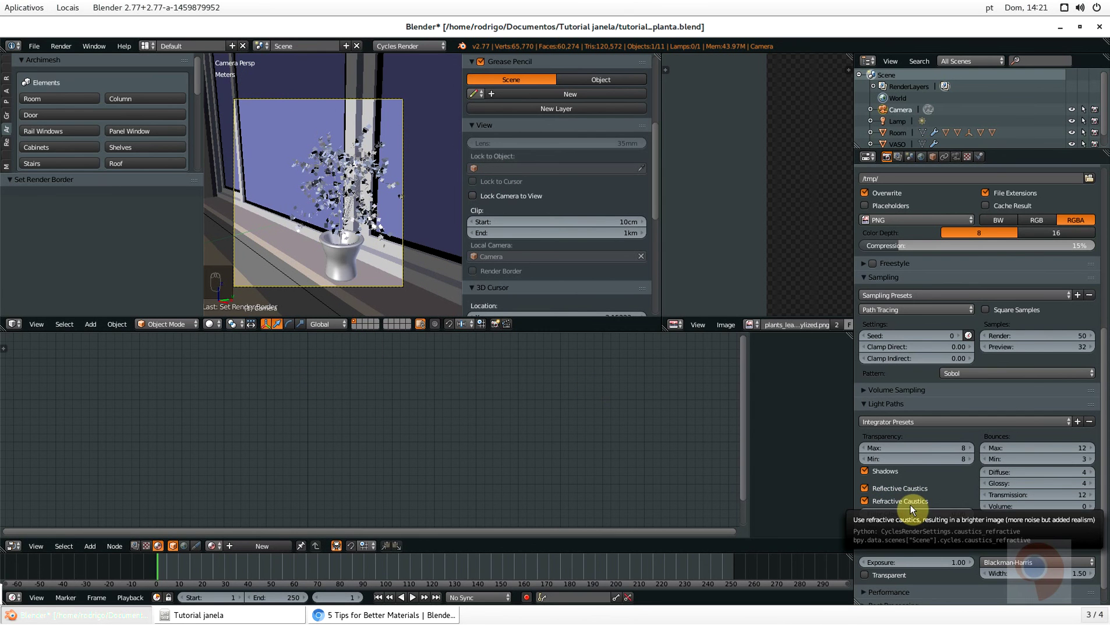
left_click(865, 501)
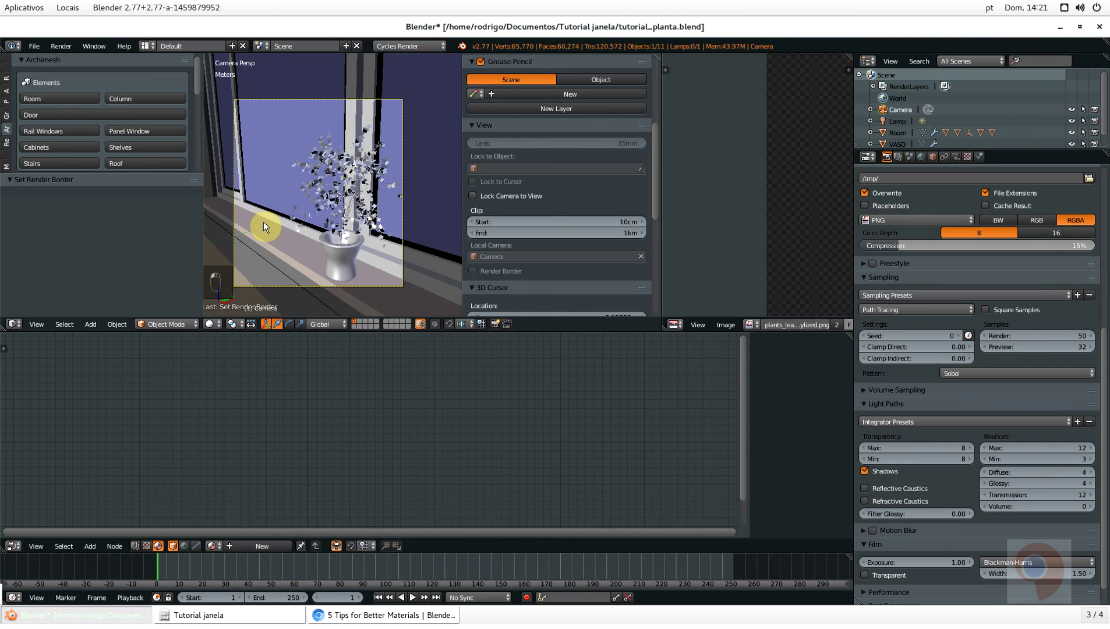
key("ctrl+s")
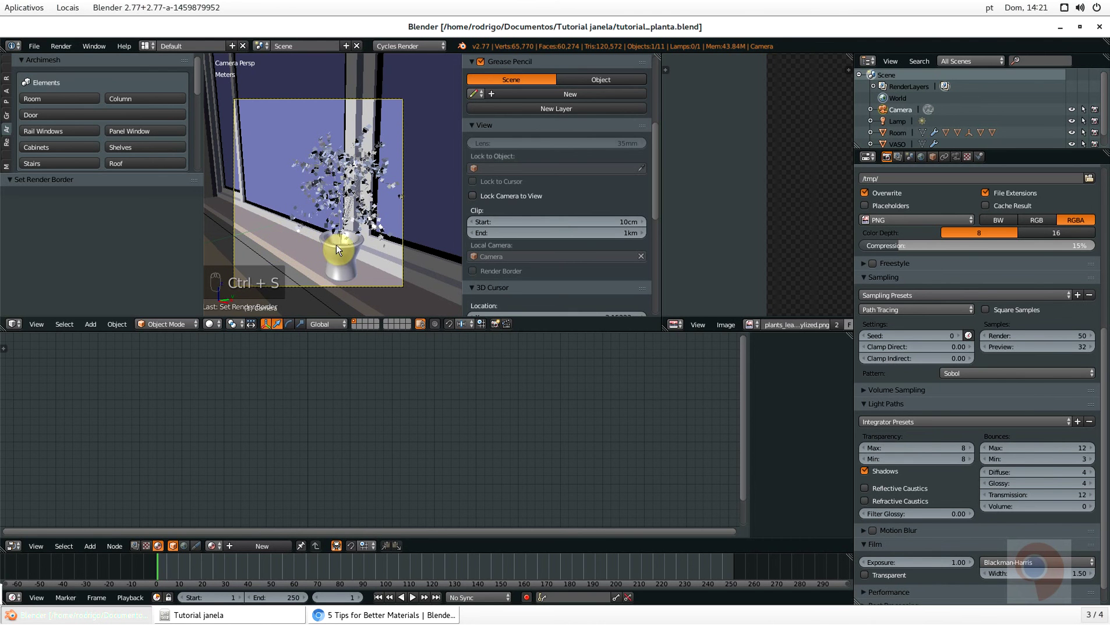
Render the scene from the camera and maximize the render result view
key("F12")
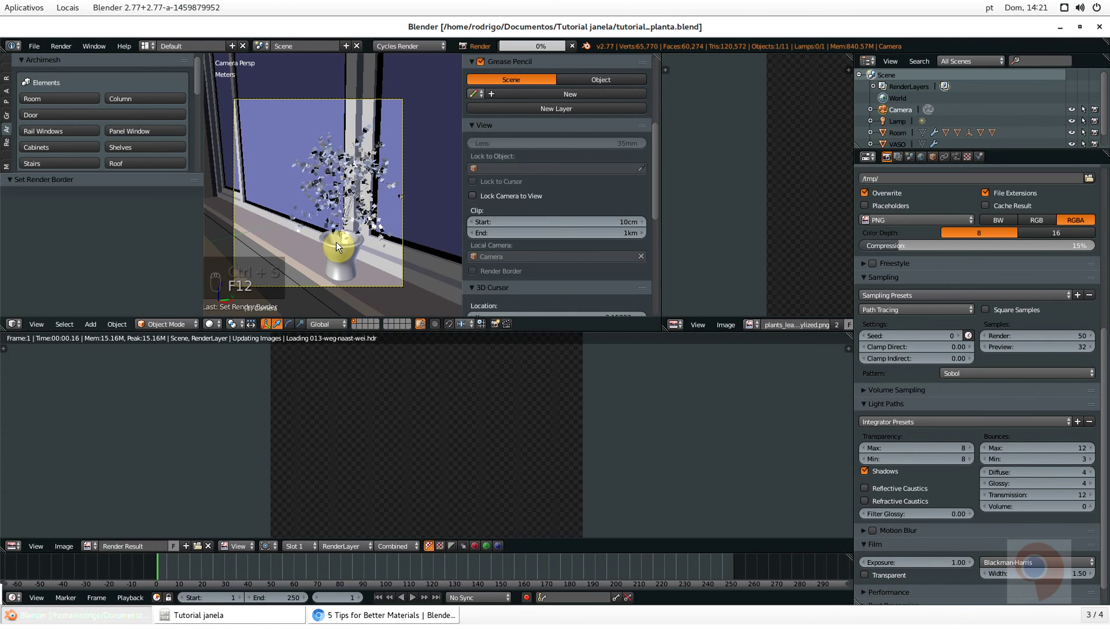
scroll(495, 411, "up", 4)
key("shift+space")
scroll(493, 408, "down", 4)
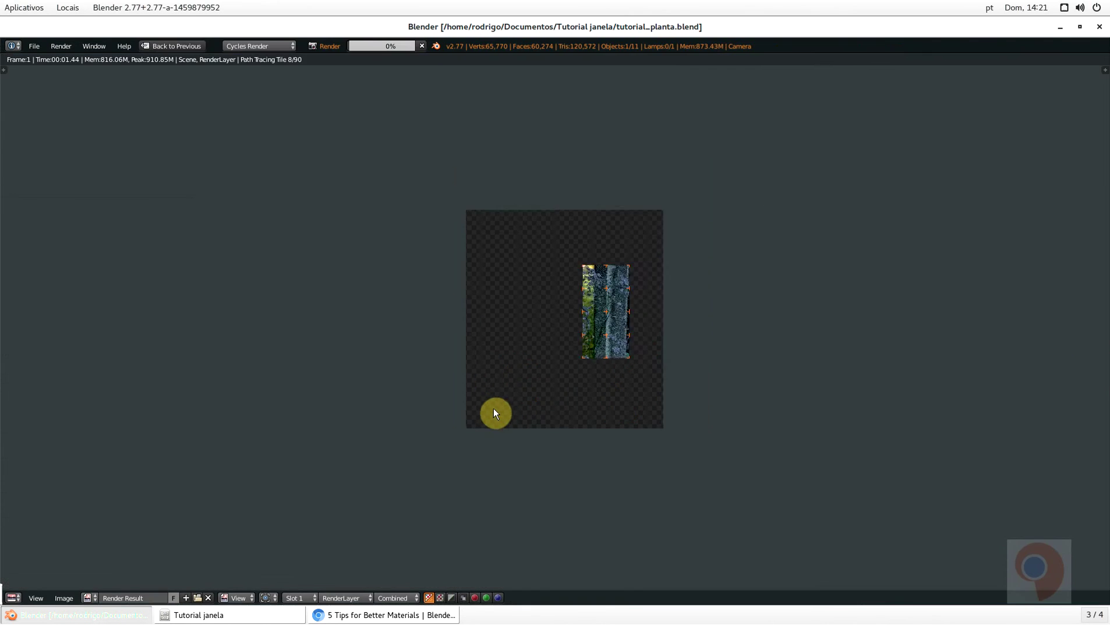
scroll(510, 384, "up", 3)
scroll(510, 388, "up", 1)
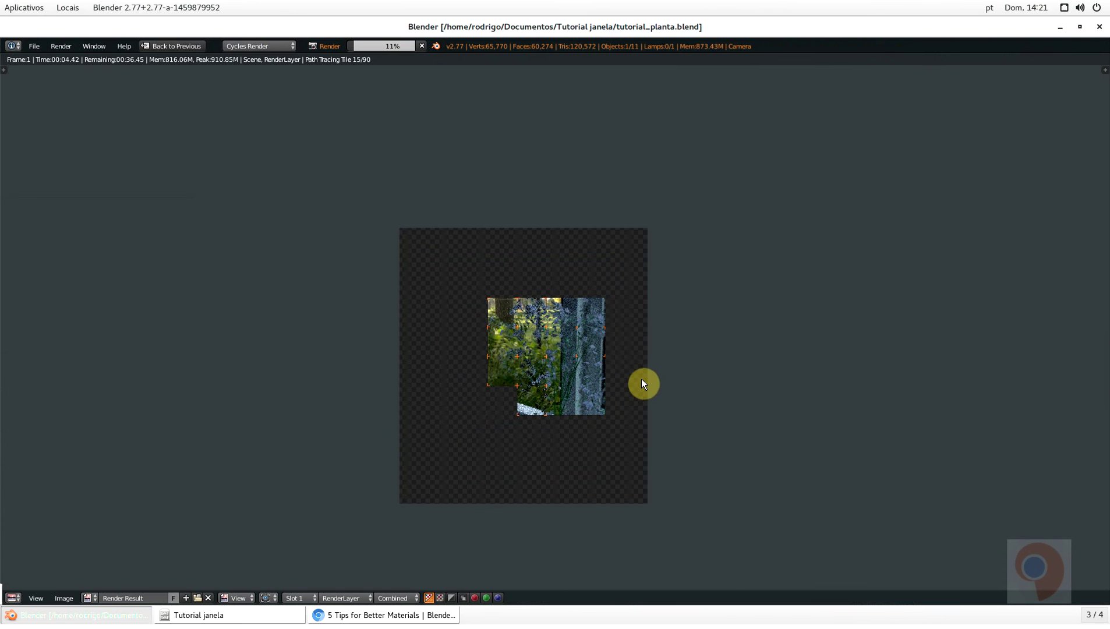
Examine the plant, vase and window frame closely in the finished render, and restore the normal screen layout
scroll(590, 337, "up", 4)
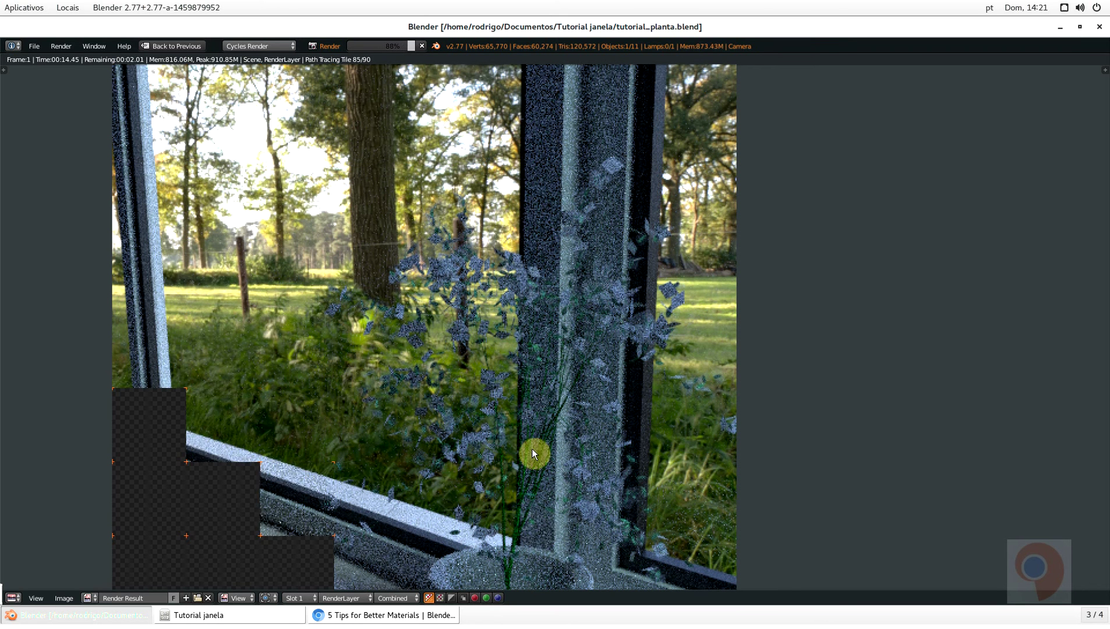
scroll(509, 475, "up", 4)
scroll(488, 447, "down", 4)
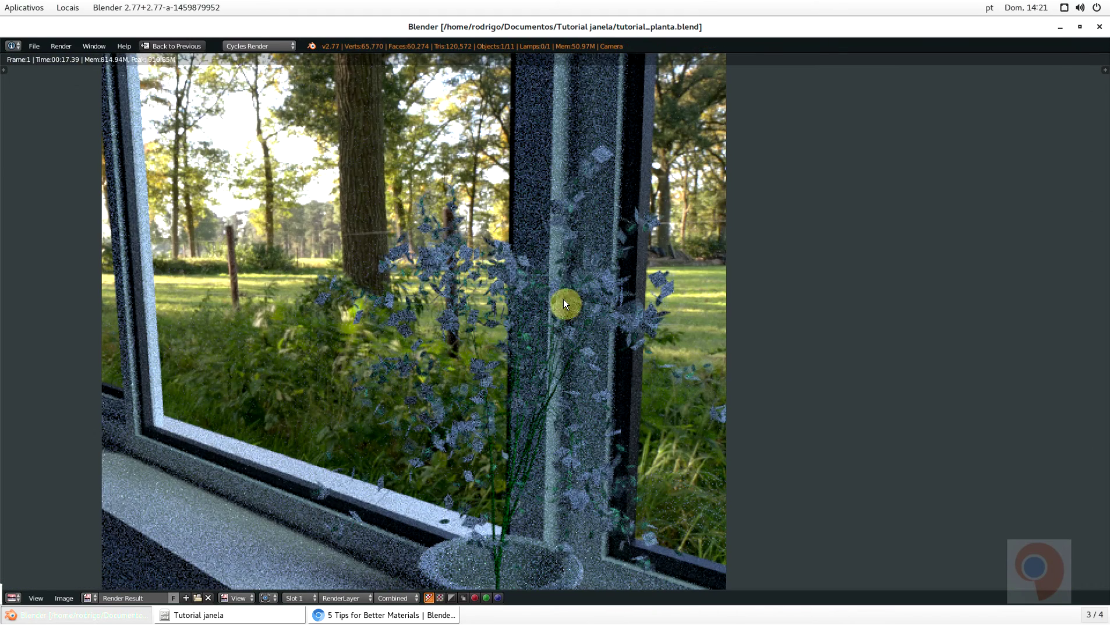
scroll(620, 530, "up", 6)
scroll(628, 506, "down", 5)
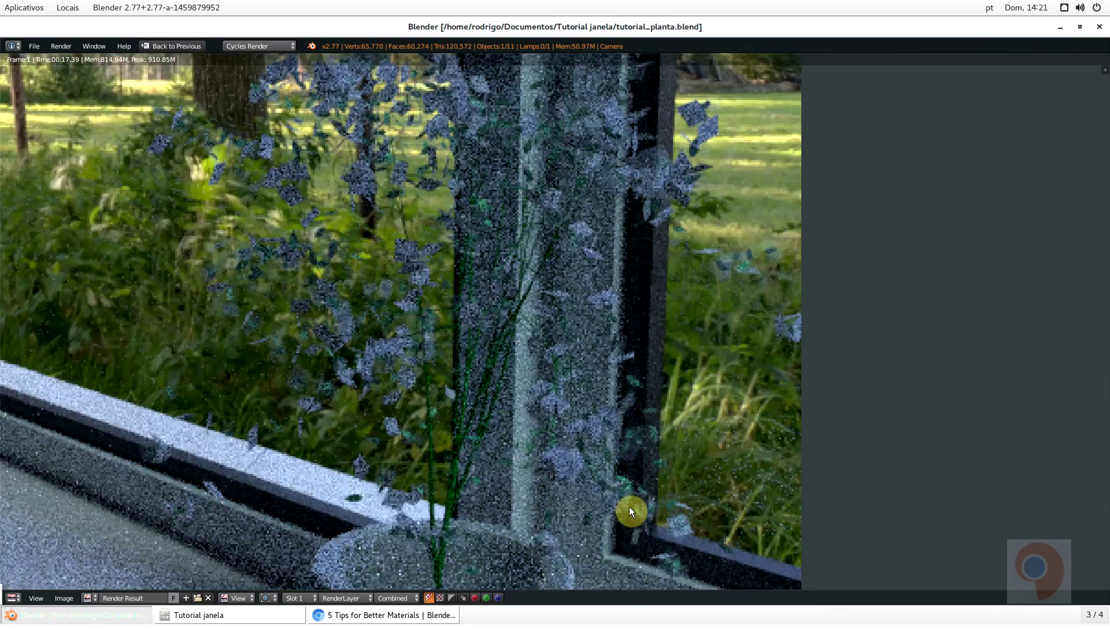
middle_click_drag(628, 511, 629, 482)
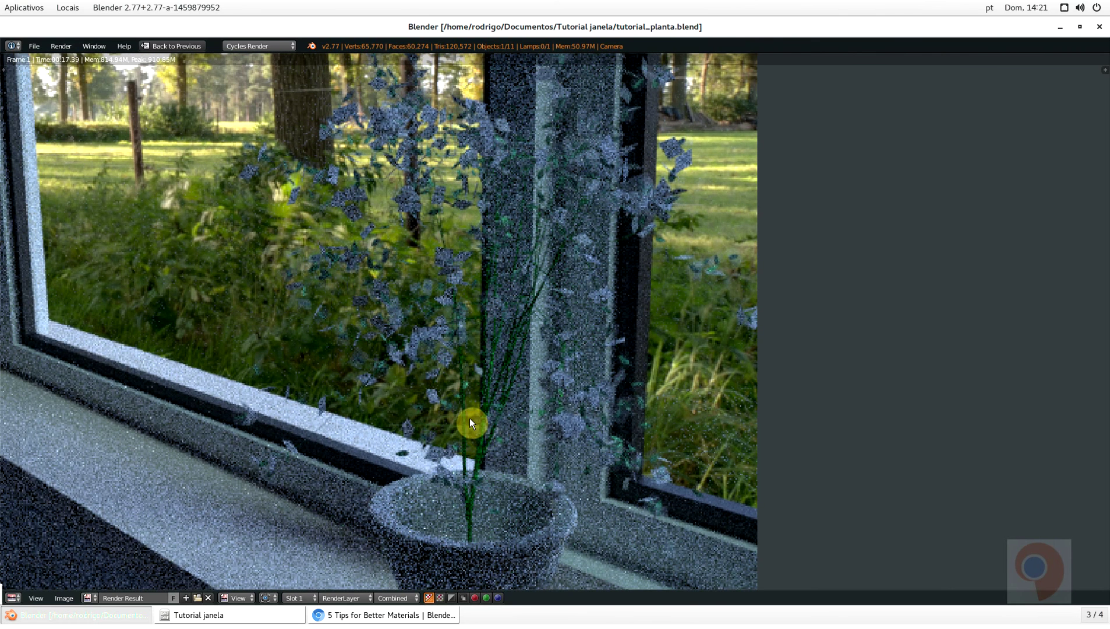
scroll(475, 397, "down", 3)
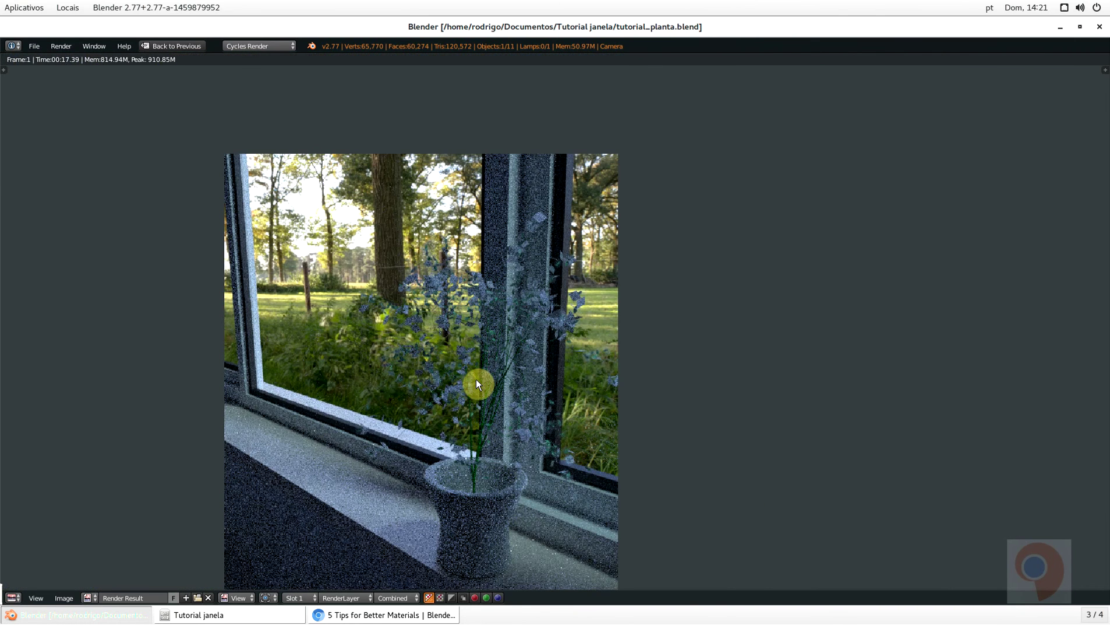
key("shift+space")
scroll(456, 393, "down", 4)
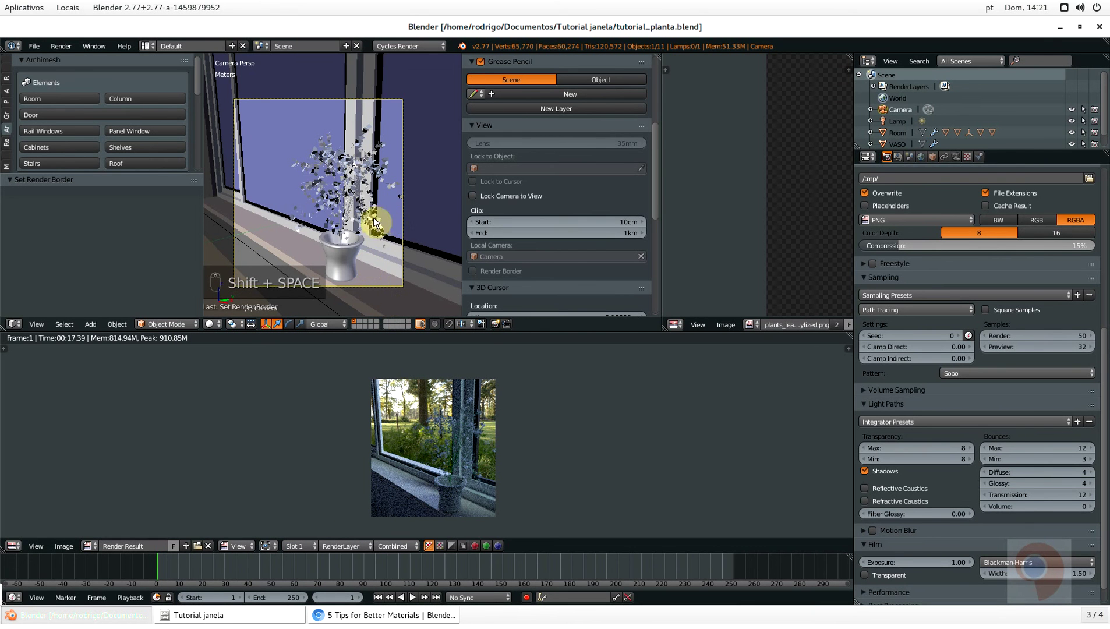
Switch the 3D view to Material shading and inspect the plant's leaves up close through the camera
scroll(364, 199, "up", 5)
scroll(368, 211, "up", 2)
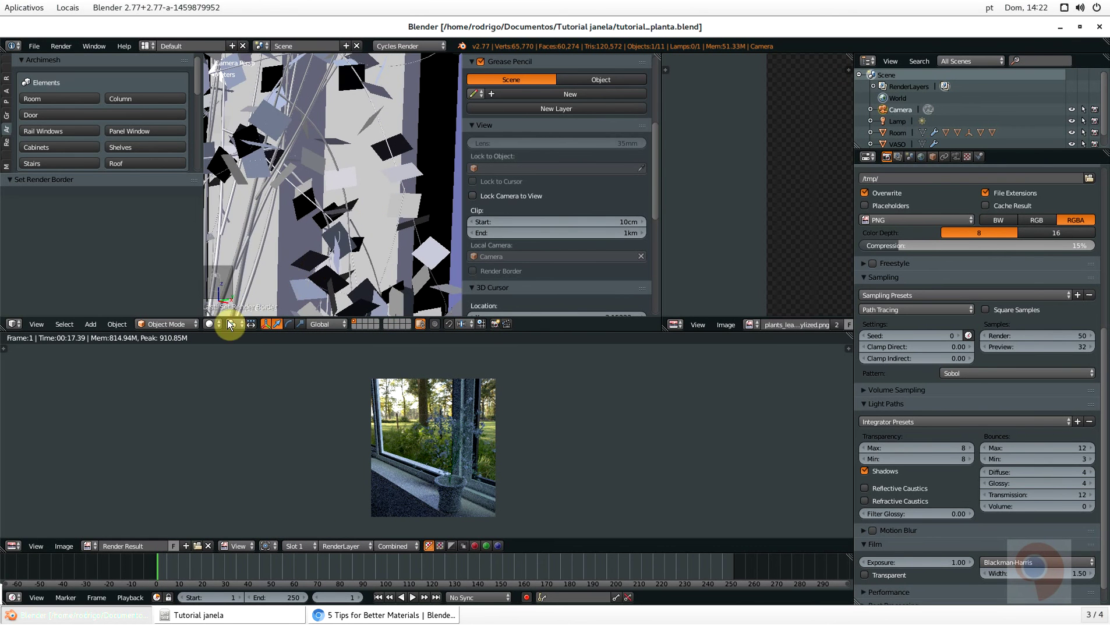
left_click(211, 324)
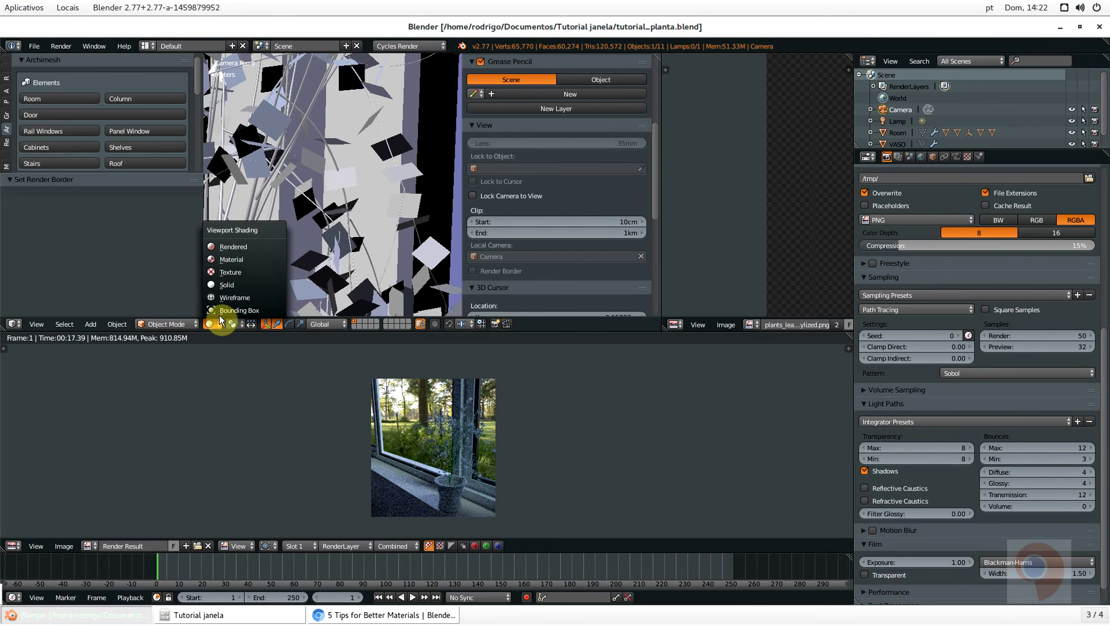
left_click(241, 262)
scroll(299, 206, "up", 6)
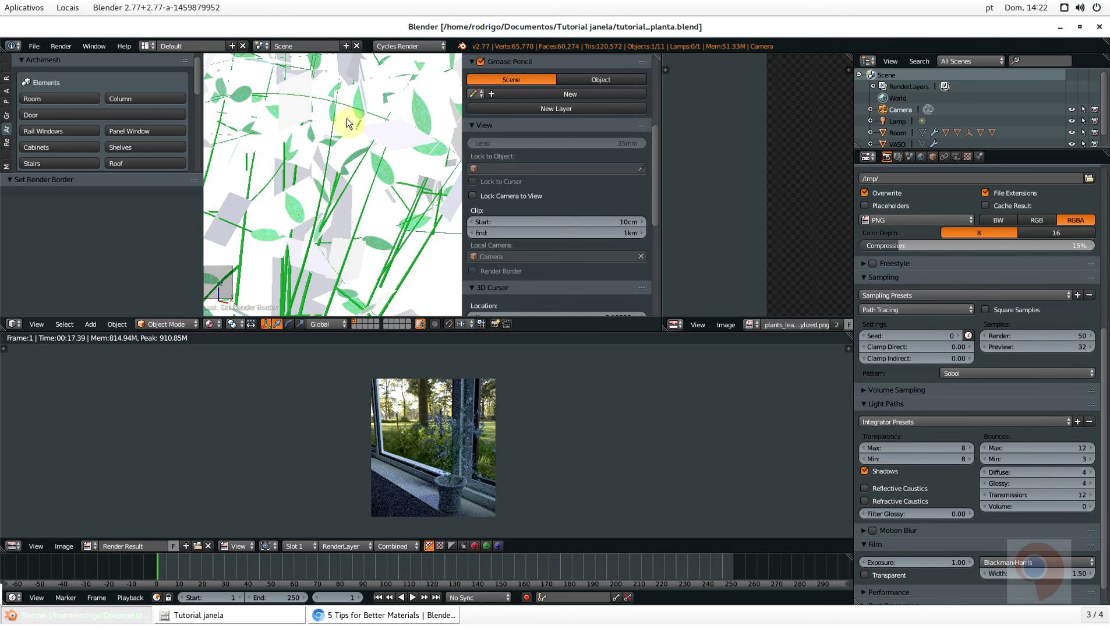
scroll(326, 114, "down", 2)
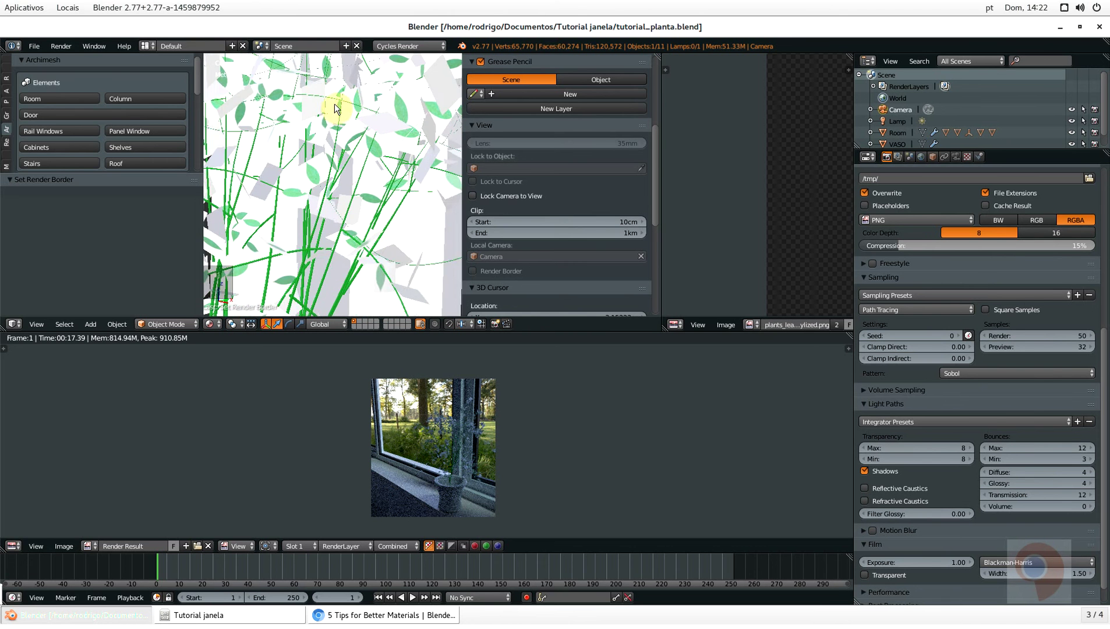
scroll(303, 115, "down", 2)
key("KP_0")
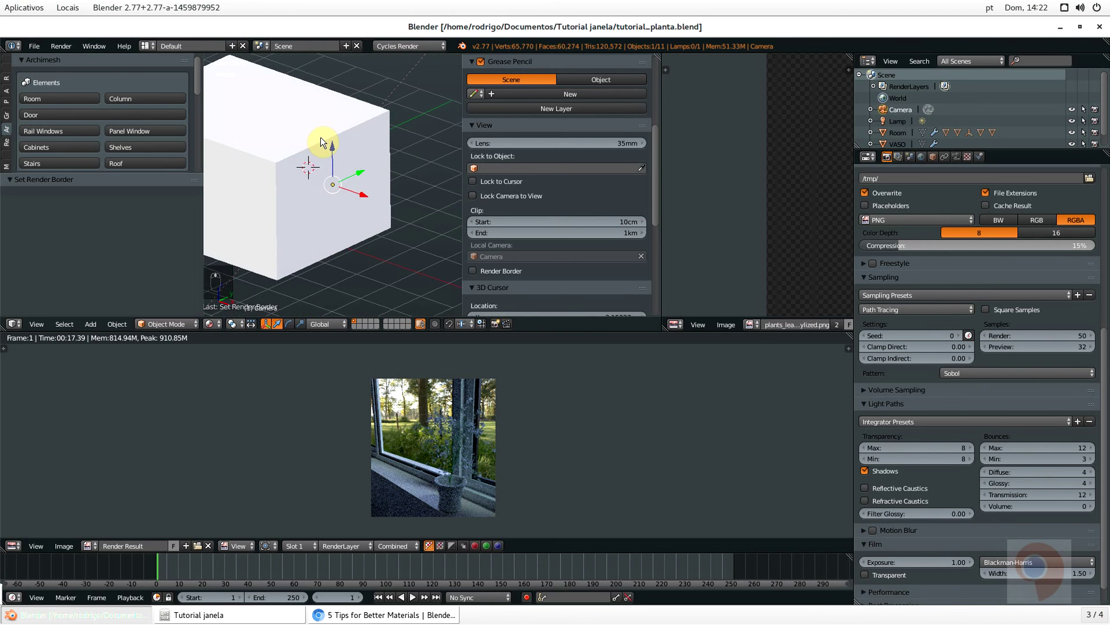
key("KP_0")
scroll(314, 147, "up", 2)
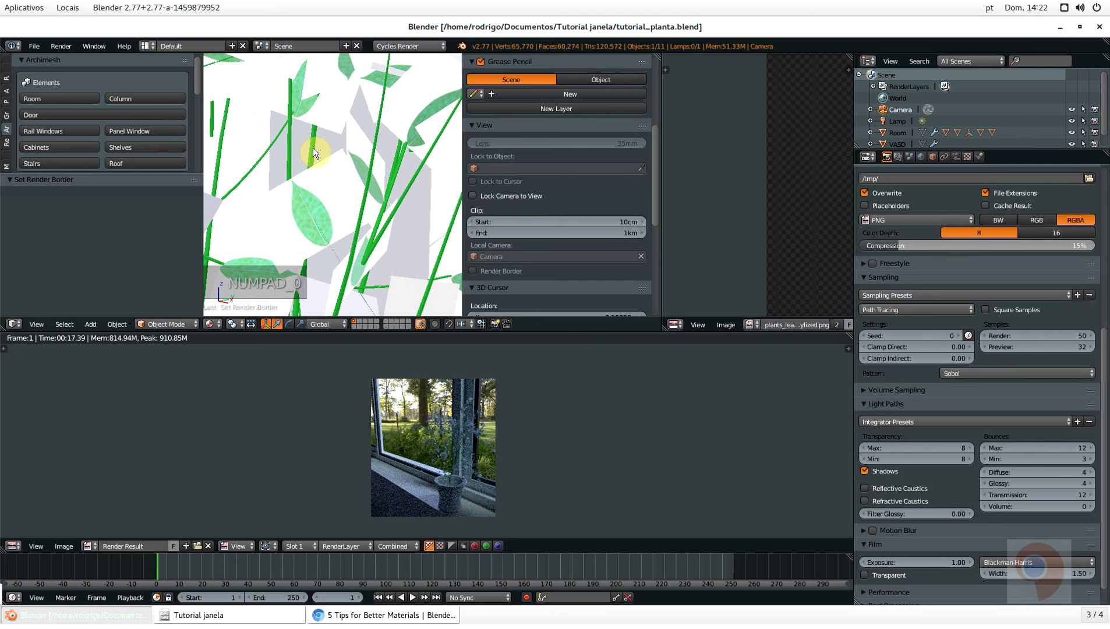
scroll(359, 205, "up", 3)
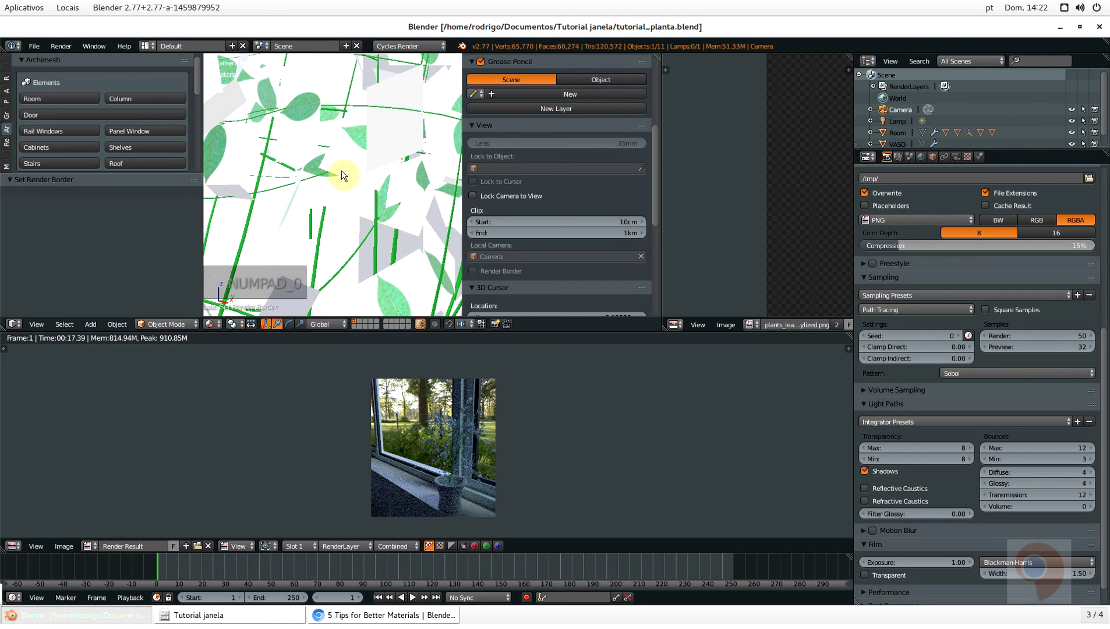
scroll(349, 178, "down", 2)
scroll(363, 192, "down", 2)
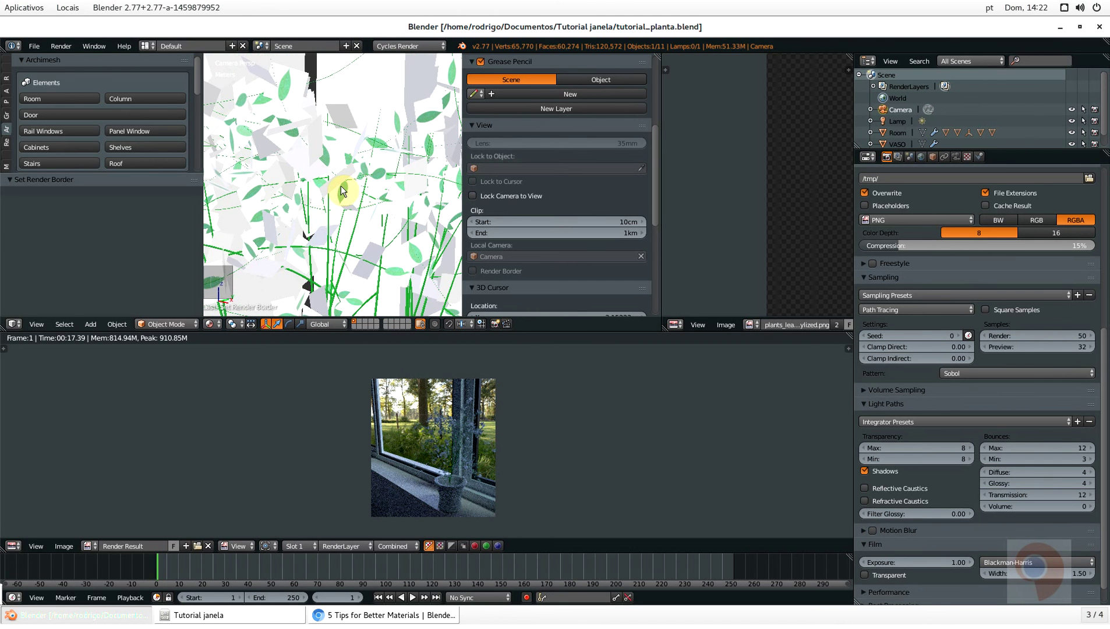
Draw a render border around part of the leaves, preview it in Rendered shading, and return the 3D view to Solid shading
key("shift+b")
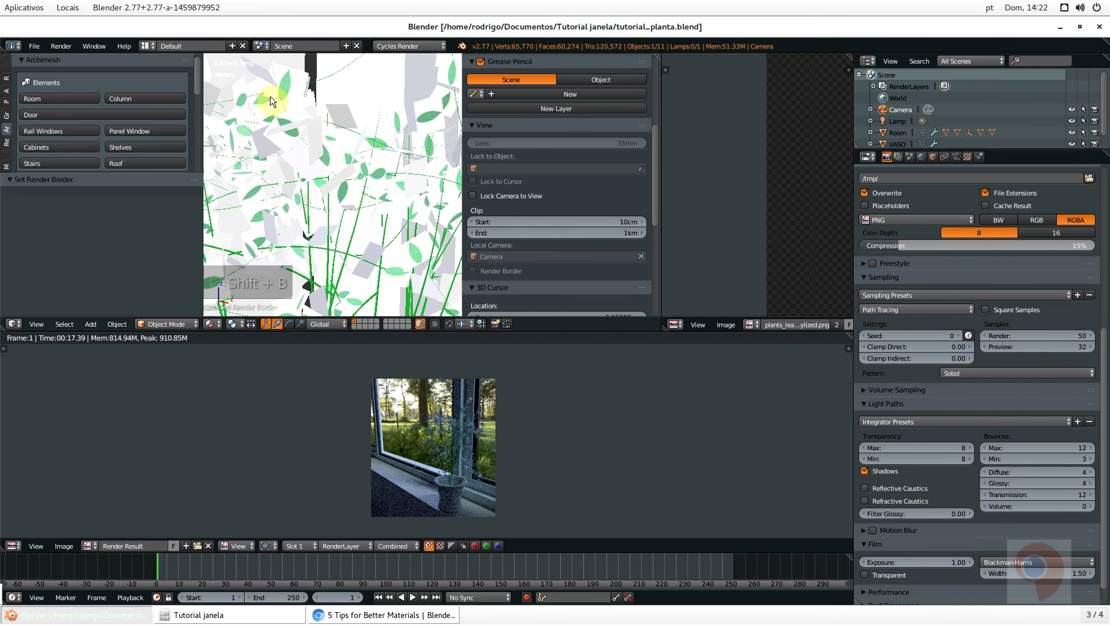
left_click_drag(265, 83, 403, 259)
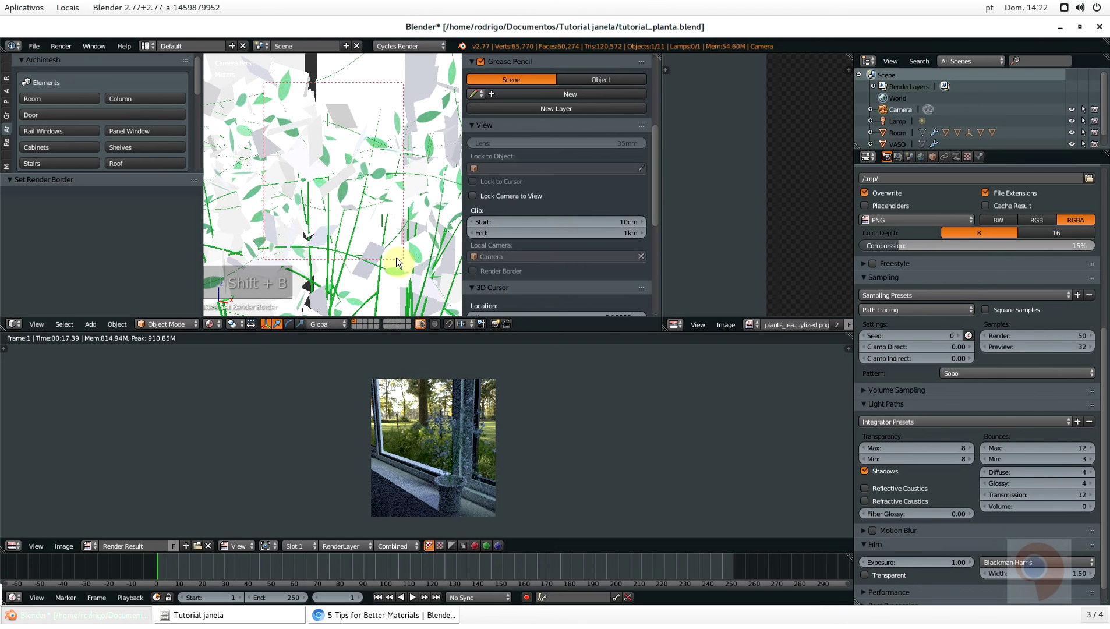
key("shift+z")
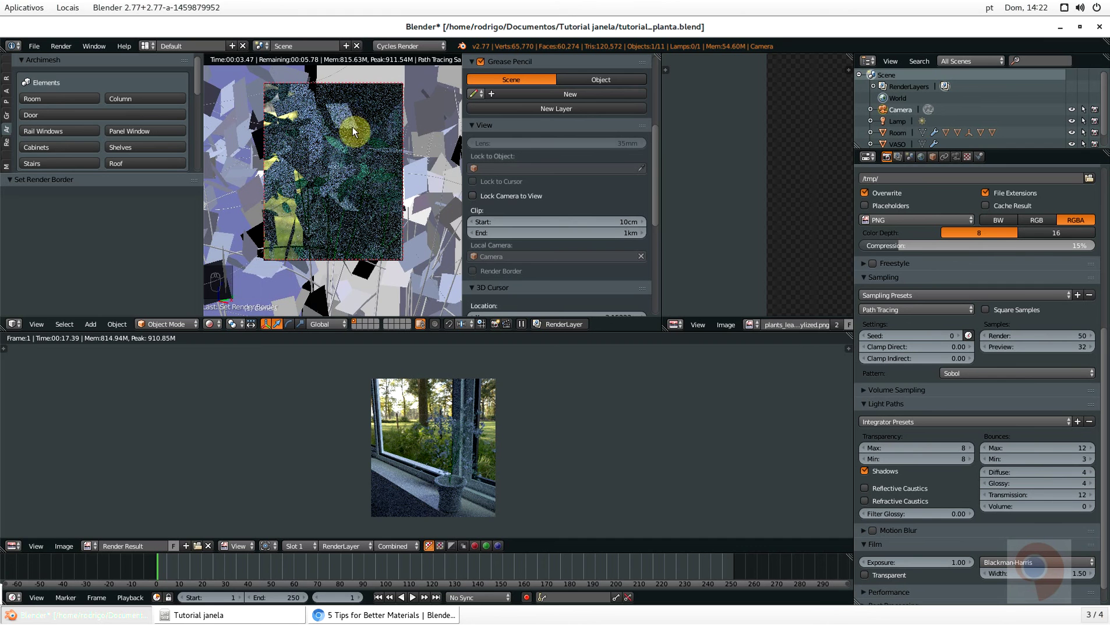
scroll(340, 147, "up", 3)
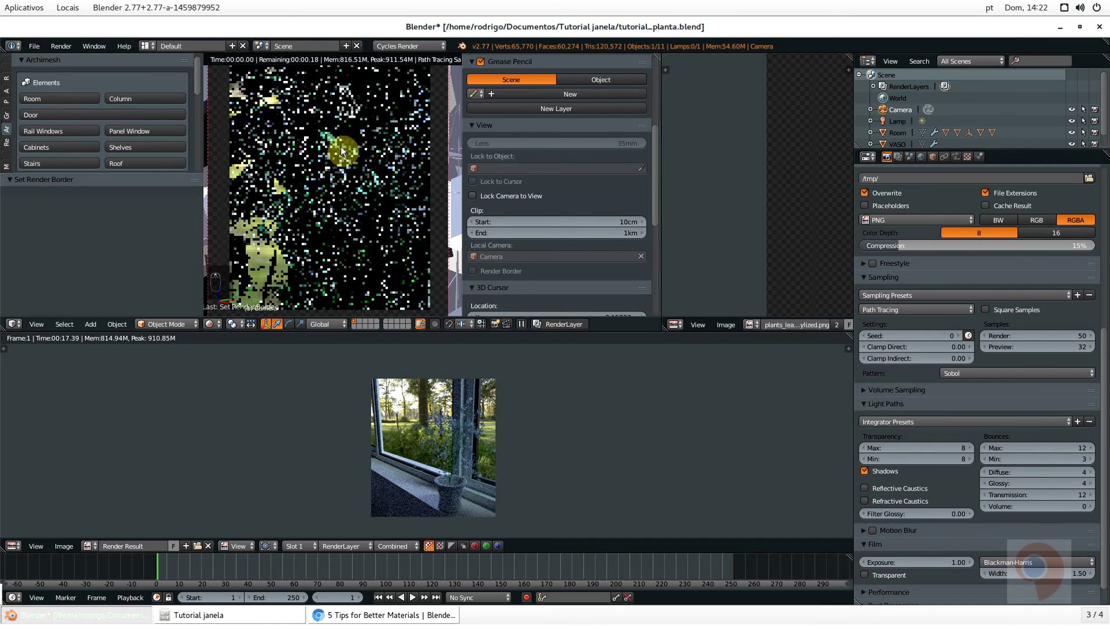
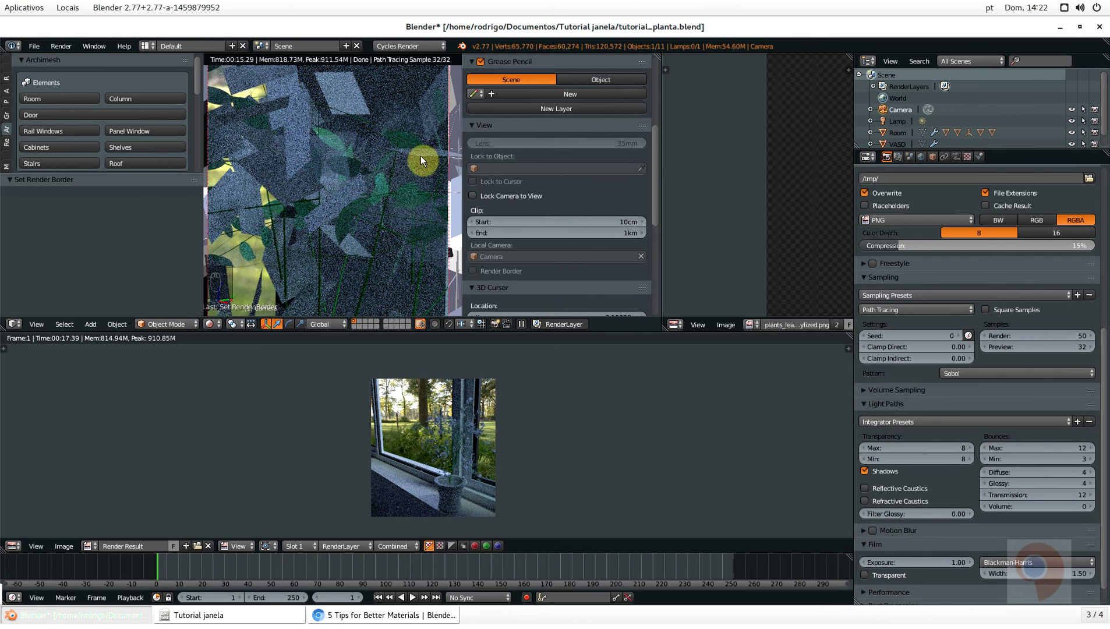
key("shift+z")
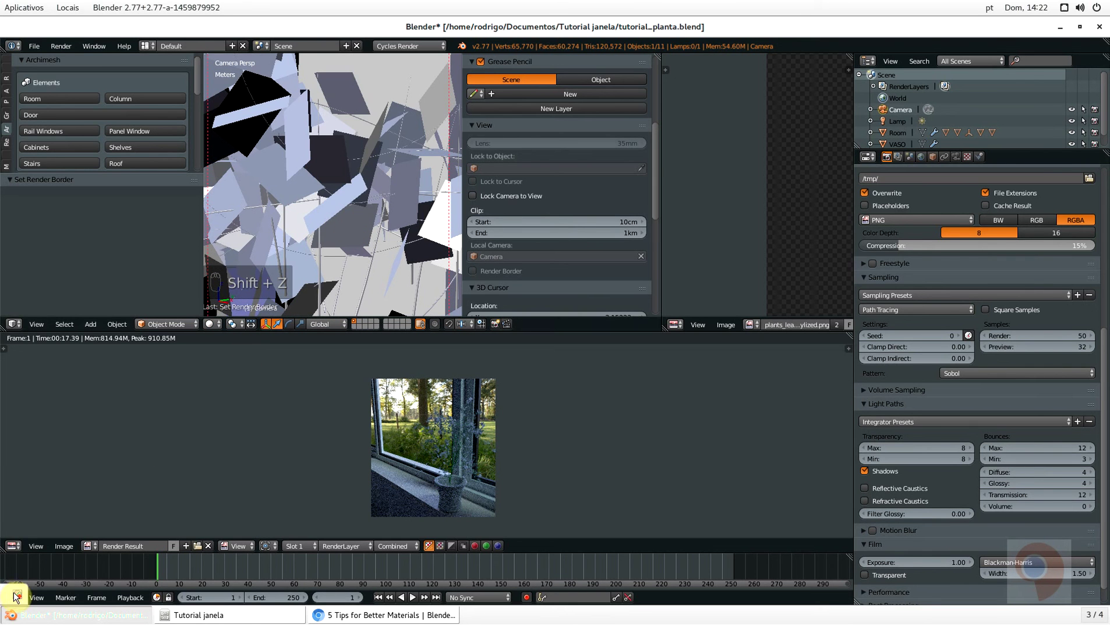
right_click(65, 595)
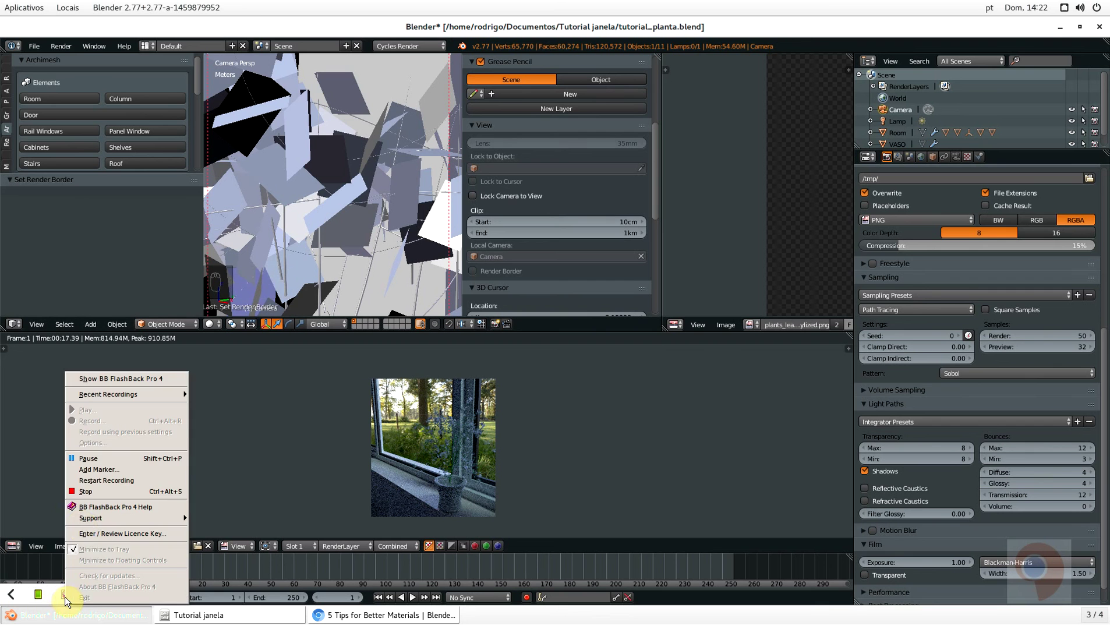
left_click(88, 458)
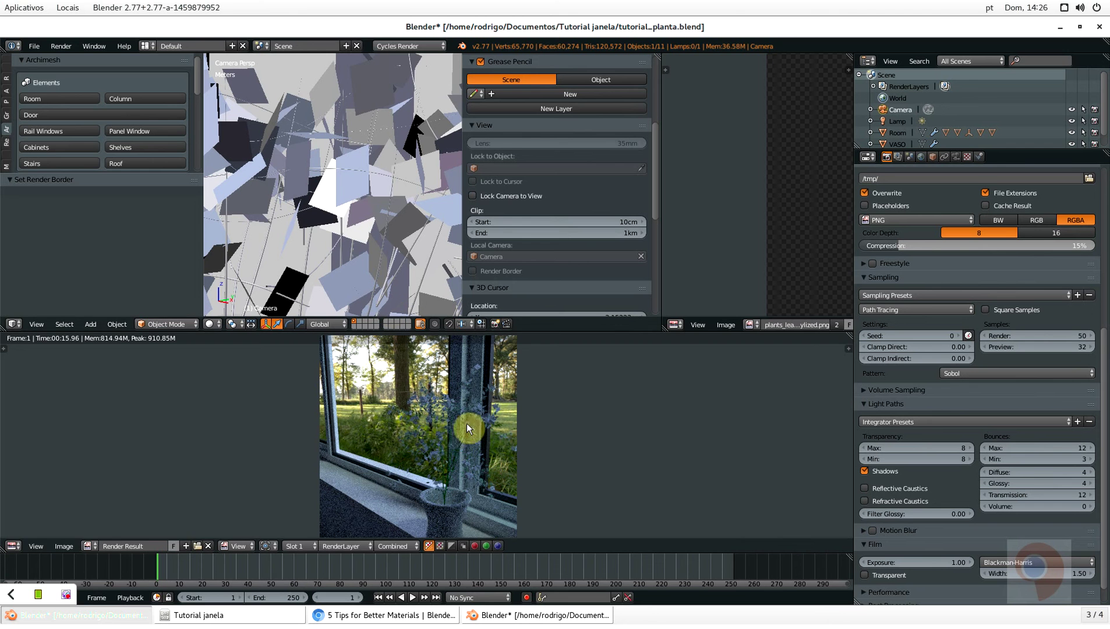
Replace the render result with the Node Editor and select the plant's leaves to show their FOLHAS material nodes
key("shift+F3")
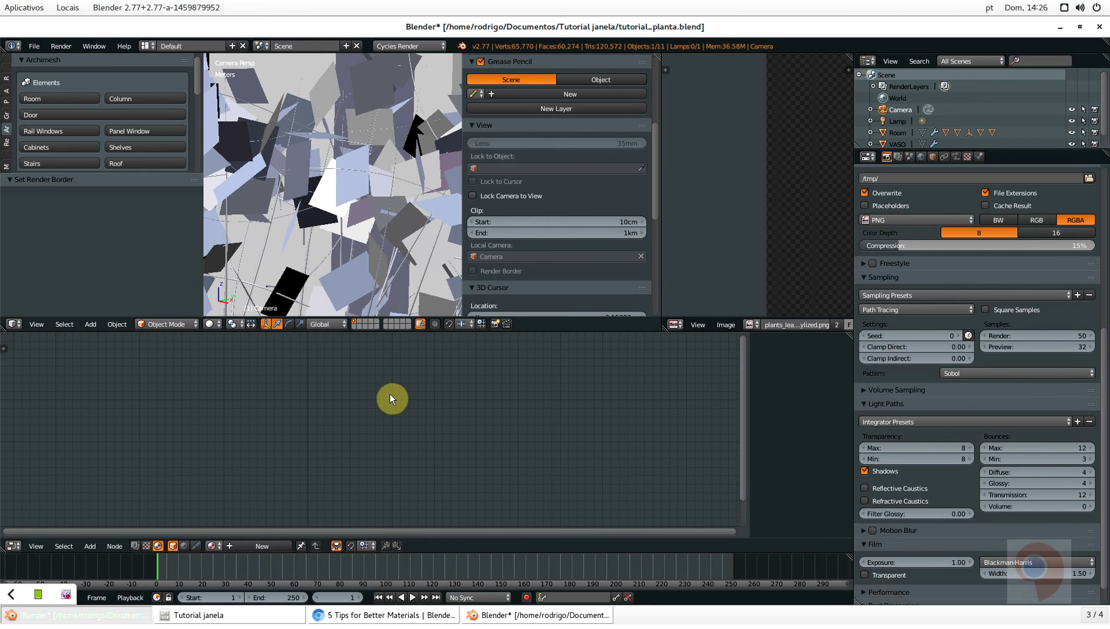
right_click(364, 186)
scroll(461, 454, "up", 6)
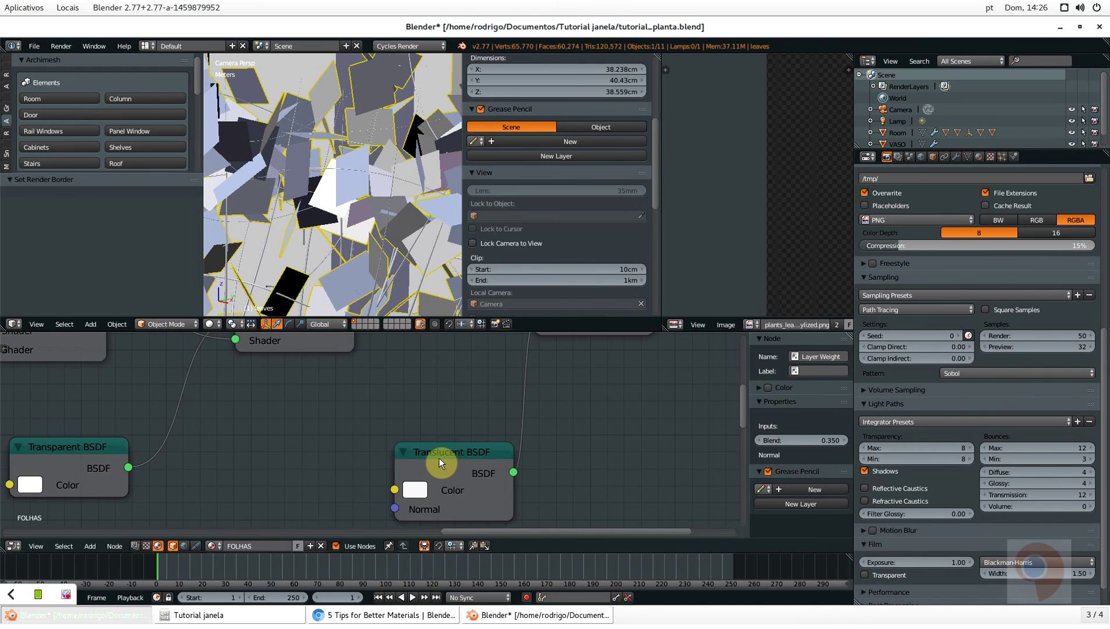
scroll(439, 463, "down", 6)
middle_click_drag(483, 408, 427, 426)
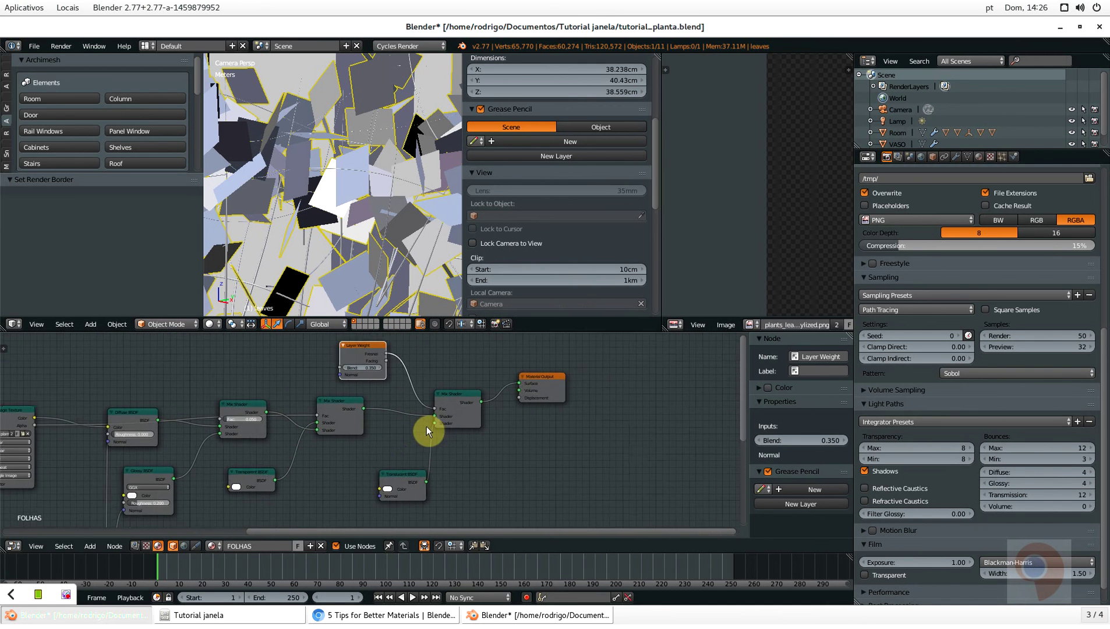
scroll(402, 466, "up", 3)
Check the Translucent BSDF's colour and look over the rest of the FOLHAS node tree
left_click(378, 501)
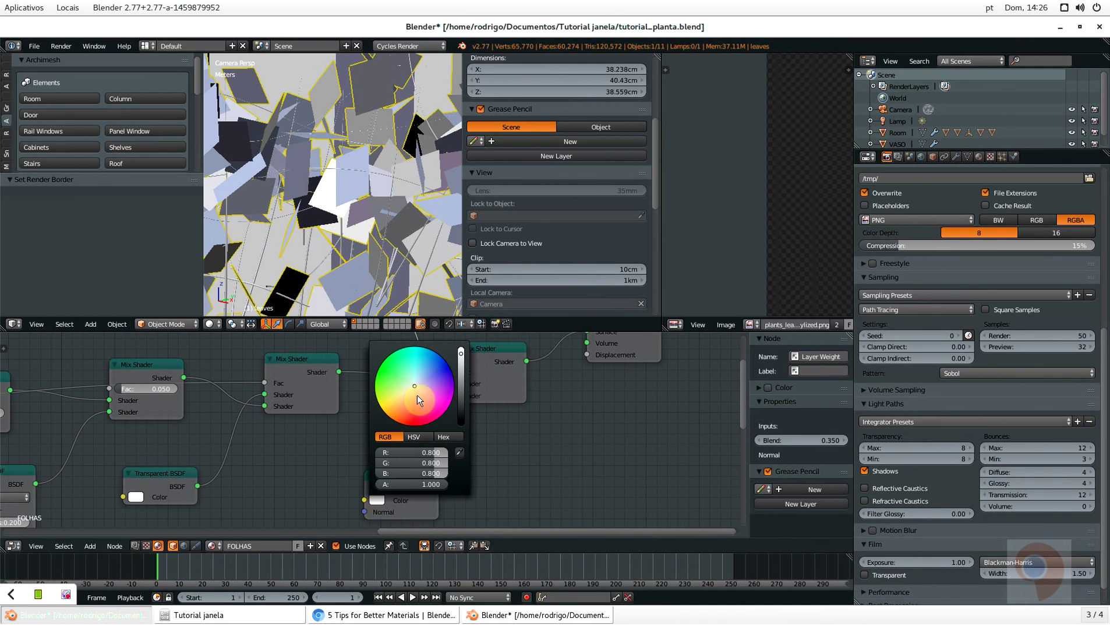
left_click(377, 498)
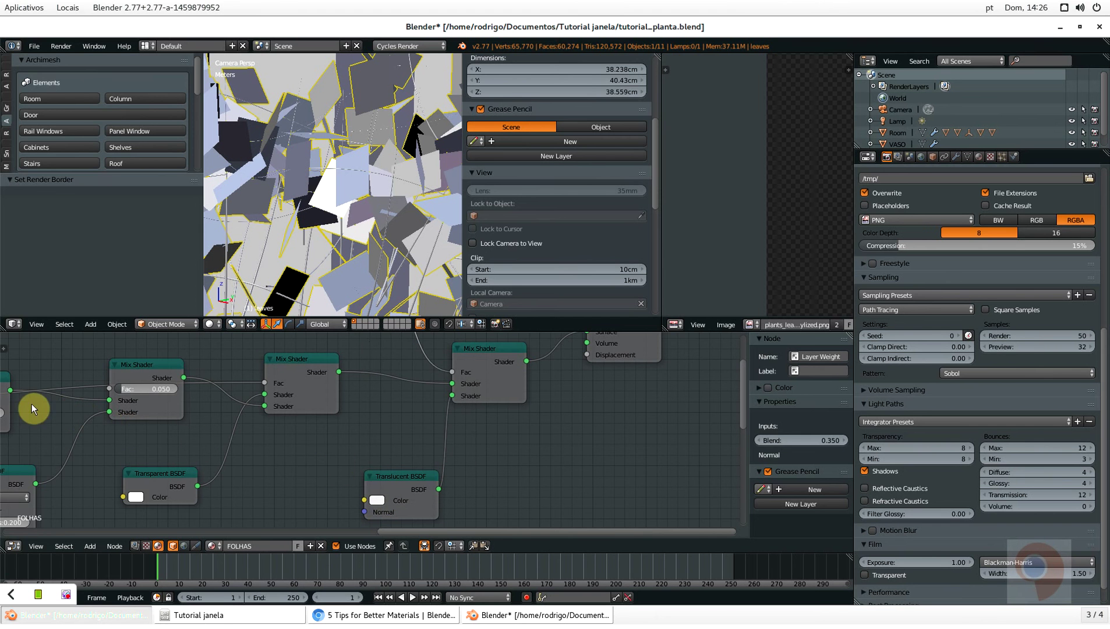
scroll(93, 424, "down", 3)
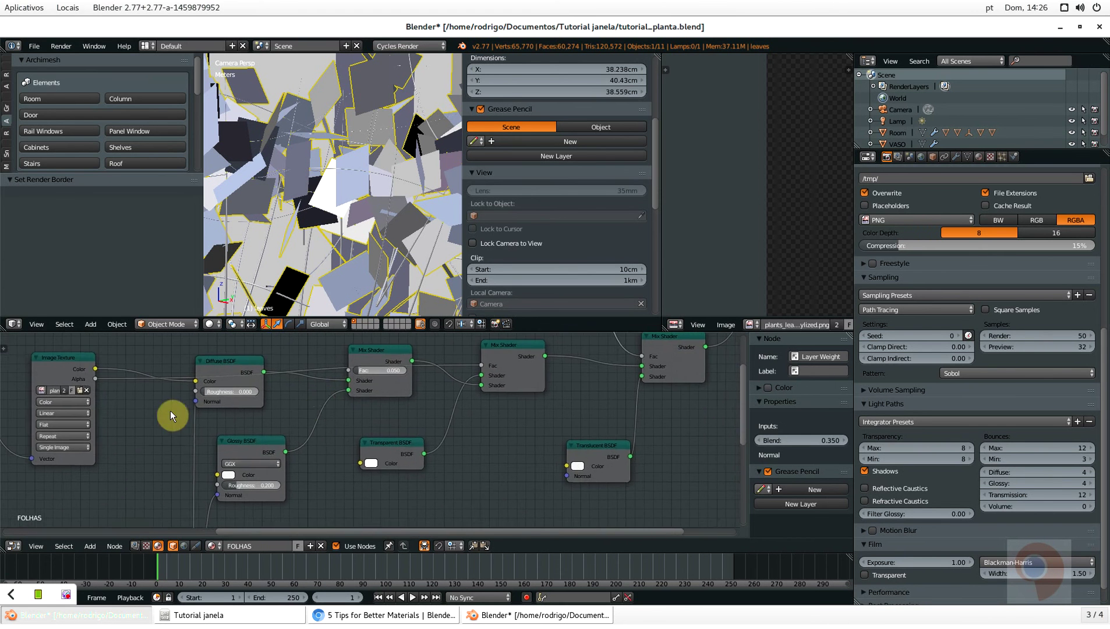
scroll(192, 410, "down", 2)
middle_click_drag(216, 402, 342, 344)
scroll(312, 430, "up", 3)
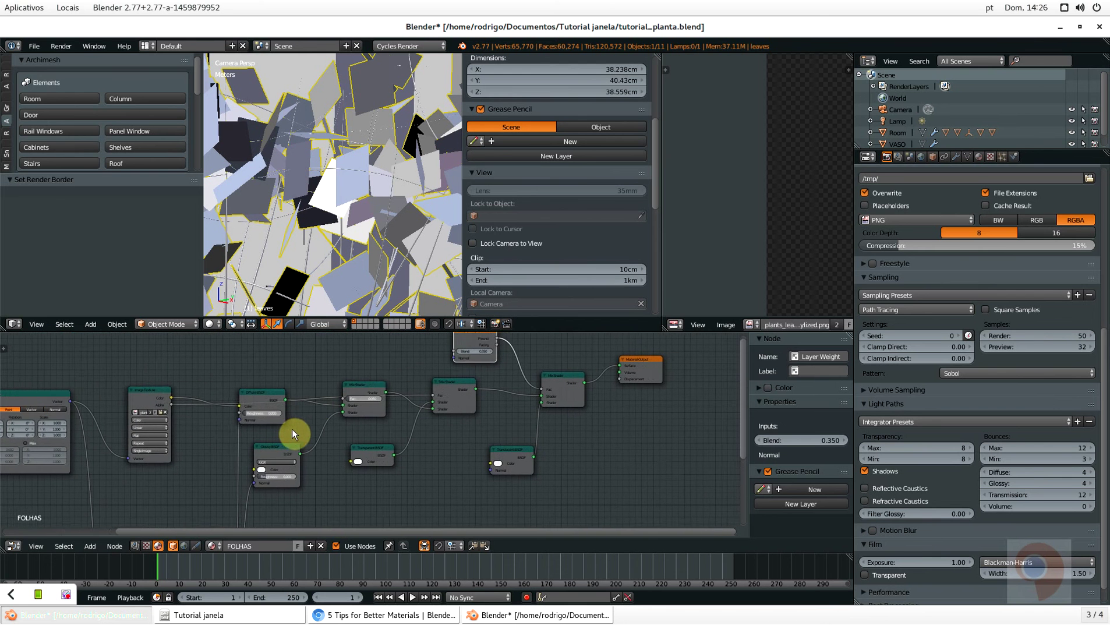
scroll(432, 436, "up", 2)
scroll(432, 436, "down", 4)
scroll(235, 414, "down", 2)
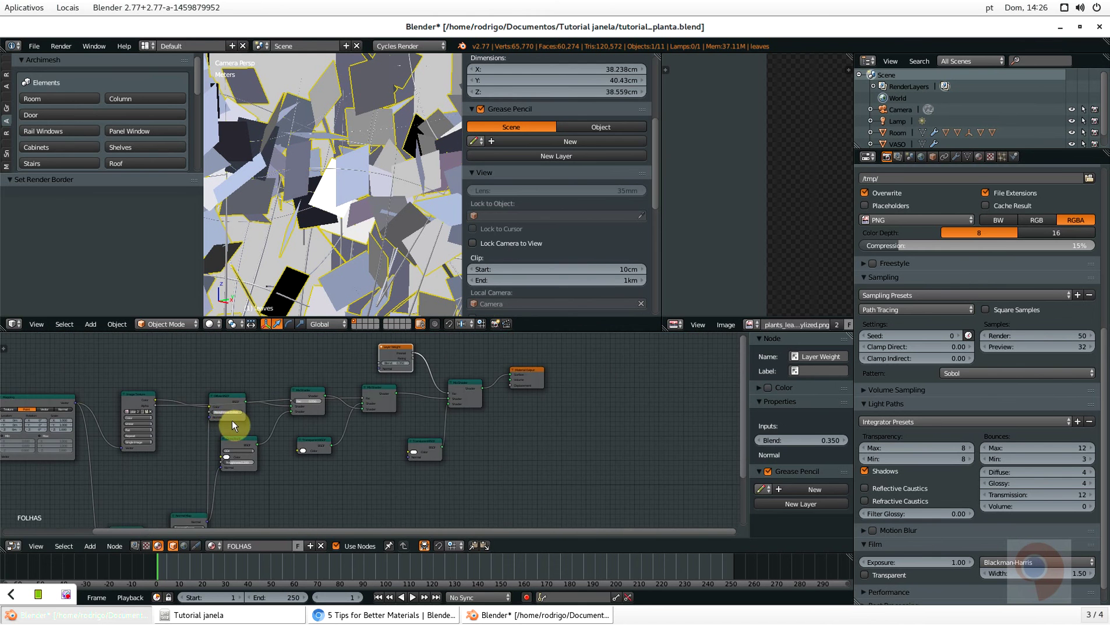
Set the Translucent BSDF's colour in FOLHAS to lime green, about R 0.381, G 0.800, B 0.019
scroll(489, 429, "up", 5)
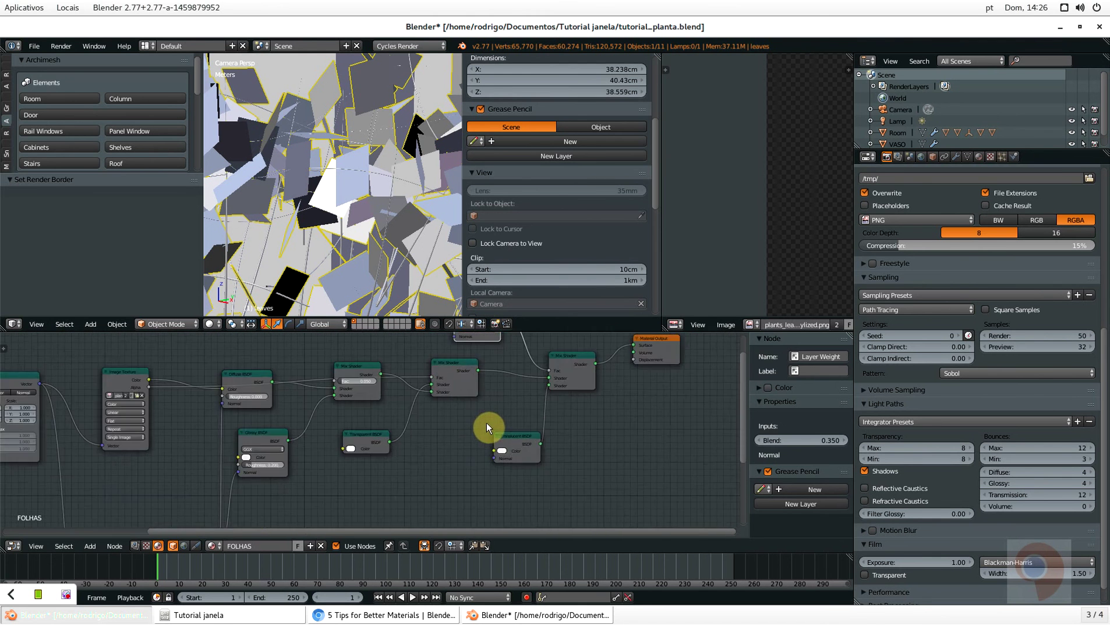
left_click(511, 458)
left_click_drag(551, 323, 516, 331)
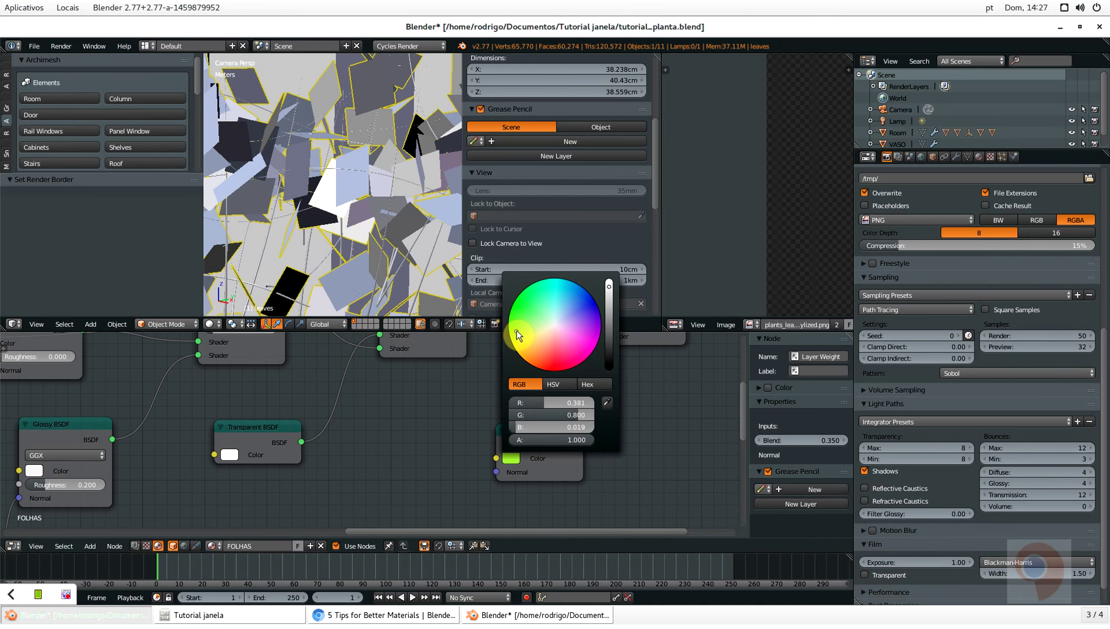
Save the file and start a new render of the scene from the camera
scroll(371, 195, "down", 3)
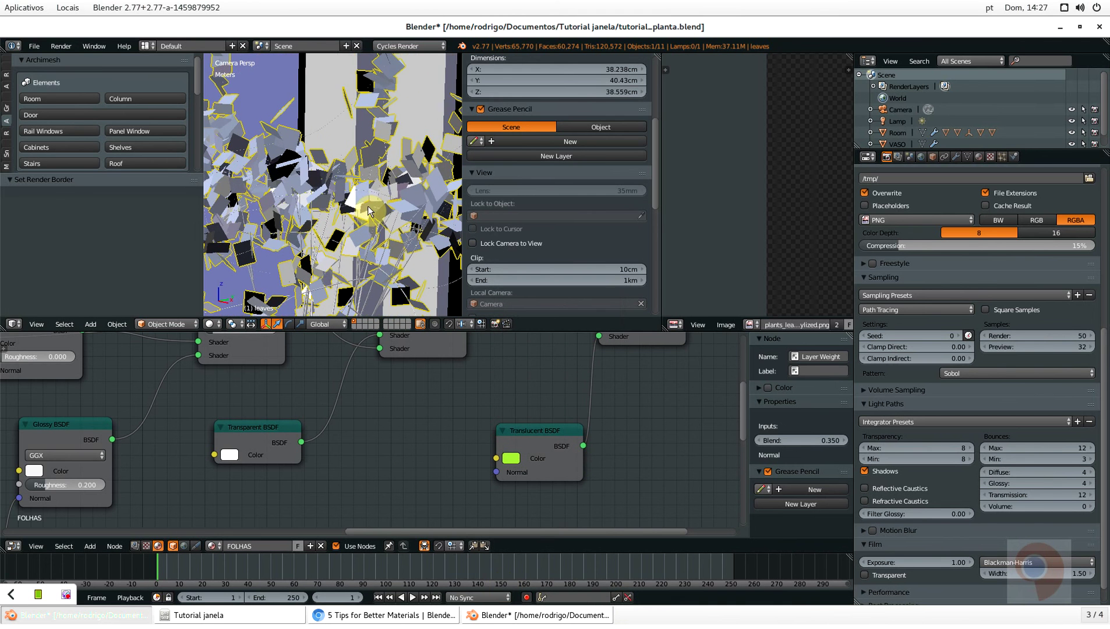
key("ctrl+s")
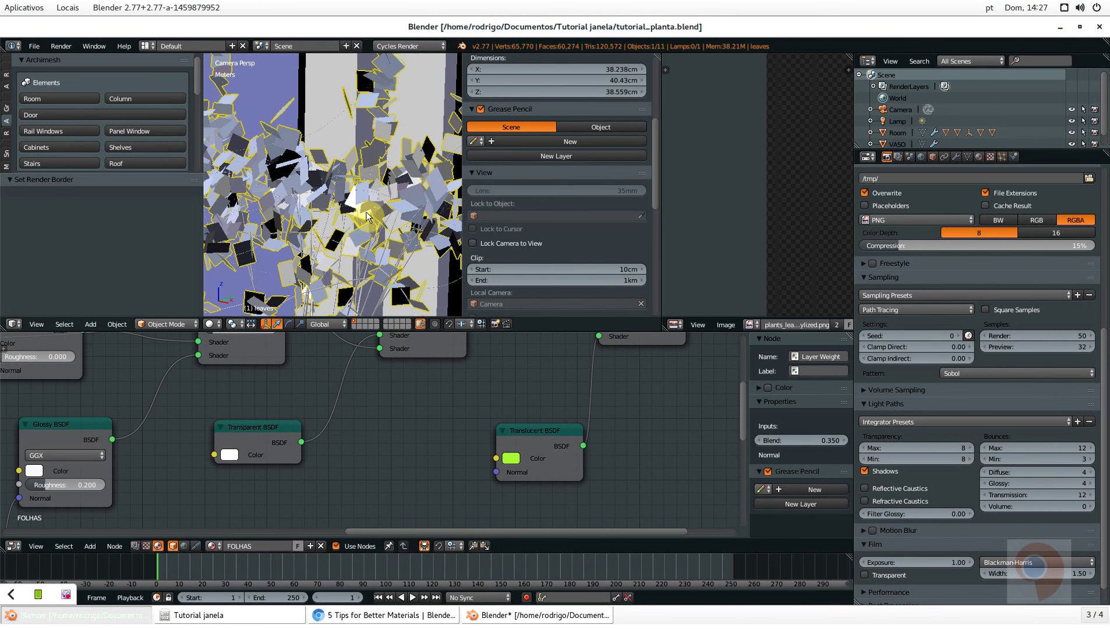
key("F12")
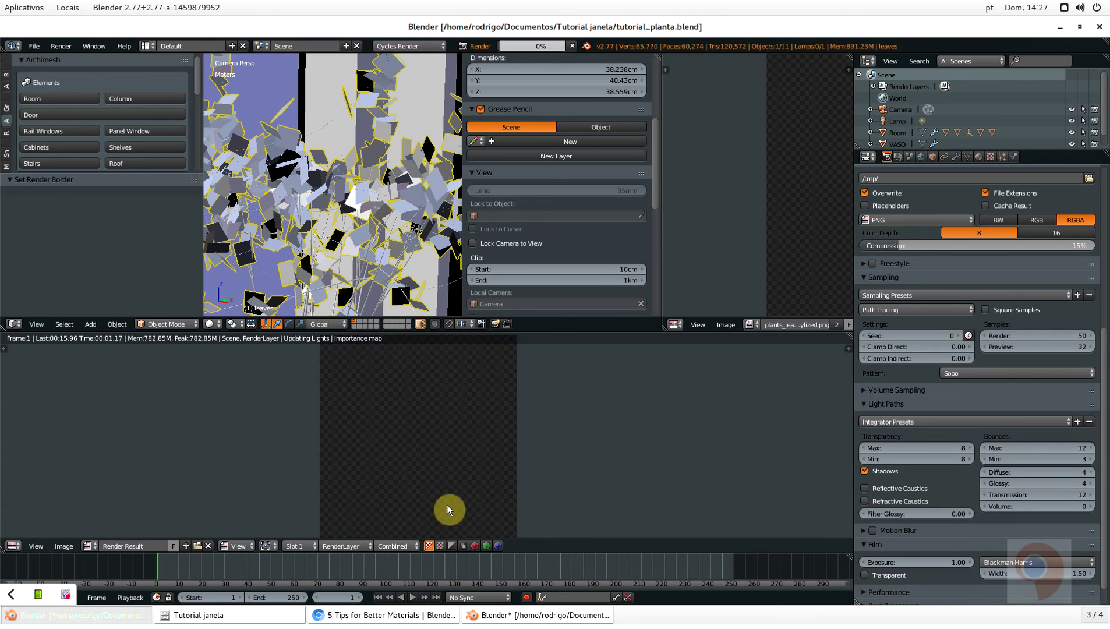
Examine the new render of the potted plant by the window, enlarging the render view to full window and restoring the layout
middle_click_drag(443, 423, 458, 442)
scroll(457, 442, "up", 1)
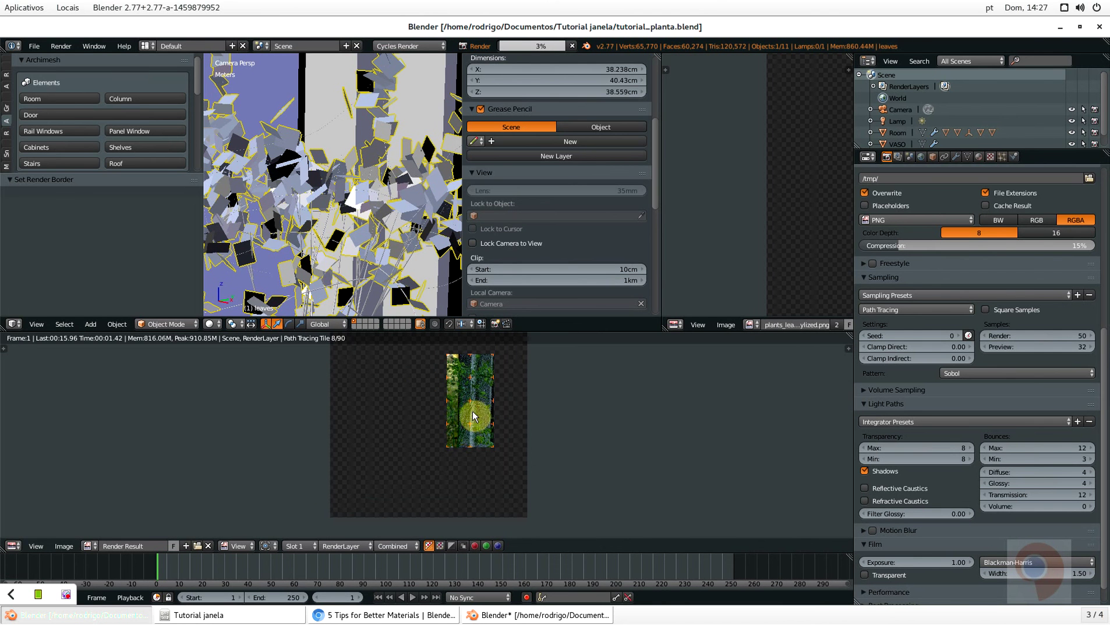
scroll(488, 371, "up", 5)
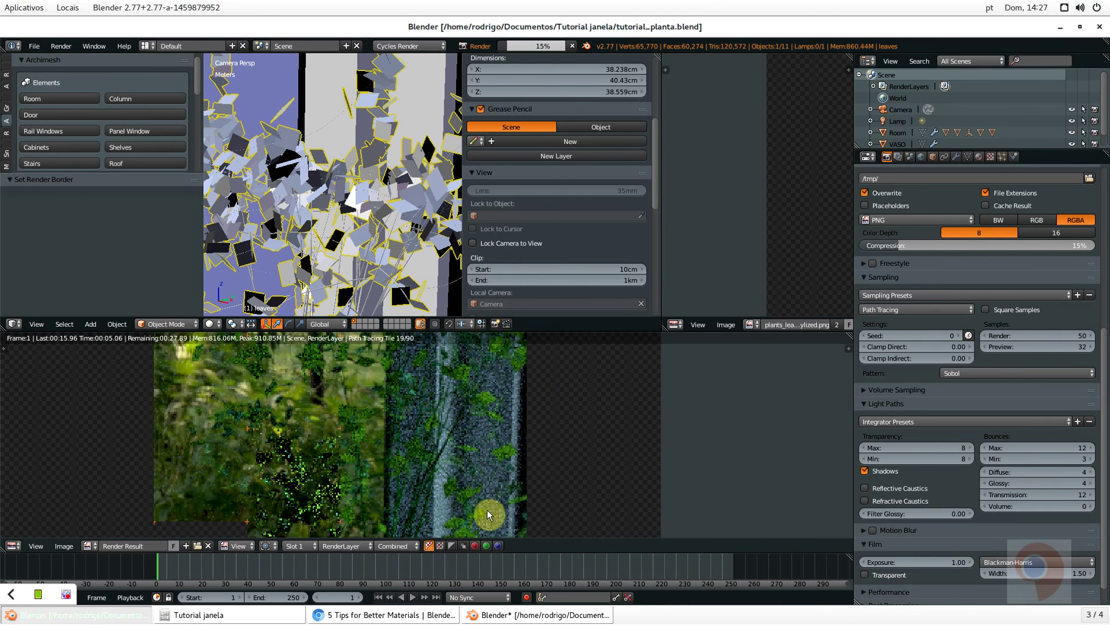
scroll(511, 378, "down", 5)
key("ctrl+Up")
scroll(612, 306, "up", 1)
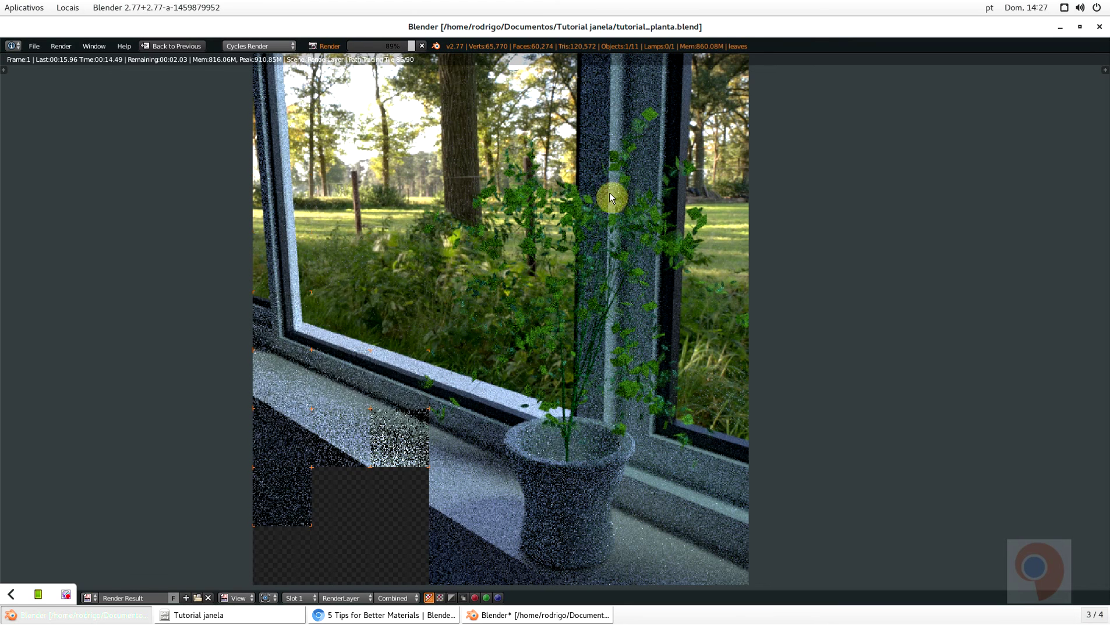
scroll(576, 417, "down", 4)
scroll(579, 397, "up", 5)
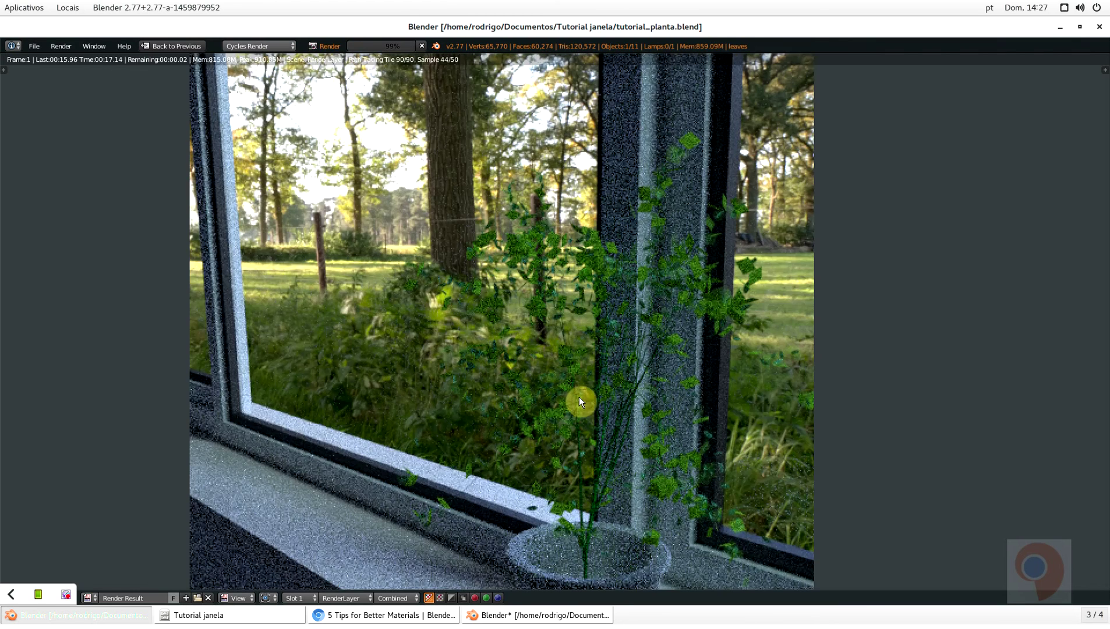
scroll(583, 397, "down", 2)
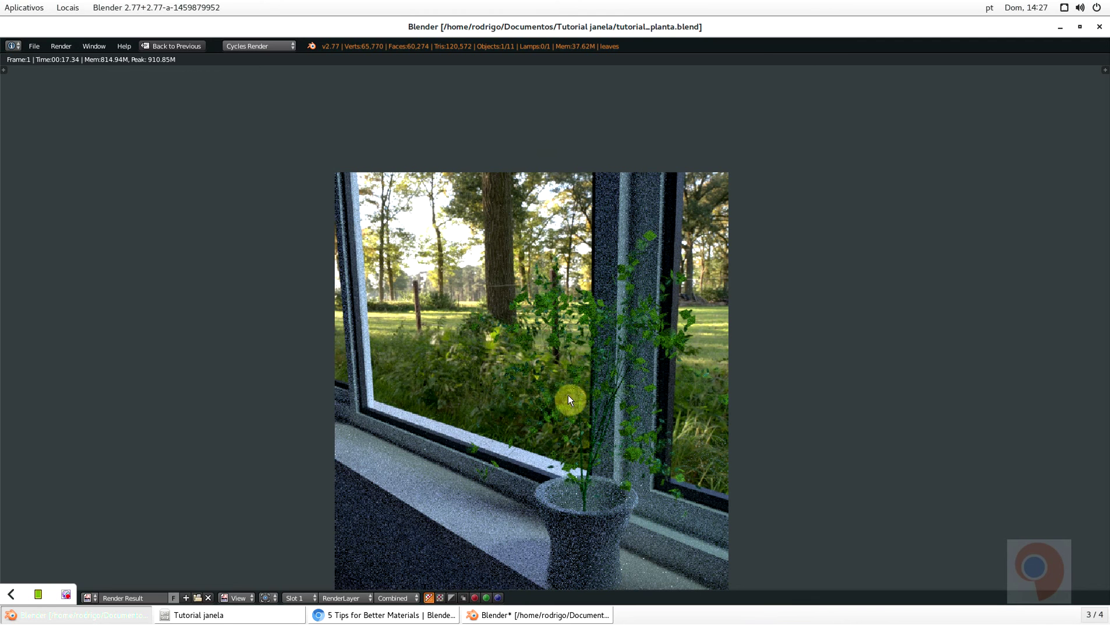
key("Escape")
scroll(542, 370, "down", 4)
scroll(512, 398, "up", 1)
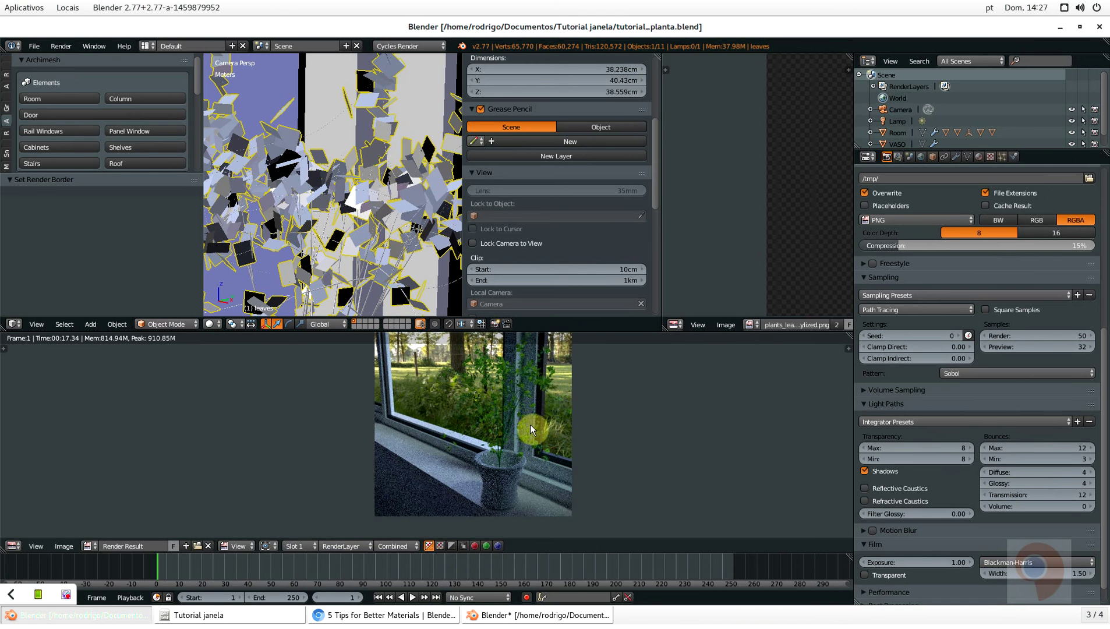
middle_click_drag(532, 382, 512, 411)
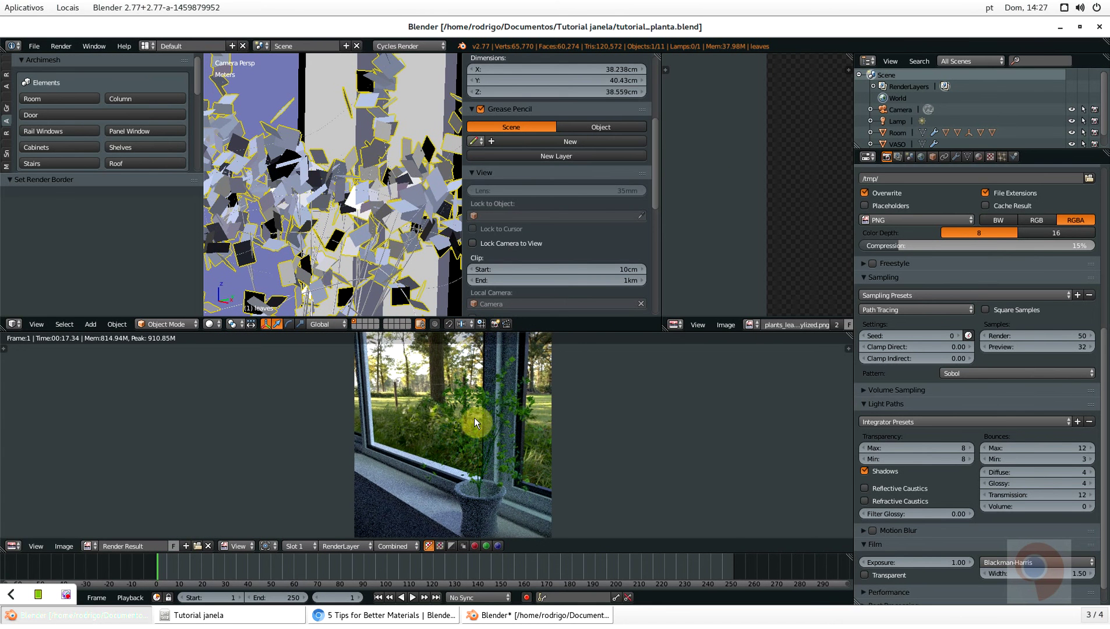
Display the World node tree with its Mapping node in the Node Editor and preview the whole camera frame in Rendered shading
key("shift+F3")
scroll(351, 242, "down", 8)
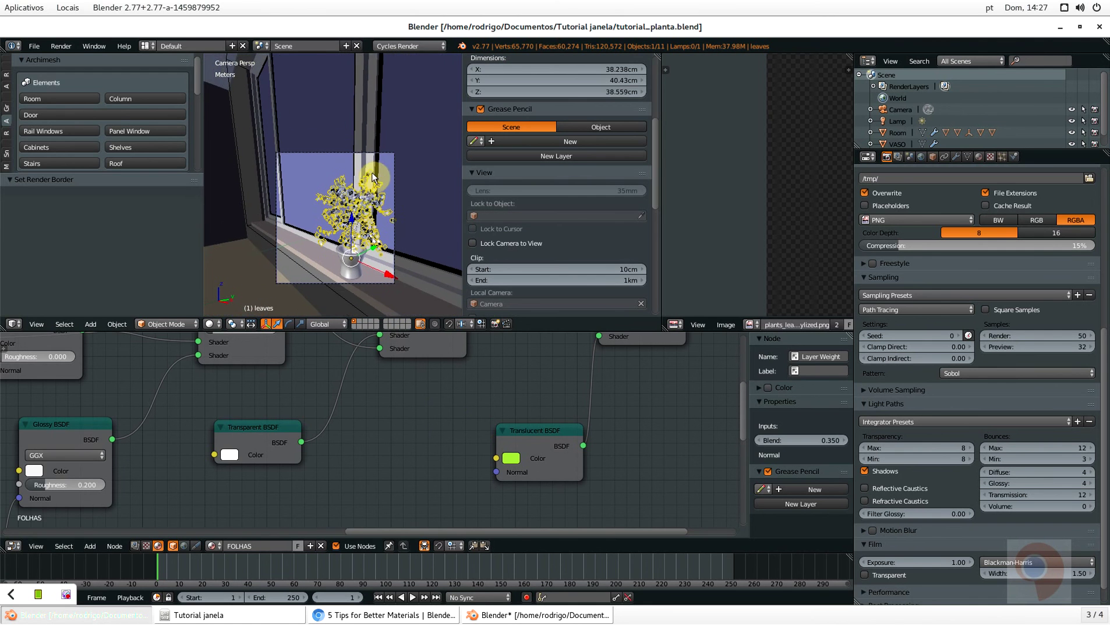
middle_click_drag(371, 173, 374, 173, "shift")
scroll(352, 162, "up", 1)
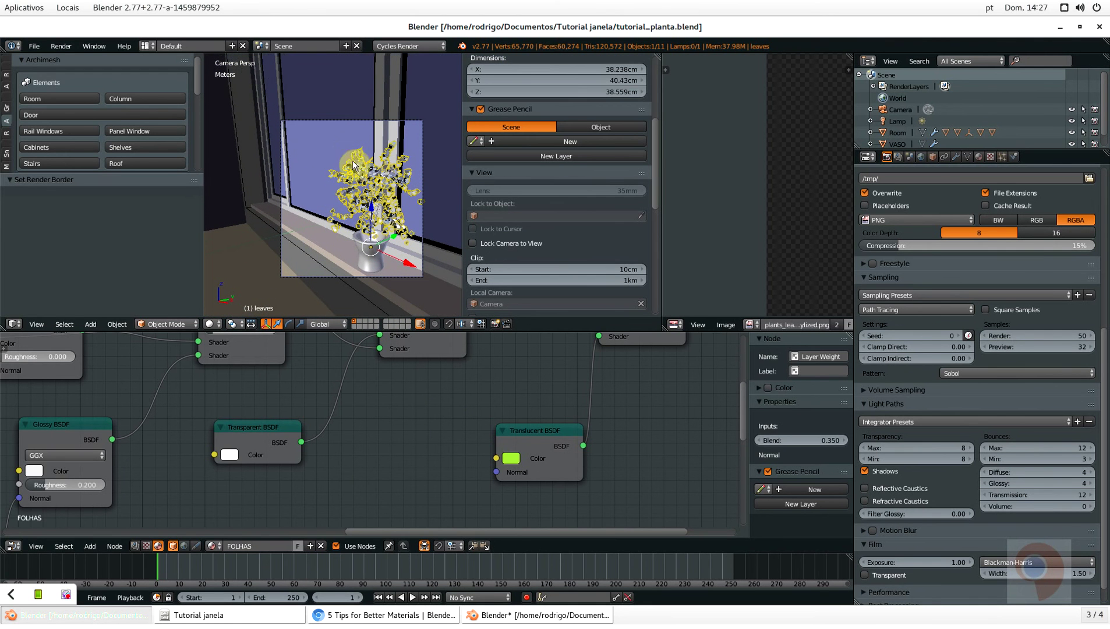
left_click(184, 546)
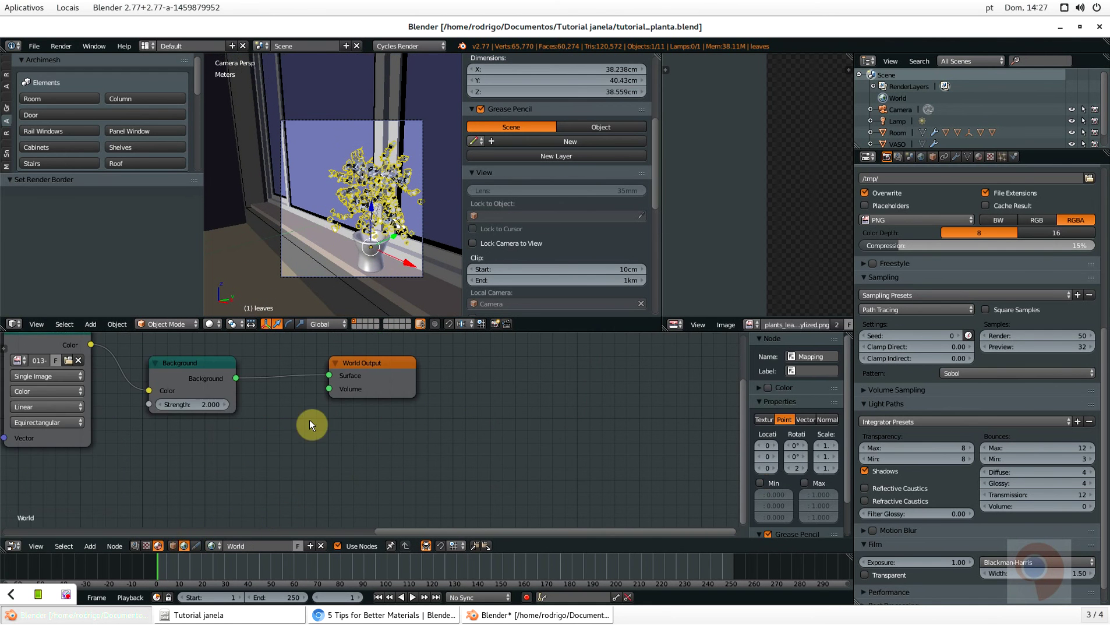
middle_click_drag(170, 390, 359, 397)
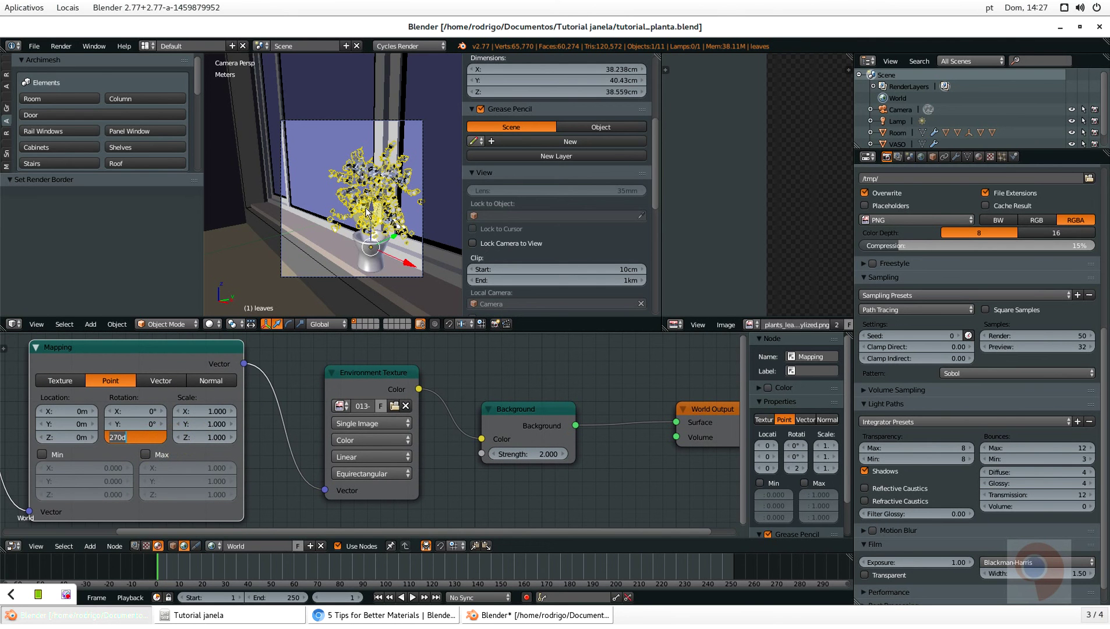
key("Return")
key("shift+z")
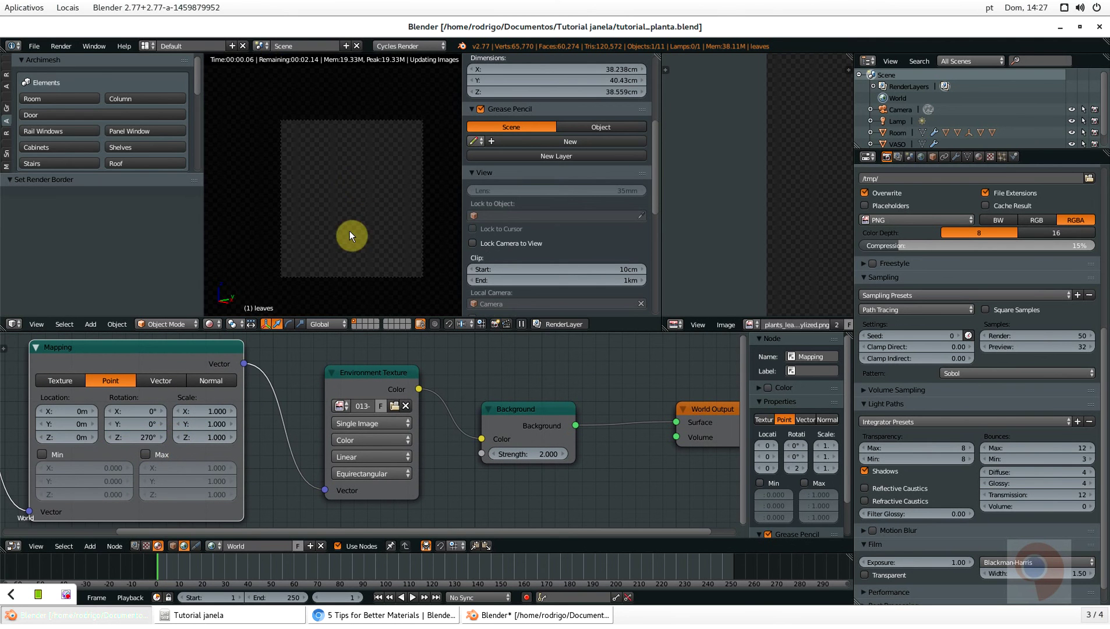
Try Z rotations of 0°, about 3.6° and 15° on the World's Mapping node for the environment image
left_click(145, 437)
type("0")
key("Return")
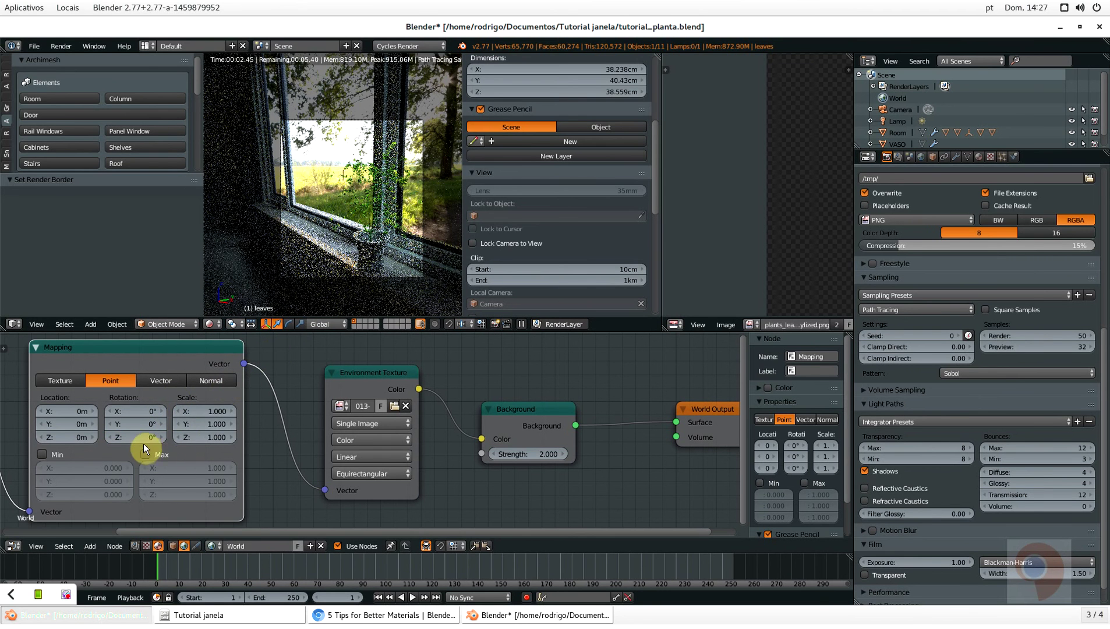
mouse_move(144, 441)
left_mouse_down()
mouse_move(130, 437)
mouse_move(153, 439)
left_mouse_up()
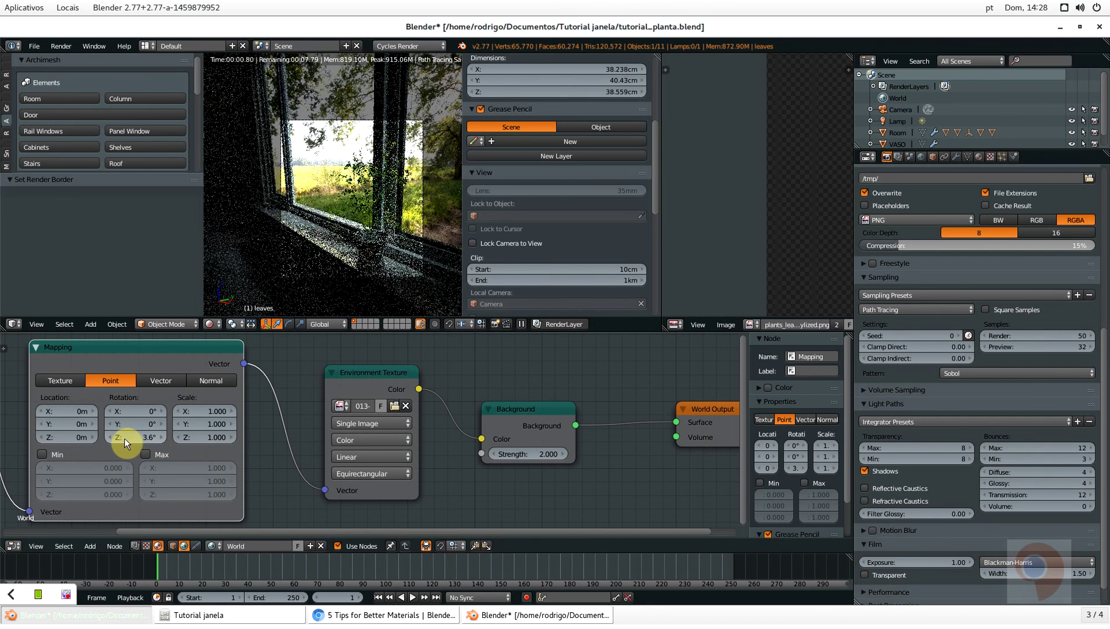
left_click(144, 440)
type("15")
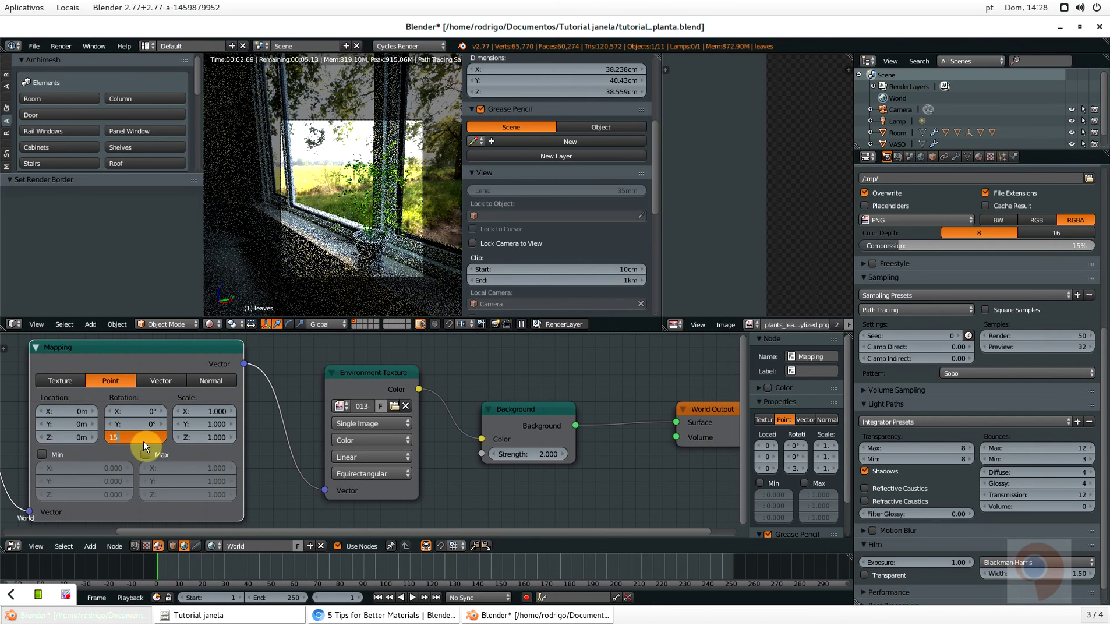
key("Return")
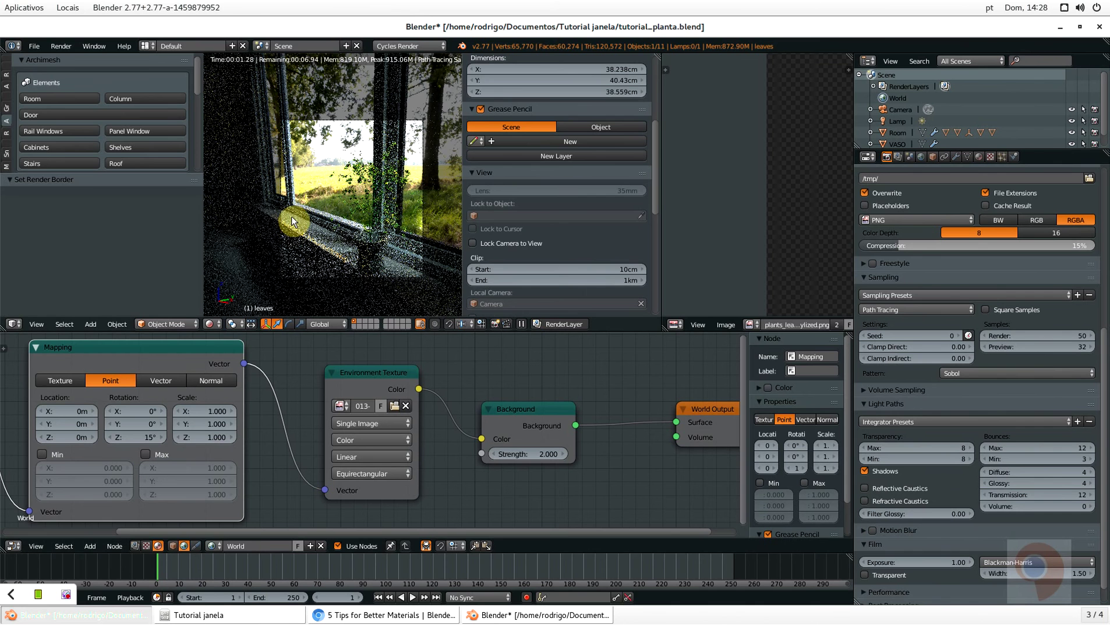
Try Z rotations of 25° and 45° on the World's Mapping node to shift the background outside the window
left_click(142, 437)
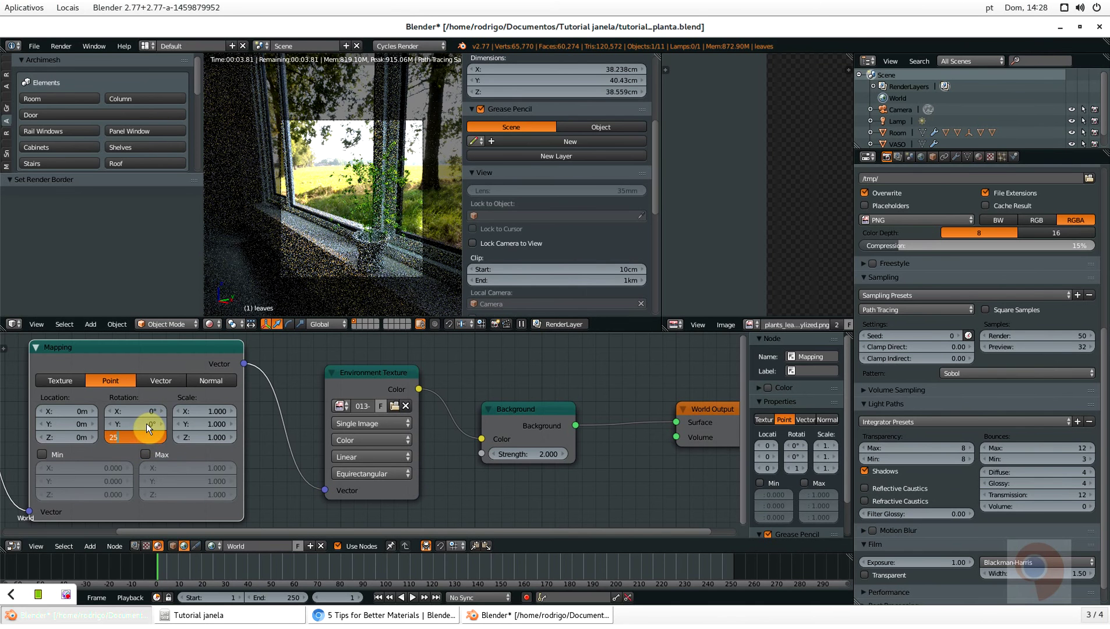
type("25")
key("Return")
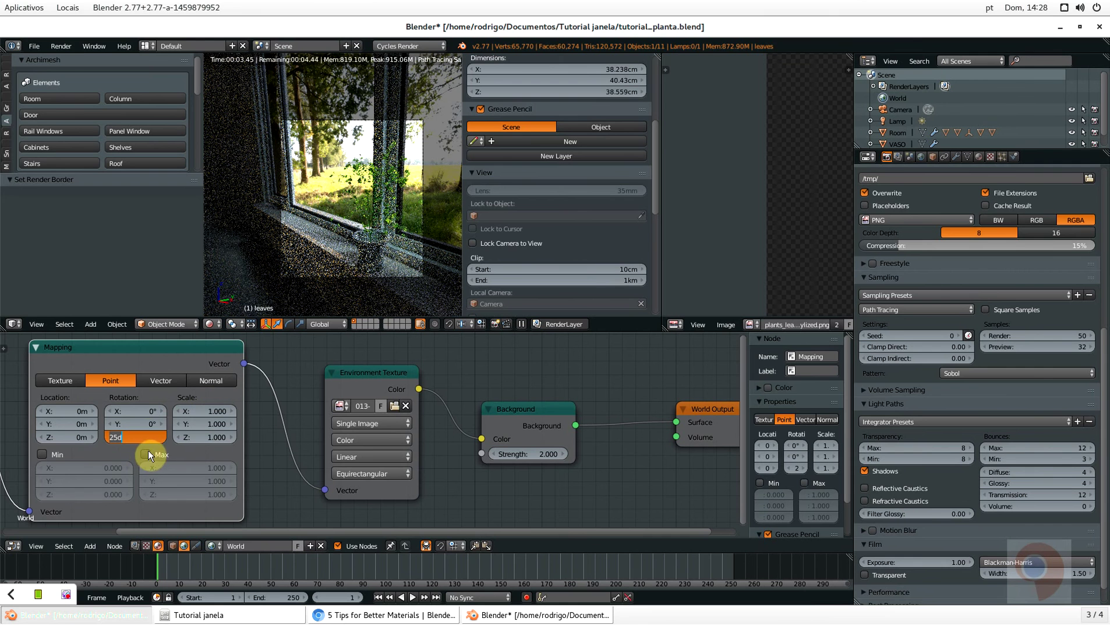
type("45")
key("Return")
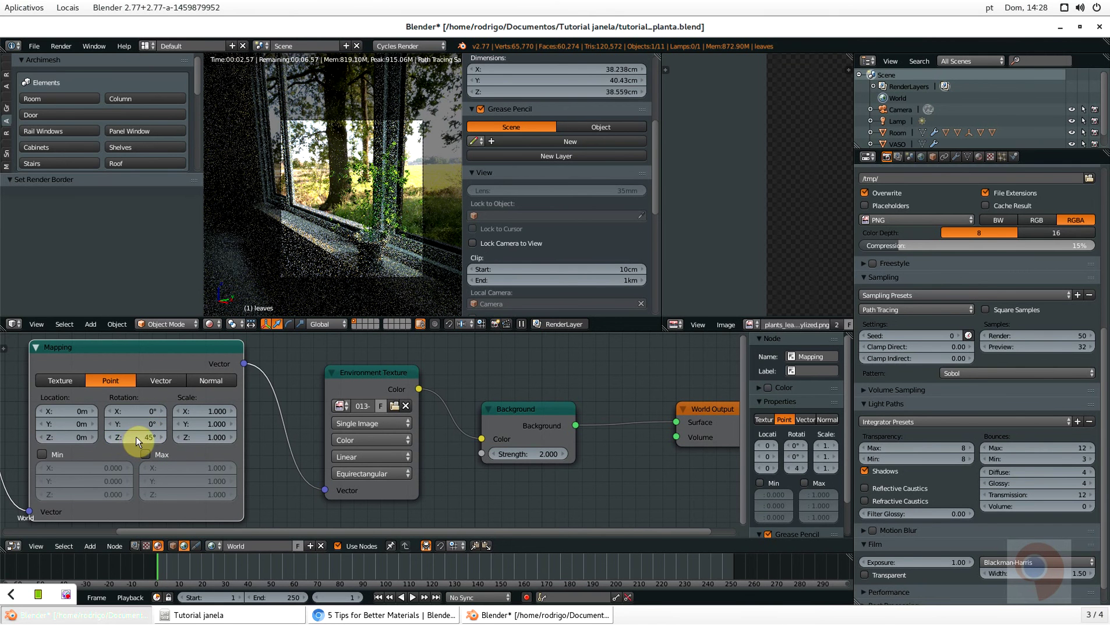
Set the World Mapping node's Z rotation to 20°
left_click(135, 437)
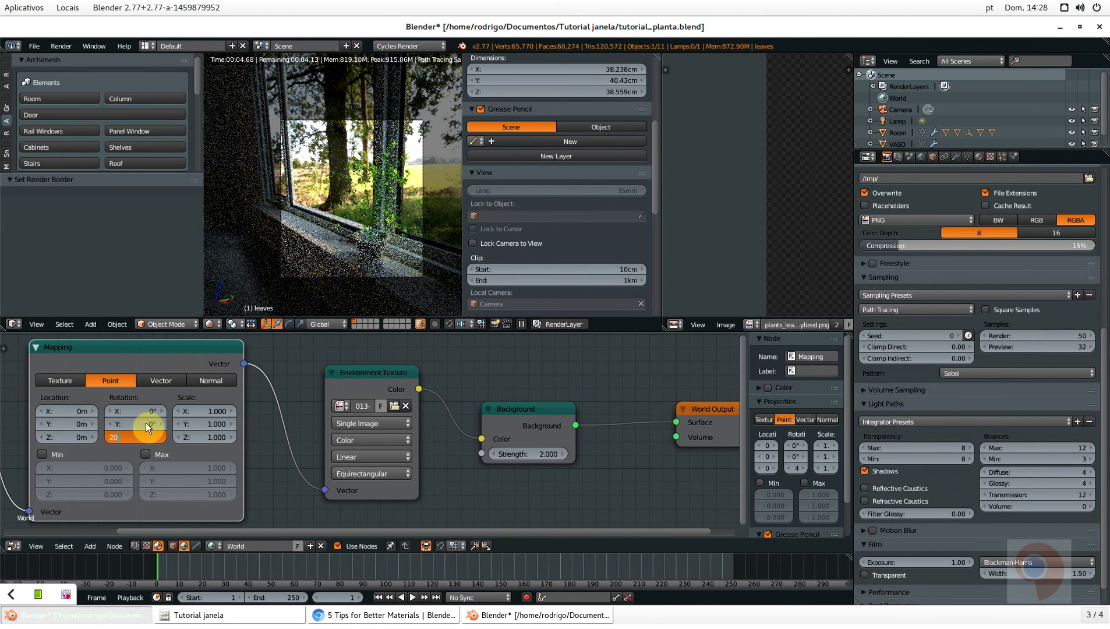
Try Z rotations of 20°, 180° and 290° in the world's Mapping node
type("20")
key("Return")
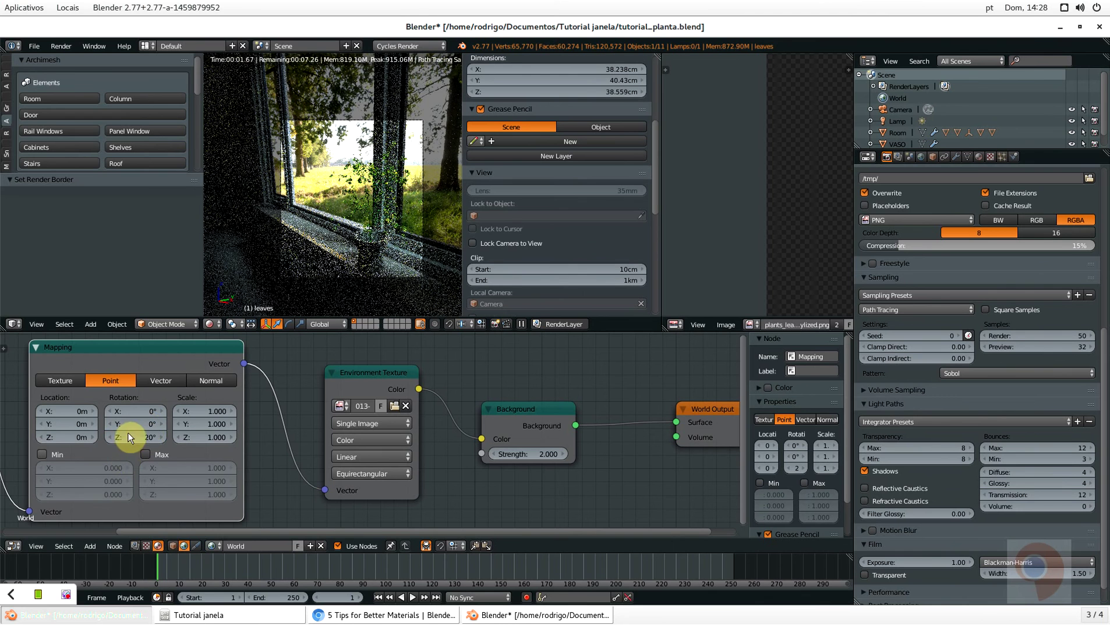
left_click(130, 437)
type("180")
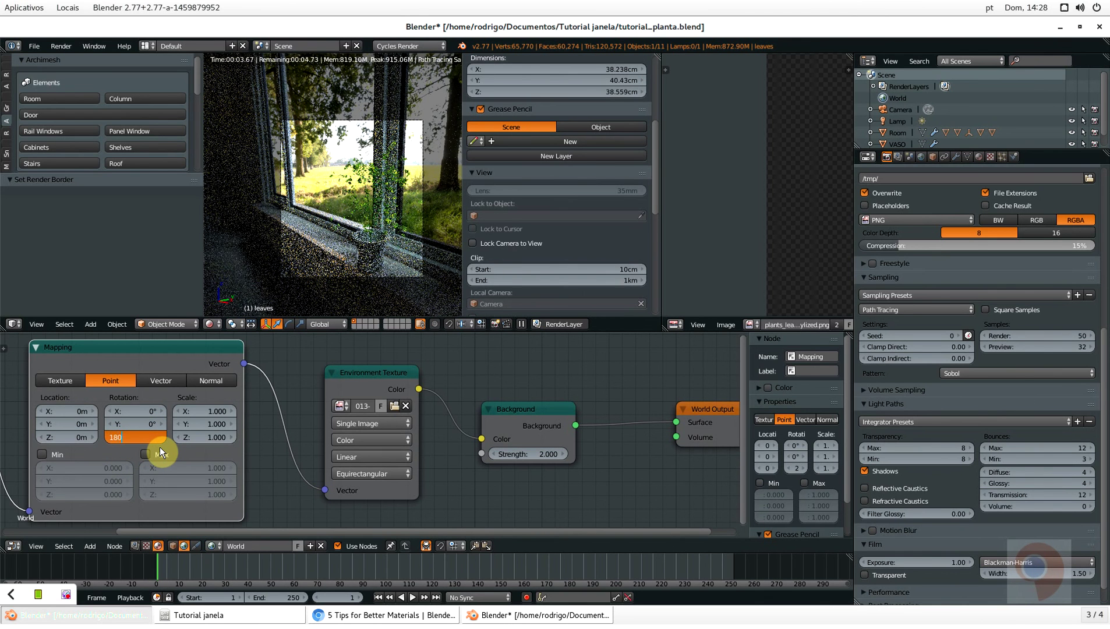
key("Return")
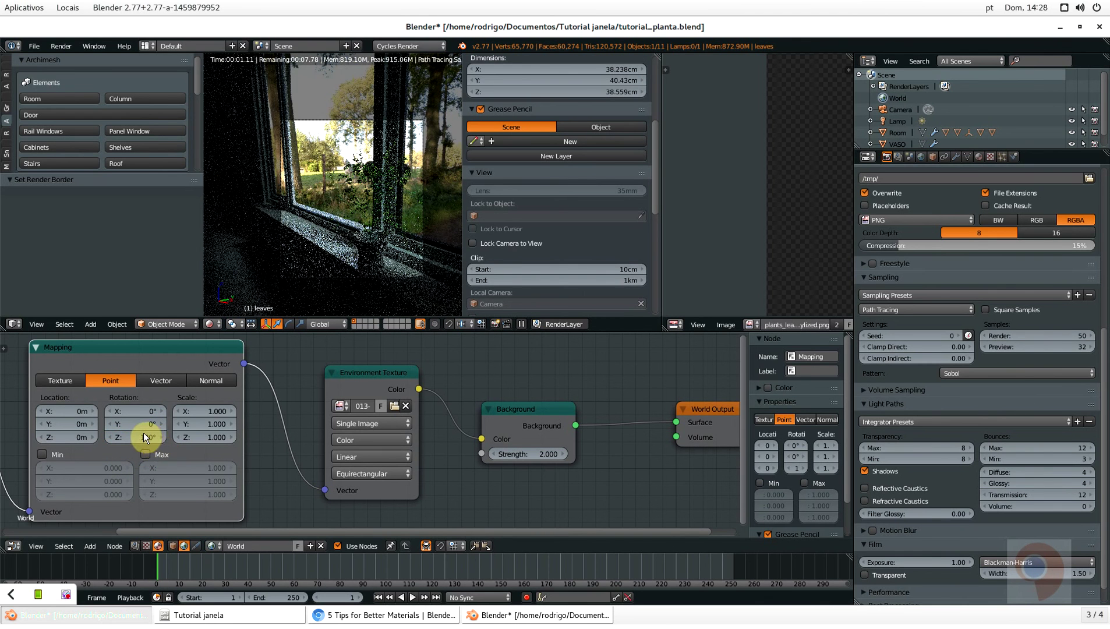
left_click(144, 432)
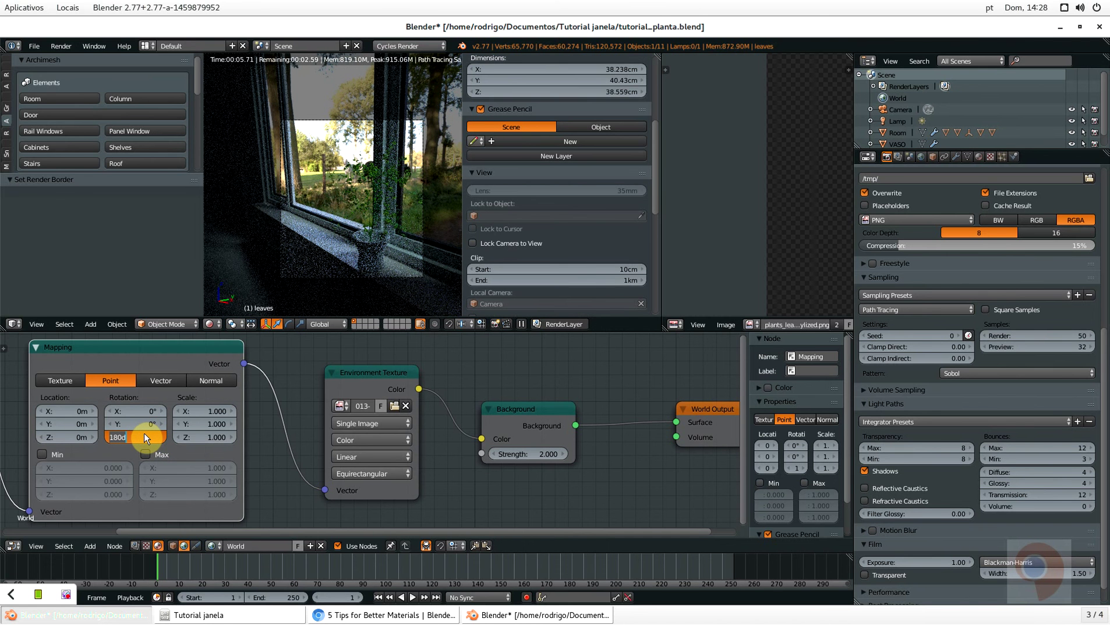
type("290")
key("Return")
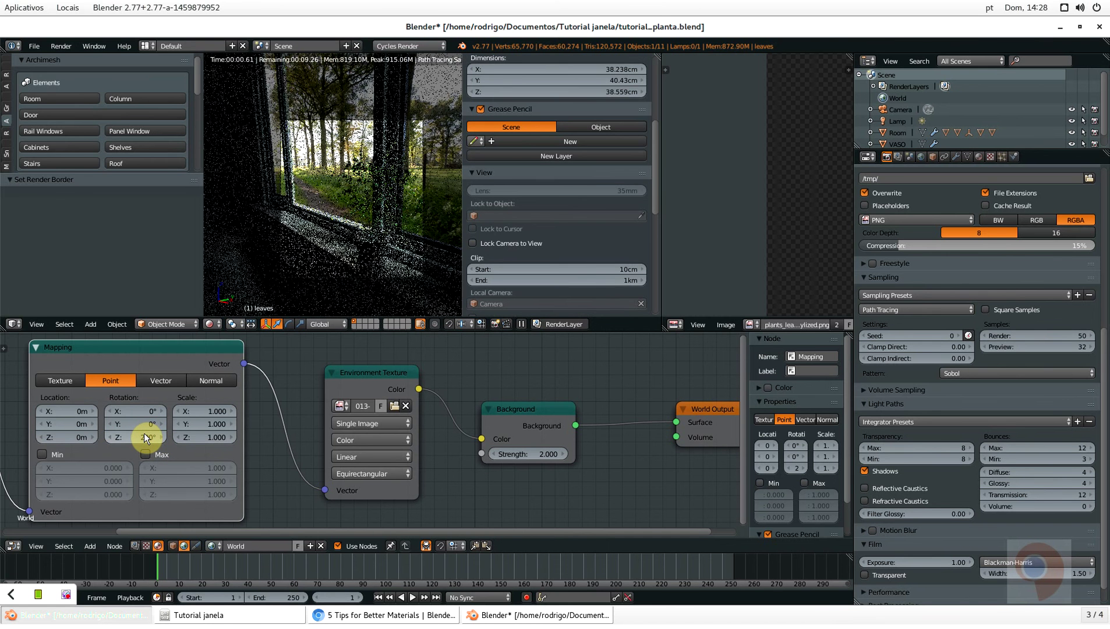
left_click(65, 594)
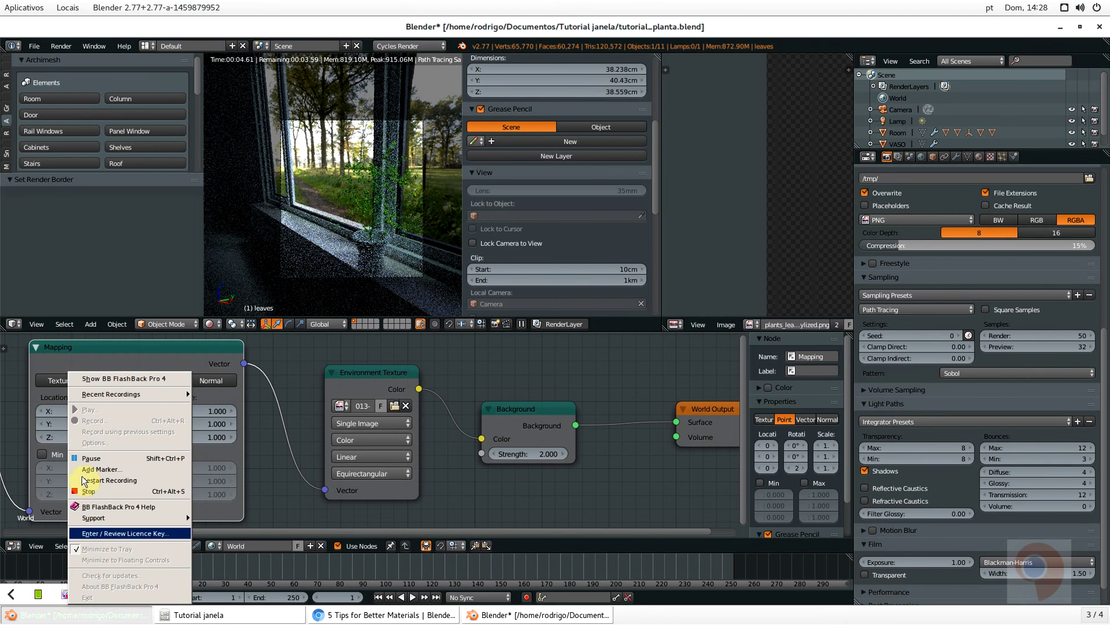
left_click(88, 460)
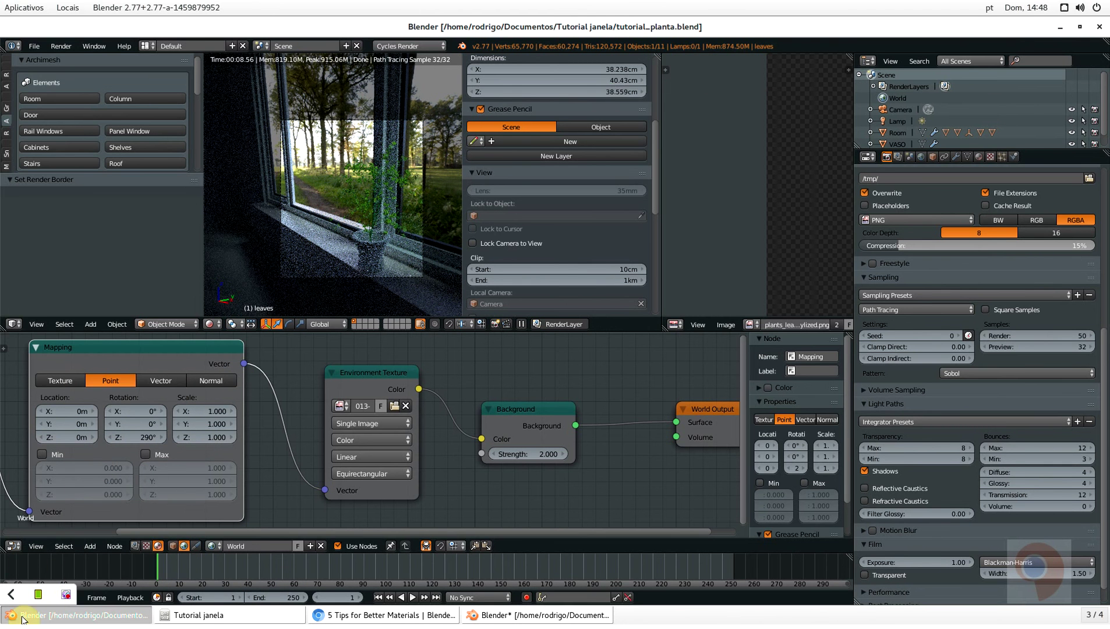
left_click(13, 594)
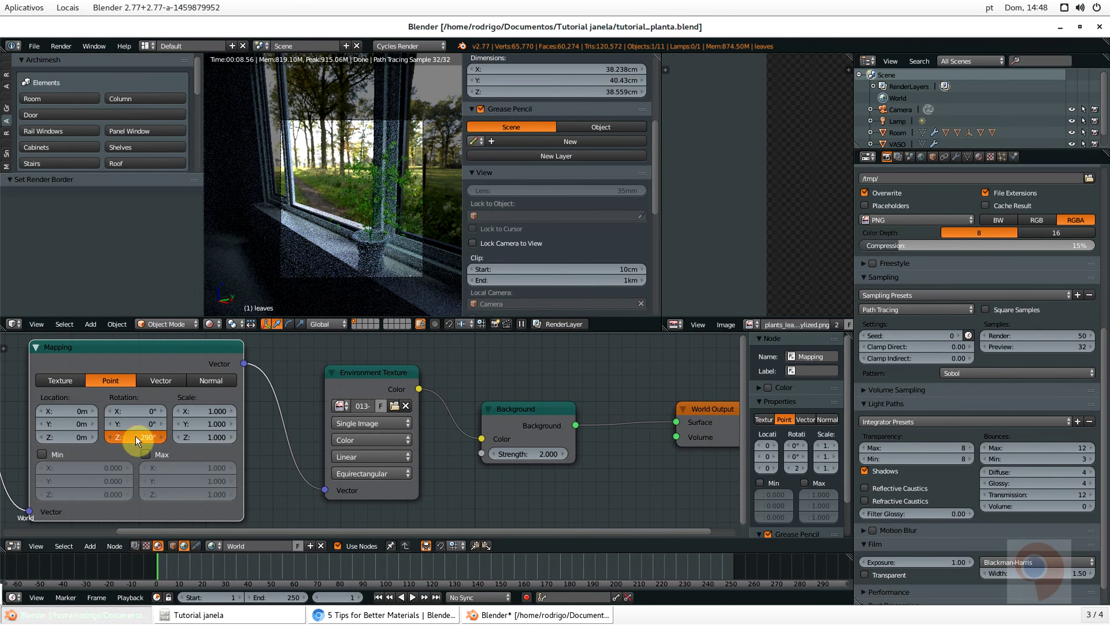
Set the world Mapping node's Z rotation to 15° and switch the 3D view to solid shading
type("15")
key("Return")
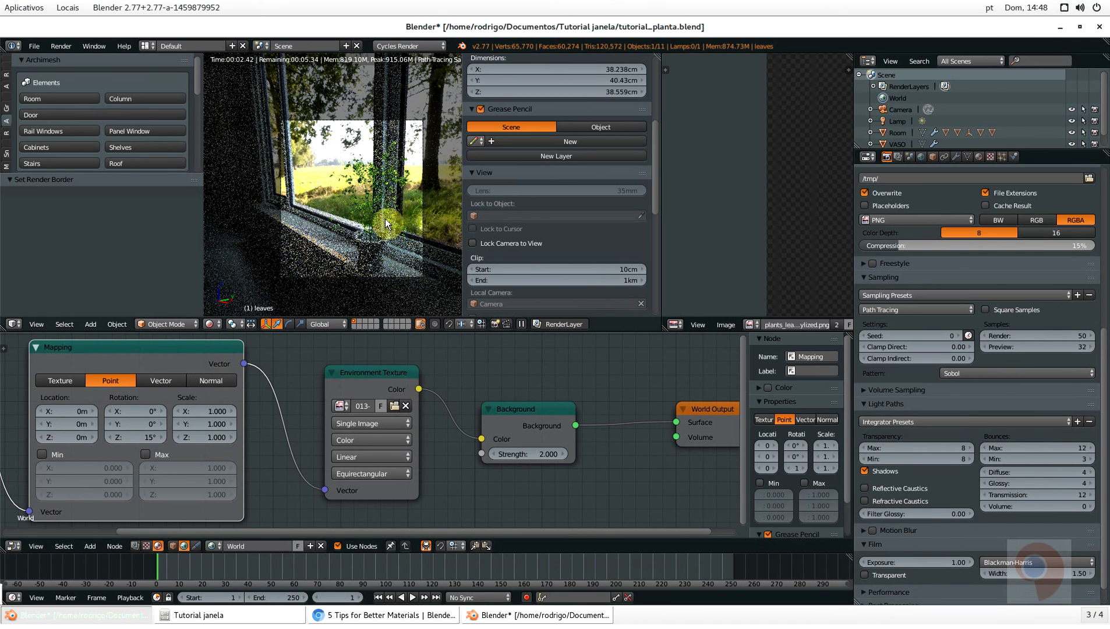
key("shift+z")
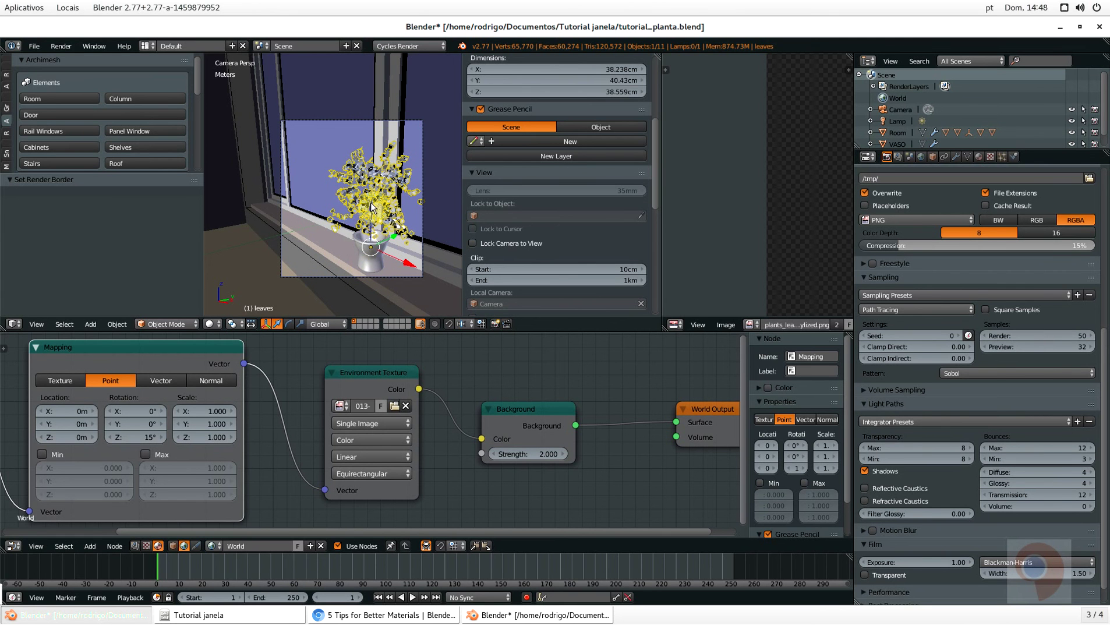
Select the camera and set its depth of field focus object to VASO
scroll(376, 284, "up", 3)
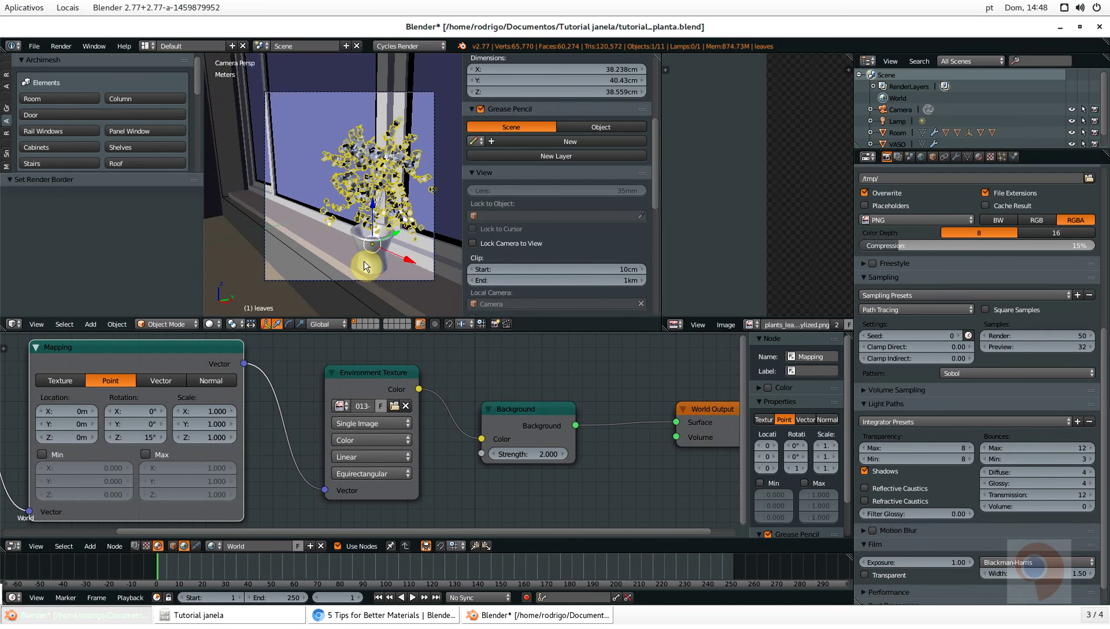
right_click(376, 288)
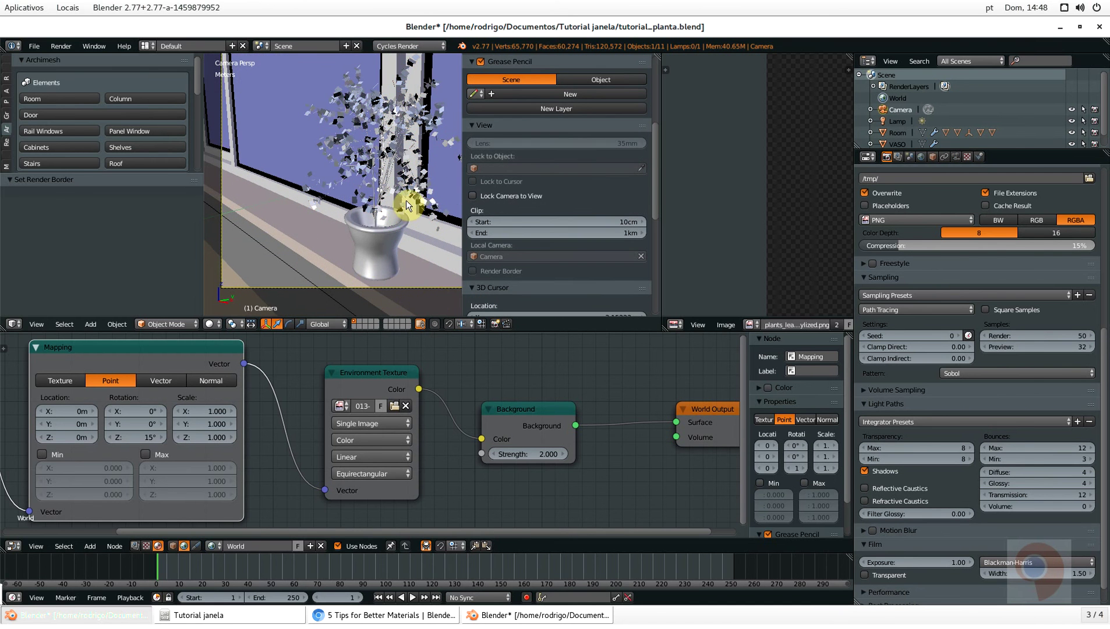
scroll(359, 214, "down", 3)
scroll(360, 214, "up", 1)
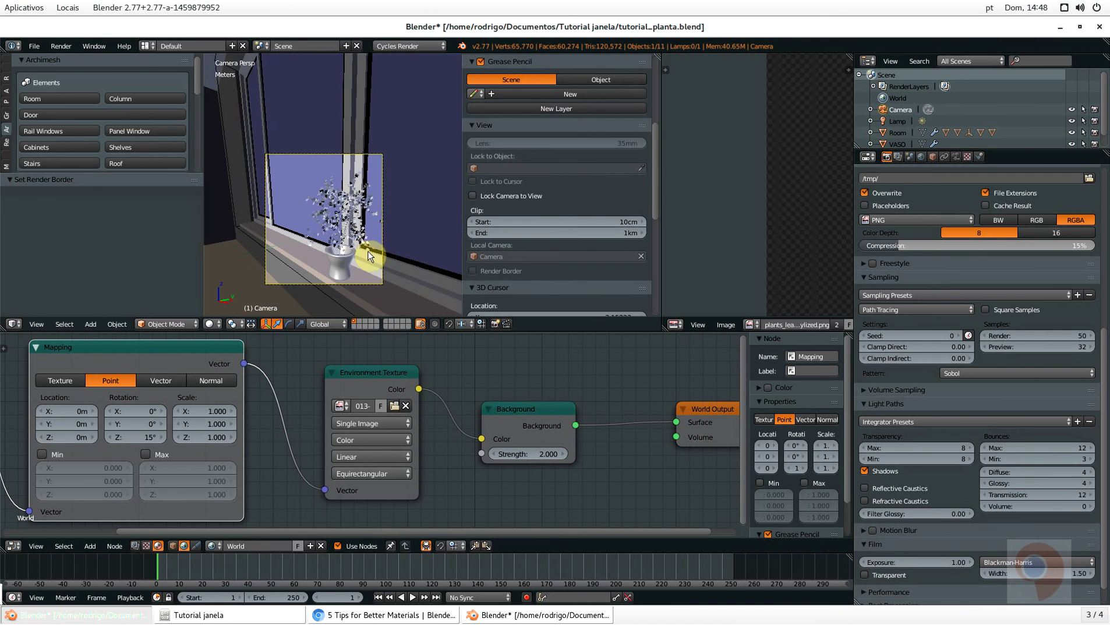
left_click(957, 156)
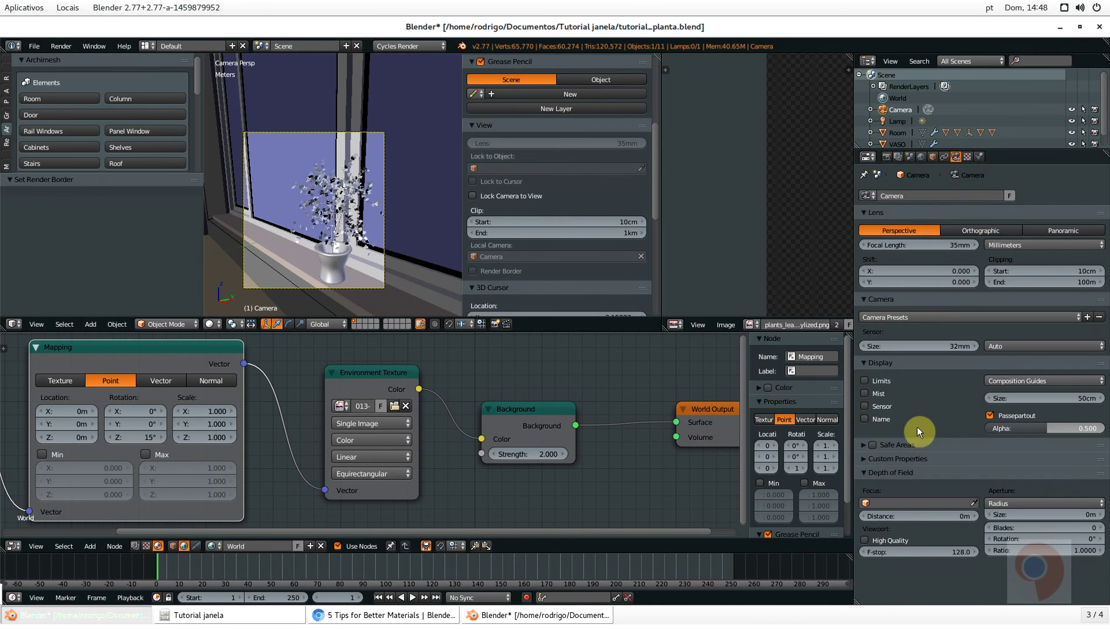
left_click(901, 501)
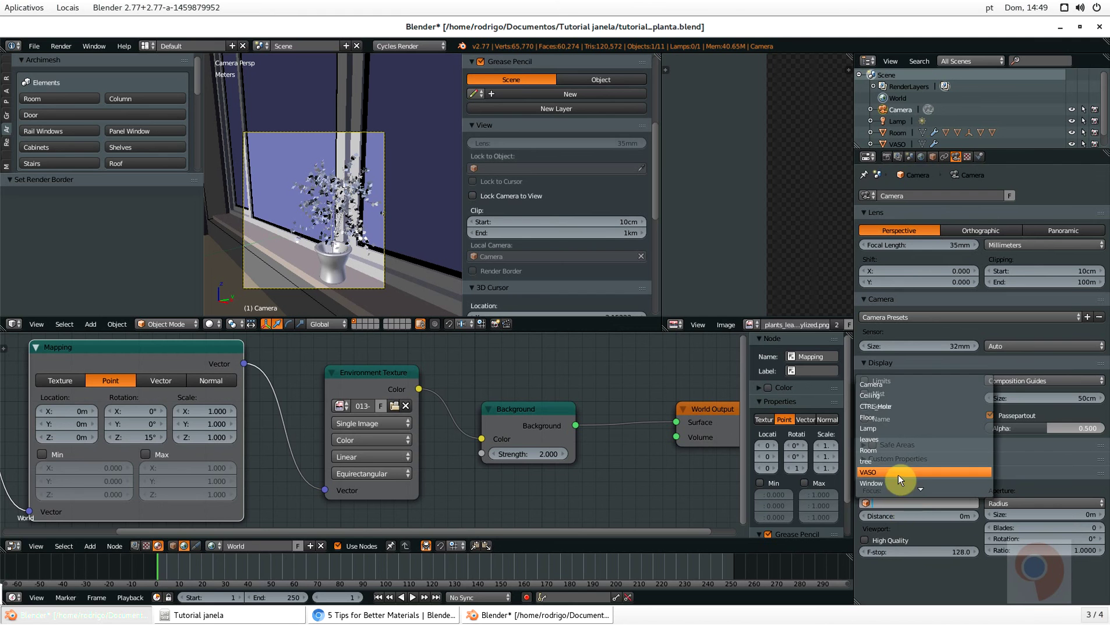
left_click(899, 473)
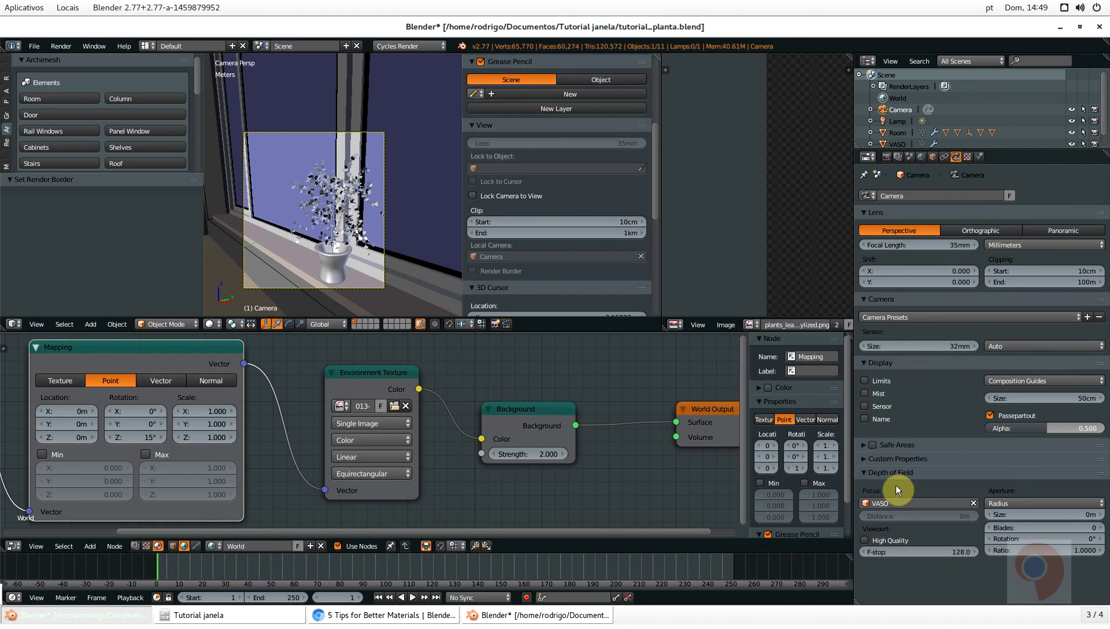
Raise the camera's depth of field aperture size to 2 cm and save the file over the existing one
left_click(1102, 514)
key("ctrl+s")
left_click(374, 262)
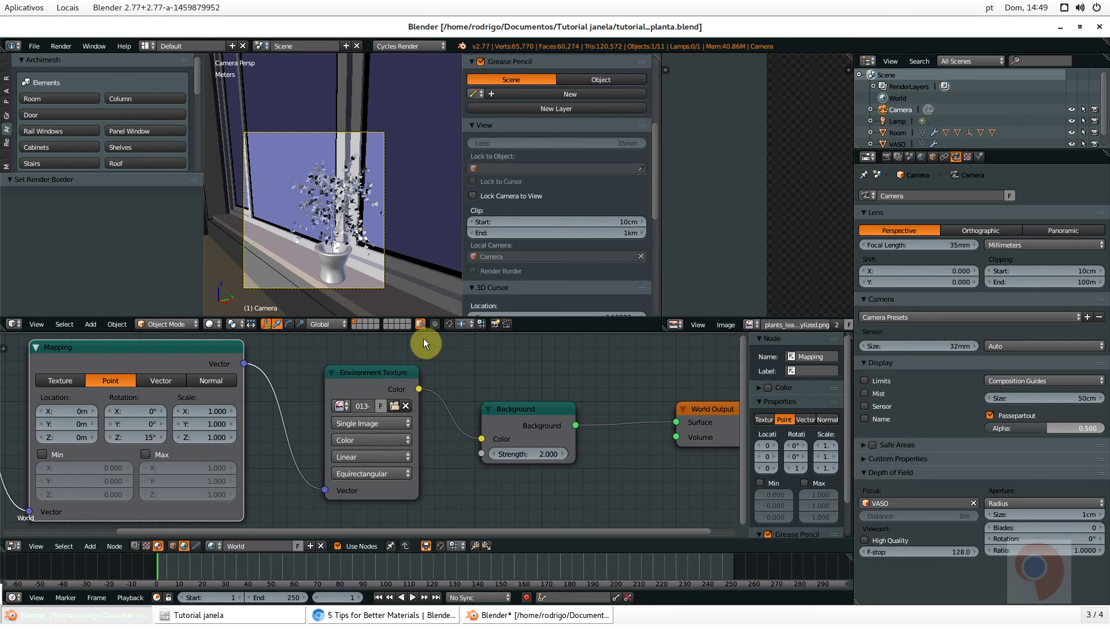
left_click(1103, 514)
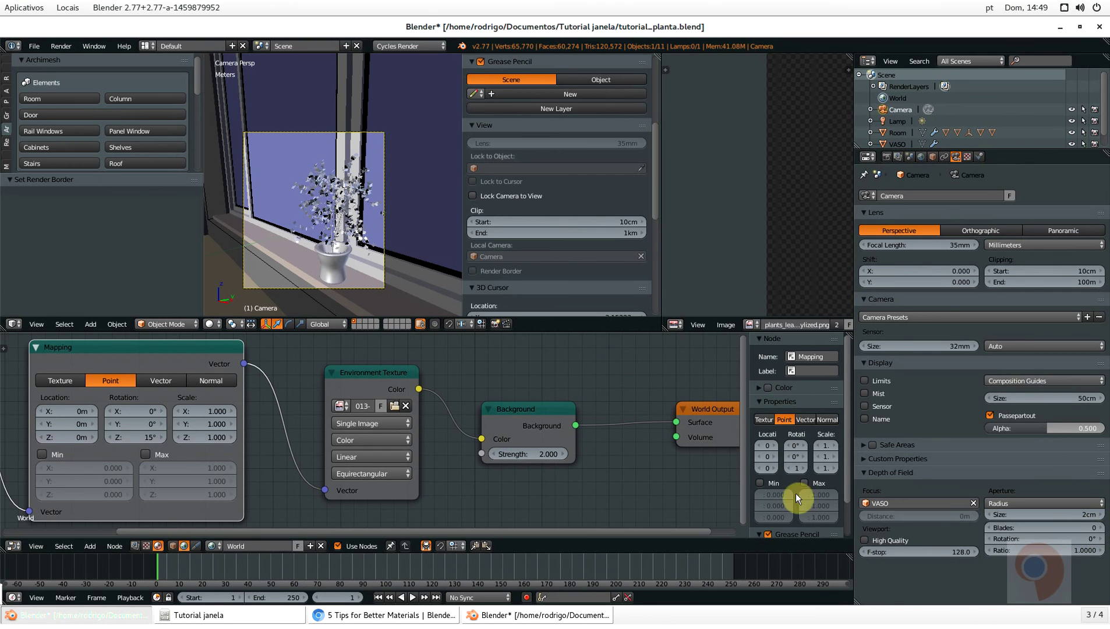
key("ctrl+s")
left_click(382, 233)
Render the scene and examine the plant and background blur in the full-screen result
key("F12")
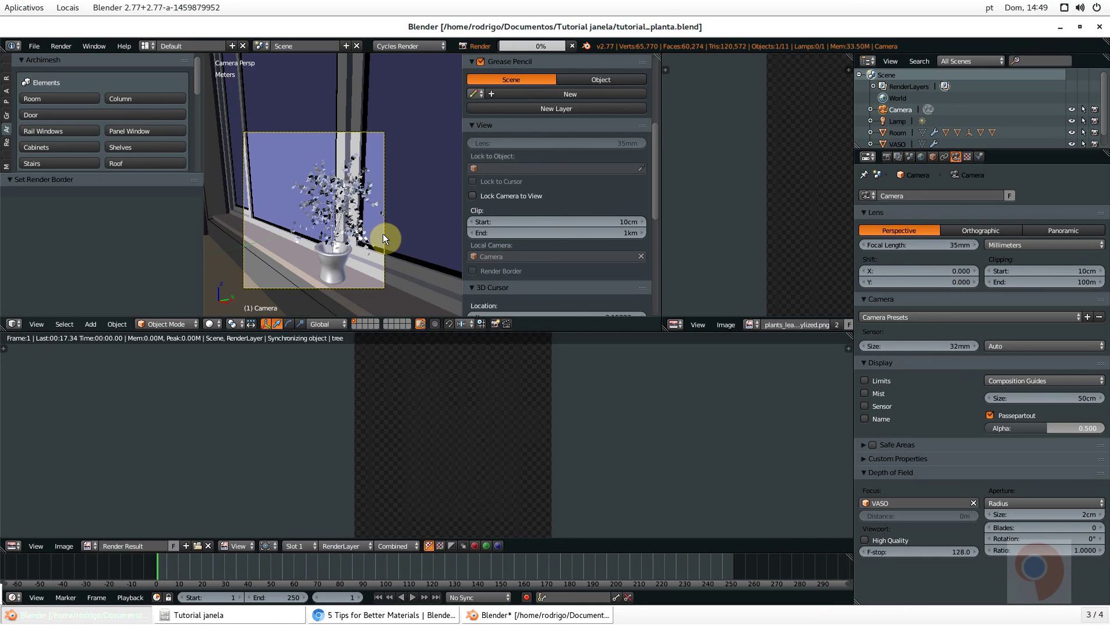
key("ctrl+space")
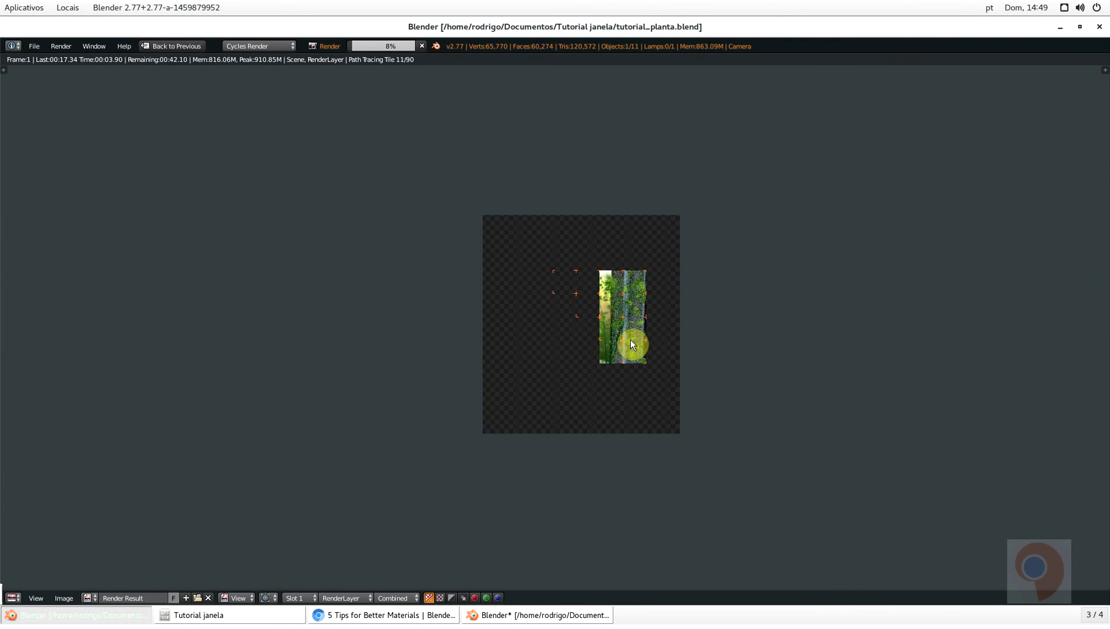
scroll(629, 339, "up", 2)
scroll(630, 317, "up", 2)
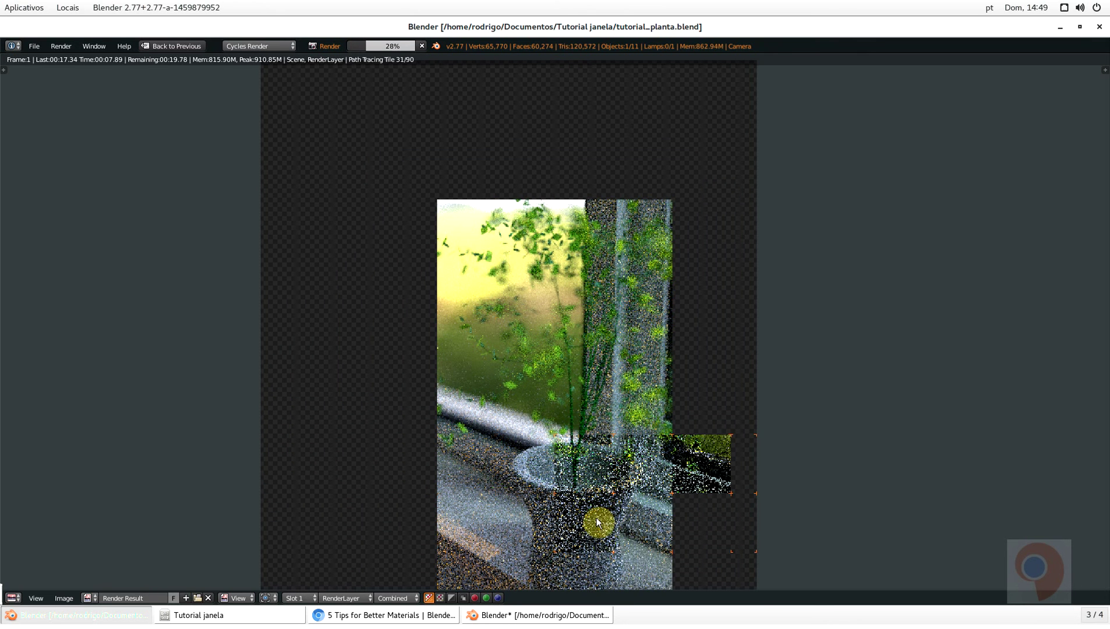
scroll(585, 389, "down", 1)
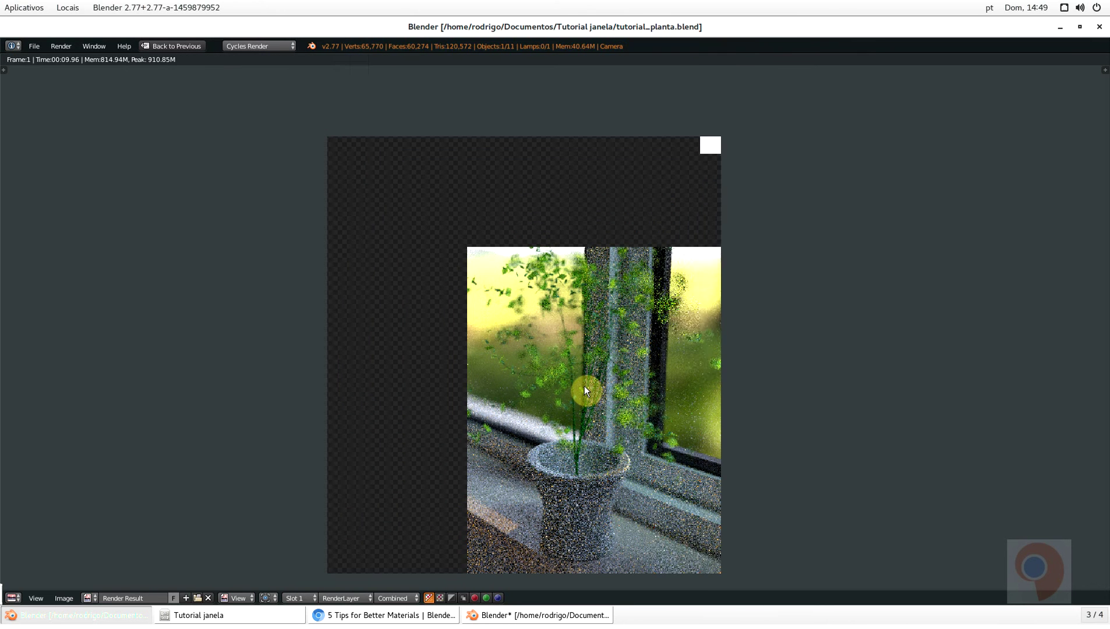
key("Escape")
key("ctrl+space")
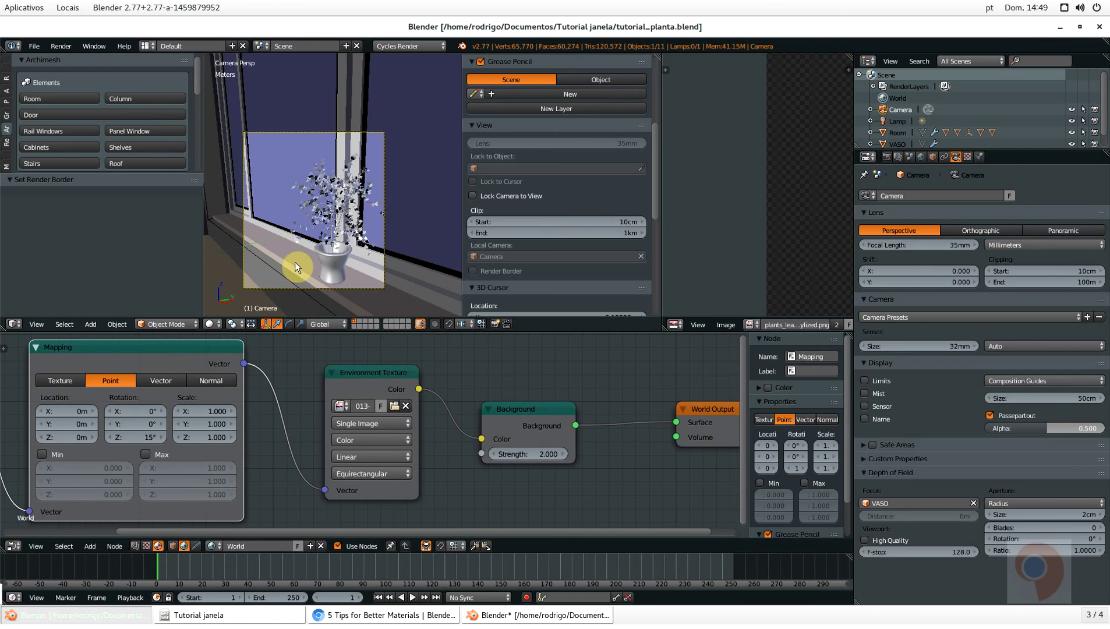
Examine the plant's stems and leaves above the vase, both through the camera and from a free viewpoint
scroll(343, 234, "up", 3)
right_click(324, 201)
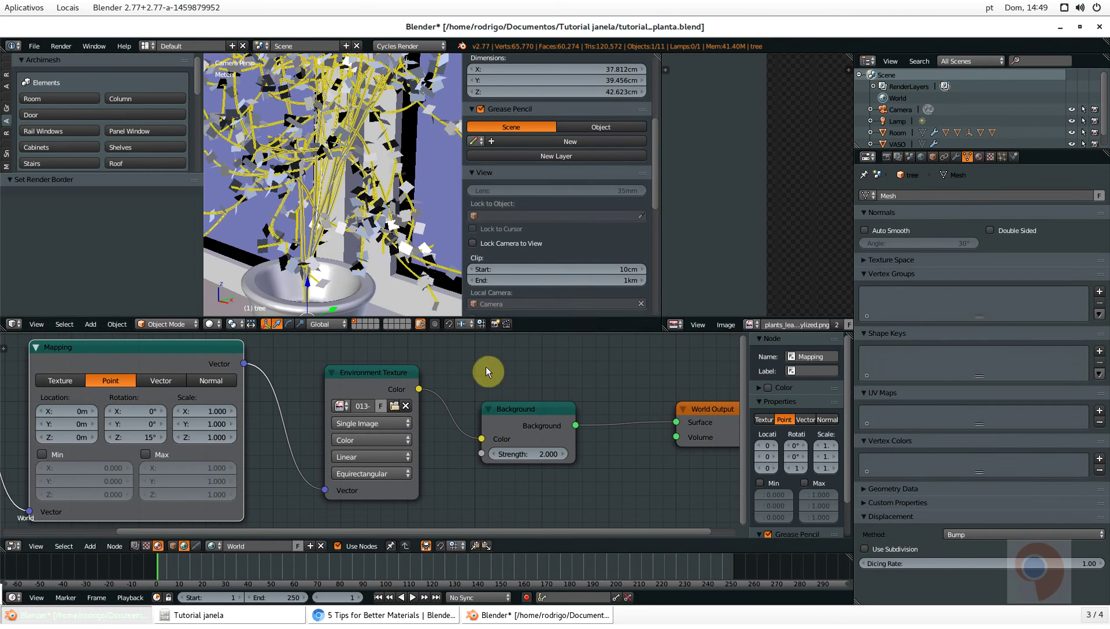
scroll(309, 175, "down", 3)
right_click(301, 138)
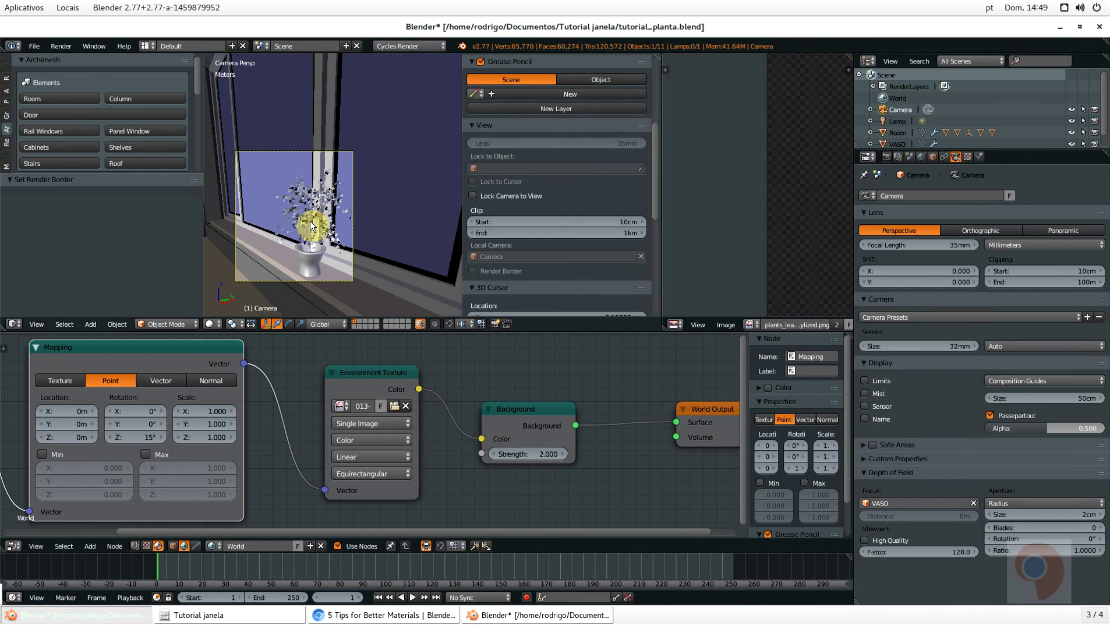
scroll(310, 221, "up", 4)
right_click(306, 265)
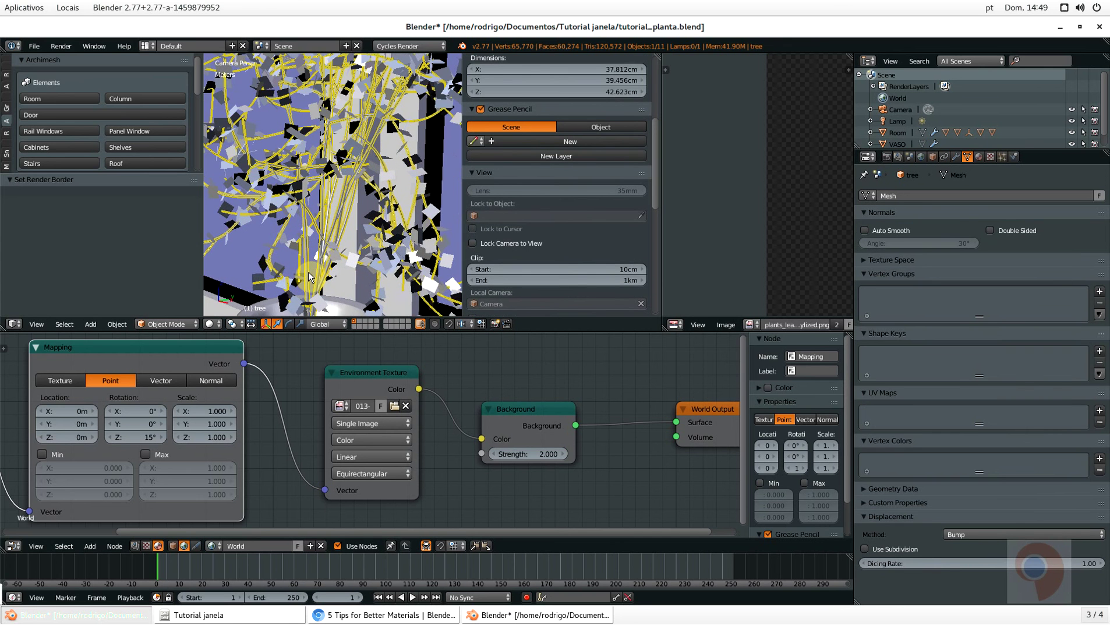
scroll(308, 271, "down", 3)
scroll(309, 271, "up", 3)
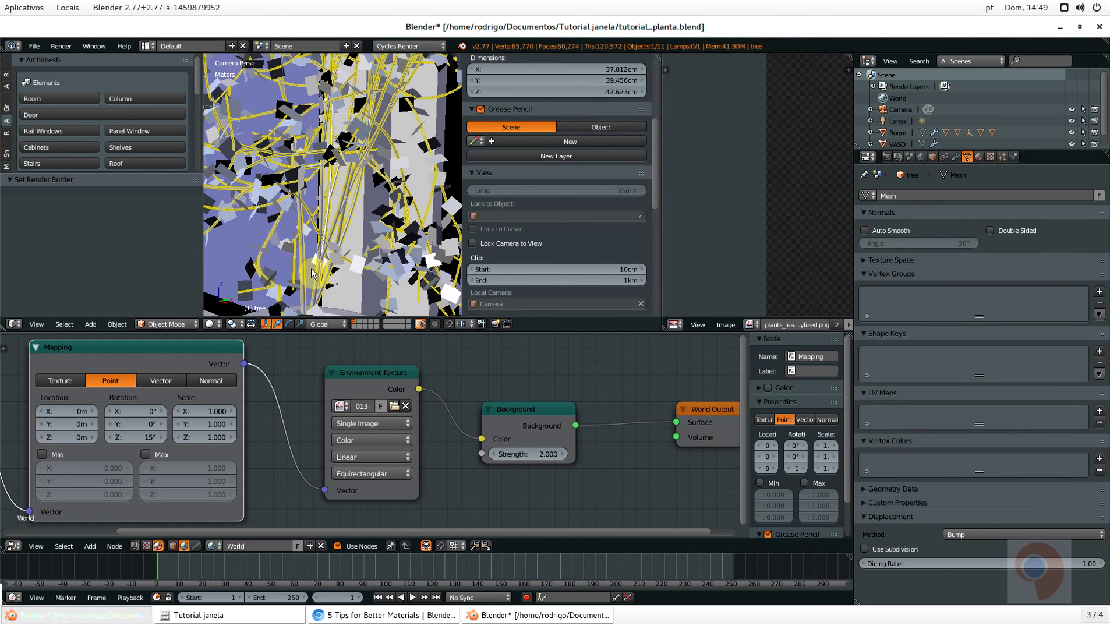
scroll(312, 272, "up", 1)
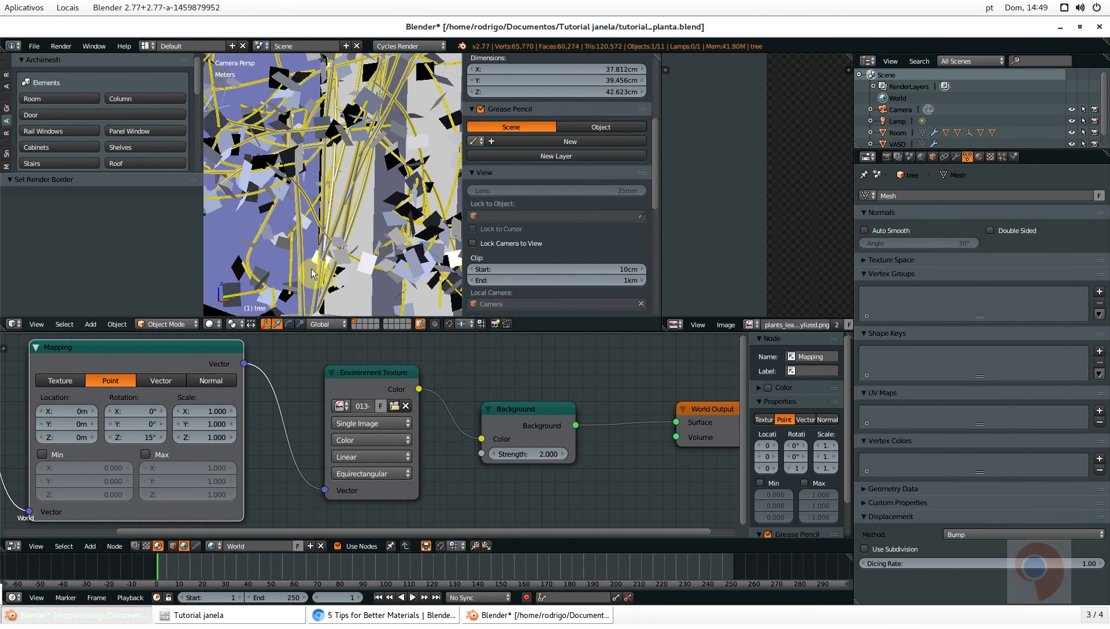
scroll(310, 267, "down", 4)
middle_click_drag(311, 267, 342, 271)
scroll(342, 270, "up", 6)
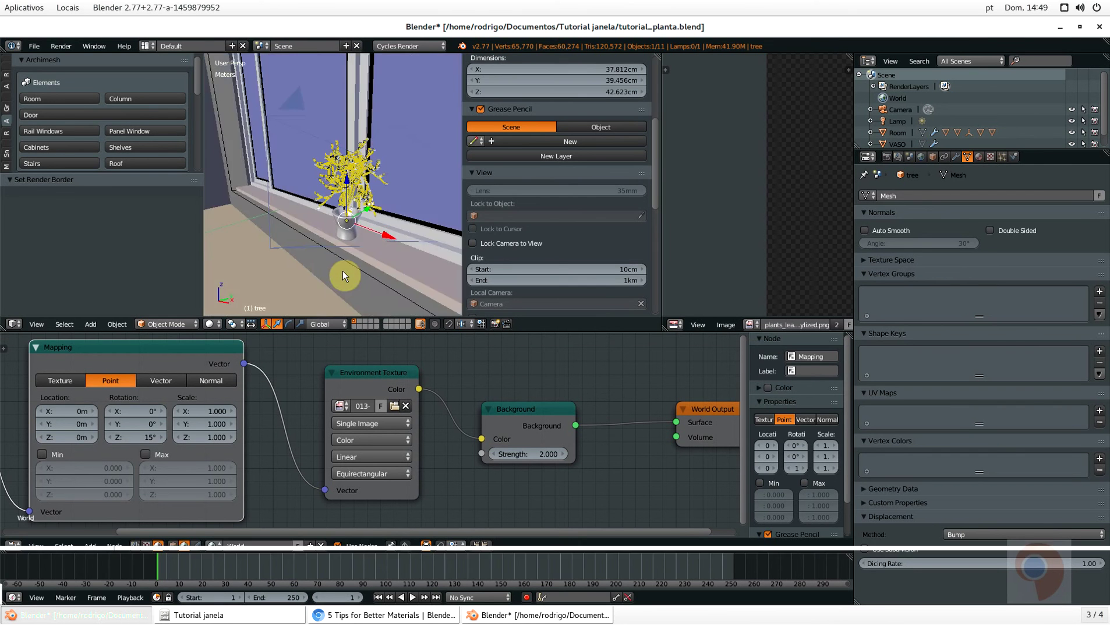
key("KP_0")
scroll(315, 268, "up", 2)
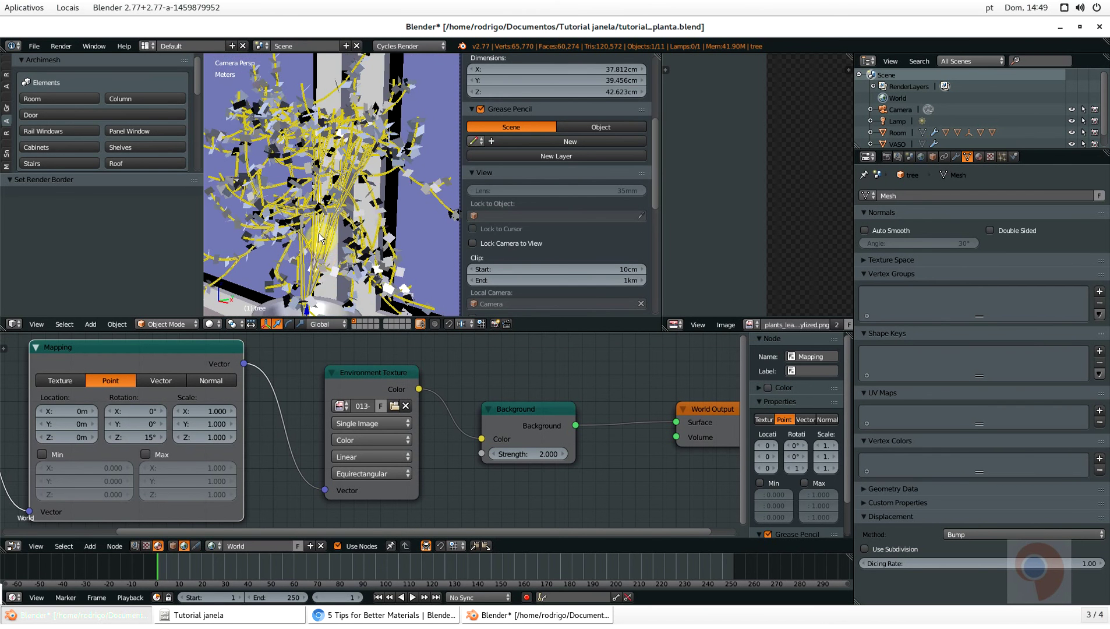
scroll(313, 266, "up", 2)
scroll(314, 266, "down", 3)
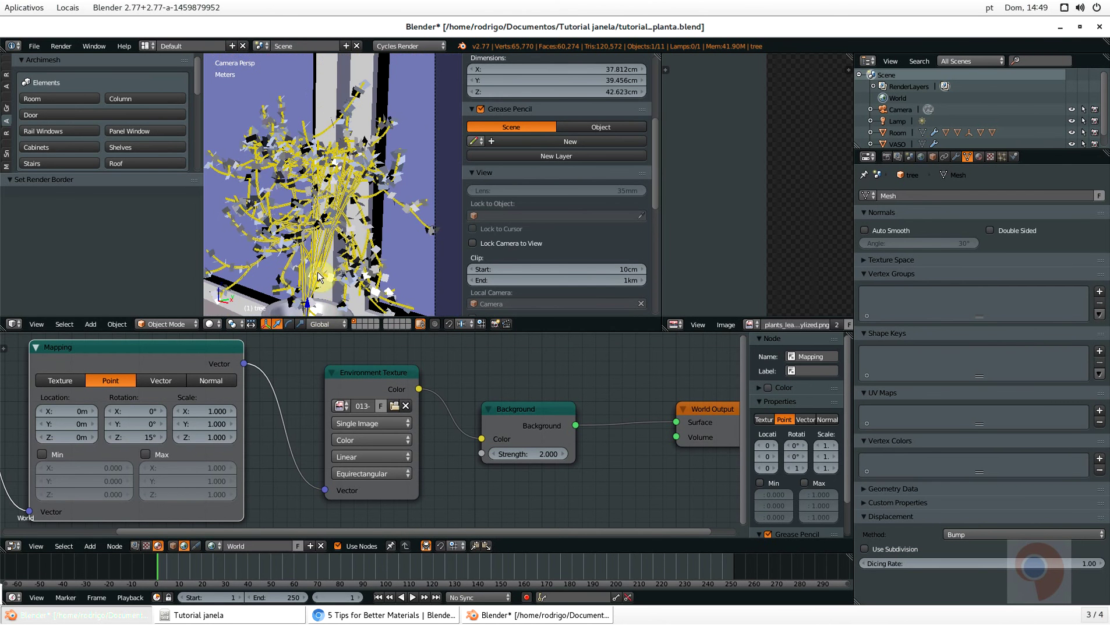
scroll(340, 150, "down", 2)
scroll(331, 214, "up", 2)
Select the VASO object and snap the 3D cursor to it
right_click(334, 236)
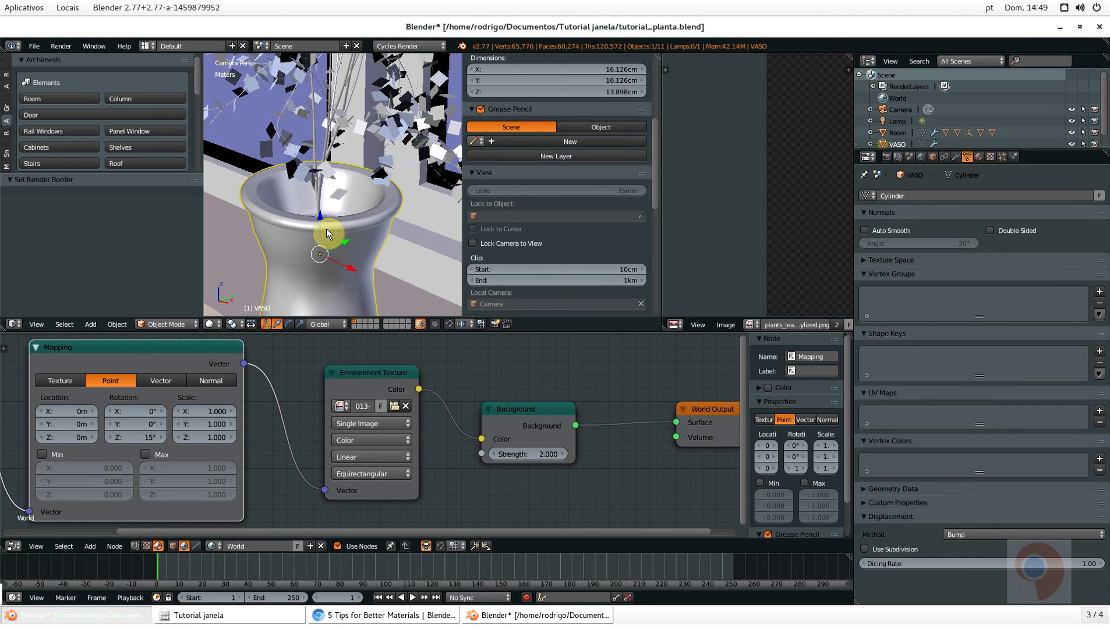
key("shift+s")
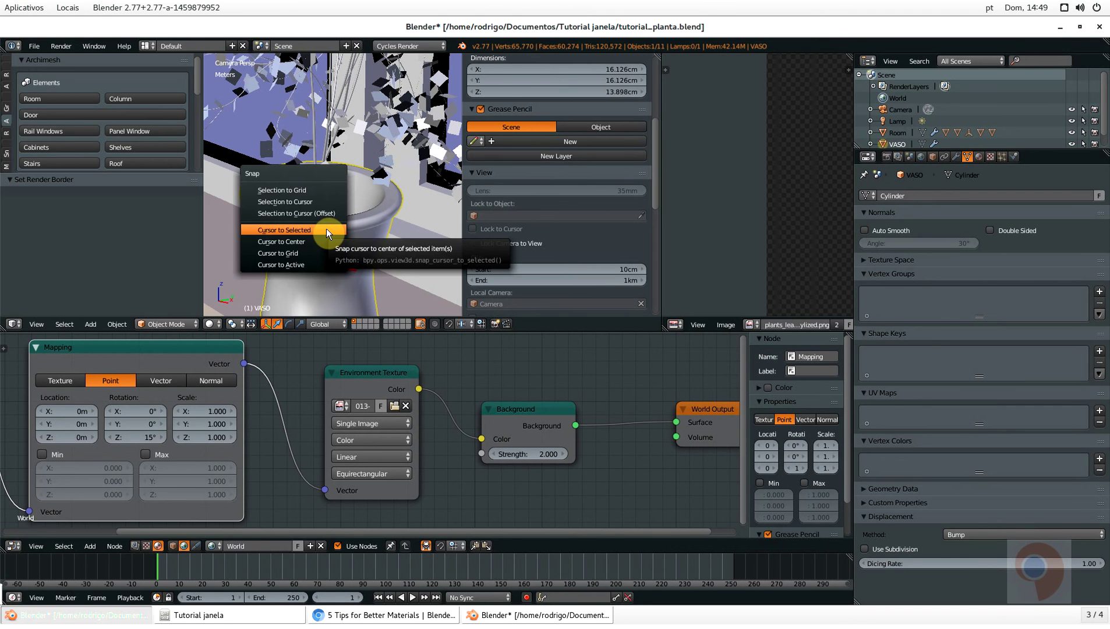
left_click(326, 229)
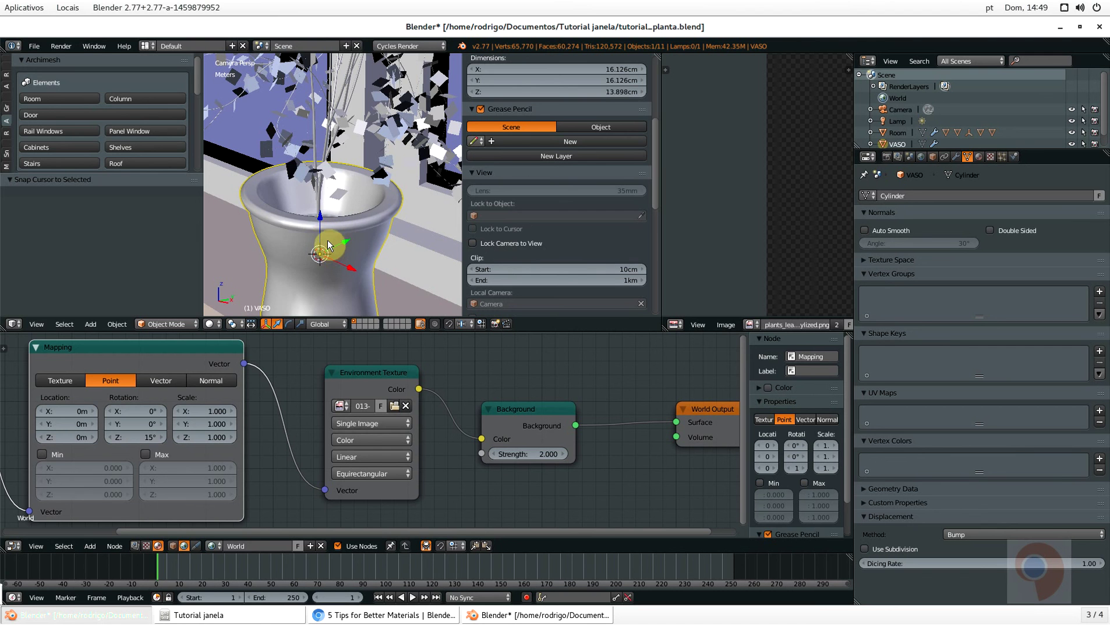
Add a Plain Axes empty at the vase's centre and raise it about 13 cm along Z into the plant
key("shift+a")
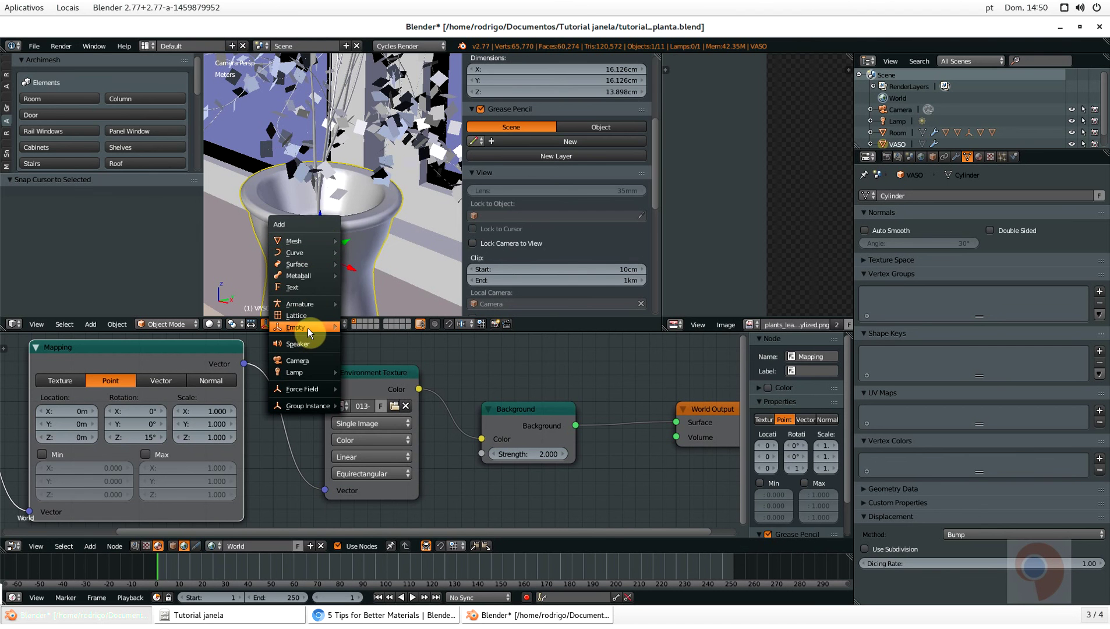
mouse_move(328, 328)
left_click(389, 326)
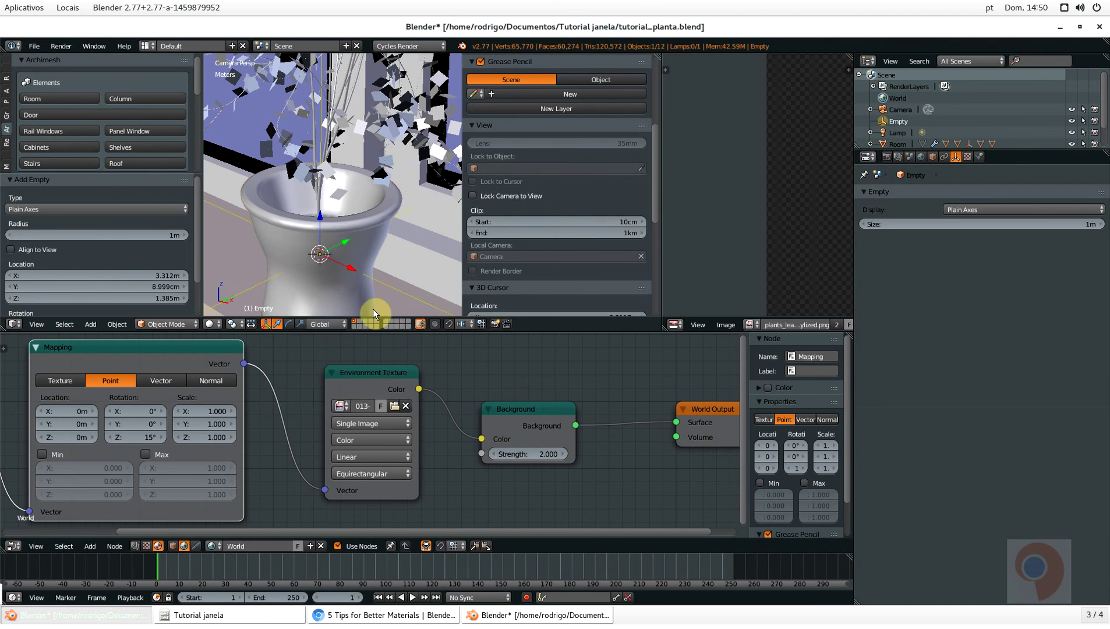
key("g")
key("z")
left_click(322, 94)
scroll(353, 181, "down", 3)
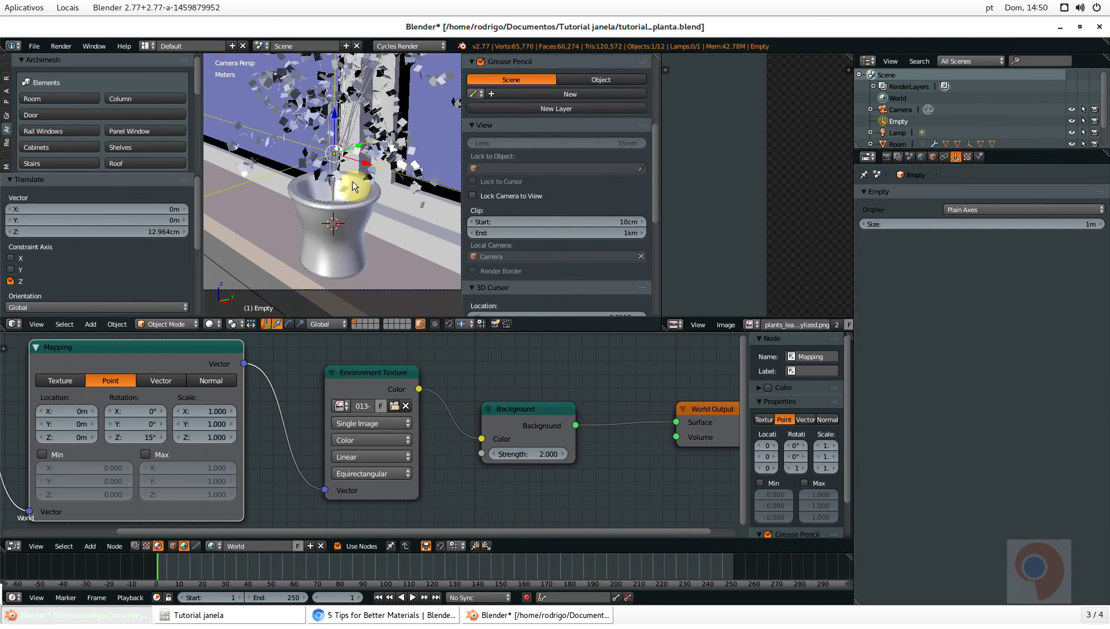
Scale the empty down by a factor of about 0.137 and raise it about 5.2 cm further along Z
key("s")
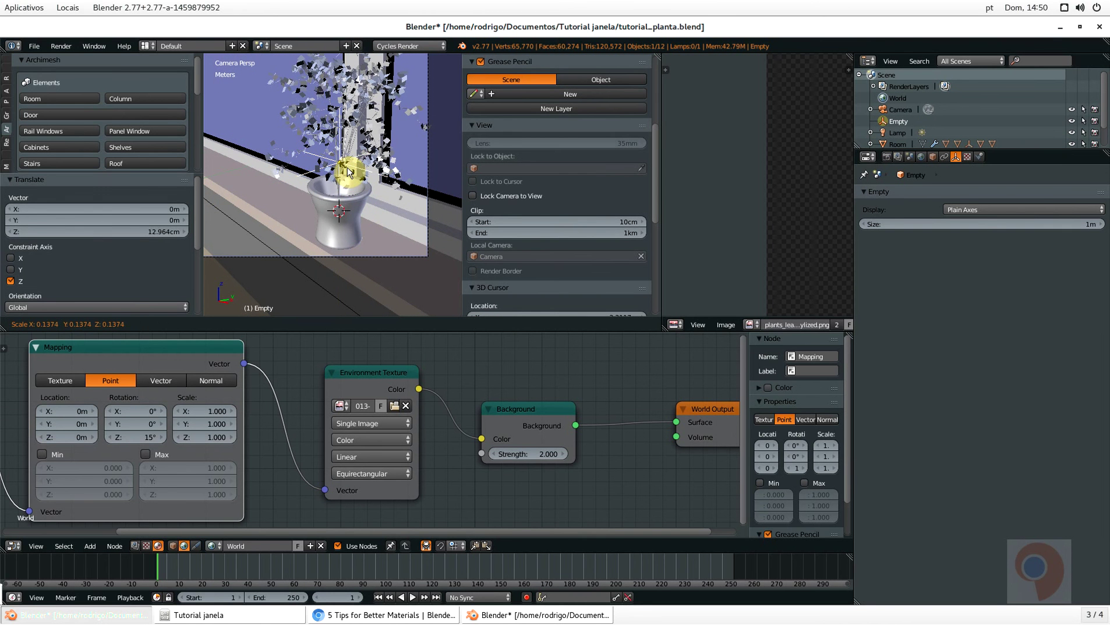
left_click(347, 171)
scroll(341, 172, "up", 2)
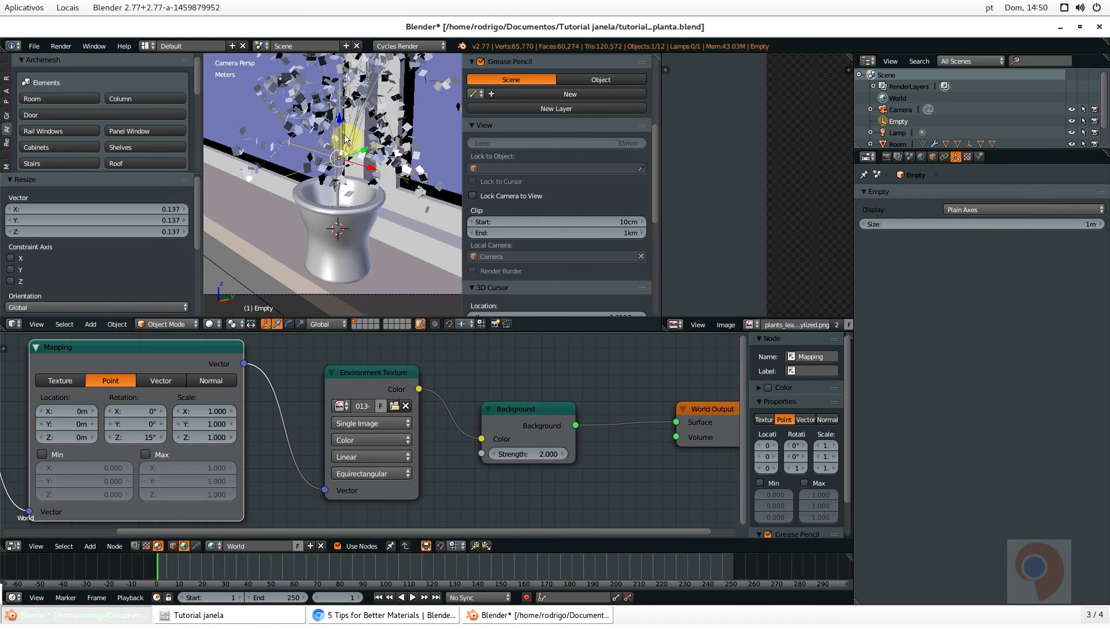
key("g")
key("z")
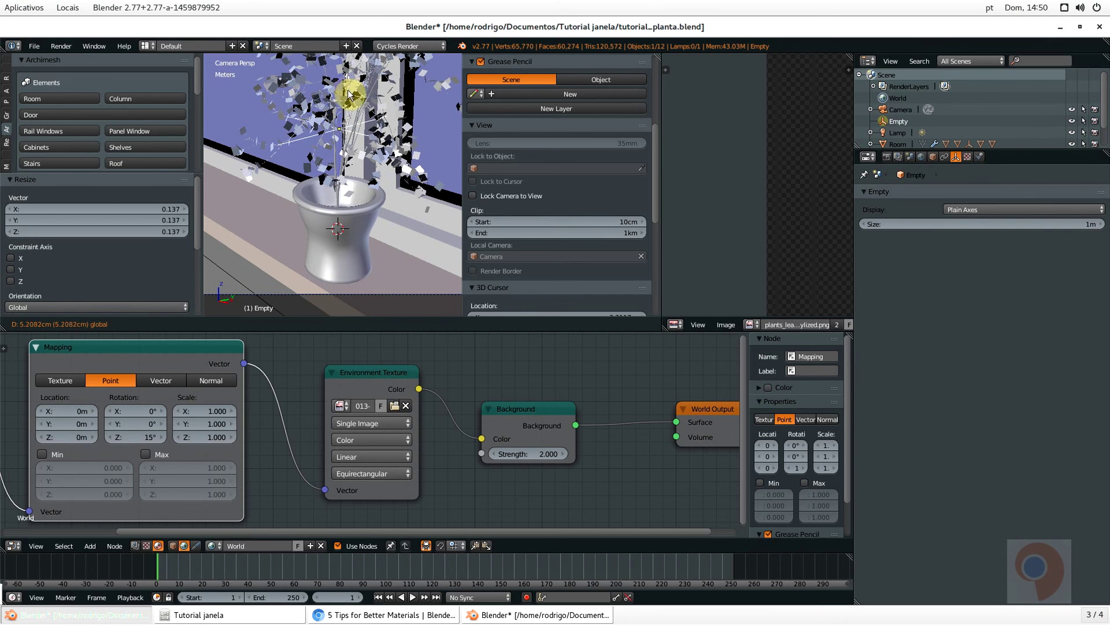
left_click(350, 95)
Scale the empty by a further factor of about 0.823
scroll(339, 121, "up", 3)
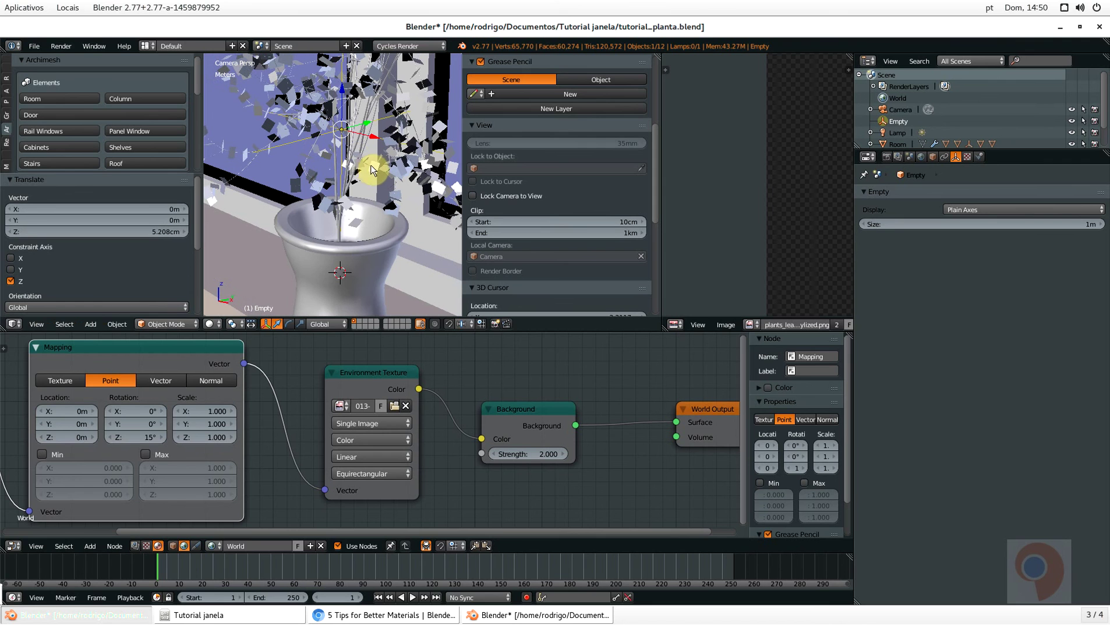
key("s")
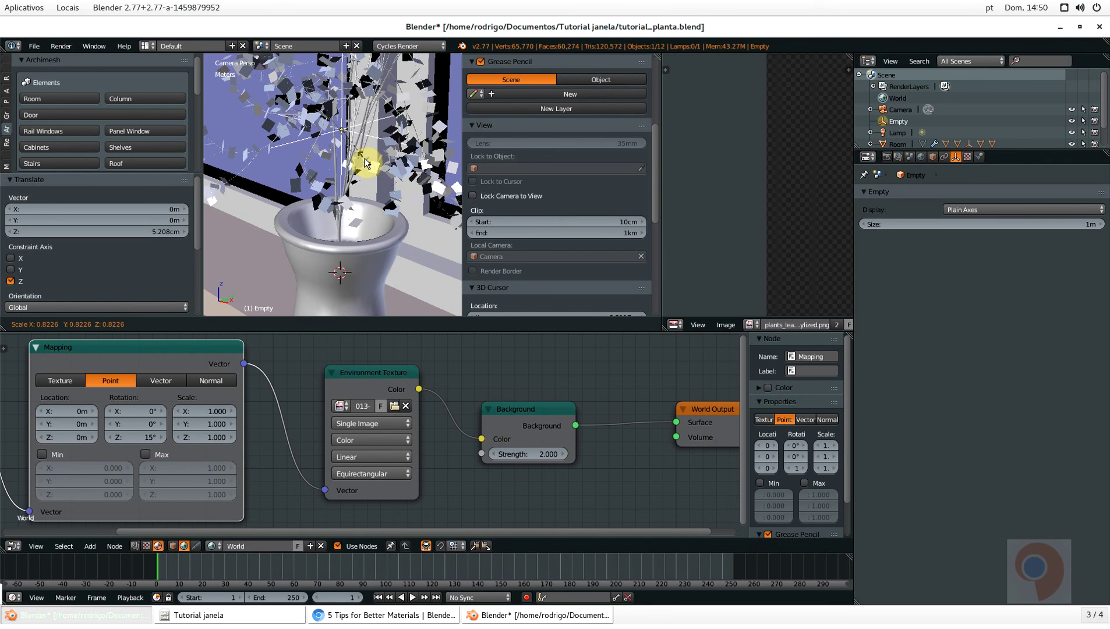
left_click(365, 163)
scroll(361, 152, "down", 5)
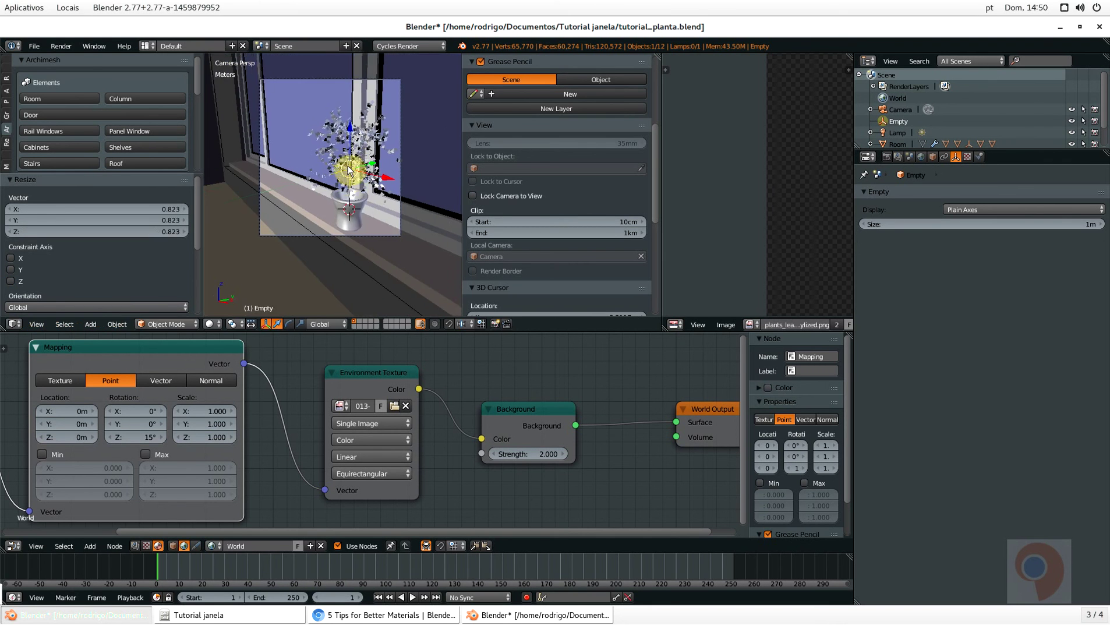
Select the camera, maximize the 3D viewport and tilt the camera down towards the vase and sill with Walk Navigation
right_click(356, 89)
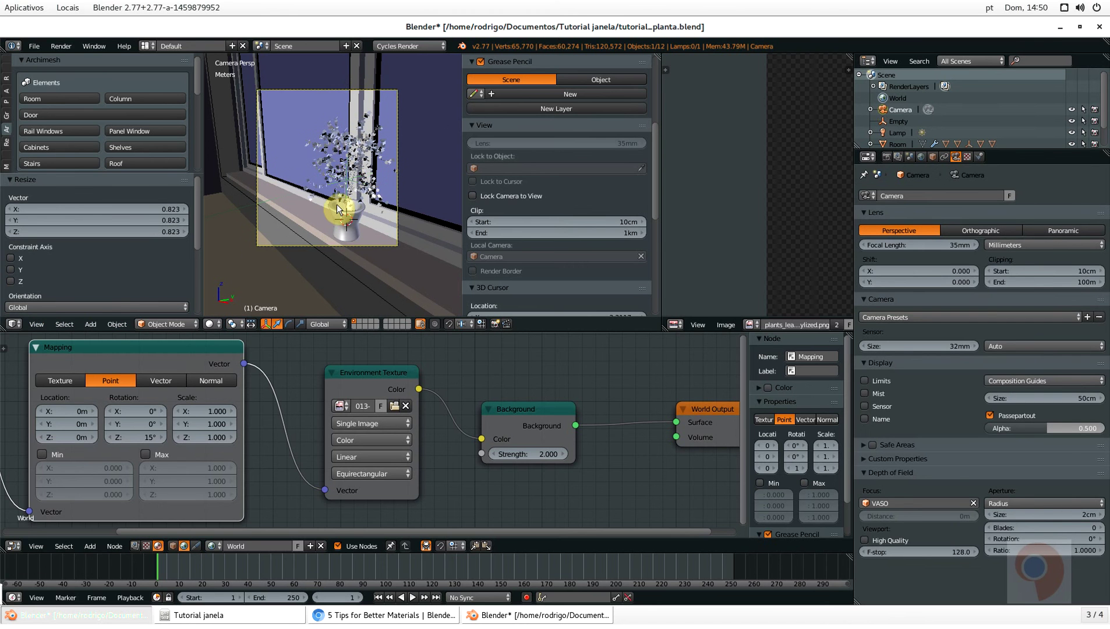
key("shift+space")
scroll(361, 243, "down", 4)
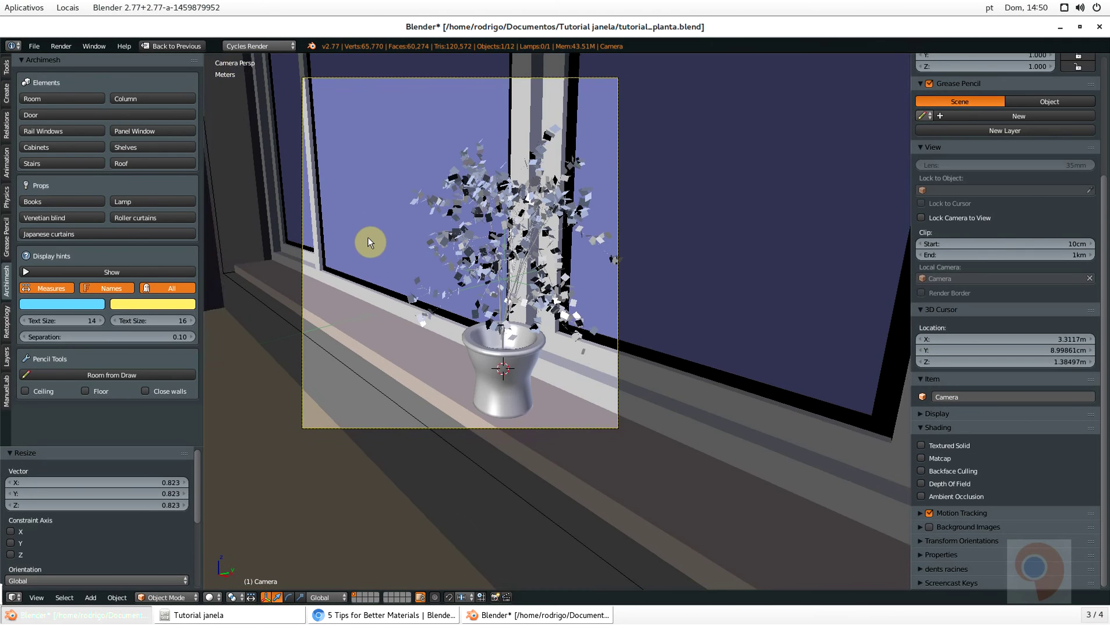
middle_click_drag(367, 237, 346, 247, "shift")
key("shift+f")
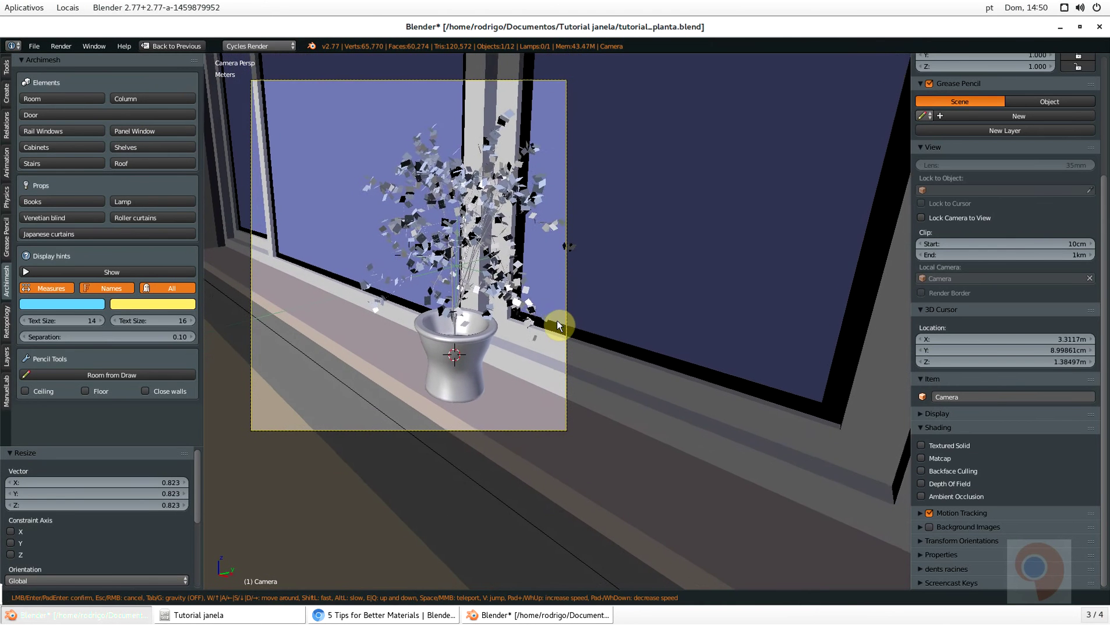
key("a")
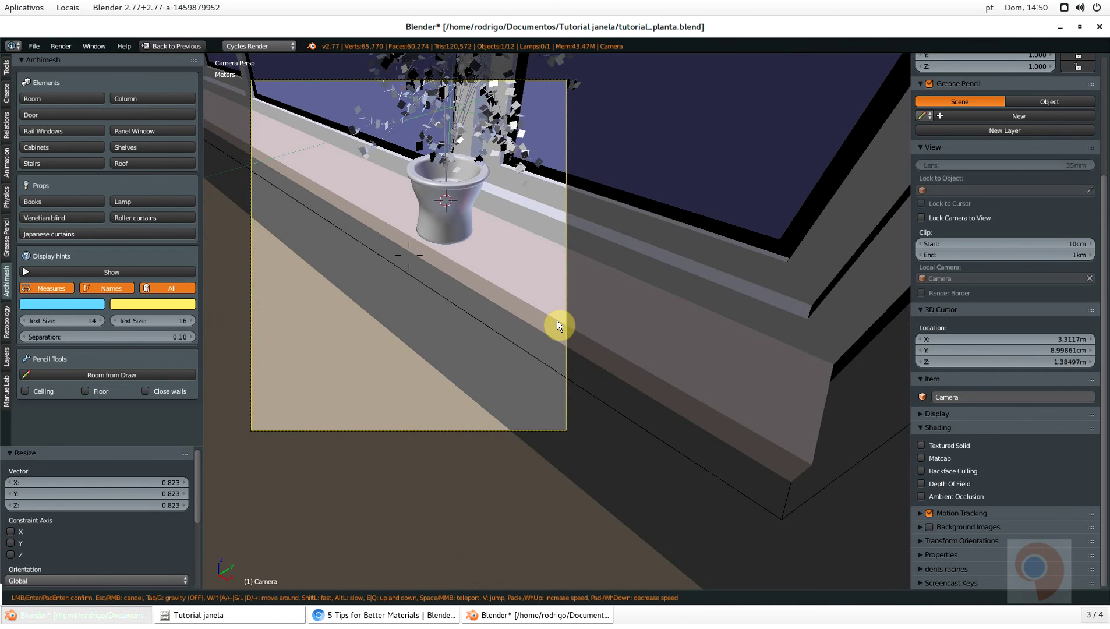
left_click(557, 321)
Reframe the camera with Walk Navigation to show the whole plant and vase obliquely along the window sill
key("space")
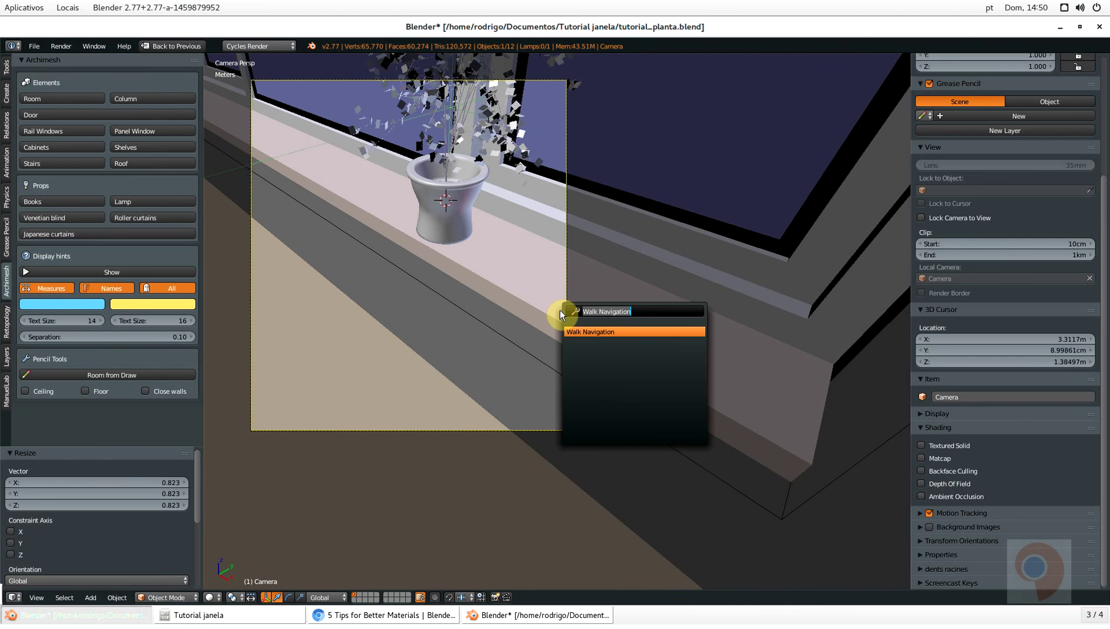
key("Return")
key("space")
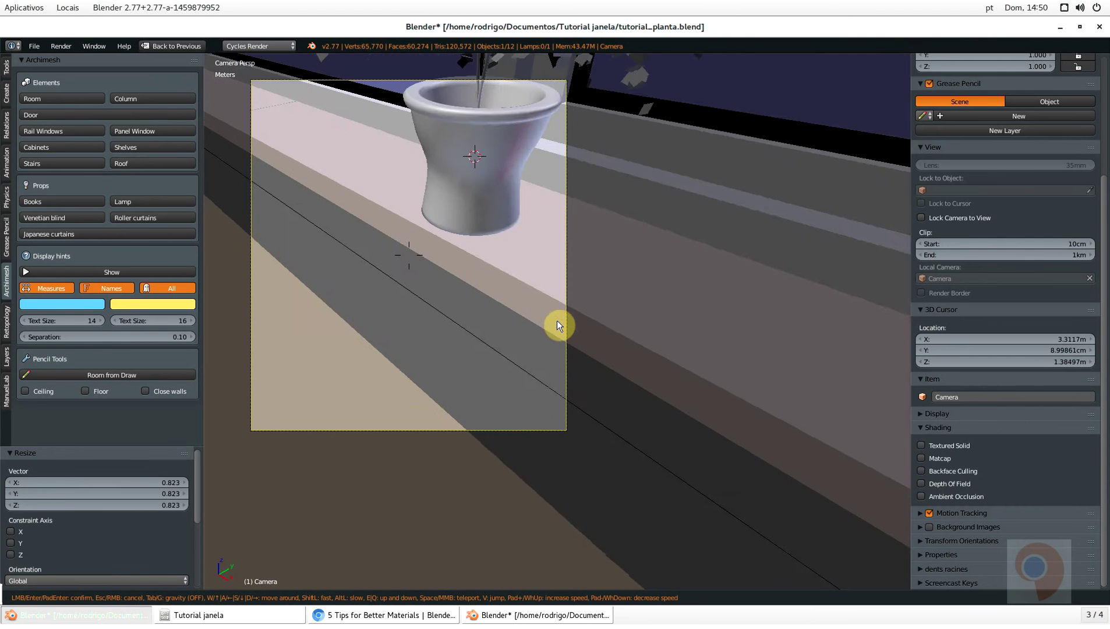
key("s")
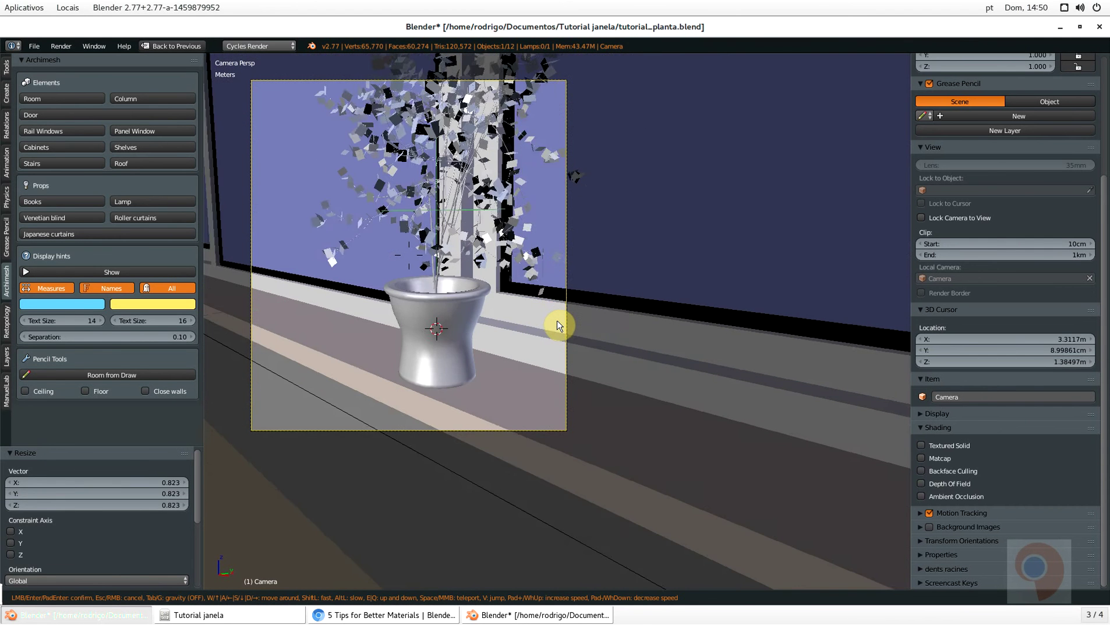
key("s")
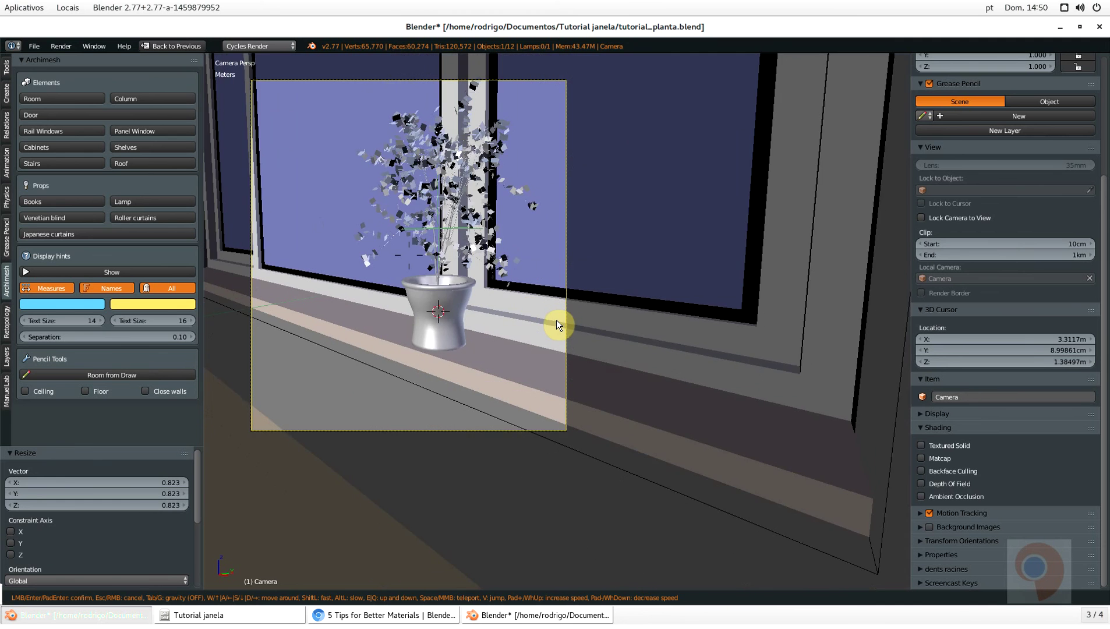
key("d")
key("s")
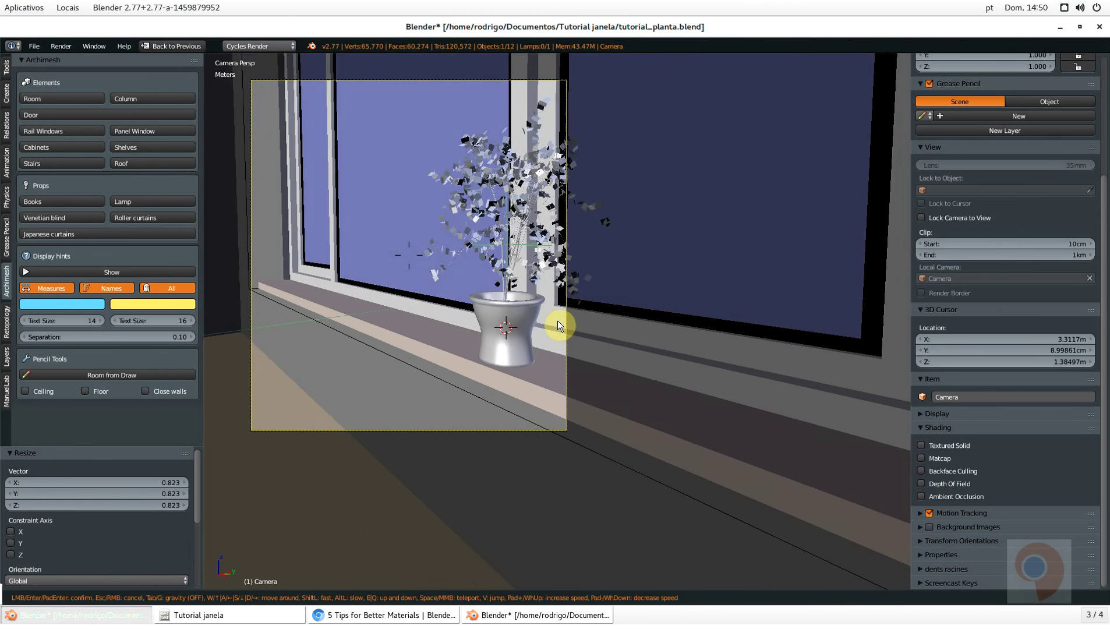
key("w")
key("w")
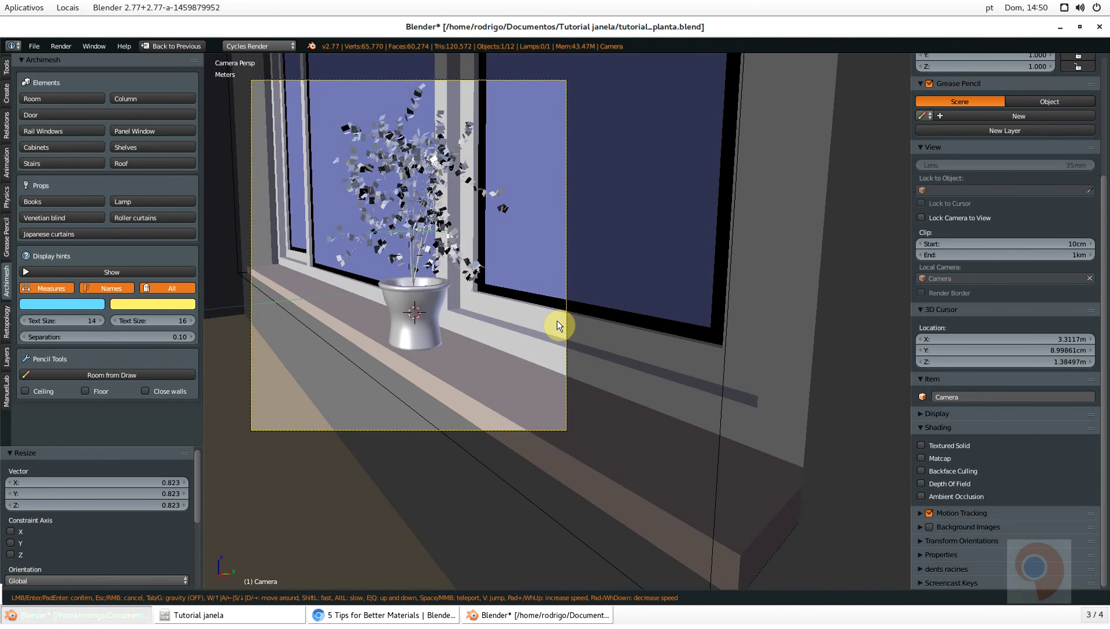
key("w")
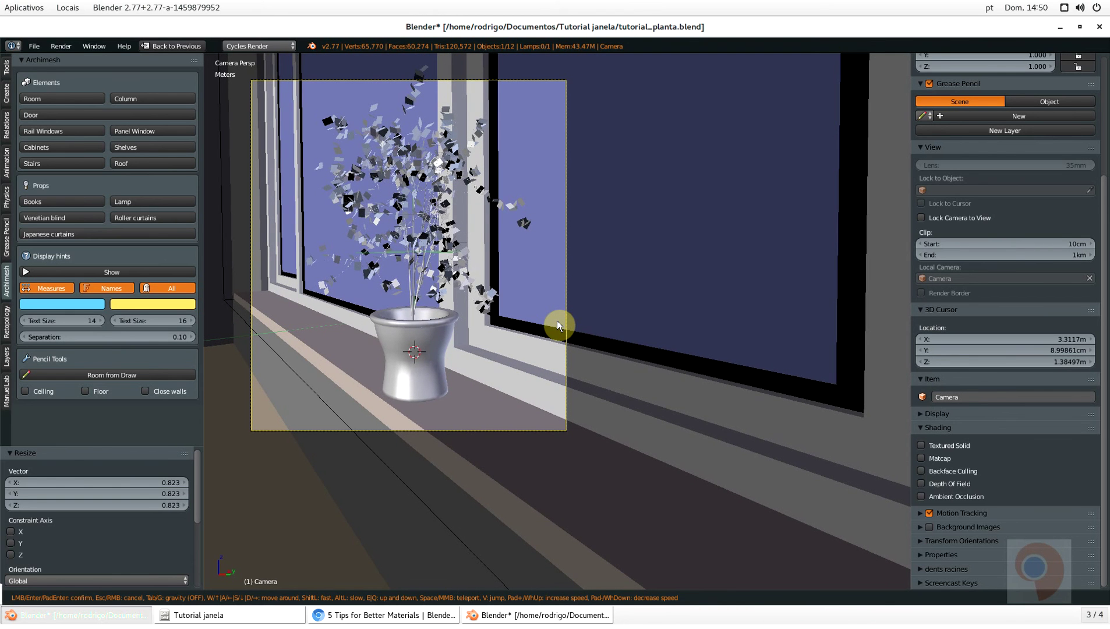
key("w")
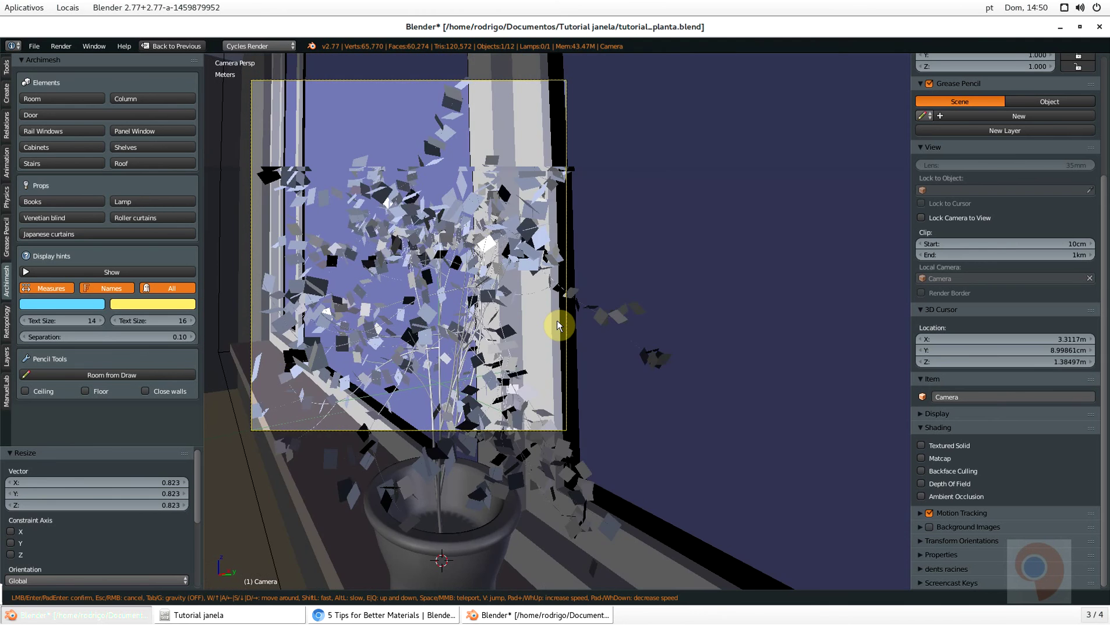
key("s")
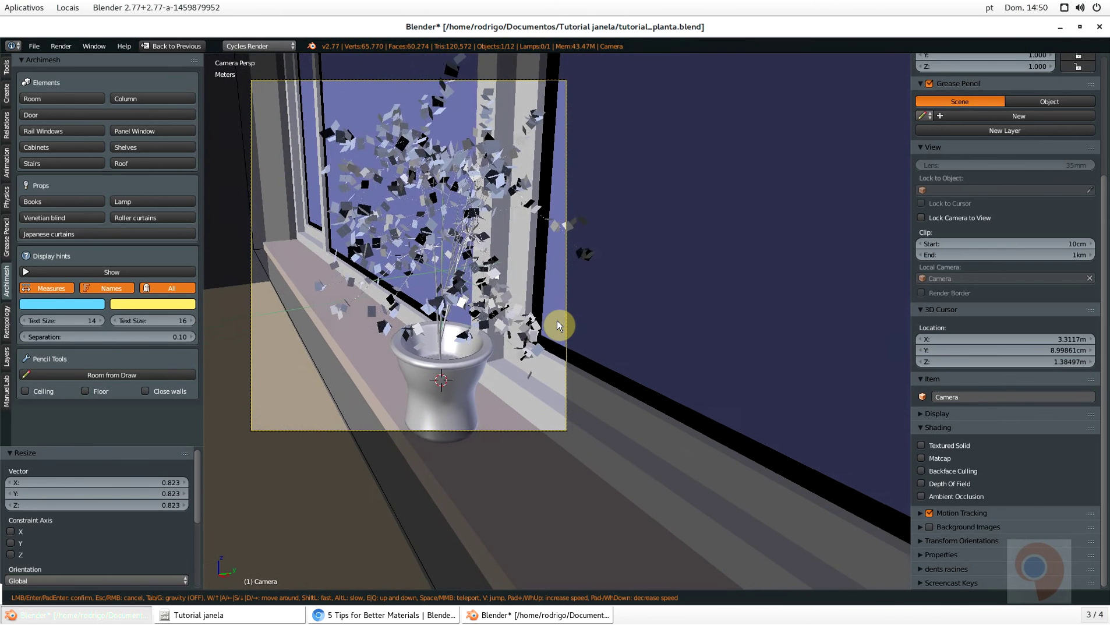
key("s")
key("w")
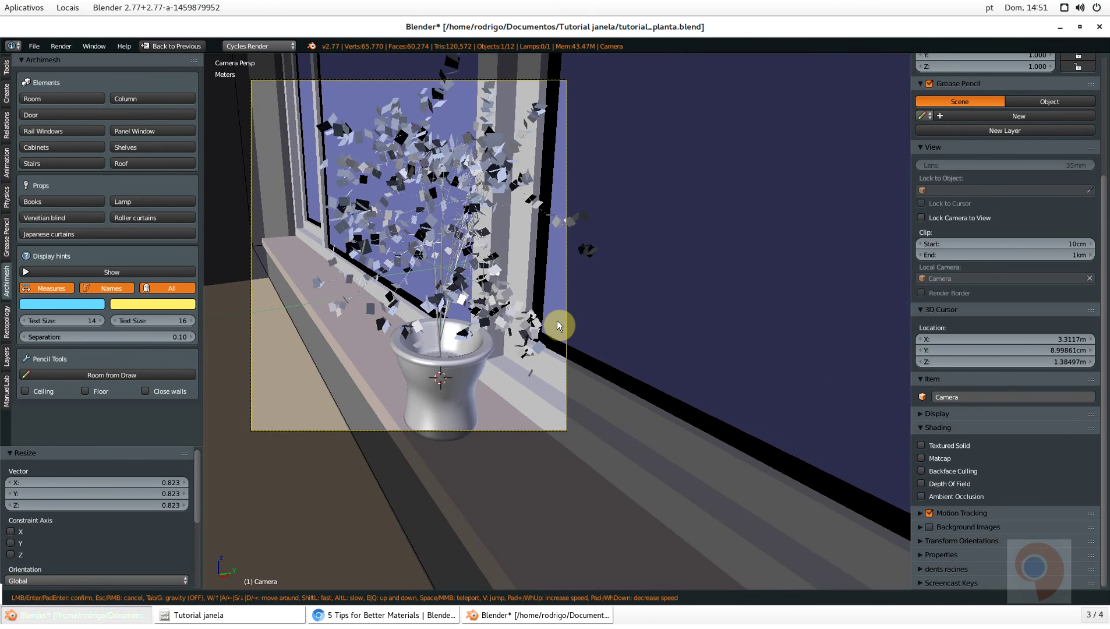
key("s")
left_click(557, 321)
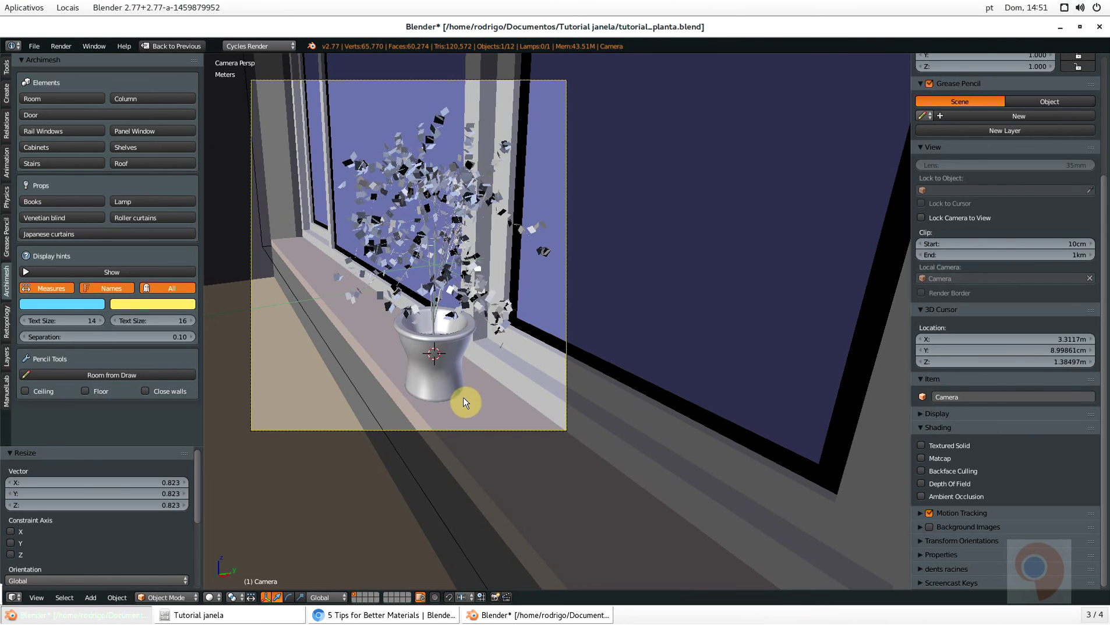
Walk the camera slightly to the right so the plant sits left of the frame's centre, and restore the multi-editor layout
key("shift+f")
key("d")
left_click(552, 326)
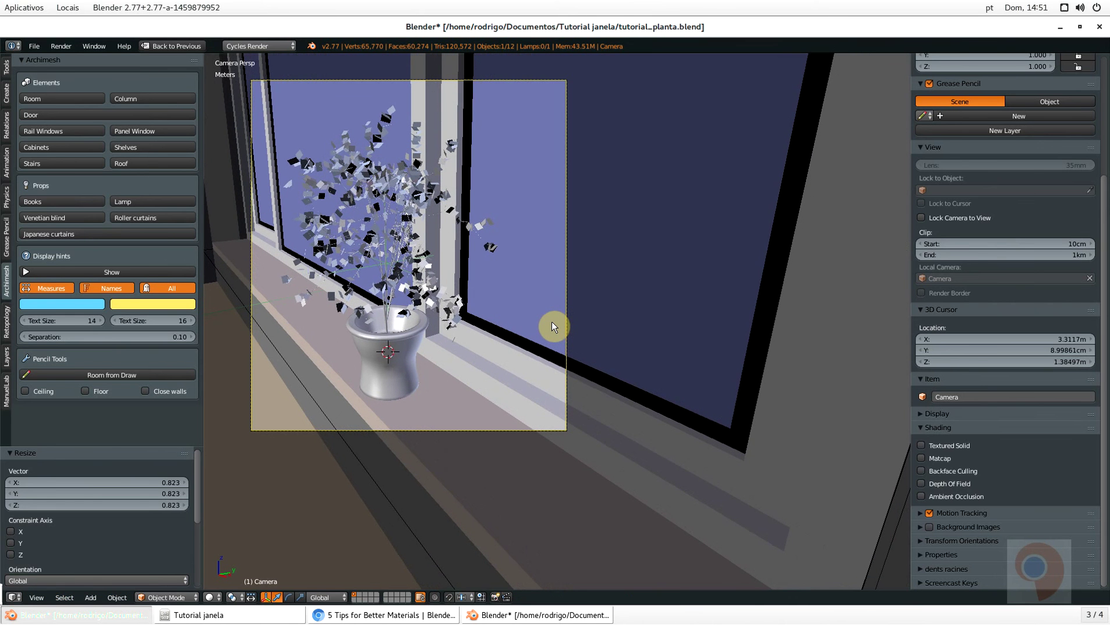
key("ctrl+Up")
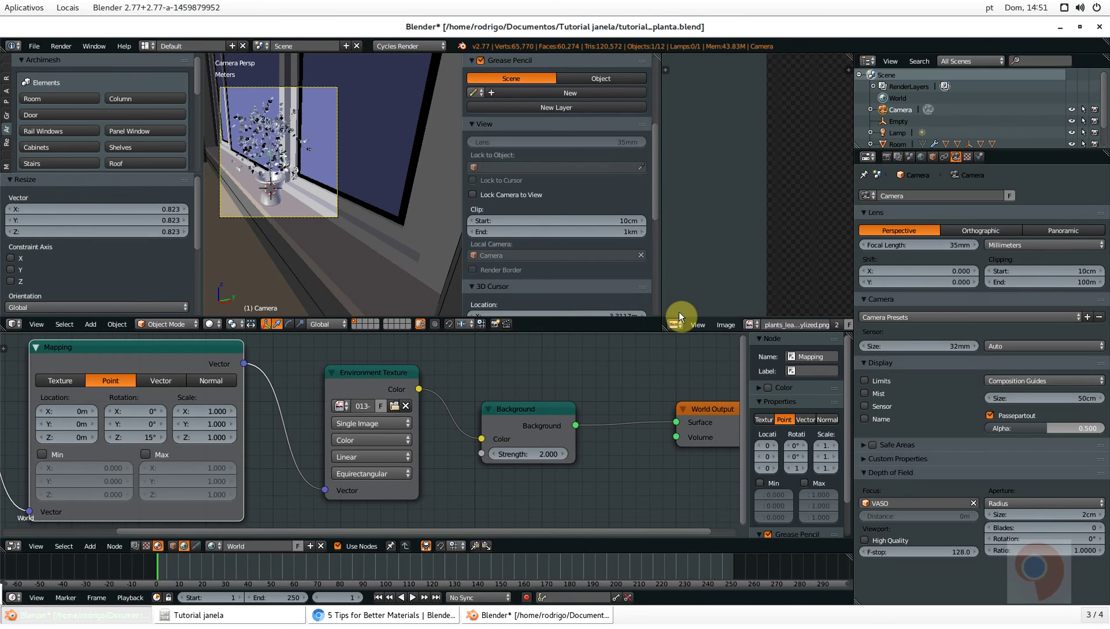
Change the image editor beside the camera view into a 3D View and show the scene there in wireframe from a free viewpoint
left_click(675, 325)
left_click(693, 310)
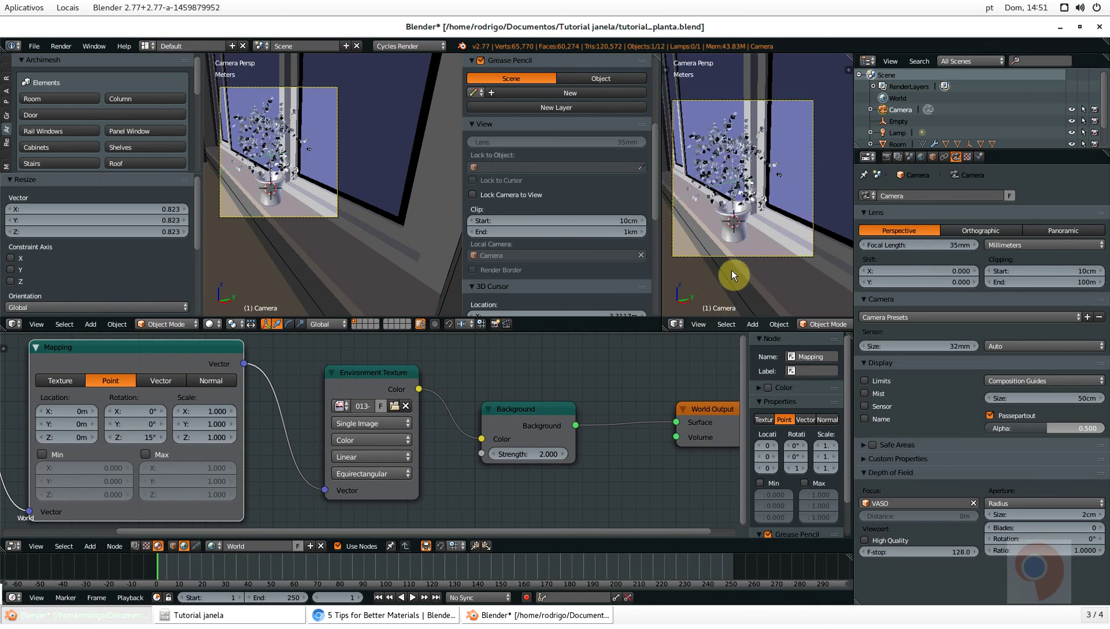
middle_click_drag(739, 254, 746, 235)
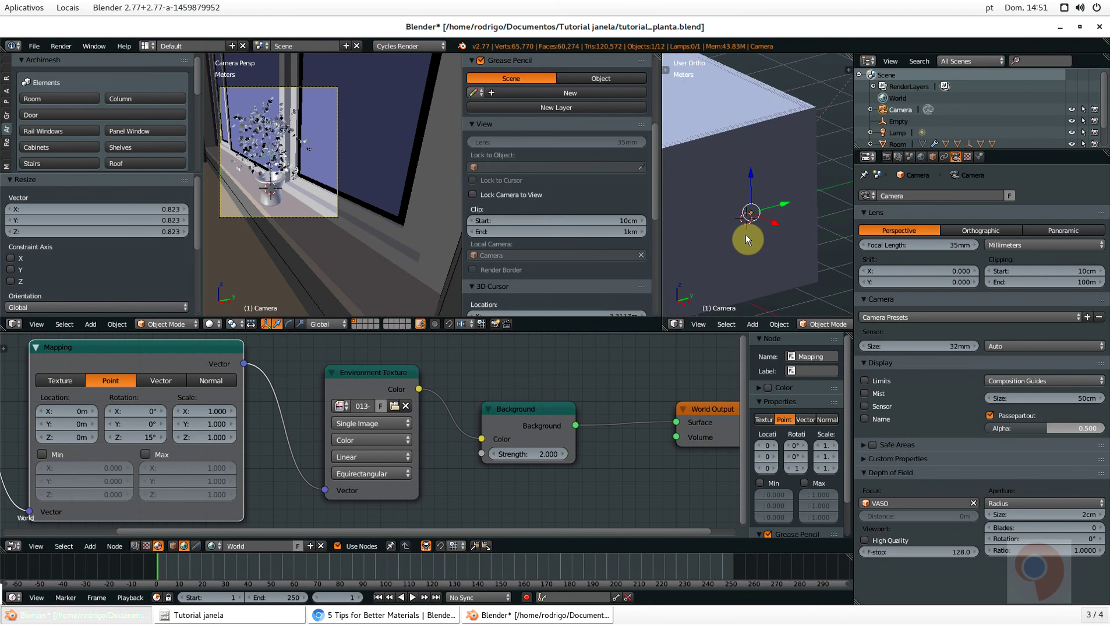
key("z")
left_click(840, 233)
Shift the camera about 2.26 cm along the global Y axis to recentre the plant in the frame
scroll(780, 213, "down", 4)
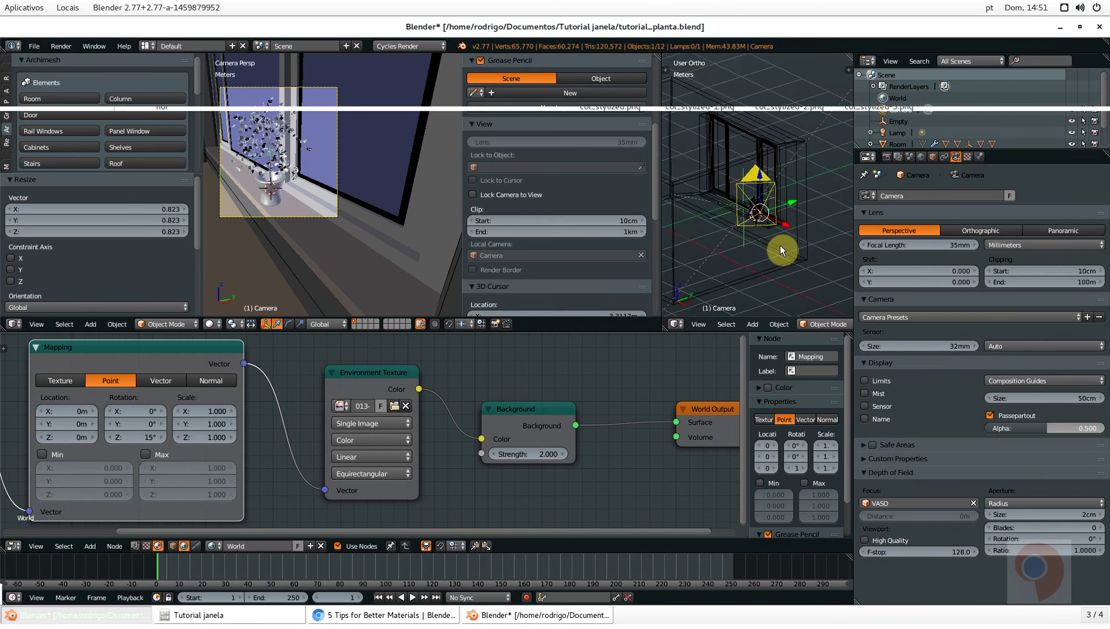
mouse_move(785, 196)
left_mouse_down()
mouse_move(782, 230)
mouse_move(783, 199)
left_mouse_up()
key("ctrl+z")
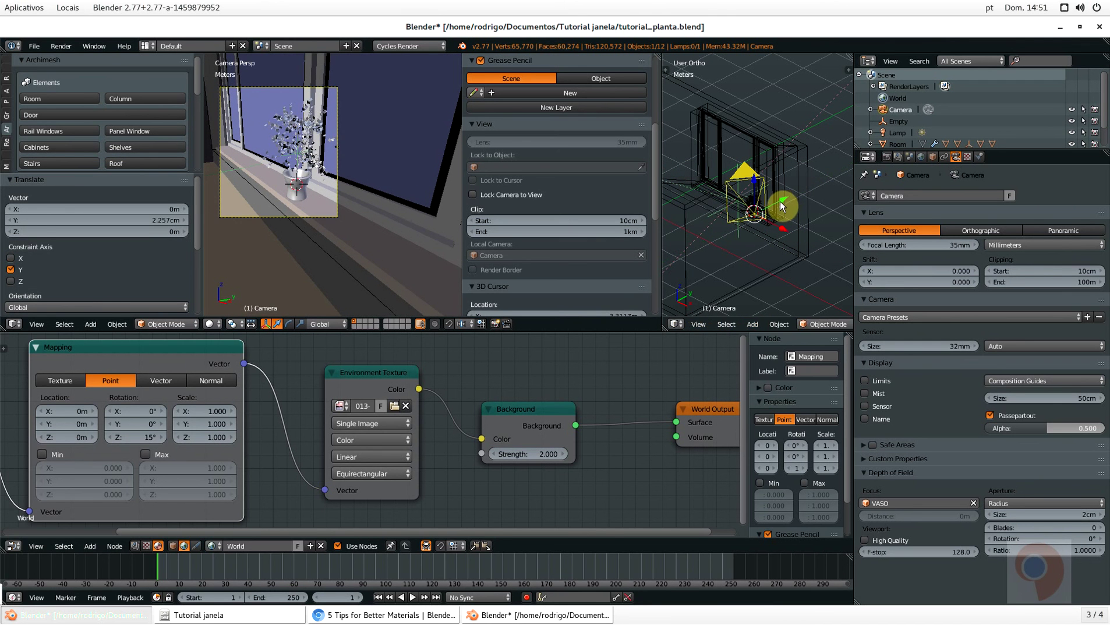
Set the second viewport's transform orientation to Normal and enable the rotate manipulator alongside the translate one
scroll(808, 318, "down", 6)
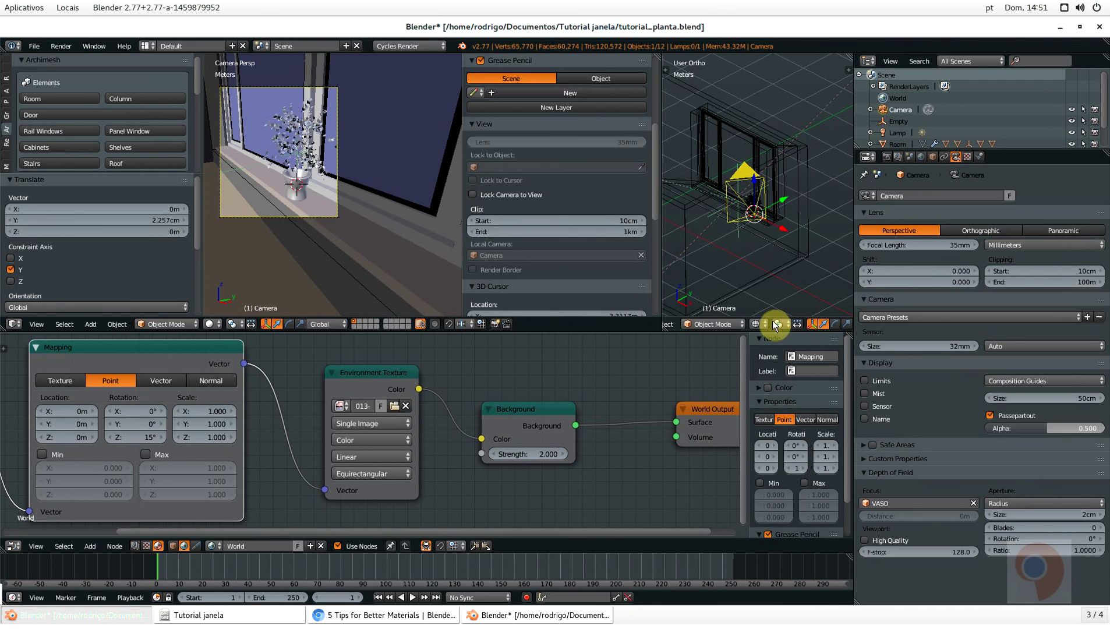
scroll(752, 324, "down", 2)
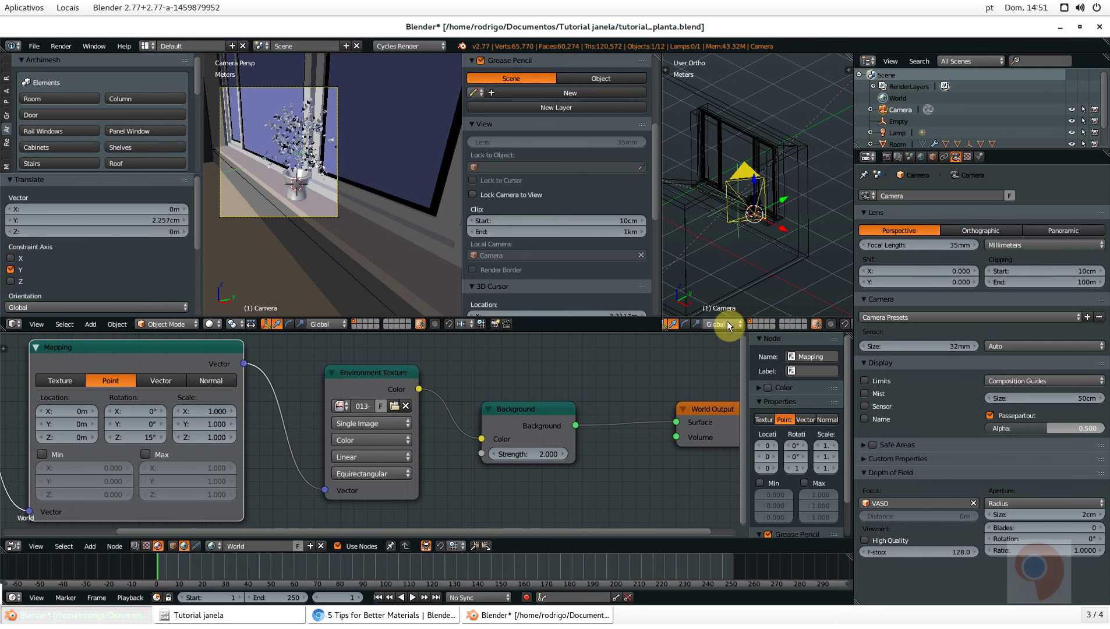
left_click(727, 324)
left_click(755, 285)
left_click(685, 324, "shift")
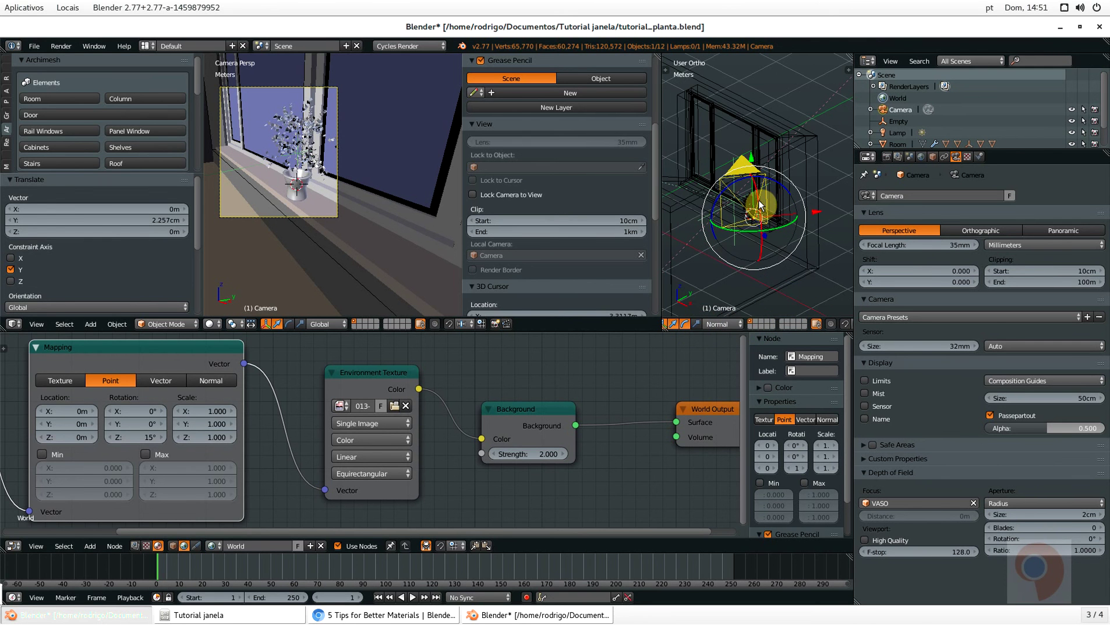
Move the camera about 3.16 cm along its normal X axis and check the plant and vase through the camera
left_click(759, 207)
left_click_drag(765, 234, 813, 209)
scroll(268, 198, "up", 3)
scroll(269, 170, "up", 4)
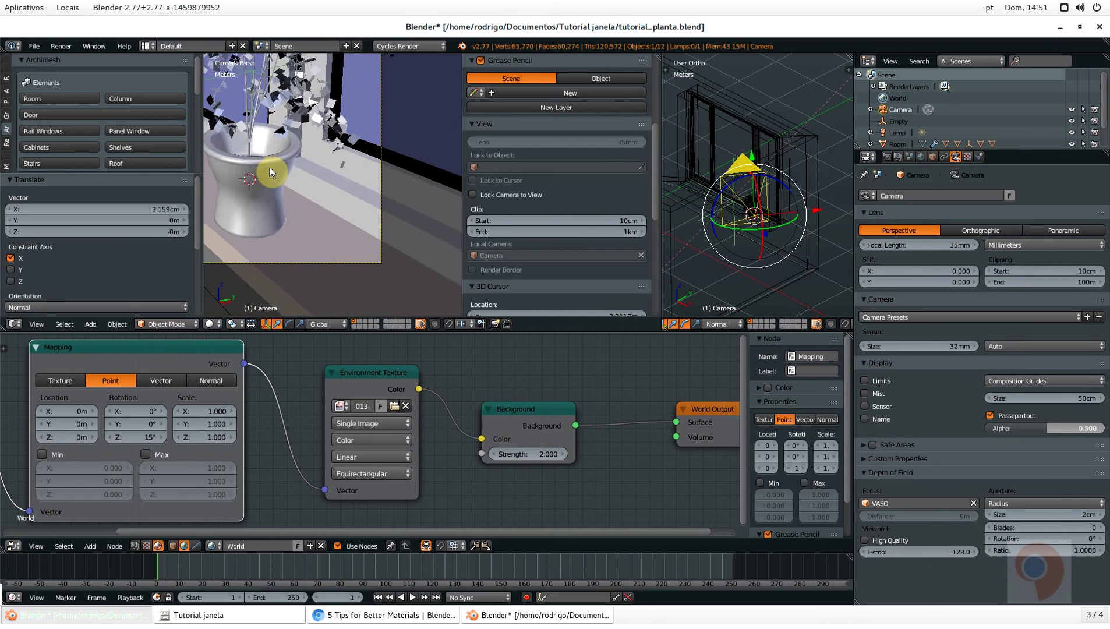
scroll(245, 129, "down", 3)
scroll(378, 242, "up", 6)
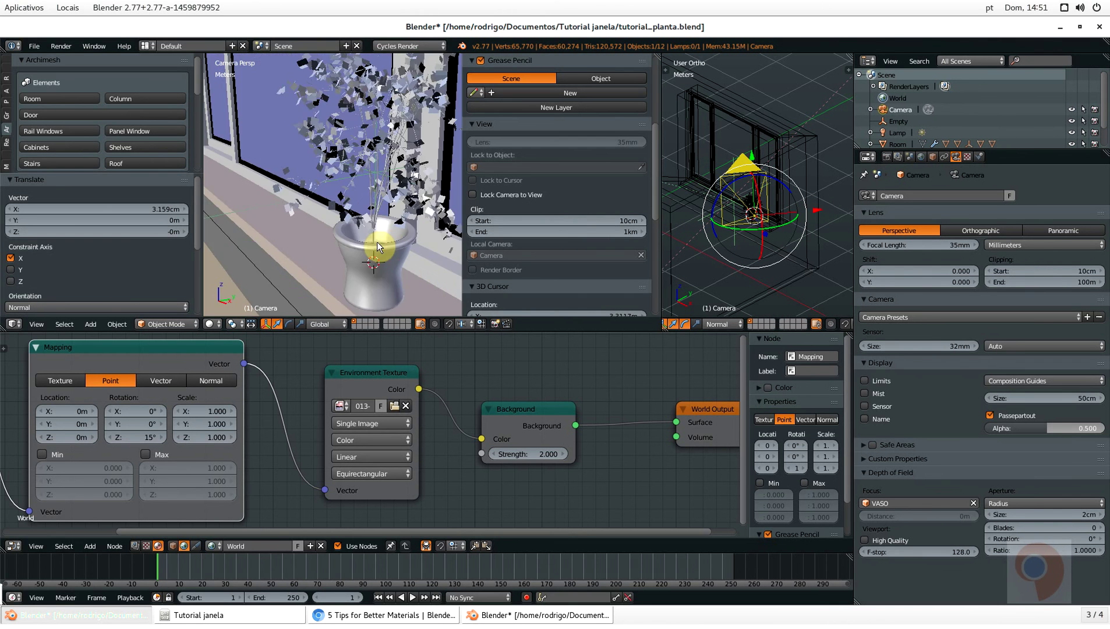
Open the vase's mesh in Edit Mode, disable limiting selection to visible geometry, and switch to face selection
right_click(397, 211)
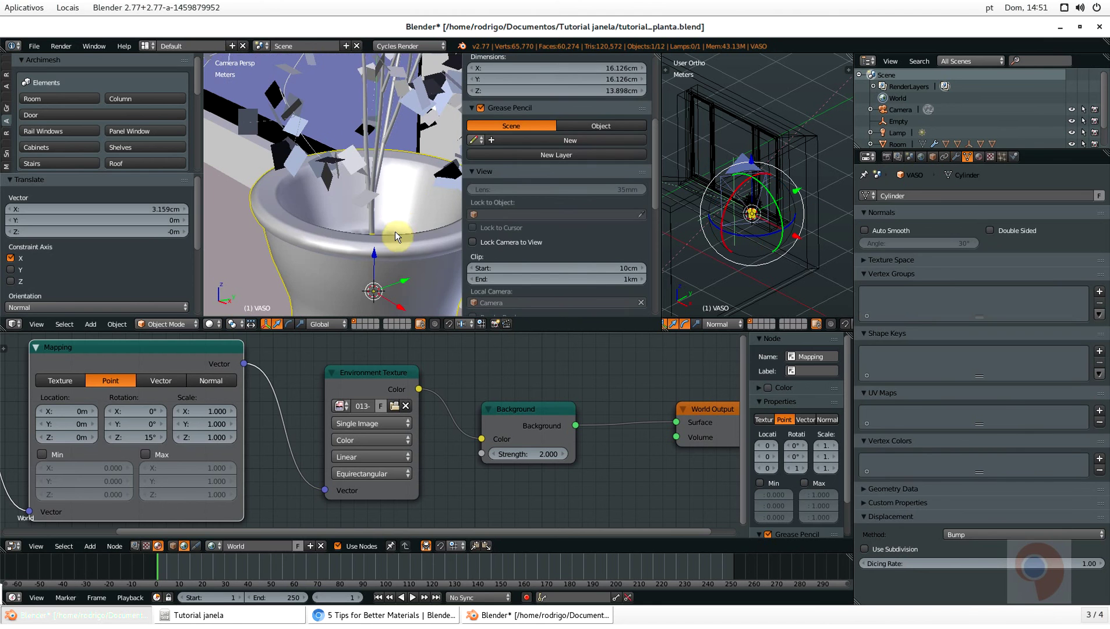
key("Tab")
left_click(458, 235)
scroll(380, 229, "up", 2)
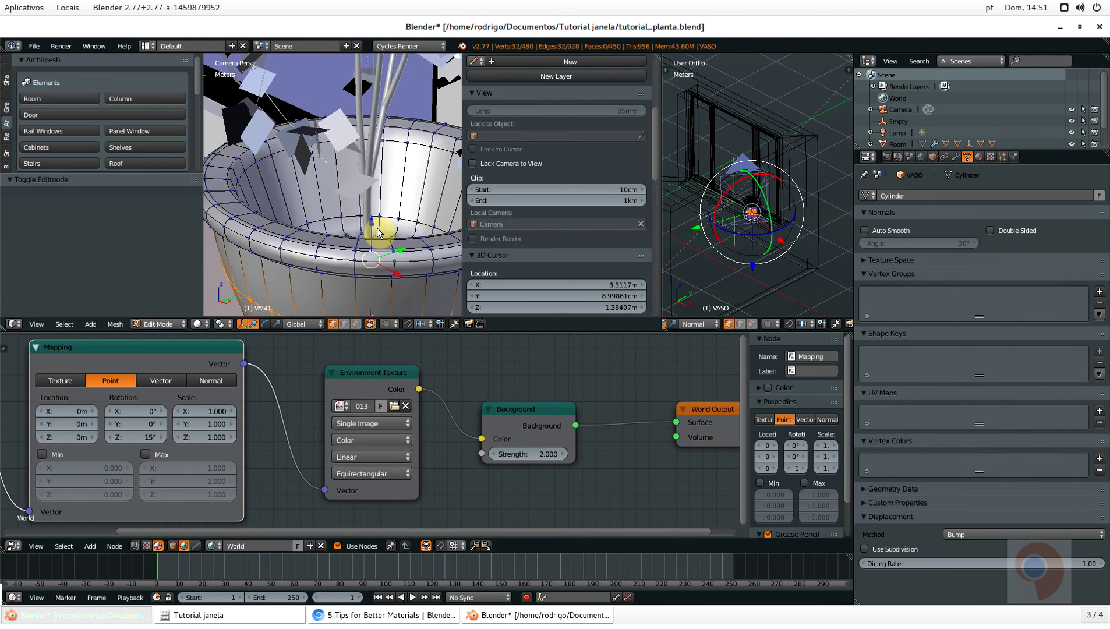
middle_click_drag(381, 229, 365, 250)
key("KP_0")
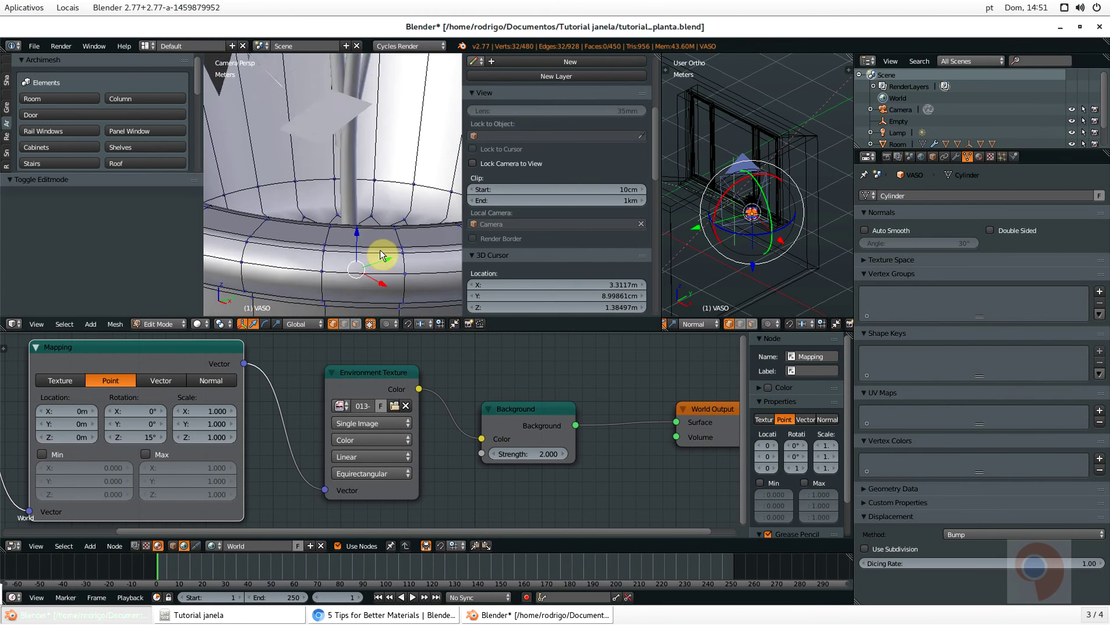
left_click(371, 324)
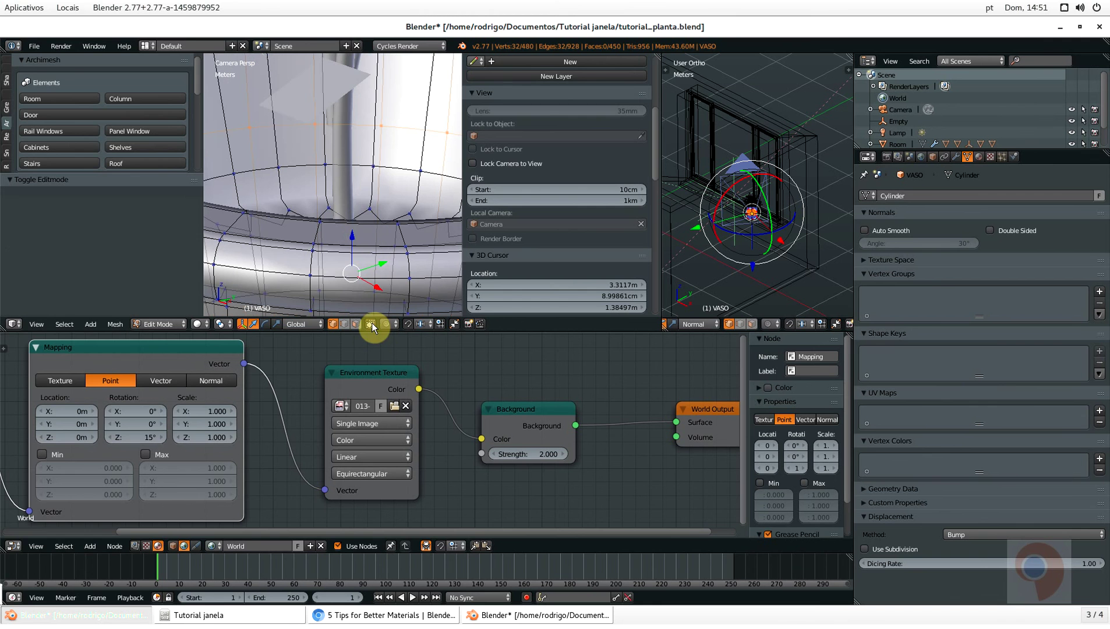
scroll(346, 291, "down", 4, "shift")
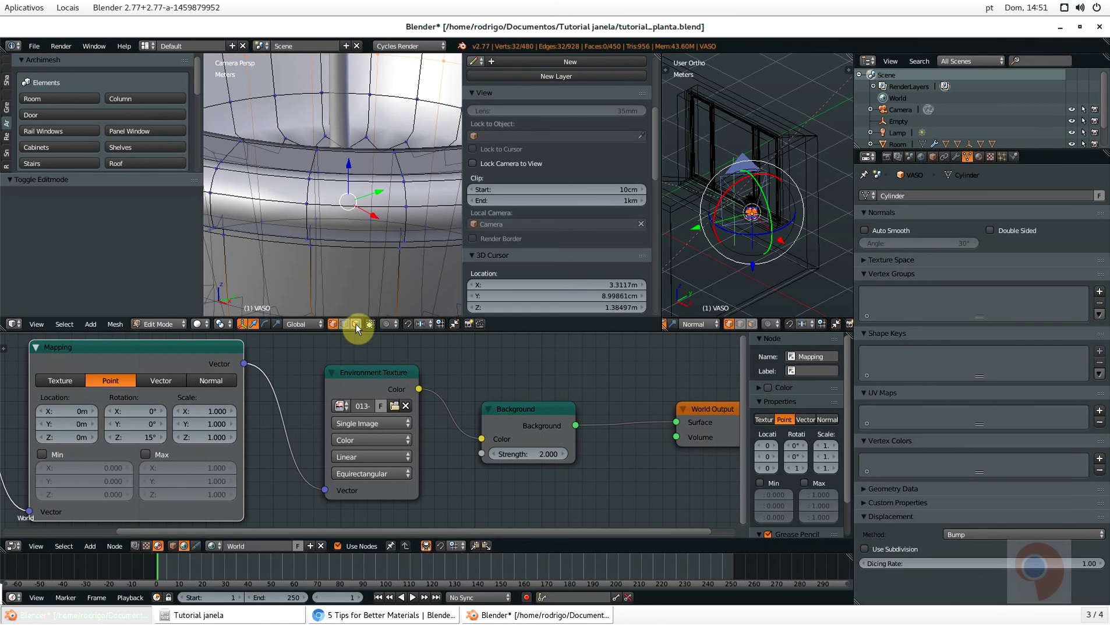
left_click(356, 324)
scroll(353, 210, "up", 2, "shift")
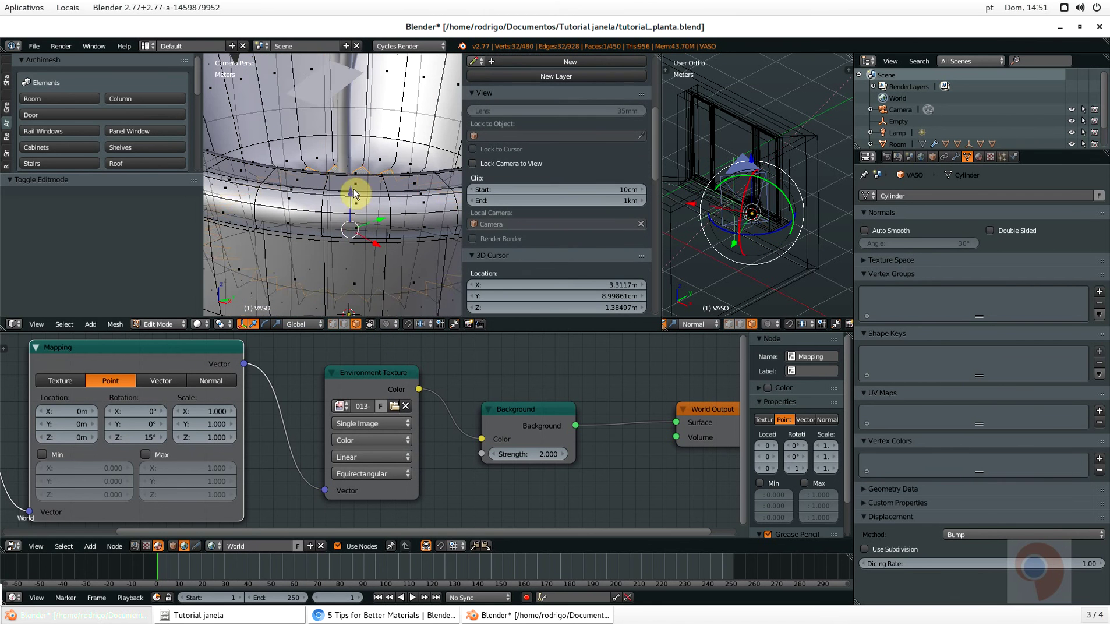
Lower the selected round face inside the vase about 6.5 mm along global Z and save the file
left_click_drag(354, 192, 357, 256)
scroll(362, 272, "down", 5)
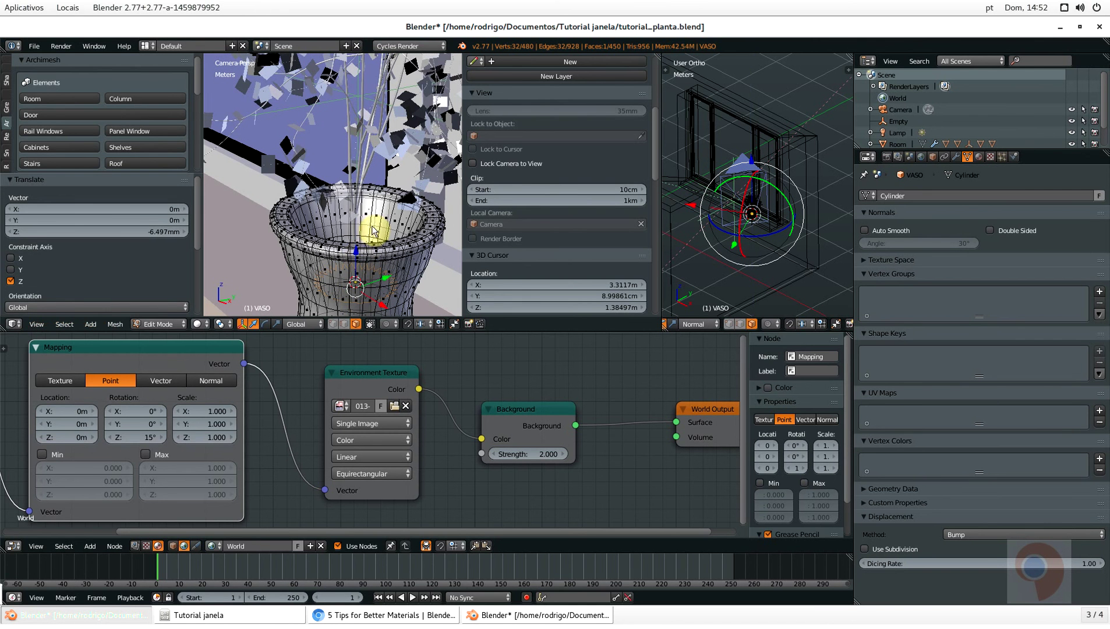
key("ctrl+s")
key("Tab")
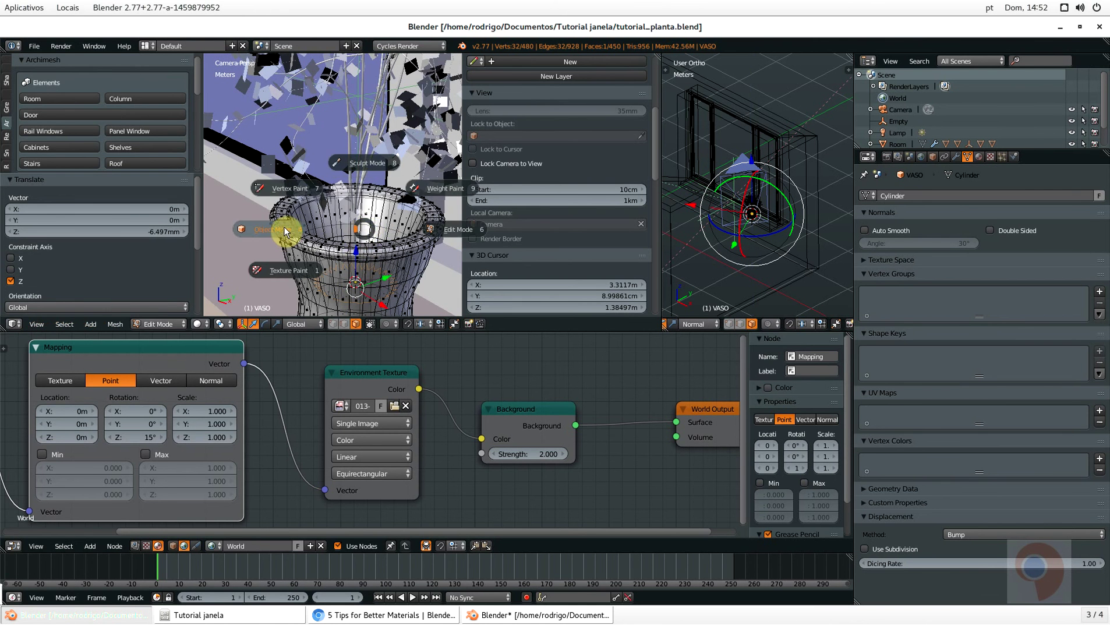
left_click(287, 229)
Frame the vase from a free viewpoint in the second viewport, and select the empty among the leaves
scroll(332, 198, "down", 3)
middle_click_drag(332, 198, 307, 206, "shift")
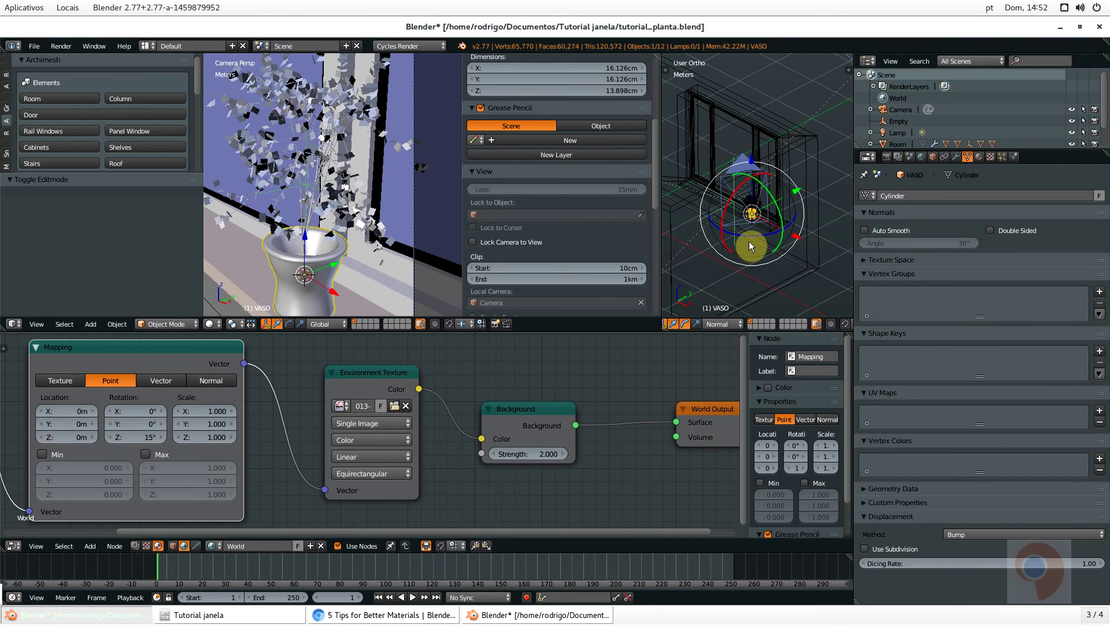
key("KP_0")
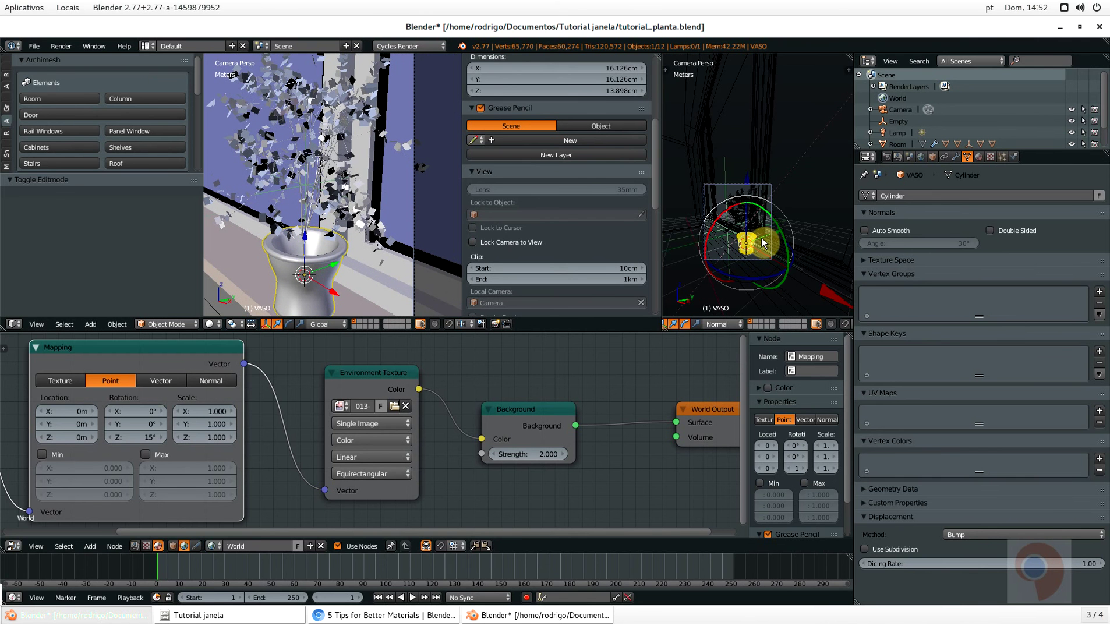
key("KP_0")
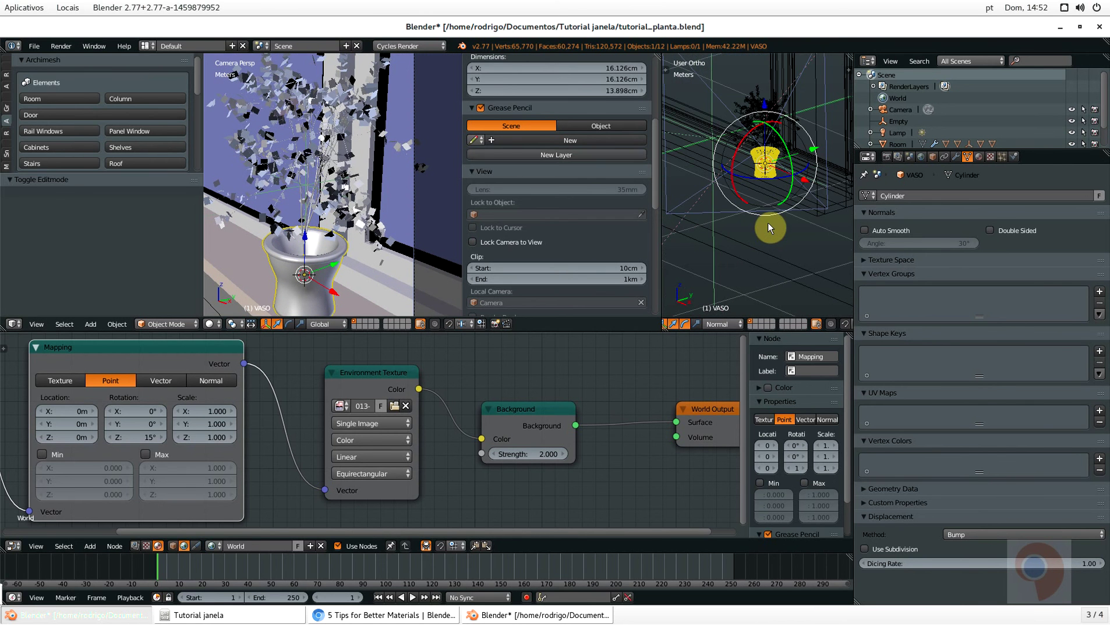
scroll(392, 186, "down", 5)
scroll(392, 187, "up", 4)
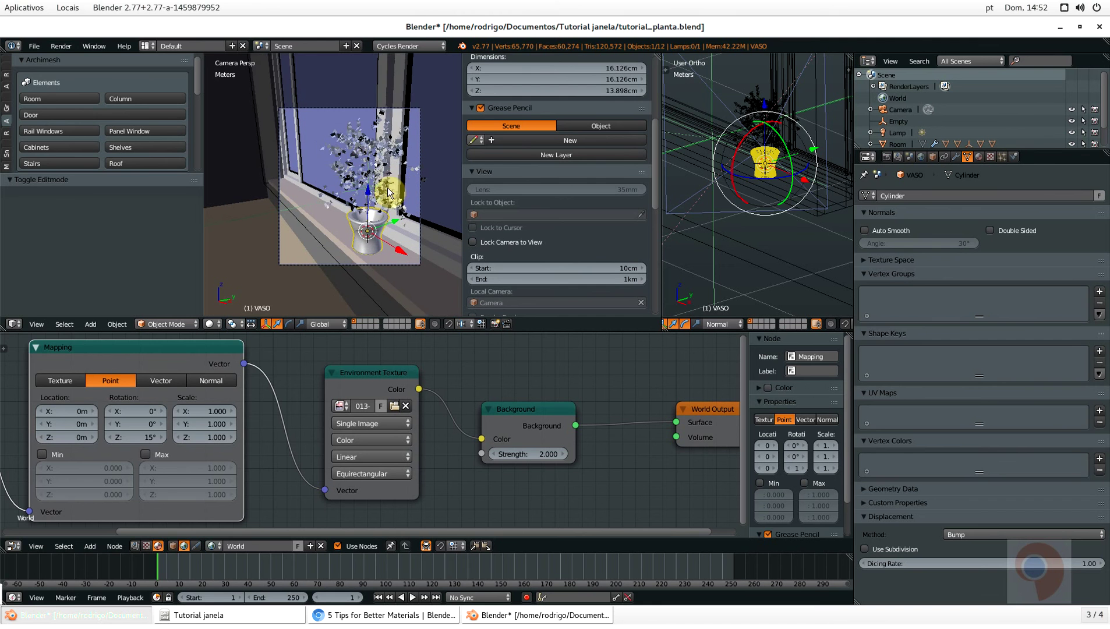
right_click(361, 195)
right_click(359, 198)
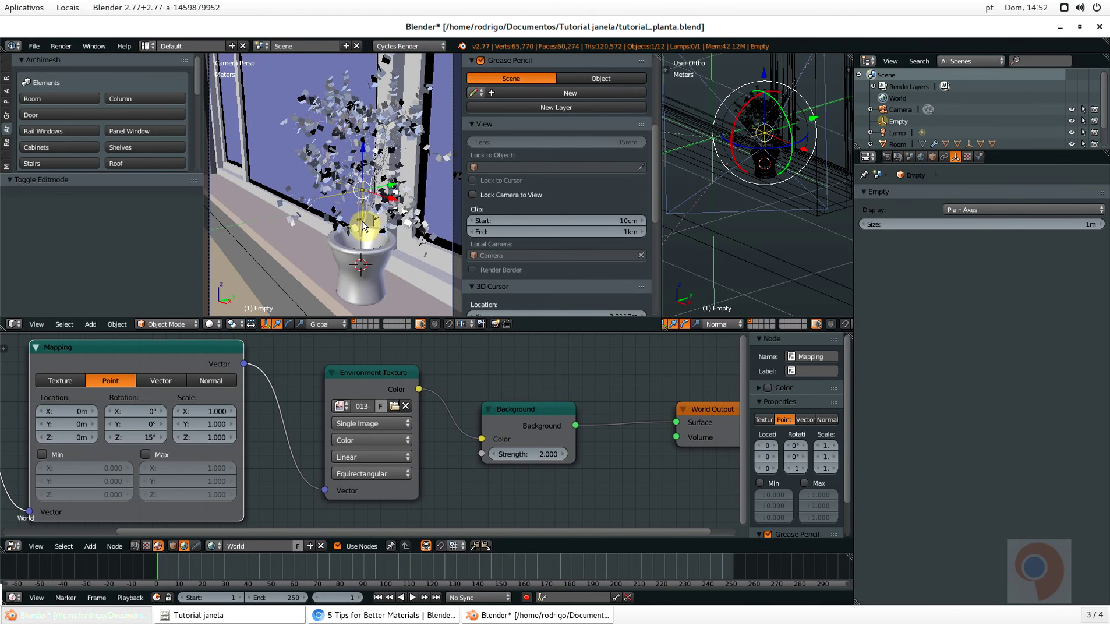
key("ctrl+s")
Set the camera's depth of field focus object to Empty and save the file
scroll(373, 251, "down", 2)
right_click(436, 219)
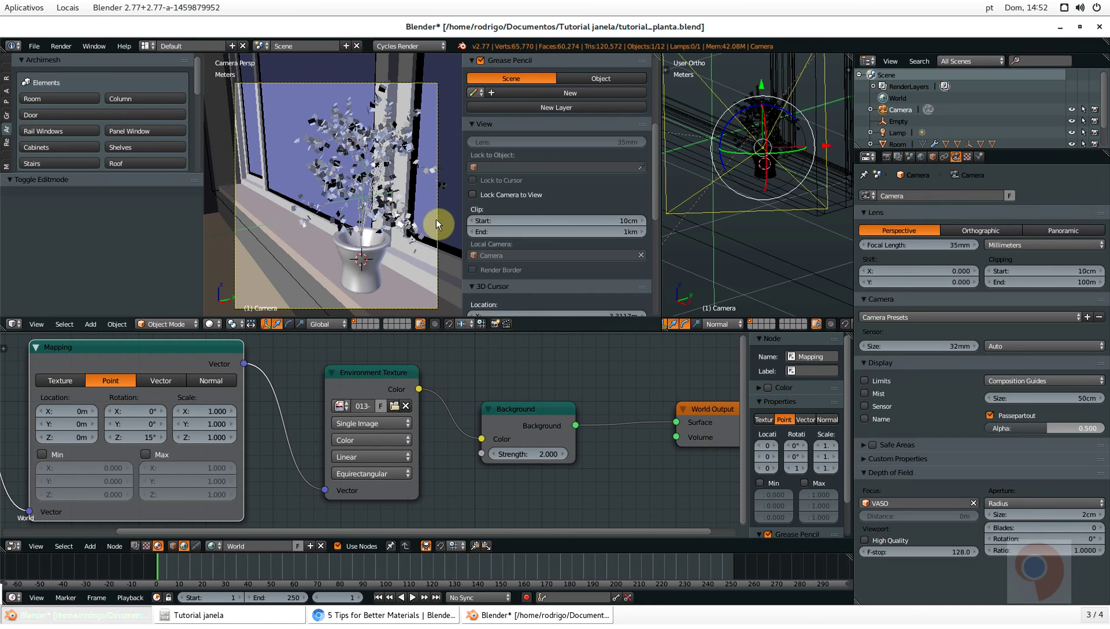
left_click(897, 504)
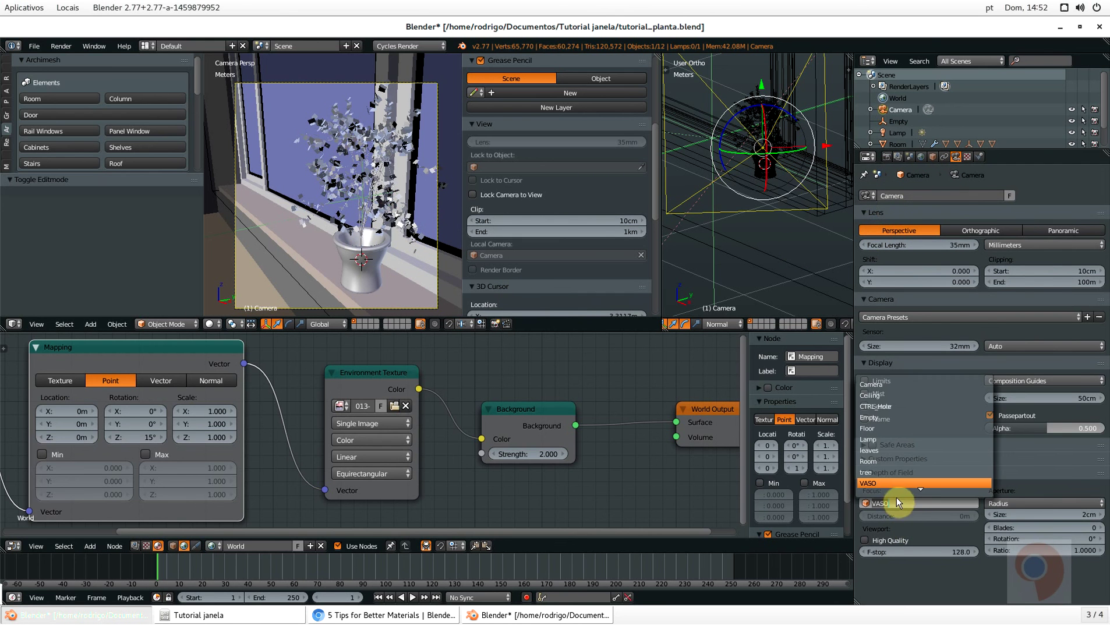
left_click(899, 417)
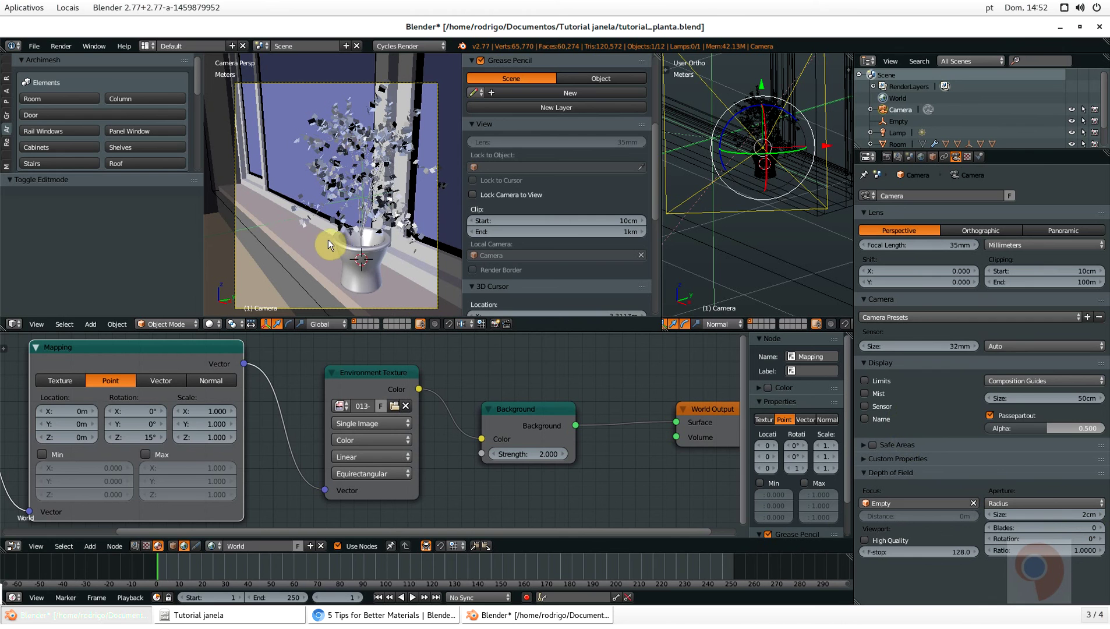
key("ctrl+s")
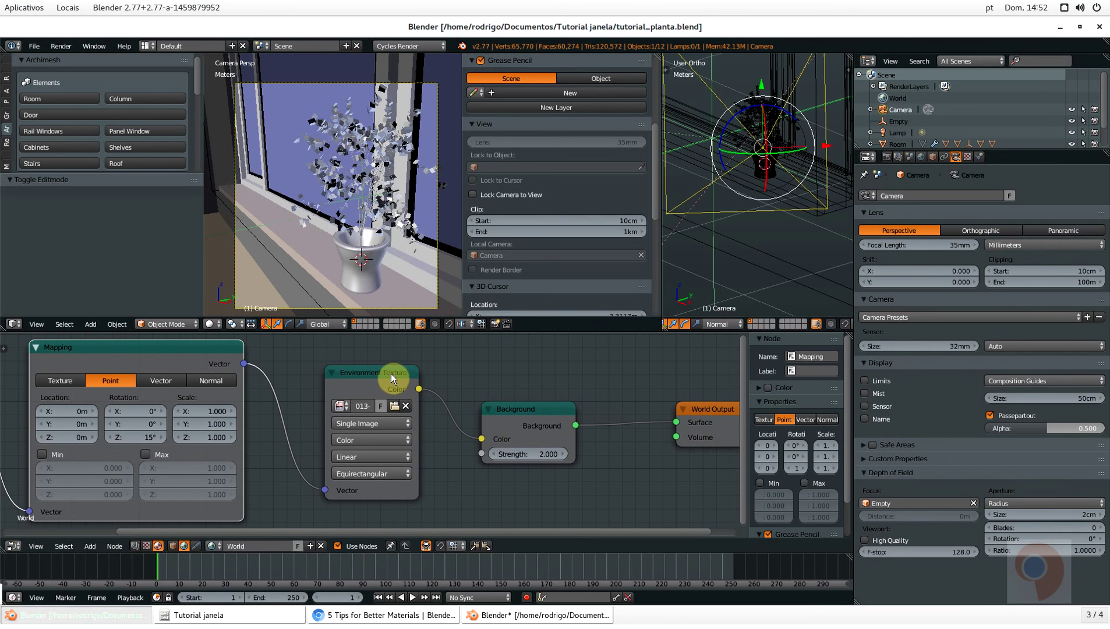
Render the camera view and examine the sharpness of the plant and the blur of the background
key("F12")
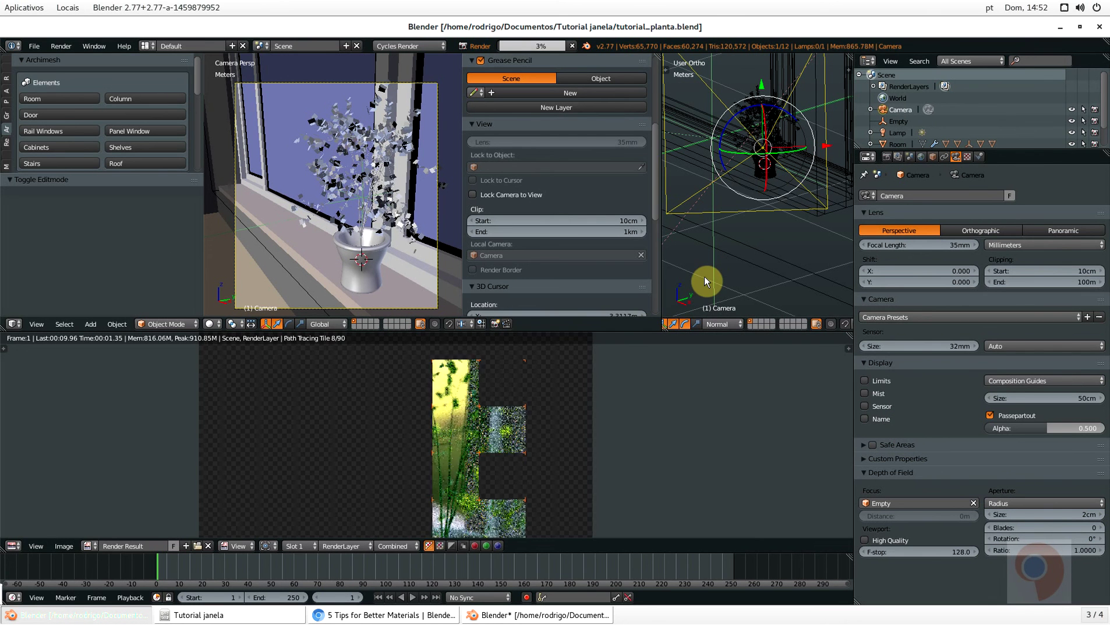
scroll(501, 437, "up", 4)
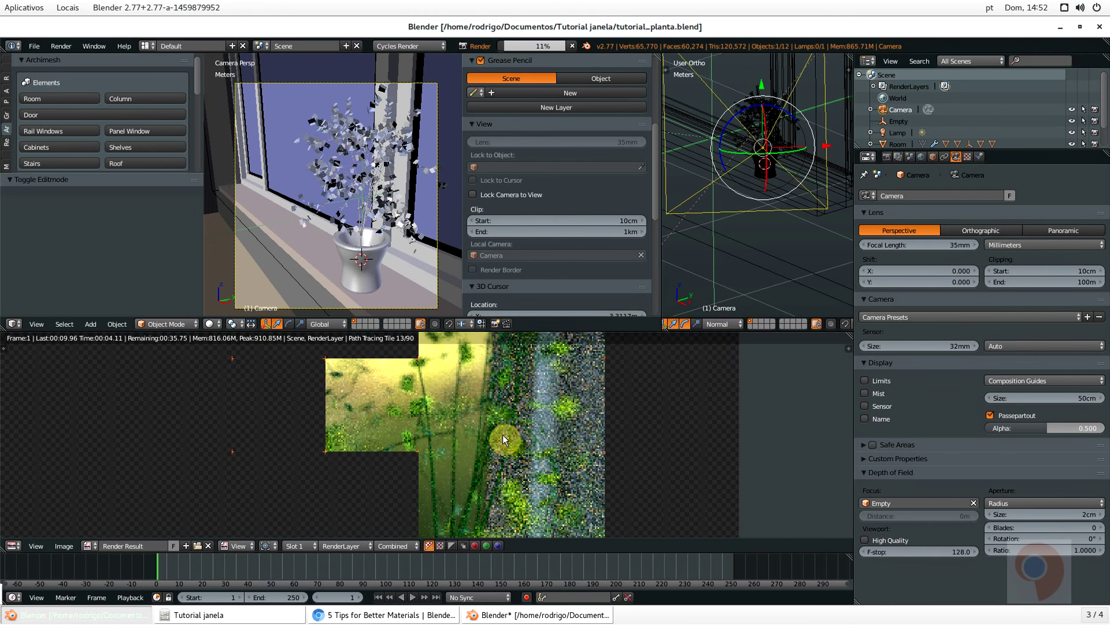
scroll(491, 471, "down", 3)
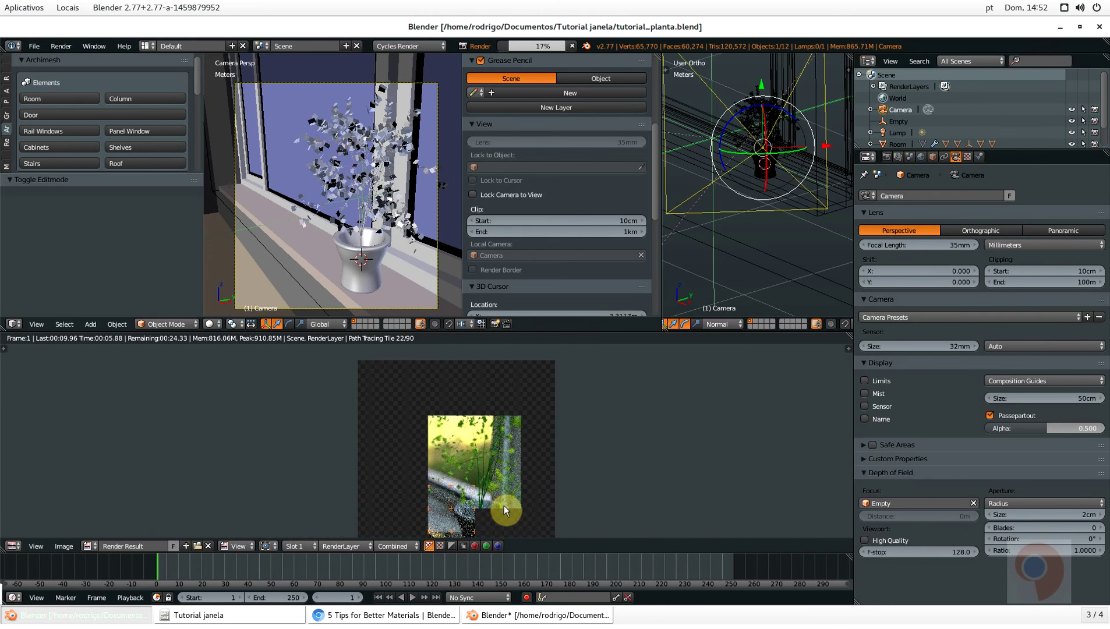
scroll(483, 455, "up", 2)
scroll(482, 455, "down", 3)
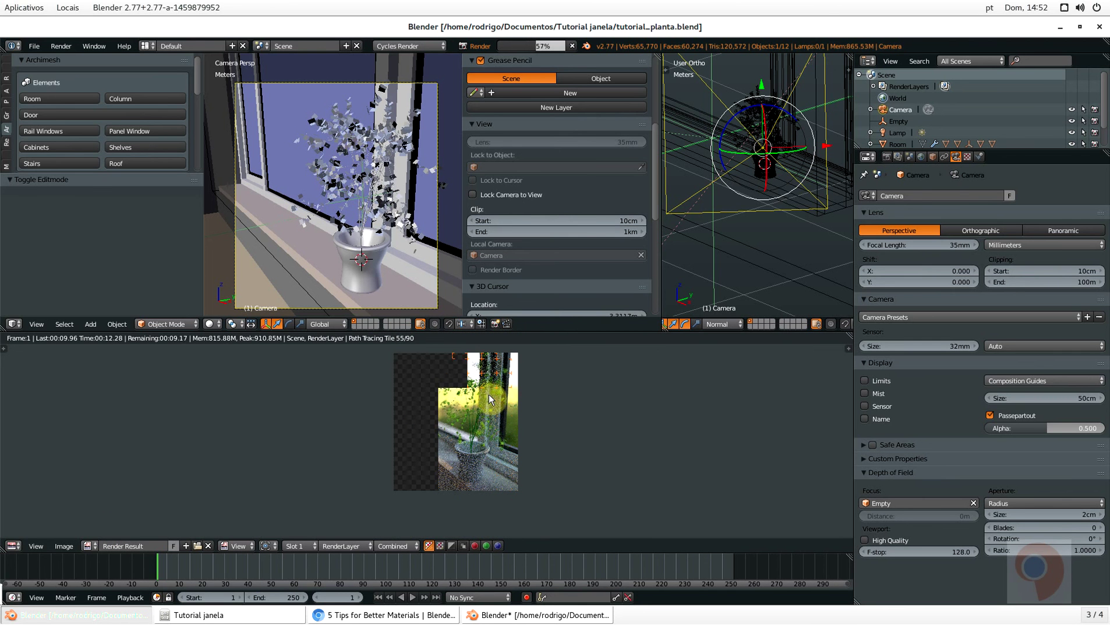
scroll(484, 424, "up", 4)
scroll(484, 424, "down", 4)
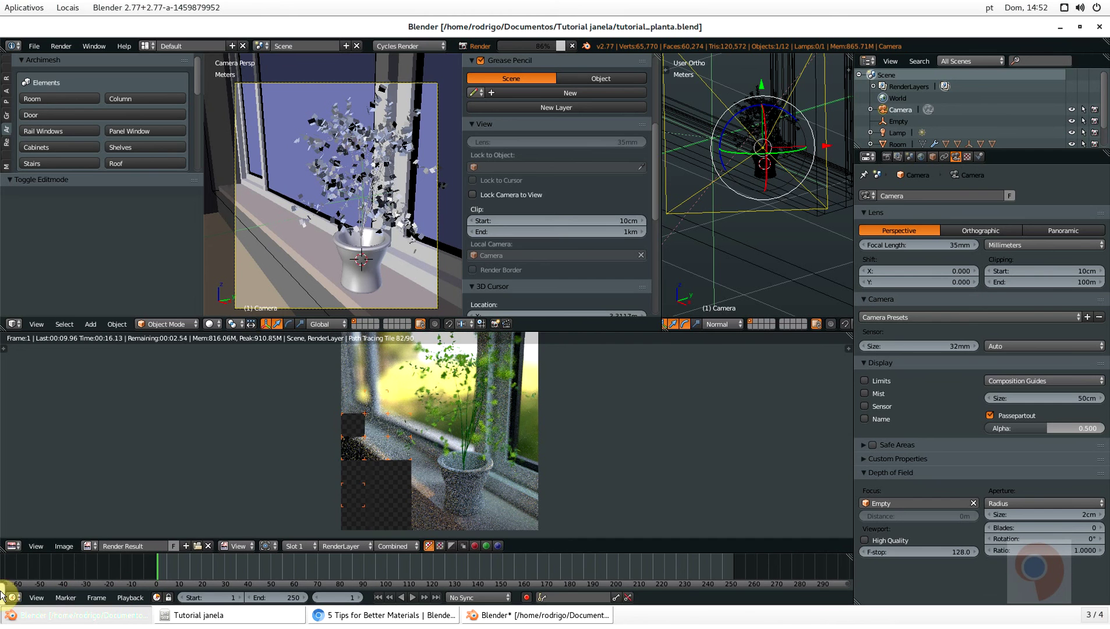
mouse_move(7, 591)
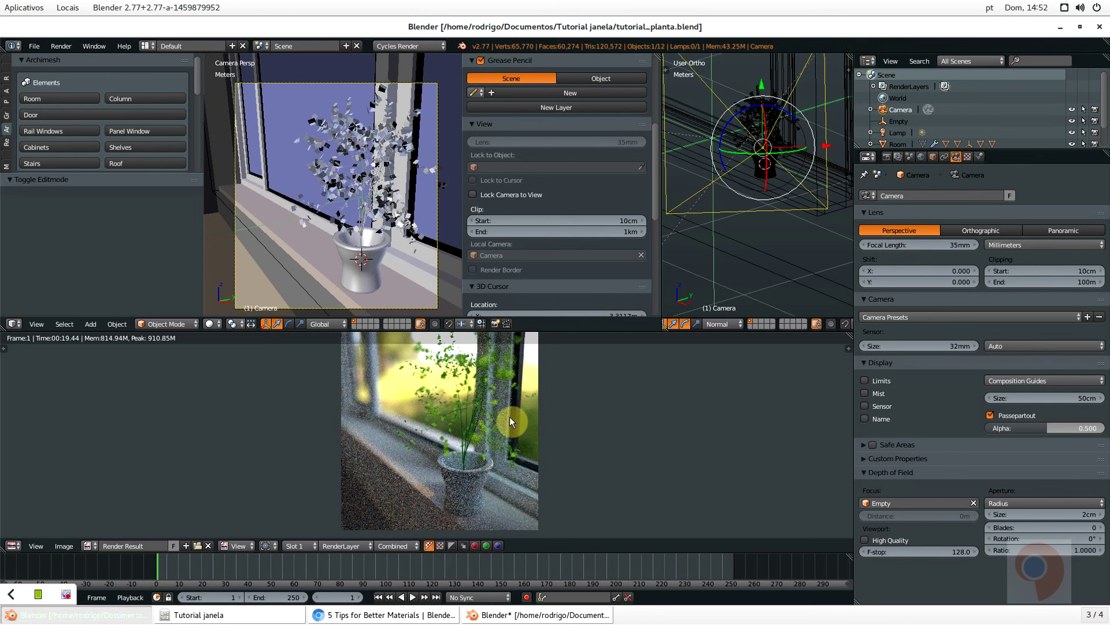
scroll(508, 416, "down", 2)
scroll(501, 411, "up", 2)
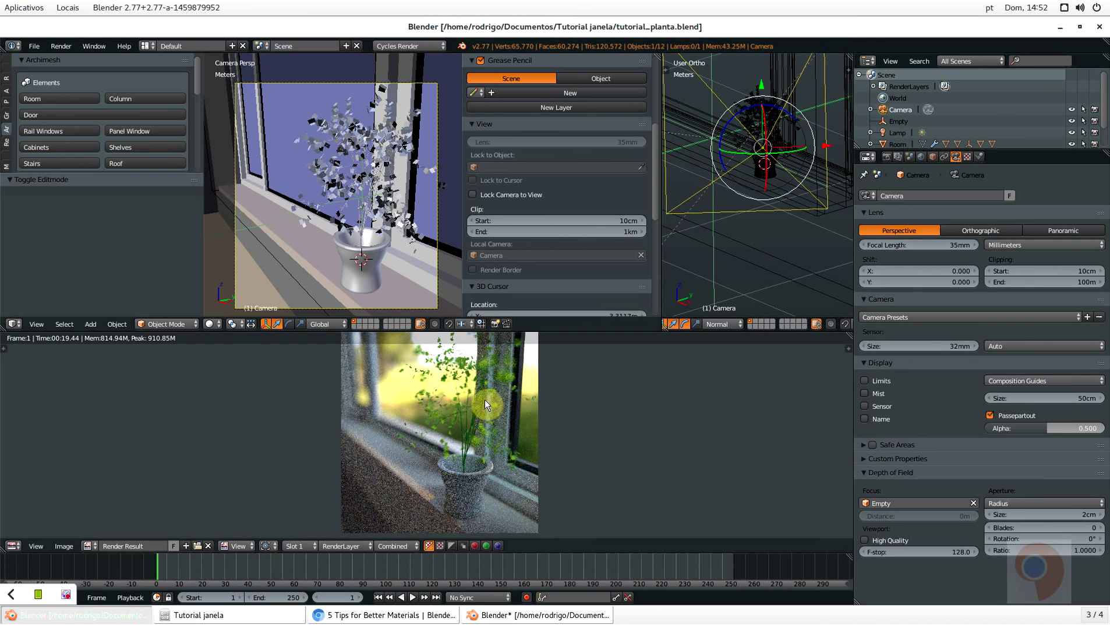
middle_click_drag(517, 406, 499, 430)
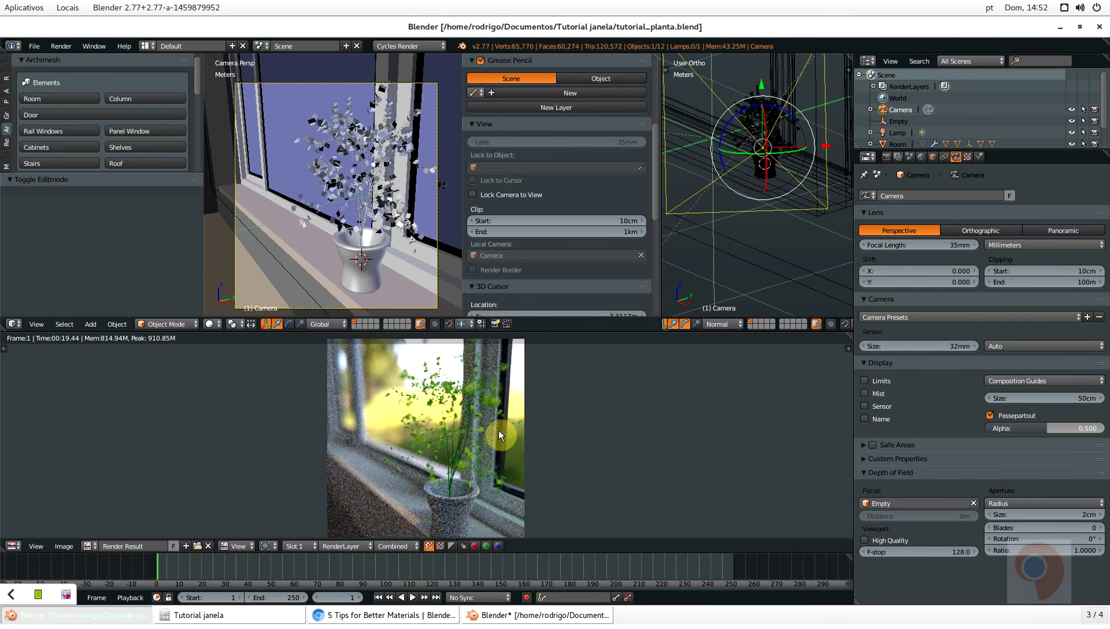
scroll(499, 430, "down", 1)
scroll(493, 437, "up", 1)
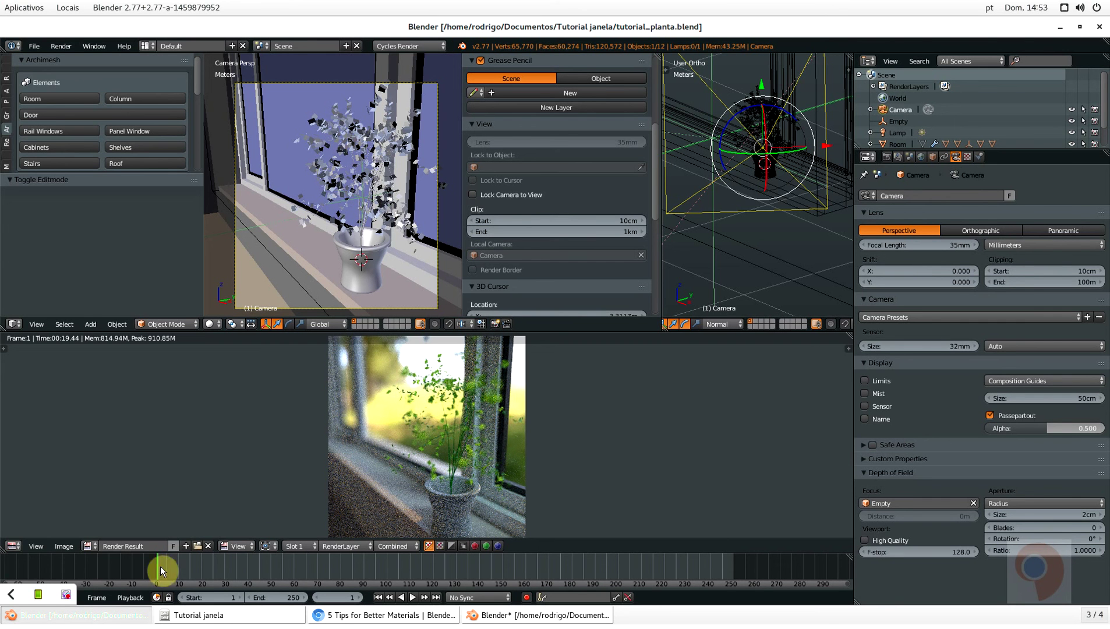
right_click(65, 595)
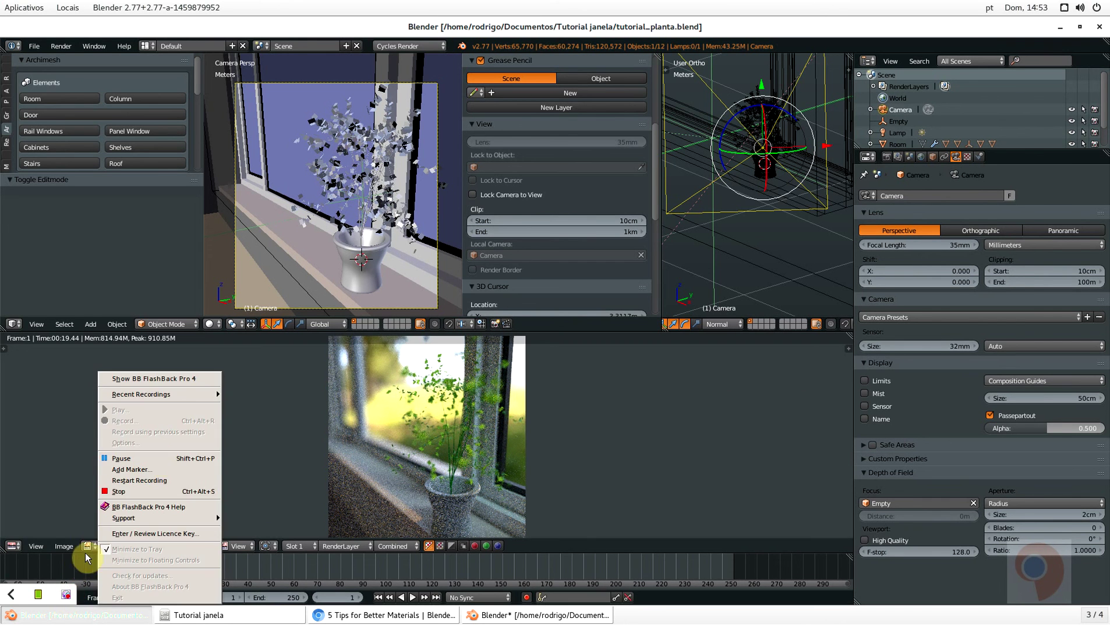
left_click(163, 454)
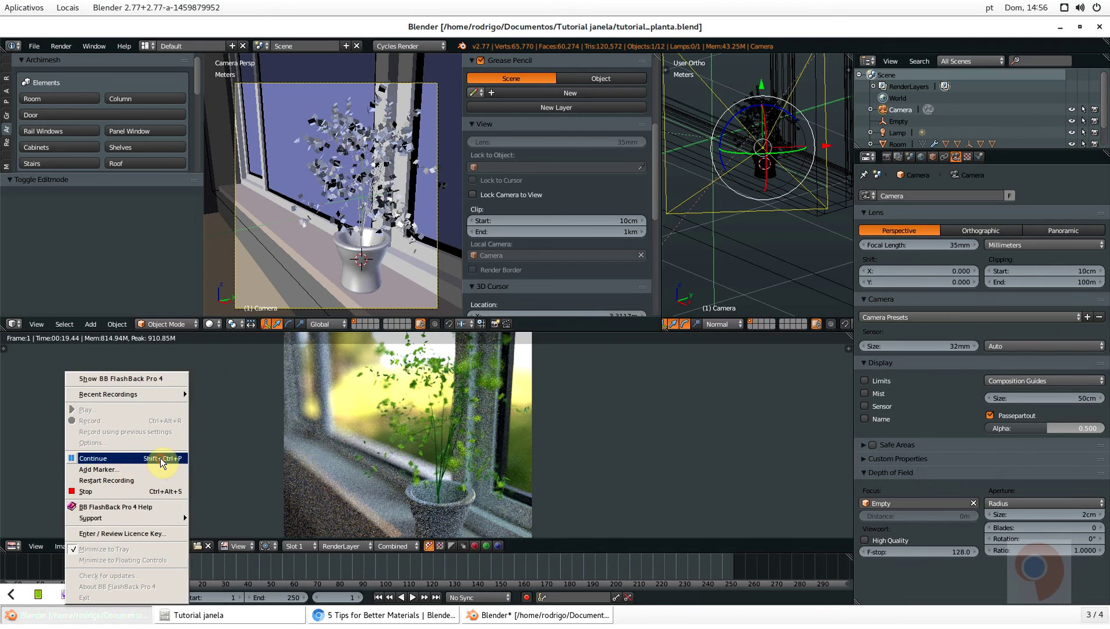
left_click(160, 458)
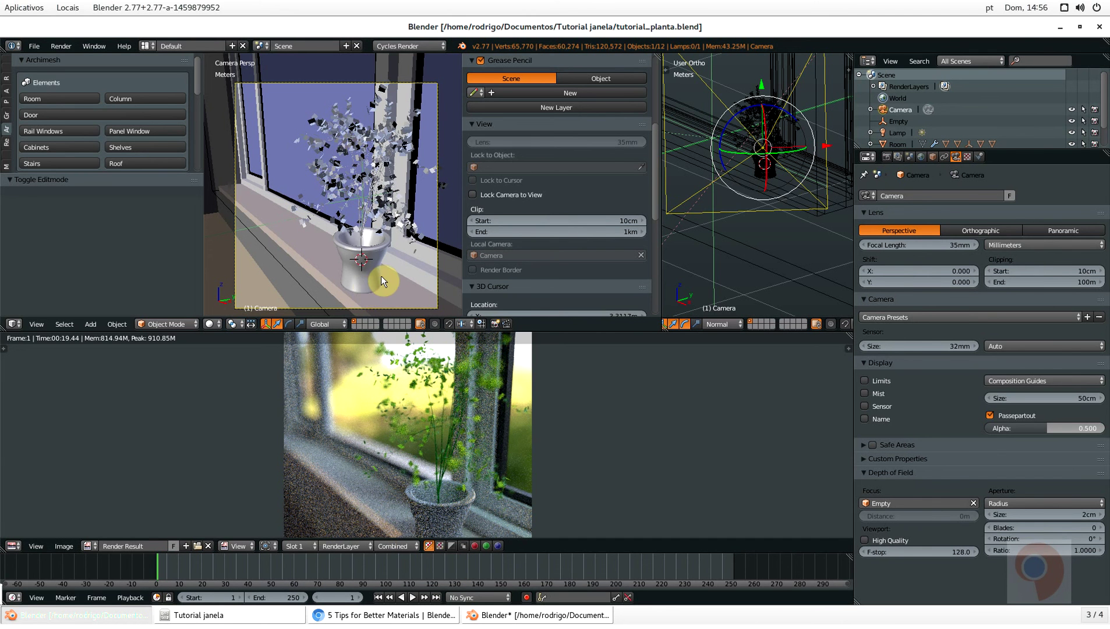
Maximize the camera viewport and scale the vase and the tree with its leaves uniformly to about 0.609
key("ctrl+Up")
scroll(526, 258, "down", 3)
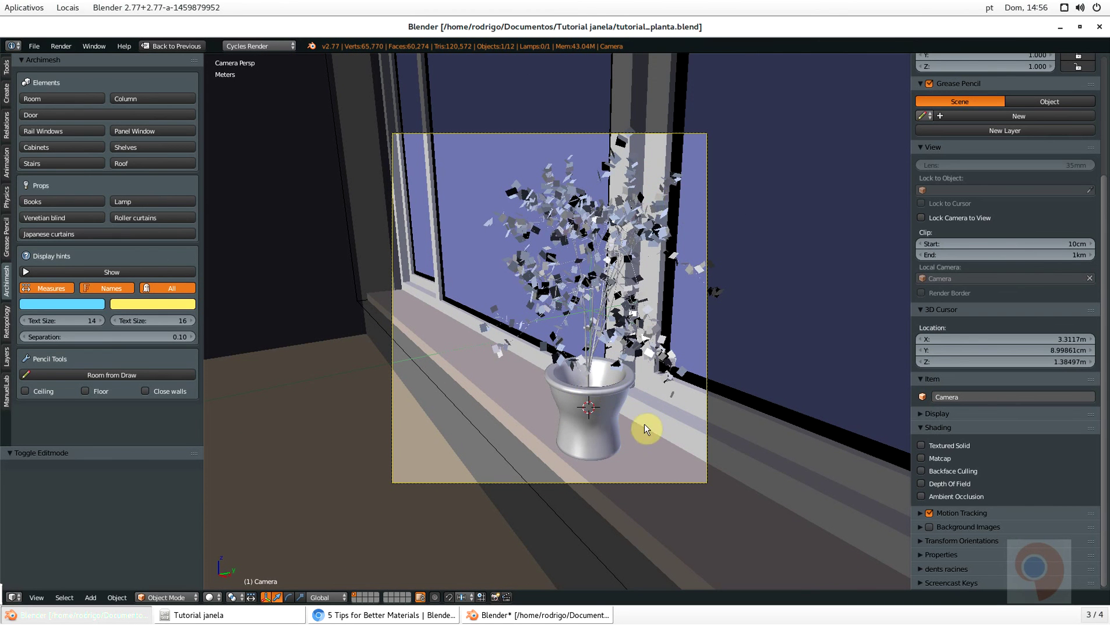
scroll(583, 324, "up", 2)
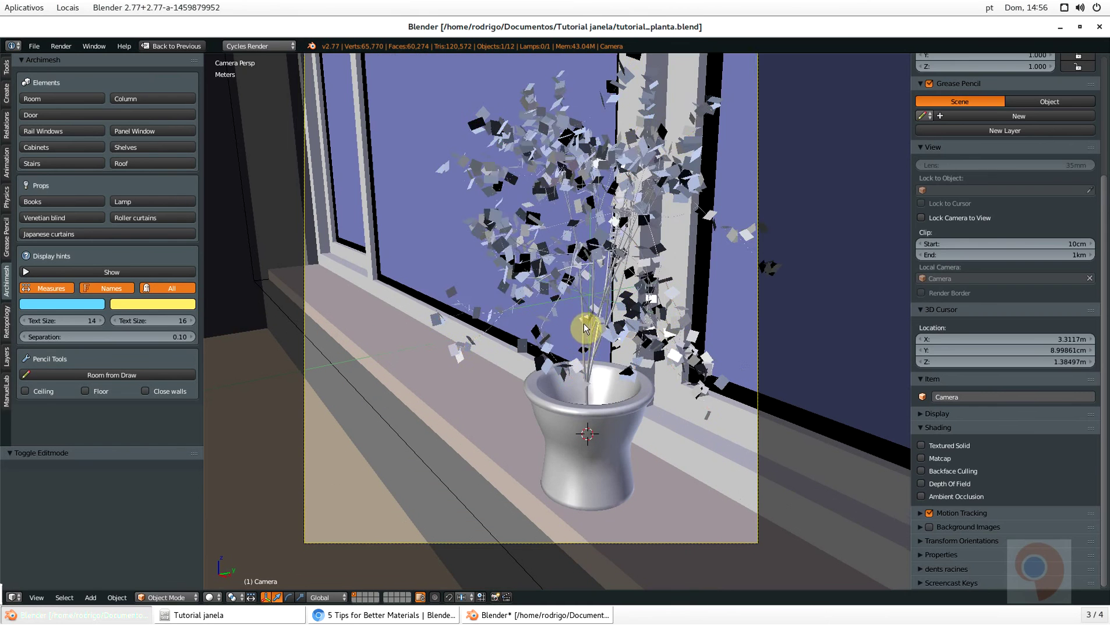
right_click(587, 331)
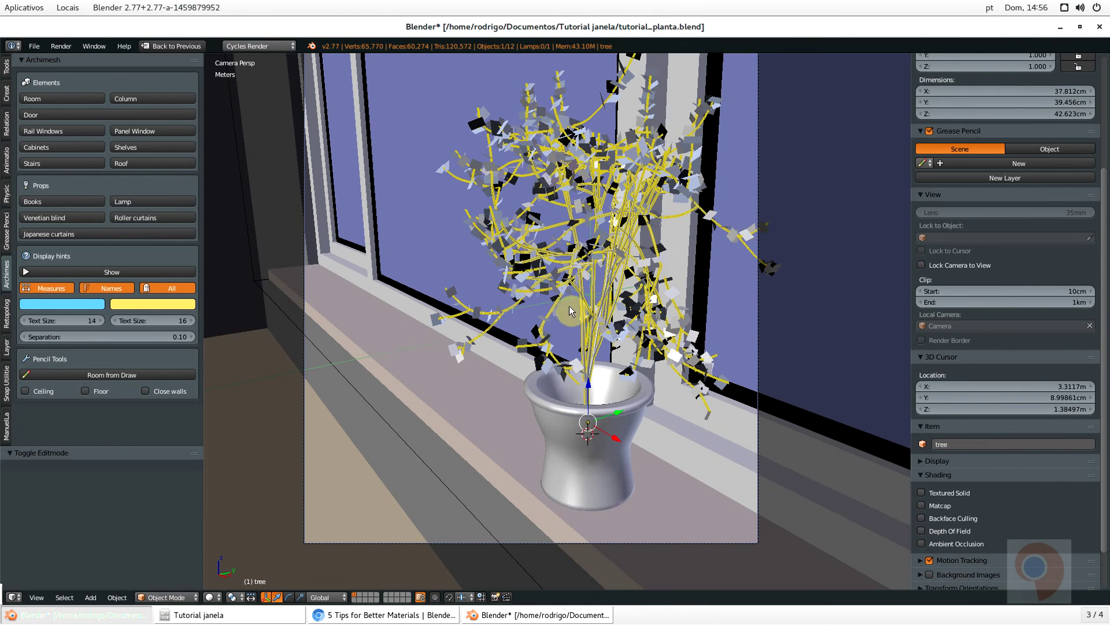
right_click(629, 395, "shift")
right_click(690, 349, "shift")
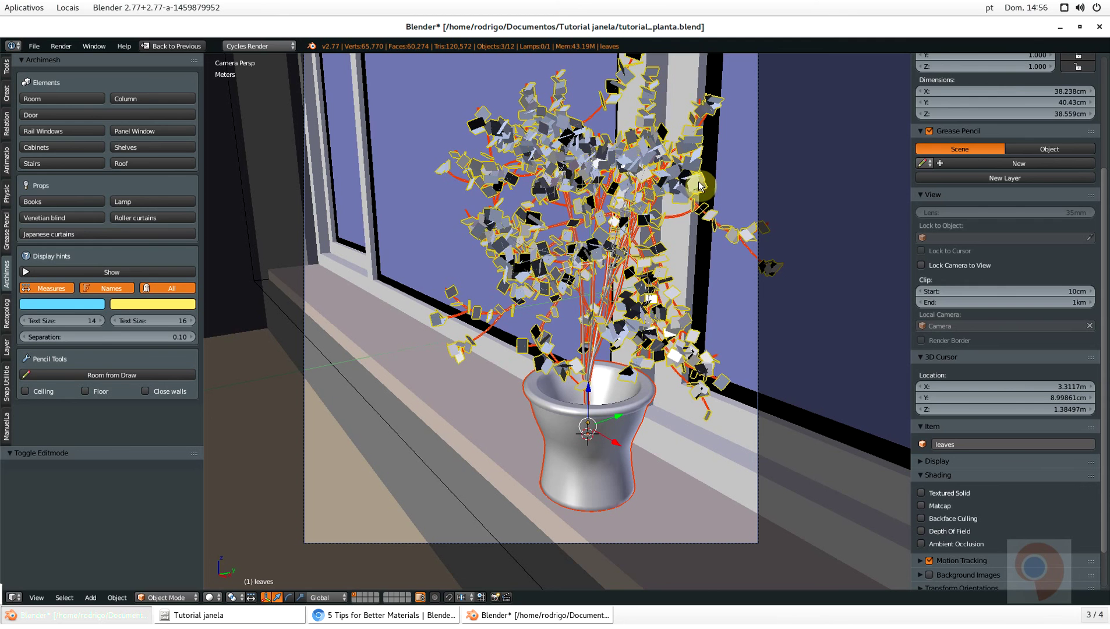
key("s")
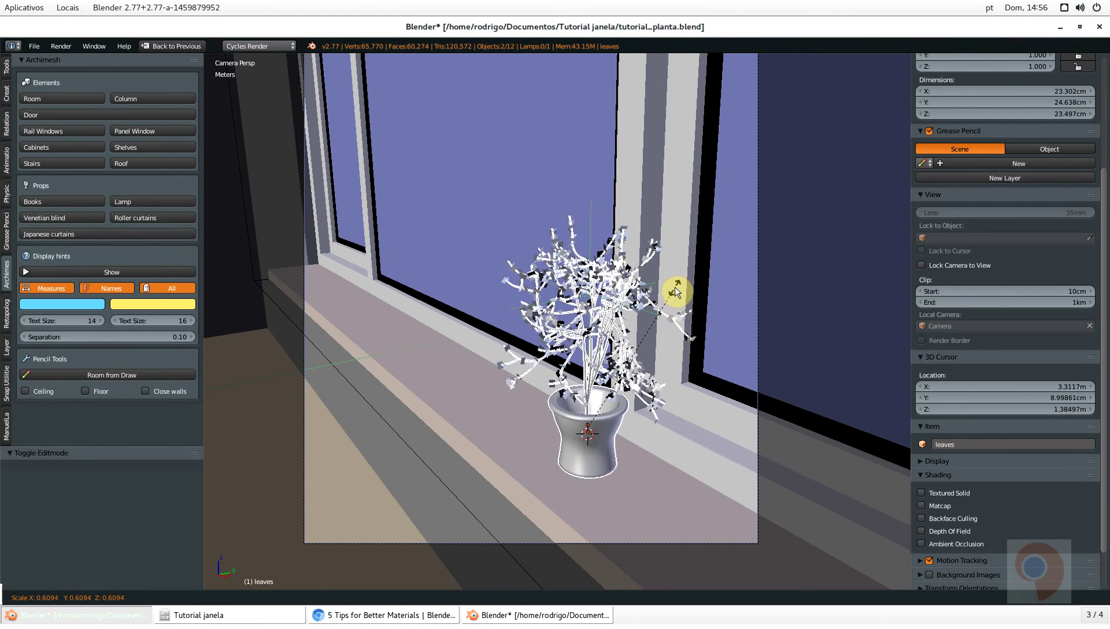
left_click(670, 292)
Move the vase, tree and leaves 8.492 cm along the global X axis
key("g")
key("x")
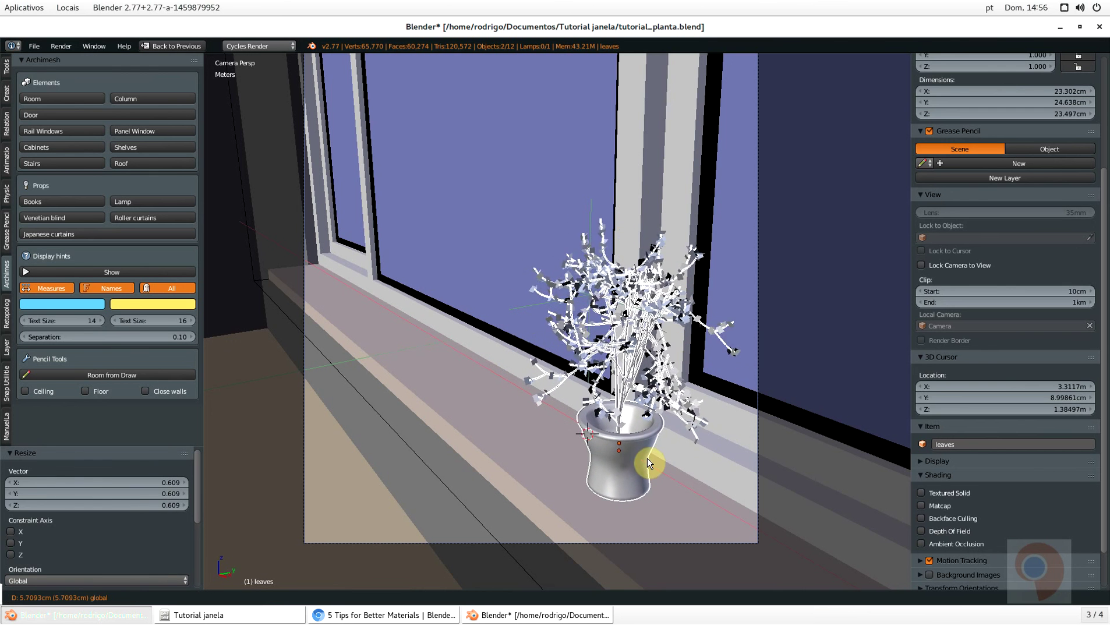
left_click(660, 466)
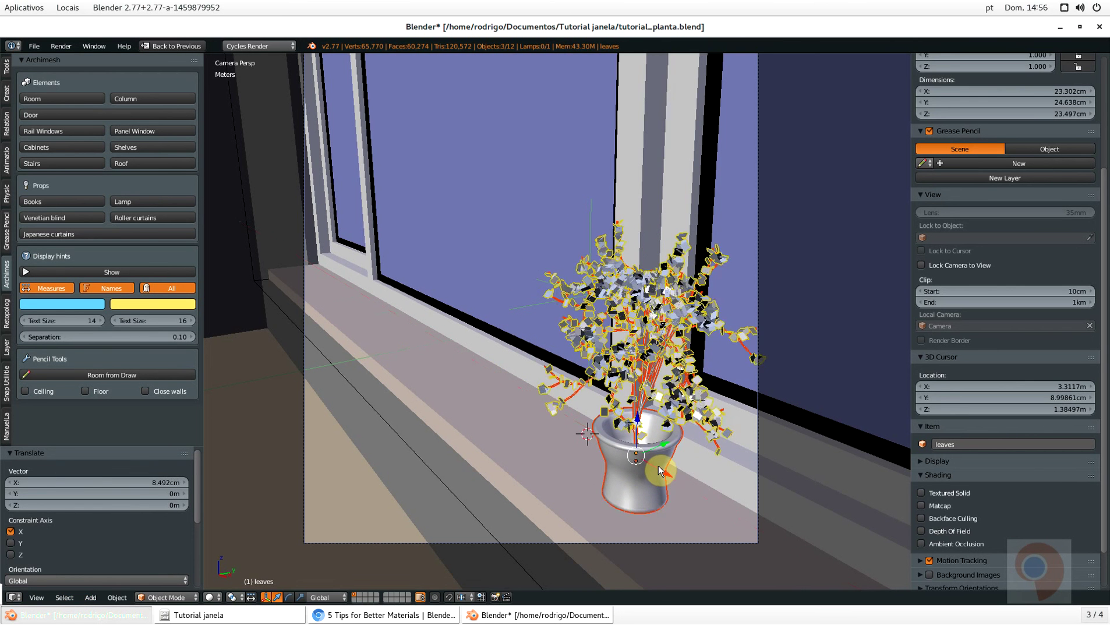
Select the camera and reposition it in walk navigation, closer to the plant so that the foliage fills most of the frame
scroll(561, 357, "down", 2)
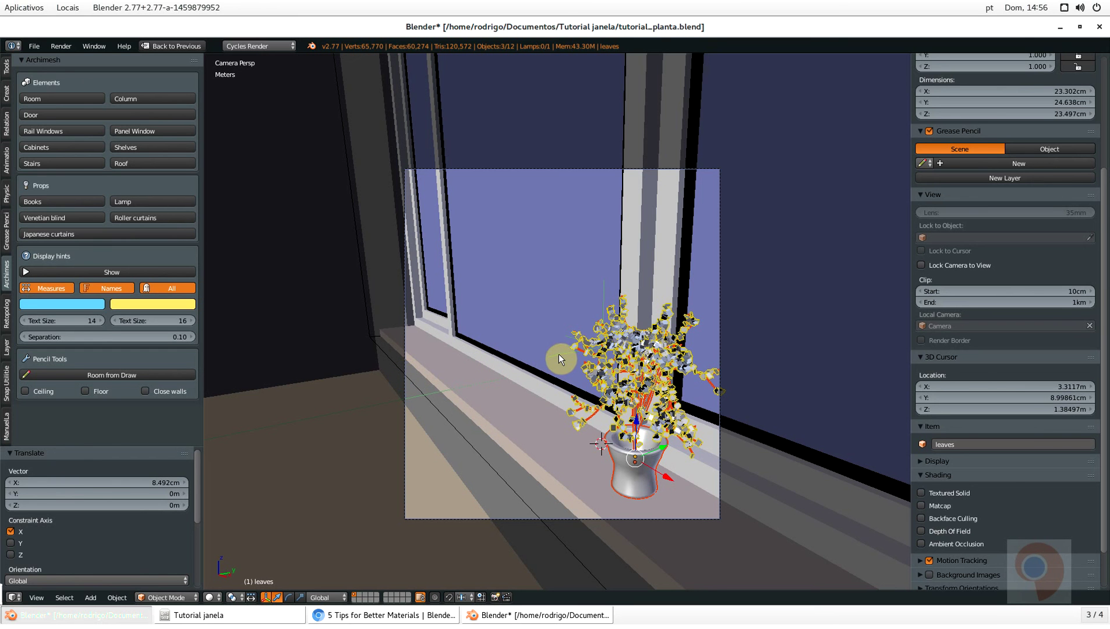
right_click(405, 391)
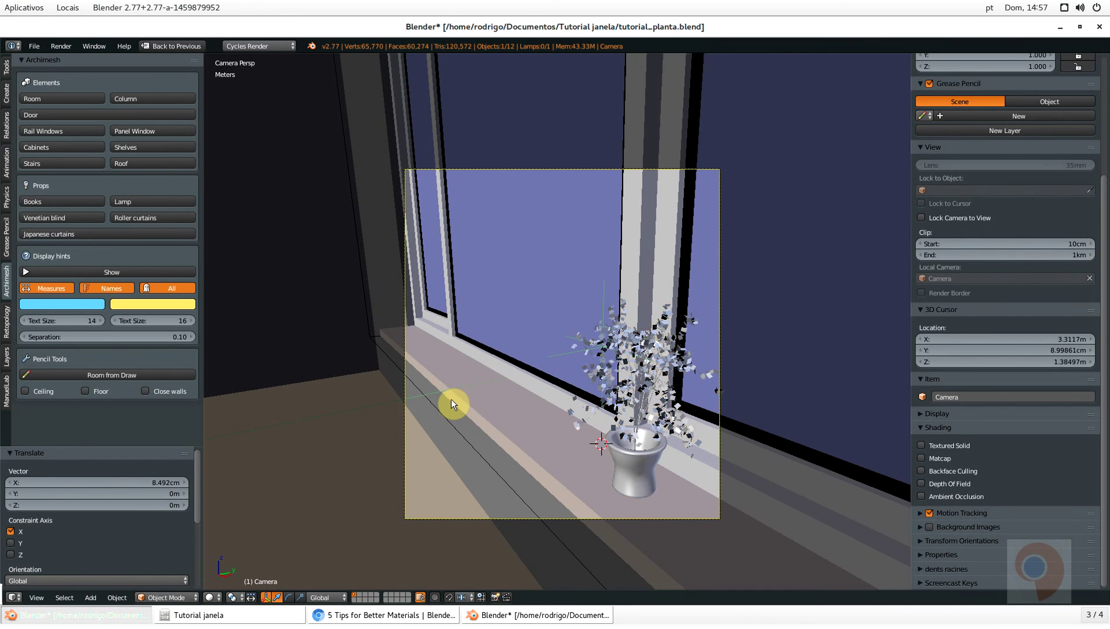
key("shift+f")
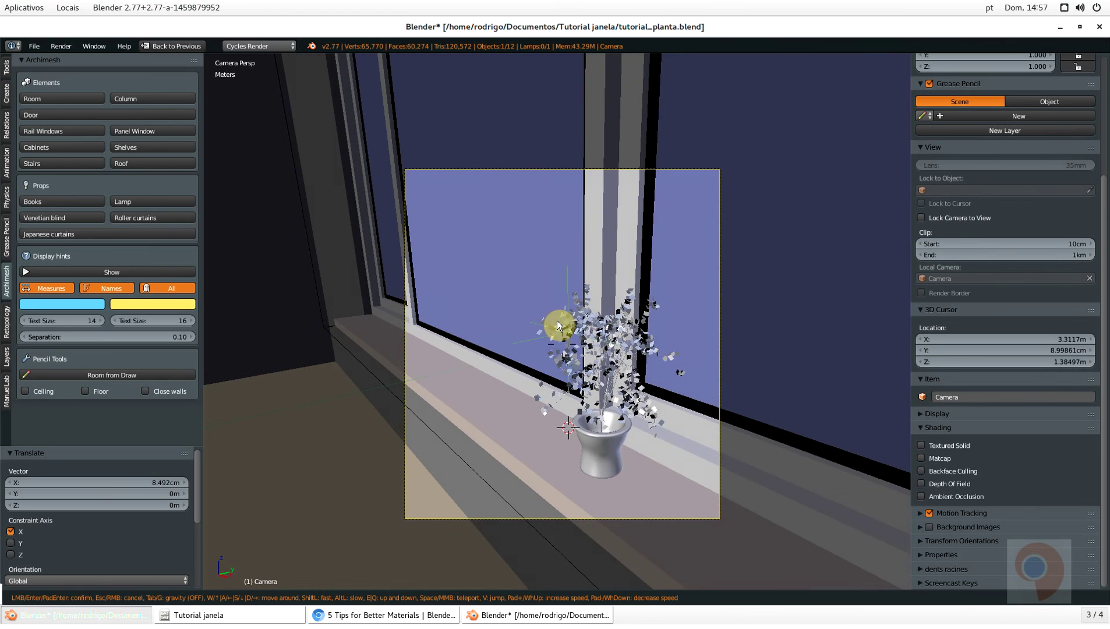
left_click(557, 320)
key("space")
key("Return")
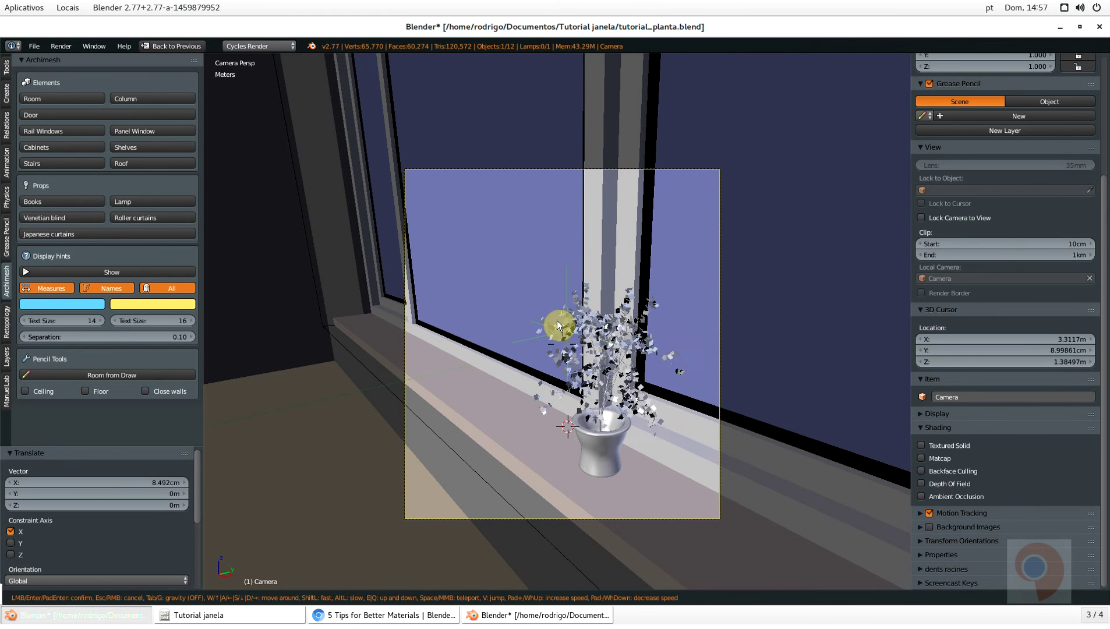
key("w")
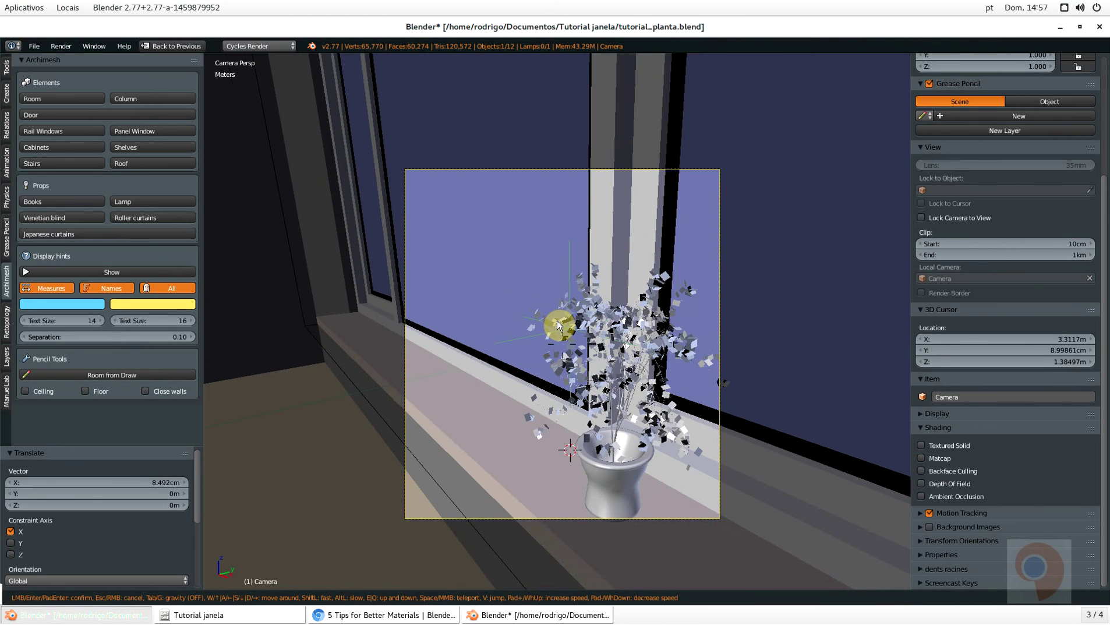
key("d")
key("a")
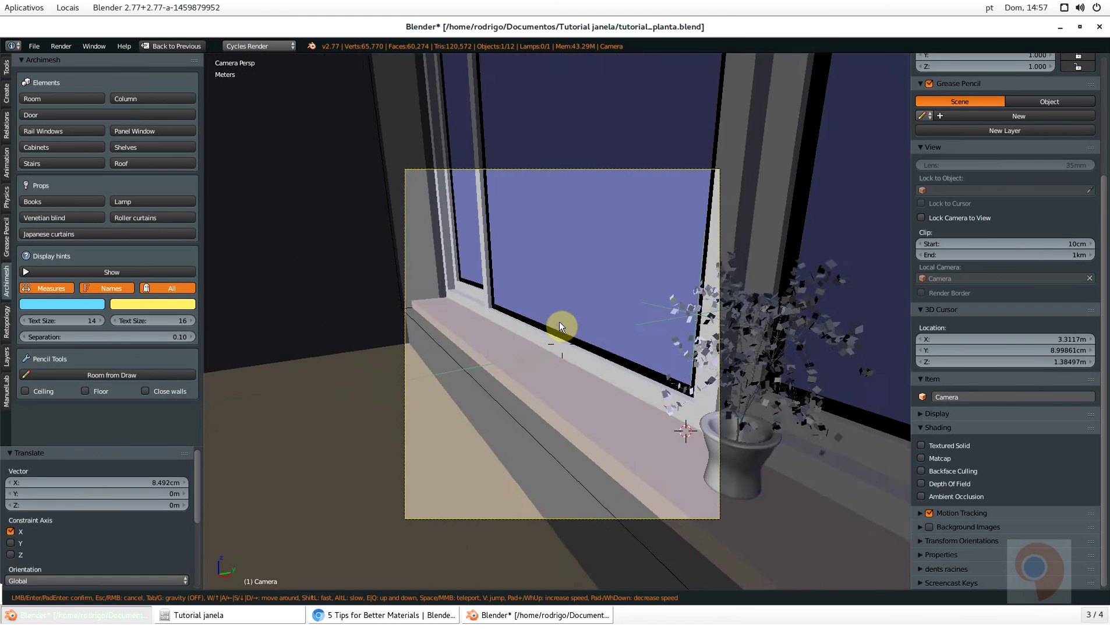
key("d")
key("d")
key("a")
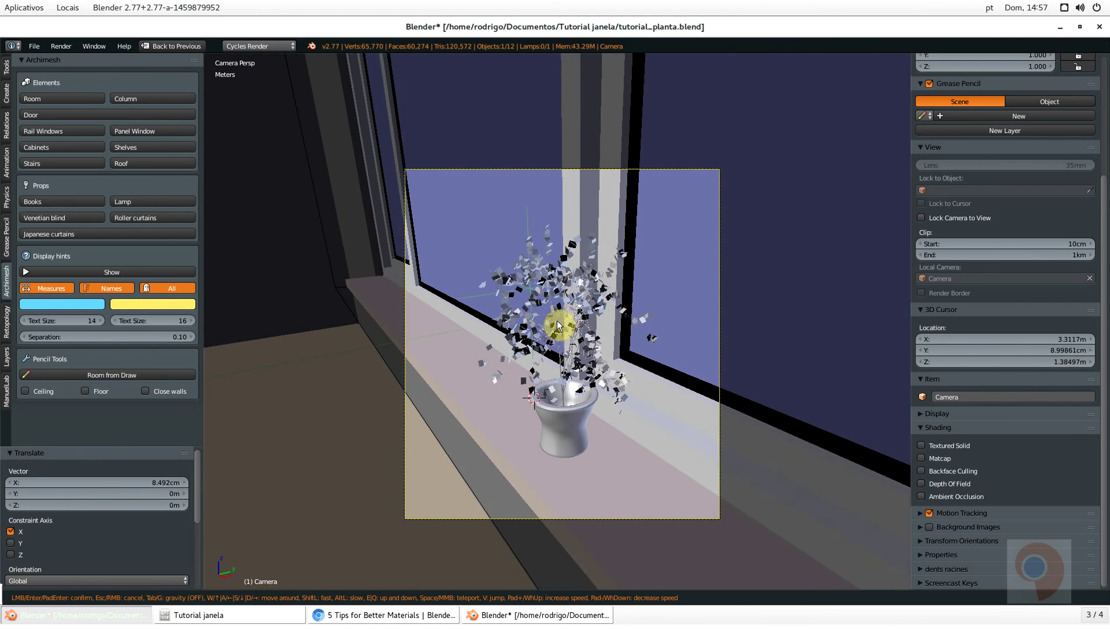
key("w")
key("w")
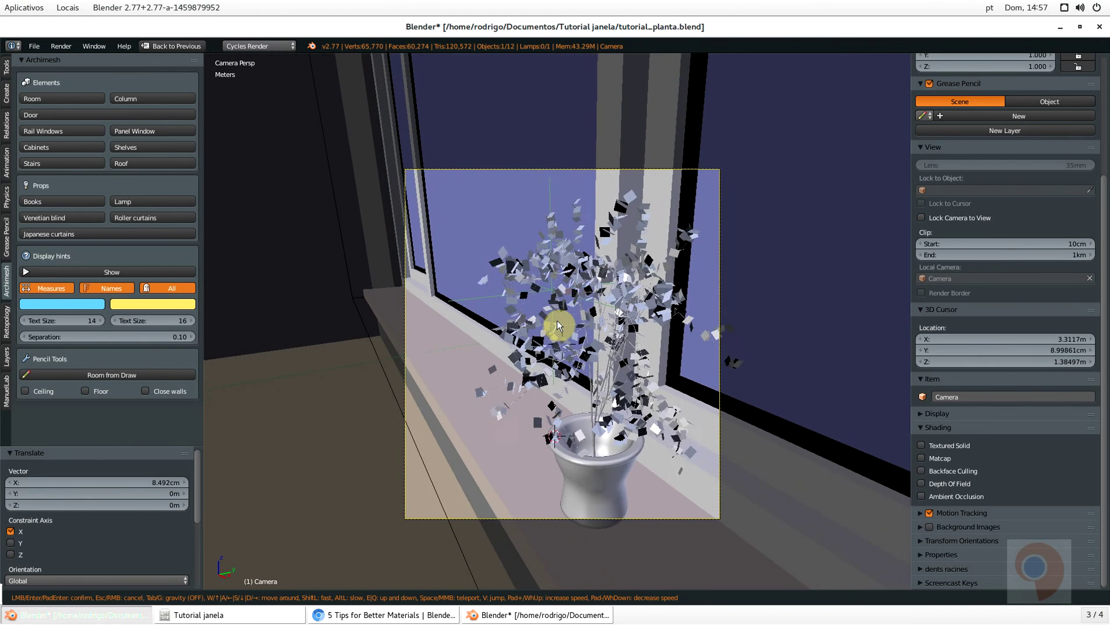
key("w")
key("s")
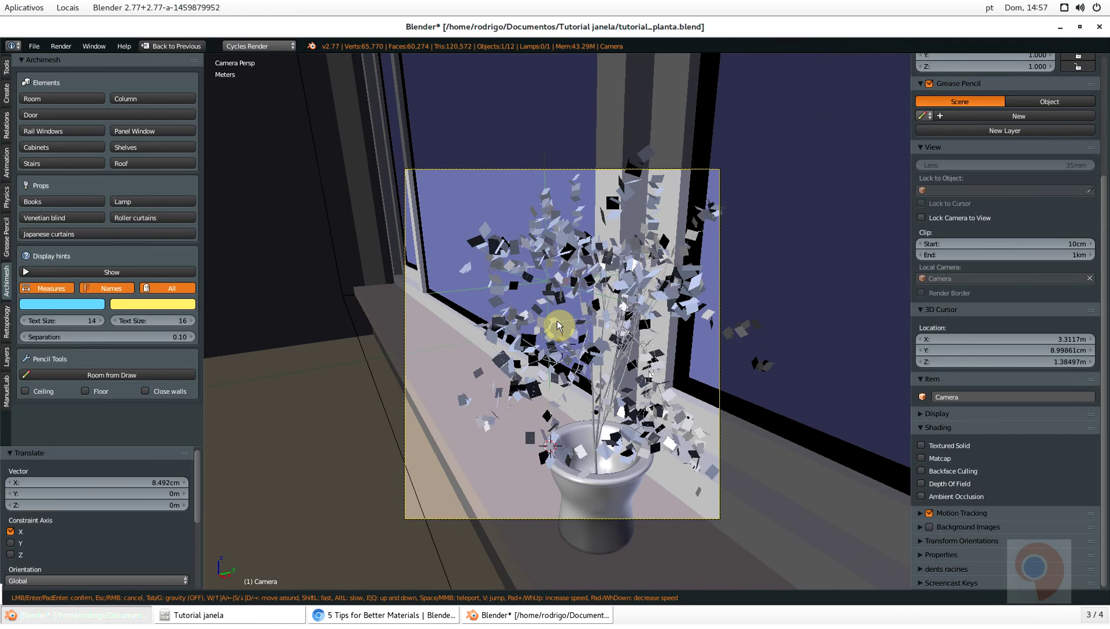
left_click(558, 321)
Restore the split layout, move the camera -6.673 cm along its local Y axis and rotate it 4.998° about its local X axis
key("shift+space")
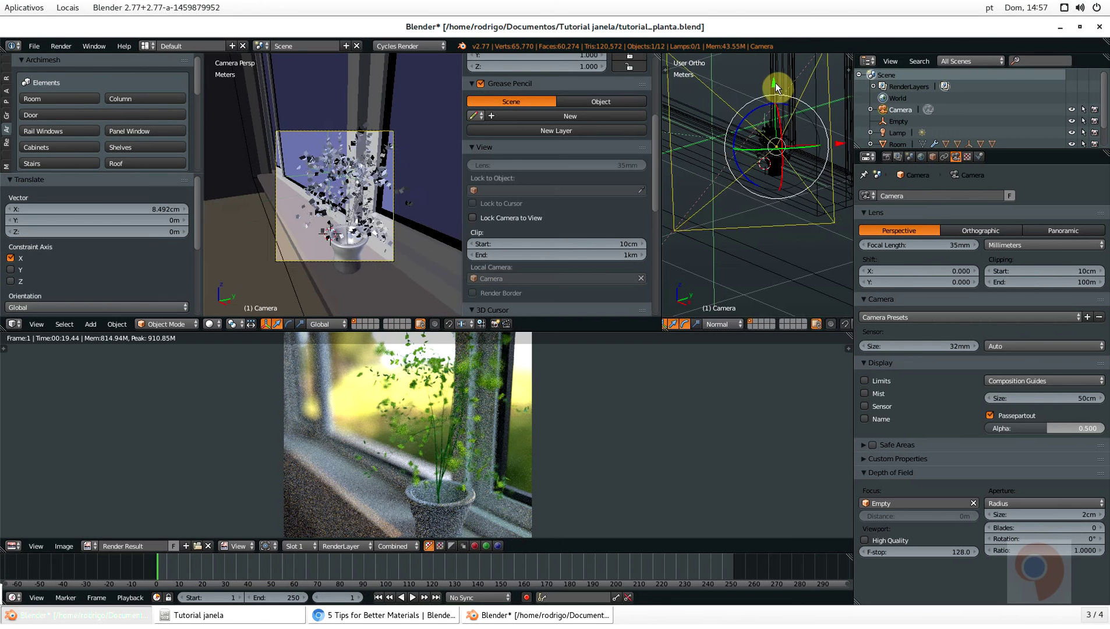
left_click_drag(775, 82, 772, 94)
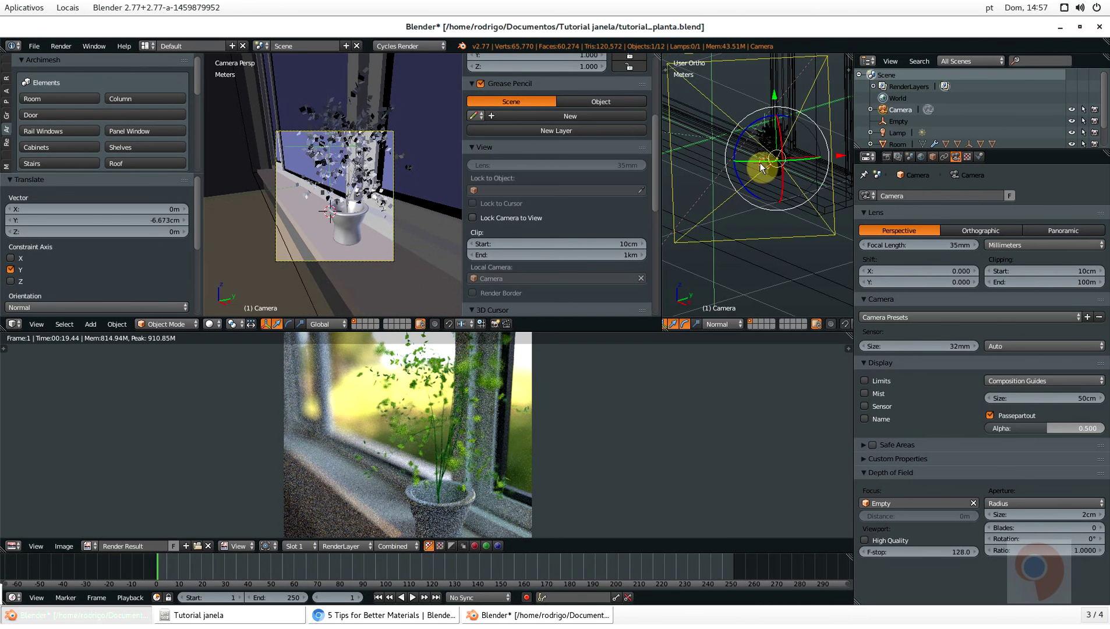
left_click_drag(780, 135, 783, 166)
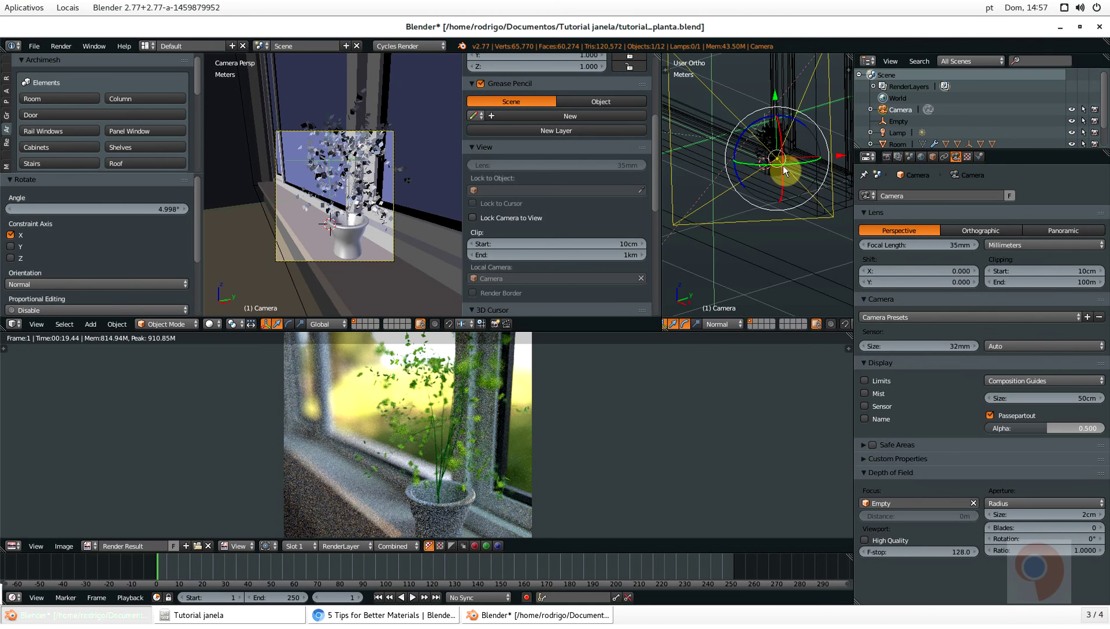
Pull the camera back along its local Z axis by 3.934 cm and a further 4.273 cm
middle_click_drag(766, 172, 815, 178)
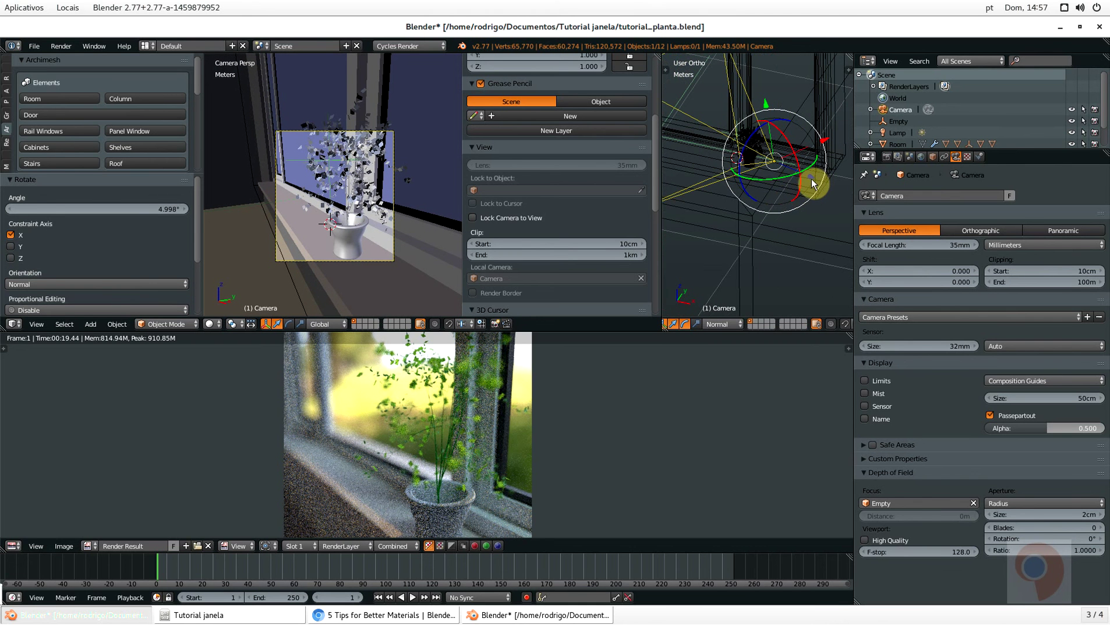
left_click_drag(813, 182, 814, 181)
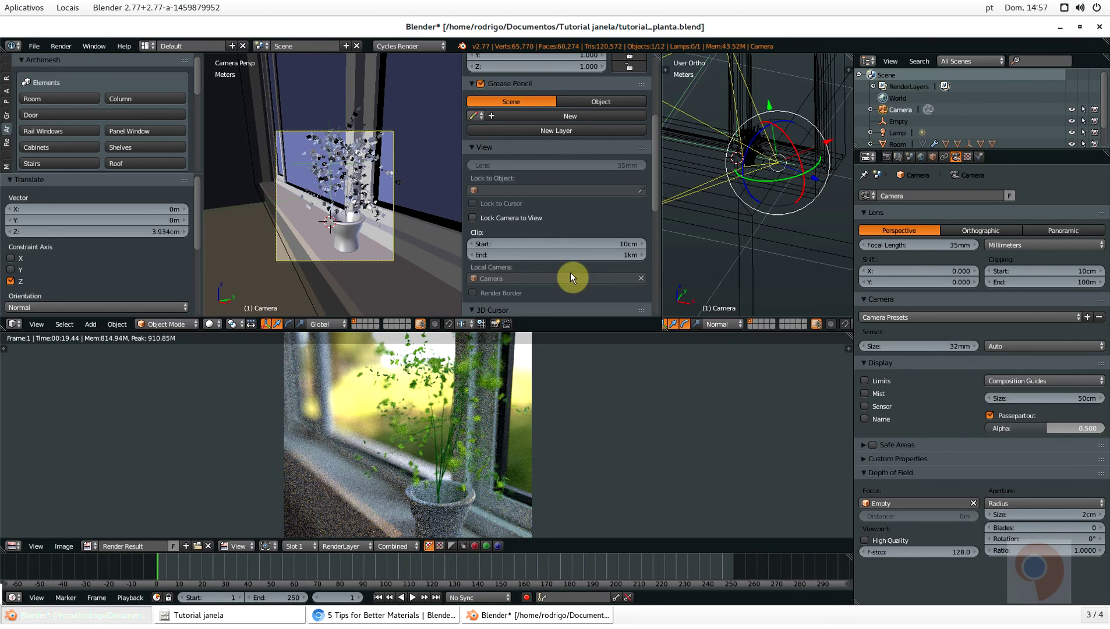
left_click_drag(784, 132, 815, 184)
Select the vase, tree and leaves, move them 2.995 cm along the global X axis, and save over tutorial_planta.blend
scroll(350, 178, "up", 4)
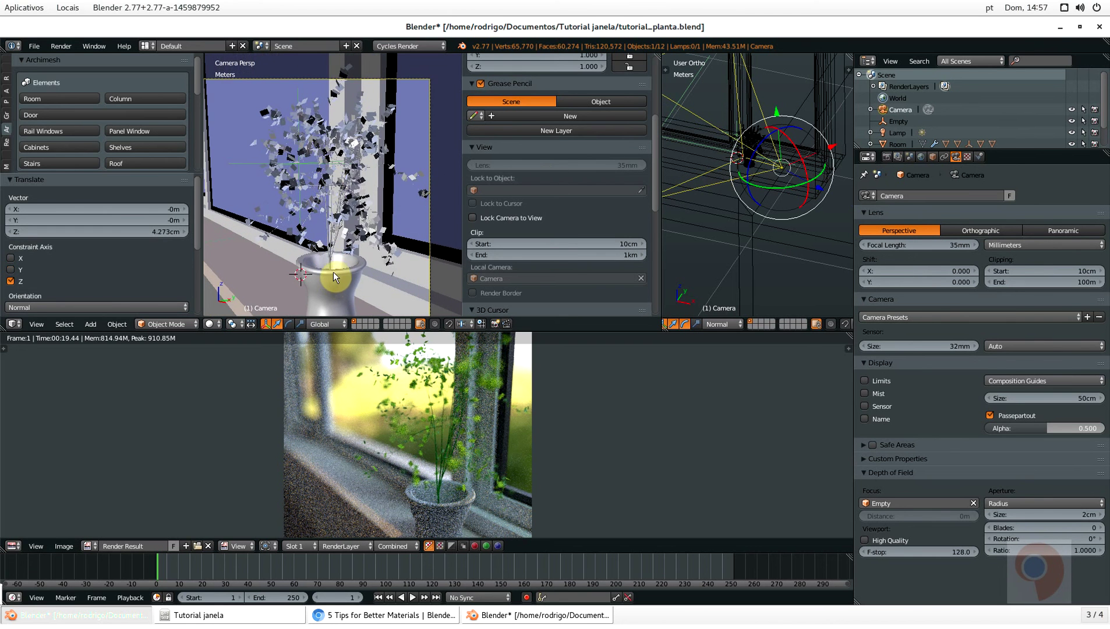
right_click(334, 273)
scroll(336, 284, "down", 2)
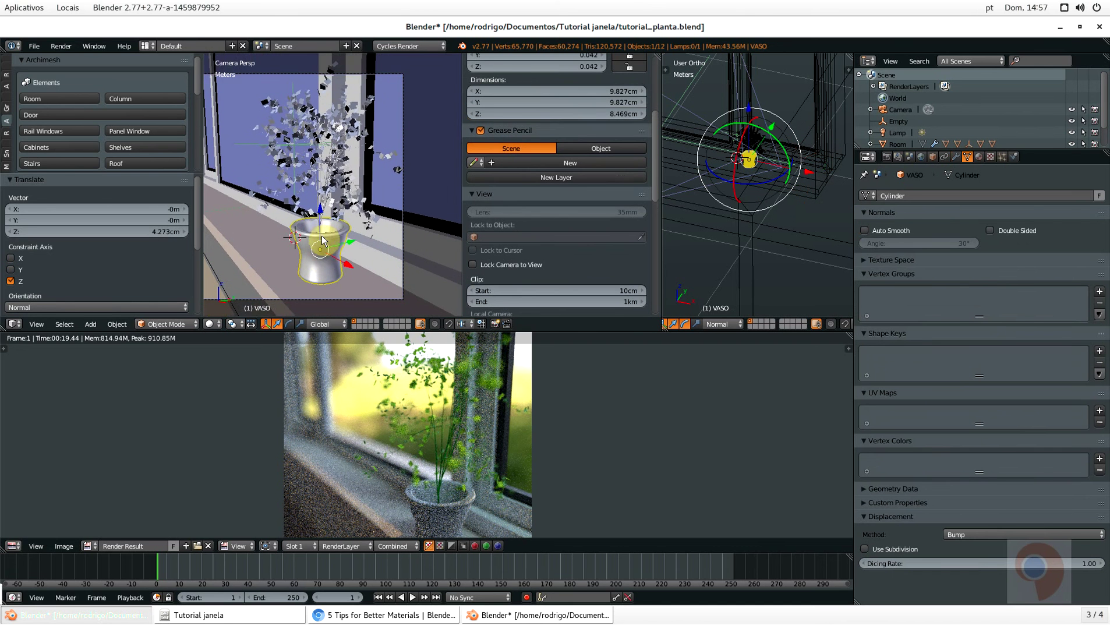
scroll(321, 235, "up", 3)
right_click(323, 209, "shift")
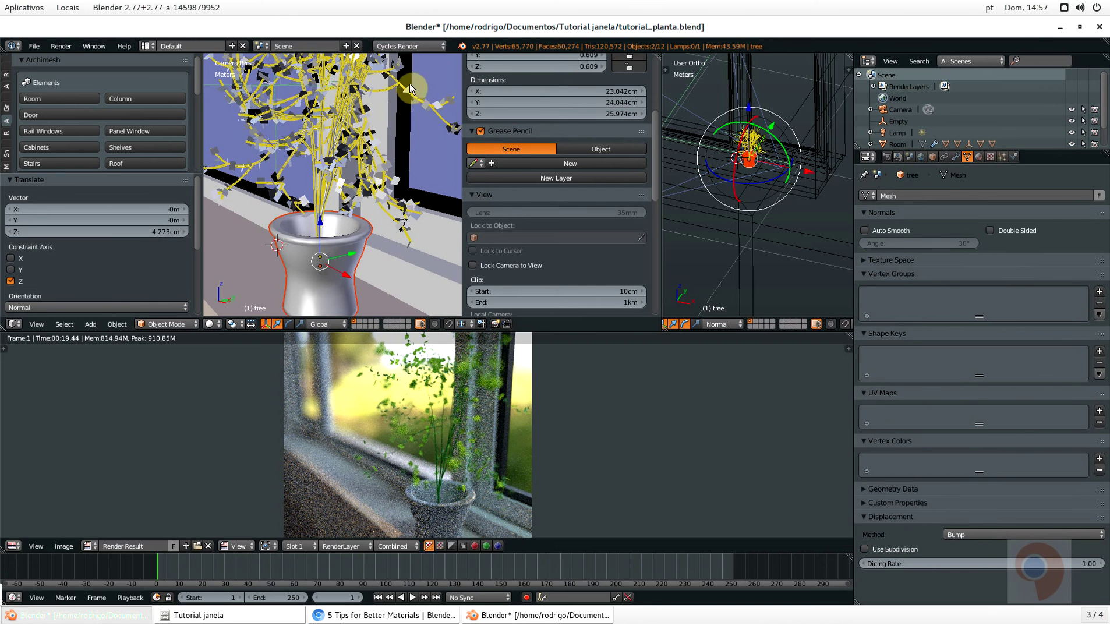
right_click(409, 88, "shift")
scroll(373, 216, "down", 1)
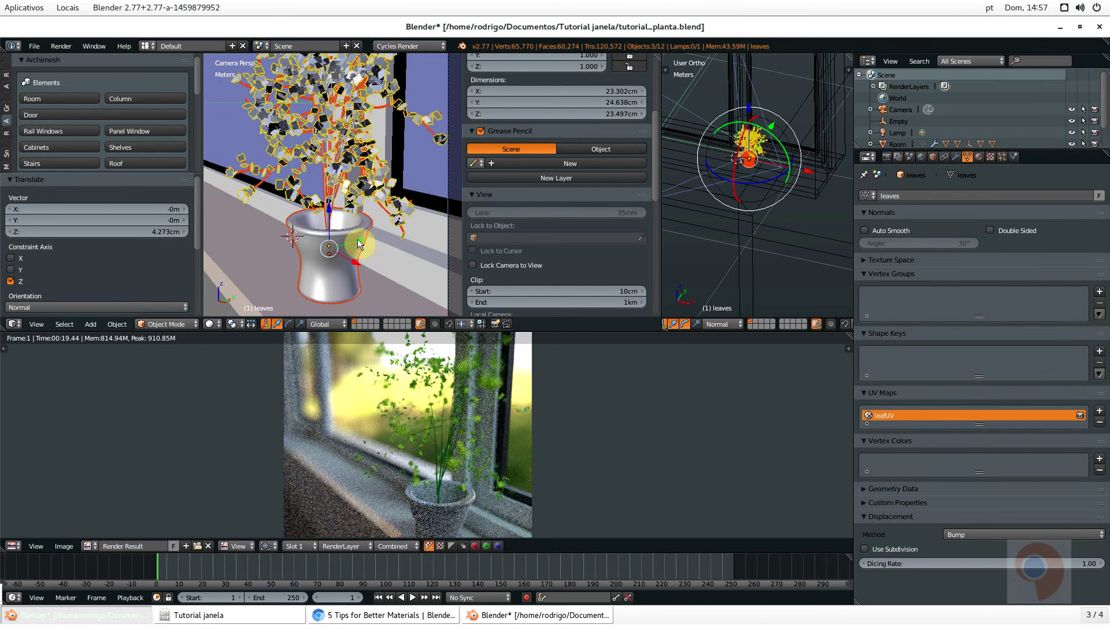
left_click_drag(358, 262, 369, 260)
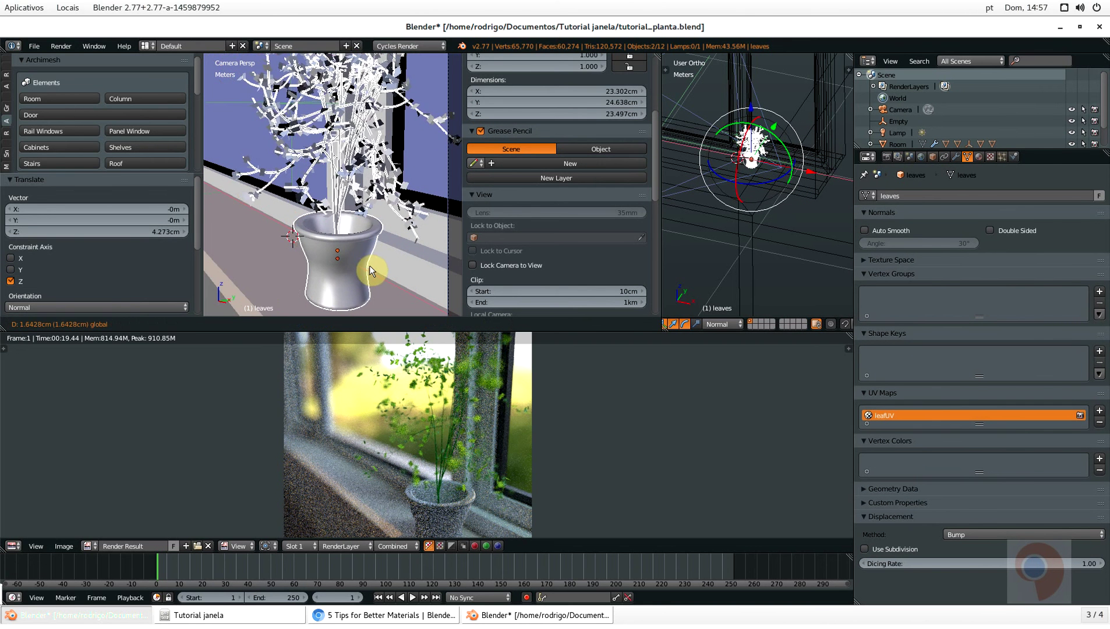
scroll(369, 259, "down", 4)
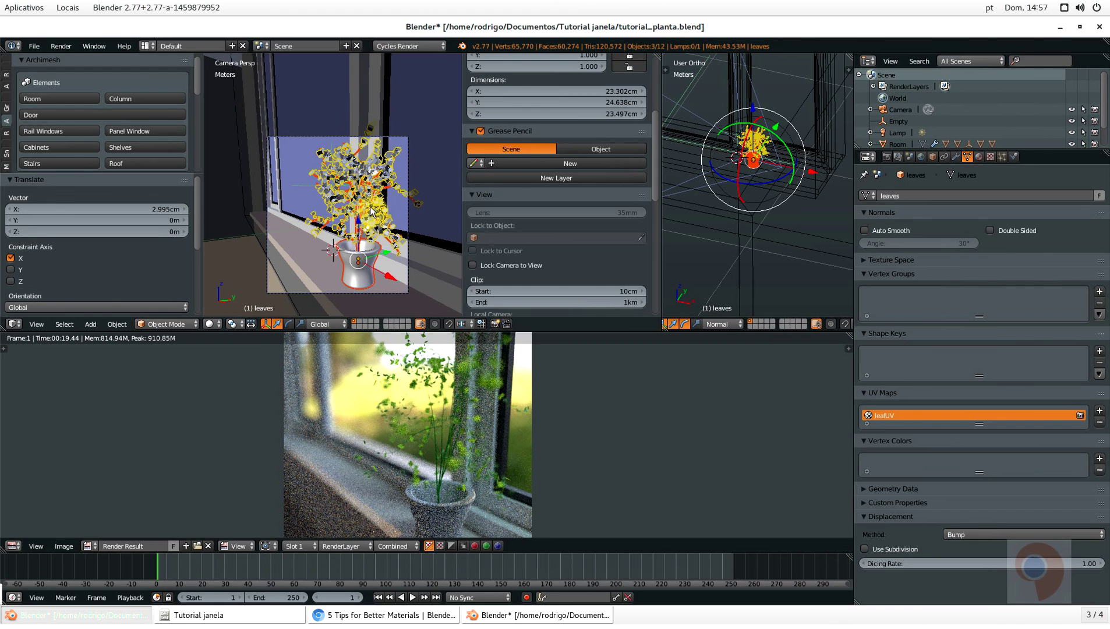
key("ctrl+s")
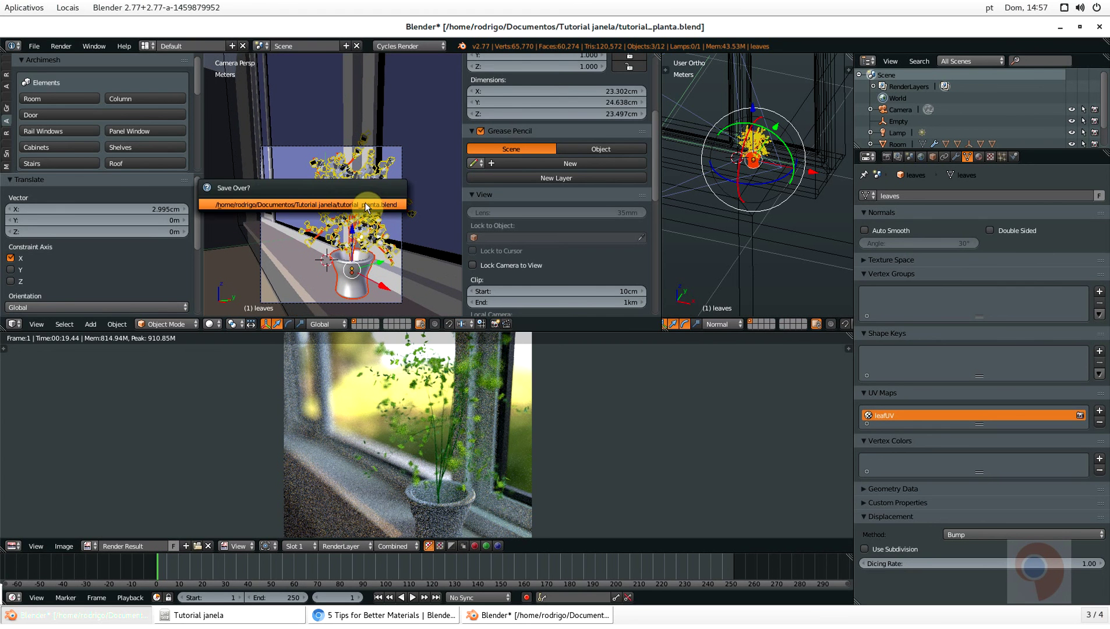
left_click(364, 202)
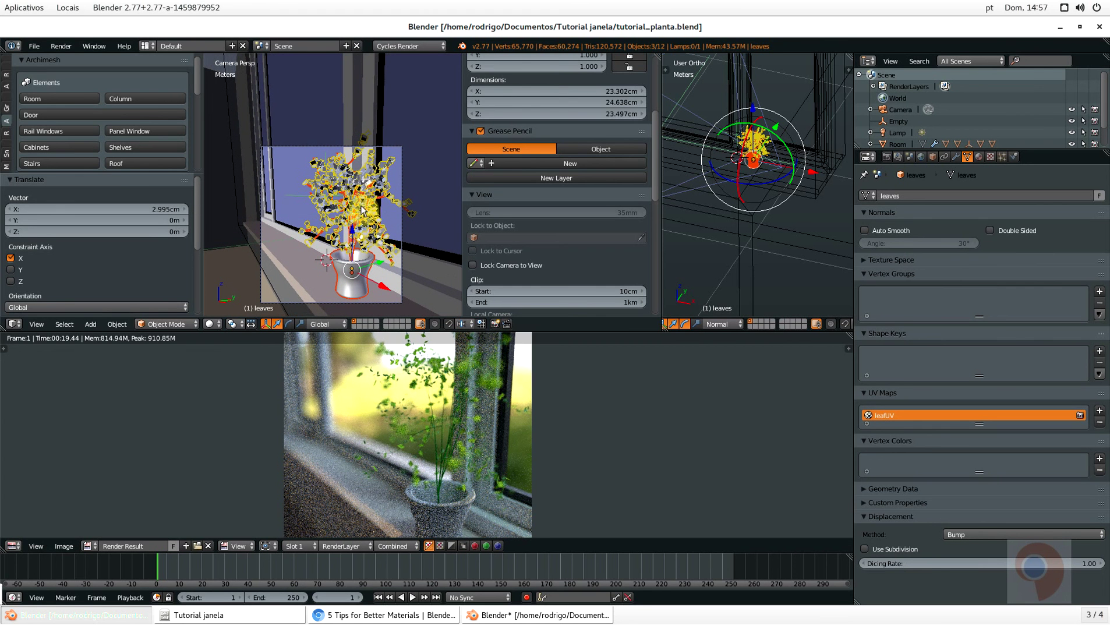
Select the focus empty and move it 12.601 cm along its X axis into the plant's foliage
right_click(301, 202)
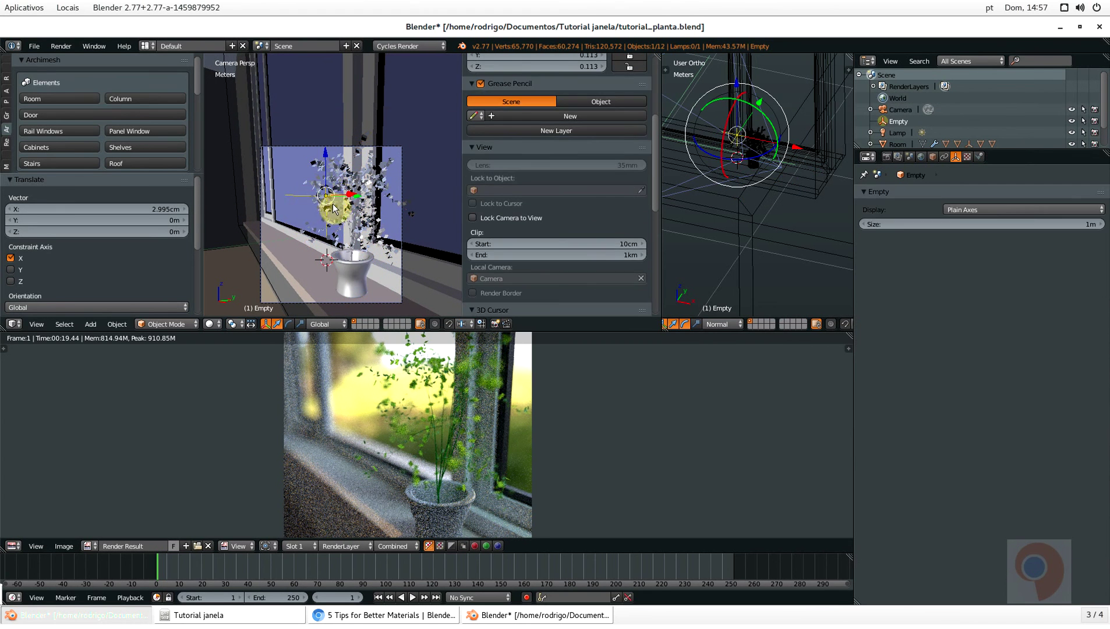
scroll(780, 140, "up", 4)
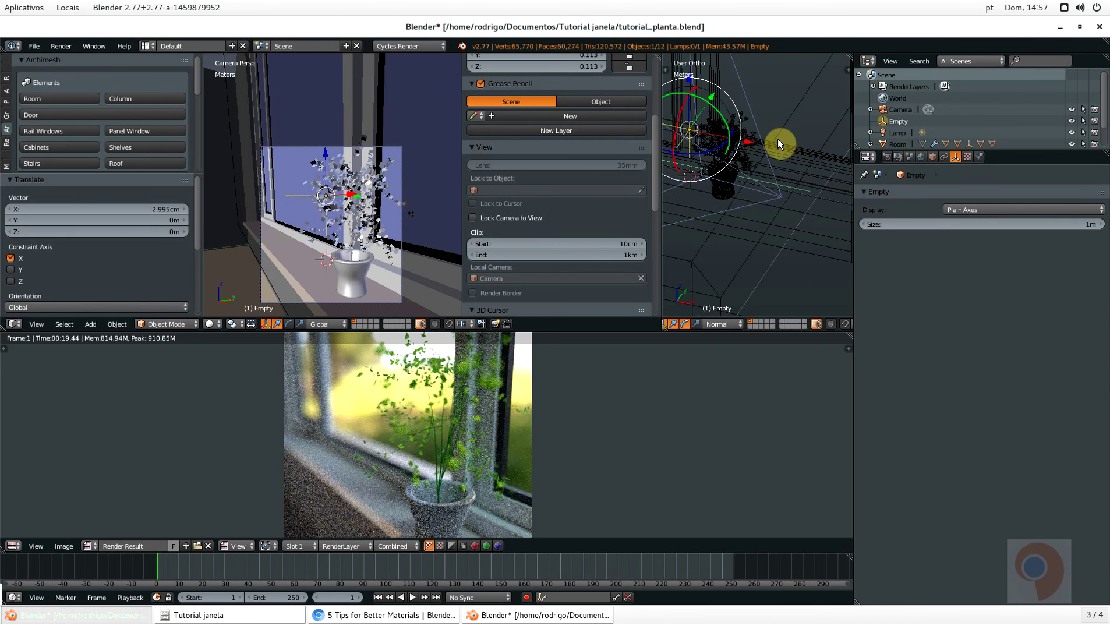
left_click_drag(750, 141, 782, 160)
middle_click_drag(782, 160, 756, 205)
Check the empty against the foliage in top view, undo the last move, and shift the empty -2.584 mm along X
key("KP_7")
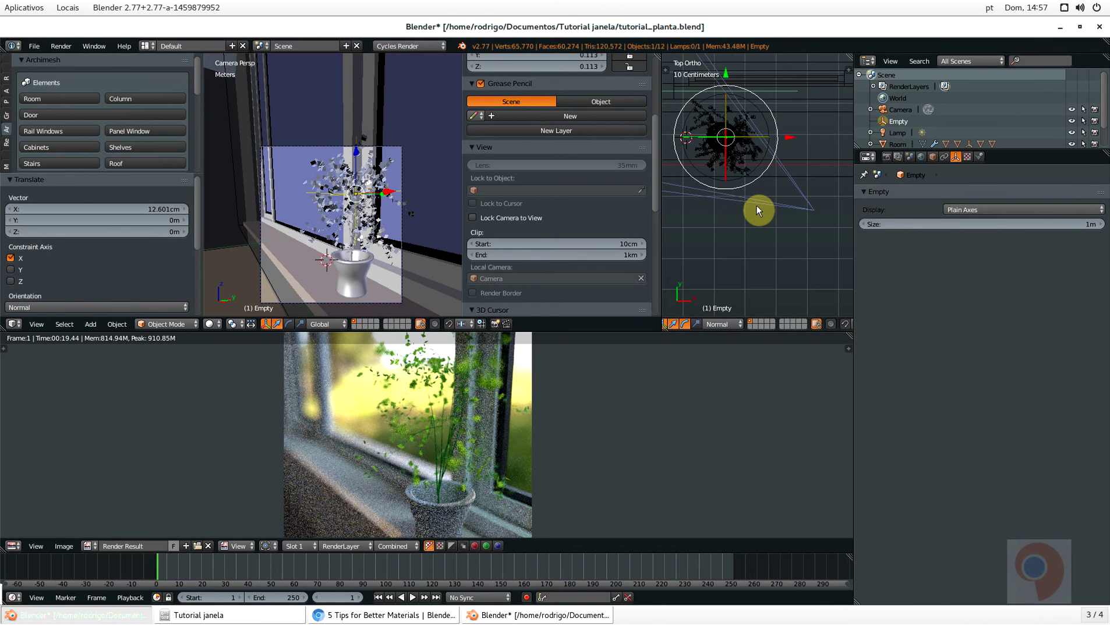
middle_click_drag(746, 107, 759, 189, "shift")
left_click_drag(748, 148, 750, 145)
left_click_drag(822, 216, 810, 213)
left_click(746, 153)
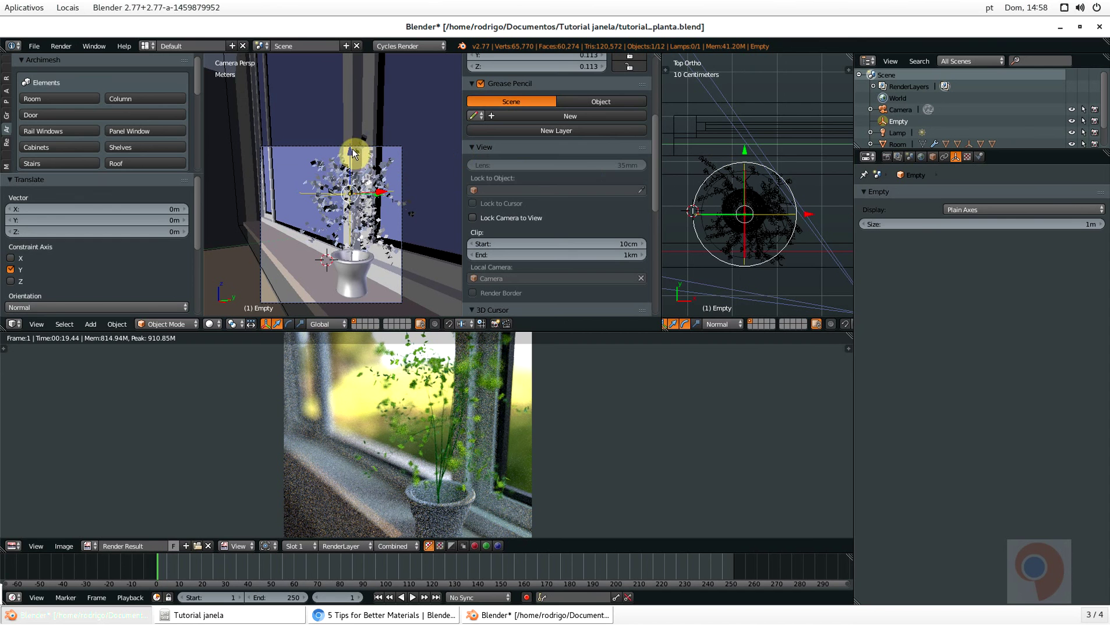
left_click_drag(381, 191, 379, 187)
key("ctrl+z")
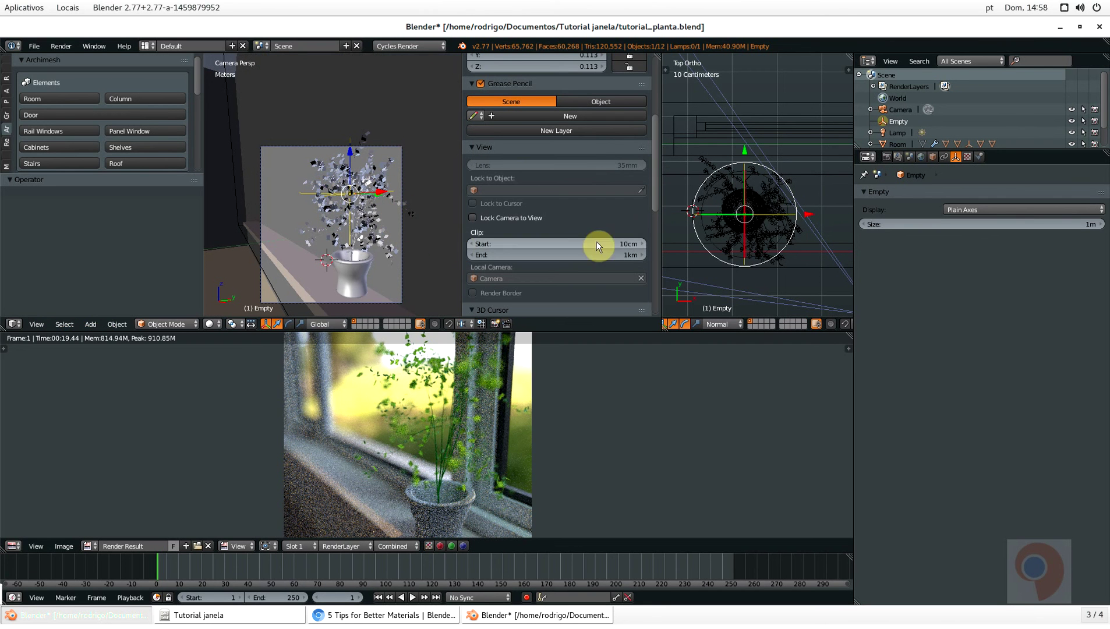
left_click_drag(806, 219, 804, 215)
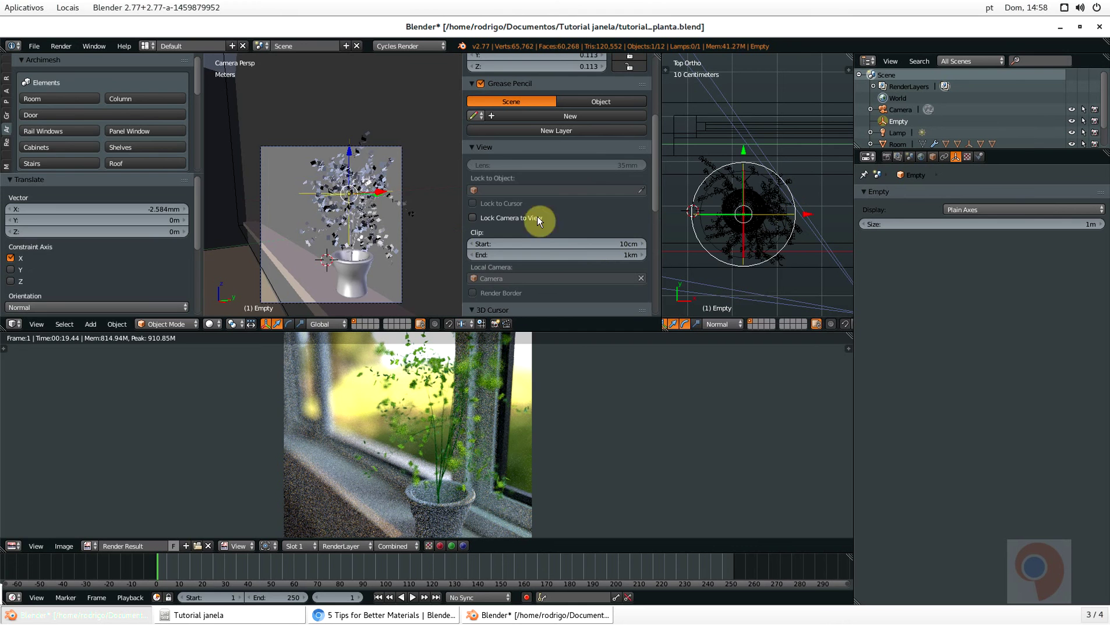
Select the room, regenerate its window openings with Auto Holes, and return to the camera view
middle_click_drag(454, 198, 395, 176)
right_click(334, 131)
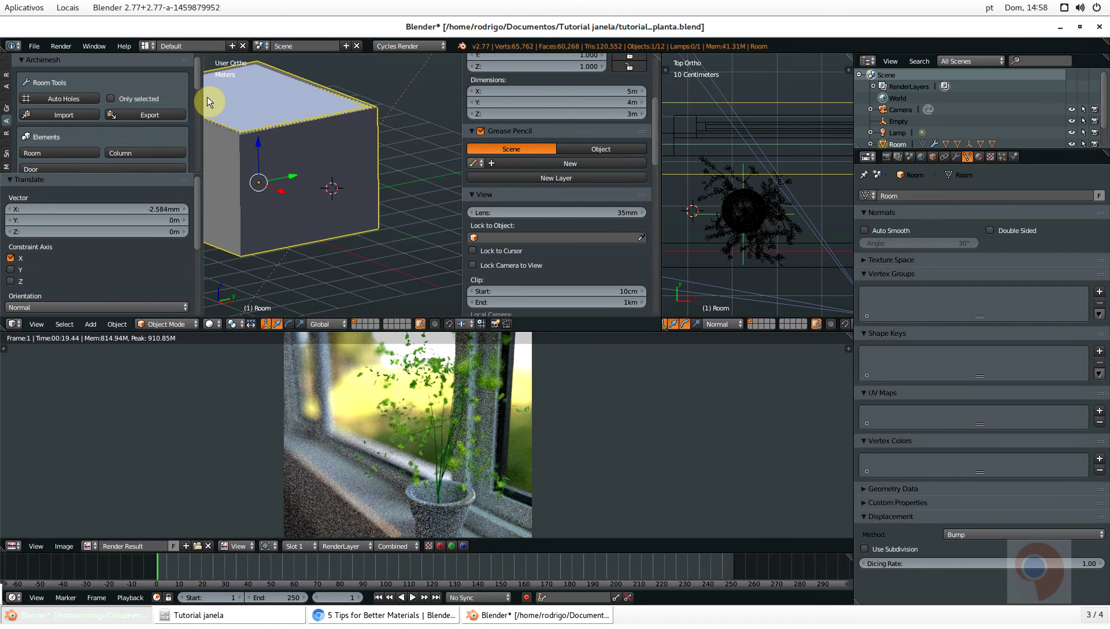
left_click(62, 101)
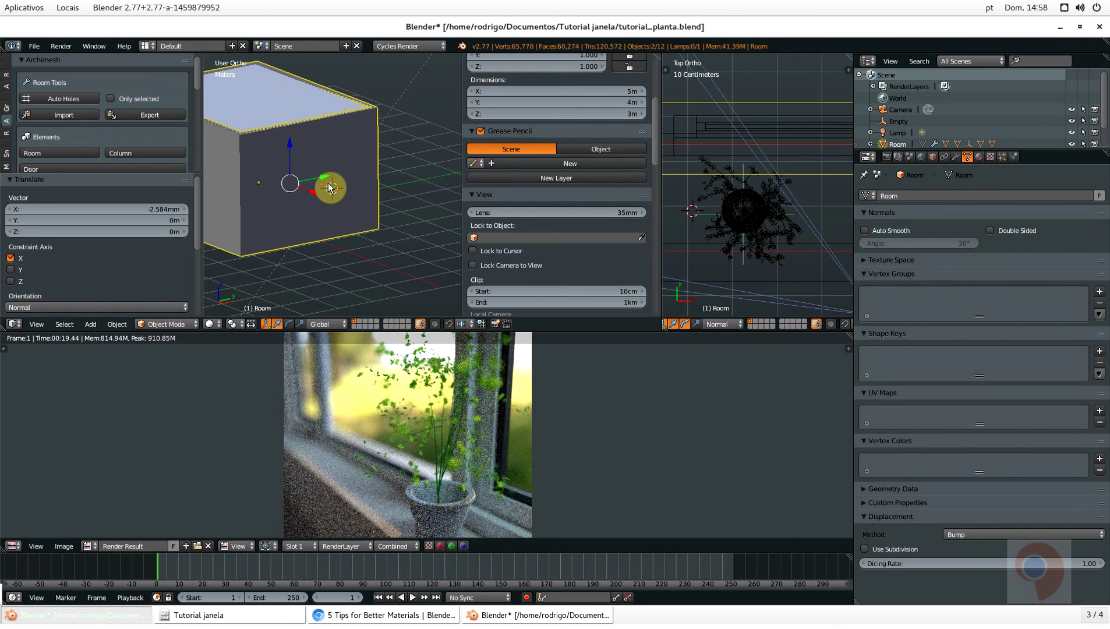
key("KP_0")
scroll(479, 200, "up", 2)
scroll(429, 208, "up", 8)
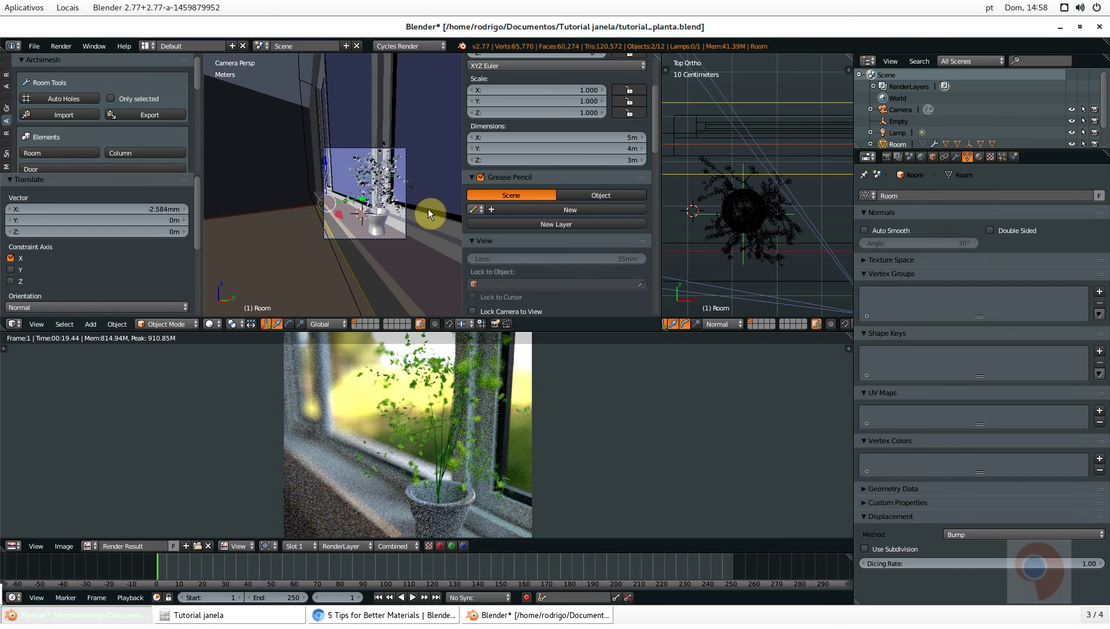
Save the scene over tutorial_planta.blend and bring the whole render result into view
key("ctrl+s")
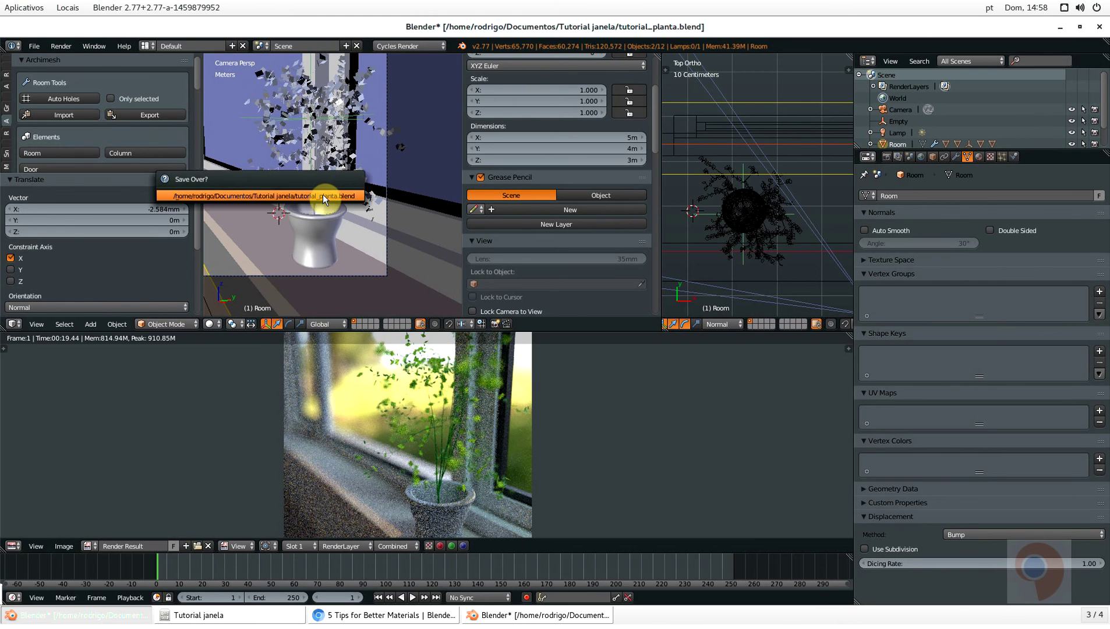
left_click(322, 195)
middle_click_drag(476, 474, 464, 452)
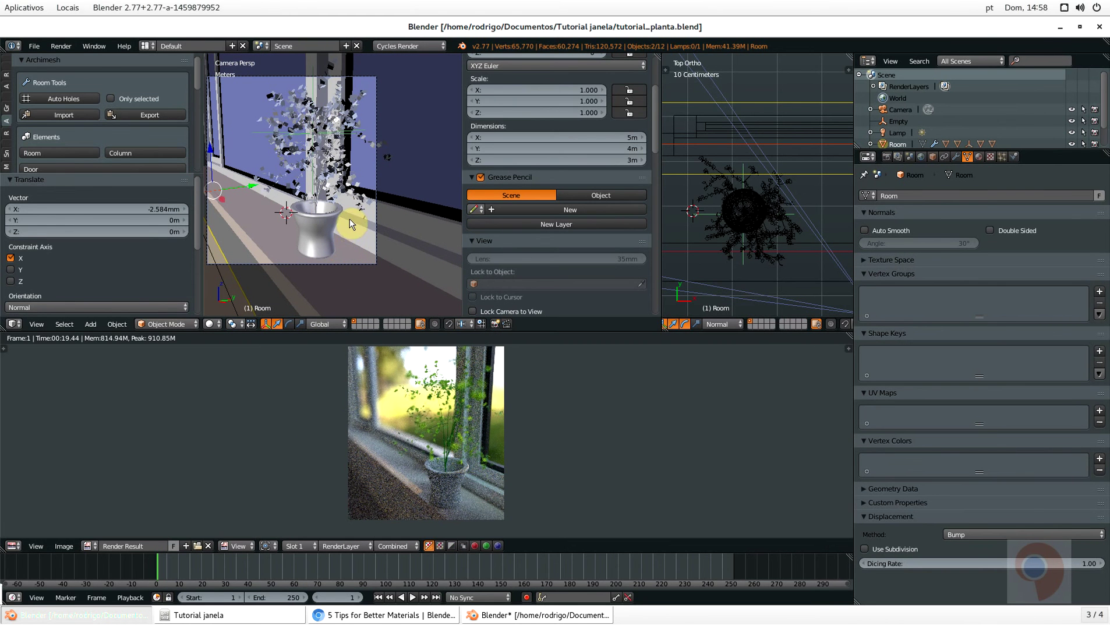
Render the scene, return to the camera view, examine the blur around the plant while it renders, and close the render result
key("F12")
key("KP_0")
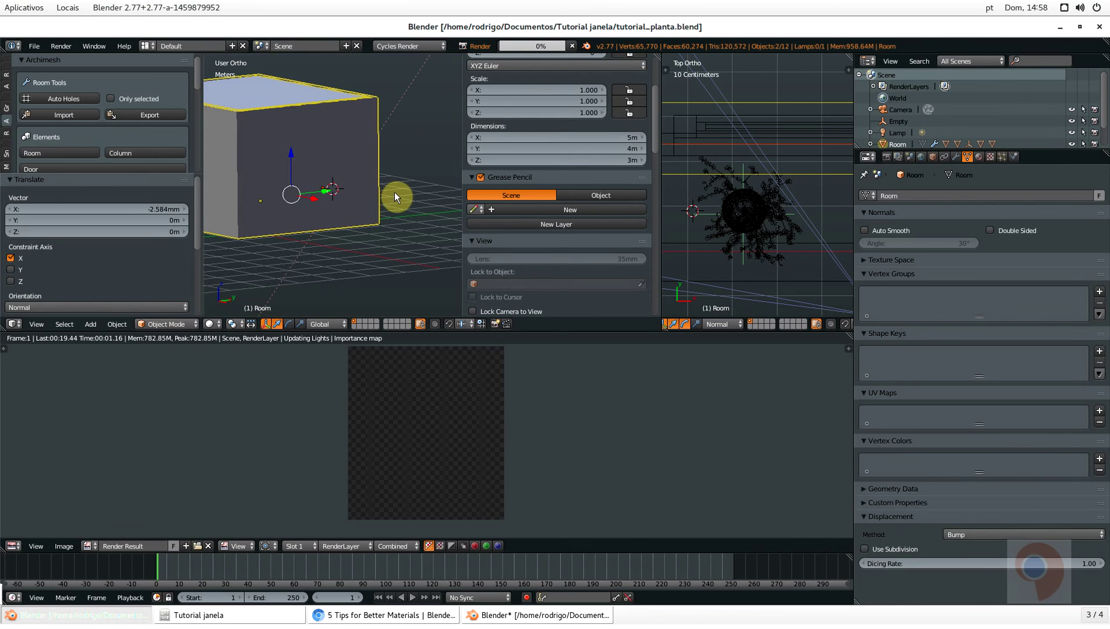
key("KP_0")
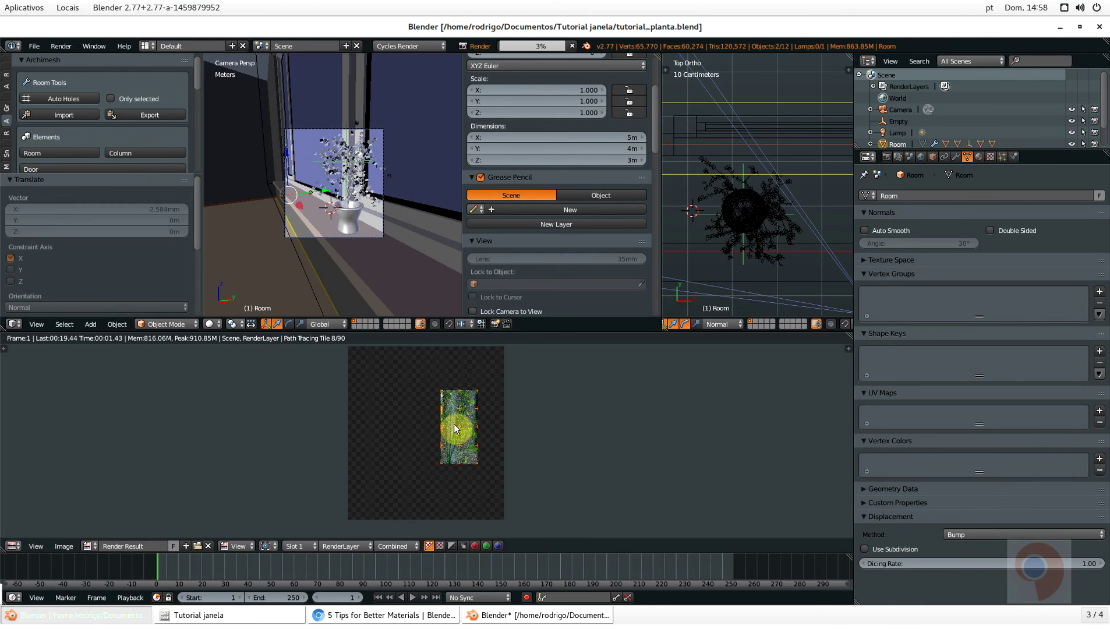
scroll(460, 457, "up", 2)
scroll(460, 458, "down", 1)
scroll(464, 448, "down", 2)
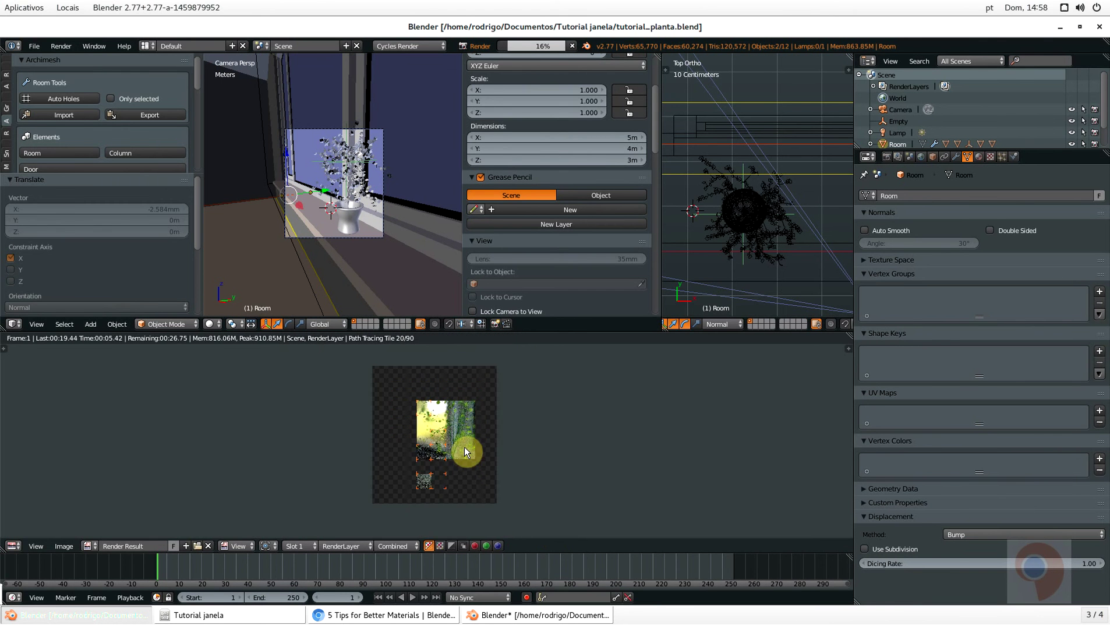
scroll(464, 447, "up", 2)
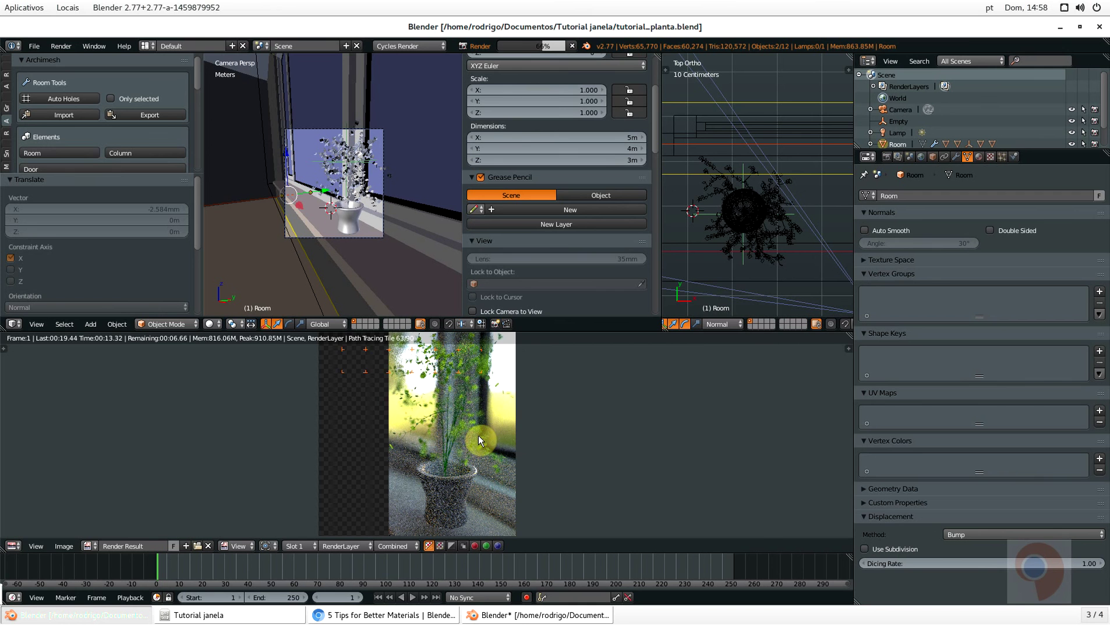
key("Escape")
key("Escape")
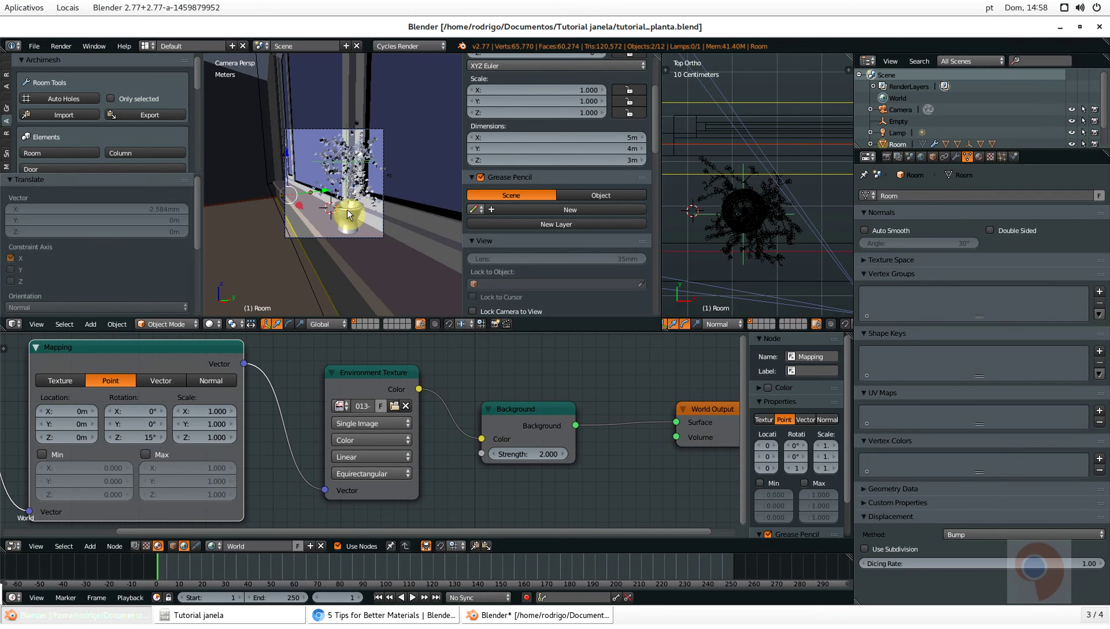
Set the camera's depth of field aperture size to 1 cm and save the scene
right_click(353, 236)
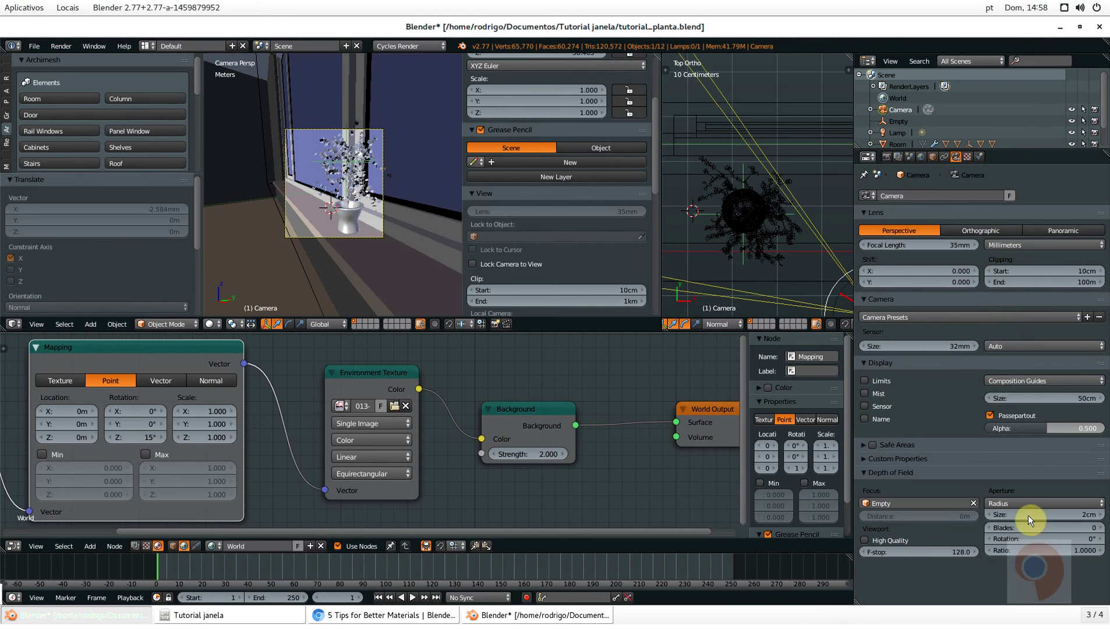
left_click(989, 514)
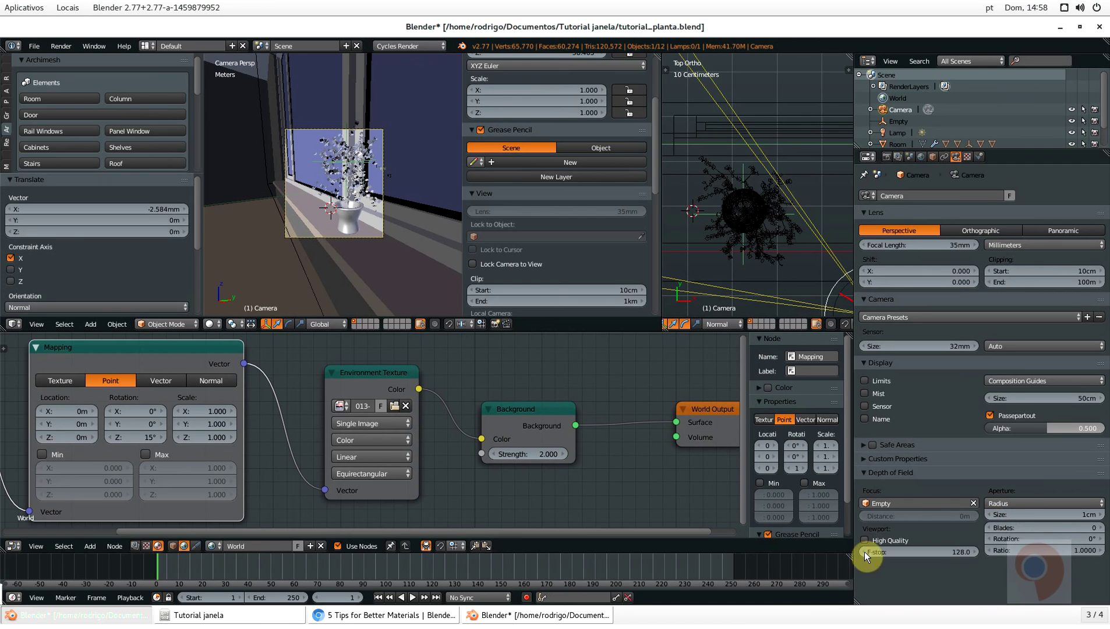
key("ctrl+s")
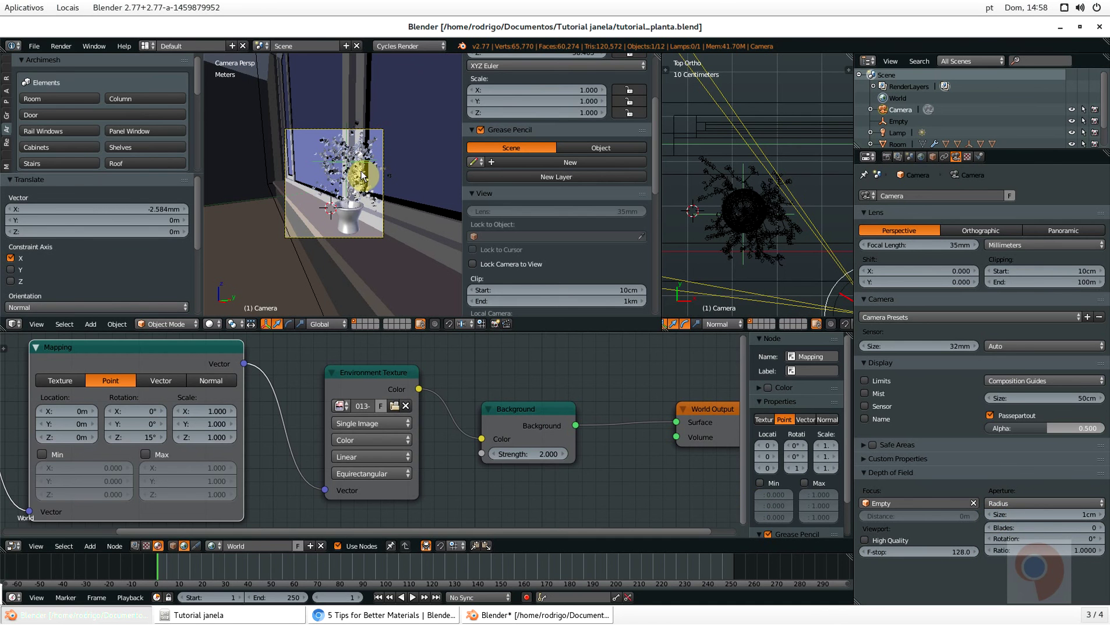
Render the scene again, examine the pot and blurred background full screen, and return to the regular layout
key("F12")
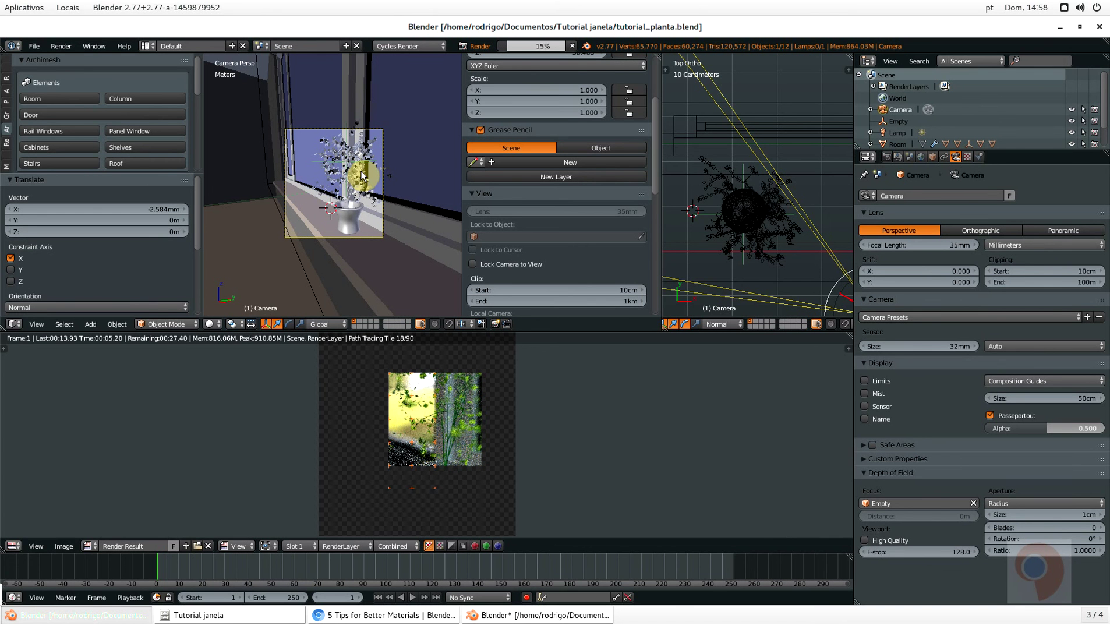
key("shift+space")
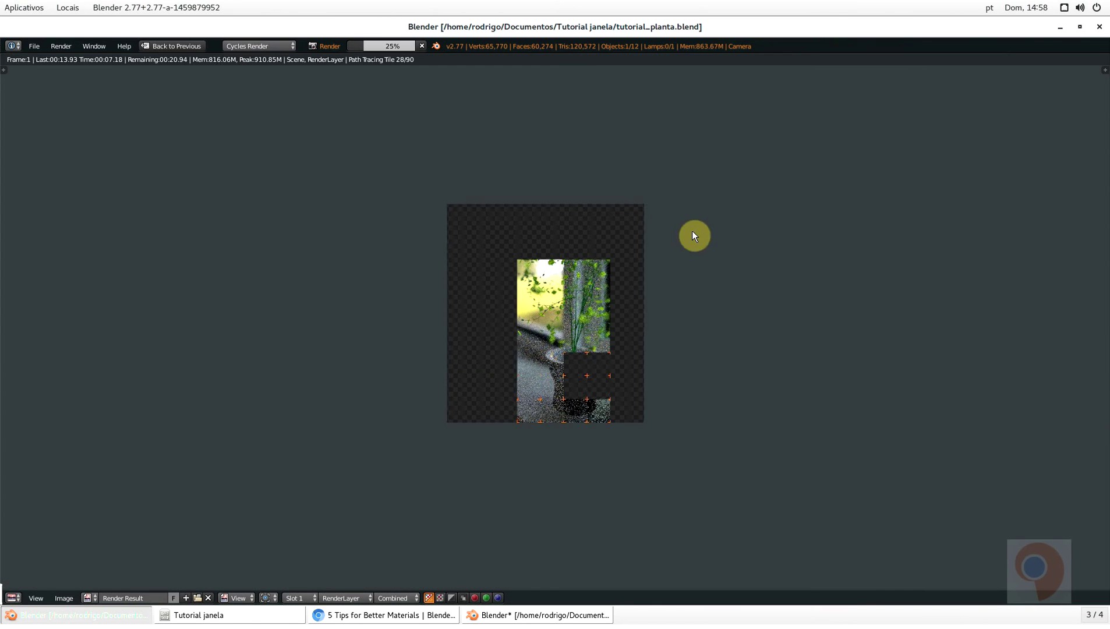
scroll(605, 256, "up", 2)
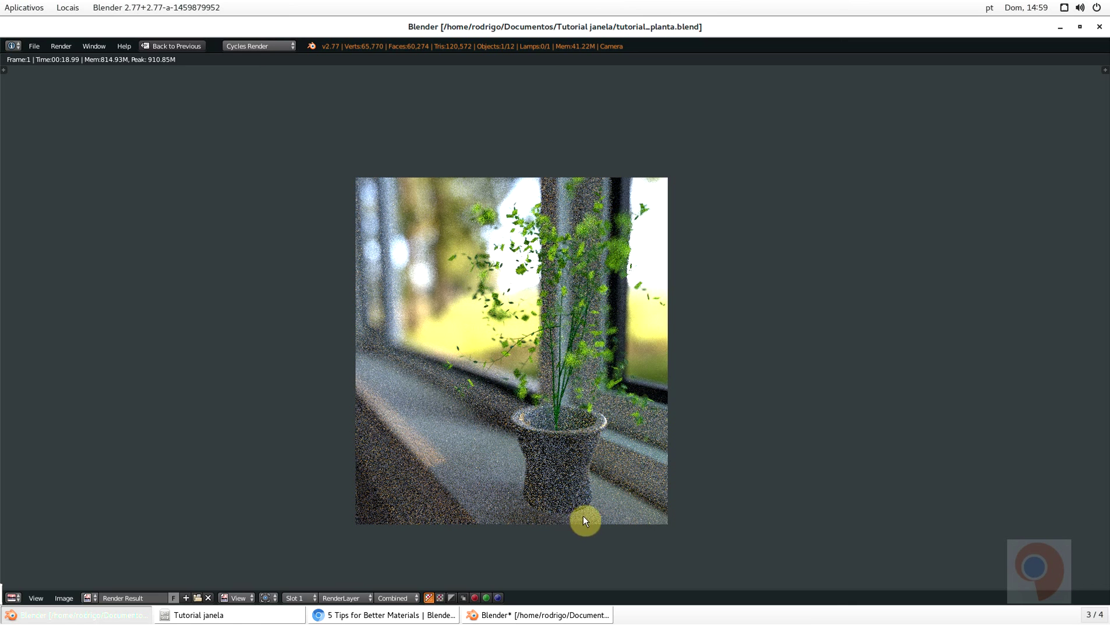
key("Escape")
key("ctrl+Up")
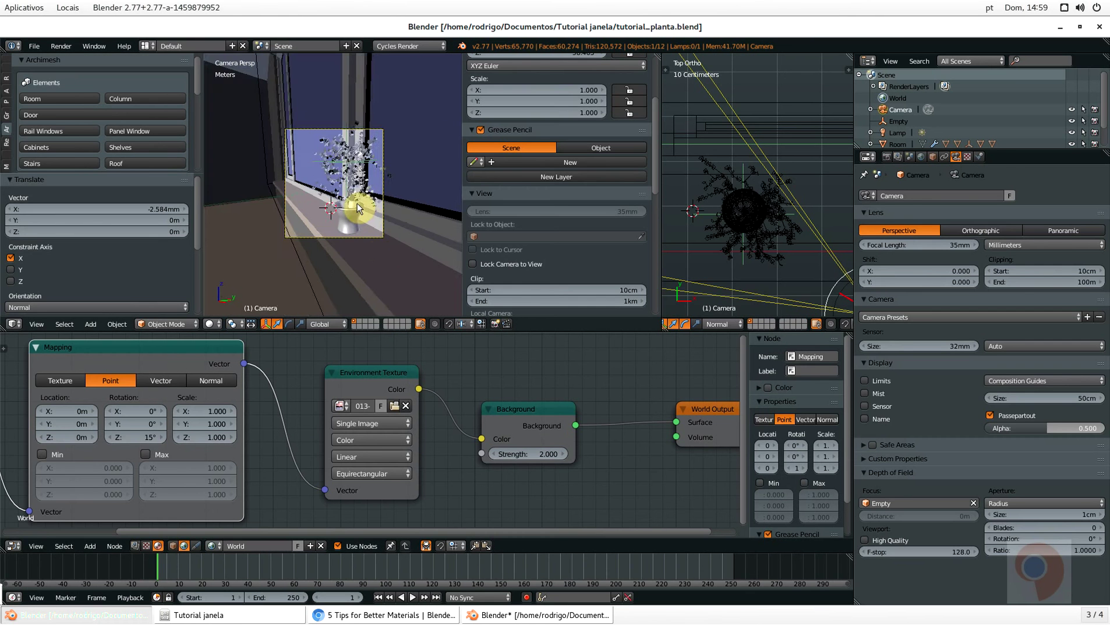
Select the pot, stems, leaves and focus empty together, and move them -0.996 mm and another -2.528 cm along global Z
right_click(354, 222)
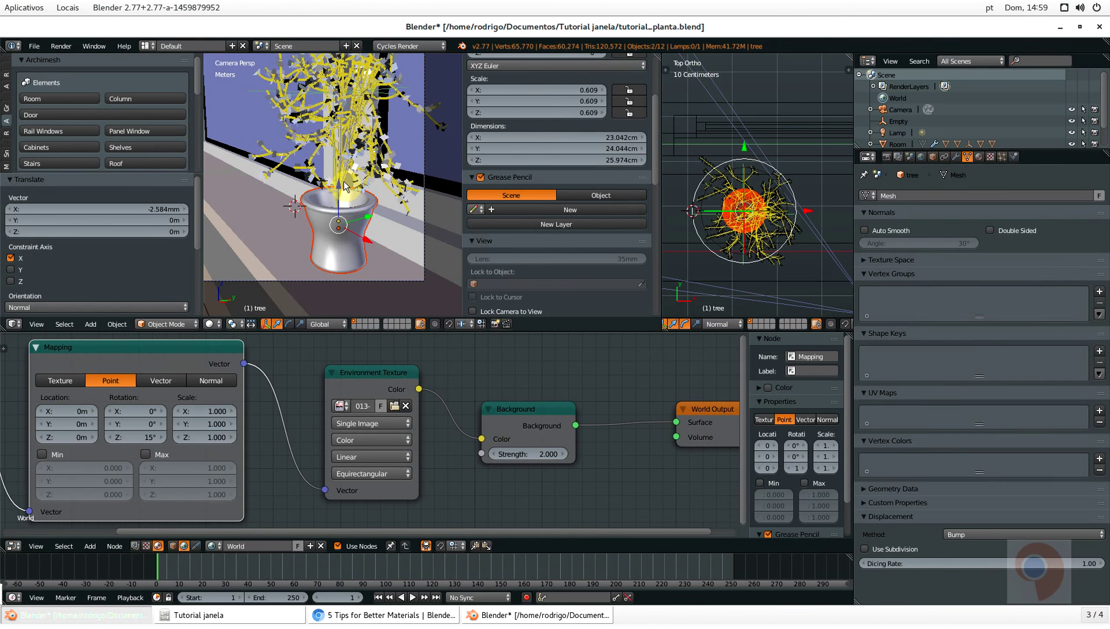
right_click(274, 96, "shift")
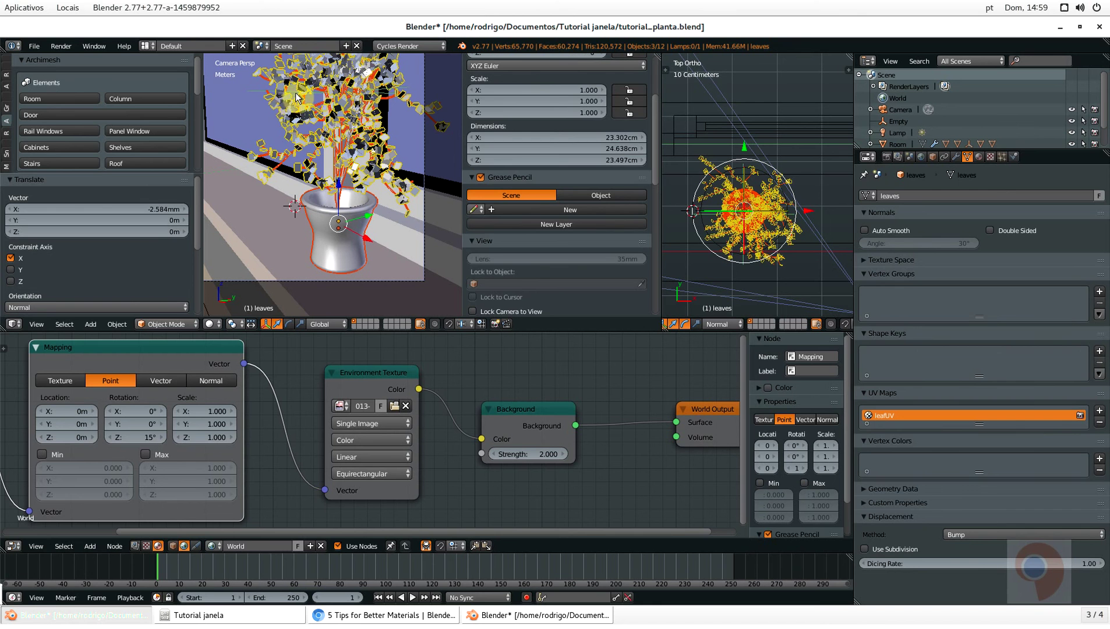
key("g")
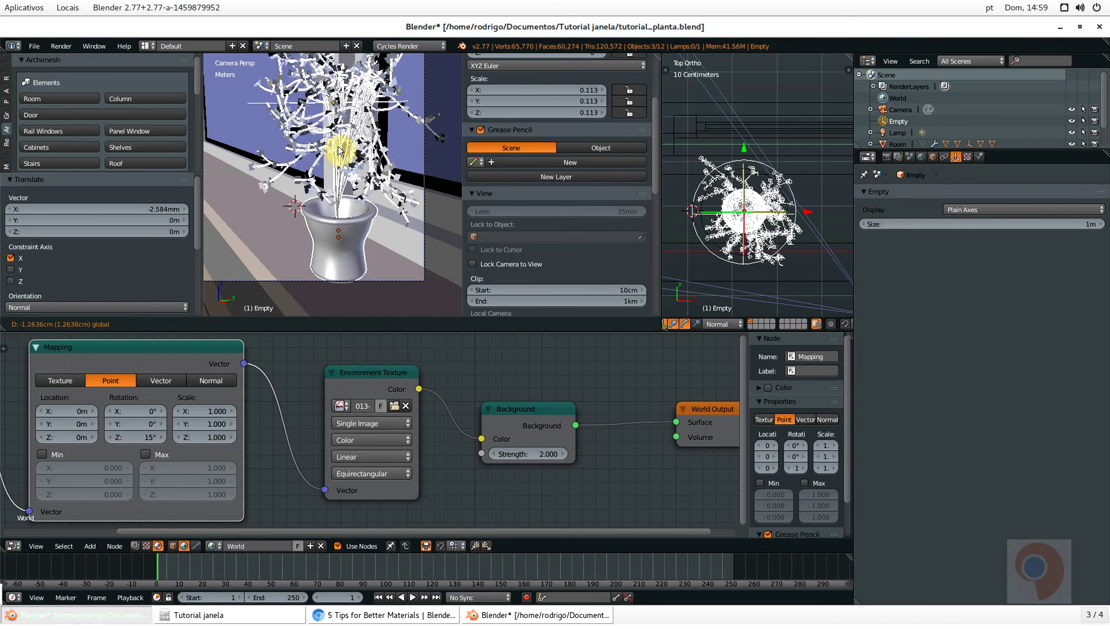
key("z")
left_click(342, 156)
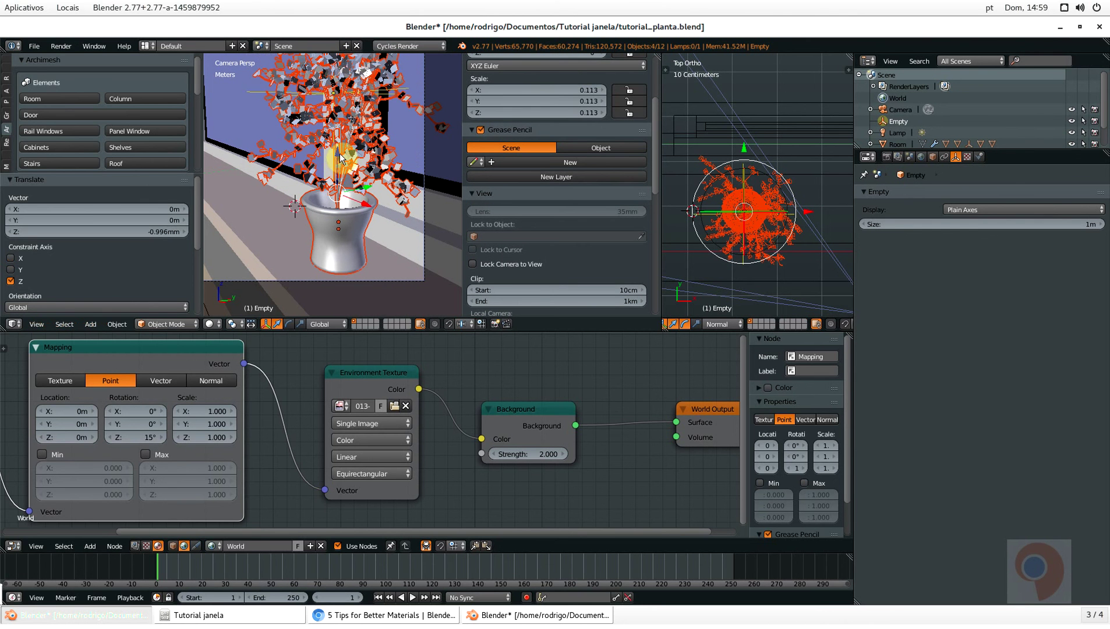
key("g")
key("z")
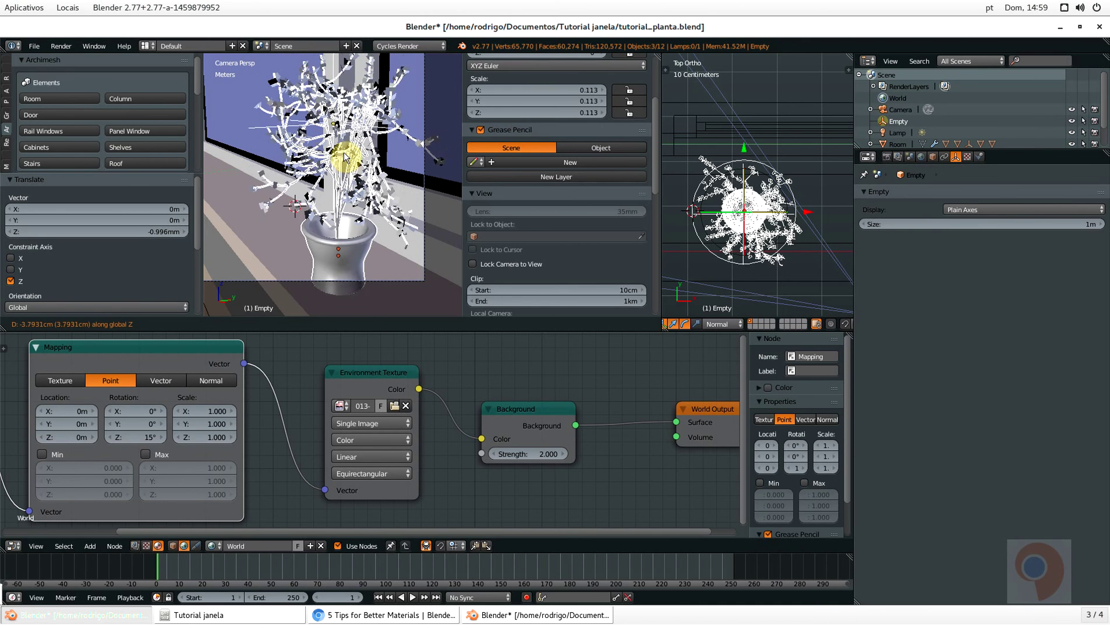
left_click(344, 156)
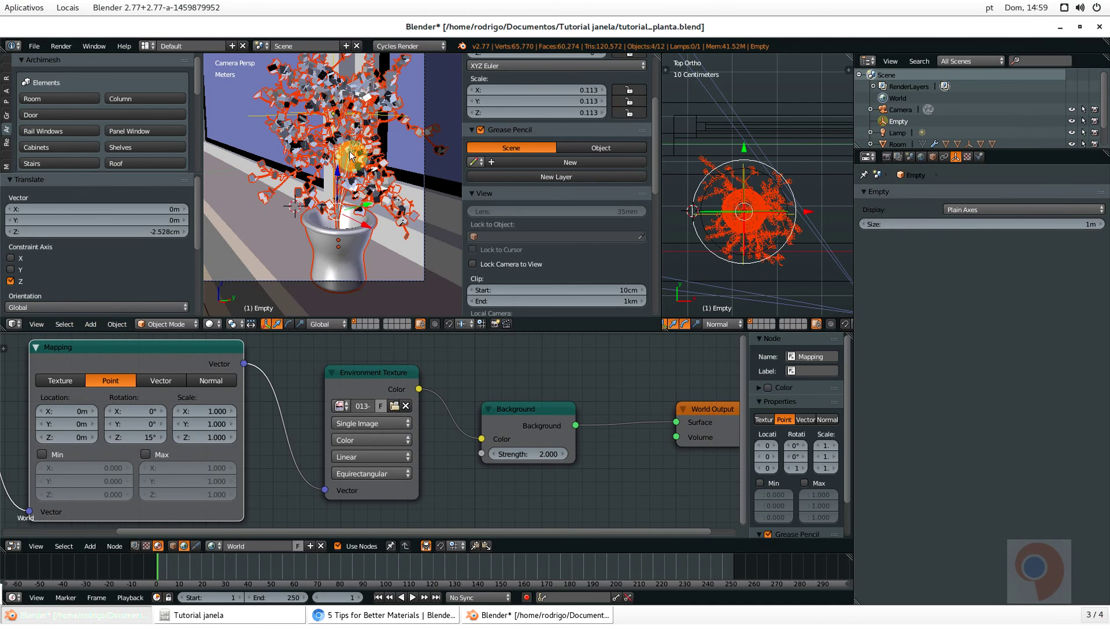
Check the pot's base in front view and move the whole plant with the empty -4.326 mm along global Z
key("KP_1")
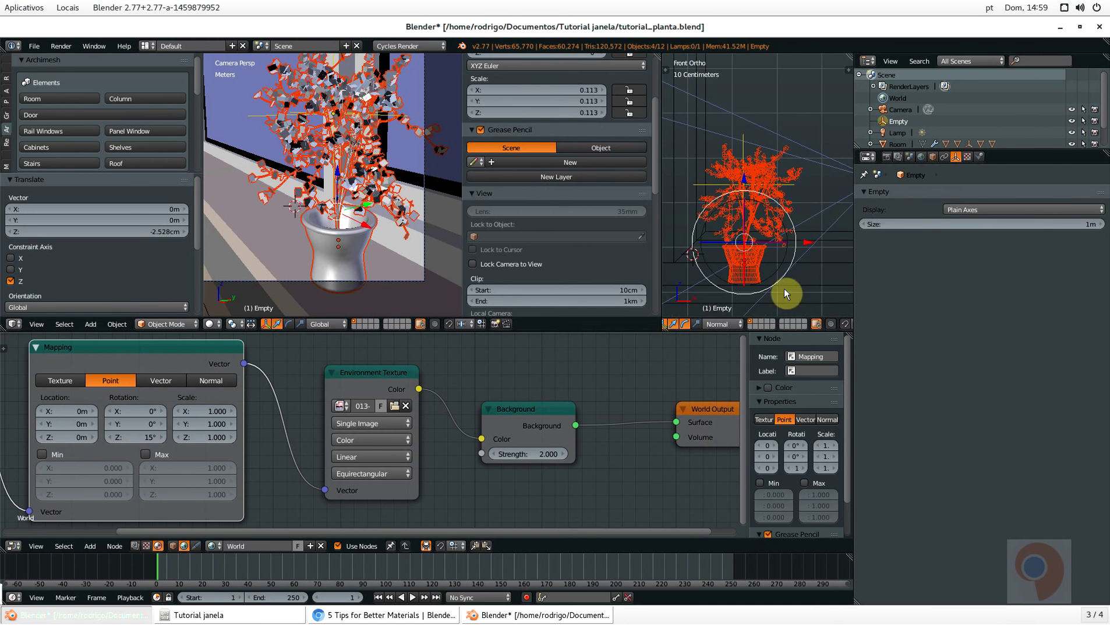
scroll(746, 275, "up", 6)
middle_click_drag(746, 275, 764, 185, "shift")
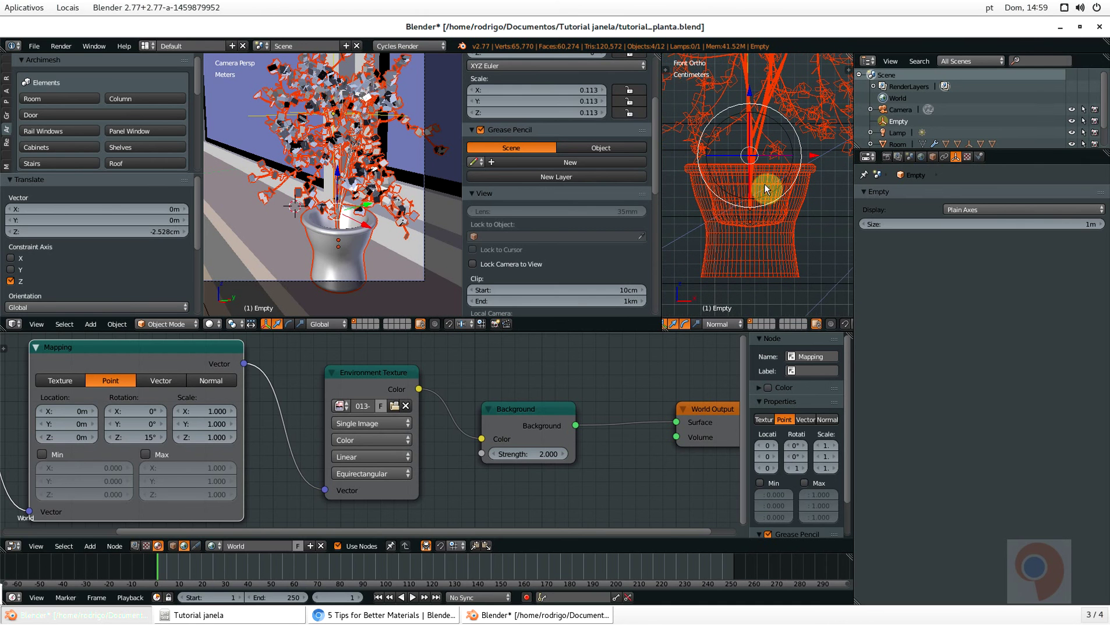
left_click(757, 236, "shift")
key("g")
key("z")
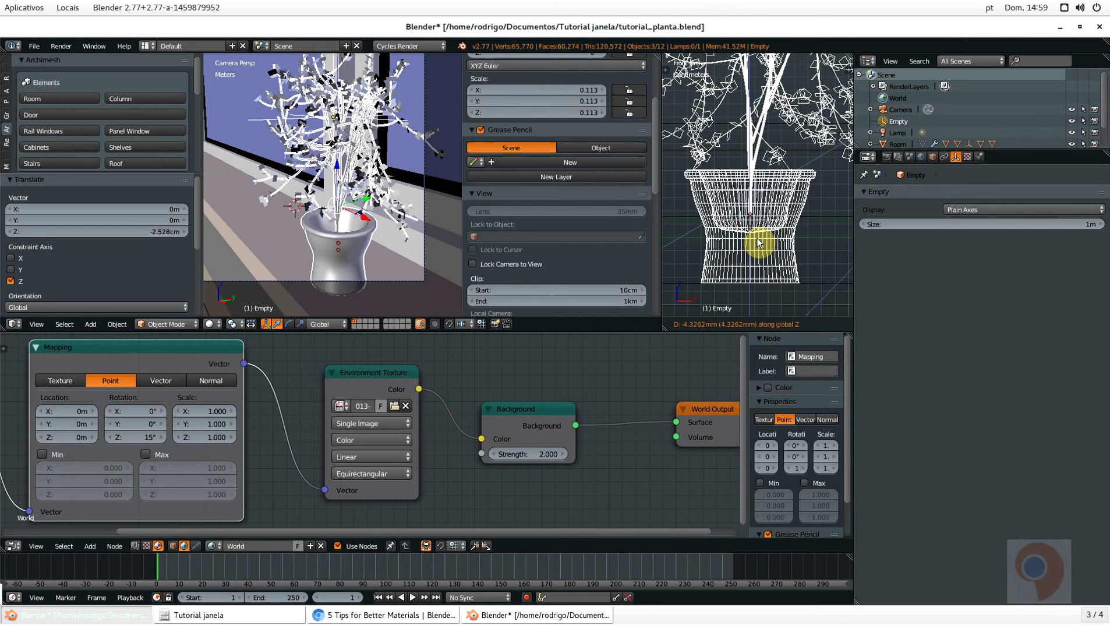
left_click(757, 239)
Fine-tune the pot's contact with the sill by moving the selection -0.302 mm along global Z, and save over tutorial_planta.blend
scroll(756, 296, "up", 5)
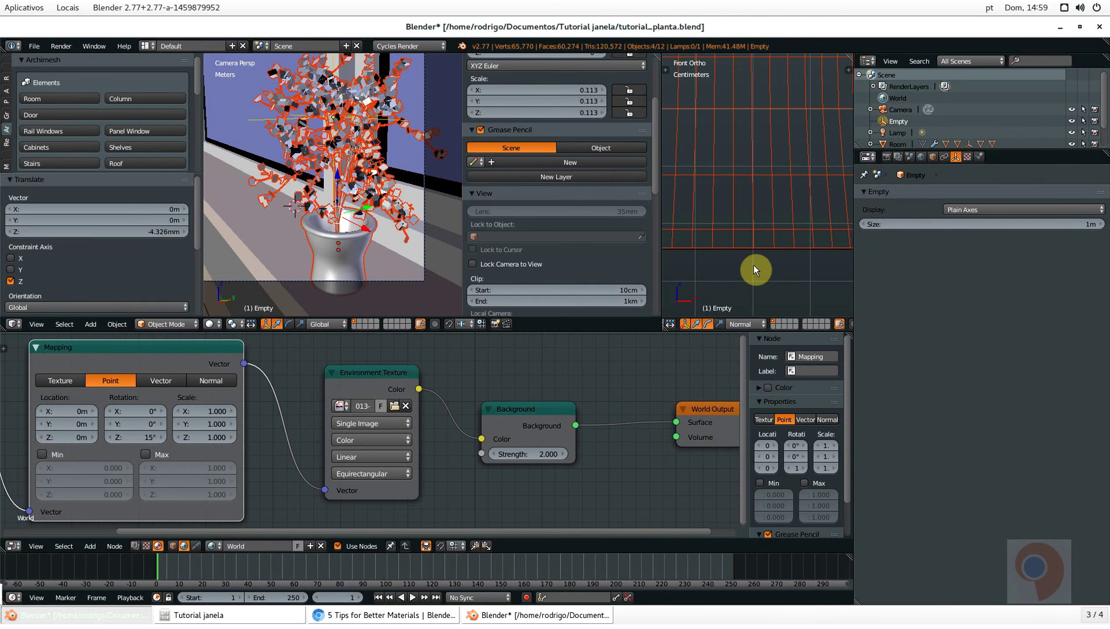
key("g")
key("z")
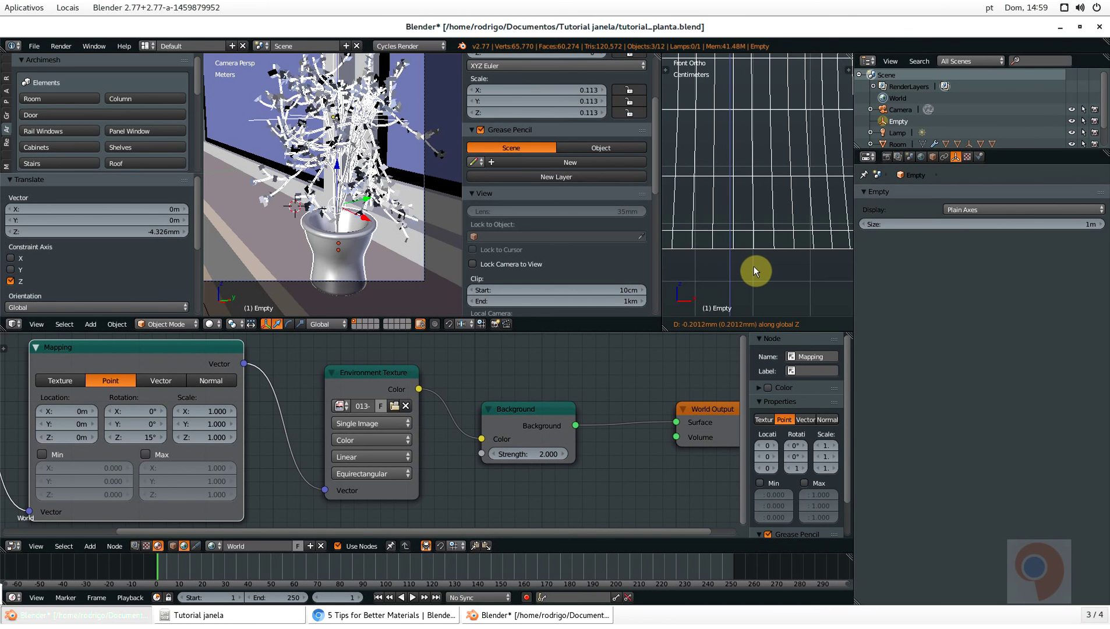
left_click(753, 267)
key("ctrl+s")
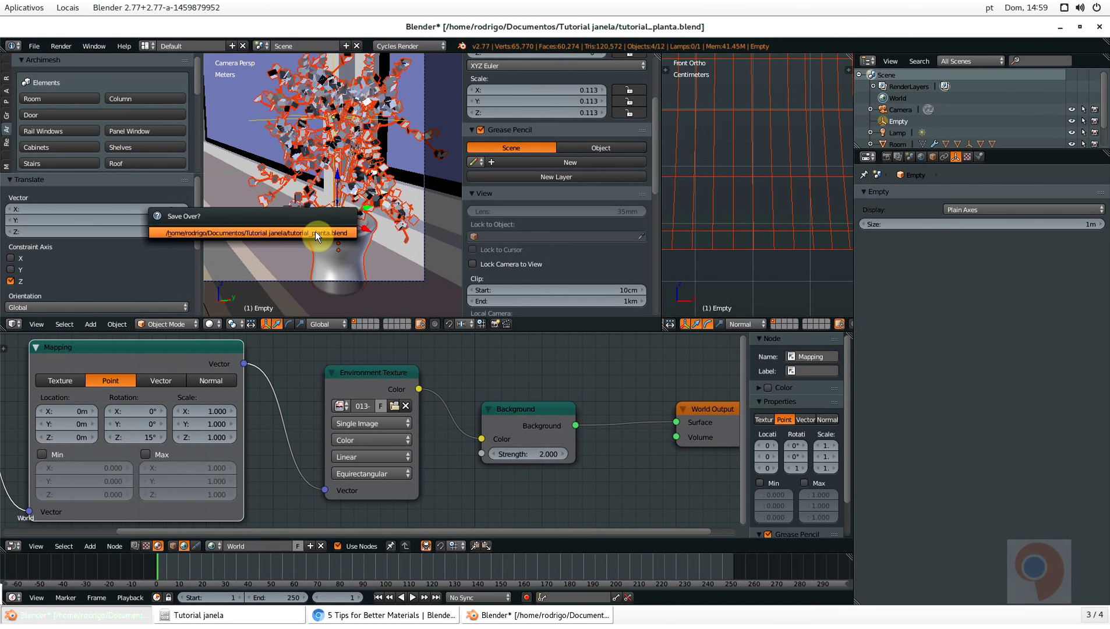
left_click(315, 231)
Bring the whole camera frame into view and change the front-view area to a UV/Image Editor
scroll(317, 237, "down", 4)
middle_click_drag(335, 227, 325, 223, "shift")
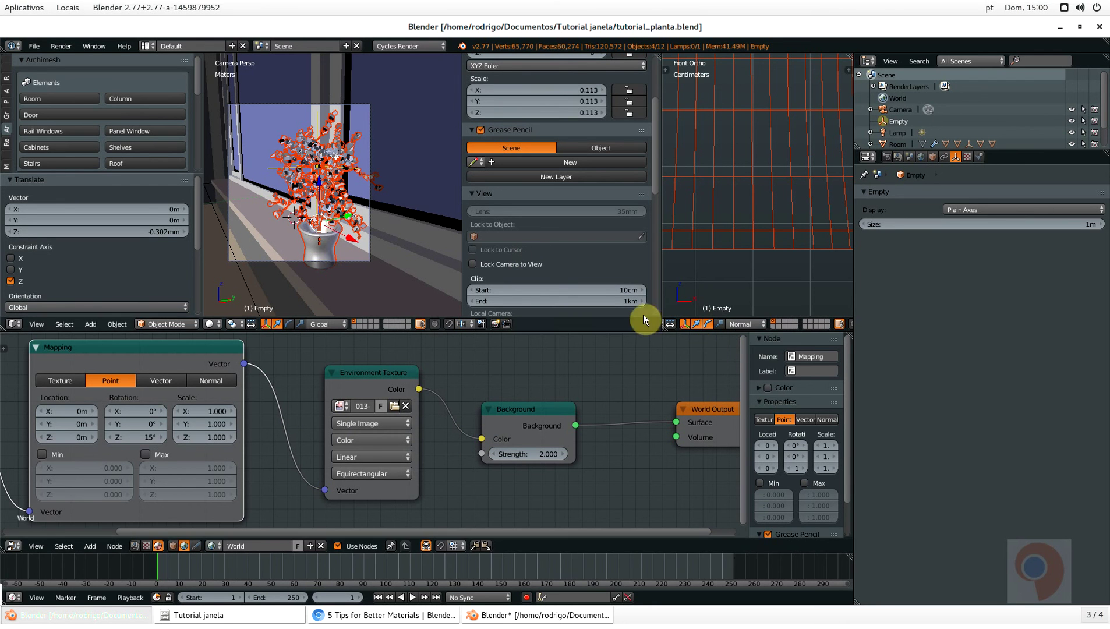
scroll(672, 326, "down", 3)
scroll(676, 324, "up", 4)
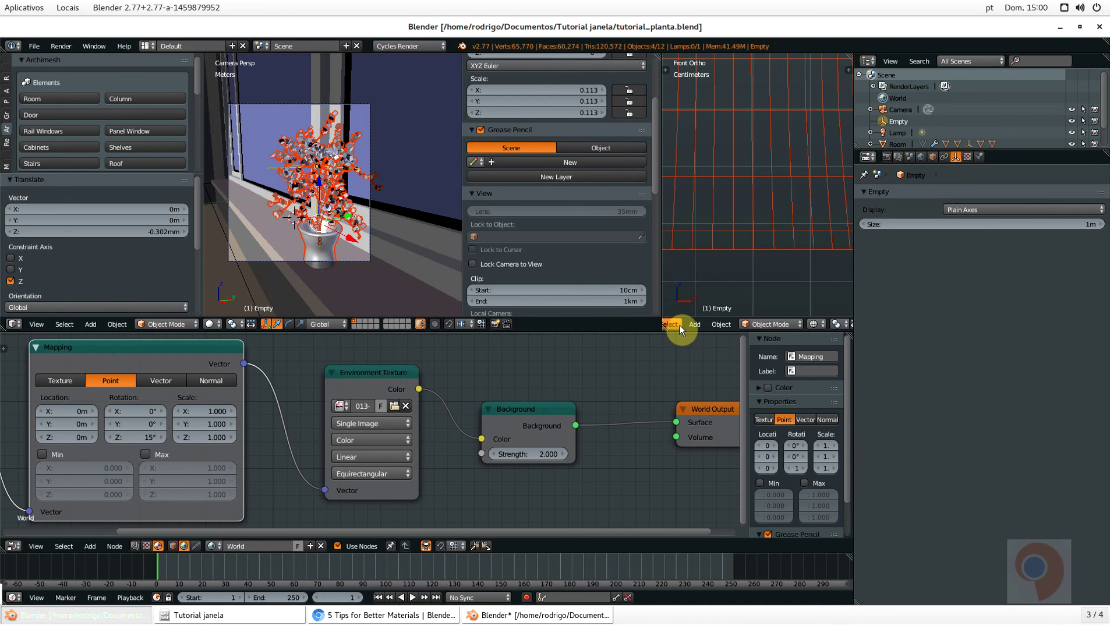
left_click(680, 325)
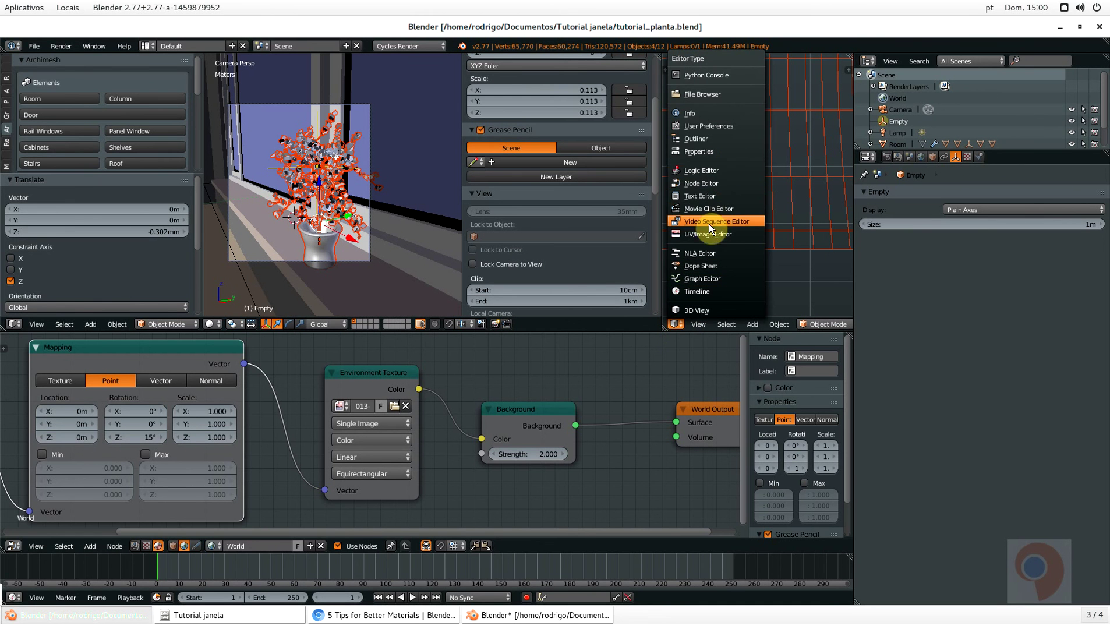
left_click(727, 233)
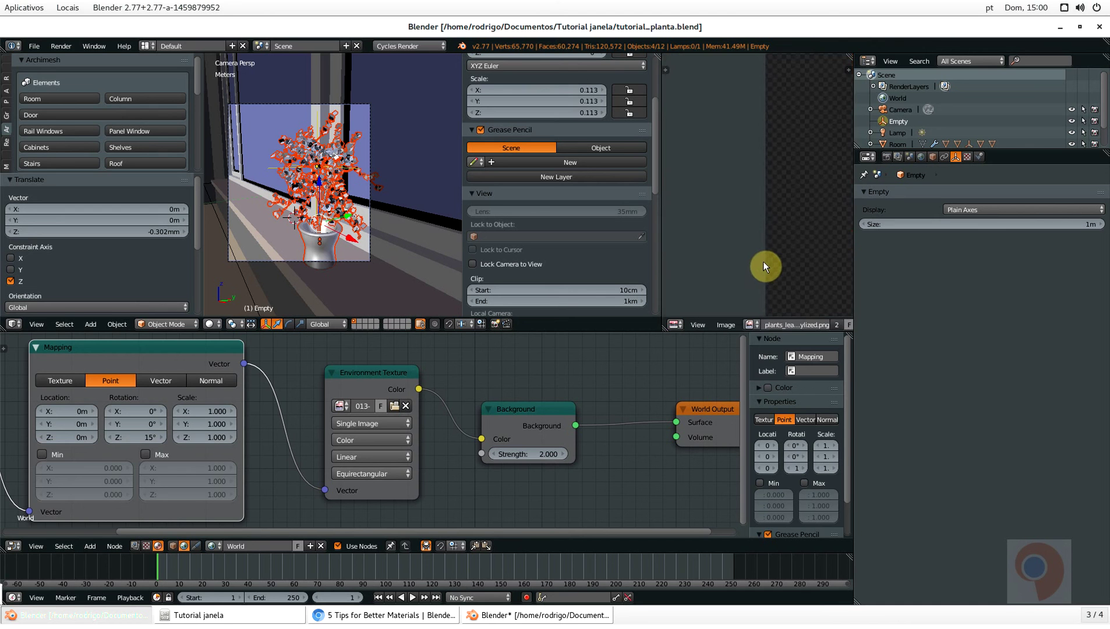
Unlink the leaf image from the new image editor and frame its empty canvas
scroll(772, 251, "down", 6)
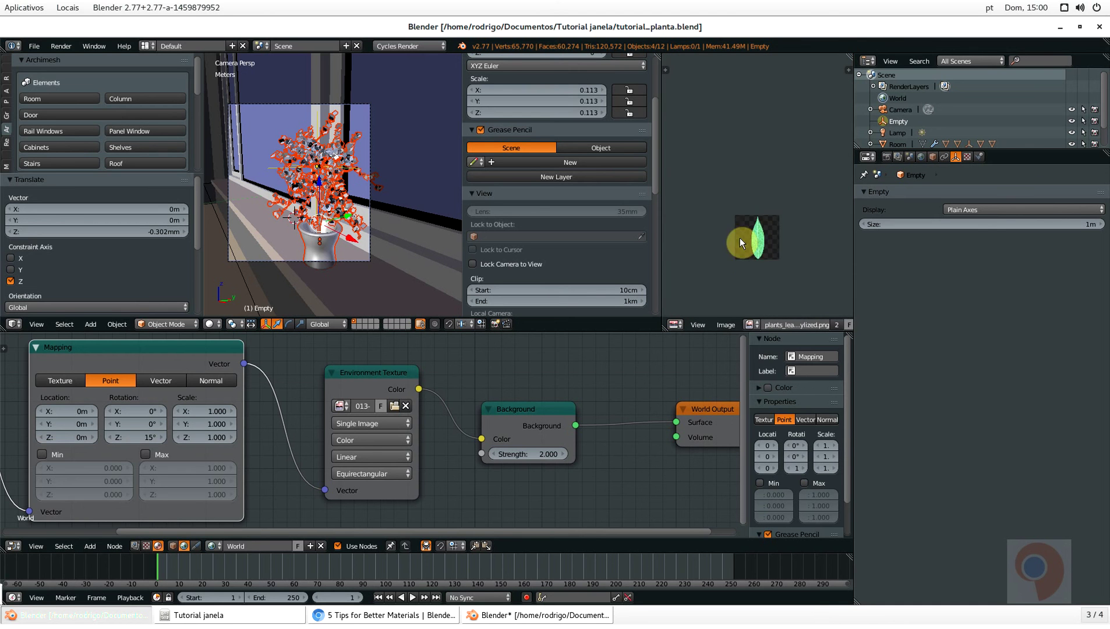
scroll(803, 322, "down", 4)
left_click(793, 323)
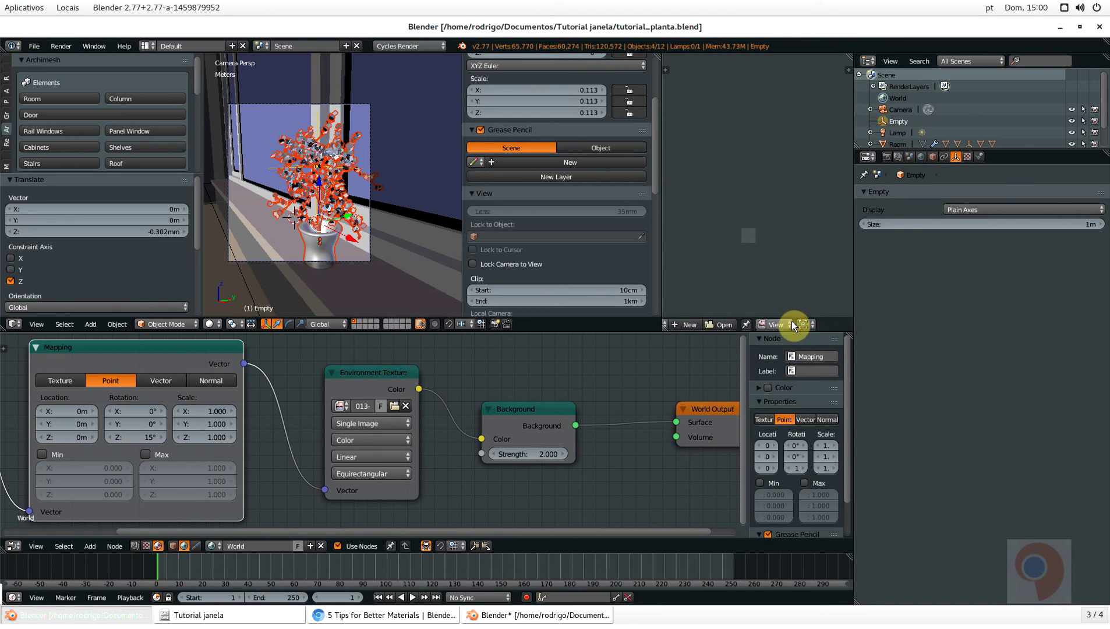
scroll(746, 223, "up", 5)
scroll(745, 221, "up", 2)
middle_click_drag(760, 309, 754, 180)
scroll(753, 186, "up", 3)
scroll(753, 200, "down", 1)
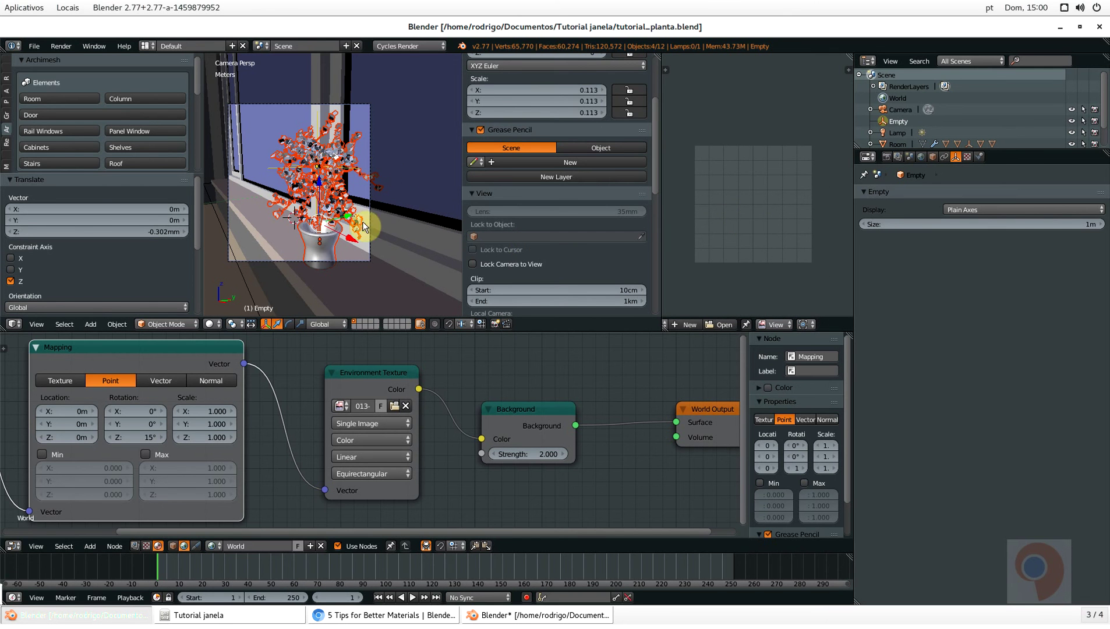
Leave the camera view and select the Window object on the room's wall
scroll(386, 171, "down", 3)
key("KP_0")
middle_click_drag(316, 174, 344, 157)
scroll(344, 158, "up", 5)
right_click(345, 139)
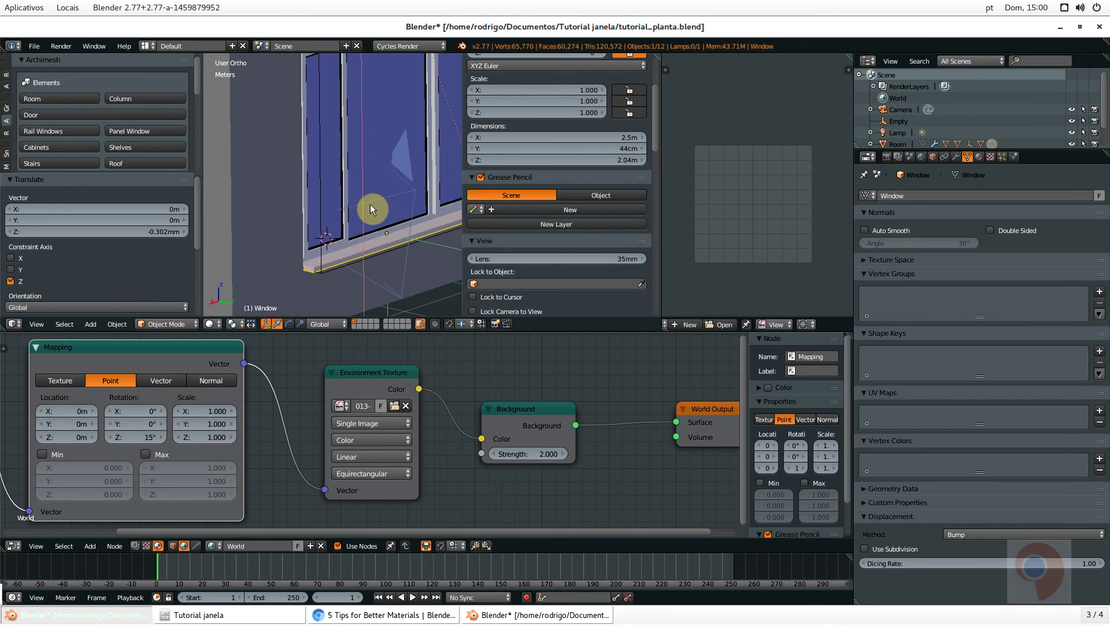
Maximize the 3D view and snap the 3D cursor to the selected window
scroll(370, 204, "down", 3)
scroll(350, 204, "down", 1)
key("ctrl+Up")
scroll(530, 372, "down", 3)
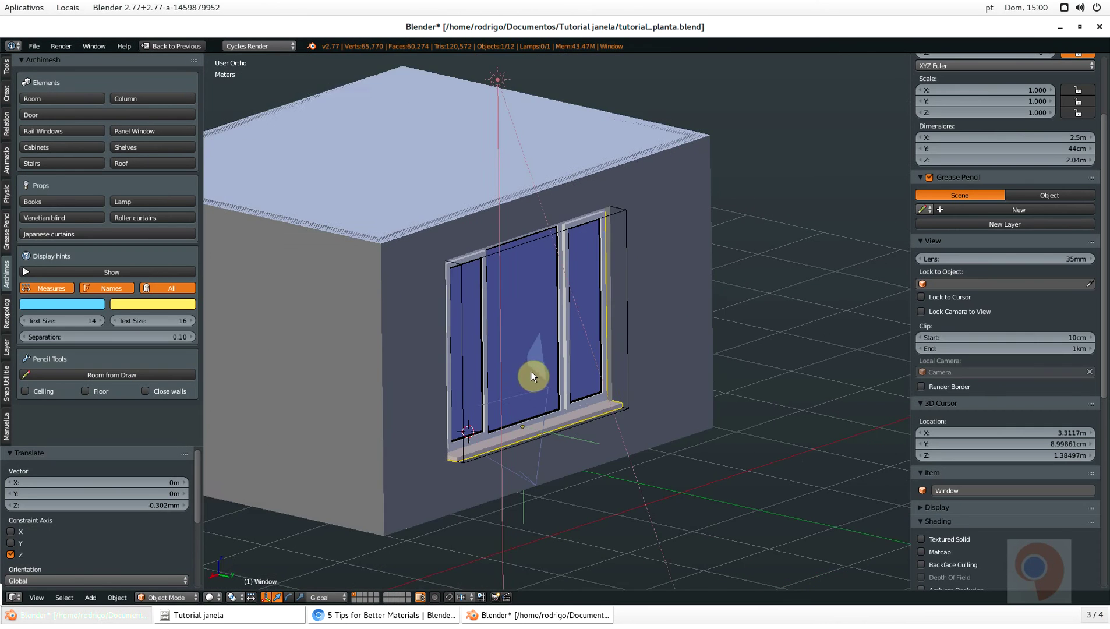
scroll(411, 355, "up", 3)
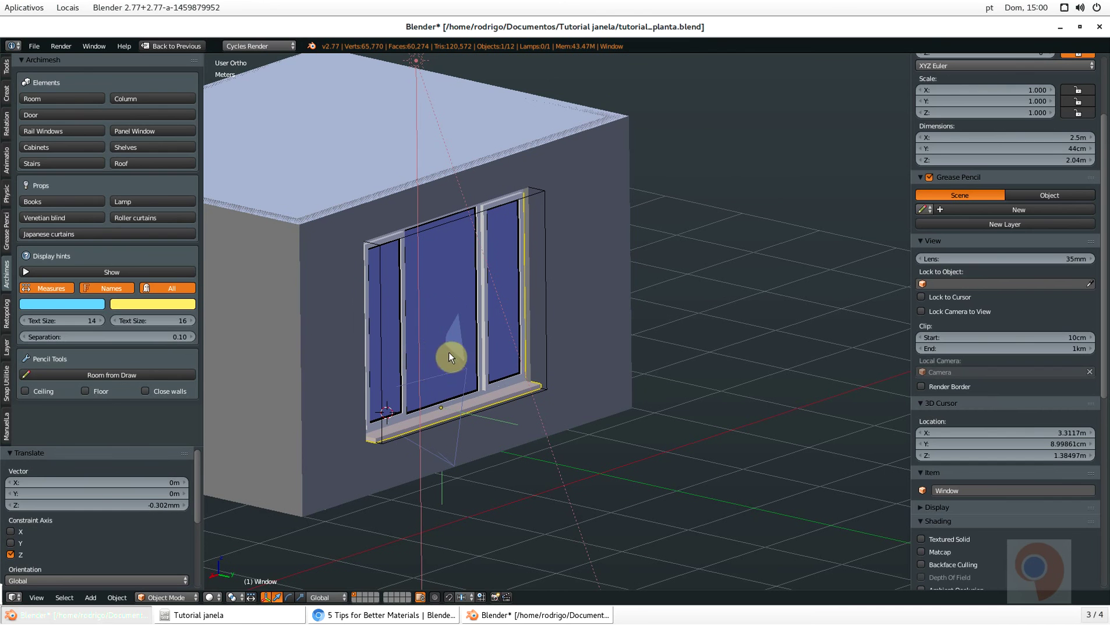
key("shift+s")
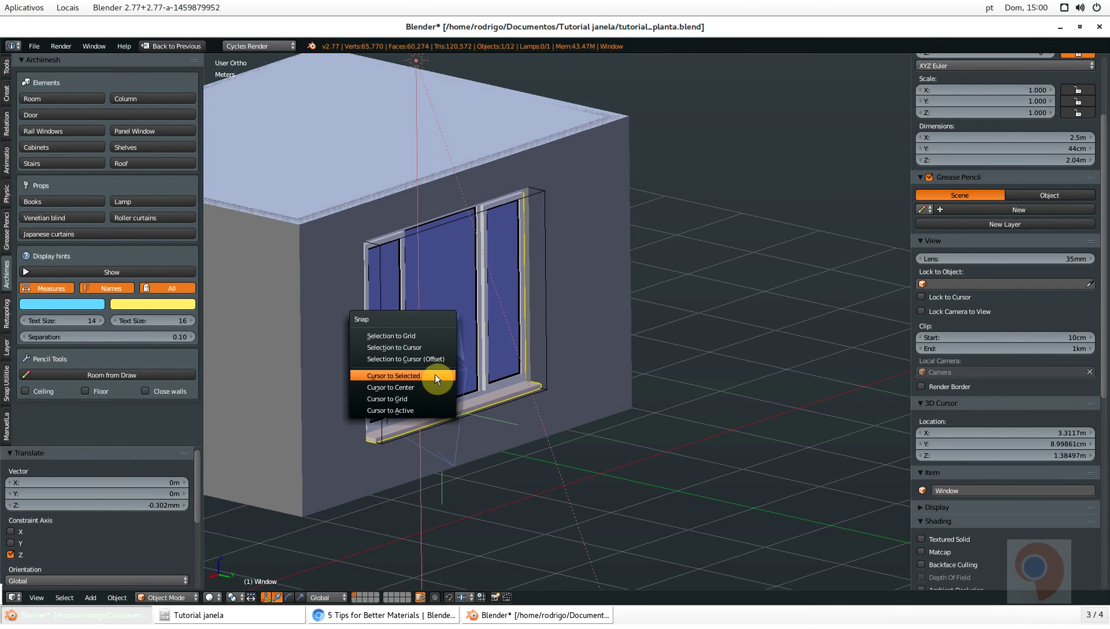
left_click(436, 375)
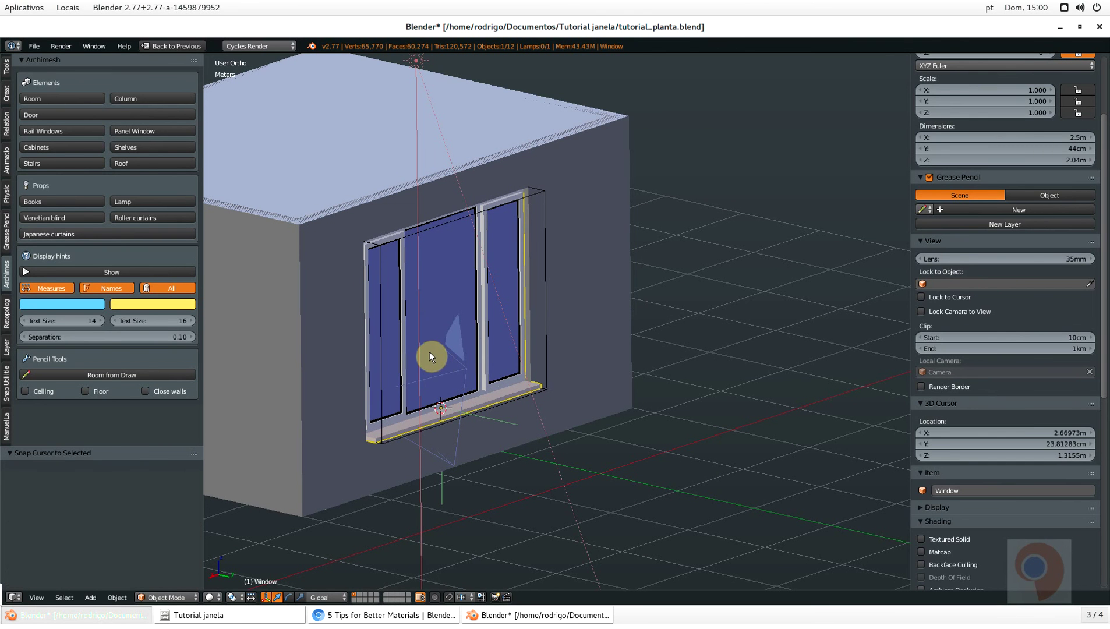
Switch the 3D view to wireframe display and check the cursor's position at the window's sill
key("z")
left_click(506, 359)
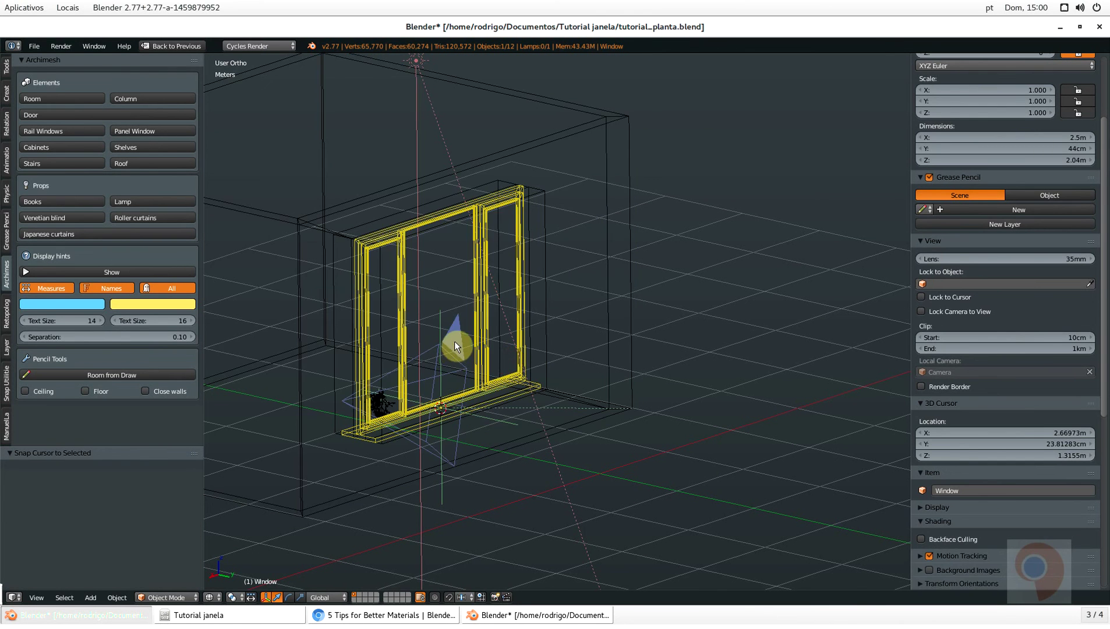
scroll(454, 347, "down", 5)
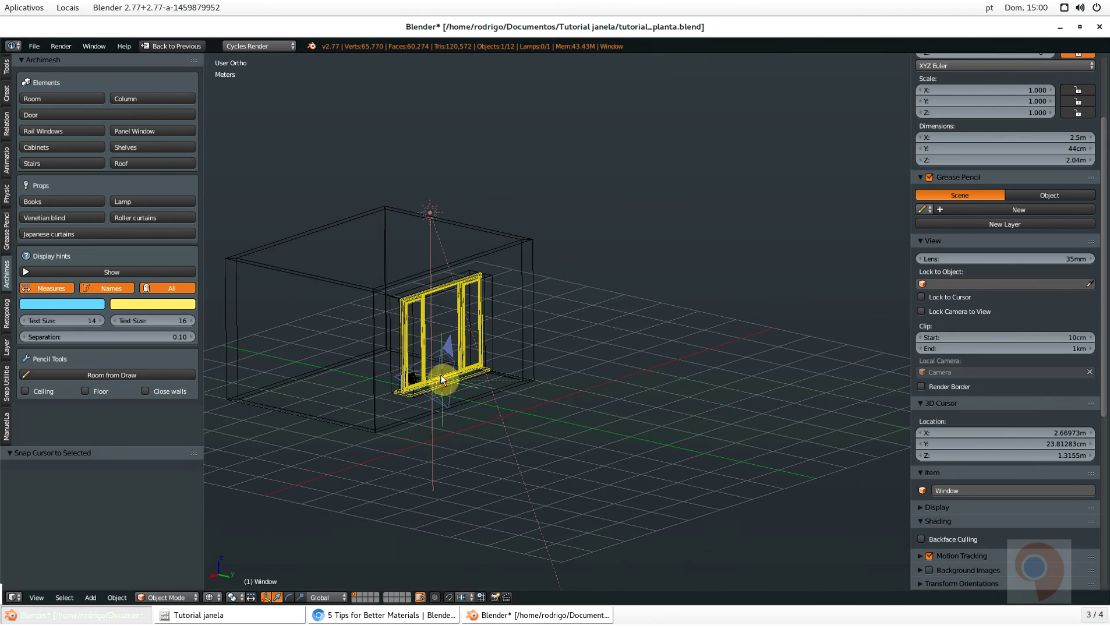
scroll(441, 378, "up", 10)
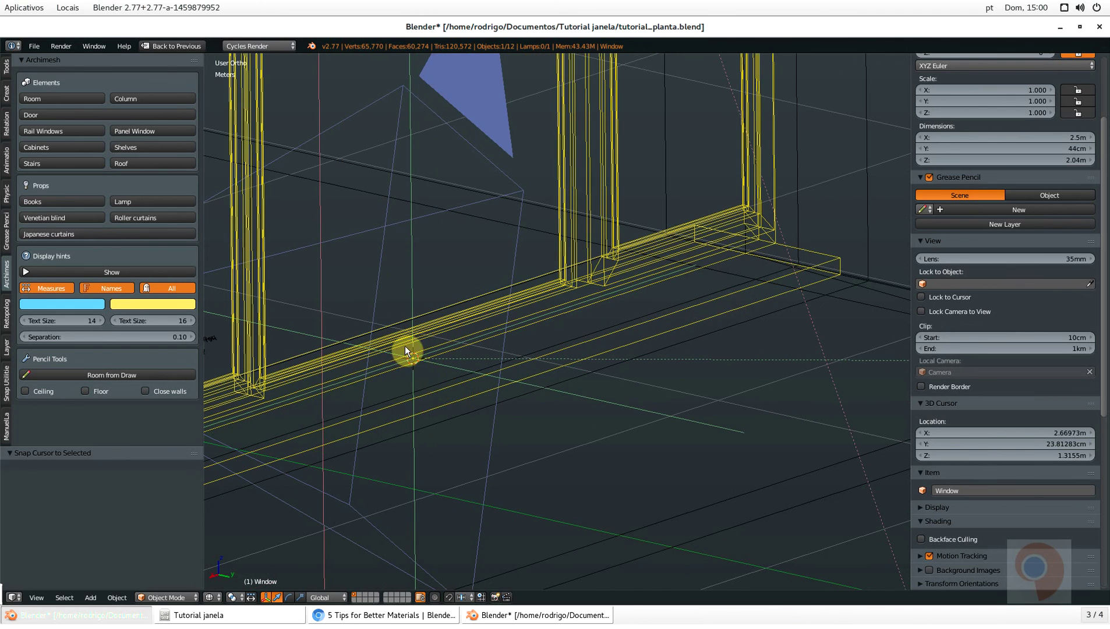
scroll(425, 323, "down", 3)
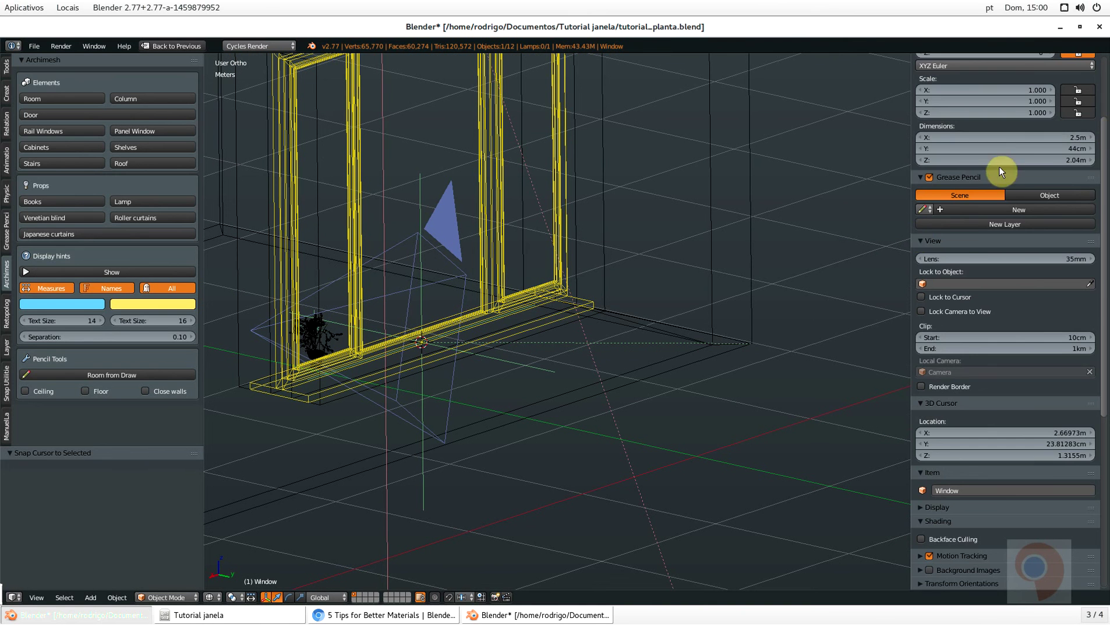
Raise the 3D cursor to Z 2.3155 m, keeping its X and Y location
scroll(999, 167, "up", 5)
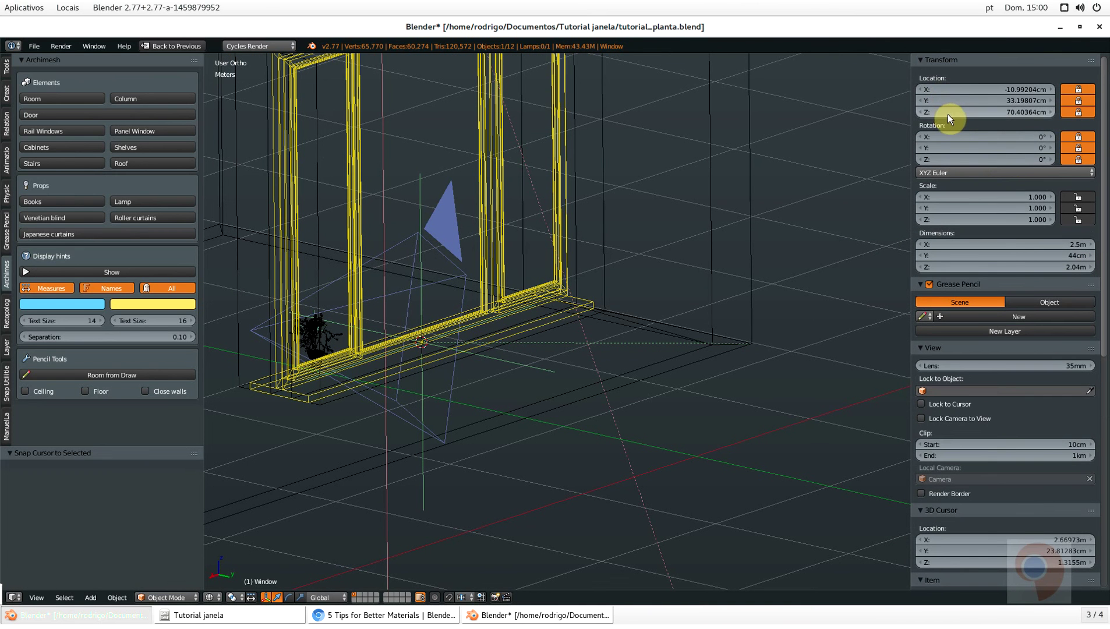
scroll(973, 464, "down", 4)
left_click_drag(968, 469, 1032, 457)
scroll(554, 446, "down", 3)
Add an Area lamp at the 3D cursor in the middle of the window
middle_click_drag(523, 412, 456, 361)
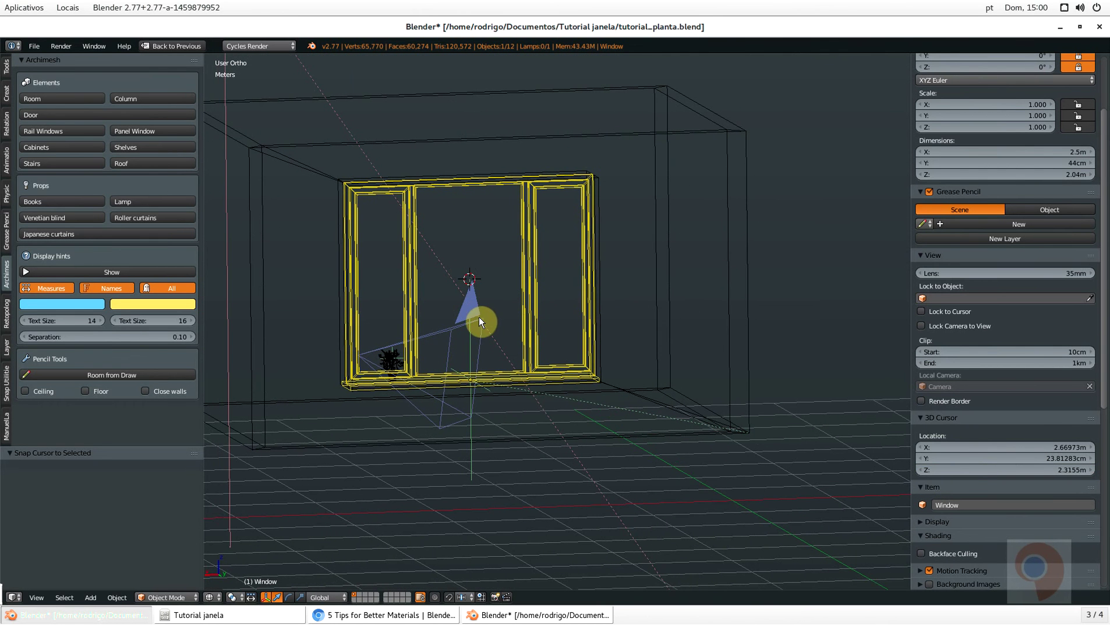
key("shift+a")
mouse_move(458, 362)
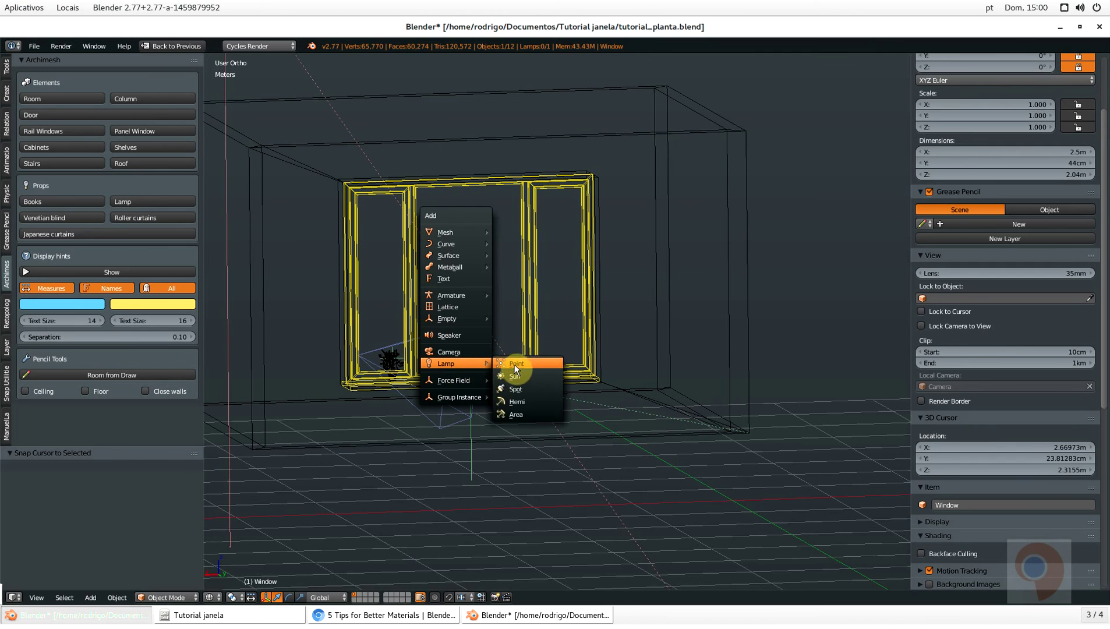
left_click(525, 412)
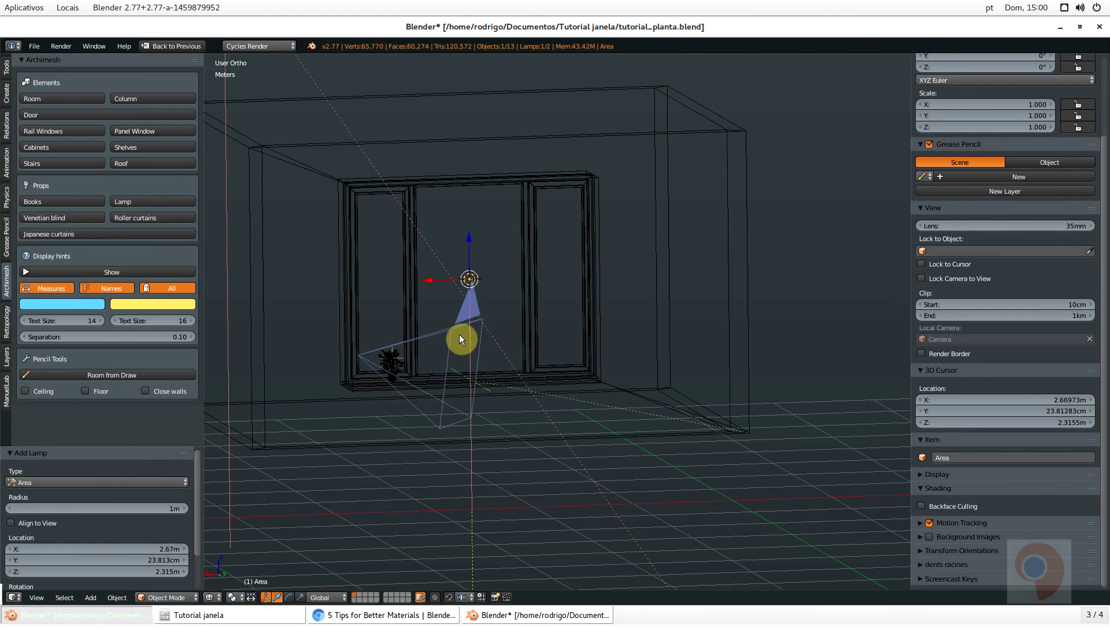
middle_click_drag(459, 334, 512, 335)
scroll(464, 256, "up", 13)
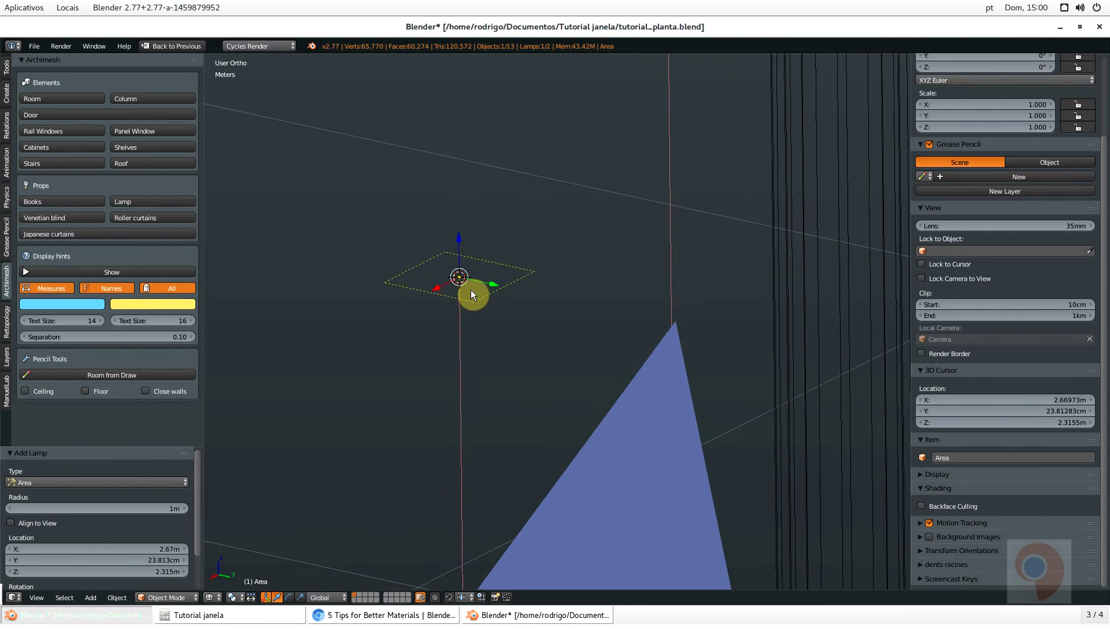
scroll(472, 288, "down", 4)
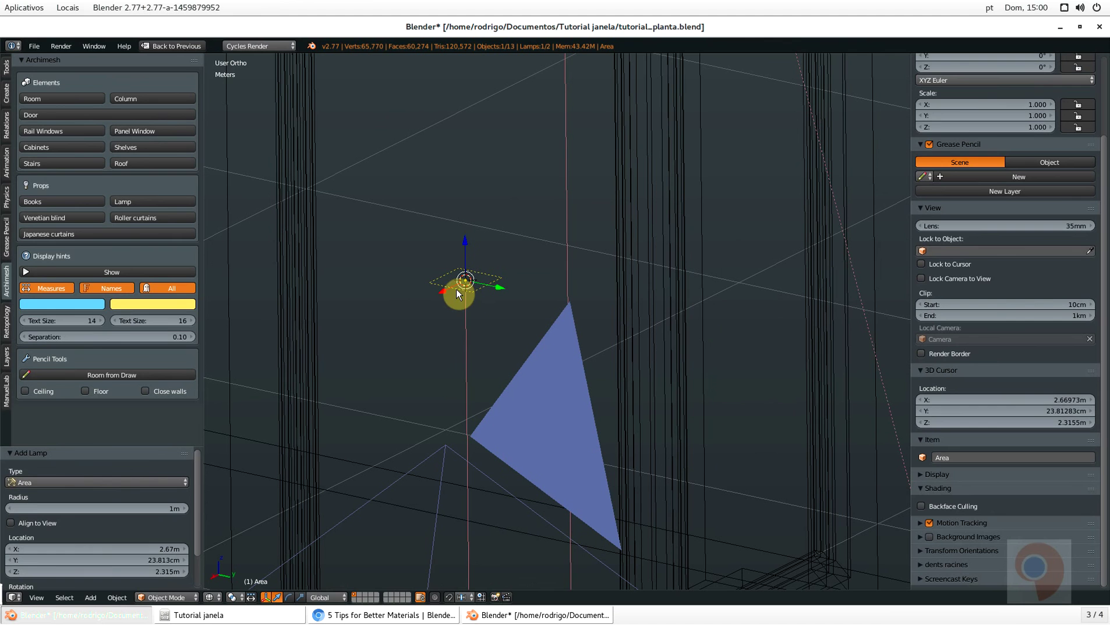
key("r")
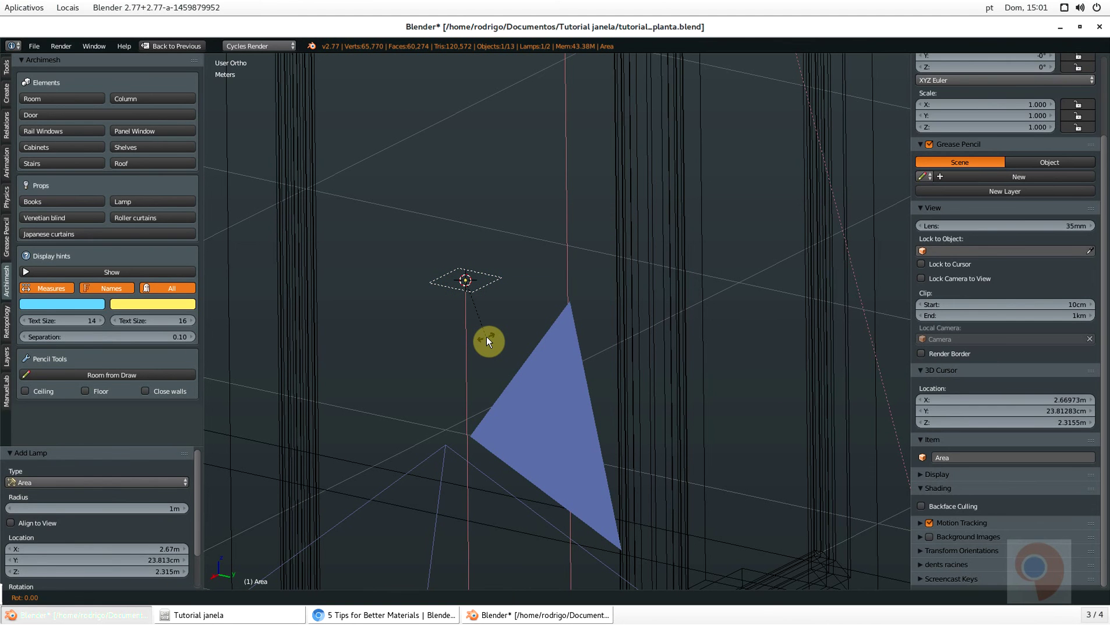
type("x90")
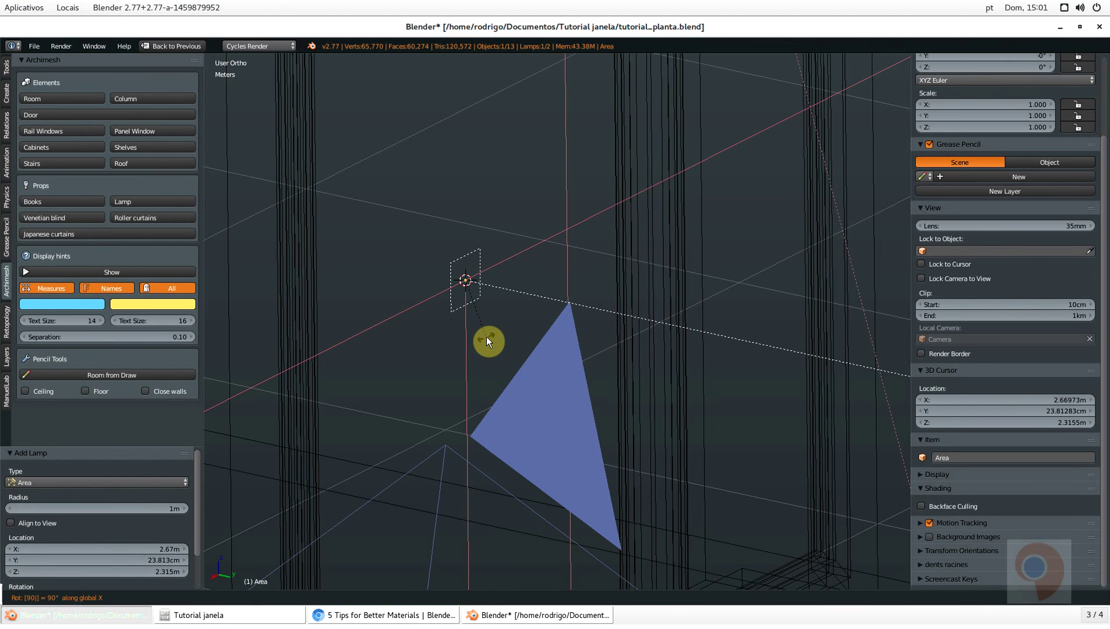
key("Return")
Rotate the area lamp 270° about the global X axis so it faces into the room
key("r")
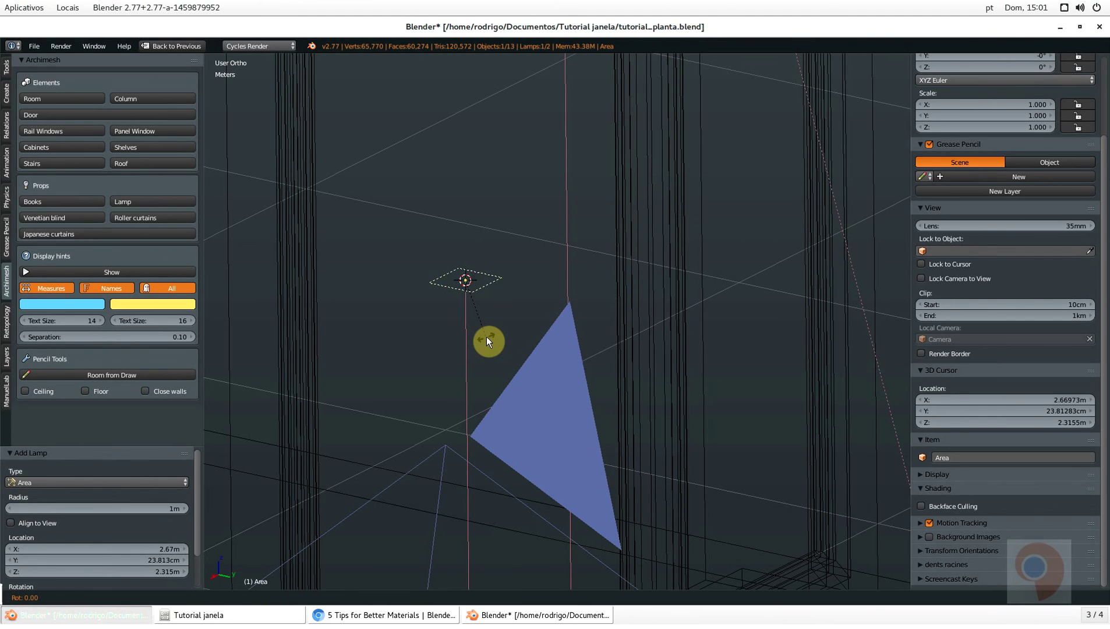
type("x270")
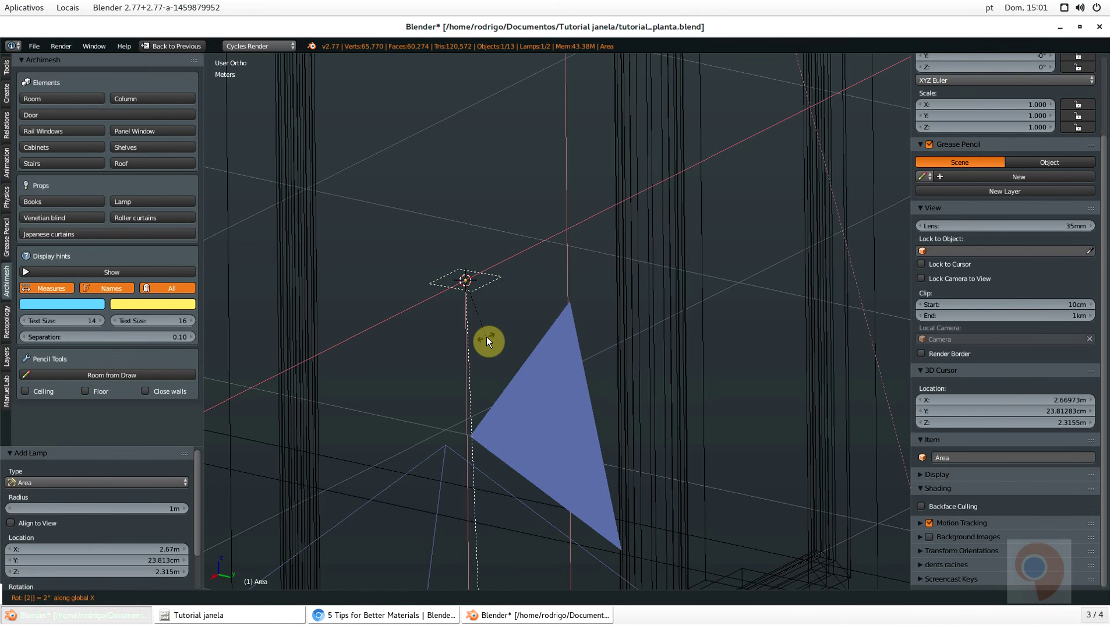
key("Return")
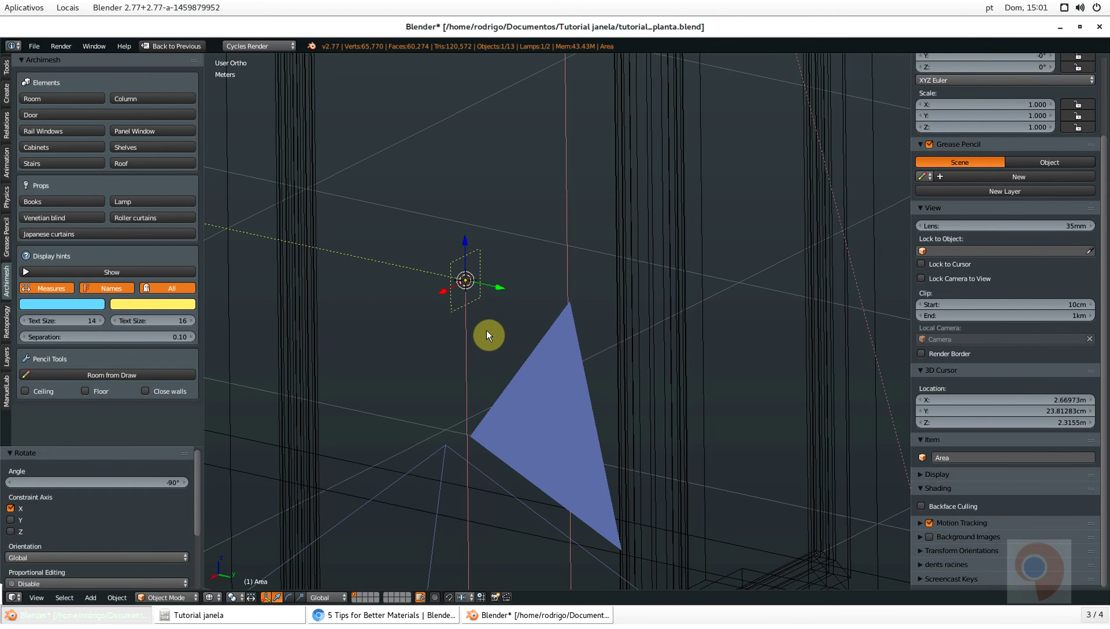
scroll(487, 330, "down", 5)
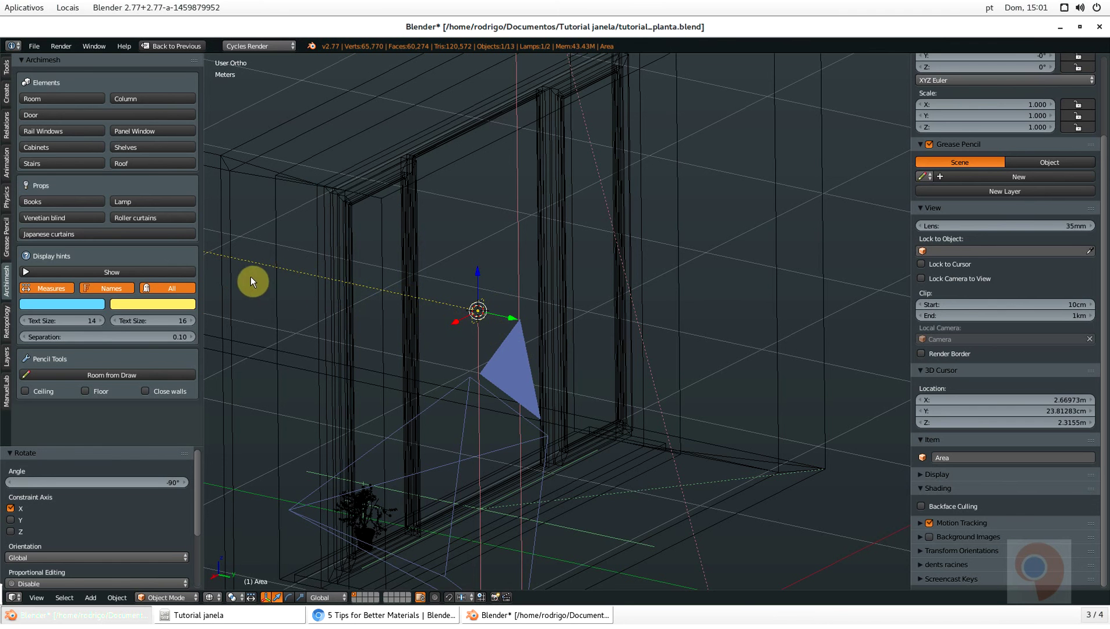
scroll(421, 385, "down", 5)
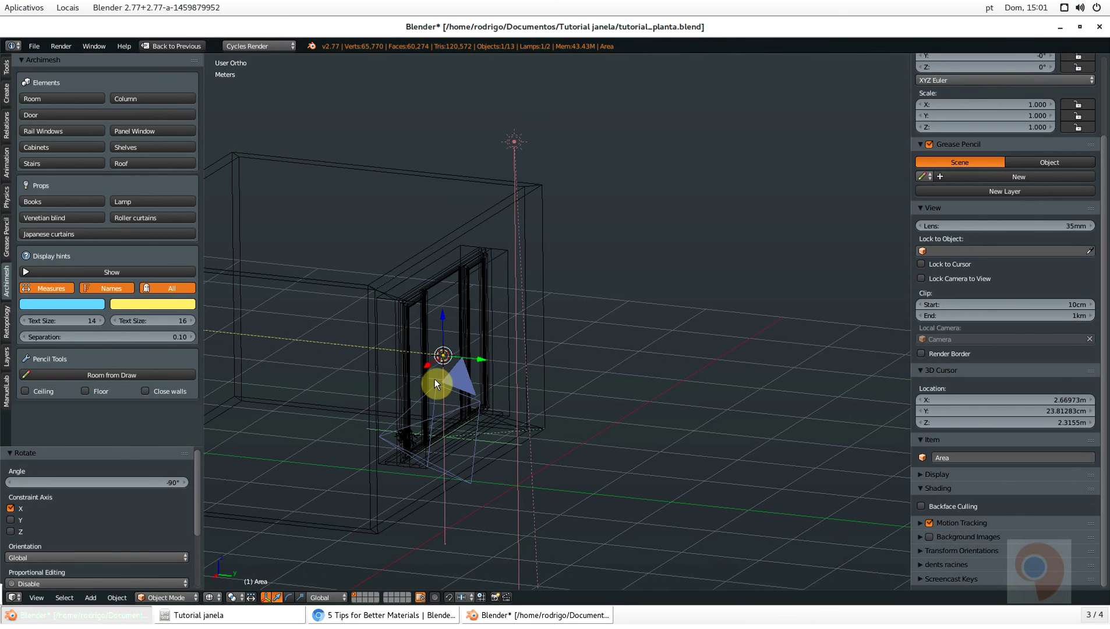
Return to the full editor layout, turn the area lamp into a Portal and set its shape to Rectangle
key("ctrl+Up")
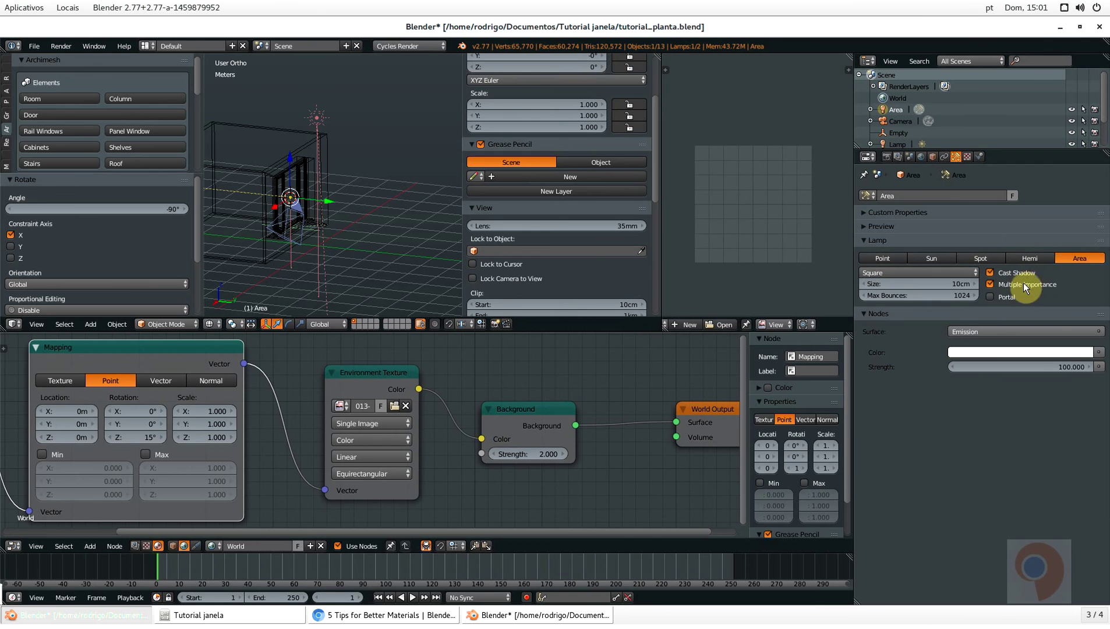
left_click(991, 297)
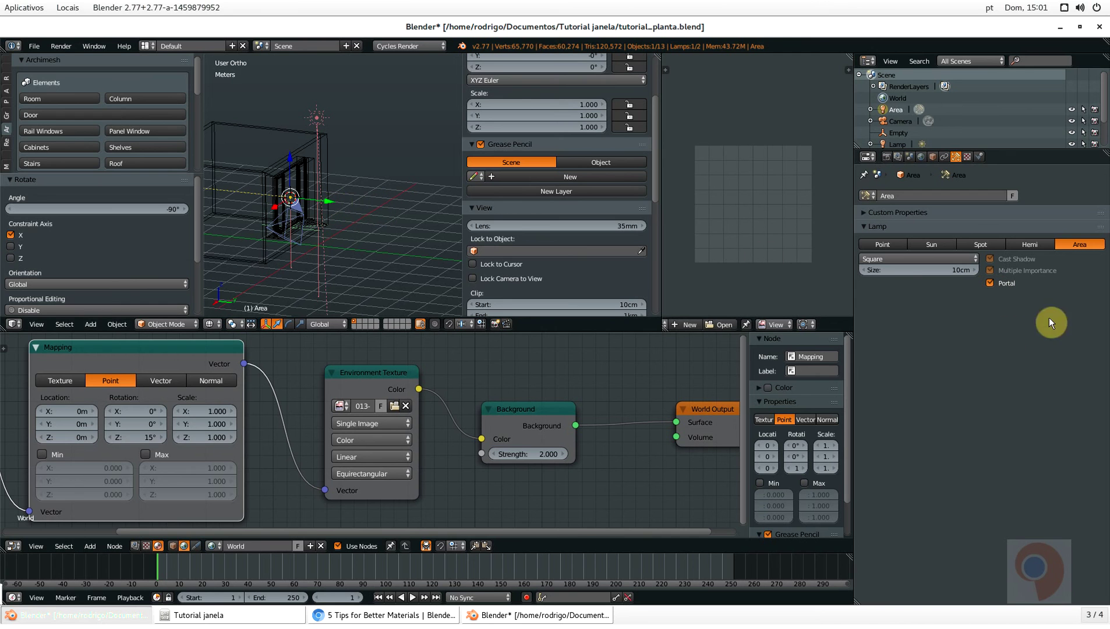
left_click(904, 262)
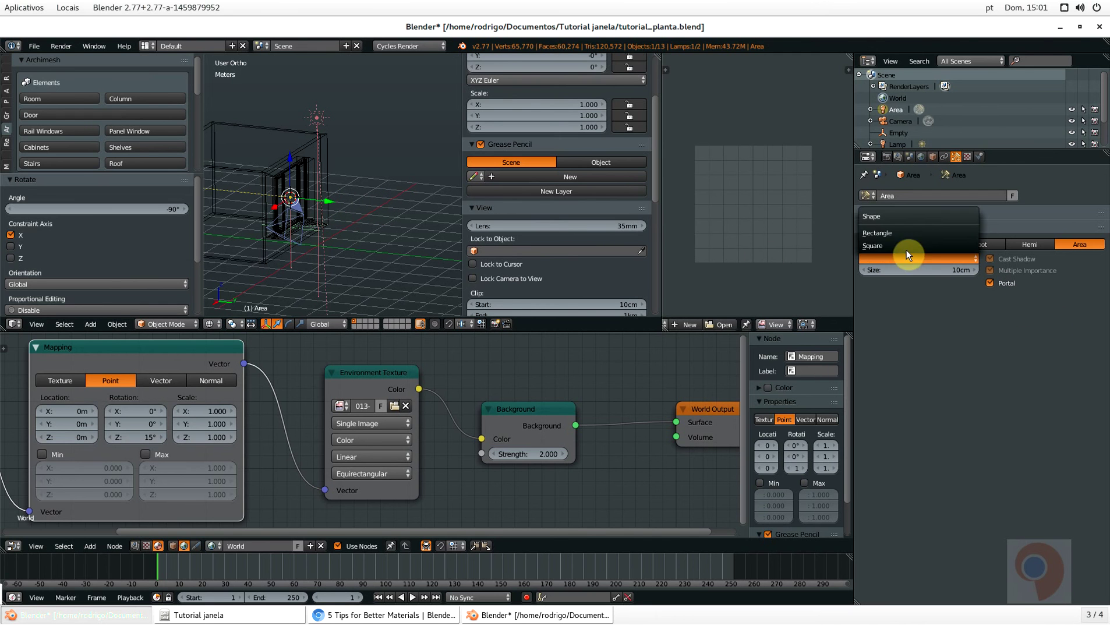
left_click(911, 231)
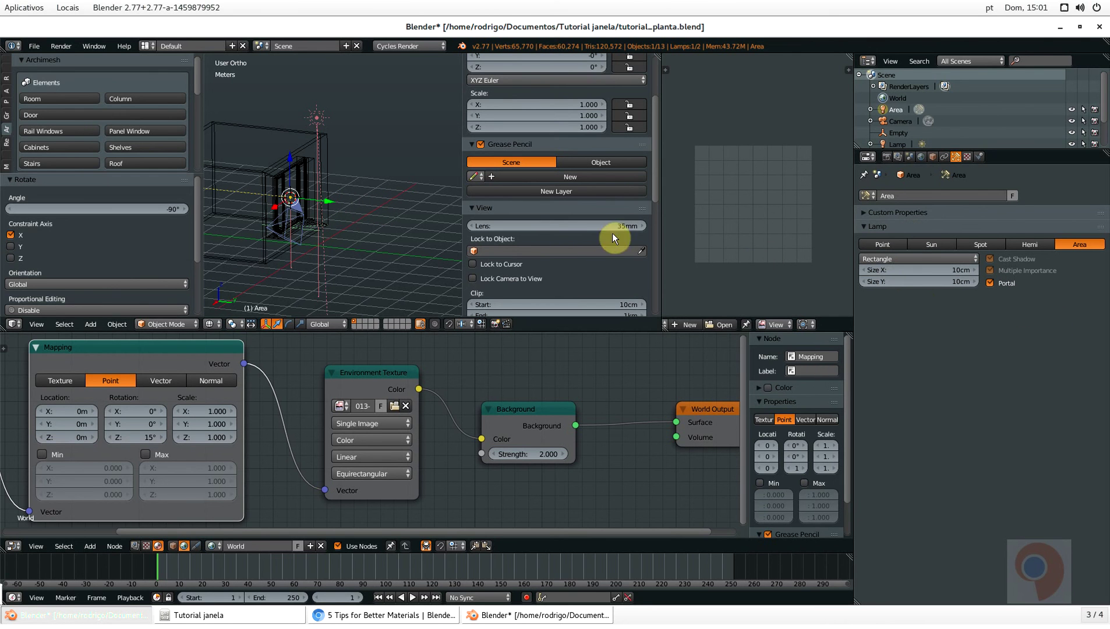
Hide the 3D view's tool shelf and properties region and show the lamp in front orthographic view
key("KP_Decimal")
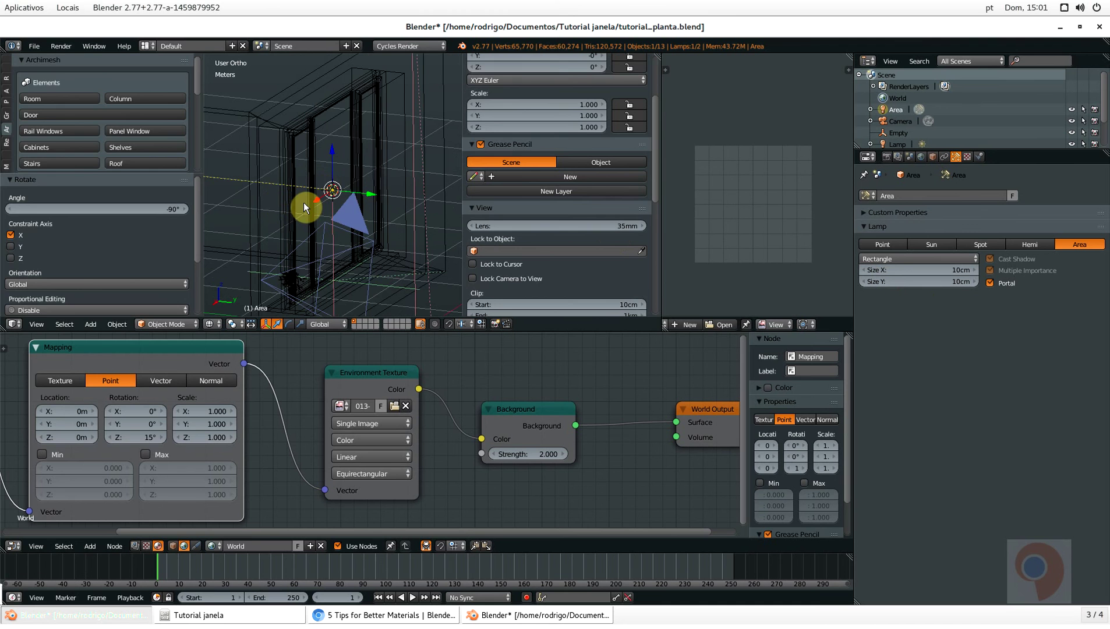
key("t")
key("n")
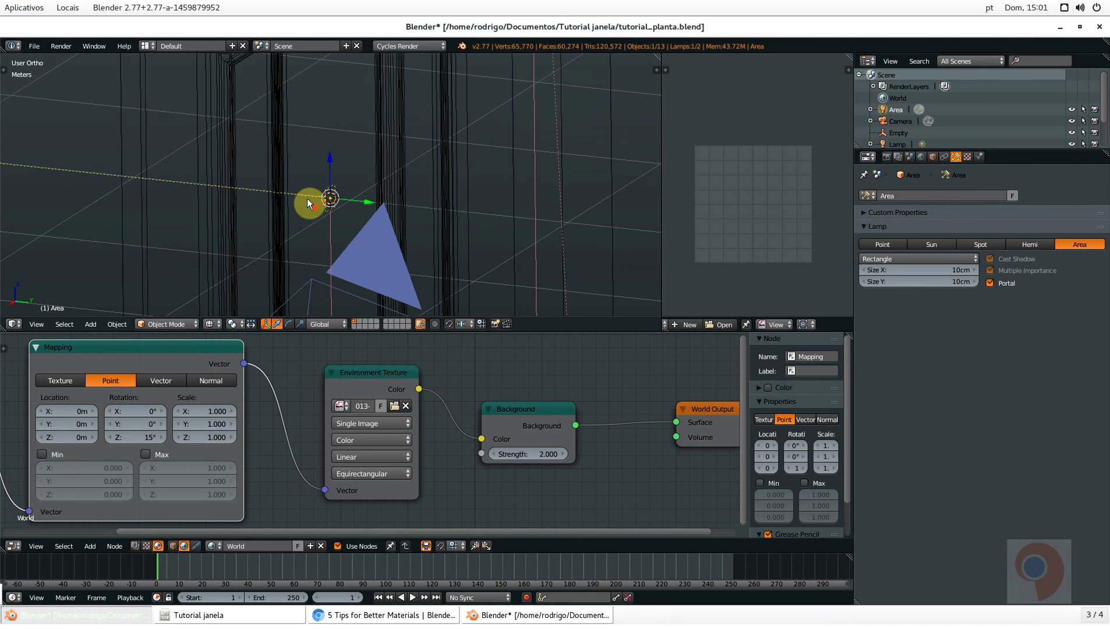
middle_click_drag(322, 203, 309, 203)
scroll(308, 204, "down", 1)
scroll(341, 201, "up", 4)
key("KP_1")
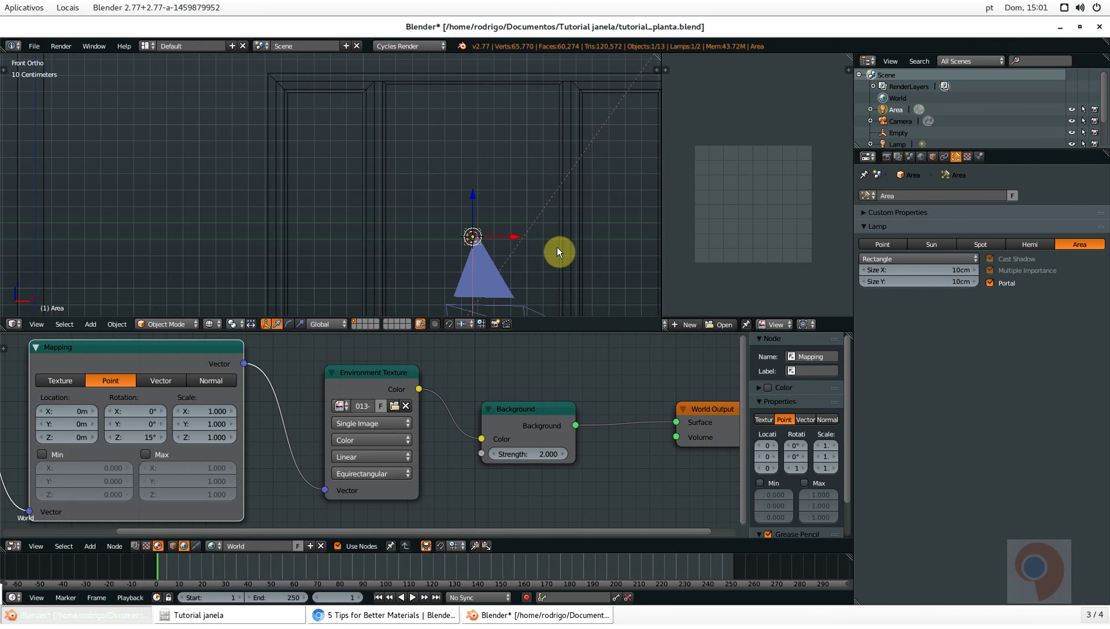
Set the portal lamp's Size X to 2.52 m and Size Y to 2.07 m to cover the window frame
middle_click_drag(557, 247, 436, 220, "shift")
scroll(490, 205, "down", 1)
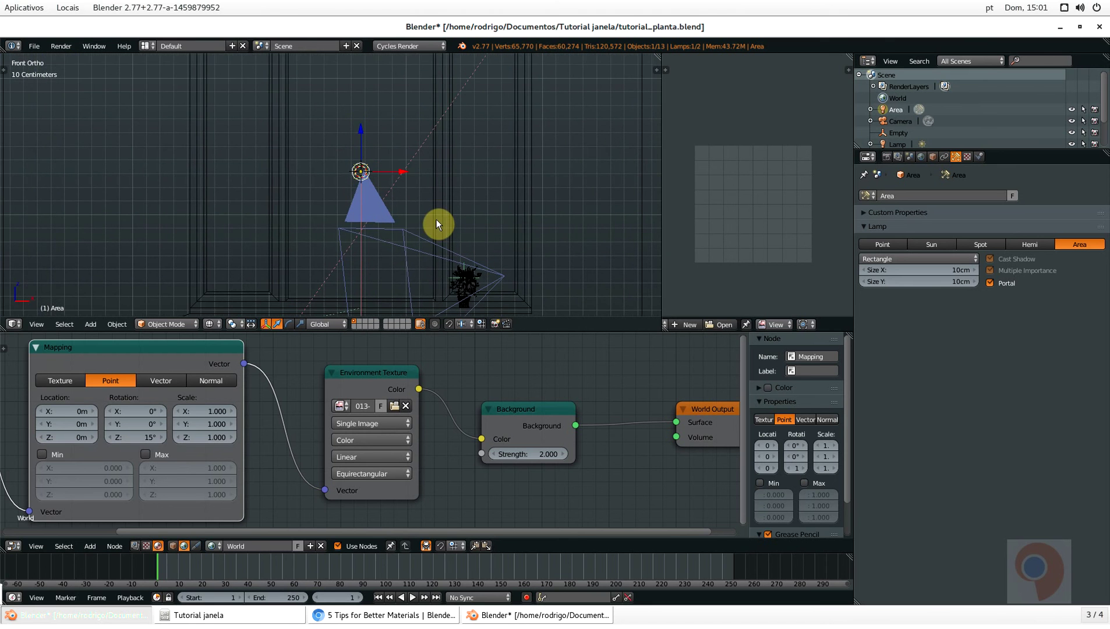
scroll(438, 219, "down", 1)
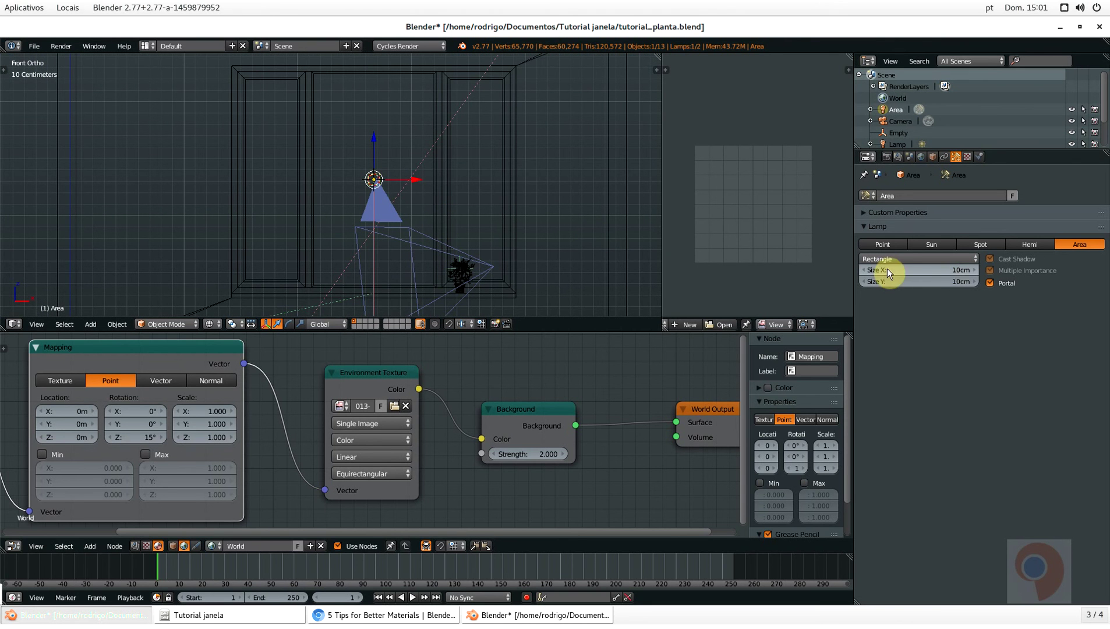
left_click_drag(891, 270, 1032, 254)
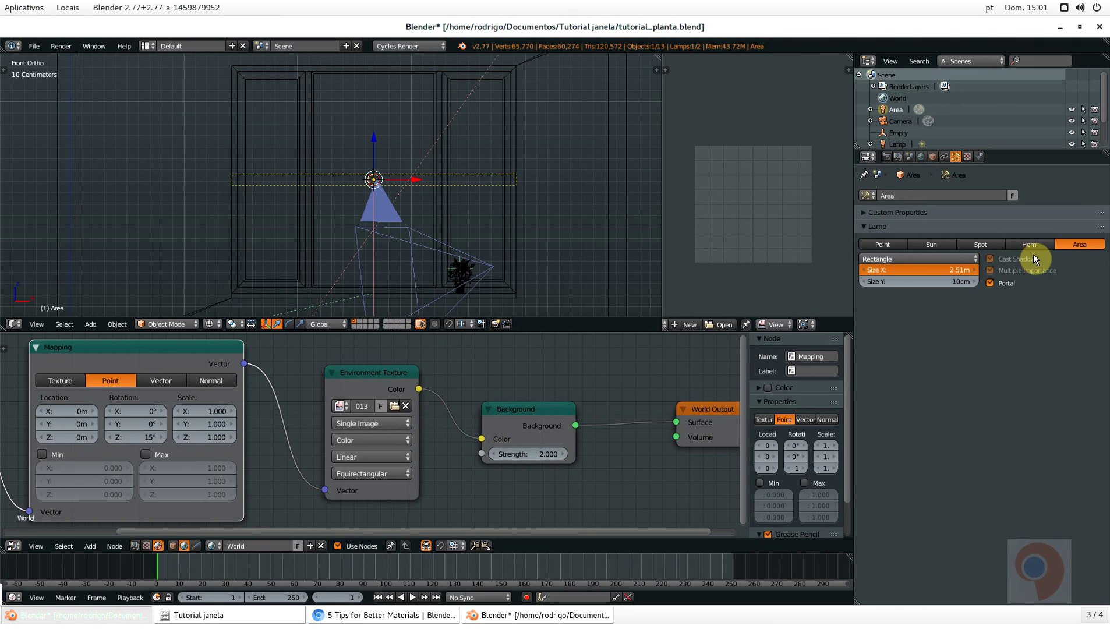
left_click_drag(882, 279, 999, 264)
Save over tutorial_planta.blend and view the room with the portal lamp from an oblique angle
key("ctrl+s")
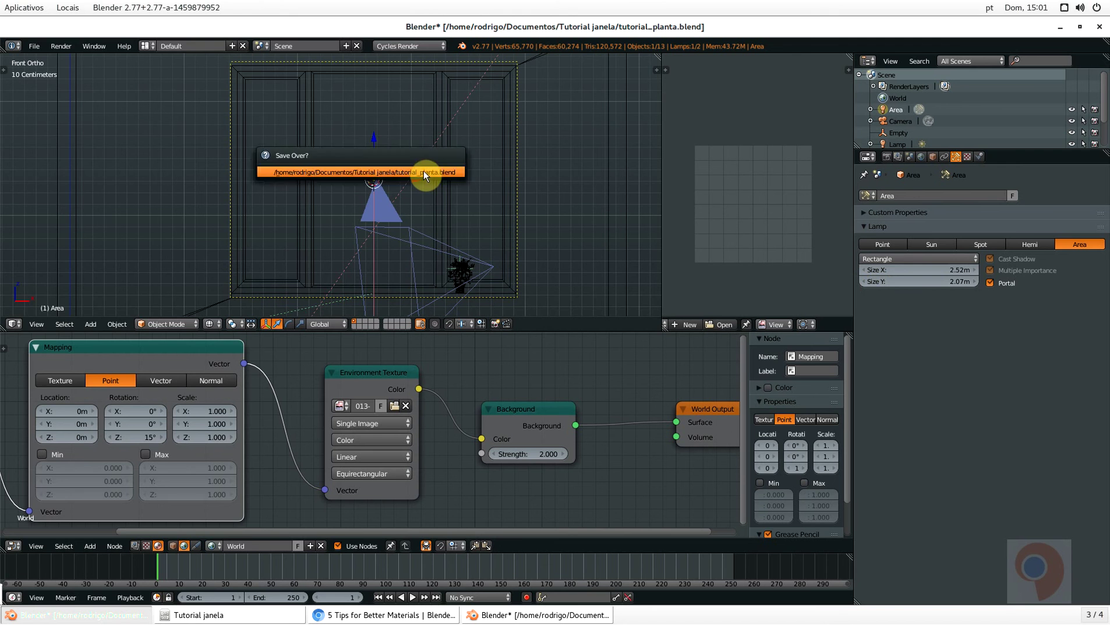
left_click(423, 171)
scroll(446, 178, "down", 2)
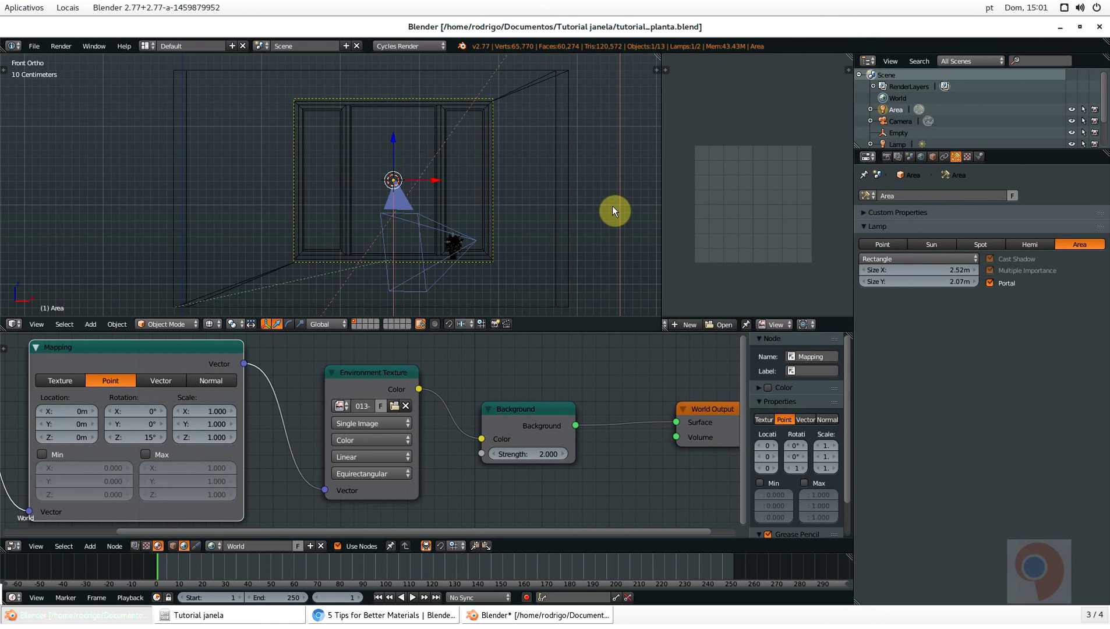
scroll(589, 216, "down", 5)
middle_click_drag(589, 214, 479, 241)
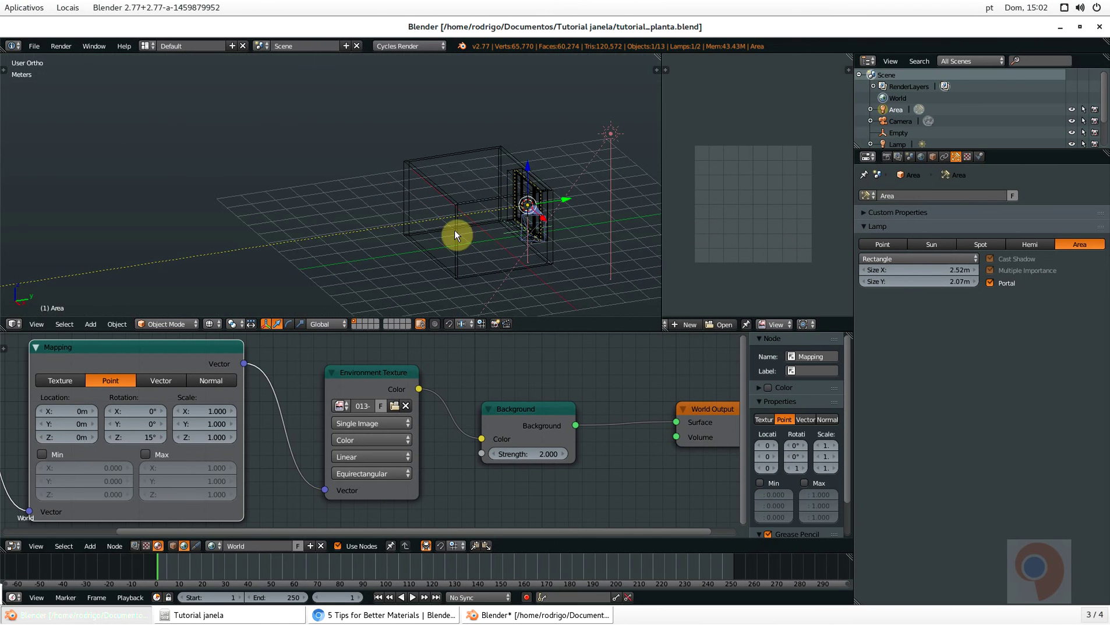
Set the Cycles render samples to 500 in the scene's sampling settings
scroll(504, 206, "up", 4)
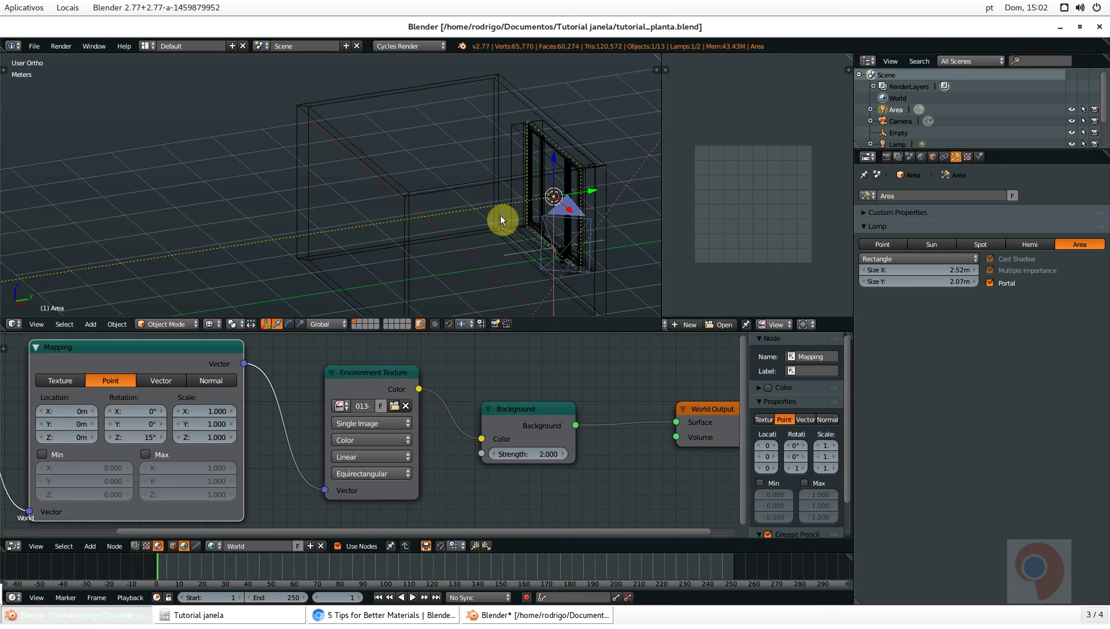
scroll(407, 160, "down", 1)
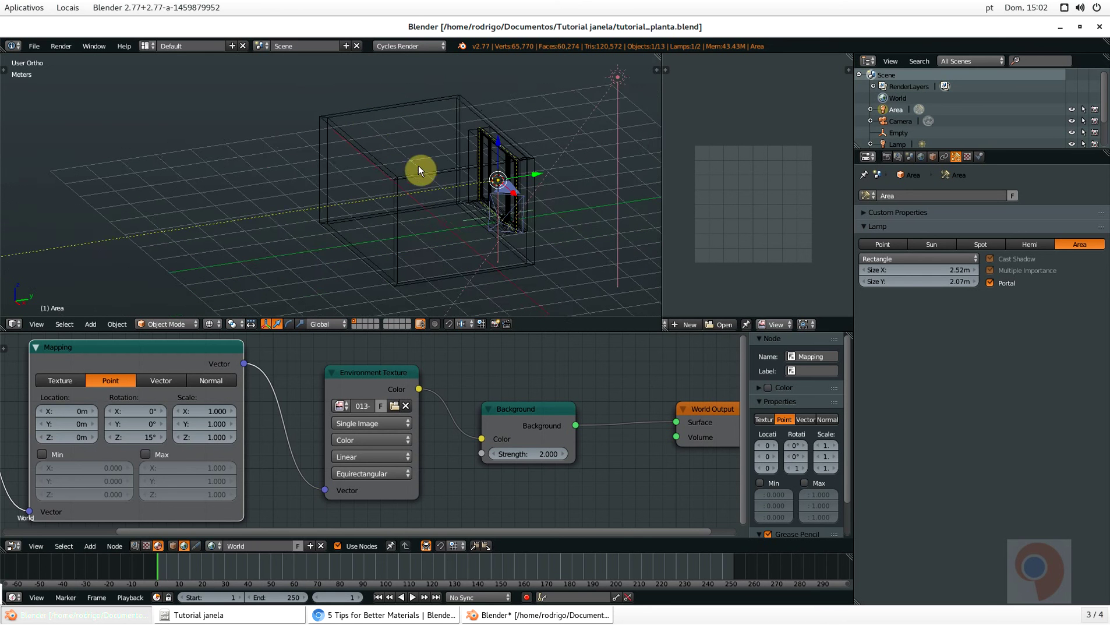
scroll(495, 186, "up", 2)
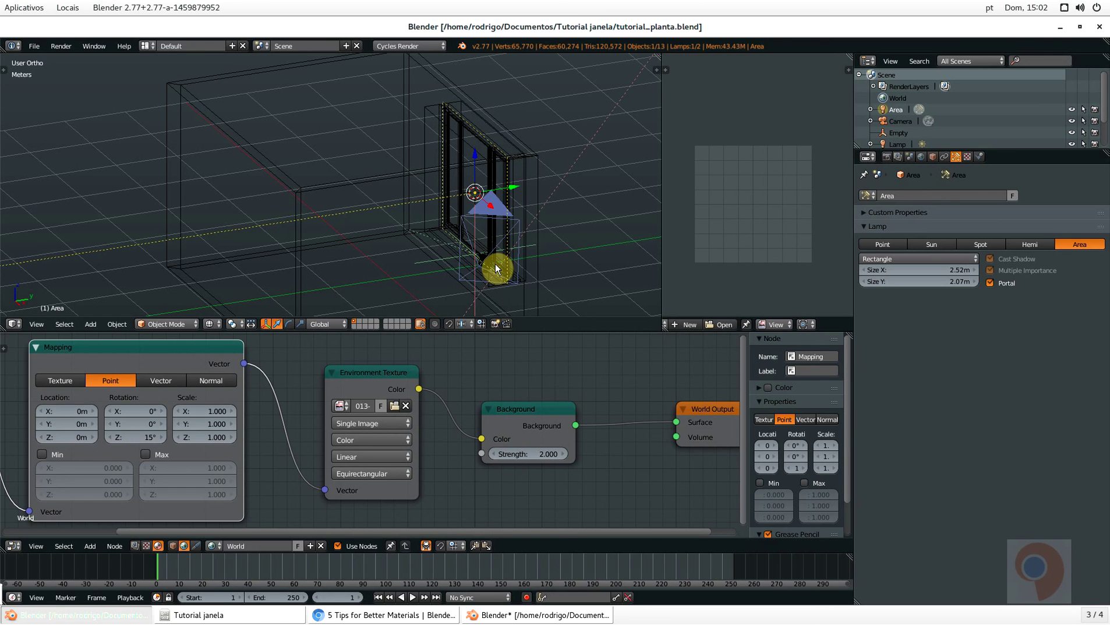
left_click(886, 157)
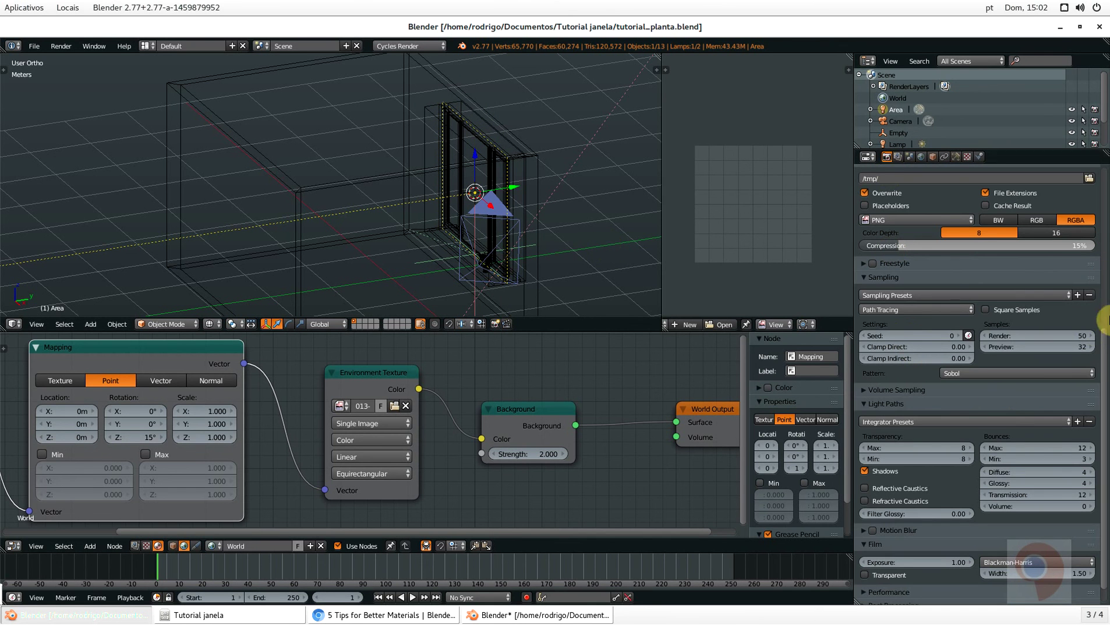
left_click(1023, 336)
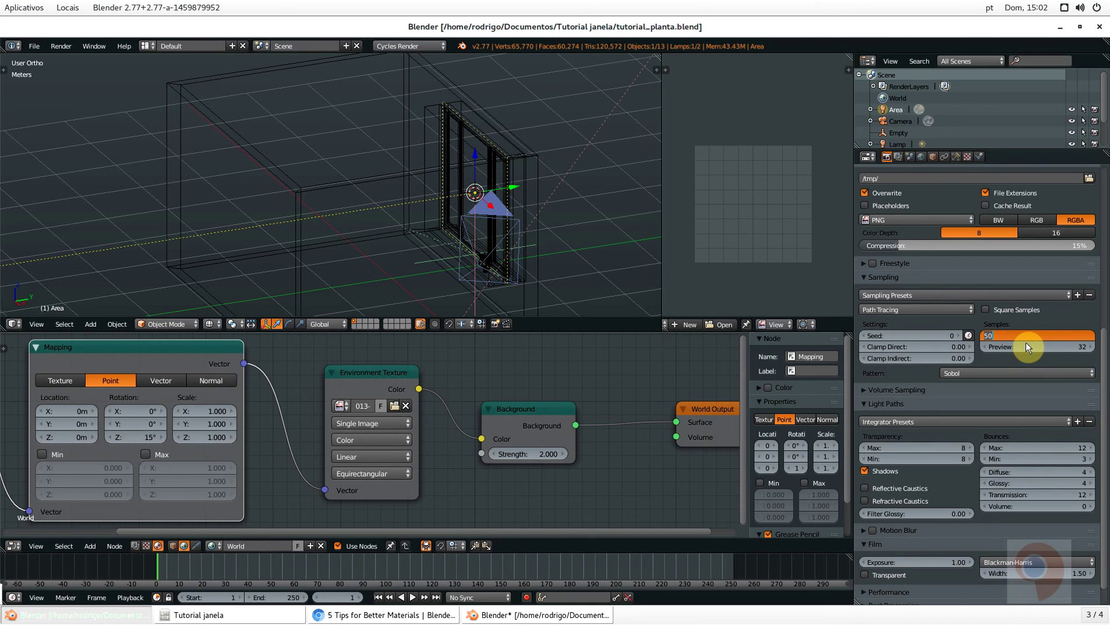
type("5")
key("Return")
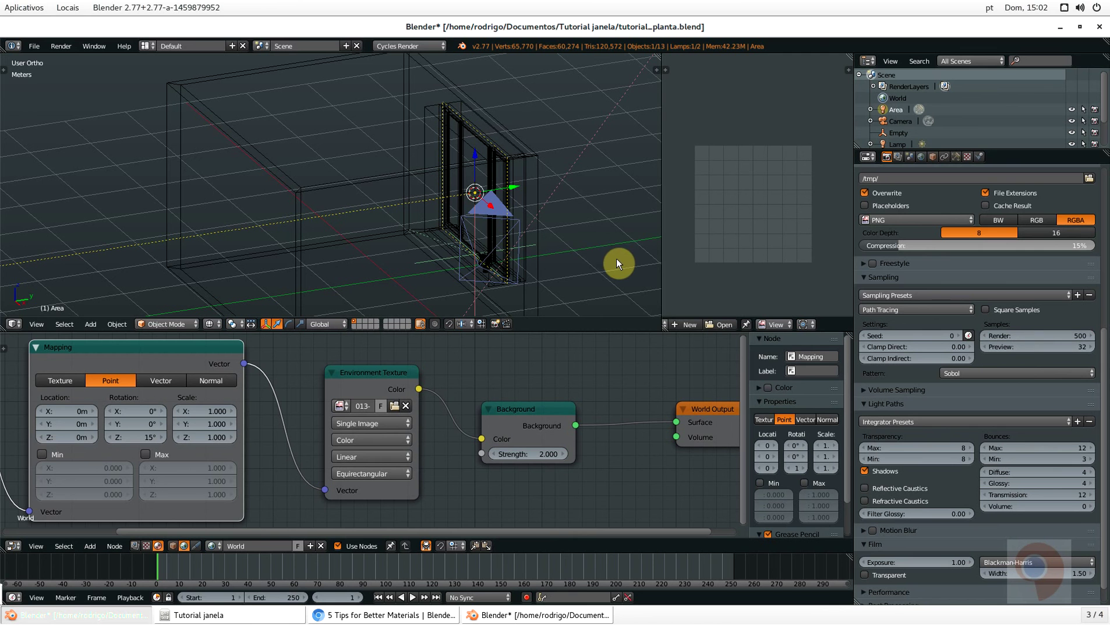
Save over tutorial_planta.blend and render the scene with the image editor widened
key("ctrl+s")
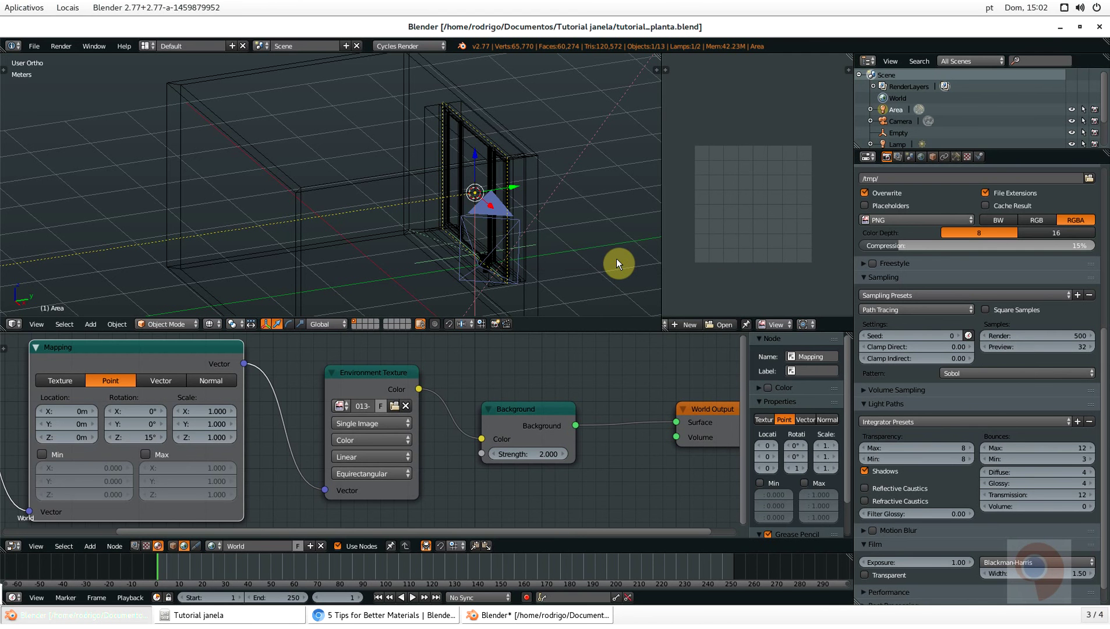
left_click_drag(663, 239, 523, 266)
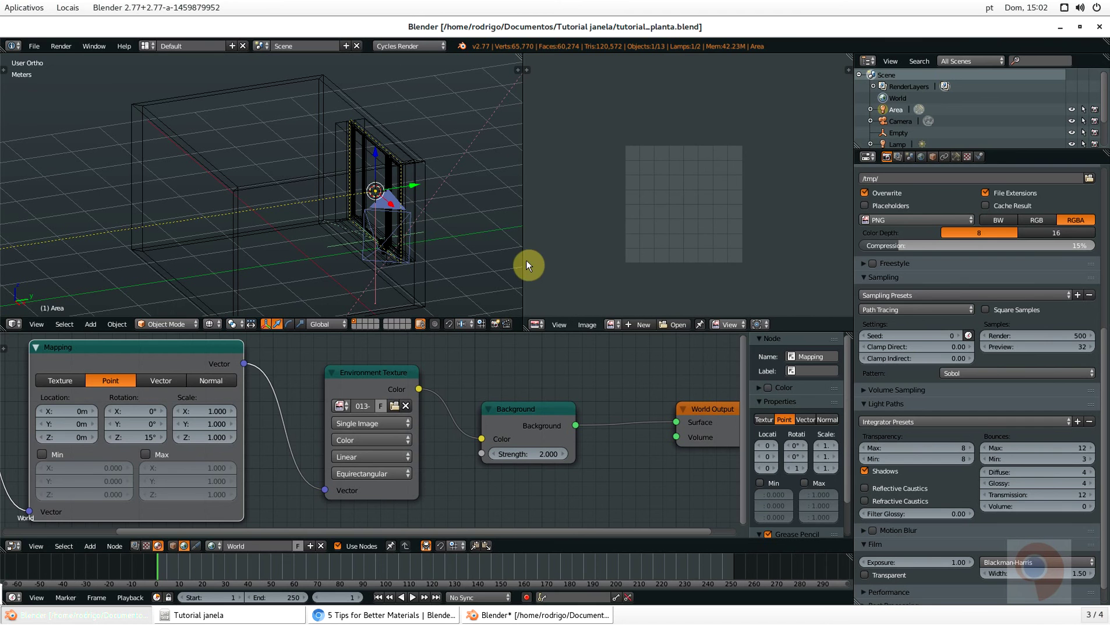
key("F12")
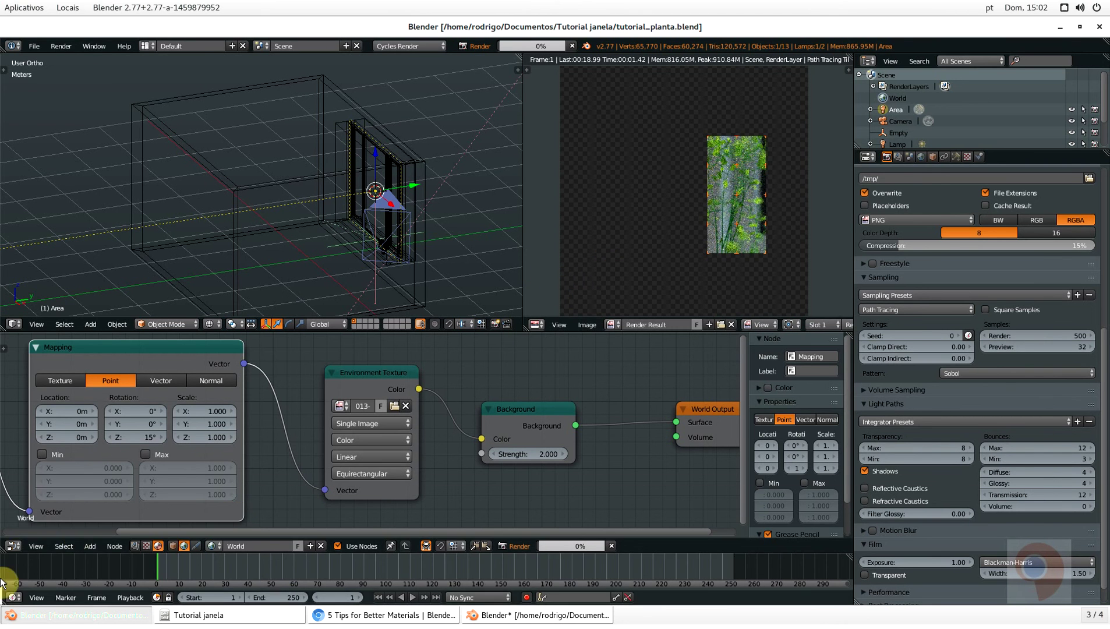
mouse_move(3, 594)
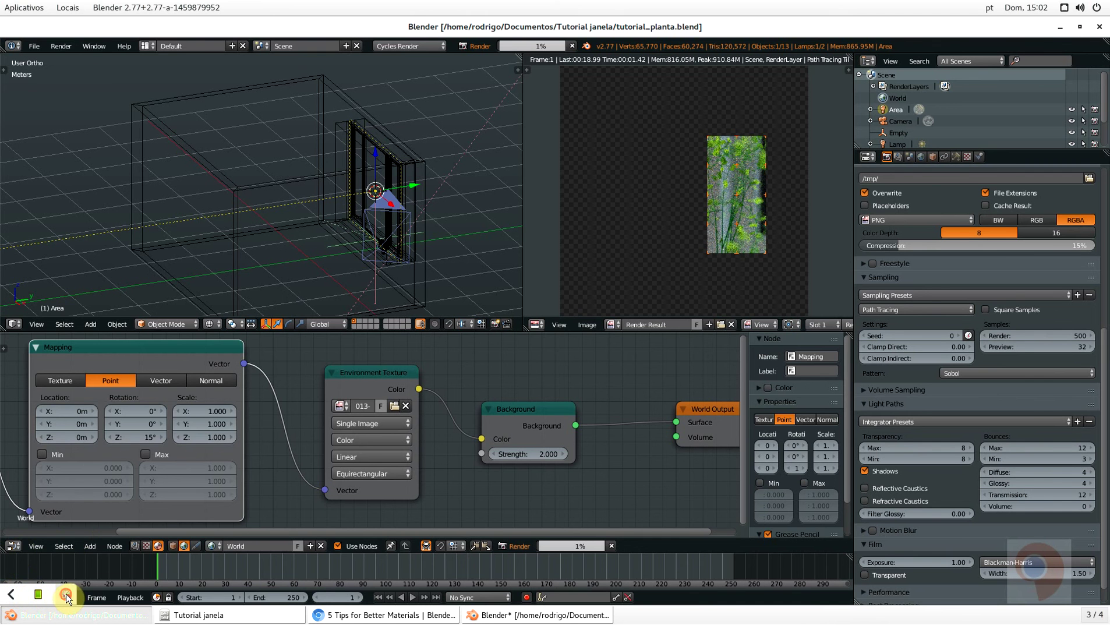
right_click(67, 594)
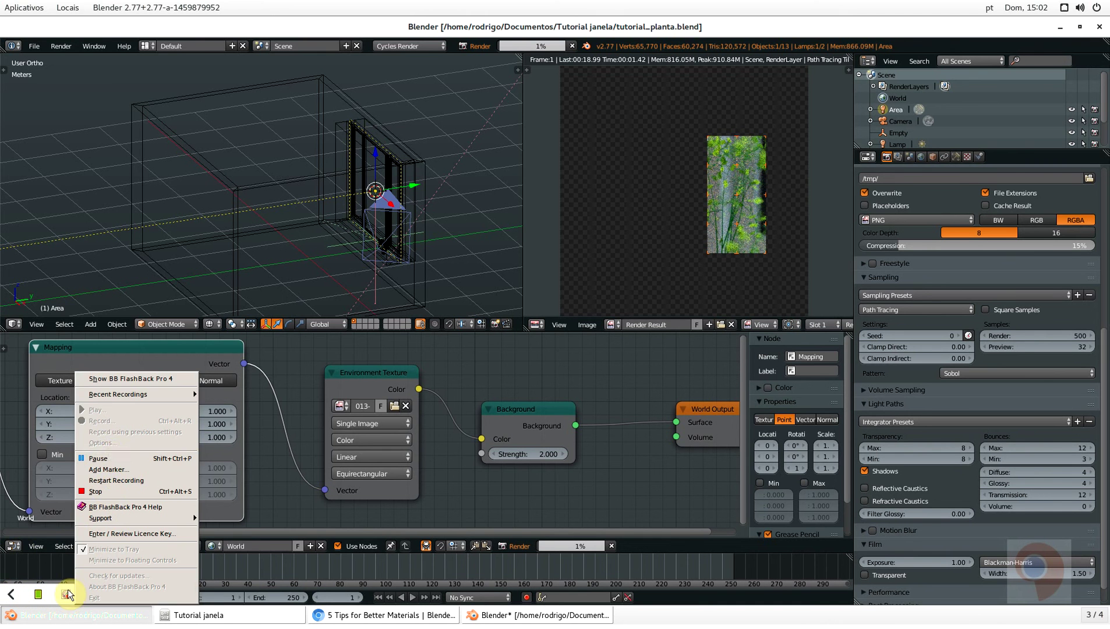
left_click(109, 458)
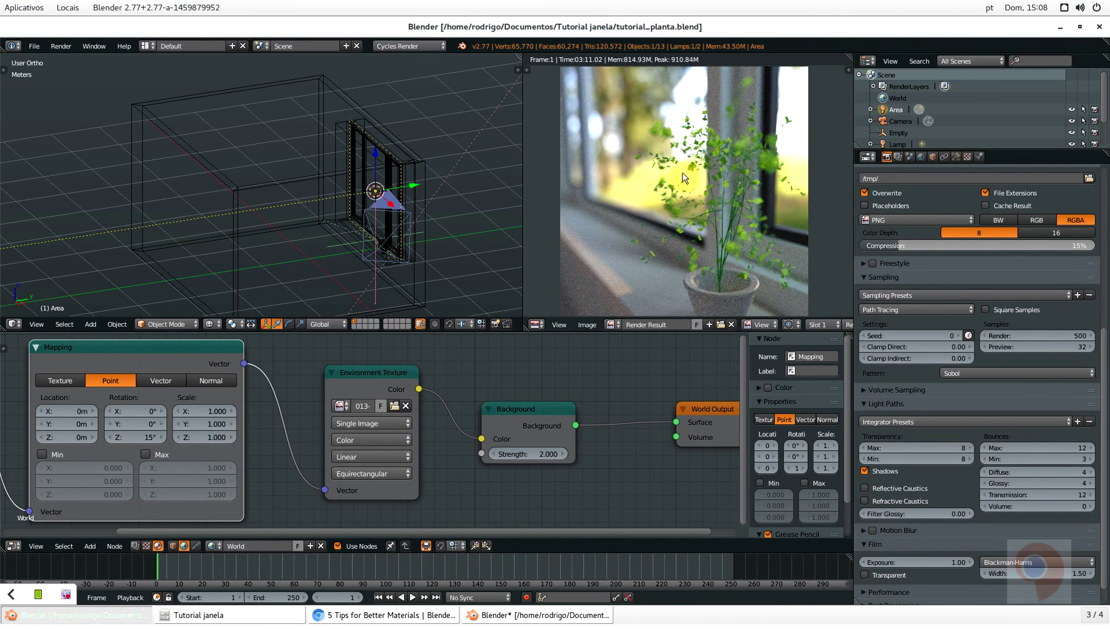
Examine the finished render of the potted plant at full-window size, checking noise and lighting on the pot, leaves and sill
scroll(687, 189, "down", 4)
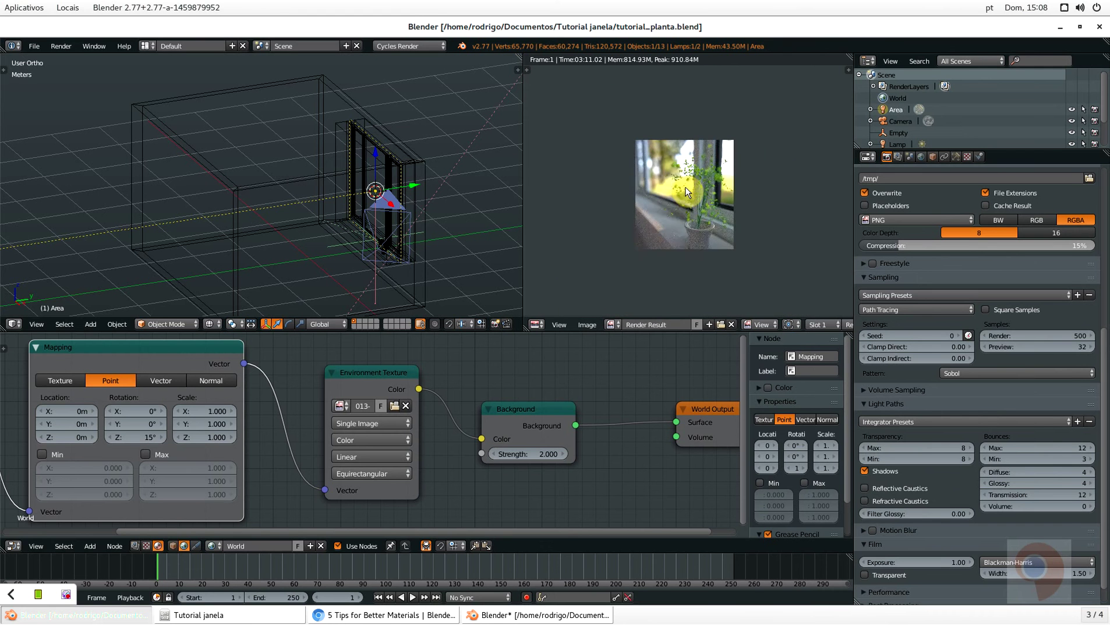
scroll(689, 193, "up", 3)
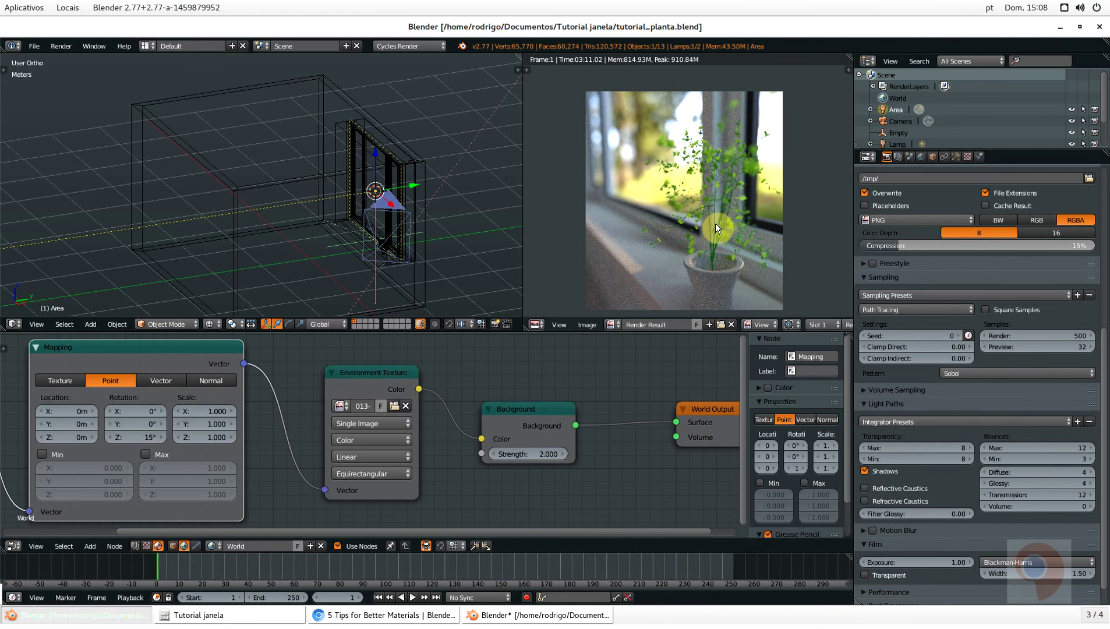
key("shift+space")
scroll(524, 440, "up", 3)
scroll(539, 406, "down", 1)
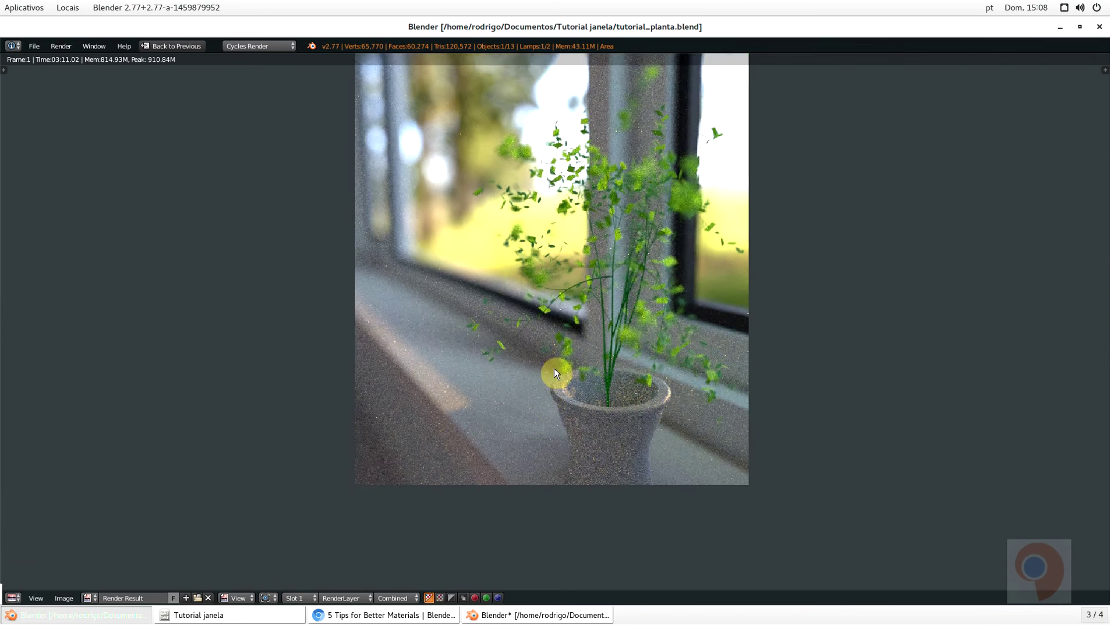
scroll(537, 402, "down", 1)
scroll(600, 192, "up", 1)
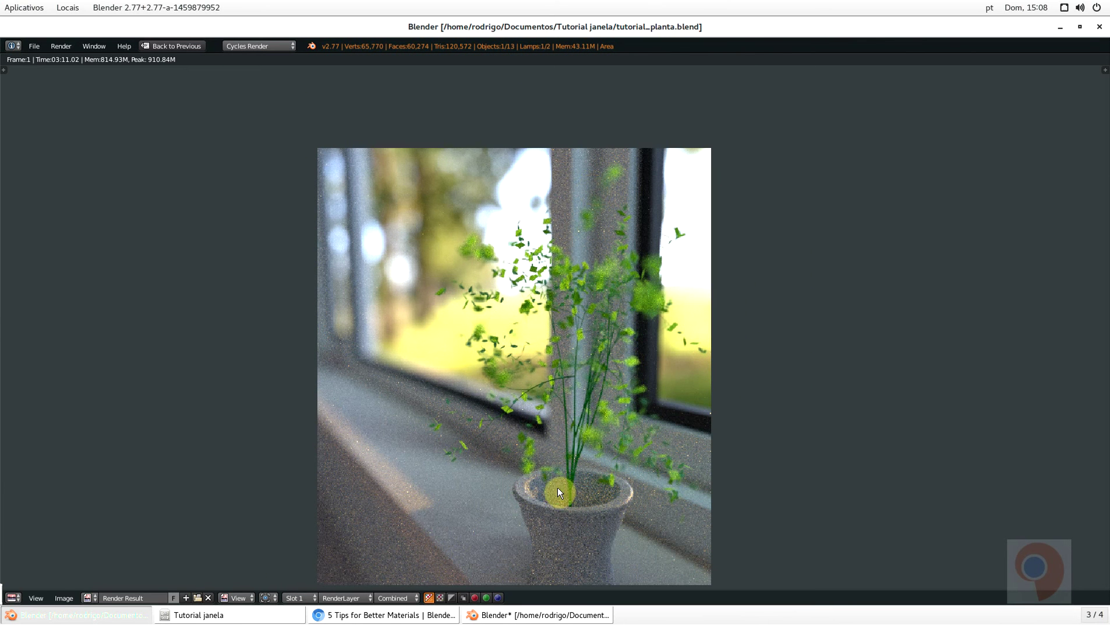
middle_click_drag(520, 535, 508, 503)
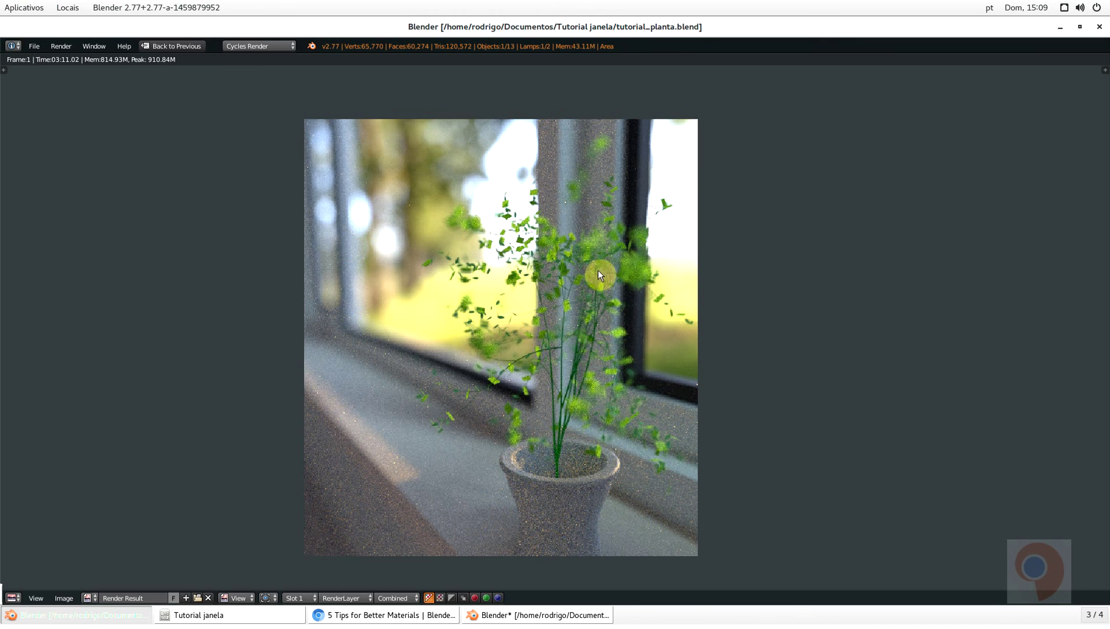
scroll(599, 273, "up", 3)
scroll(600, 274, "down", 4)
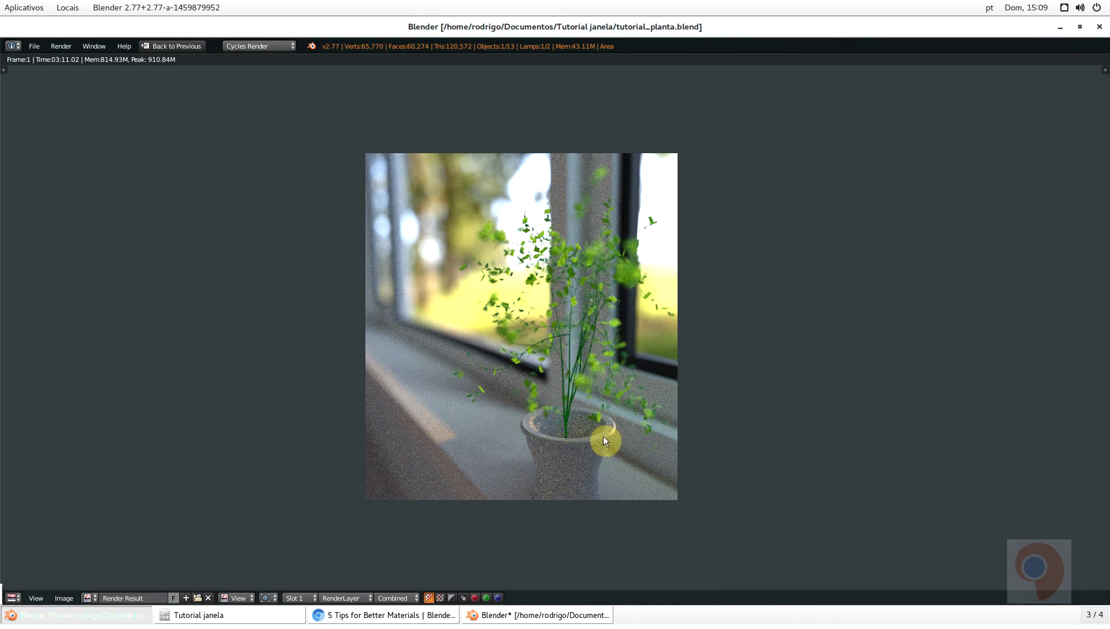
key("Escape")
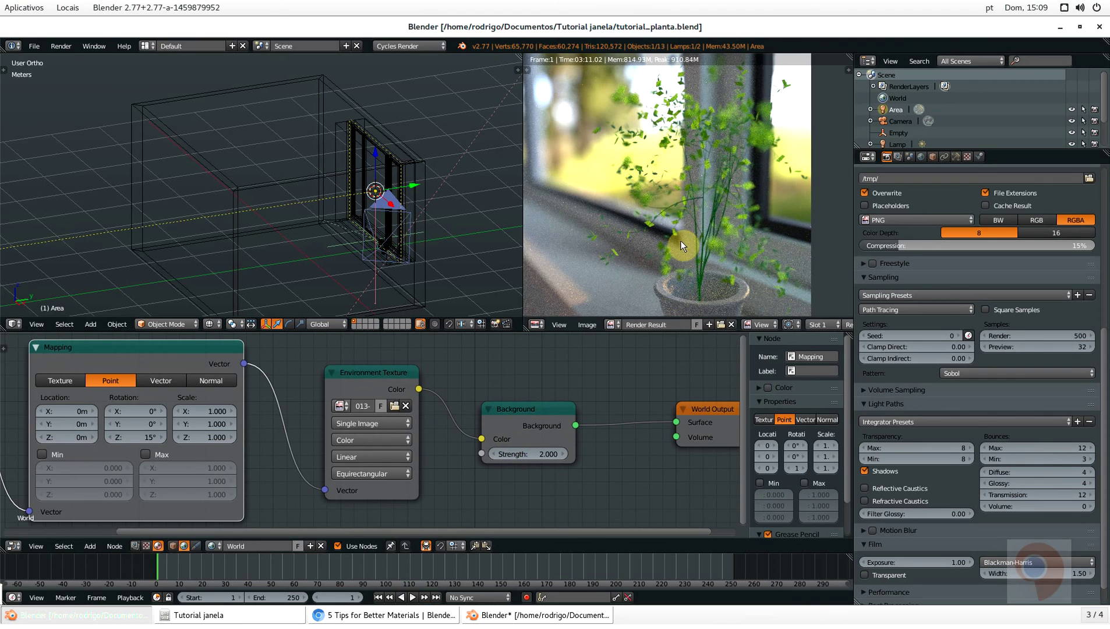
scroll(679, 240, "down", 2)
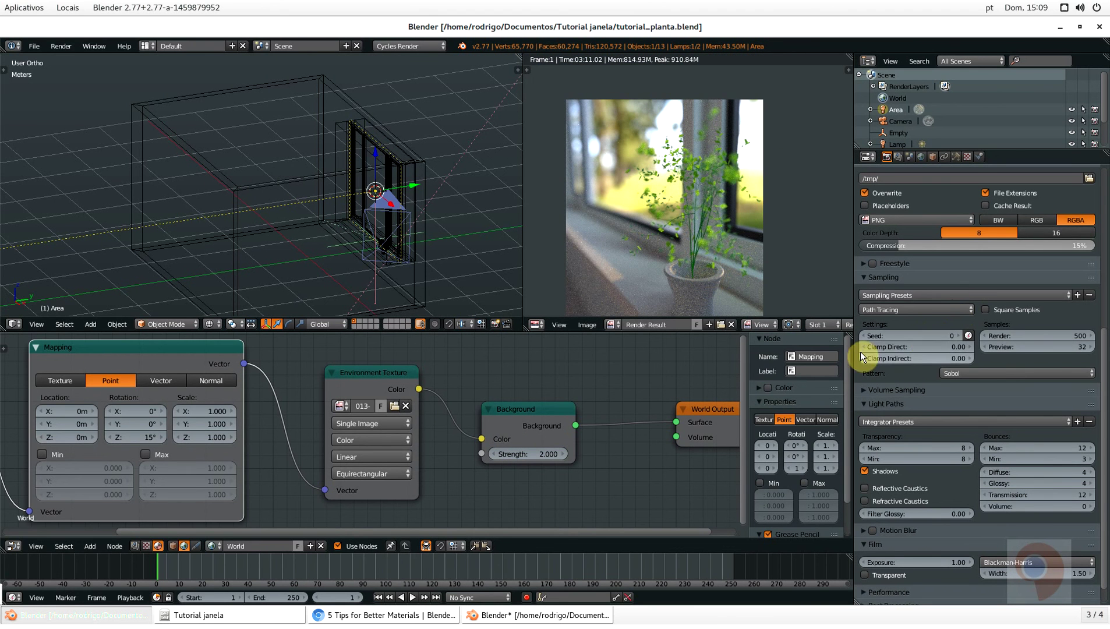
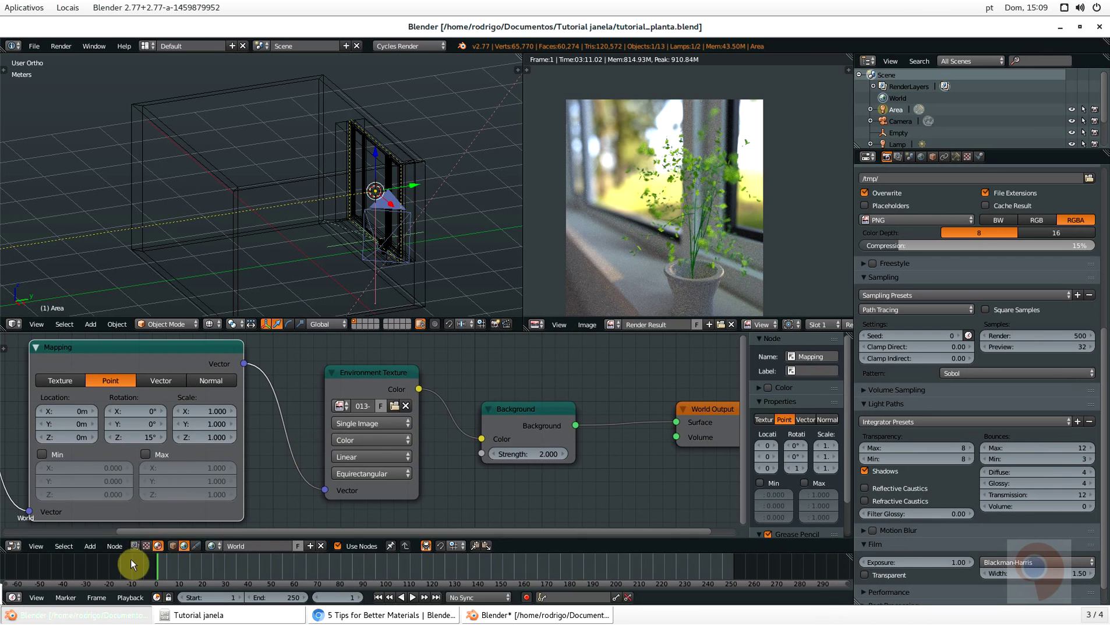
Switch the node editor to compositing nodes, enable Use Nodes and maximize the editor around the Render Layers and Composite nodes
left_click(137, 546)
scroll(631, 250, "down", 4)
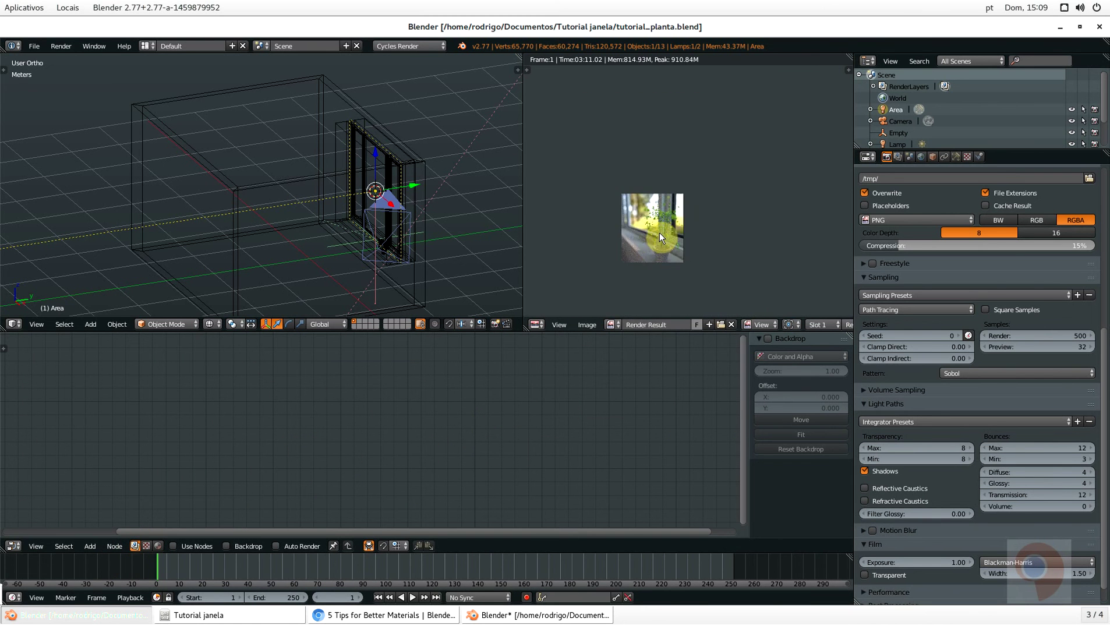
scroll(660, 232, "up", 7)
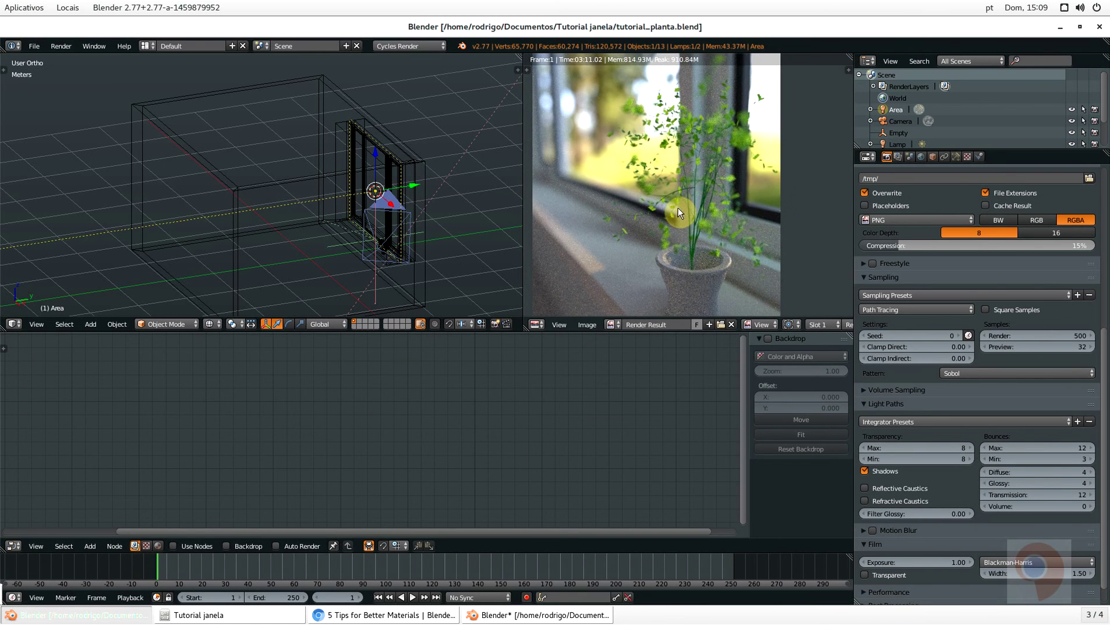
scroll(677, 208, "down", 2)
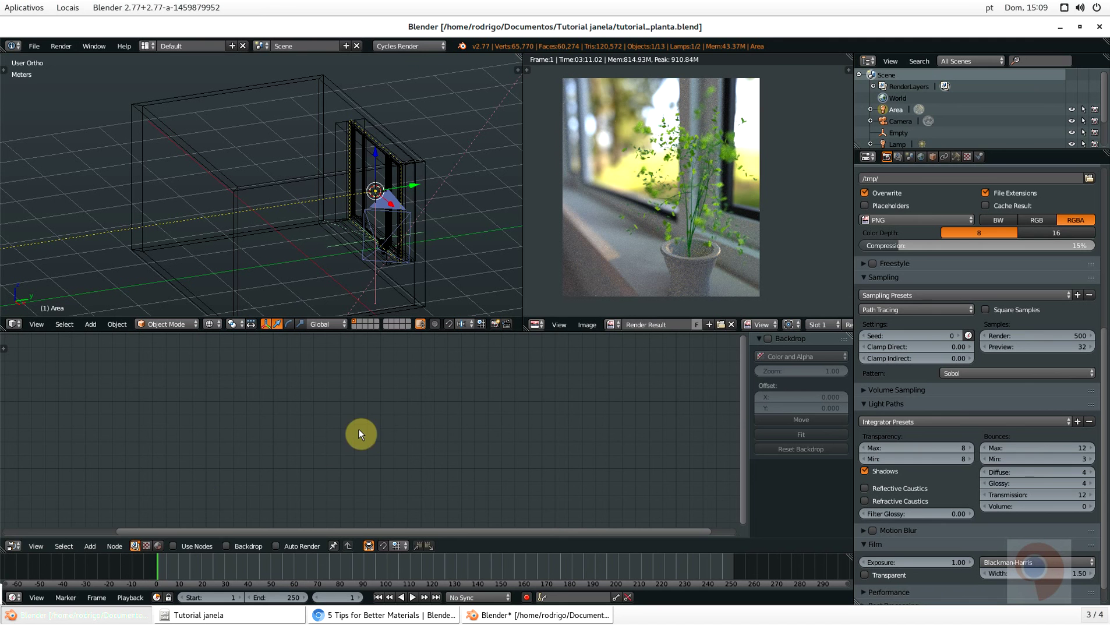
left_click(177, 544)
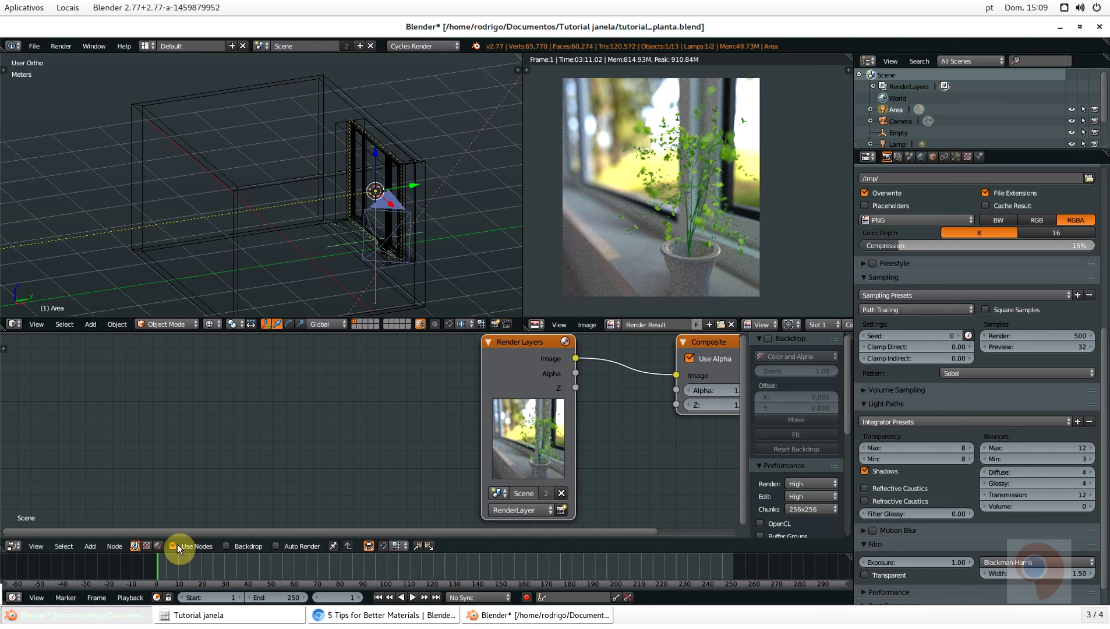
scroll(485, 411, "down", 3)
middle_click_drag(484, 392, 371, 391)
scroll(281, 480, "up", 1)
key("ctrl+Up")
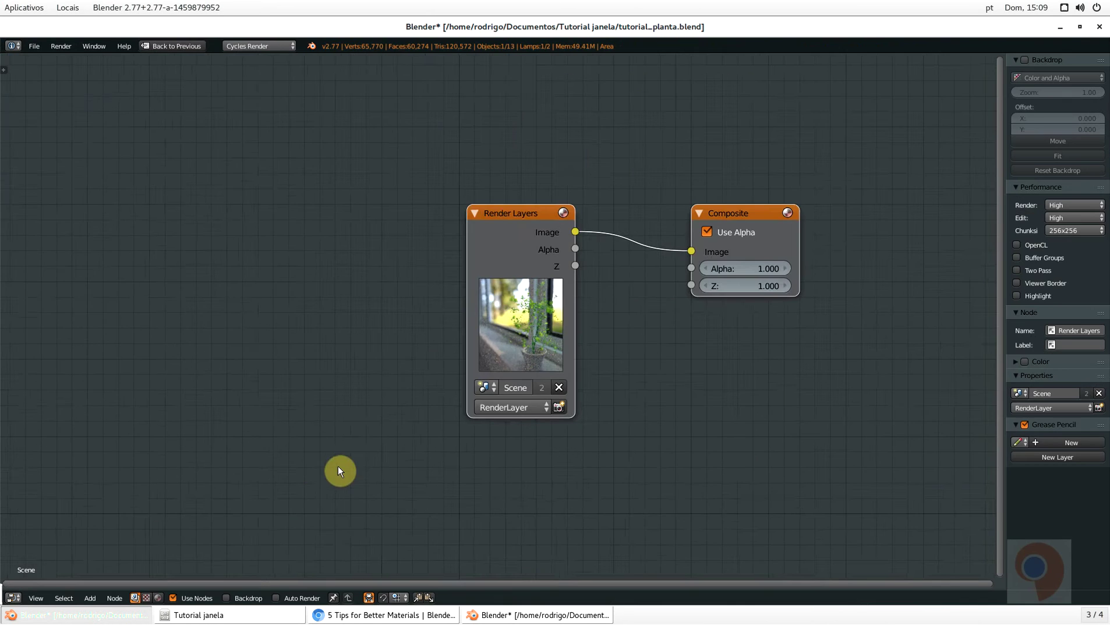
middle_click_drag(670, 316, 507, 300)
scroll(507, 300, "up", 1)
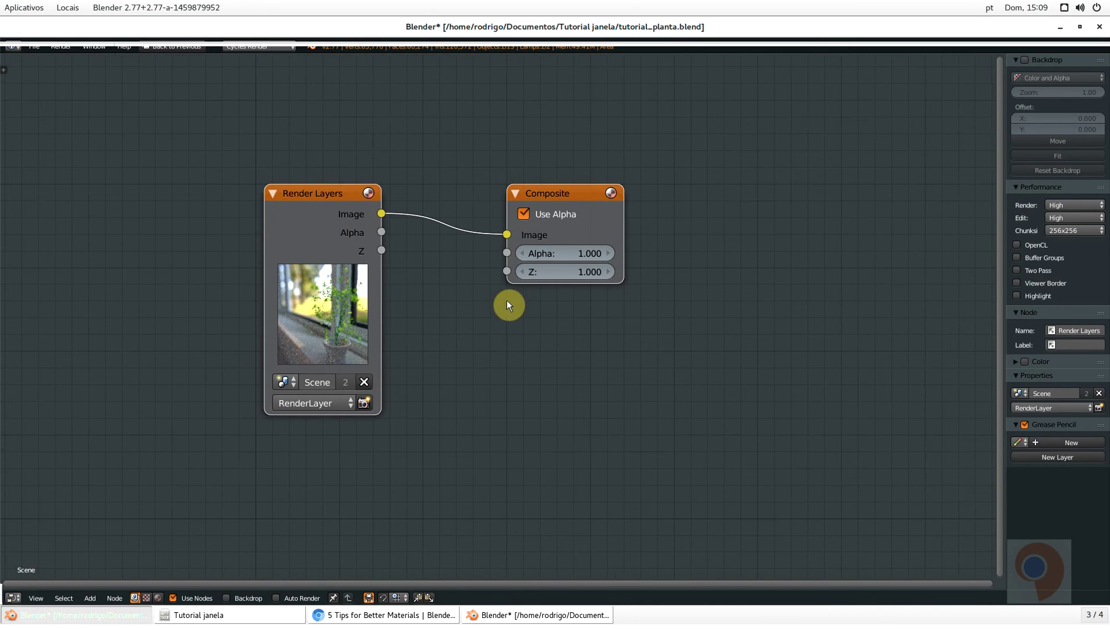
Turn on the compositor Backdrop and move the Render Layers and Composite nodes farther apart
left_click(229, 592)
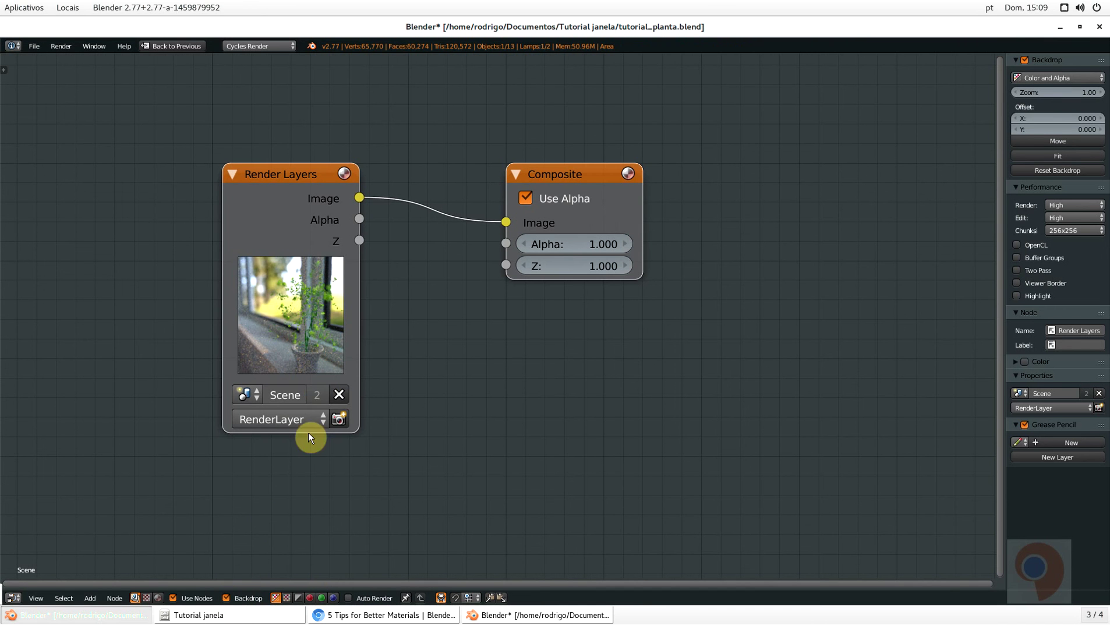
left_click_drag(335, 182, 228, 189)
left_click_drag(606, 174, 730, 147)
Add a Viewer node below the Composite node and feed it the Render Layers image
key("shift+a")
left_click(587, 391)
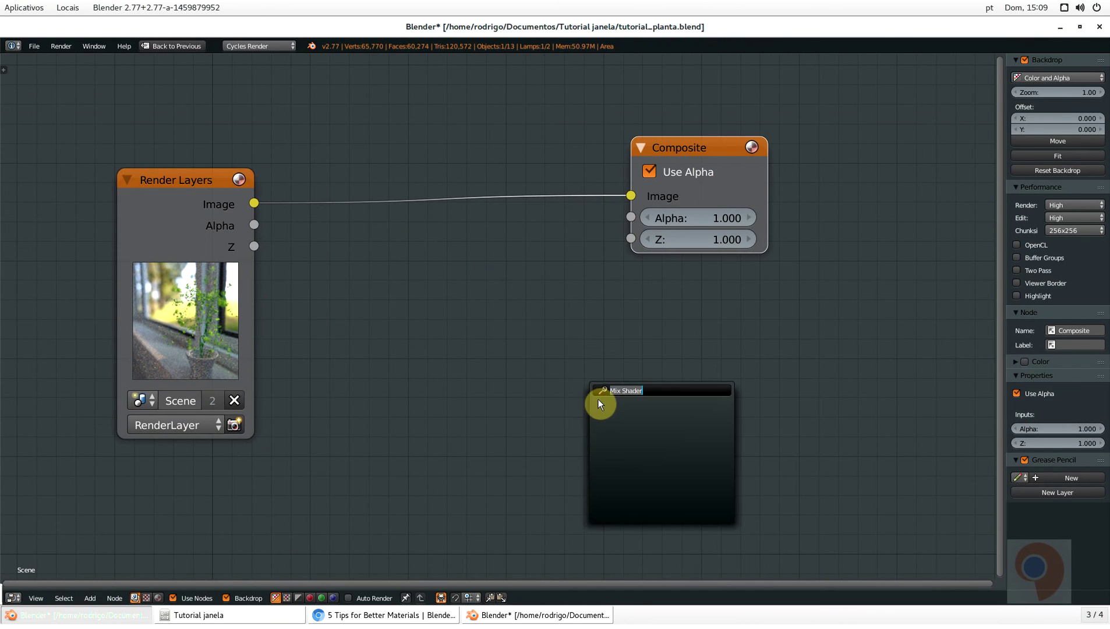
type("vi")
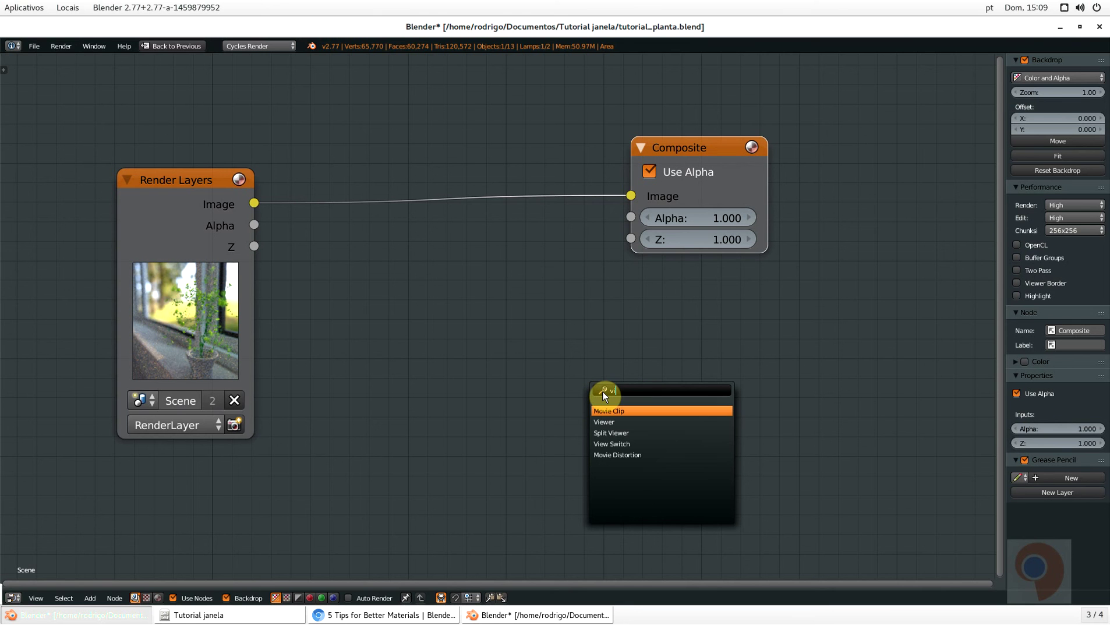
type("ew")
key("Return")
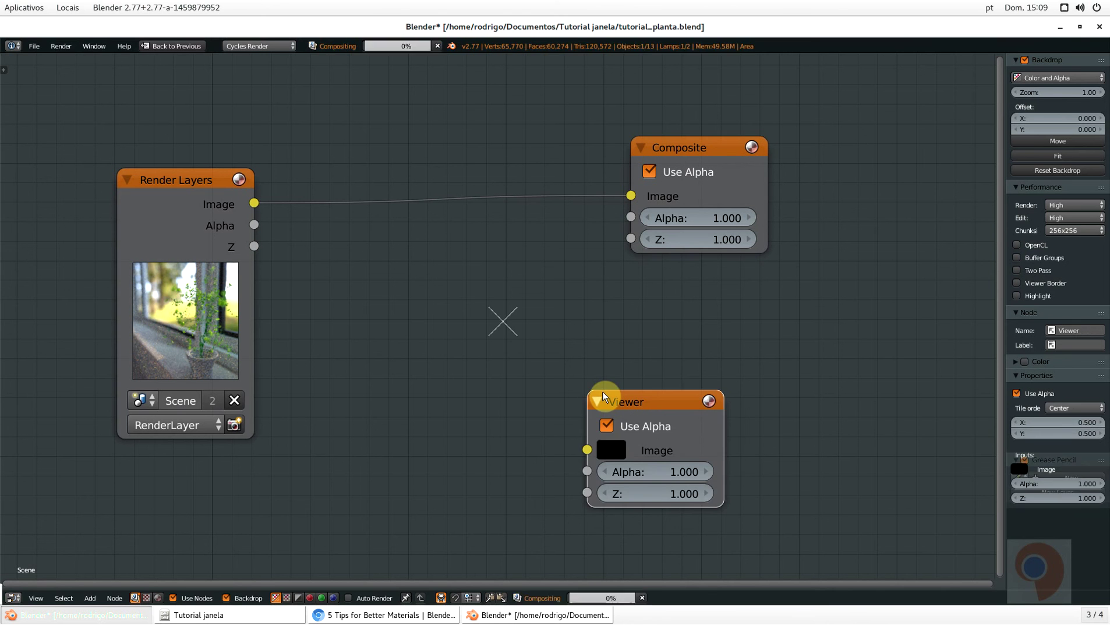
left_click(644, 353)
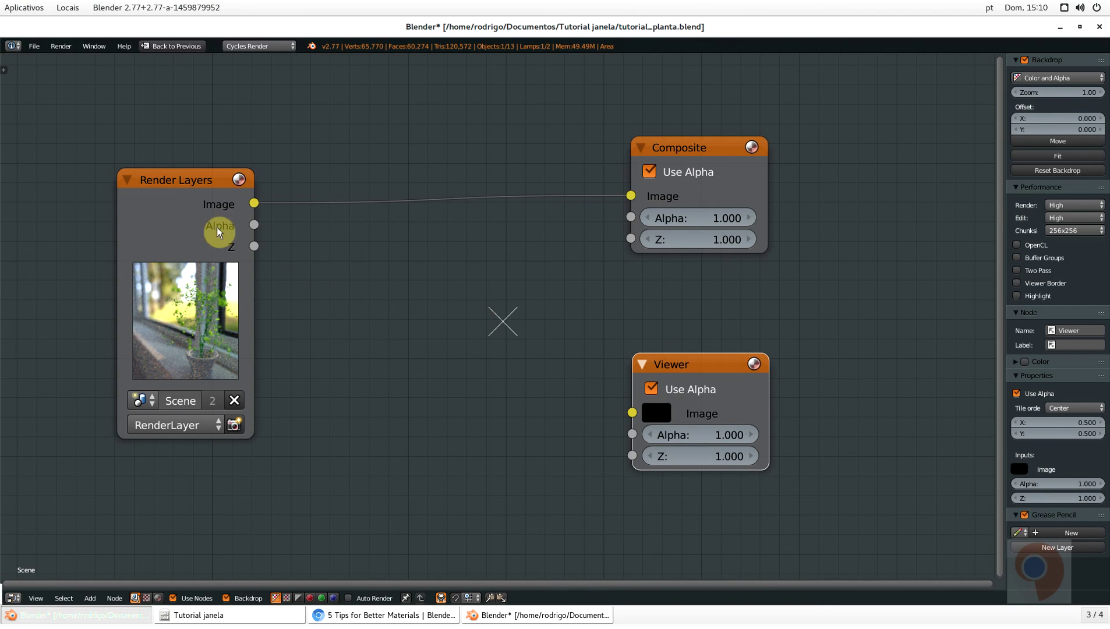
left_click(204, 189, "ctrl+shift")
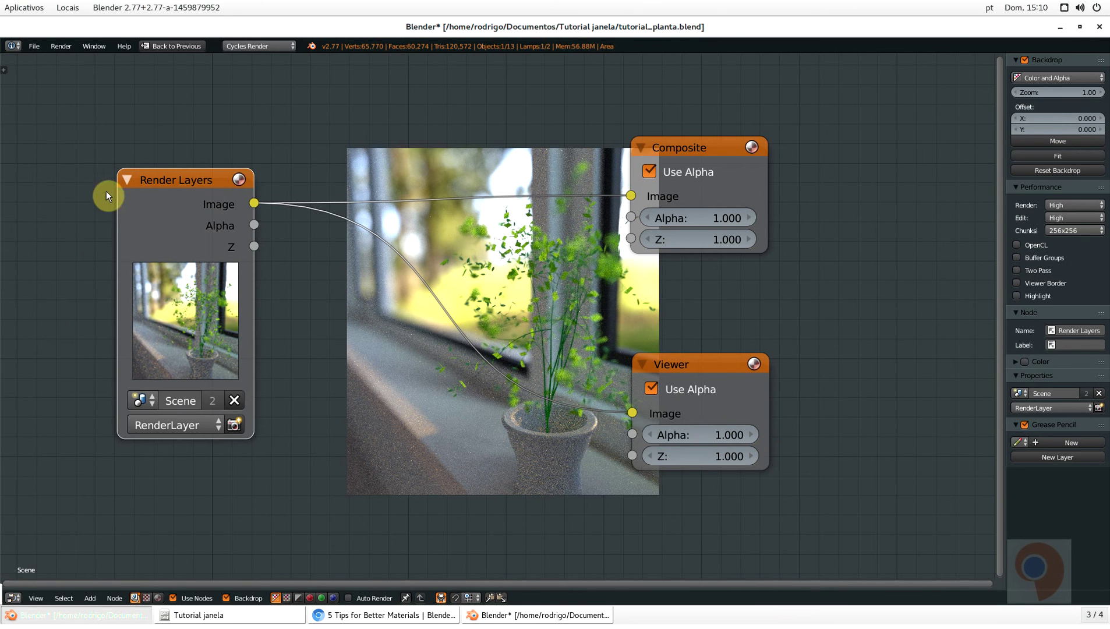
Rearrange the Render Layers, Viewer and Composite nodes around the edges of the backdrop image
left_click_drag(157, 181, 198, 190)
left_click_drag(700, 361, 645, 493)
scroll(535, 300, "up", 2)
scroll(534, 315, "down", 2)
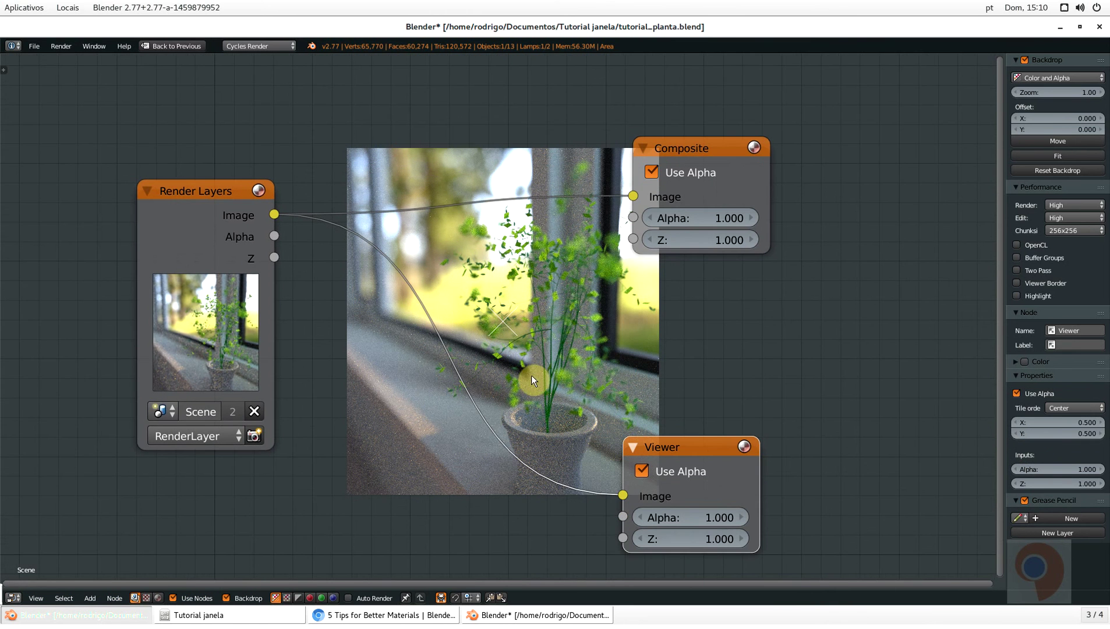
left_click_drag(728, 148, 826, 119)
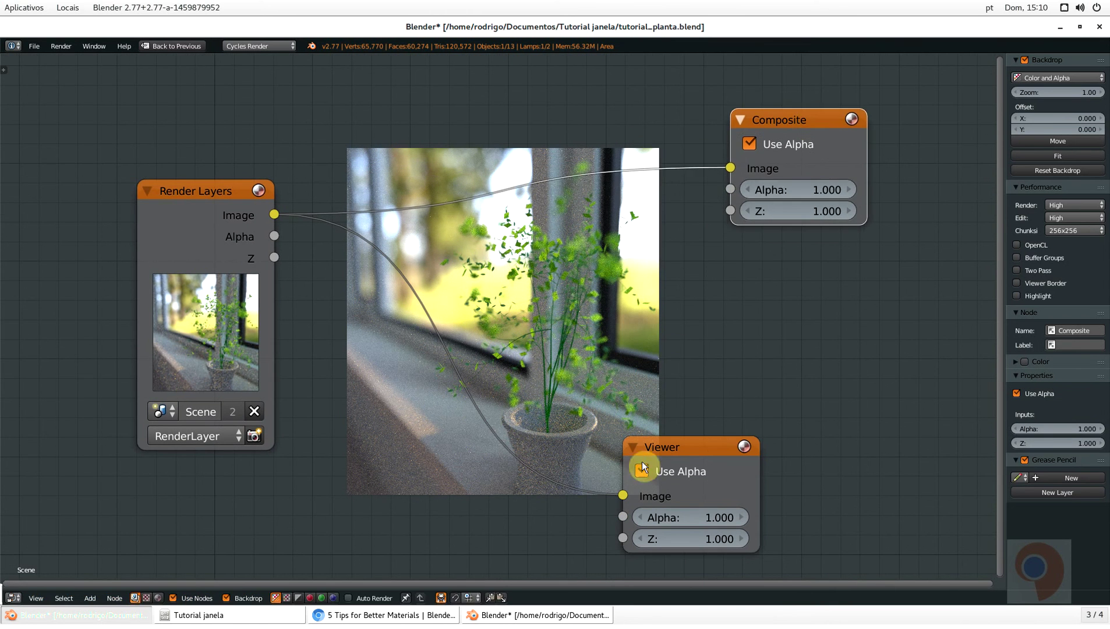
Move the Viewer and Render Layers nodes outward and insert a Mix node on the link to the Composite node
left_click_drag(685, 450, 781, 399)
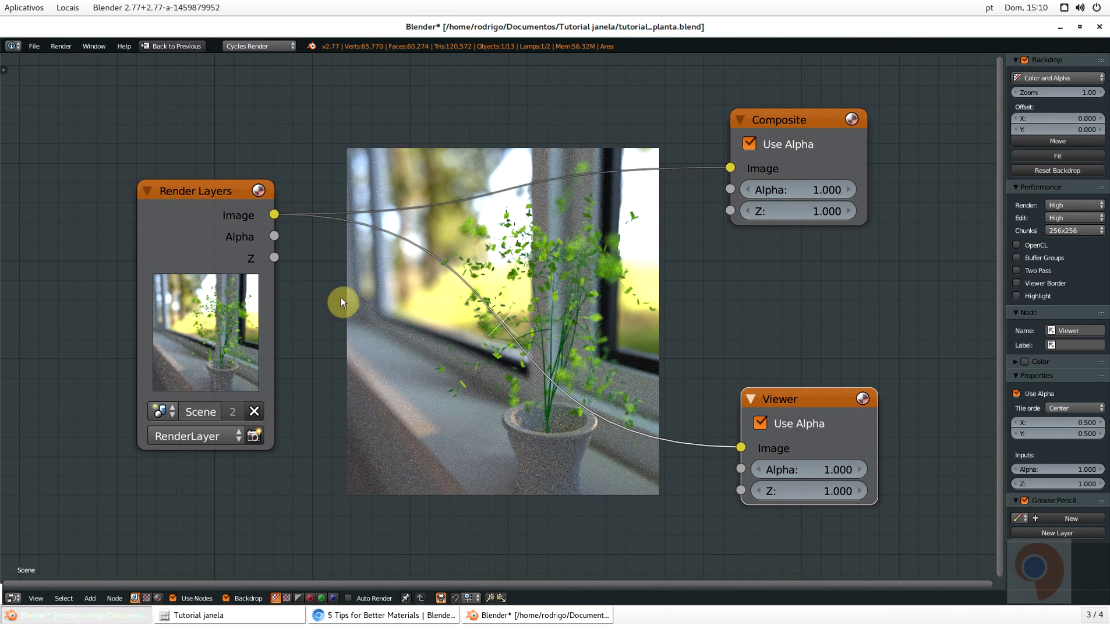
left_click_drag(251, 197, 113, 194)
key("shift+a")
left_click(256, 293)
type("Viewer")
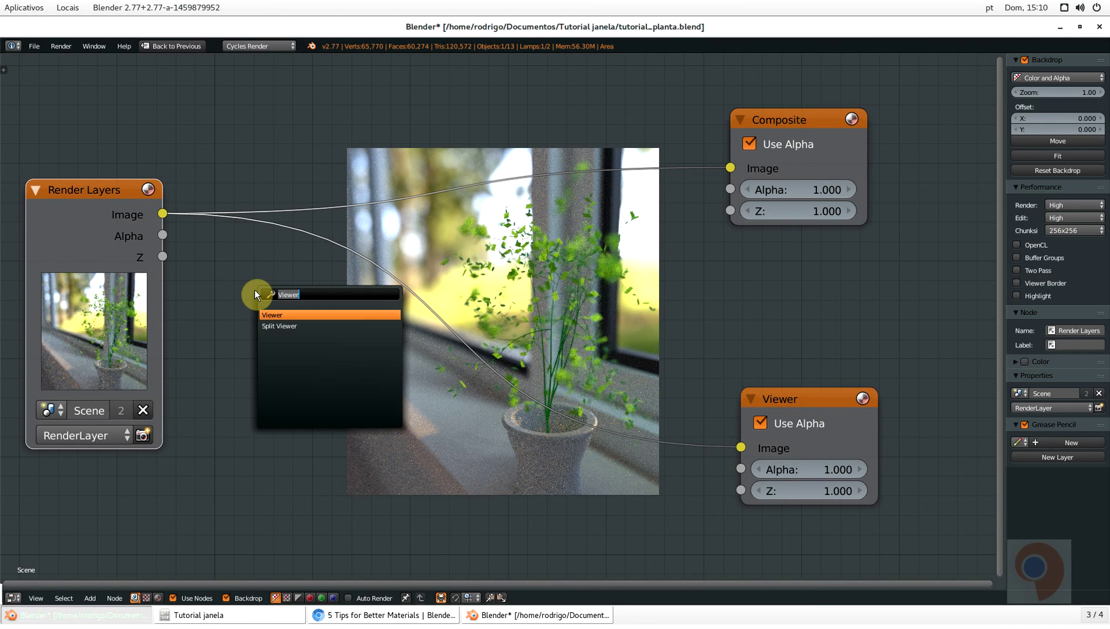
type("mix")
key("Return")
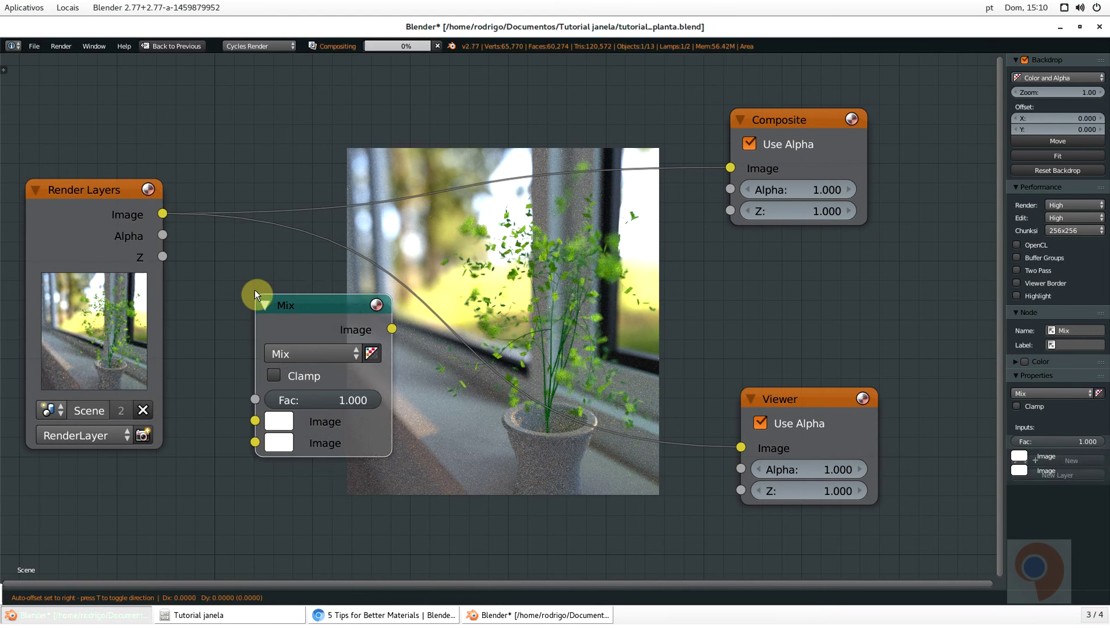
left_click(488, 148)
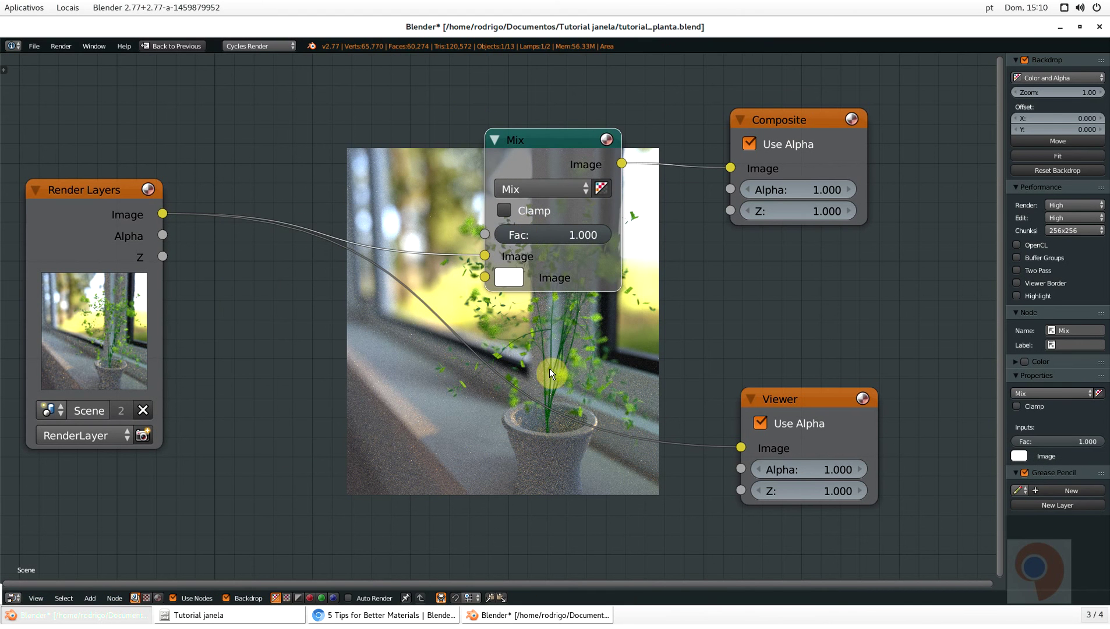
Feed the Mix node's image output to the Viewer and reposition the Mix and Render Layers nodes
left_click_drag(621, 163, 741, 448)
left_click_drag(555, 139, 537, 211)
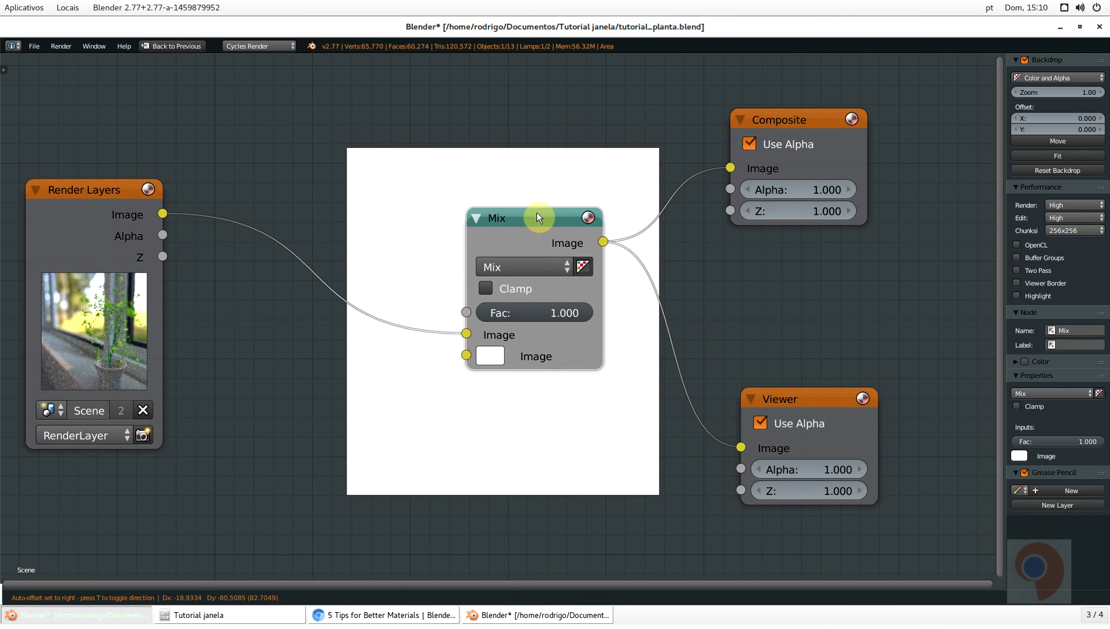
left_click_drag(96, 199, 38, 190)
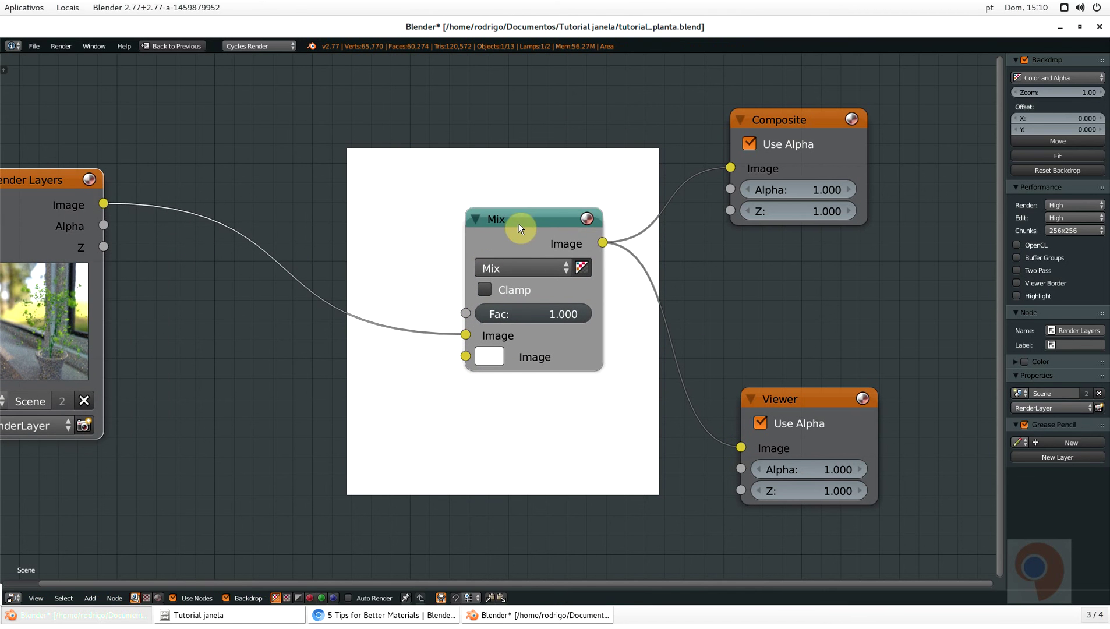
left_click_drag(518, 224, 481, 225)
Add an Ellipse Mask node and place it below the Render Layers node, clear of the backdrop image
scroll(447, 305, "down", 6)
middle_click_drag(421, 351, 529, 351)
key("shift+a")
left_click(393, 365)
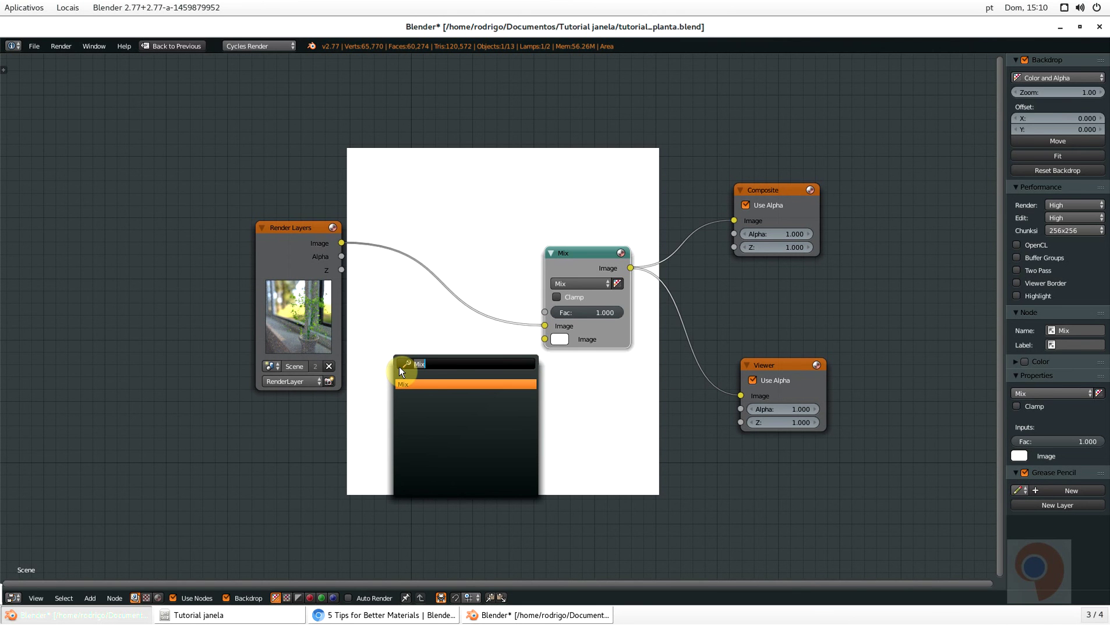
type("el")
key("Down")
key("Down")
key("Down")
key("Return")
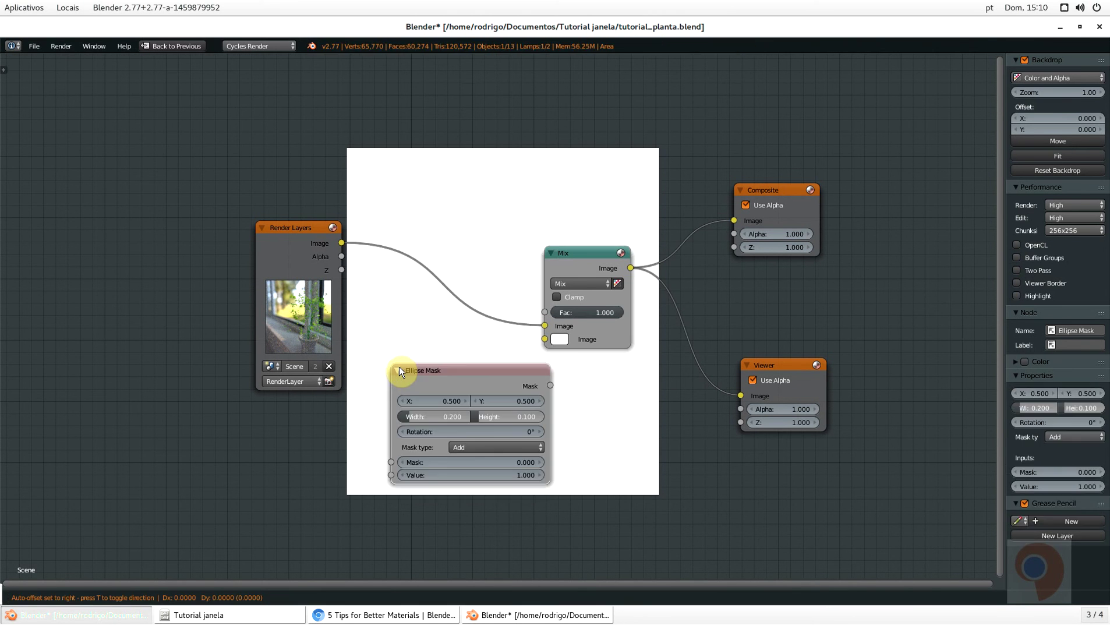
left_click(222, 428)
left_click_drag(290, 225, 138, 168)
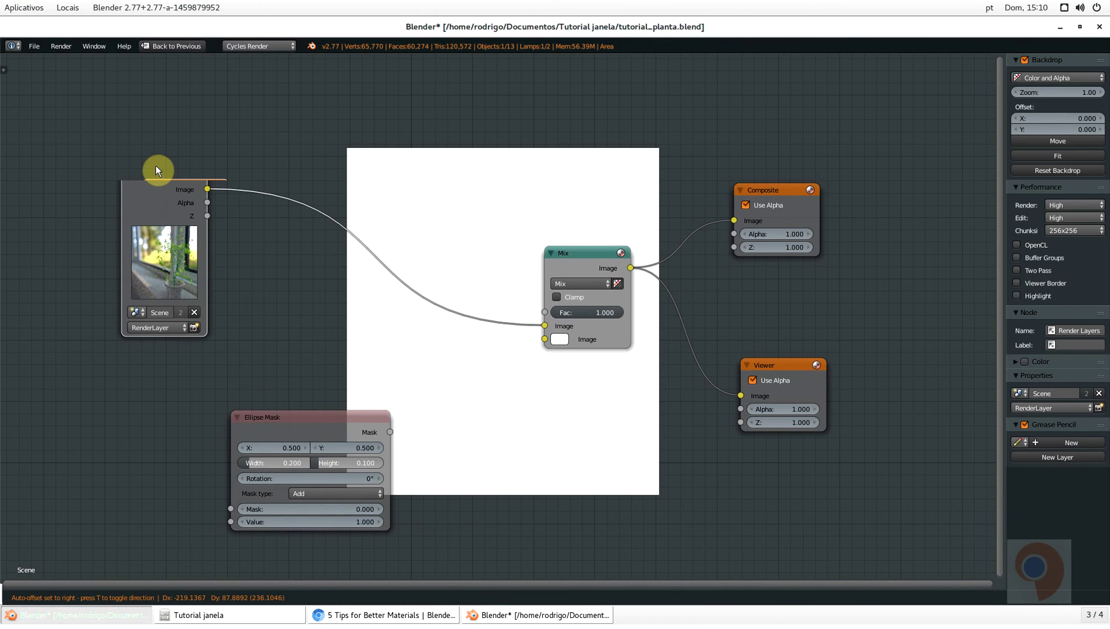
left_click_drag(299, 424, 125, 378)
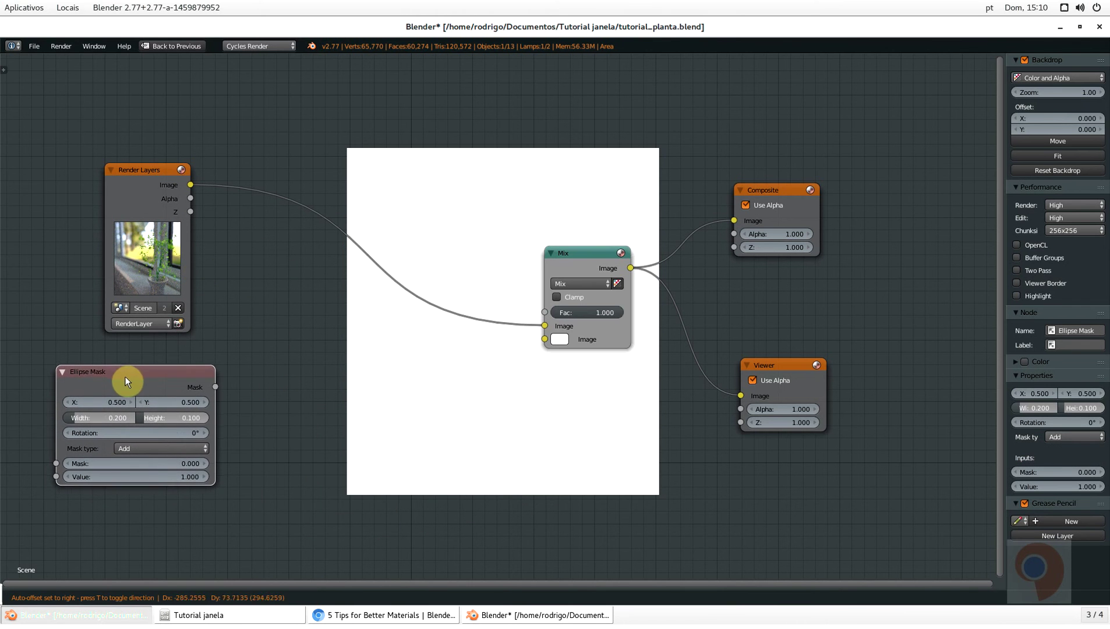
Add a Blur node beside the Ellipse Mask and connect the mask output to its Image input
key("shift+a")
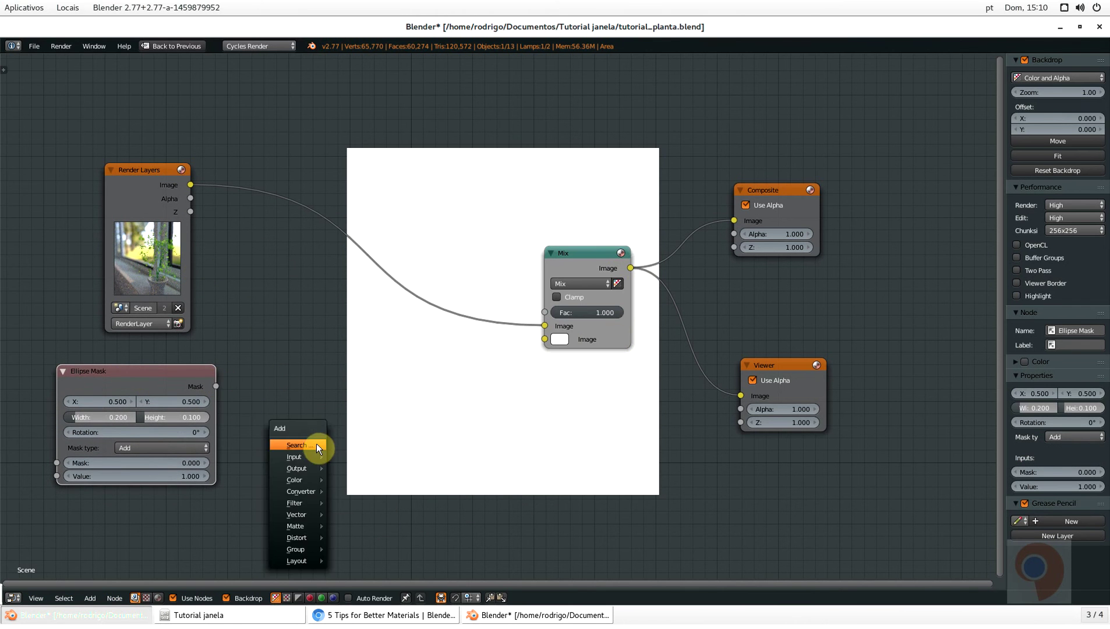
left_click(315, 442)
type("blu")
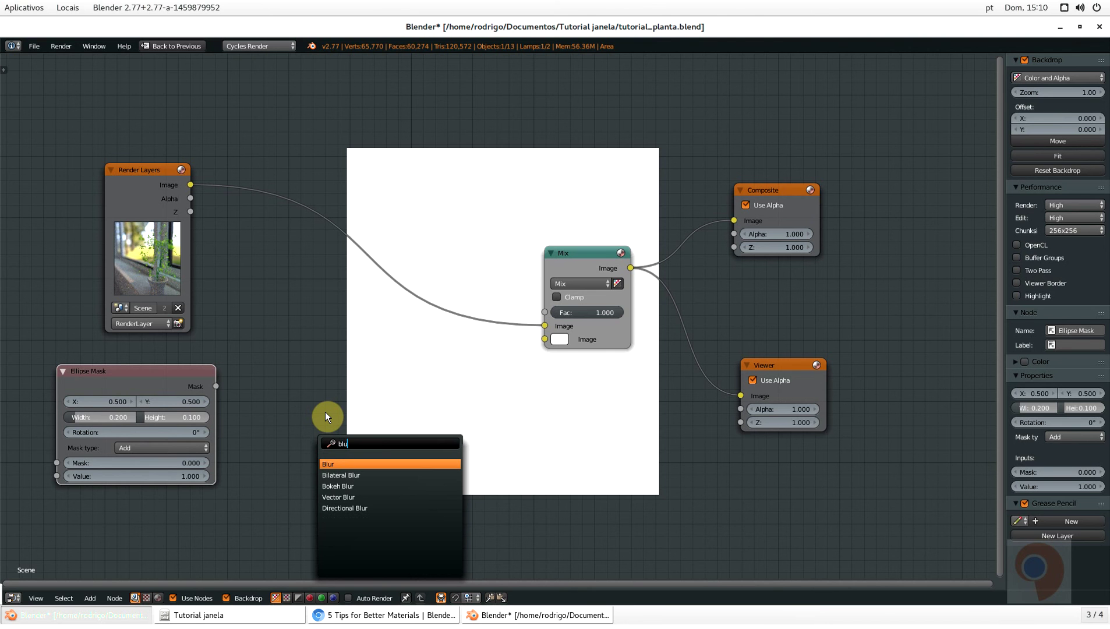
key("Return")
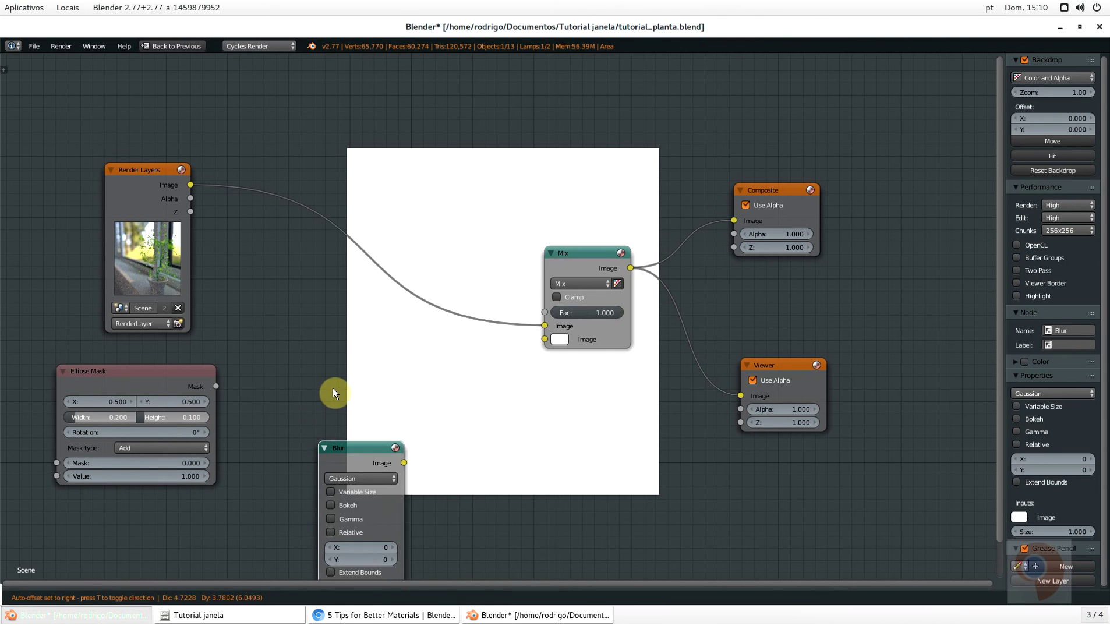
left_click(334, 319)
left_click_drag(216, 386, 324, 500)
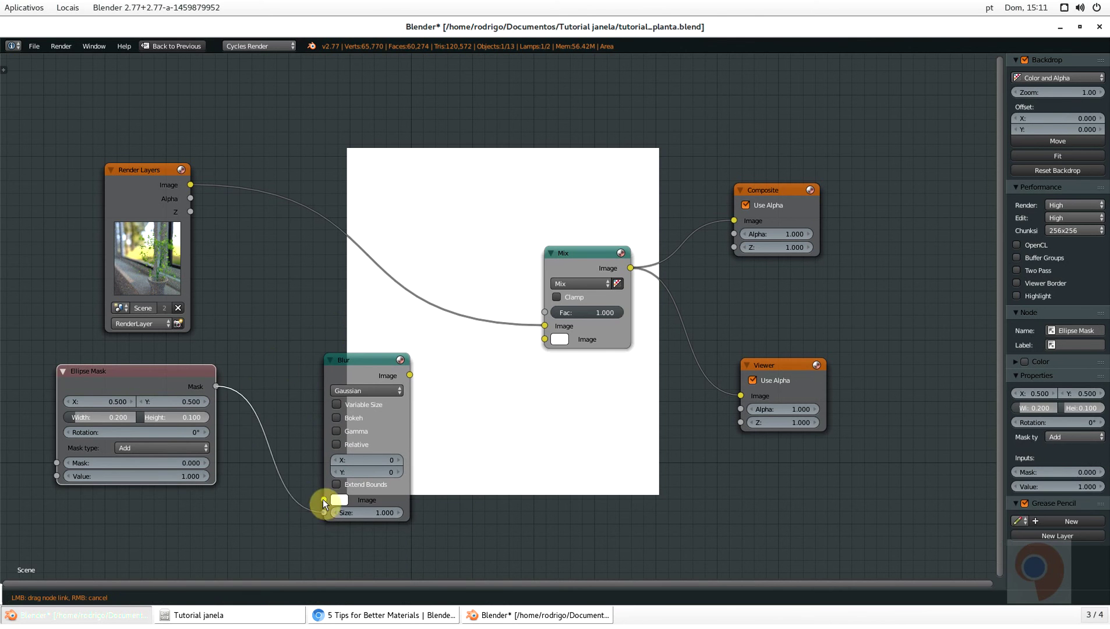
Set the Blur to Fast Gaussian, Relative with X aspect correction, and connect it to the Mix node's second Image input
scroll(383, 384, "up", 2)
scroll(383, 385, "up", 1)
left_click(344, 412)
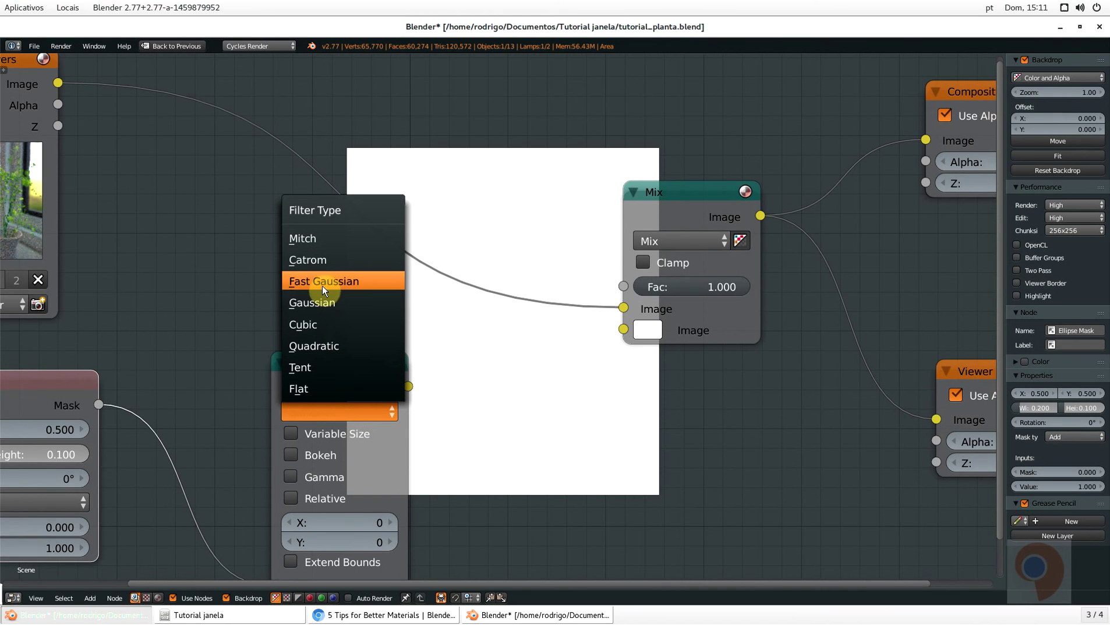
left_click(338, 280)
scroll(364, 390, "down", 2)
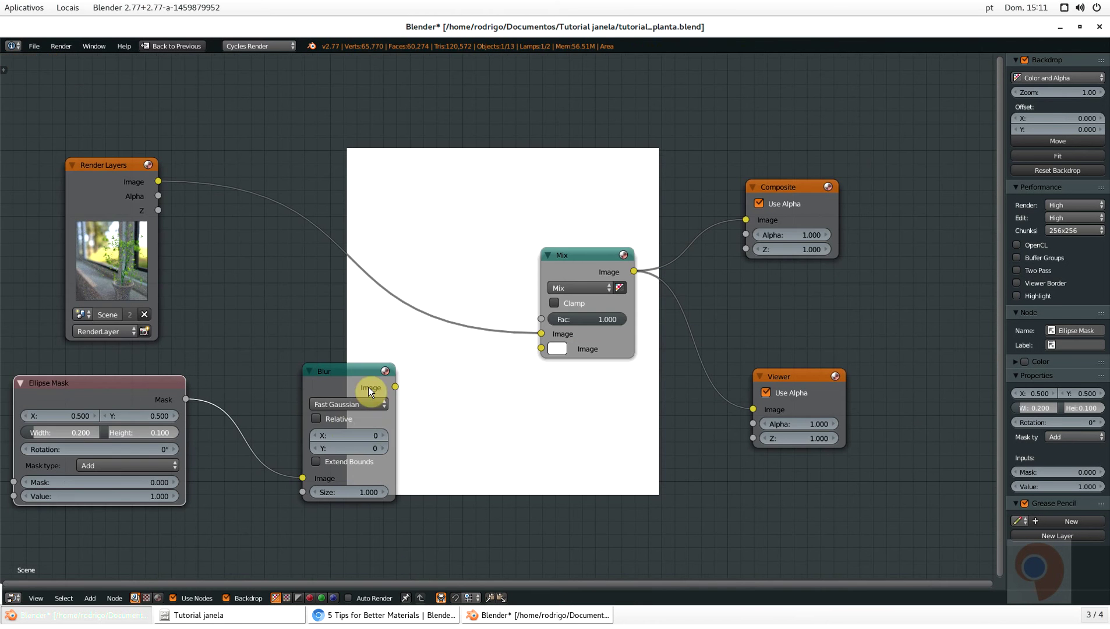
left_click(341, 418)
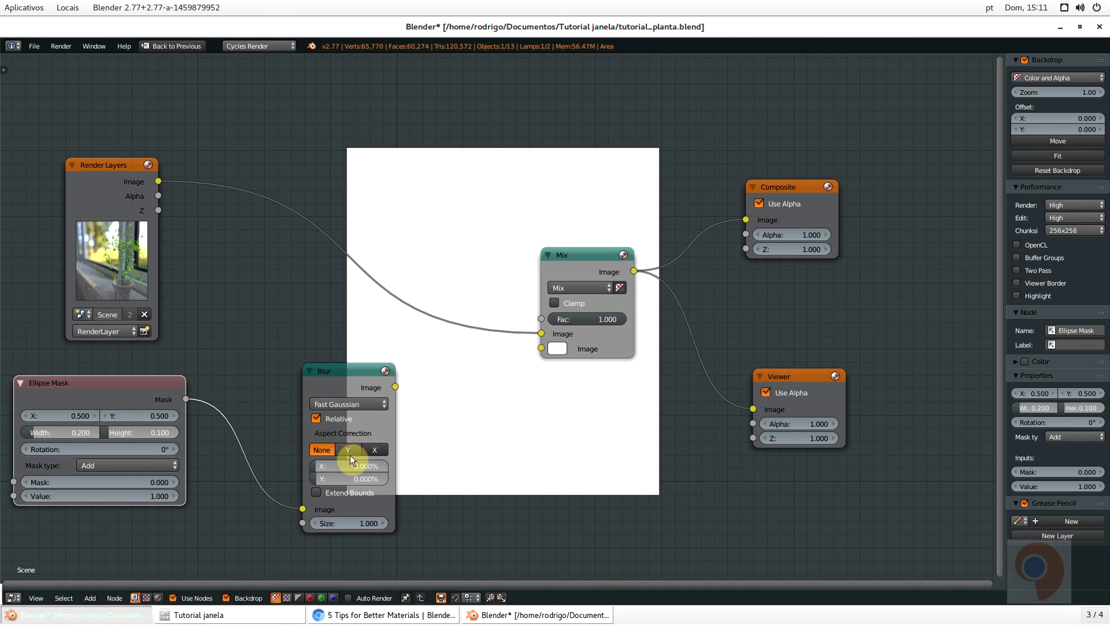
left_click(375, 452)
left_click_drag(395, 386, 538, 348)
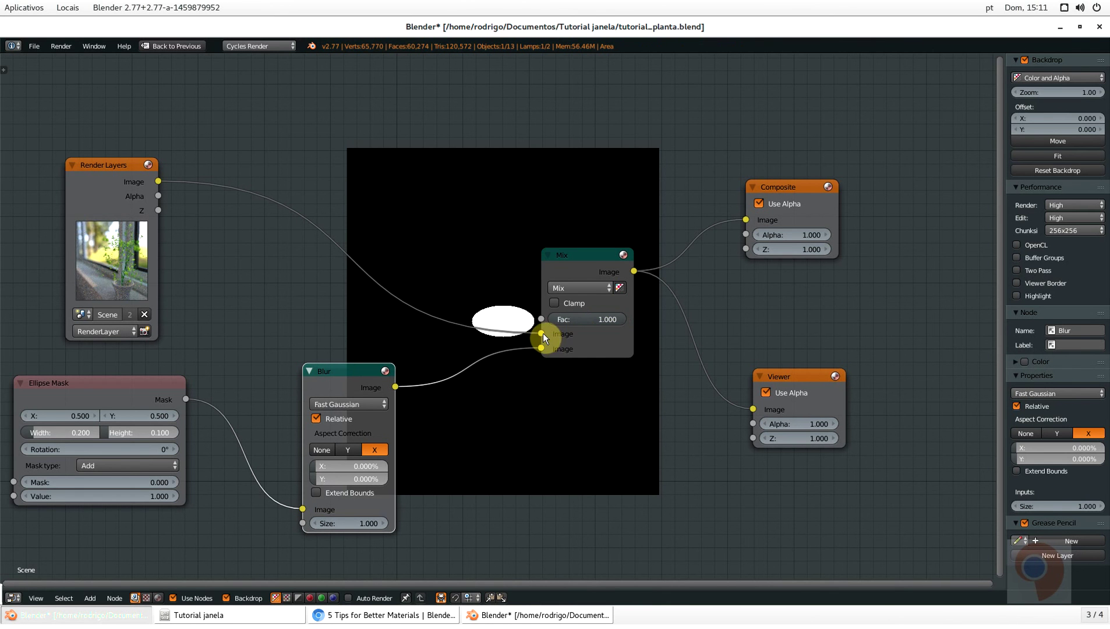
left_click_drag(543, 334, 545, 350)
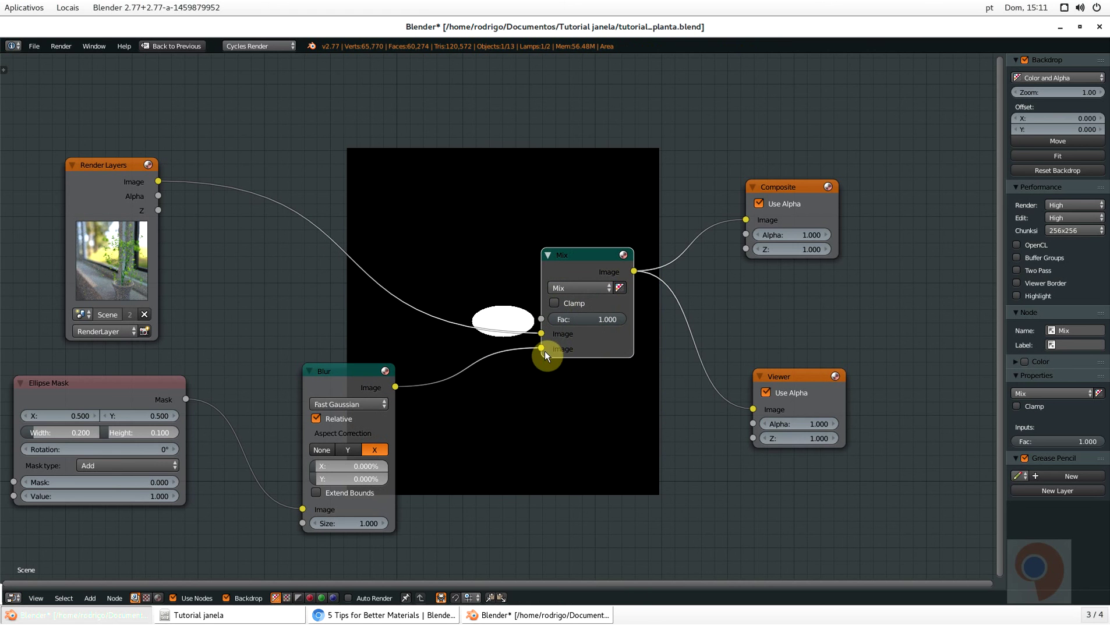
Insert an Invert node on the link between the Blur and Mix nodes, leaving room around the Blur node
scroll(489, 388, "up", 2)
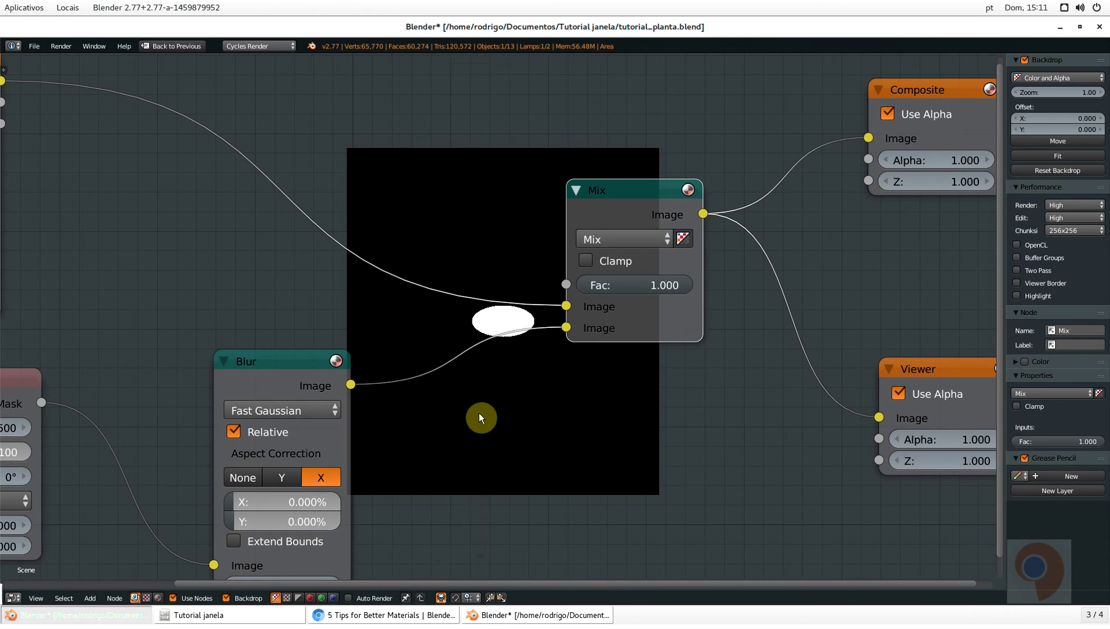
key("shift+a")
left_click(469, 426)
type("in")
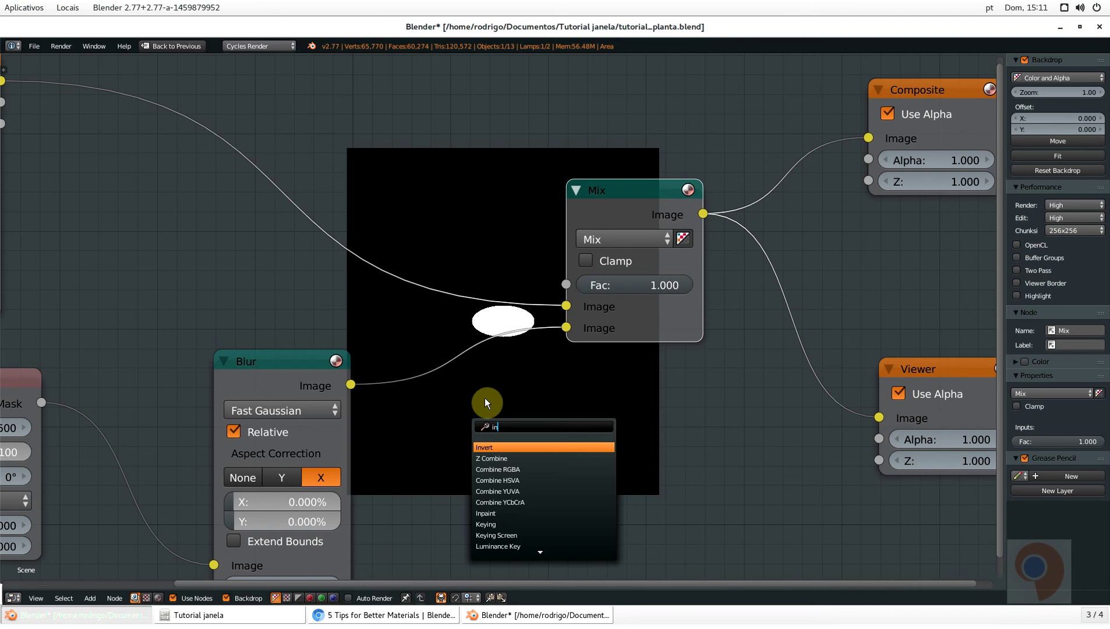
key("Return")
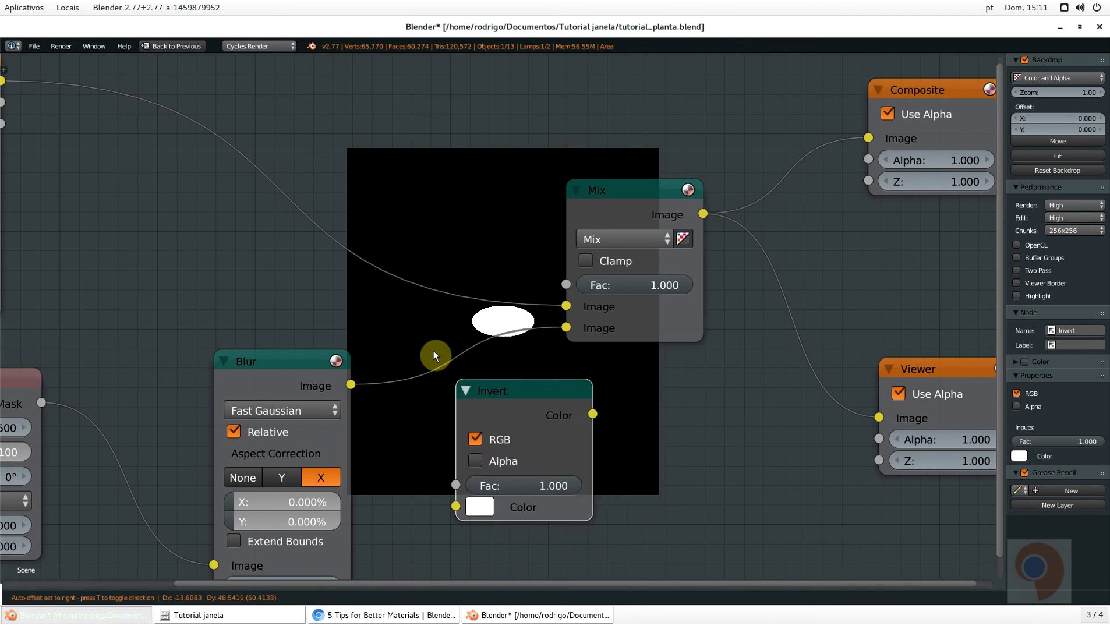
left_click(417, 350)
left_click_drag(305, 364, 274, 375)
Try the Multiply blend type on the Mix node and return it to Mix
left_click(708, 248)
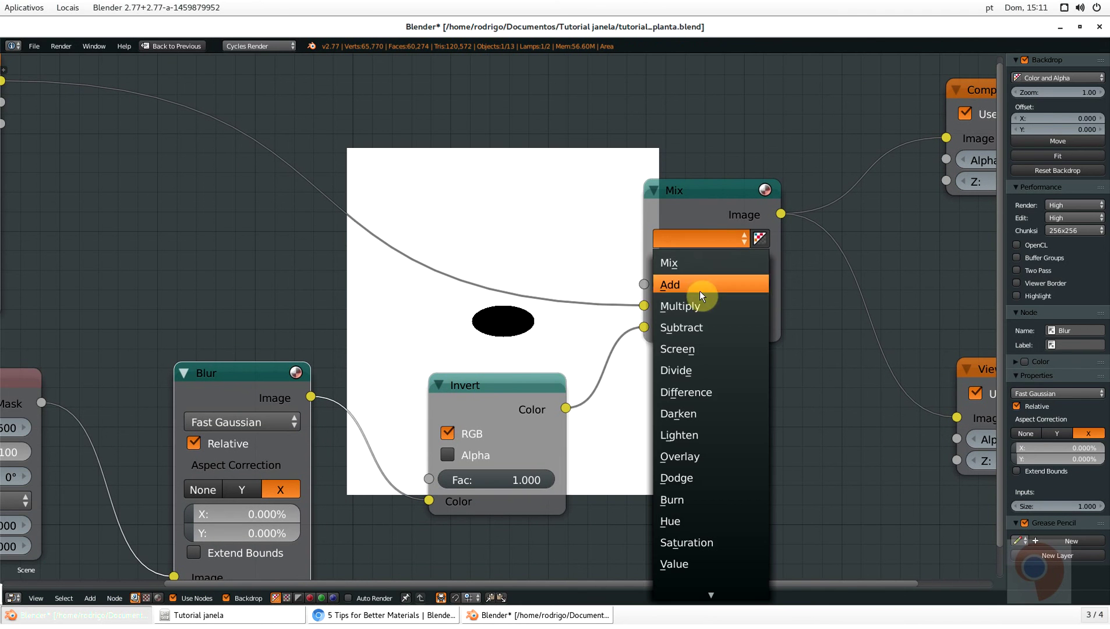
left_click(696, 306)
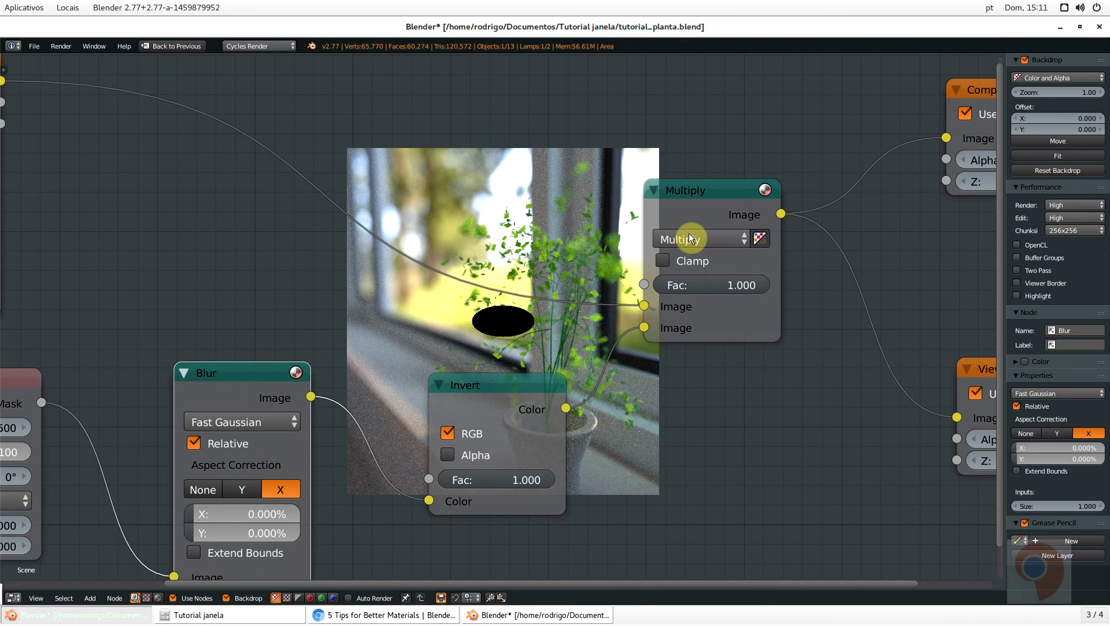
left_click(696, 241)
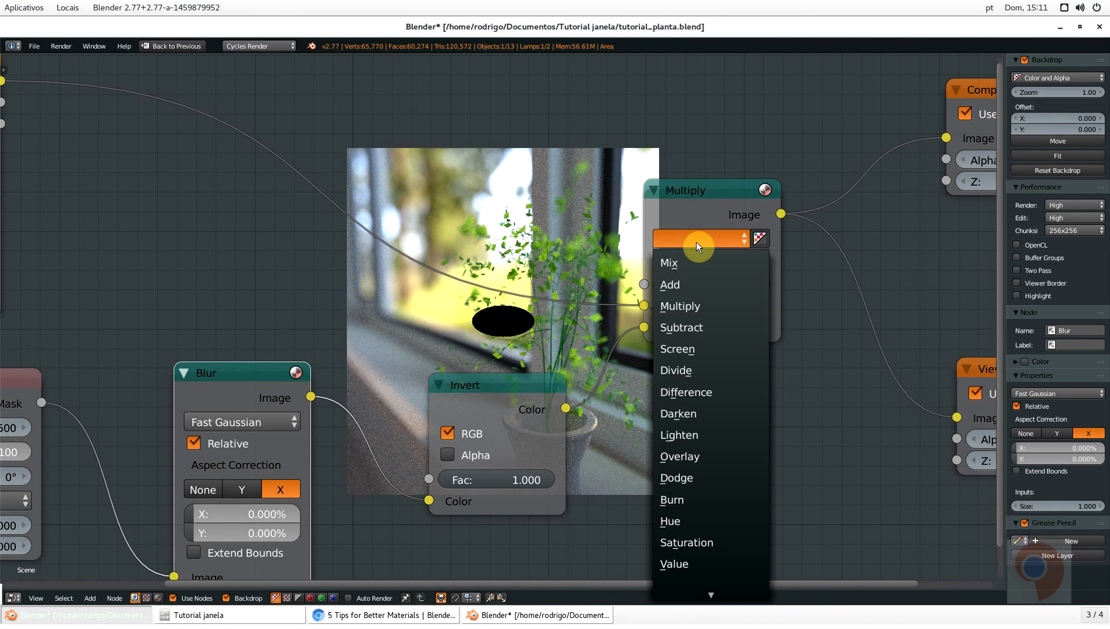
left_click(693, 256)
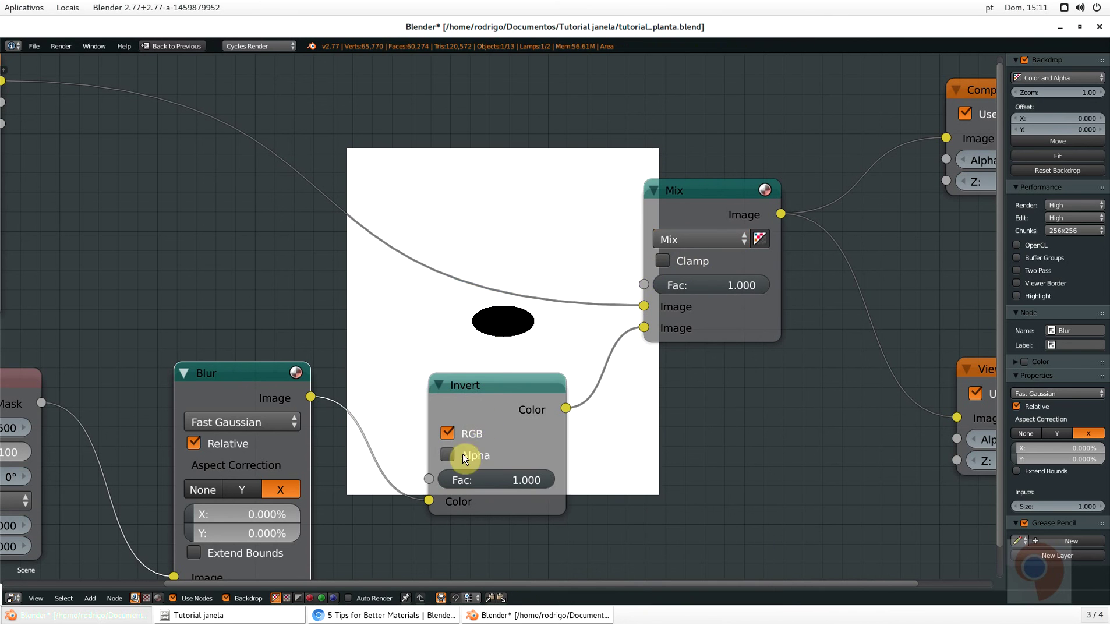
Rearrange the Render Layers, Blur, Invert and Mix nodes so the whole node chain is spaced out clearly
left_click_drag(490, 383, 510, 367)
scroll(524, 364, "down", 3)
scroll(629, 287, "down", 1)
scroll(637, 286, "up", 1)
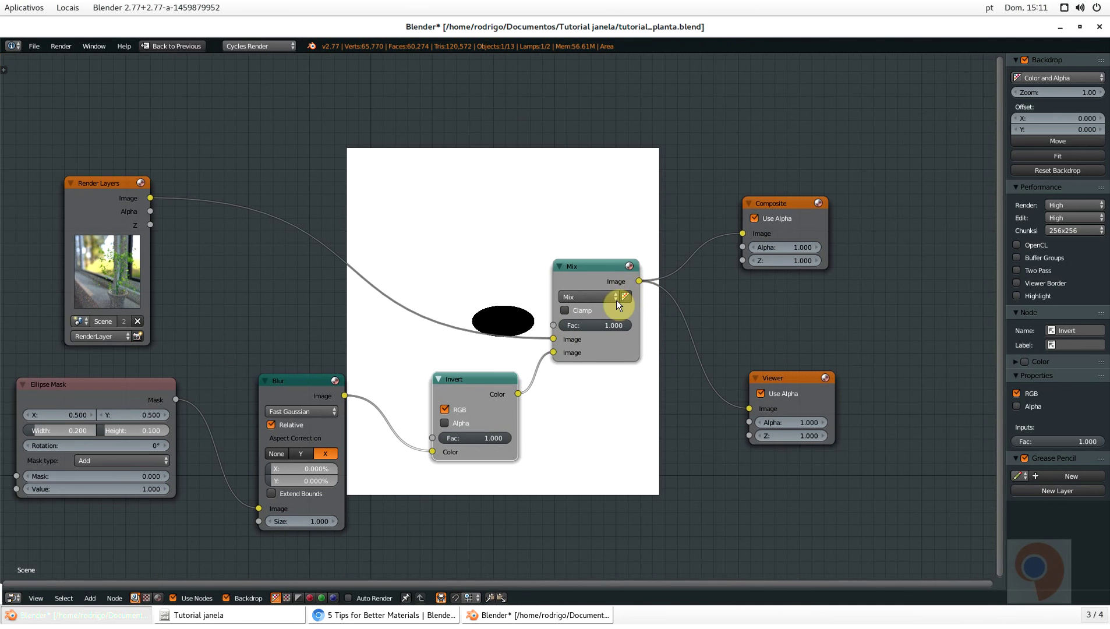
left_click_drag(116, 180, 92, 185)
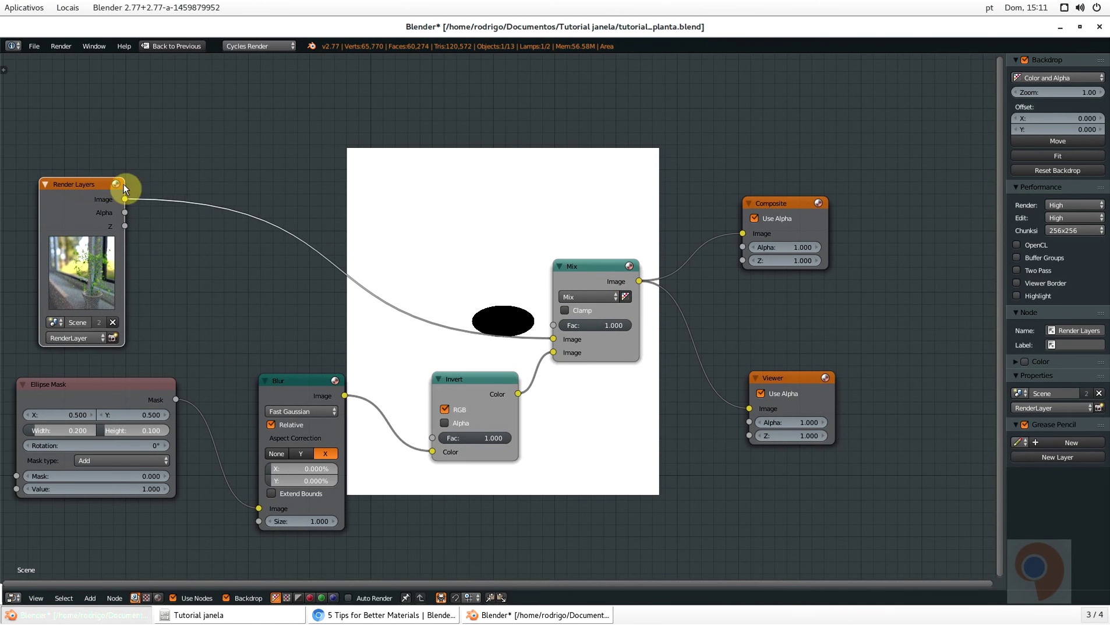
left_click_drag(597, 272, 589, 270)
left_click_drag(473, 385, 456, 384)
left_click(308, 384)
left_click_drag(309, 385, 296, 398)
left_click_drag(468, 391, 456, 392)
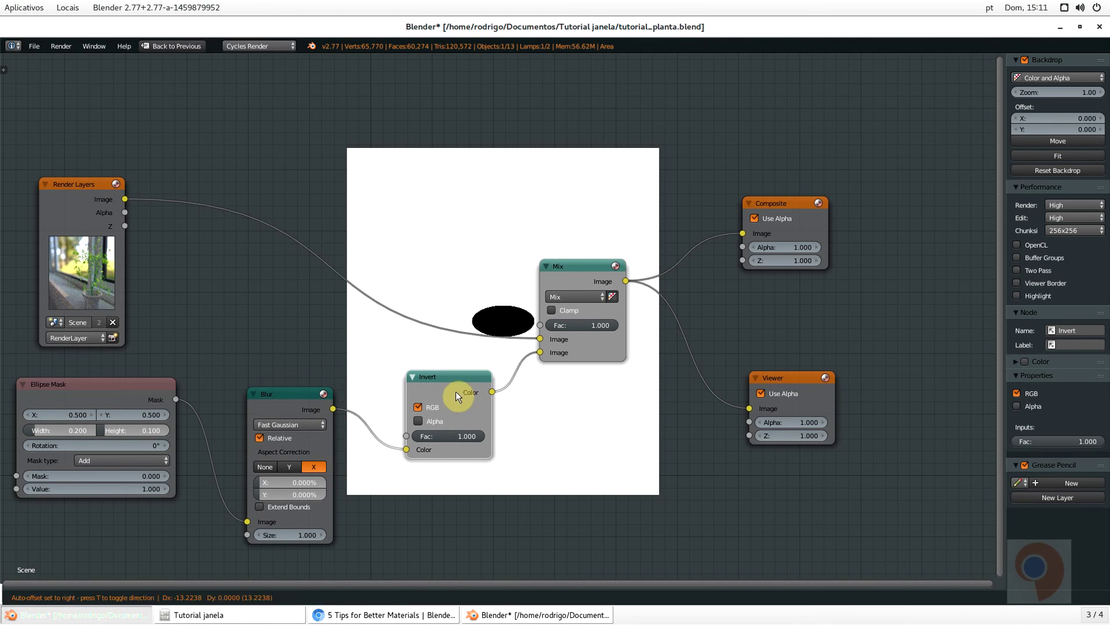
left_click_drag(568, 267, 575, 260)
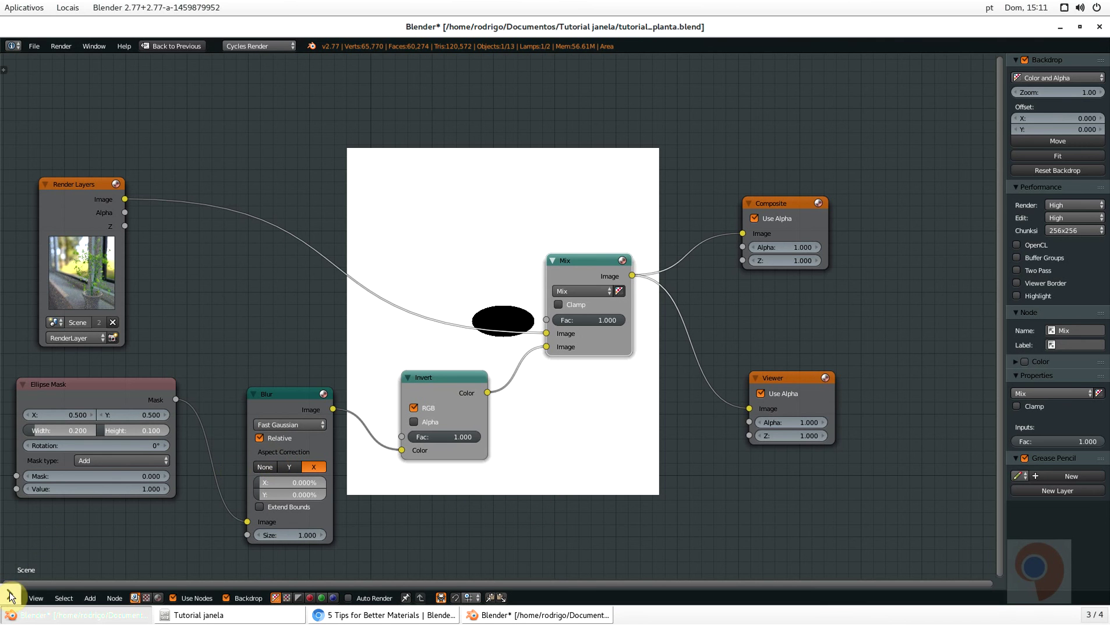
mouse_move(10, 594)
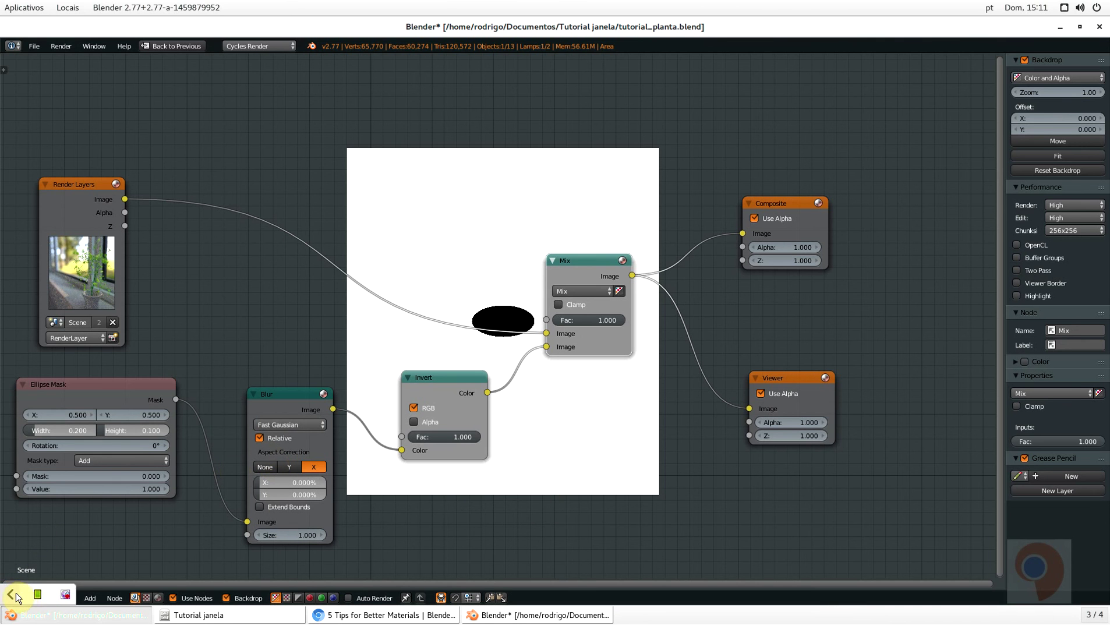
right_click(66, 599)
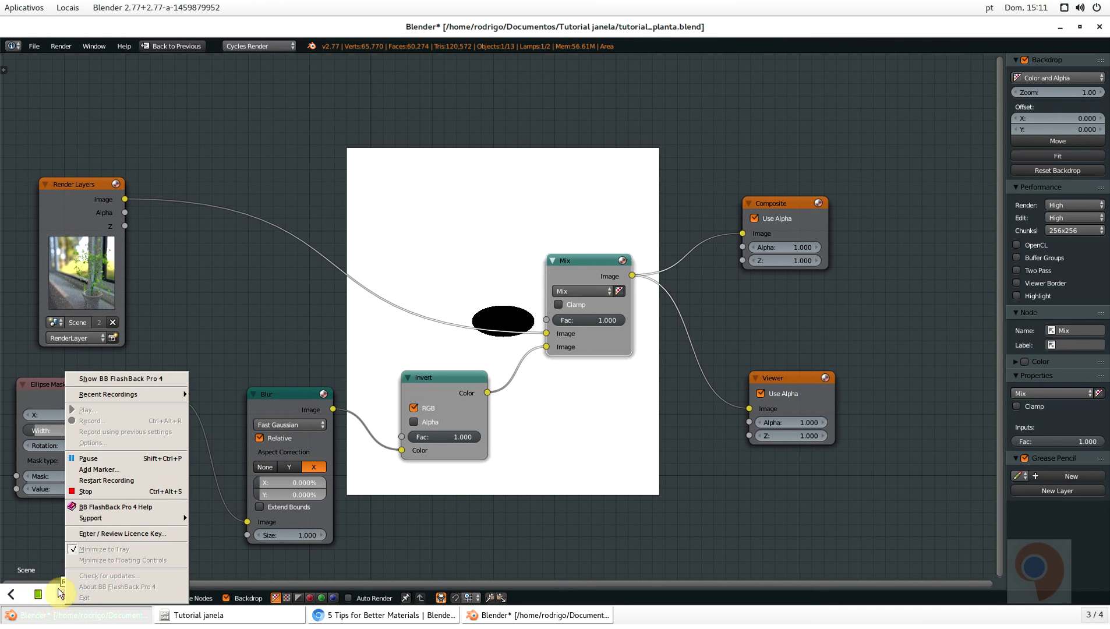
left_click(117, 459)
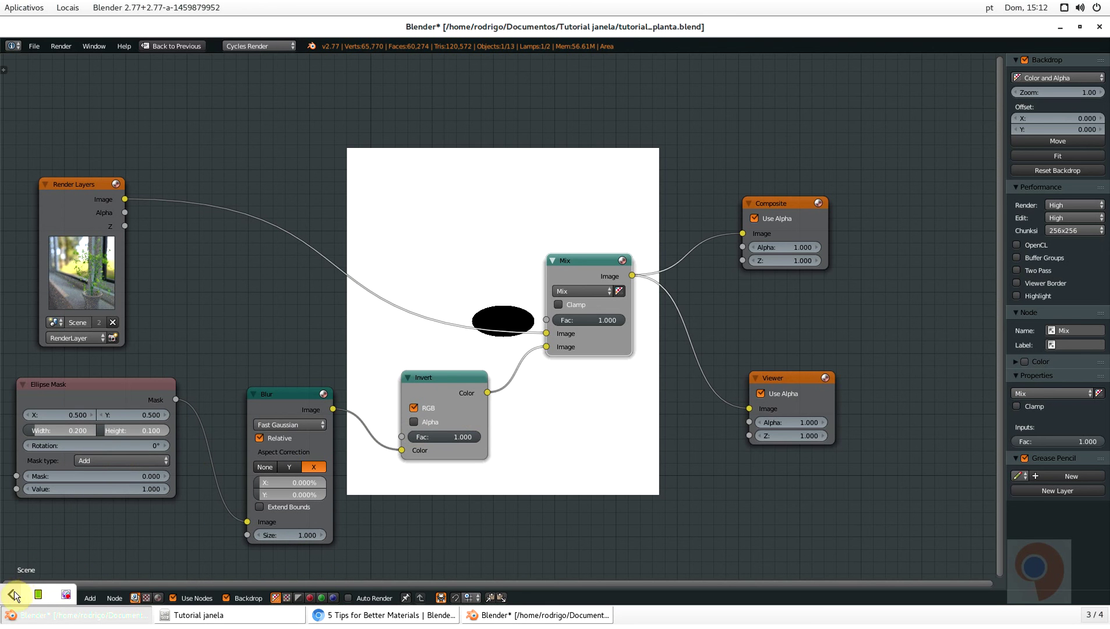
Set the Mix node's blend type to Multiply to combine the inverted mask with the render
left_click(570, 291)
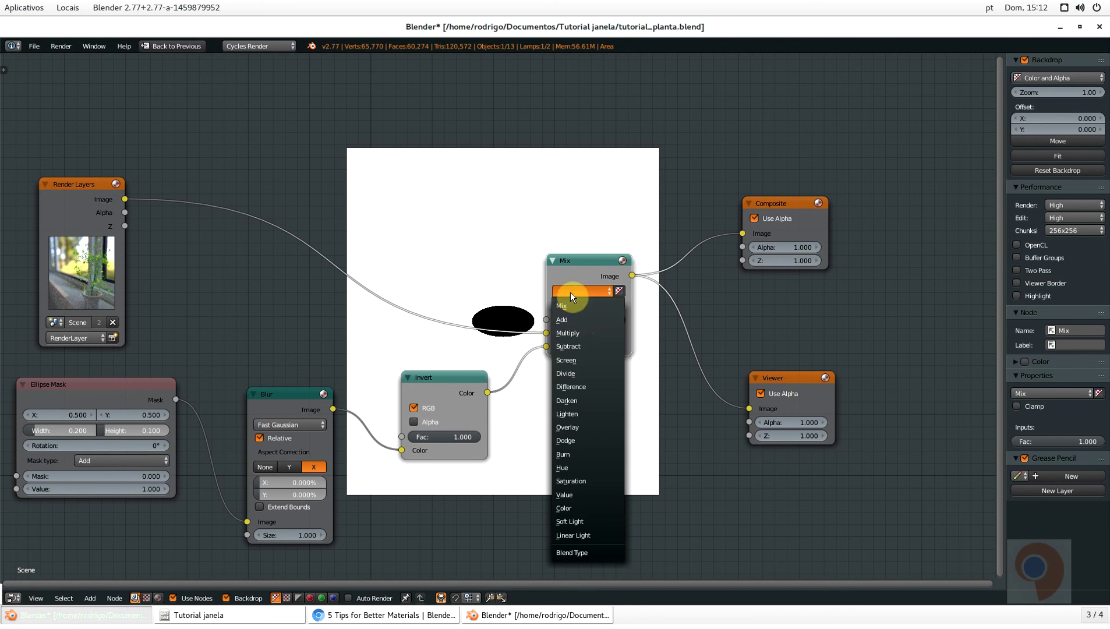
left_click(593, 334)
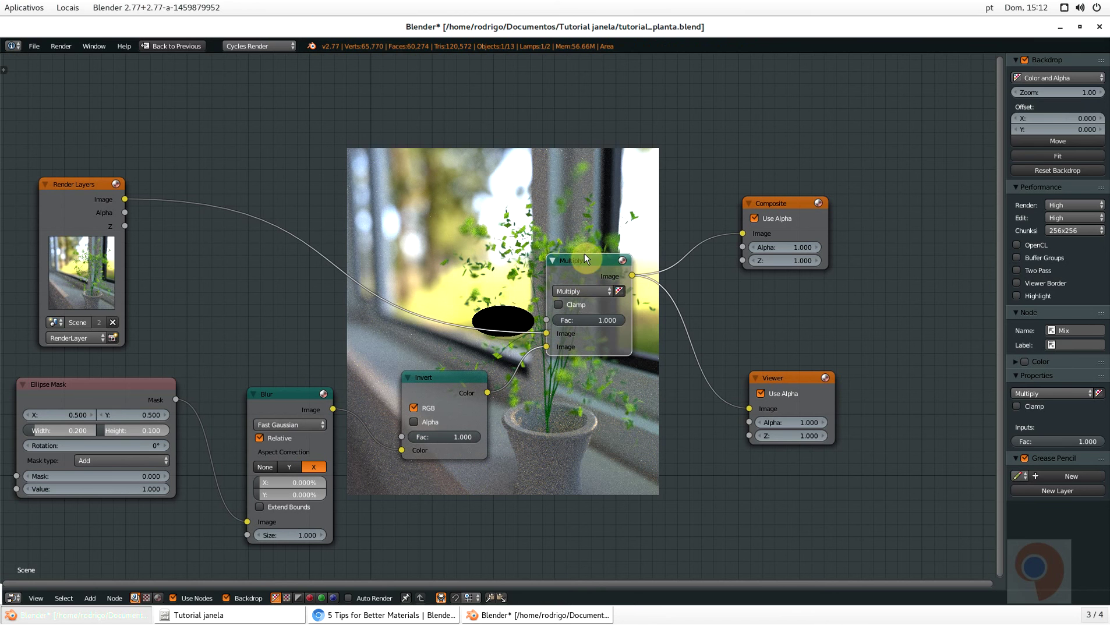
Reposition the Multiply node and lower its factor to 0.591
left_click_drag(585, 256, 603, 254)
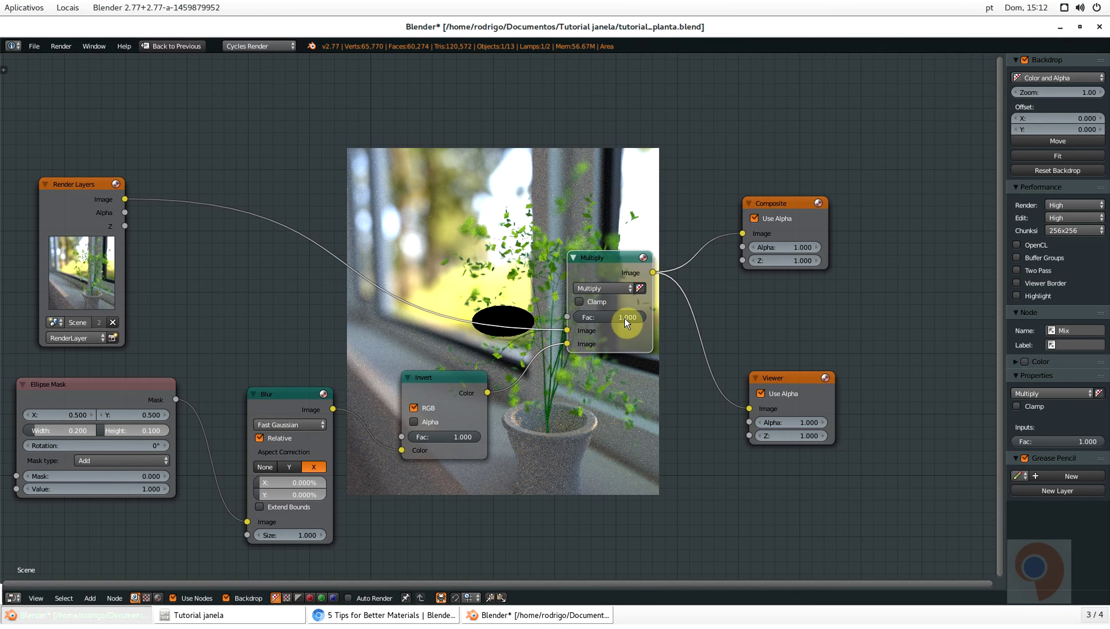
left_click_drag(624, 318, 595, 317)
Delete the Invert node and link the Blur node's output directly to the Multiply node's second image input
left_click(436, 377)
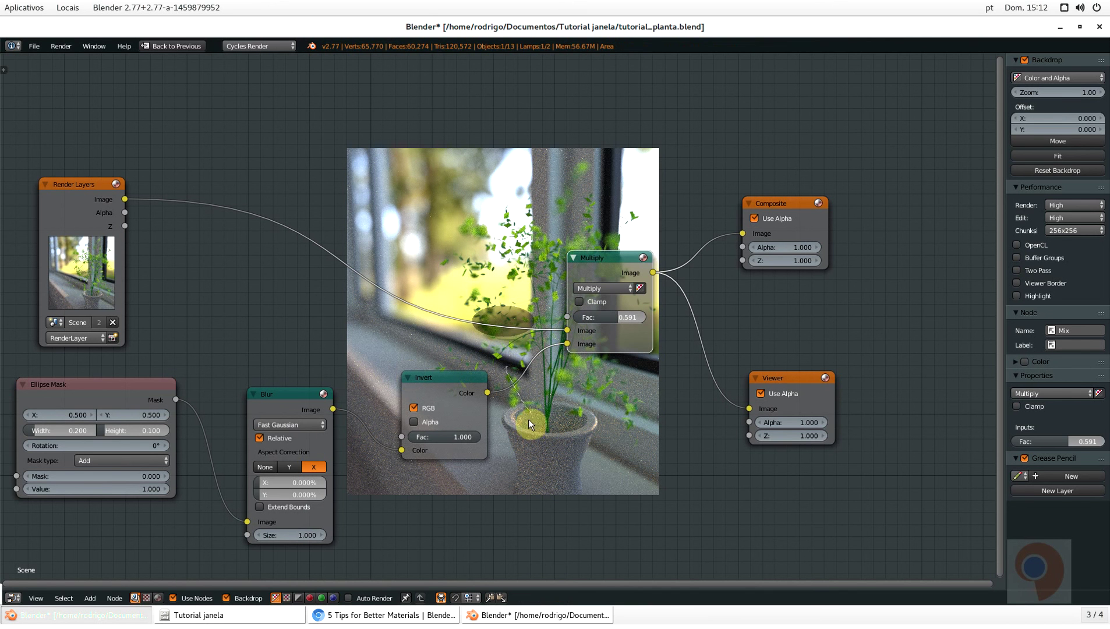
right_click_drag(528, 420, 529, 421, "ctrl")
left_click_drag(413, 383, 587, 482)
key("x")
left_click_drag(340, 423, 562, 343)
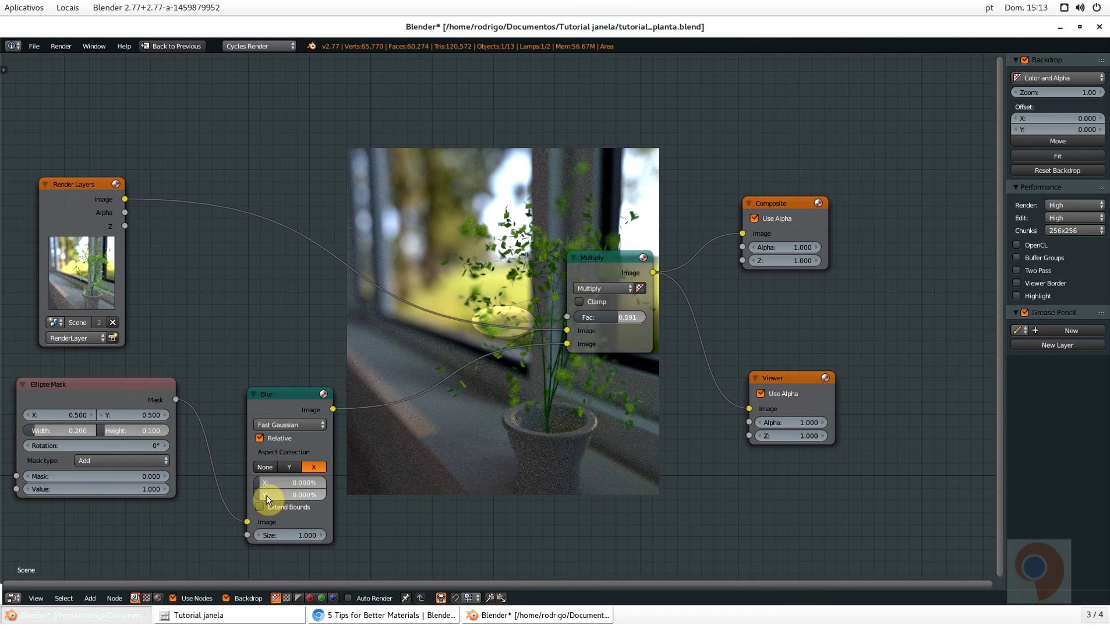
Set the Ellipse Mask to a width of 0.709, a height of 1.064 and an X position of 0.600
left_click_drag(57, 432, 148, 427)
left_click(616, 260)
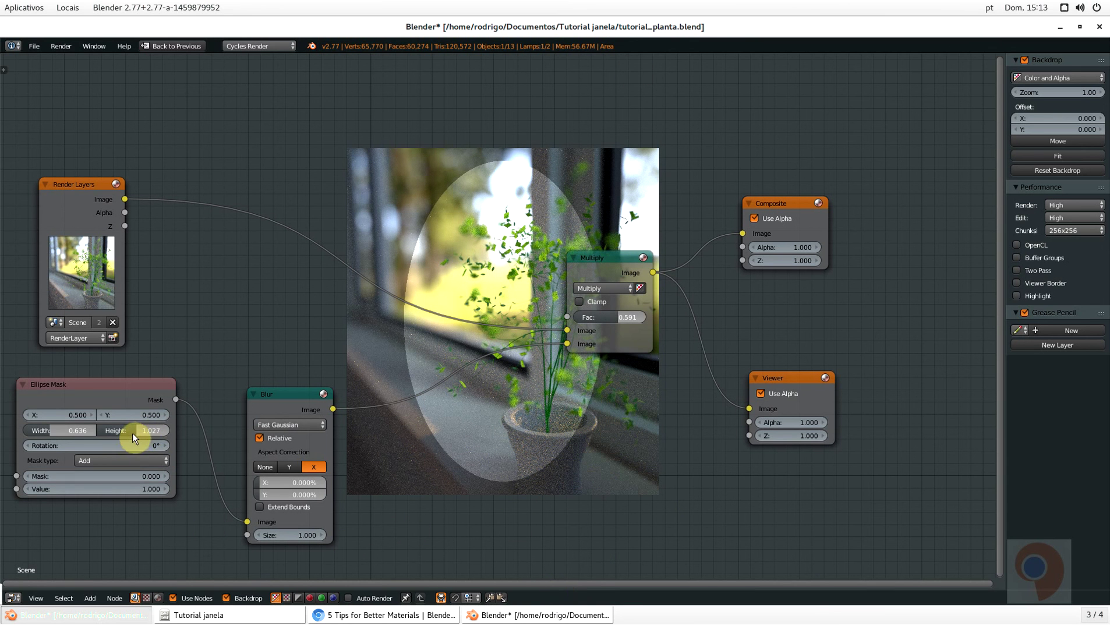
left_click_drag(137, 431, 138, 430)
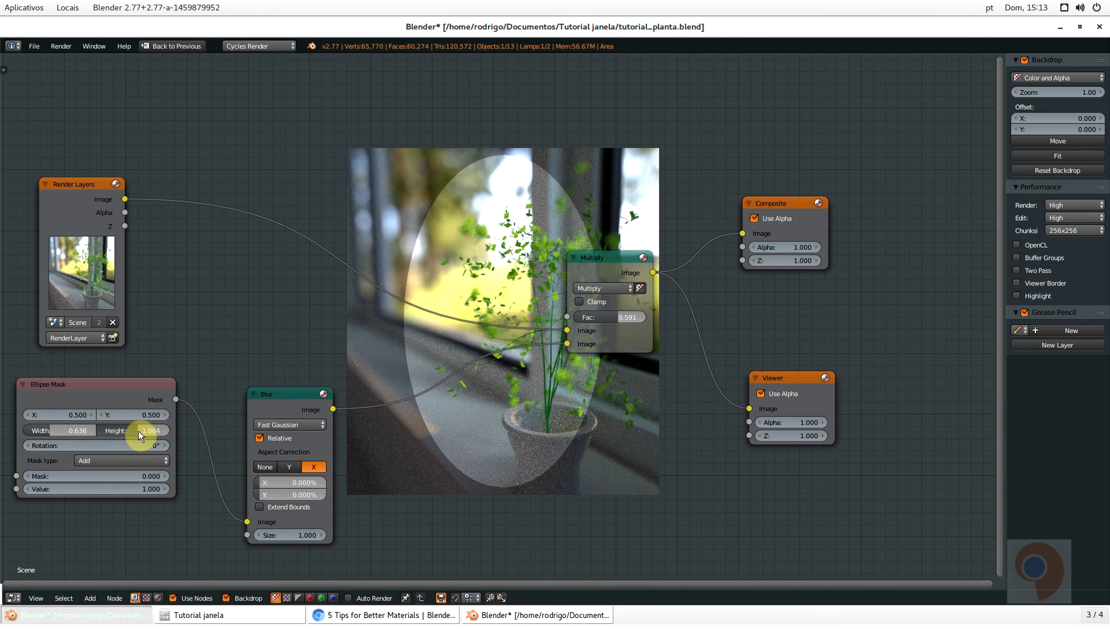
left_click_drag(51, 430, 56, 431)
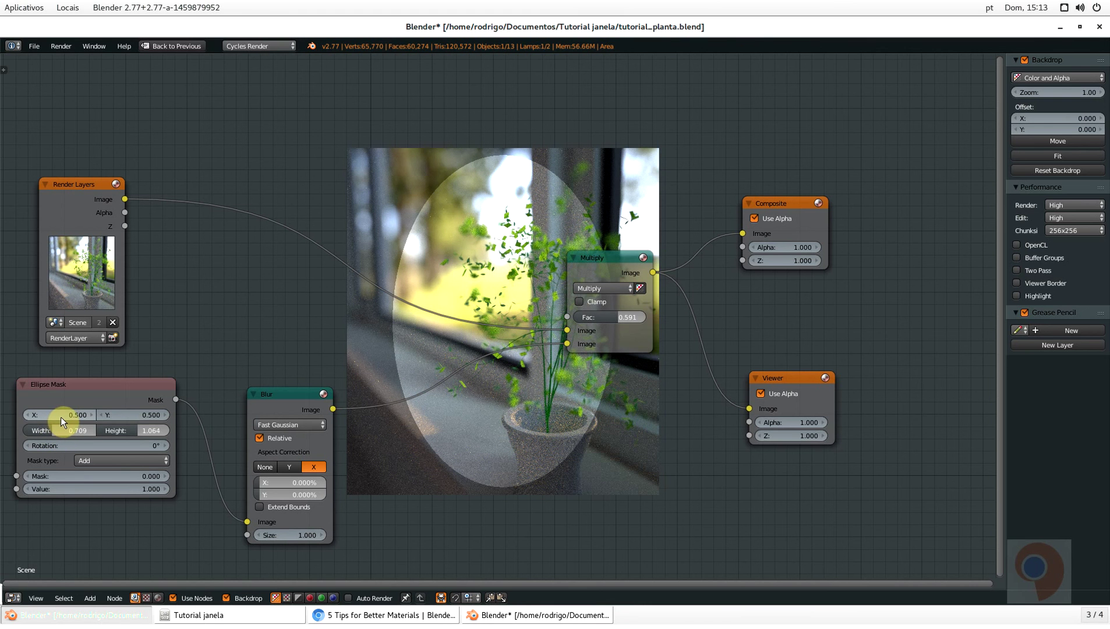
left_click_drag(64, 417, 62, 417)
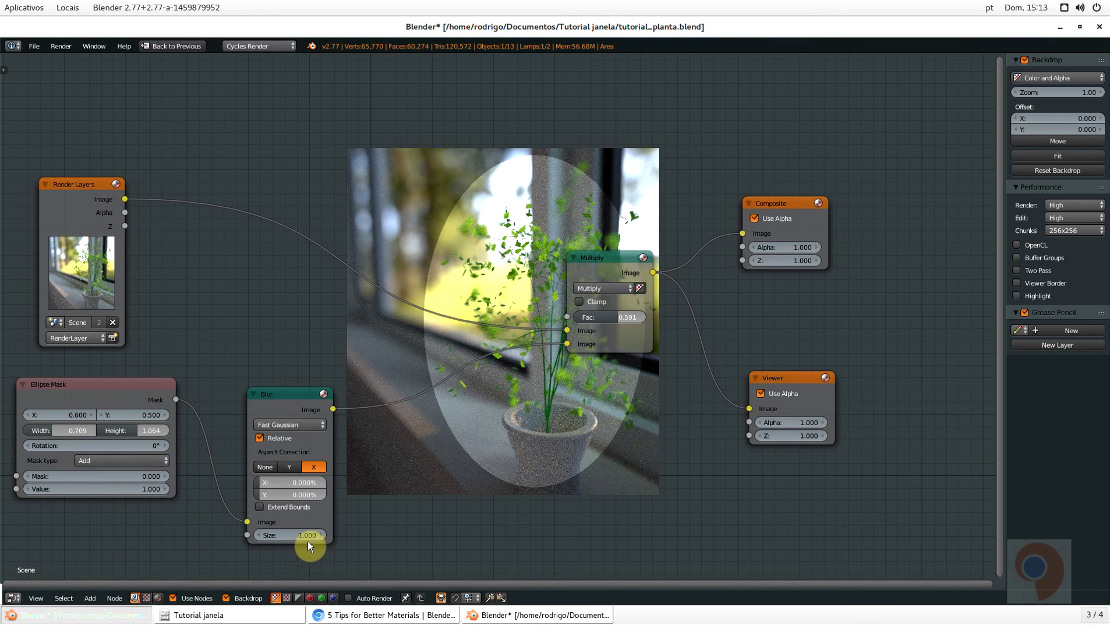
Reposition the Blur node and set its blur amounts to about 28.182% in X and 27.273% in Y
left_click_drag(298, 400, 308, 373)
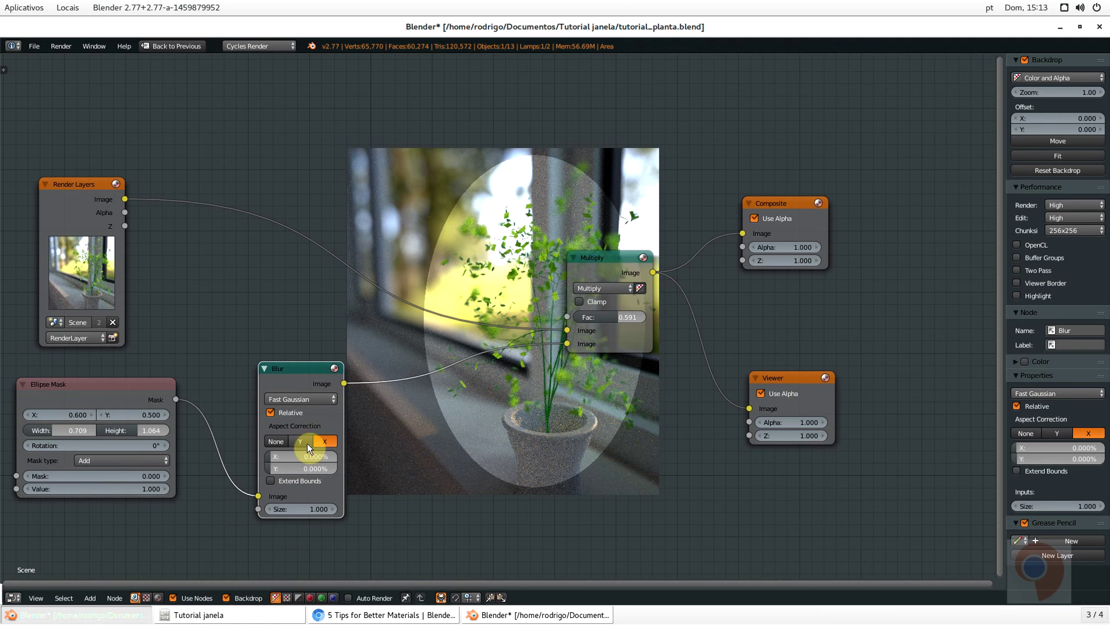
left_click_drag(282, 454, 297, 457)
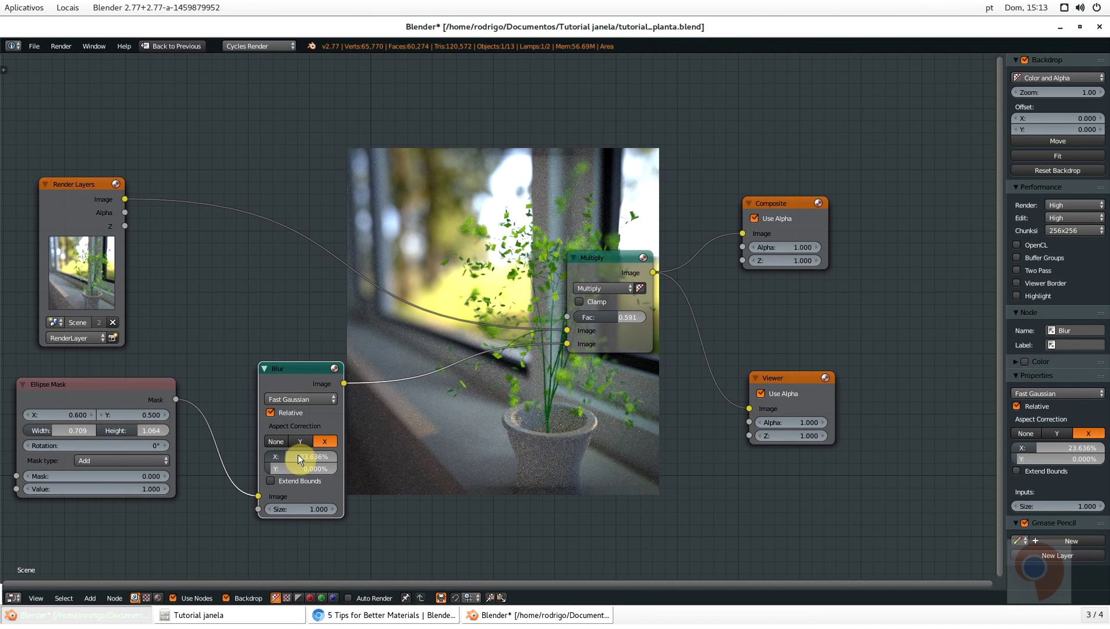
mouse_move(298, 454)
left_mouse_down()
mouse_move(280, 469)
mouse_move(296, 469)
left_mouse_up()
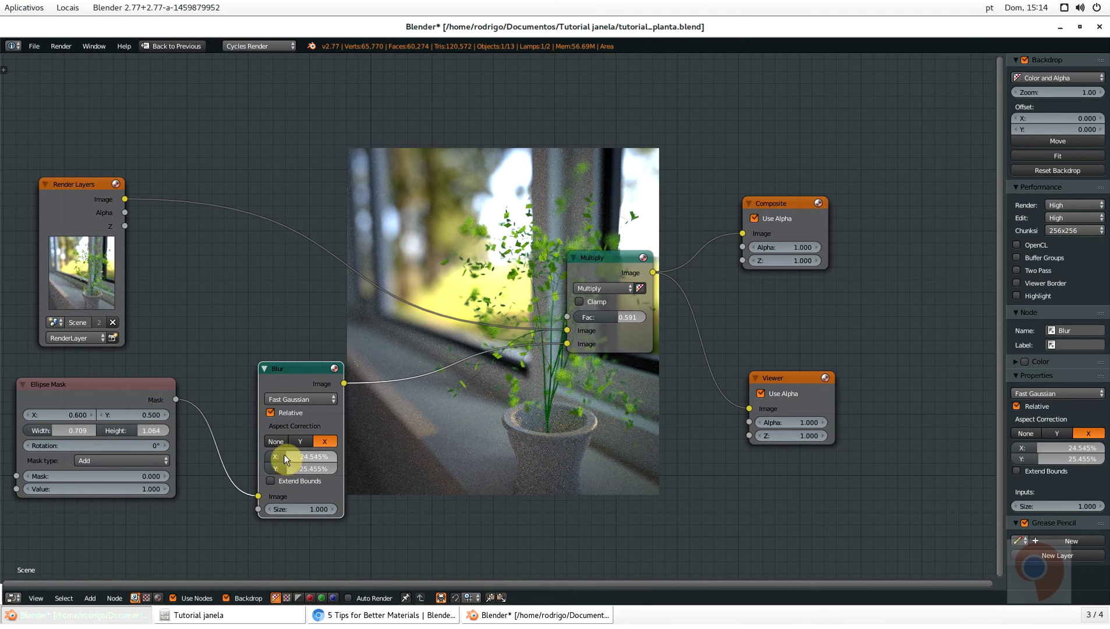
left_click_drag(285, 456, 287, 443)
Move the Multiply and Blur nodes back toward the mask to free space before the output nodes
left_click_drag(615, 260, 574, 267)
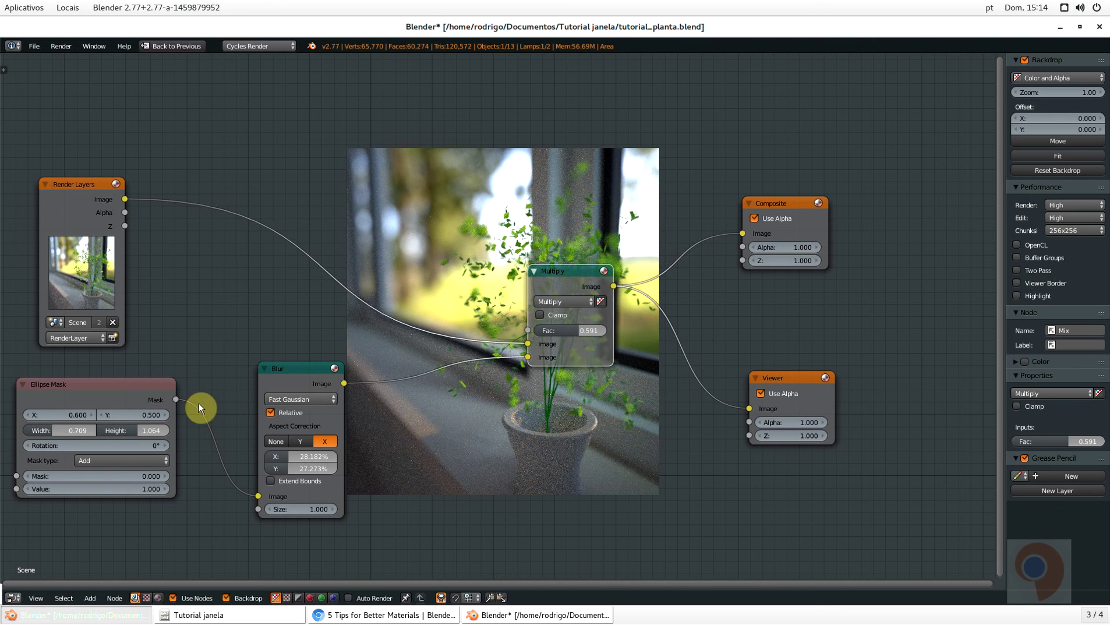
left_click_drag(295, 371, 274, 368)
left_click_drag(582, 285, 552, 298)
Insert a Filter node on the link between the Multiply and Composite nodes
scroll(585, 308, "down", 1)
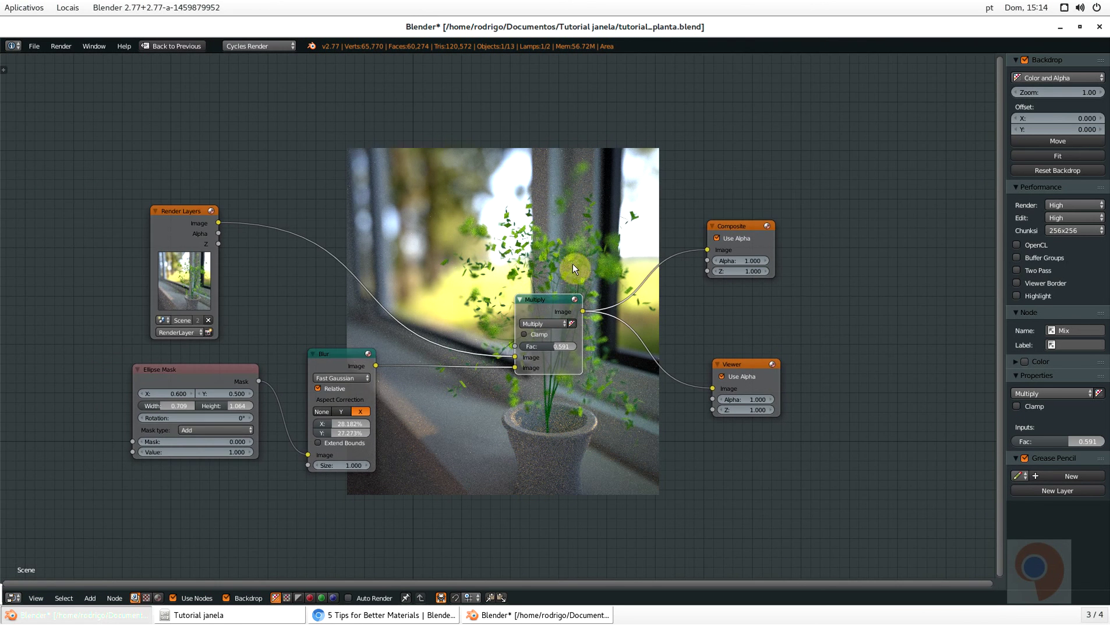
scroll(547, 281, "up", 2)
scroll(467, 345, "down", 2)
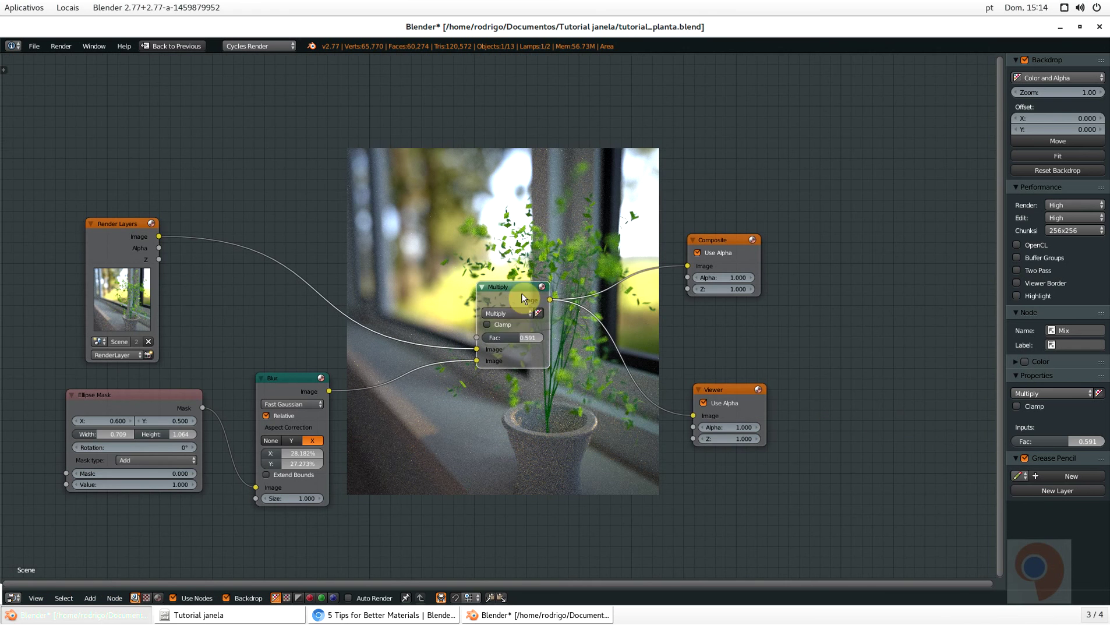
key("space")
type("Invert")
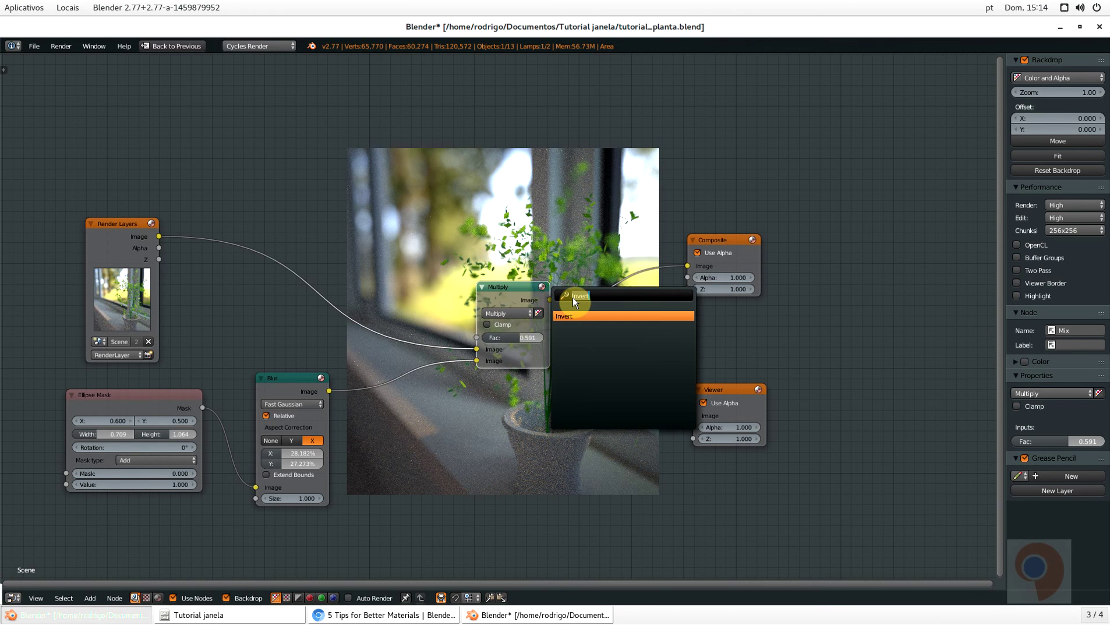
key("BackSpace")
key("BackSpace")
key("BackSpace")
key("BackSpace")
key("BackSpace")
key("BackSpace")
type("fil")
key("Down")
key("Return")
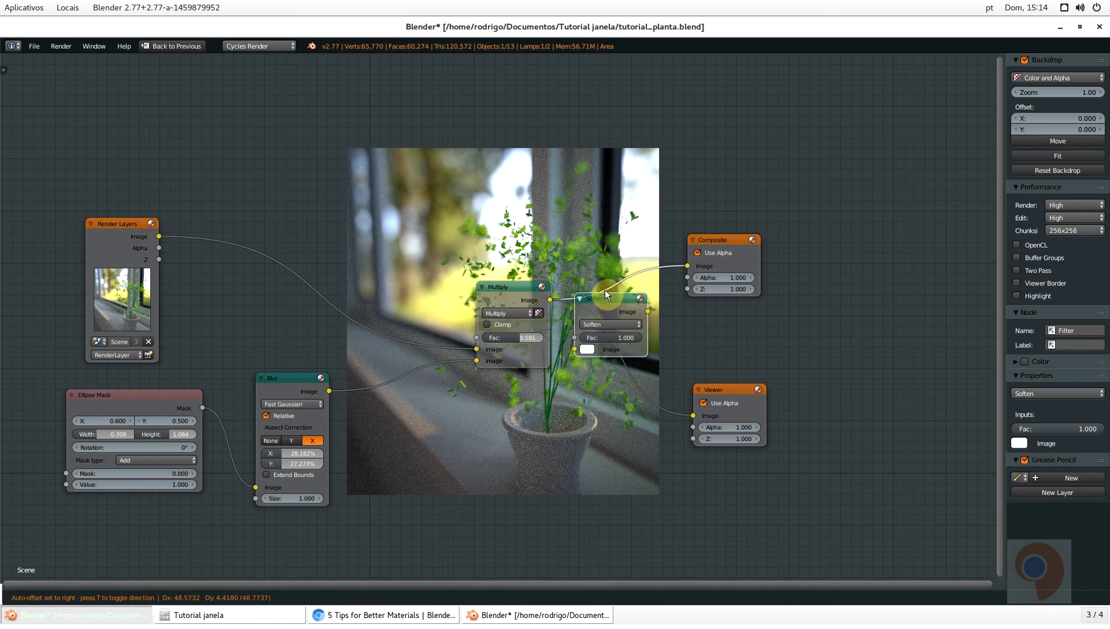
left_click(622, 247)
Link the Filter node's output to the Viewer node and set the filter type to Sharpen
left_click_drag(726, 396, 781, 382)
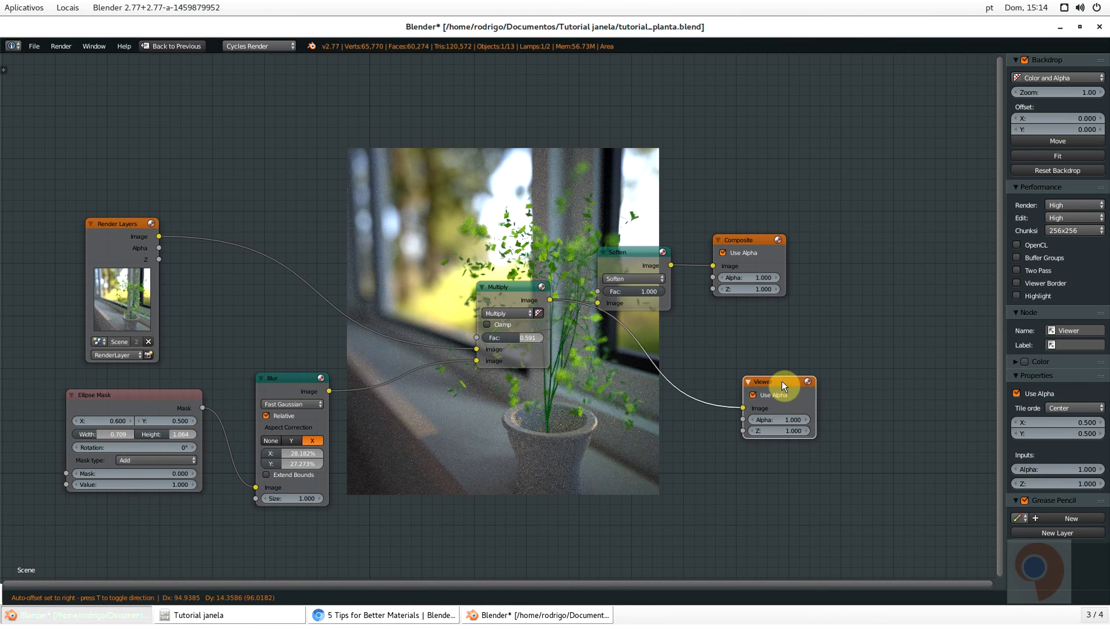
left_click_drag(670, 264, 749, 398)
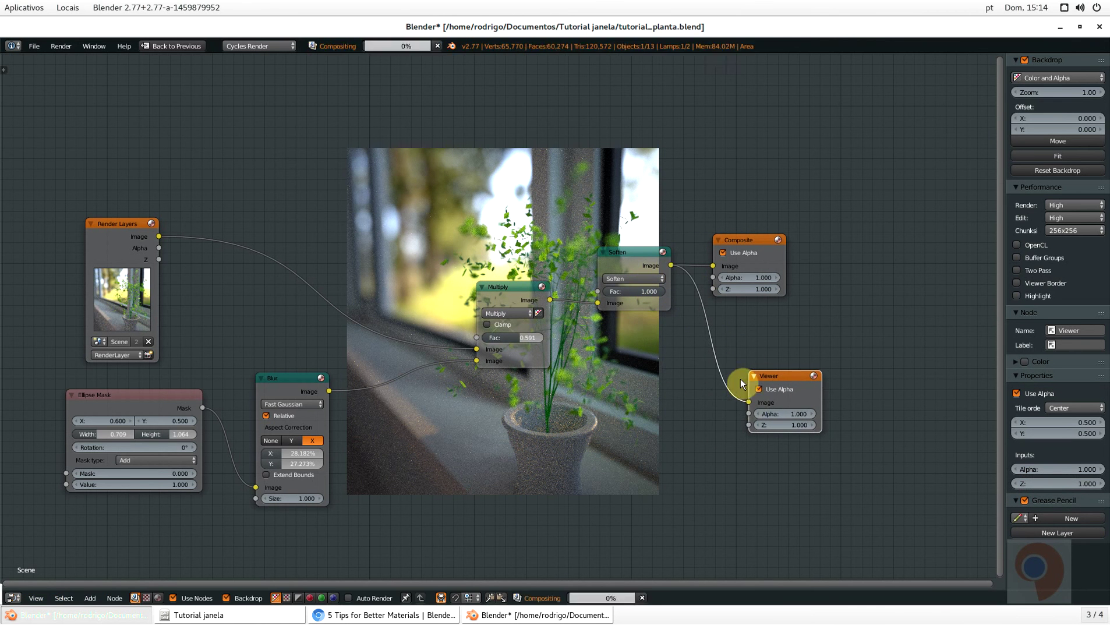
scroll(658, 261, "up", 2)
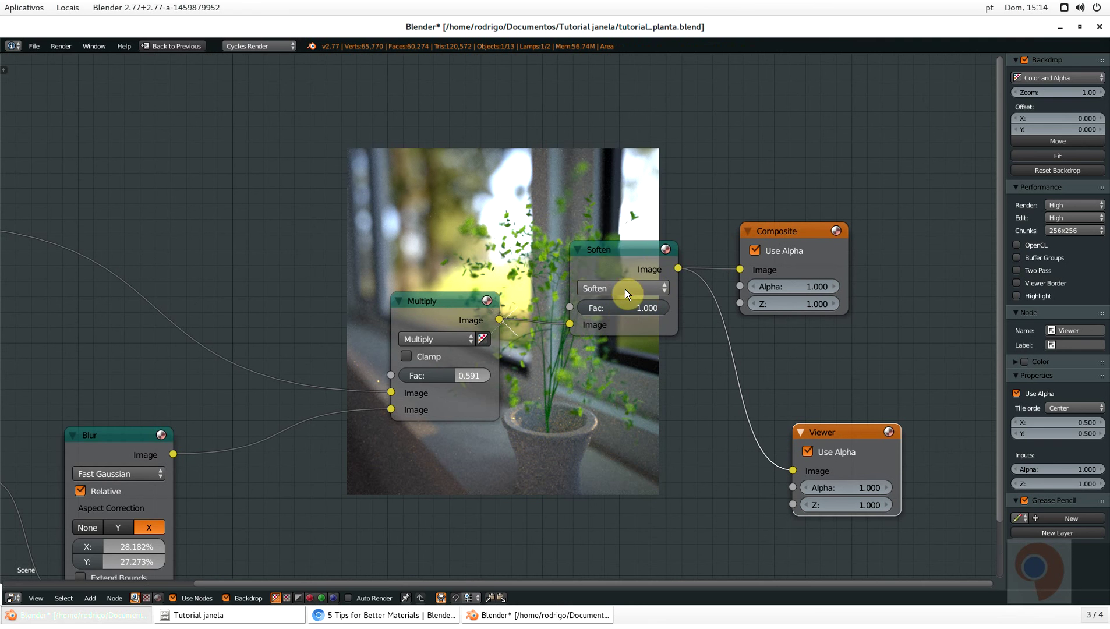
left_click(625, 287)
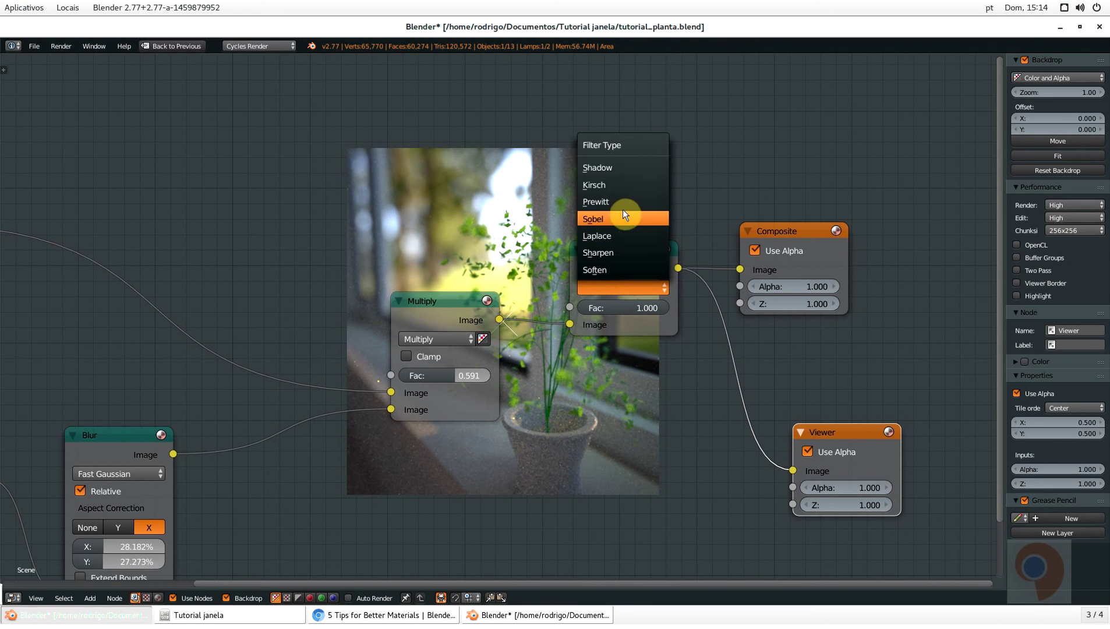
left_click(619, 253)
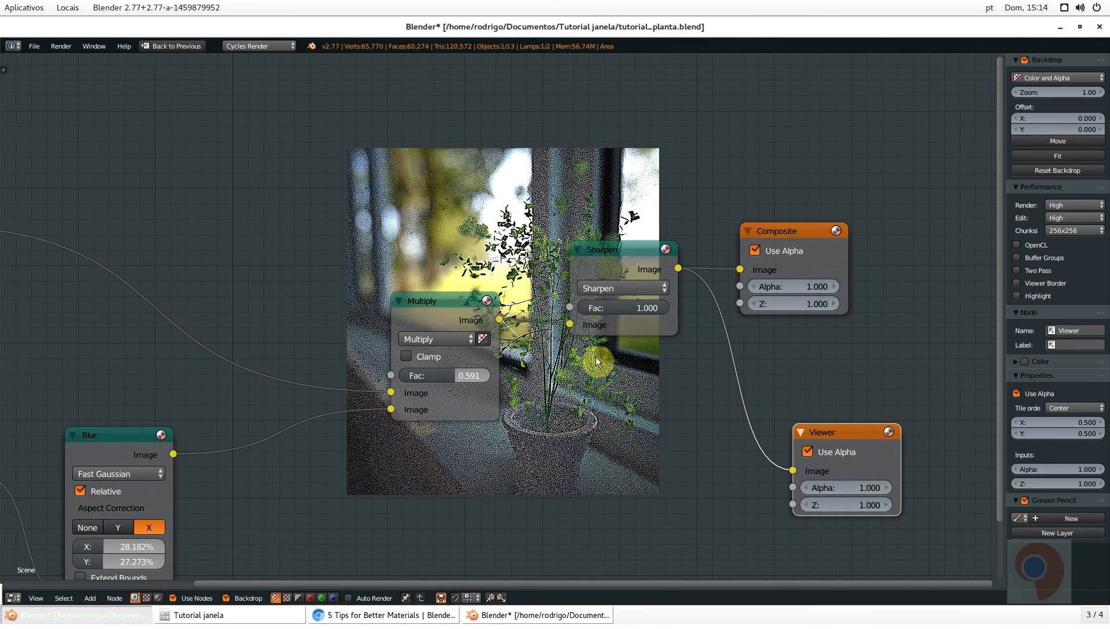
Move the Multiply node farther away from the Sharpen node
scroll(632, 430, "up", 1)
left_click(411, 295)
left_click_drag(411, 295, 348, 271)
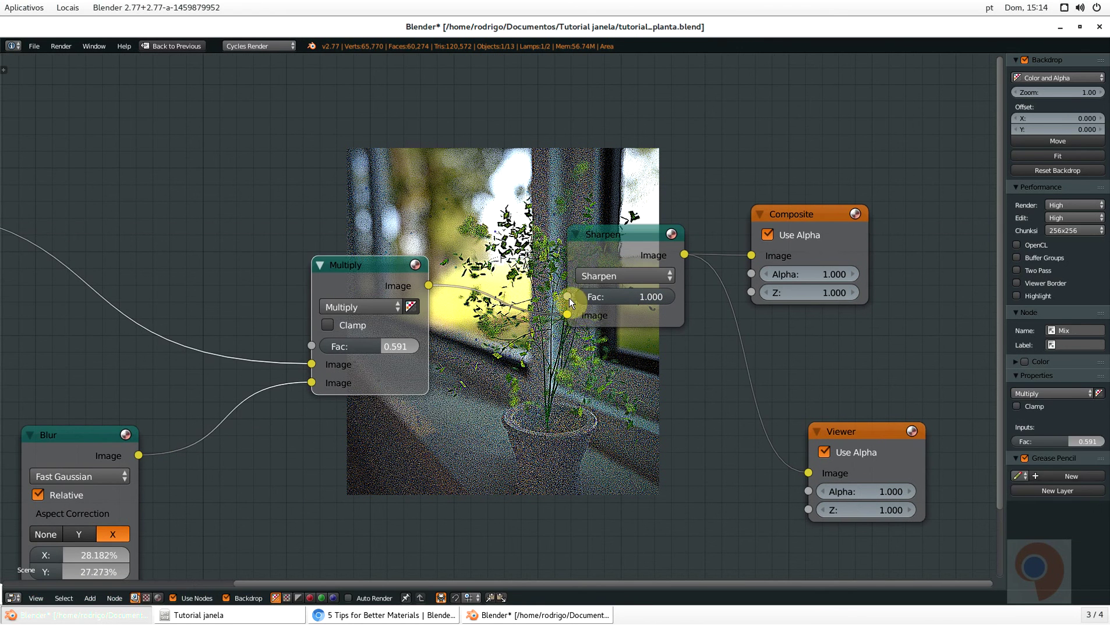
Set the Sharpen node's factor to 0.050 after trying 0.1 and 0.07
left_click(620, 300)
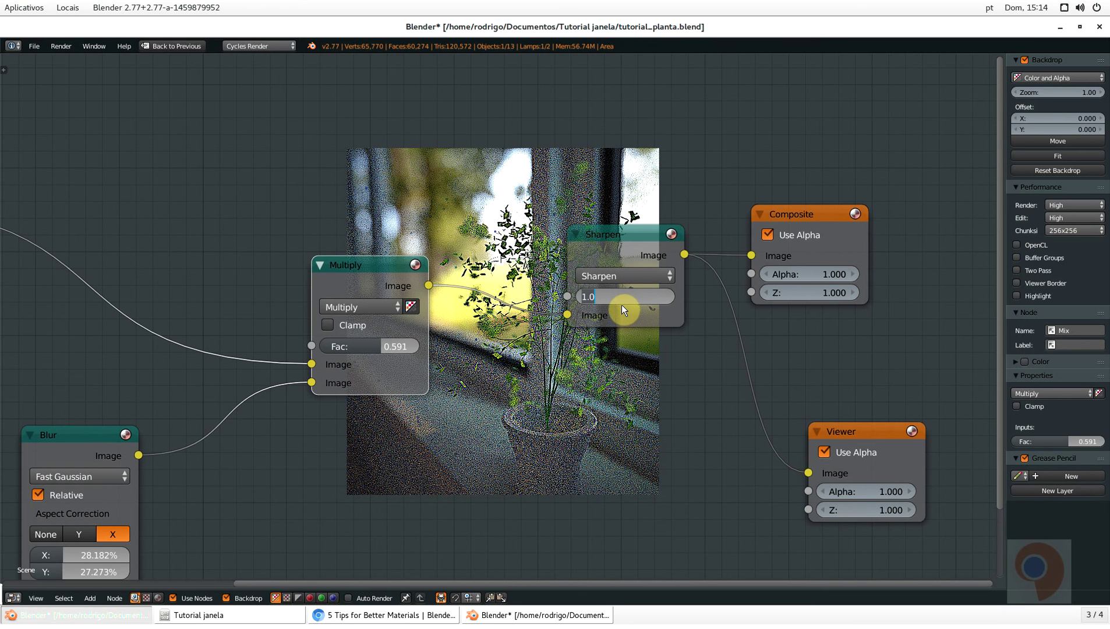
key("BackSpace")
type("0.1")
key("Return")
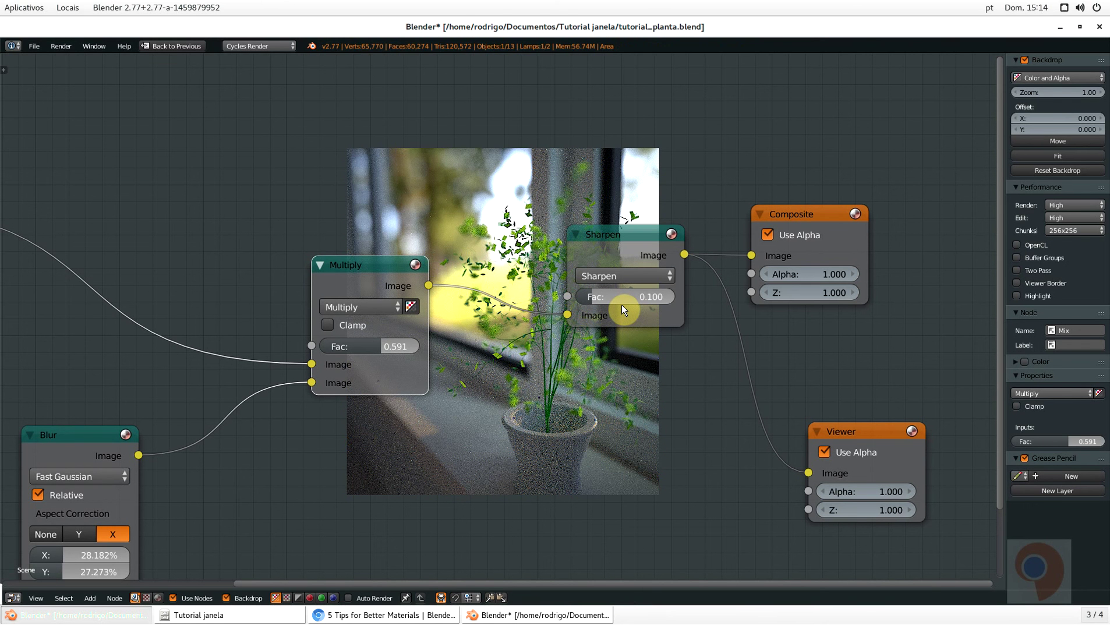
left_click(619, 296)
type("0.070")
key("Return")
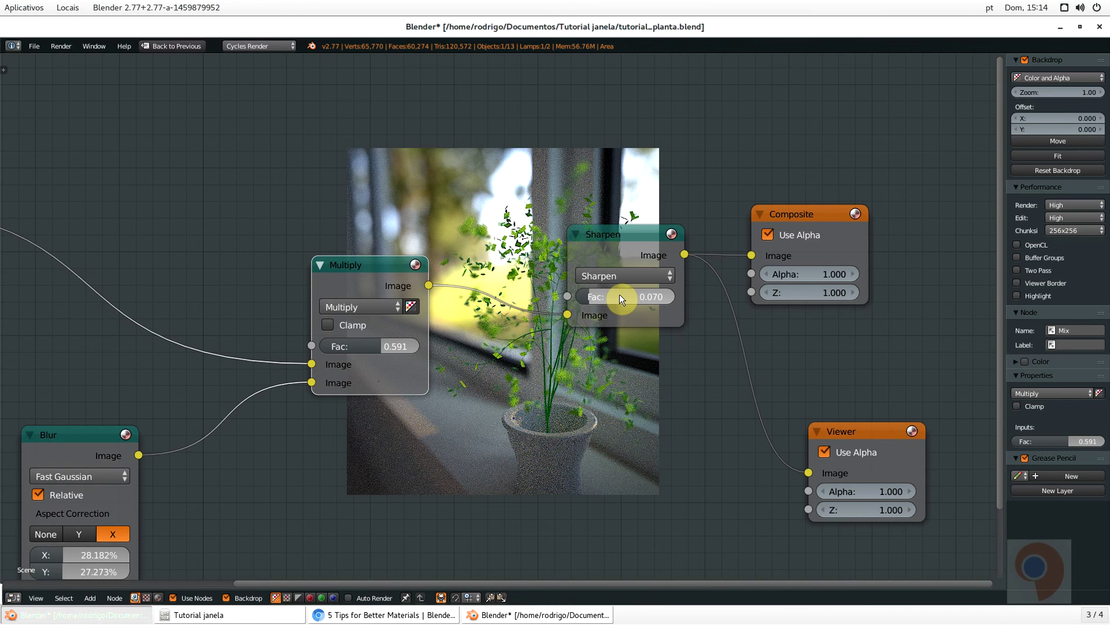
left_click(619, 295)
key("Return")
Compare the image with and without sharpening by alternating the Viewer between the Multiply and Sharpen outputs, ending on Sharpen
left_click(380, 271, "ctrl+shift")
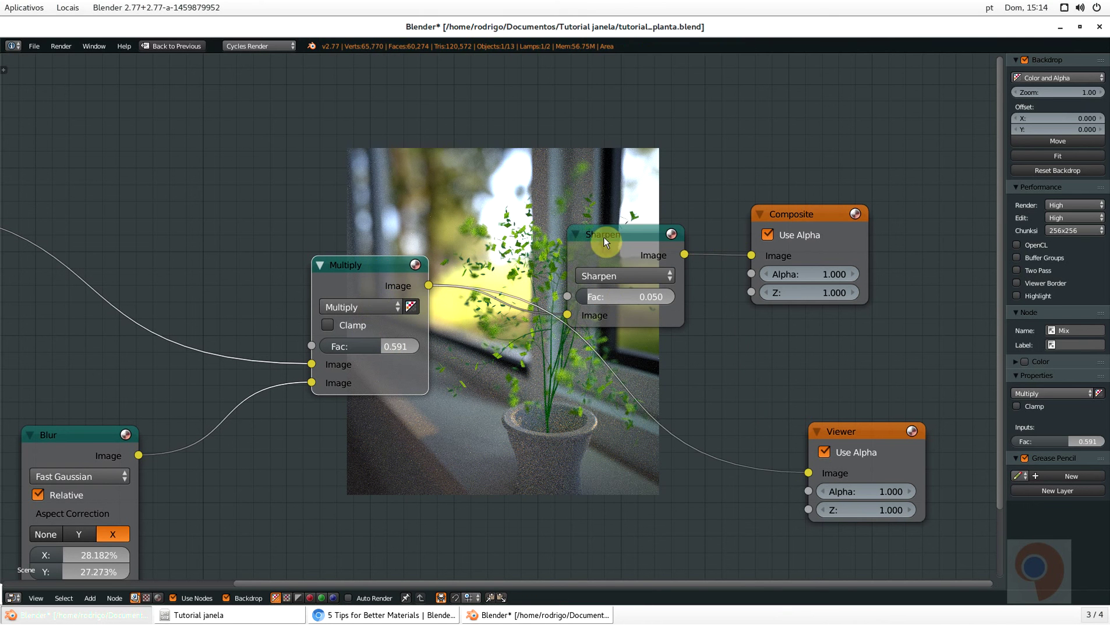
left_click(571, 257, "ctrl+shift")
left_click(384, 268, "ctrl+shift")
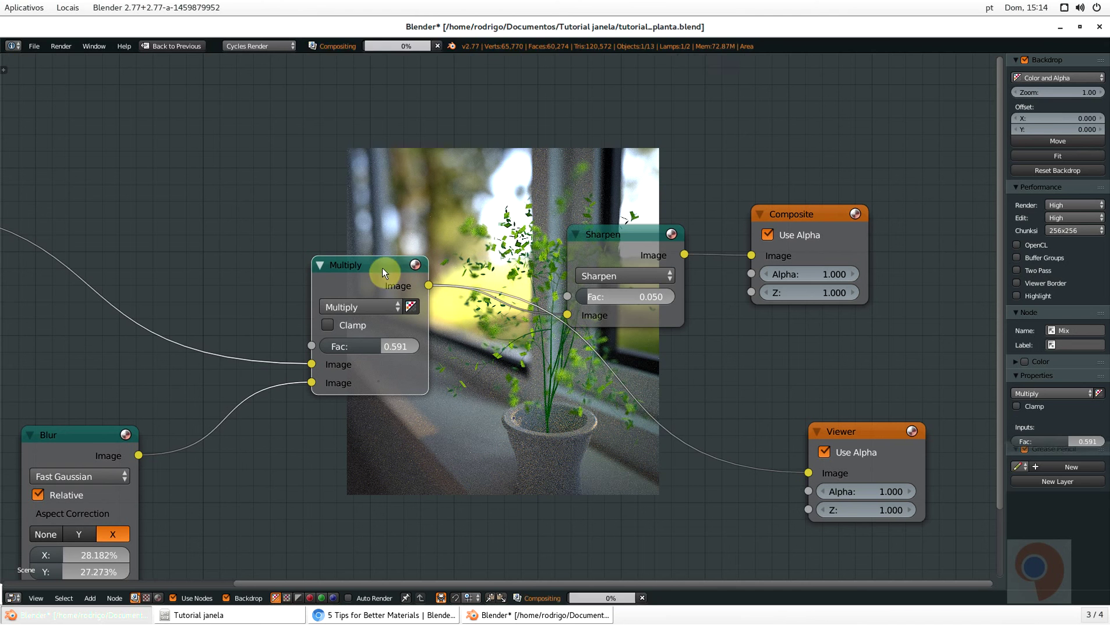
left_click(619, 234, "ctrl+shift")
left_click(349, 272, "ctrl+shift")
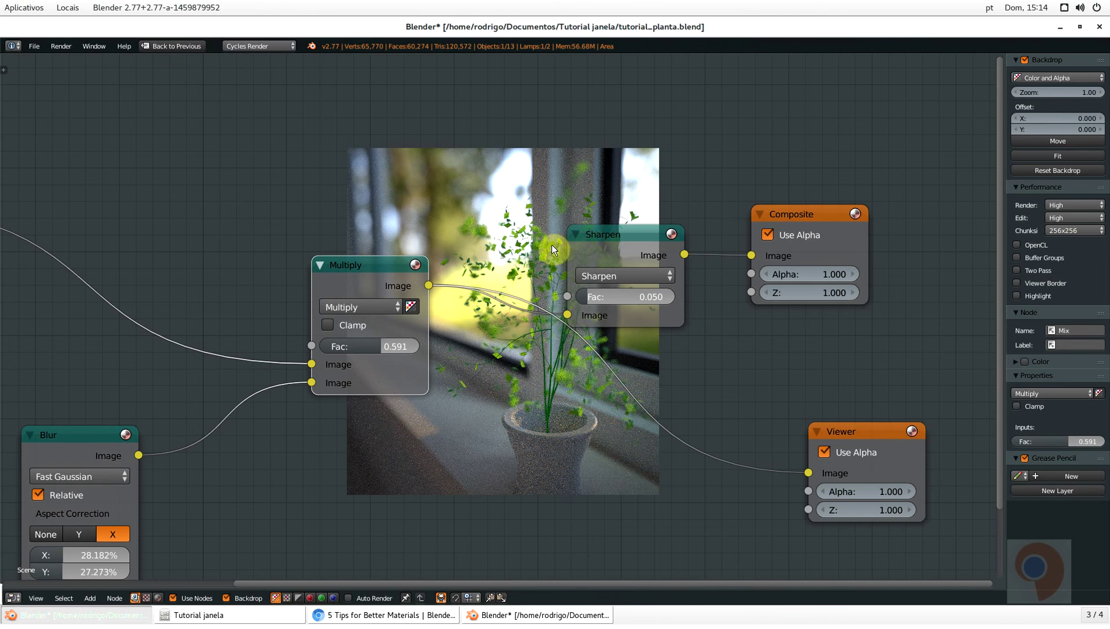
left_click(612, 232, "ctrl+shift")
left_click(386, 267, "ctrl+shift")
left_click(647, 243, "ctrl+shift")
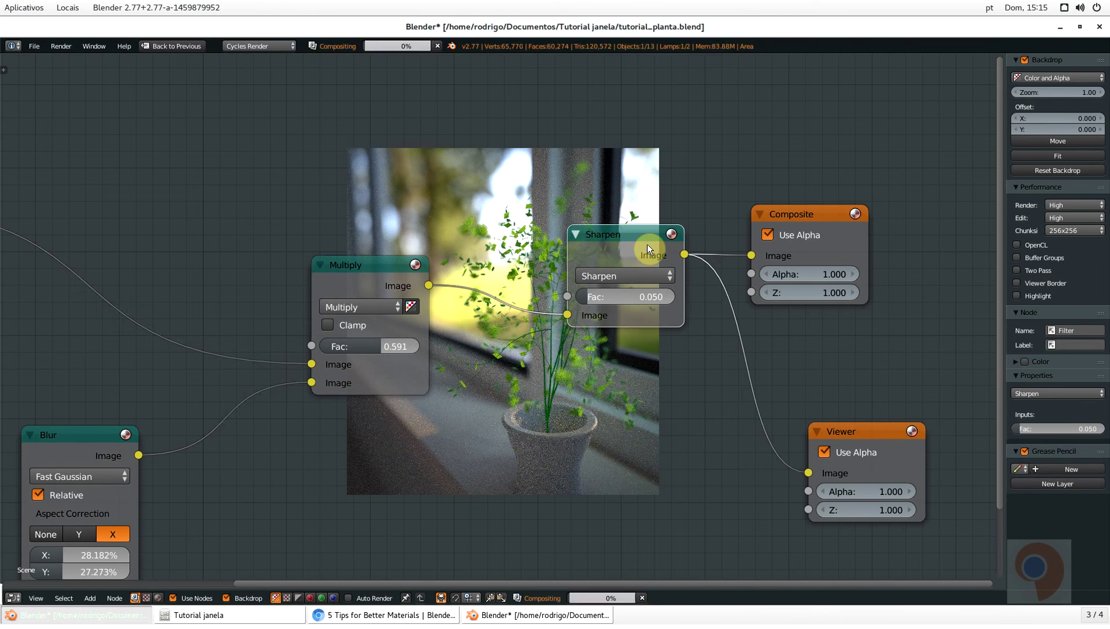
Move the Render Layers node to make room and insert a Color Balance node on its link to the Multiply node
scroll(643, 256, "down", 5)
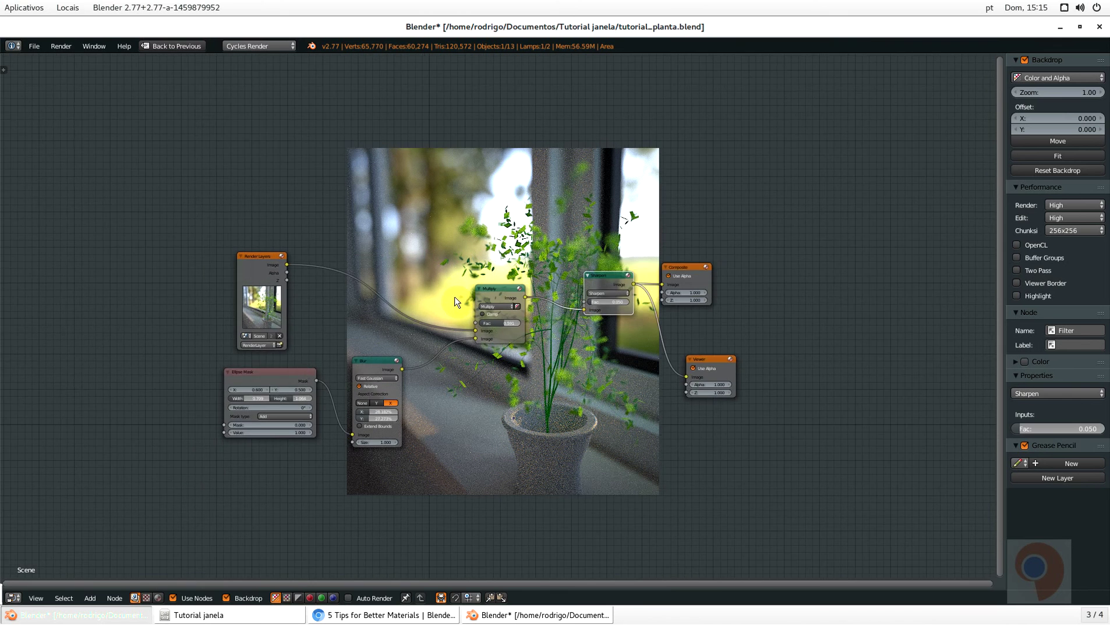
scroll(454, 298, "up", 1)
left_click_drag(232, 247, 148, 245)
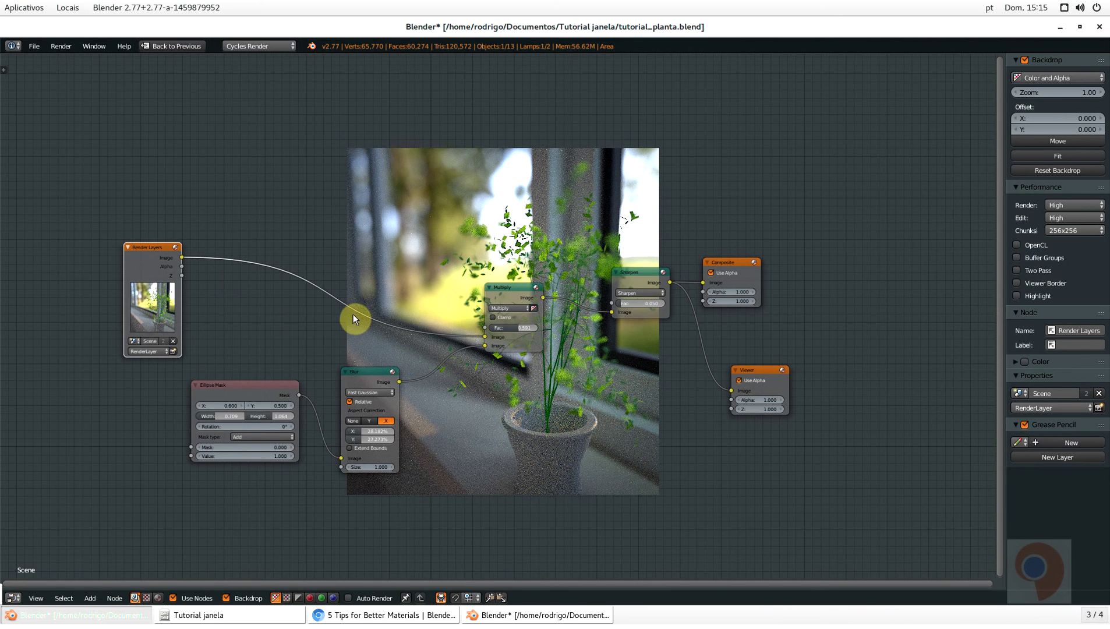
scroll(367, 342, "up", 1)
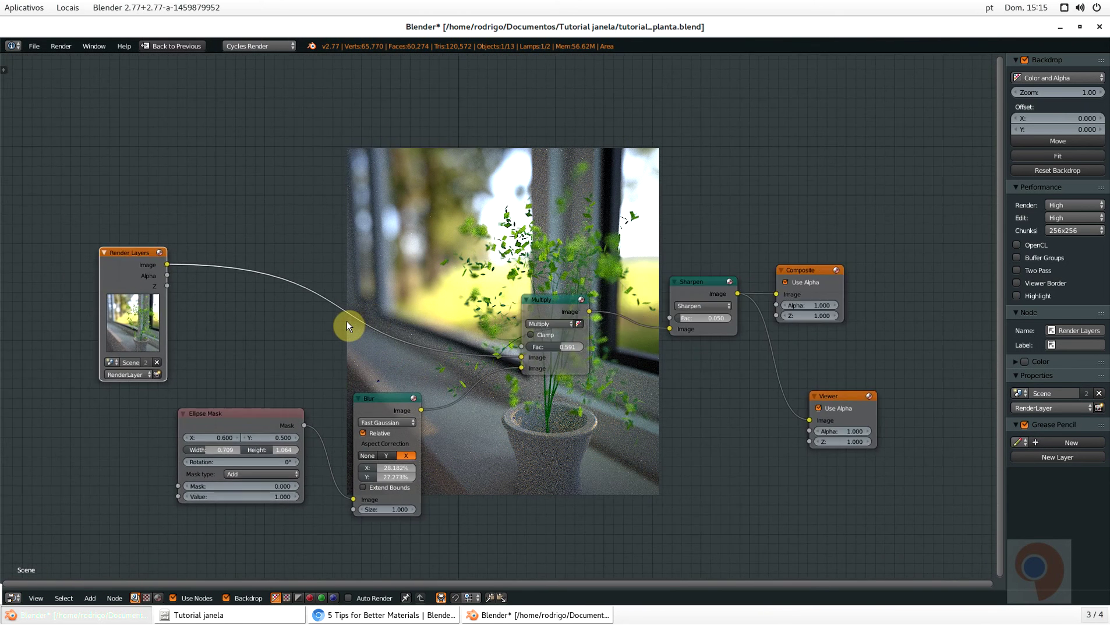
scroll(347, 321, "up", 1)
key("shift+a")
key("space")
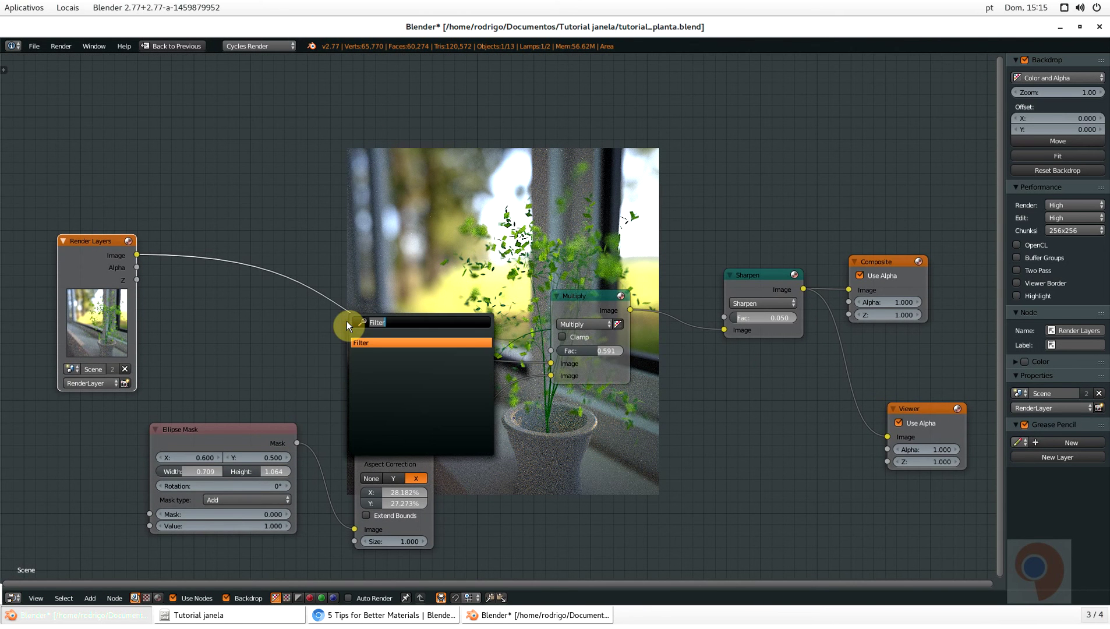
type("col")
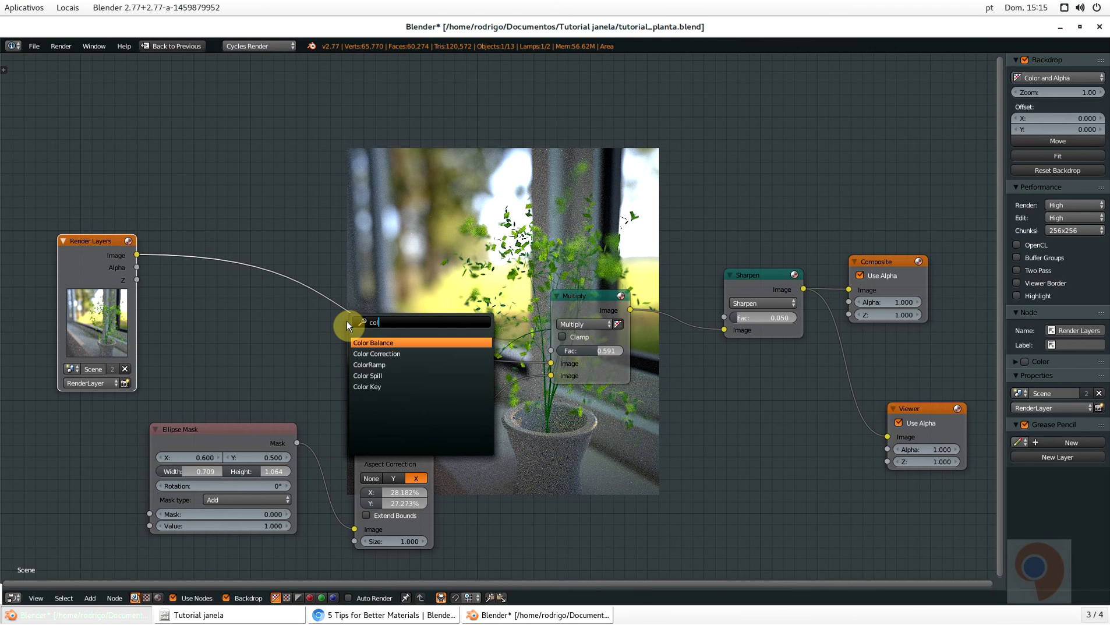
key("Return")
left_click(313, 220)
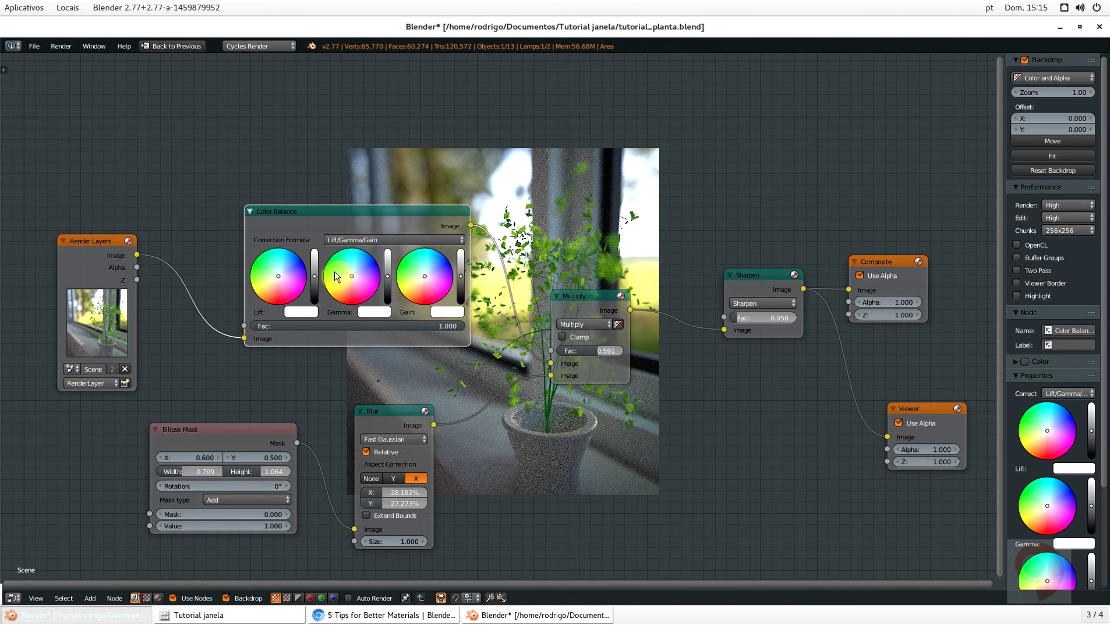
Shift the Color Balance node's Lift toward yellow-orange and its Gamma slightly toward cyan-blue
left_click_drag(284, 278, 275, 280)
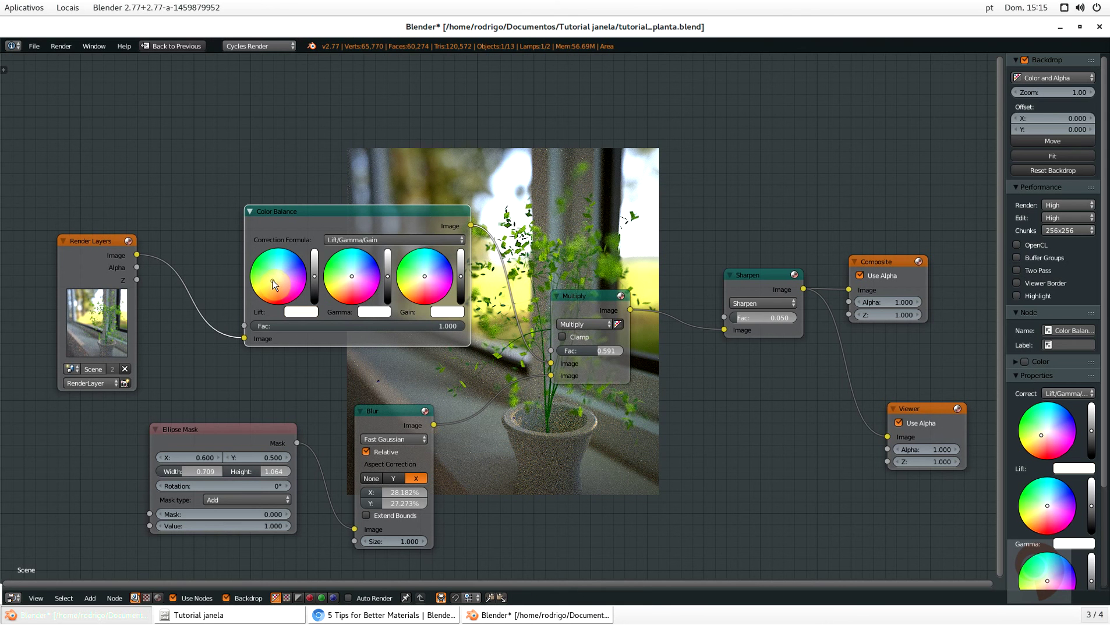
left_click_drag(348, 276, 352, 272)
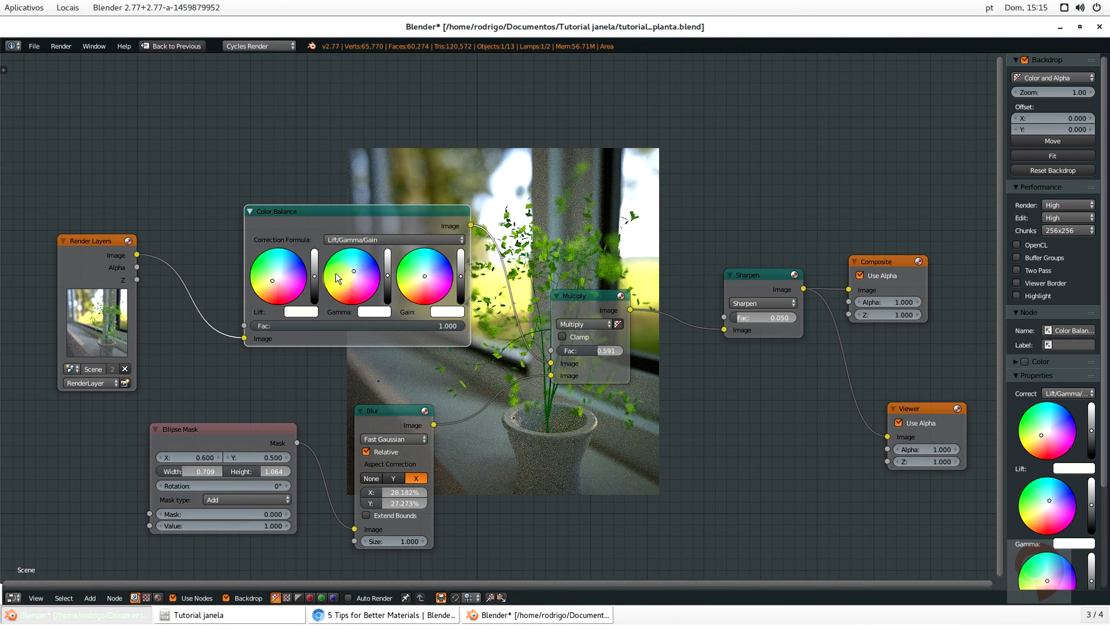
Move the Render Layers and Color Balance nodes to make room for another node between them
scroll(335, 274, "down", 2)
left_click_drag(183, 257, 108, 248)
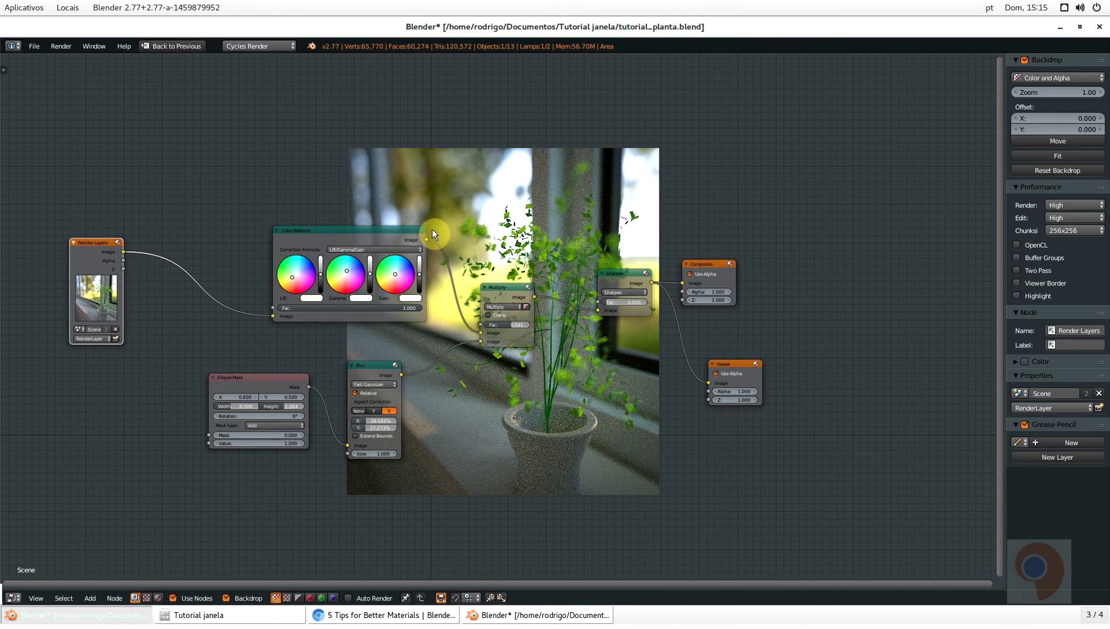
left_click_drag(385, 230, 366, 219)
scroll(292, 269, "up", 2)
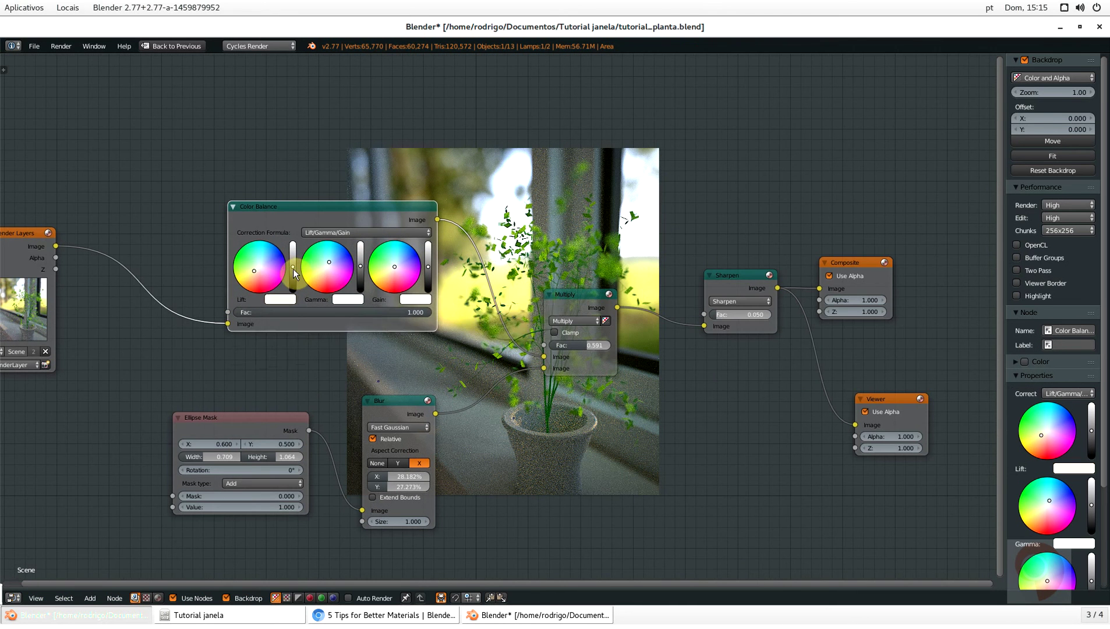
Insert an RGB Curves node between Render Layers and Color Balance and raise its combined curve with a point at X 0.4, Y 0.58125
key("shift+a")
left_click(293, 270)
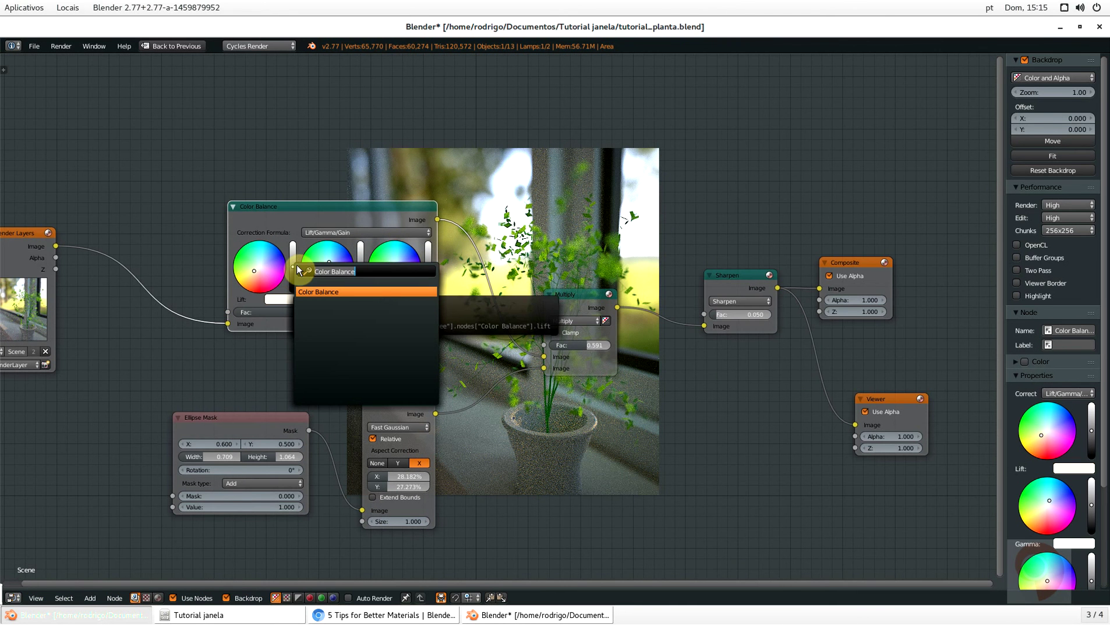
type("rg")
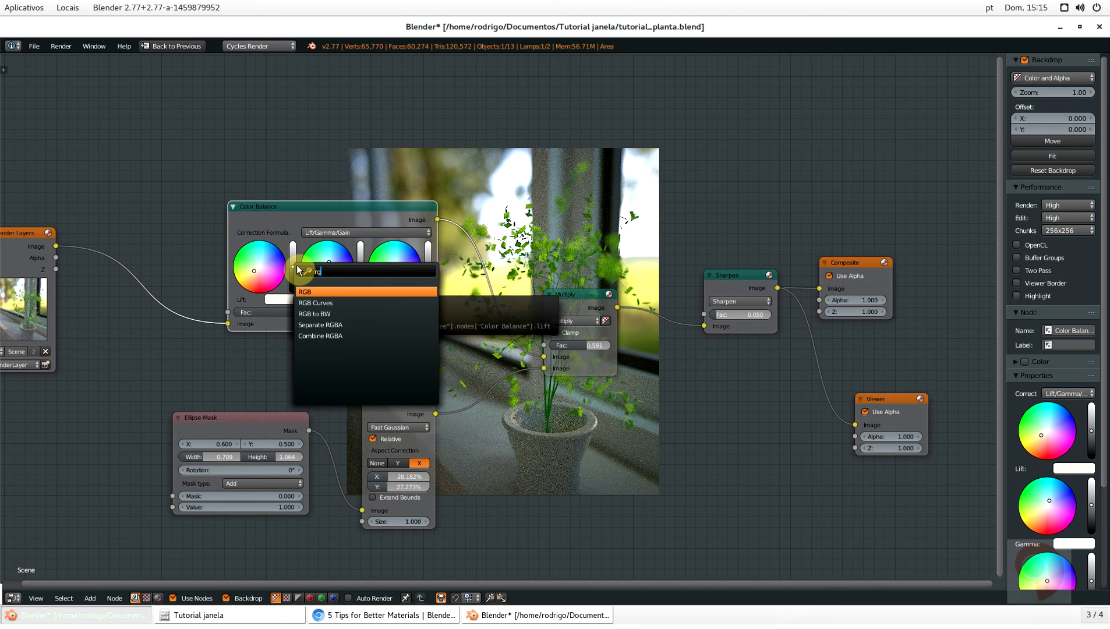
left_click(326, 303)
left_click(130, 203)
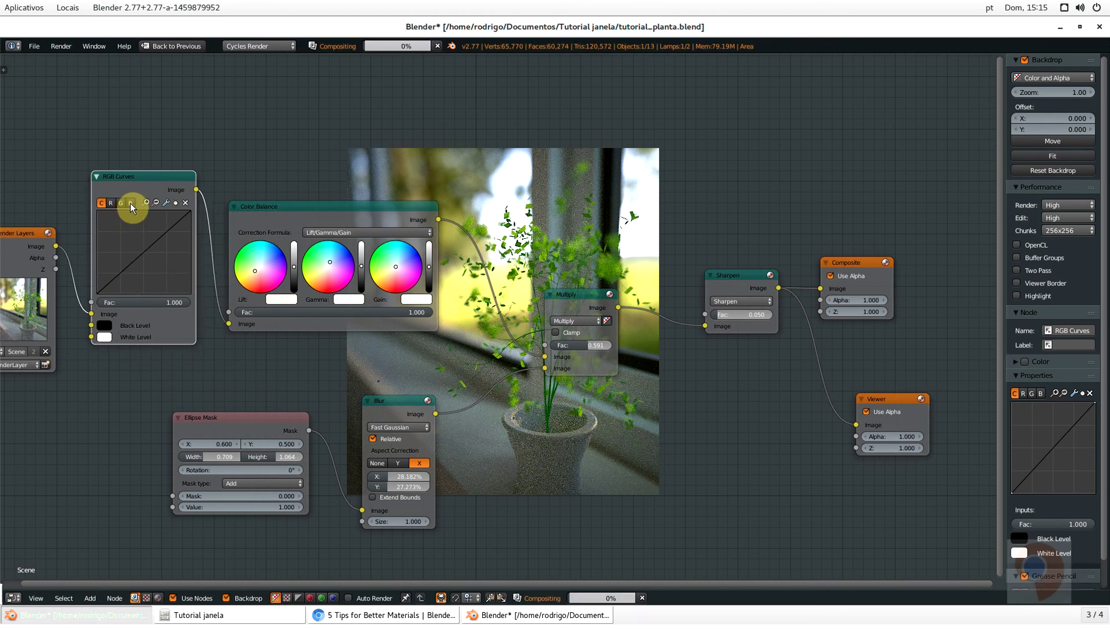
left_click_drag(143, 256, 142, 245)
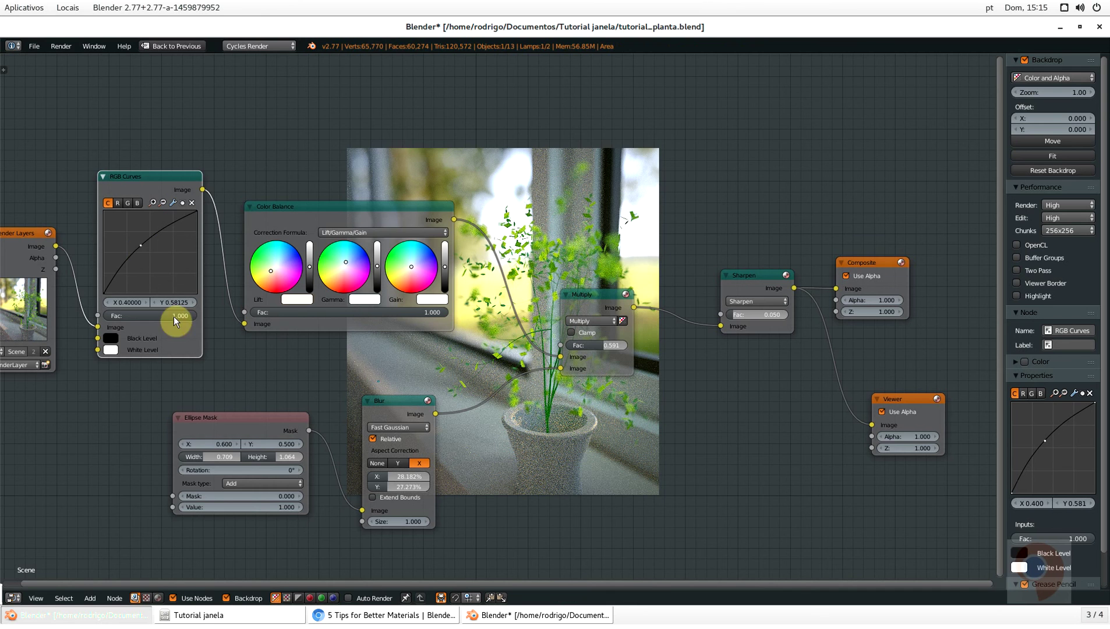
Move the Render Layers node farther away from the RGB Curves node
scroll(635, 231, "down", 11)
middle_click_drag(612, 259, 506, 338)
scroll(442, 218, "up", 3)
scroll(443, 220, "up", 6)
left_click_drag(48, 282, 986, 295)
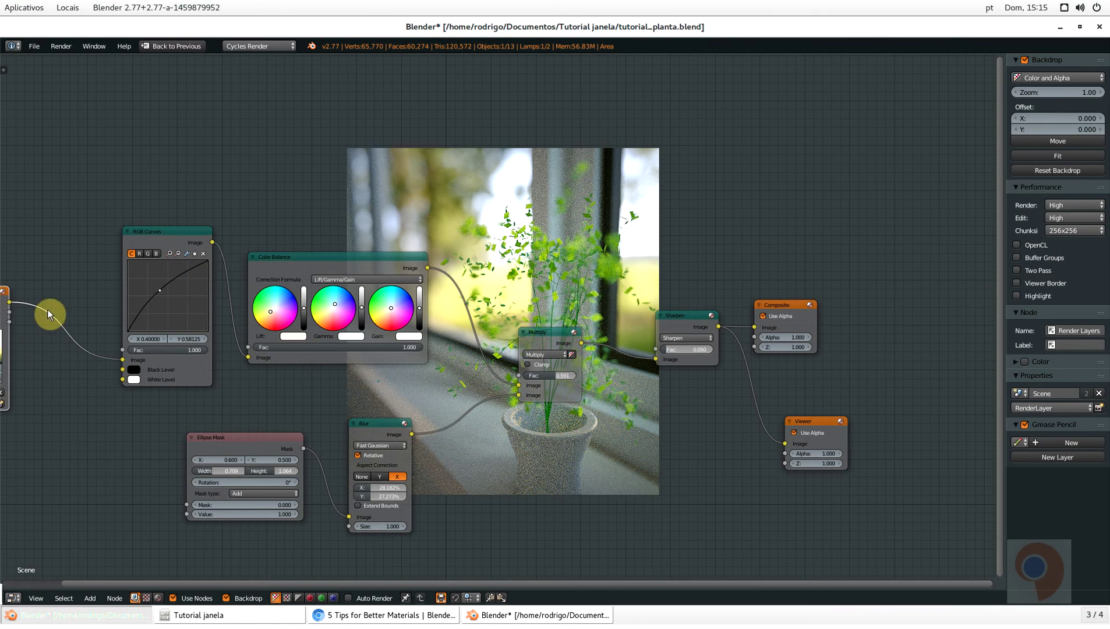
Insert a Hue Saturation Value node on the link between Render Layers and RGB Curves
scroll(50, 314, "down", 2)
middle_click_drag(51, 315, 385, 313, "shift")
scroll(339, 318, "up", 2)
key("shift+a")
left_click(341, 320)
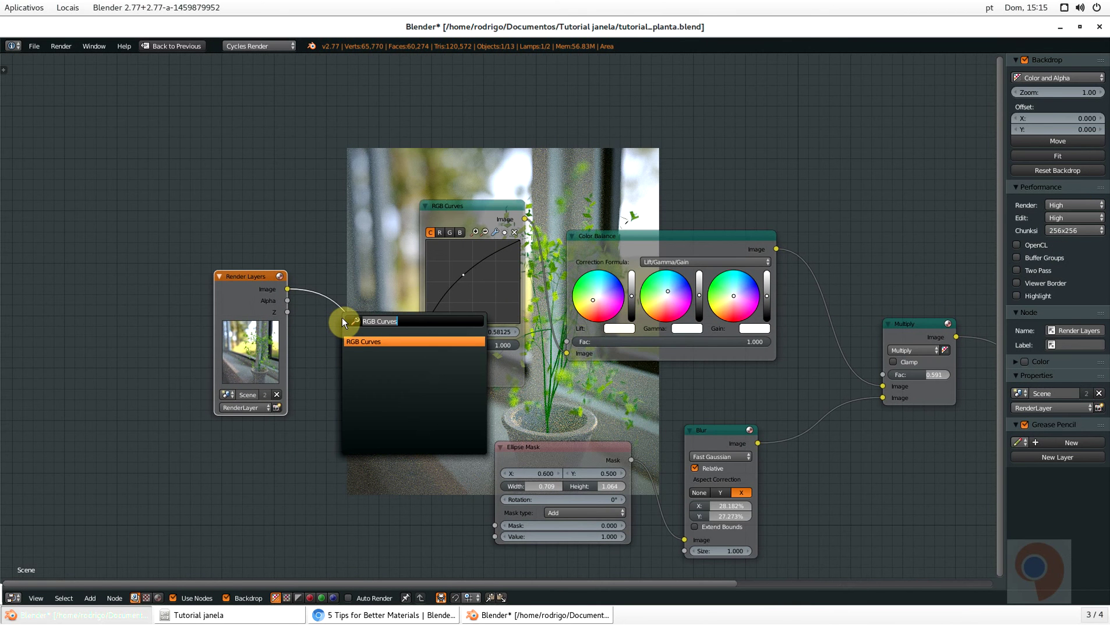
type("hu")
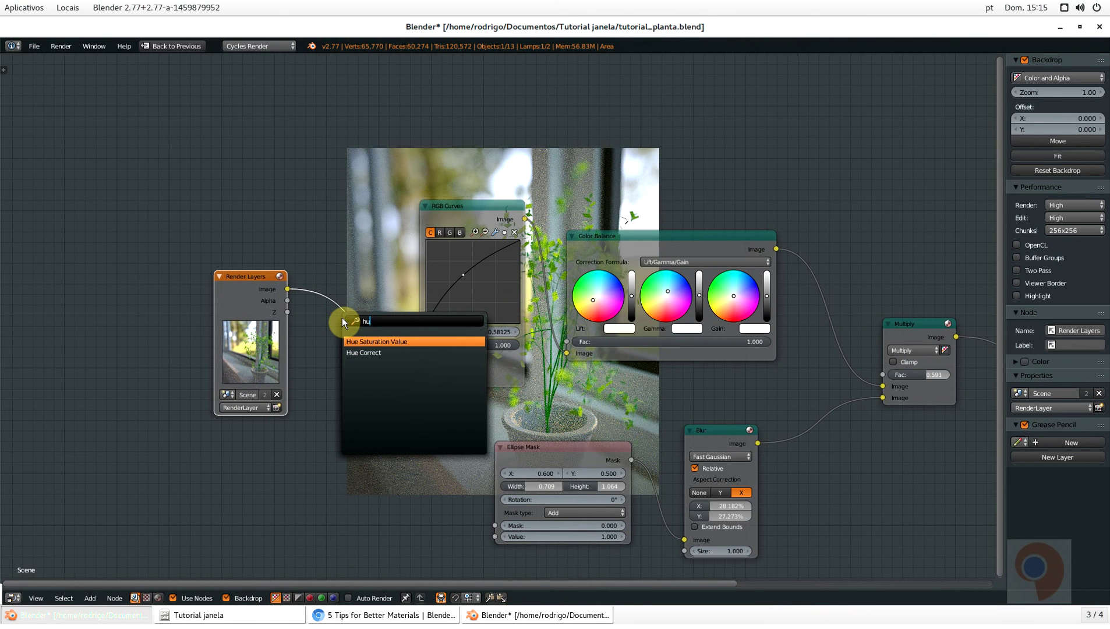
key("Return")
left_click(294, 273)
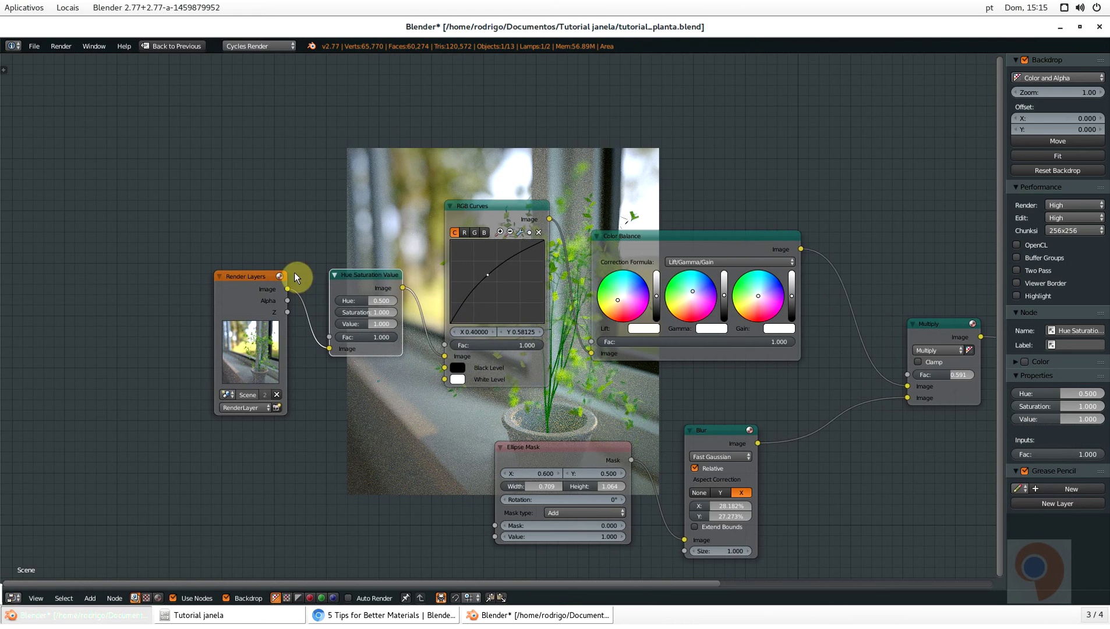
Collapse the RGB Curves and Color Balance nodes, and move Render Layers and Hue Saturation Value clear of the backdrop image
scroll(366, 306, "up", 3)
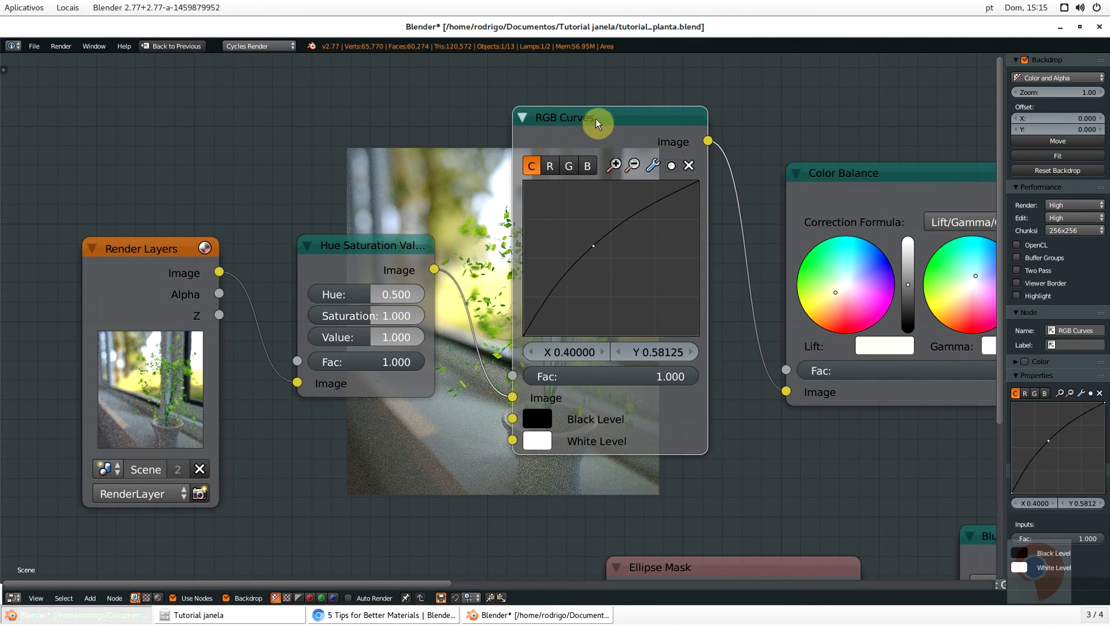
left_click_drag(596, 118, 693, 192)
left_click(655, 197)
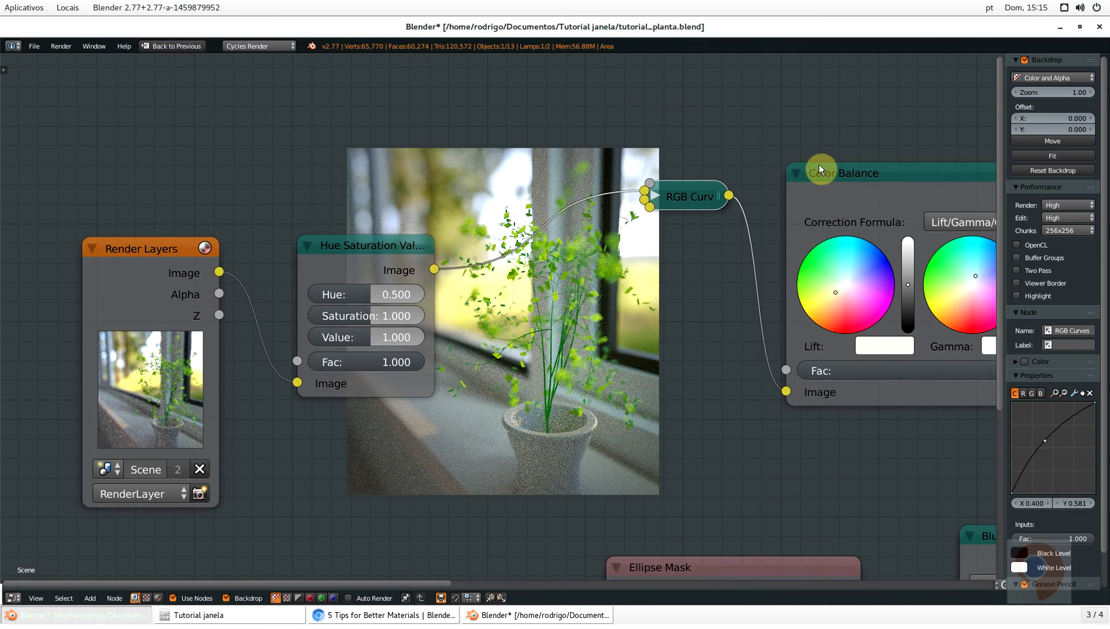
left_click(795, 173)
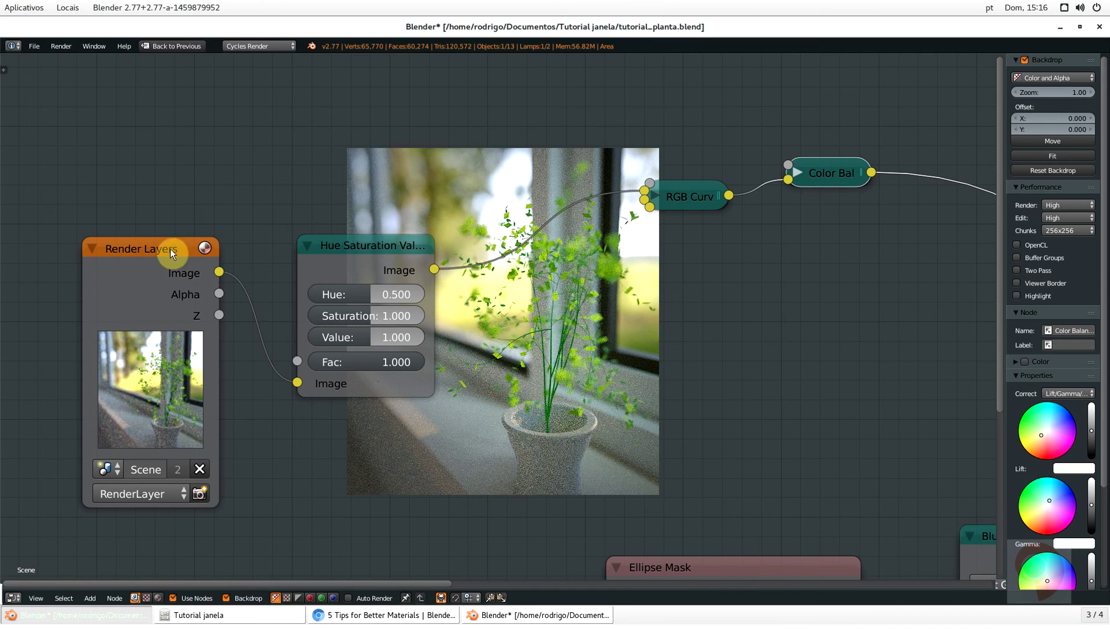
left_click_drag(170, 248, 44, 208)
left_click_drag(350, 242, 254, 163)
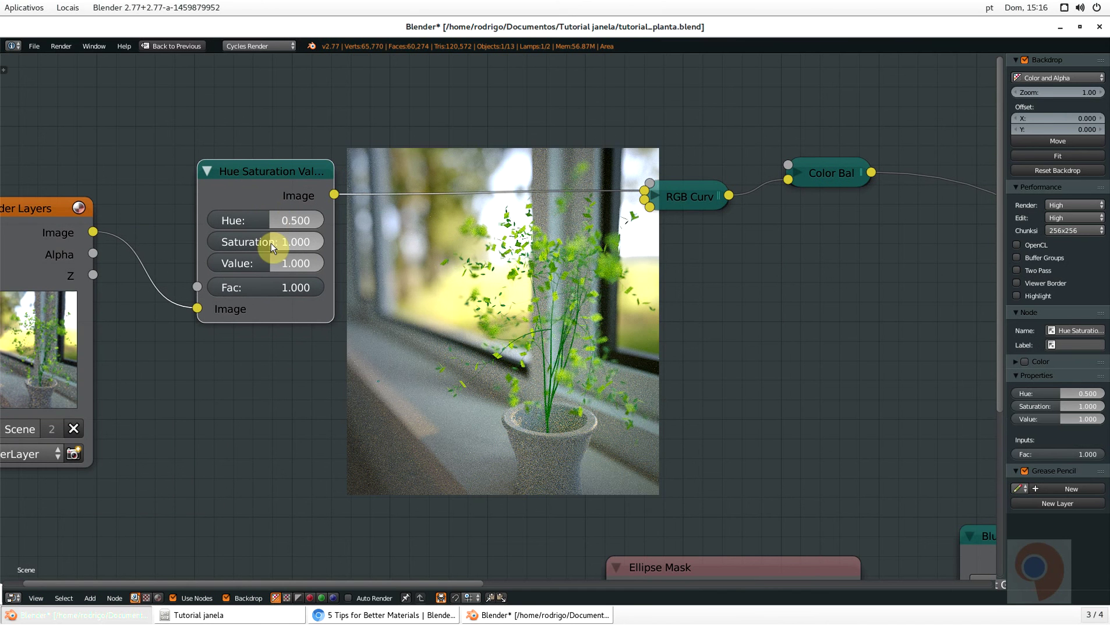
Set the Hue Saturation Value node's saturation to 0.9 after trying 0.855 and 0.891
left_click_drag(271, 243, 252, 243)
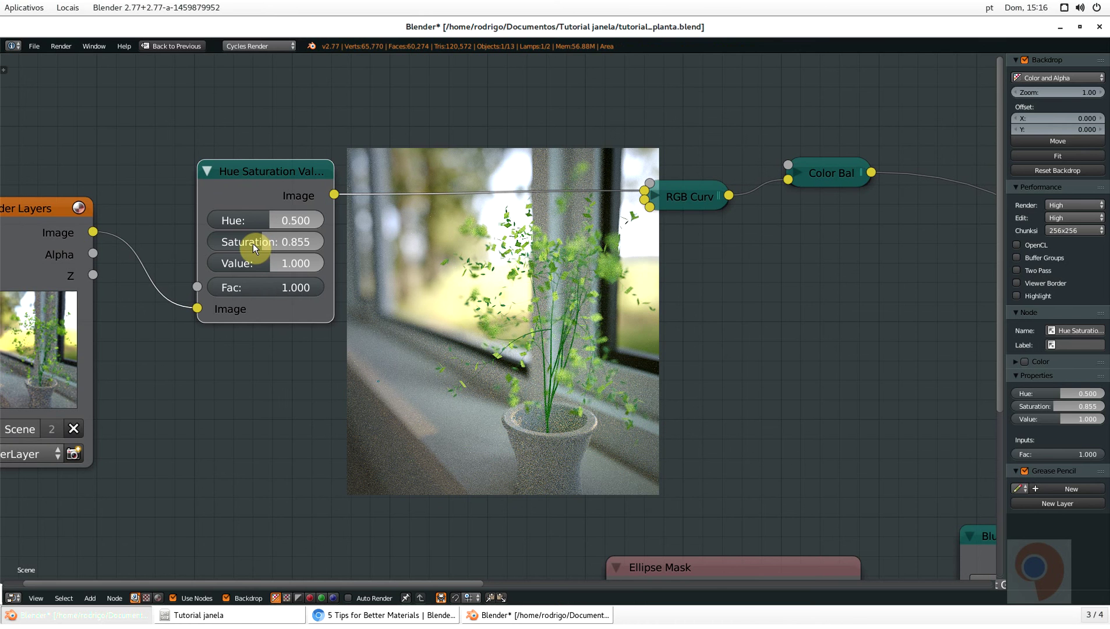
left_click_drag(252, 243, 253, 243)
scroll(594, 385, "down", 2)
scroll(593, 385, "up", 2)
left_click_drag(269, 245, 271, 246)
left_click(262, 246)
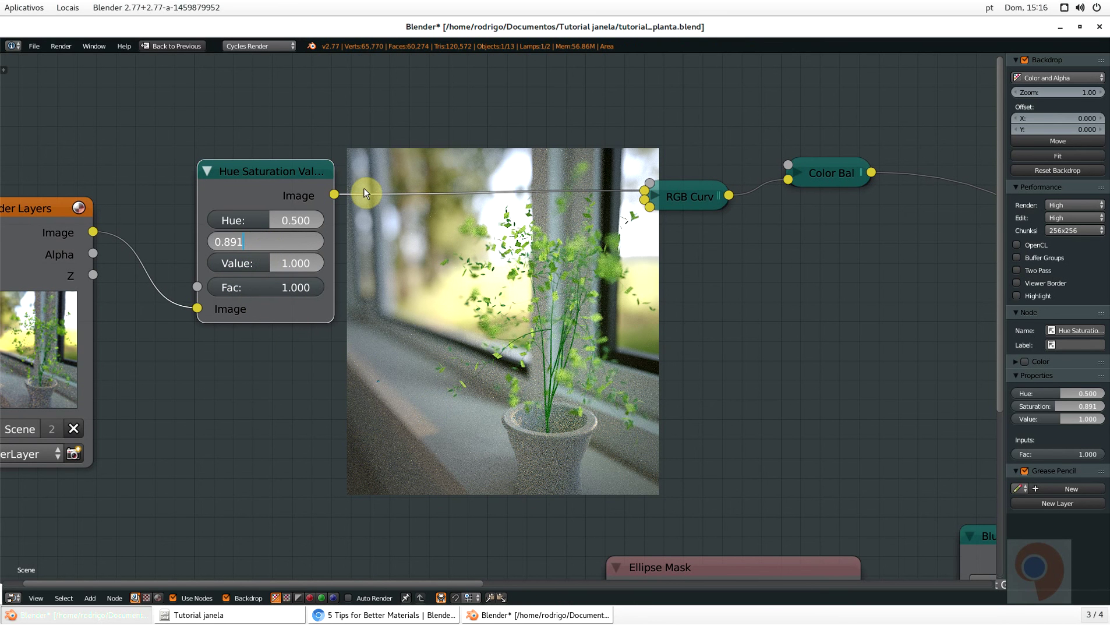
key("BackSpace")
key("BackSpace")
key("BackSpace")
type("9")
key("Return")
Save the project over the existing tutorial_planta.blend file
scroll(475, 188, "down", 3)
scroll(476, 203, "up", 2)
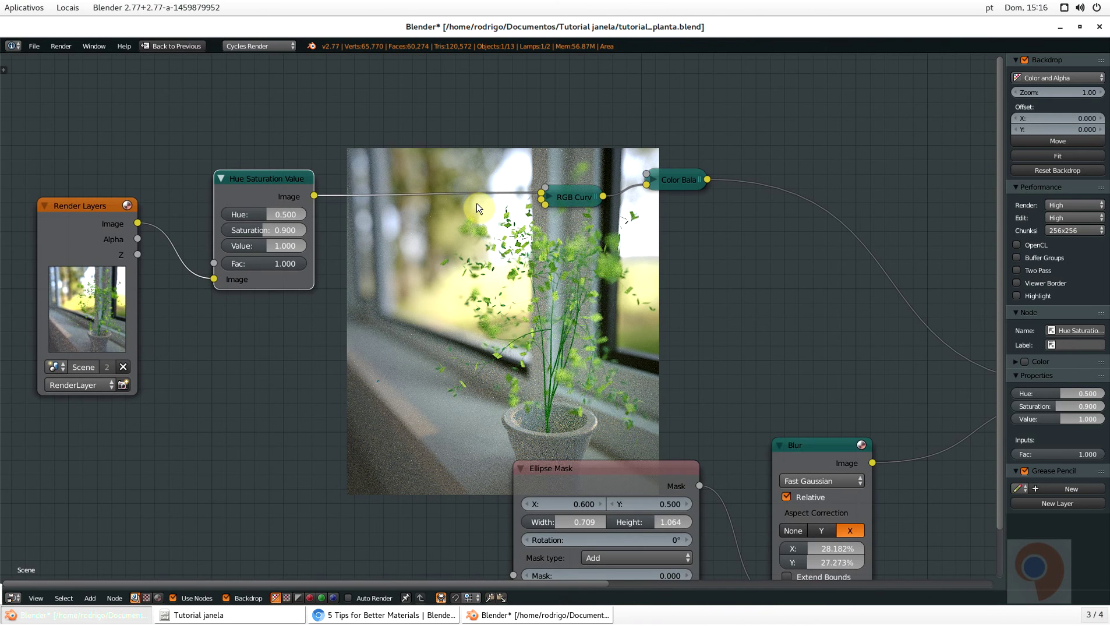
key("ctrl+s")
left_click(475, 205)
Review the composited image and the whole node chain from Render Layers to the Composite and Viewer nodes
scroll(474, 205, "down", 3)
middle_click_drag(485, 231, 440, 258)
scroll(548, 262, "up", 1)
scroll(553, 227, "down", 3)
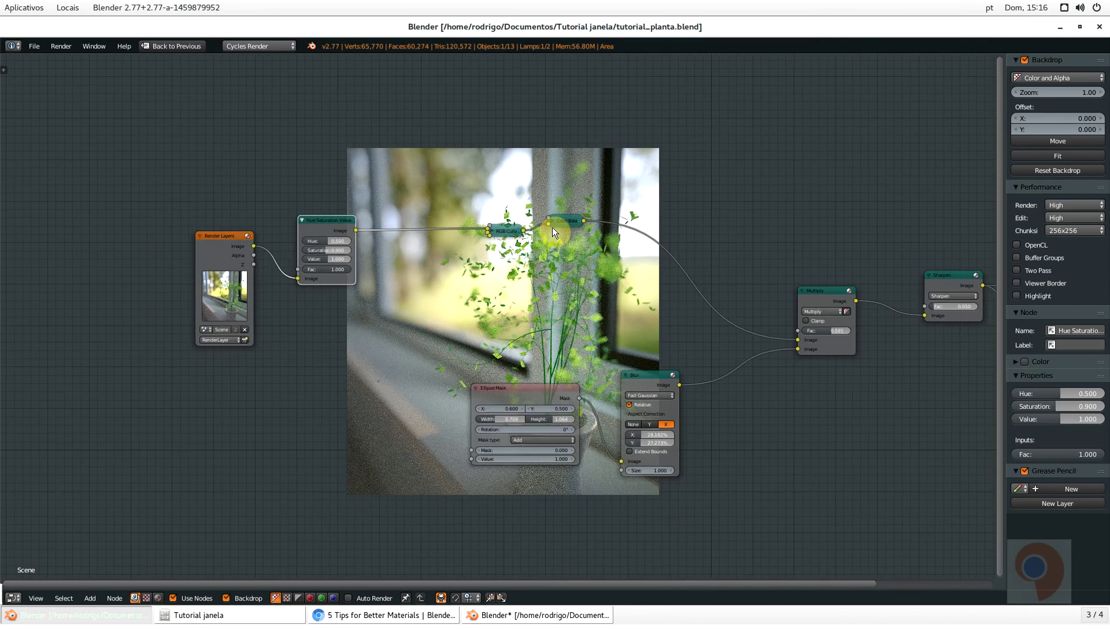
middle_click_drag(446, 395, 365, 424)
middle_click_drag(472, 265, 418, 420)
scroll(527, 316, "up", 5)
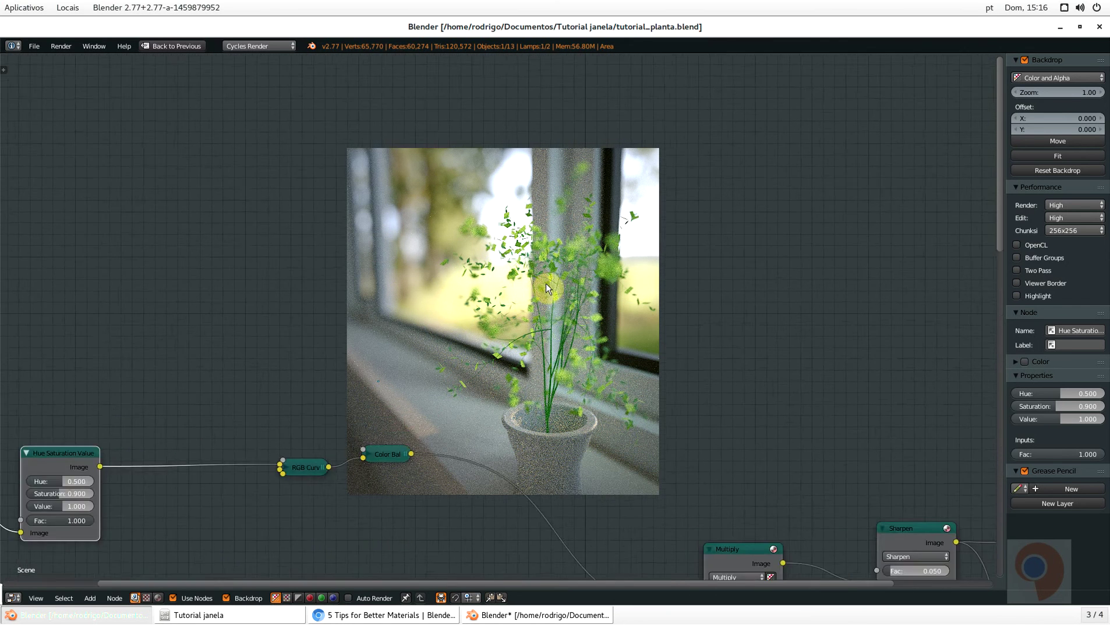
scroll(544, 325, "down", 2)
scroll(561, 398, "down", 1)
middle_click_drag(560, 398, 576, 280)
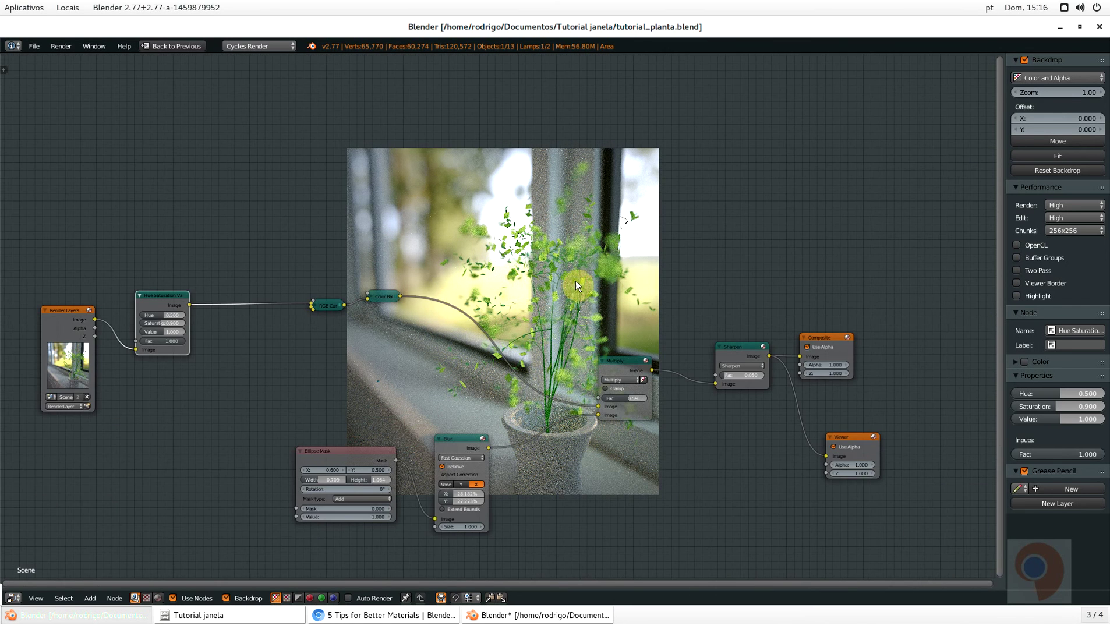
middle_click_drag(689, 367, 590, 382)
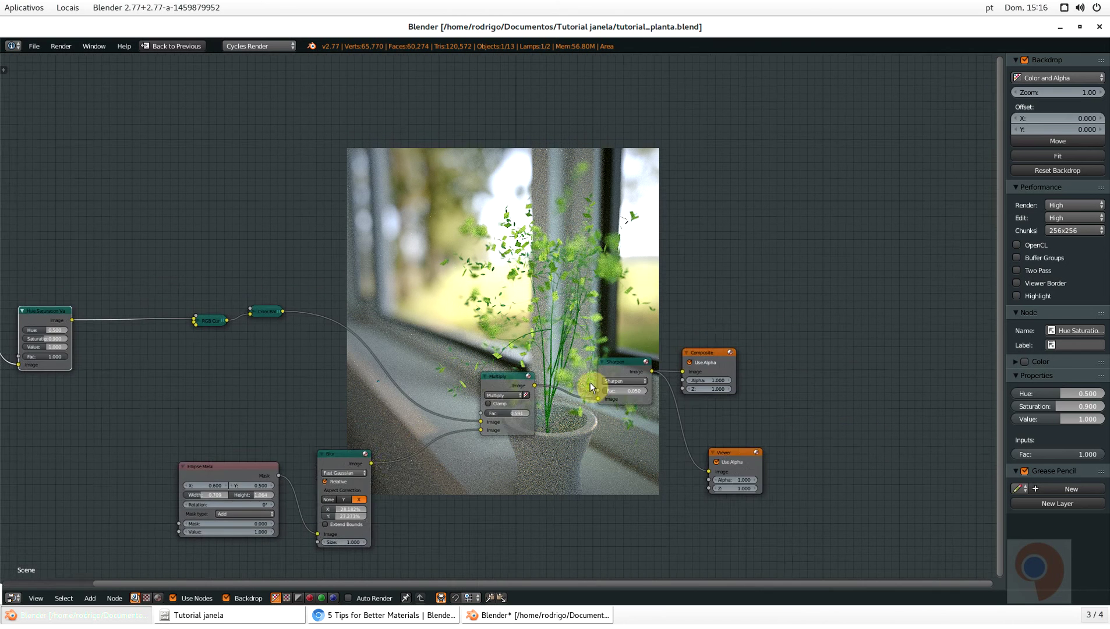
scroll(622, 369, "up", 1)
scroll(642, 315, "down", 2)
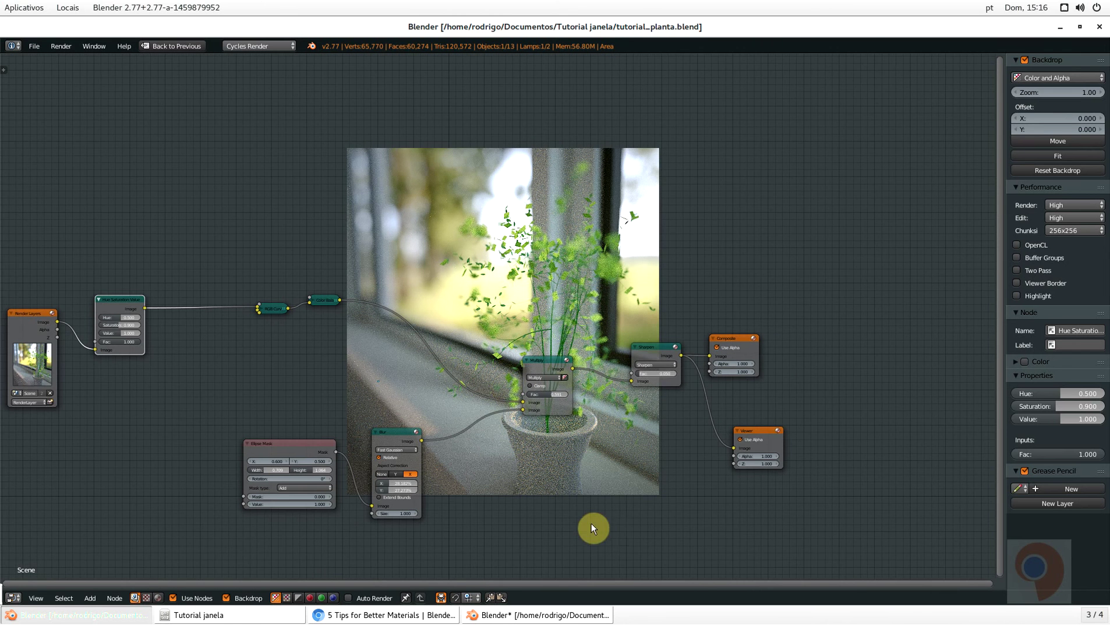
scroll(512, 528, "up", 1)
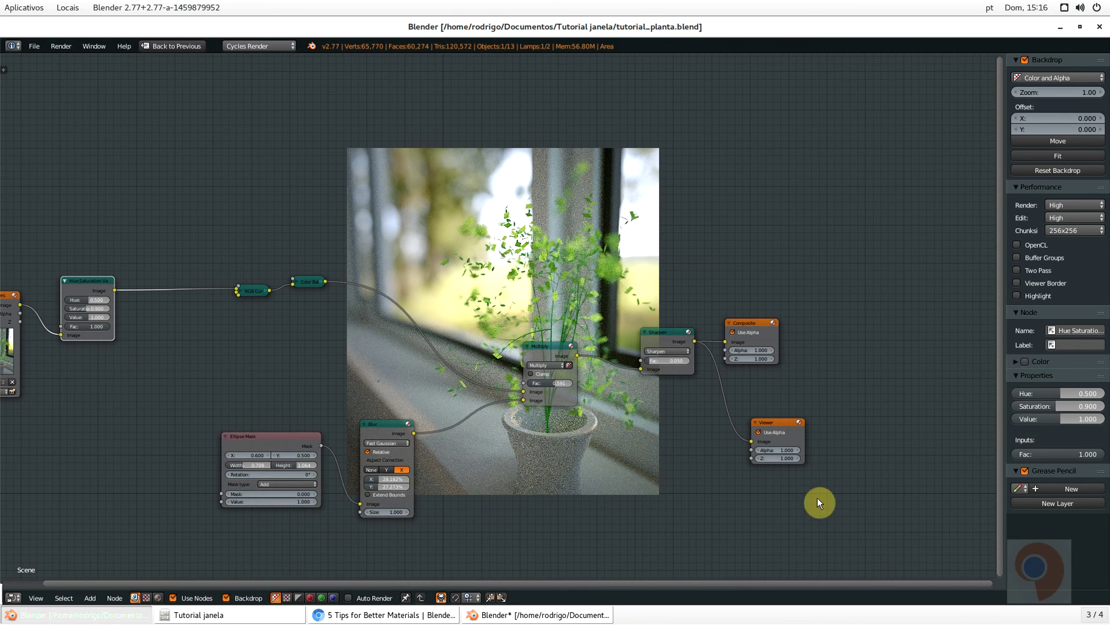
middle_click_drag(479, 391, 516, 392)
scroll(530, 376, "up", 2)
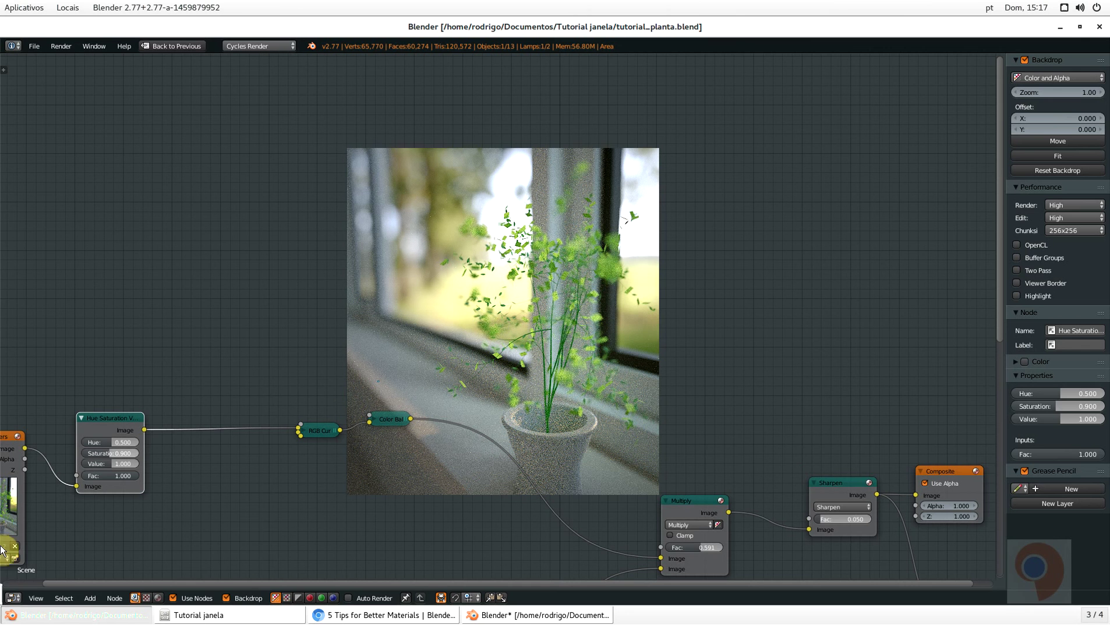
left_click(11, 595)
right_click(67, 595)
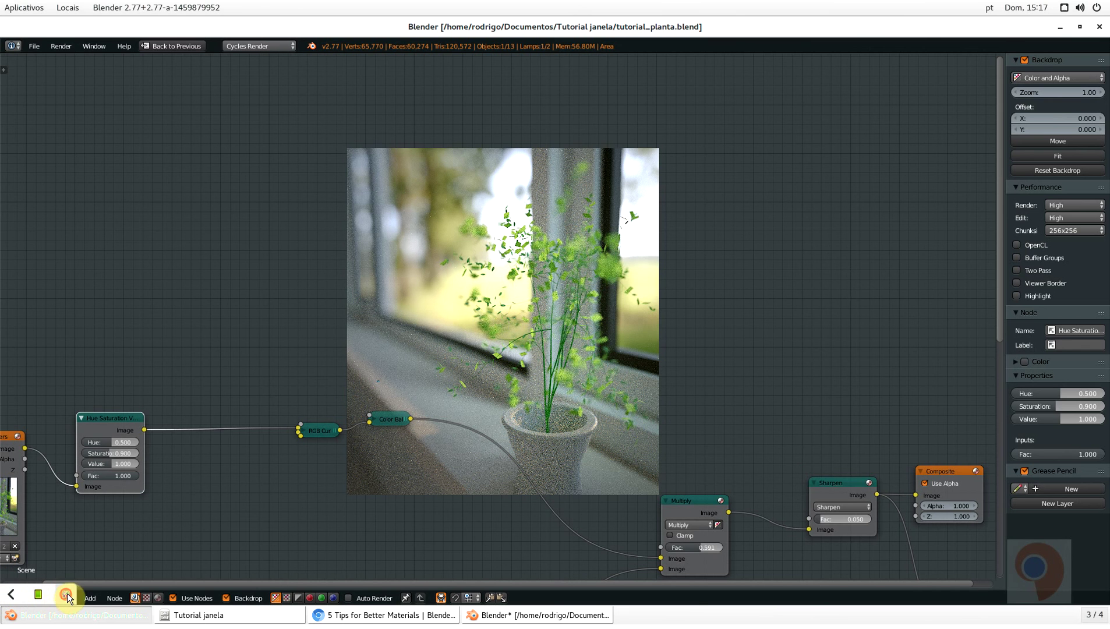